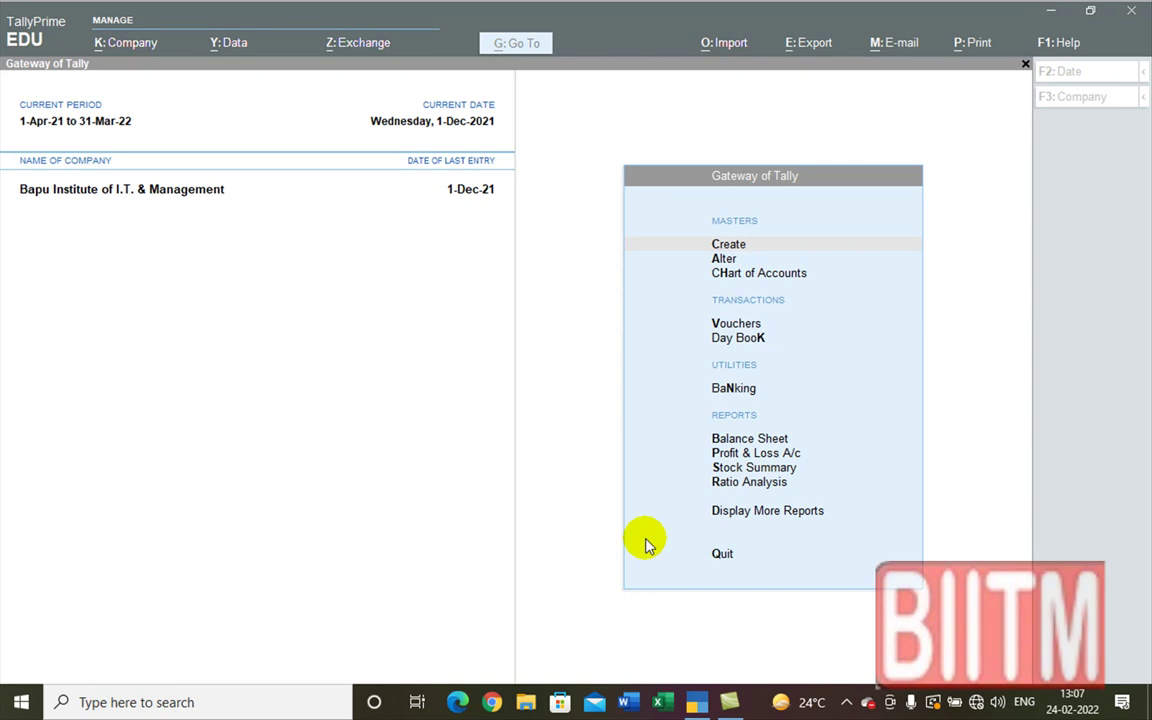
- Review the Stock Summary with each stock group expanded to its individual items, and return to the Gateway
left_click(585, 485)
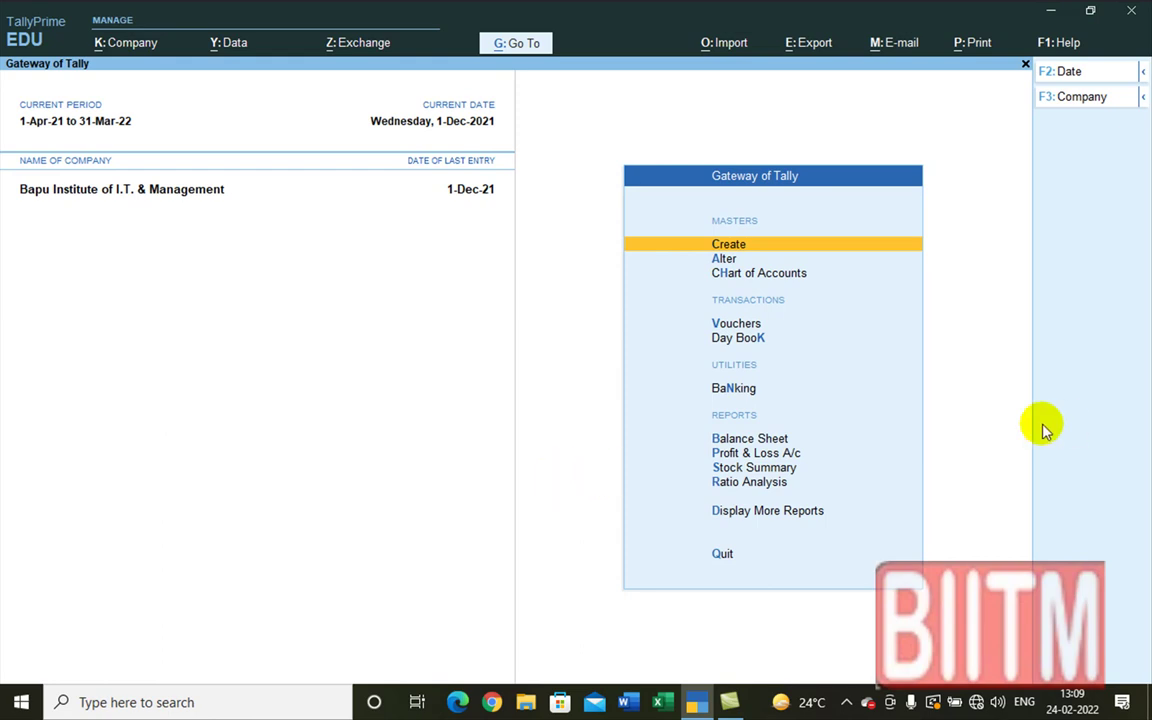
left_click(751, 468)
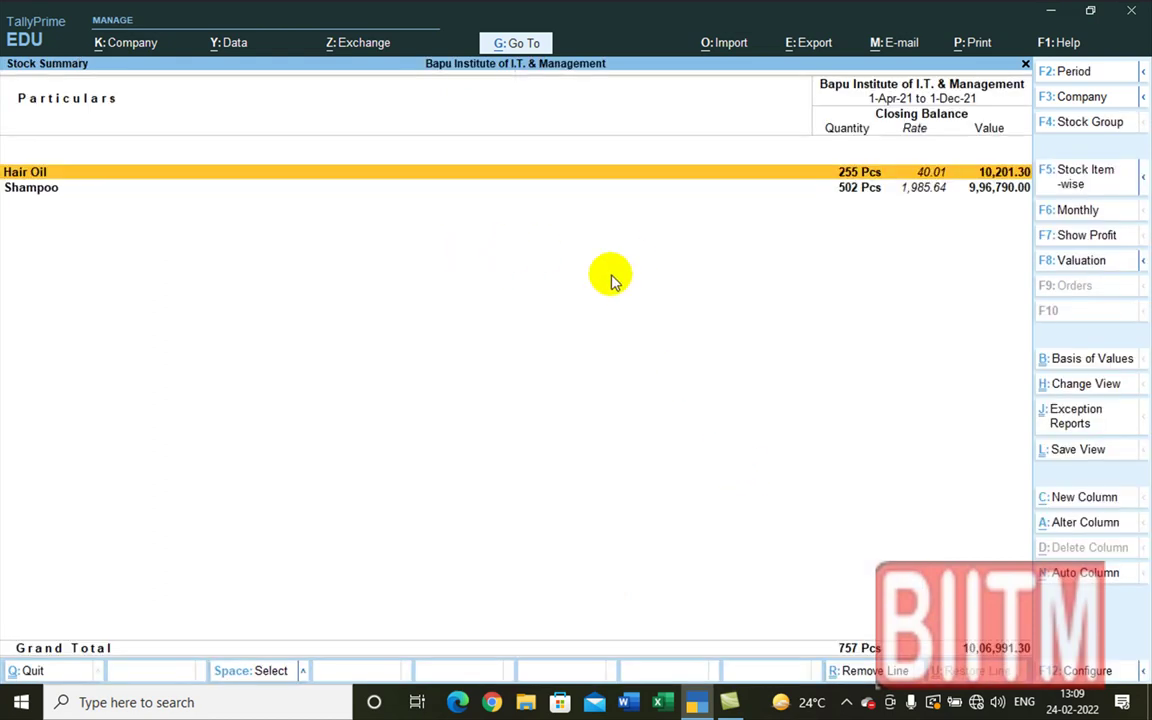
key("alt+F5")
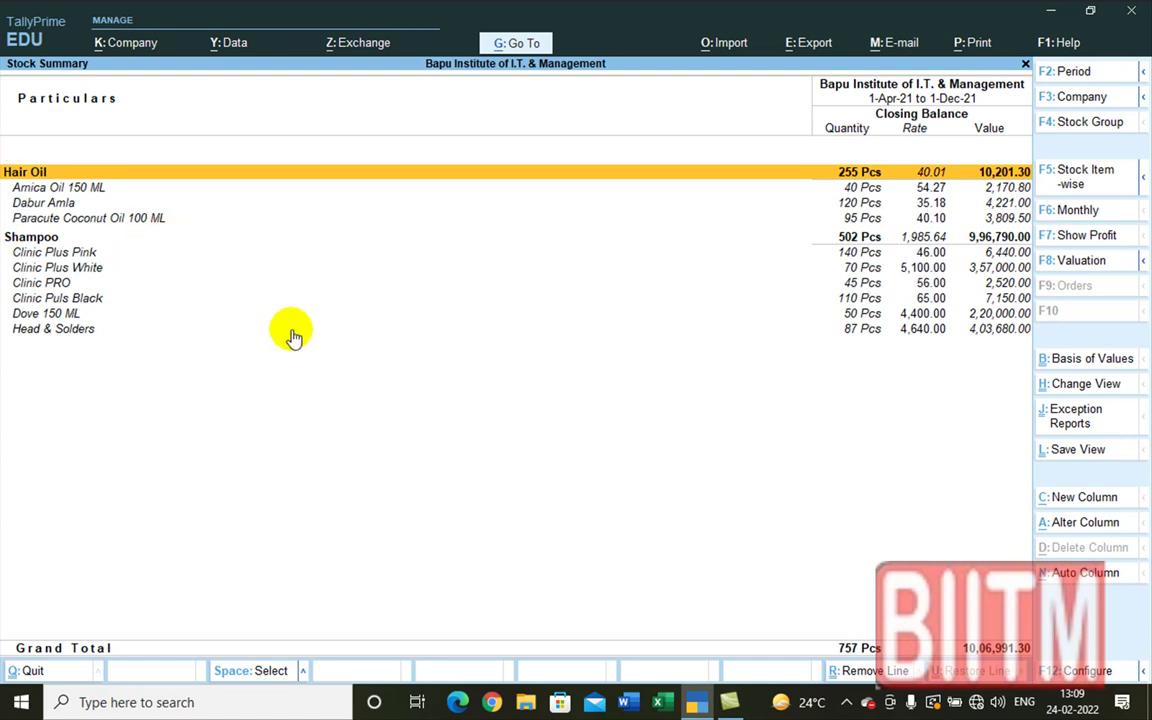
key("Escape")
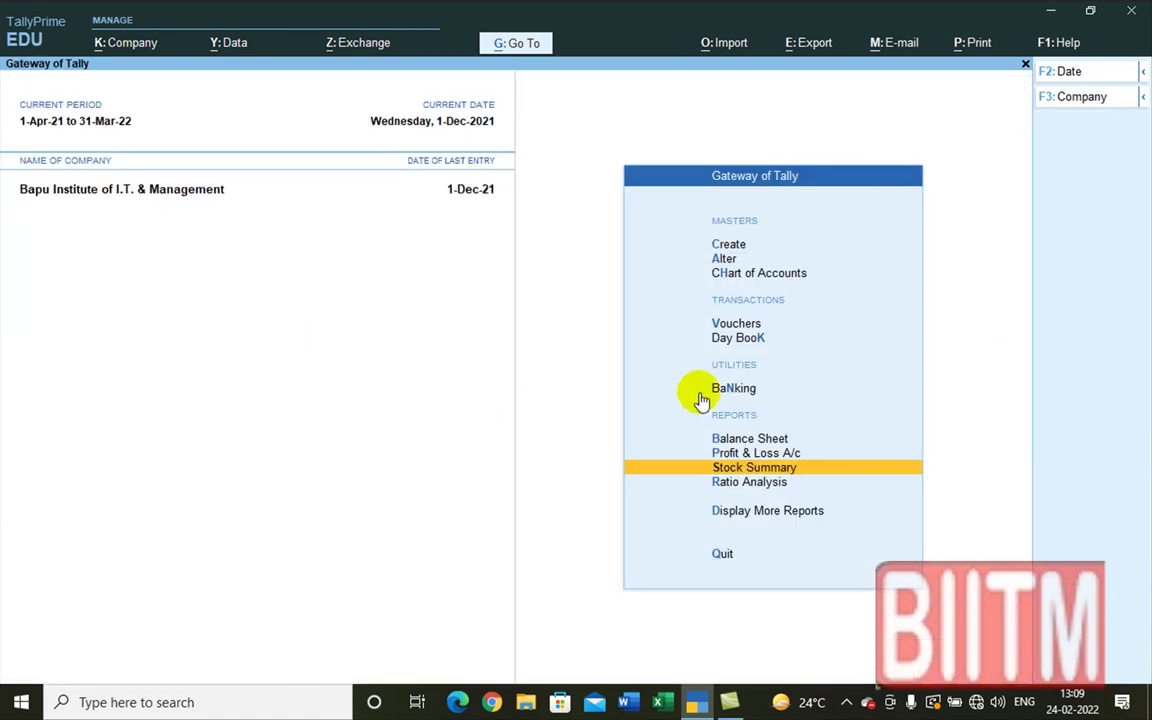
- View the Balance Sheet in detail and examine the item-wise breakdown behind Closing Stock
left_click(757, 445)
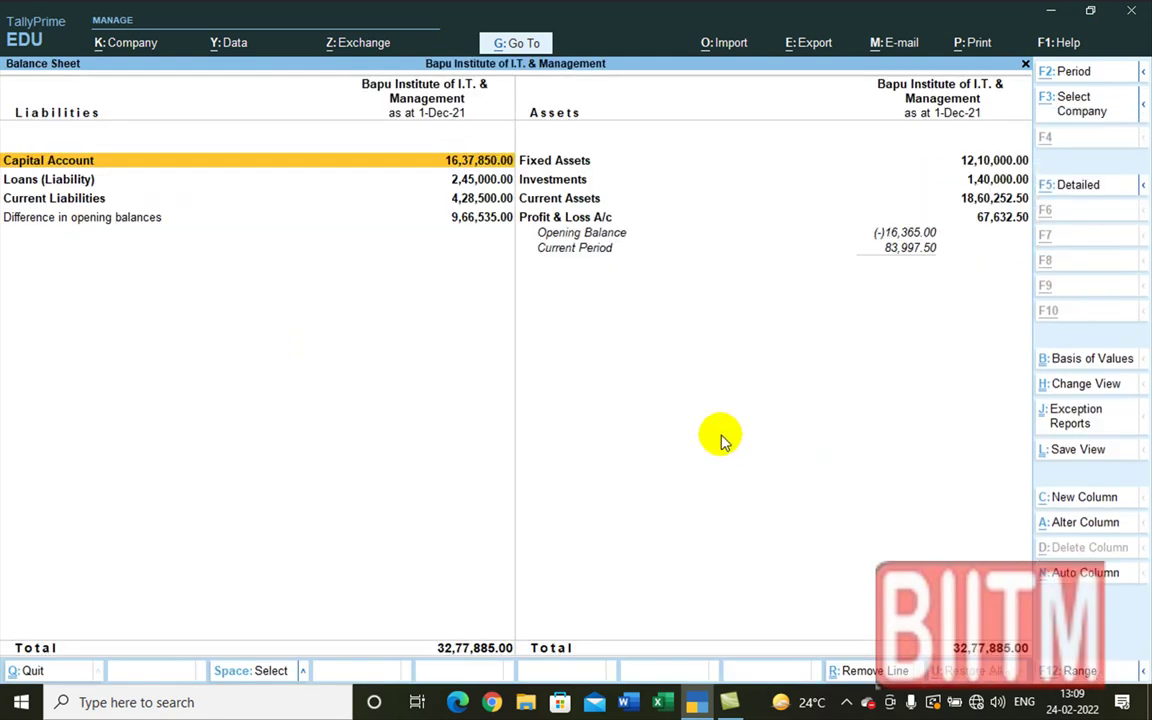
key("alt+F5")
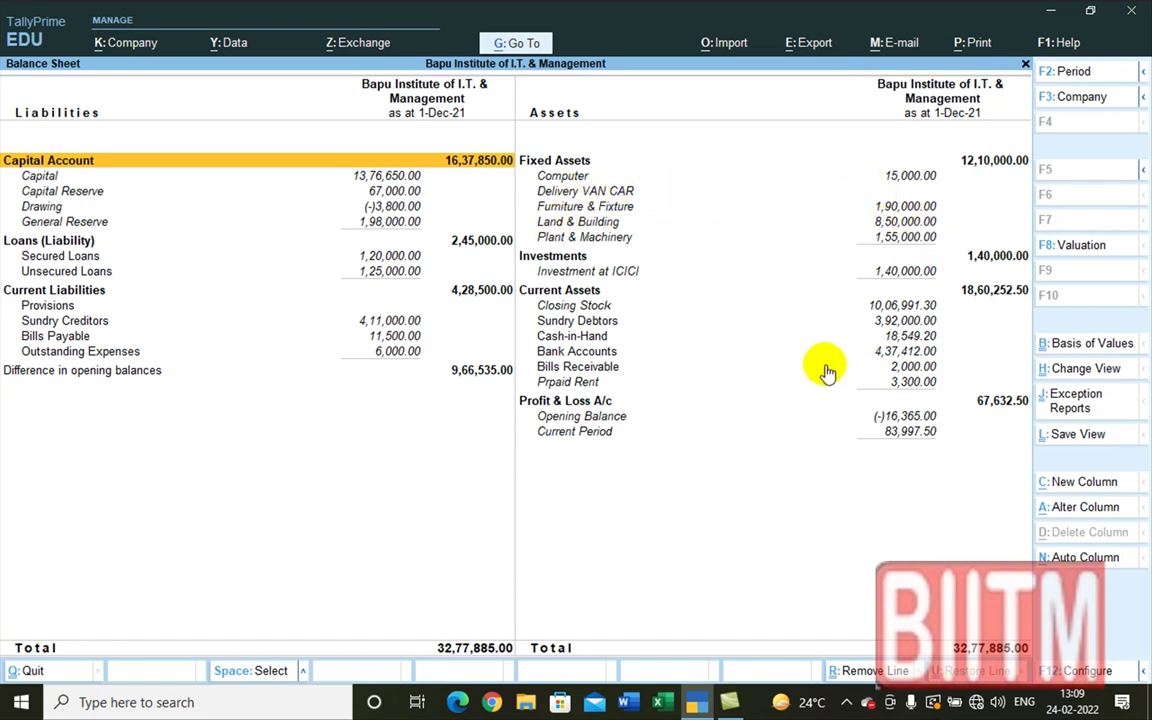
left_click(588, 308)
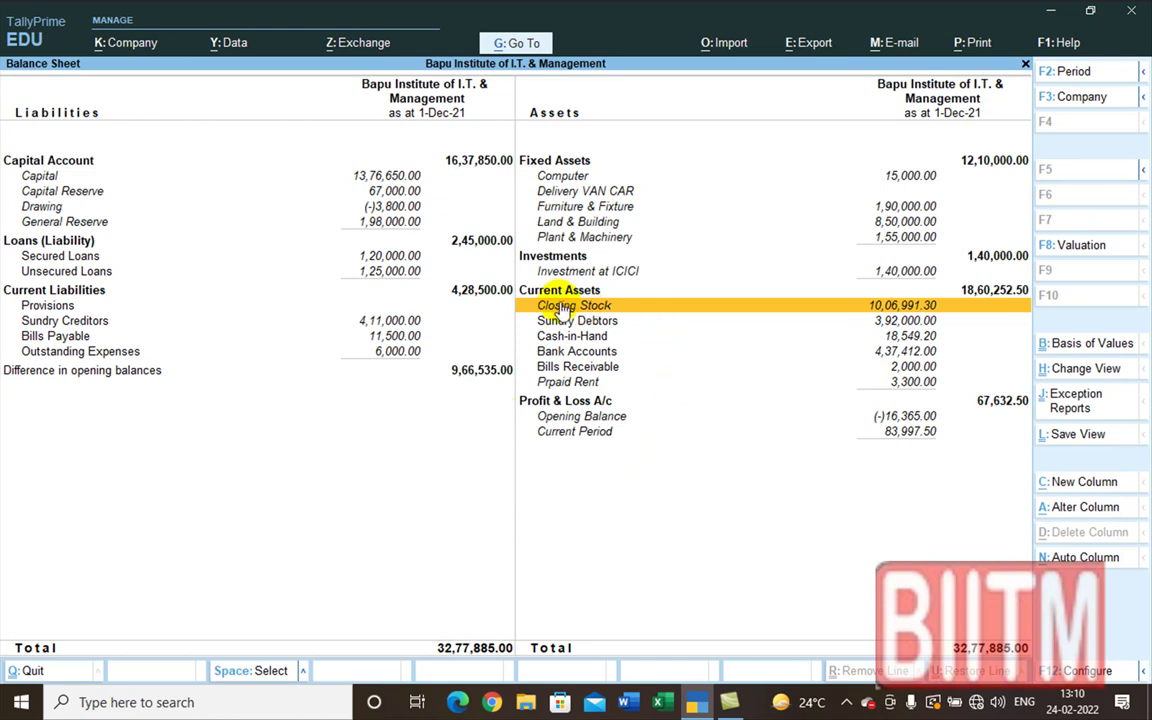
key("Return")
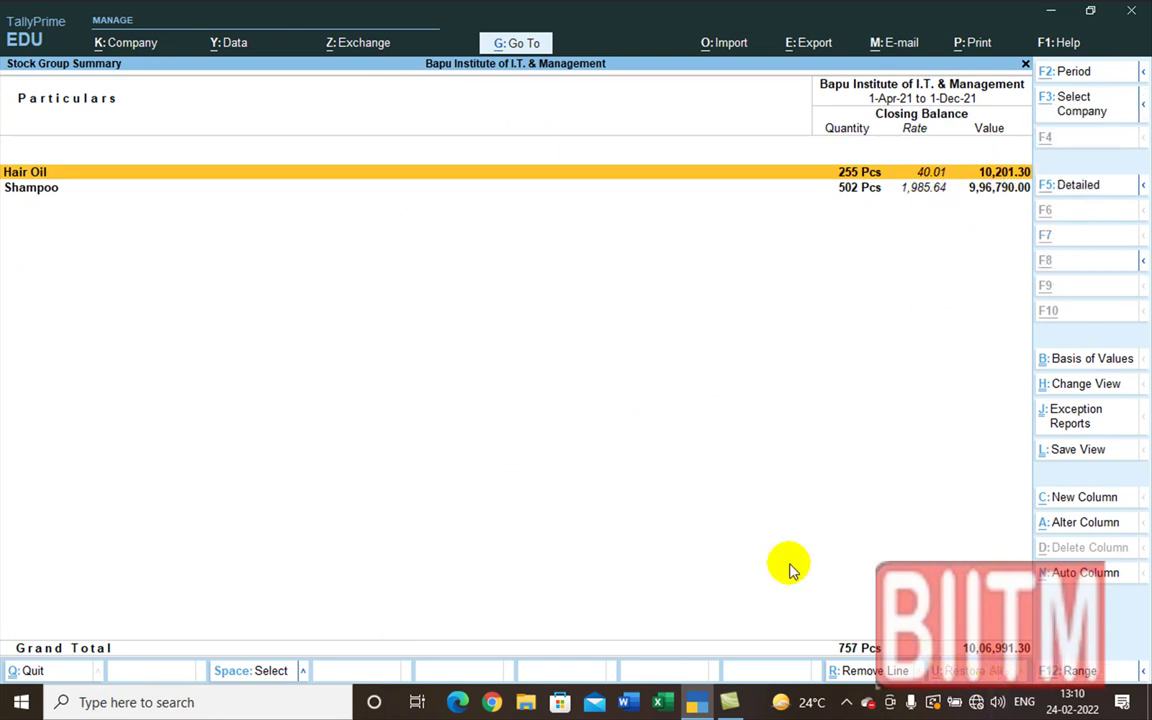
key("alt+F5")
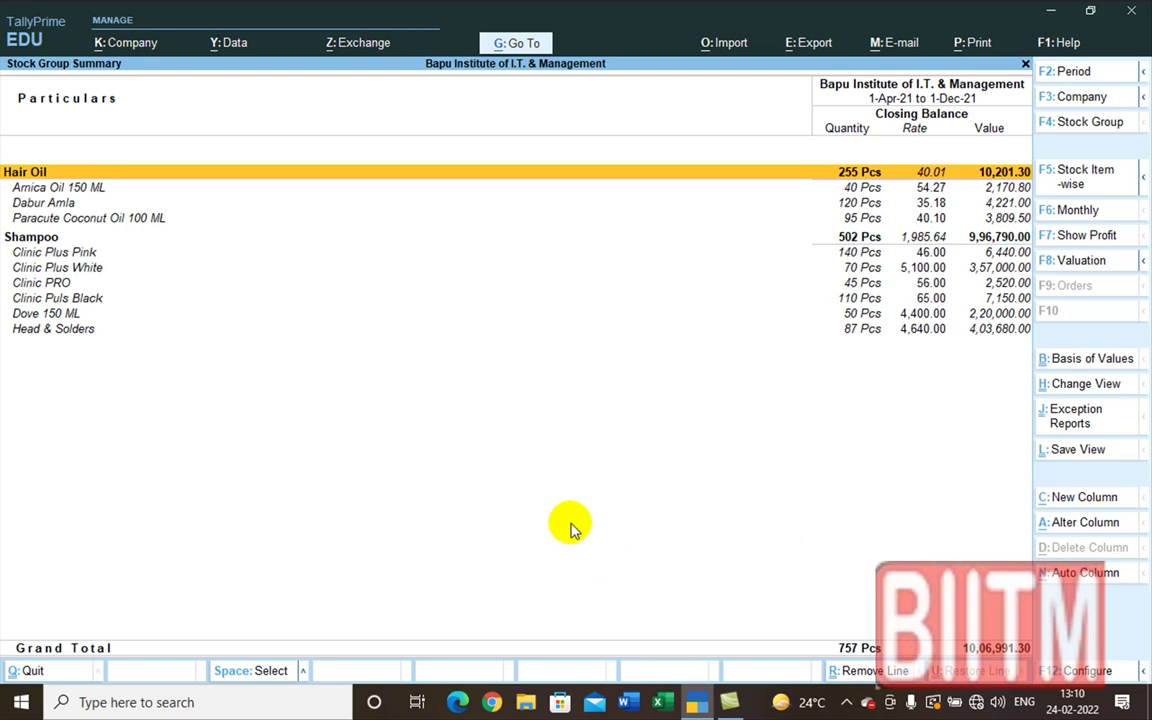
key("Escape")
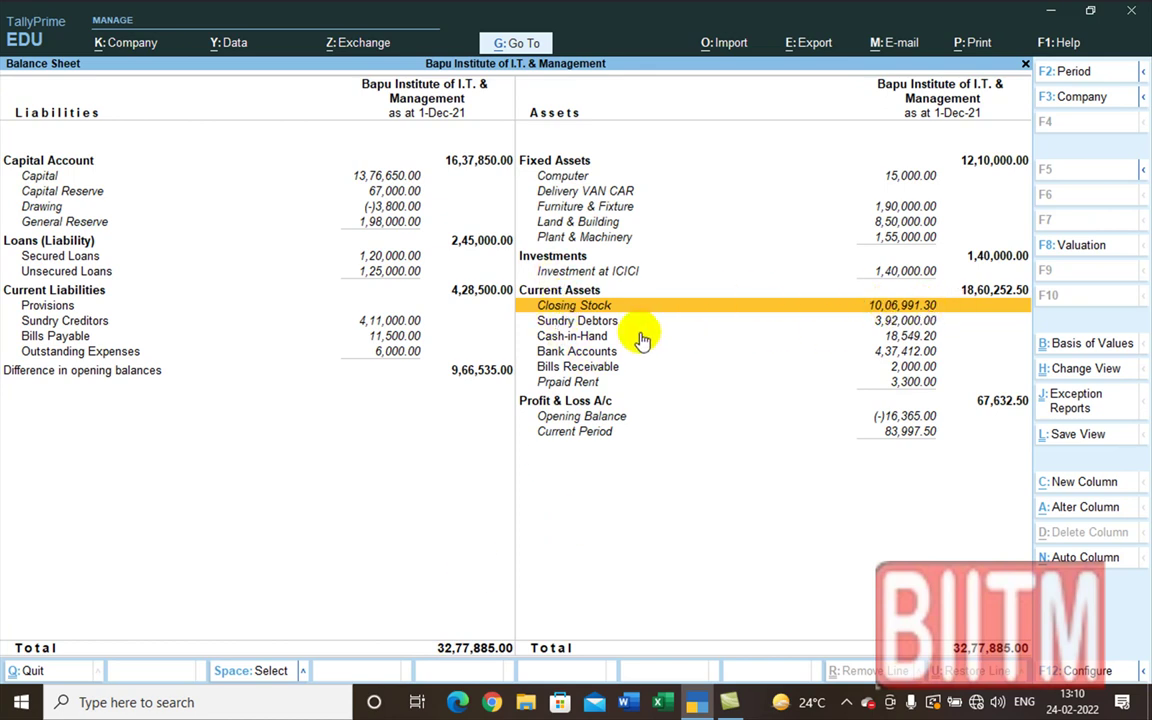
- Examine the individual bank balances behind Bank Accounts in the Balance Sheet, and return to the Gateway
left_click(550, 353)
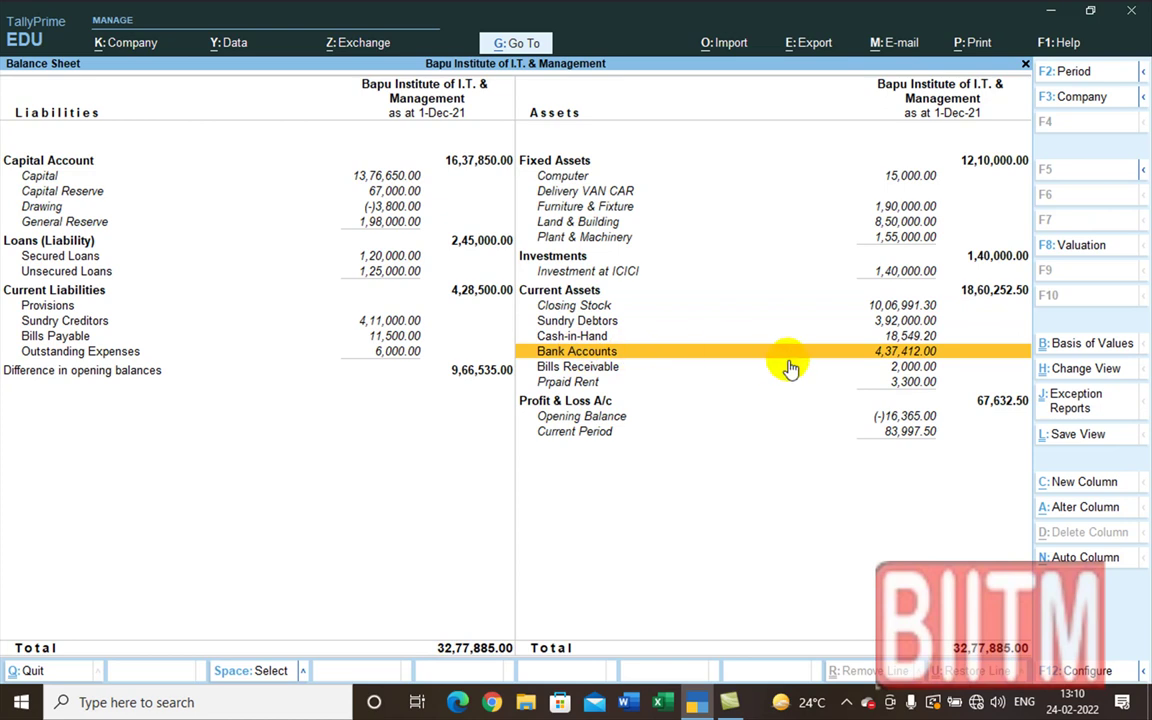
left_click(847, 355)
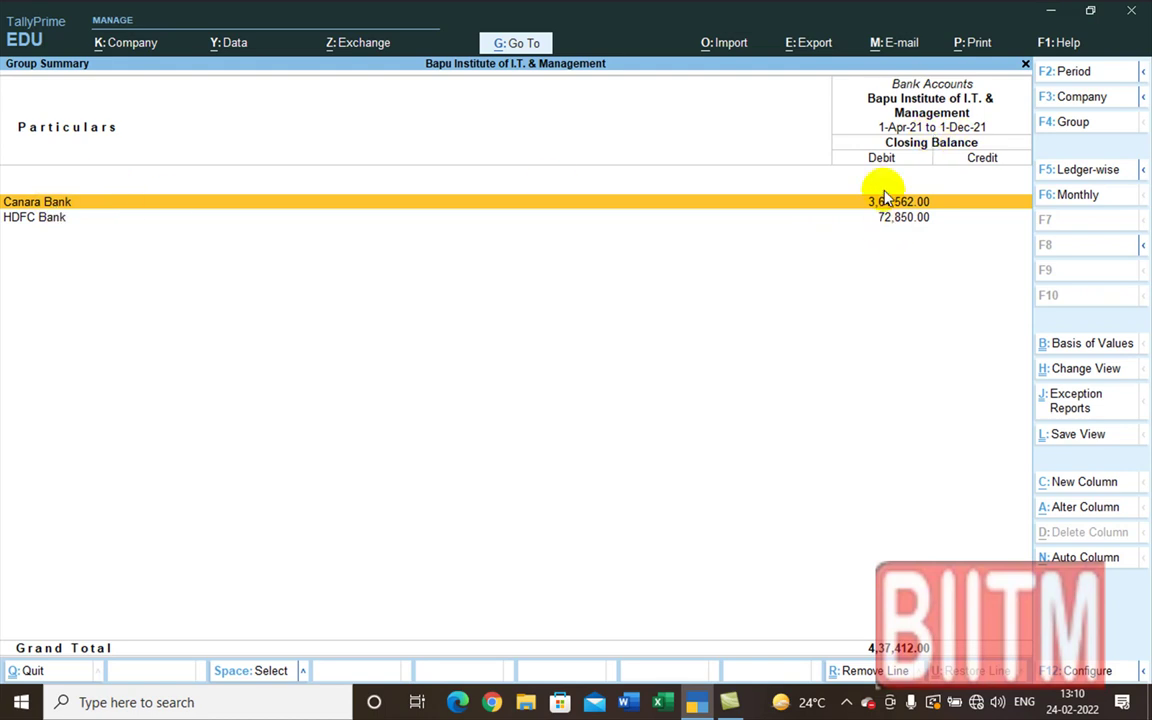
left_click(40, 220)
key("Up")
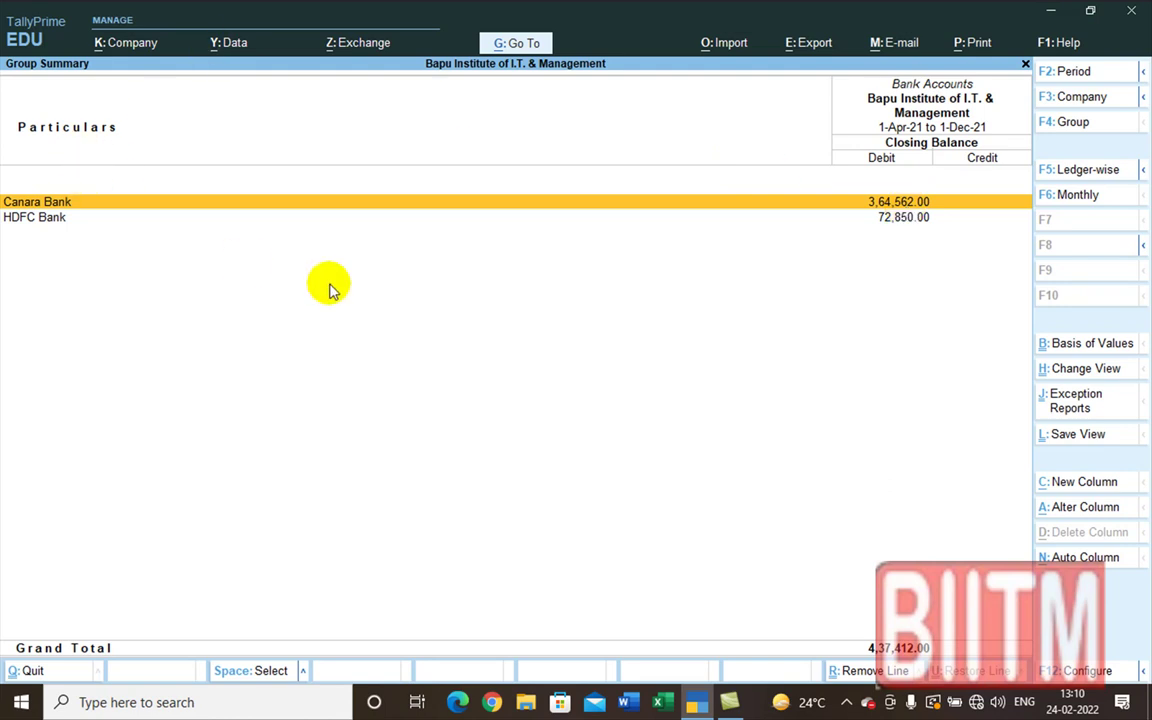
key("Escape")
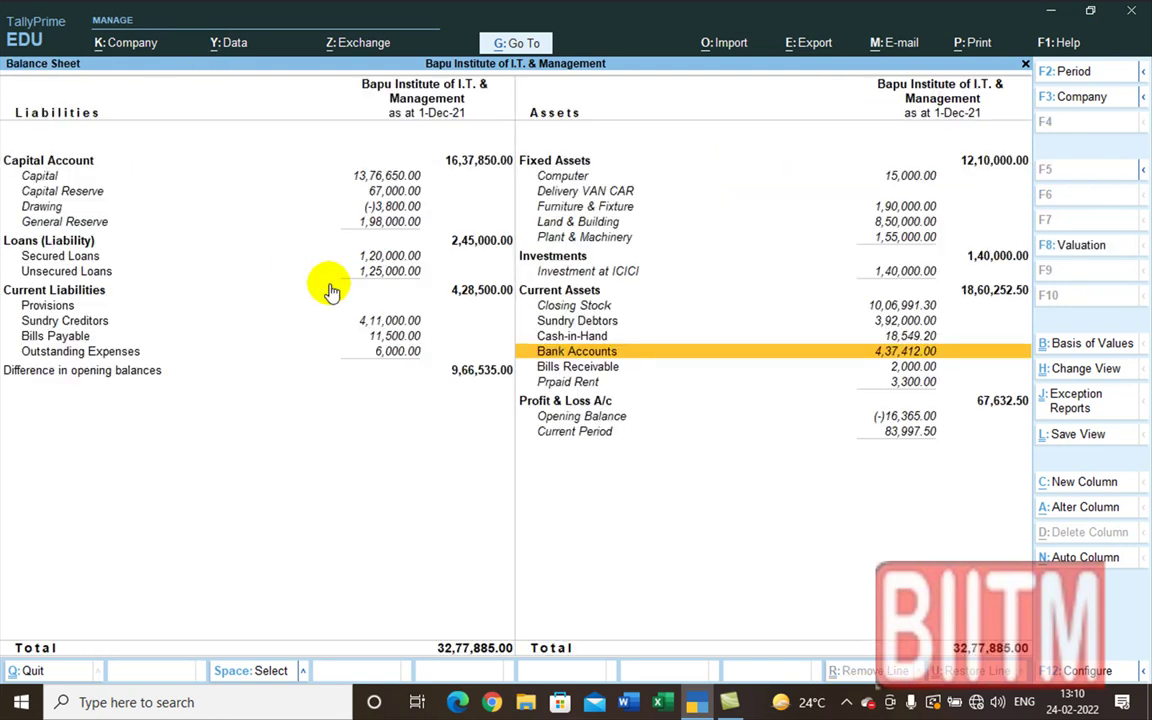
key("Escape")
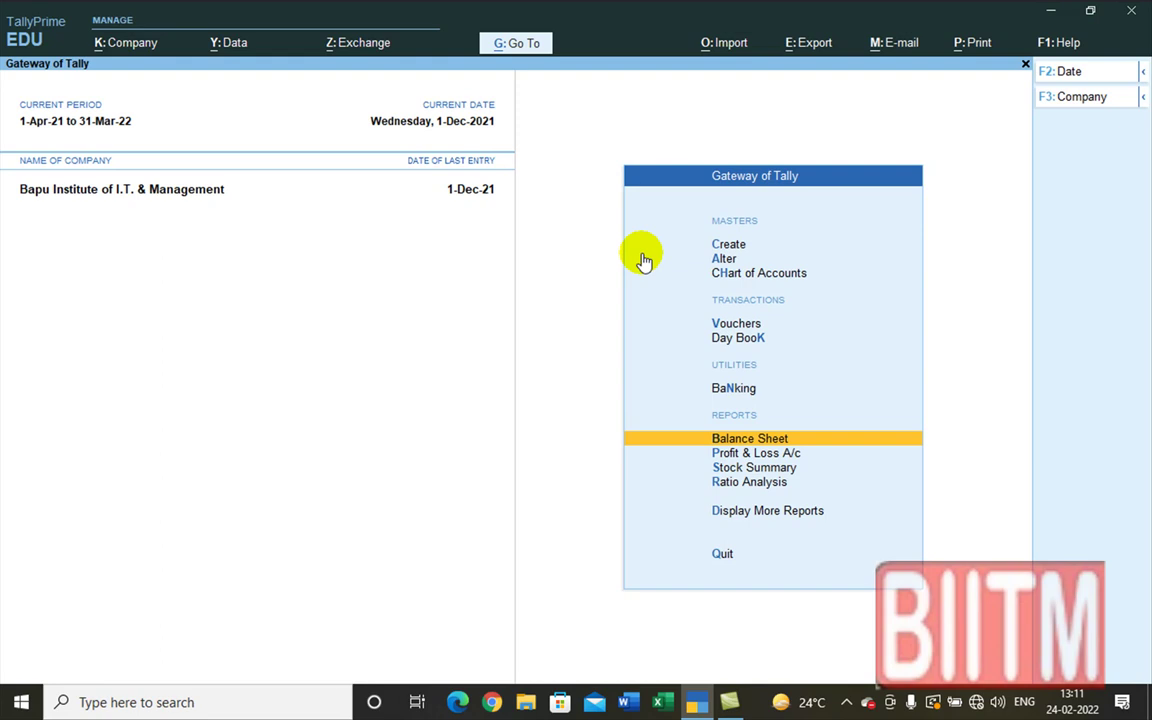
- Review the company's accounting, inventory and taxation feature settings, and exit without saving
key("F11")
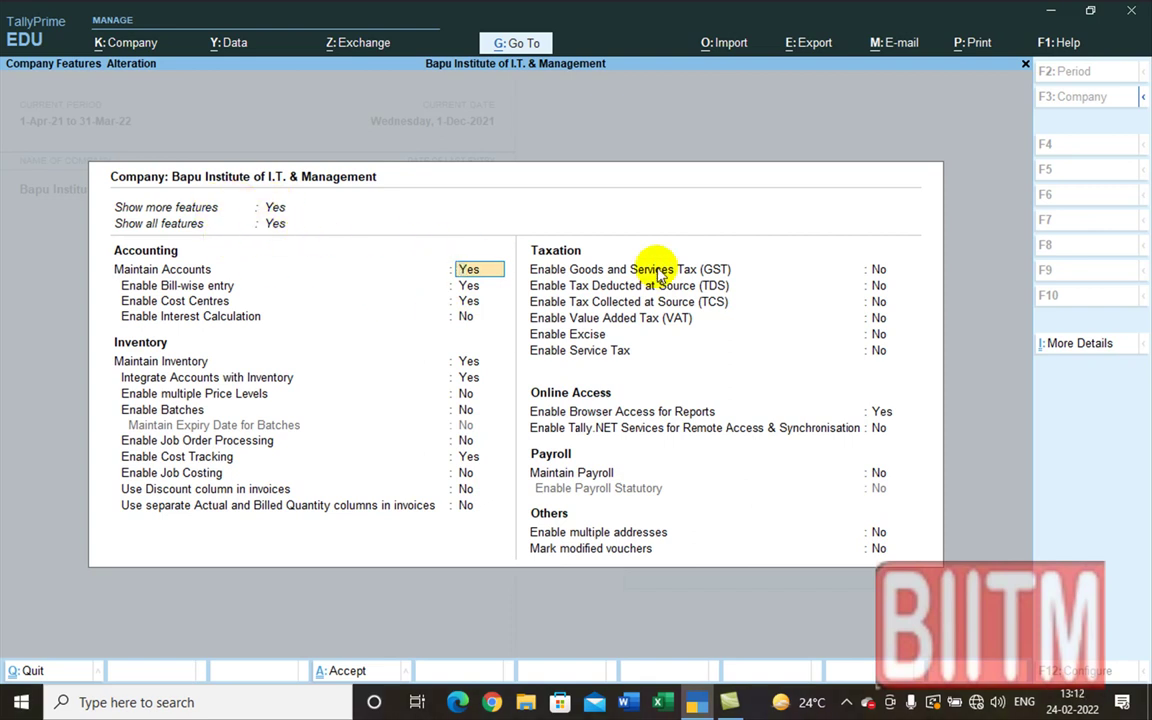
key("Escape")
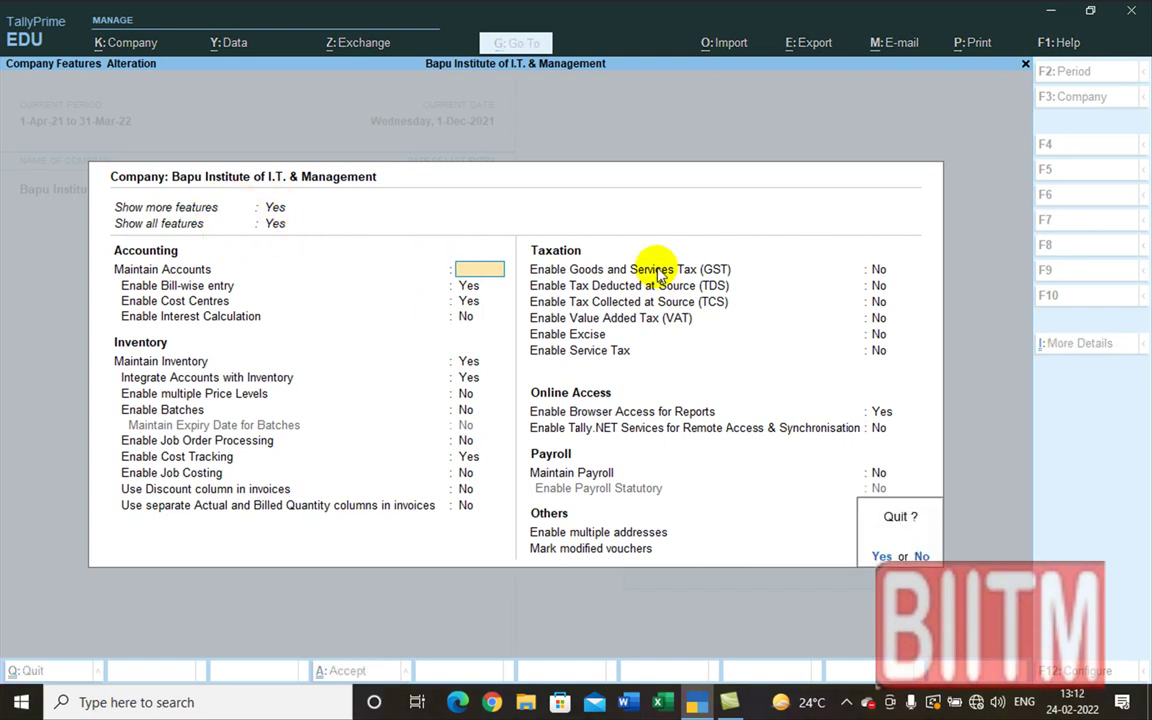
key("y")
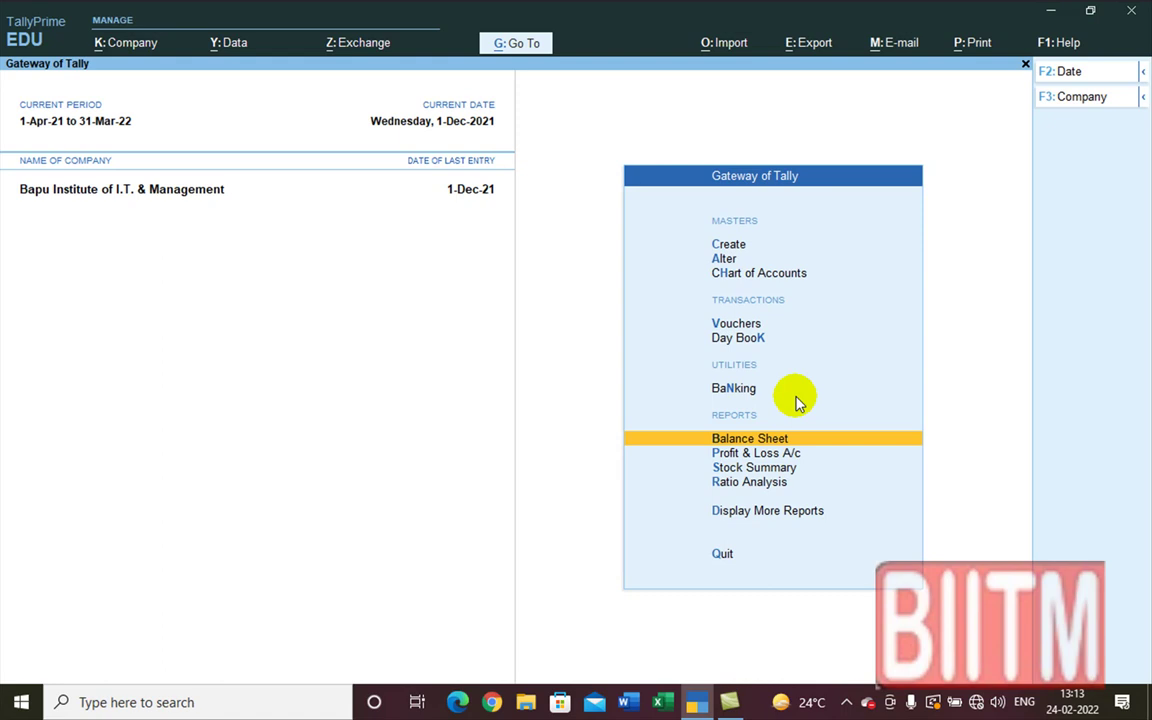
- Start a new ledger master named Sanjay Enterprises, leaving the alias empty
left_click(727, 244)
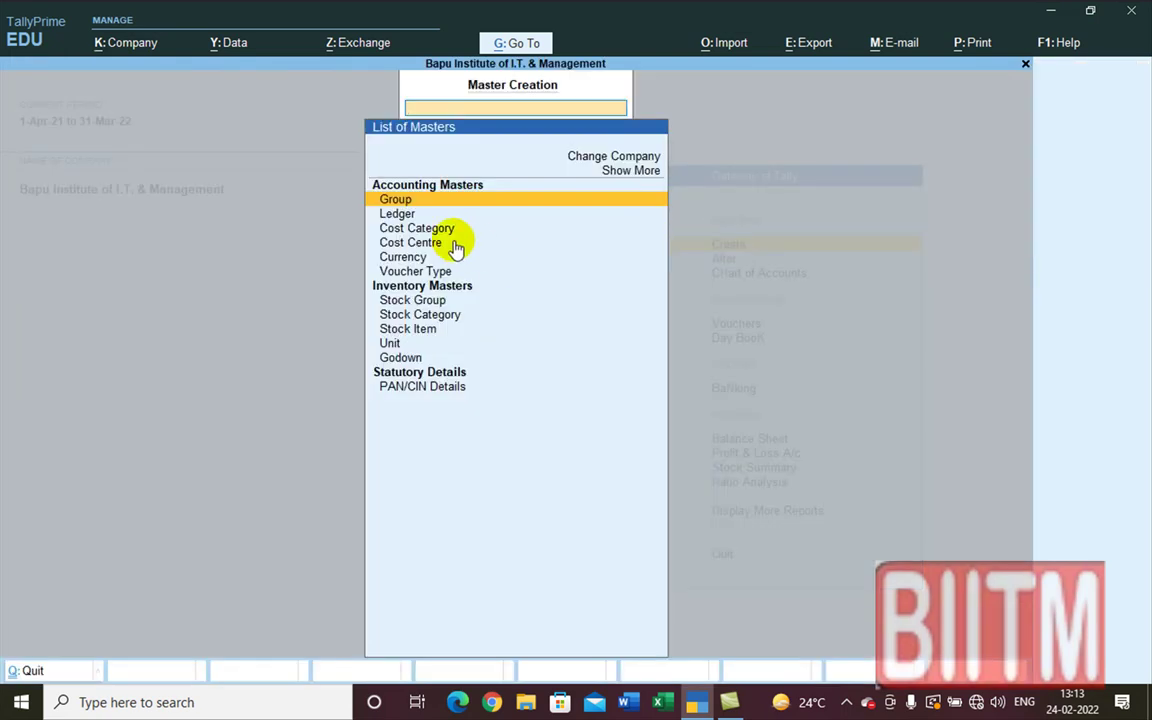
left_click(399, 217)
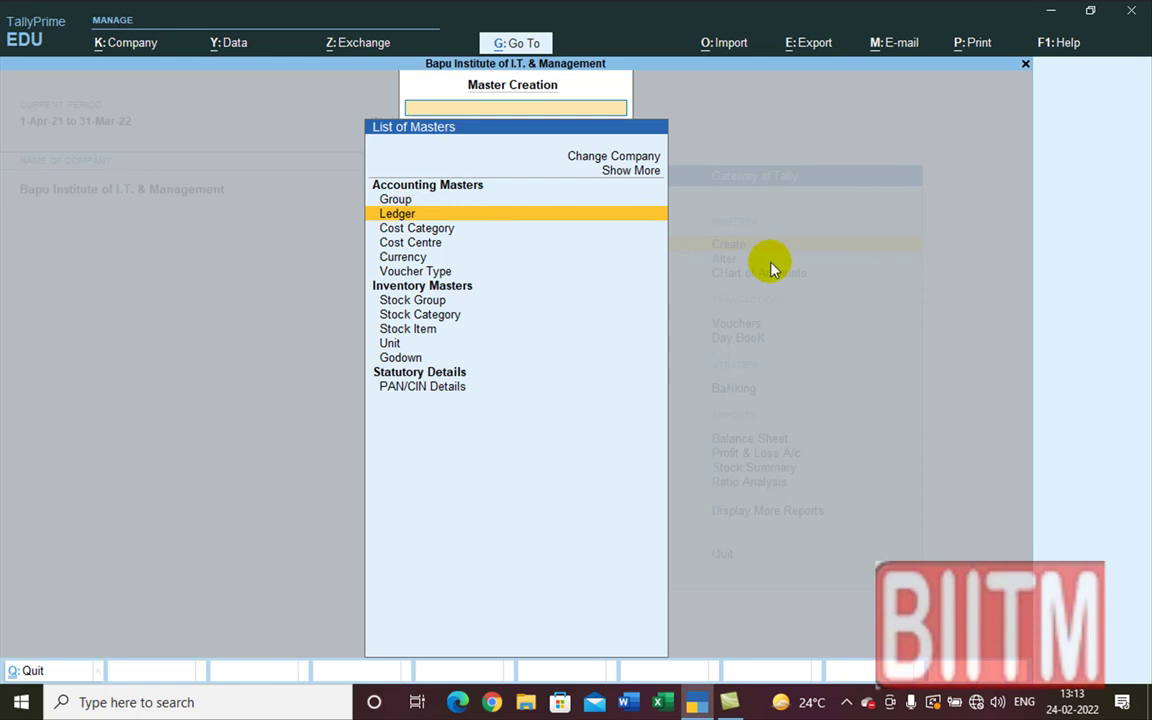
key("Return")
type("Sanja")
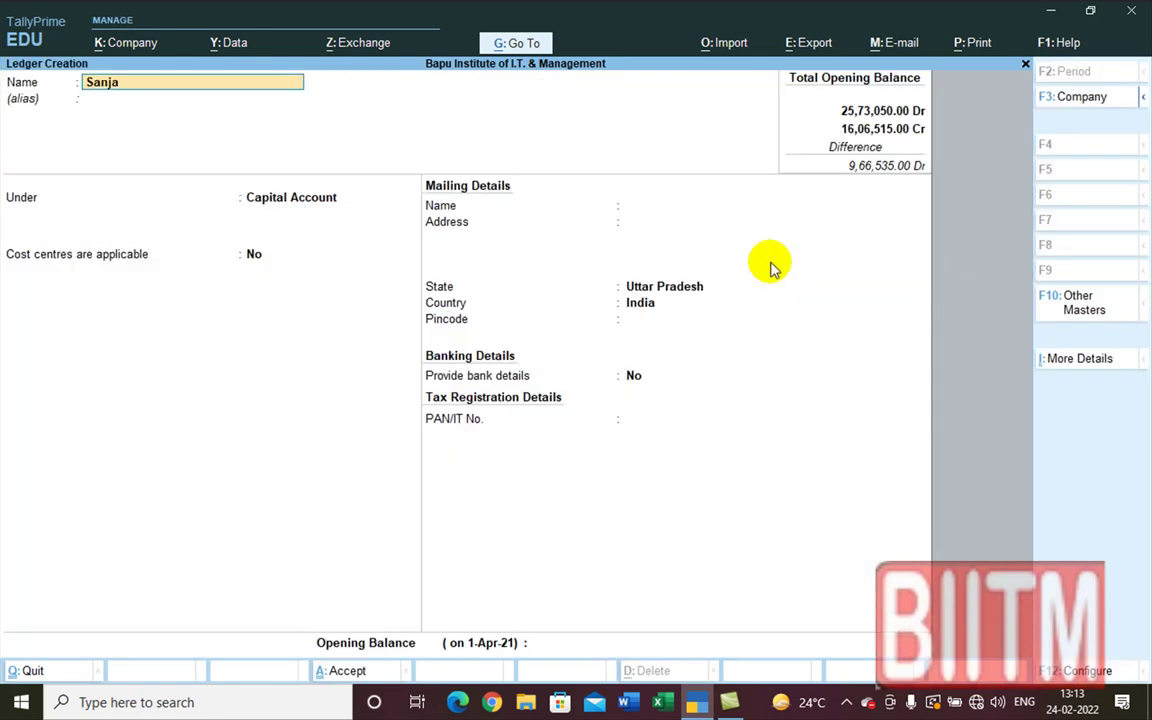
type("y Enterpri")
type("ses")
key("Return")
key("Return")
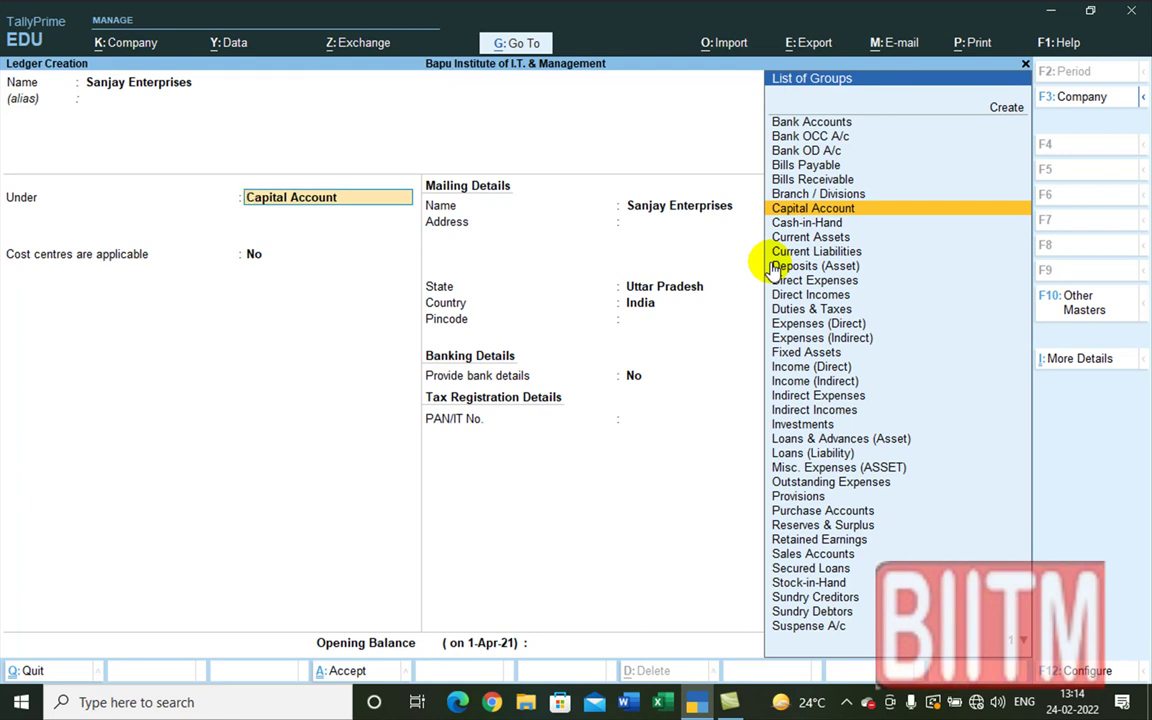
- Place the Sanjay Enterprises ledger under the Sundry Creditors group
type("S")
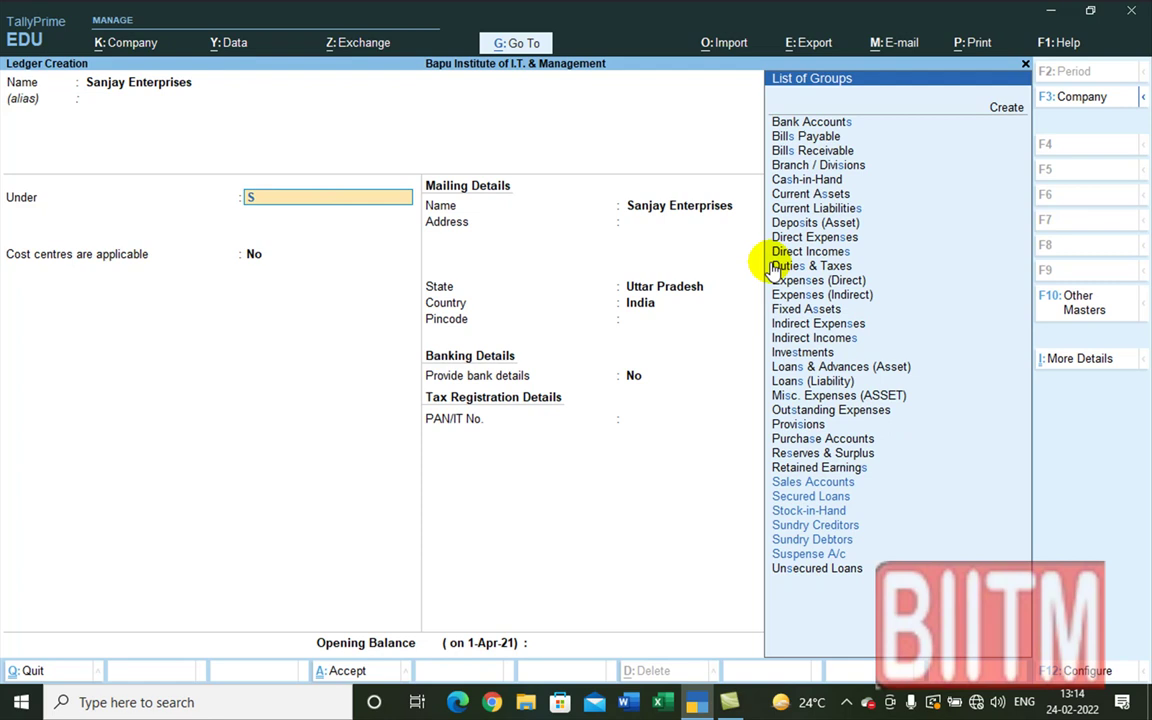
key("Down")
key("Down")
key("Down")
key("Return")
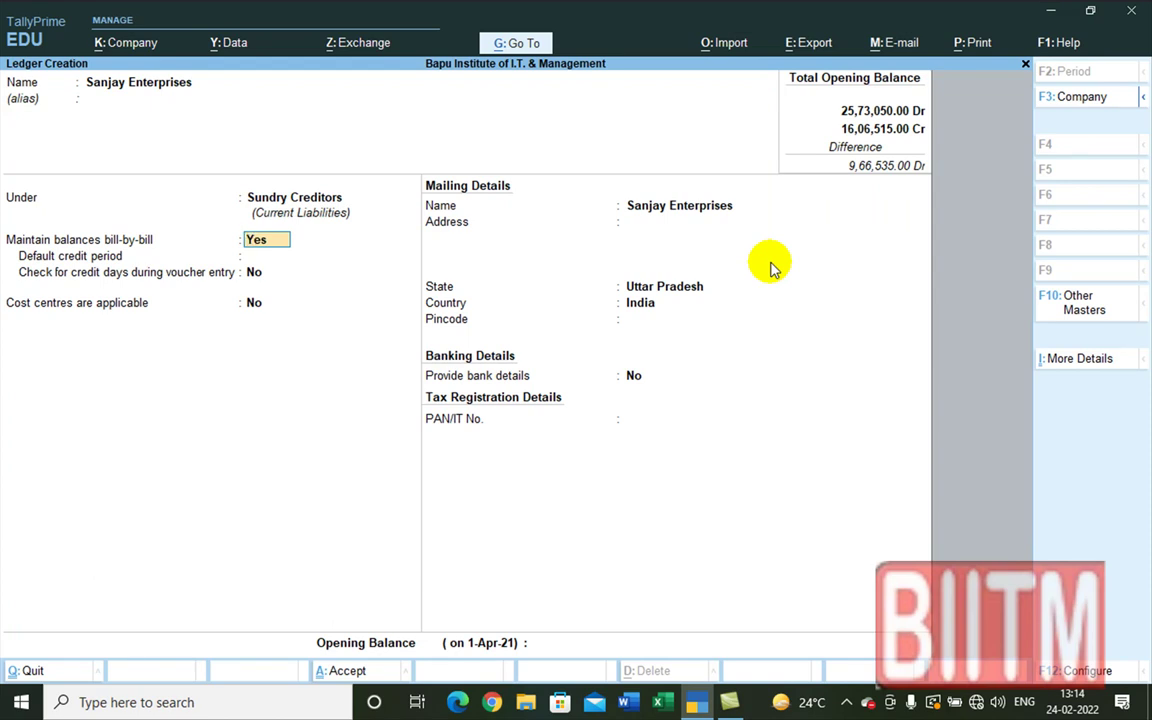
- Keep the ledger's default bill-by-bill, mailing, banking and tax details, leave the opening balance empty, and save it
key("Return")
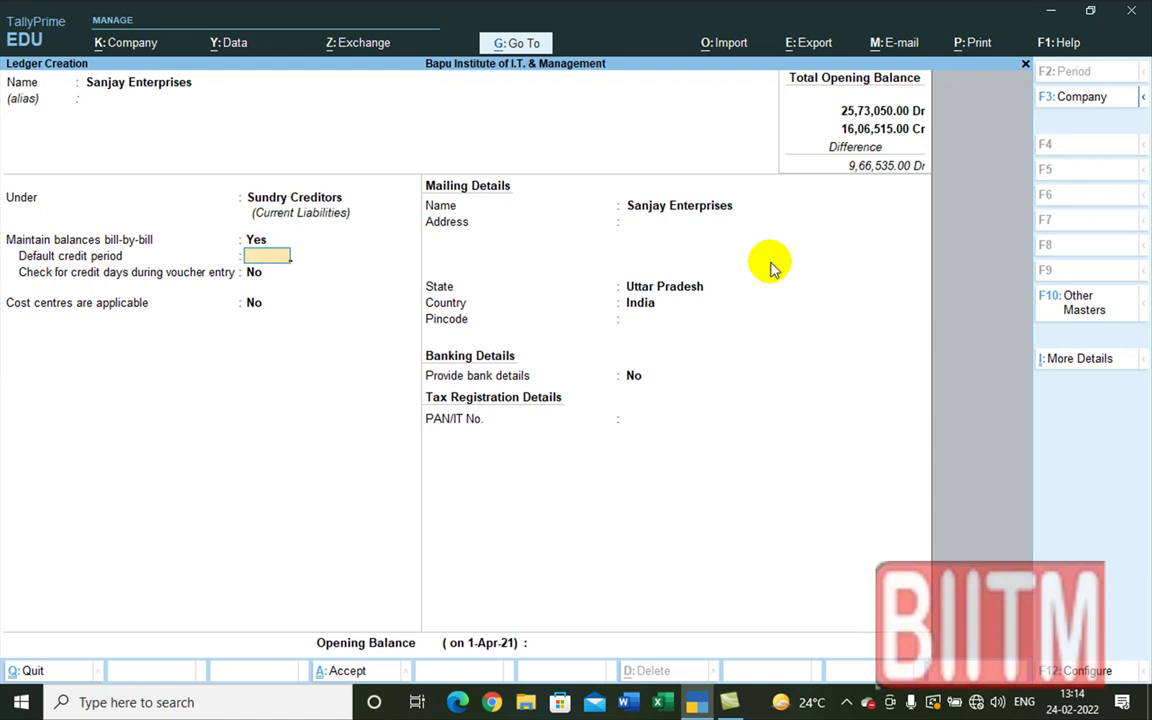
key("Return")
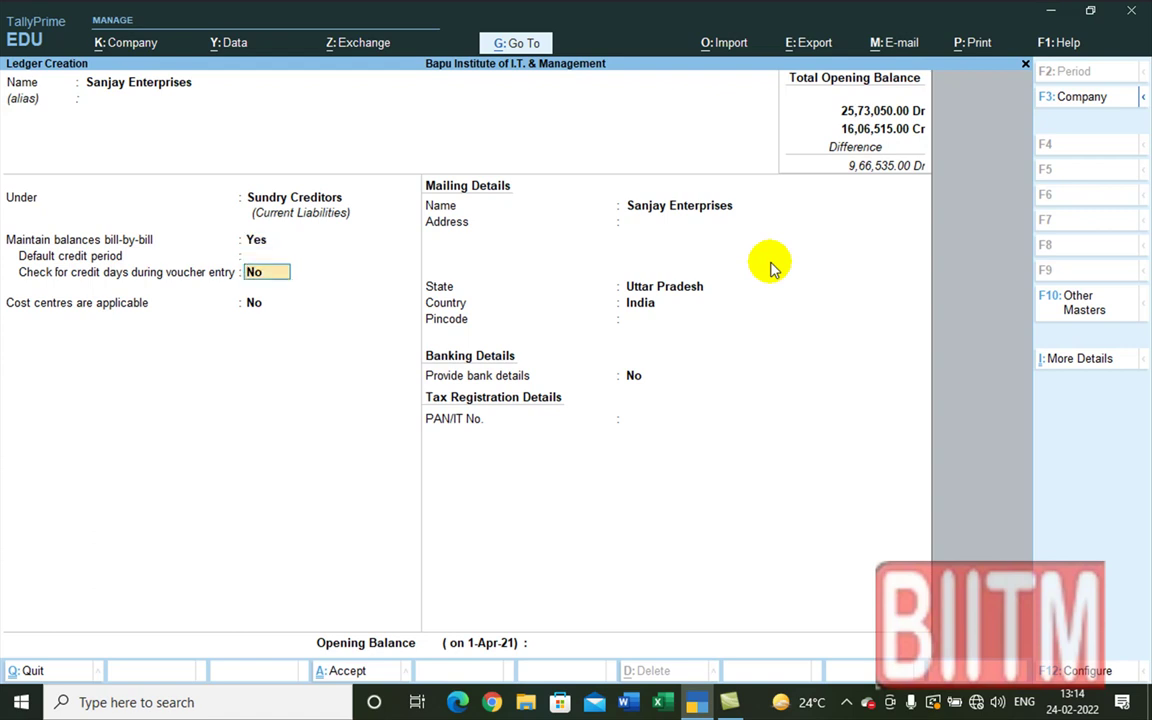
key("Return")
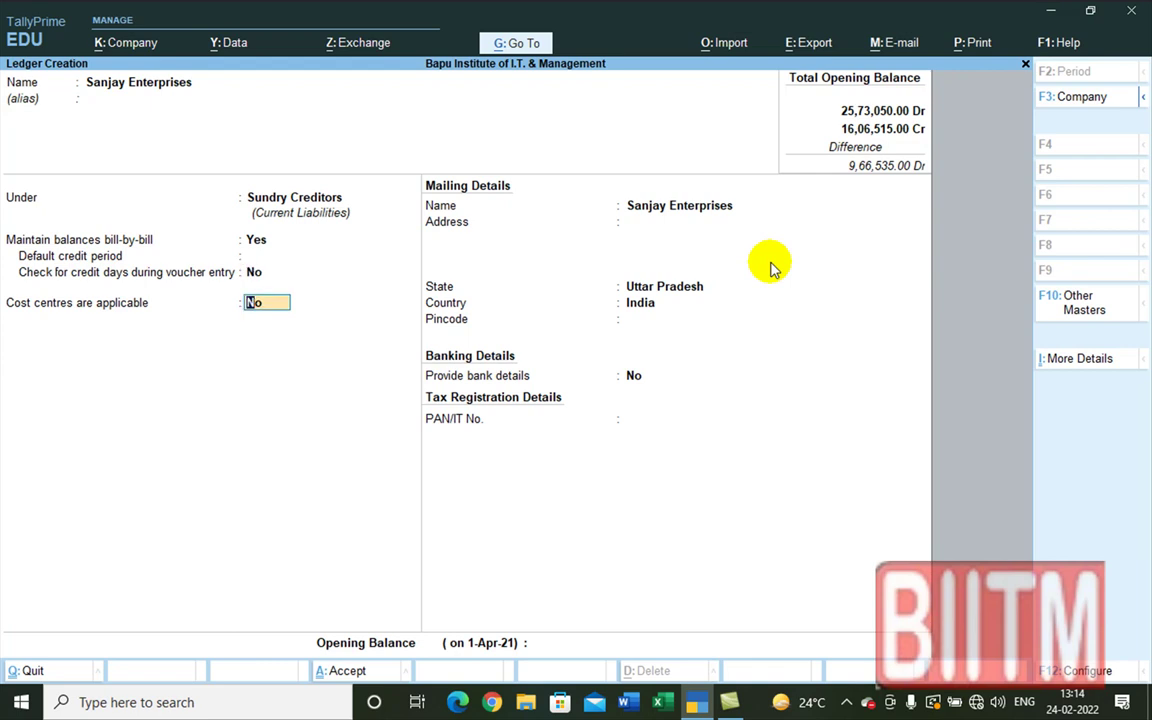
key("Return")
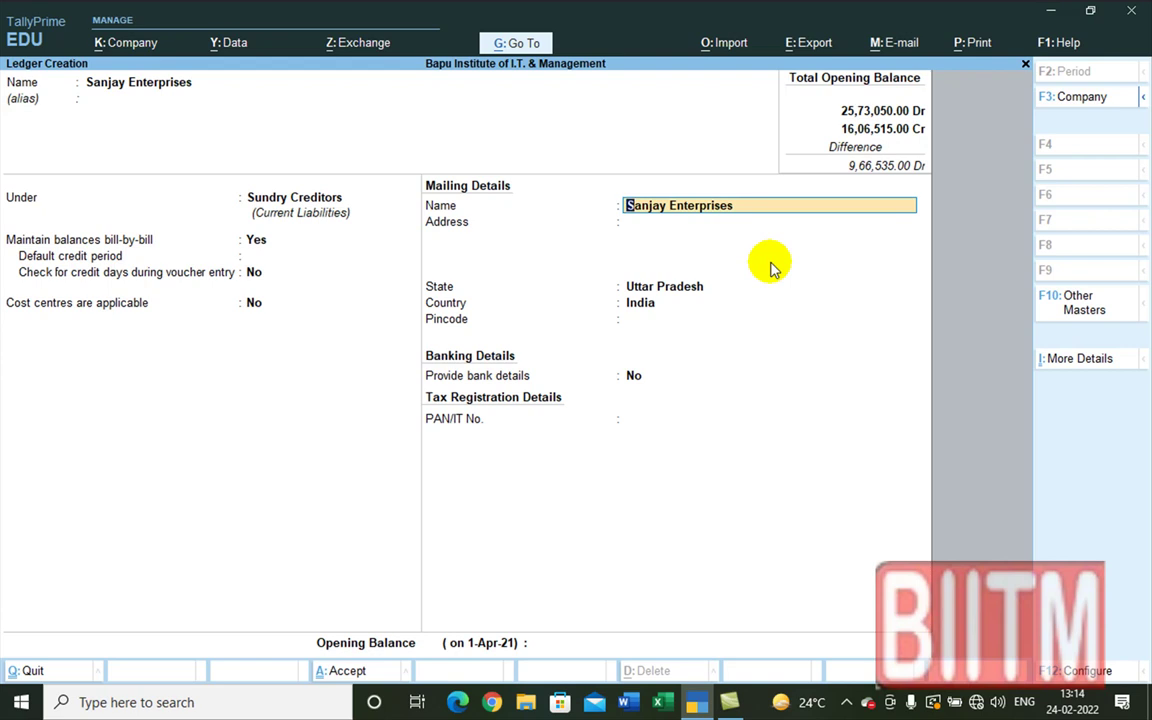
key("Return")
key("Return")
key("Return")
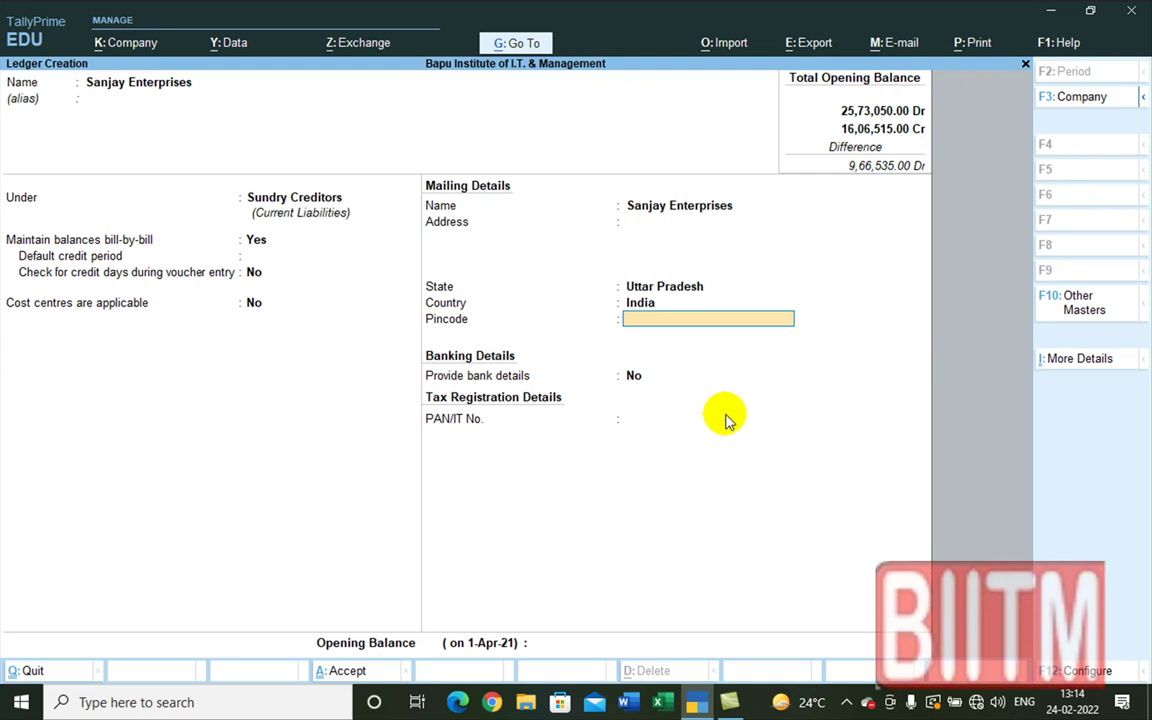
key("Return")
key("Return")
key("Return")
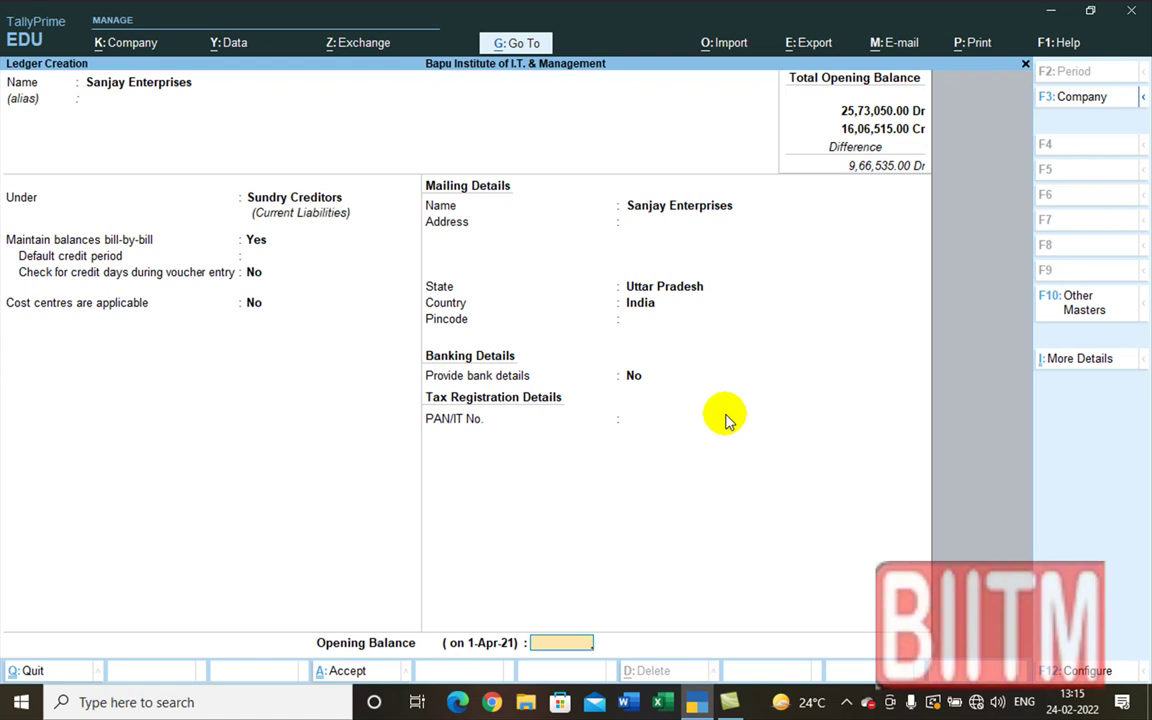
key("Return")
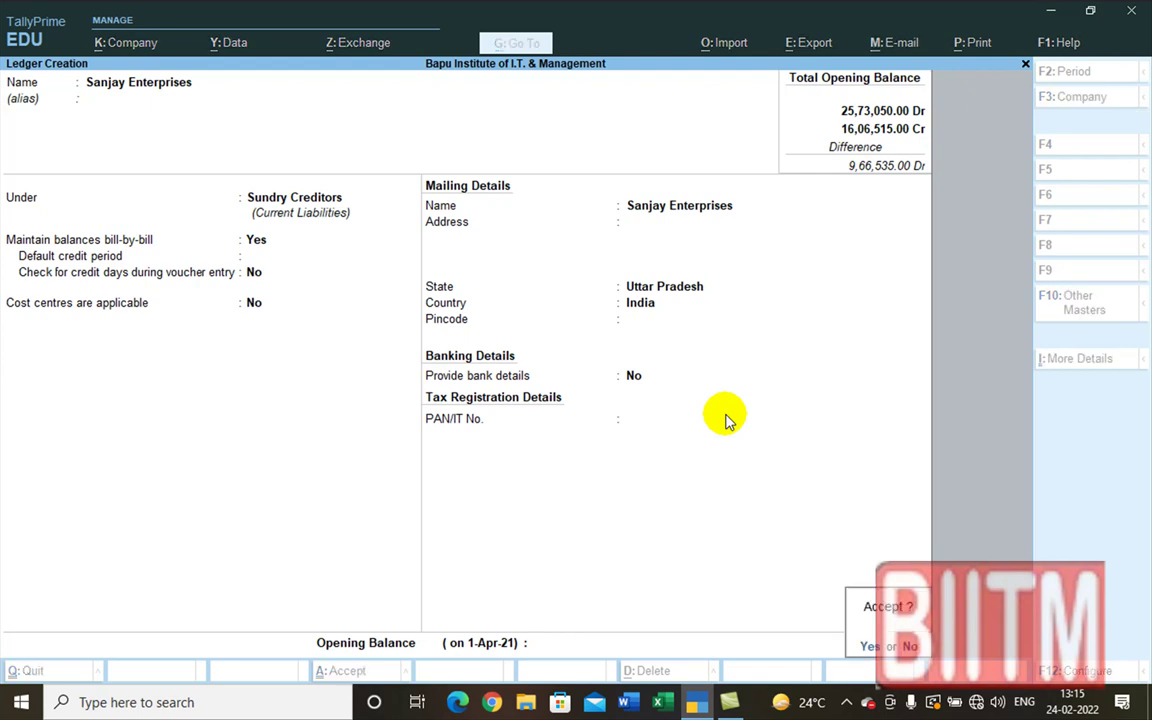
key("Return")
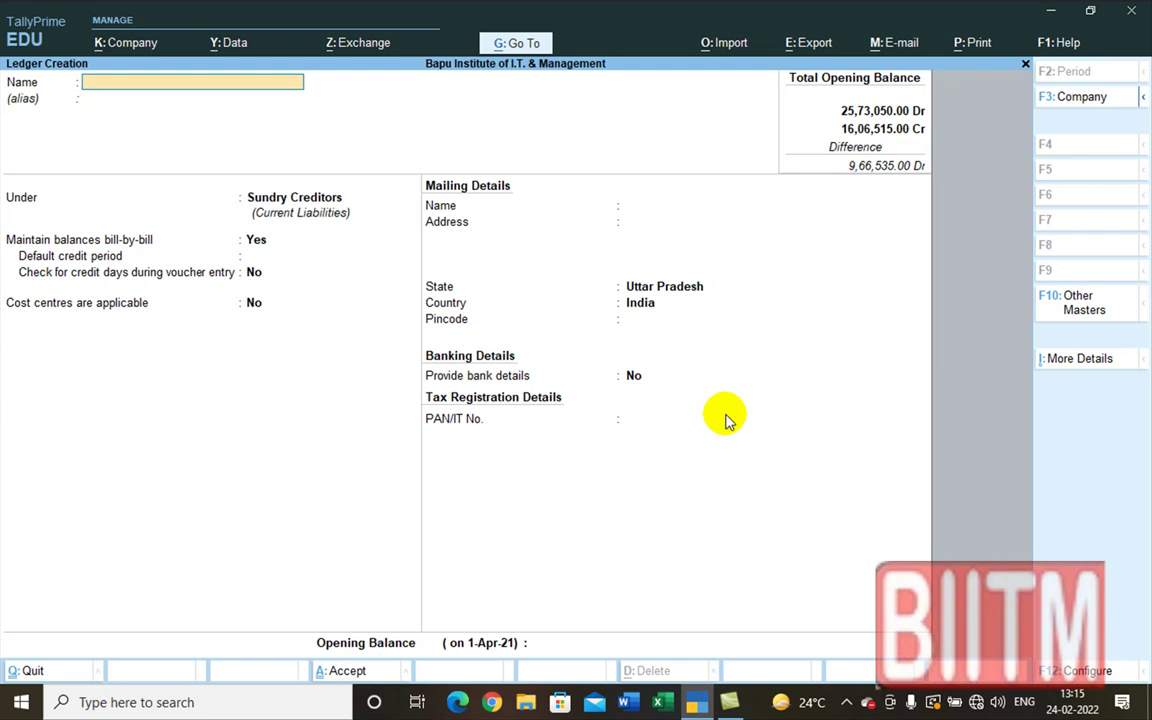
- Name the new ledger Purchase with no alias and place it under the Purchase Accounts group
type("Pur")
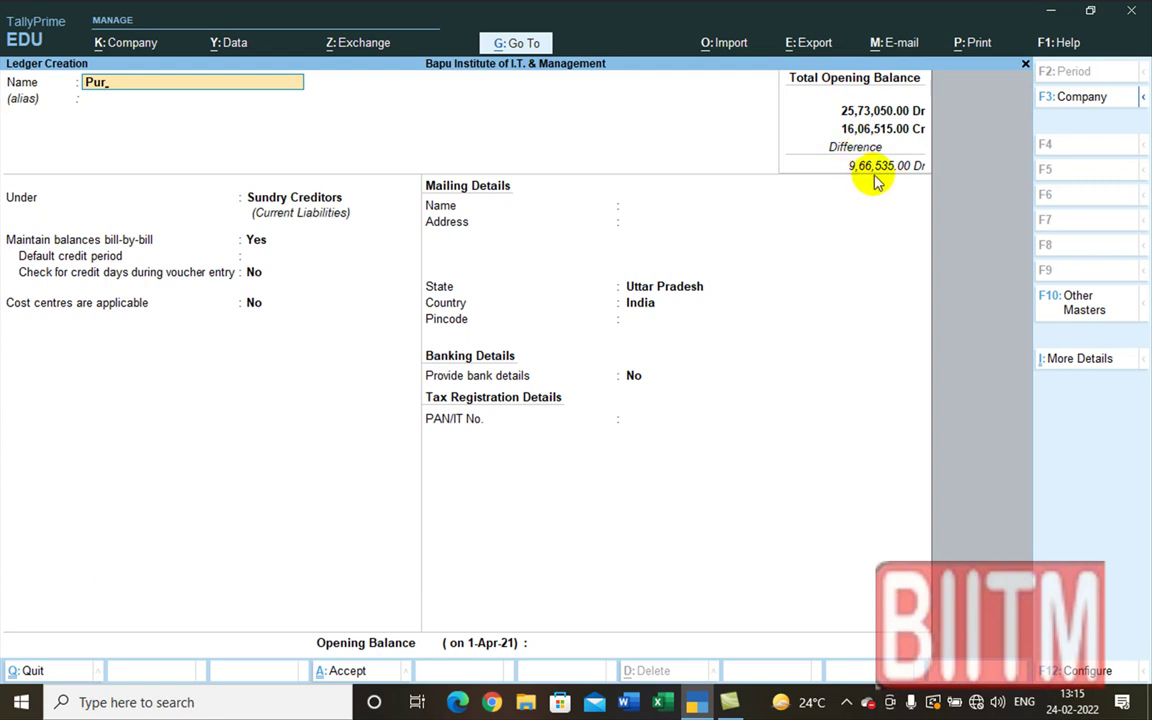
type("chase")
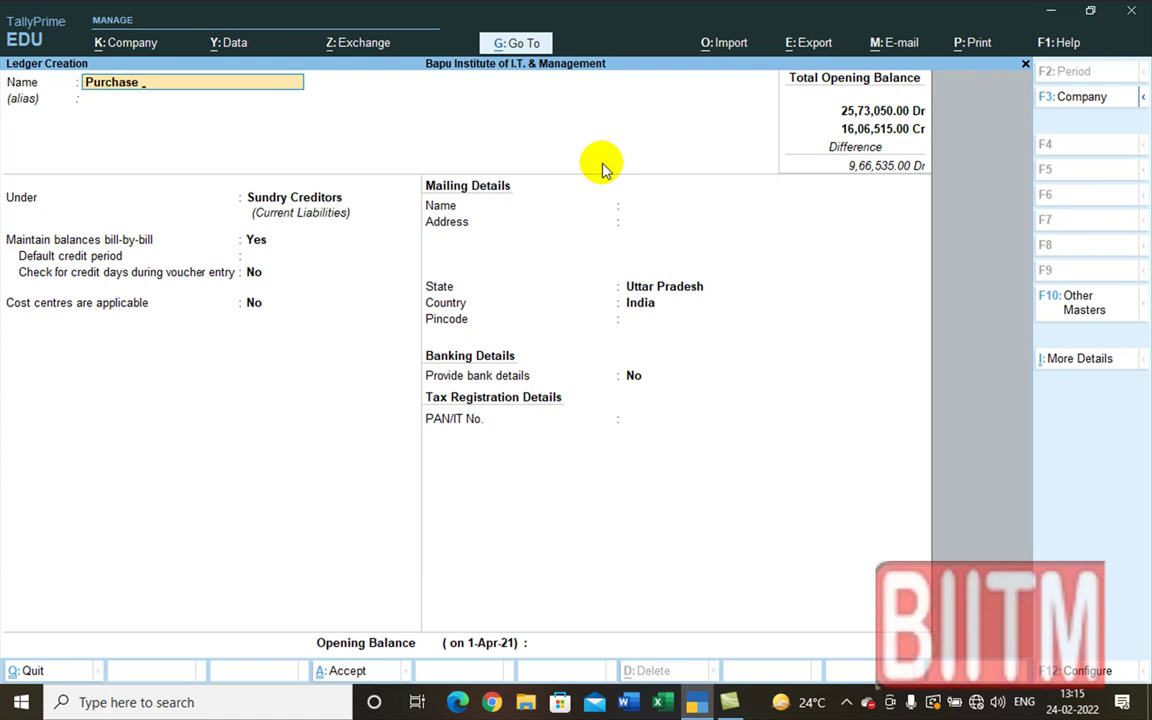
key("Return")
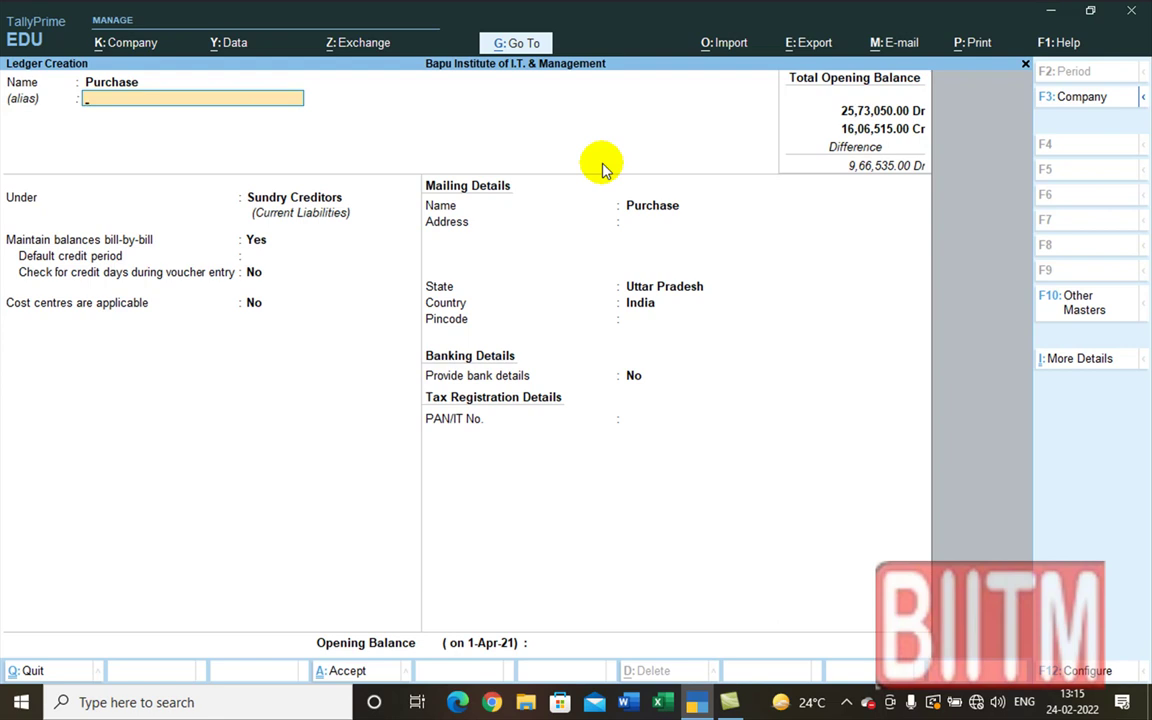
key("Return")
type("P")
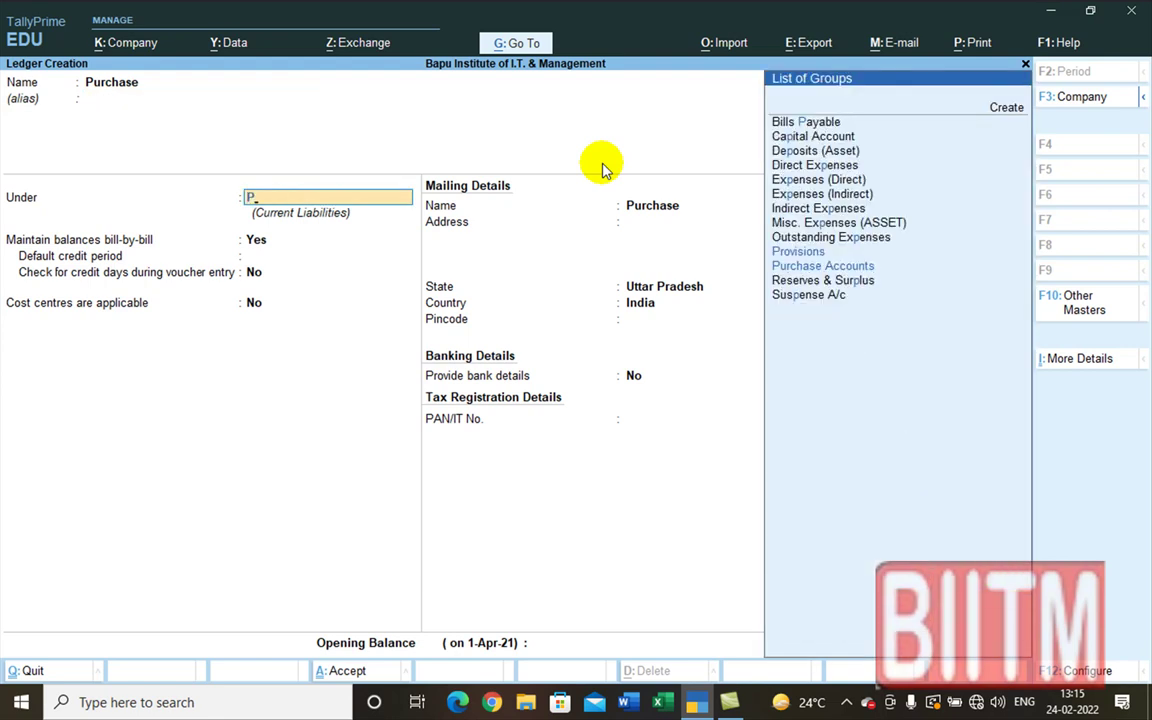
key("Down")
key("Down")
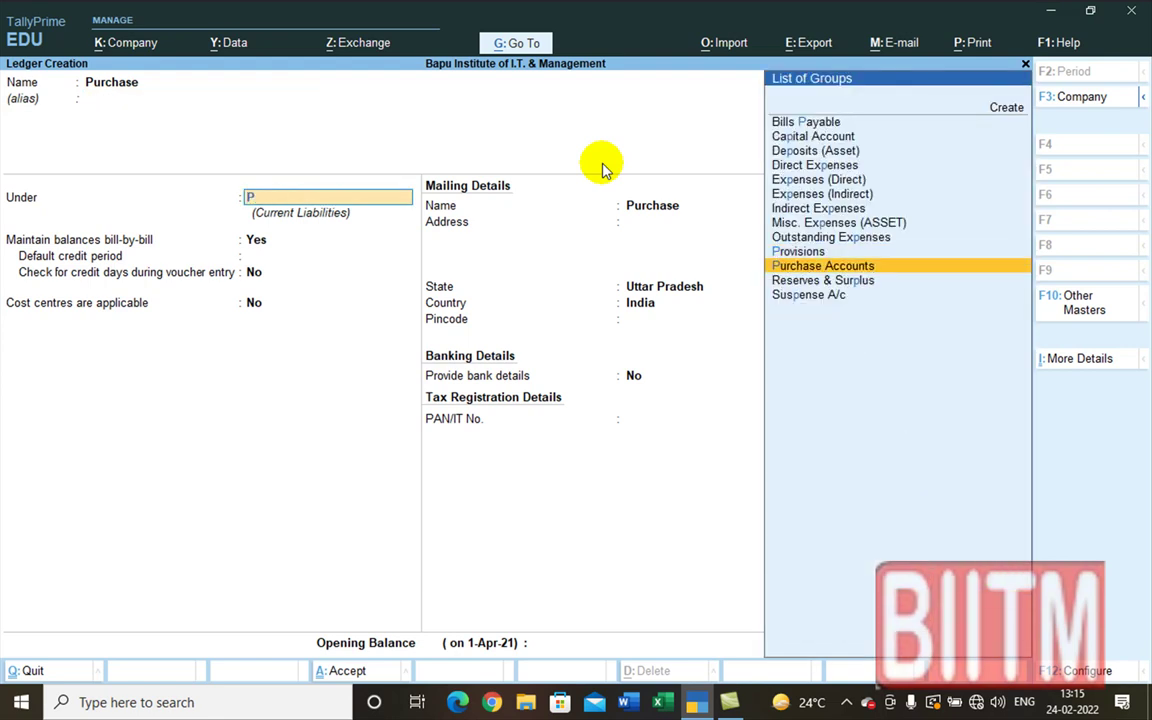
key("Return")
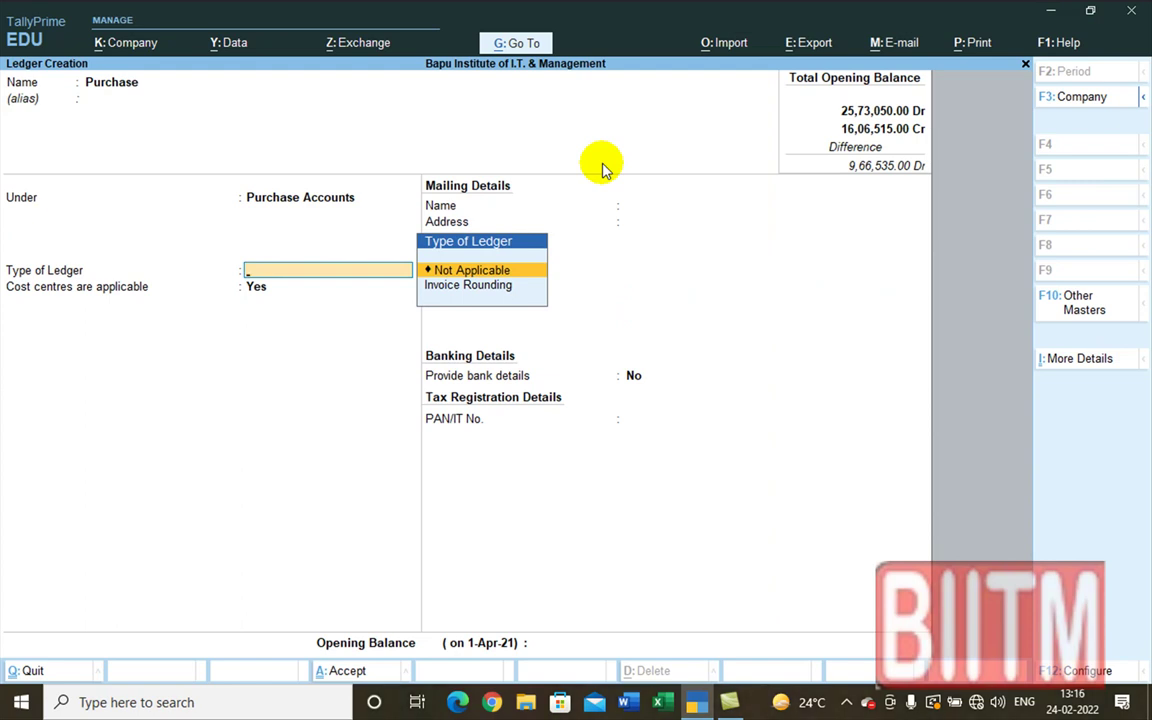
- Set the Purchase ledger's type to Not Applicable and cost centres to No, and save it without an opening balance
key("Return")
type("n")
key("Return")
key("Return")
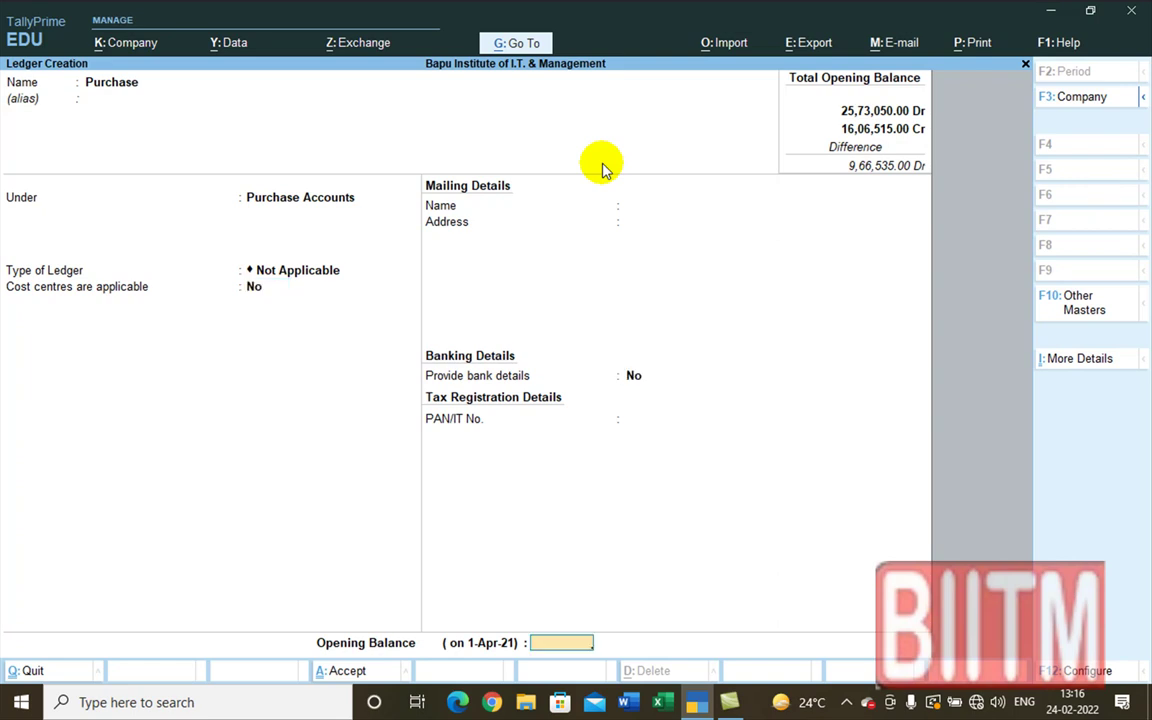
key("Return")
key("Return")
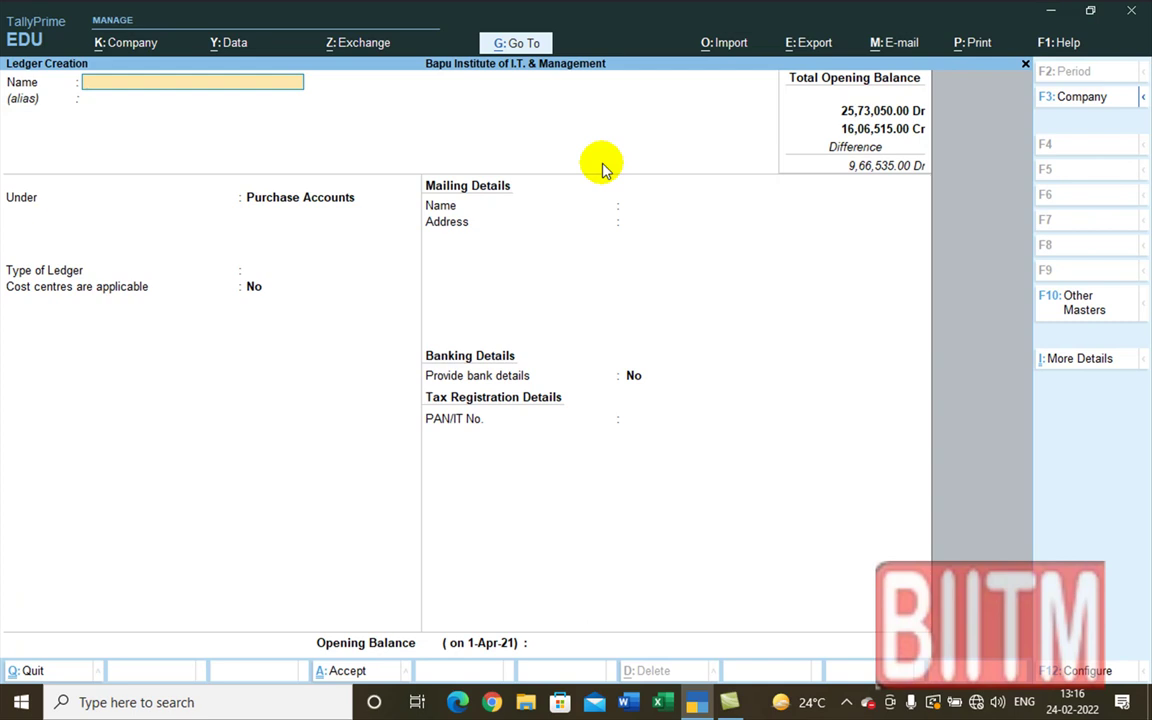
- Leave master creation and open voucher entry from the Gateway of Tally
key("Escape")
key("Return")
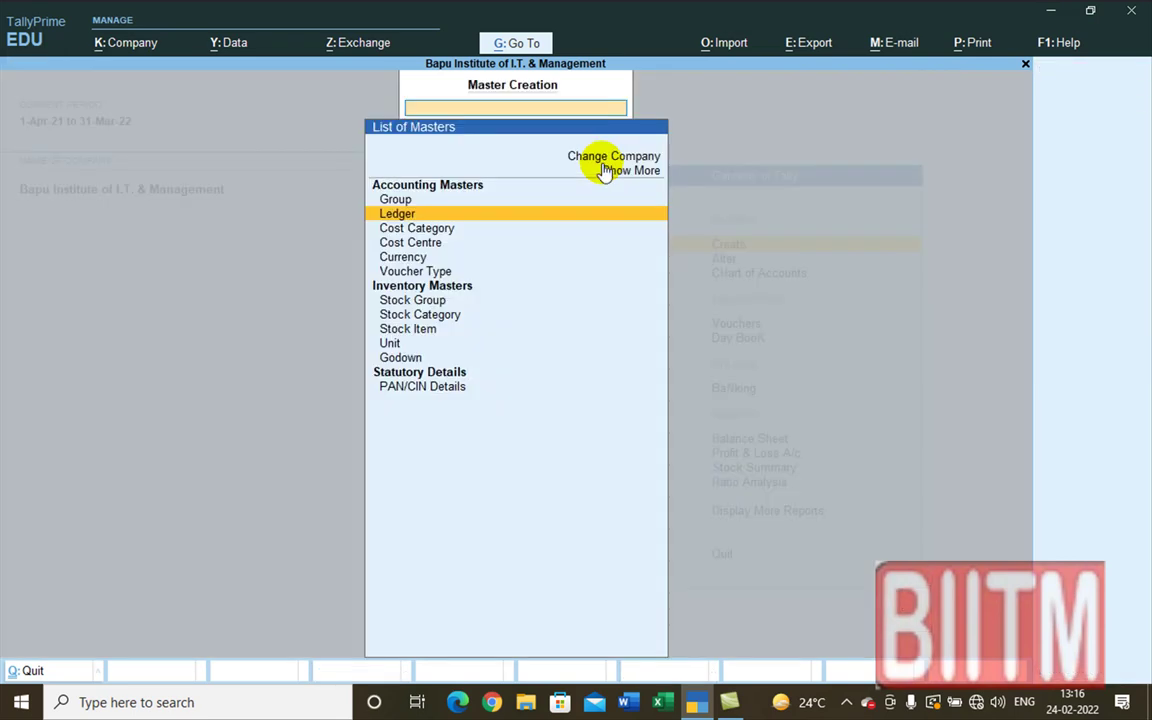
key("Escape")
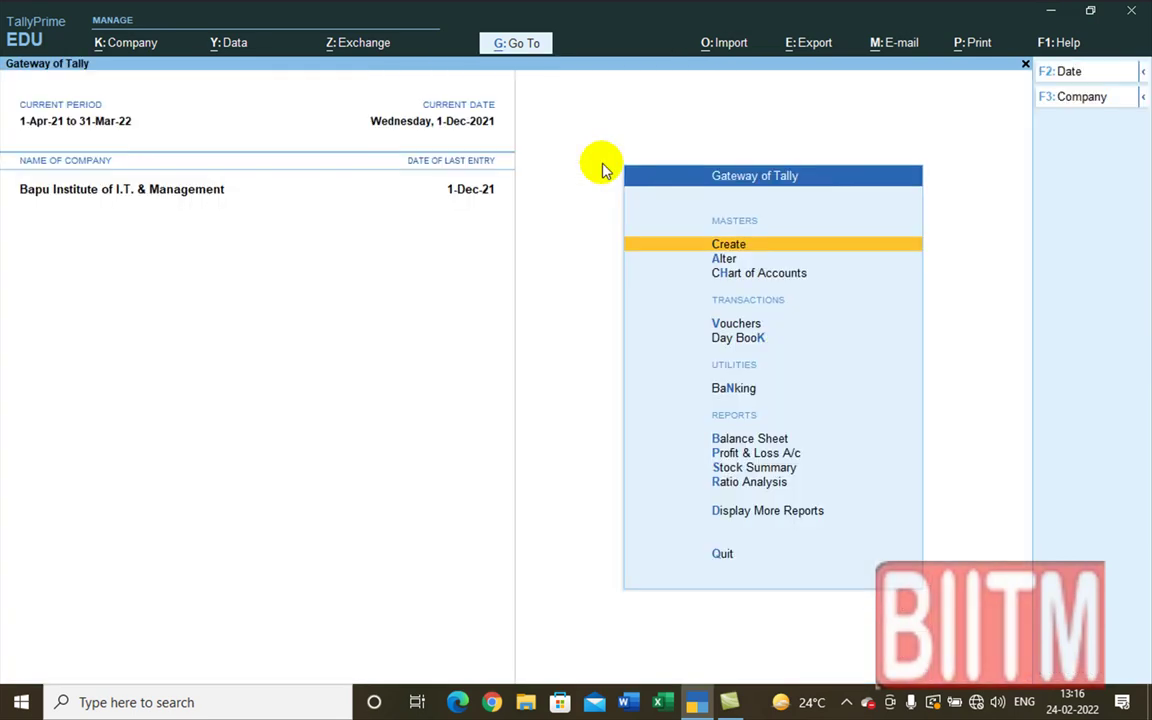
key("Down")
key("Down")
key("Down")
key("Down")
key("Down")
key("Down")
key("Down")
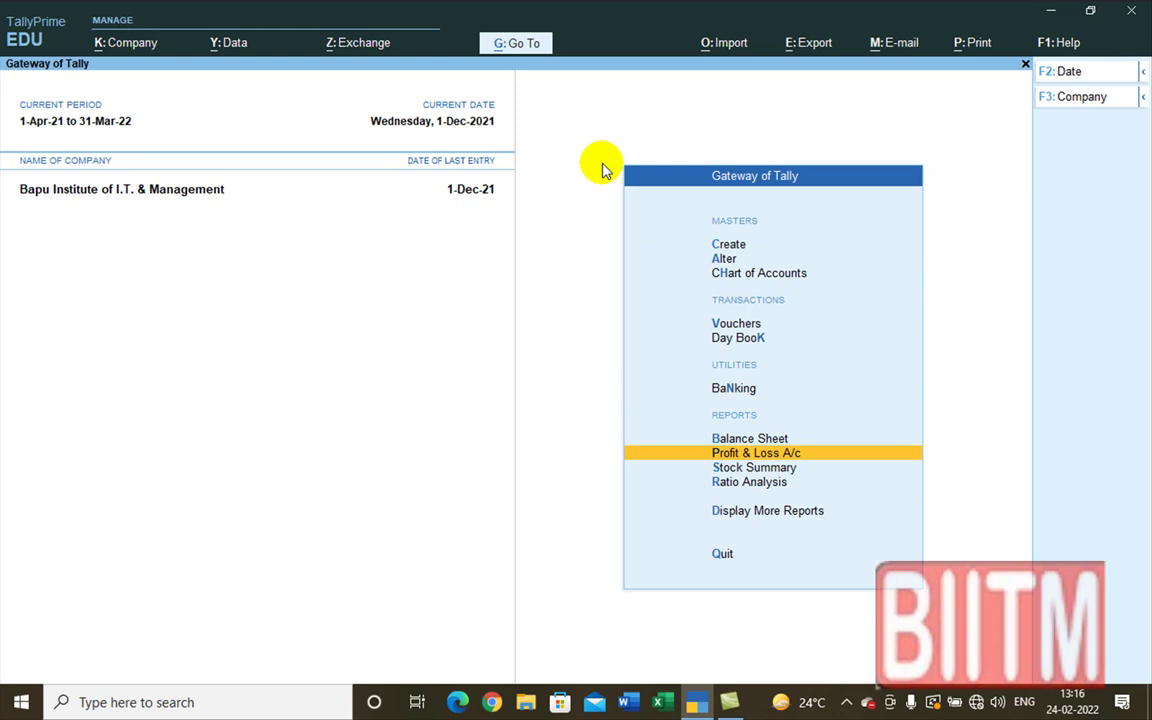
key("Up")
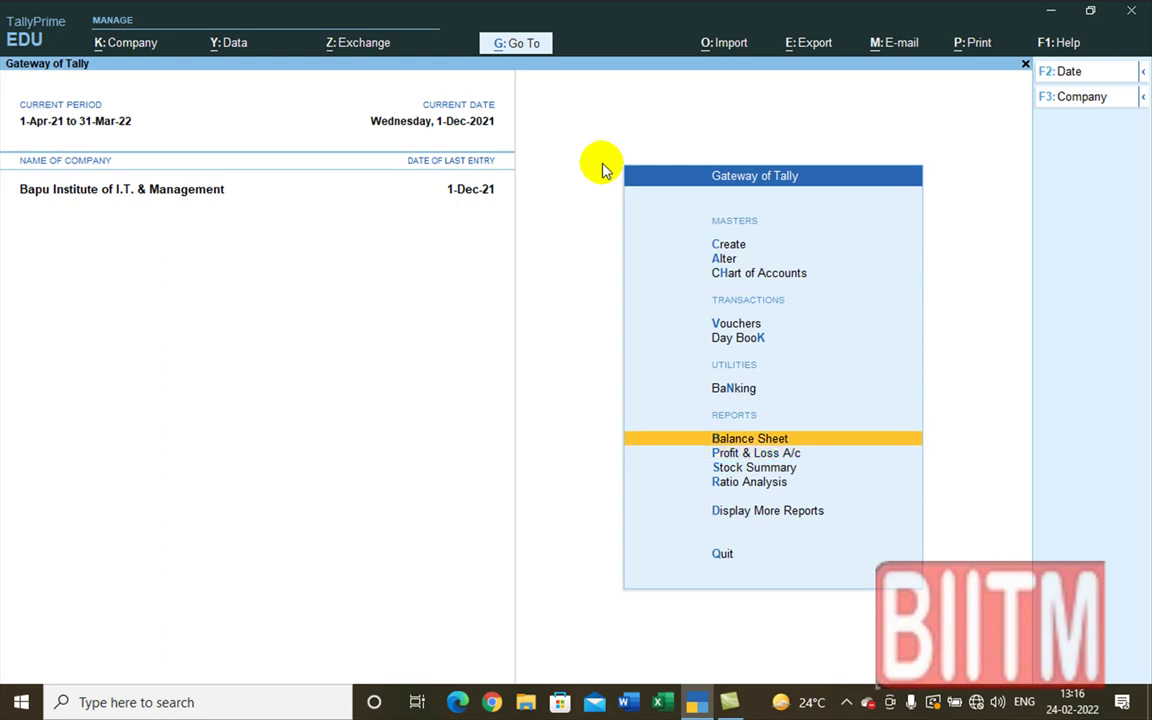
key("Down")
key("Up")
key("Up")
key("Up")
key("Up")
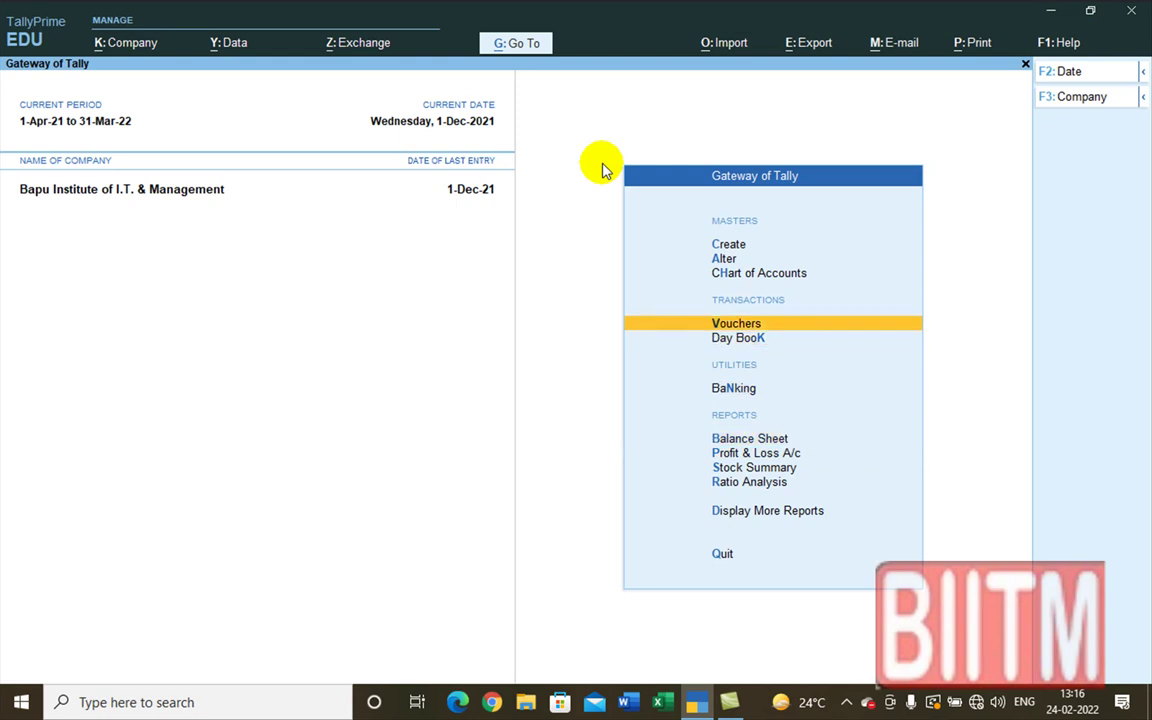
key("Return")
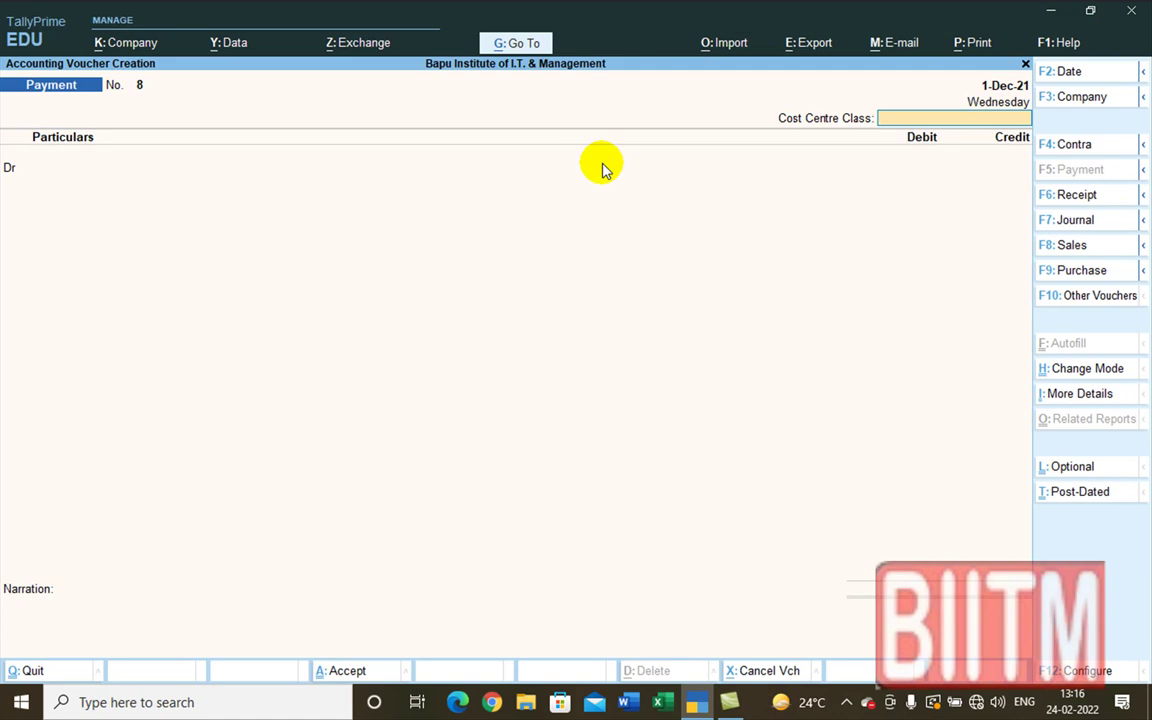
- Show the inactive voucher types, then select and activate the Purchase Order voucher type
left_click(1075, 296)
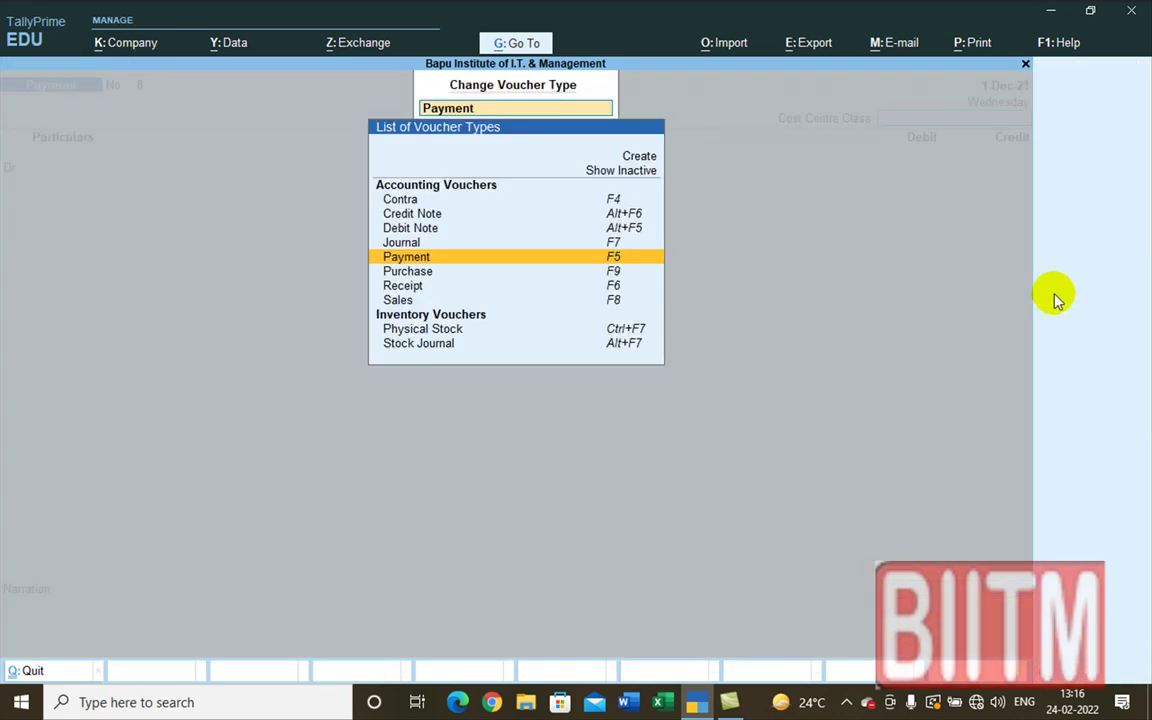
left_click(612, 172)
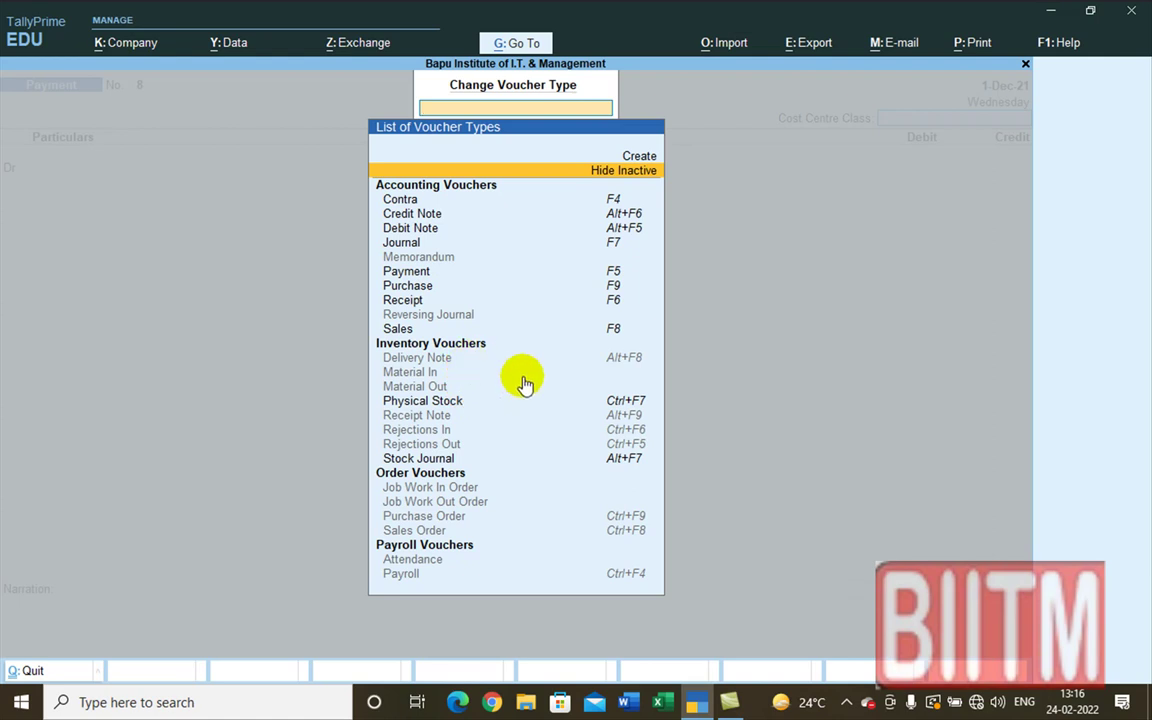
left_click(449, 517)
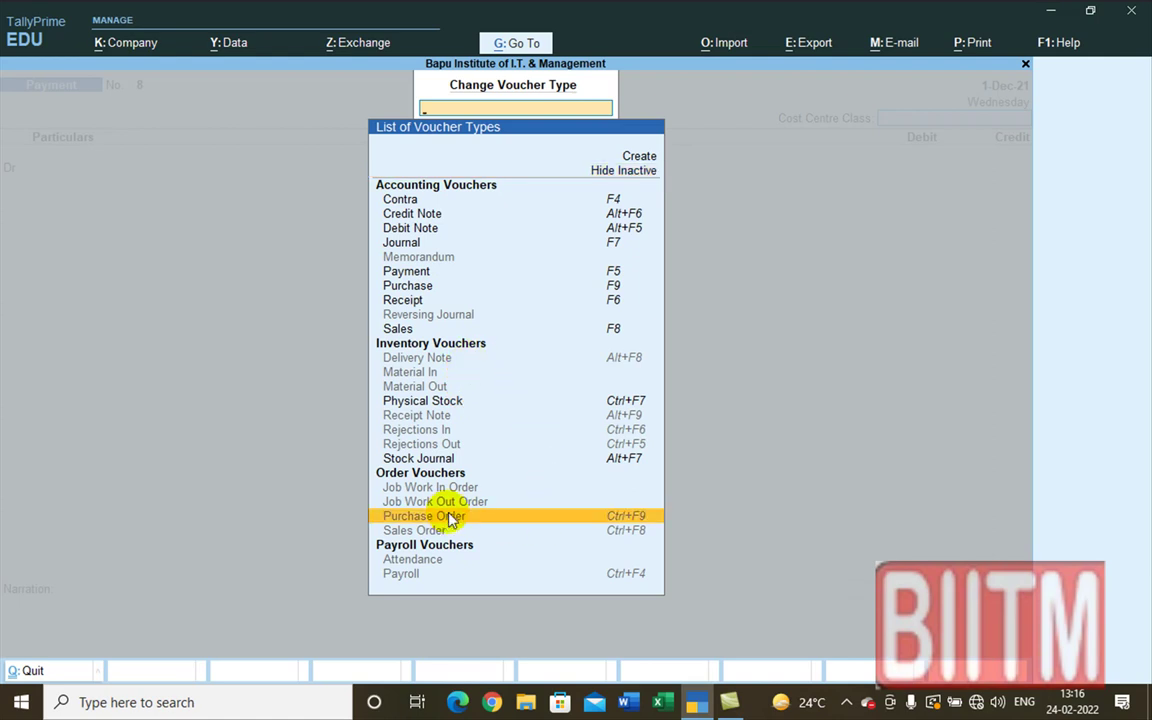
left_click(450, 518)
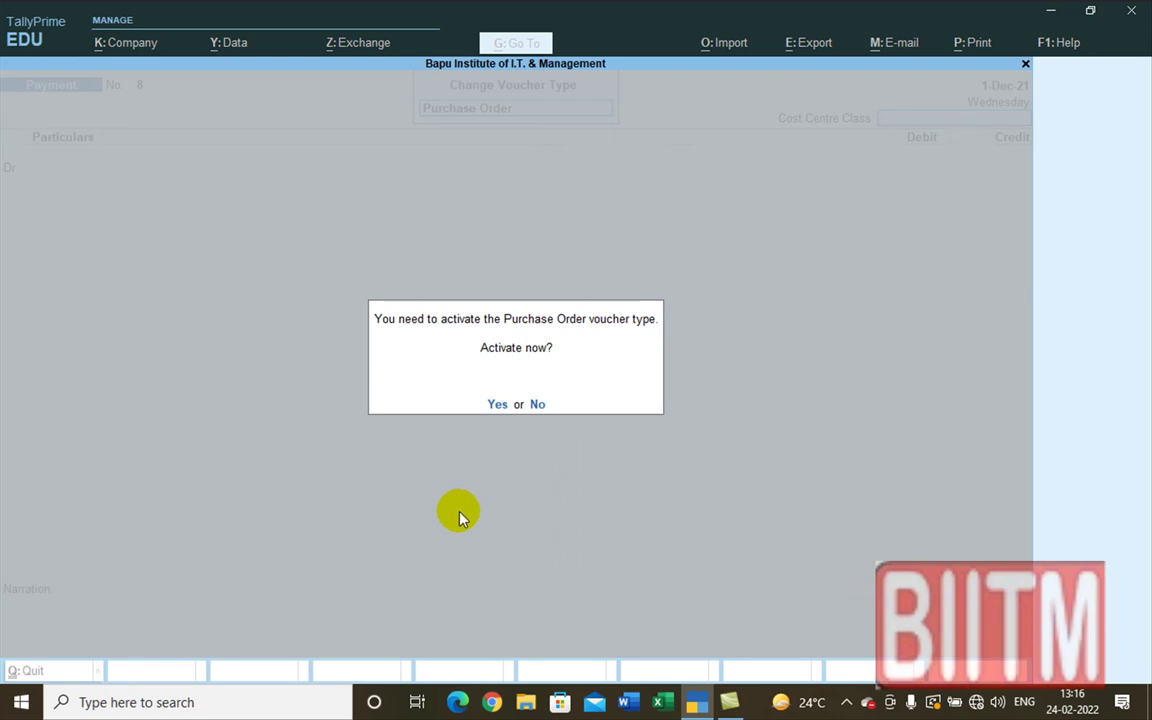
left_click(498, 404)
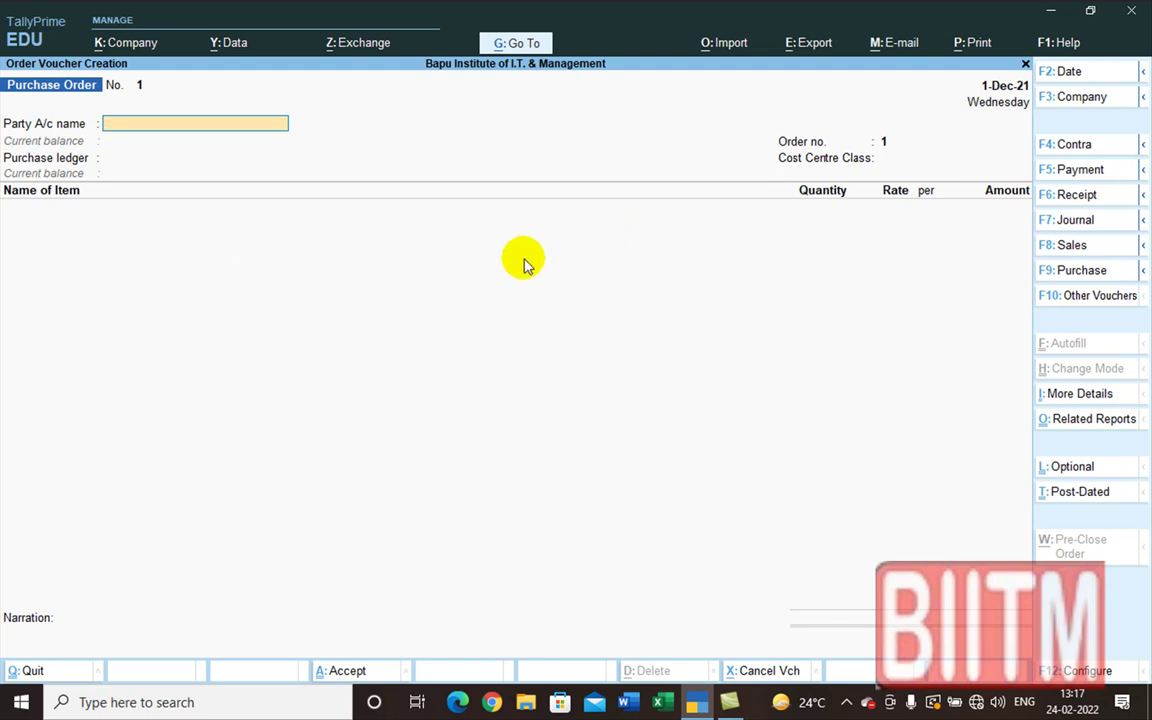
- Set the purchase order's voucher date to 1-May-2021
key("F2")
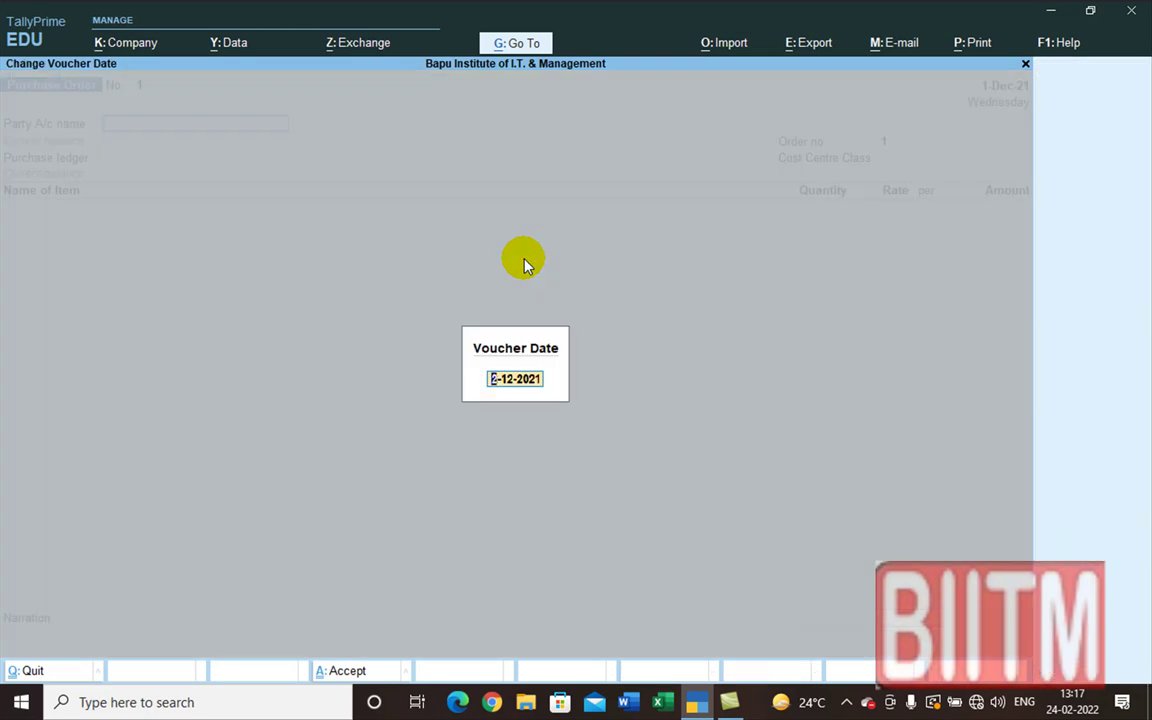
type("1.5")
key("Return")
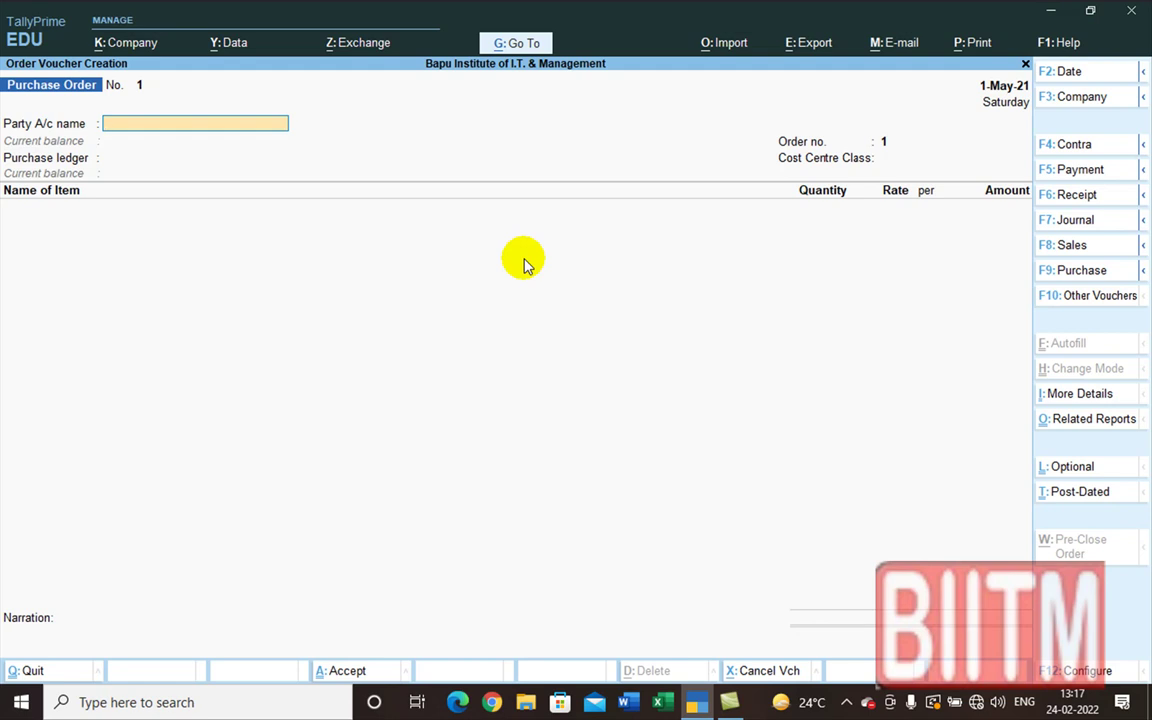
- Choose Sanjay Enterprises as the purchase order's party account and accept its default order, receipt and supplier details
type("M")
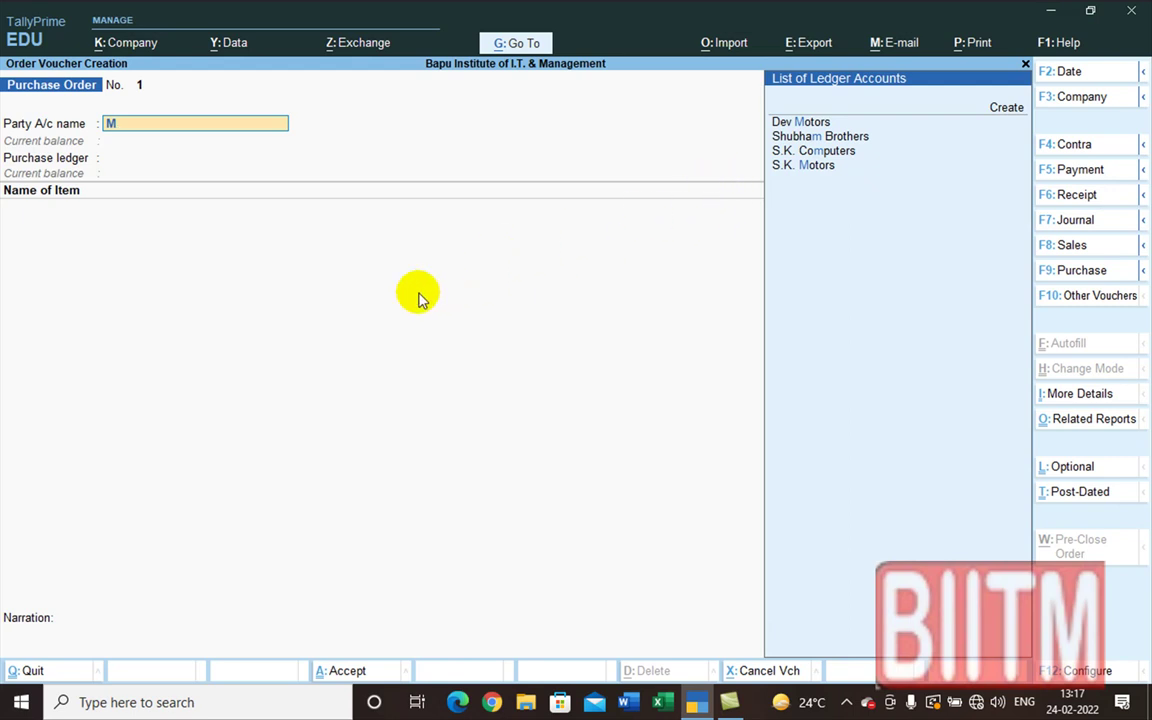
key("BackSpace")
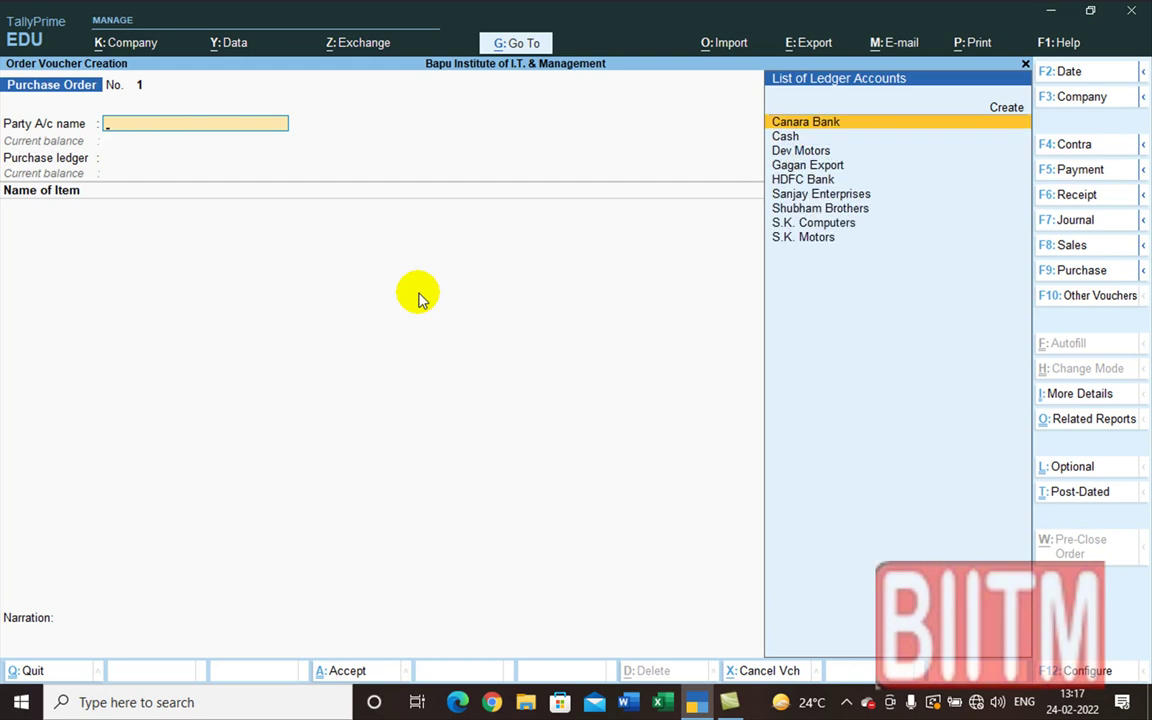
type("S")
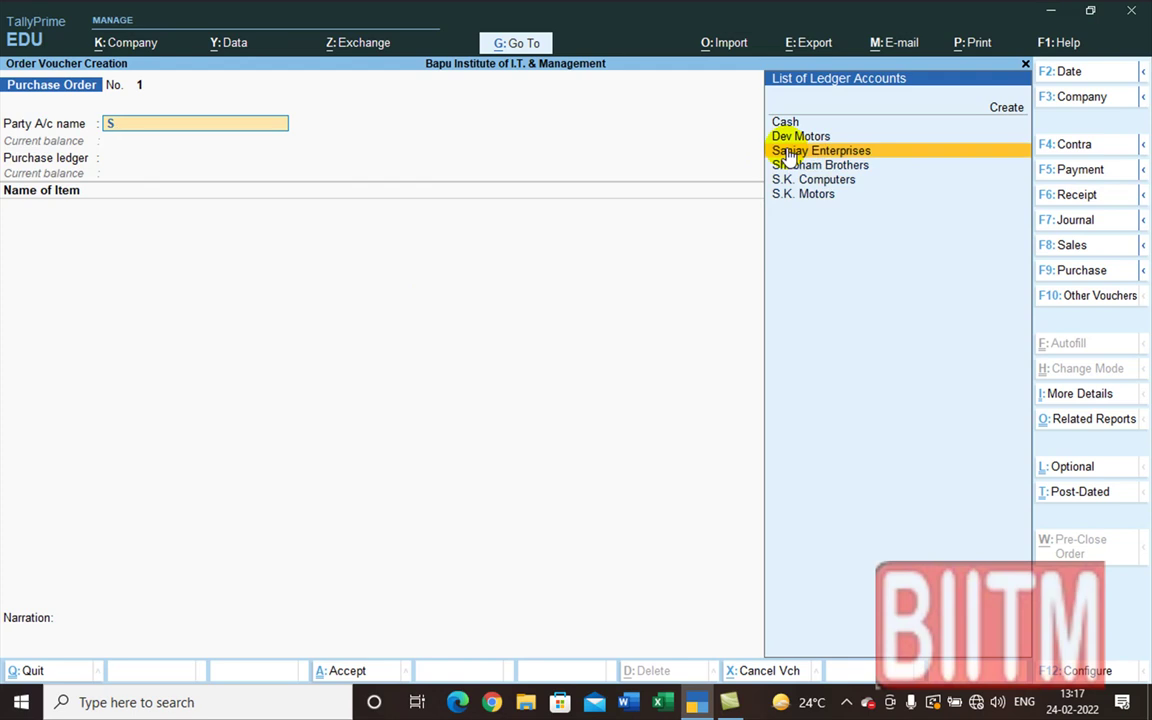
key("Return")
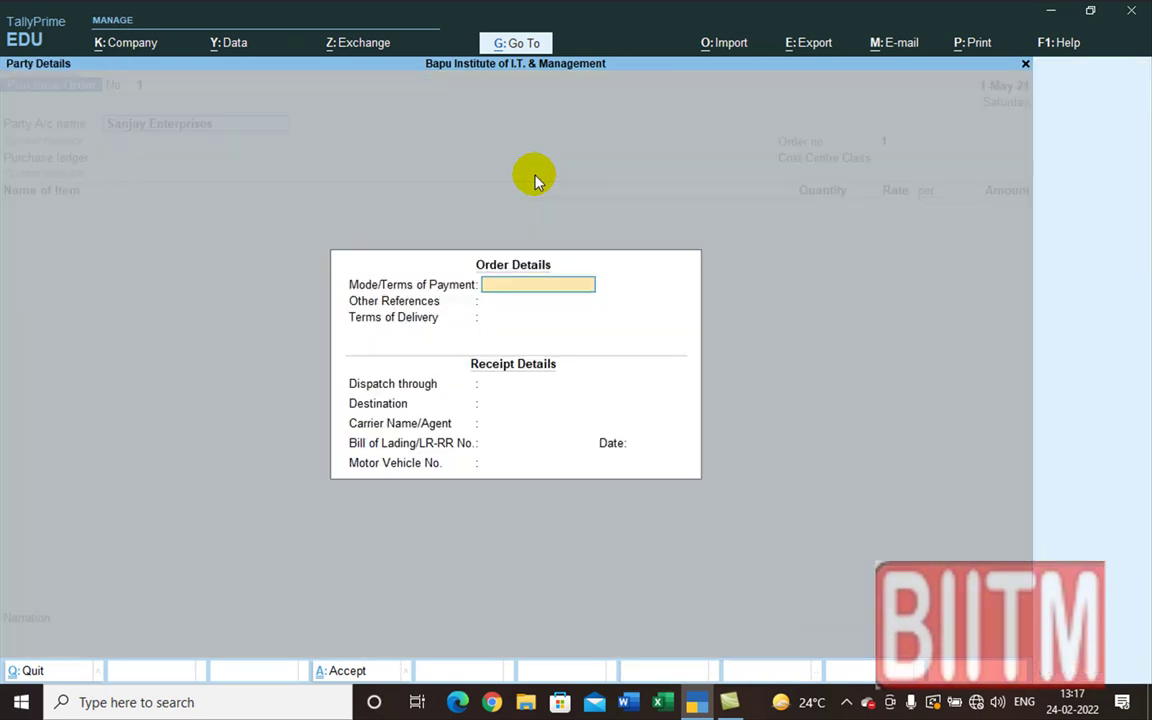
key("BackSpace")
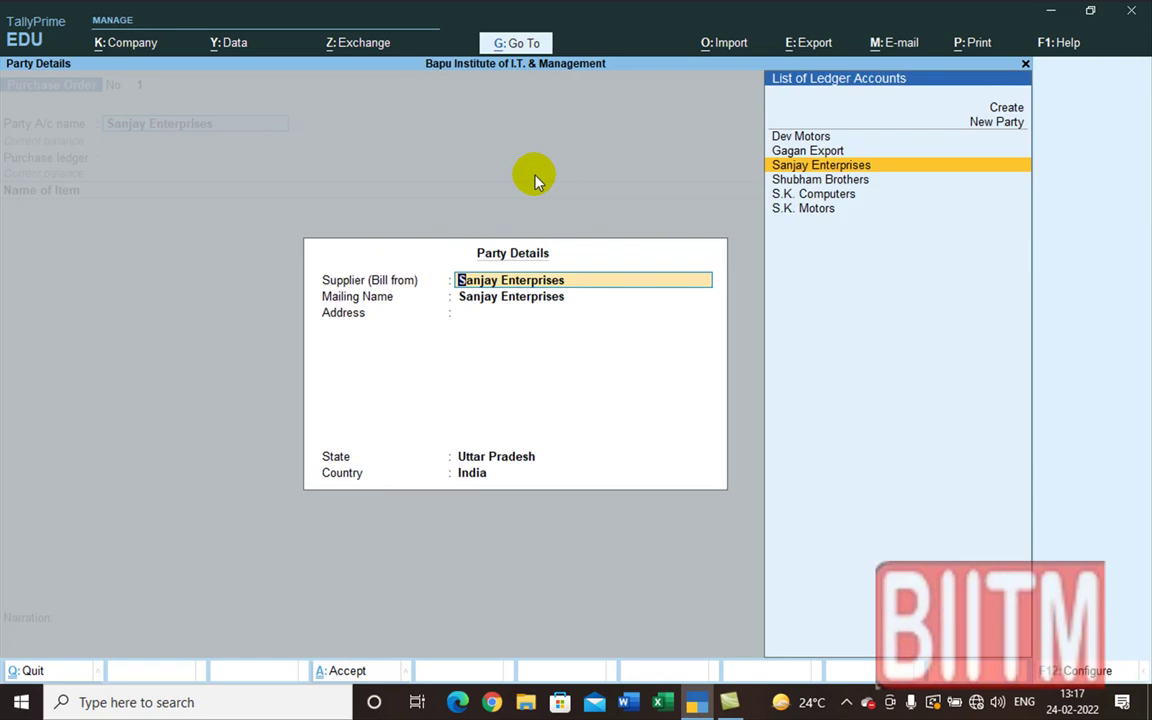
key("ctrl+a")
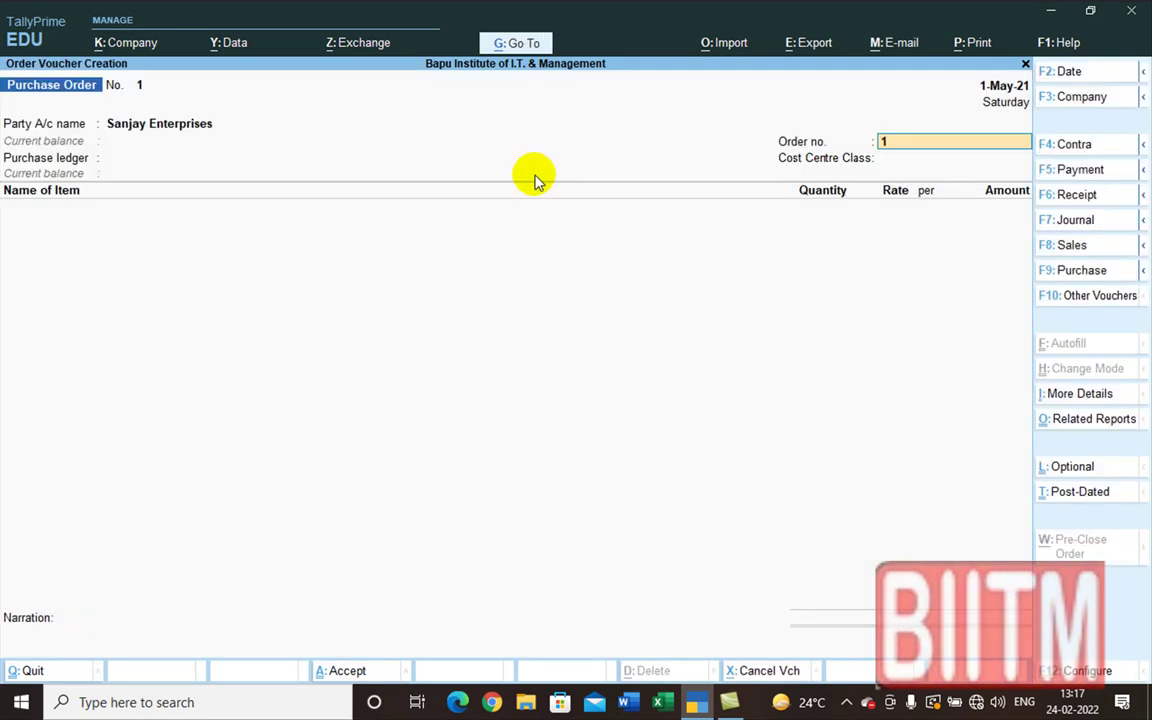
- Check the voucher configuration, enter the supplier's order number, and choose Purchase as the purchase ledger
key("F12")
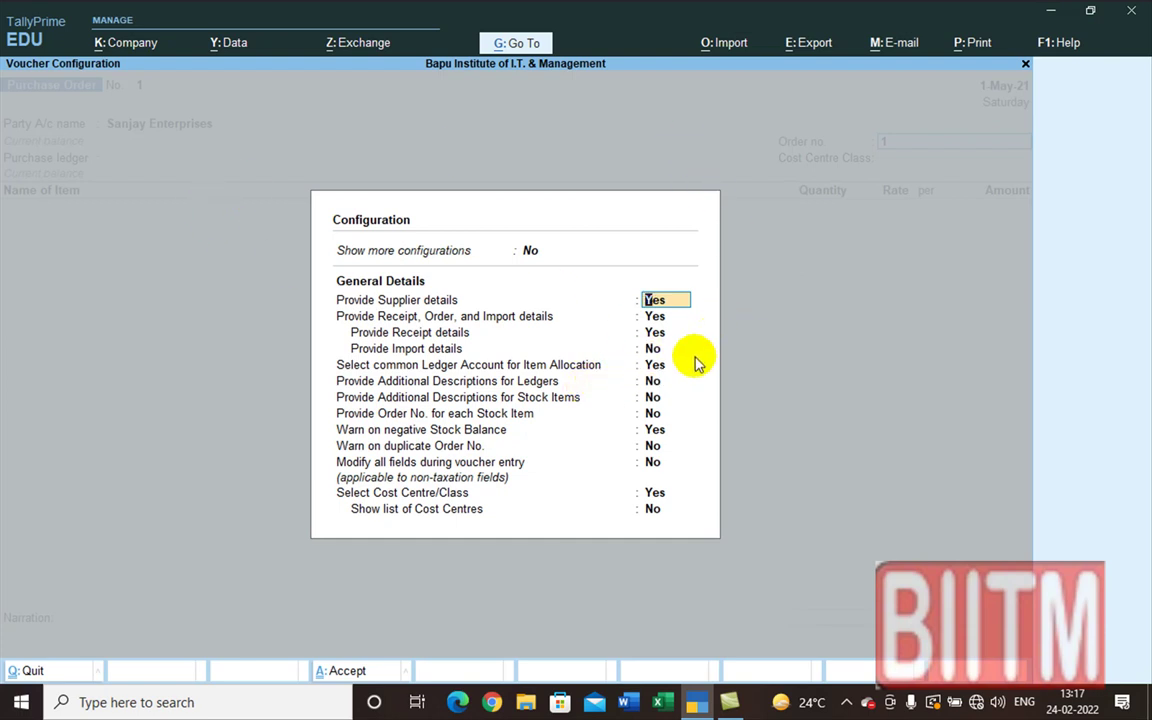
key("ctrl+a")
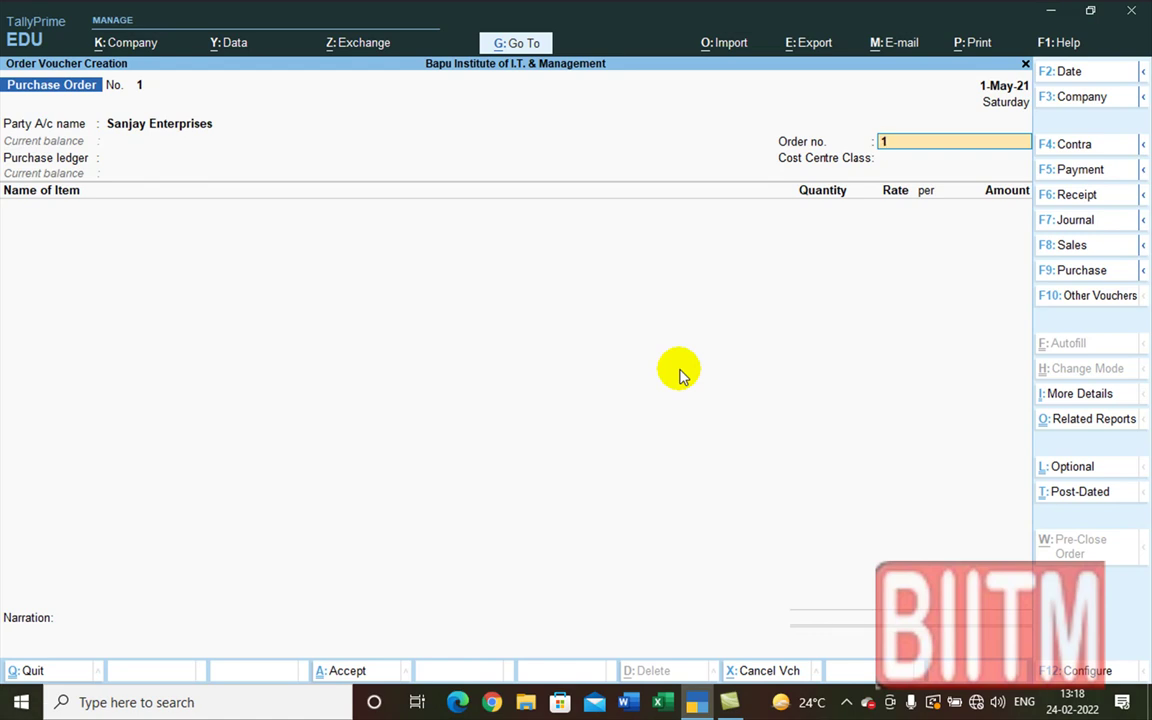
type("ord/San/01")
key("Return")
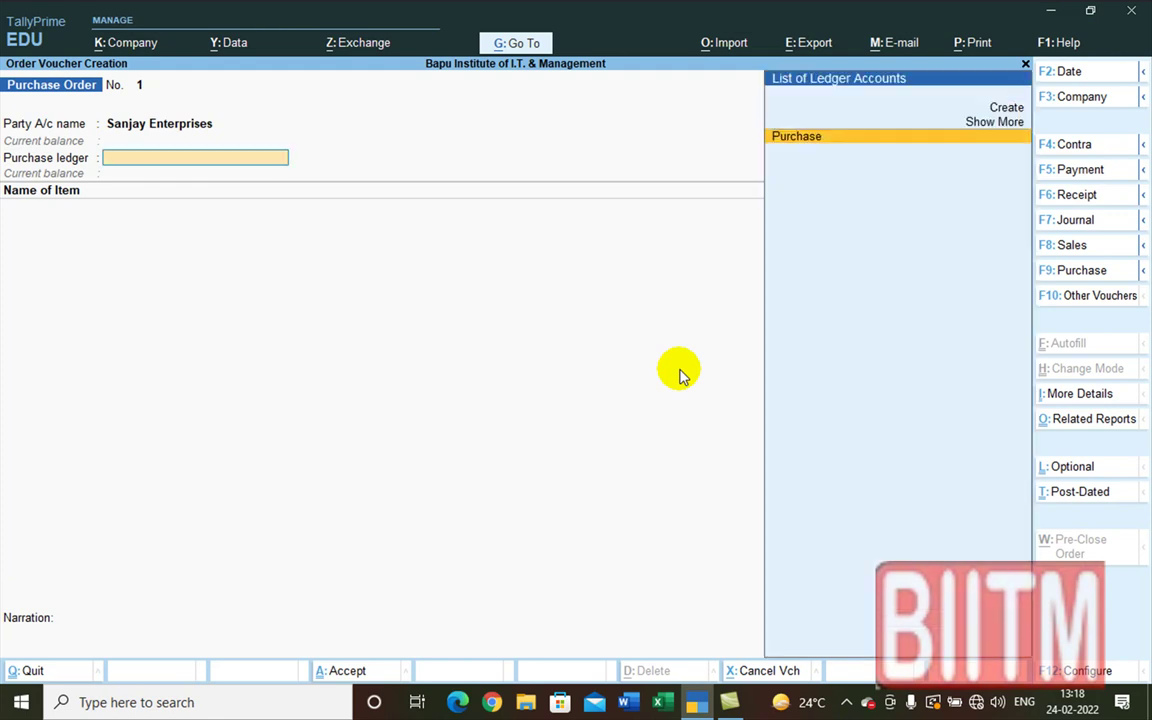
key("Return")
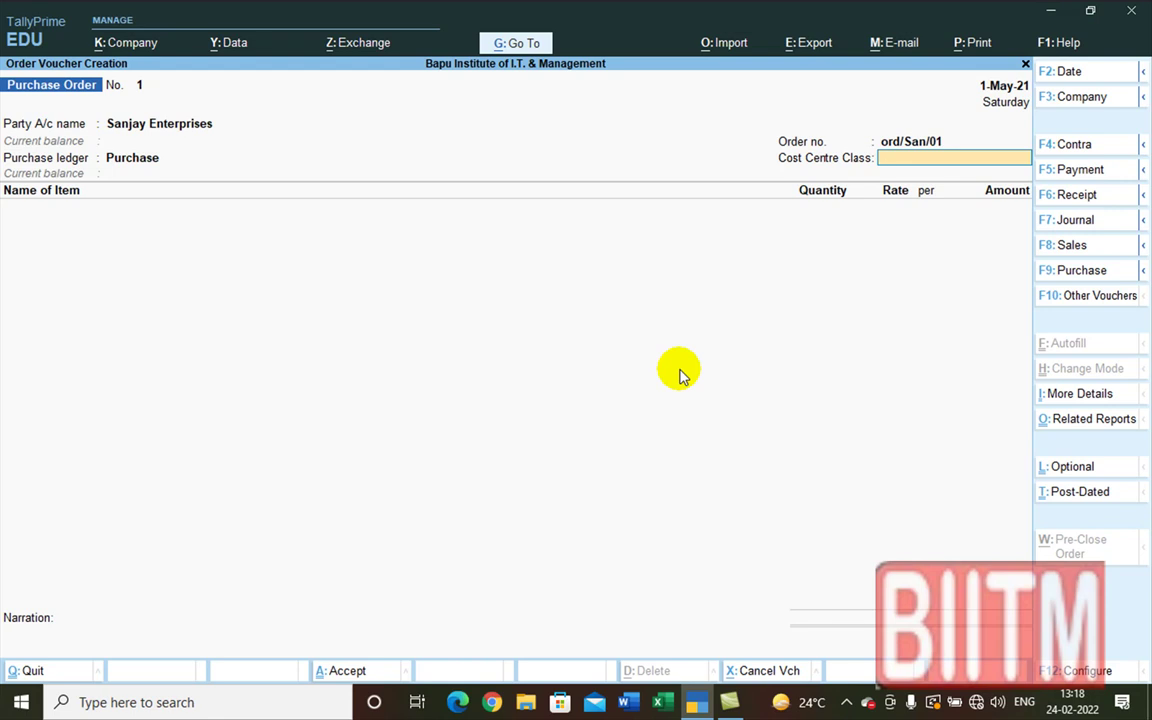
- Set Select Cost Centre/Class to No in the purchase order's voucher configuration and save the configuration
key("F12")
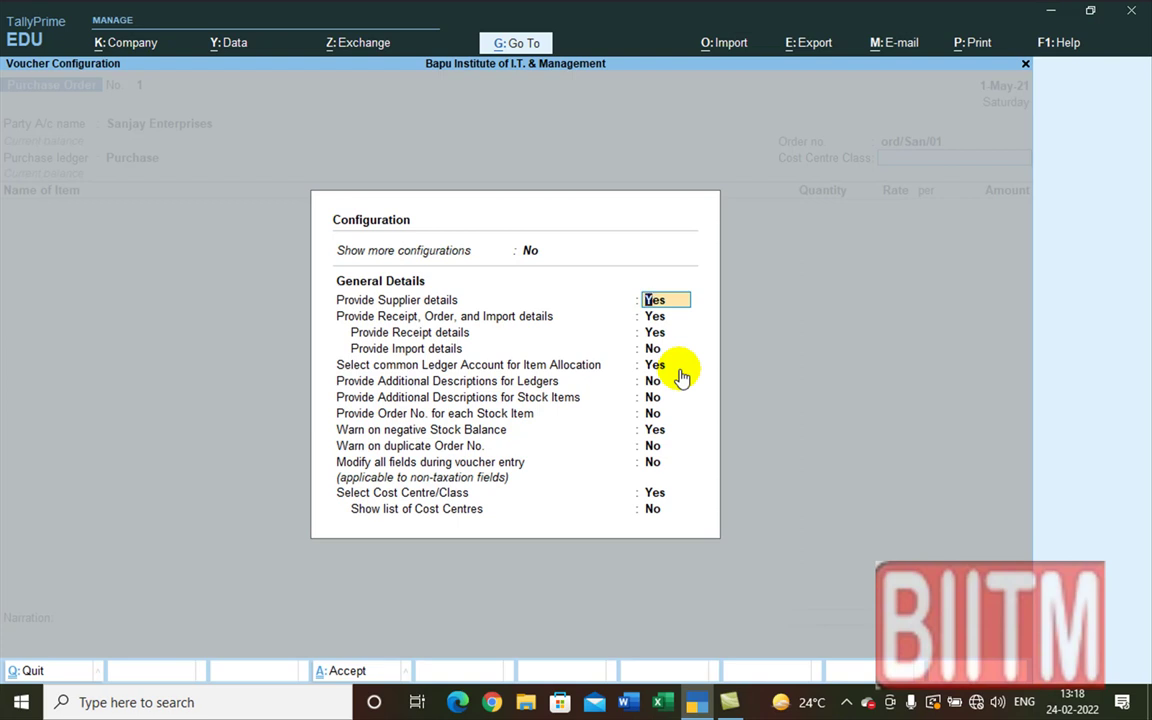
key("Return")
key("Return")
key("Return")
key("Return")
key("Return")
key("Return")
key("Return")
key("Return")
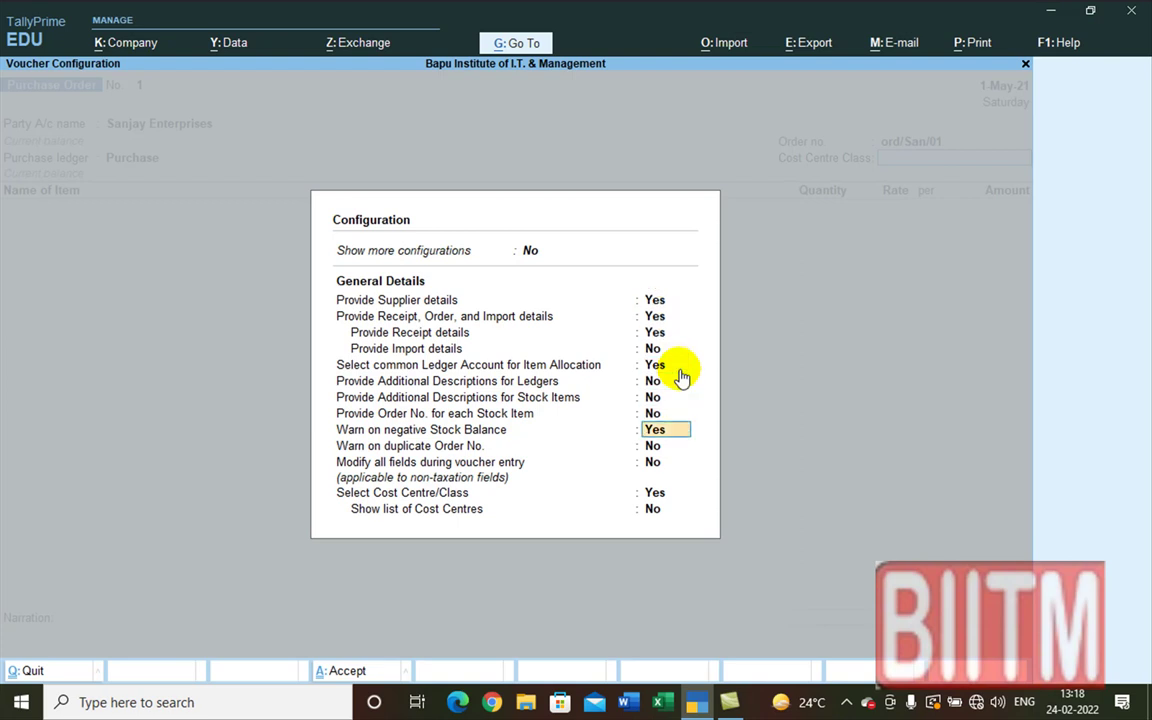
key("Return")
key("Return")
key("Return")
type("n")
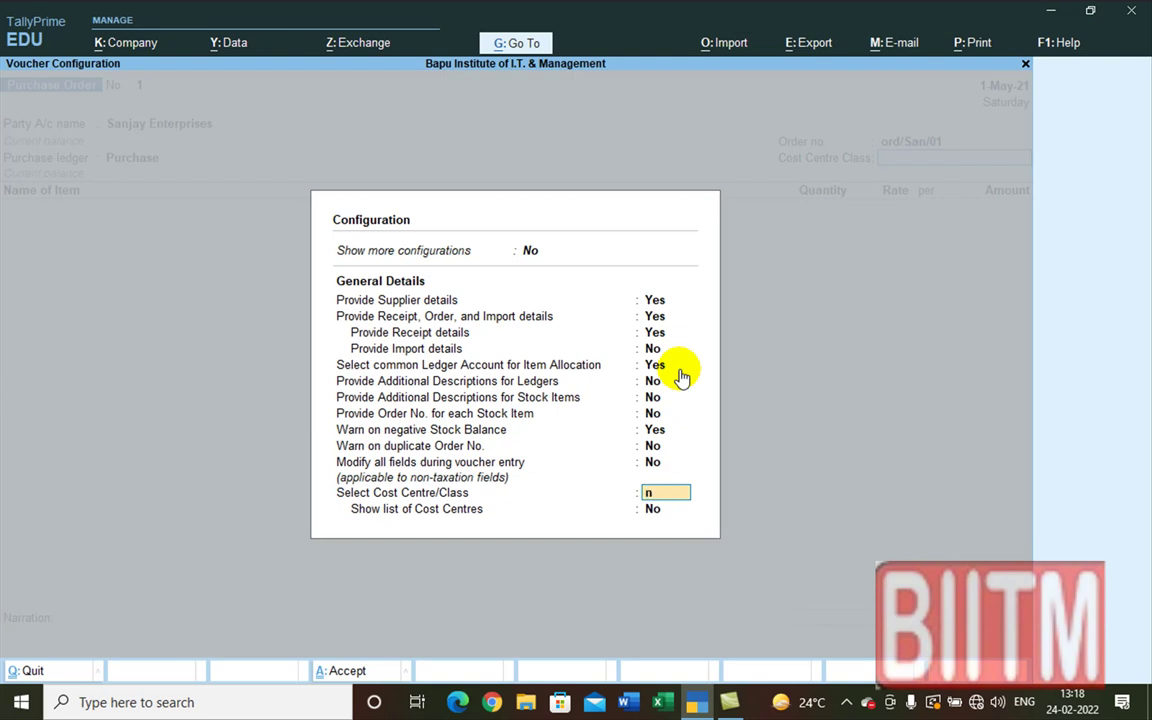
key("Return")
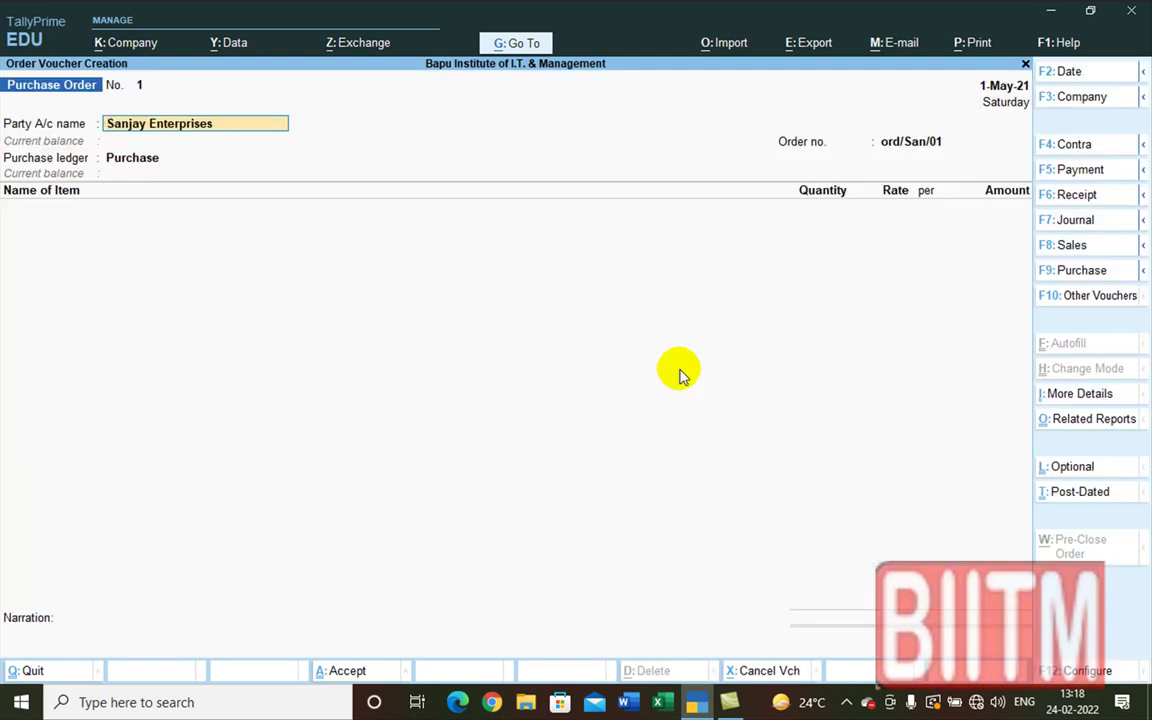
- Accept the party account, blank order and receipt details, supplier details, order number and purchase ledger to reach the item lines
key("Return")
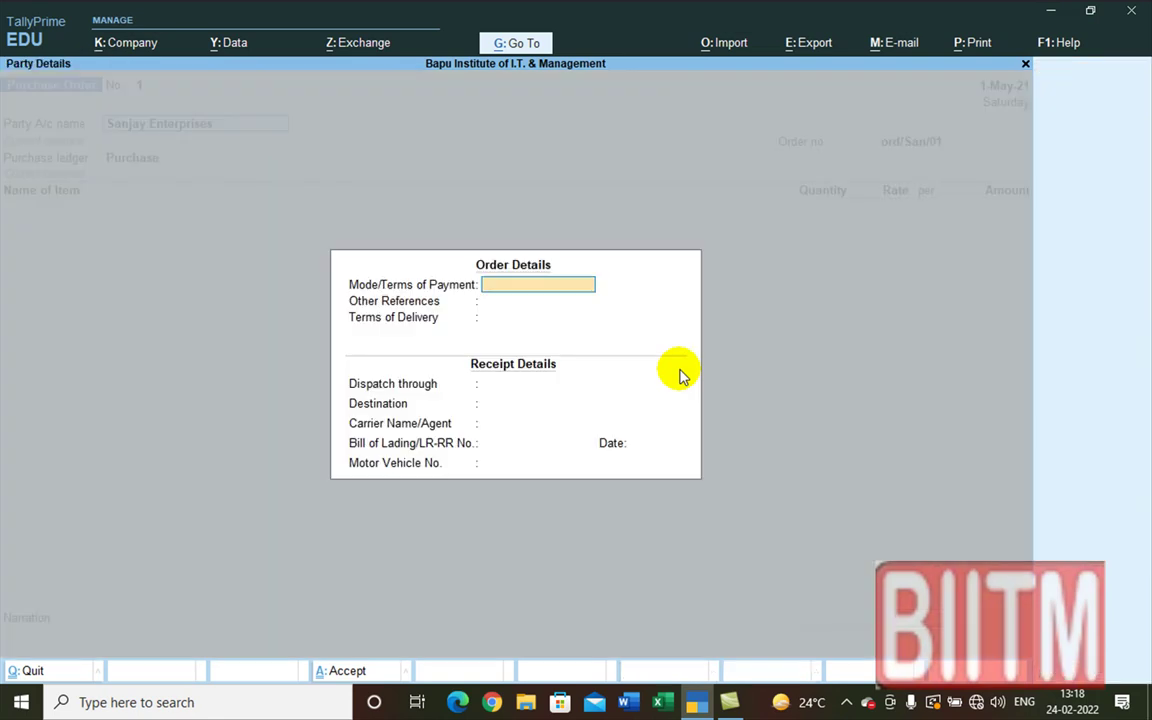
key("Return")
key("Return")
key("Return")
key("Return")
key("Return")
key("Return")
key("Return")
key("Return")
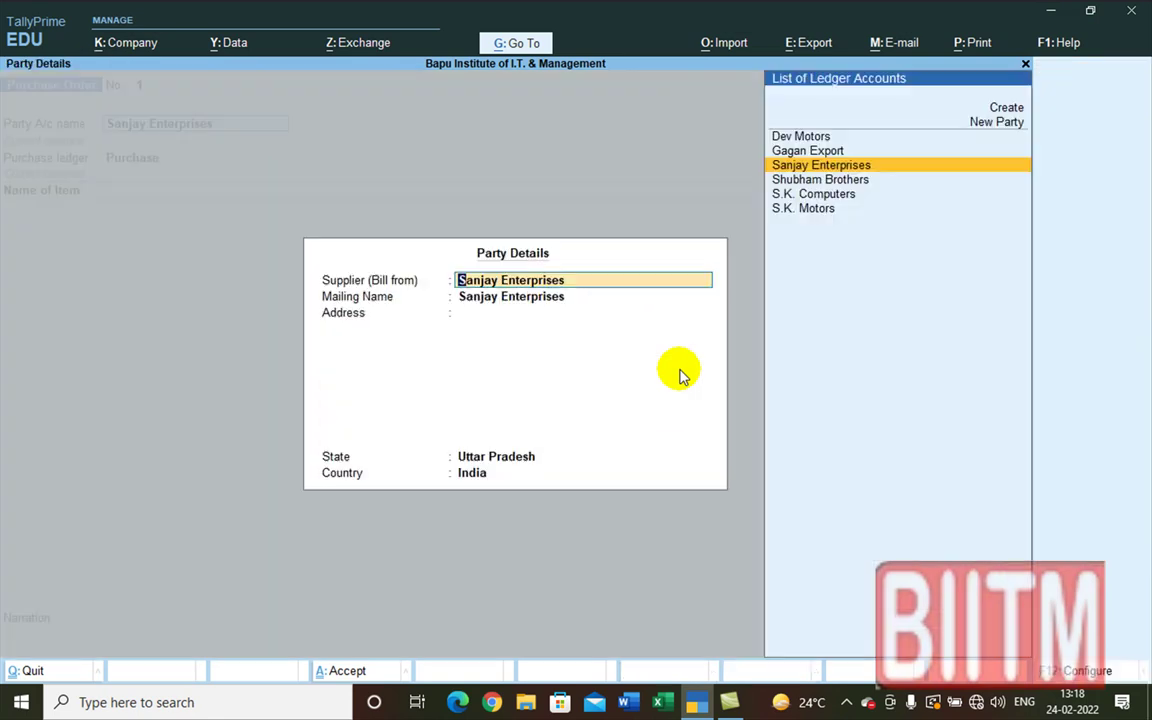
key("Return")
key("Return")
key("Return")
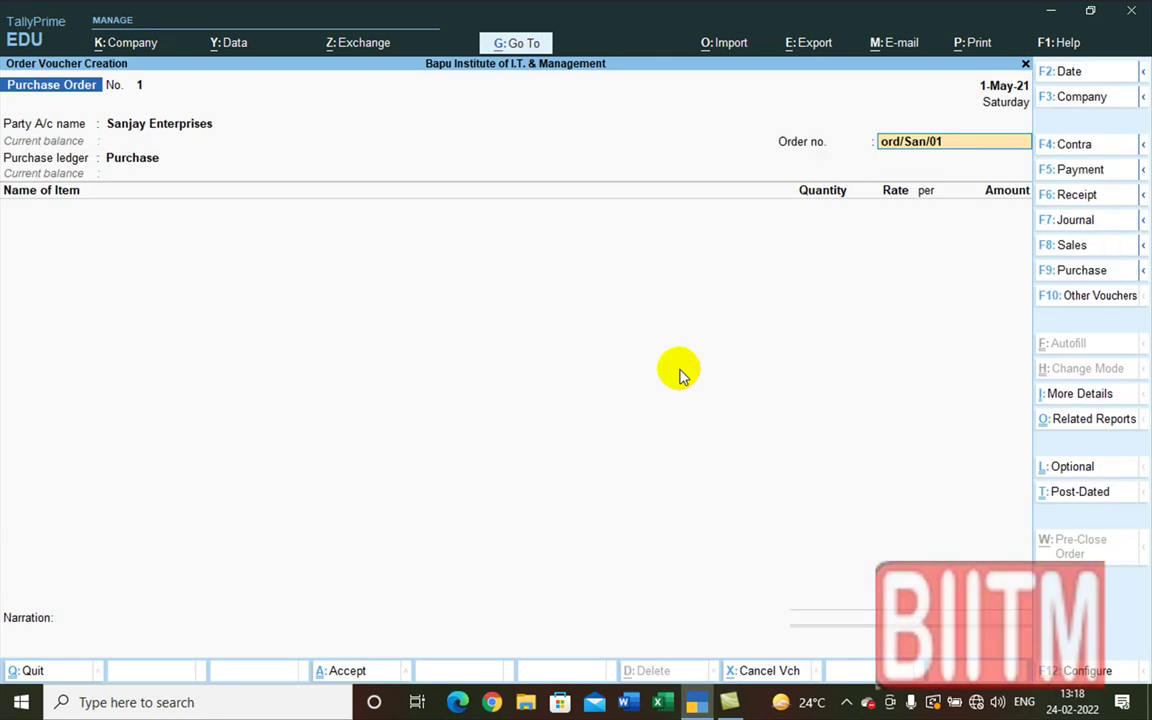
key("Return")
key("Return")
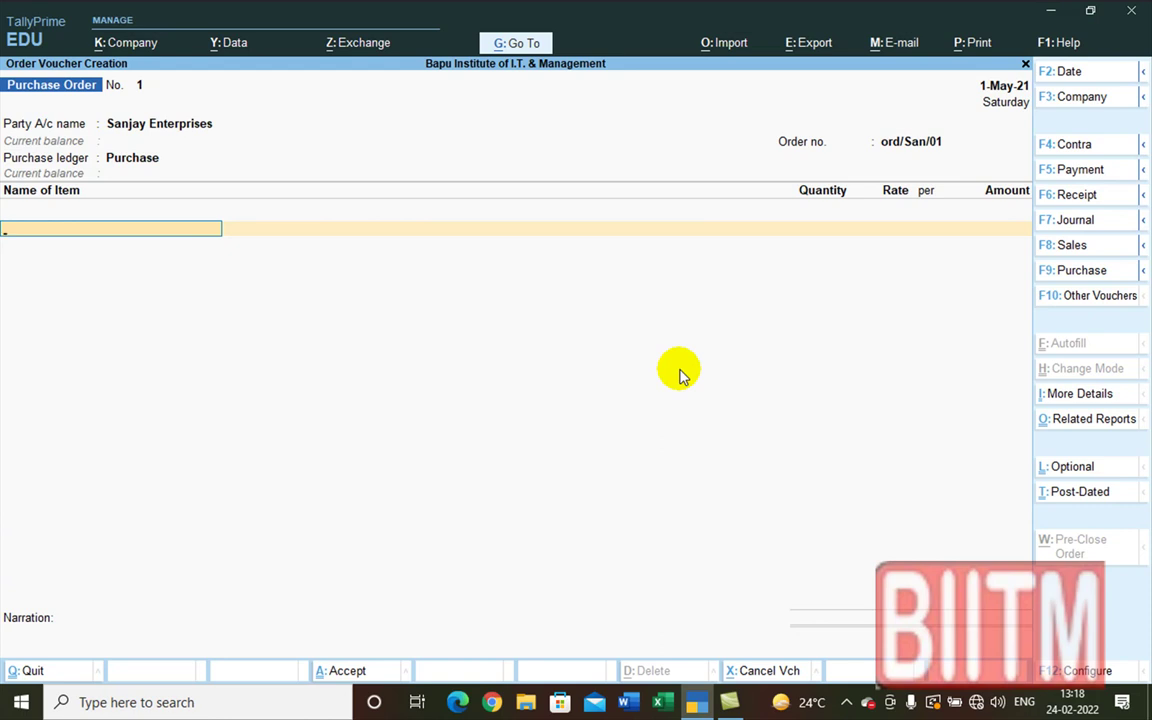
- Look through the list of stock items available for the purchase order's first item line
type("H")
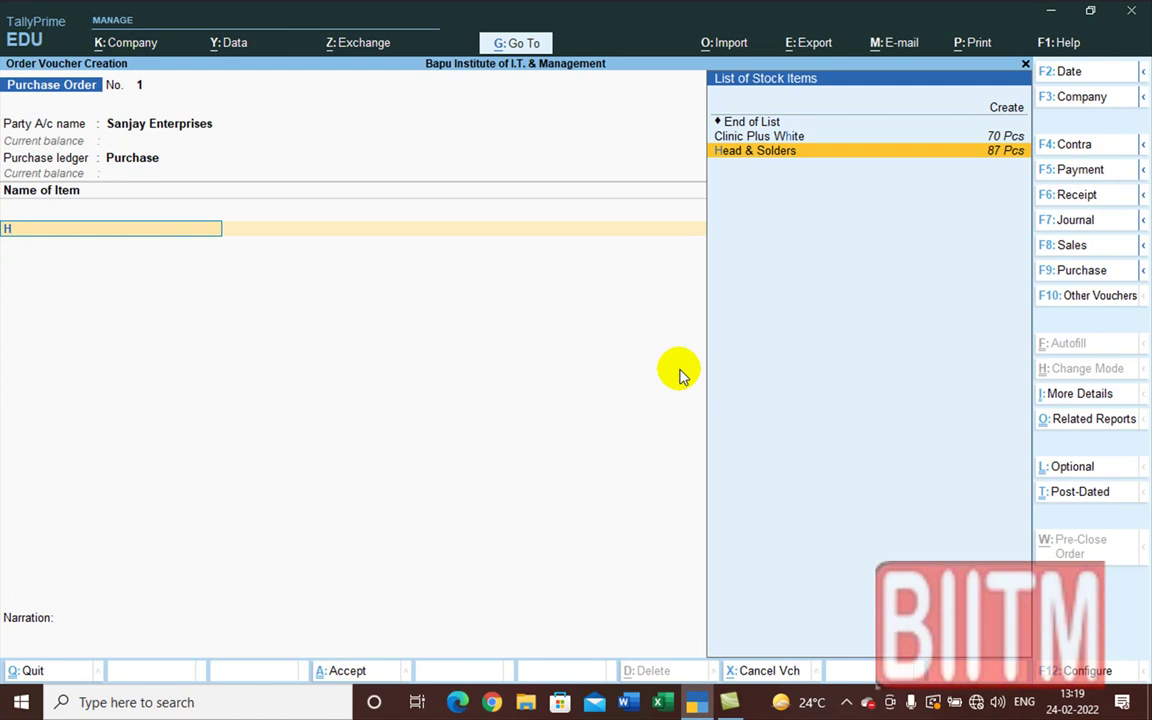
key("BackSpace")
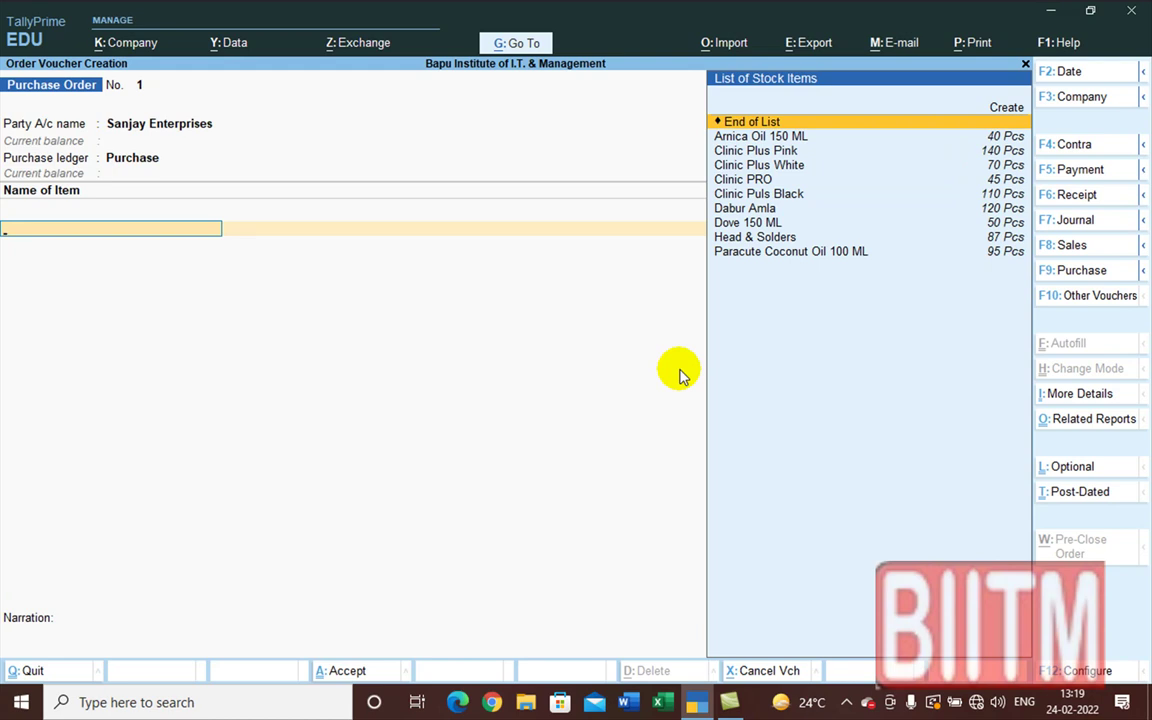
key("Down")
key("Down")
key("Down")
key("Down")
key("Down")
key("Down")
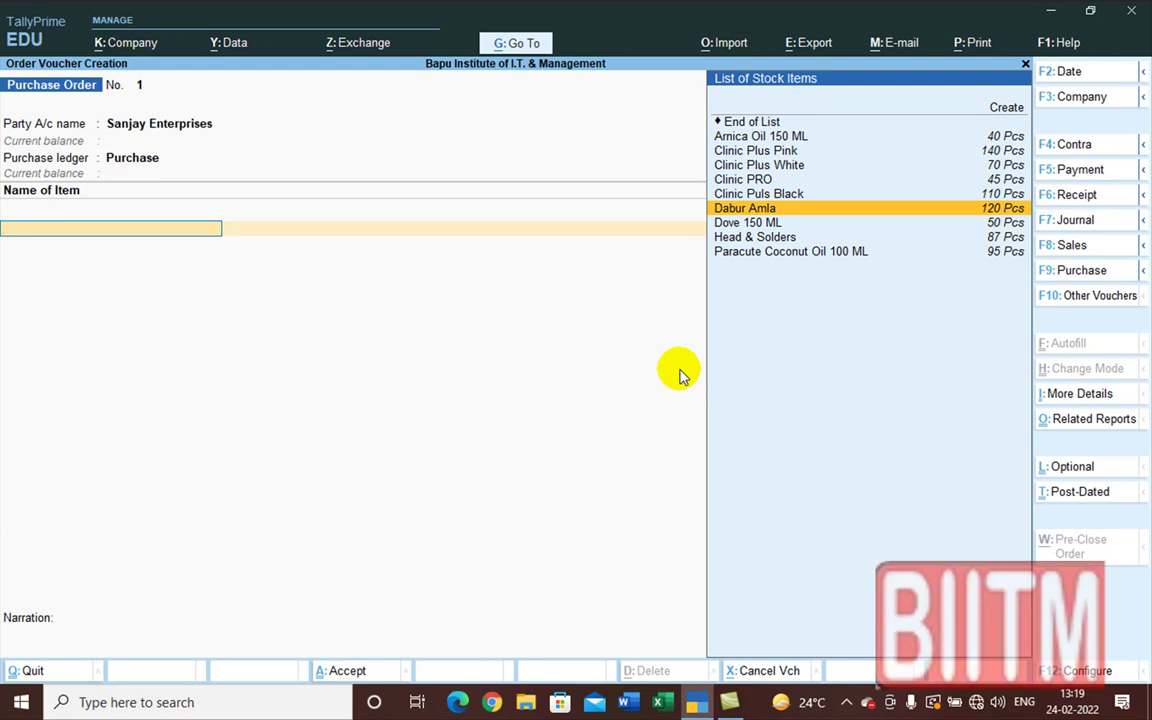
key("Up")
key("Up")
key("Up")
key("Up")
key("Up")
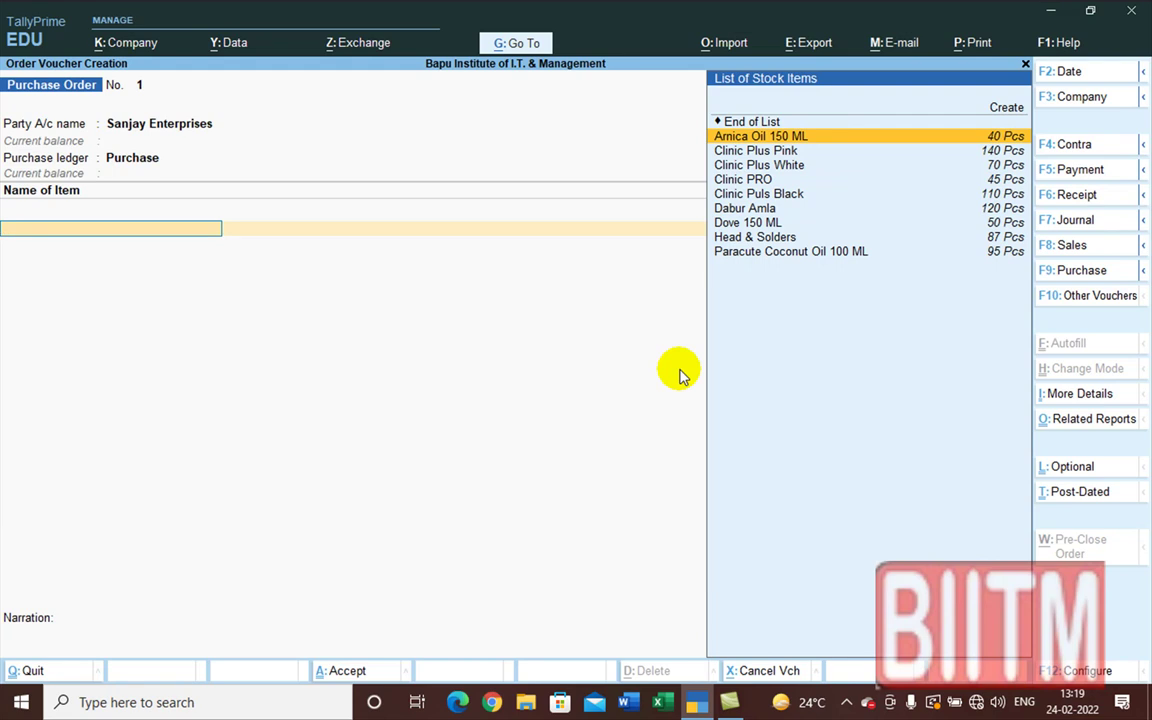
- Add Paracute Coconut Oil 100 ML as the order's first item and accept 1-May-21 as its due date
key("Down")
key("Down")
key("Down")
key("Down")
key("Down")
key("Down")
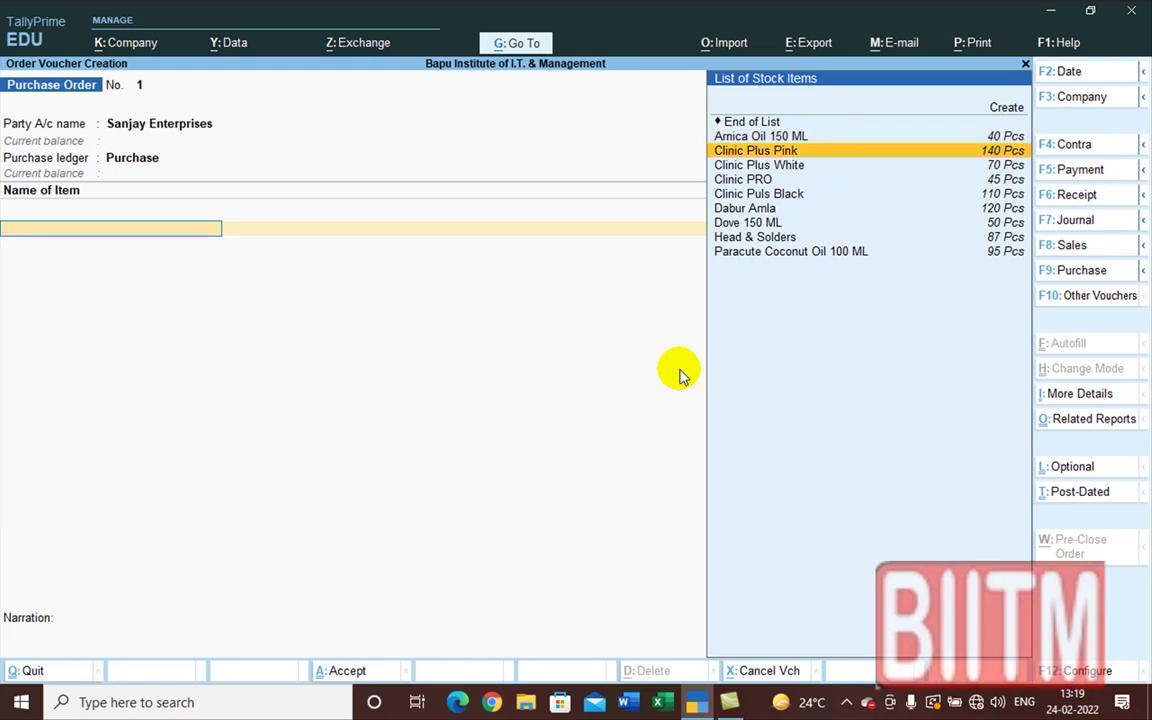
key("Down")
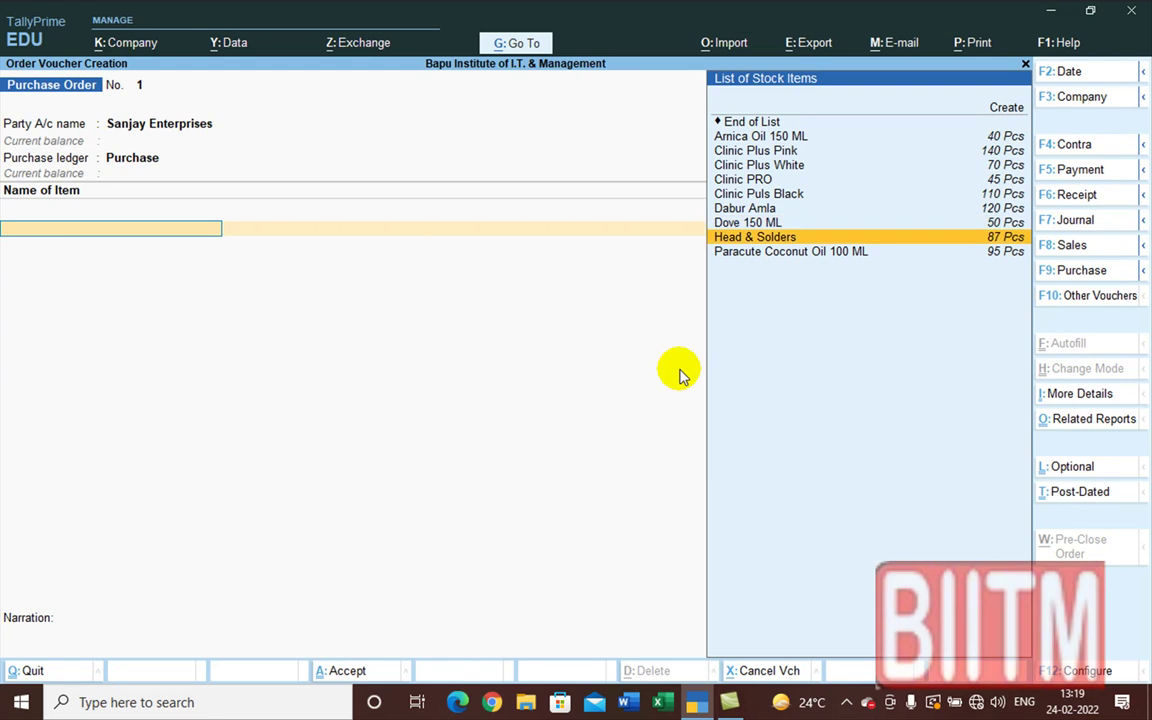
key("Down")
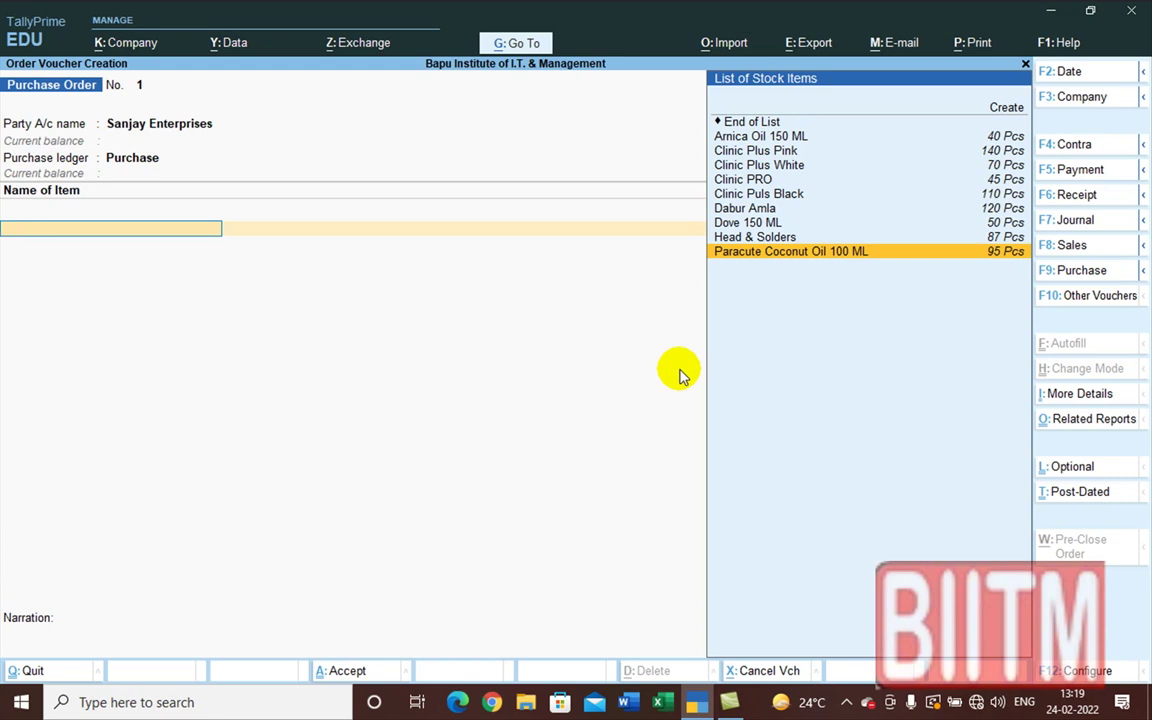
key("Return")
key("Return")
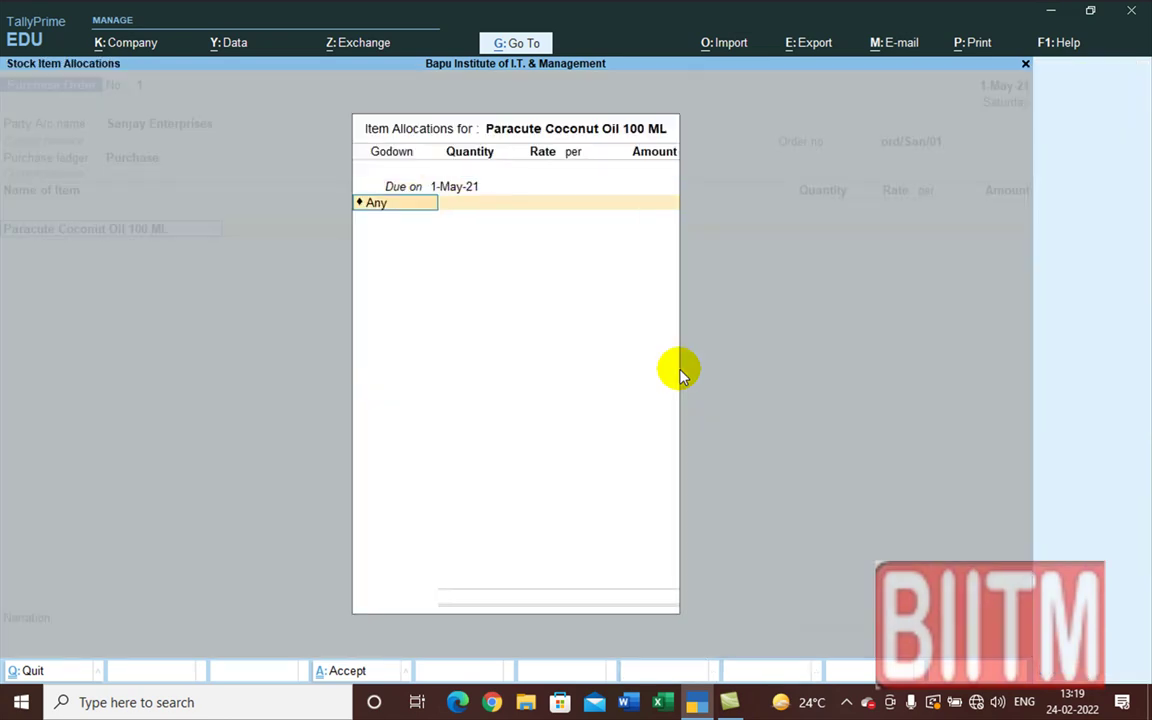
- Choose Talanagari as the godown for the Paracute Coconut Oil 100 ML allocation
key("BackSpace")
key("Down")
key("Down")
key("Down")
key("Down")
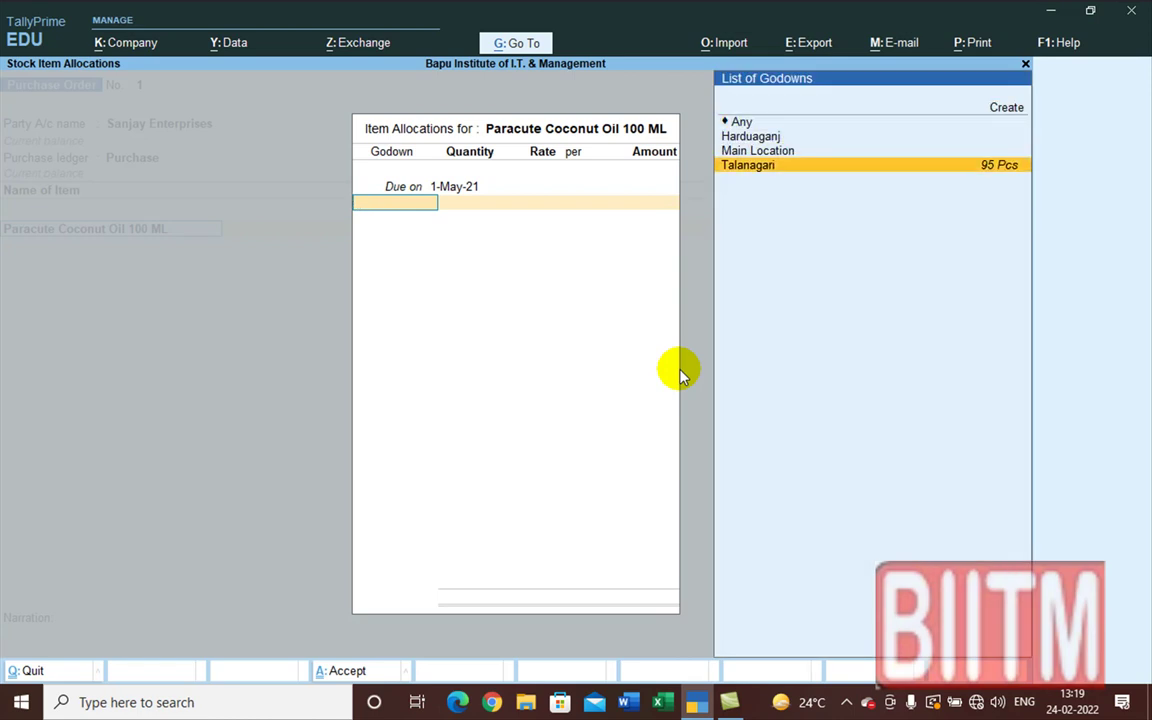
key("Return")
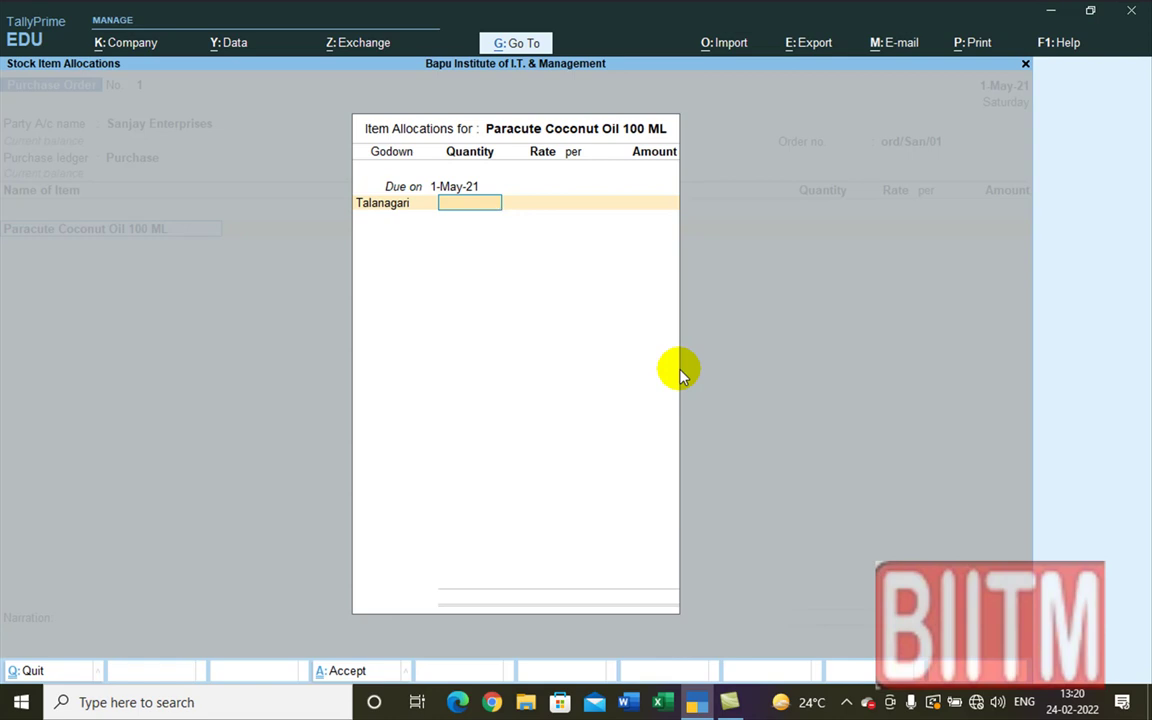
- Enter a quantity of 54 Pcs at a rate of 45 per Pcs for the coconut oil and accept the item line
type("54")
key("Return")
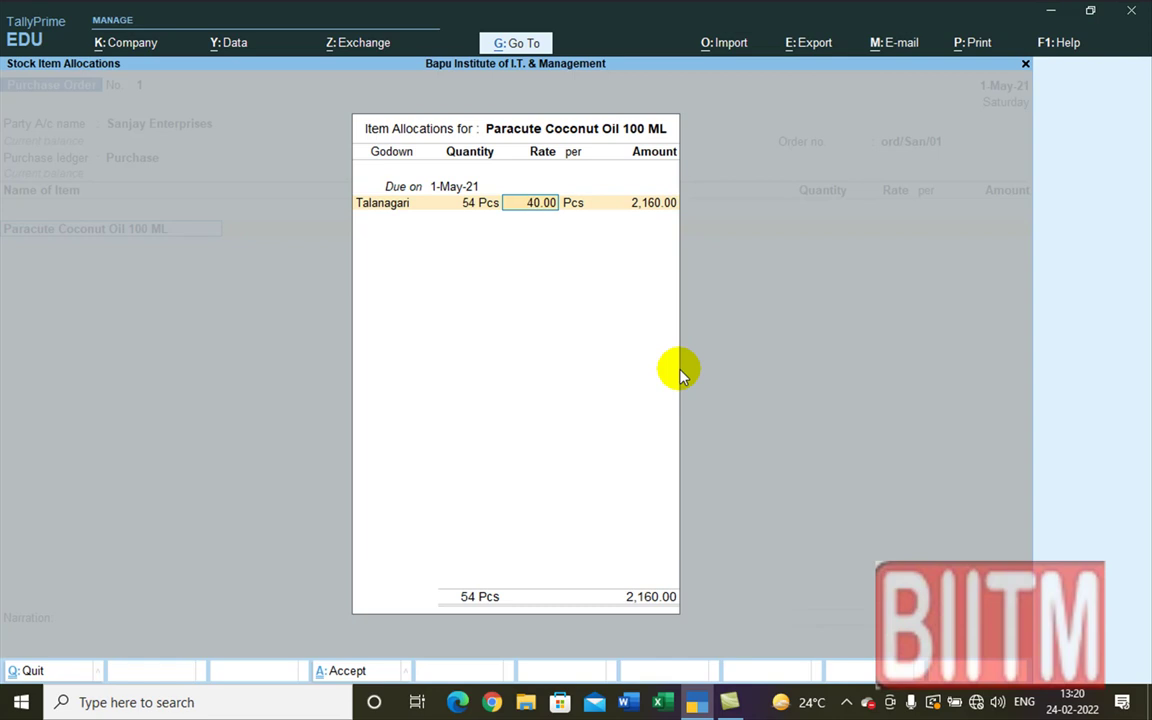
type("45")
key("Return")
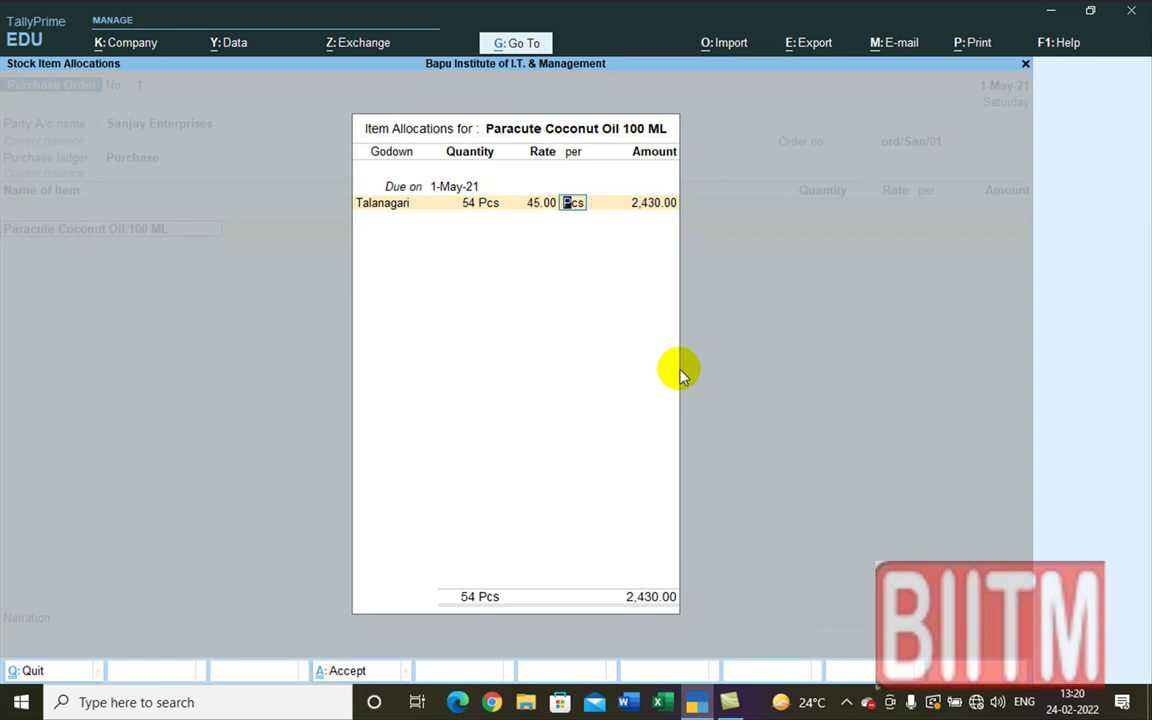
key("Return")
key("Return")
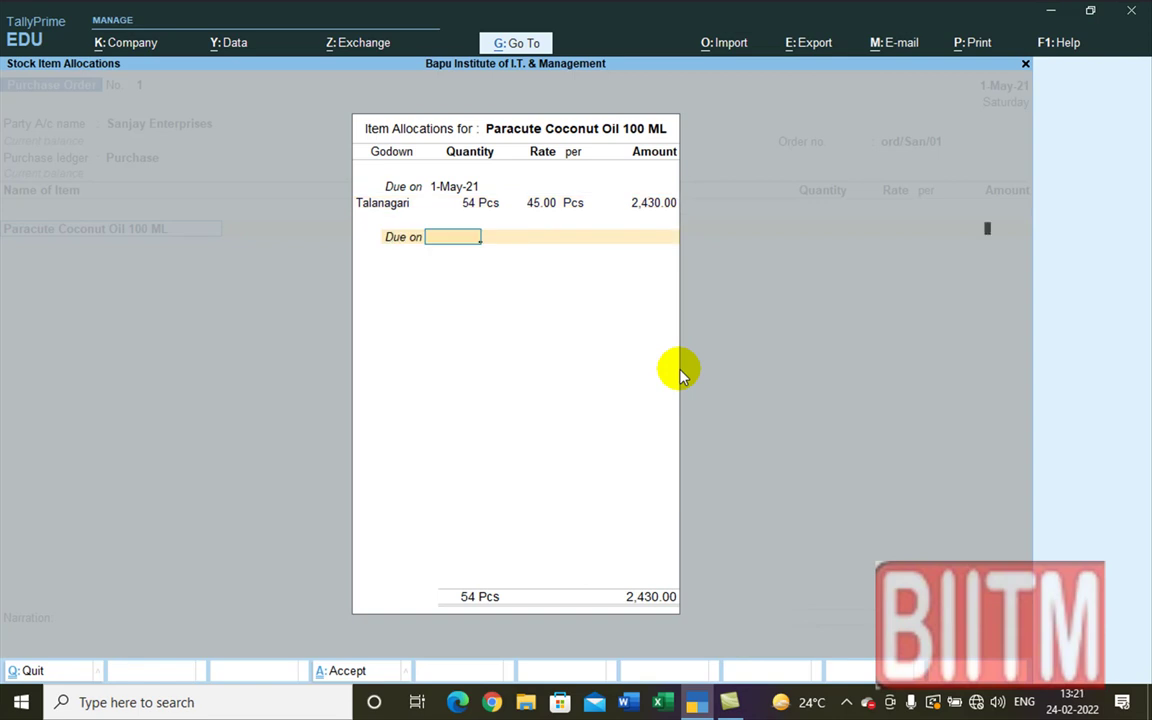
key("Return")
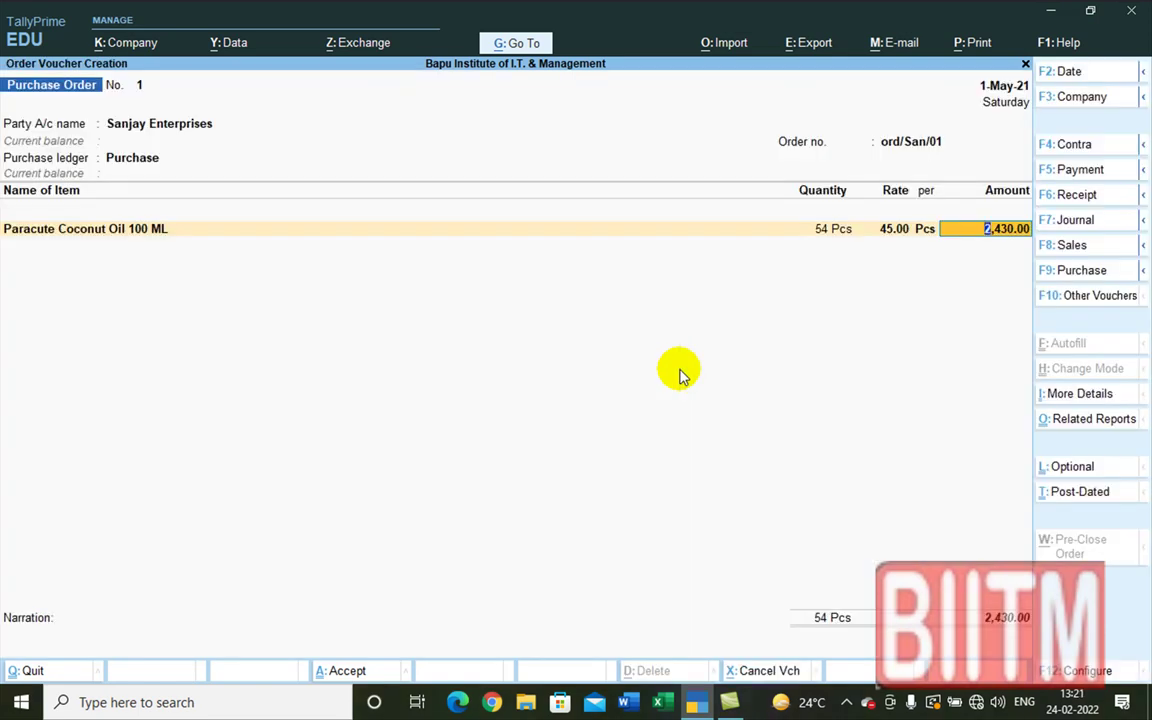
key("Return")
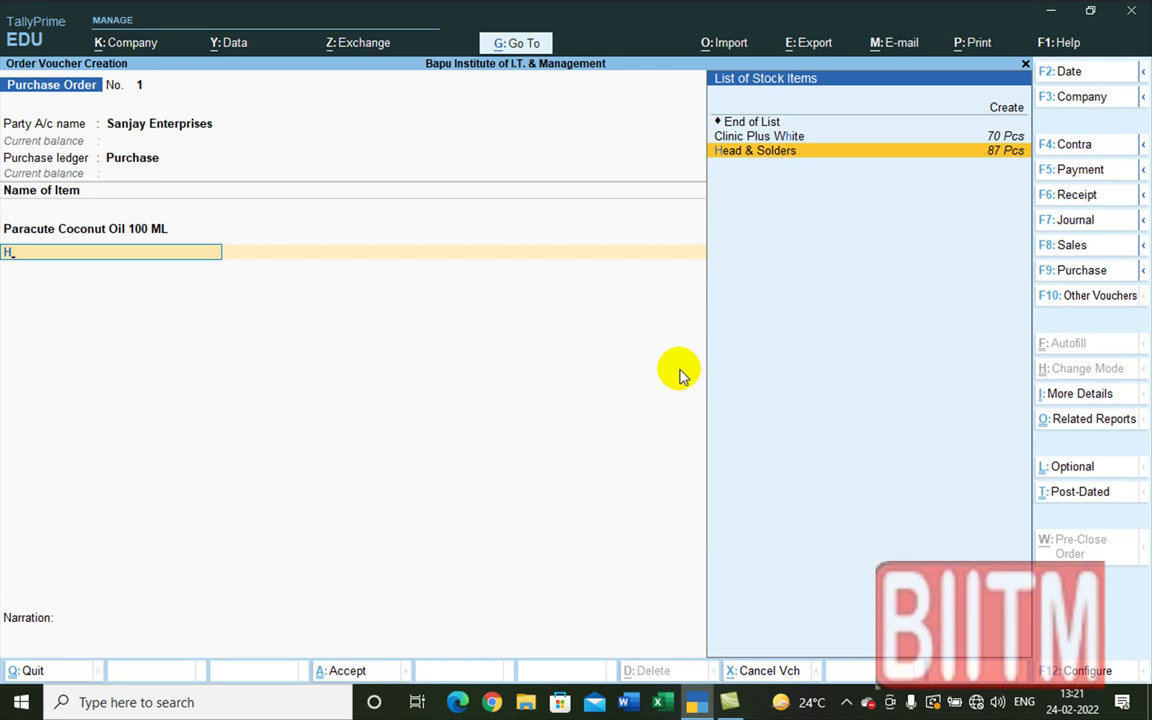
- Add Head & Solders as the order's second item and accept 1-May-21 as its due date
key("Return")
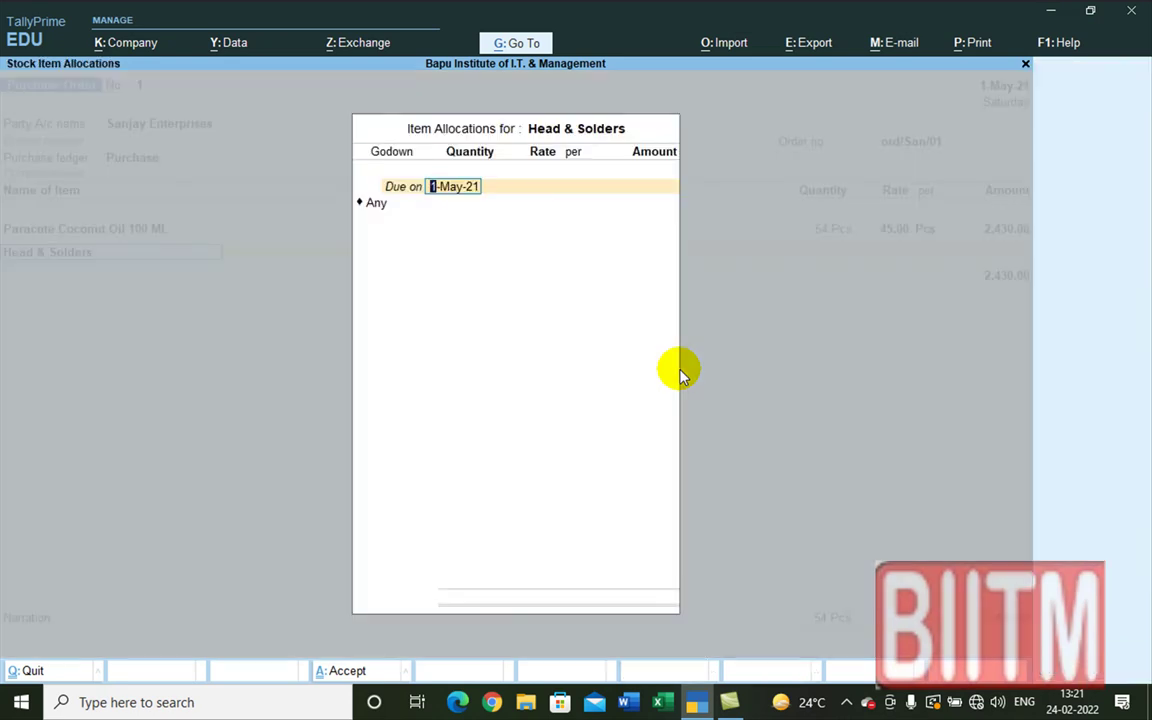
key("Return")
key("Return")
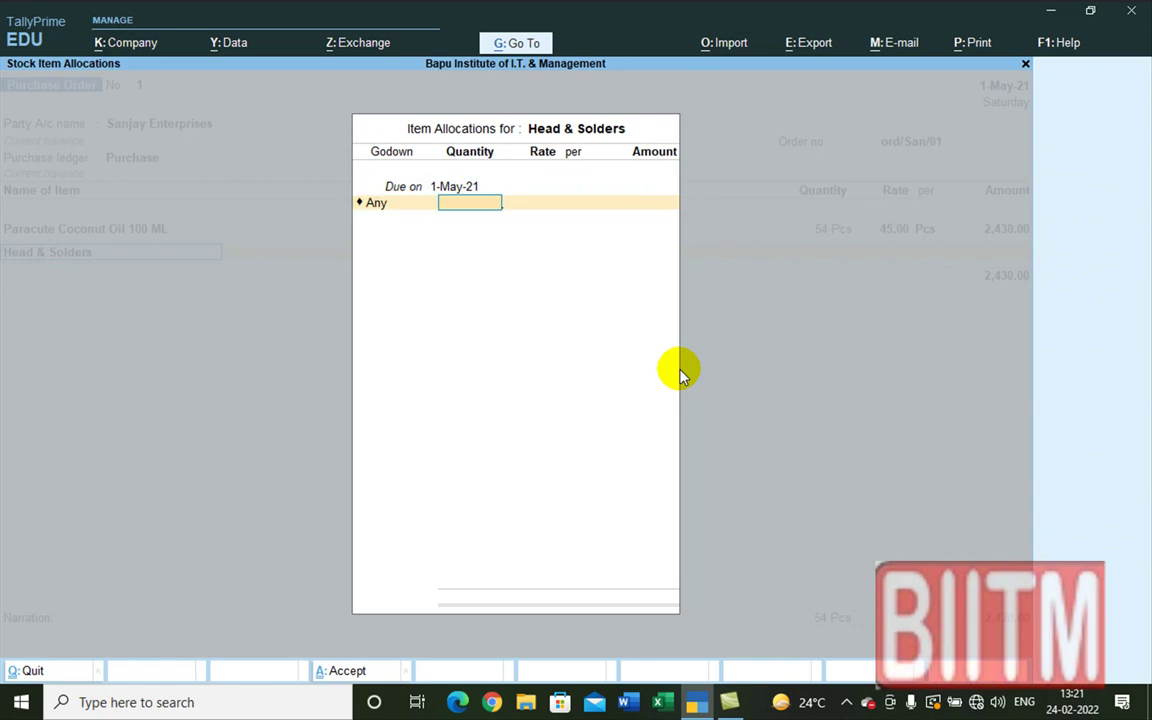
- Review the godowns available for the Head & Solders allocation and where its stock is held
key("BackSpace")
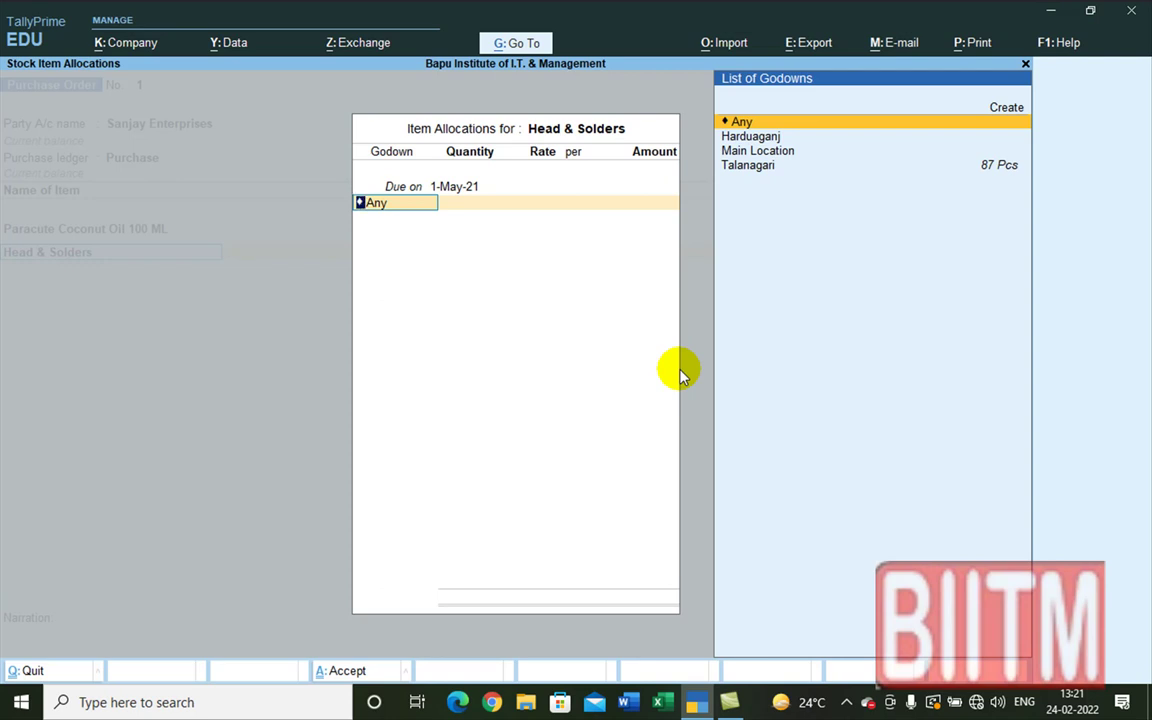
key("Down")
key("Down")
key("Down")
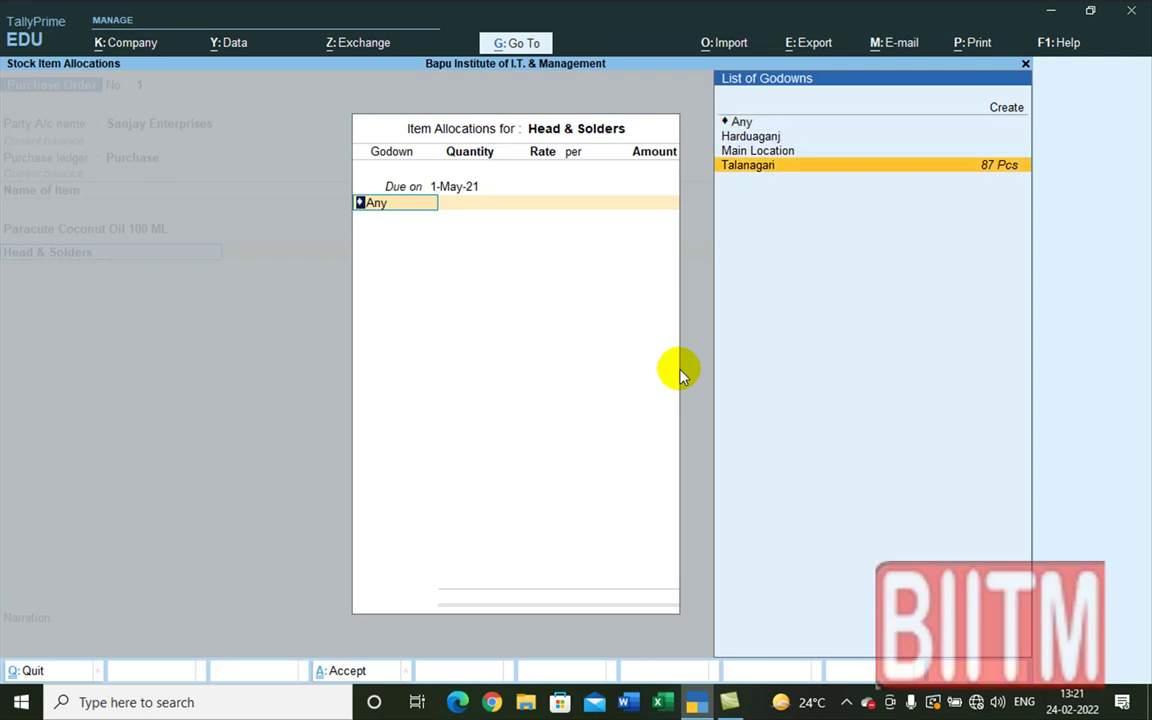
key("Up")
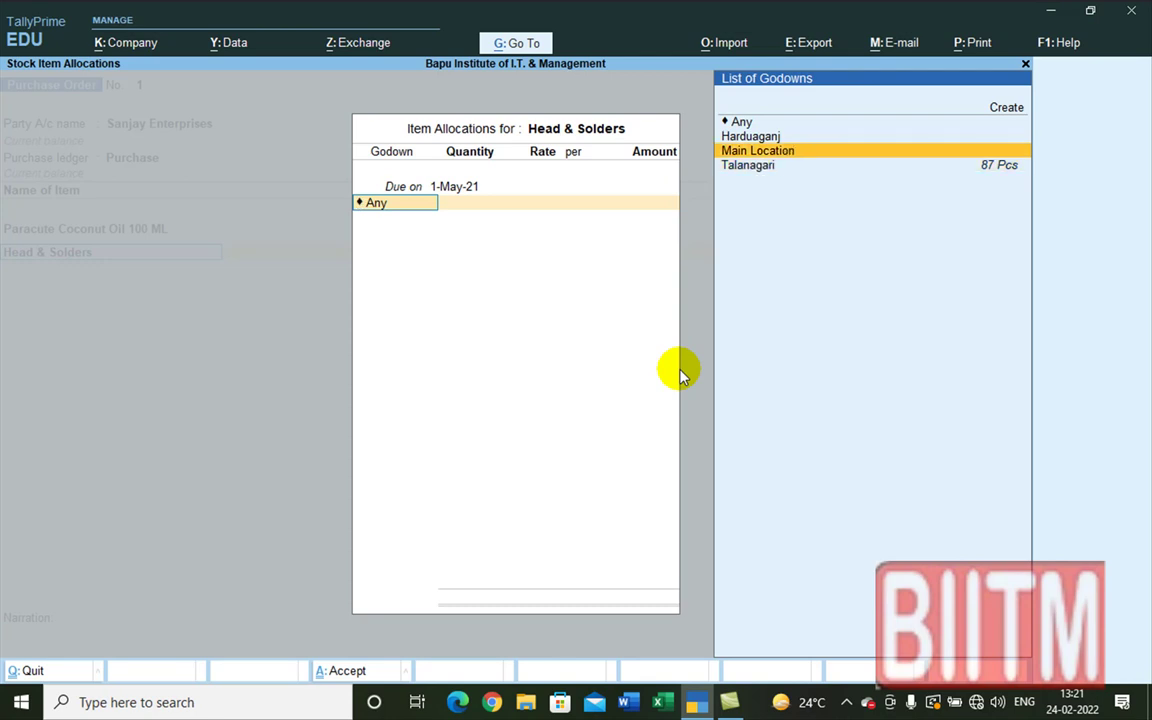
key("Up")
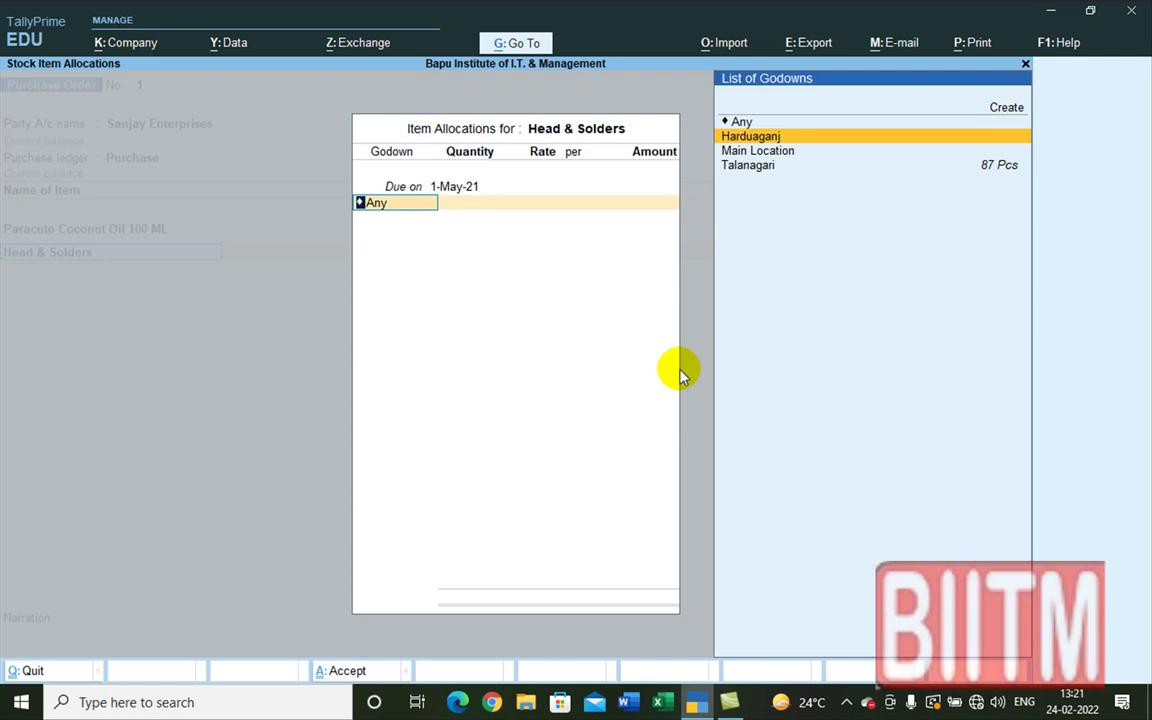
key("Down")
key("Down")
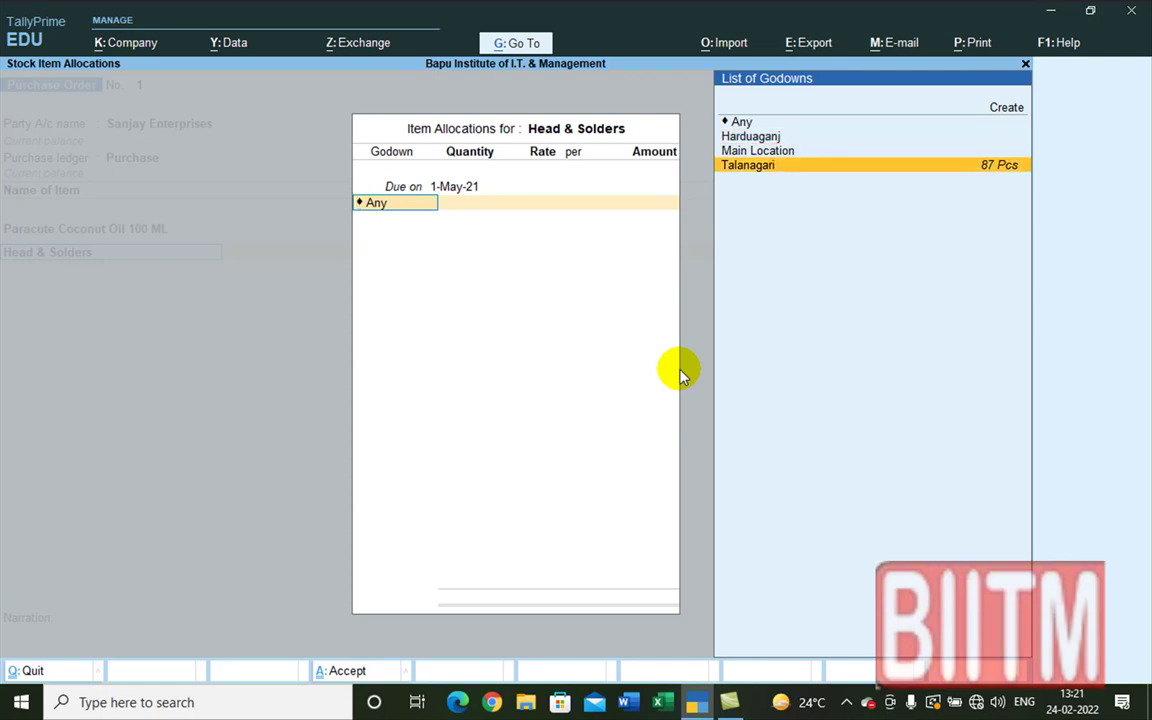
- Return to the Paracute Coconut Oil 100 ML allocation and change its godown to Harduaganj
key("BackSpace")
key("Escape")
key("BackSpace")
key("Return")
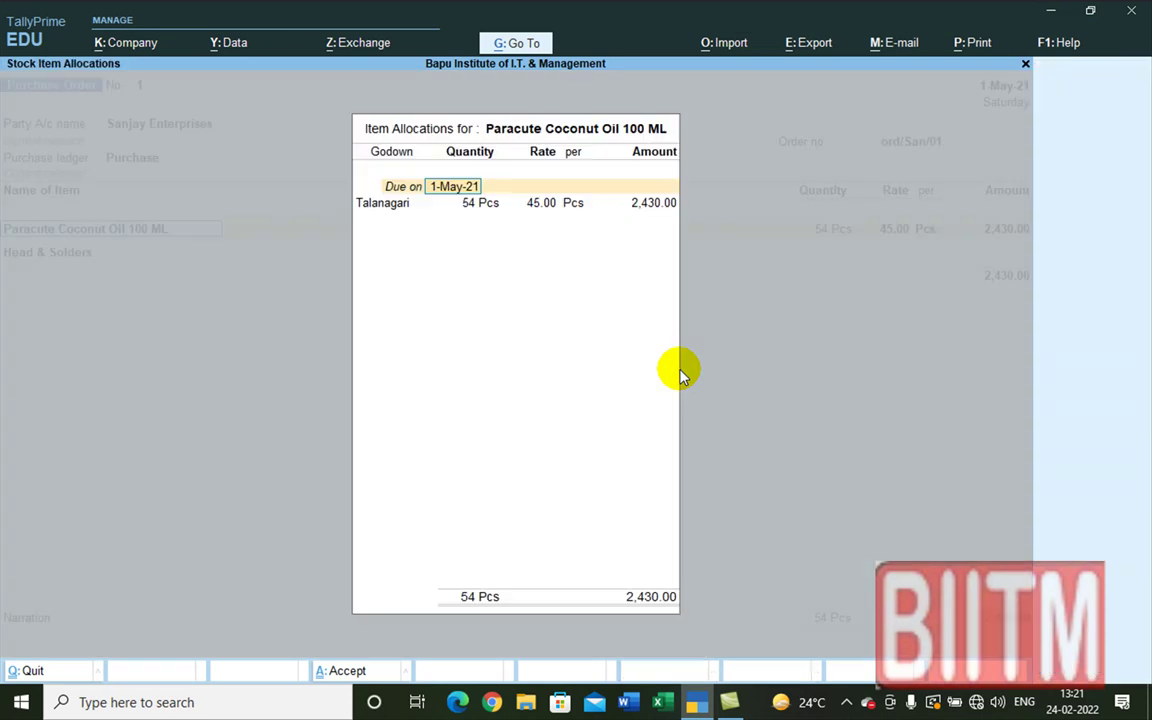
key("Return")
type("H")
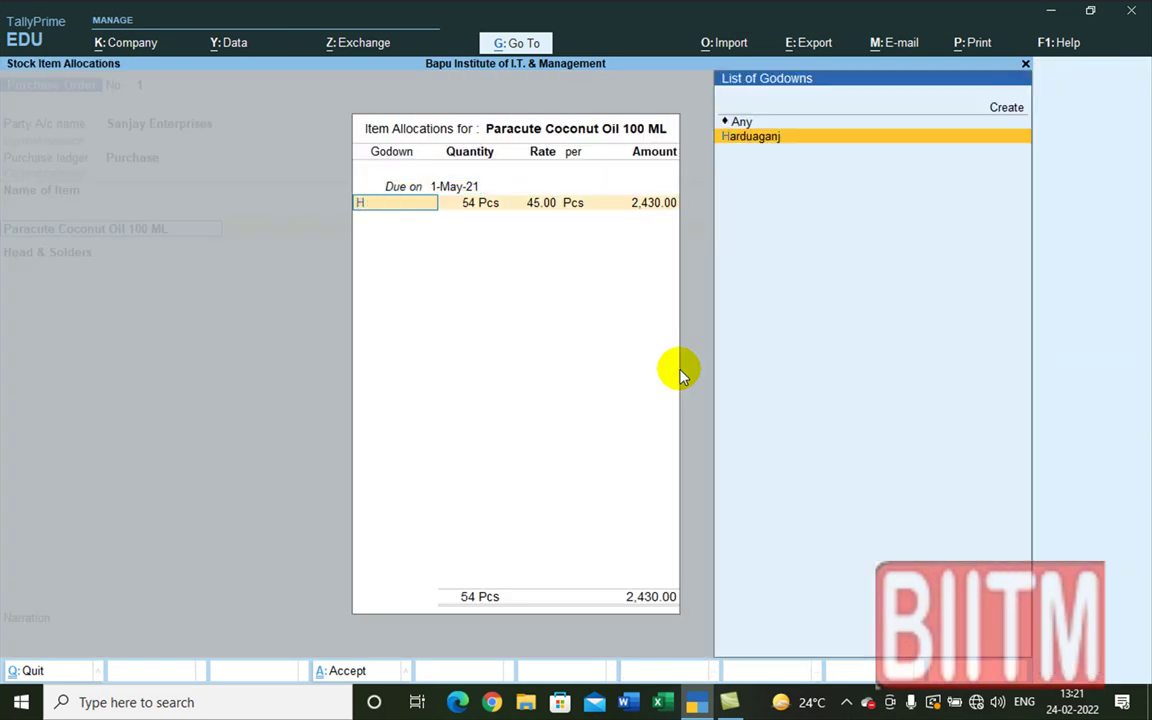
key("Return")
key("Return")
key("Return")
key("Return")
key("Return")
key("Return")
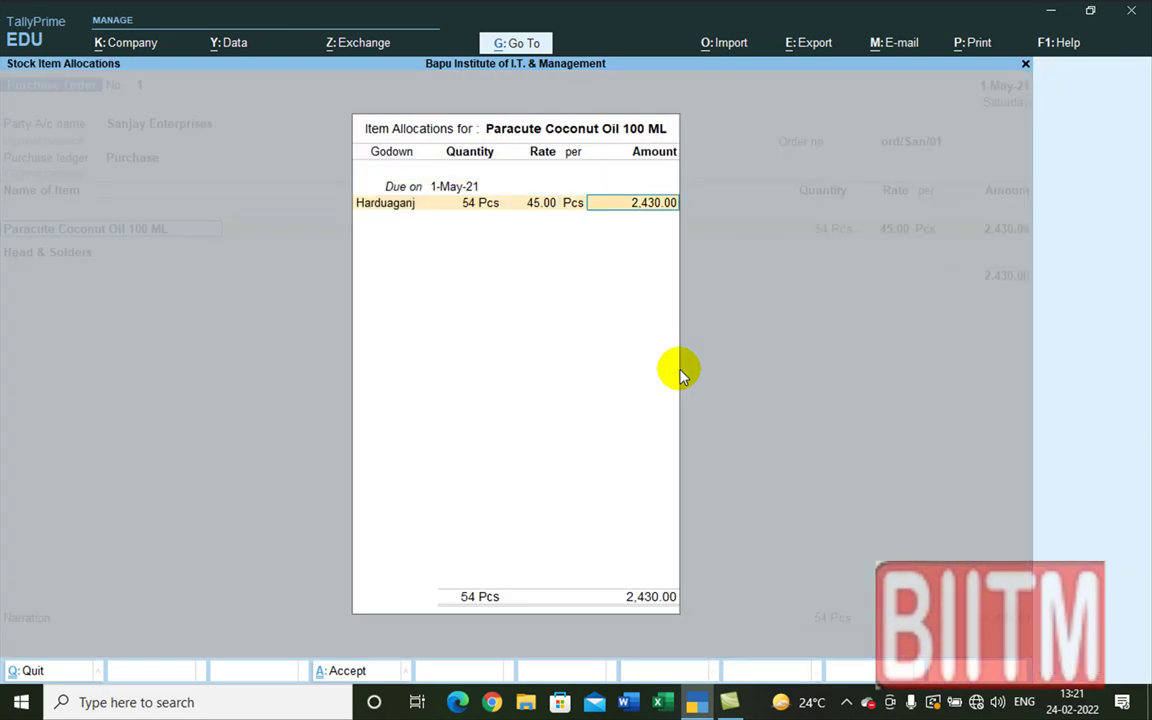
key("Return")
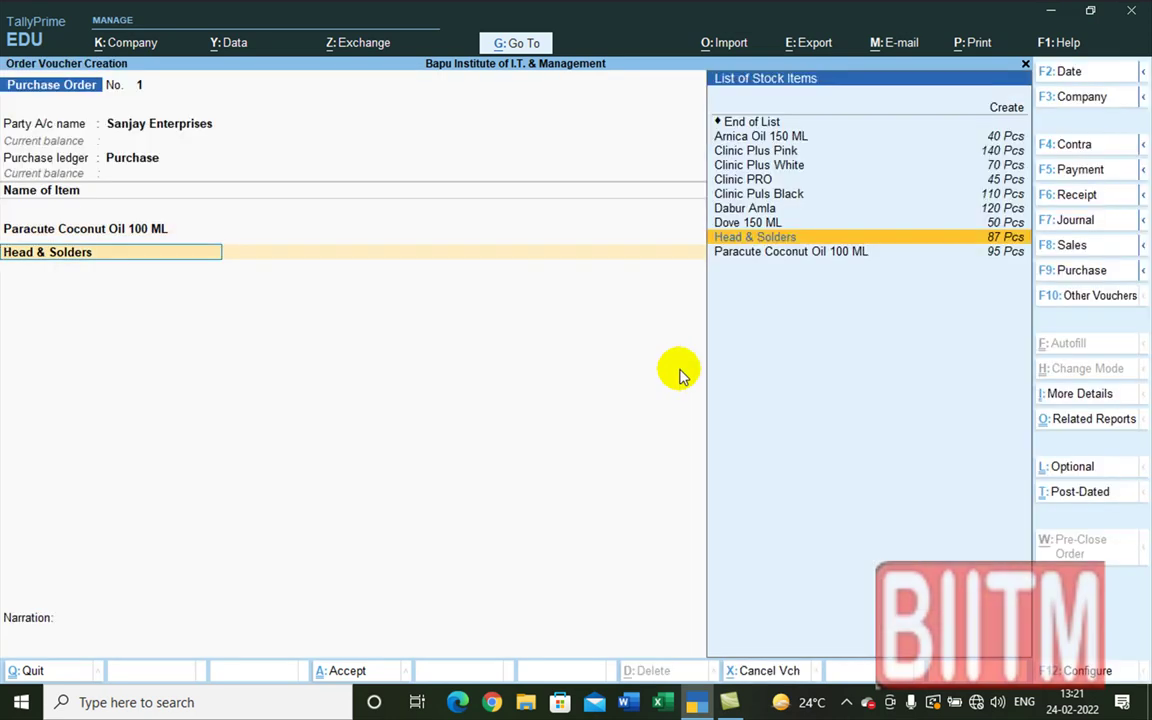
- Allocate 98 Pcs of Head & Solders to the Harduaganj godown with a due date of 1-May-21
key("Return")
key("Return")
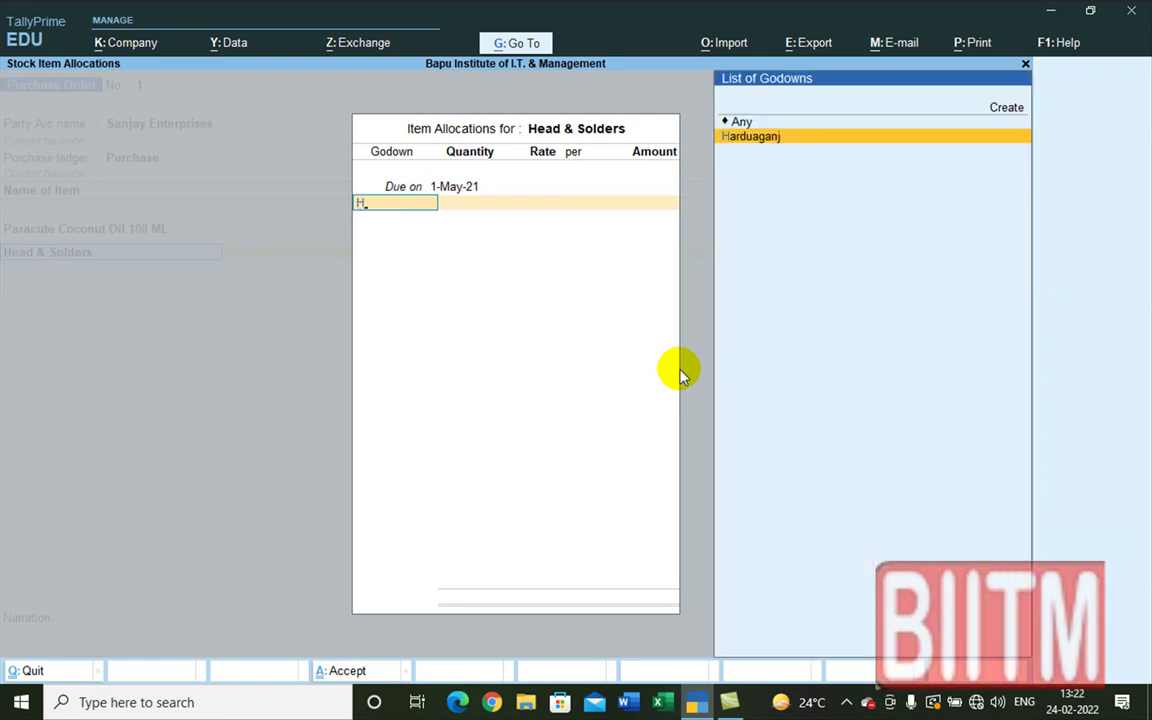
key("Return")
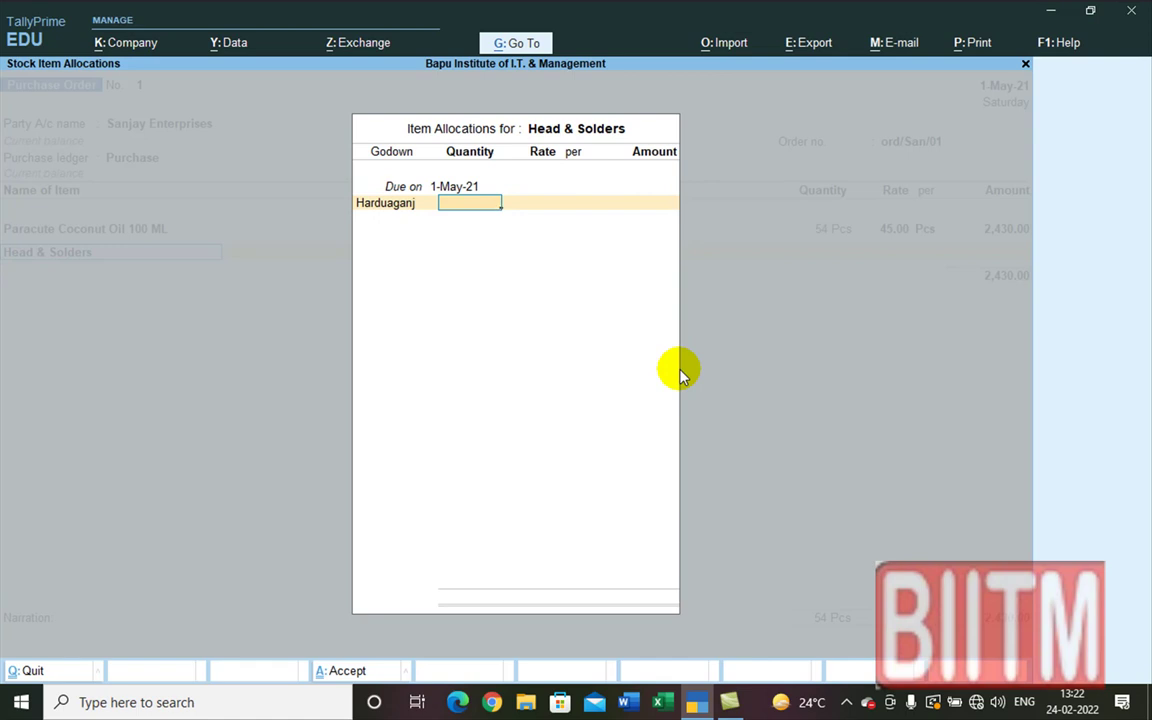
type("98")
key("Return")
key("Return")
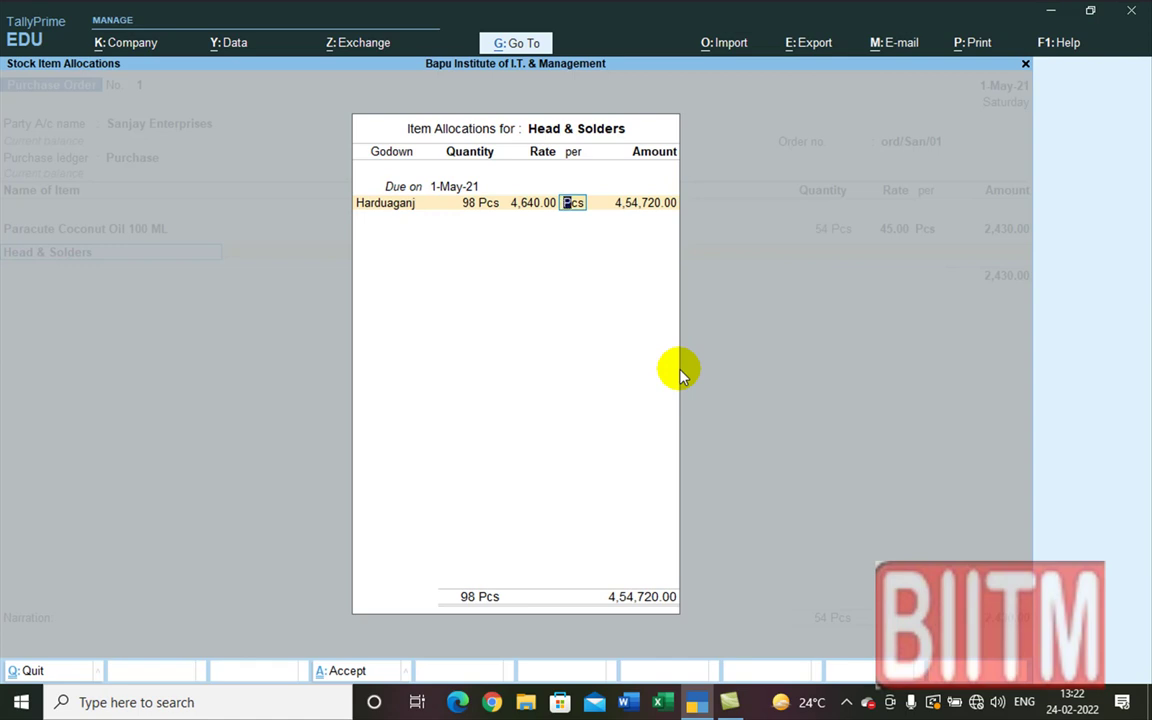
- Set the Head & Solders rate to 4,670 per Pcs
key("shift+Tab")
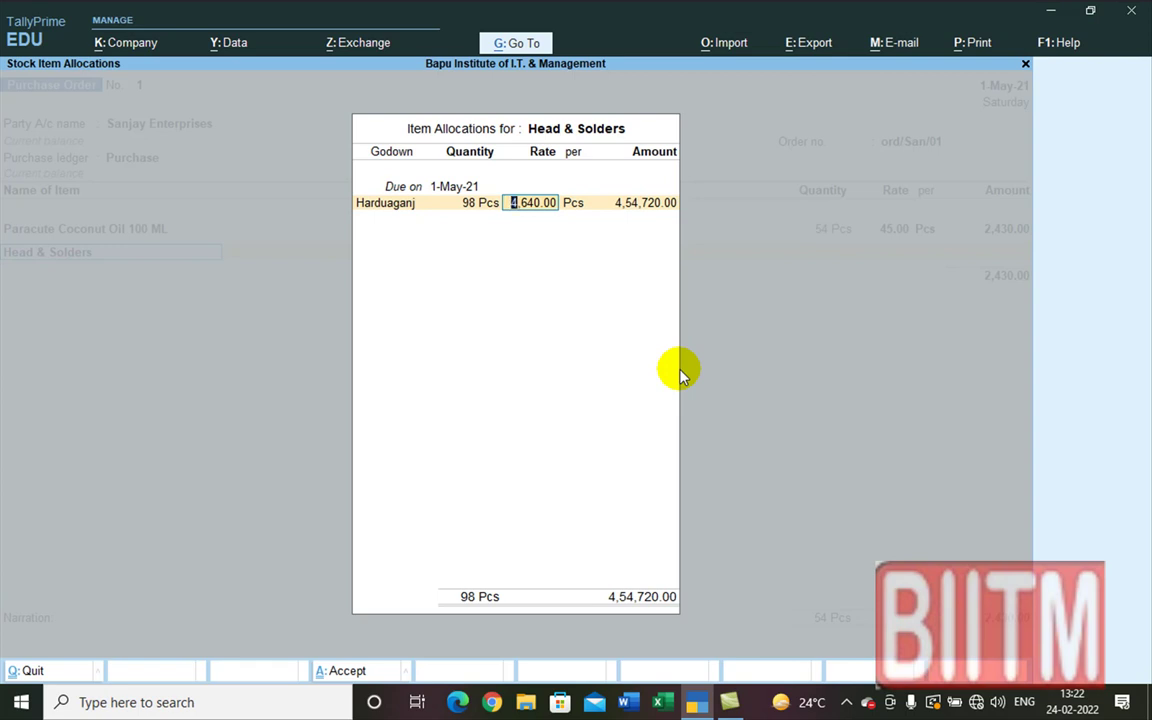
type("4670")
key("Return")
key("Return")
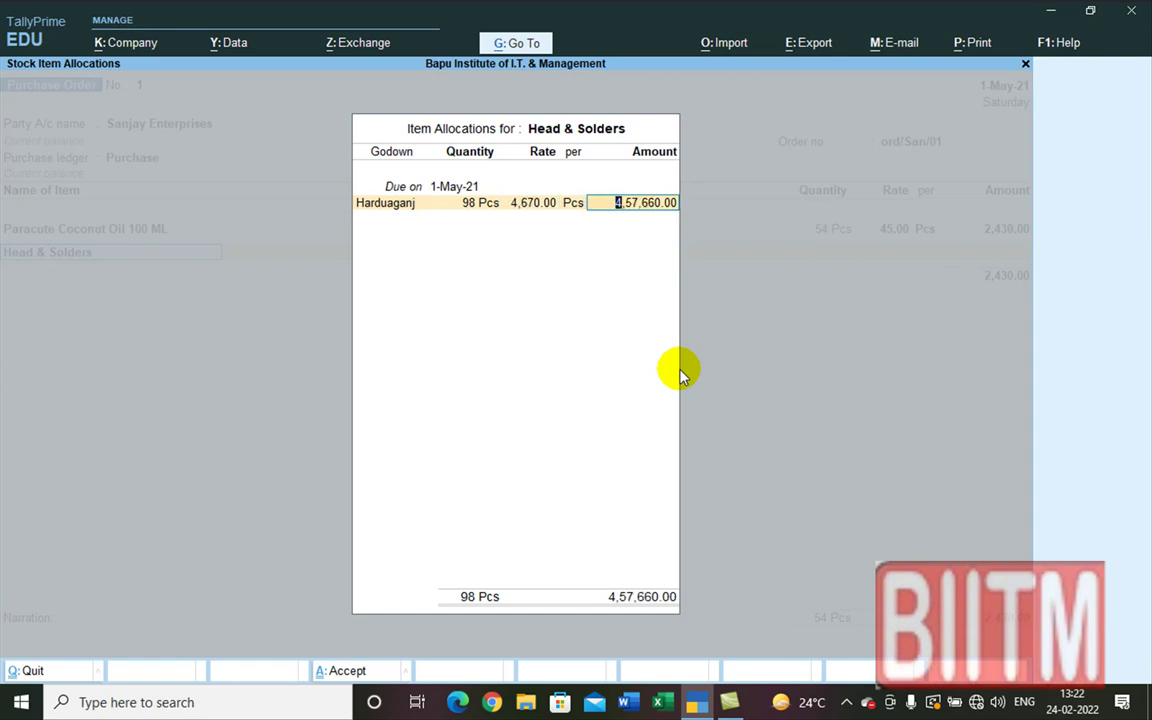
- Accept the Head & Solders allocation and its line amount in the purchase order
key("Return")
key("Return")
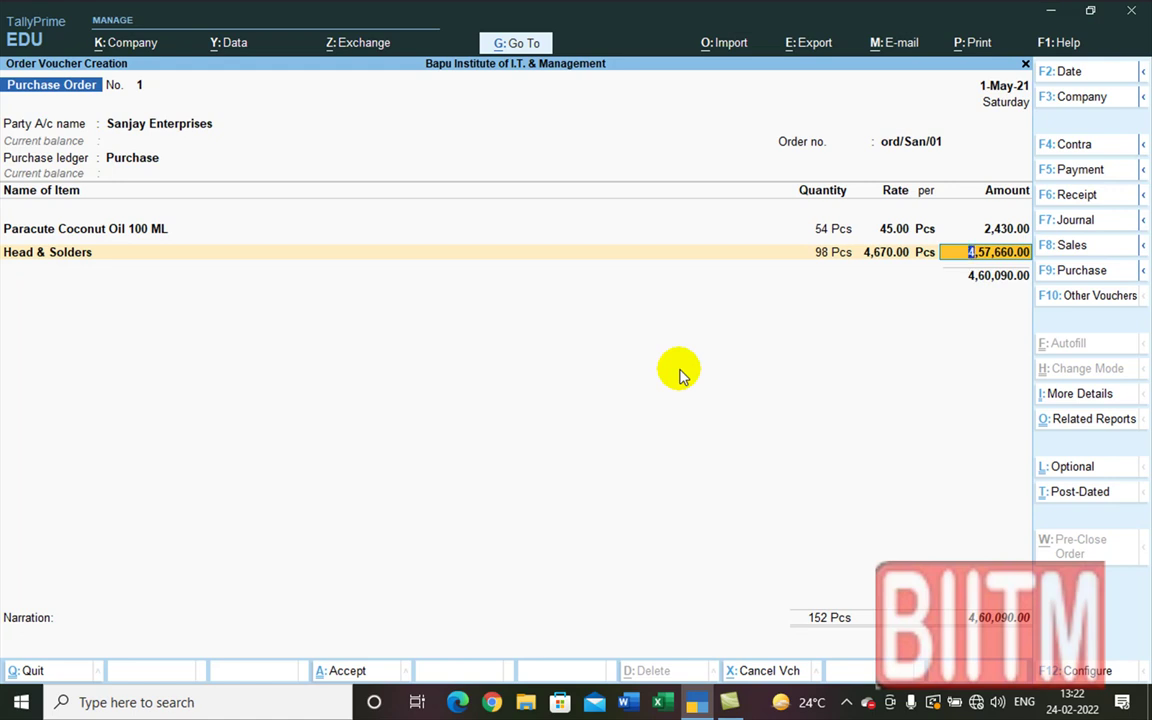
key("Return")
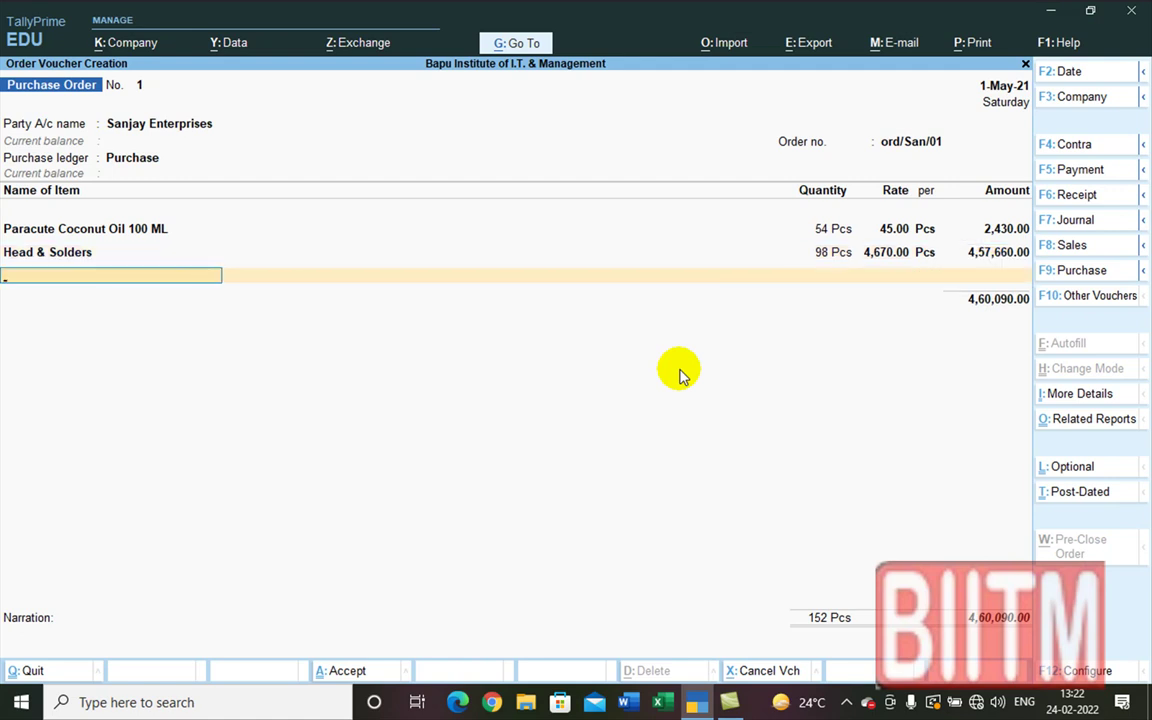
key("BackSpace")
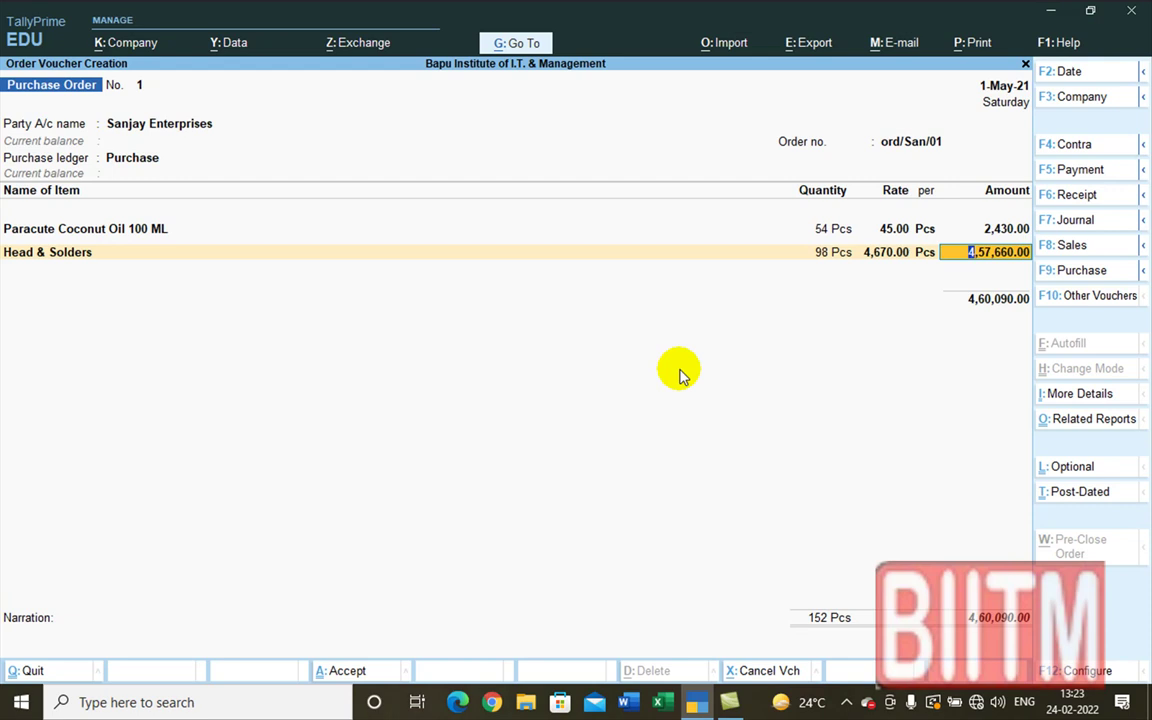
key("Return")
key("Return")
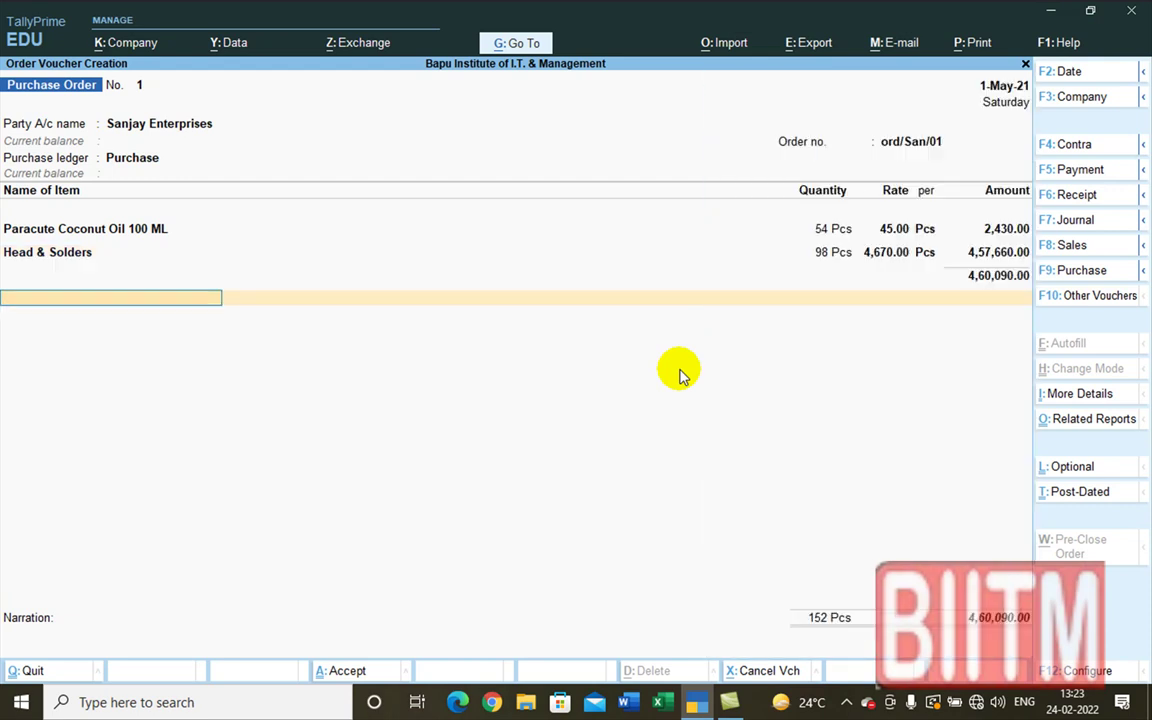
- Return to the Head & Solders line and correct its rate to 46.70 per Pcs in the item allocation
key("BackSpace")
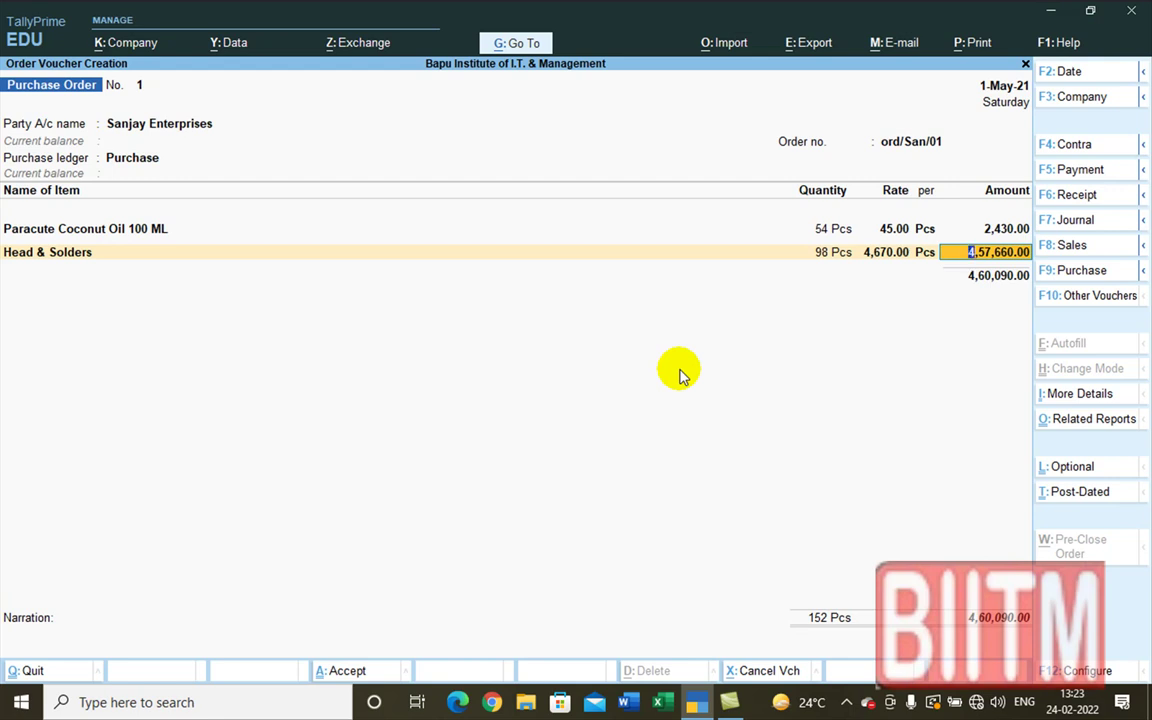
key("BackSpace")
key("BackSpace")
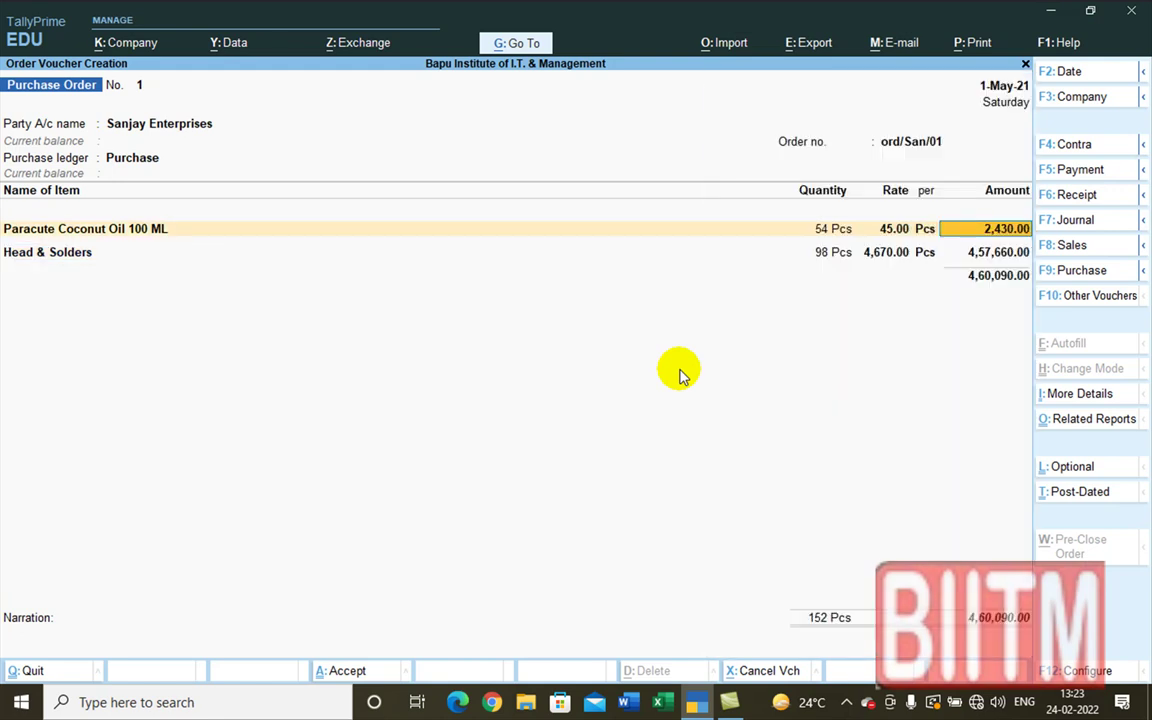
key("Return")
key("Return")
key("Return")
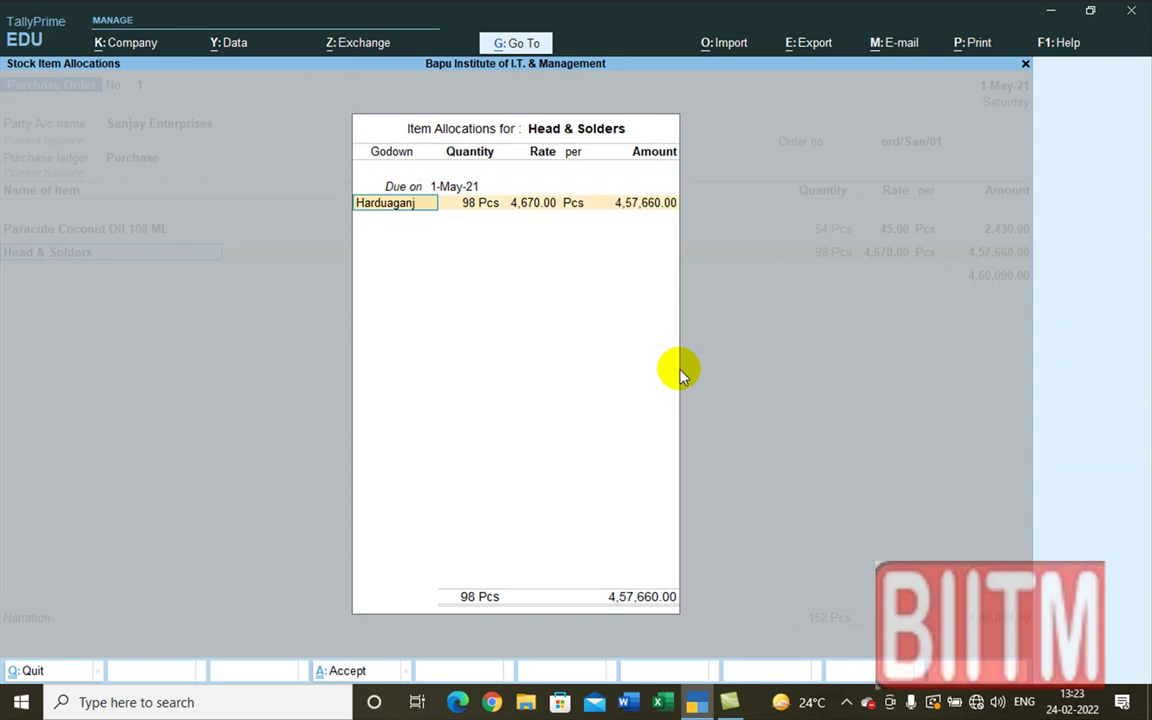
key("Return")
key("Return")
type("46.70")
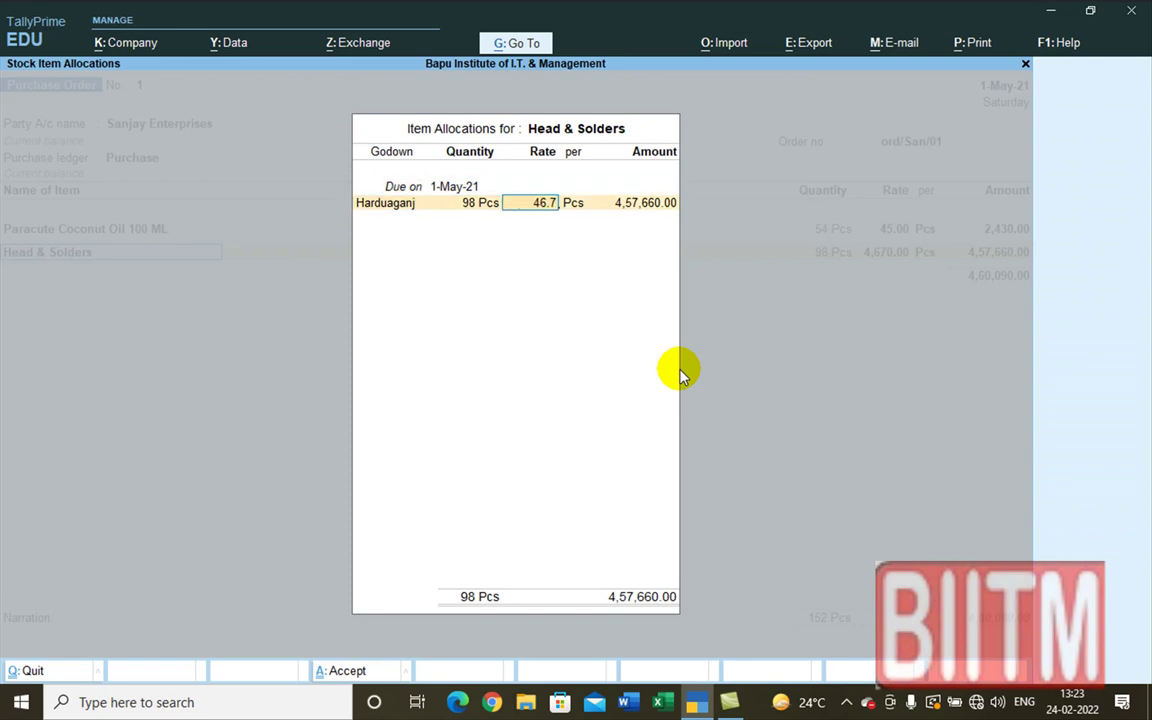
key("Return")
key("Return")
key("Return")
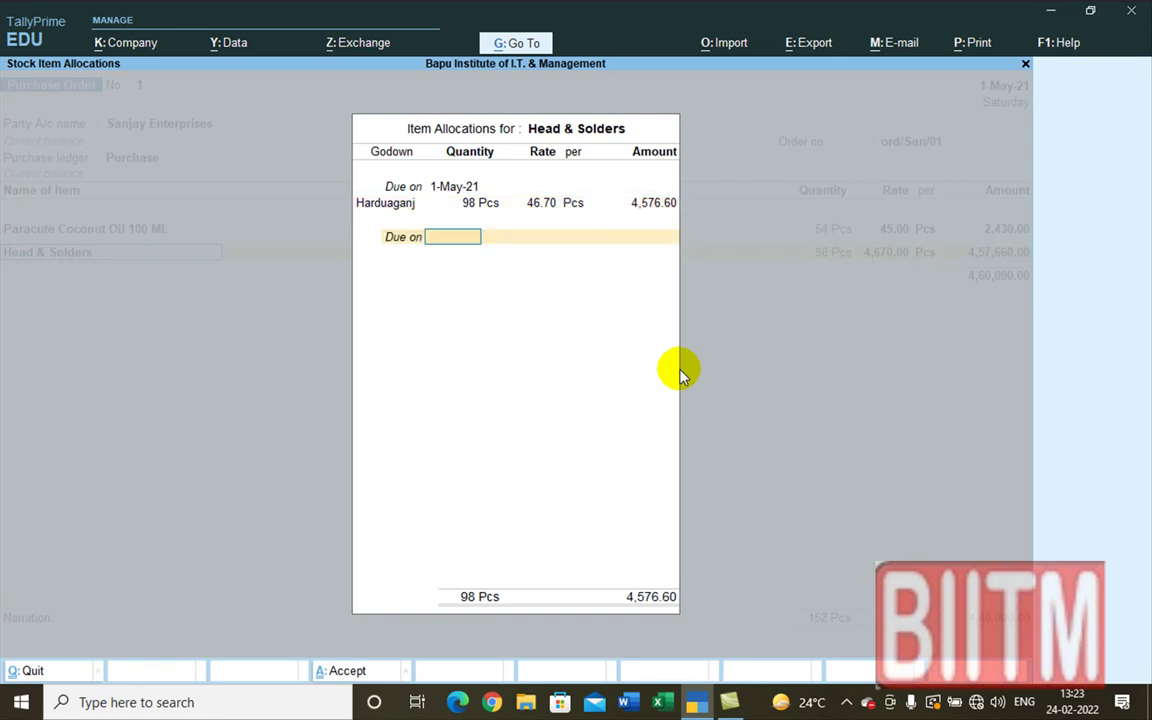
key("Return")
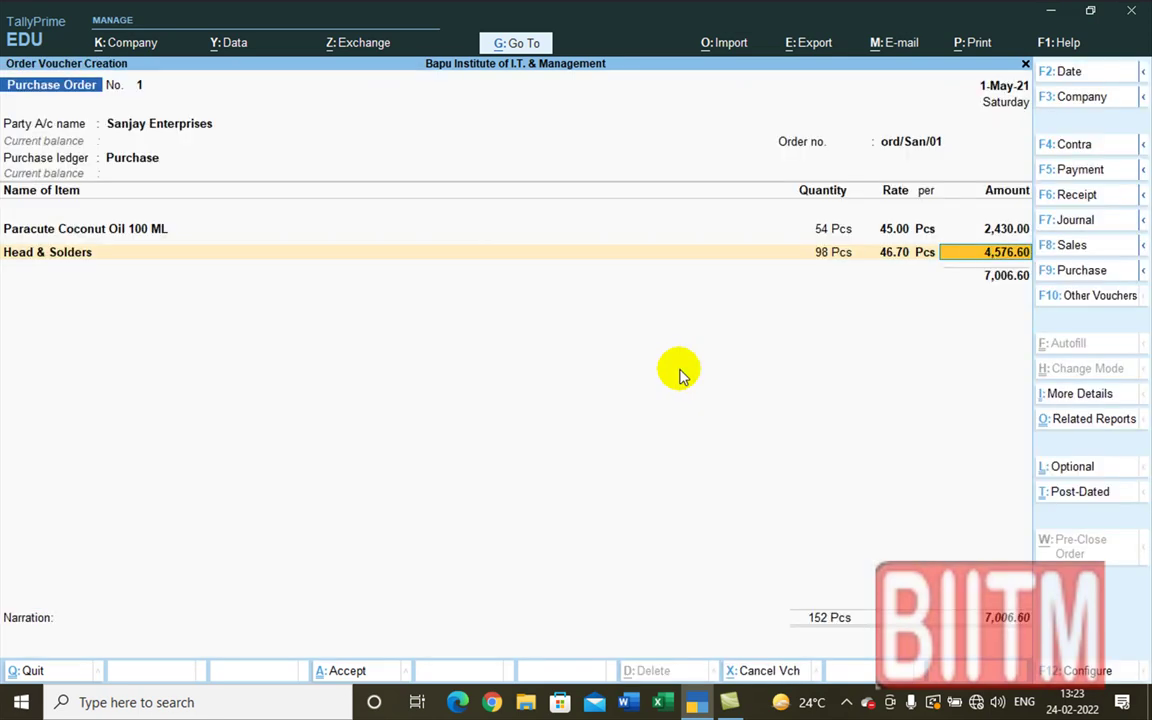
- Add Clinic PRO as the third item, due on 1-May-21, and allocate it to the Harduaganj godown
key("Return")
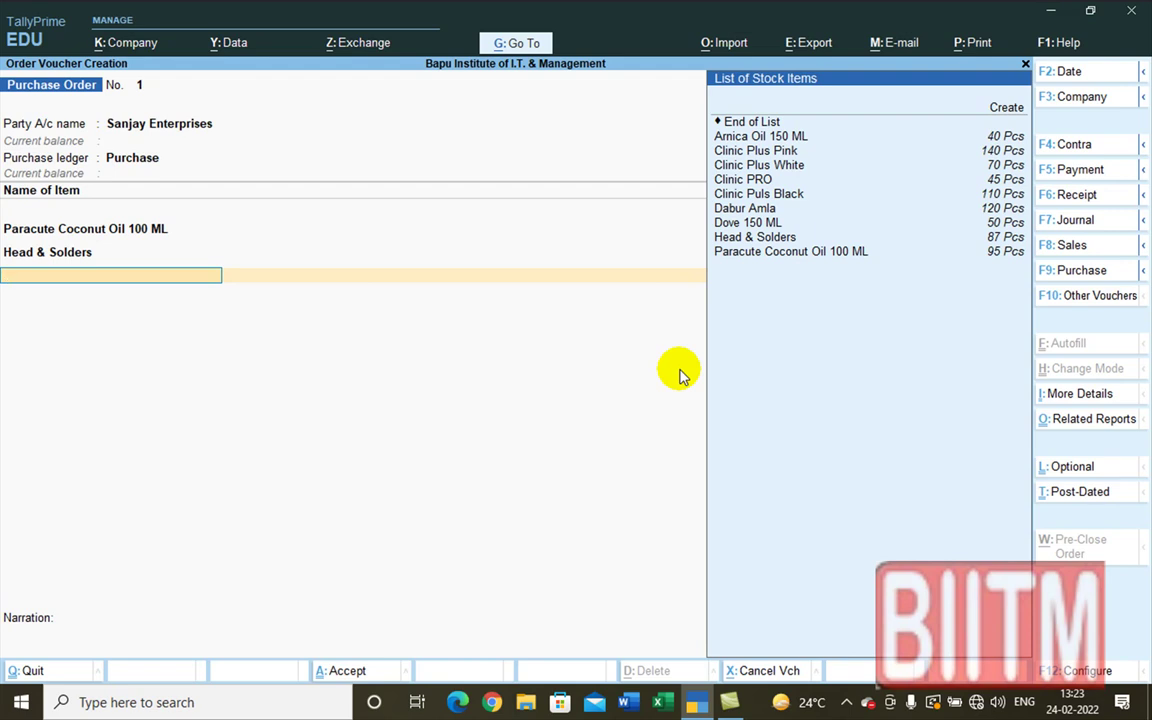
type("c")
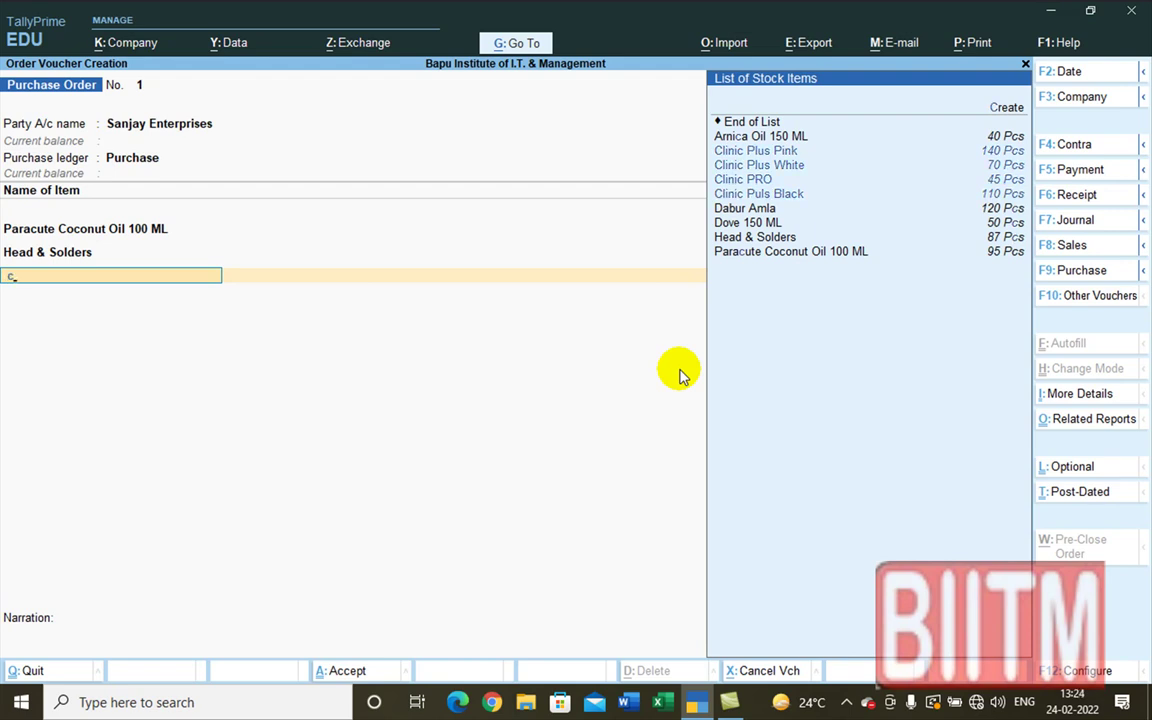
key("Down")
key("Down")
key("Return")
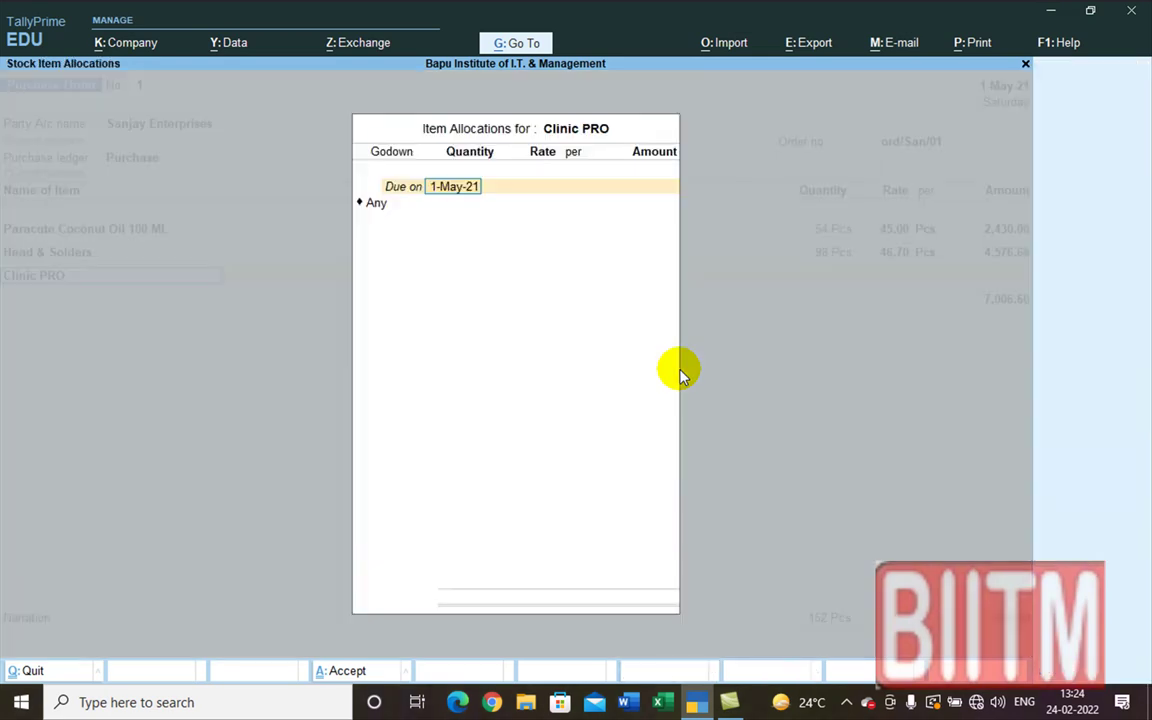
key("Return")
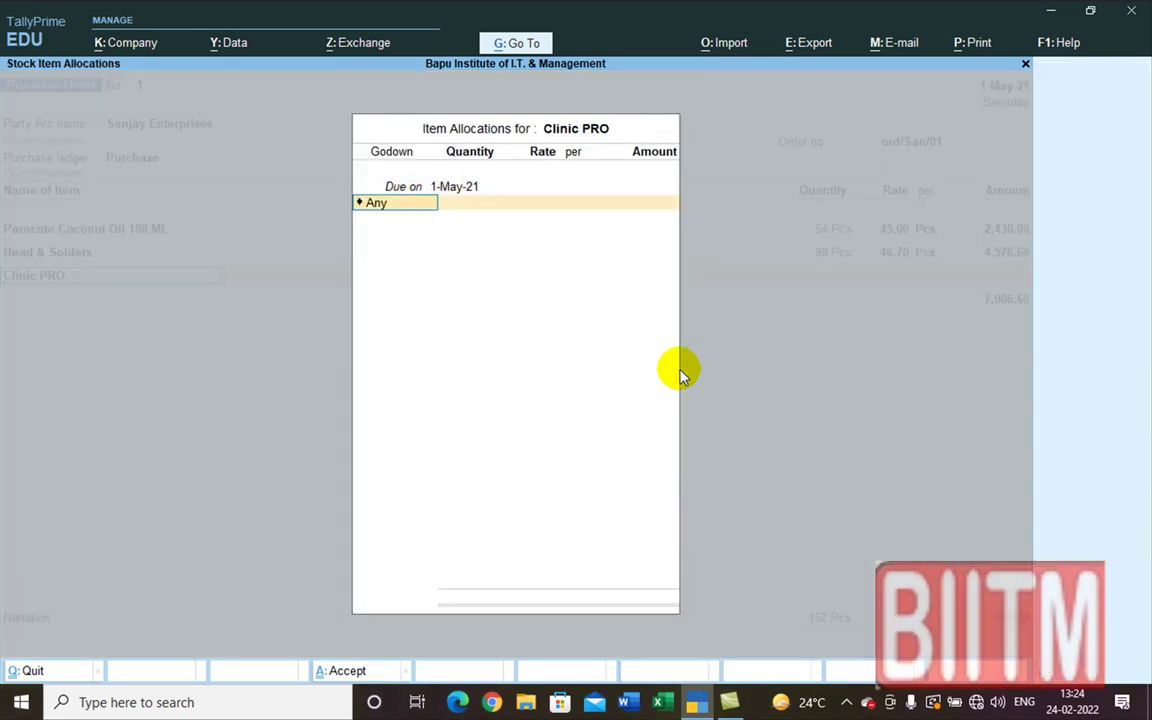
type("H")
key("Return")
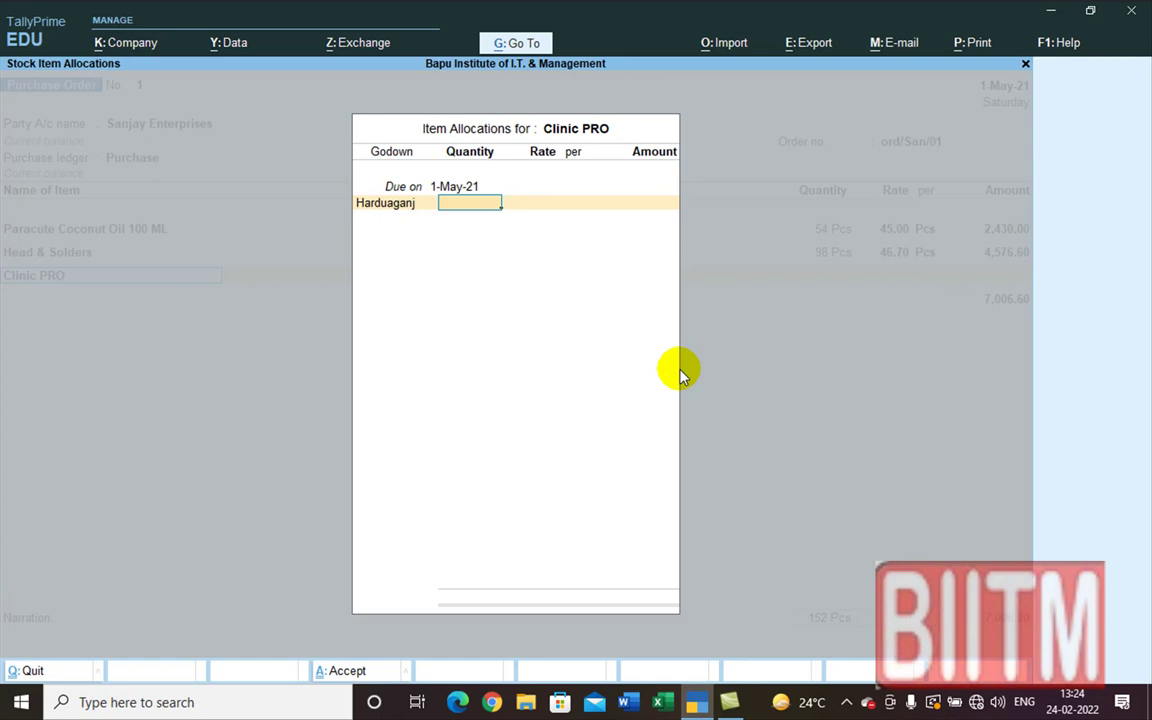
- Set the Clinic PRO quantity to 170 Pcs at a rate of 65 per Pcs and accept the allocation
type("6")
key("BackSpace")
type("70")
key("Return")
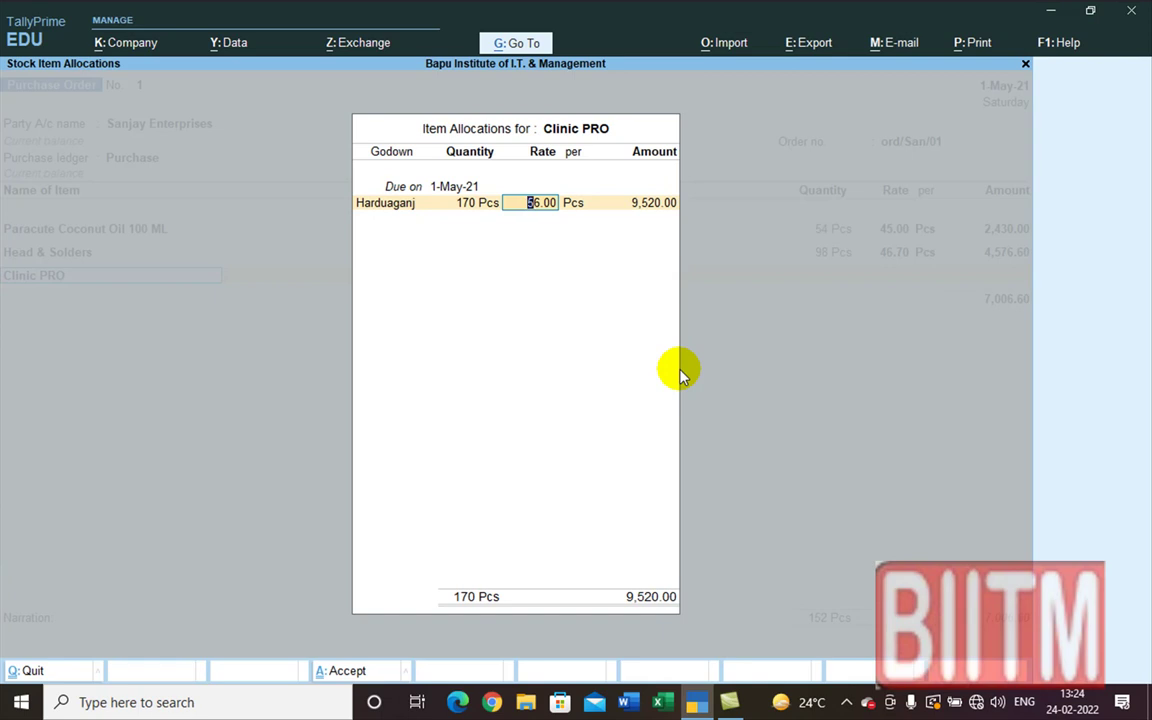
type("65")
key("Return")
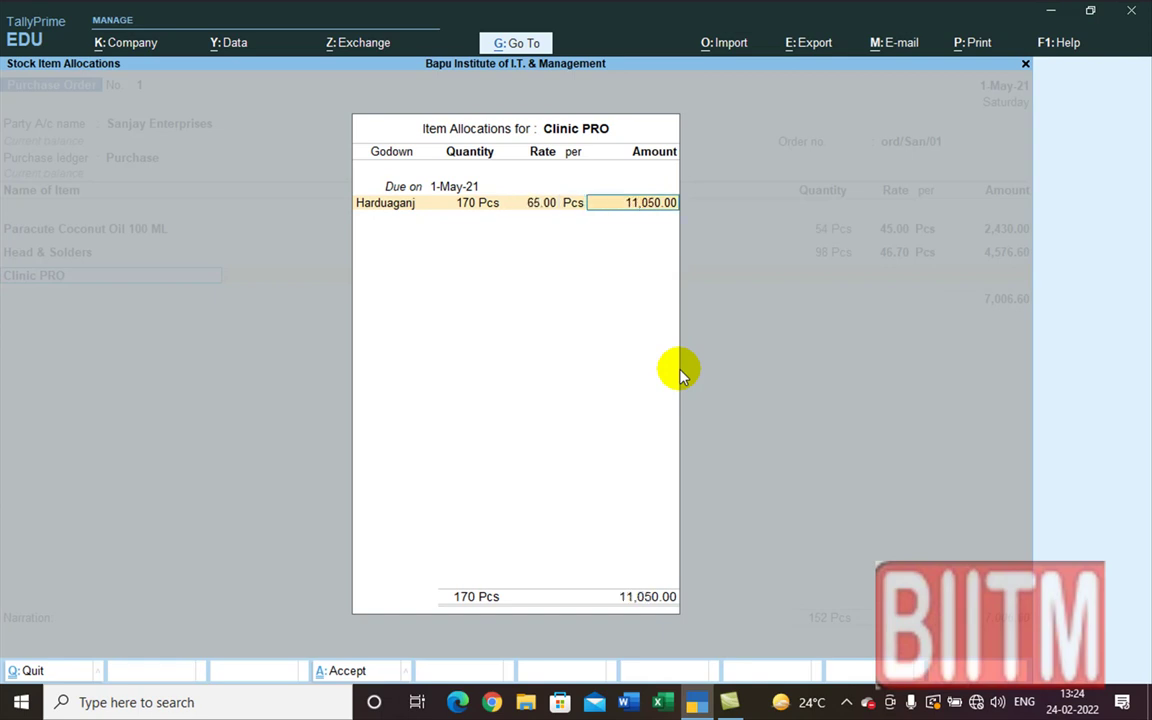
key("Return")
key("Return")
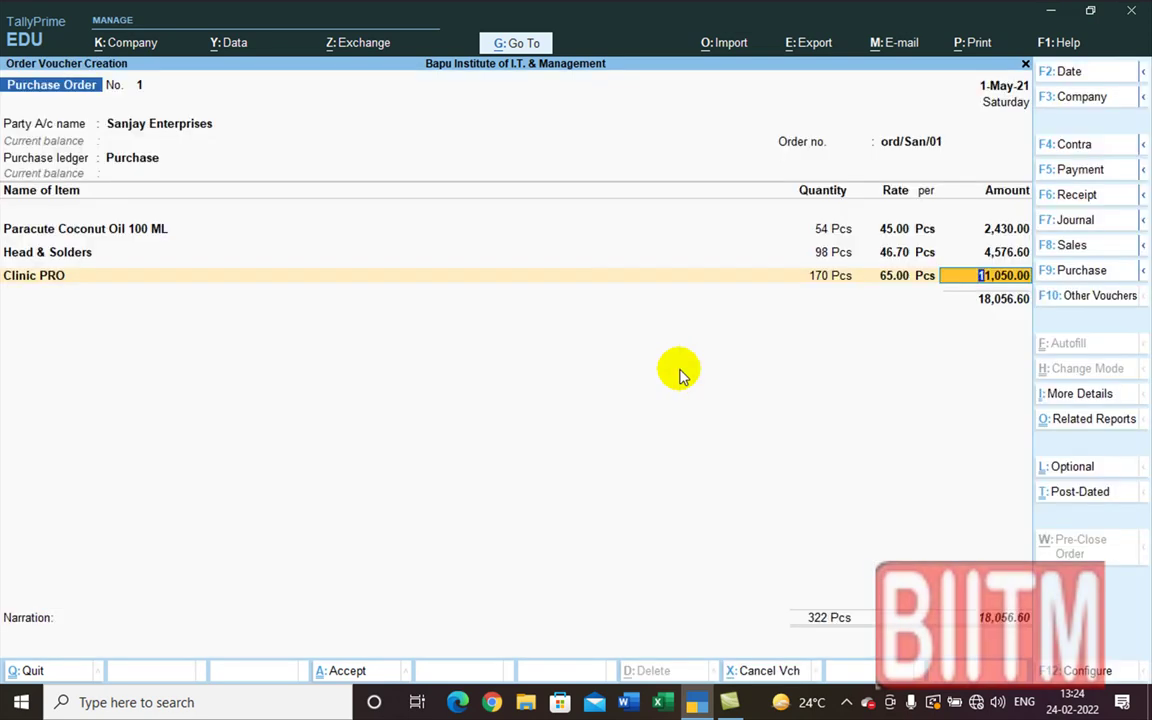
- Finish the item entries after Clinic PRO and close the additional ledger entries with End of List
key("Return")
key("Return")
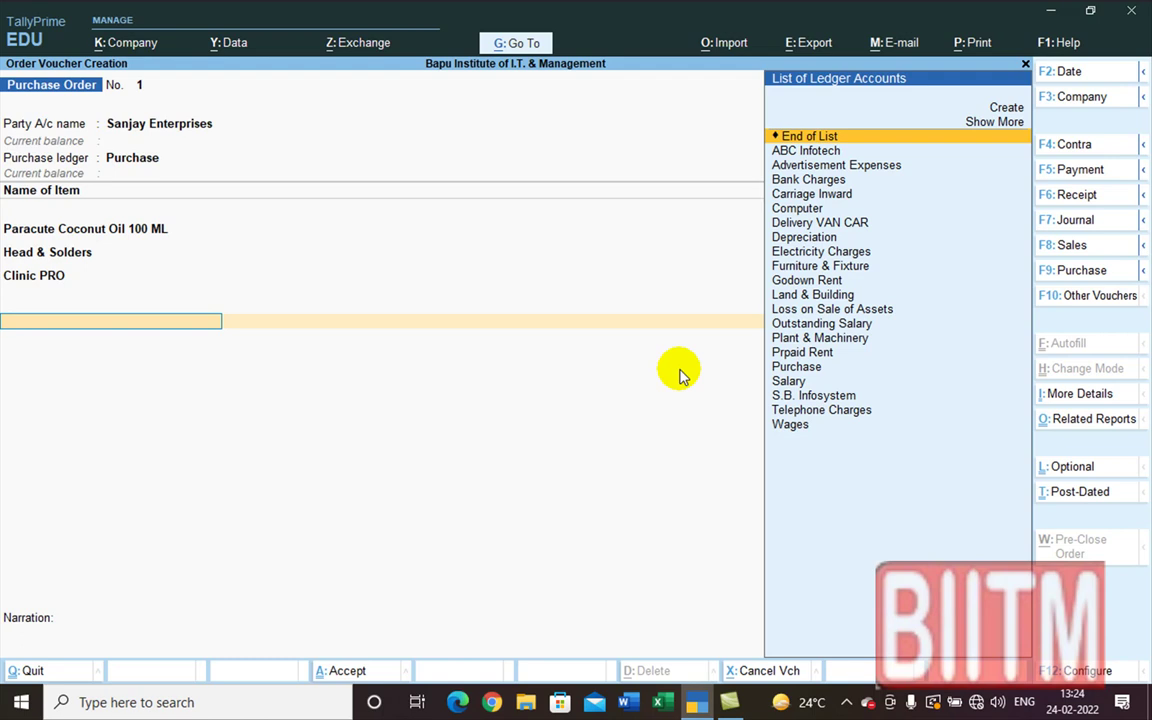
key("Return")
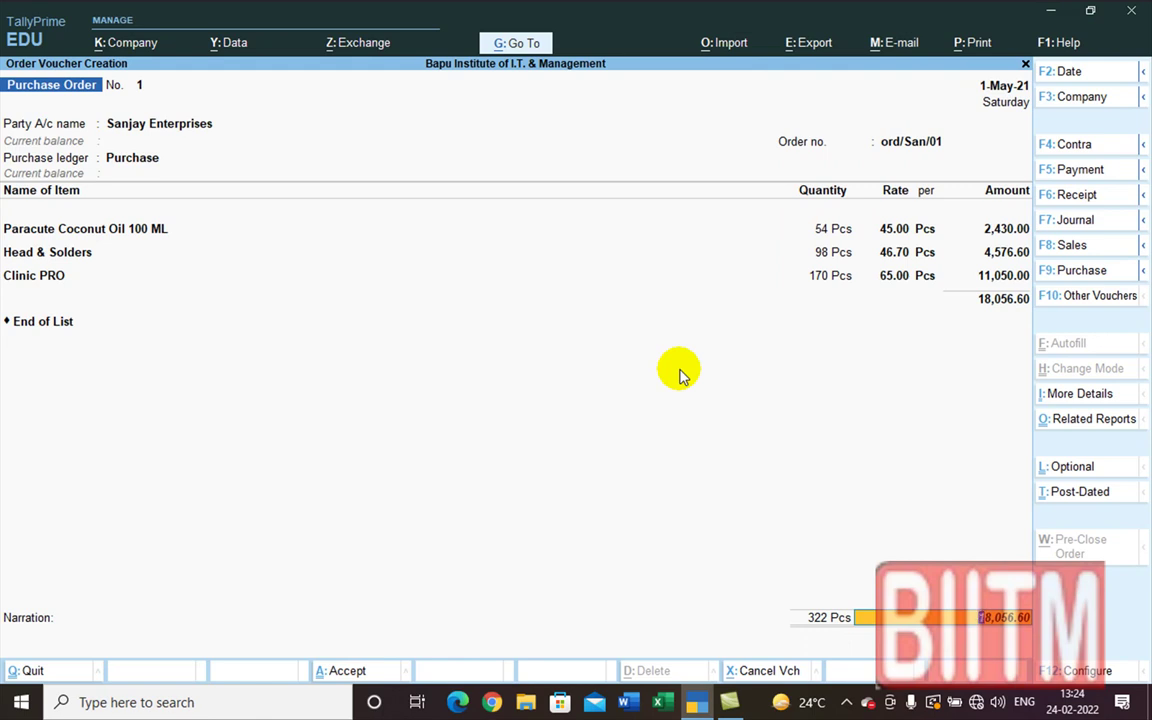
- Replace Paracute Coconut Oil 100 ML on the first line with Dove 150 ML and set its quantity to 101 Pcs
left_click(818, 232)
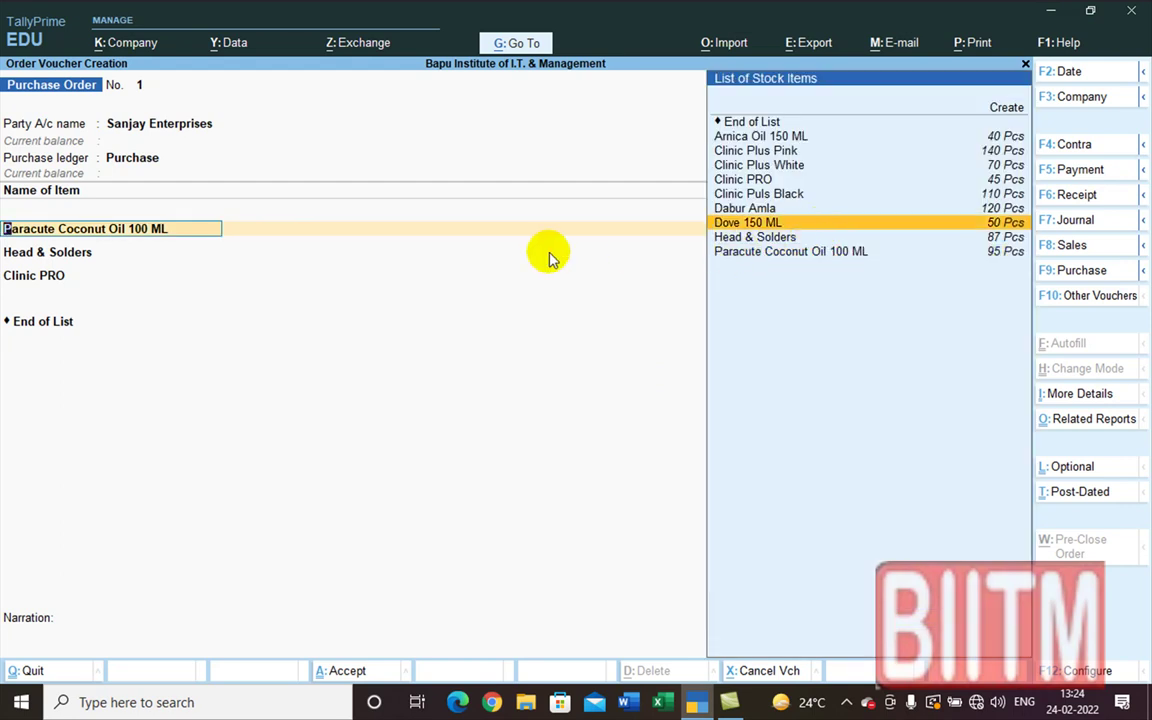
key("Return")
key("Return")
key("Return")
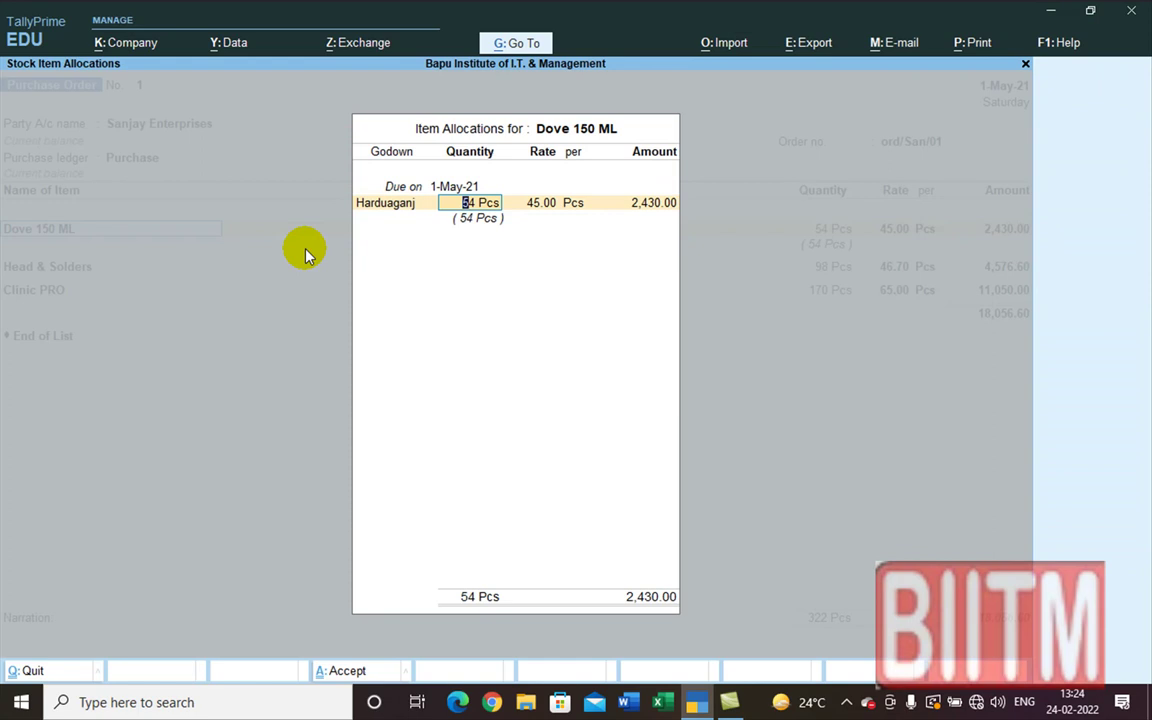
type("101")
key("Return")
key("Return")
key("Return")
key("Return")
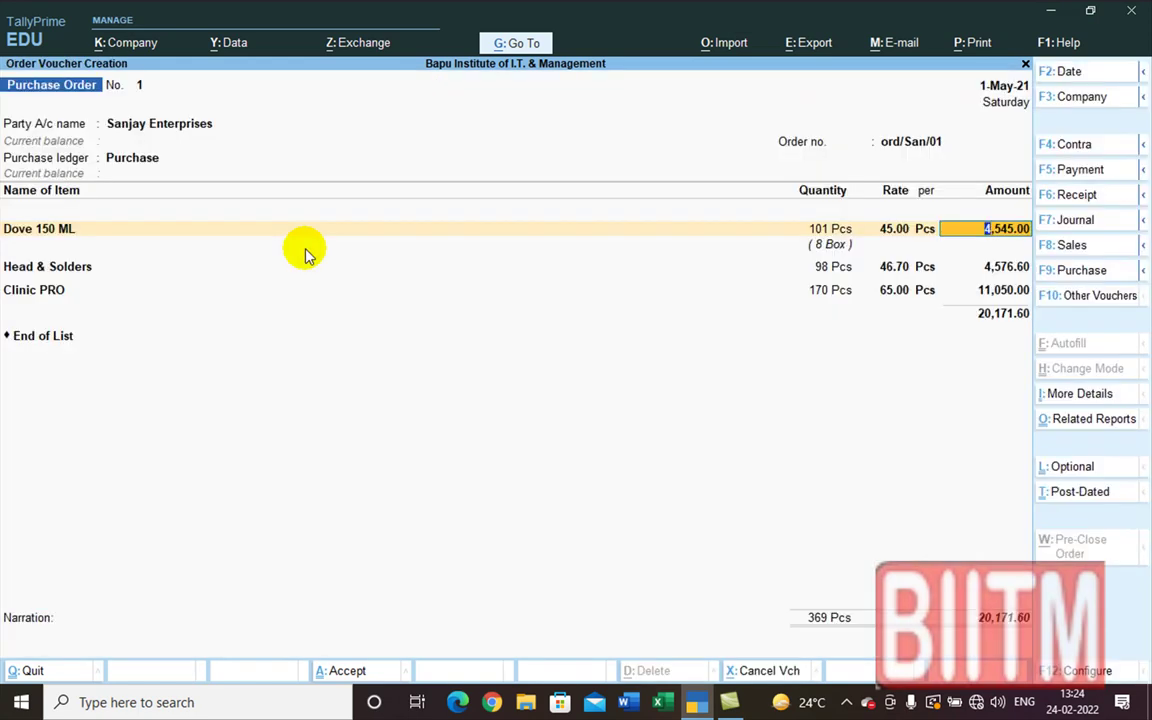
key("Return")
- Set the Head & Solders quantity to 140 Pcs in its Harduaganj allocation and accept the line
key("Return")
key("Return")
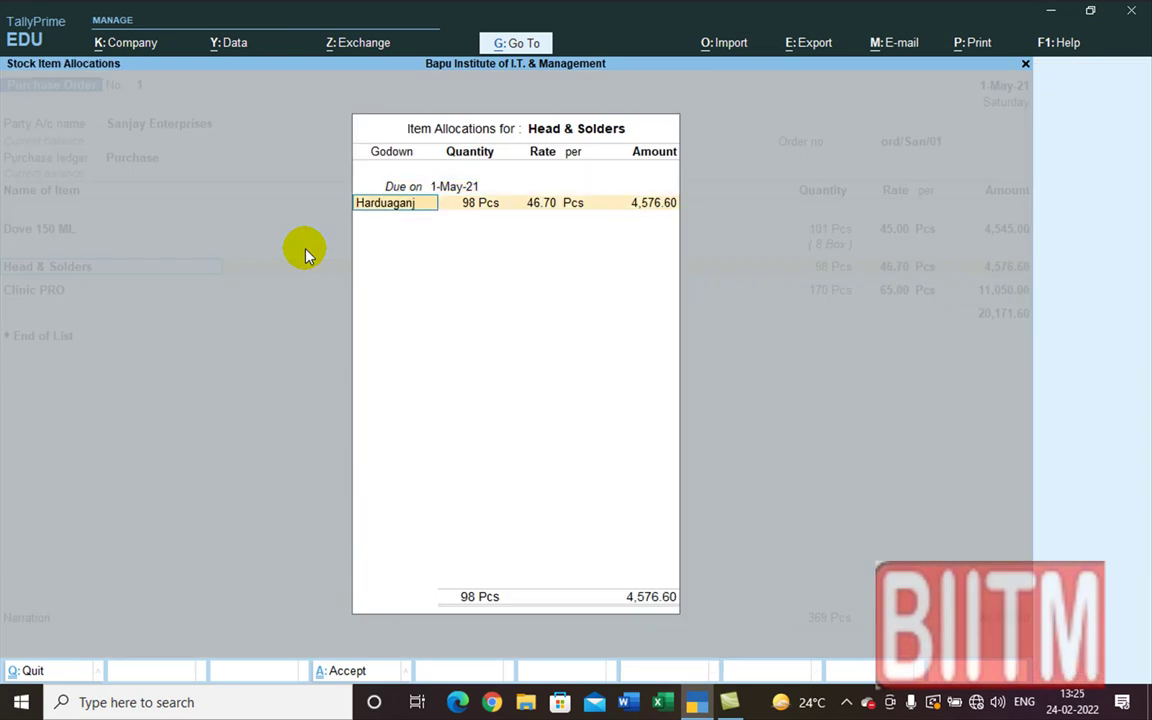
key("Return")
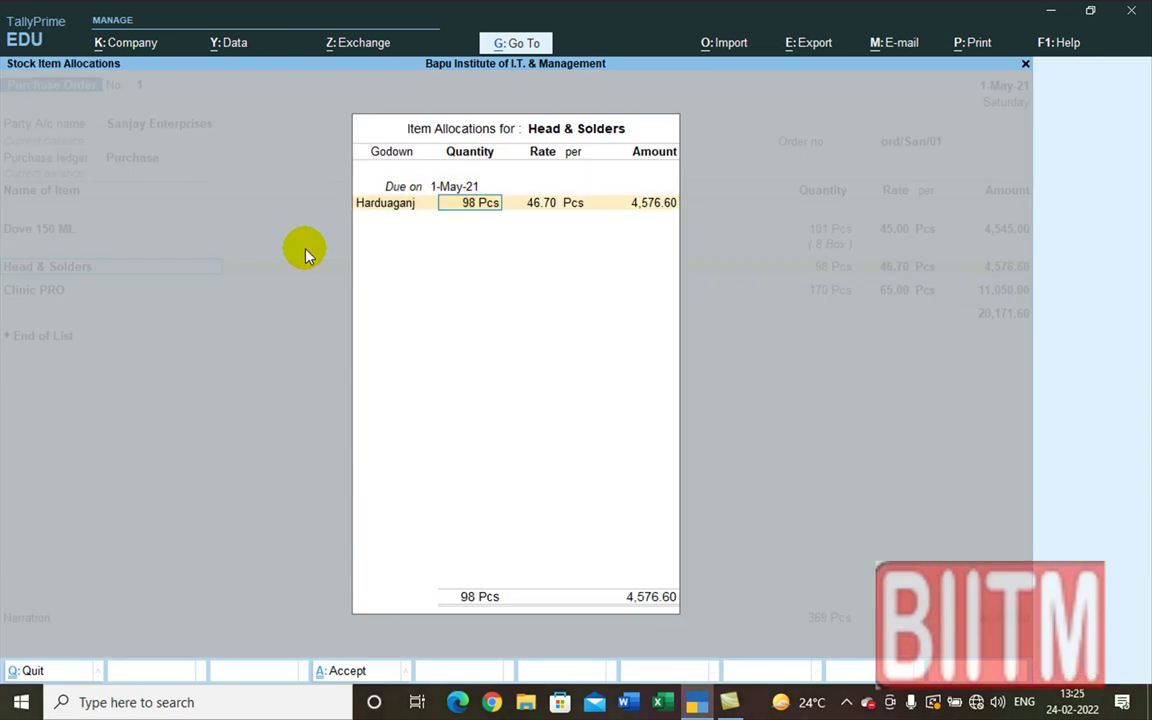
type("140")
key("Return")
key("Return")
key("Return")
key("Return")
key("Return")
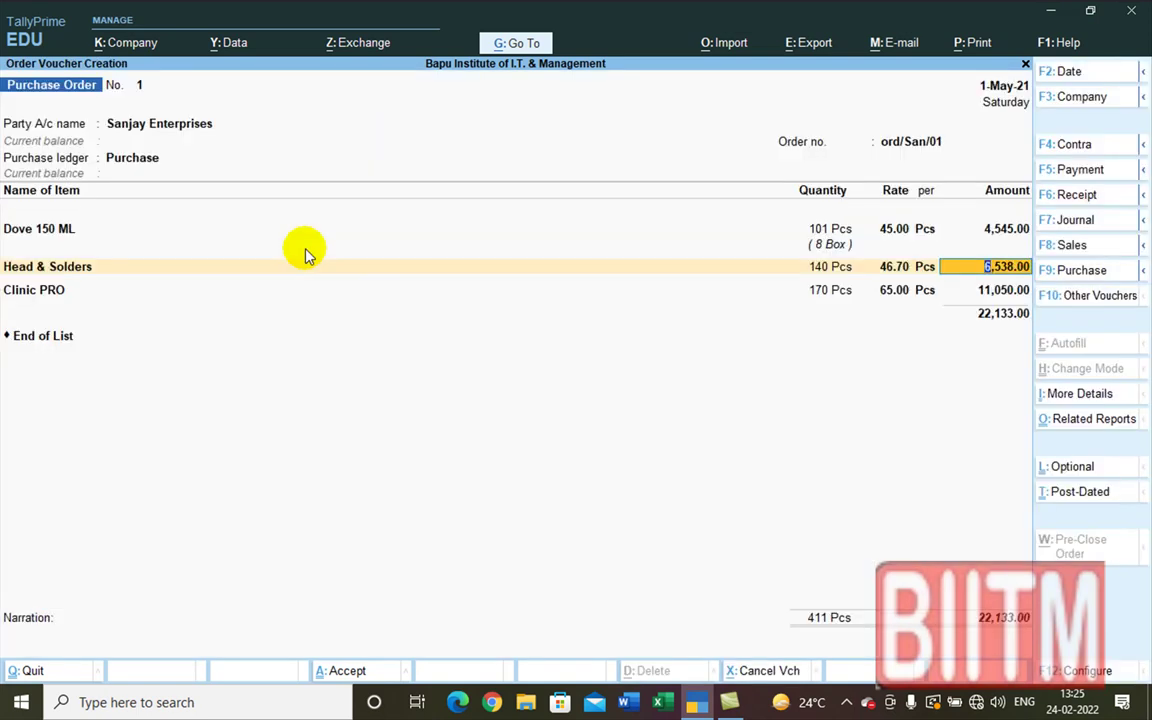
key("Return")
- Accept the existing Clinic PRO allocation and finish the order's item and ledger entries
key("Return")
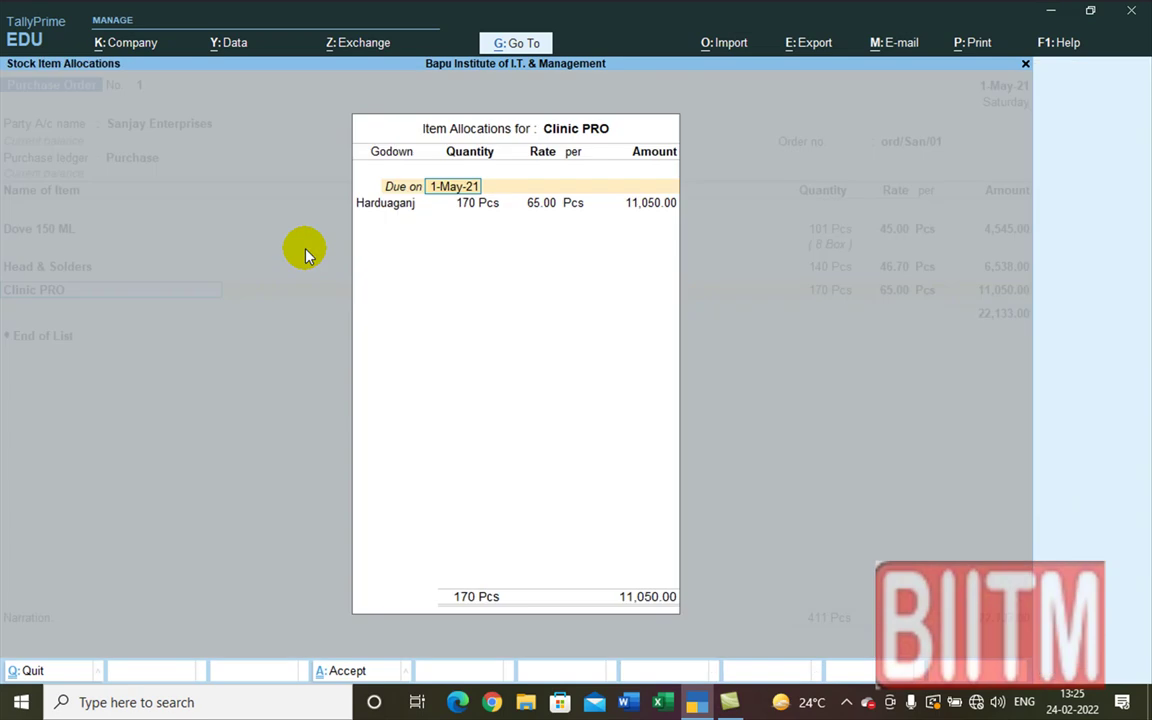
key("Return")
key("Return")
key("Return")
key("Return")
key("Return")
key("Return")
key("Return")
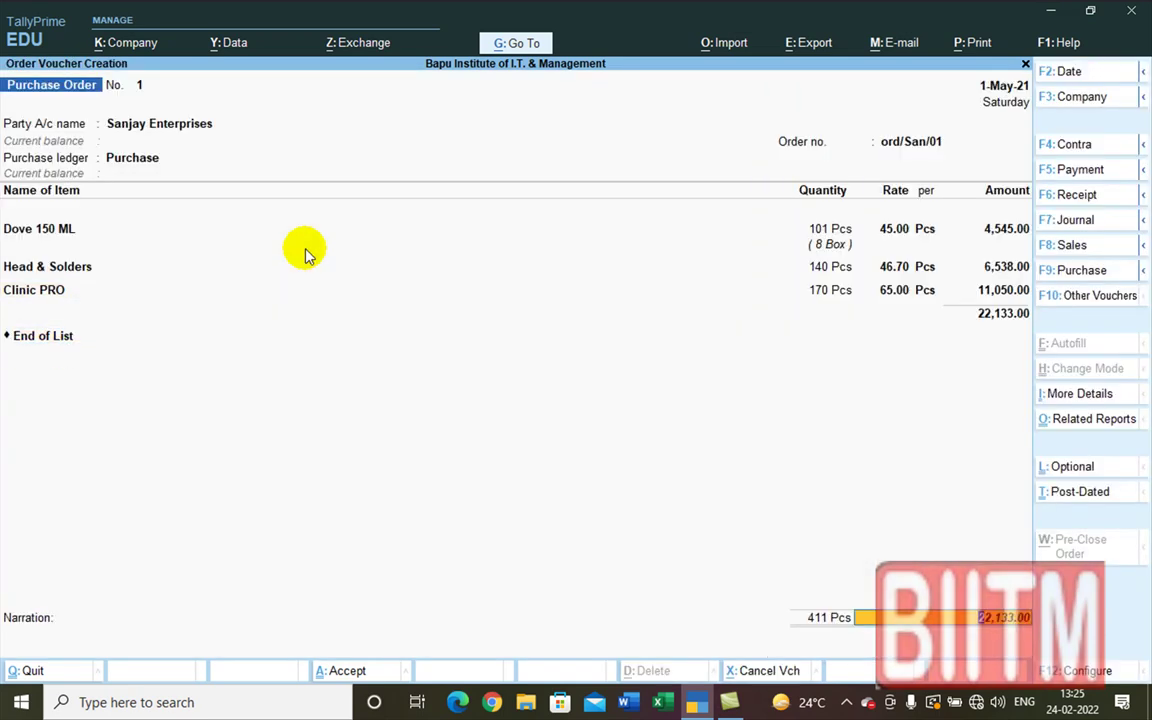
- Enter the narration "Being Purchase order placed" and save the purchase order
key("Return")
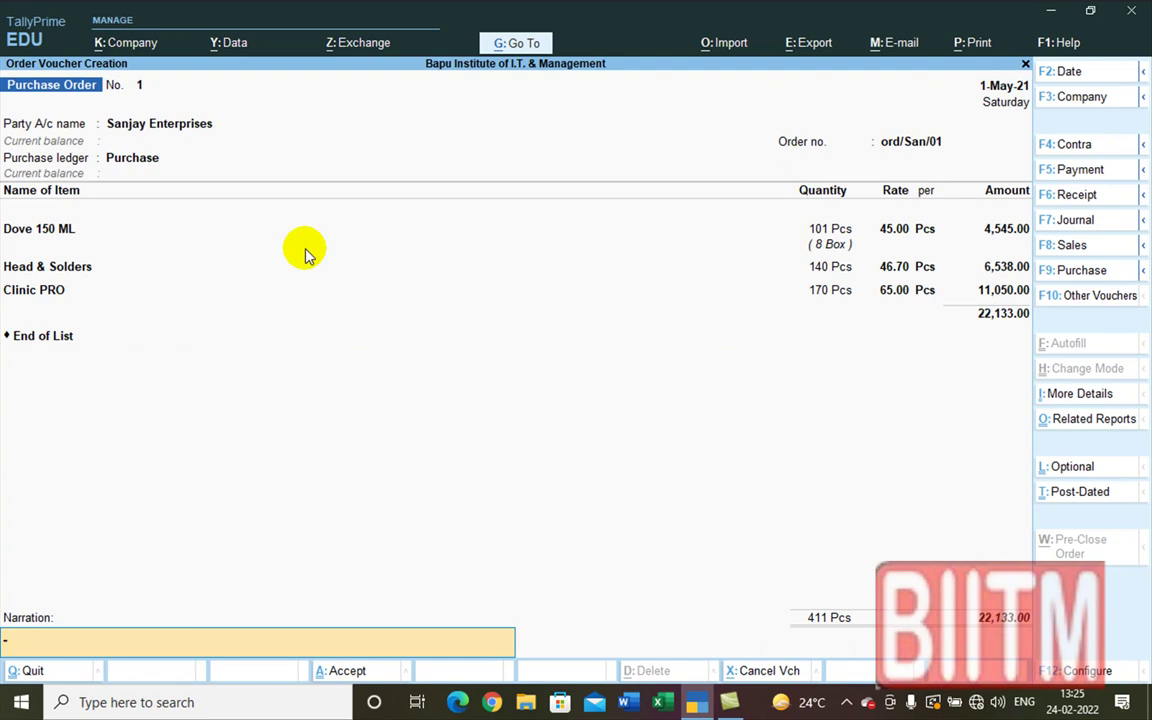
type("Being Purchase order")
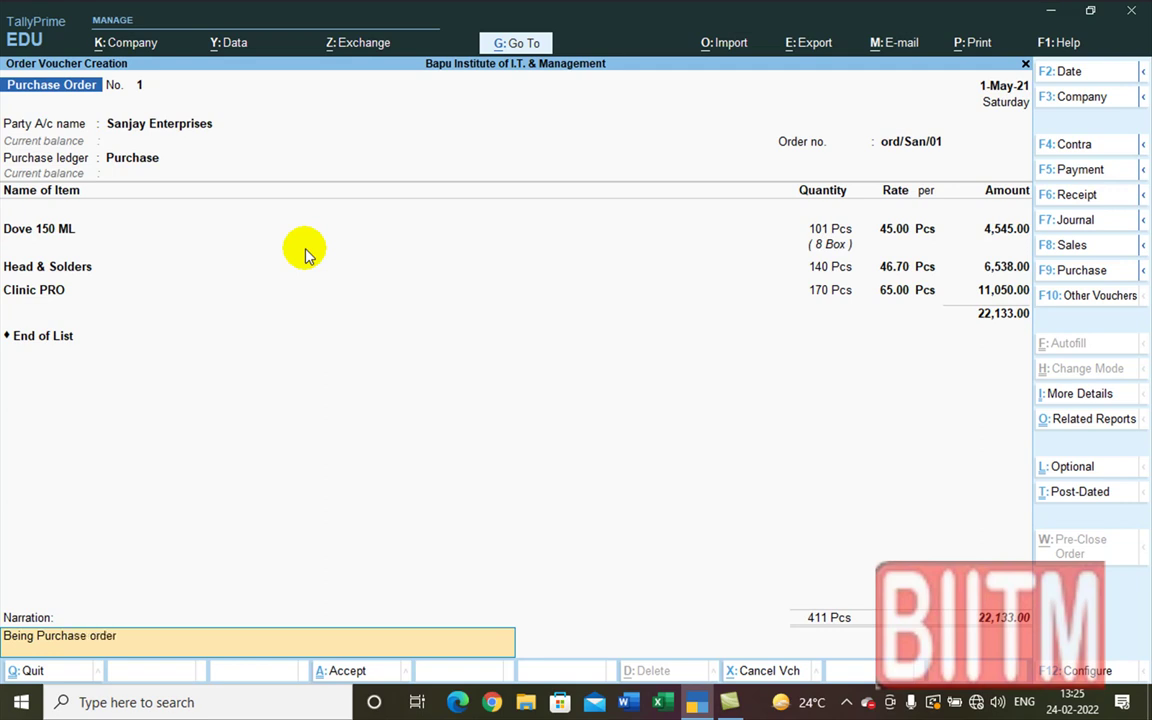
type(" placed")
key("Return")
key("y")
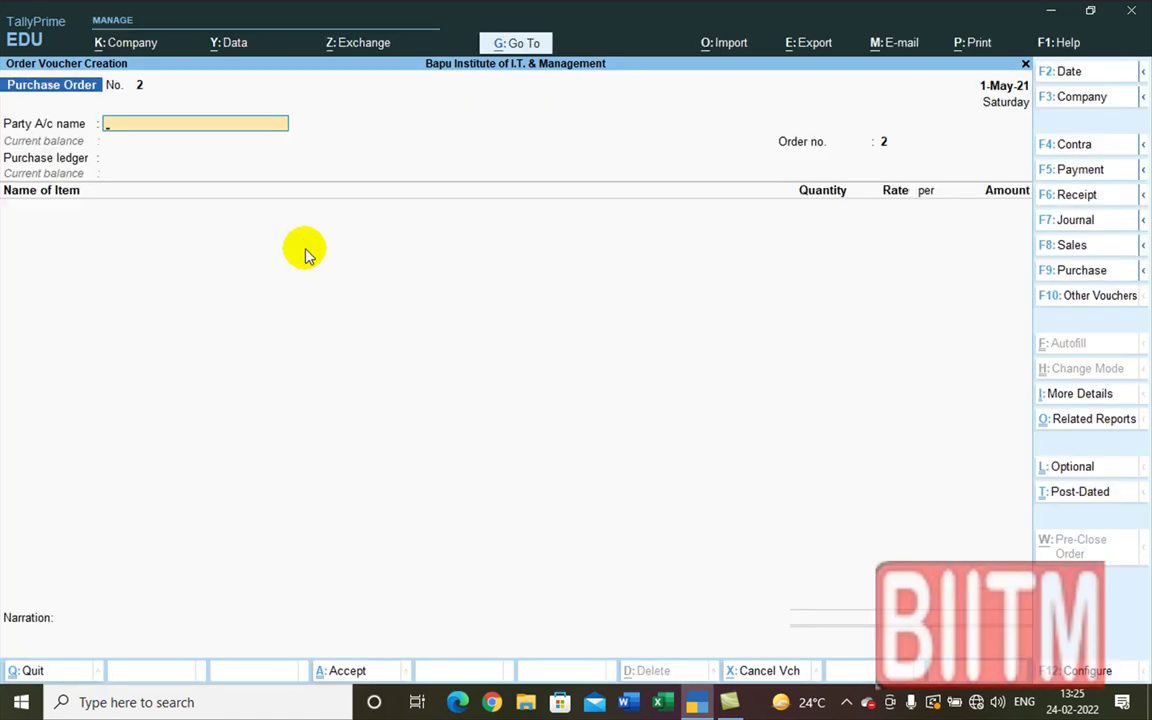
- Leave order voucher entry, return to the Gateway of Tally and open the Stock Summary report
key("Escape")
key("Escape")
key("Escape")
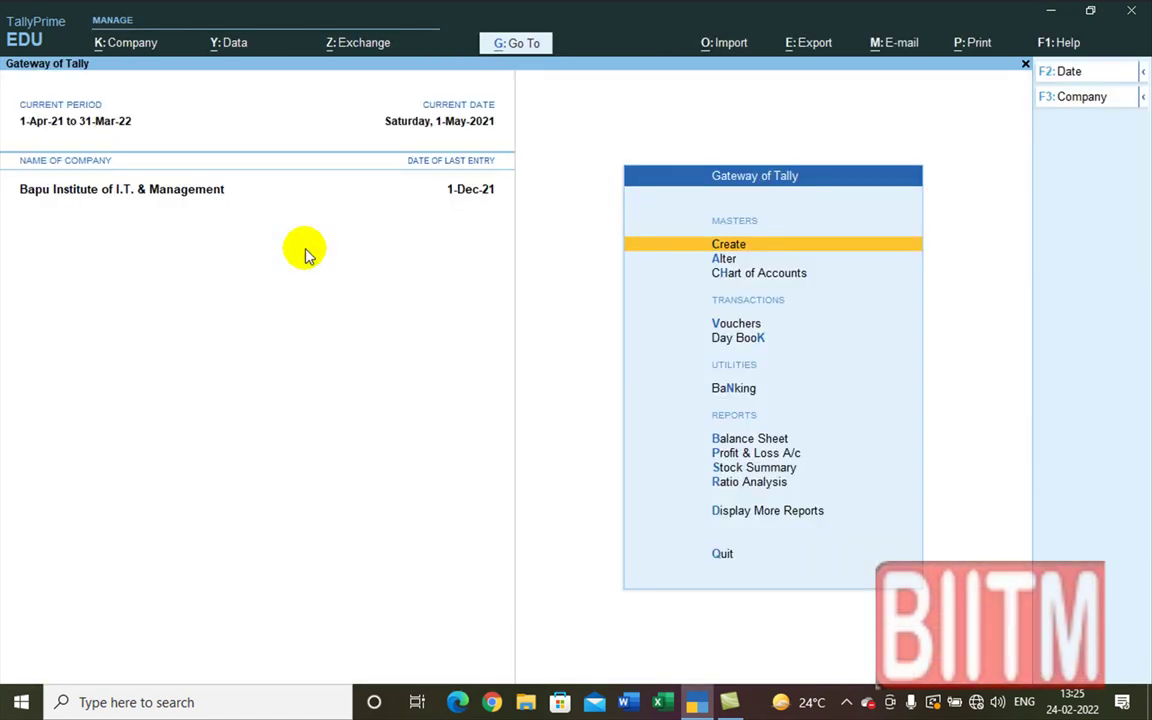
key("Down")
key("Down")
key("Down")
key("Down")
key("Down")
key("Down")
key("Down")
key("Down")
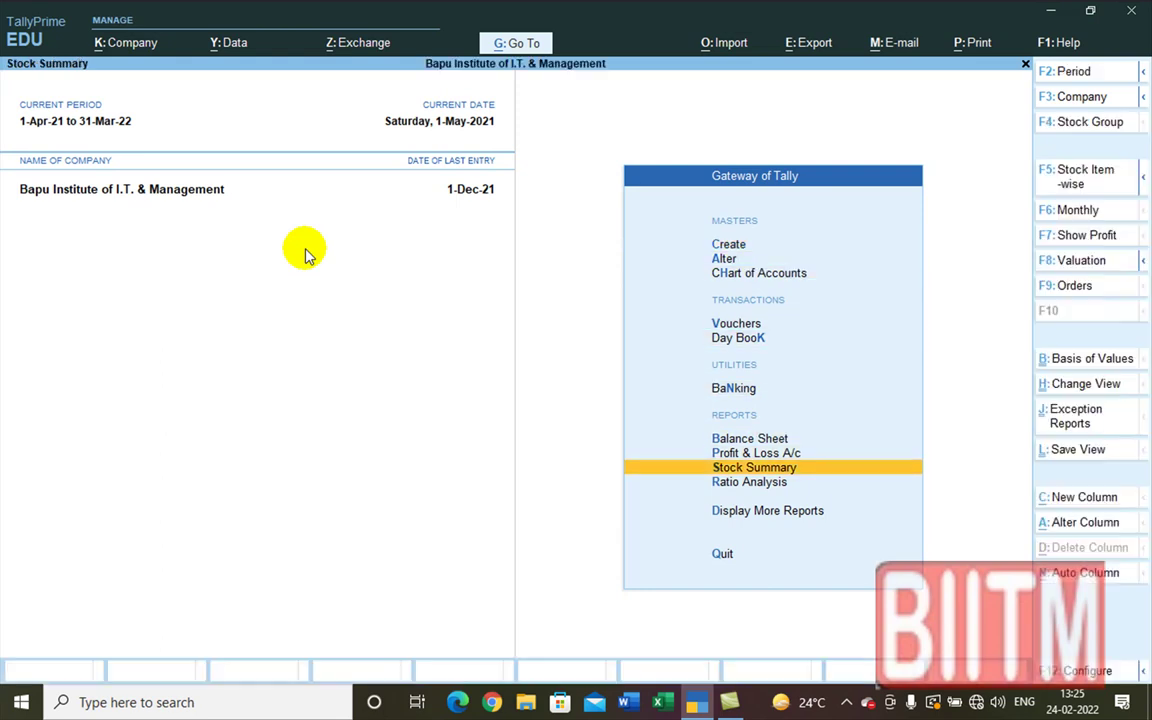
key("Return")
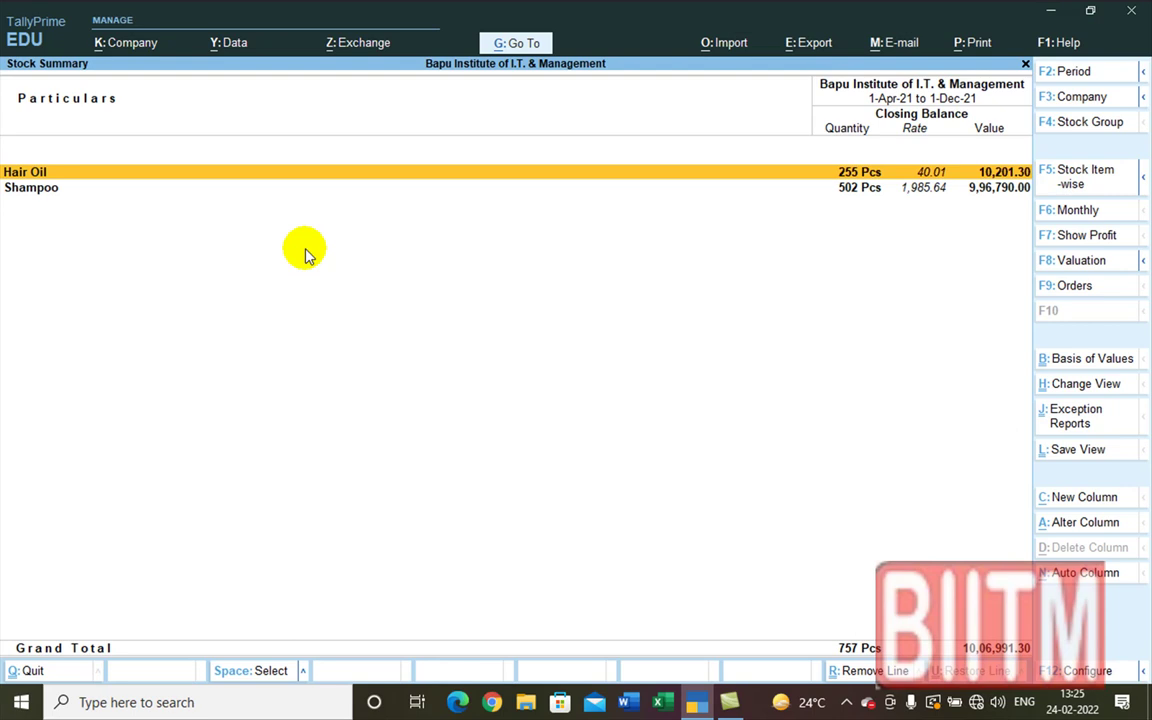
key("alt")
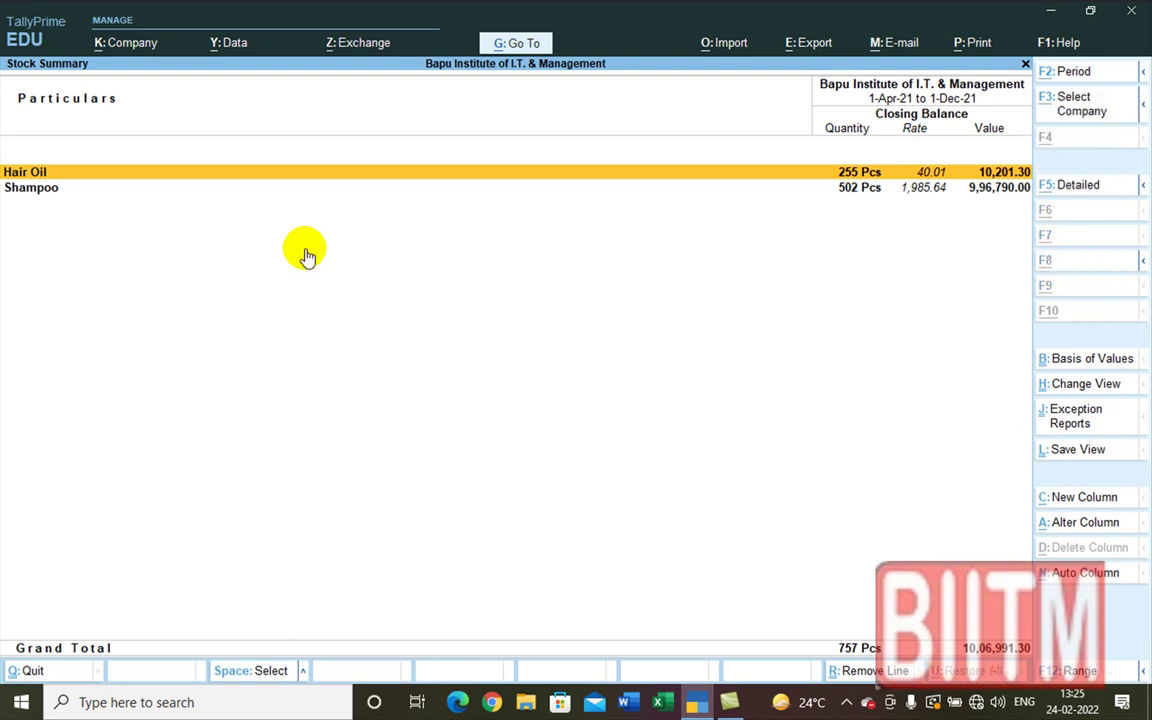
- Expand the Stock Summary to item level, check the Clinic Plus White and Dove 150 ML rates, and return to the Gateway of Tally
key("alt+F5")
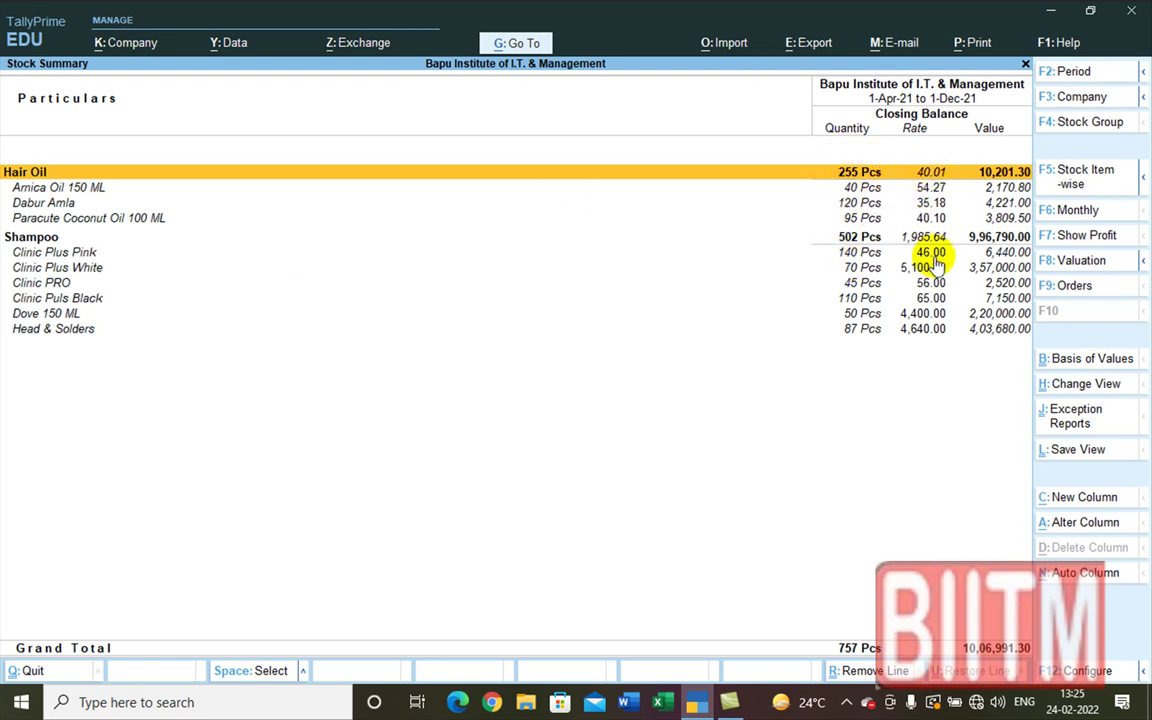
left_click(846, 268)
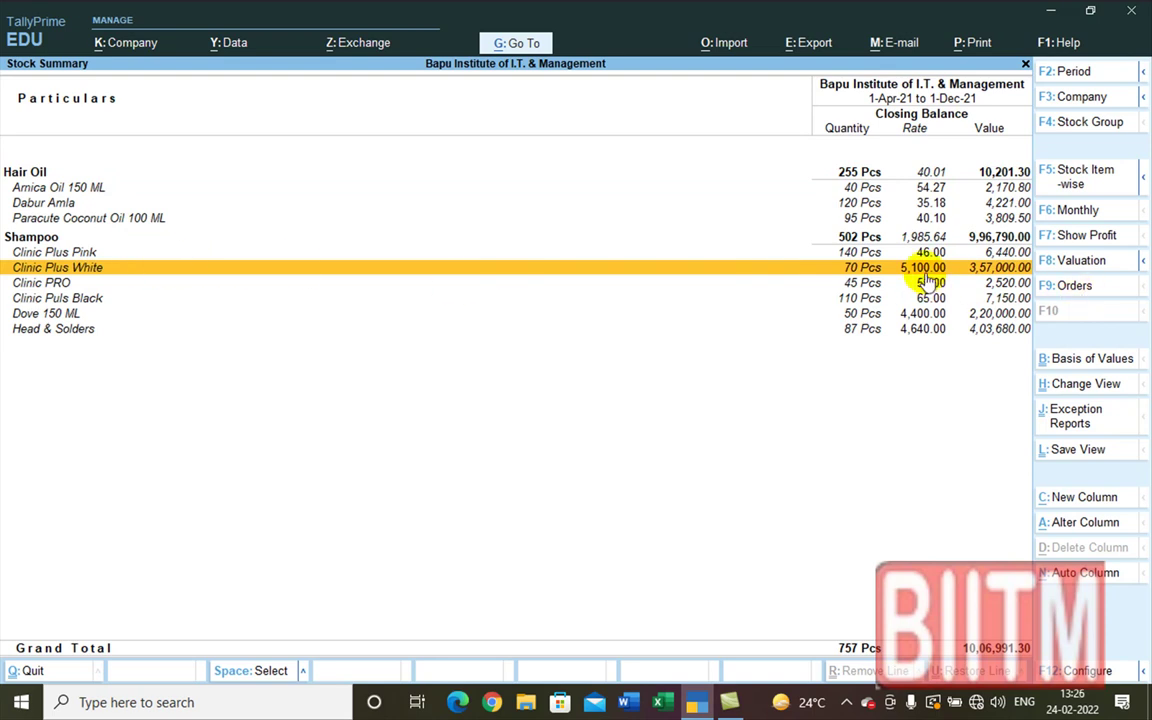
left_click(857, 314)
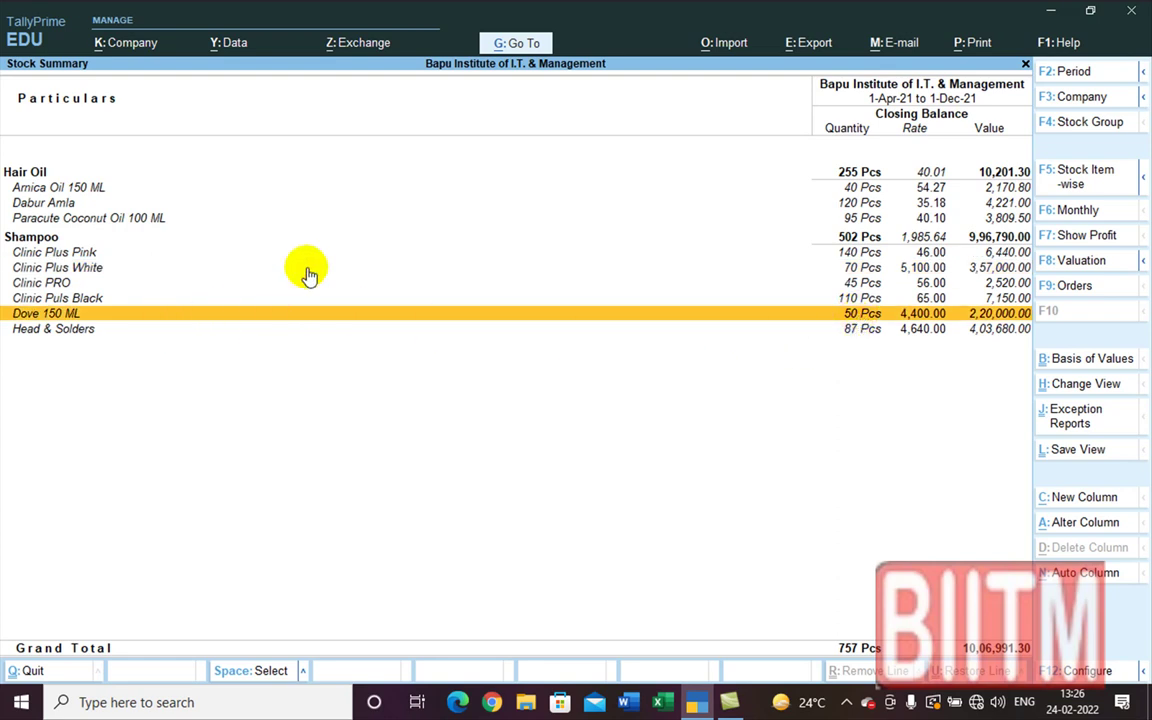
key("Escape")
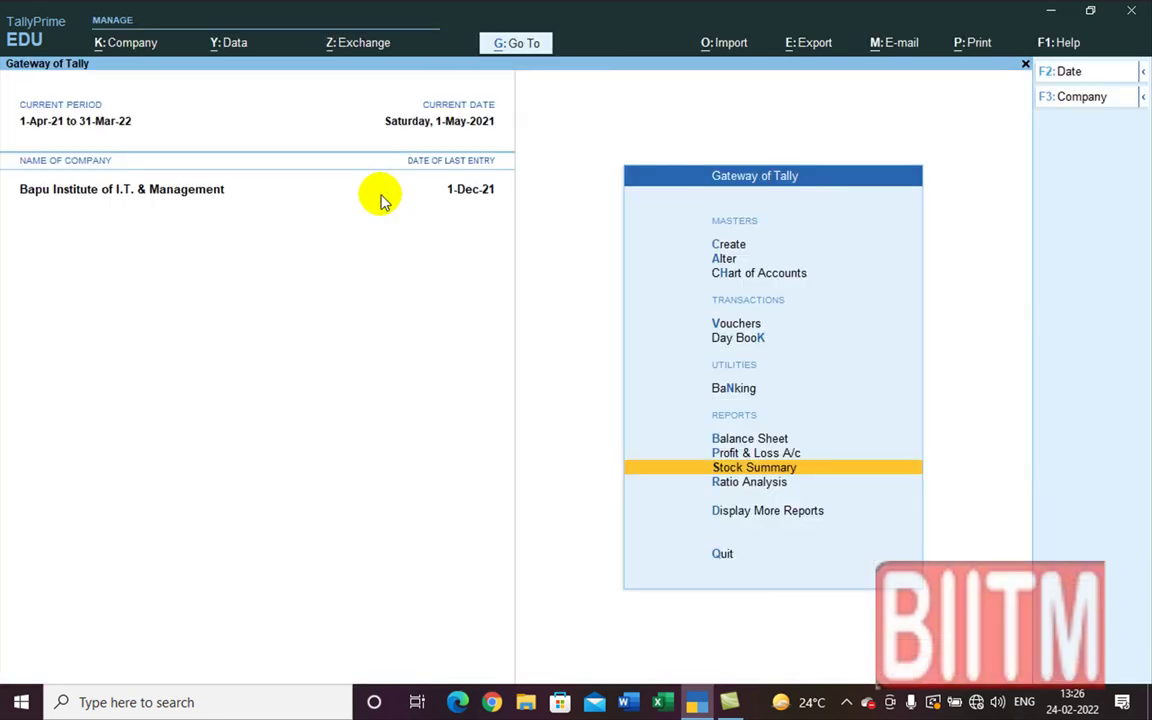
key("Escape")
key("n")
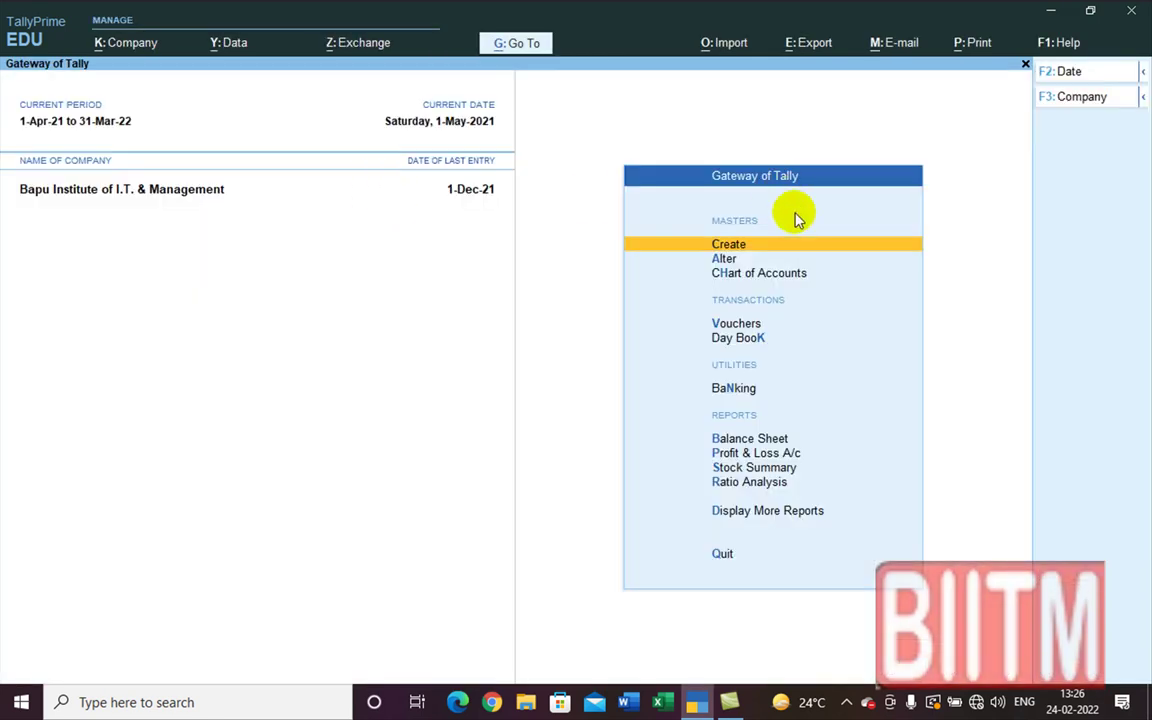
- Alter the stock item Clinic Plus White, setting its opening balance rate in the Talanagari allocation to 51, and save it
left_click(722, 258)
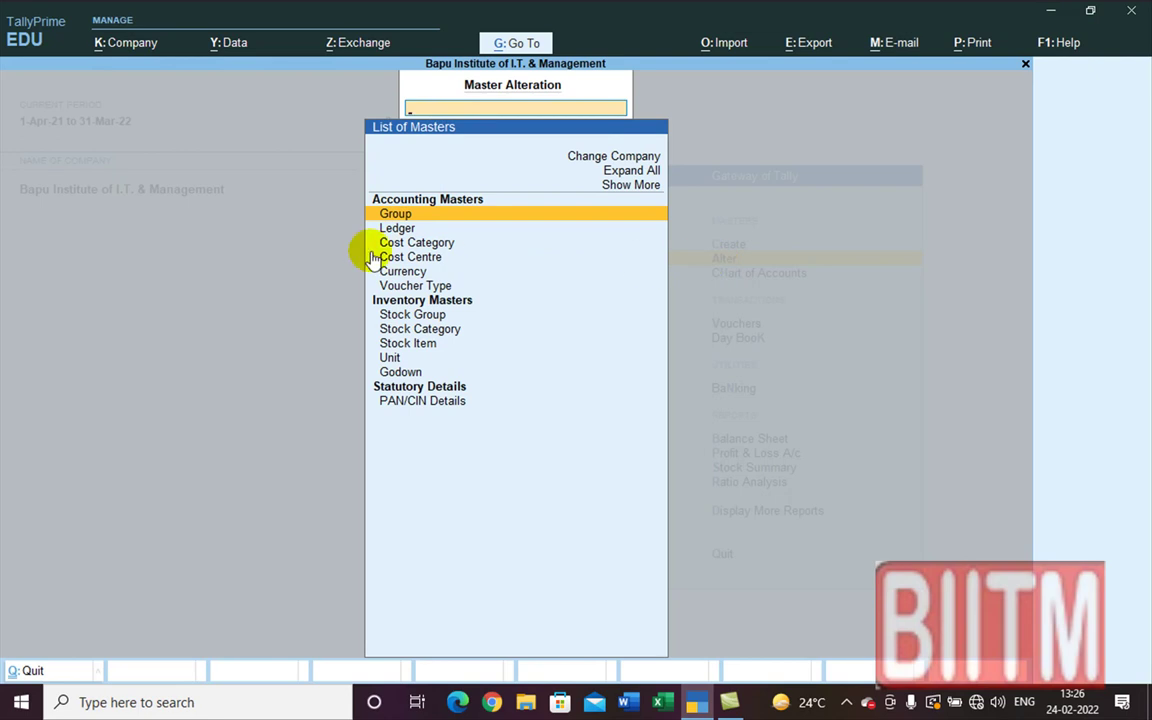
left_click(414, 344)
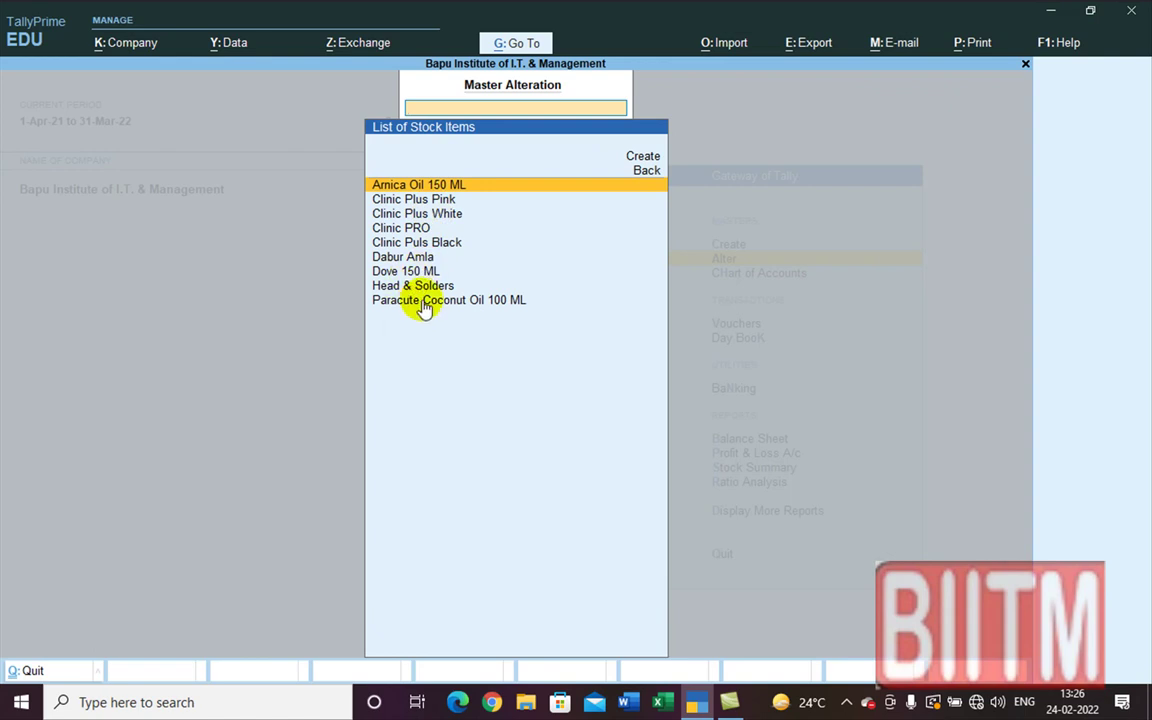
left_click(450, 222)
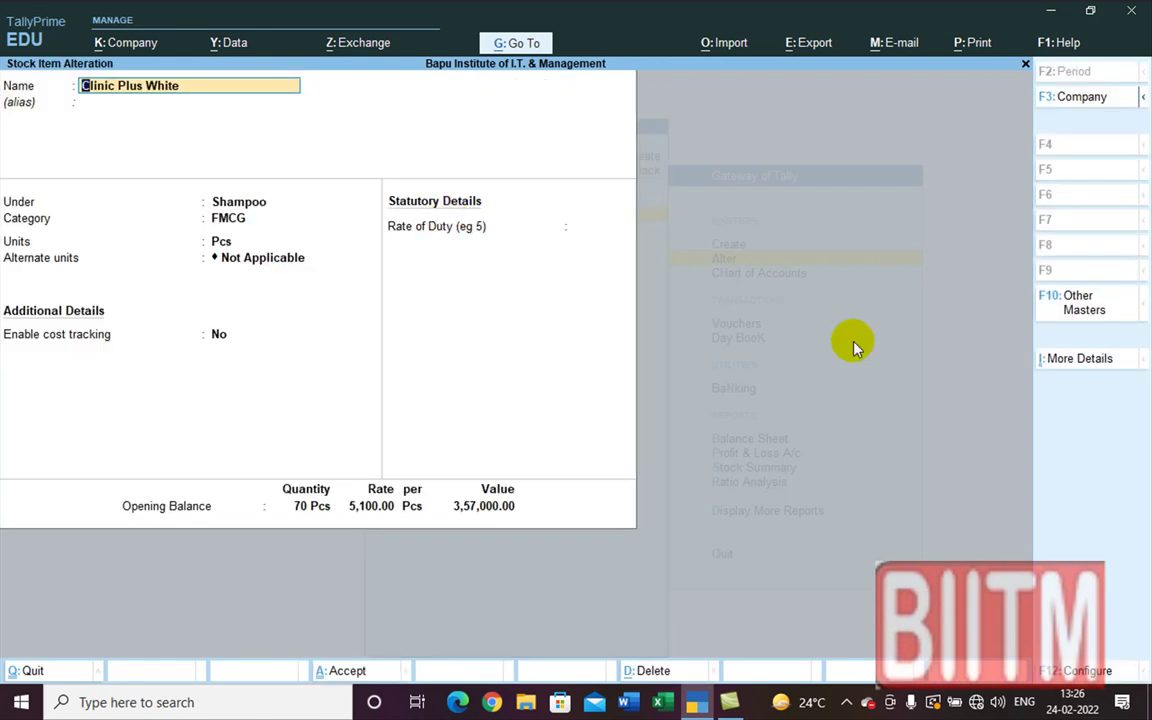
left_click(367, 507)
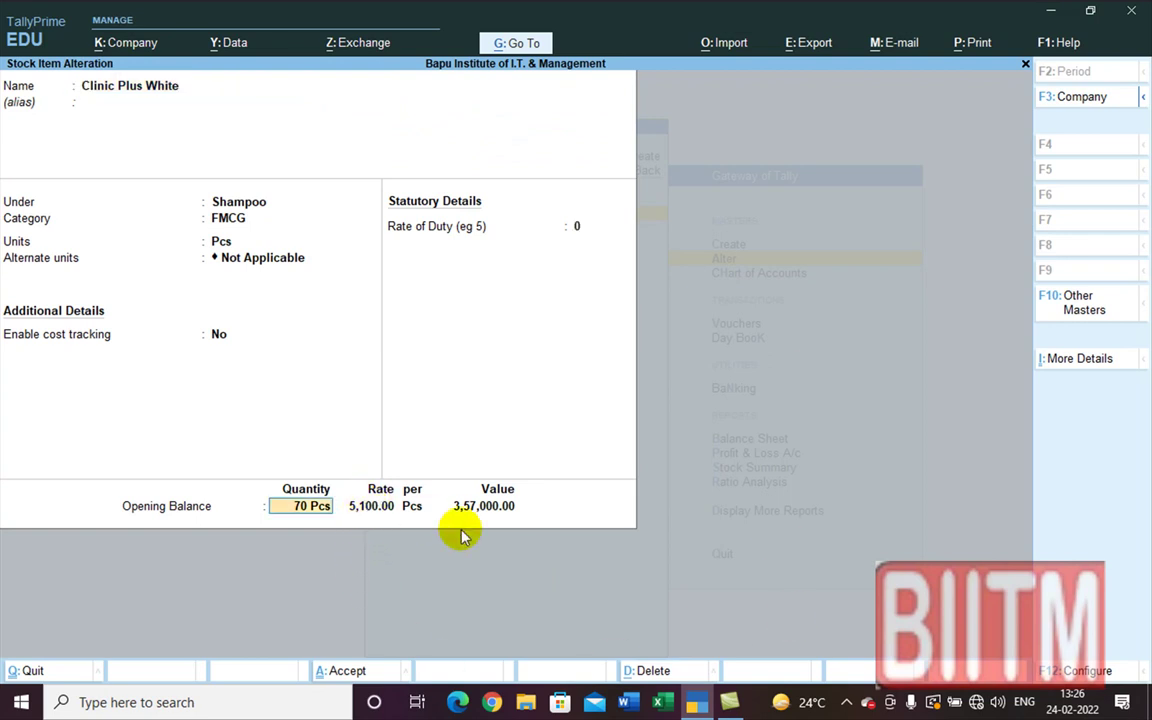
key("Return")
key("Return")
key("Return")
type("51")
key("Return")
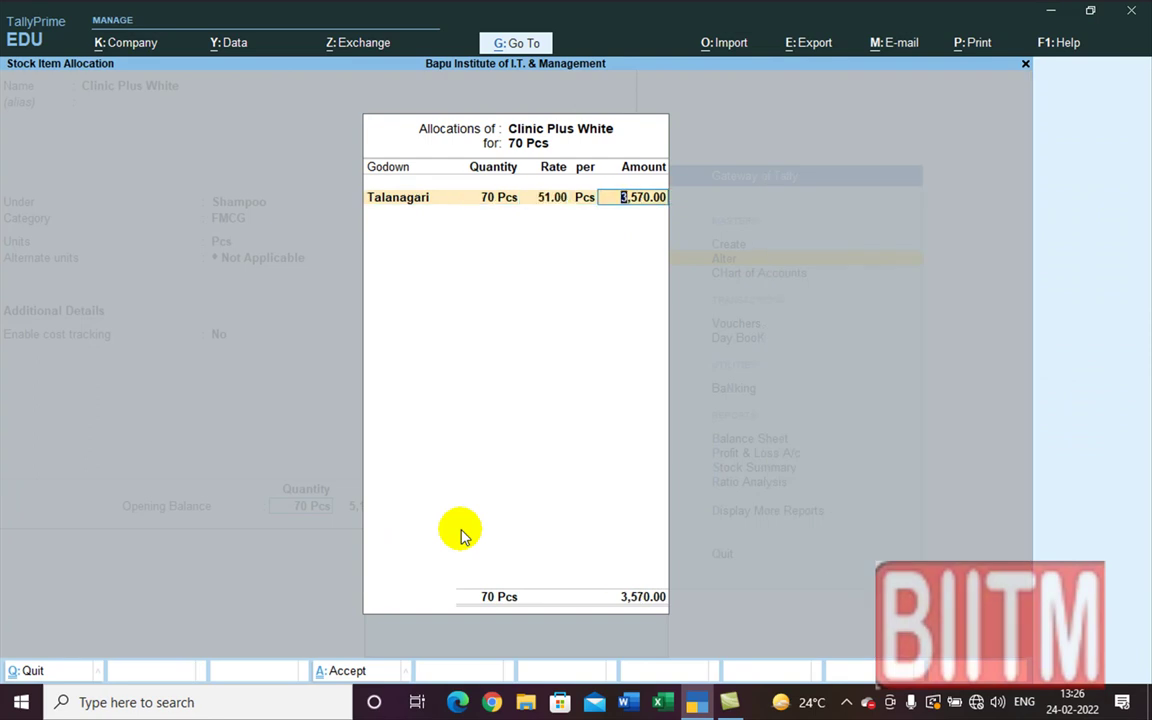
key("ctrl+a")
key("y")
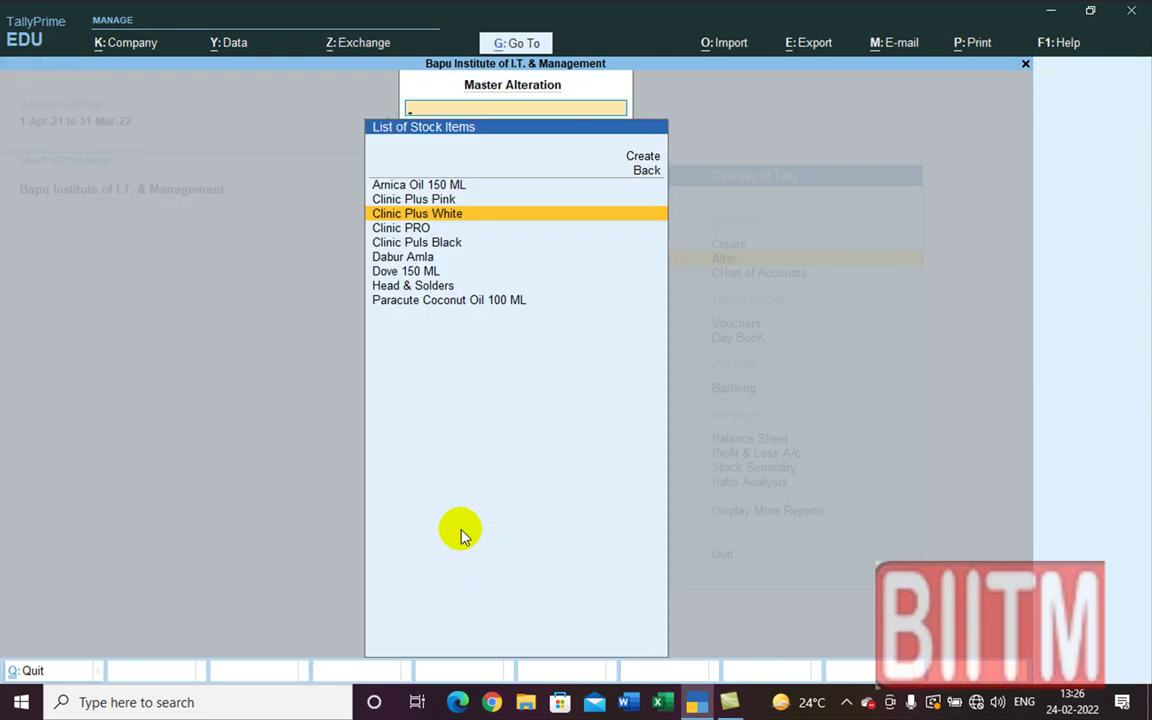
- Open the stock item Dove 150 ML for alteration
key("Down")
key("Down")
key("Down")
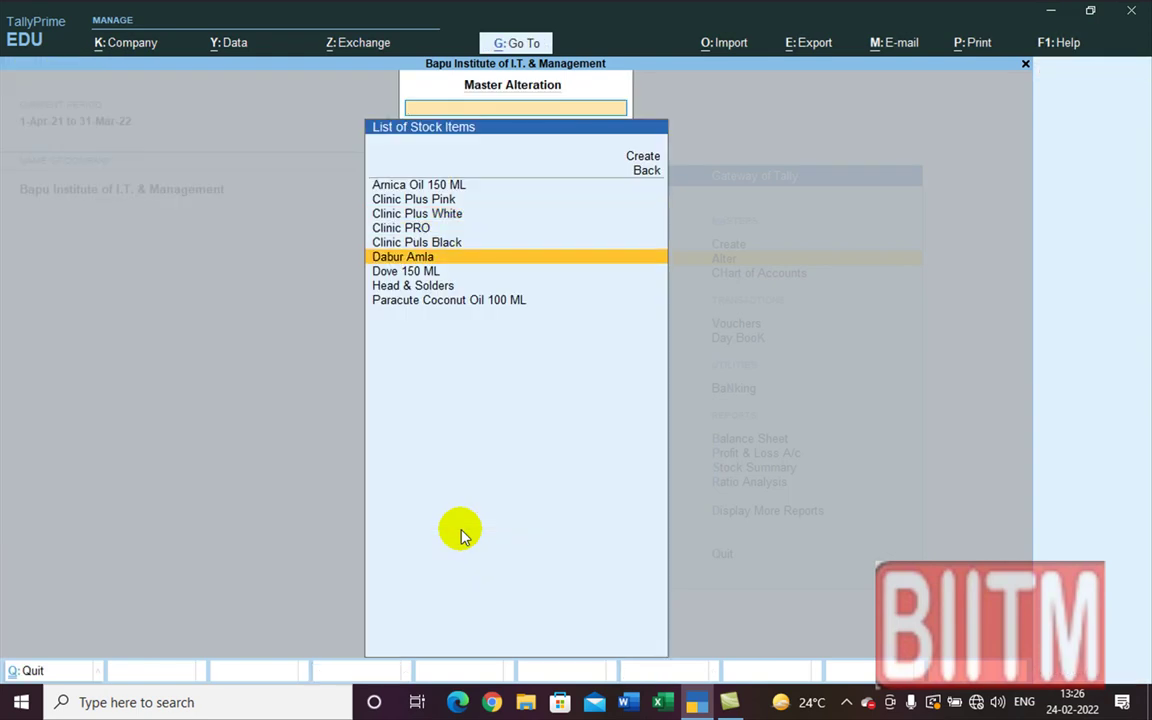
key("Up")
key("Up")
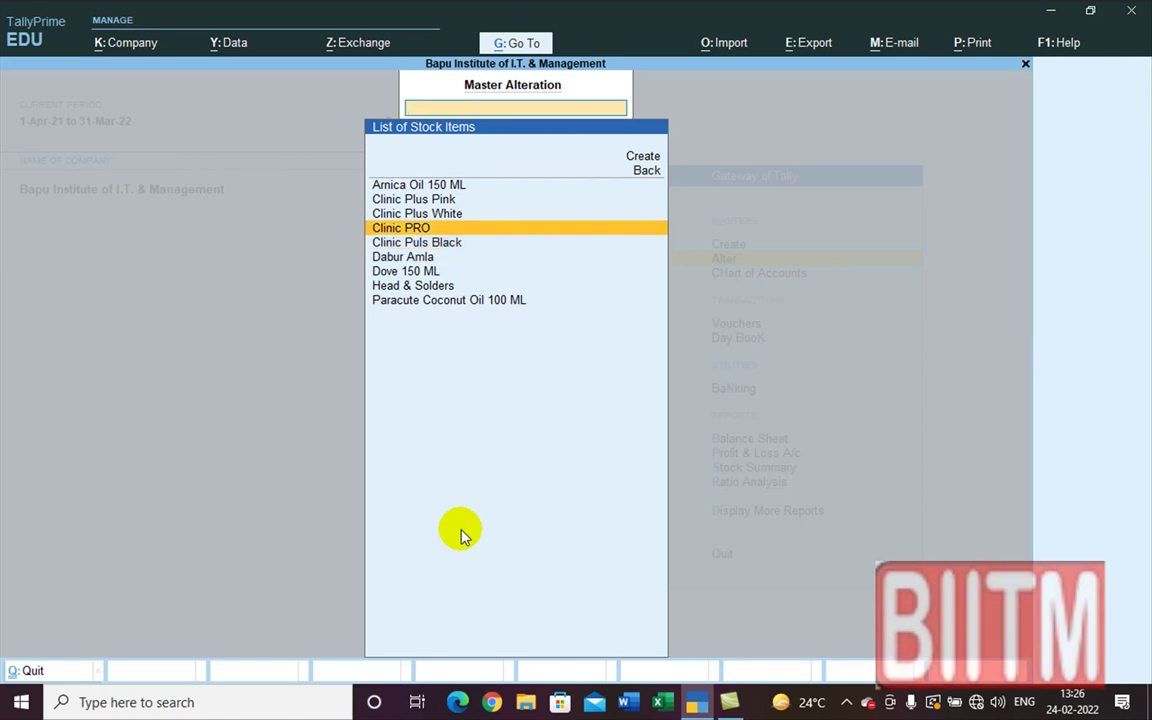
key("Down")
key("Down")
key("Down")
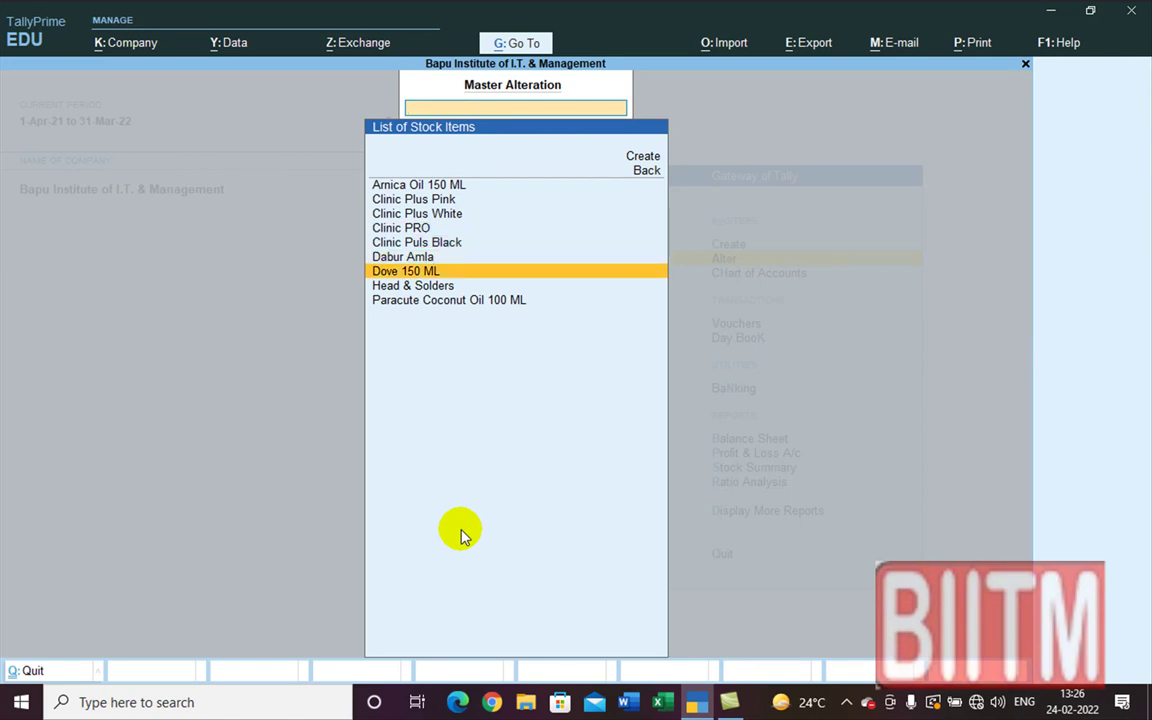
key("Return")
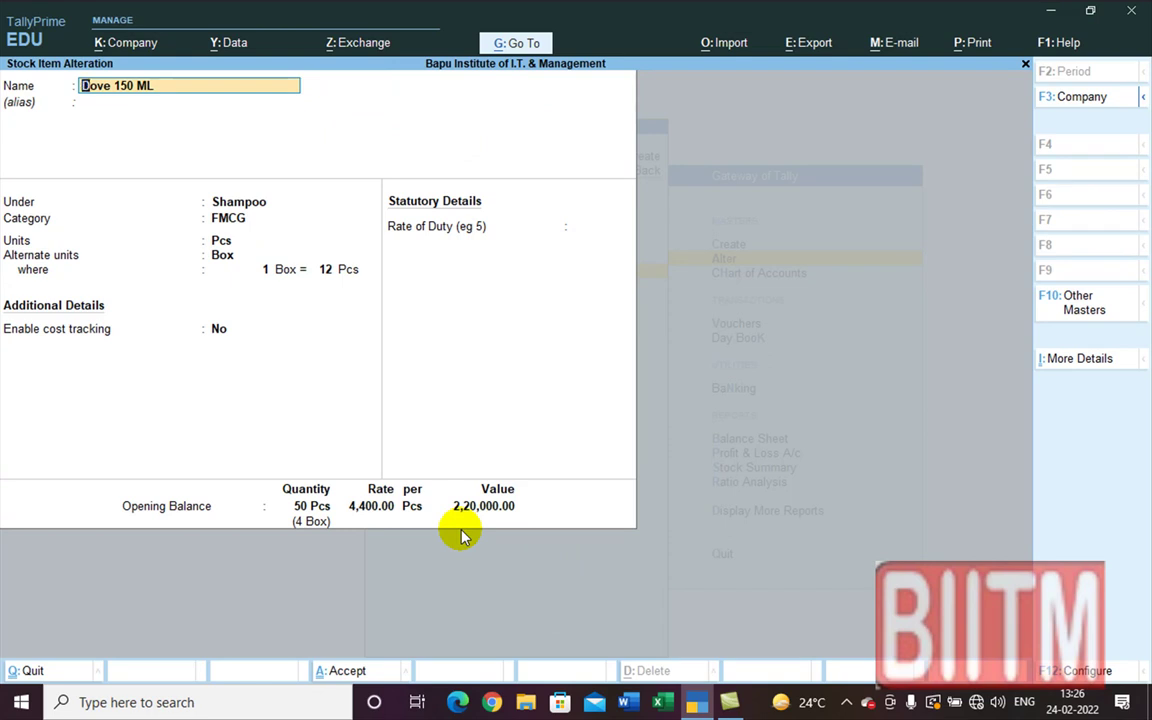
- Set the rate in Dove 150 ML's opening balance allocation to 44 and save the stock item
key("Return")
key("Return")
key("Return")
key("Return")
key("Return")
key("Return")
key("Return")
key("Return")
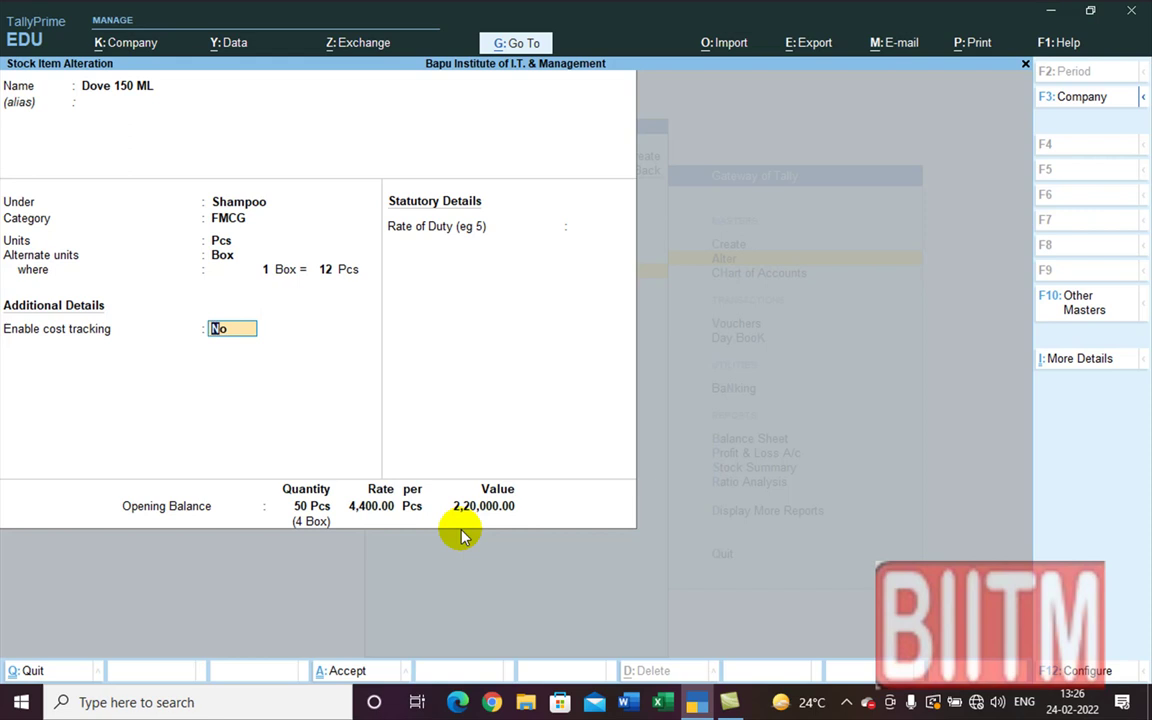
key("Return")
key("Return")
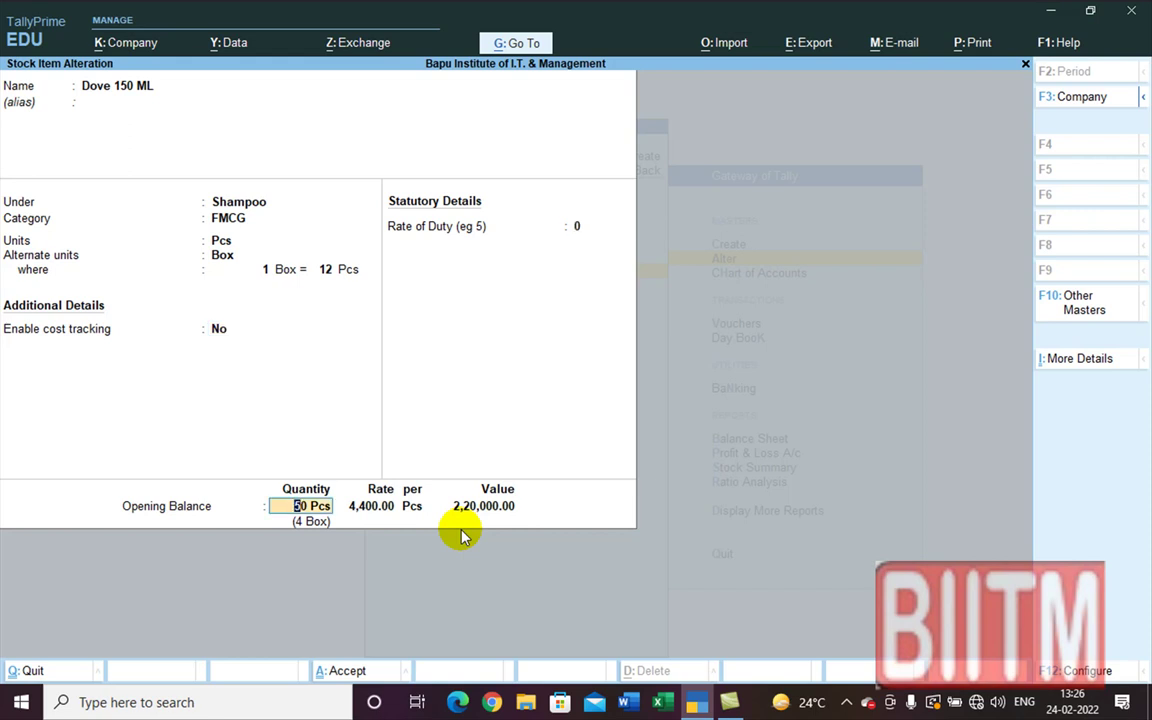
key("Return")
key("Return")
key("Return")
type("44")
key("Return")
key("Return")
key("Return")
key("Return")
key("Return")
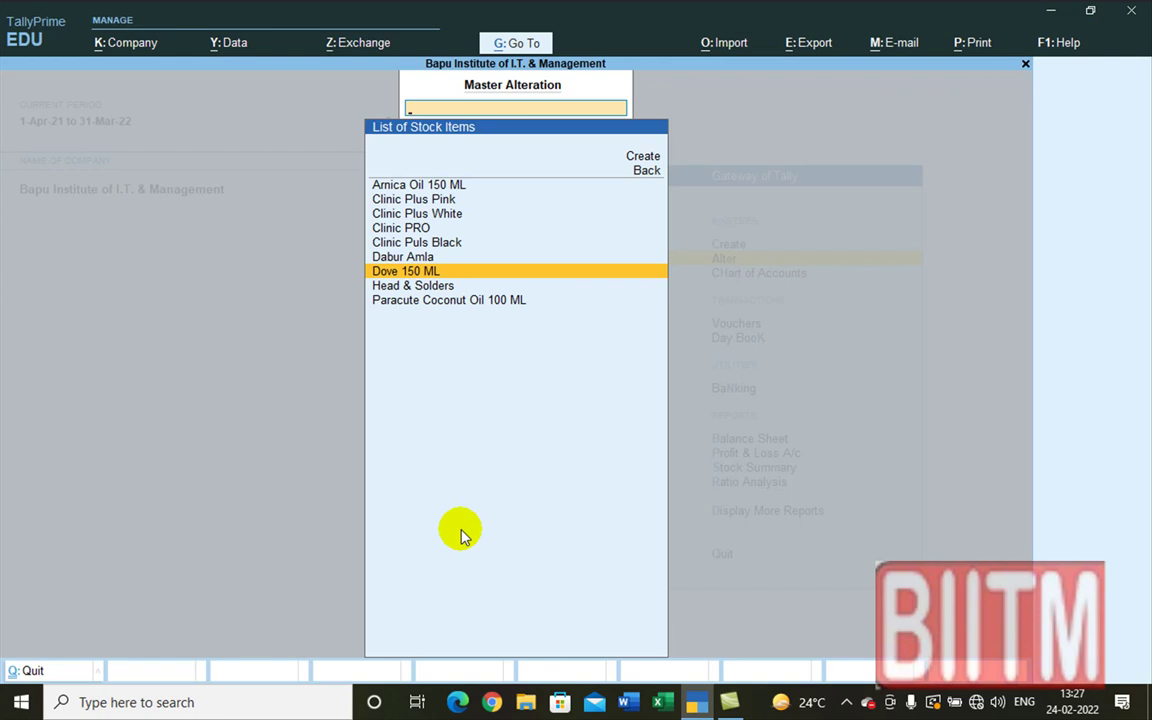
- Check the opening balance rate of the stock item Paracute Coconut Oil 100 ML and close it without changes
key("Up")
key("Up")
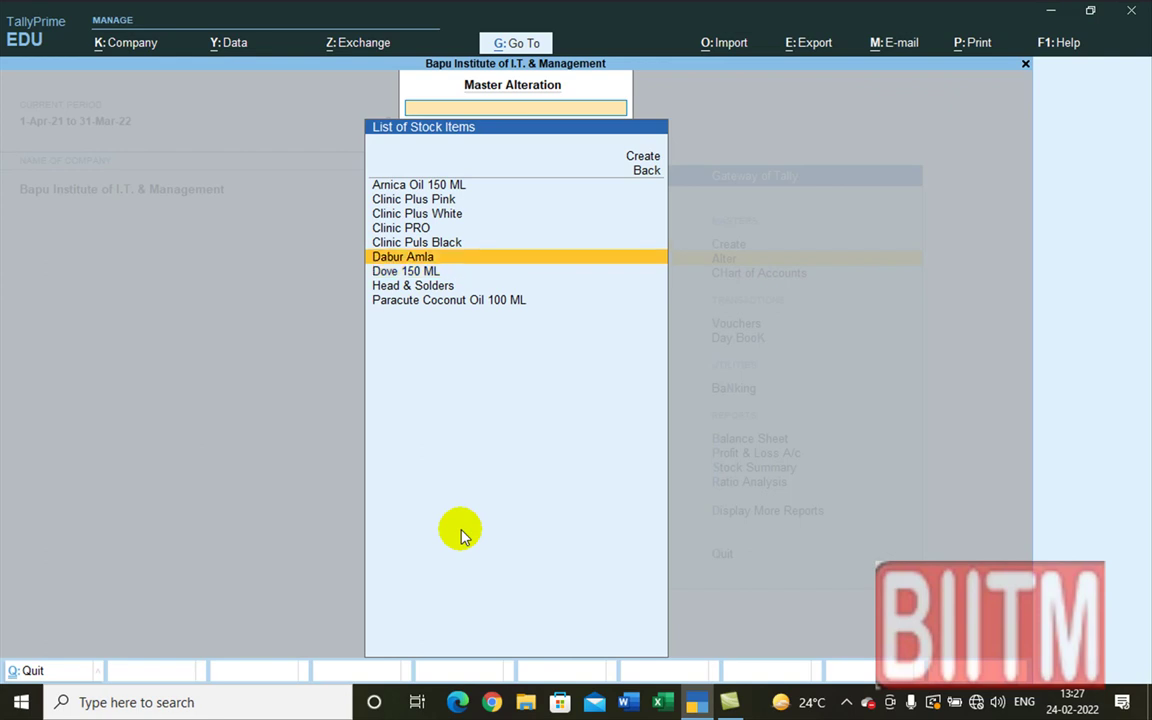
key("Down")
key("Down")
key("Down")
key("Down")
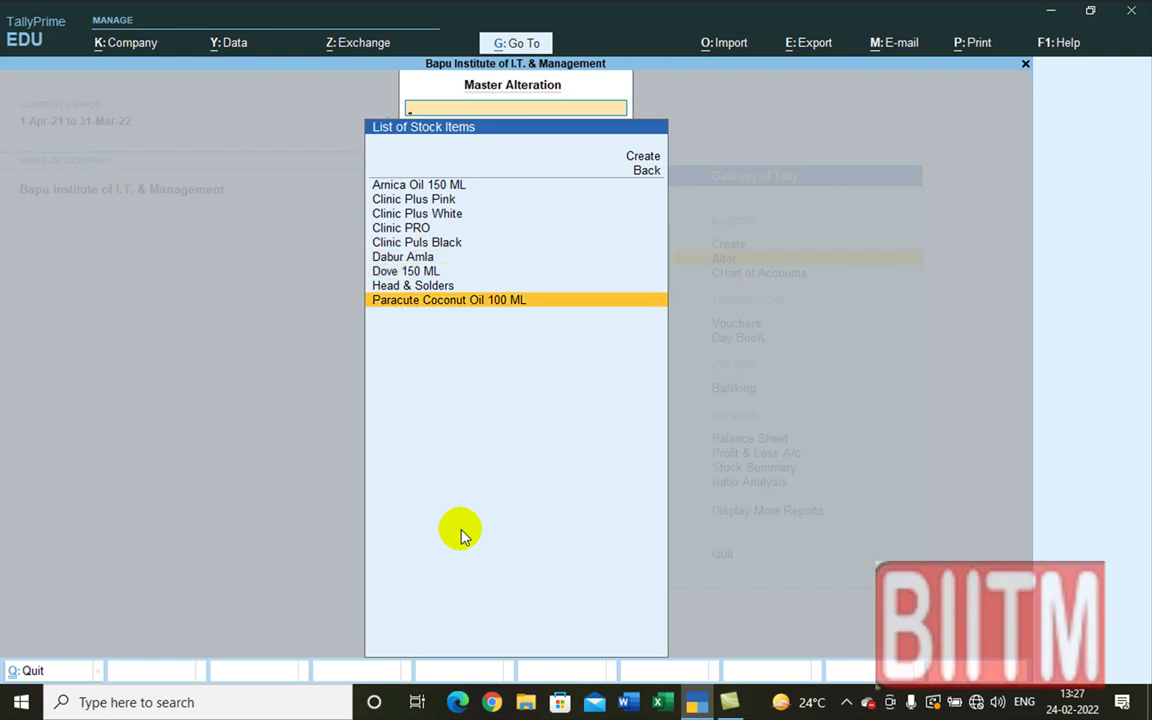
key("Return")
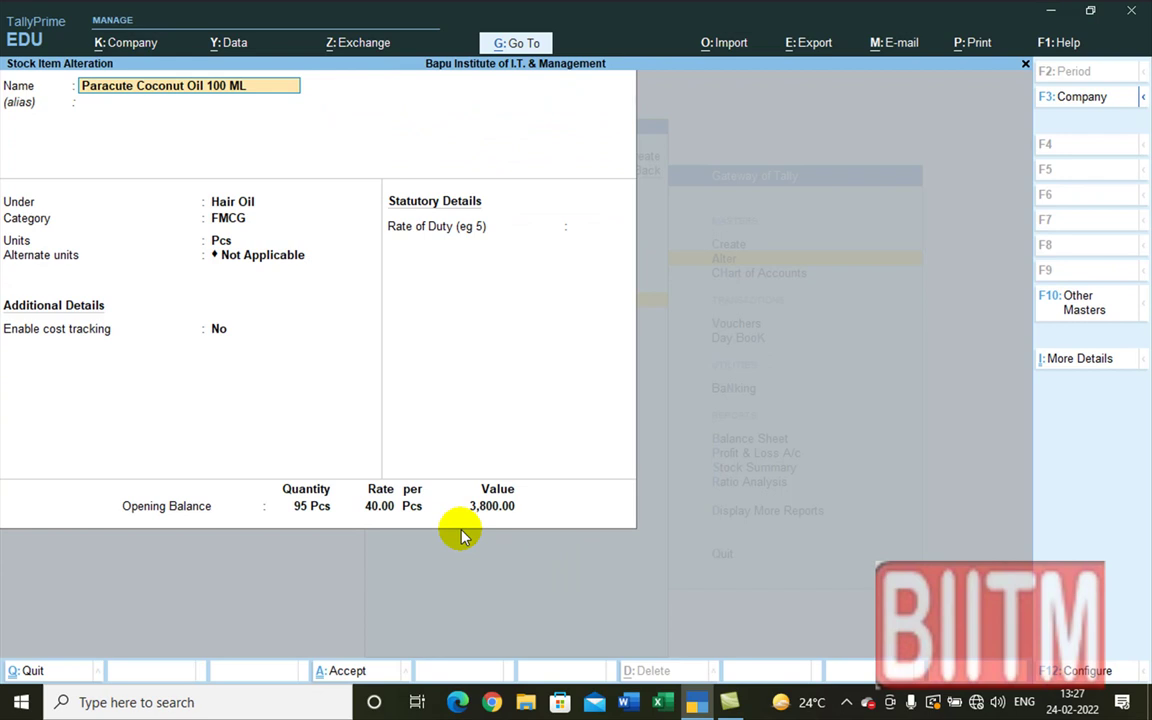
key("BackSpace")
key("Escape")
key("y")
- Check the opening balance of the stock item Dove 150 ML and close it without changes
key("Up")
key("Up")
key("Up")
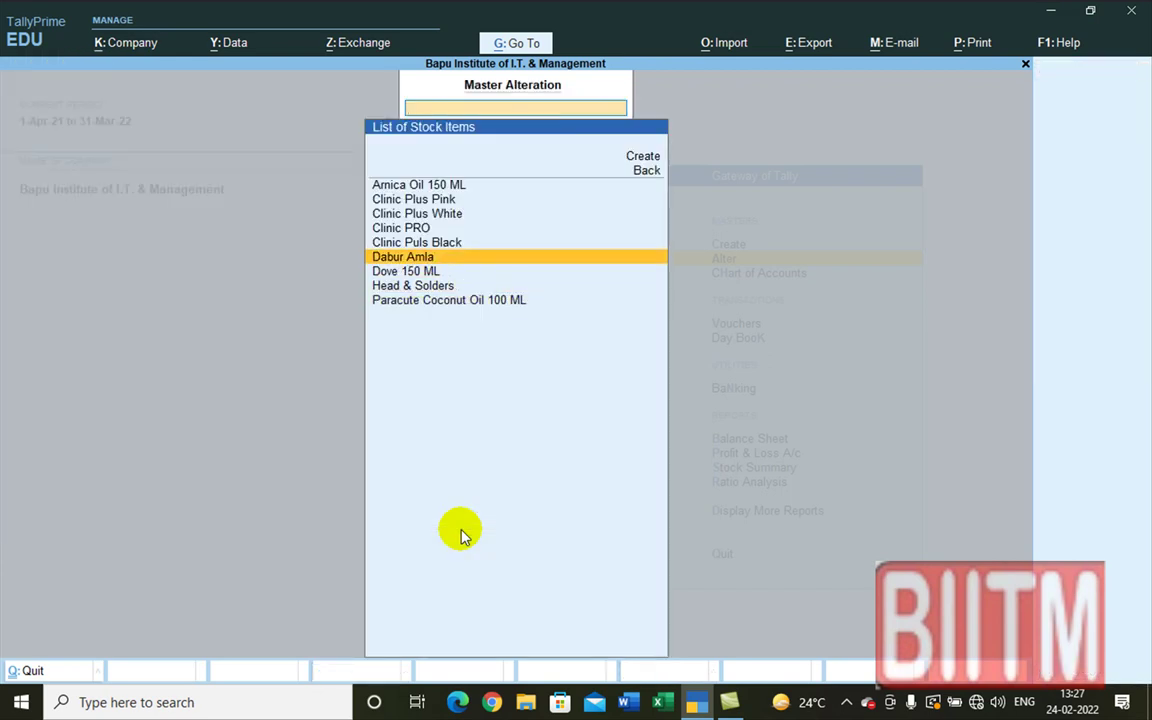
key("Up")
key("Down")
key("Down")
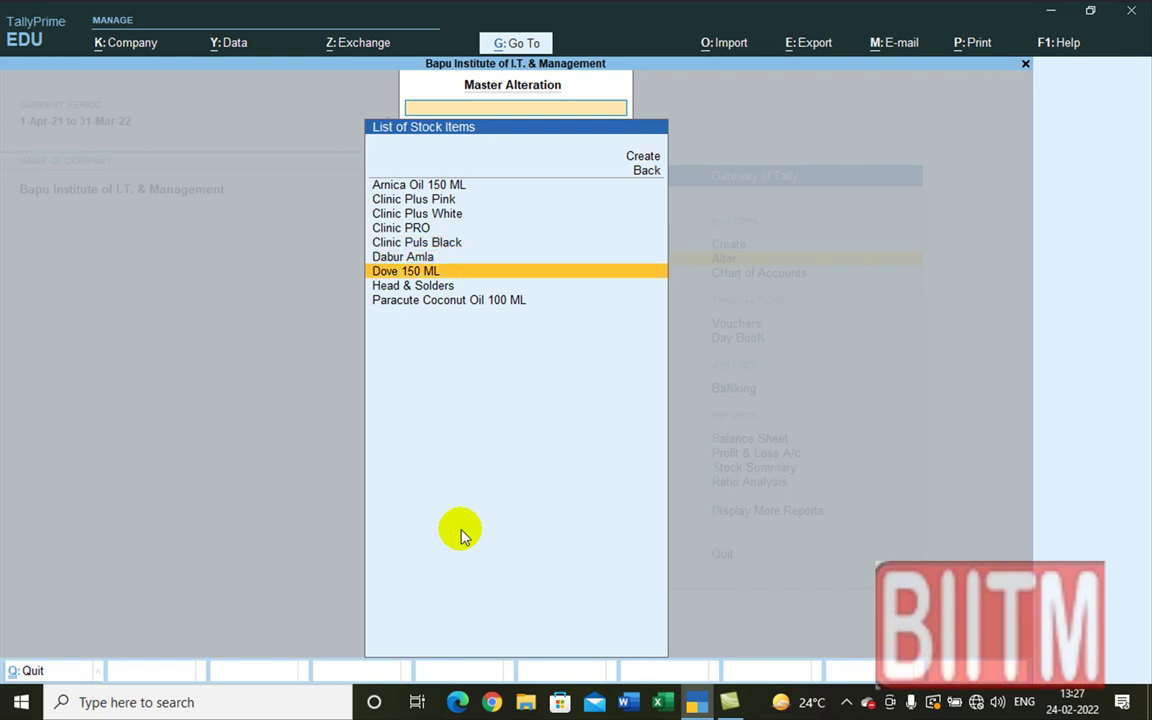
key("Return")
key("BackSpace")
key("Escape")
- Check the opening balance rate of Clinic Plus White, close it without changes and return to the Gateway of Tally
key("Up")
key("Up")
key("Up")
key("Up")
key("Up")
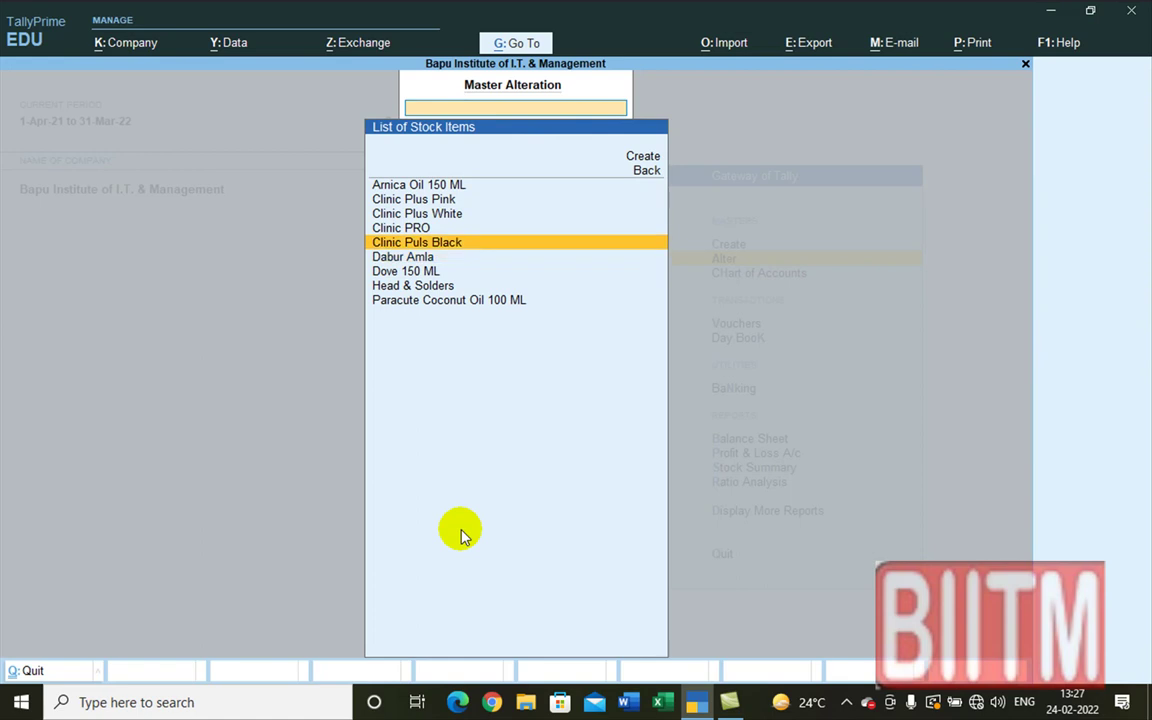
key("Down")
key("Return")
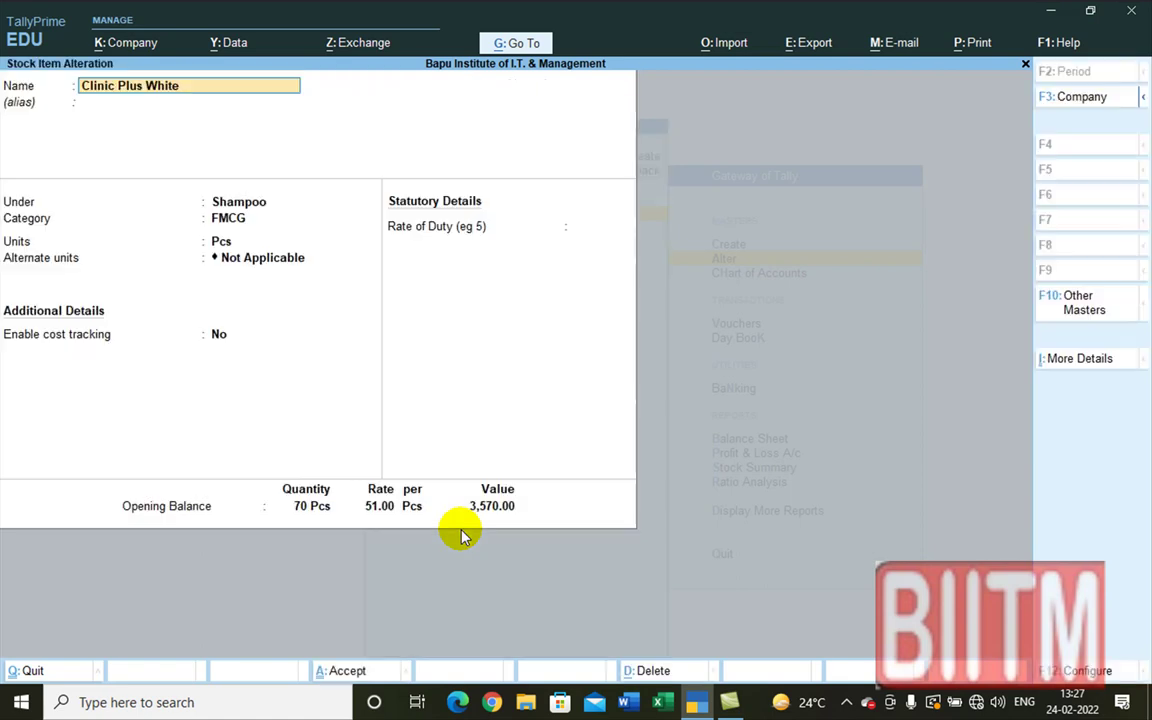
key("BackSpace")
key("Escape")
key("Escape")
key("Escape")
key("Escape")
key("n")
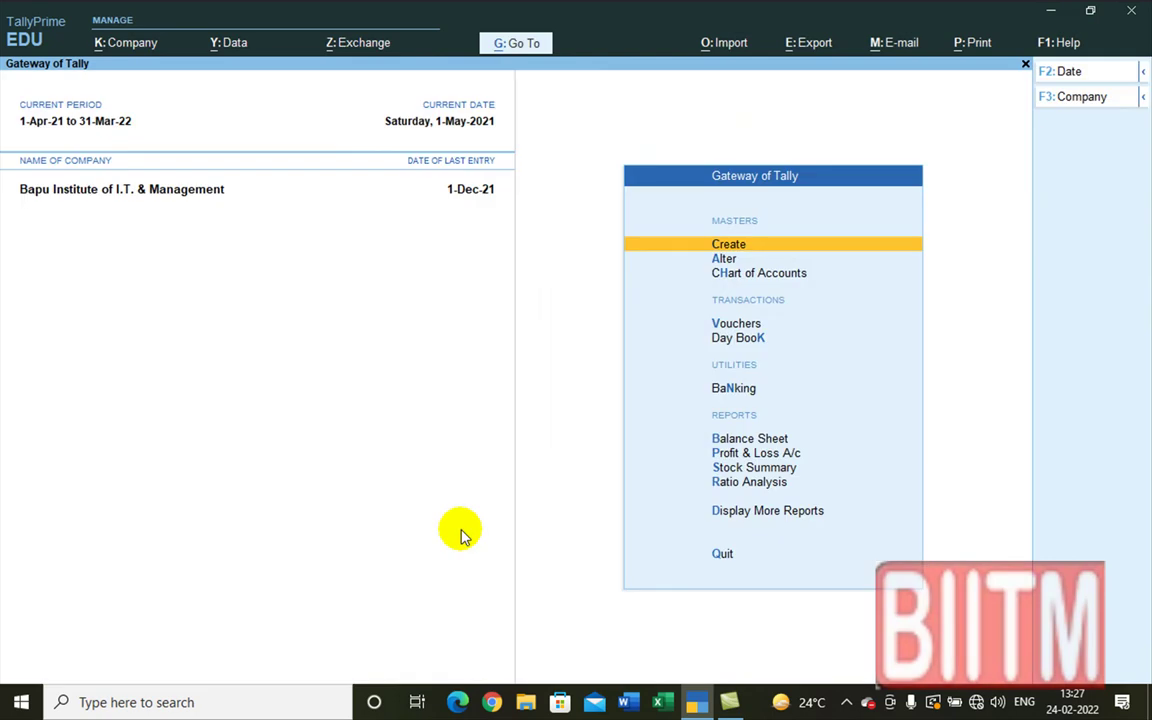
- Open the Stock Summary report and expand it to show the individual items of each stock group
key("Down")
key("Down")
key("Down")
key("Down")
key("Down")
key("Down")
key("Down")
key("Down")
key("Down")
key("Down")
key("Down")
key("Up")
key("Up")
key("Up")
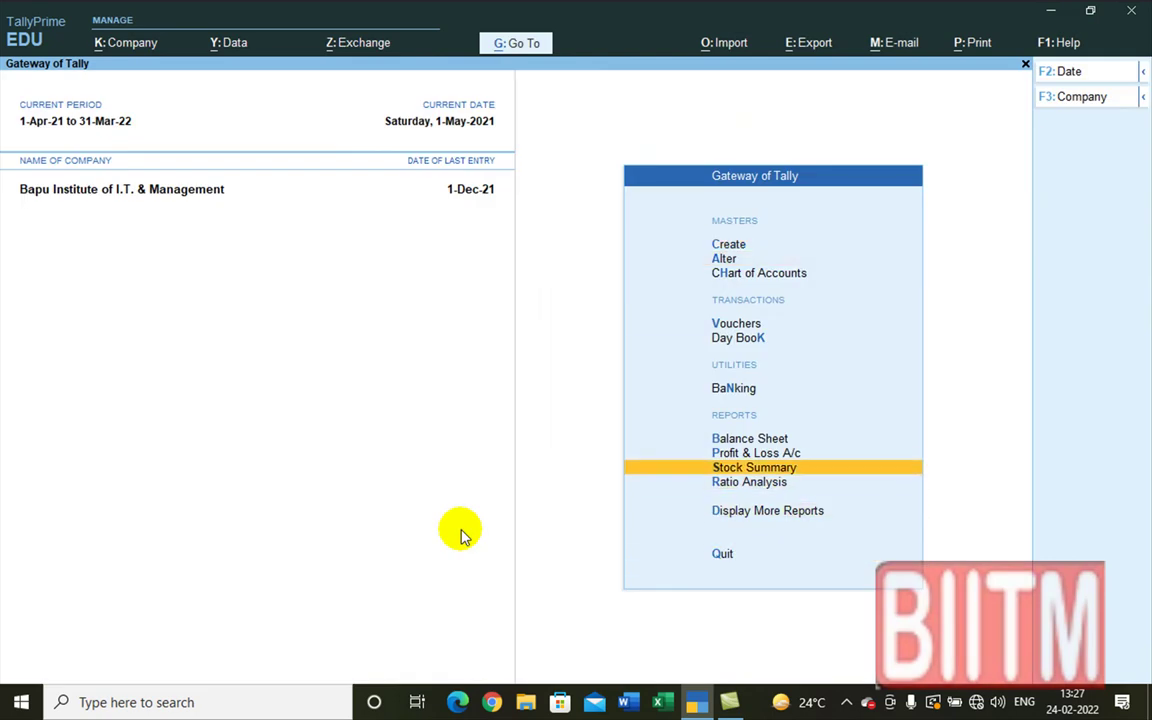
key("Return")
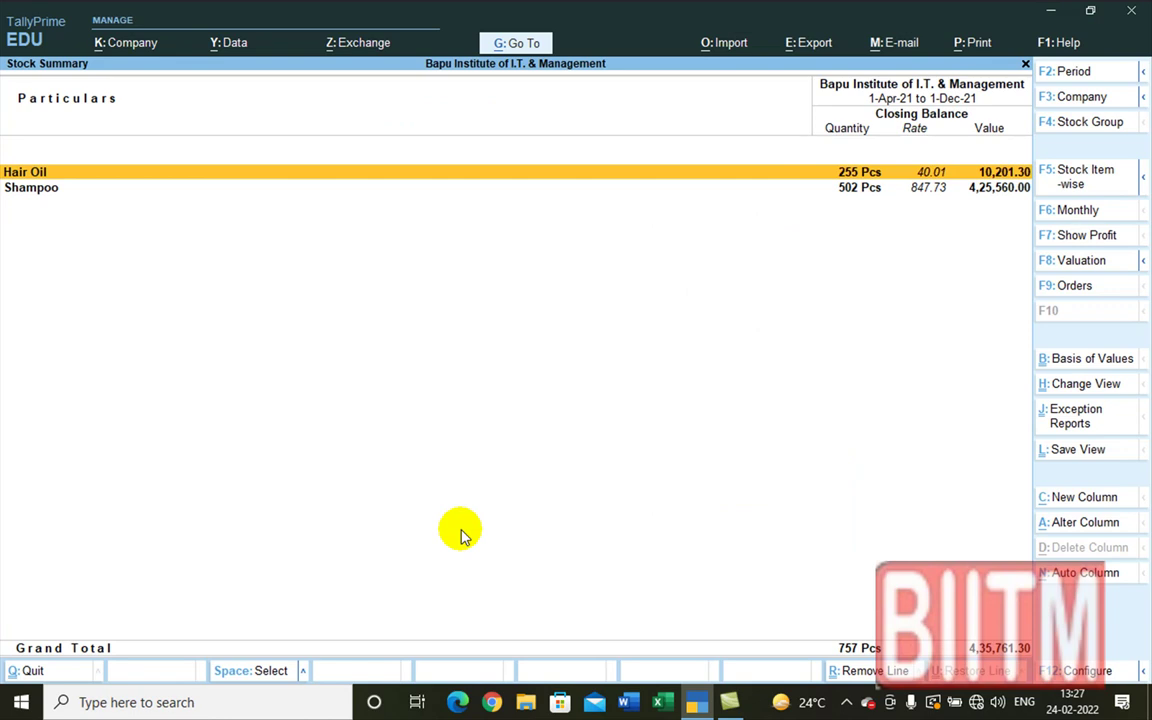
key("alt+F5")
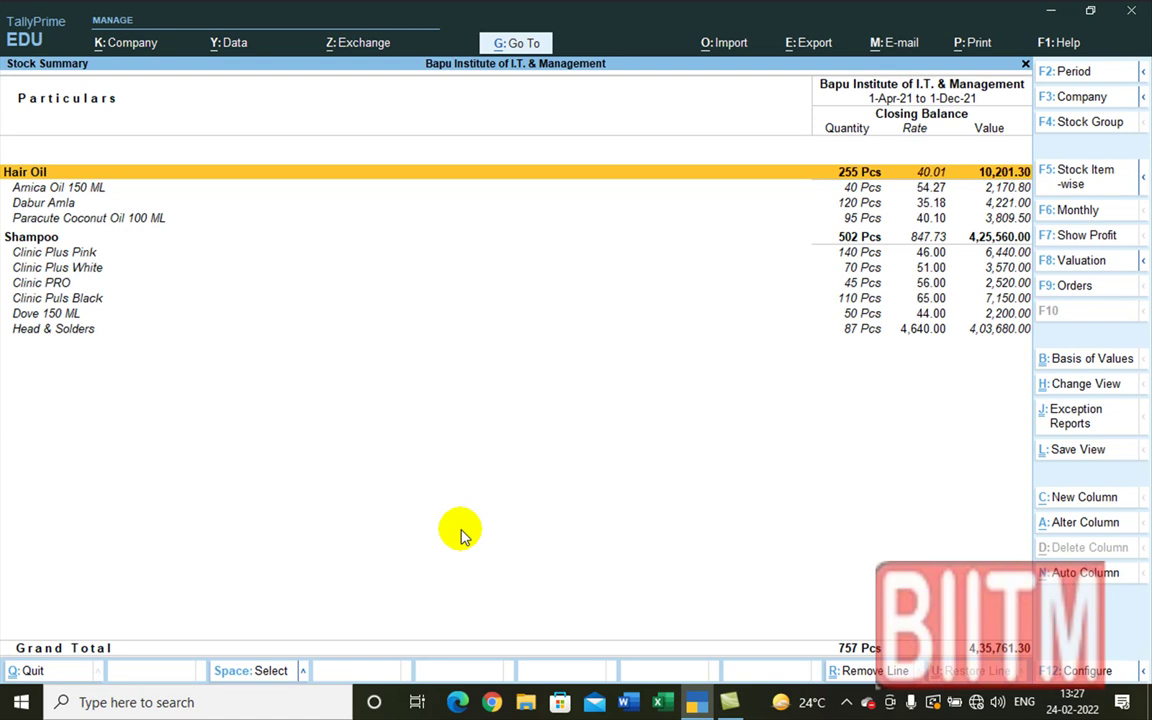
- Examine the rates and values of the stock items down to Head & Solders in the Stock Summary
key("Down")
key("Down")
key("Down")
key("Down")
key("Down")
key("Down")
key("Down")
key("Down")
key("Down")
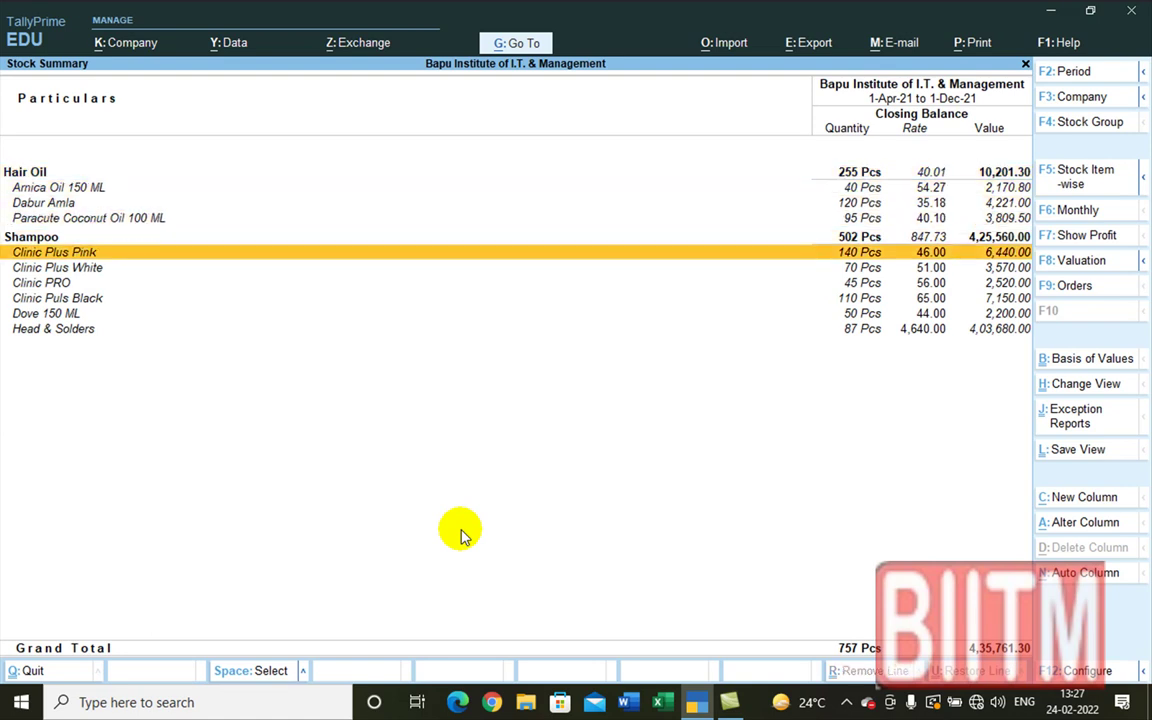
key("Down")
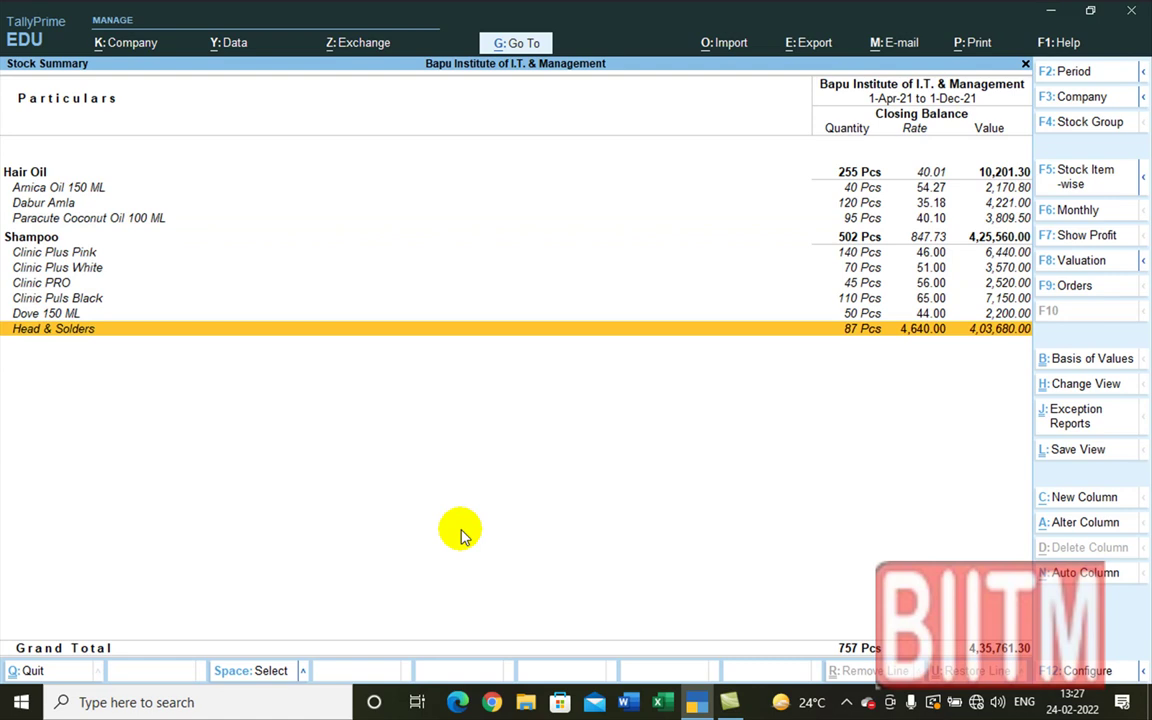
key("Escape")
key("Escape")
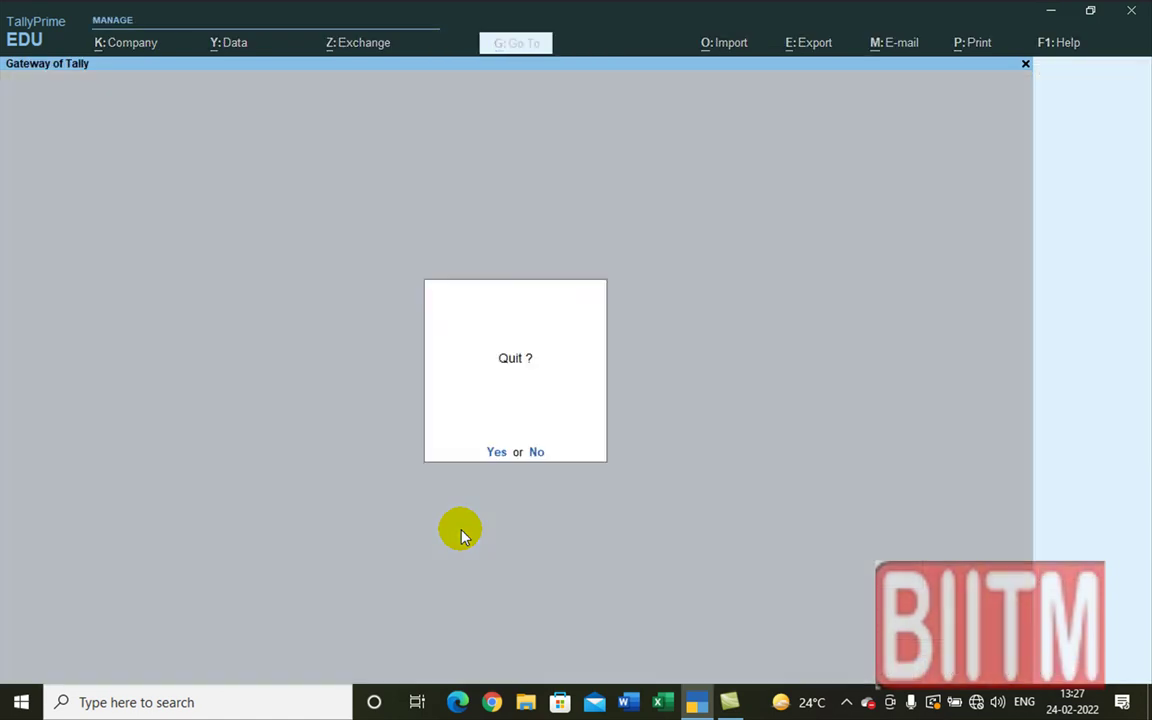
key("Escape")
key("Down")
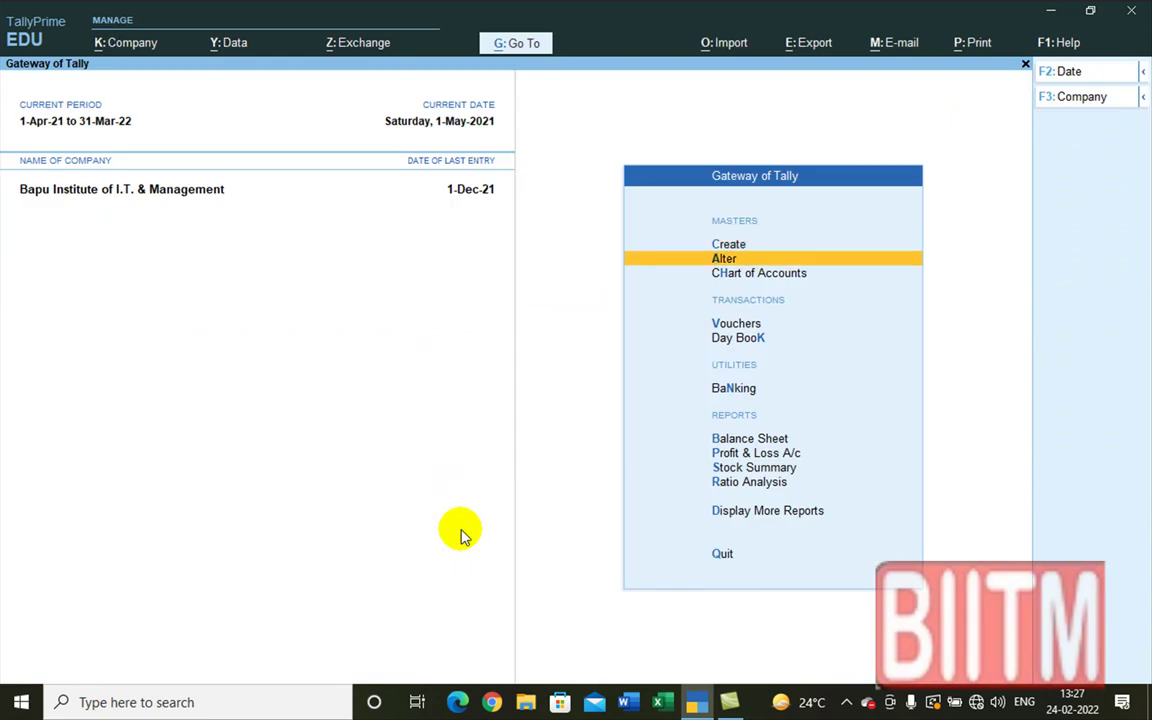
key("Return")
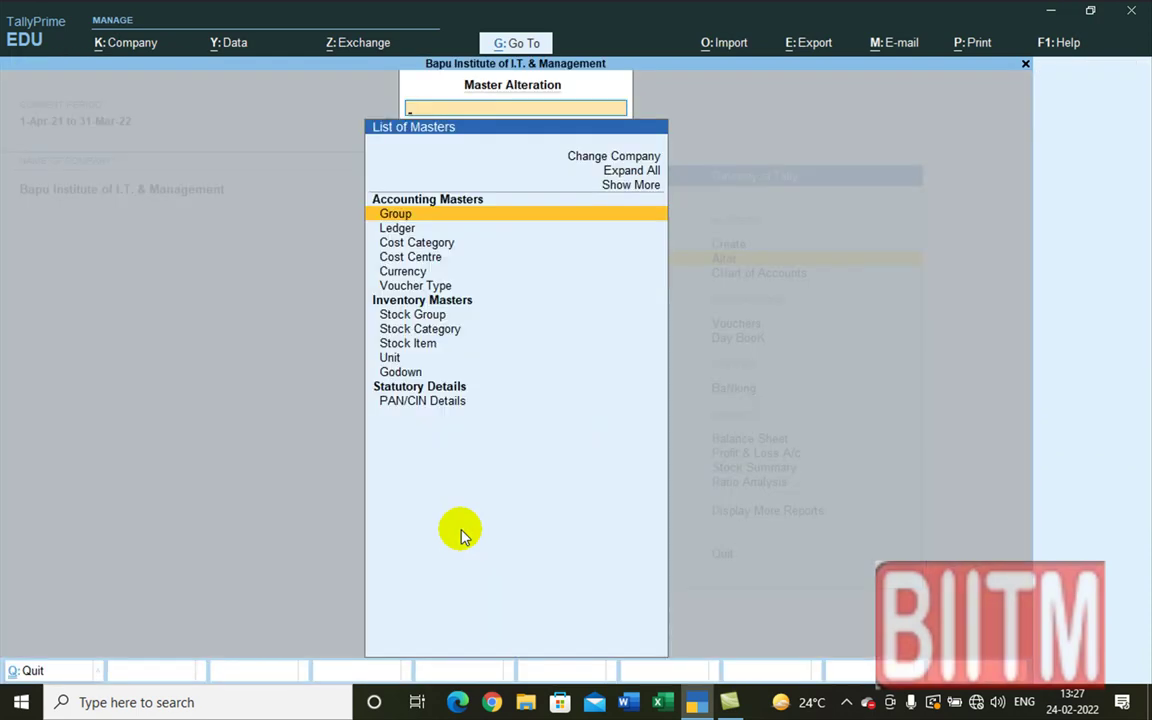
key("Down")
key("Down")
key("Down")
key("Down")
key("Down")
key("Down")
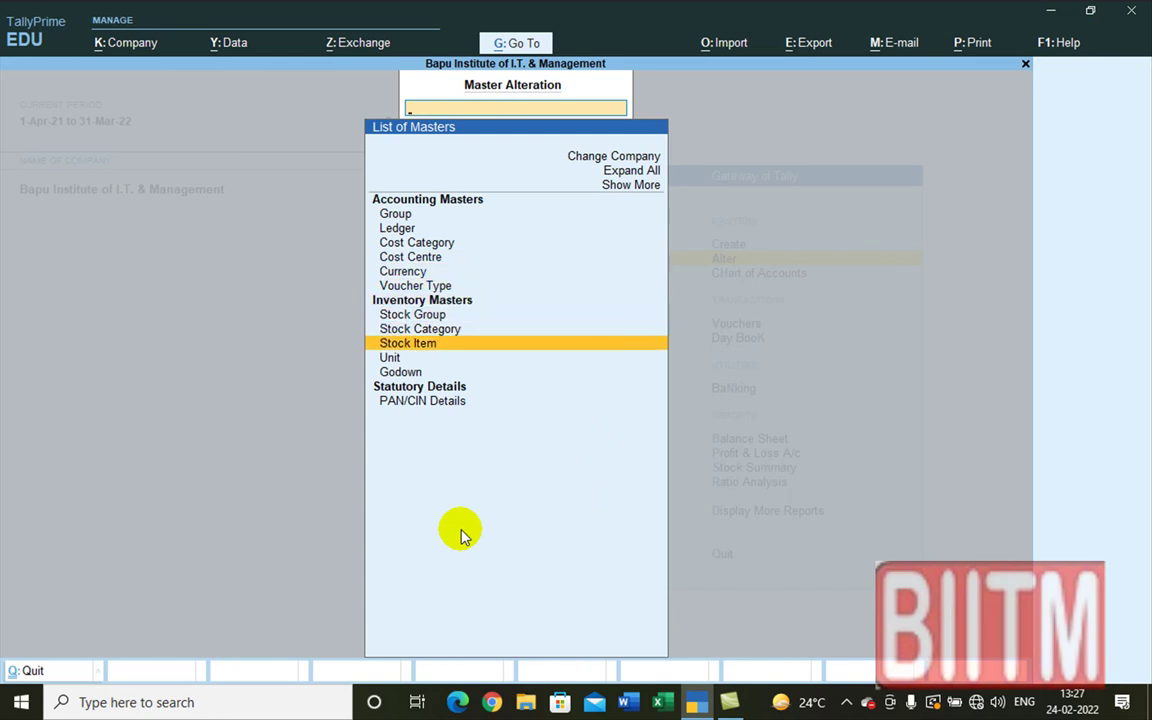
key("Return")
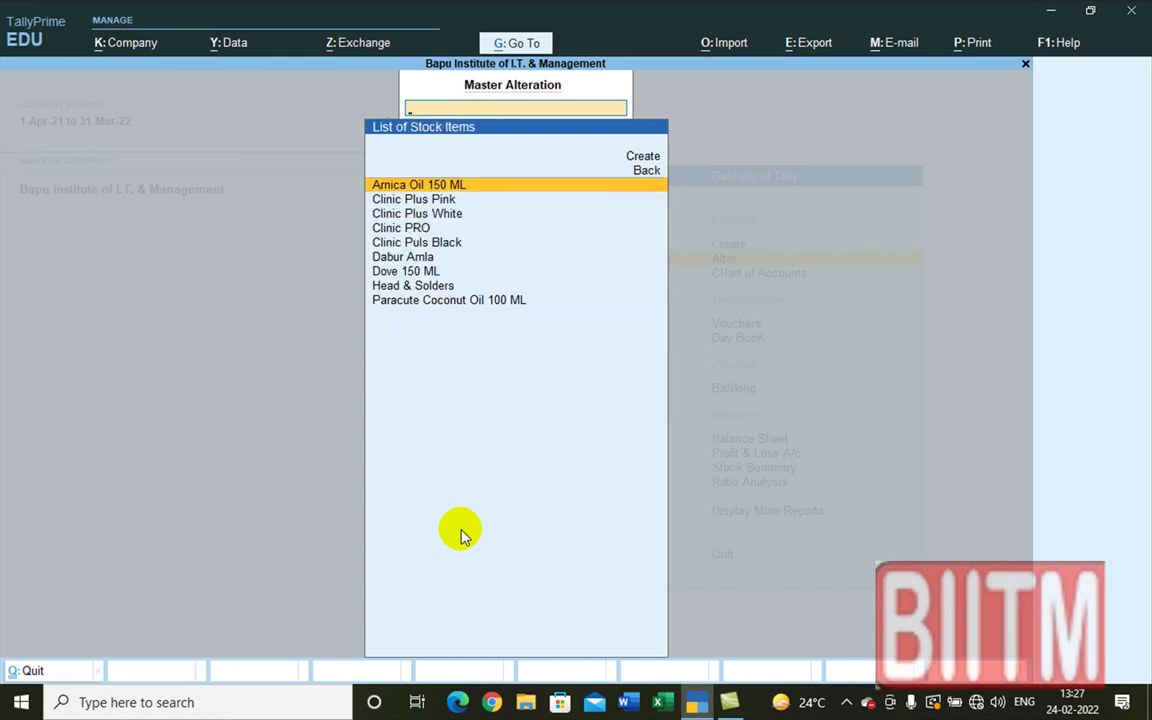
key("Down")
key("Down")
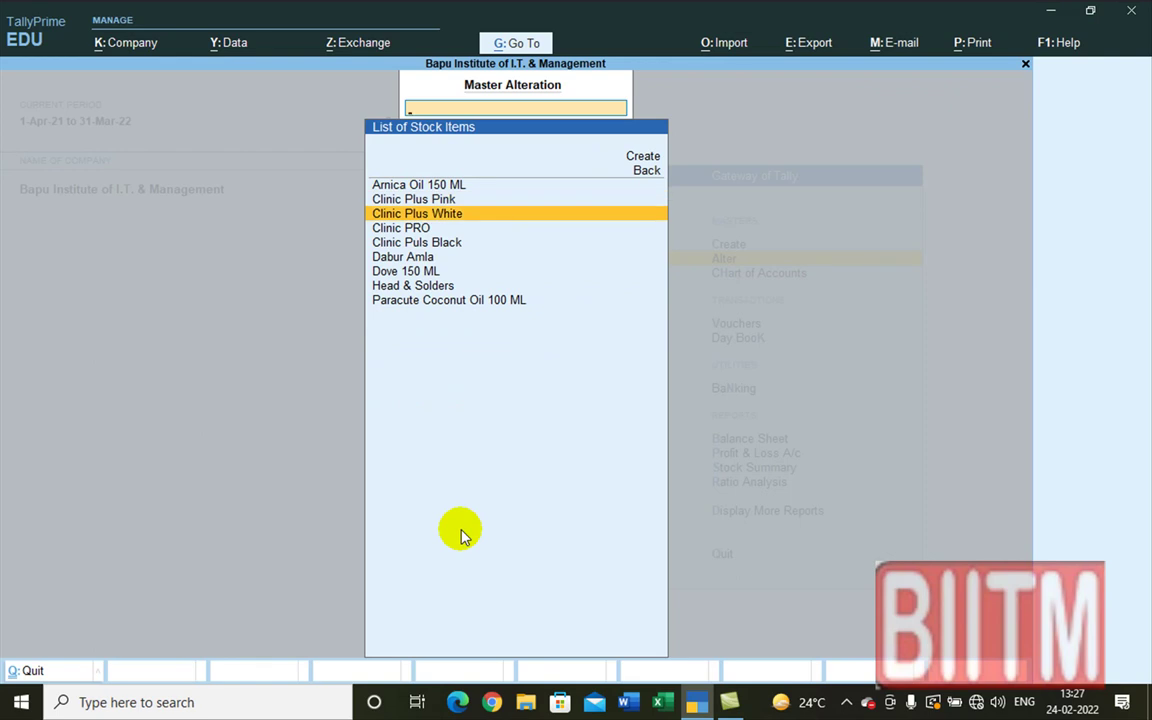
key("Down")
key("Down")
key("Down")
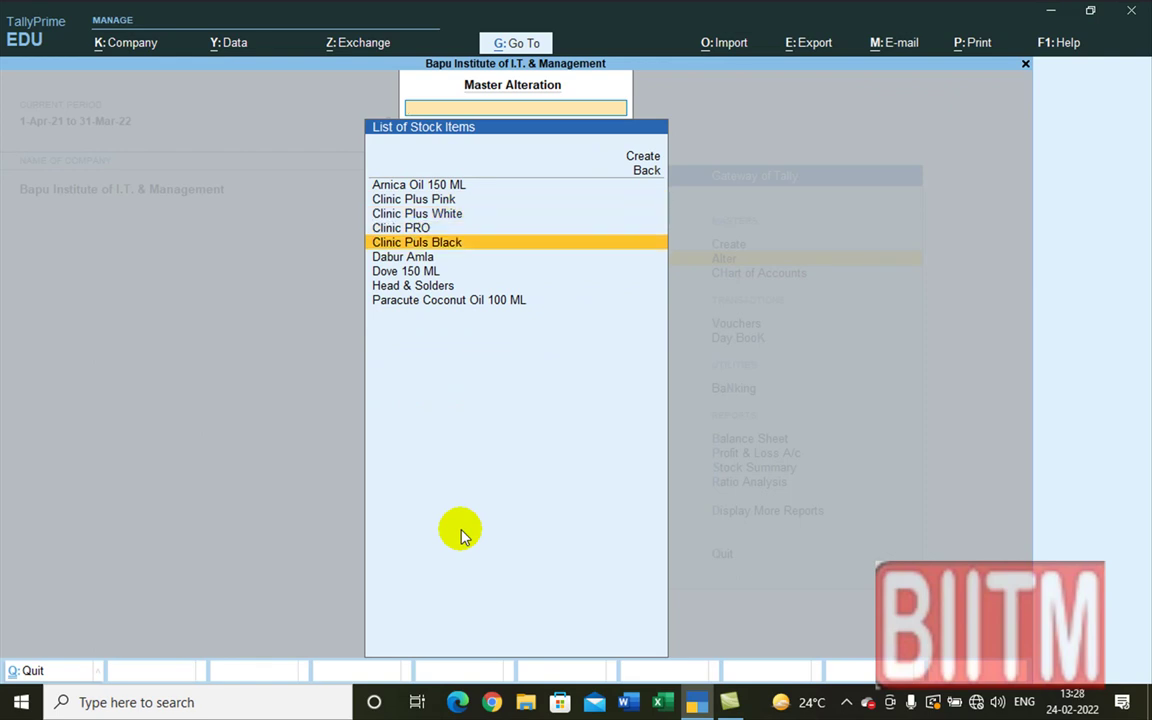
key("Down")
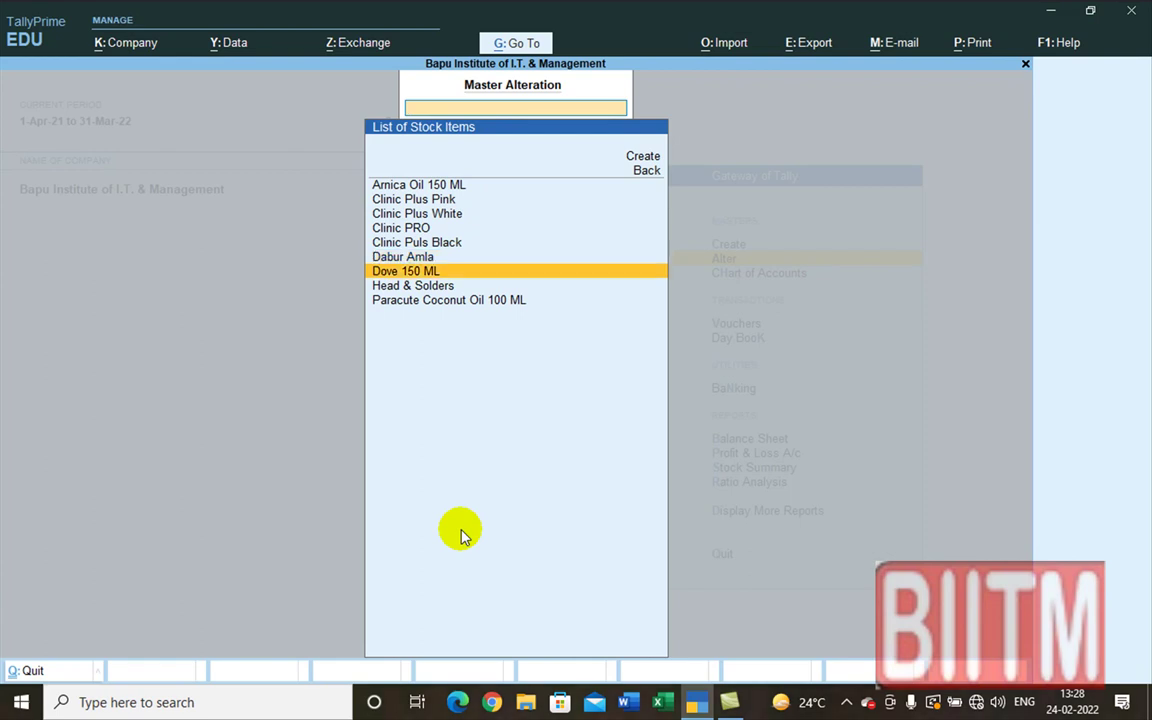
key("Up")
key("Up")
key("Up")
key("Up")
key("Up")
key("Up")
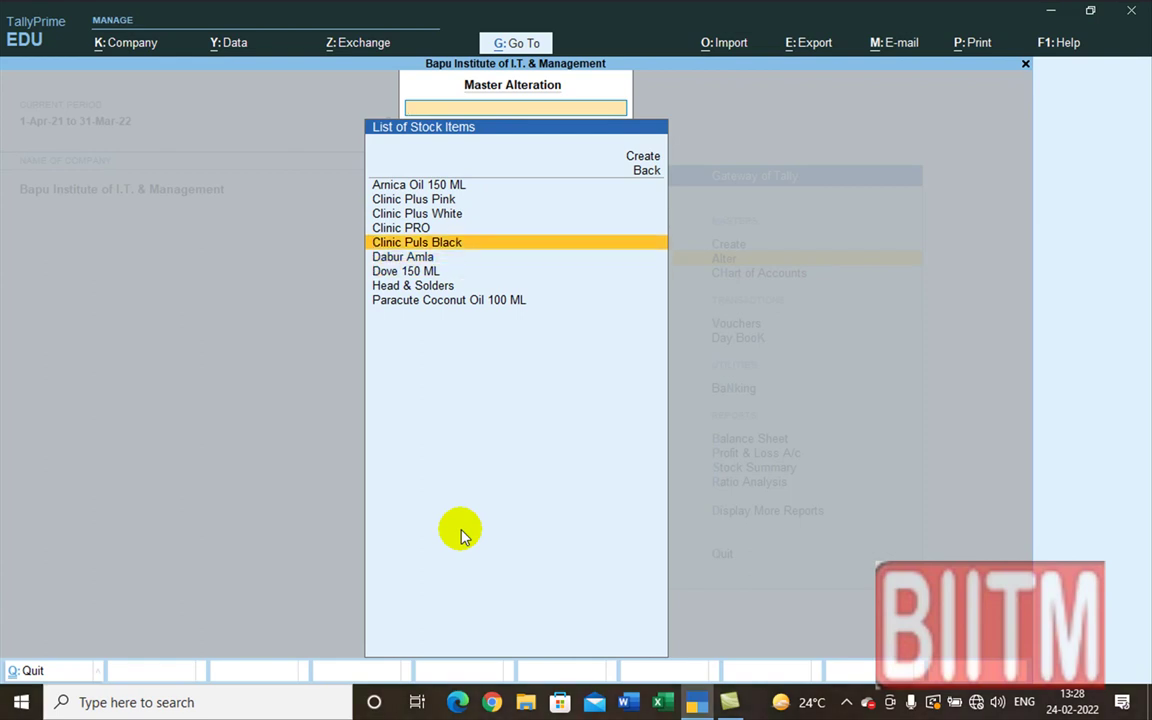
key("Down")
key("Down")
key("Down")
key("Down")
key("Down")
key("Down")
key("Down")
key("Down")
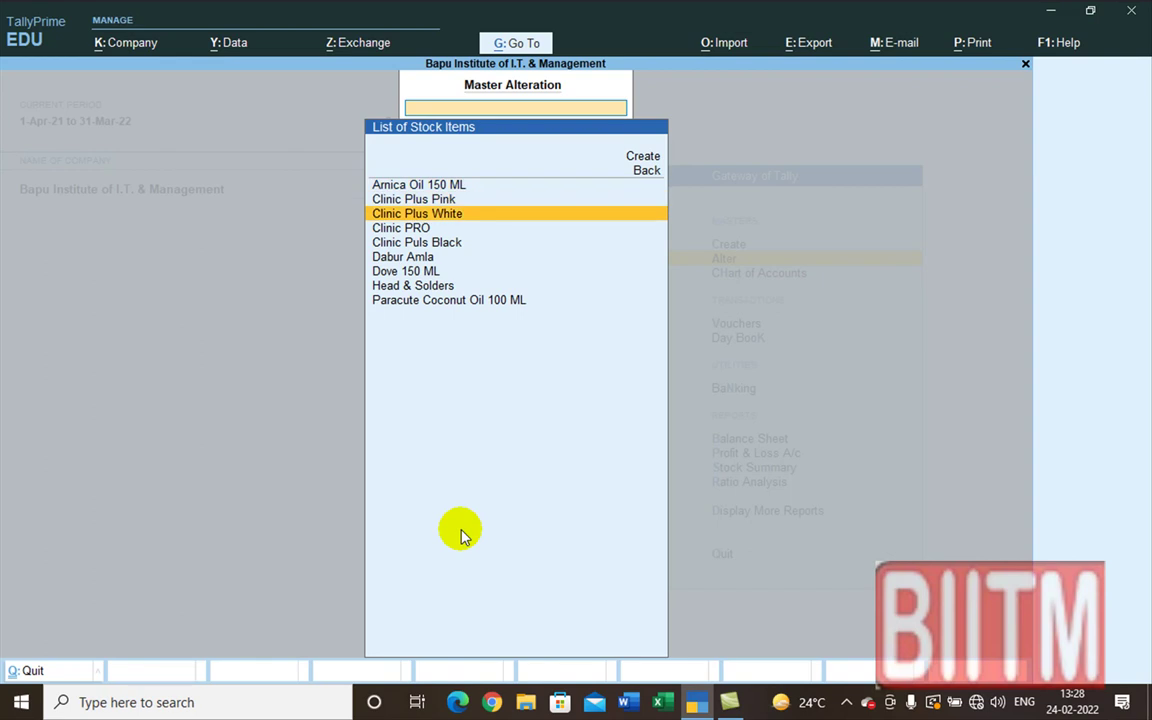
key("Escape")
key("Escape")
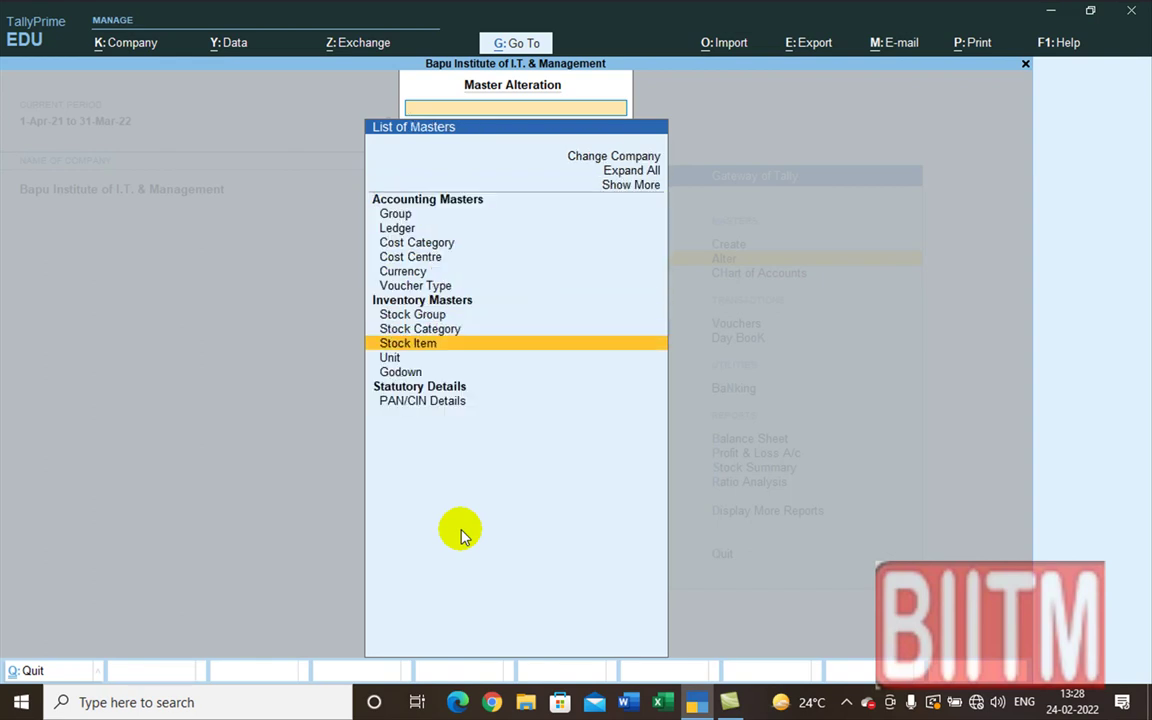
key("Down")
key("Down")
key("Escape")
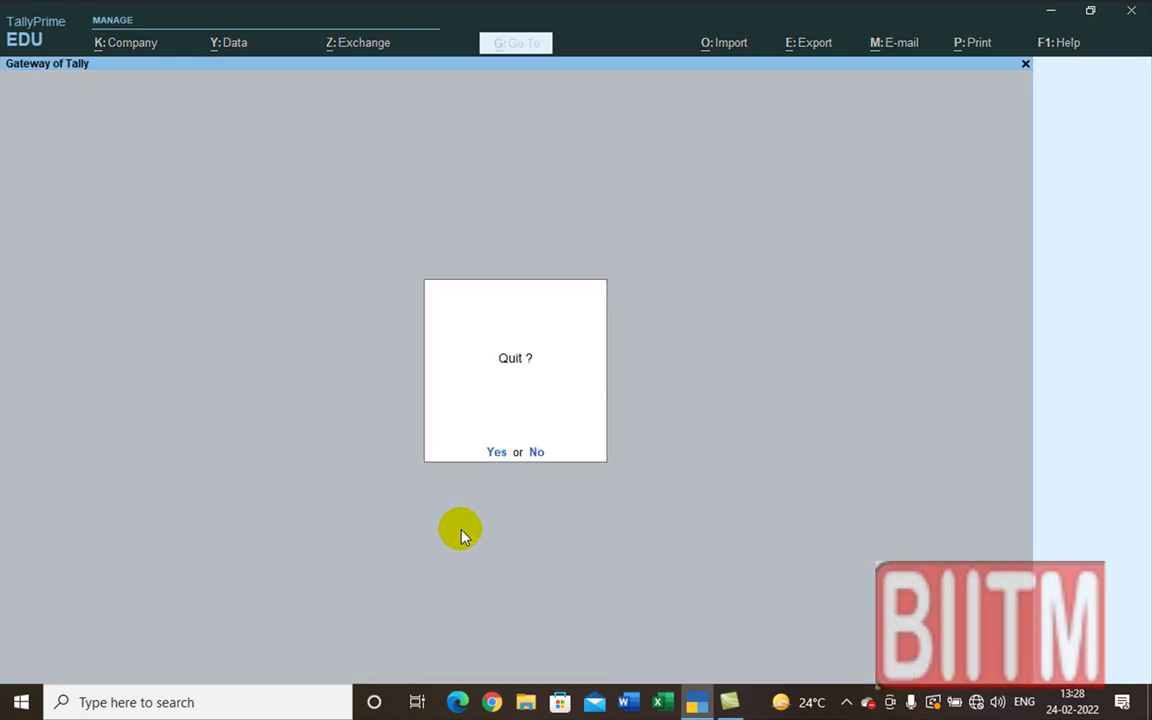
- Reopen the Stock Summary and expand it to check the rates of the individual stock items
key("Escape")
key("Down")
key("Down")
key("Down")
key("Down")
key("Down")
key("Down")
key("Down")
key("Down")
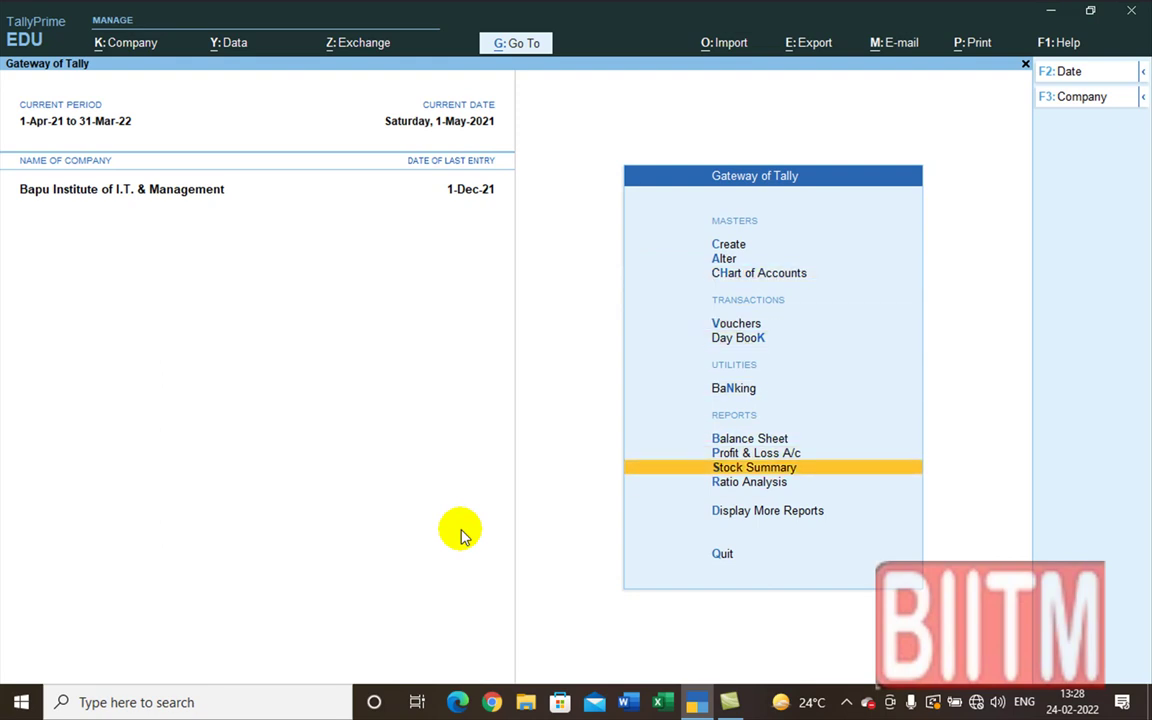
key("Return")
key("alt+F5")
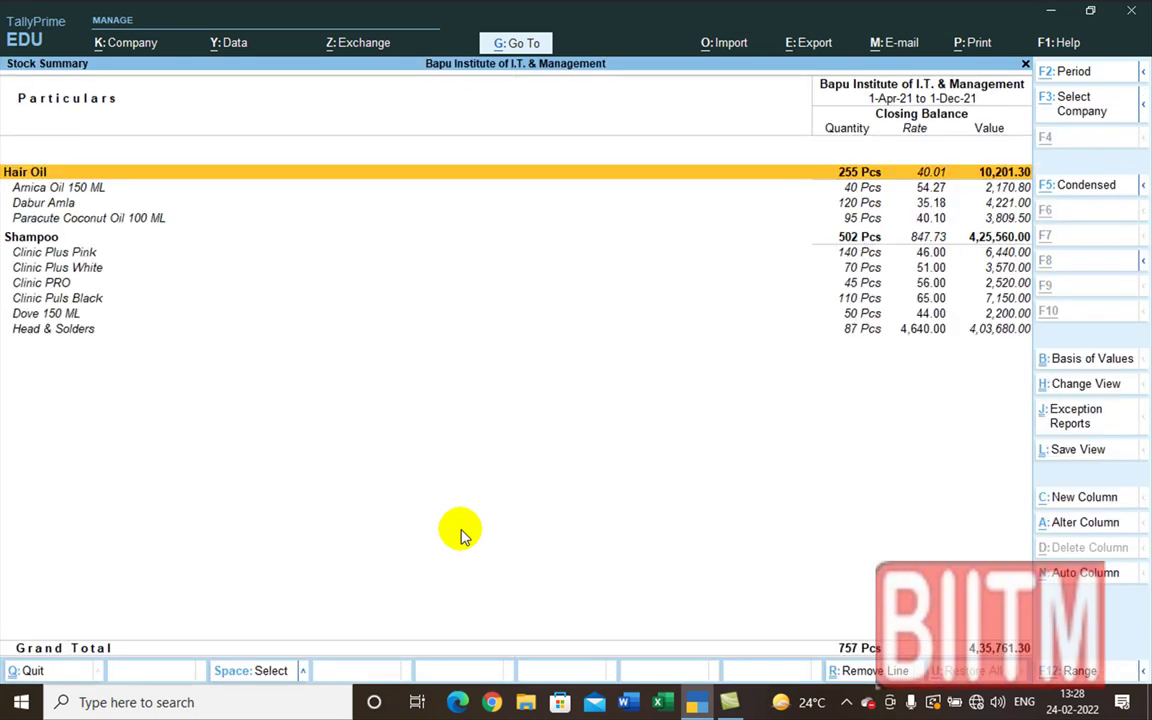
key("Down")
key("Down")
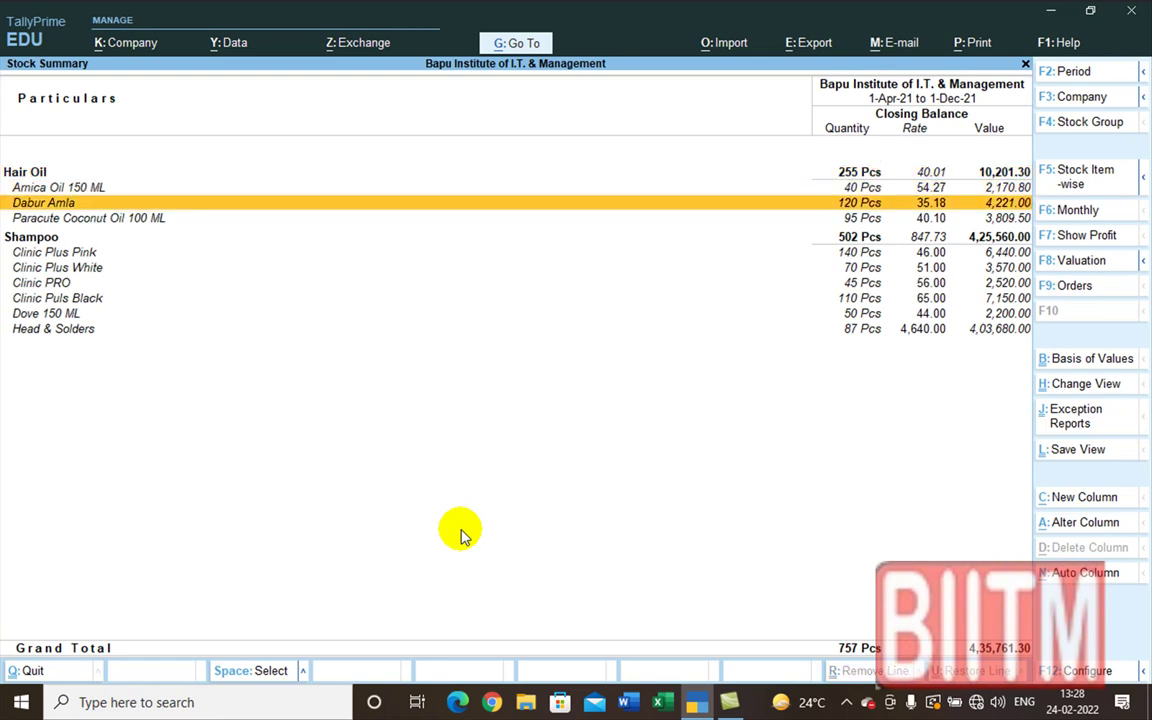
- Close the Stock Summary and open the stock item Head & Solders for alteration
key("Escape")
key("Up")
key("Up")
key("Up")
key("Up")
key("Up")
key("Up")
key("Up")
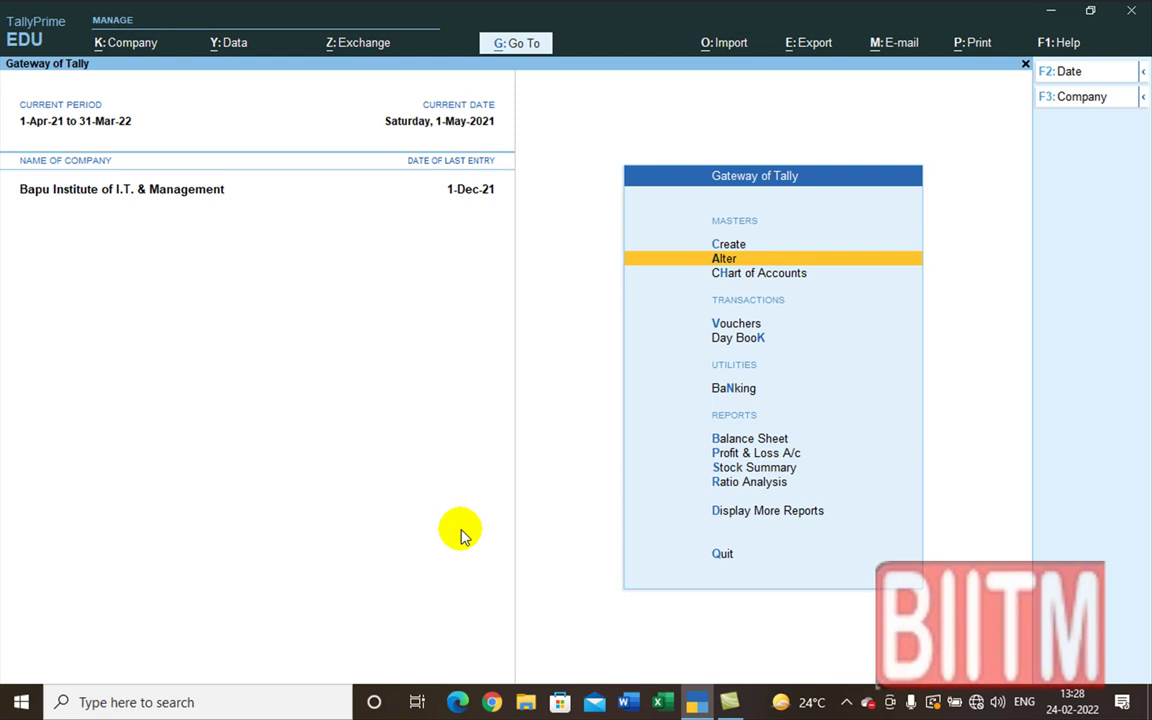
key("Return")
key("Down")
key("Down")
key("Down")
key("Down")
key("Down")
key("Down")
key("Down")
key("Down")
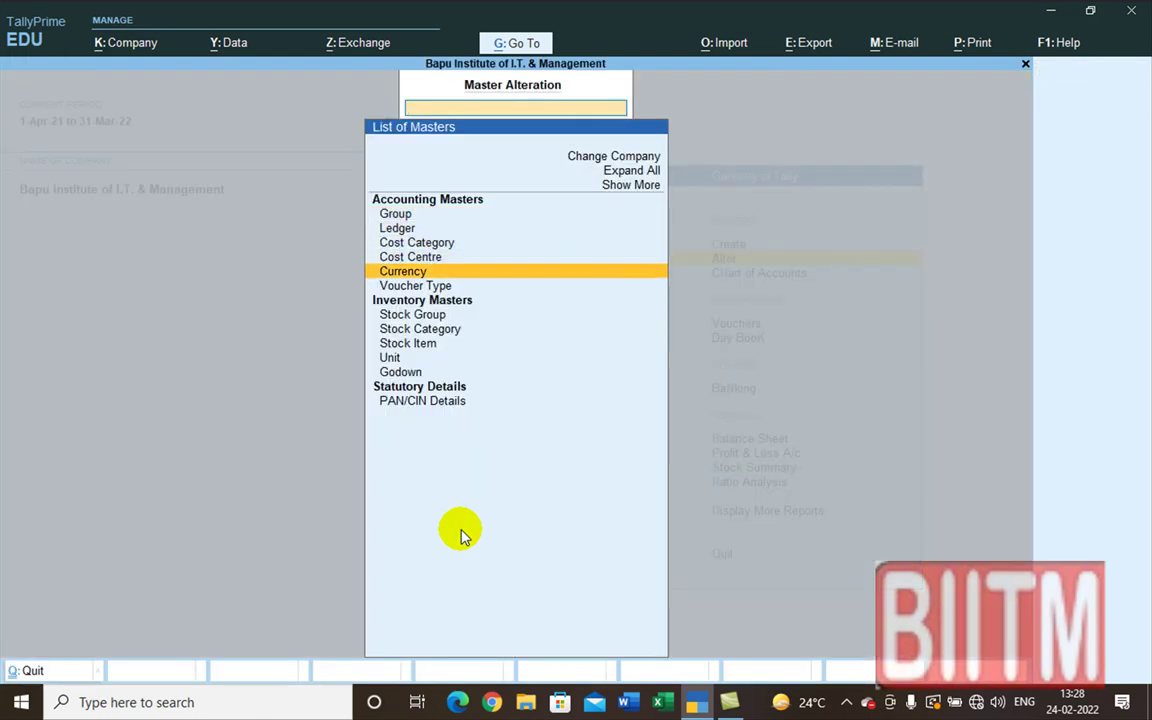
key("Return")
key("Down")
key("Down")
key("Down")
key("Down")
key("Down")
key("Down")
key("Down")
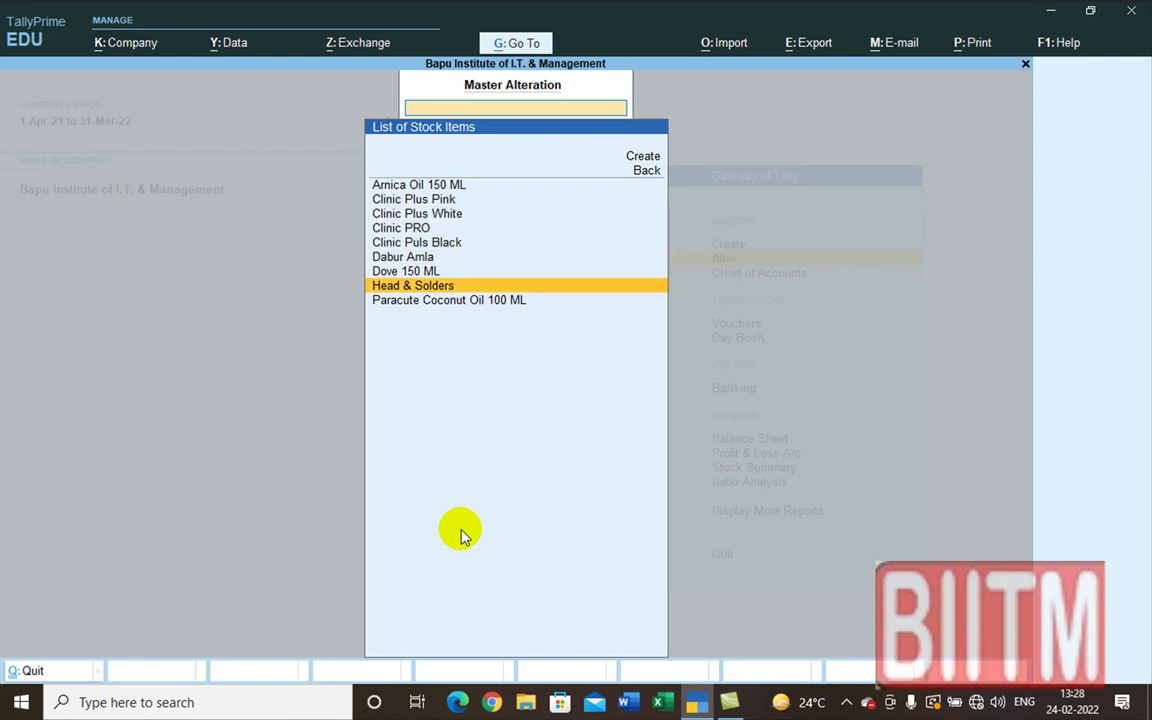
key("Return")
- Set the opening balance rate of Head & Solders in the Talanagari godown to 46.40 and save the stock item
key("Return")
key("Return")
key("Return")
key("Return")
key("Return")
key("Return")
key("Return")
key("Return")
key("Return")
key("Return")
key("Return")
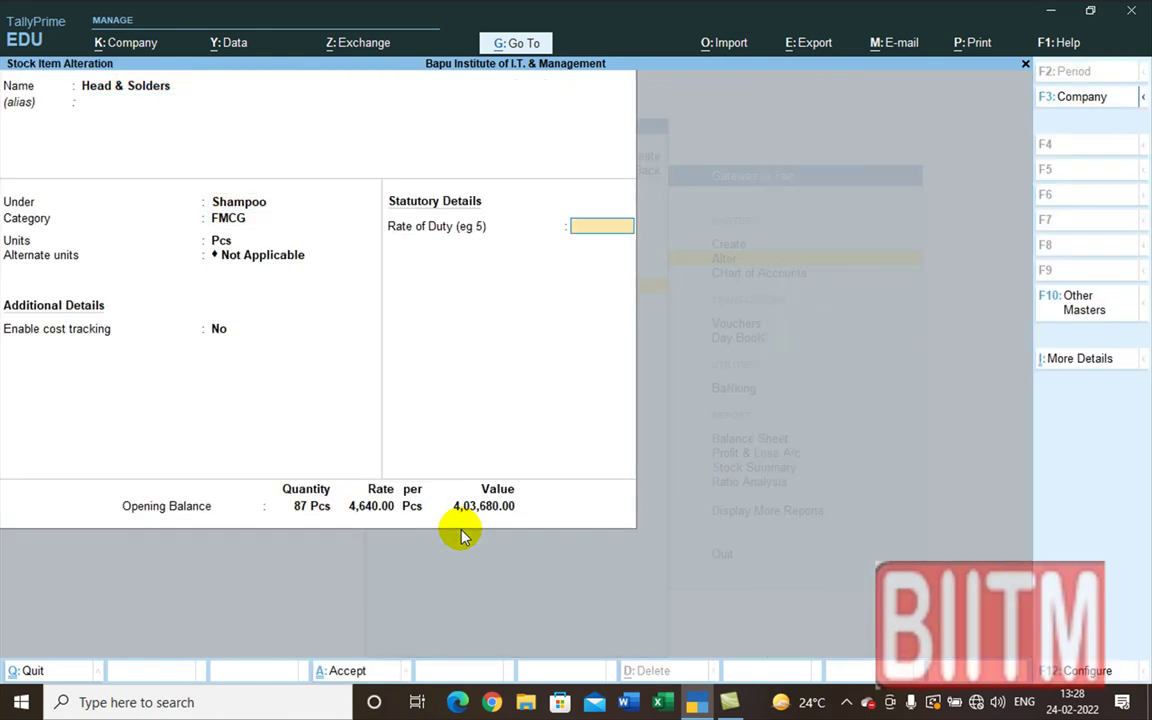
key("Return")
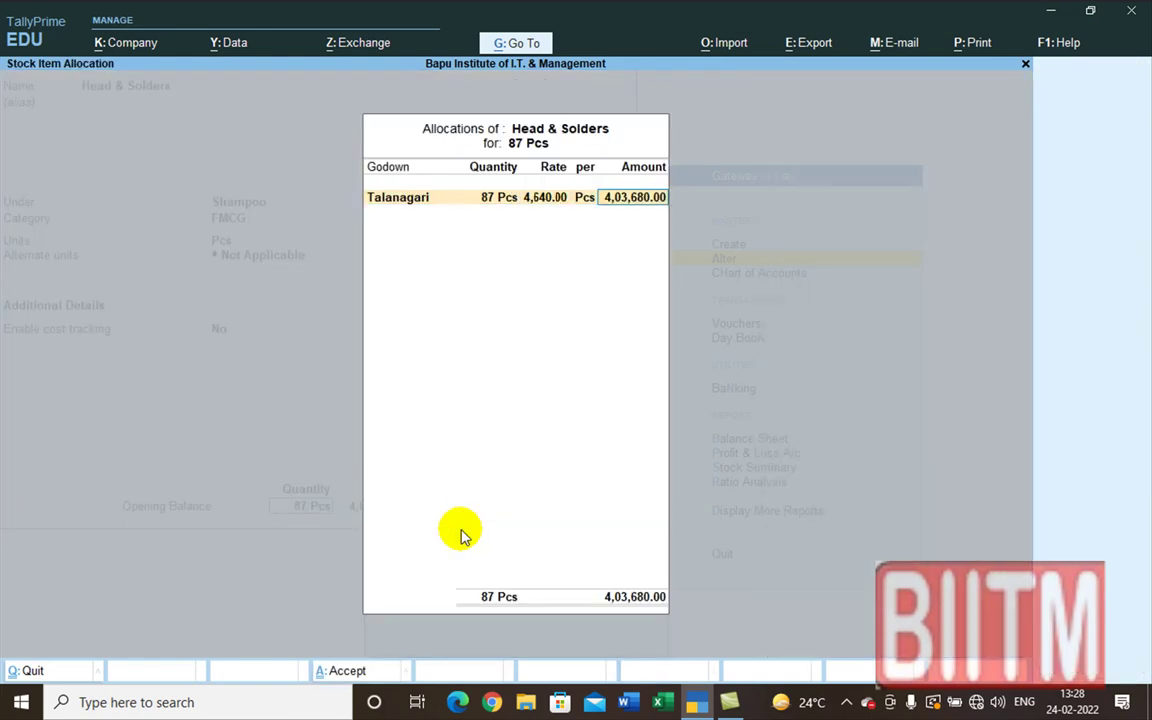
key("BackSpace")
key("BackSpace")
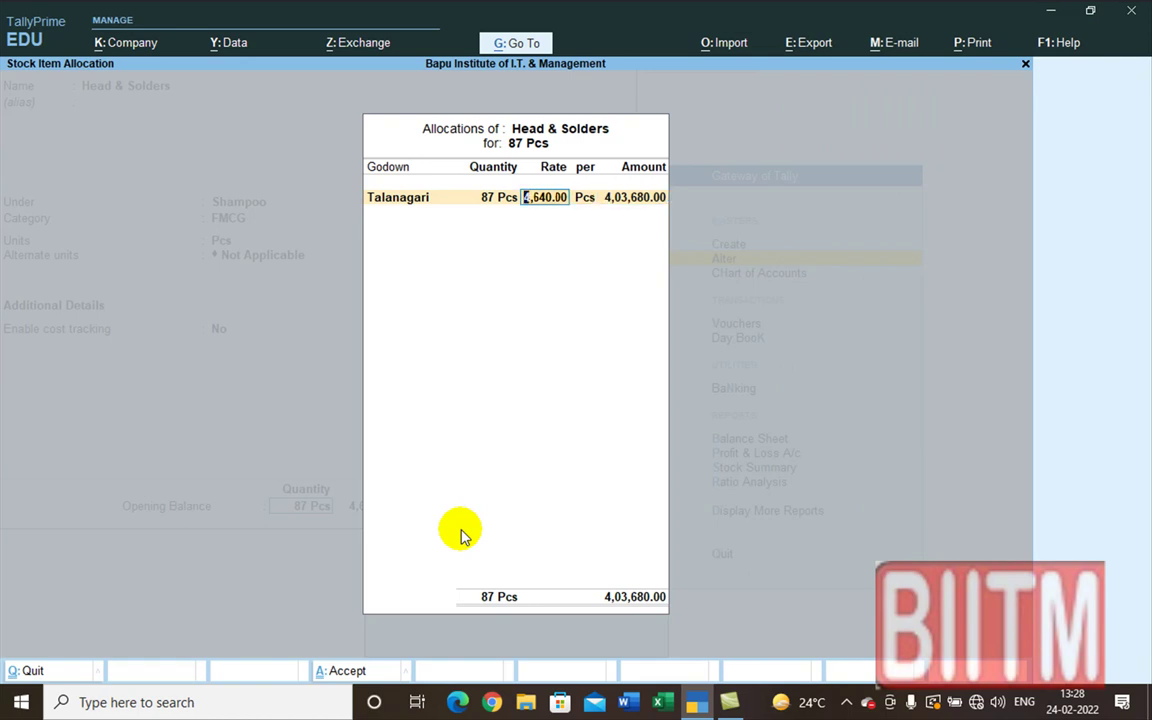
type("46.40")
key("Return")
key("Return")
key("ctrl+a")
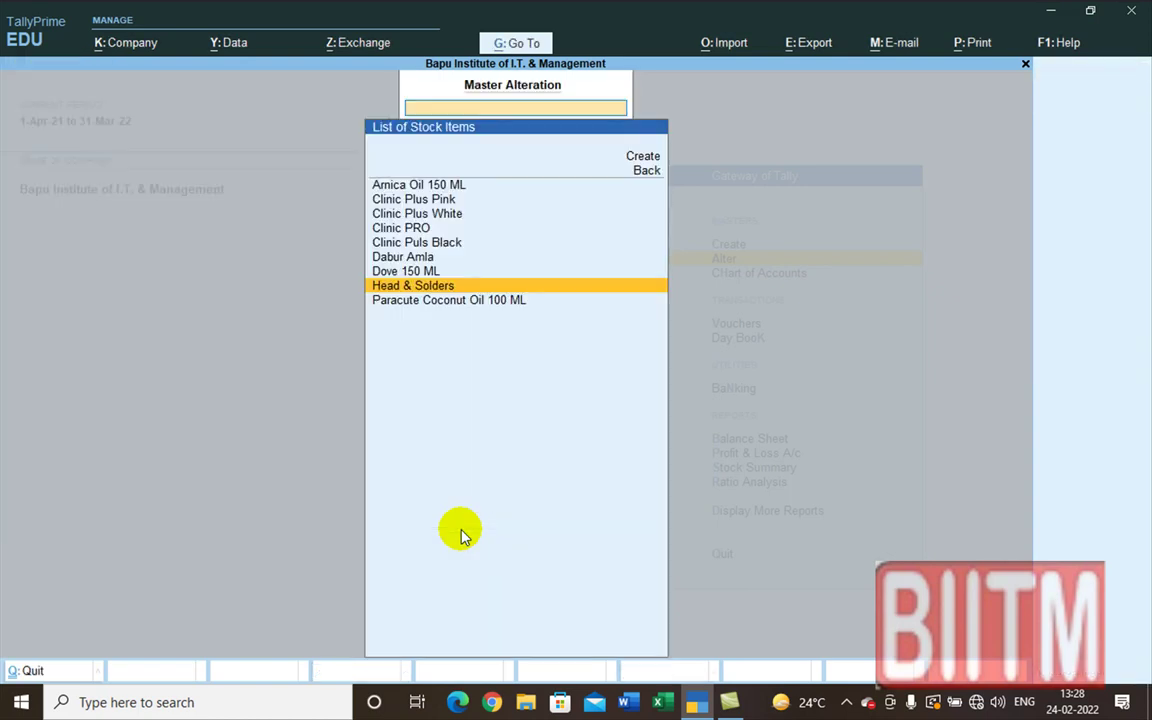
- Return to the Gateway of Tally and open the Stock Summary expanded to the individual stock items
key("Escape")
key("Escape")
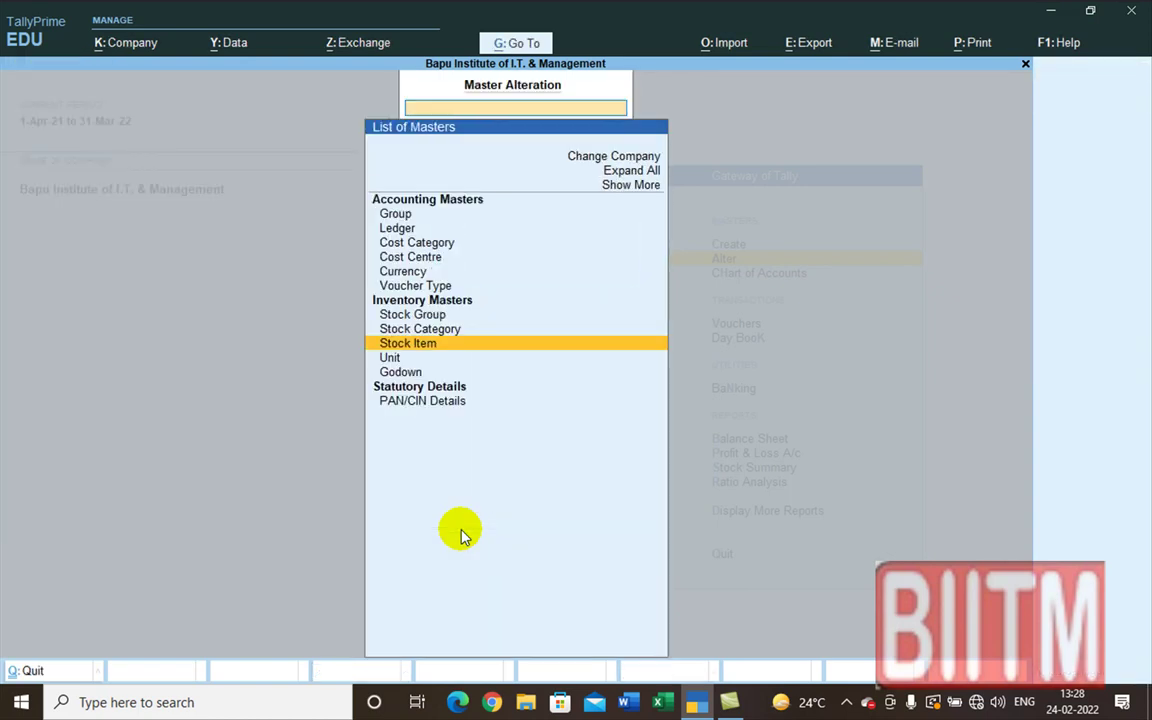
key("Escape")
key("Escape")
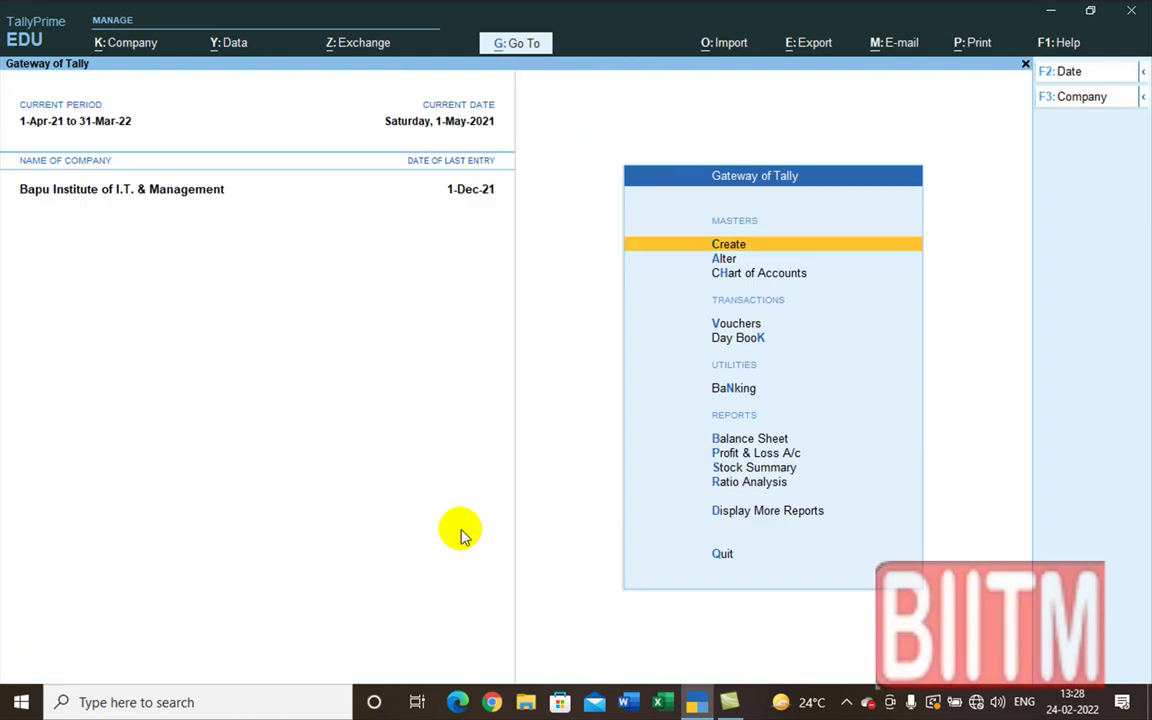
key("Down")
key("Down")
key("Down")
key("Down")
key("Down")
key("Down")
key("Down")
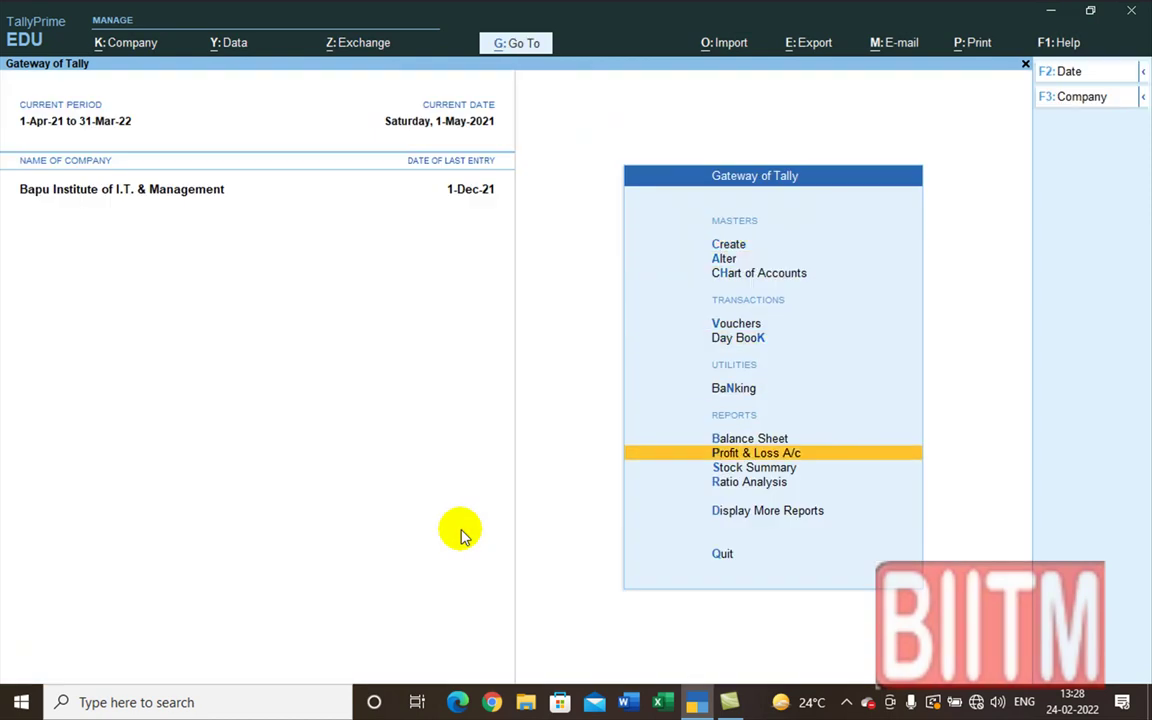
key("Down")
key("Return")
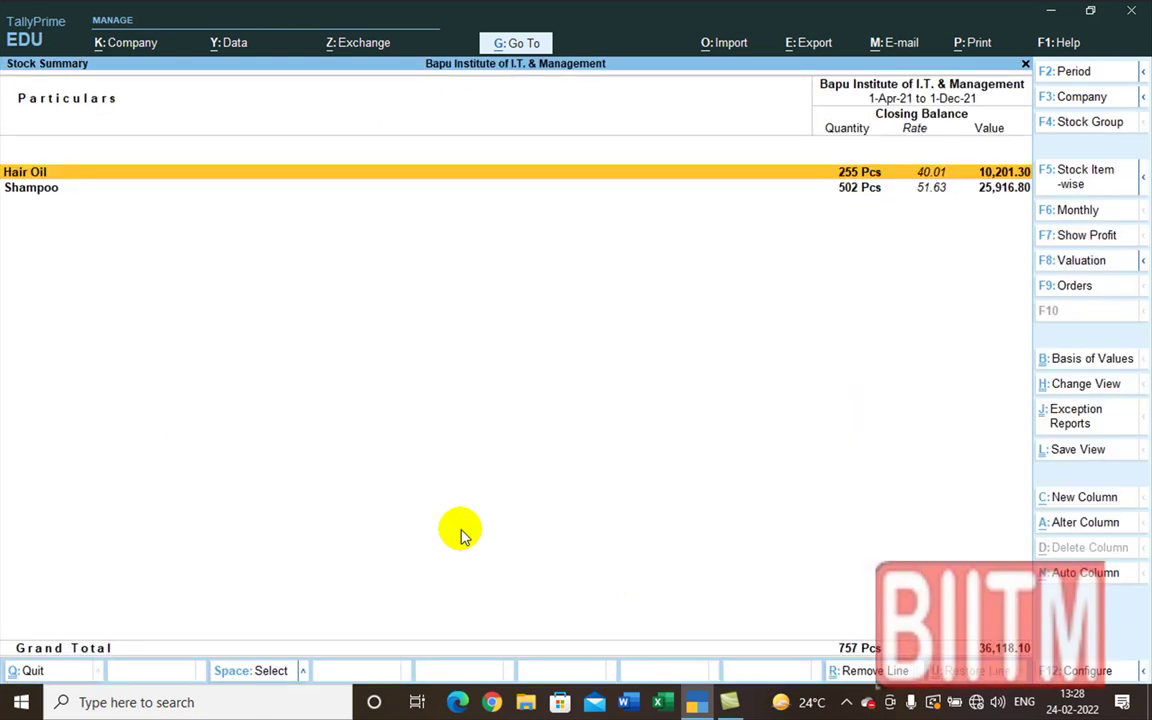
key("alt+F5")
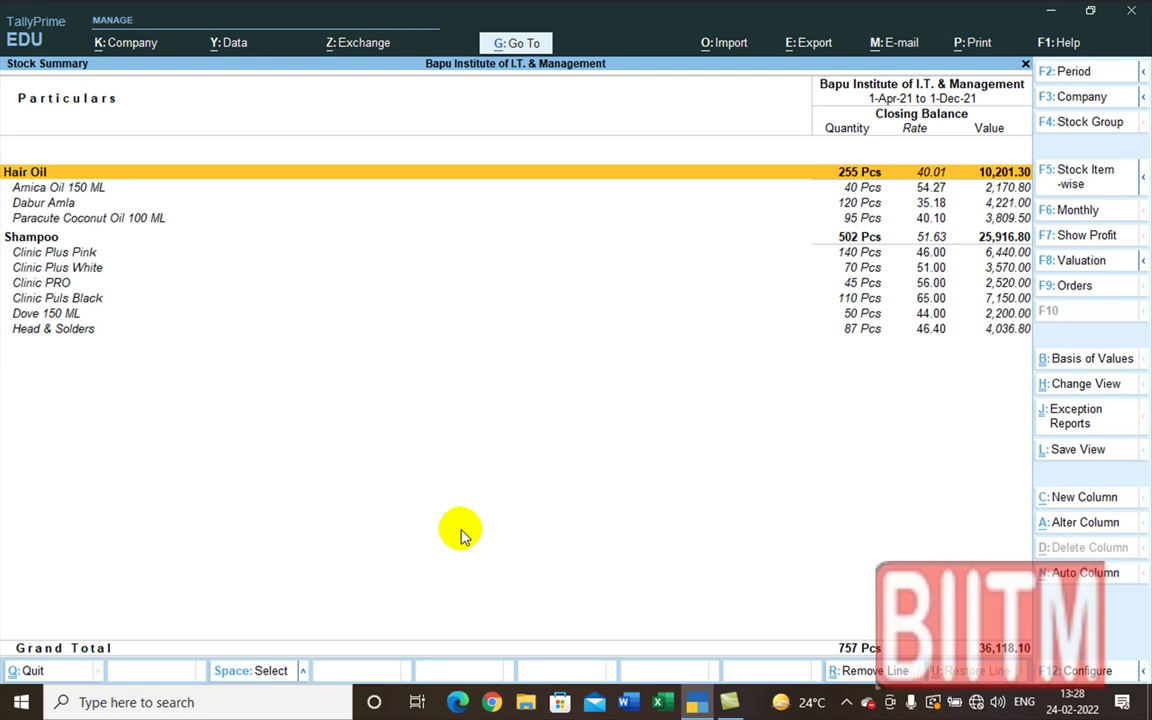
- Examine the quantities, rates and values of the Hair Oil and Shampoo items in the Stock Summary
key("Down")
key("Down")
key("Down")
key("Down")
key("Down")
key("Down")
key("Down")
key("Down")
key("Down")
key("Down")
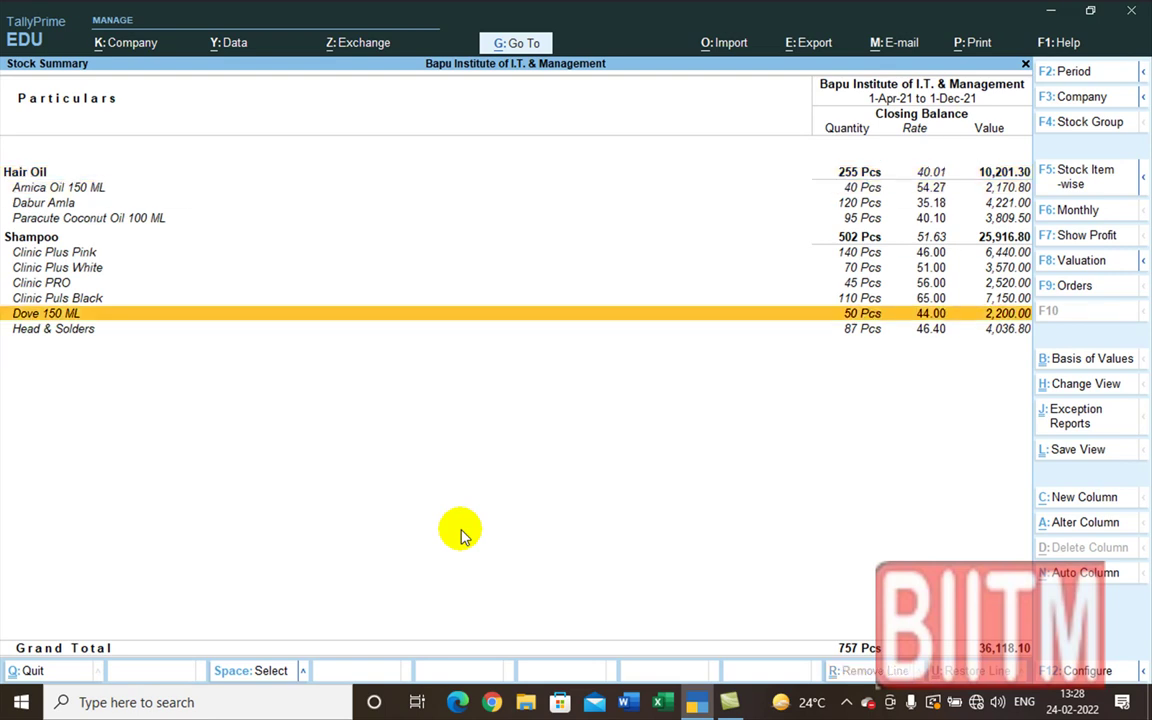
key("Up")
key("Up")
key("Up")
key("Up")
key("Up")
key("Up")
key("Up")
key("Up")
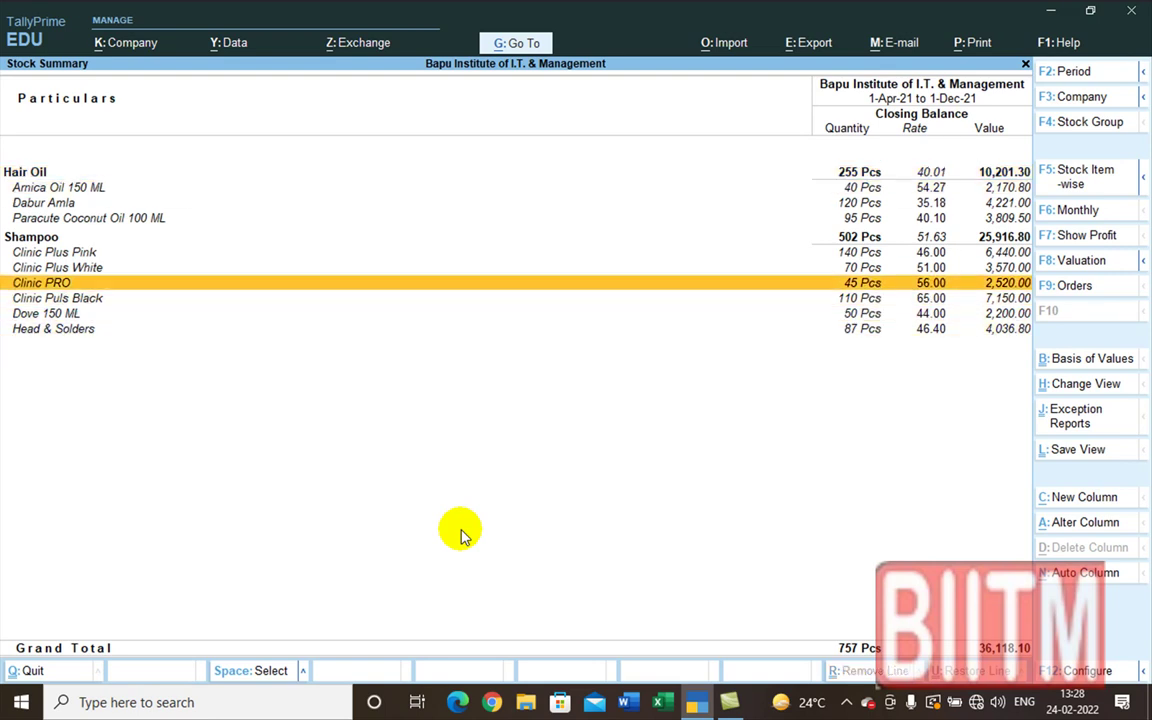
key("Up")
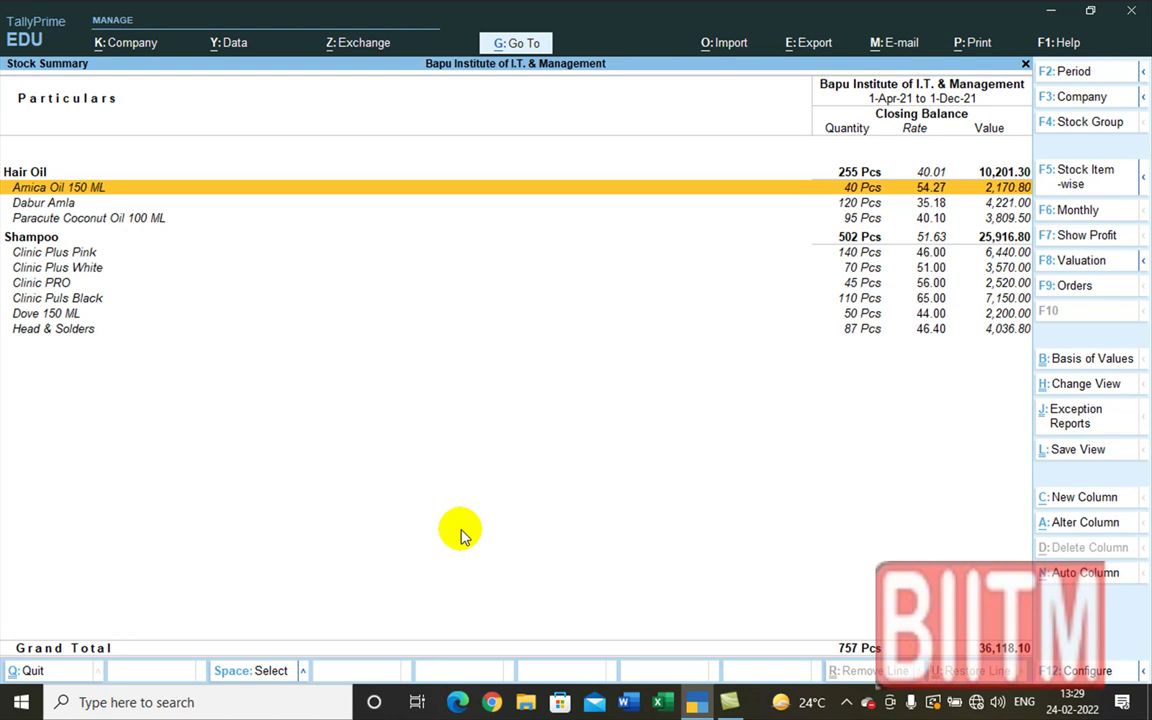
key("Down")
key("Down")
key("Down")
key("Down")
key("Down")
key("Down")
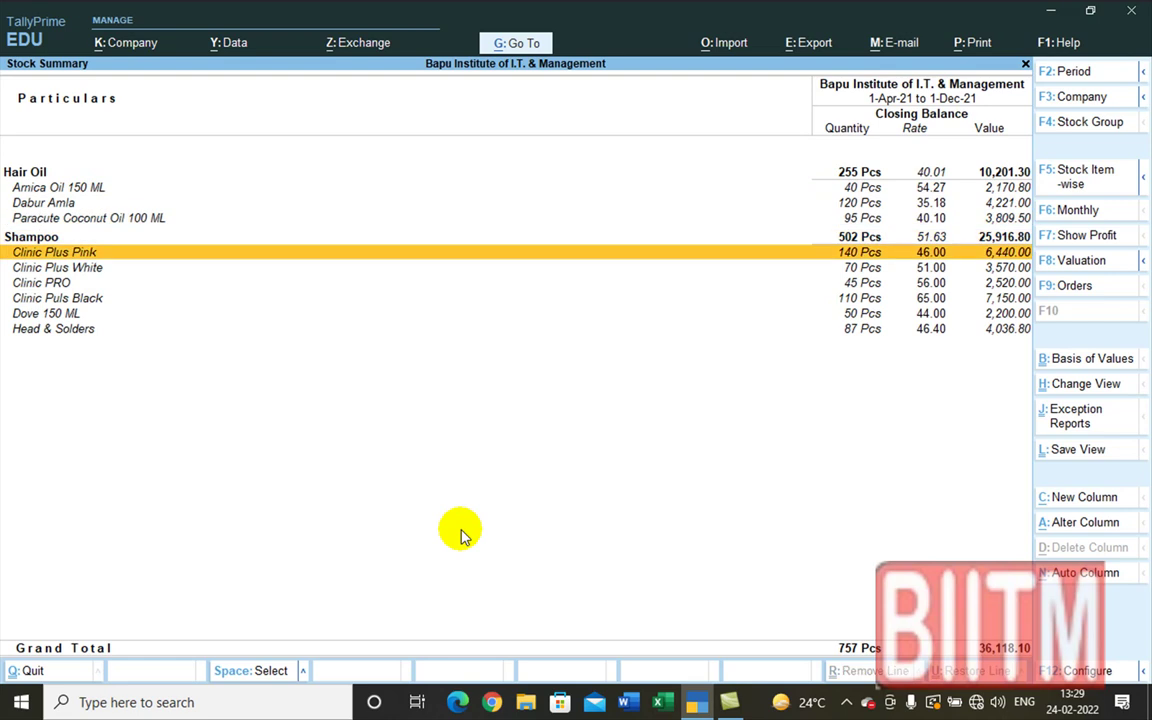
key("Down")
key("Down")
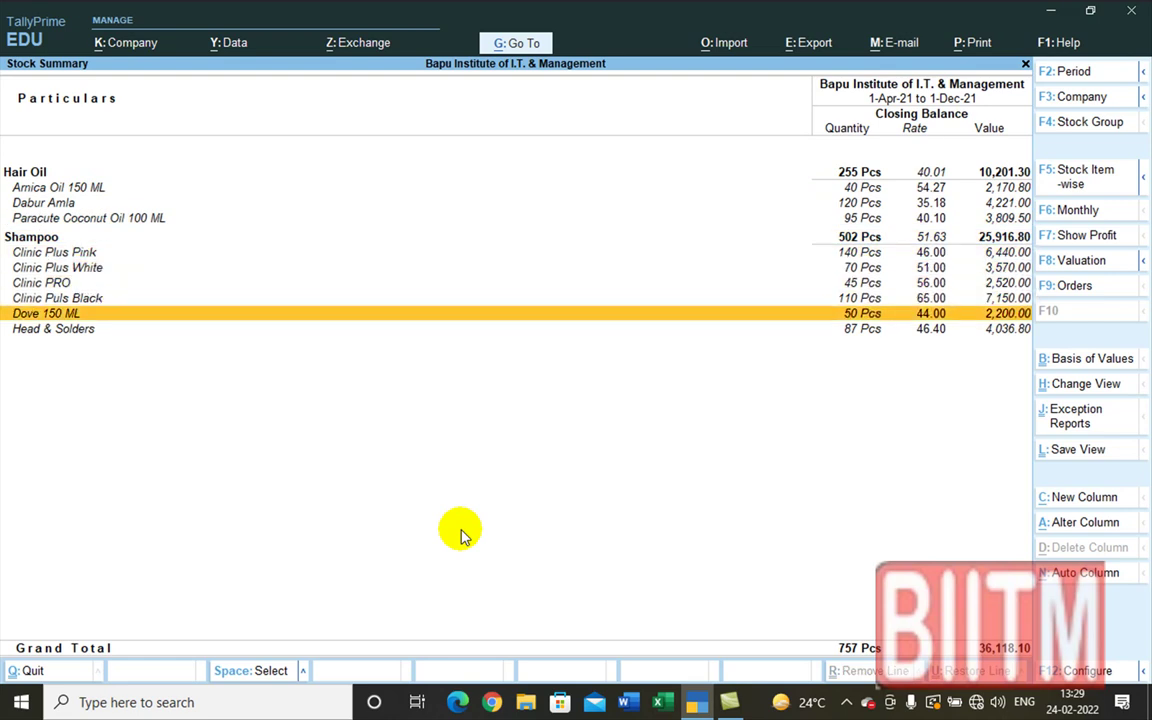
- Close the Stock Summary and open the Balance Sheet
key("Escape")
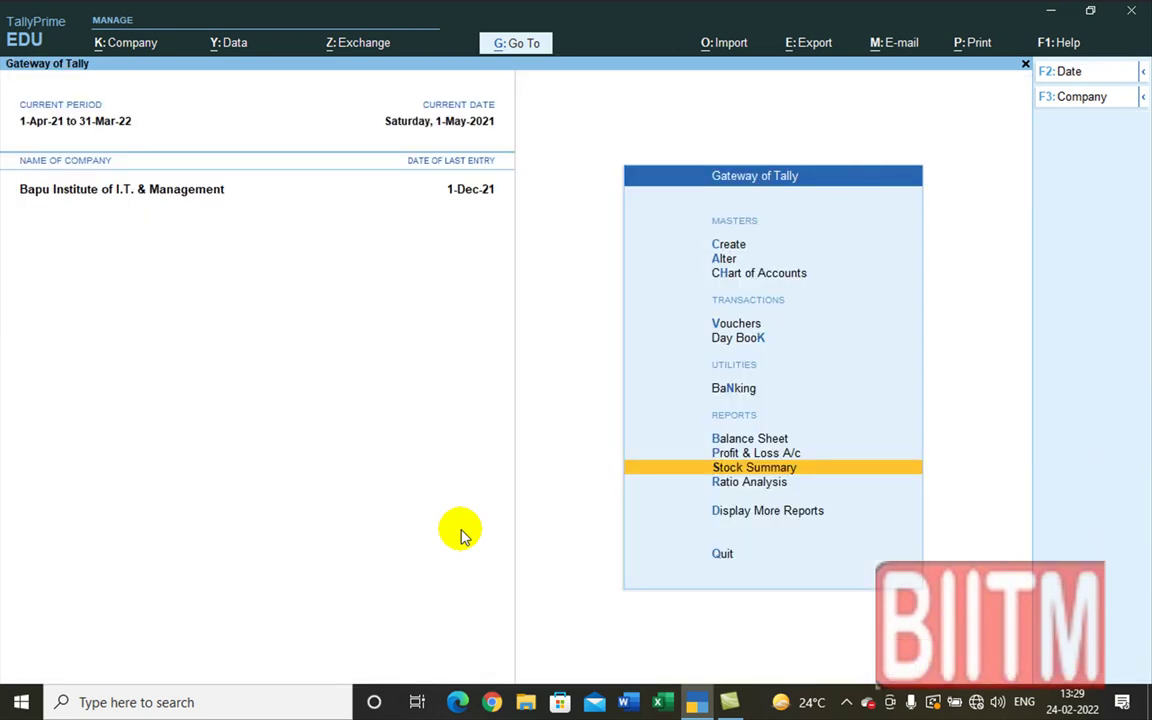
key("Up")
key("Up")
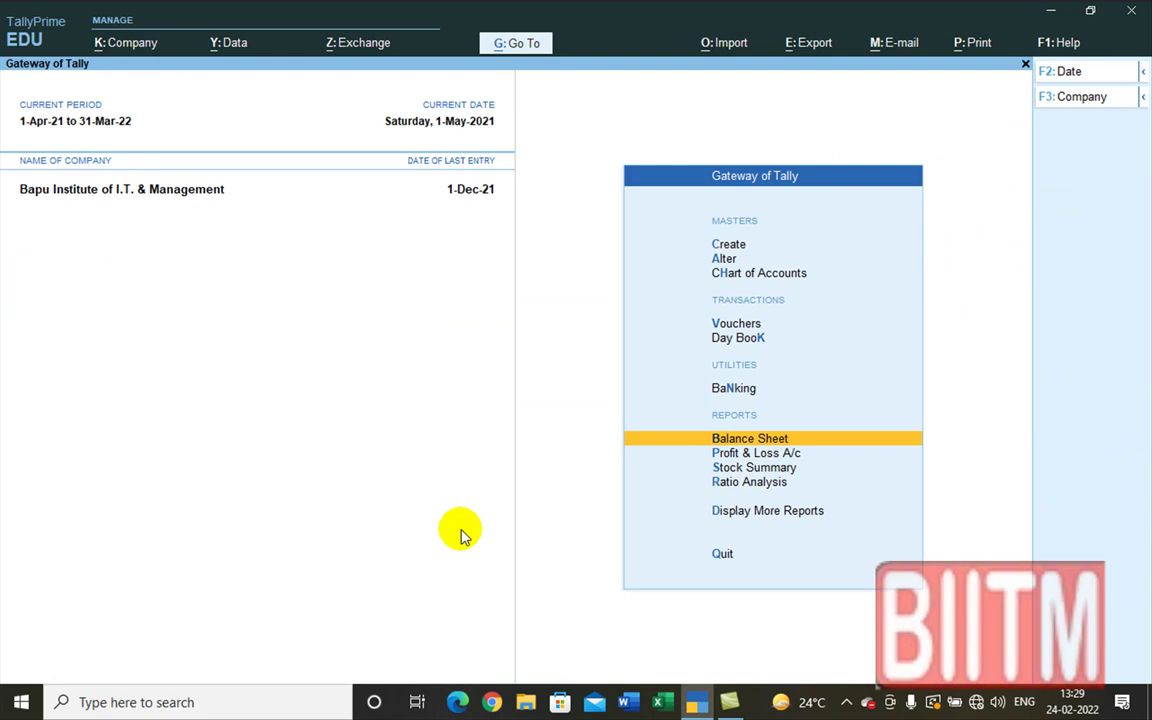
key("Return")
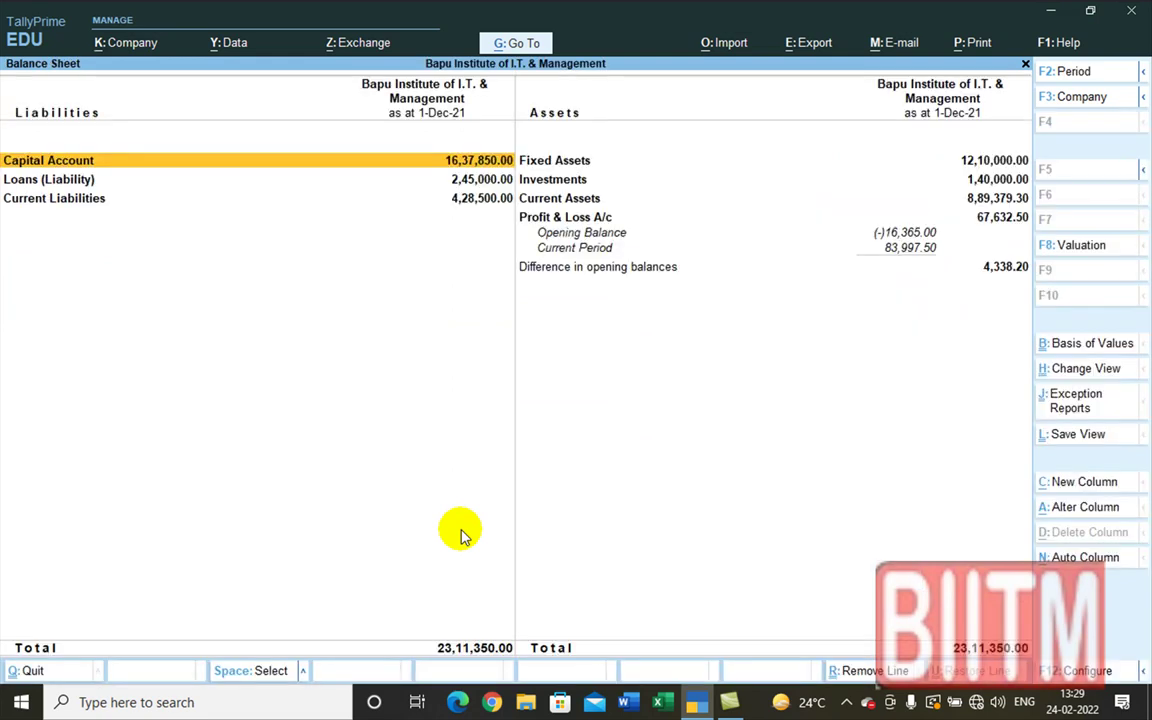
- Expand the Balance Sheet to its detailed breakdown and drill into the Profit & Loss A/c
key("alt+F5")
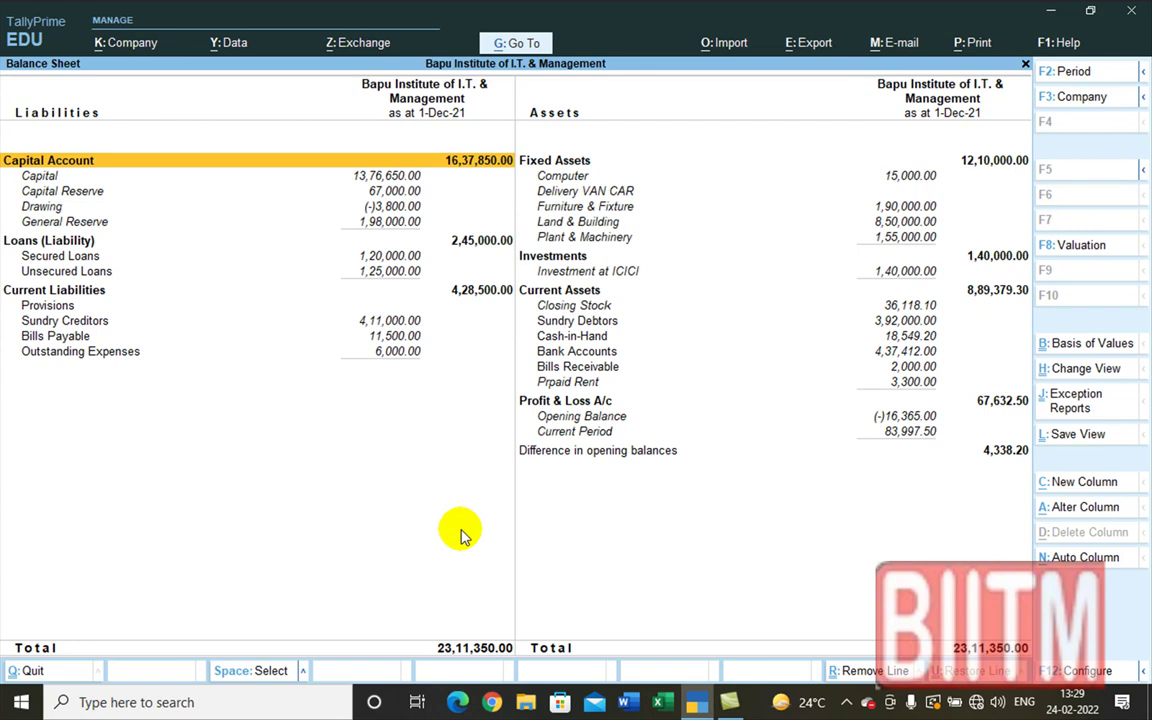
key("Down")
key("Down")
key("Down")
key("Down")
key("Down")
key("Down")
key("Down")
key("Down")
key("Down")
key("Down")
key("Down")
key("Down")
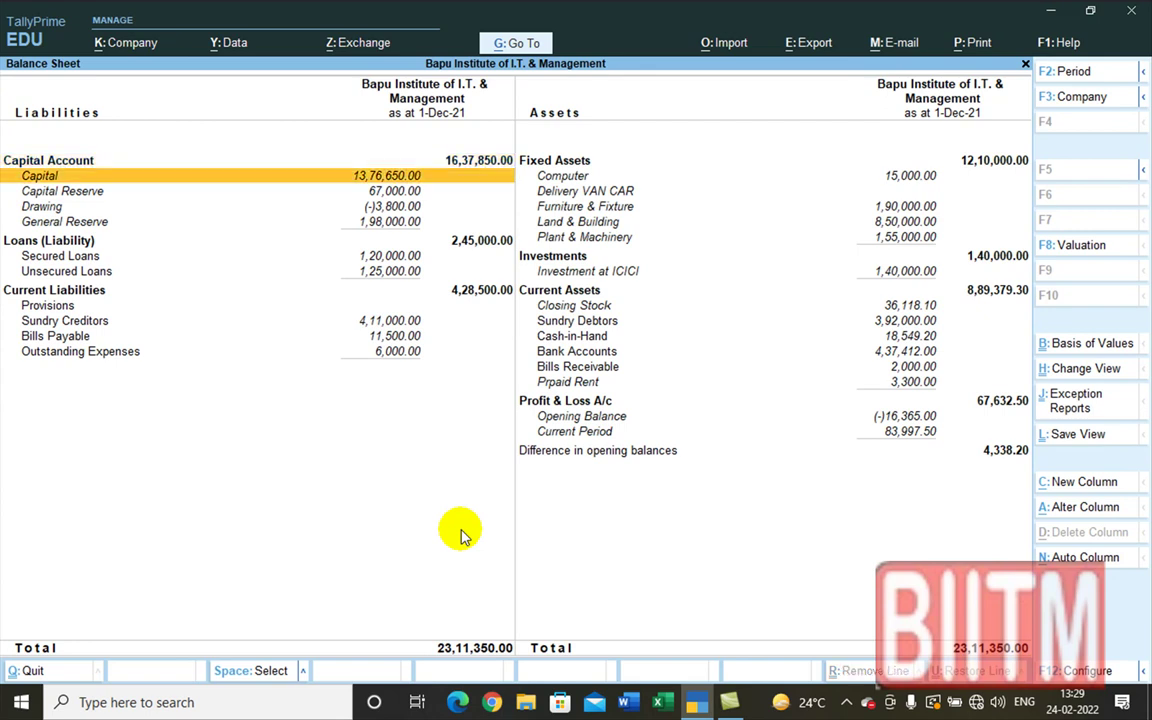
key("Right")
key("Down")
key("Down")
key("Down")
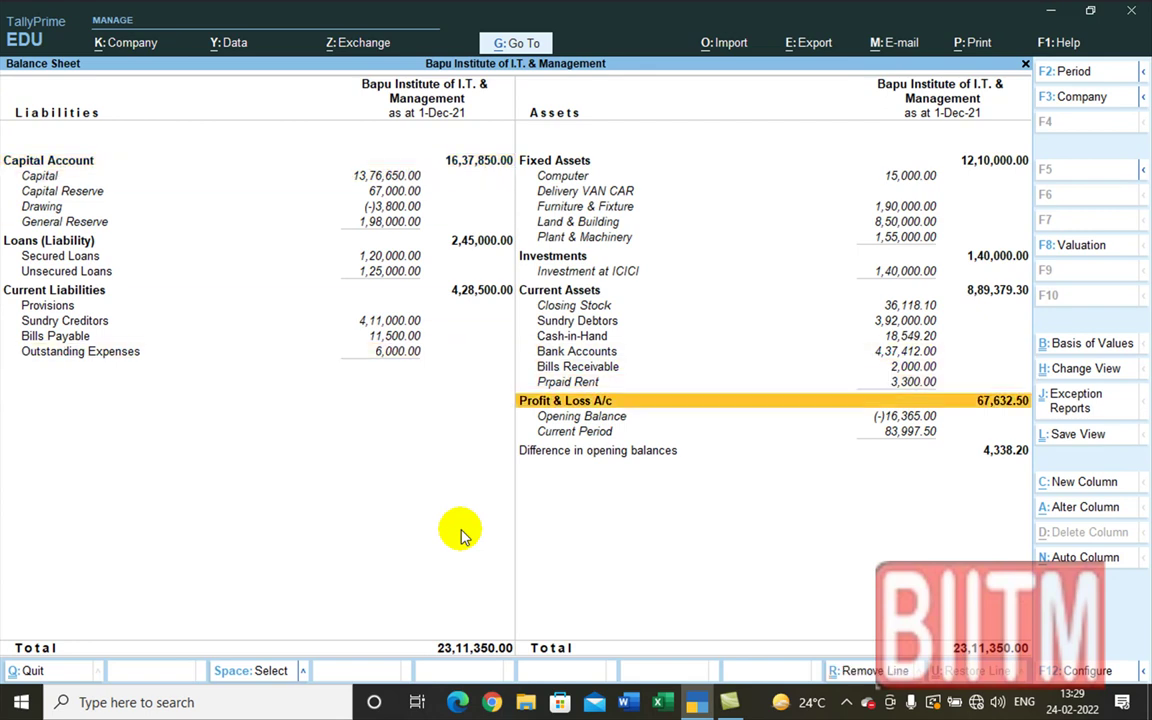
key("Return")
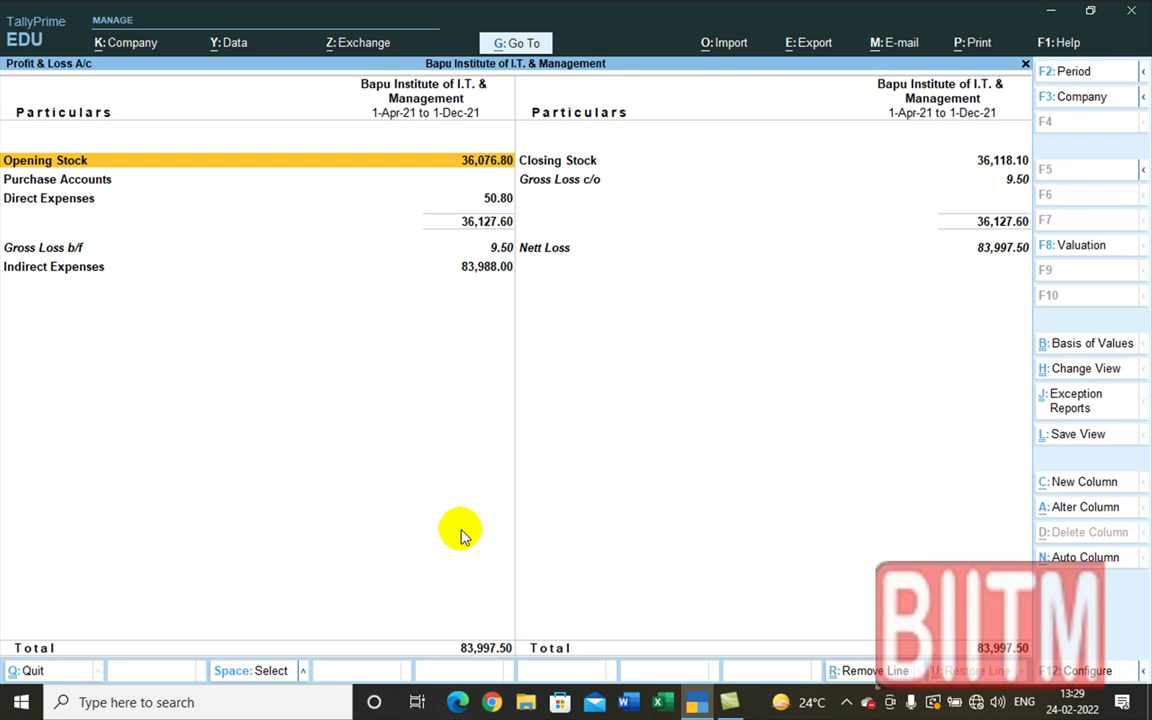
- Expand the Profit & Loss A/c to its detailed breakdown and check the opening stock, direct expenses and nett loss lines
key("alt+F5")
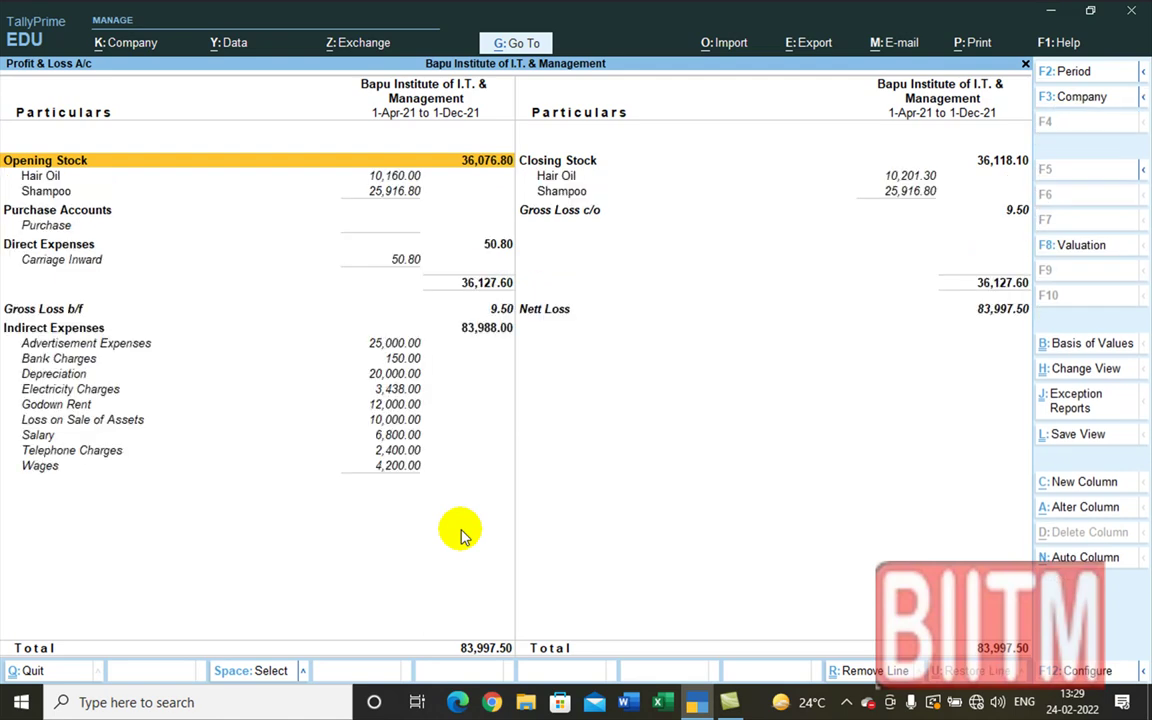
key("Down")
key("Down")
key("Down")
key("Down")
key("Down")
key("Down")
key("Down")
key("Right")
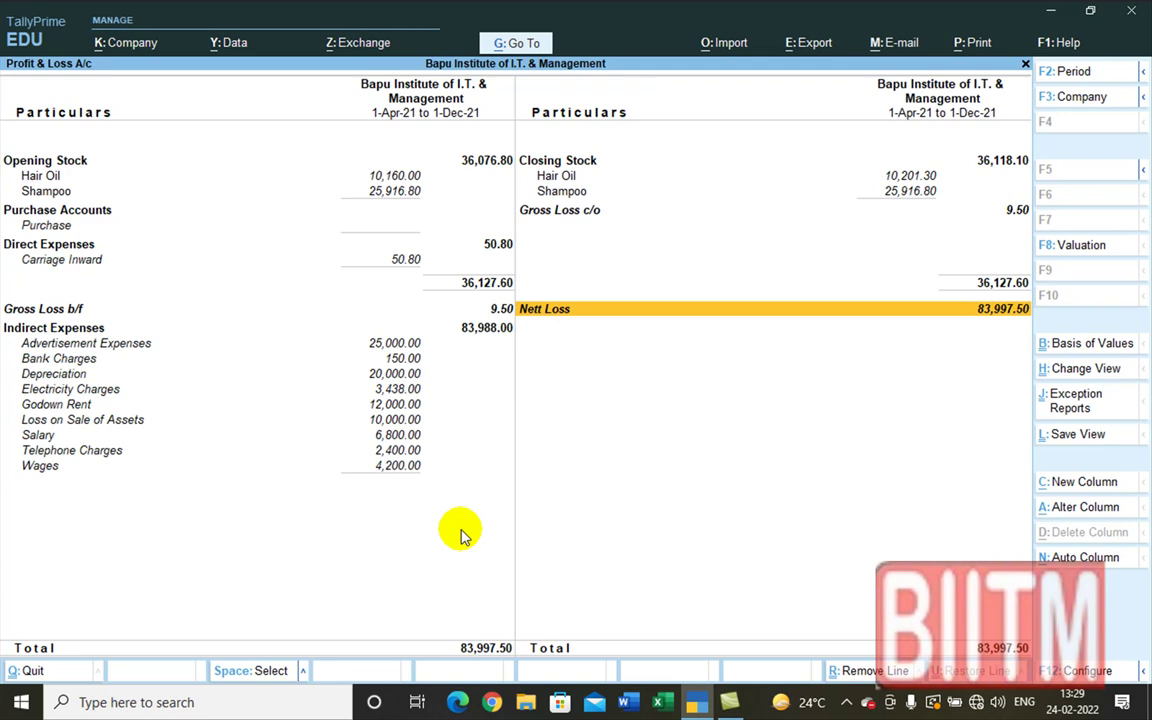
- Examine the indirect expenses, the closing stock of Hair Oil and Shampoo, and the gross and nett loss figures
key("Left")
key("Down")
key("Down")
key("Down")
key("Down")
key("Down")
key("Down")
key("Down")
key("Down")
key("Down")
key("Right")
key("Up")
key("Up")
key("Up")
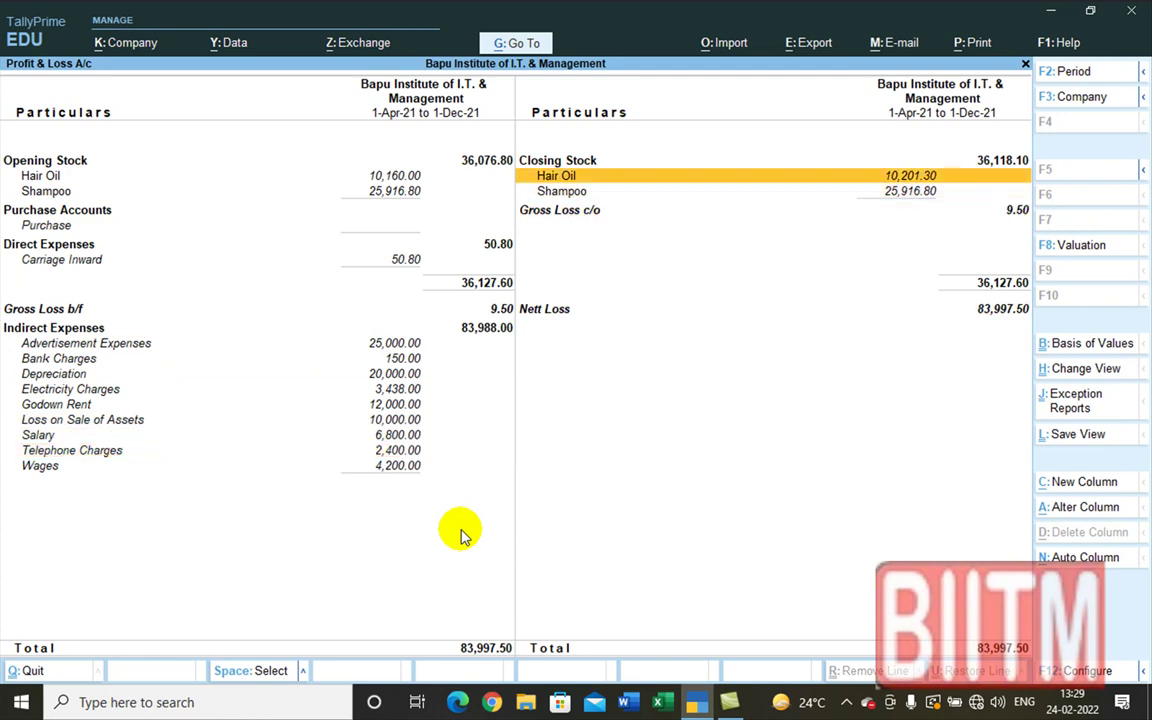
key("Down")
key("Down")
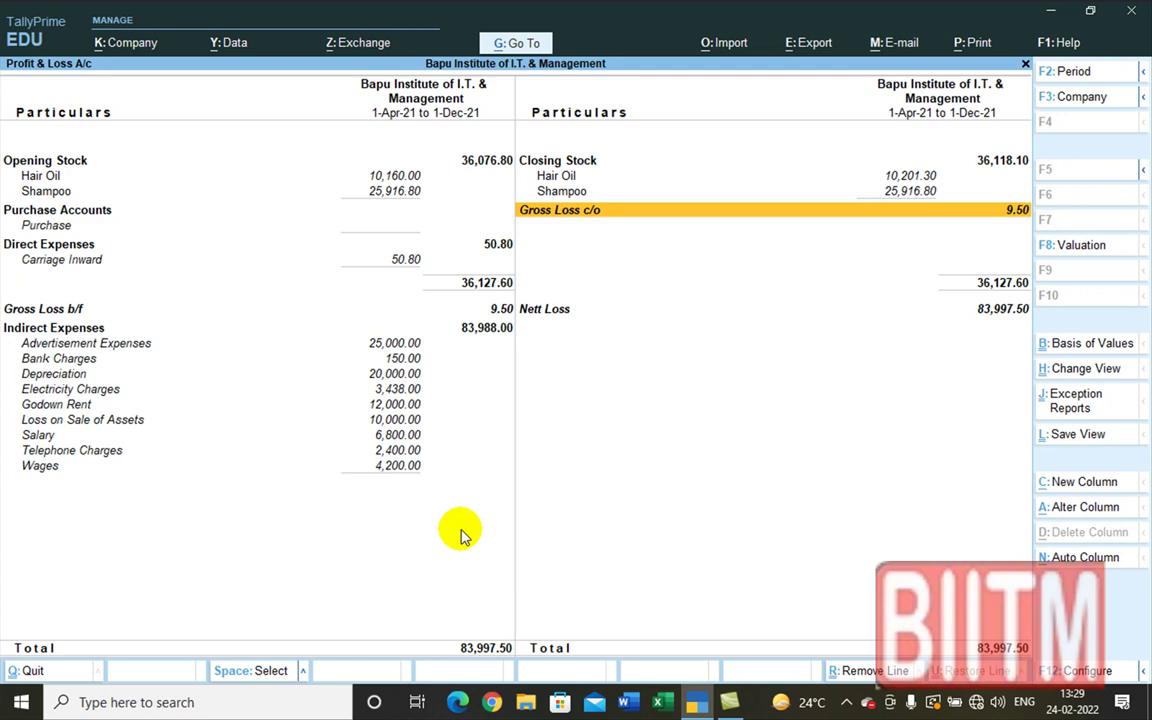
key("Down")
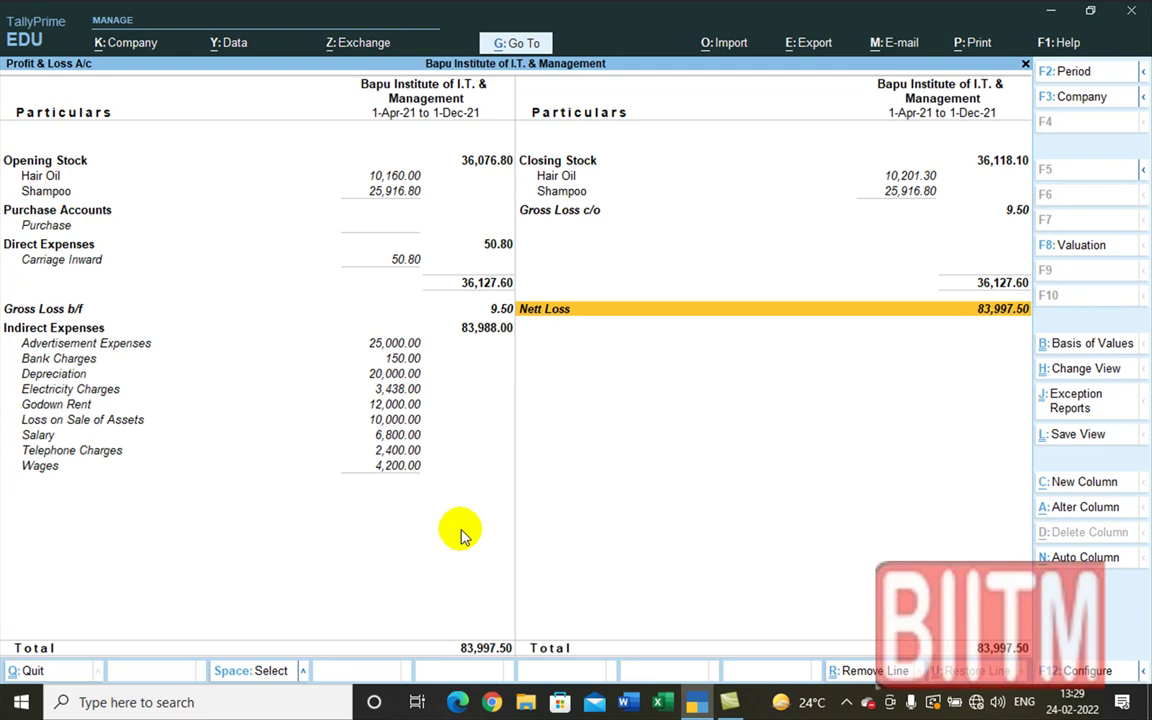
- Close the reports back to the Gateway of Tally and start a new voucher entry
key("Escape")
key("Escape")
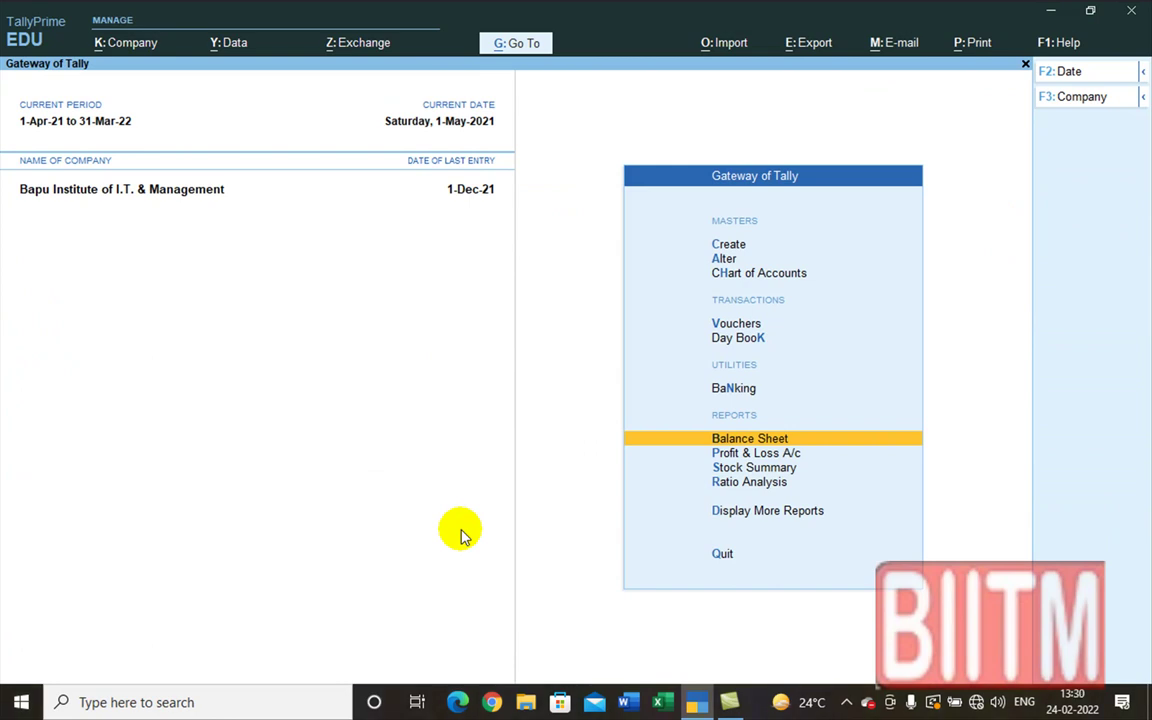
key("Escape")
key("Escape")
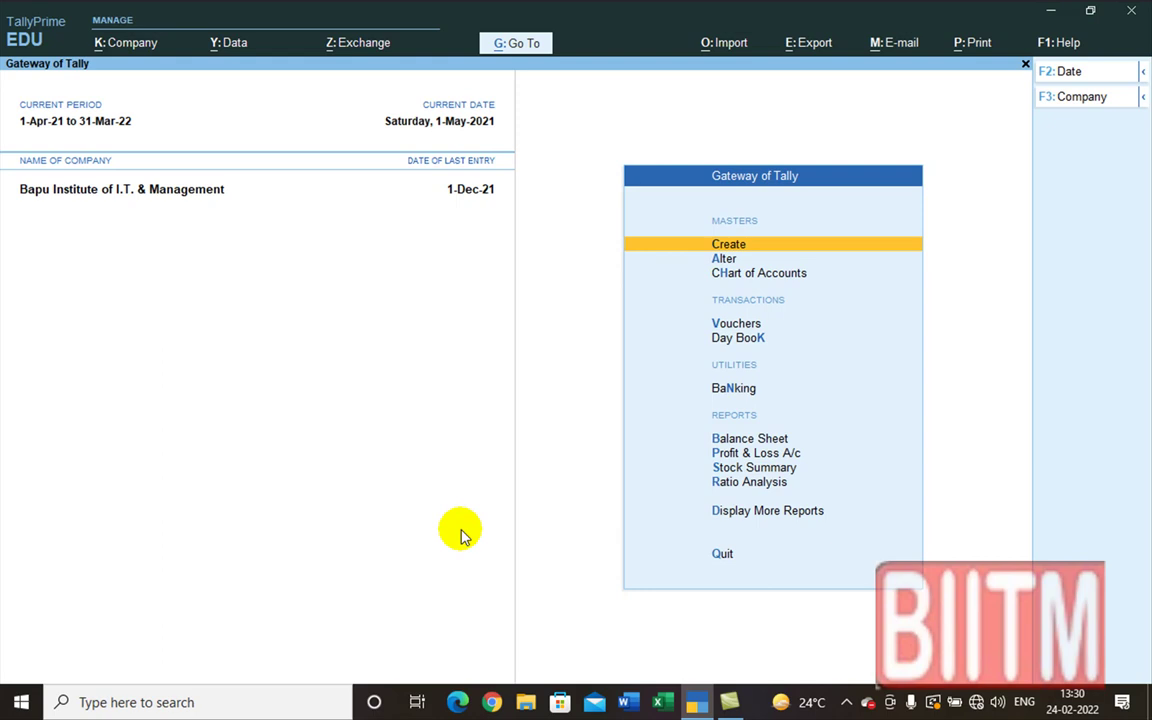
key("Down")
key("Down")
key("Down")
key("Down")
key("Up")
key("Return")
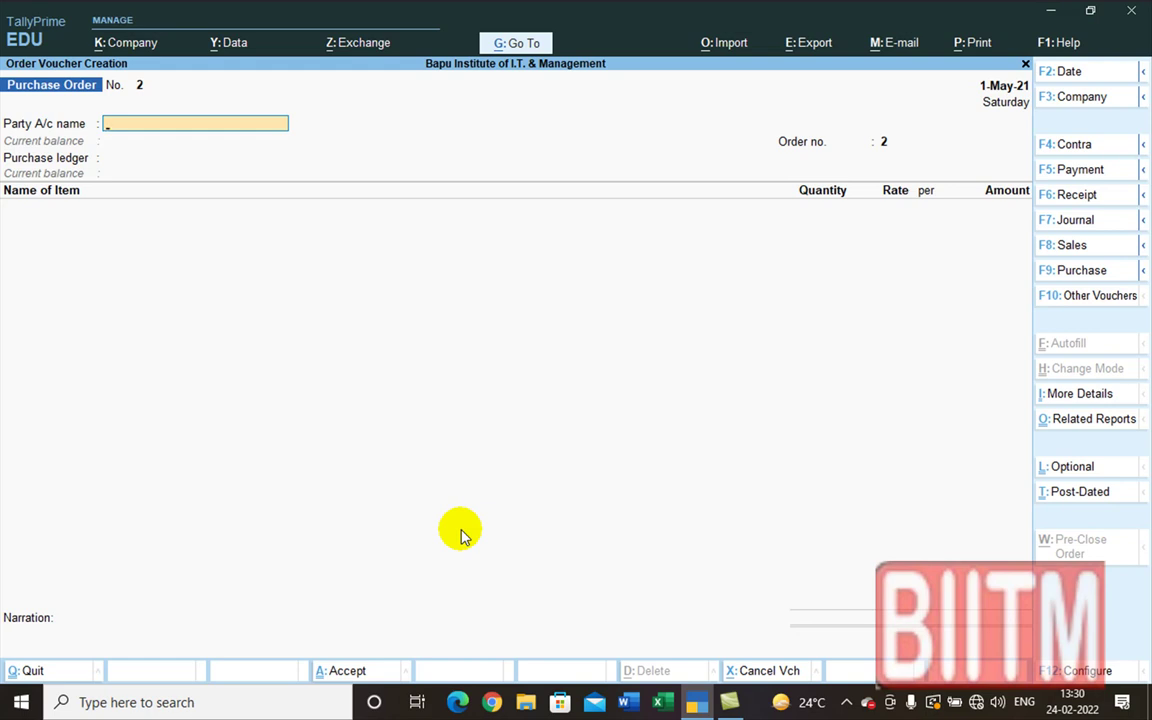
- Show the inactive voucher types, change the voucher type to Receipt Note and activate it
left_click(1080, 300)
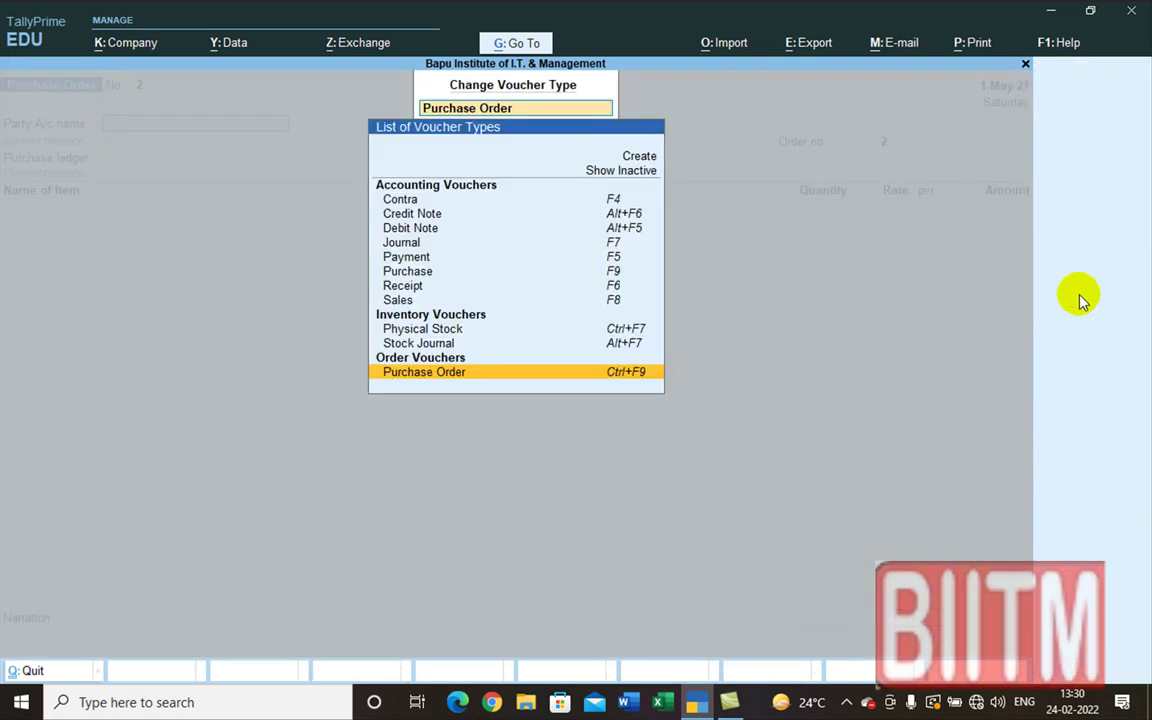
left_click(625, 172)
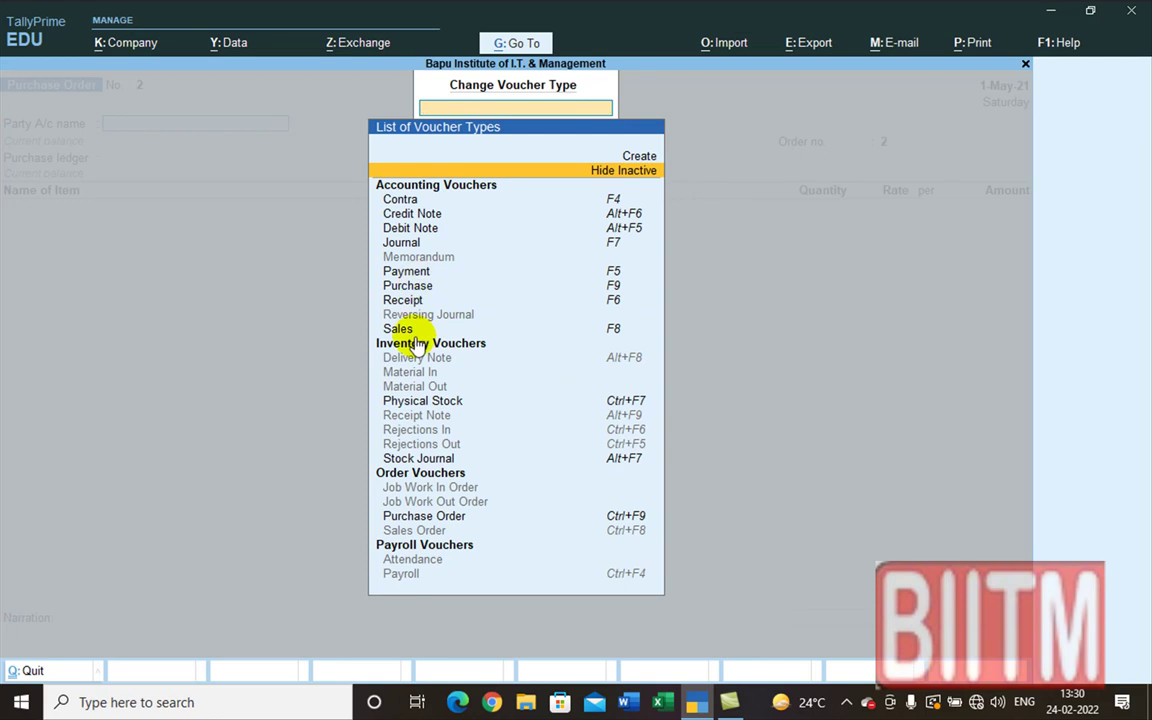
left_click(409, 418)
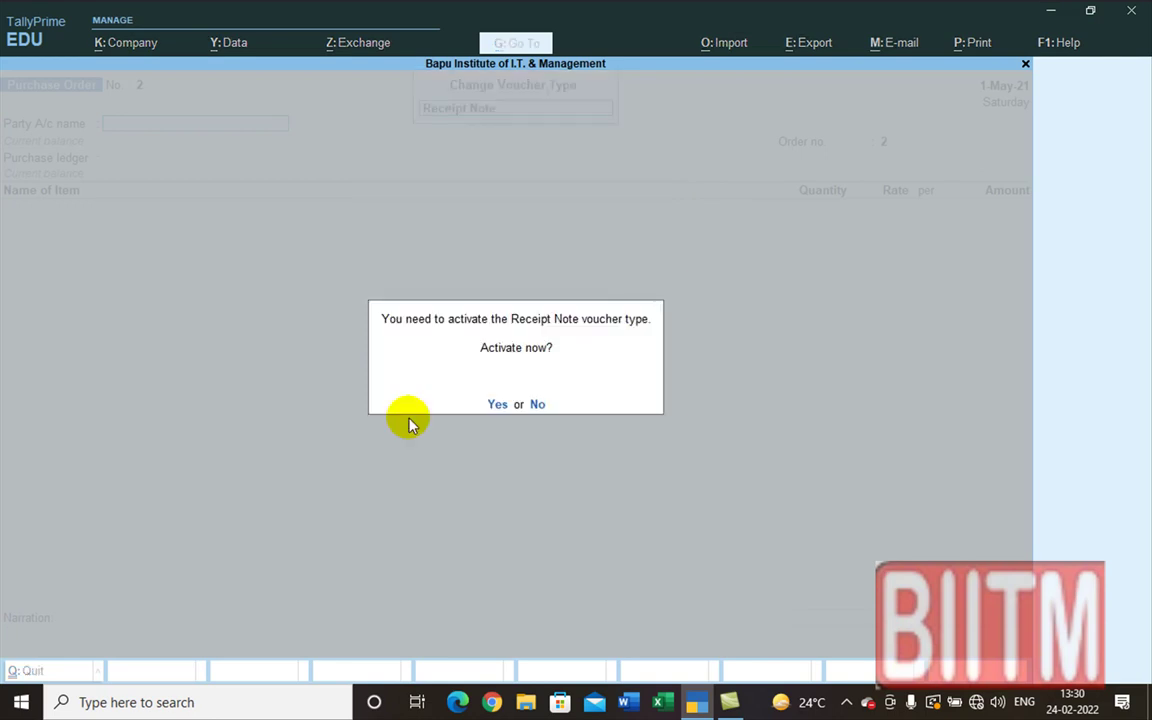
left_click(496, 405)
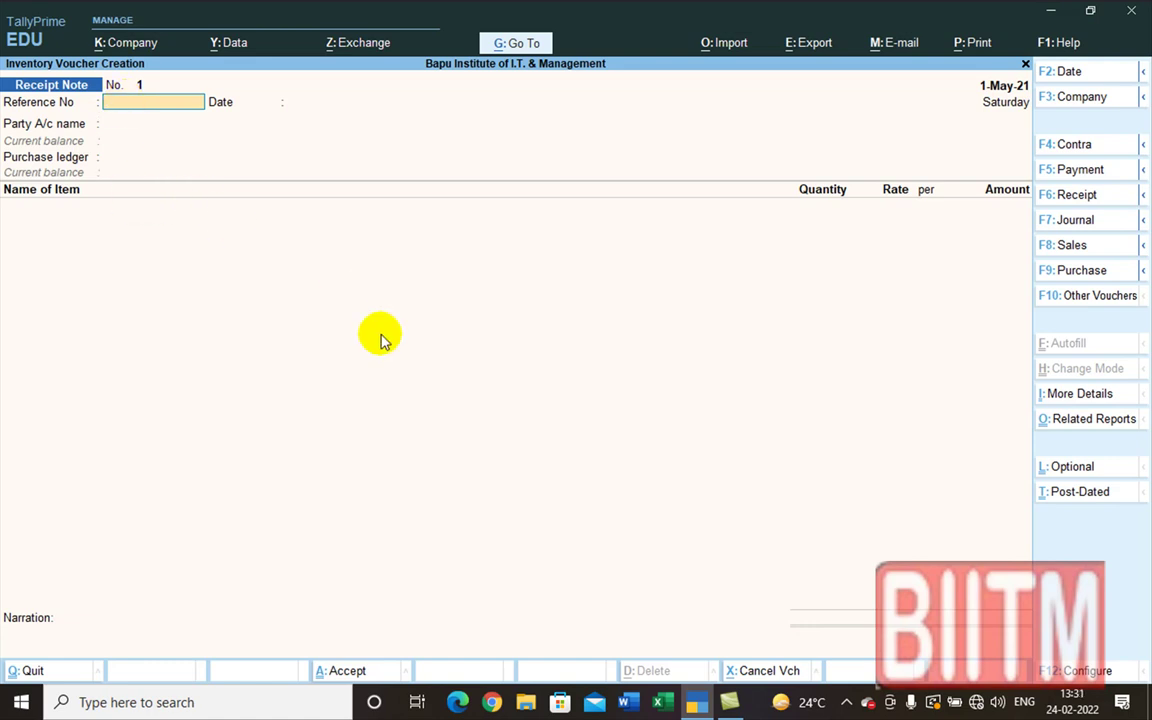
- Set the receipt note's reference number to CHE/SAN/01 and both its voucher and reference dates to 2-May-21
type("CHE/SAN-")
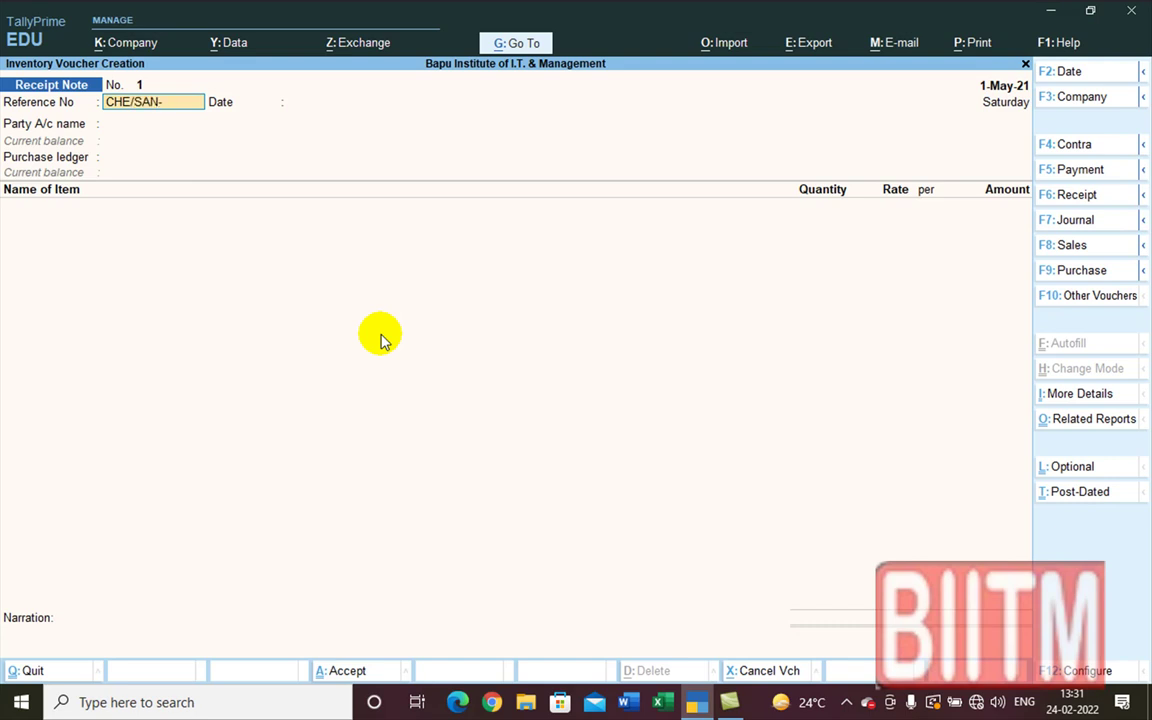
key("BackSpace")
type("/01")
key("F2")
key("Return")
key("Return")
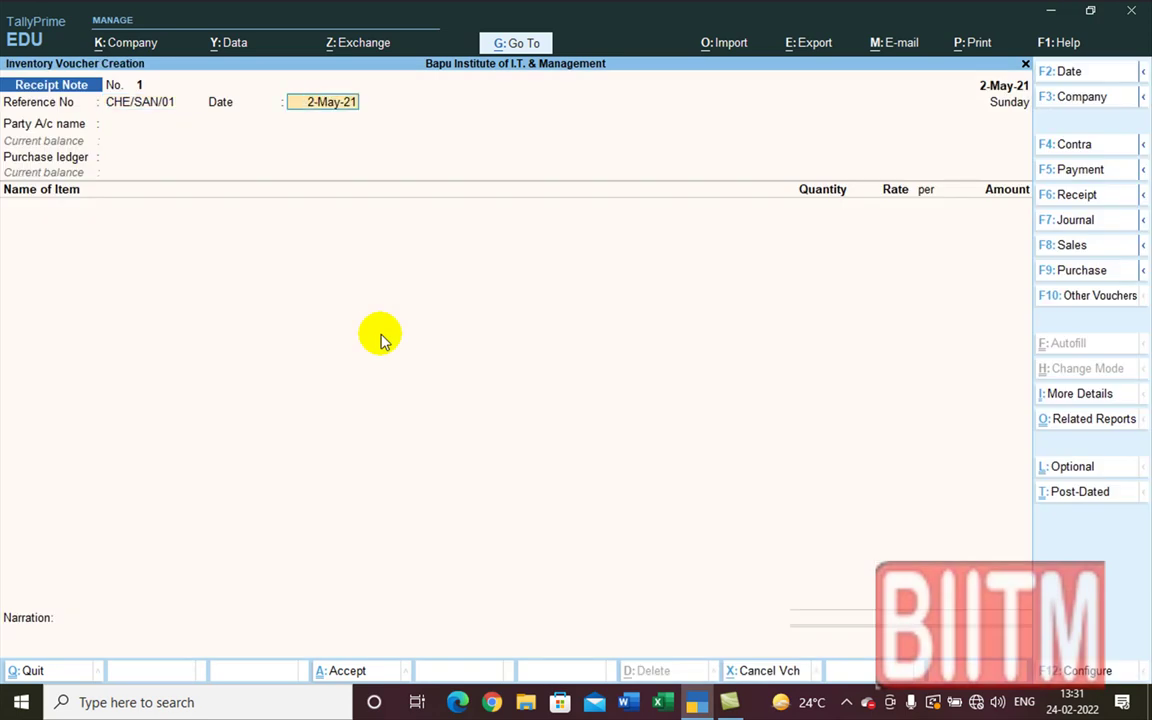
key("Return")
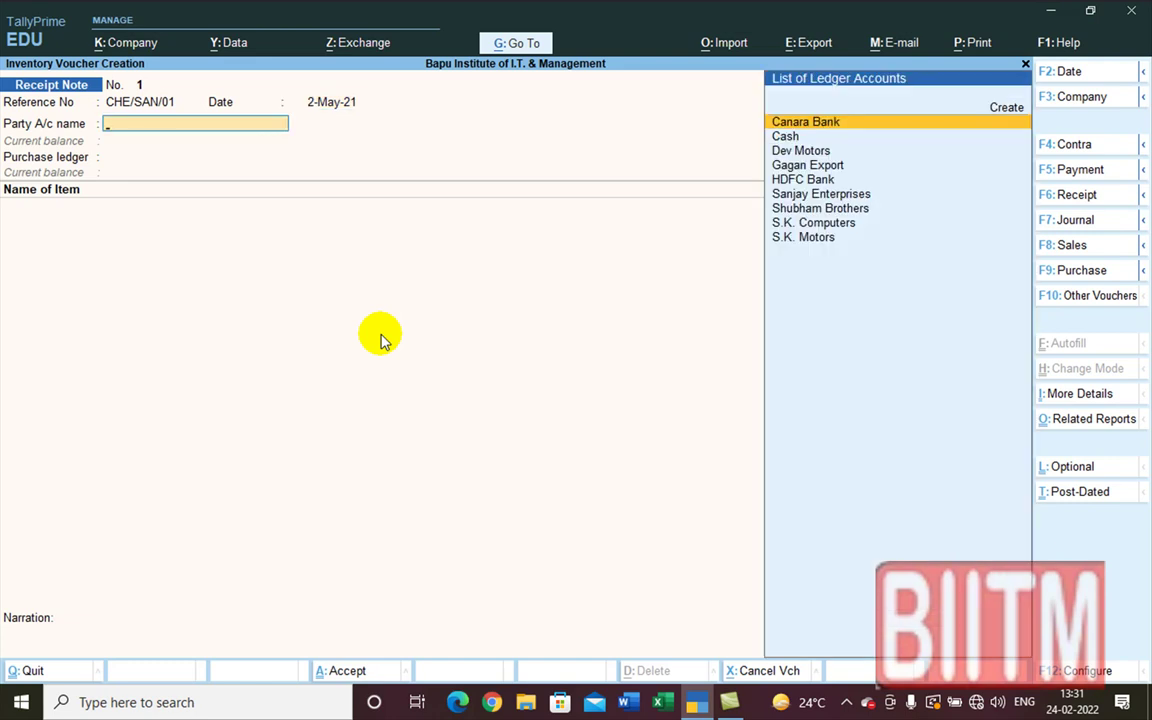
- Choose Sanjay Enterprises as the party account of the receipt note
type("M")
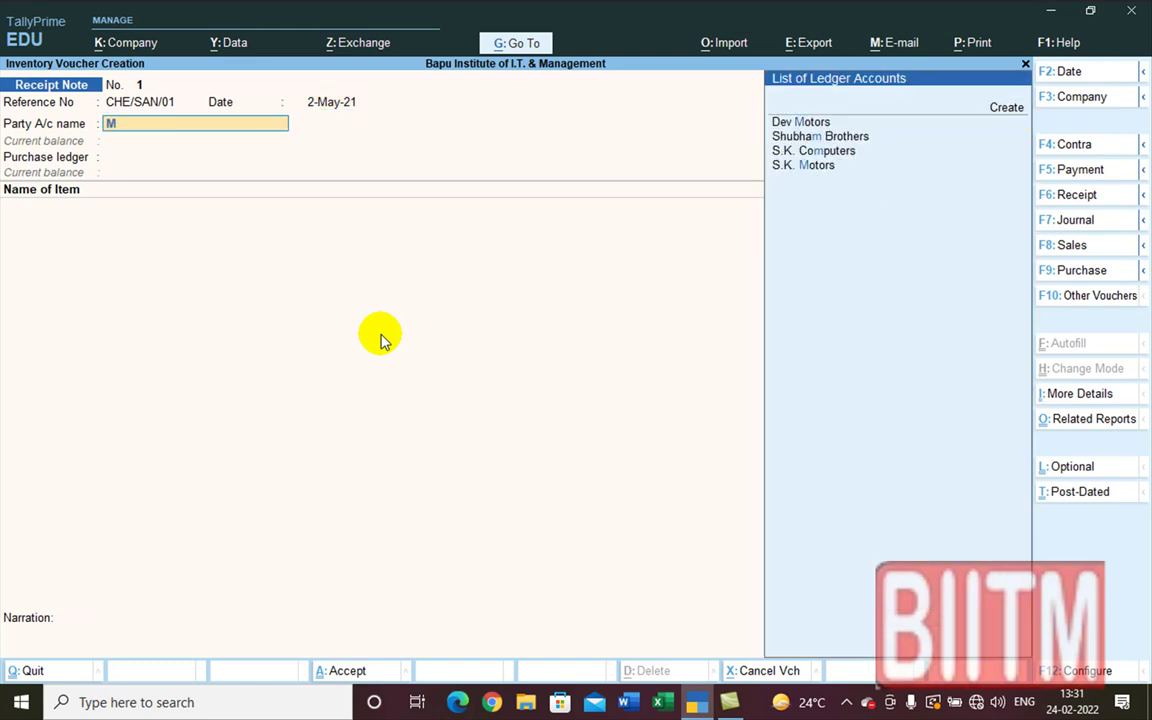
key("BackSpace")
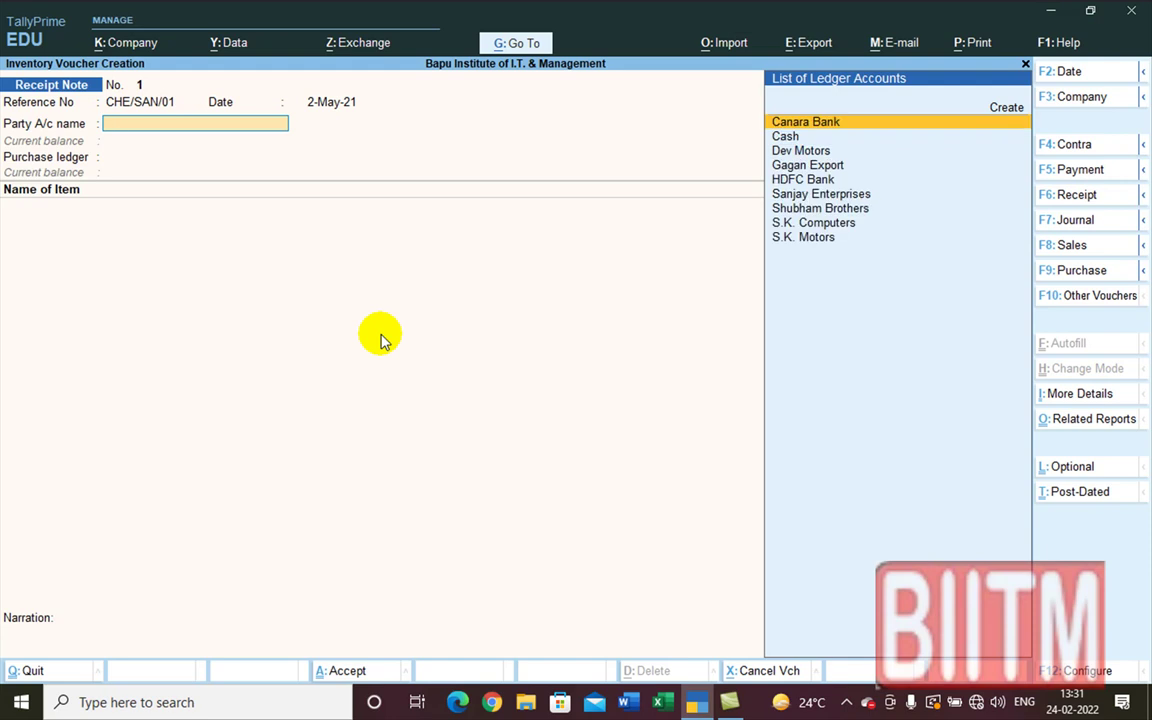
type("S")
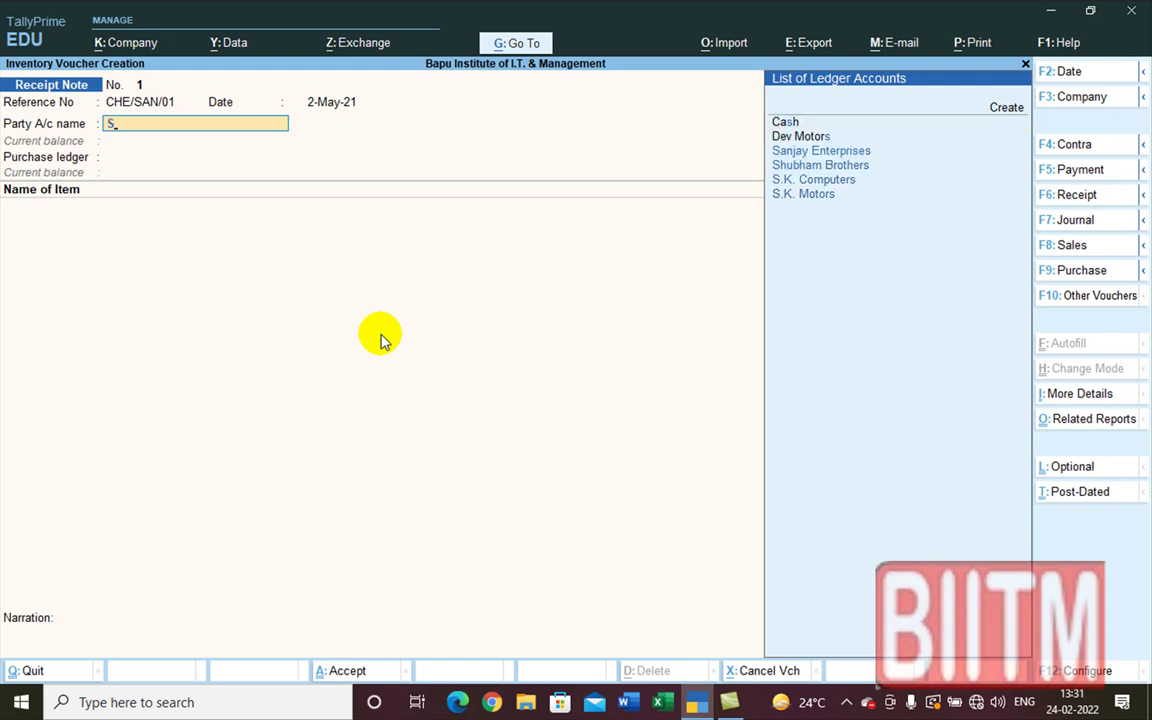
key("Up")
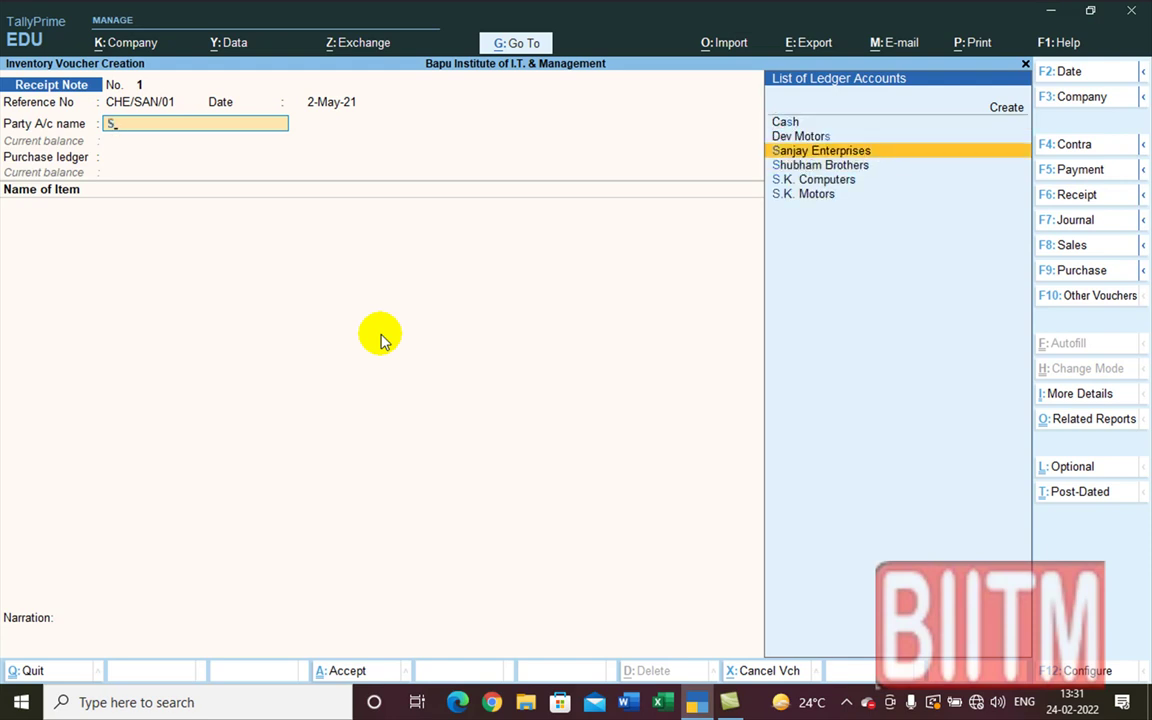
key("Return")
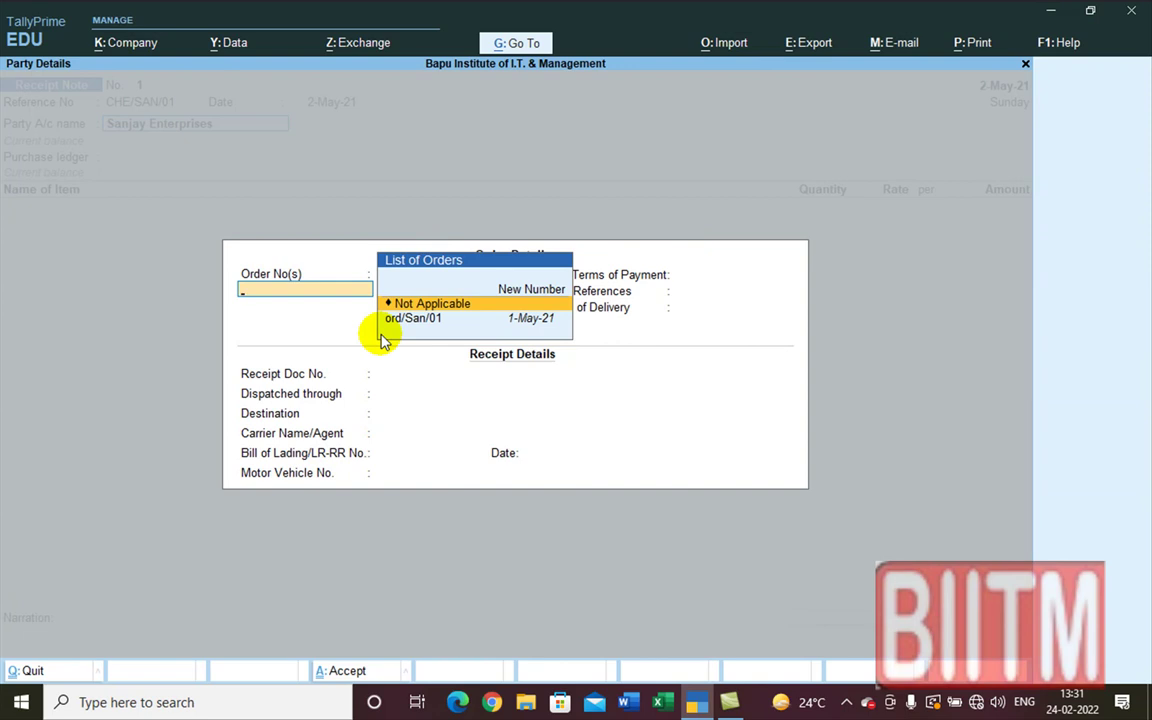
- Link the receipt note to the pending Sanjay Enterprises order of 1-May-21, leaving the payment terms and other references blank
key("Down")
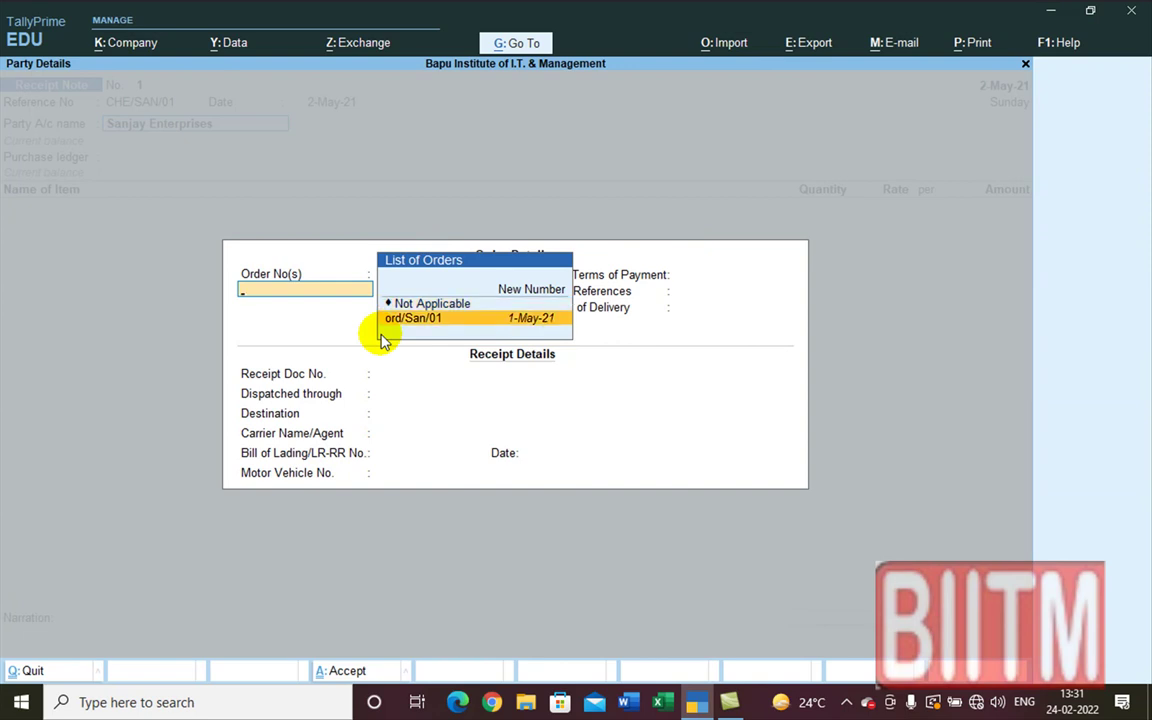
key("Up")
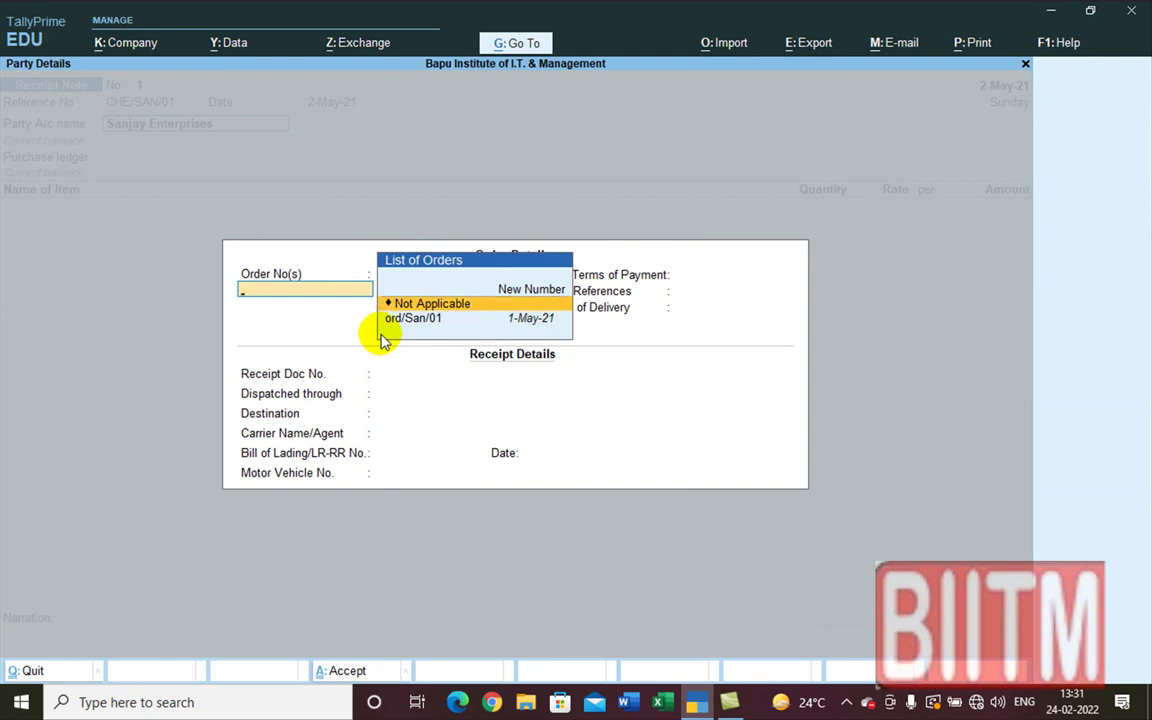
key("Down")
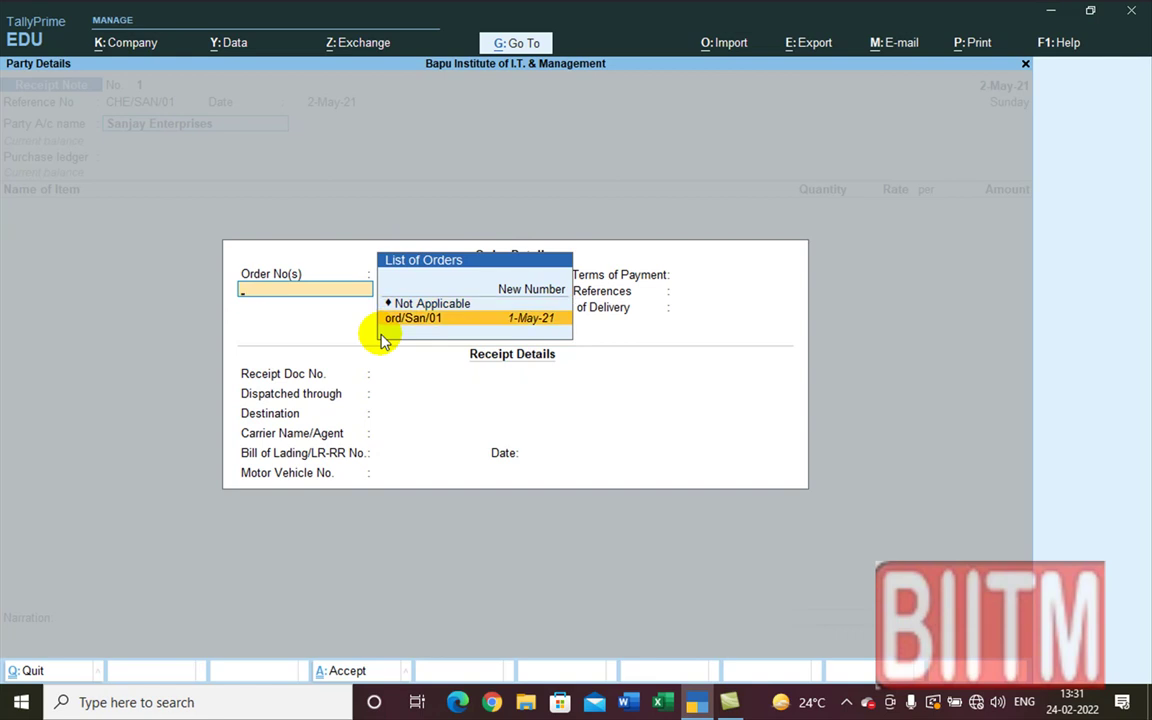
key("Return")
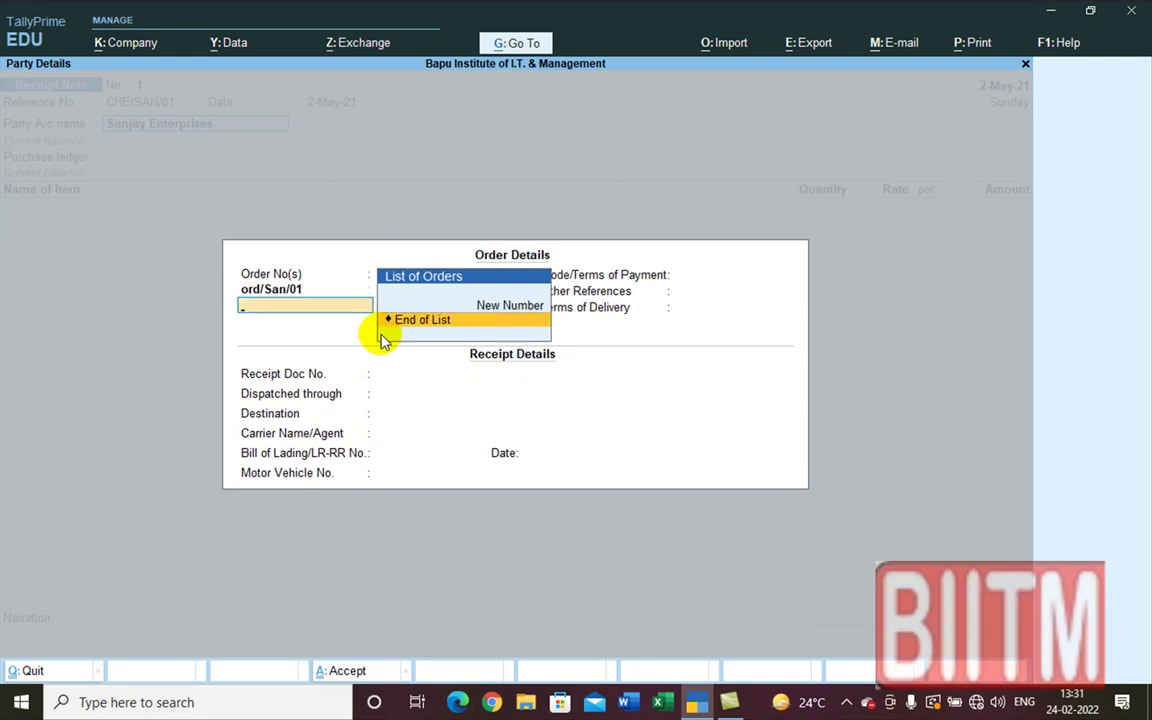
key("Return")
key("Return")
key("BackSpace")
key("Return")
key("Return")
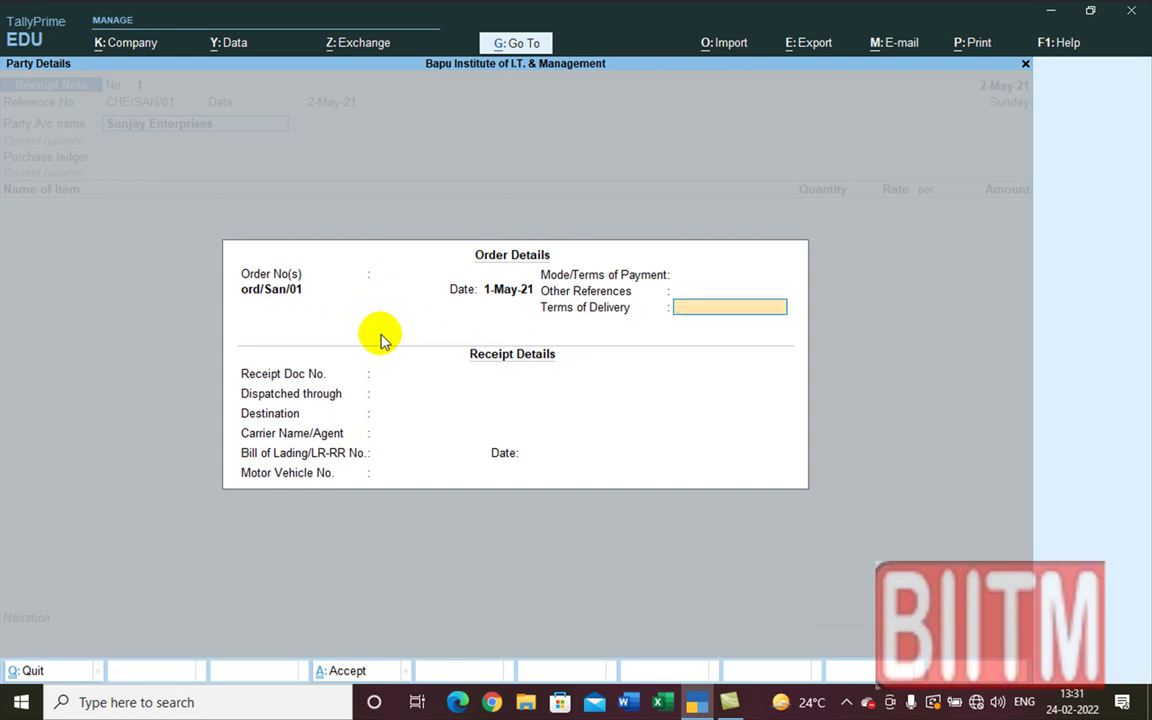
- Leave the terms of delivery and all receipt details of the receipt note blank, from document number to motor vehicle number
key("Return")
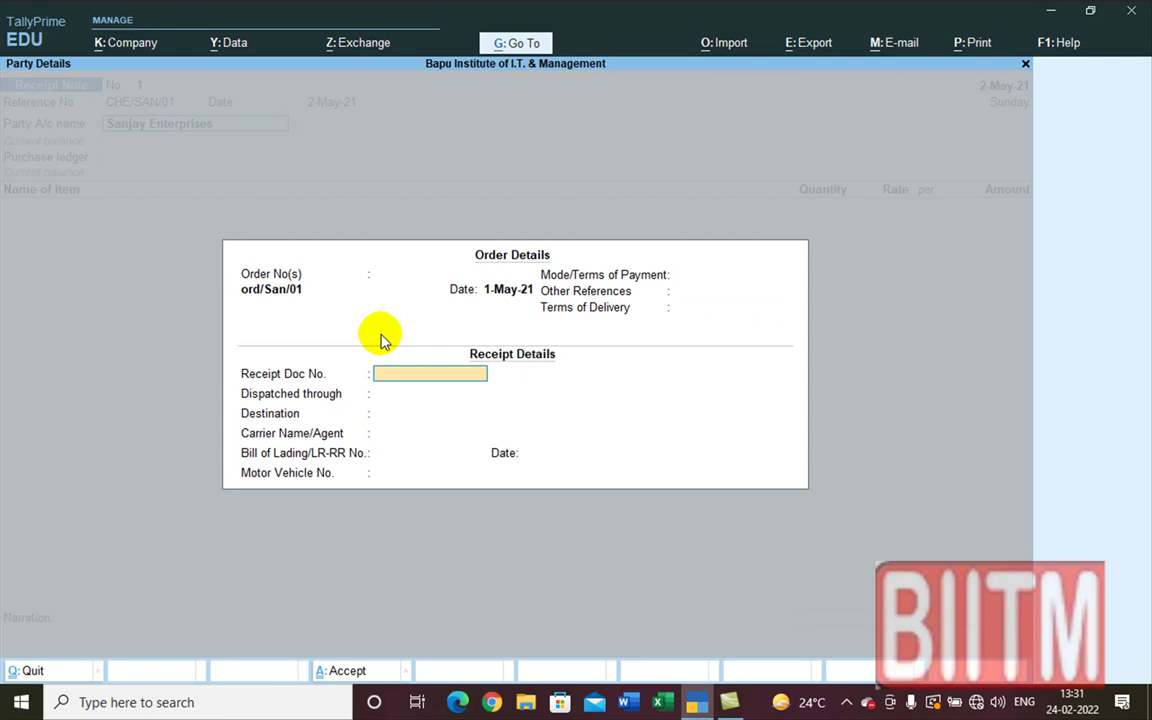
key("Return")
key("Return")
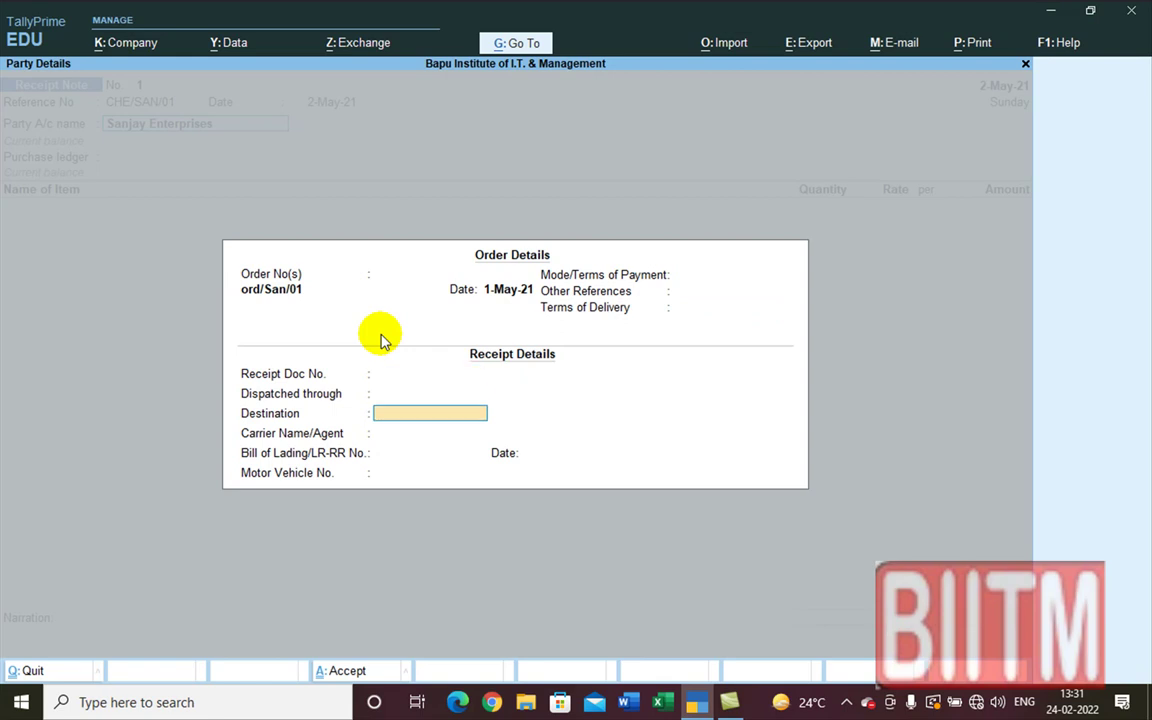
key("Return")
key("Return")
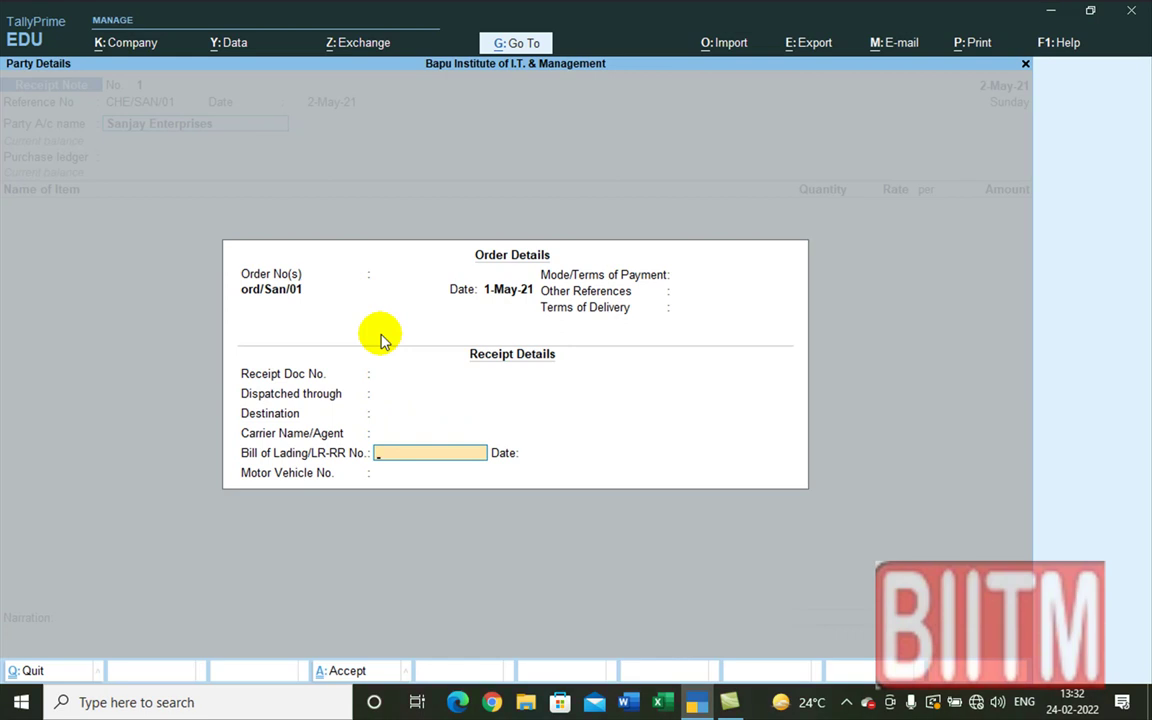
key("Return")
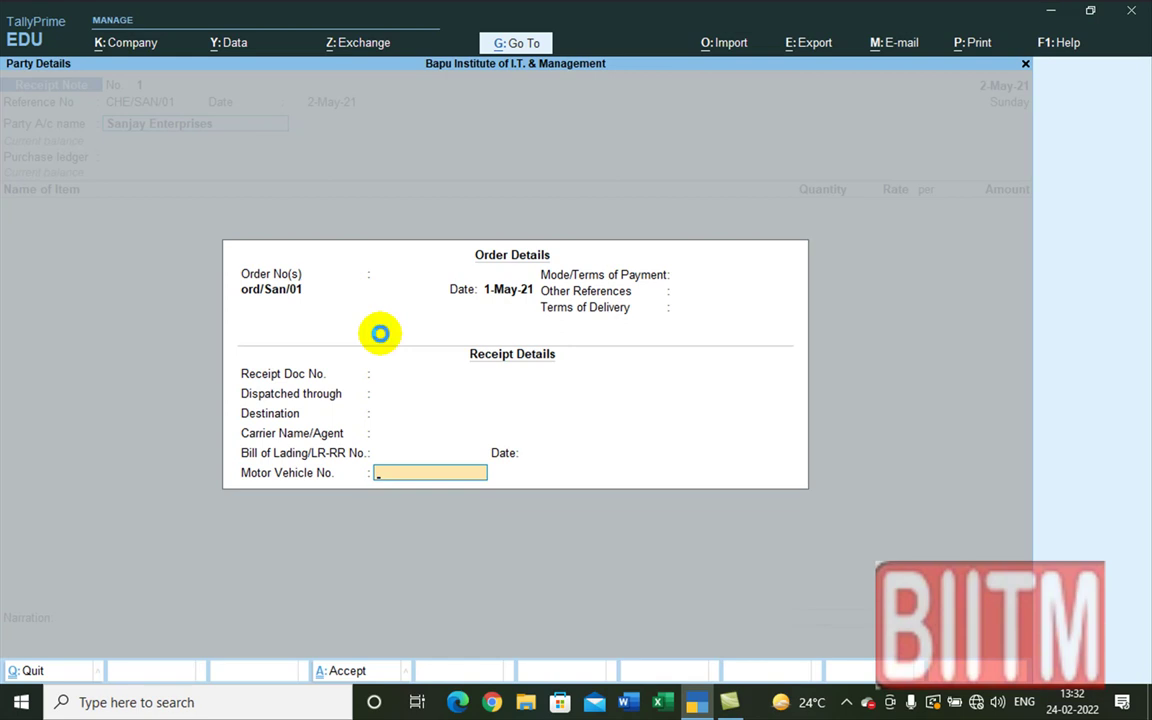
key("Return")
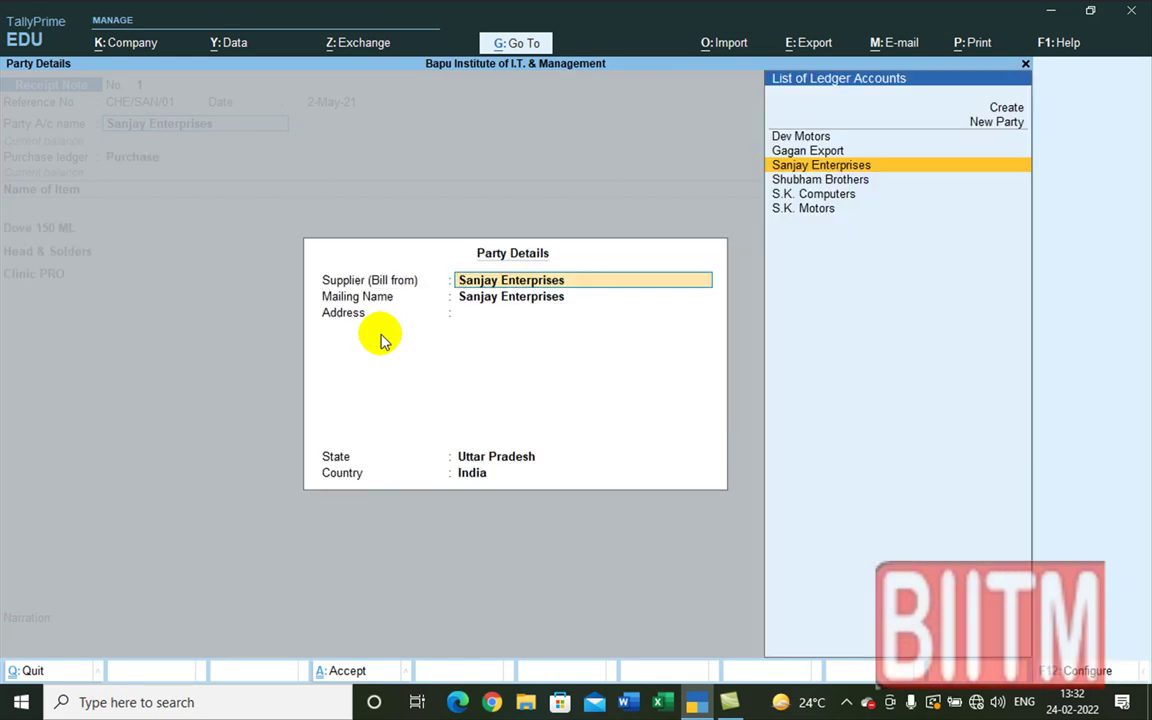
- Accept the supplier details for Sanjay Enterprises without an address and keep Purchase as the purchase ledger
key("Return")
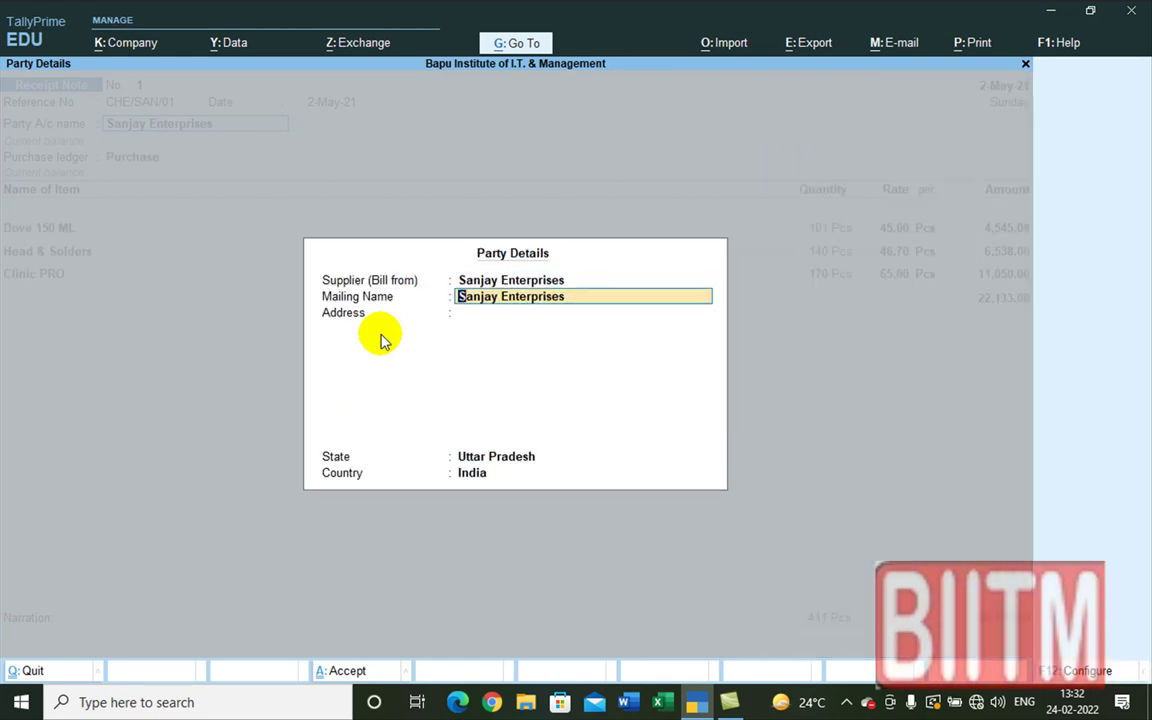
key("Return")
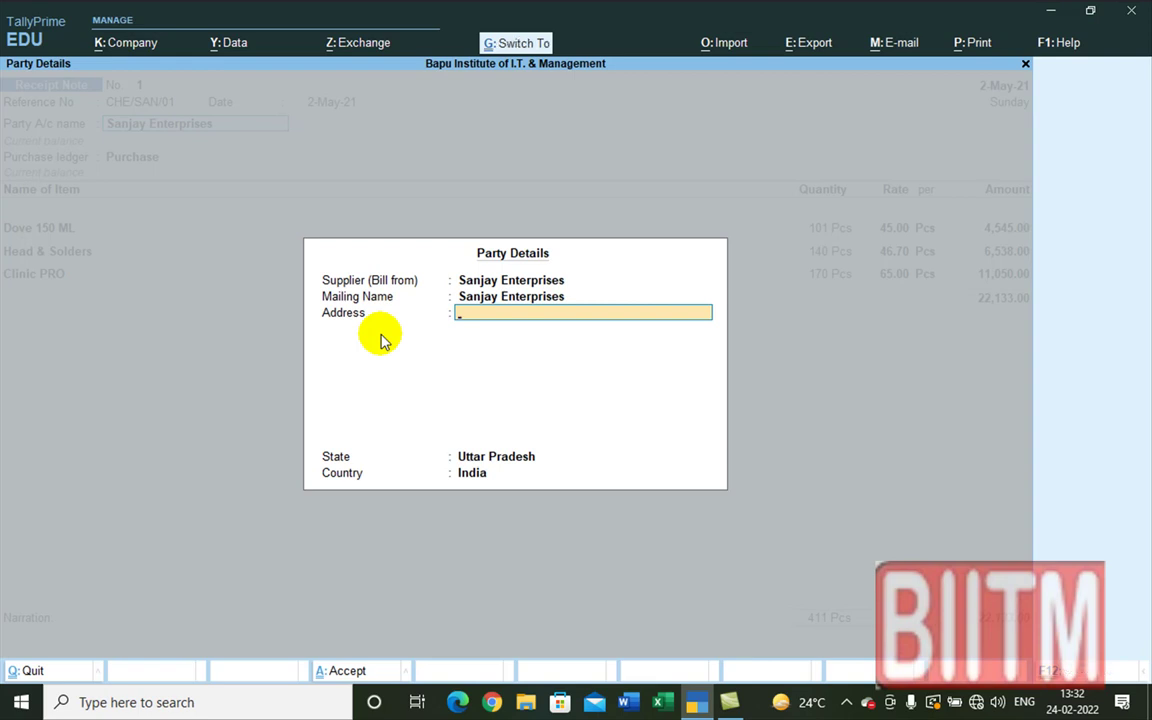
key("Return")
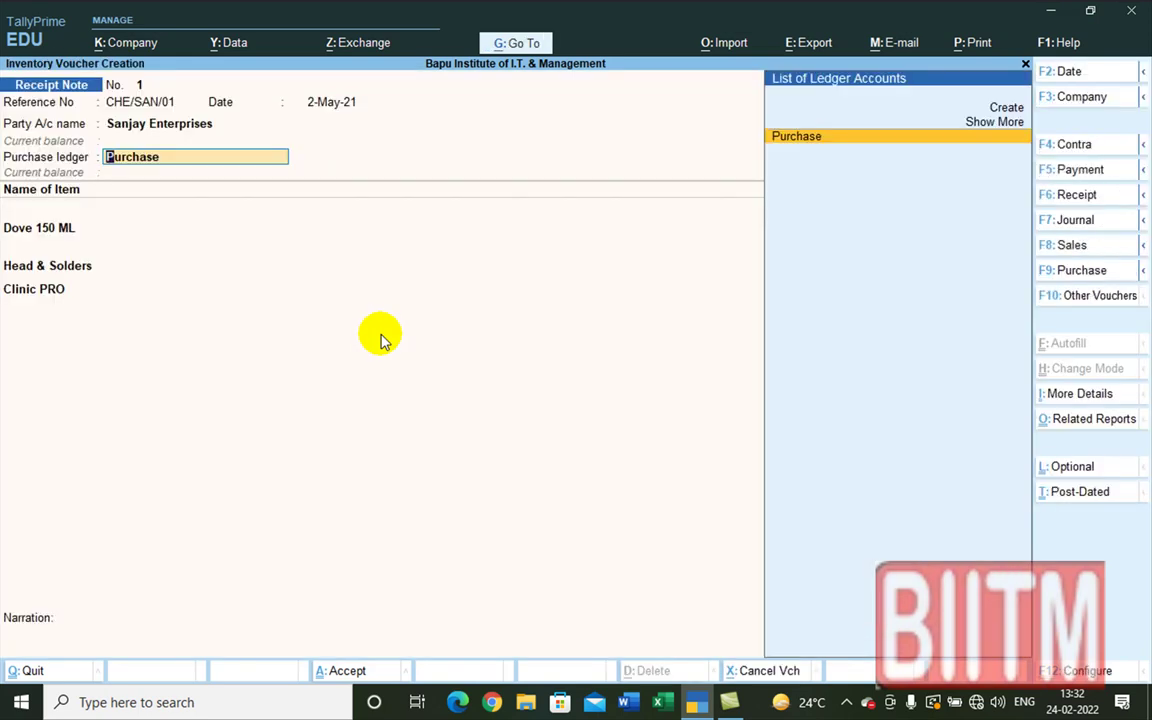
key("Return")
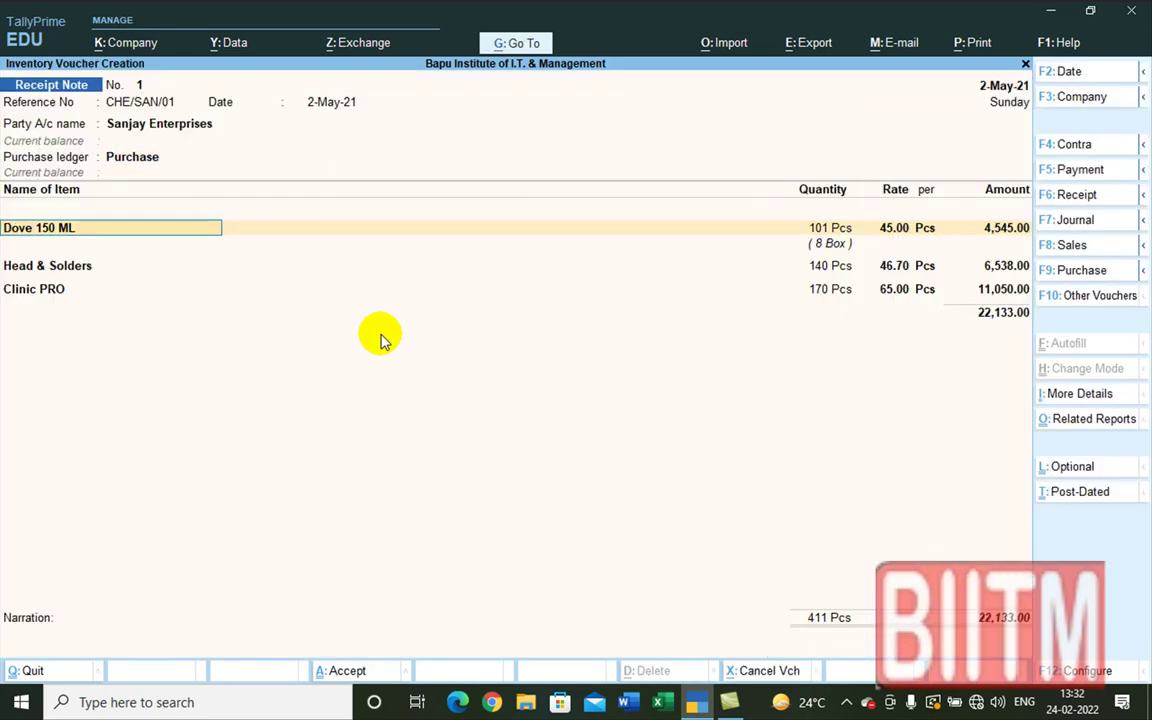
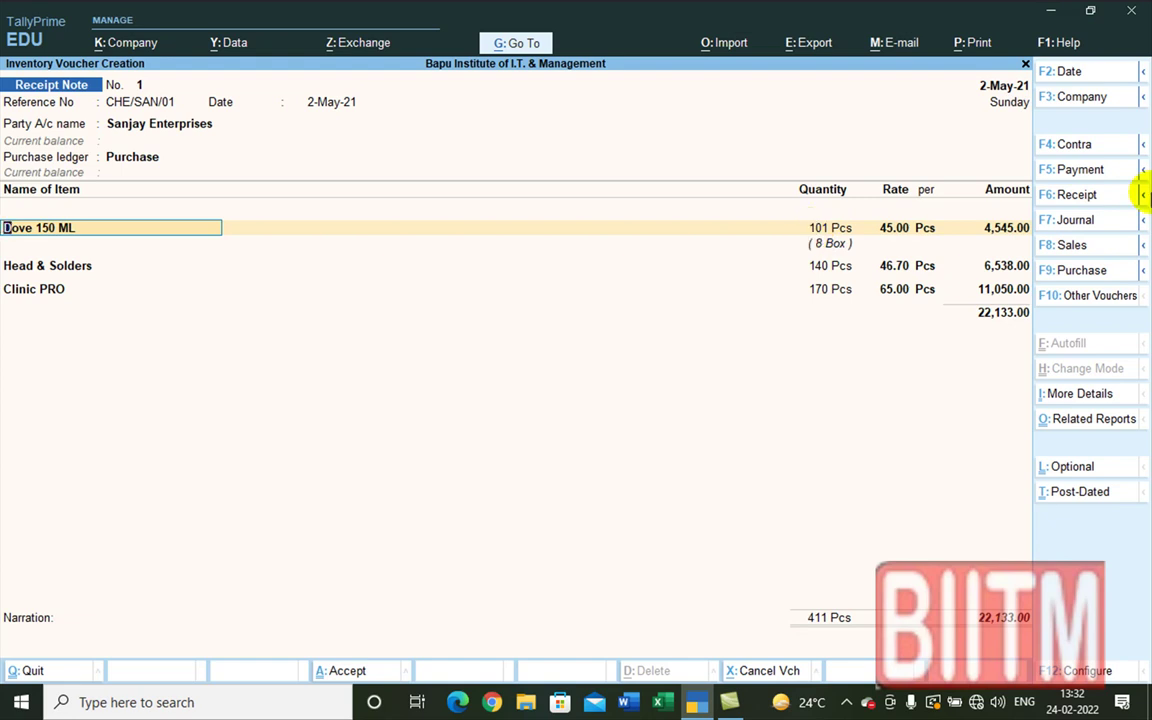
- Allocate 101 Pcs of Dove 150 ML at 45.00 to tracking number CHE/SAN/01 and the 1-May-21 order, in godown Harduaganj
key("Return")
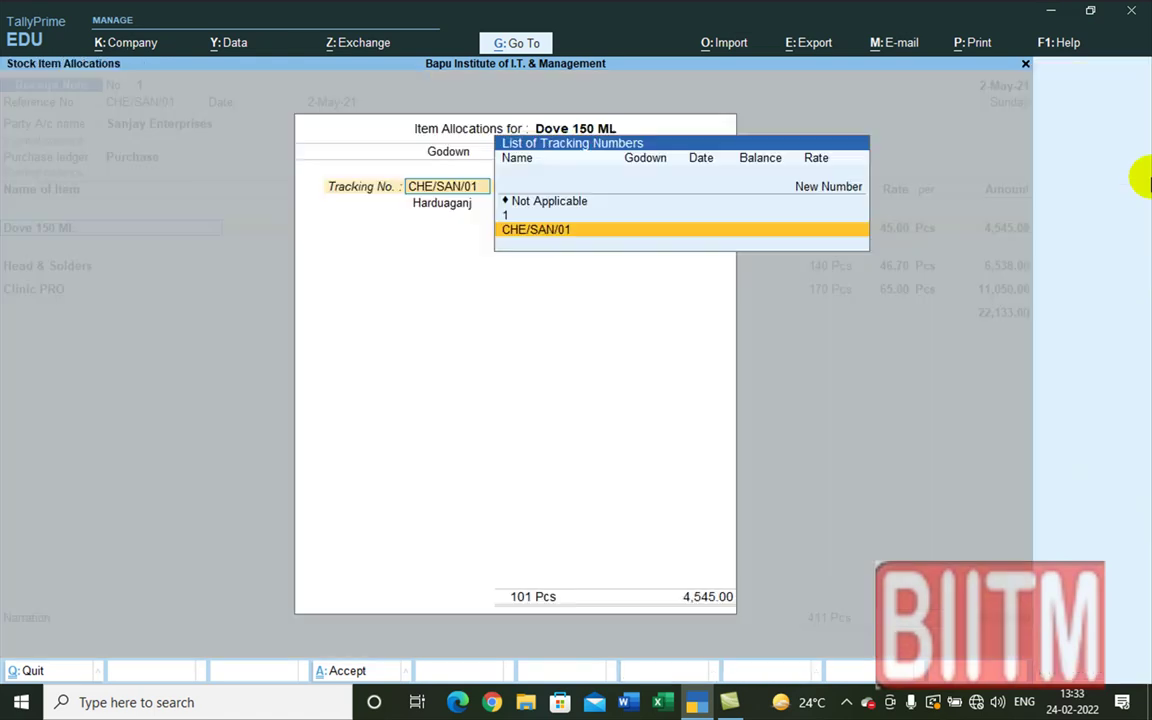
key("Return")
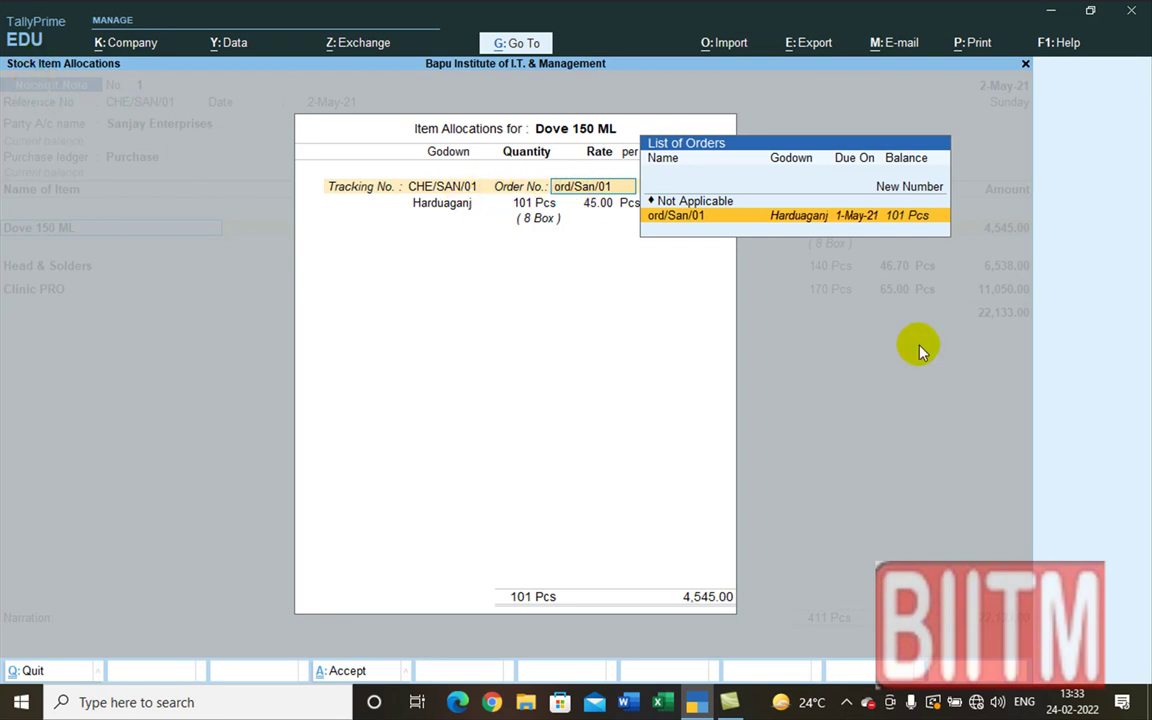
key("Return")
key("Return")
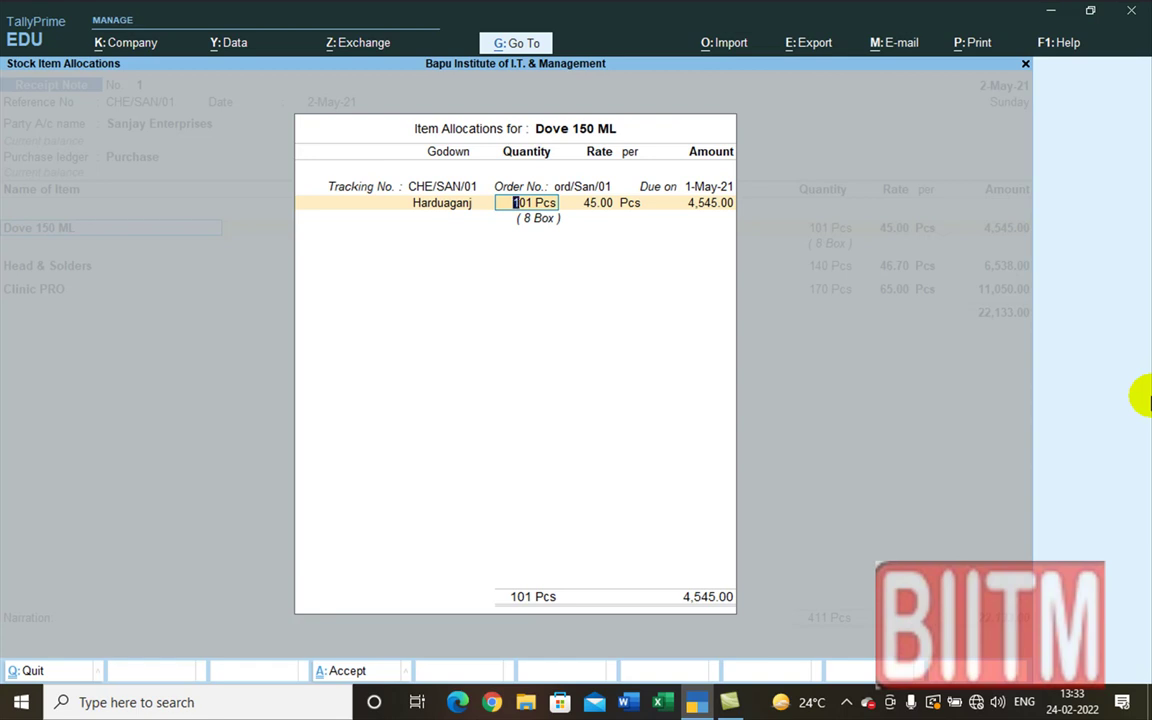
key("Return")
key("Return")
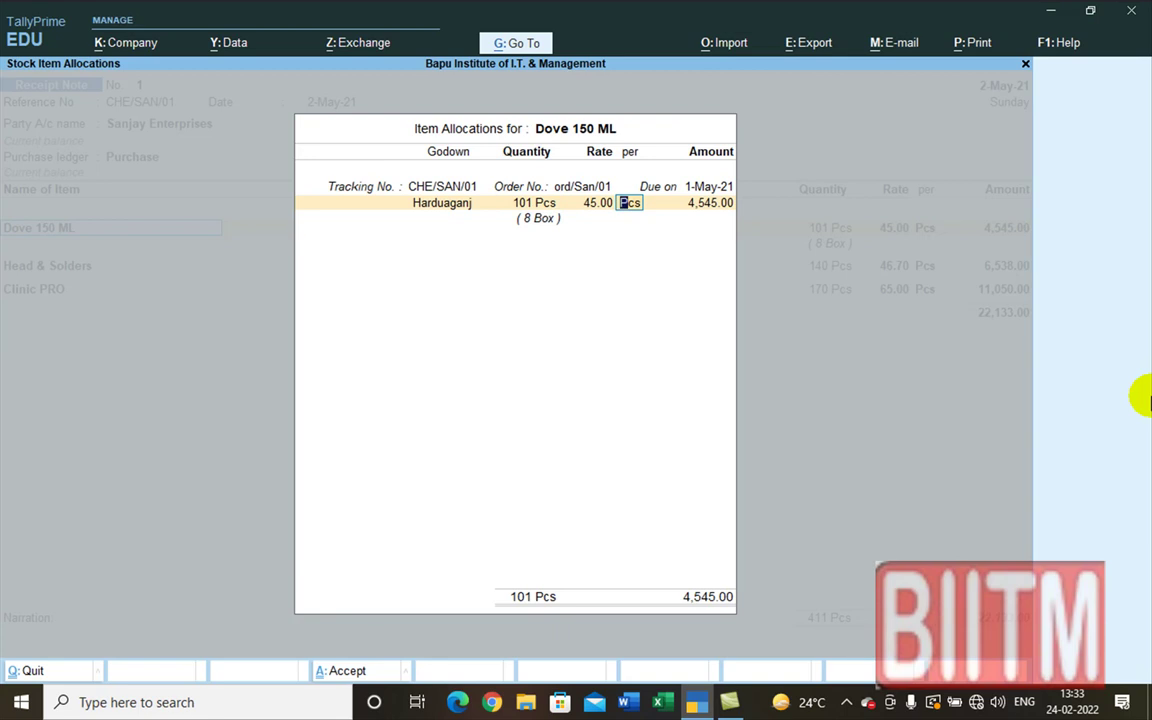
key("Return")
key("Return")
key("Return")
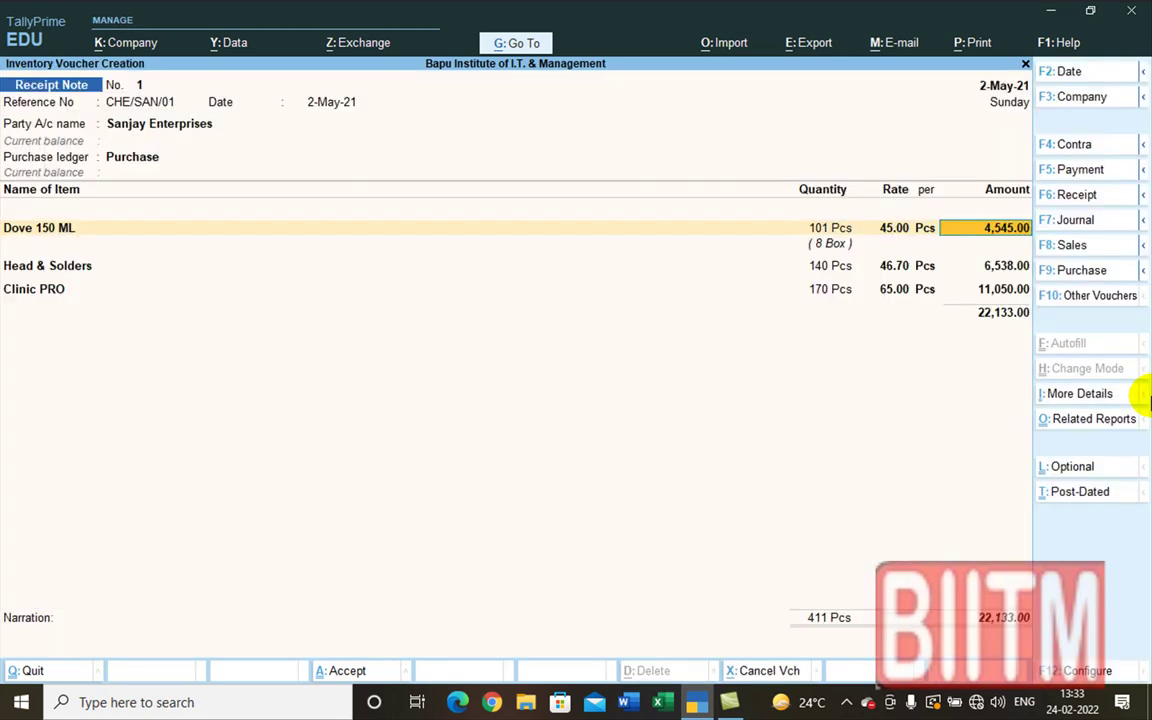
key("Return")
- Allocate 140 Pcs of Head & Solders at 46.70 to tracking number CHE/SAN/01 and the 1-May-21 order, in godown Harduaganj
key("Return")
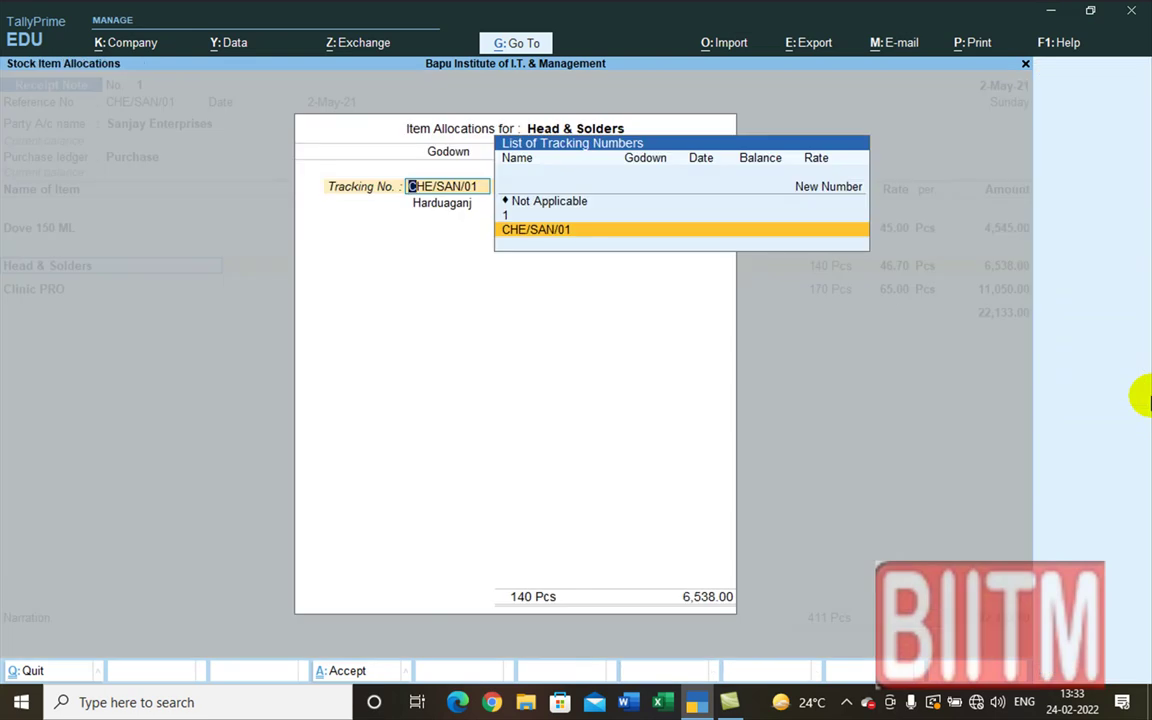
key("Return")
key("Return")
key("Return")
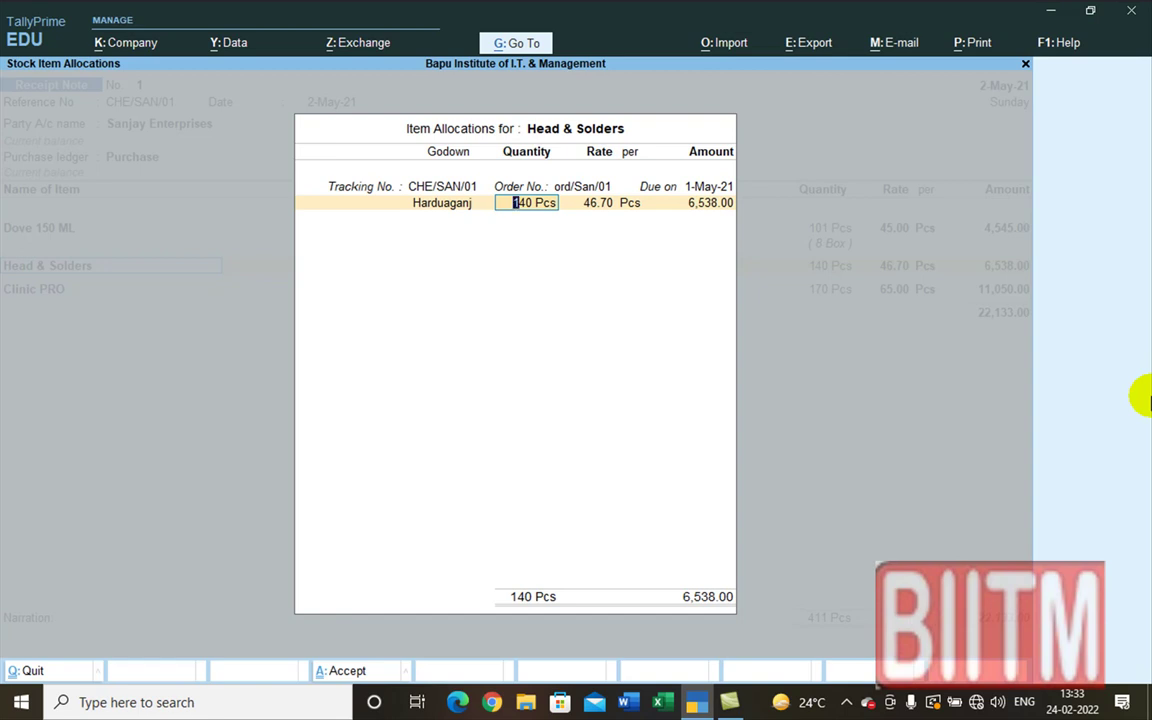
key("Return")
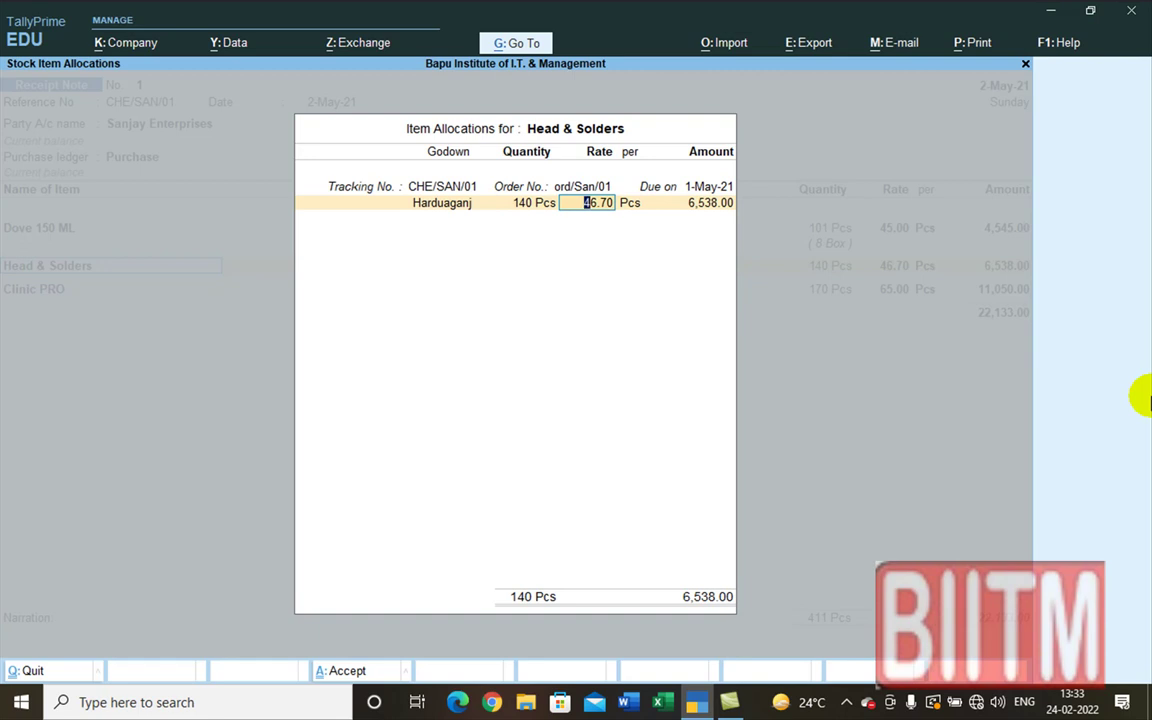
key("Return")
key("Return")
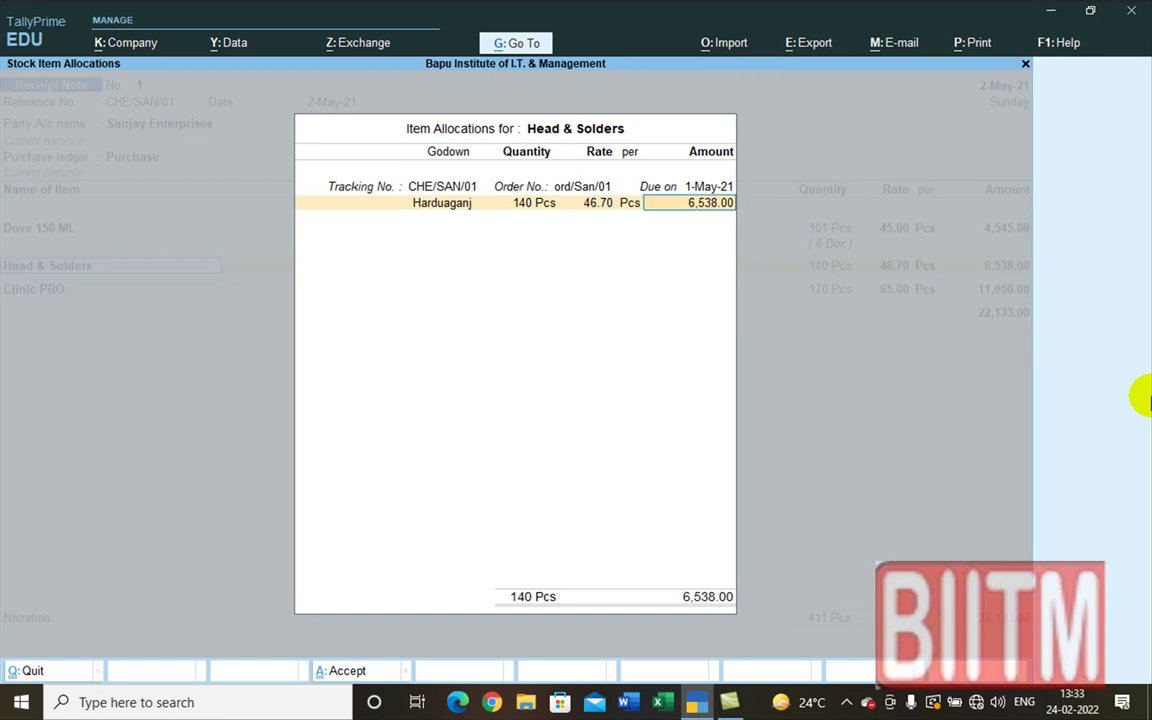
key("Return")
key("Return")
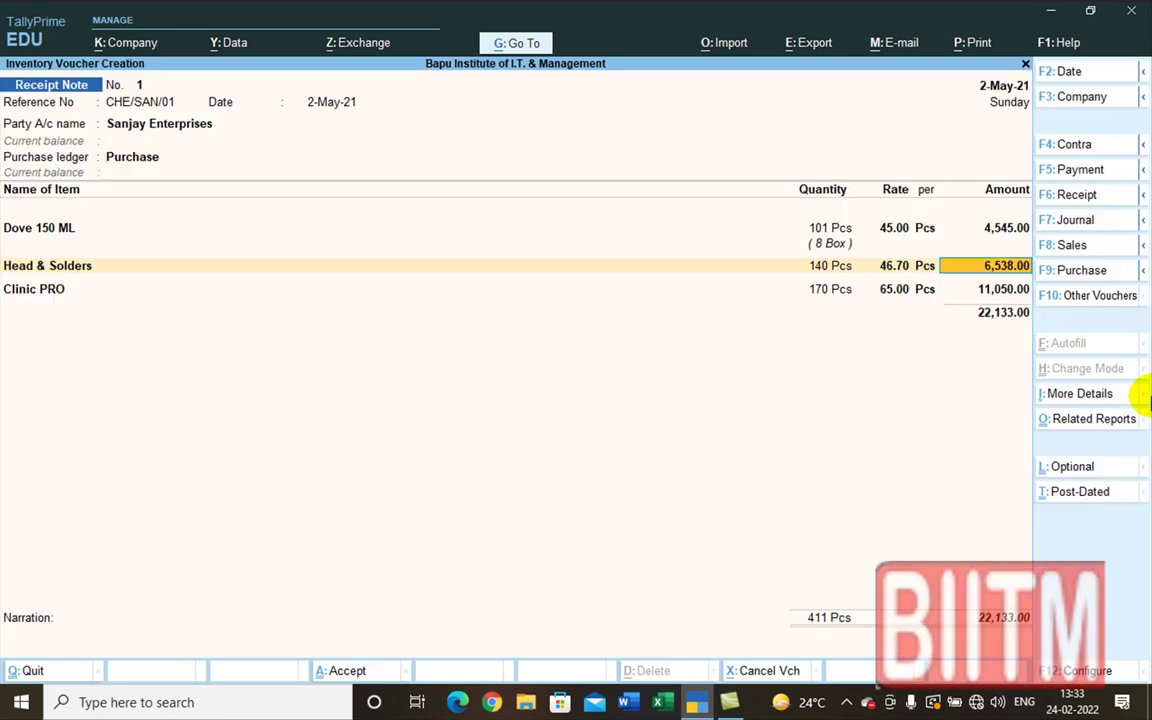
key("Return")
- Allocate 170 Pcs of Clinic PRO at 65.00 to tracking number CHE/SAN/01 and the 1-May-21 order, in godown Harduaganj
key("Return")
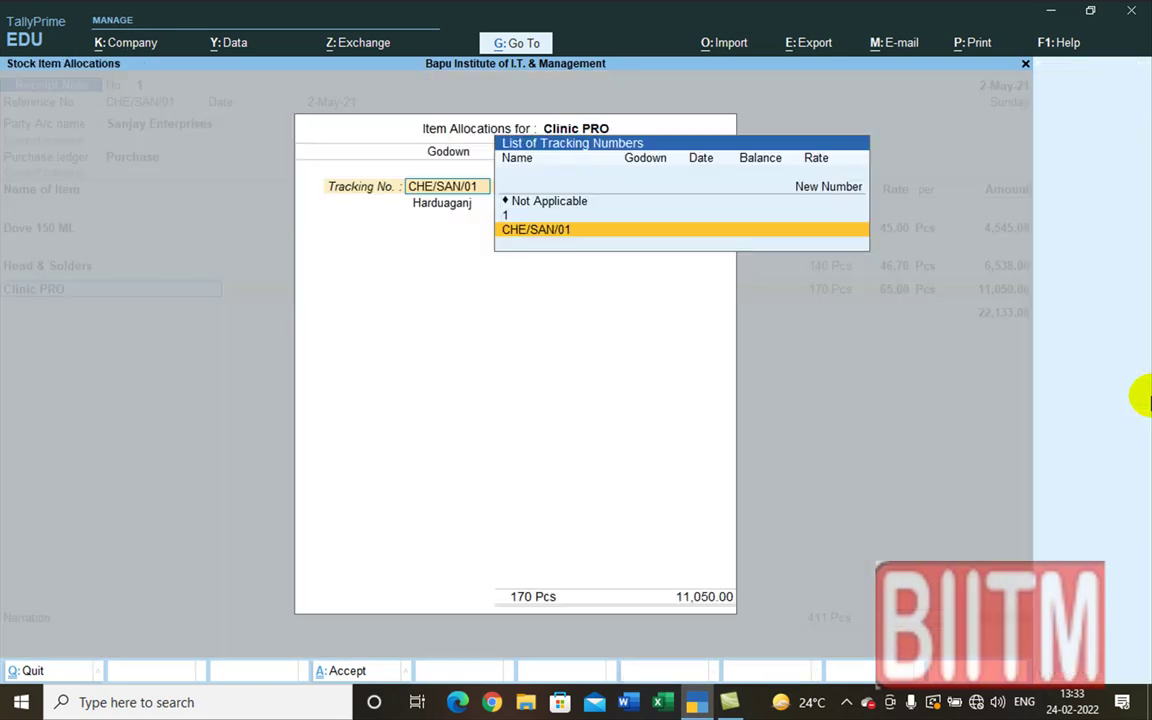
key("Return")
key("Return")
key("Return")
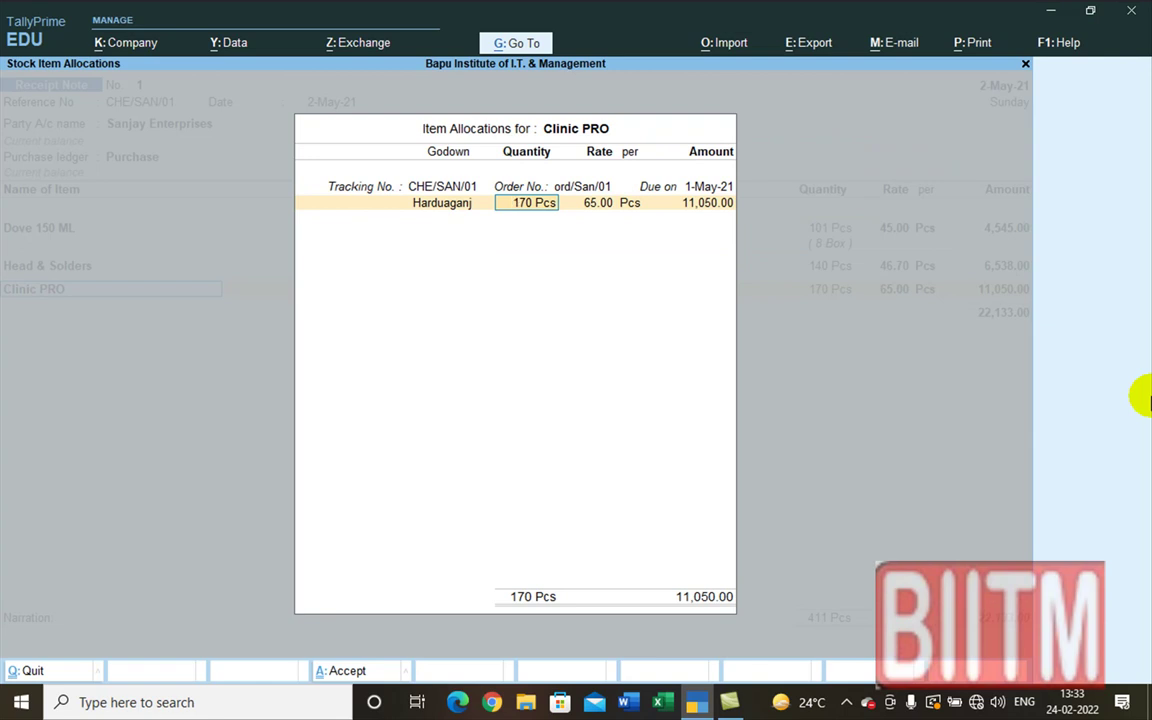
key("Return")
key("Return")
key("Return")
key("Return")
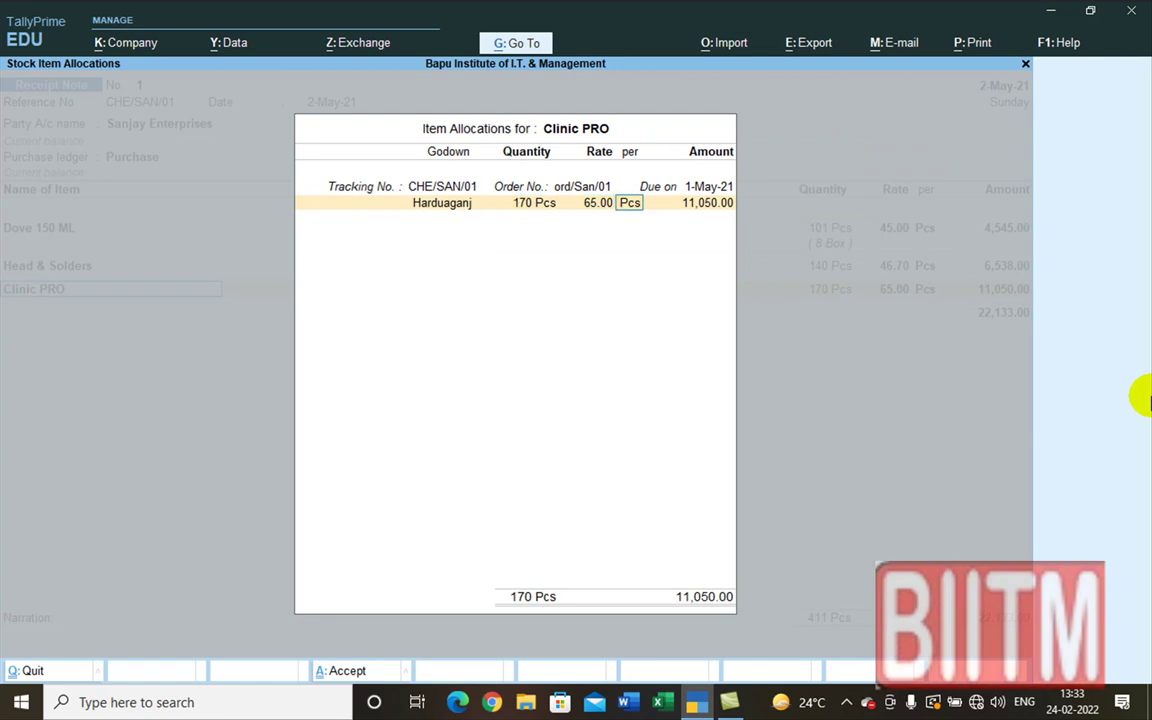
key("Return")
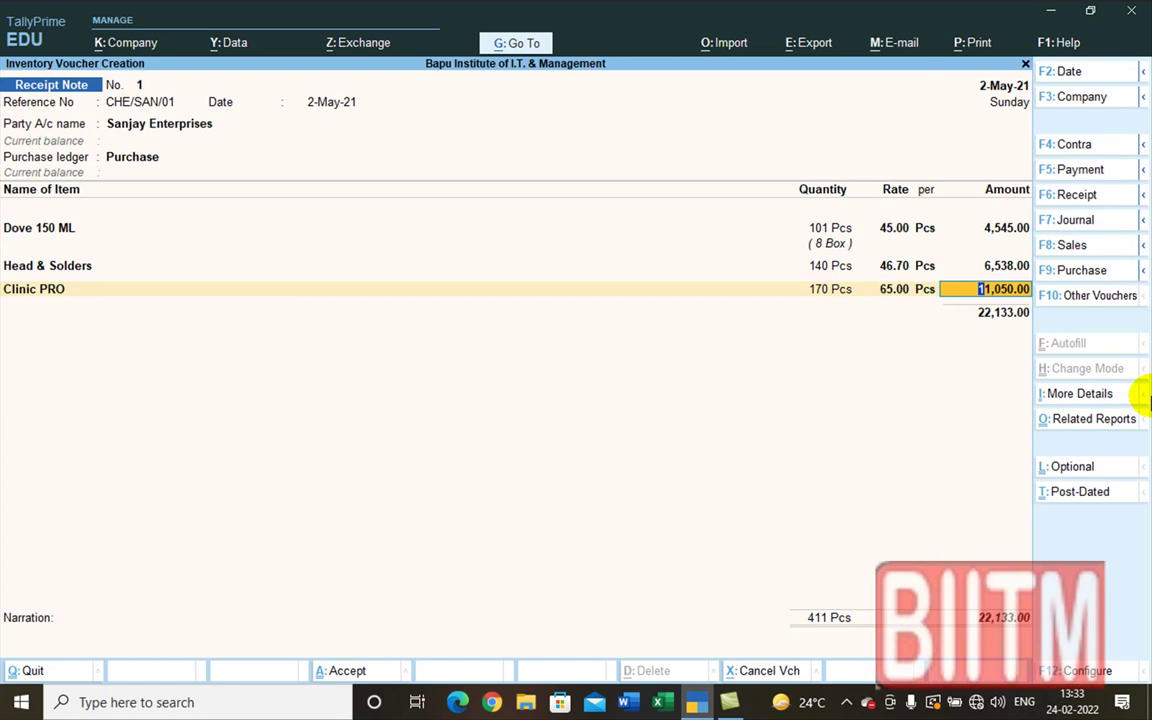
key("Return")
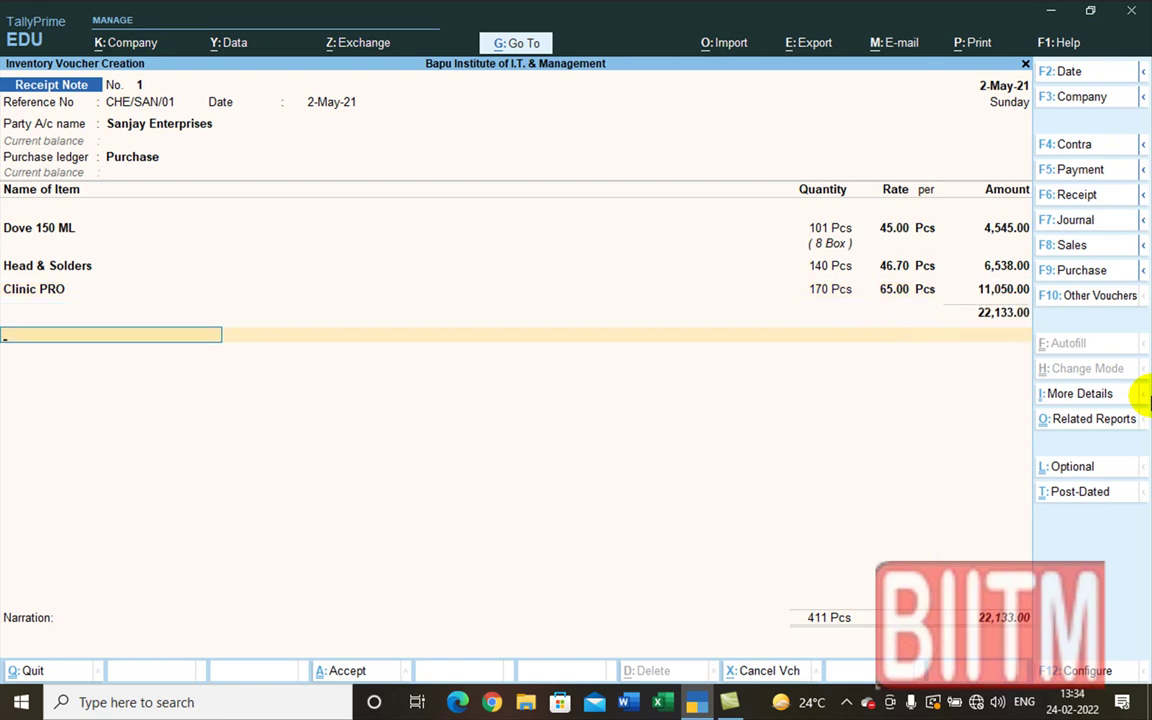
- End the item list, enter the narration "Being goods received" and save the receipt note
key("Return")
key("Return")
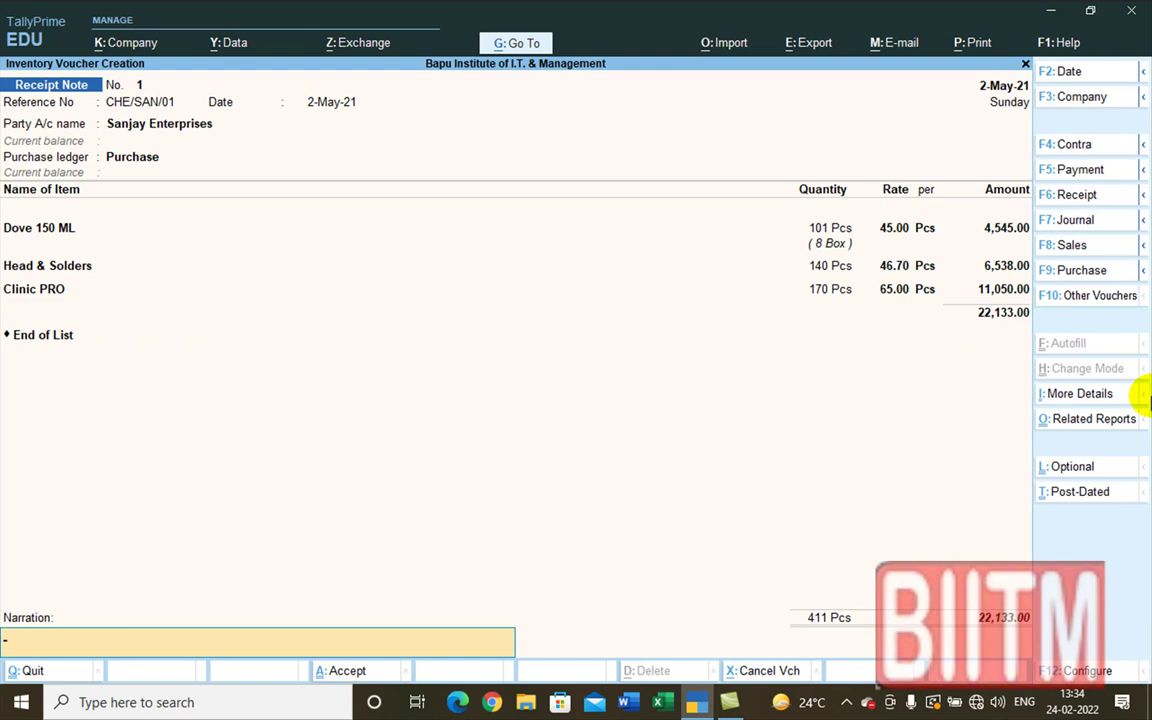
type("bE")
key("BackSpace")
key("BackSpace")
key("BackSpace")
type("bEI")
key("BackSpace")
key("BackSpace")
key("BackSpace")
type("Being goods received")
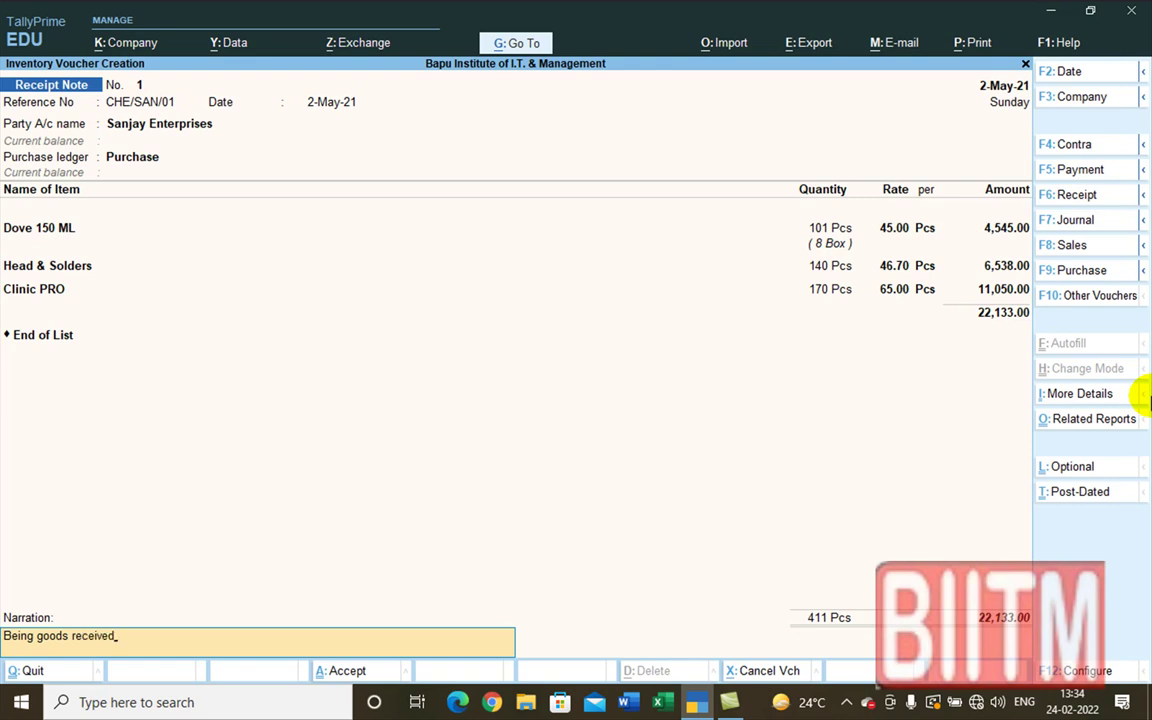
key("Return")
key("y")
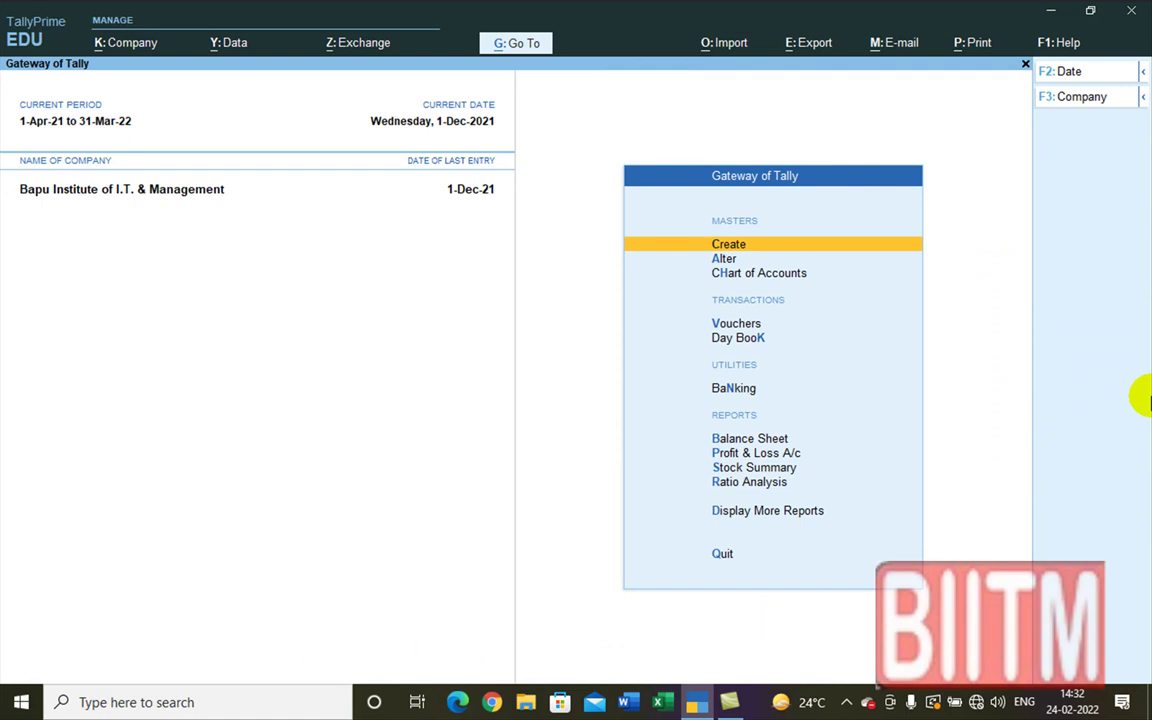
- Examine the detailed Balance Sheet for the difference in opening balances, and return to the Gateway of Tally
key("Down")
key("Down")
key("Down")
key("Down")
key("Down")
key("Down")
key("Down")
key("Up")
key("Return")
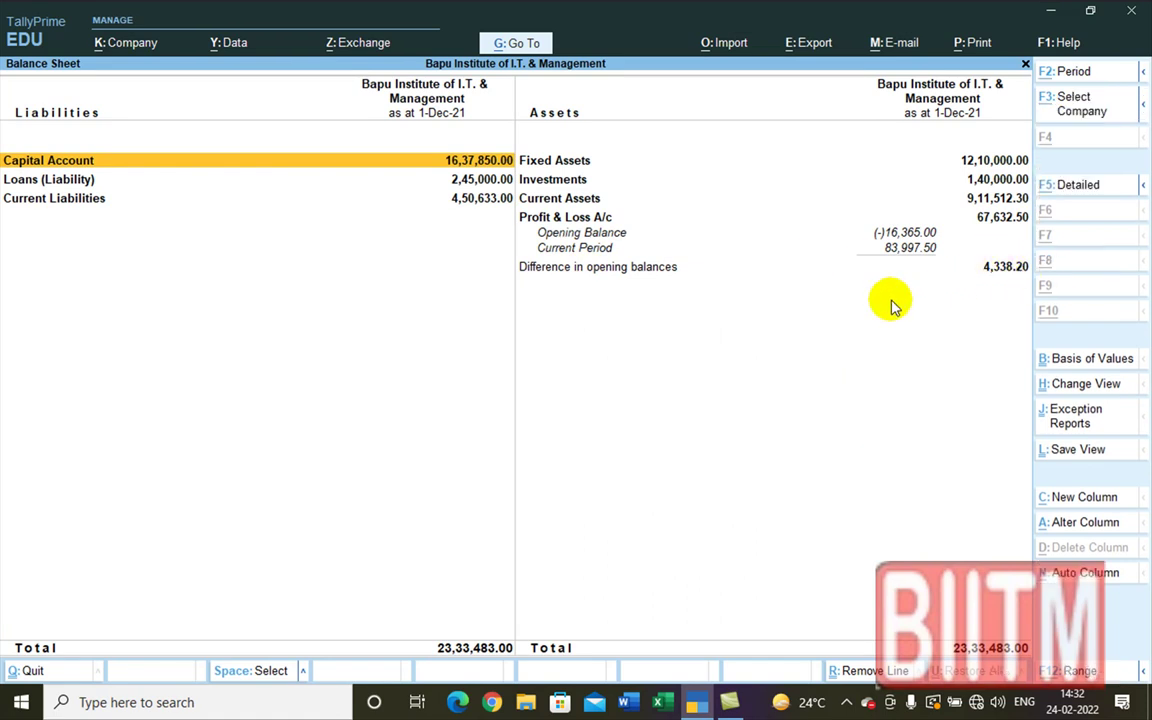
key("alt+F5")
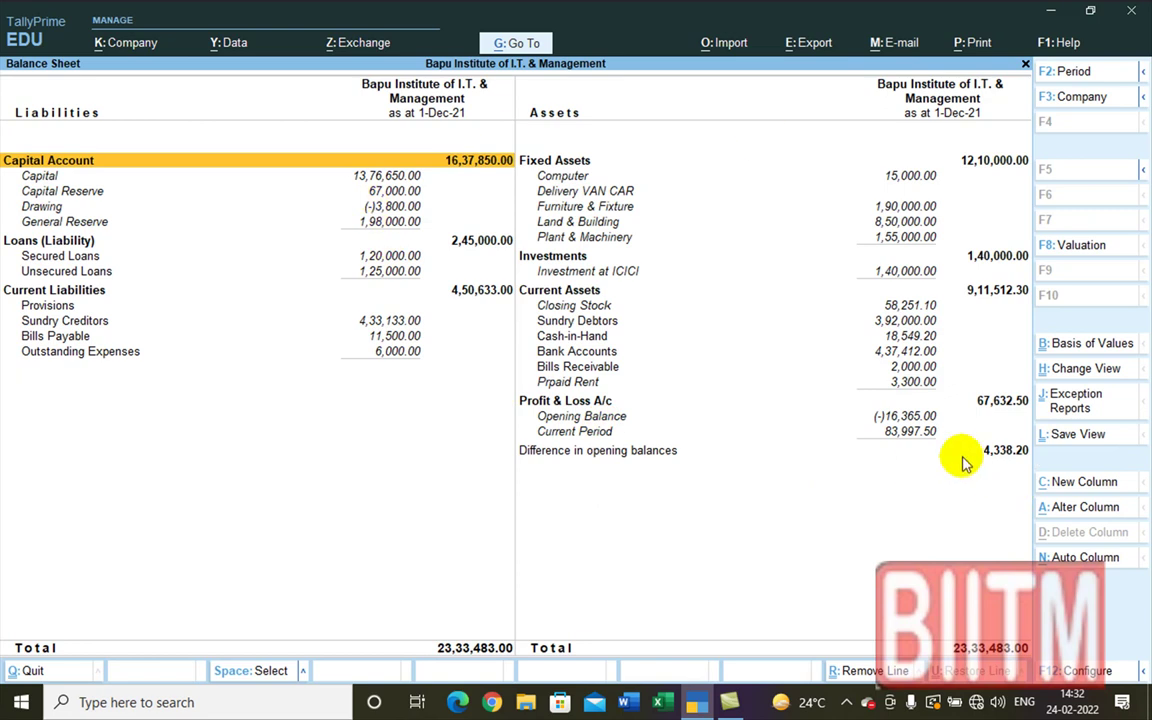
key("Escape")
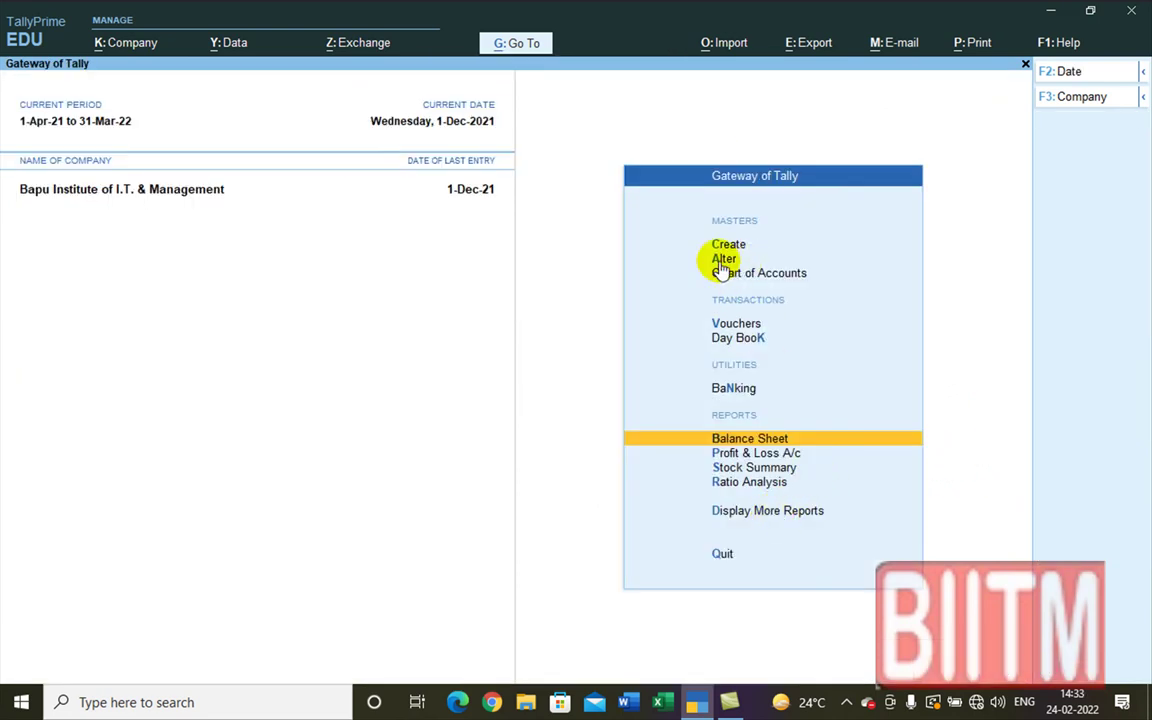
- Open the stock item Paracute Coconut Oil 100 ML for alteration
left_click(721, 262)
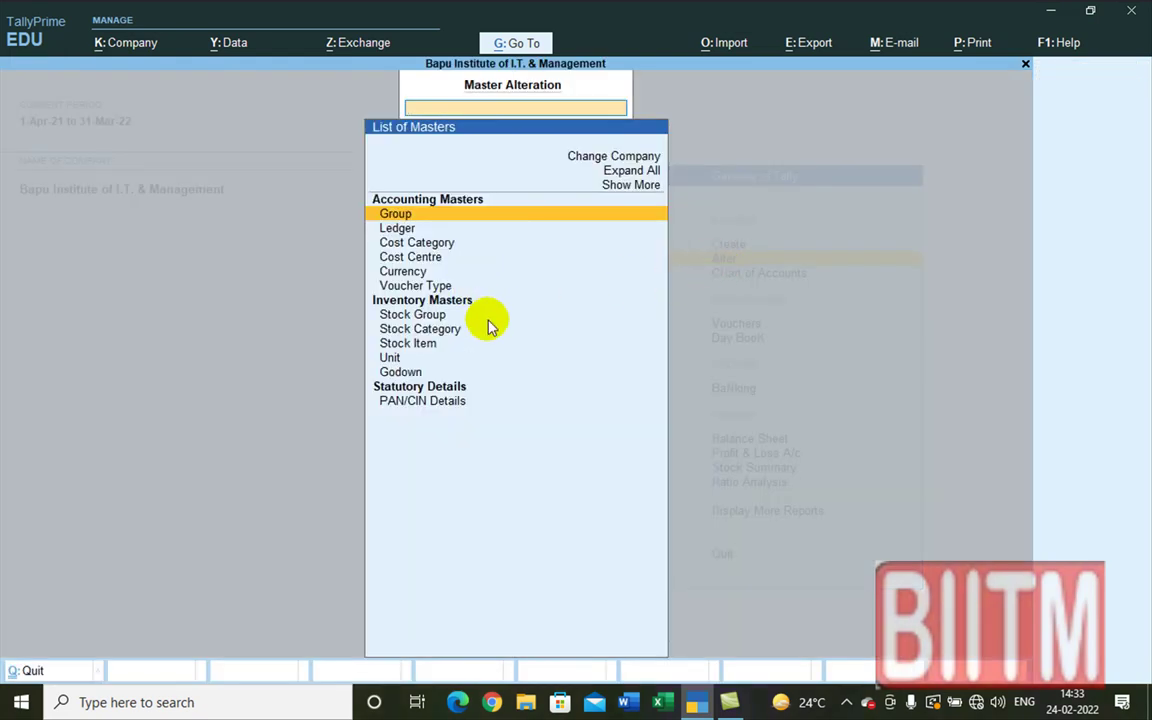
left_click(418, 345)
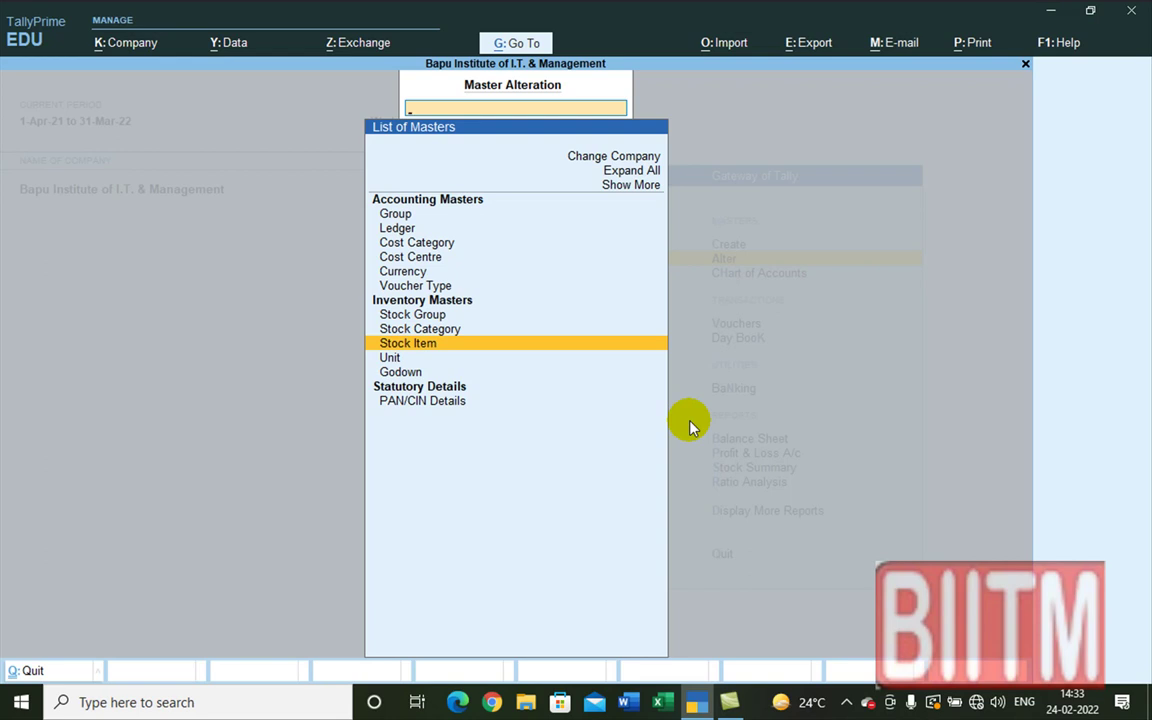
key("Return")
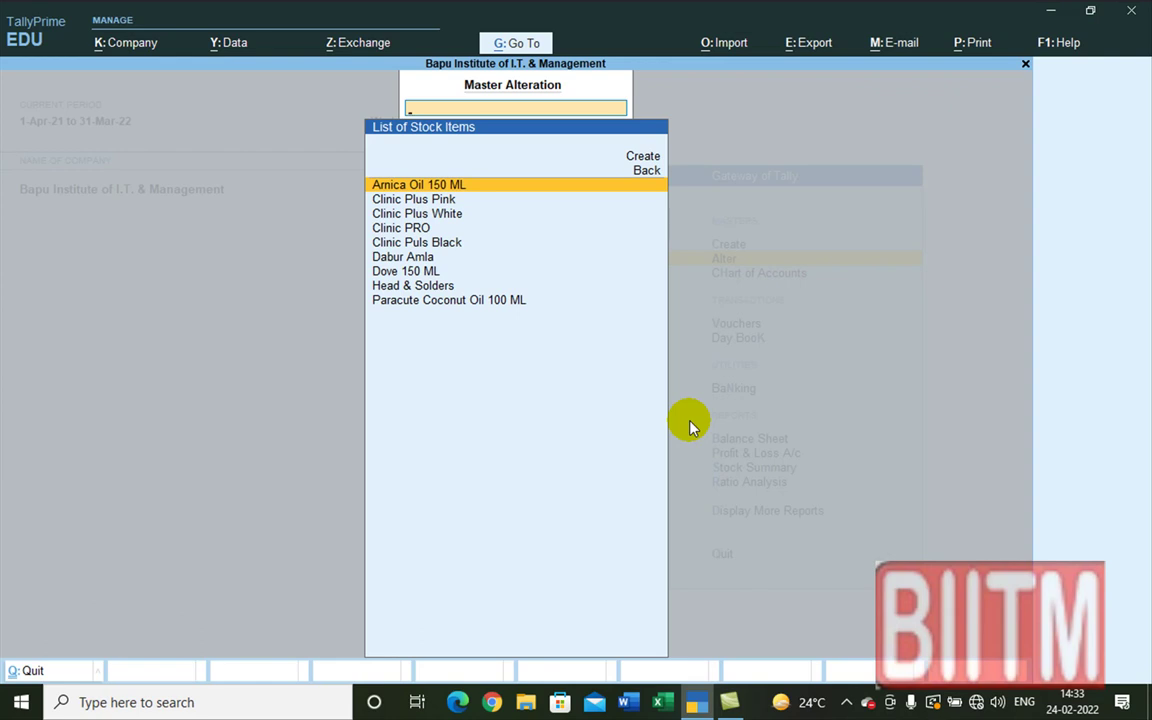
key("Down")
key("Down")
key("Down")
key("Down")
key("Down")
key("Down")
key("Down")
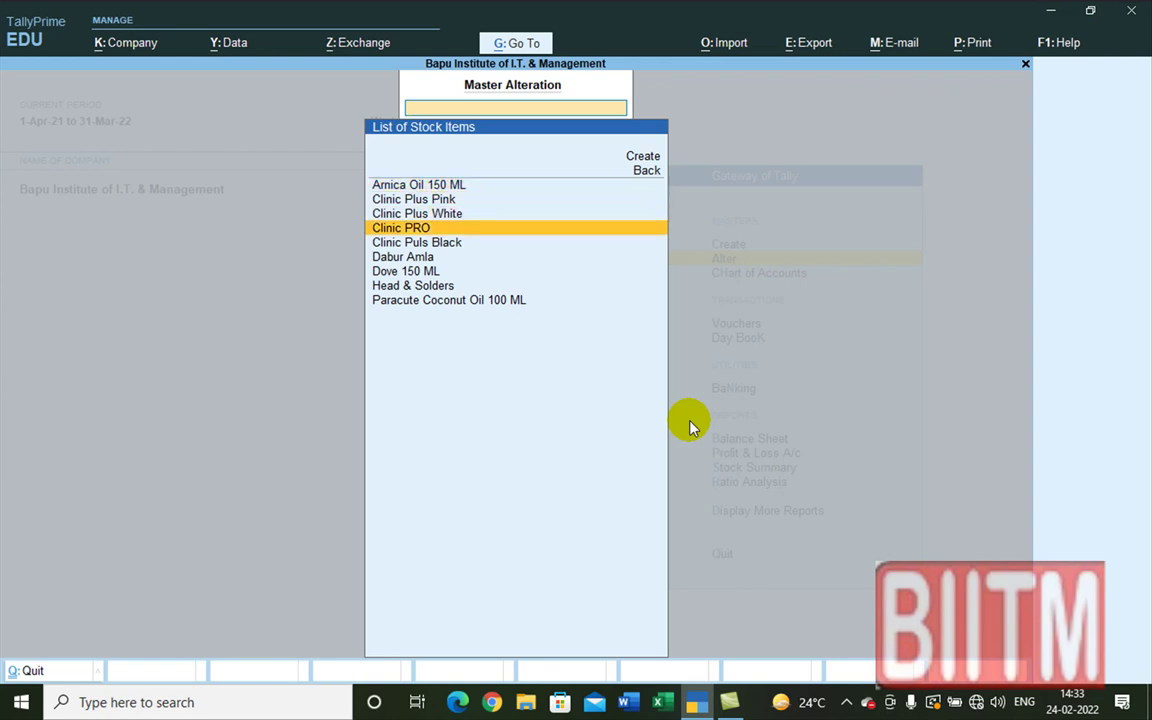
key("Down")
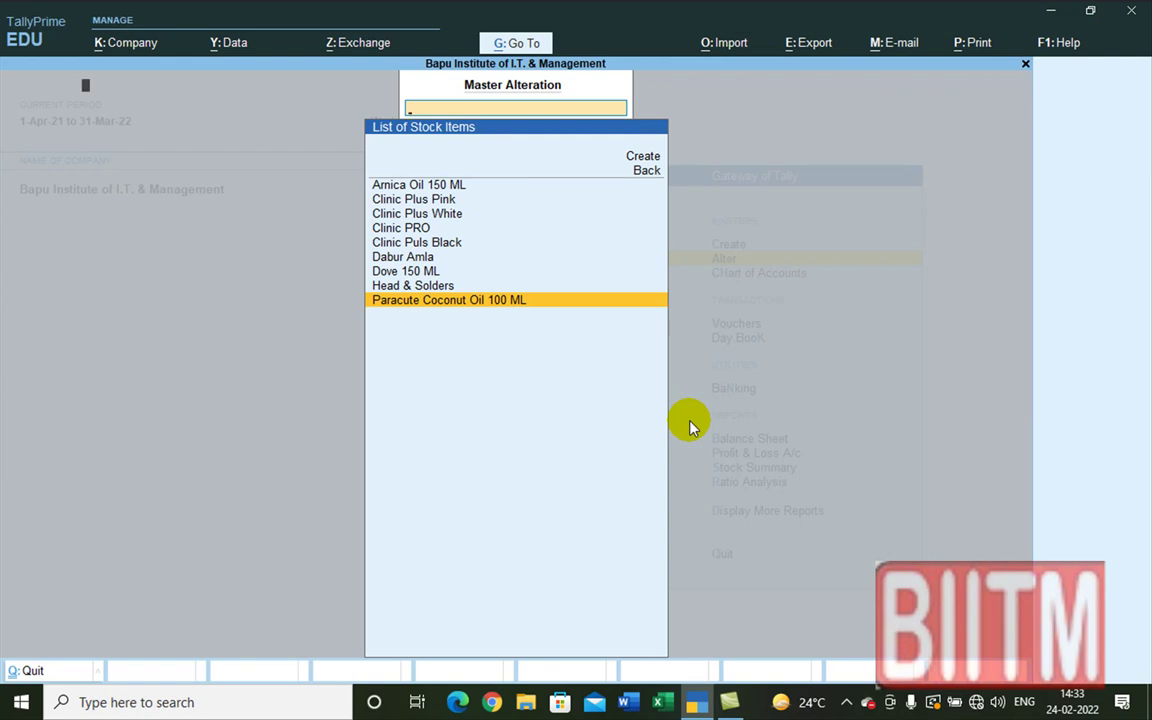
key("Return")
- Try to change the item's opening balance allocation in godown Talanagari to 90 Pcs at a rate of 43.00
key("Return")
key("Return")
key("Return")
key("Return")
key("Return")
key("Return")
key("Return")
key("Return")
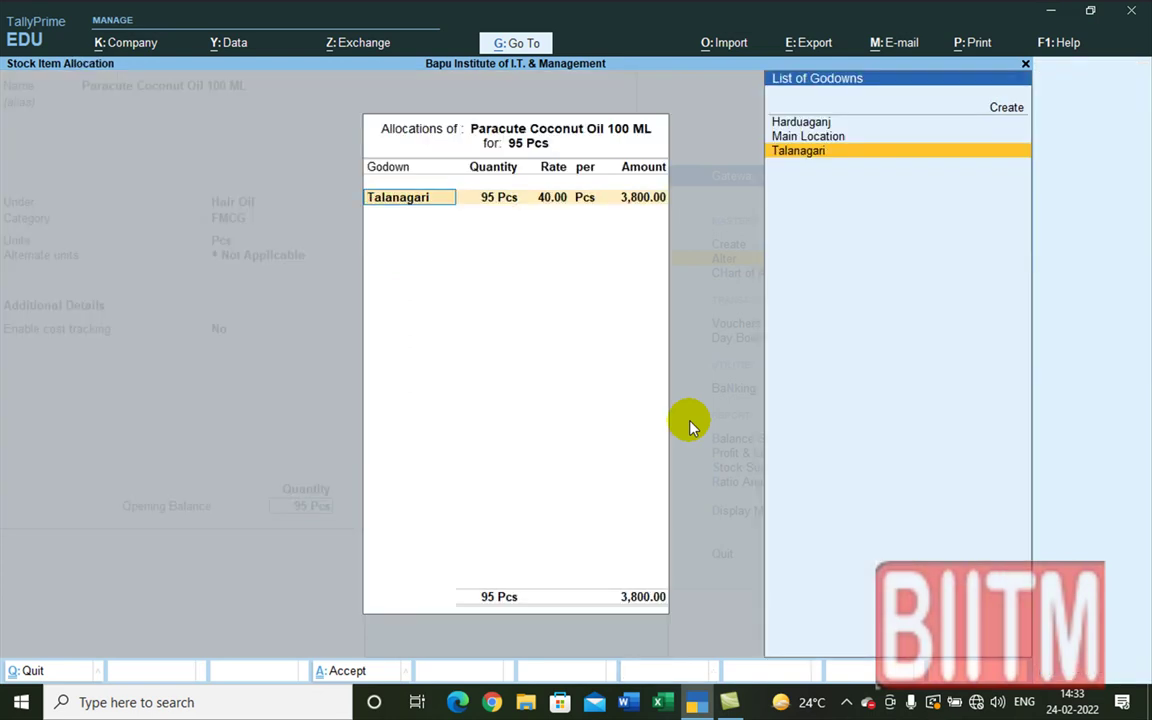
key("Return")
type("90")
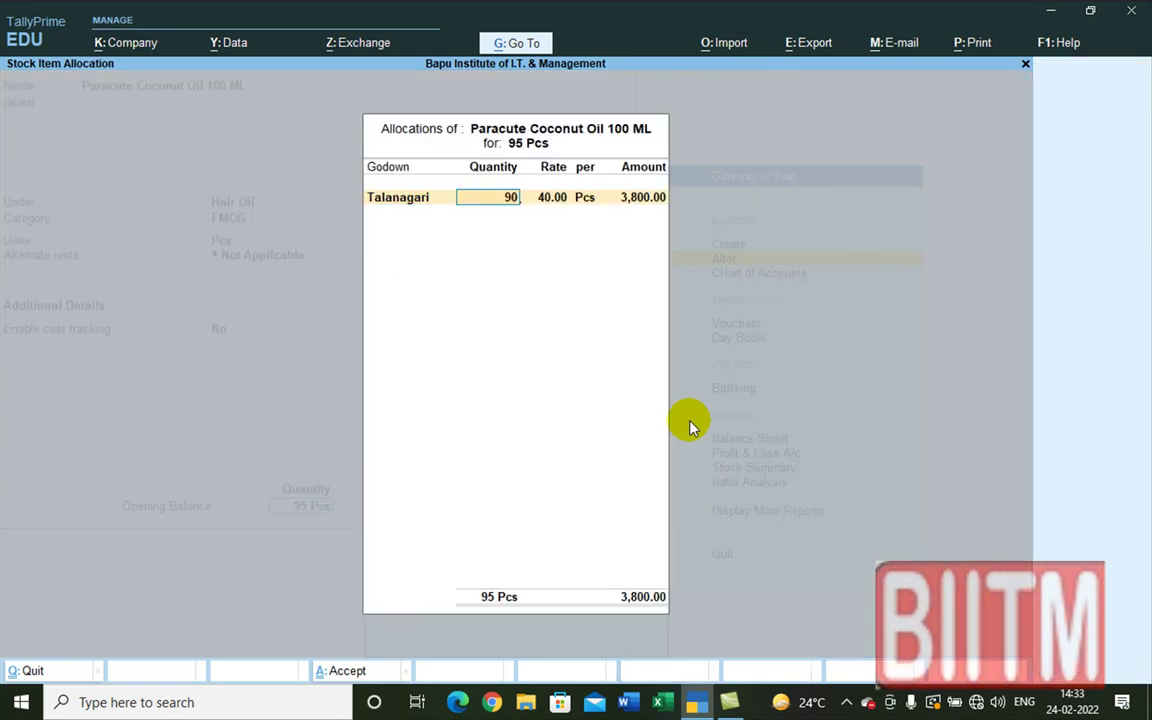
key("Return")
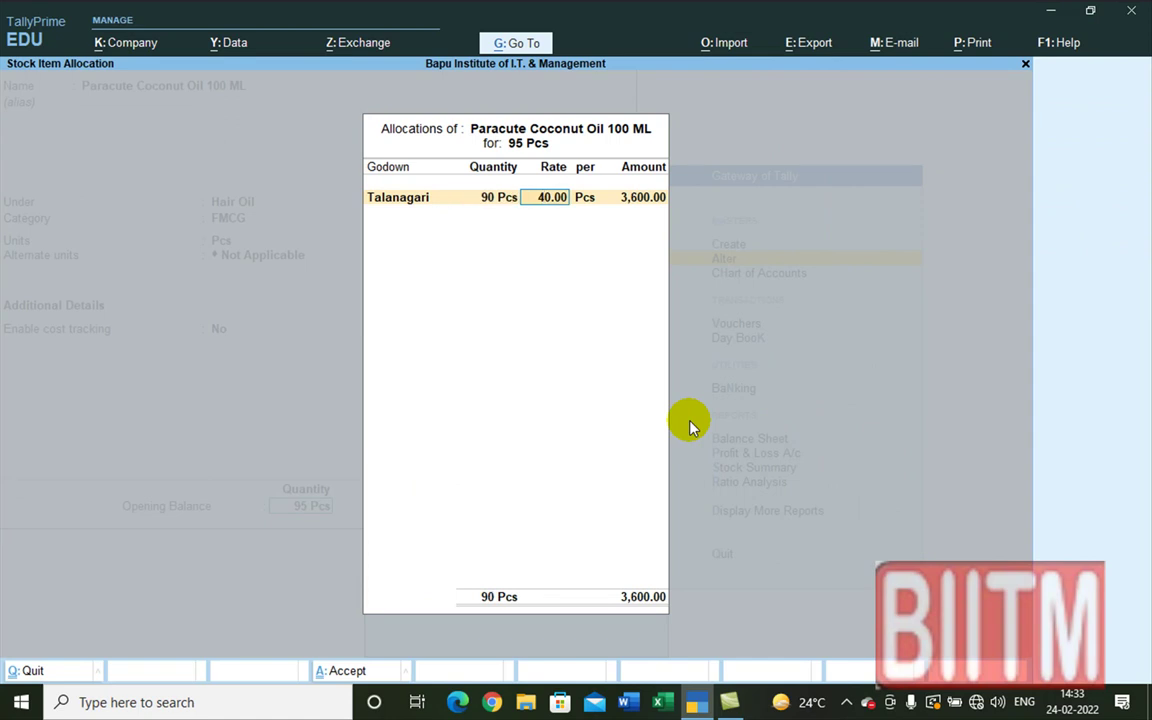
type("43")
key("Return")
key("Return")
- Try to allocate the remaining 5 Pcs to godown Harduaganj, and discard the stock item changes to return to the Gateway of Tally
key("Return")
key("Return")
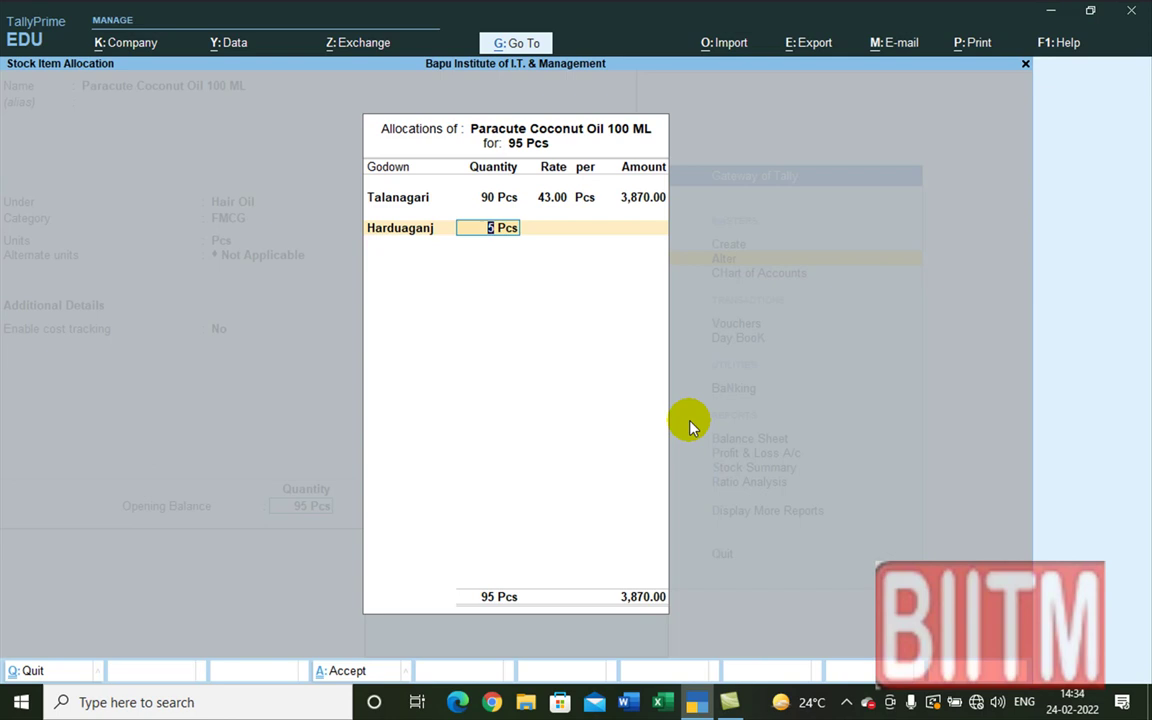
key("Return")
key("Return")
key("Return")
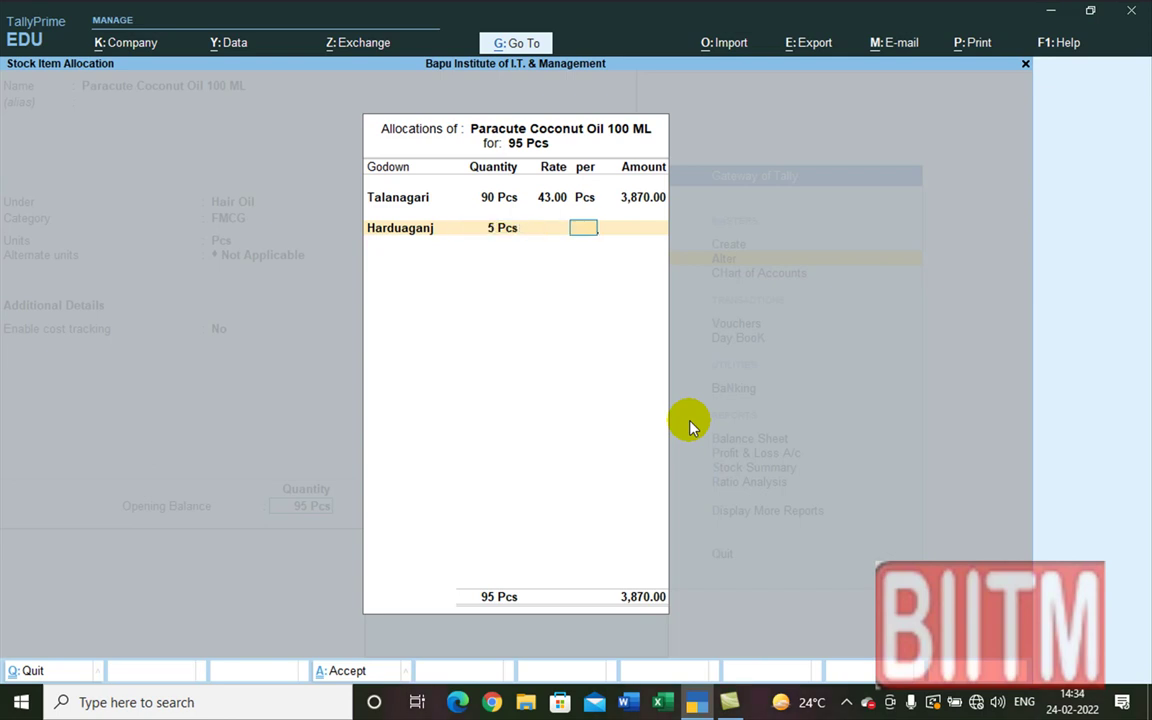
key("Return")
key("Return")
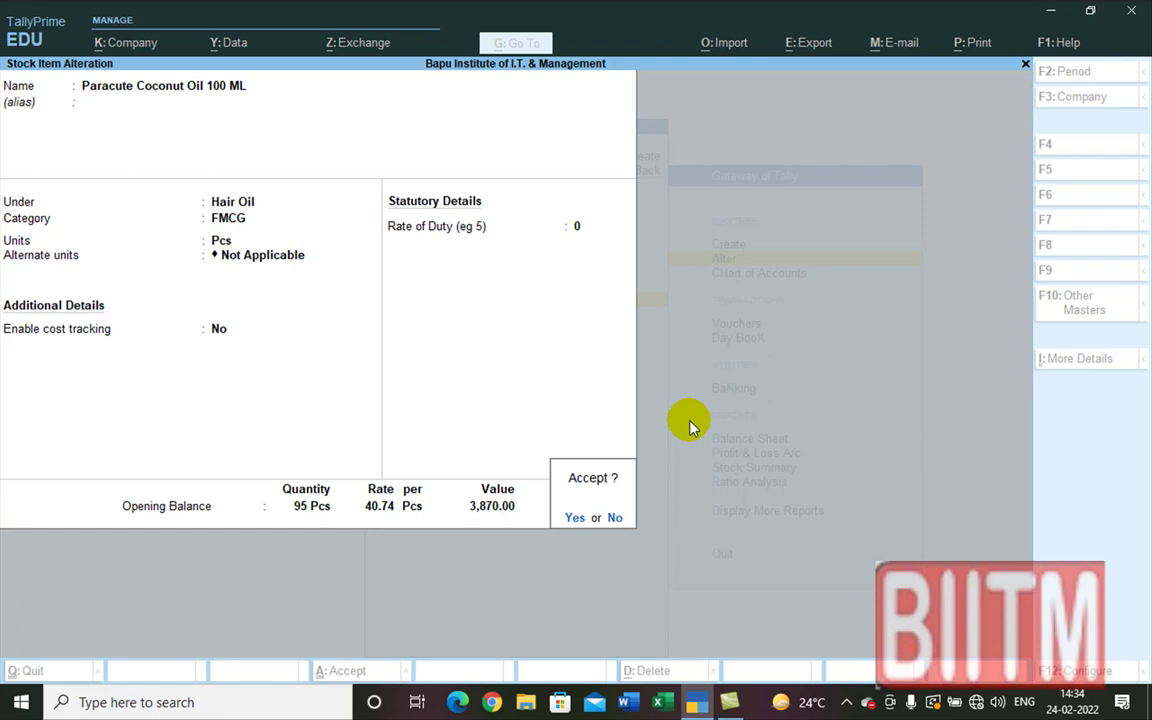
key("Escape")
key("Escape")
key("Escape")
key("Return")
key("Escape")
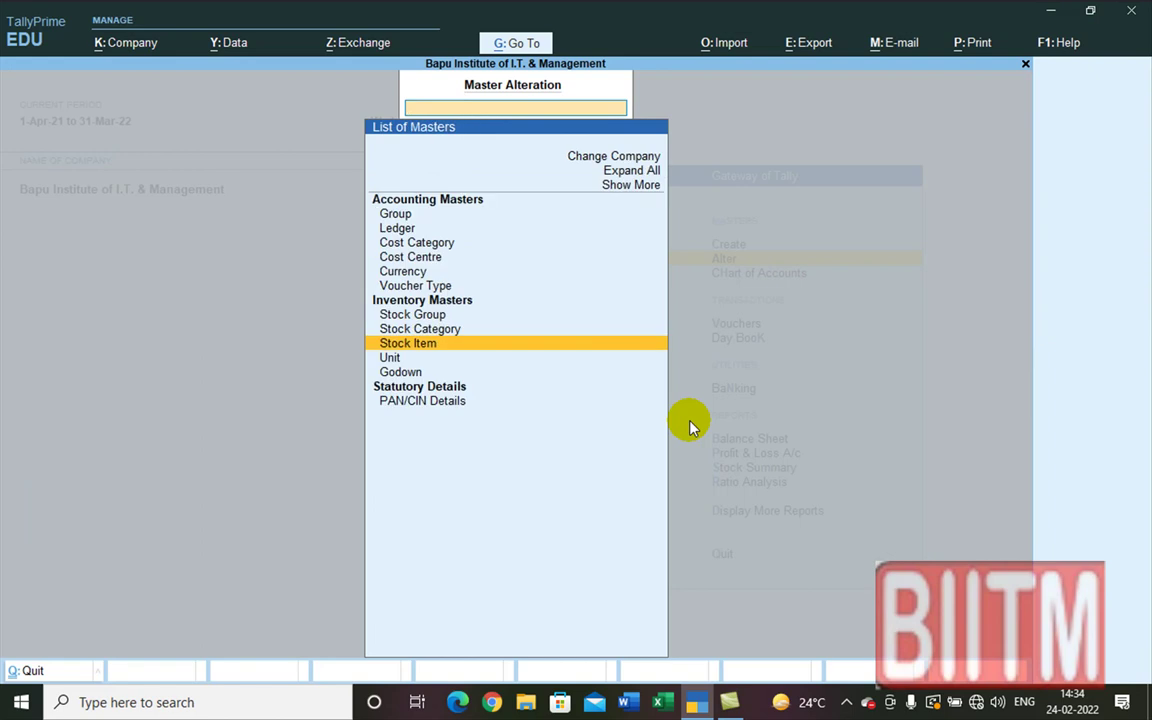
key("Escape")
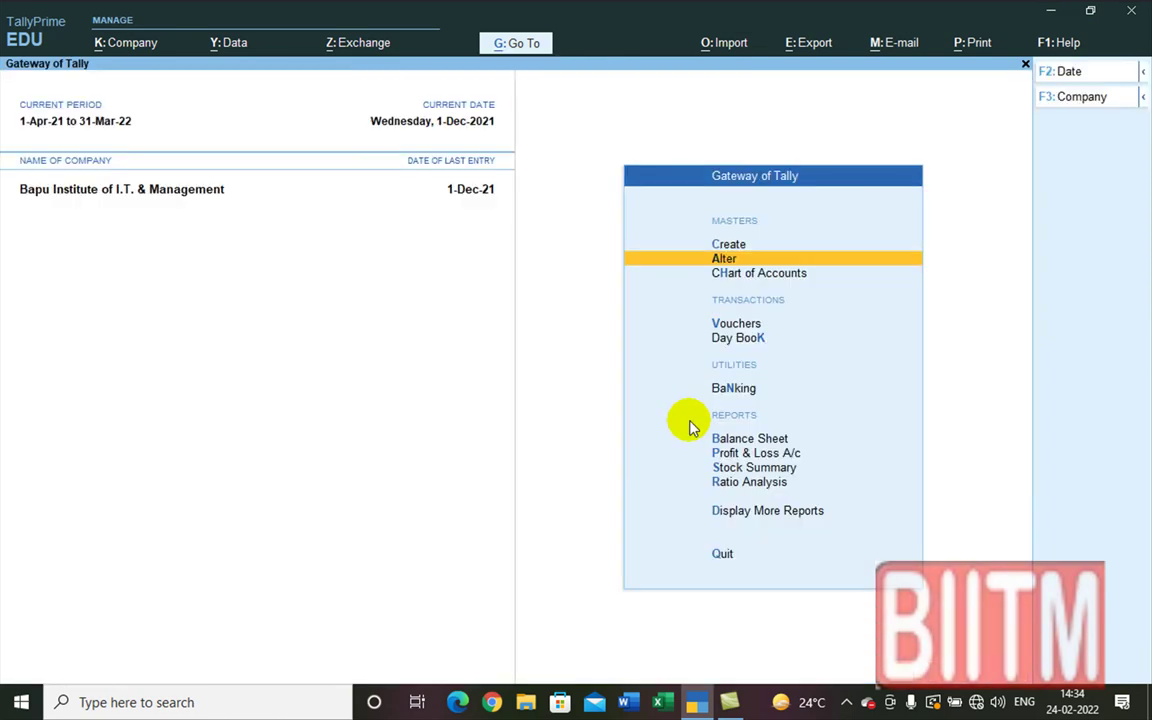
- Open the Day Book for 1-Dec-21 from the additional reports
key("Escape")
key("Escape")
key("Down")
key("Down")
key("Down")
key("Down")
key("Down")
key("Down")
key("Down")
key("Down")
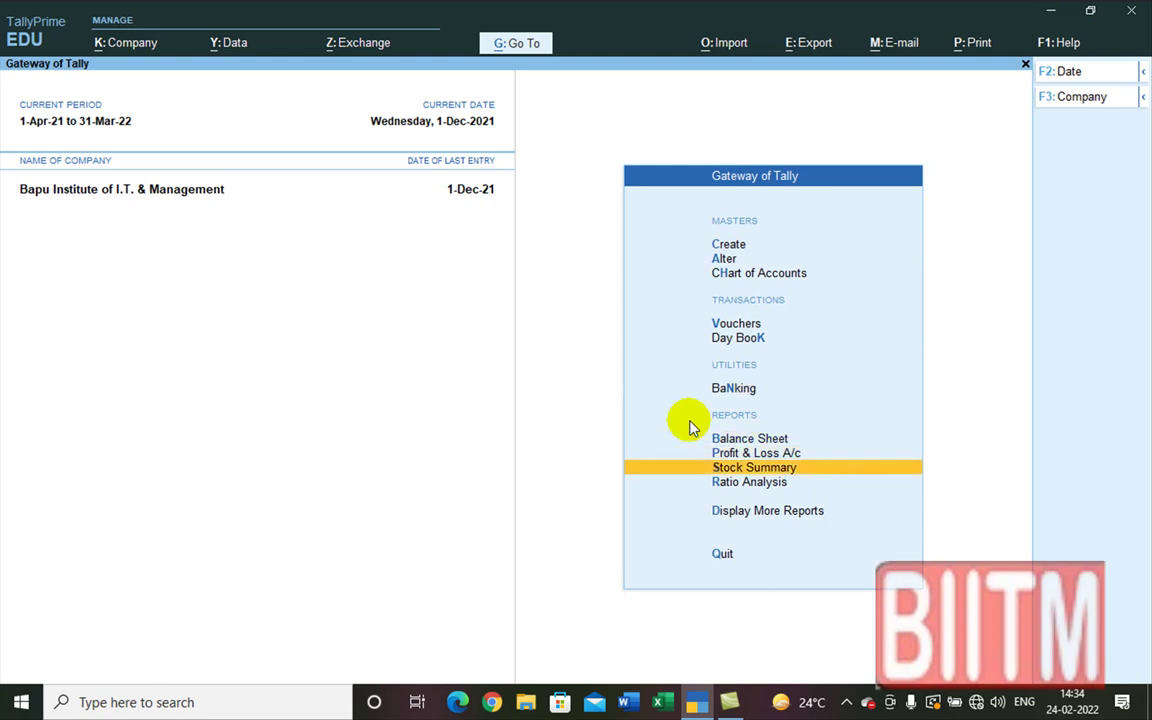
key("Down")
key("Down")
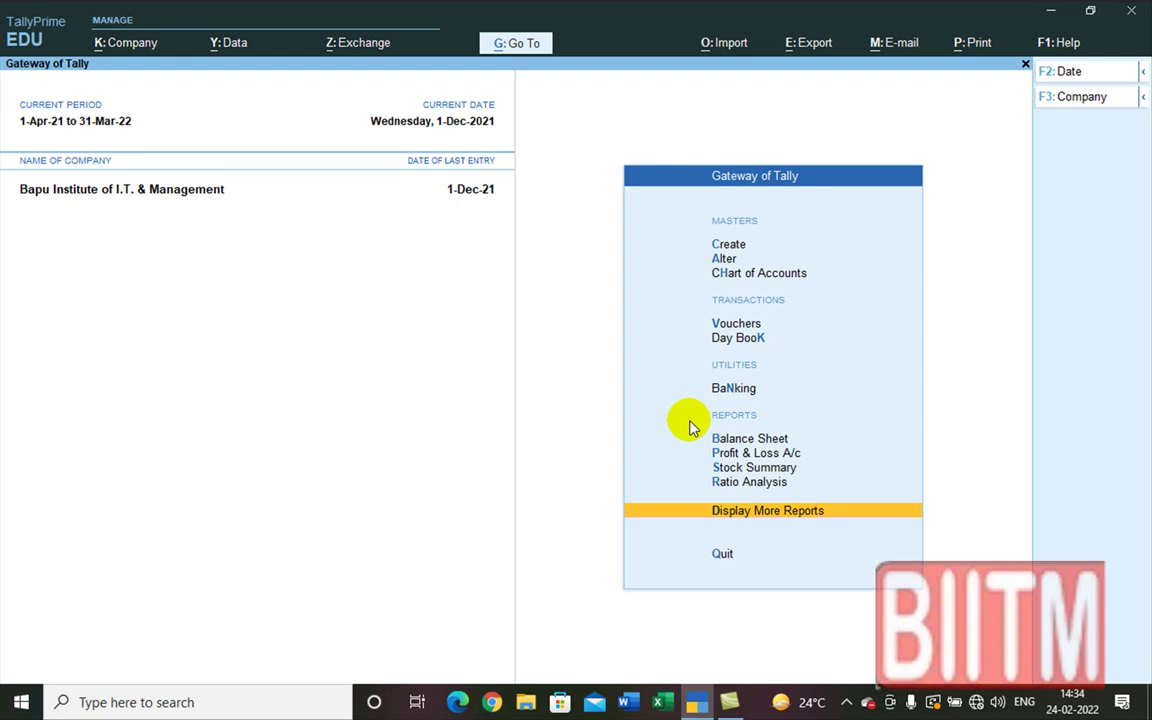
key("Return")
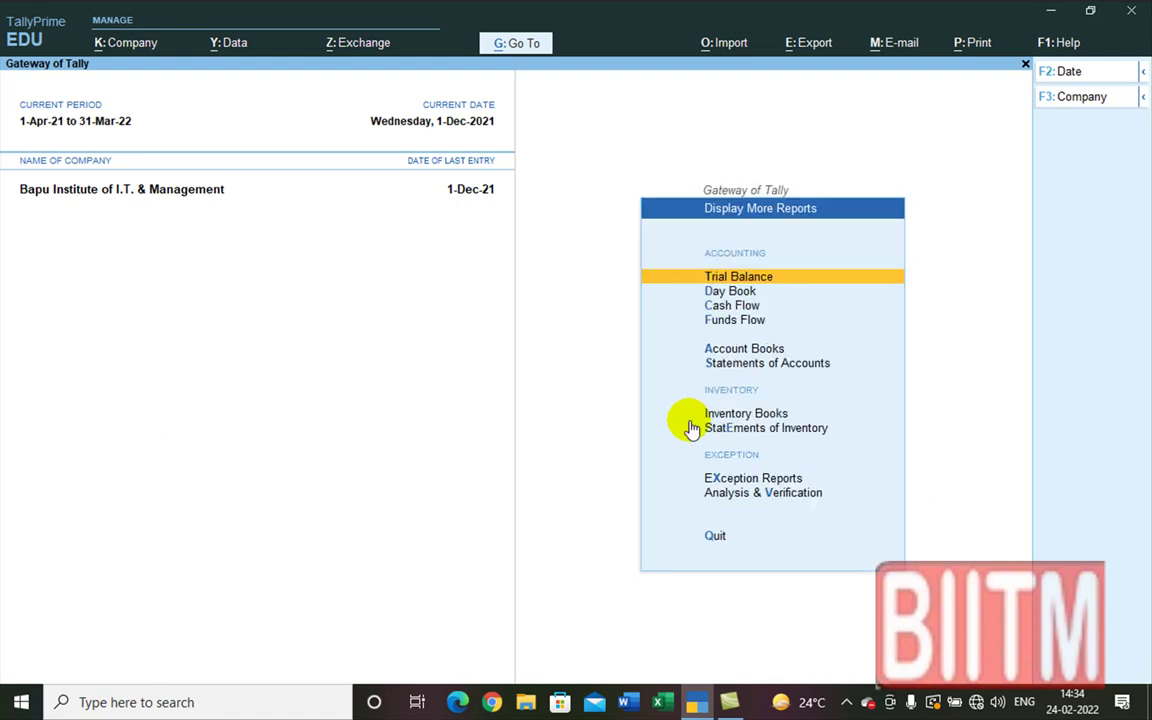
key("Down")
key("Down")
key("Up")
key("Return")
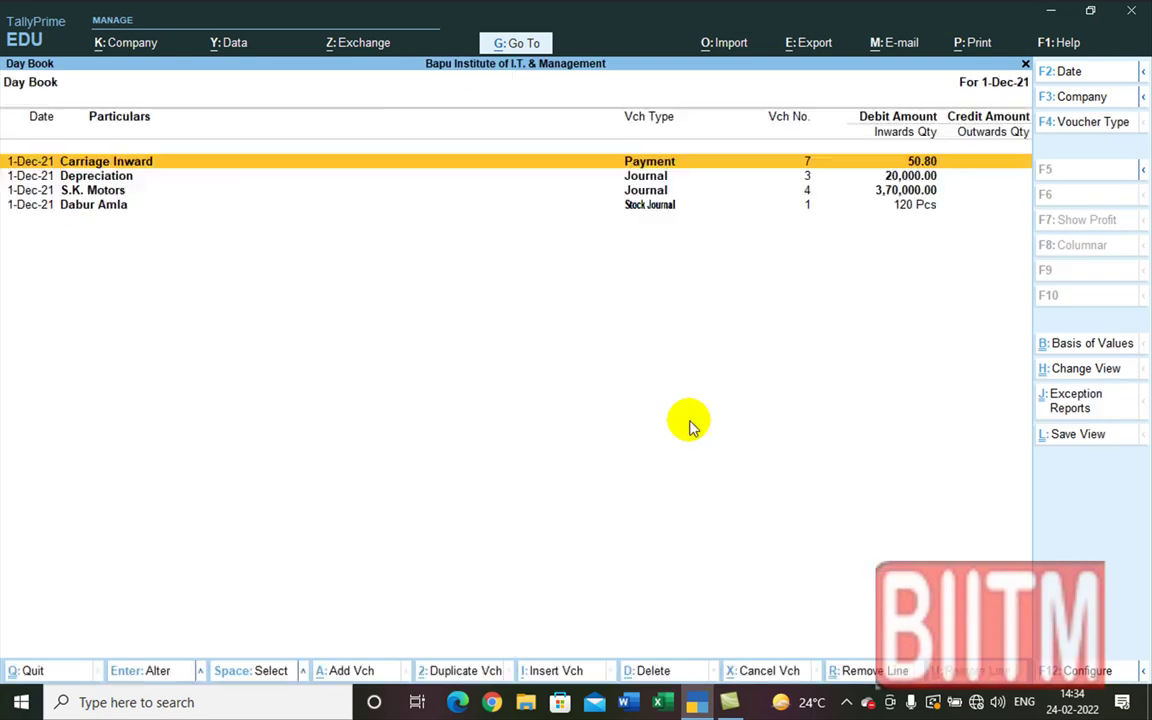
- Examine the Dabur Amla stock journal voucher of 1-Dec-21, and return to the Gateway of Tally
key("Down")
key("Down")
key("Down")
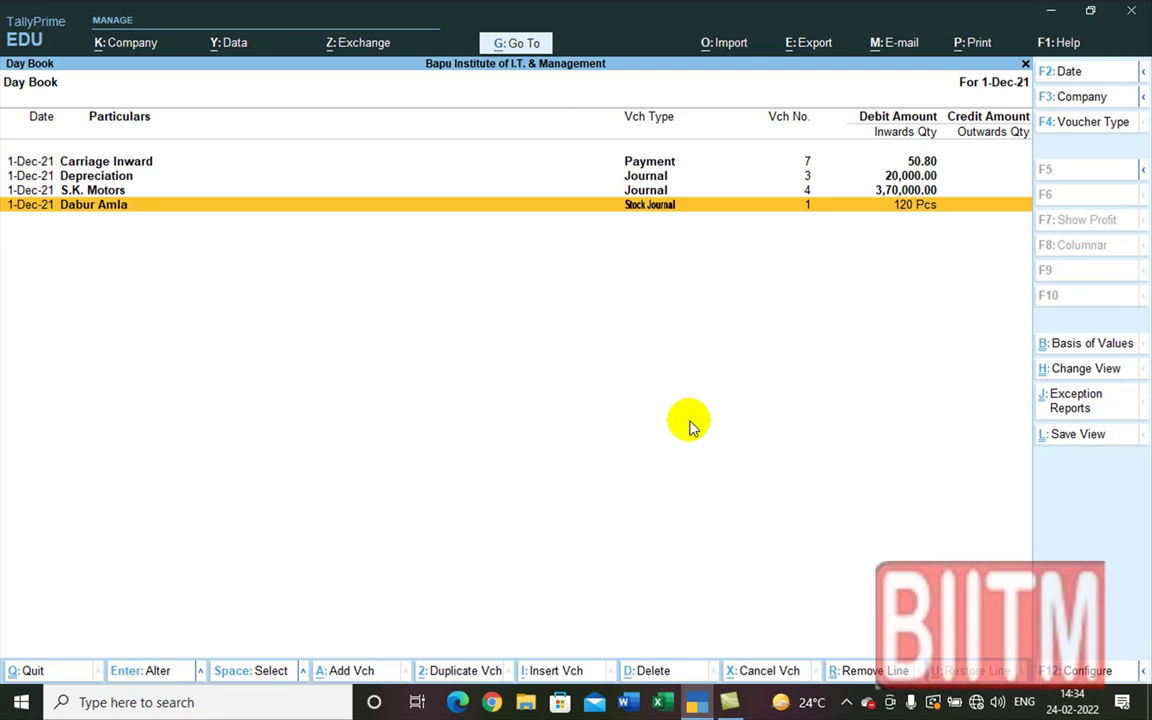
key("Return")
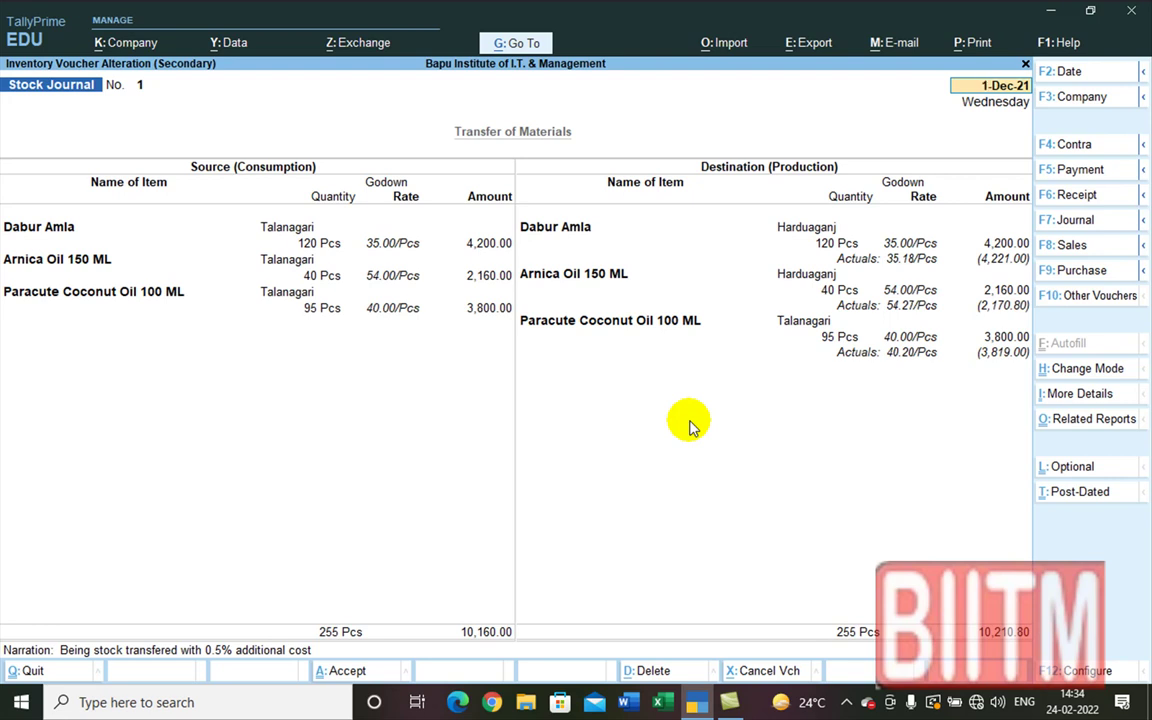
key("BackSpace")
key("Escape")
key("Escape")
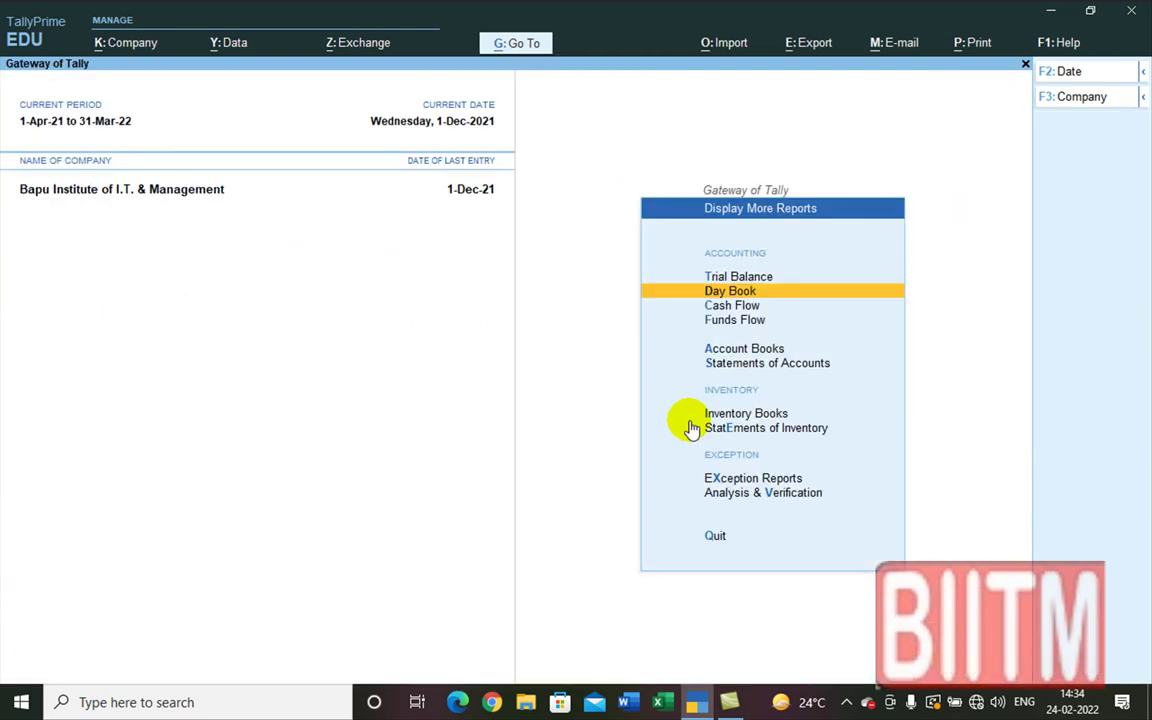
key("Escape")
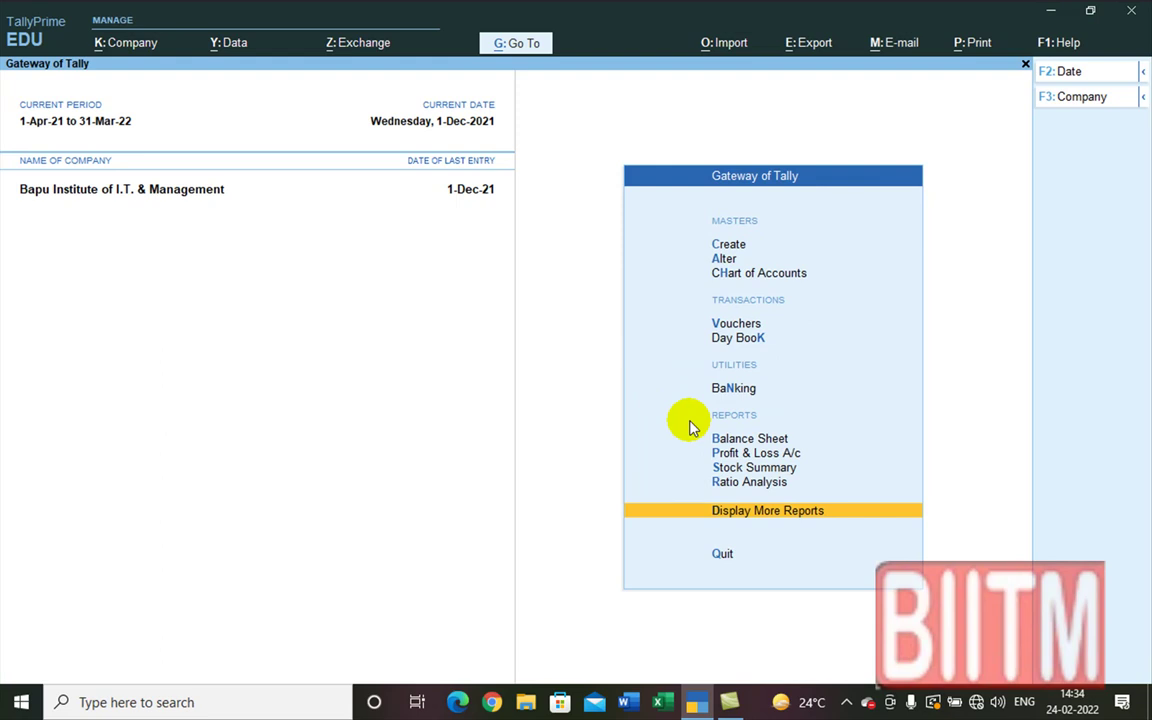
key("Escape")
key("Escape")
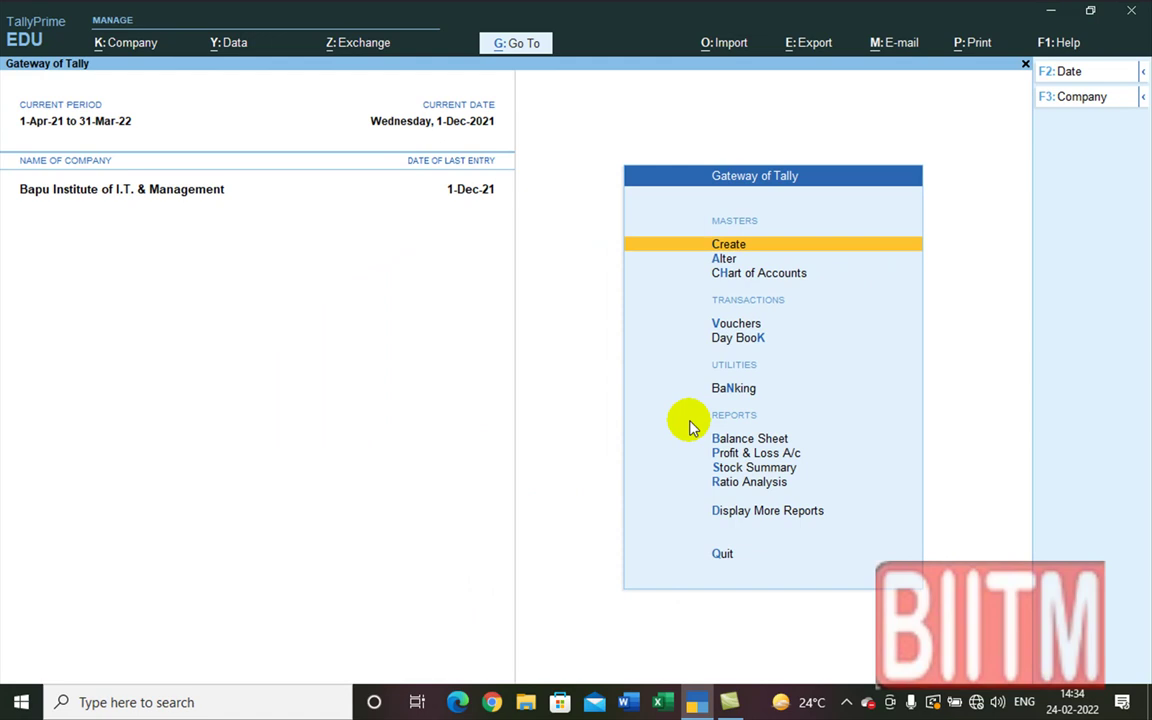
key("Down")
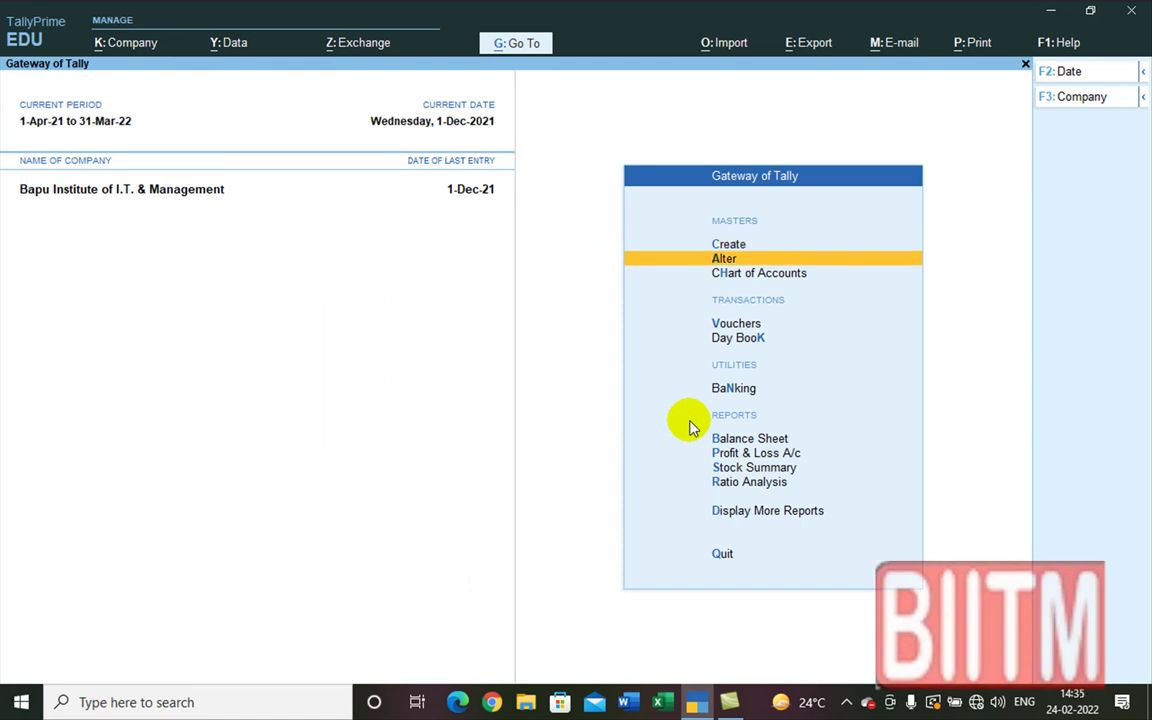
key("Return")
key("Down")
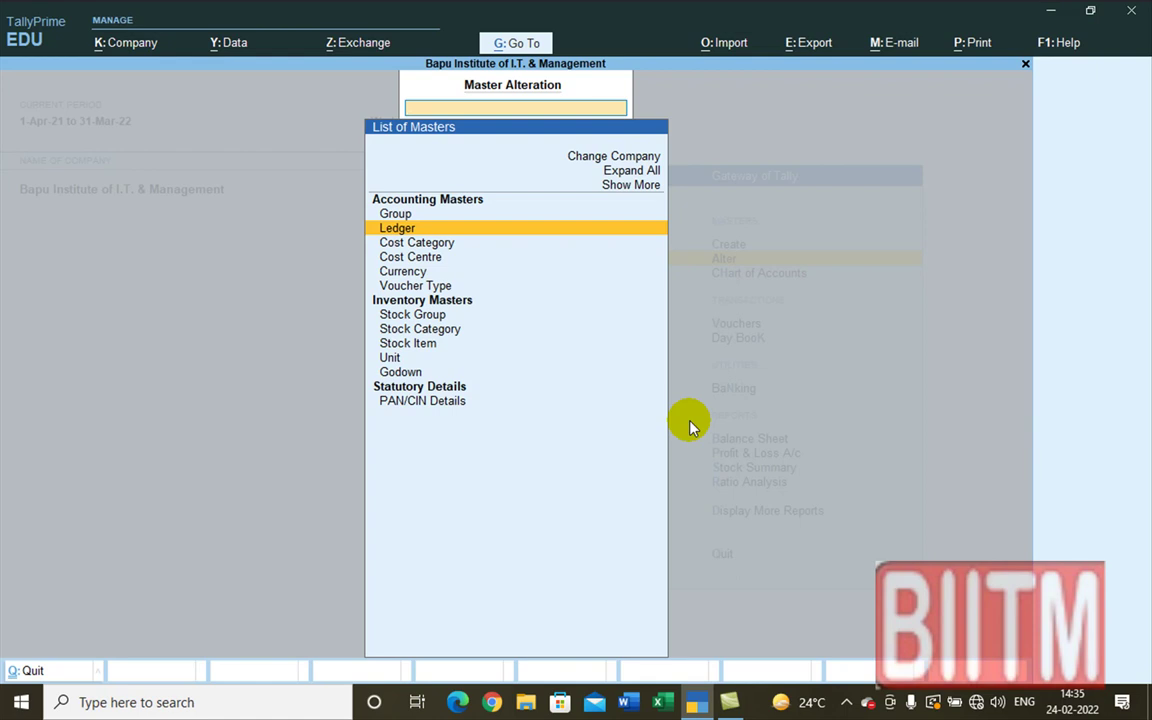
key("Escape")
- Examine the closing balances of the stock groups in the Stock Summary, and return to the Gateway of Tally
key("Down")
key("Down")
key("Down")
key("Down")
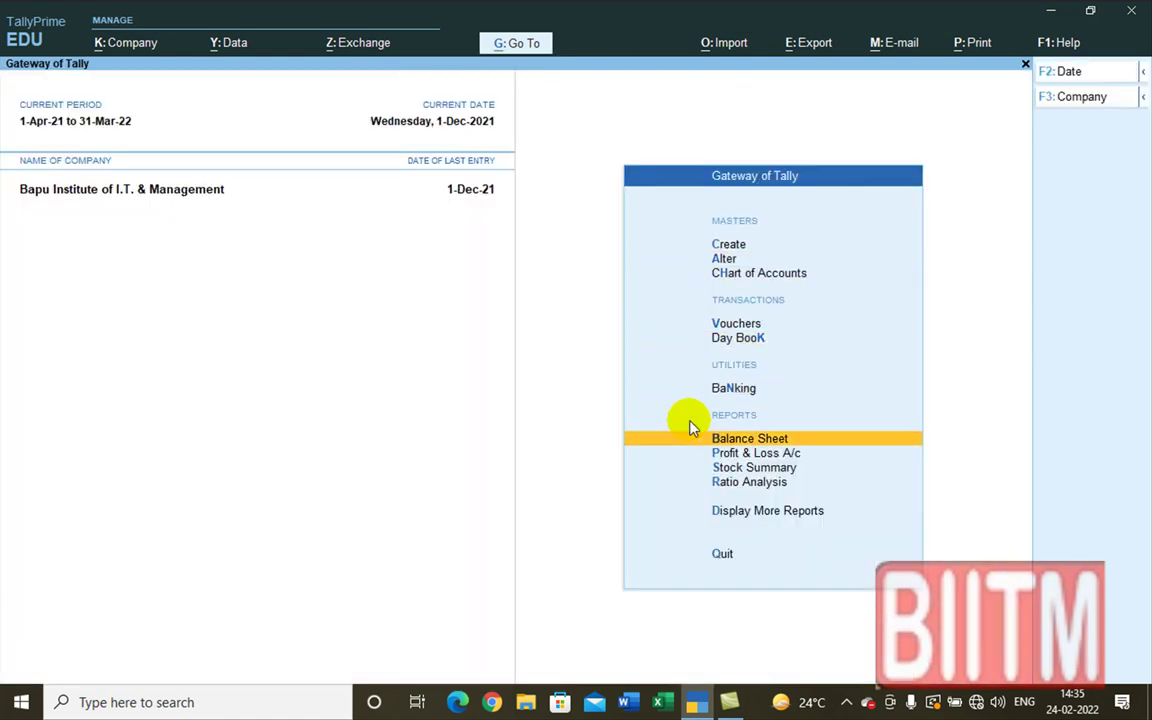
key("Down")
key("Down")
key("Down")
key("Return")
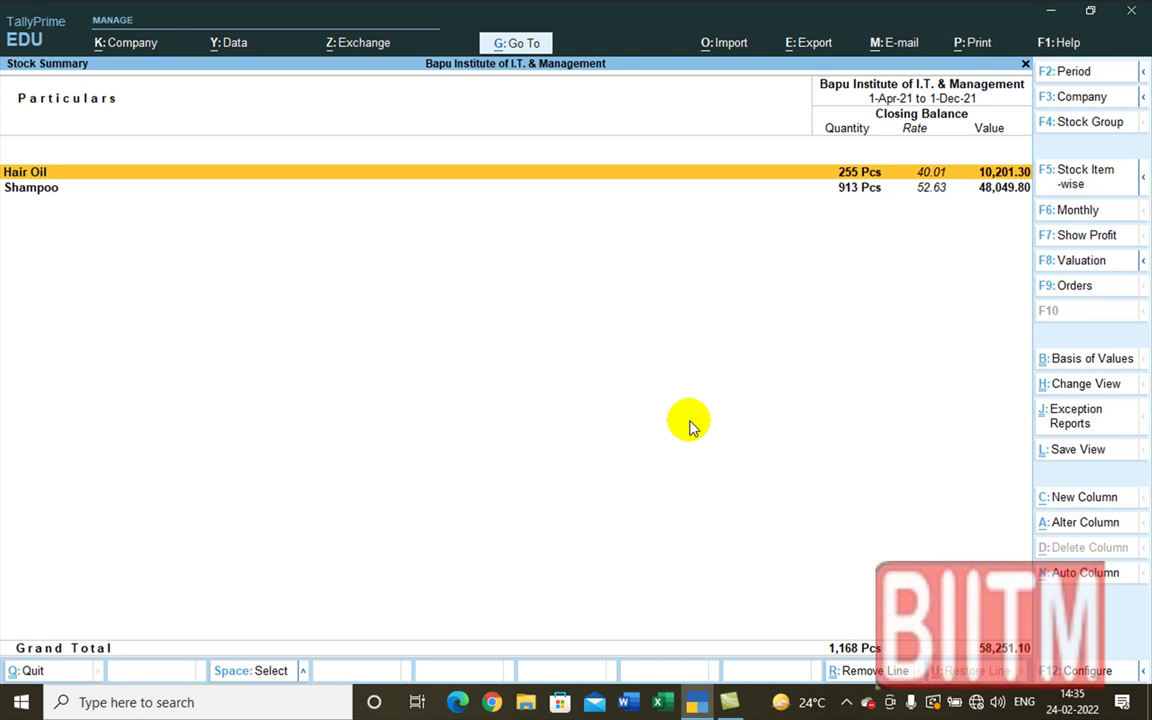
key("Escape")
- Bring up the list of stock items for master alteration
key("Up")
key("Up")
key("Up")
key("Up")
key("Up")
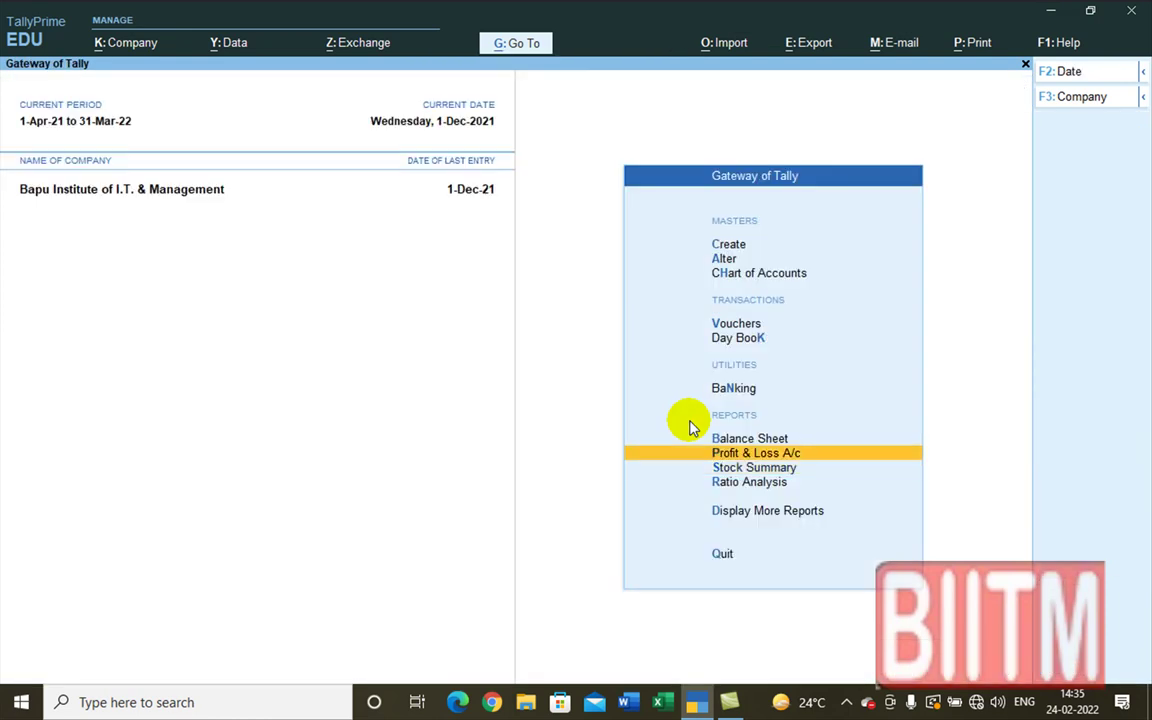
key("Up")
key("Up")
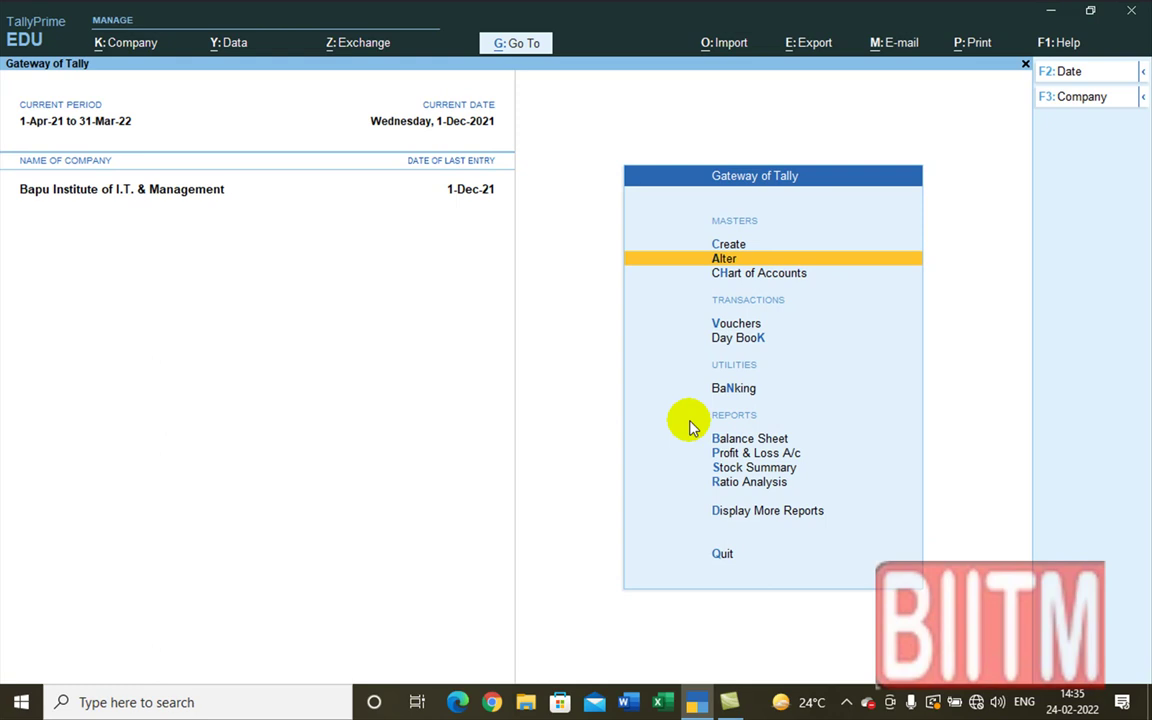
key("Return")
key("Down")
key("Down")
key("Down")
key("Down")
key("Down")
key("Down")
key("Down")
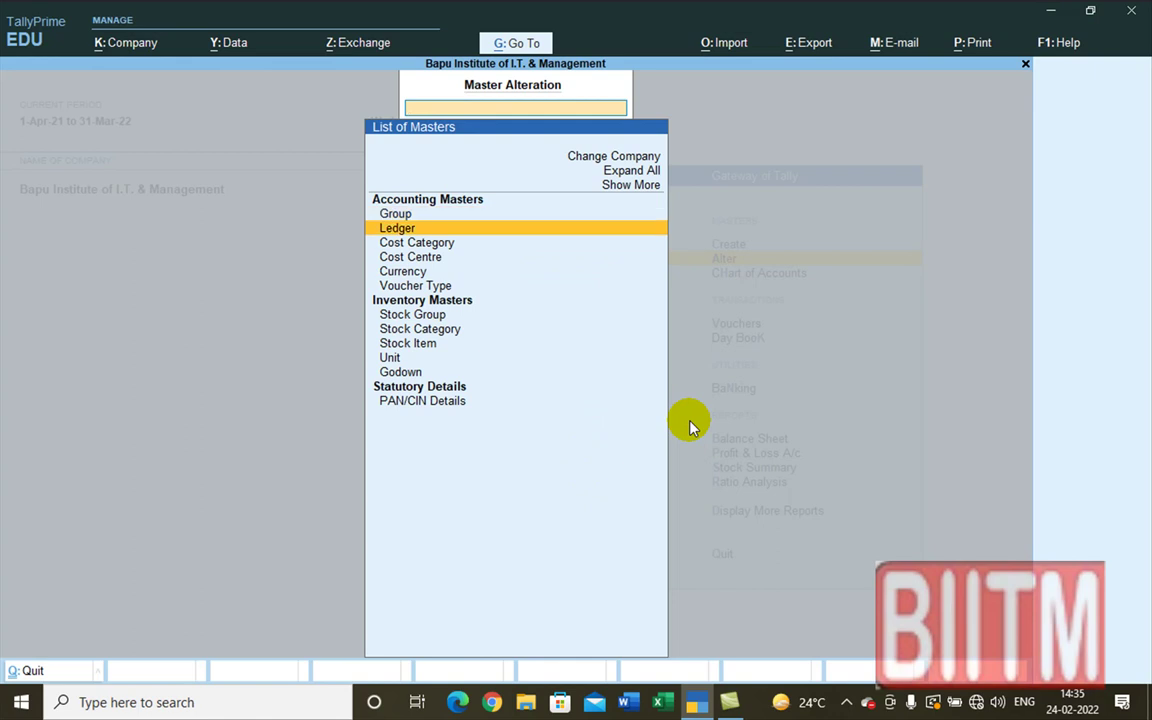
key("Down")
key("Down")
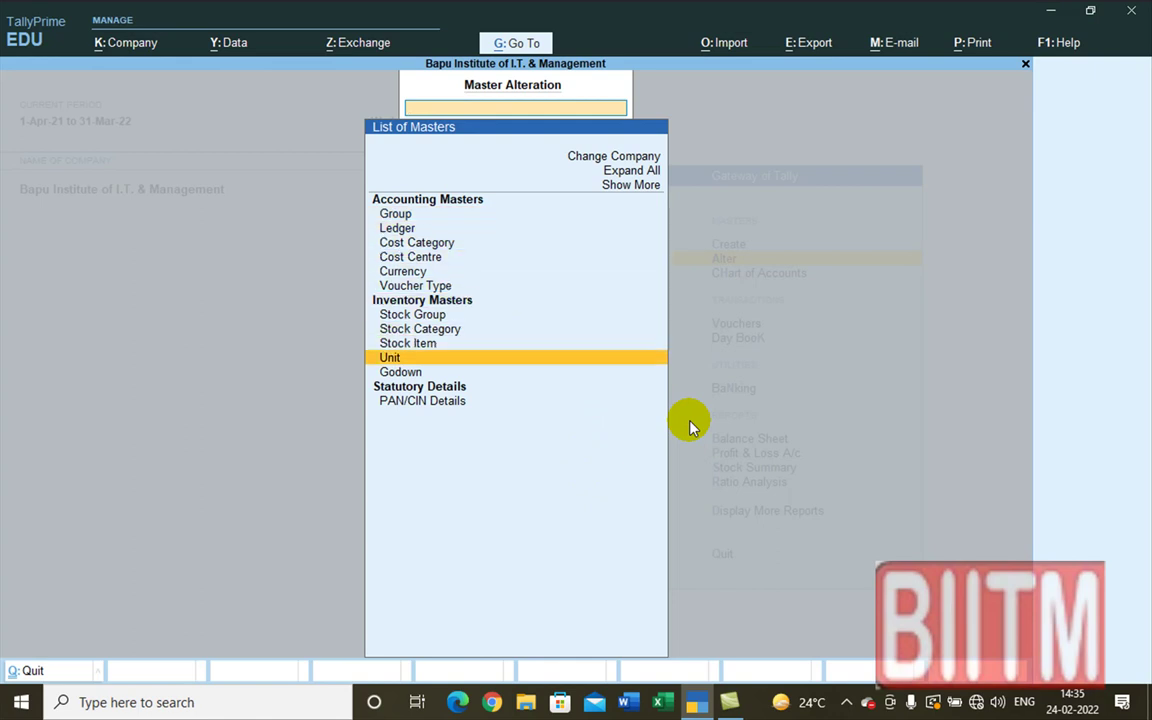
key("Up")
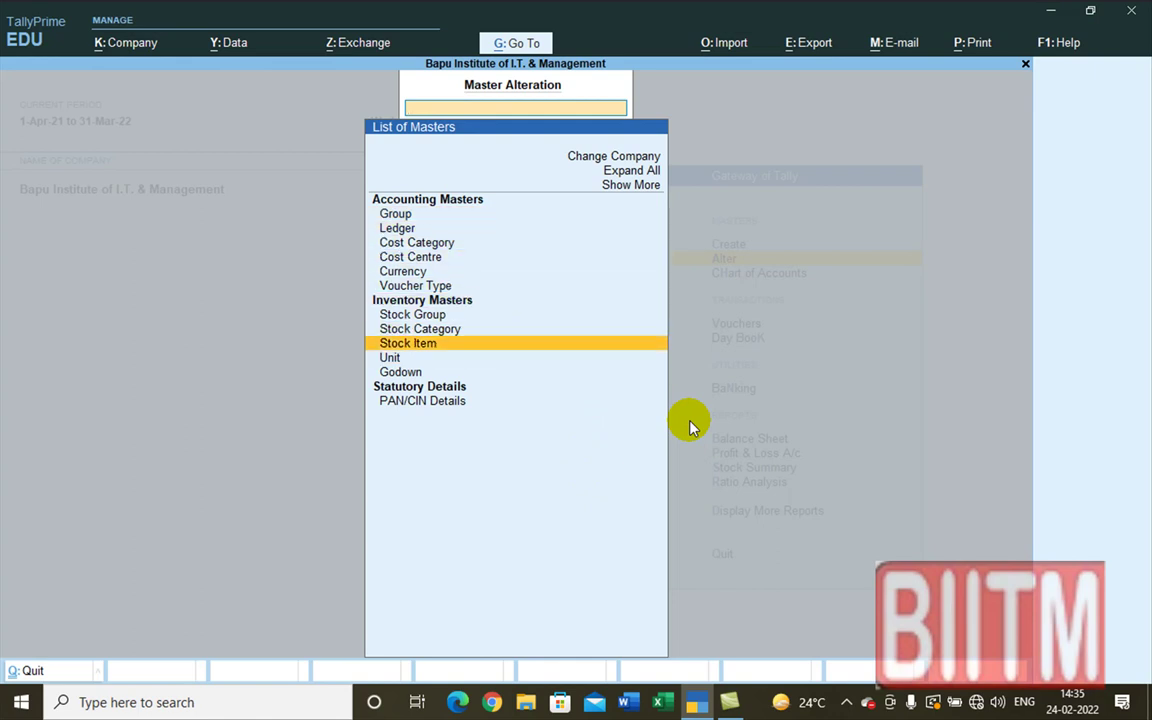
key("Return")
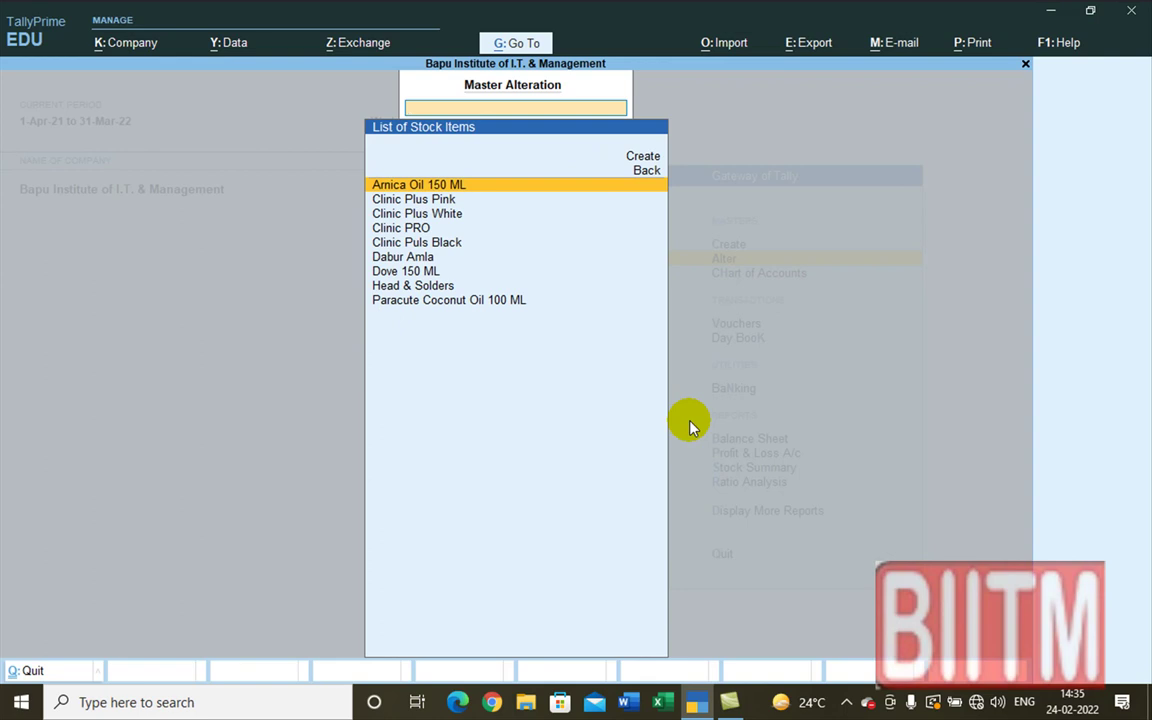
- Open Paracute Coconut Oil 100 ML for alteration and advance through its details to the Rate of Duty
key("Down")
key("Down")
key("Down")
key("Down")
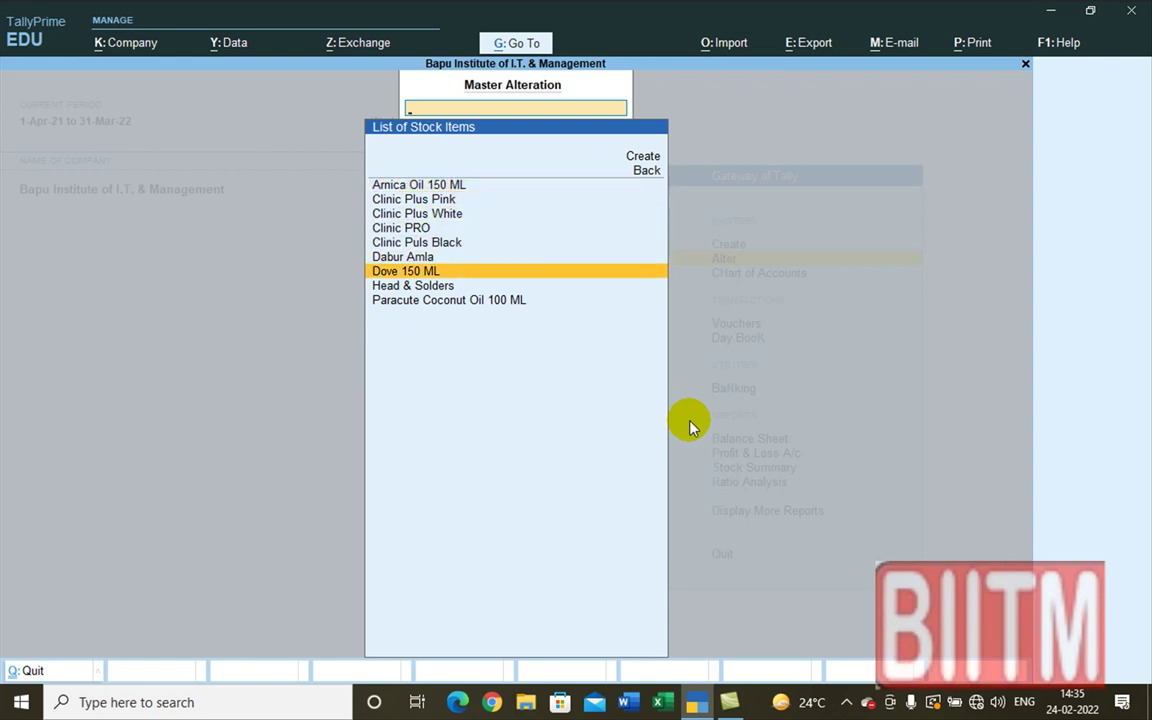
key("Down")
key("Down")
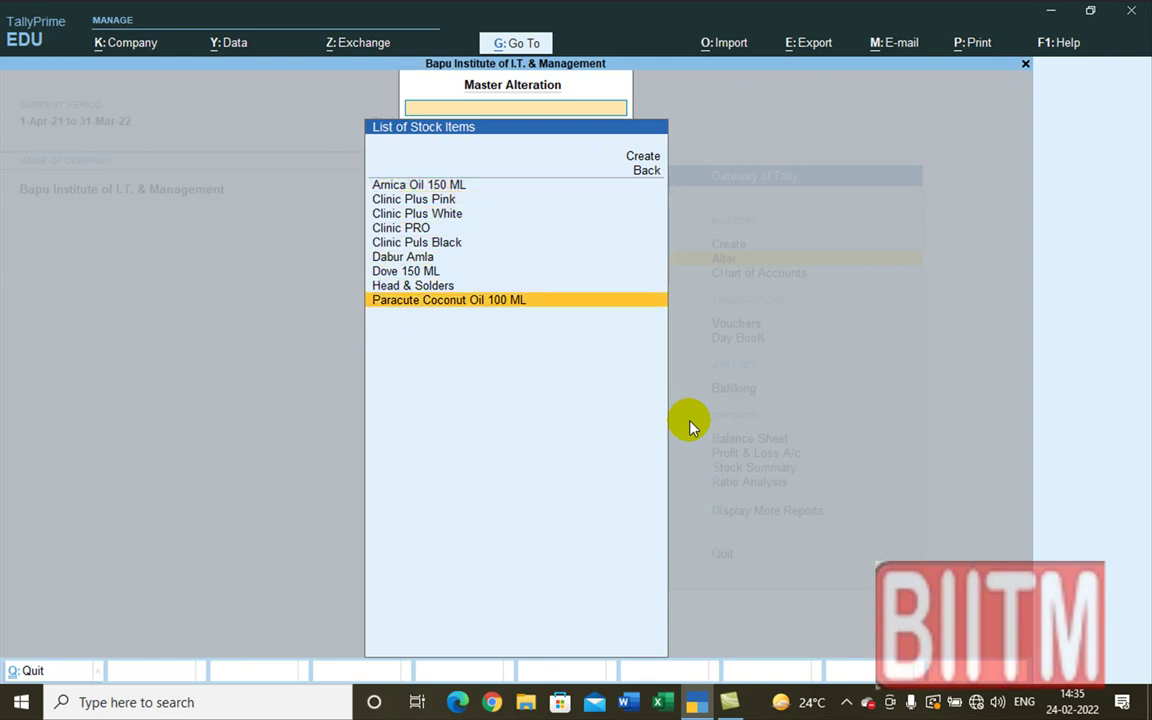
key("Return")
key("Return")
key("Return")
key("Return")
key("Return")
key("Return")
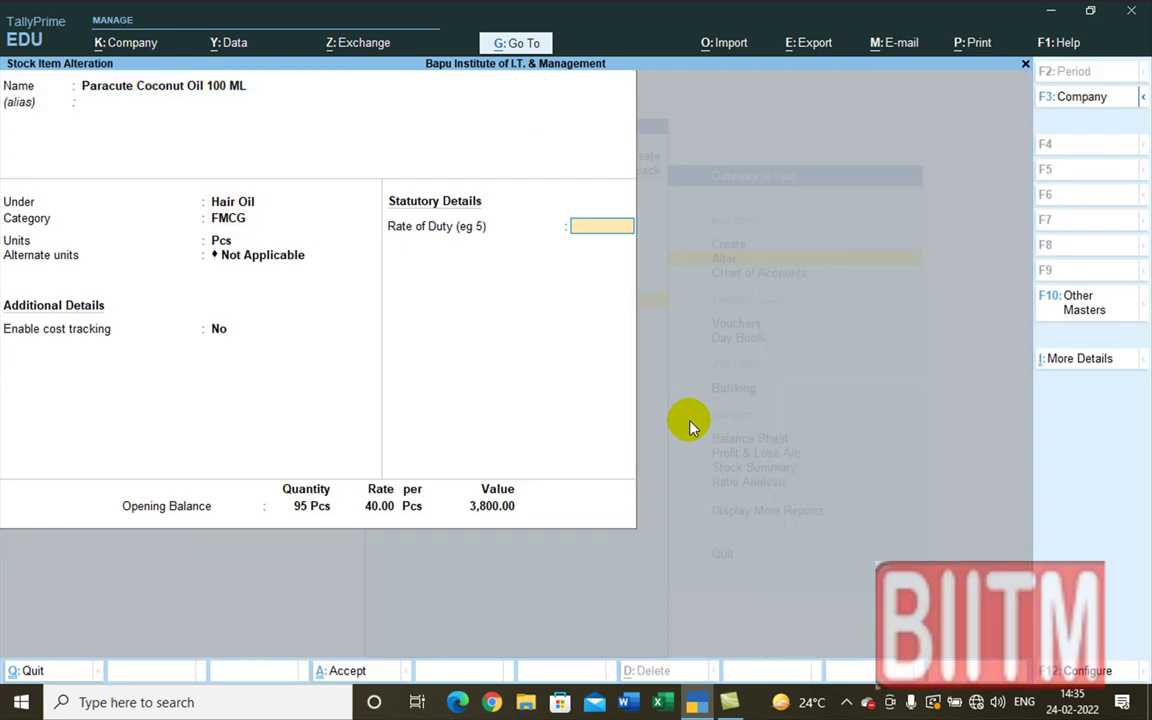
- Set the opening balance quantity of Paracute Coconut Oil 100 ML to 90 Pcs
key("Return")
key("Return")
key("Return")
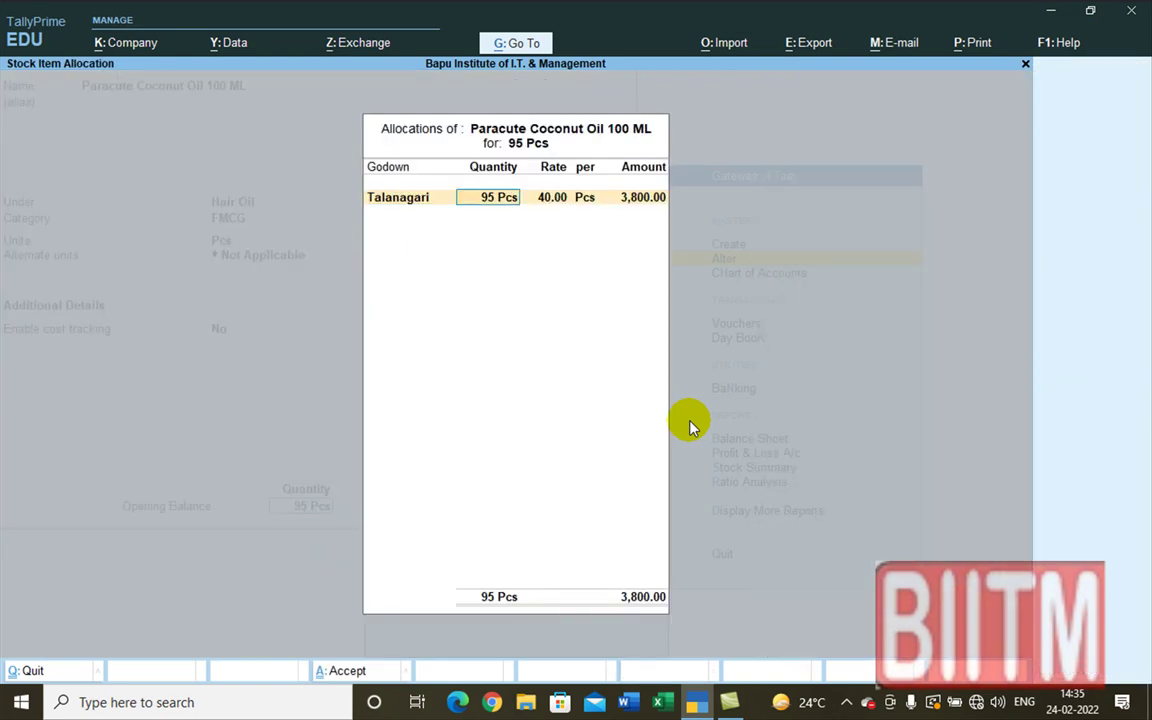
key("Return")
key("Return")
key("Return")
key("Return")
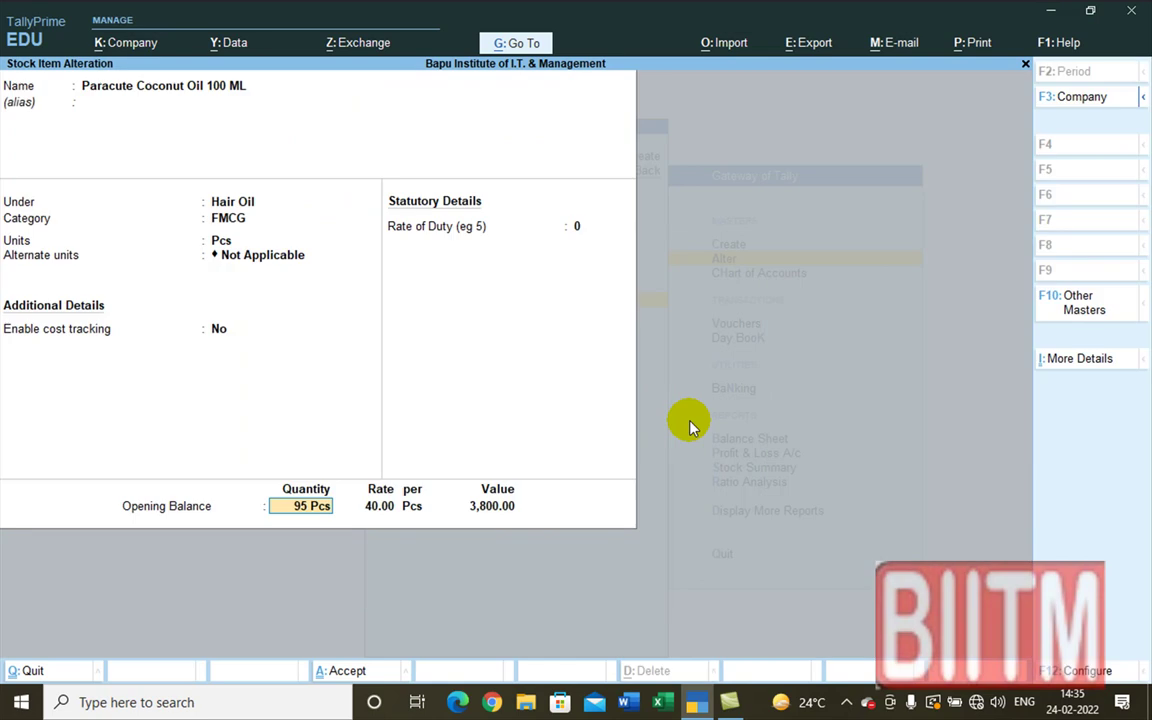
type("90")
key("Return")
- Allocate 90 Pcs of Paracute Coconut Oil 100 ML to the Talanagari godown at a rate of 43 and save the item
key("Return")
type("90")
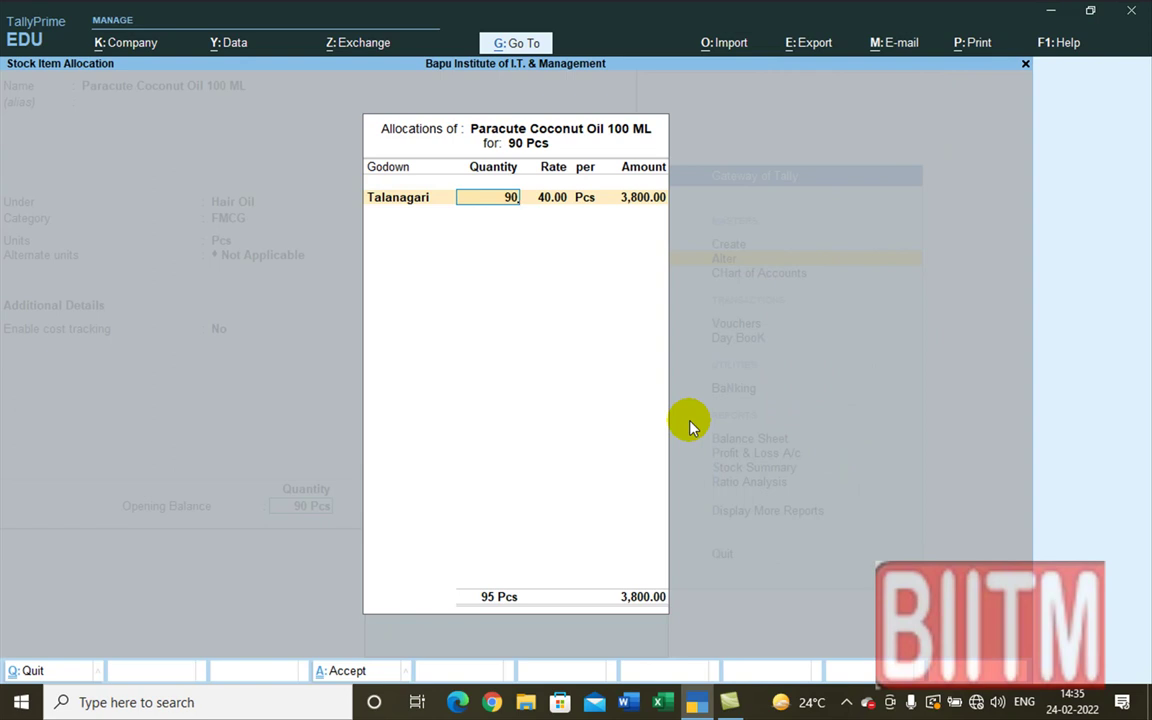
key("Return")
type("43")
key("Return")
key("Return")
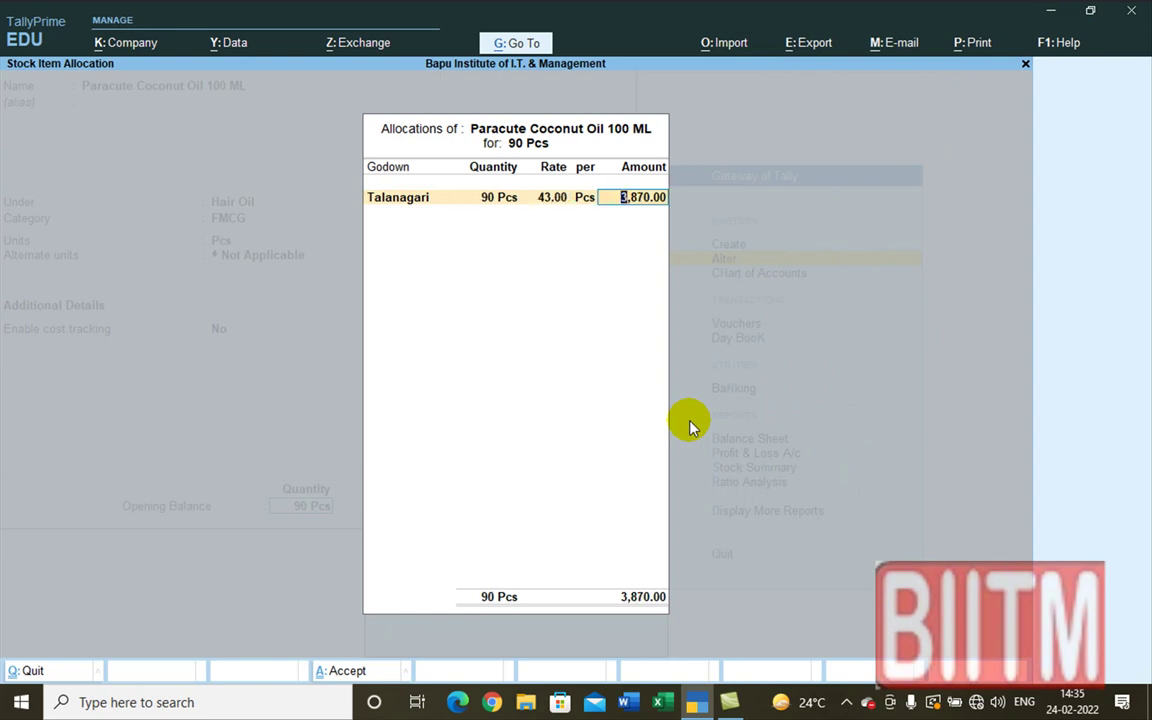
key("Return")
key("Return")
key("Return")
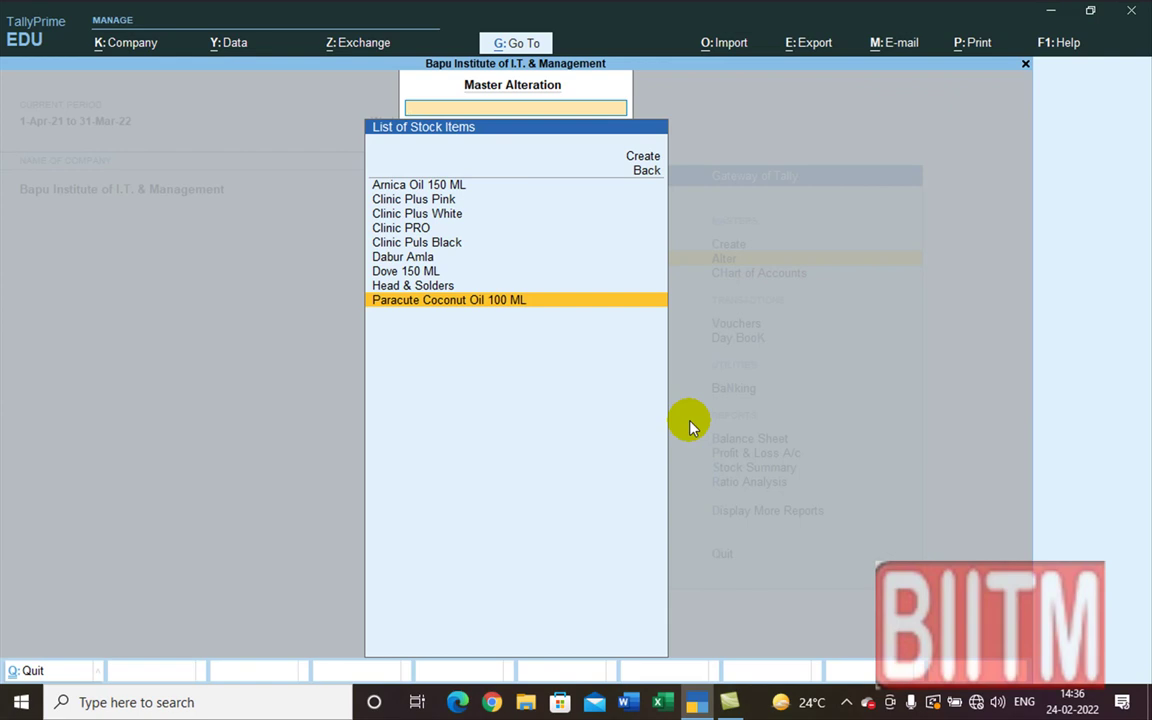
- Open the Dabur Amla stock item for alteration
key("Up")
key("Up")
key("Up")
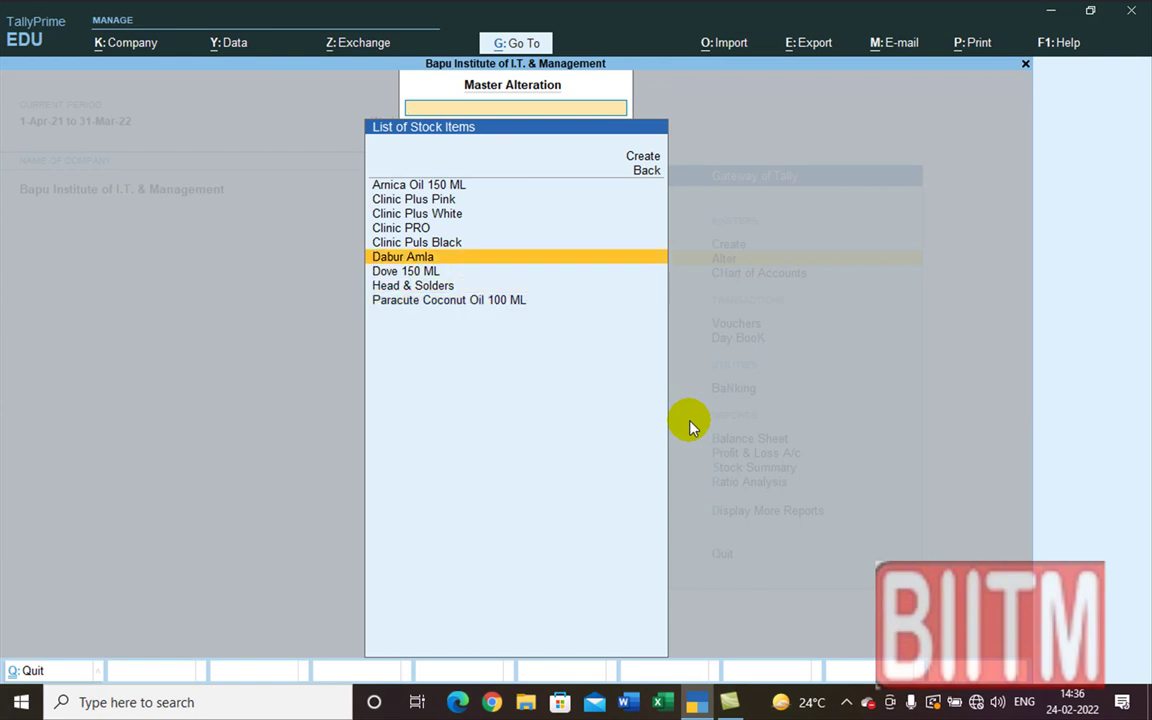
key("Return")
- Set the opening balance quantity of Dabur Amla to 100 Pcs, leaving its other details as they are
key("Return")
key("Return")
key("Return")
key("Return")
key("Return")
key("Return")
key("Return")
key("Return")
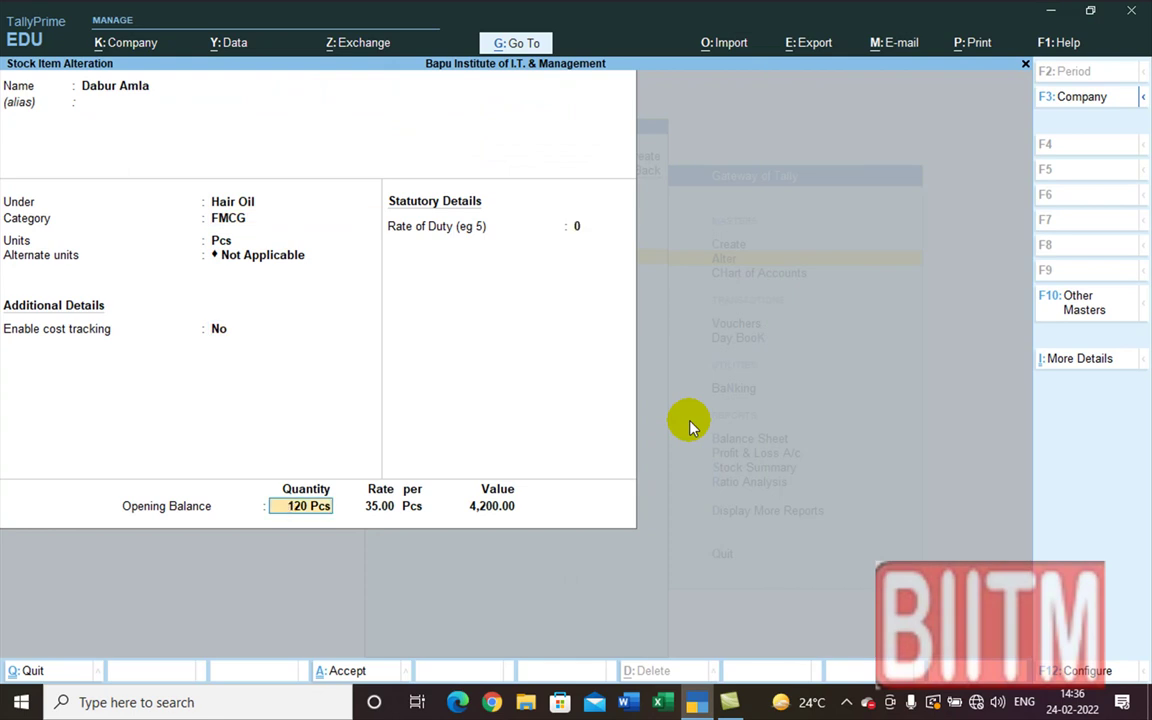
type("10909")
key("BackSpace")
key("BackSpace")
key("BackSpace")
type("0")
key("Return")
- Allocate 100 Pcs of Dabur Amla to the Talanagari godown at a rate of 39.85 and save the item
key("Return")
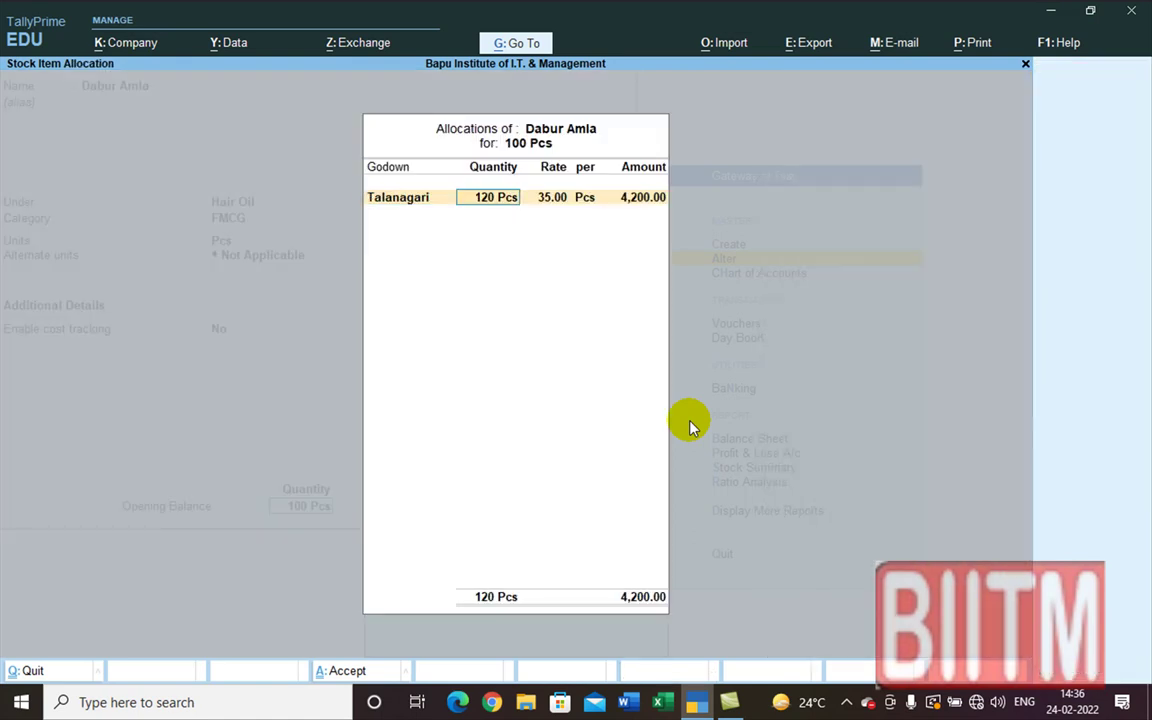
type("100")
key("Return")
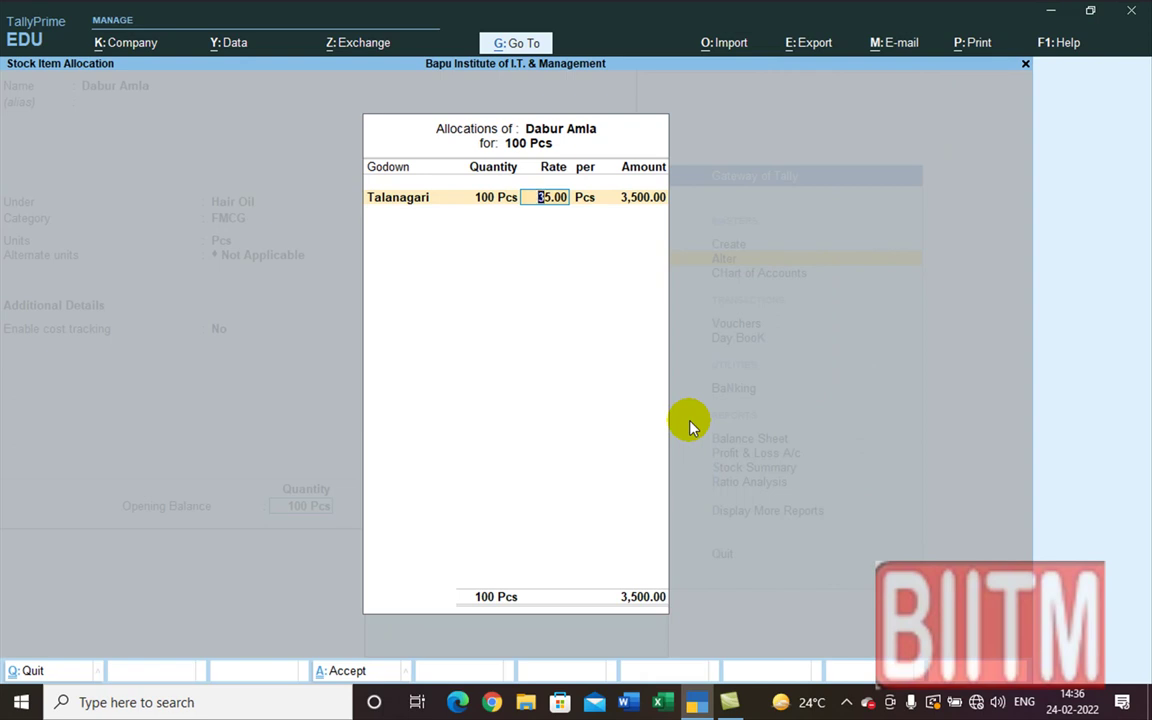
type("39.85")
key("Return")
key("Return")
key("Return")
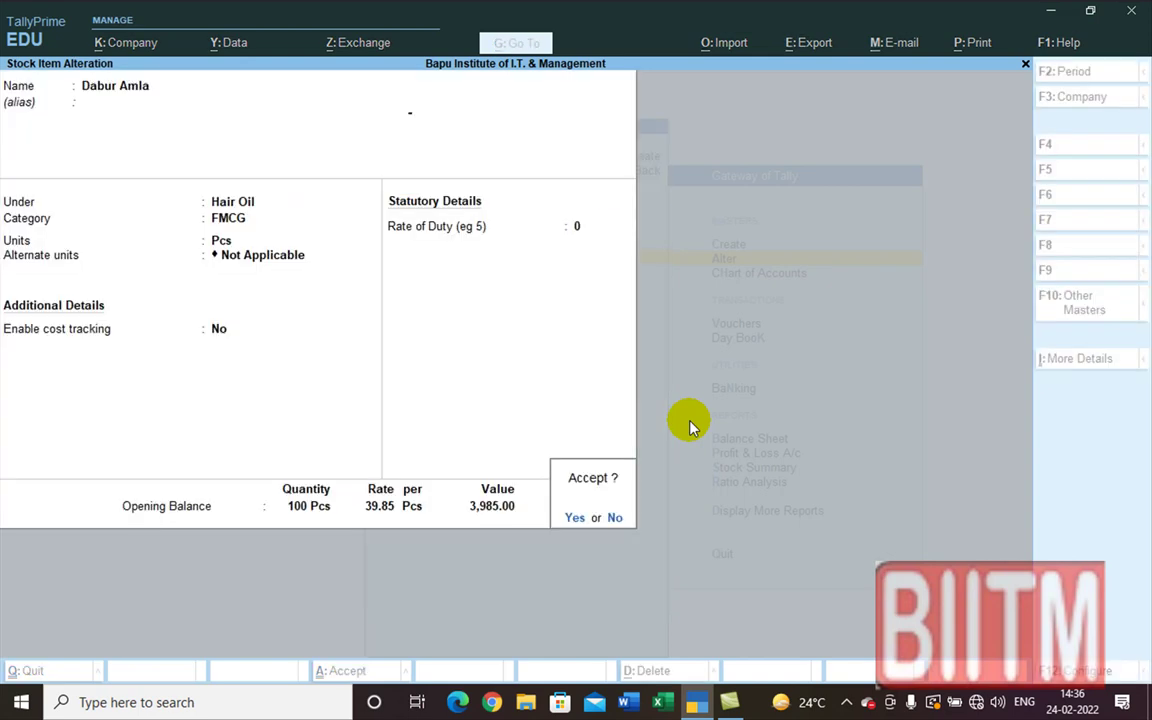
key("Return")
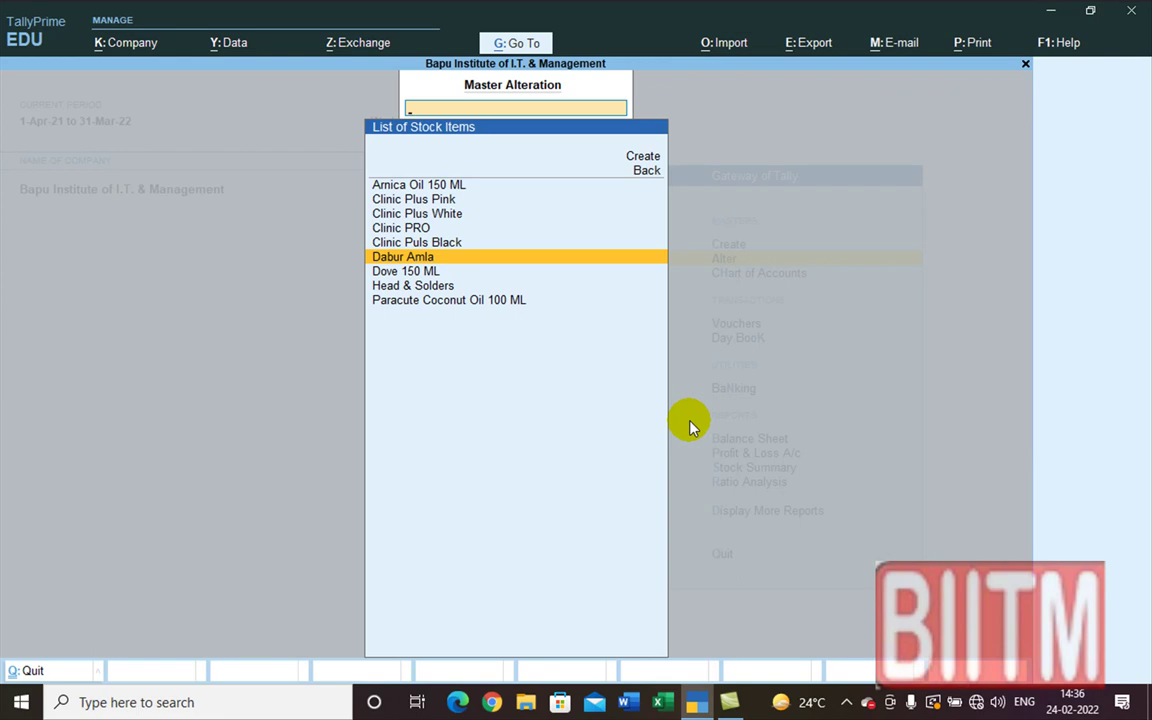
- Open the Arnica Oil 150 ML stock item for alteration
key("Up")
key("Up")
key("Up")
key("Up")
key("Up")
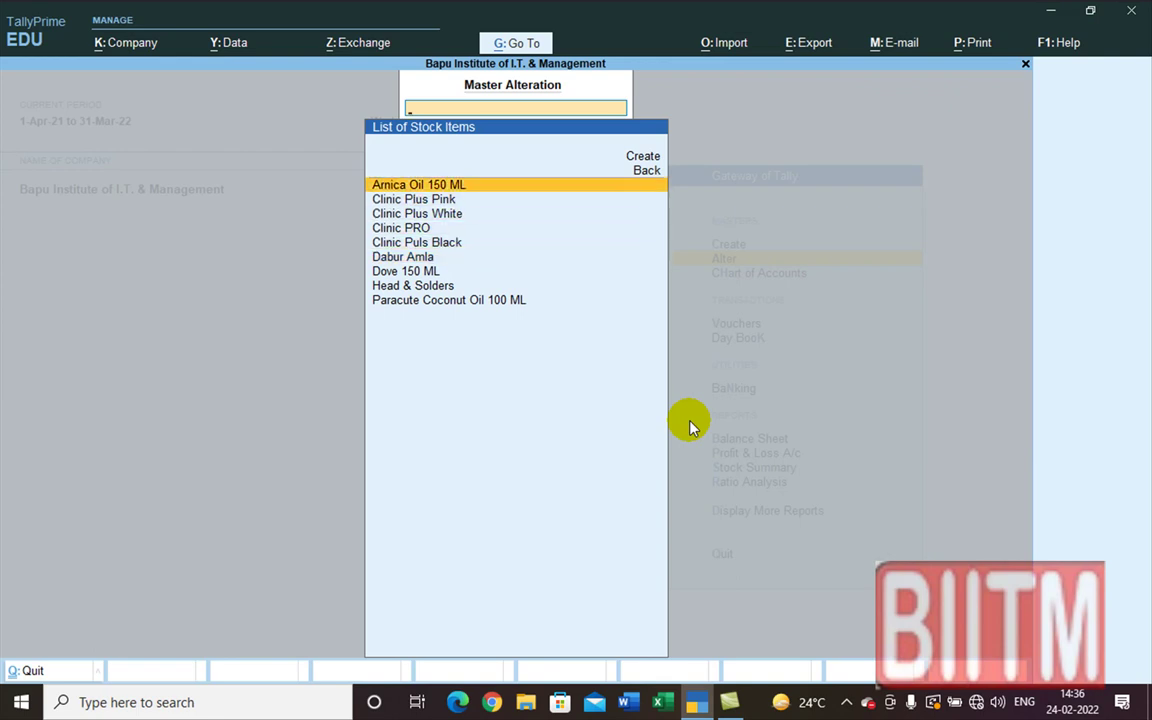
key("Return")
- Set the opening balance quantity of Arnica Oil 150 ML to 45 Pcs
key("Return")
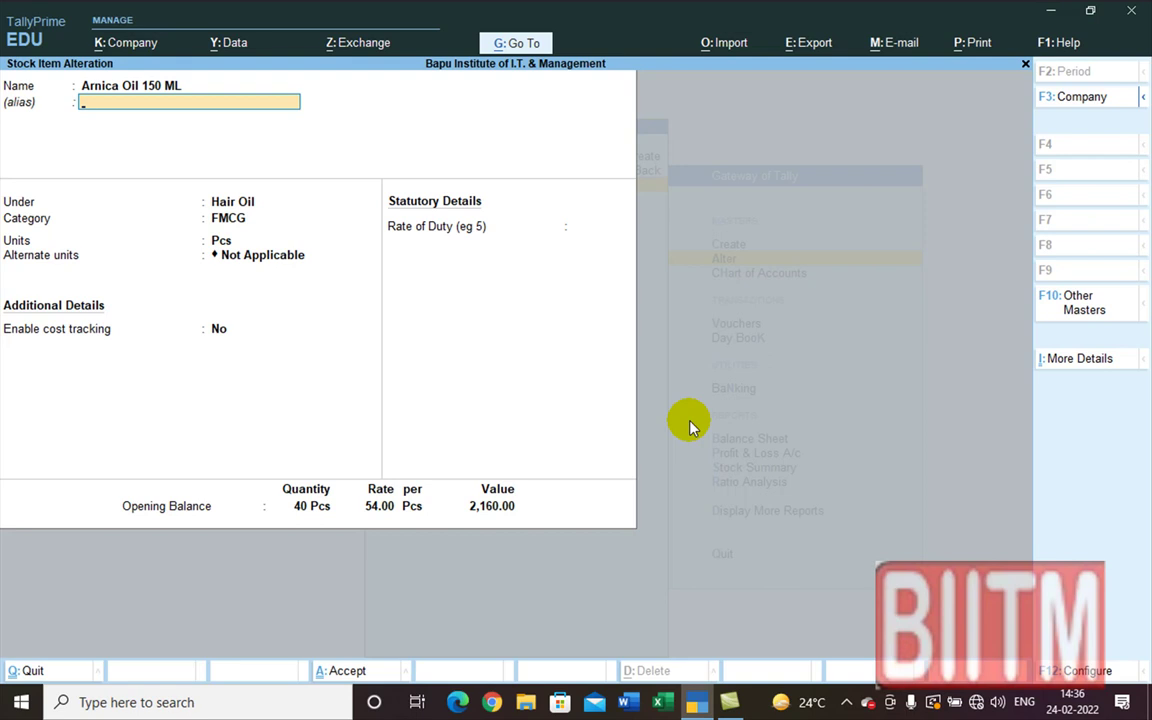
key("Return")
key("Return")
key("Return")
key("Return")
key("Return")
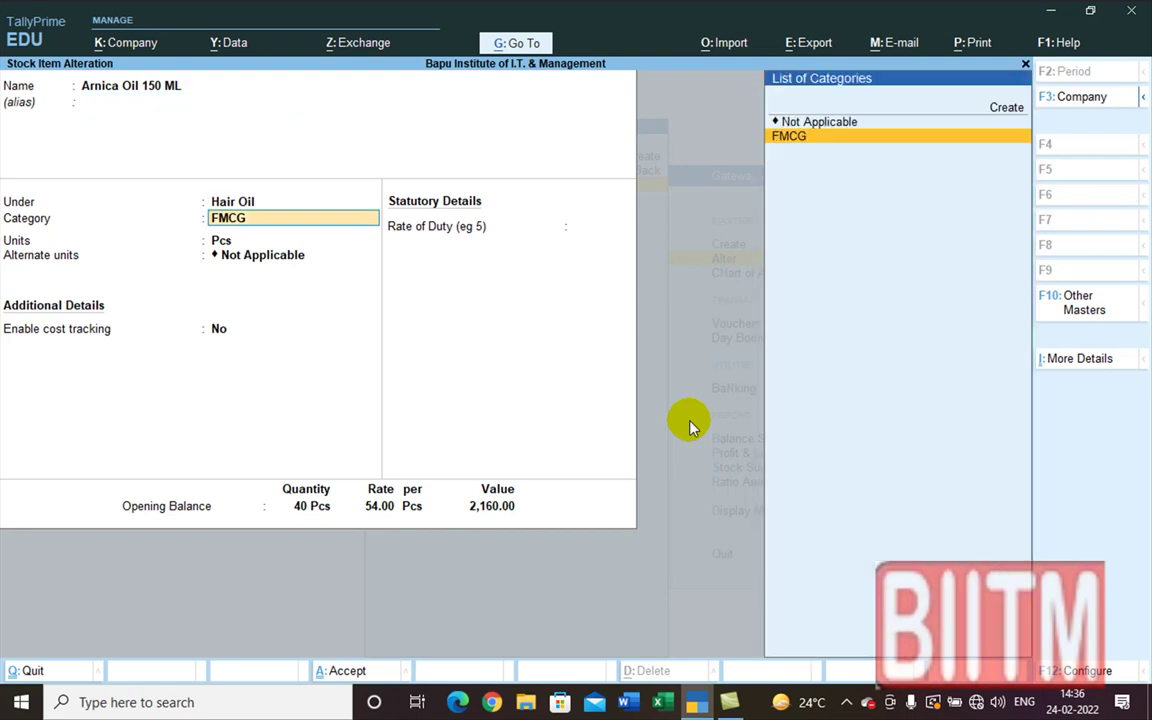
type("45")
key("Return")
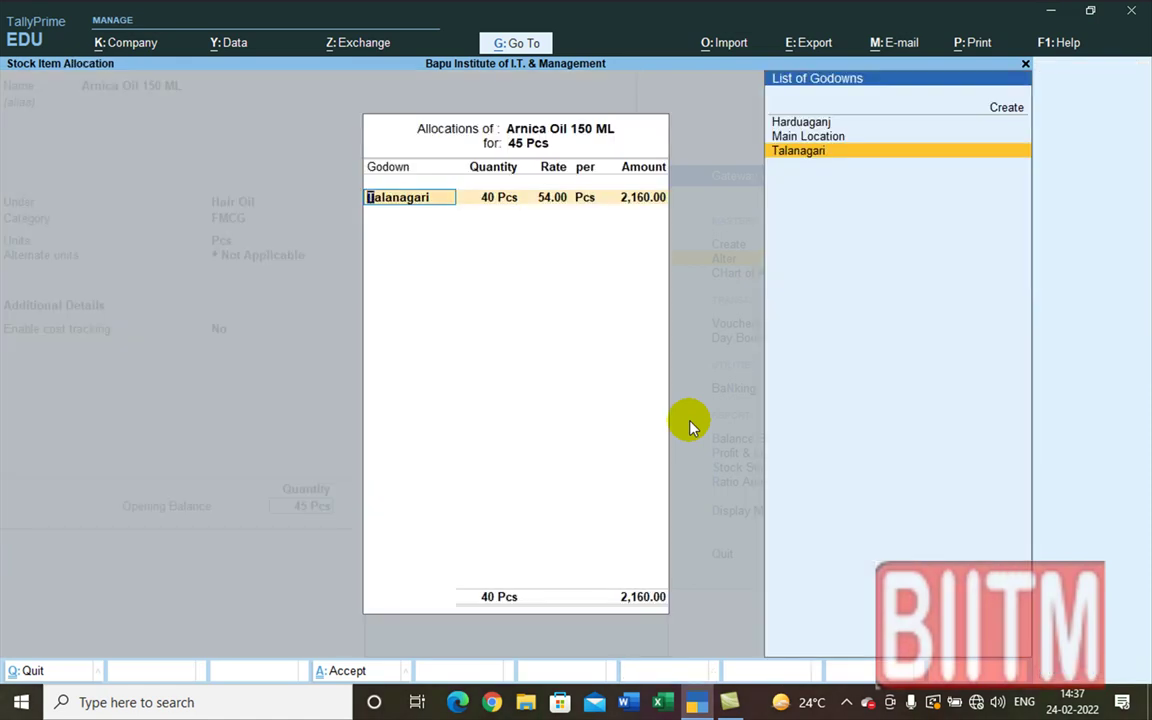
- Allocate 45 Pcs of Arnica Oil 150 ML to the Talanagari godown at a rate of 51 and save the item
key("Return")
type("45")
key("Return")
type("51")
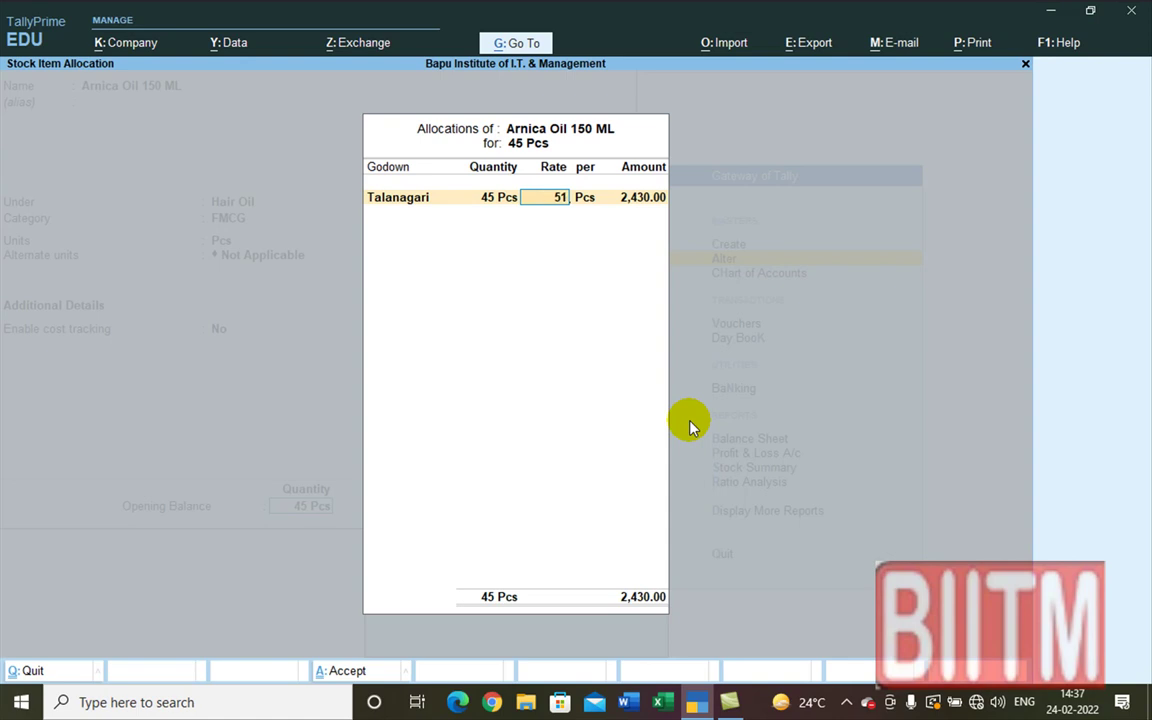
key("Return")
key("Return")
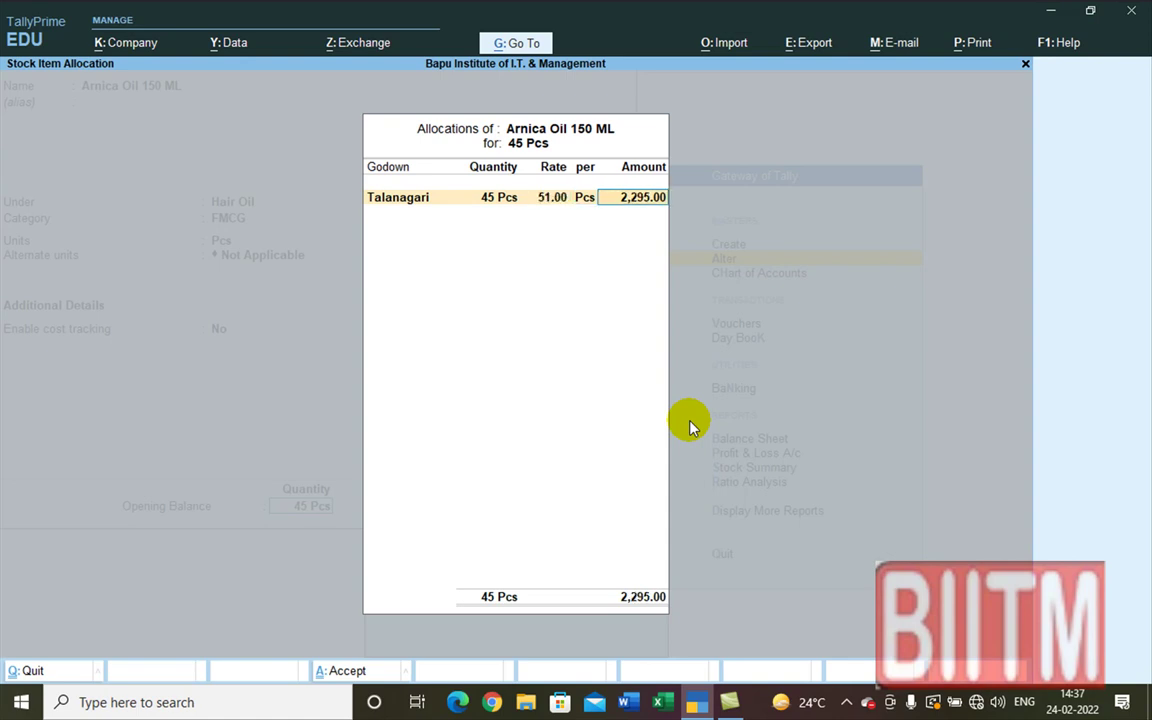
key("Return")
key("Return")
key("Return")
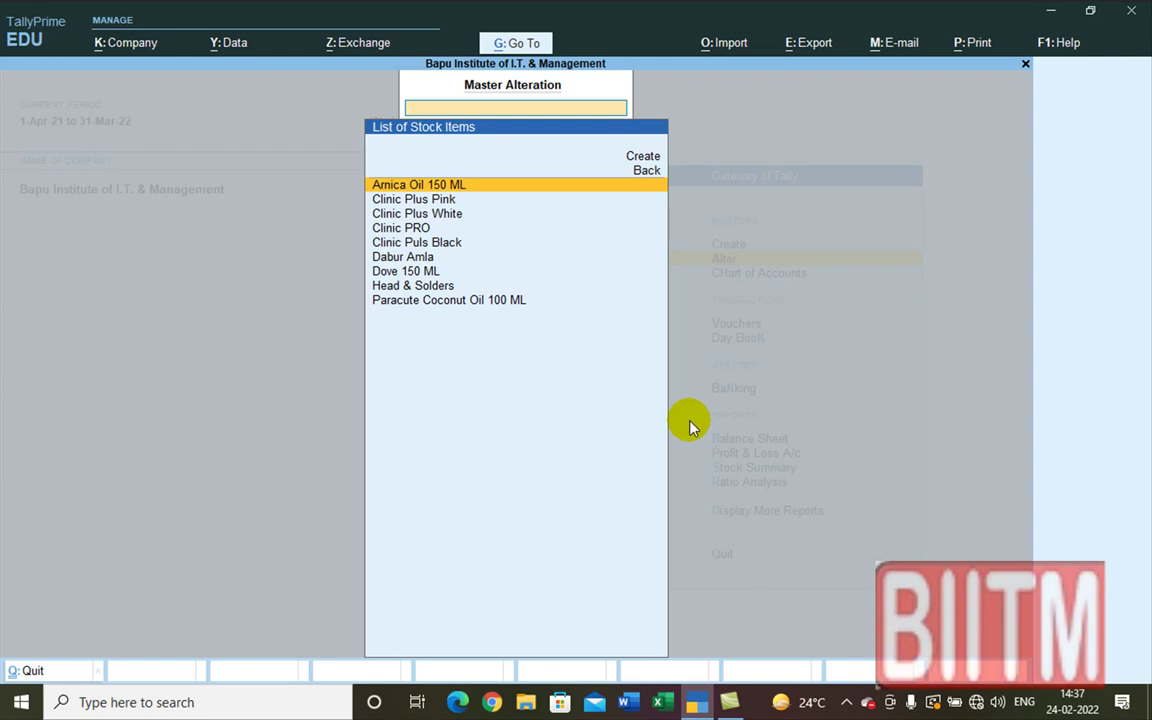
- Open the Head & Solders stock item for alteration
key("Down")
key("Down")
key("Down")
key("Down")
key("Down")
key("Down")
key("Down")
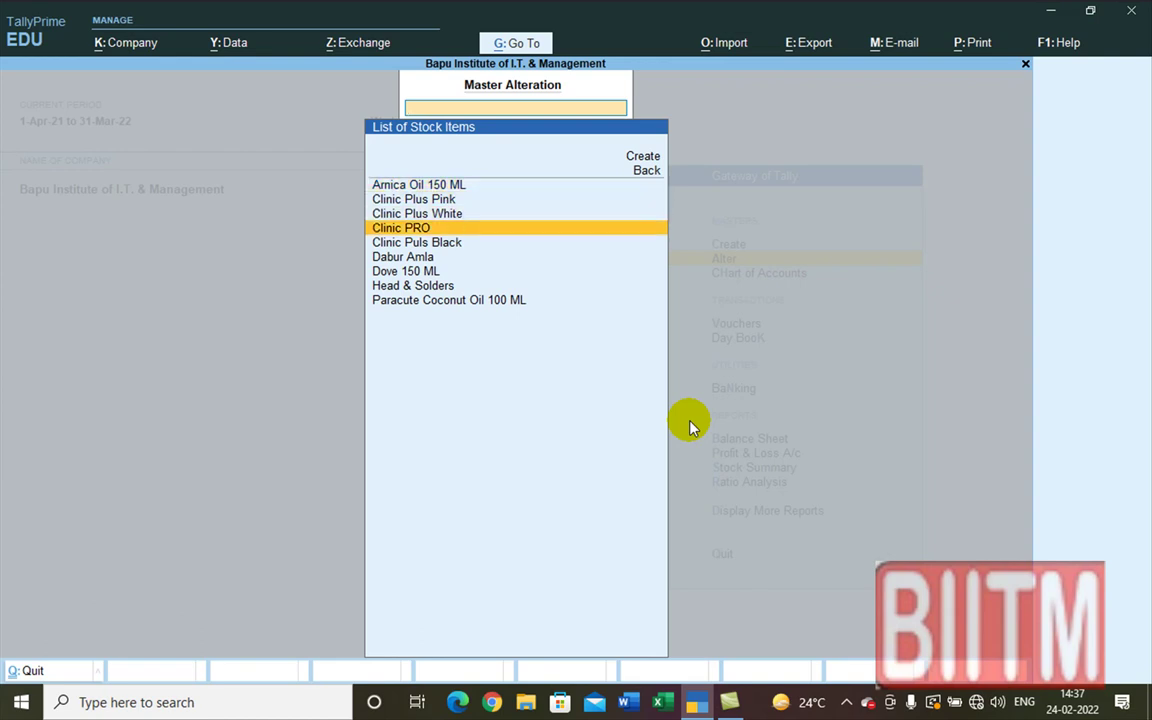
key("Return")
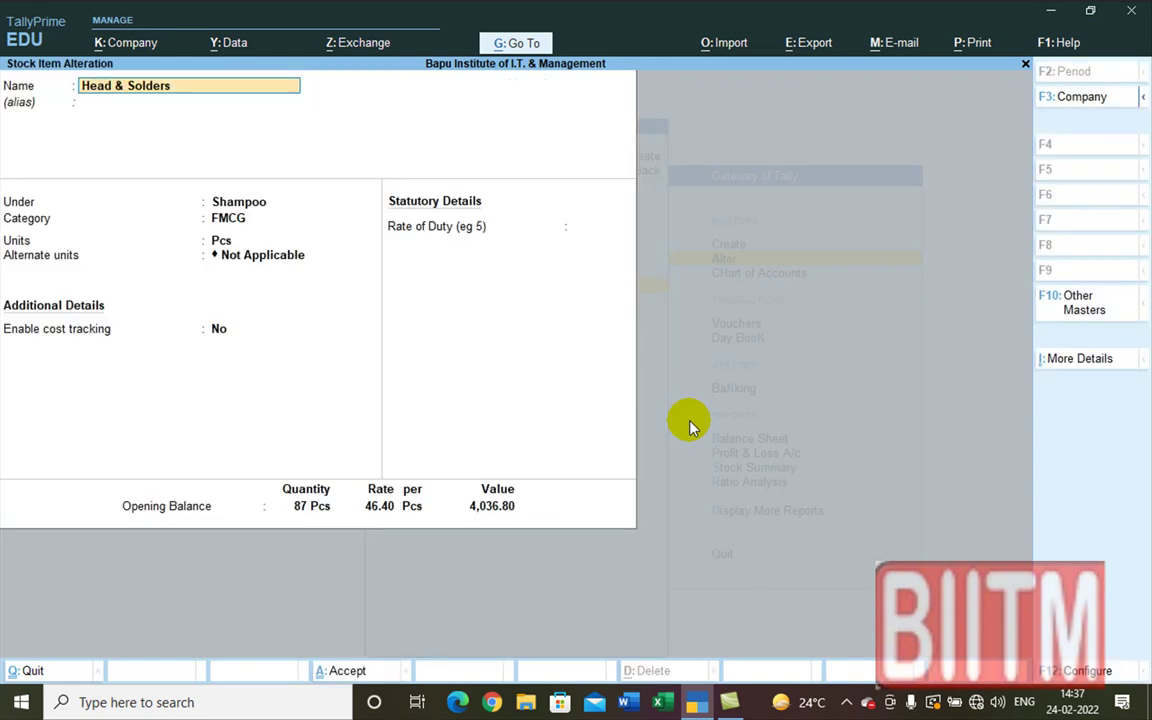
- Set the opening balance quantity of Head & Solders to 50 Pcs, leaving its other details as they are
key("Return")
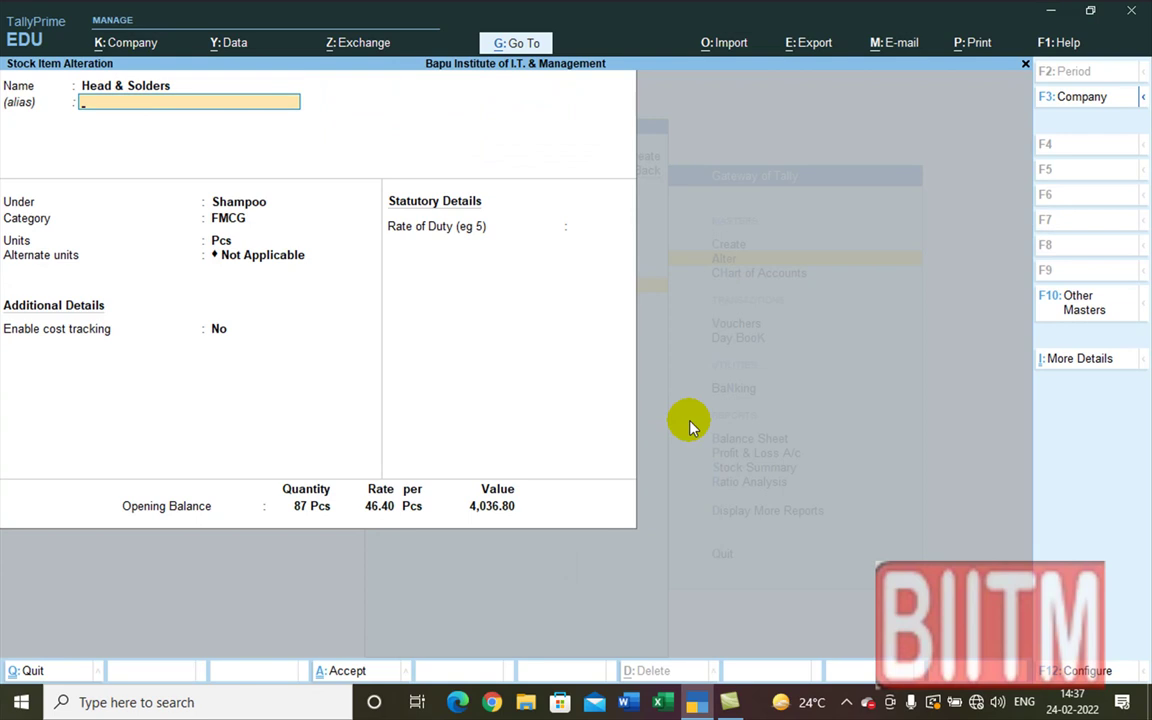
key("Return")
key("Return")
key("Return")
key("Return")
key("Return")
key("Return")
key("Return")
key("Return")
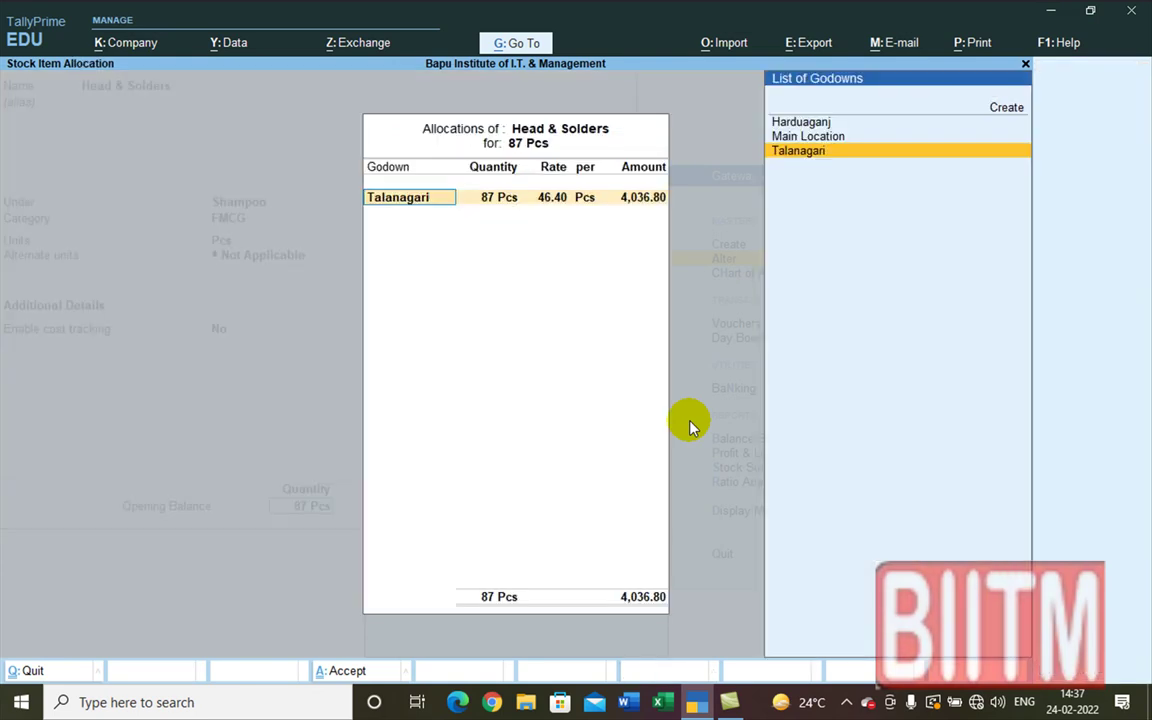
key("Escape")
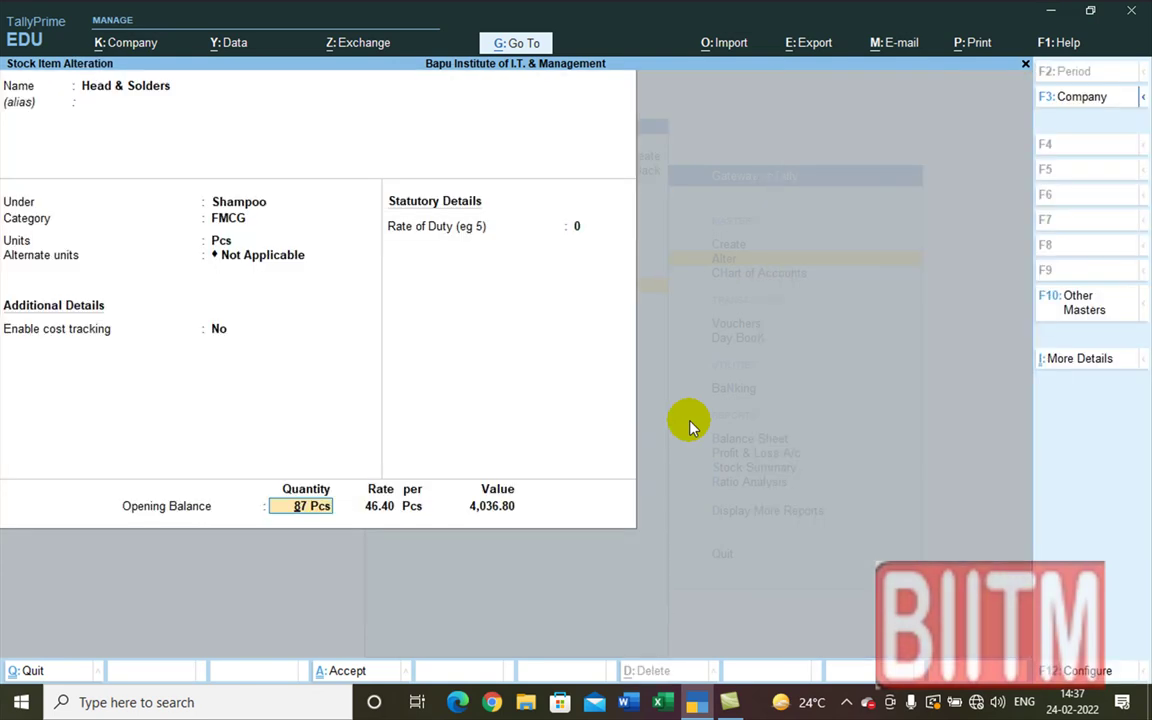
type("50")
key("Return")
- Allocate 50 Pcs of Head & Solders to the Talanagari godown at a rate of 95 and save the item
key("Return")
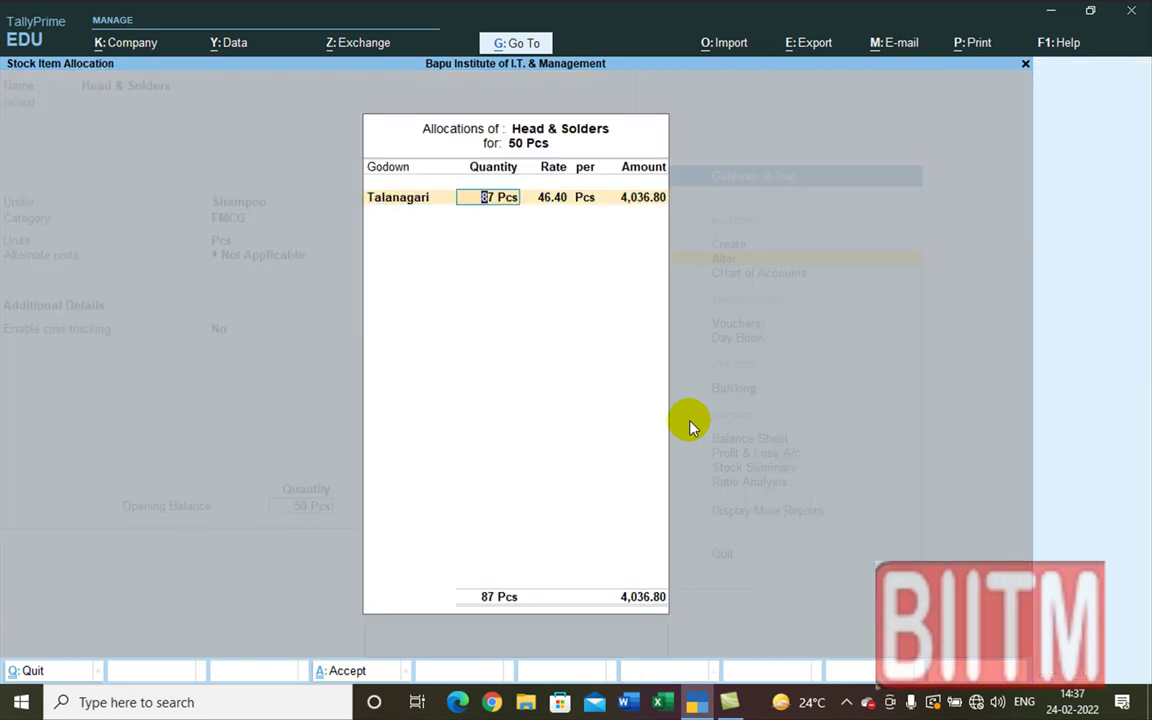
type("50")
key("Return")
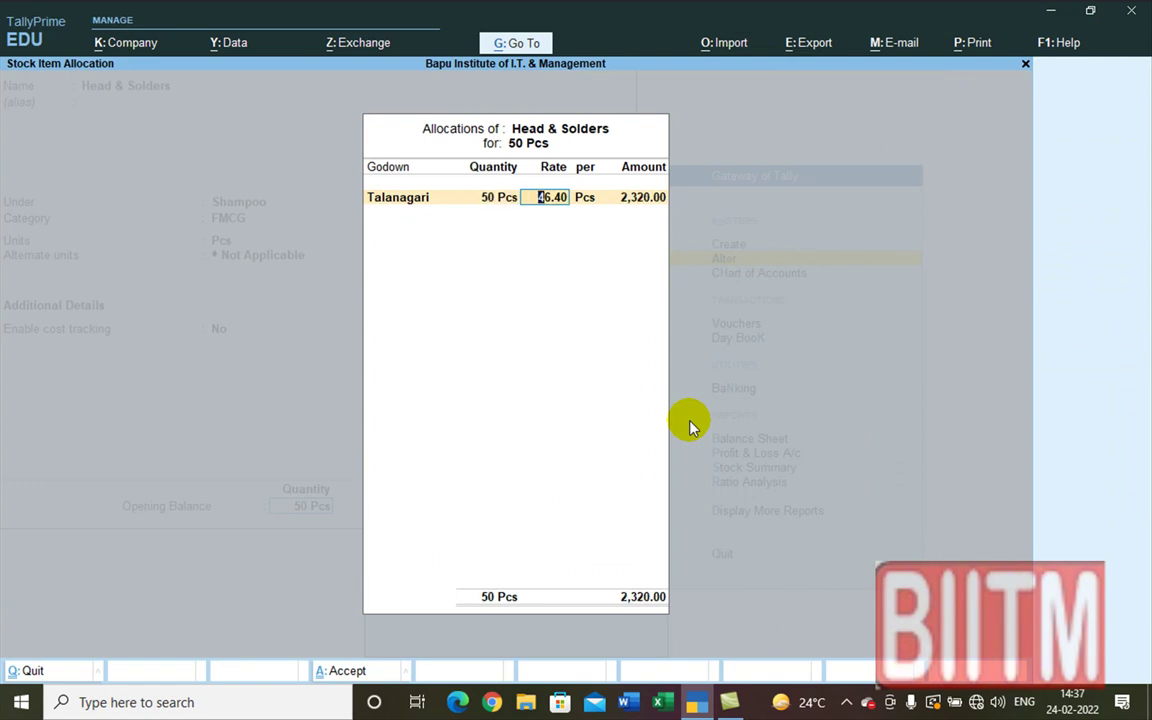
type("95")
key("Return")
key("Return")
key("Return")
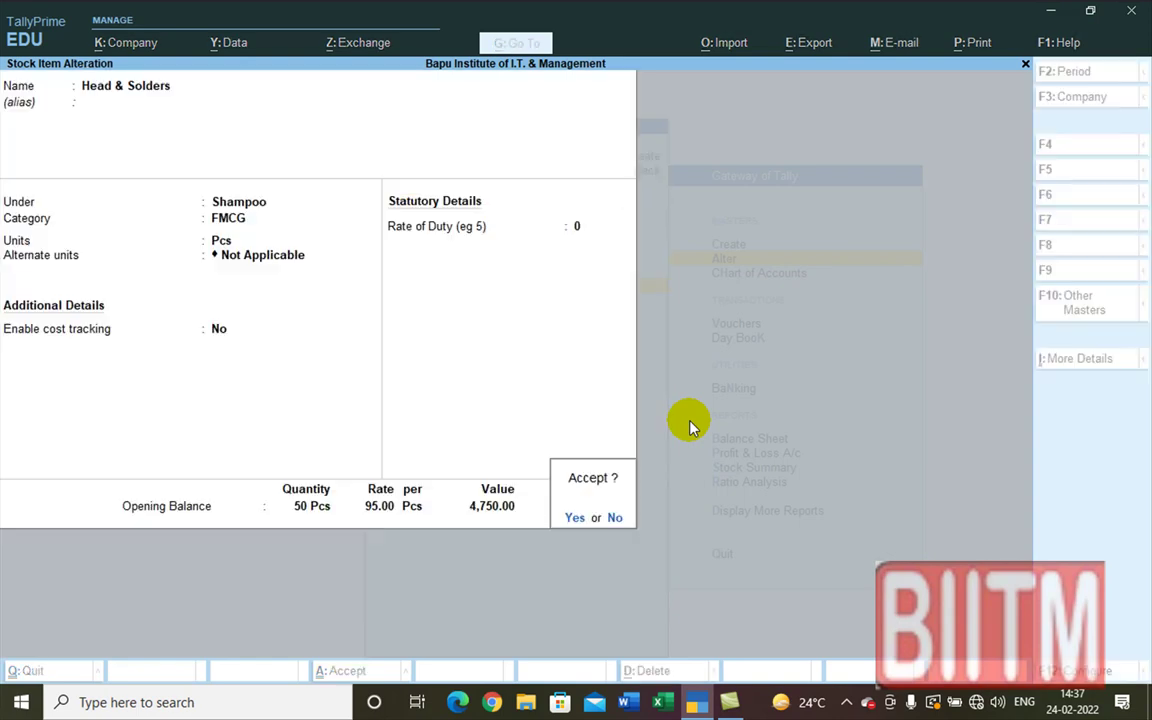
key("Return")
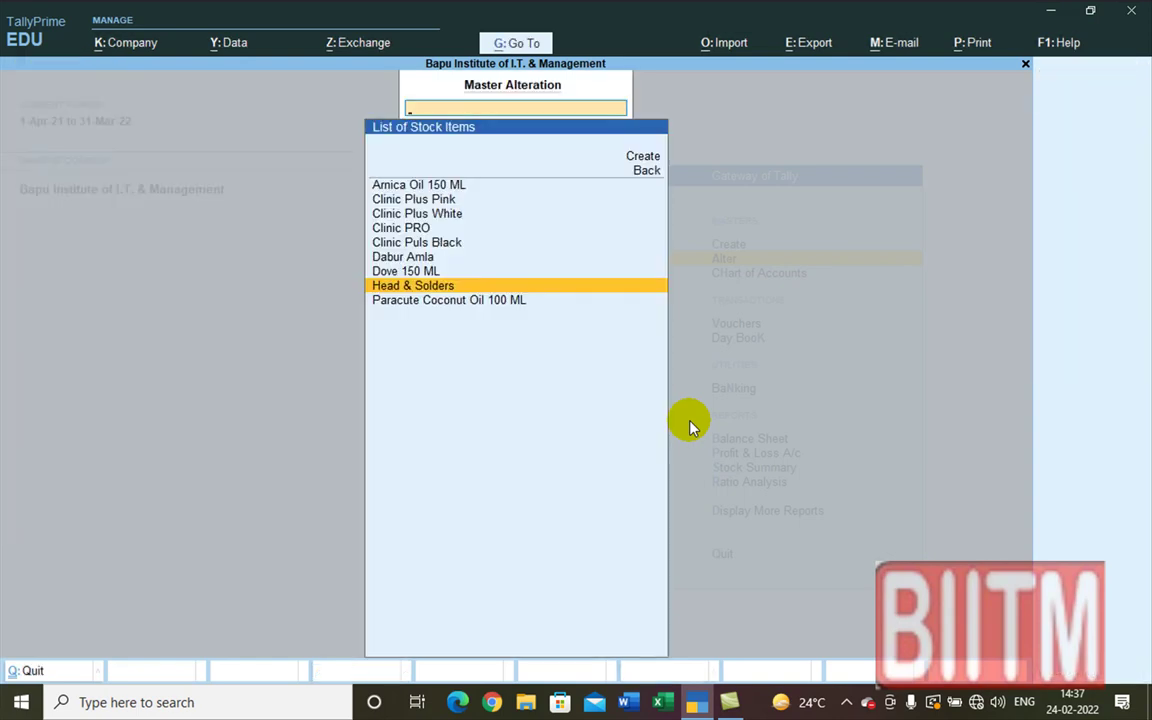
- Open the Clinic PRO stock item for alteration
key("Up")
key("Up")
key("Up")
key("Up")
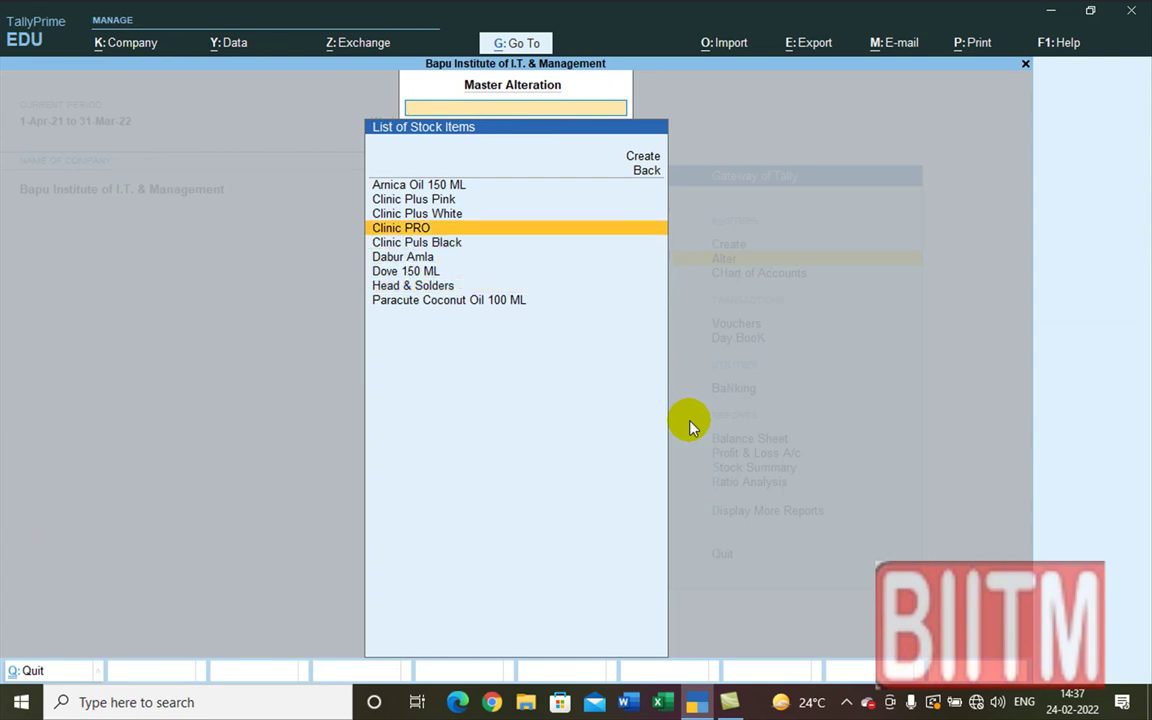
key("Return")
- Set the opening balance quantity of Clinic PRO to 40 Pcs
key("Return")
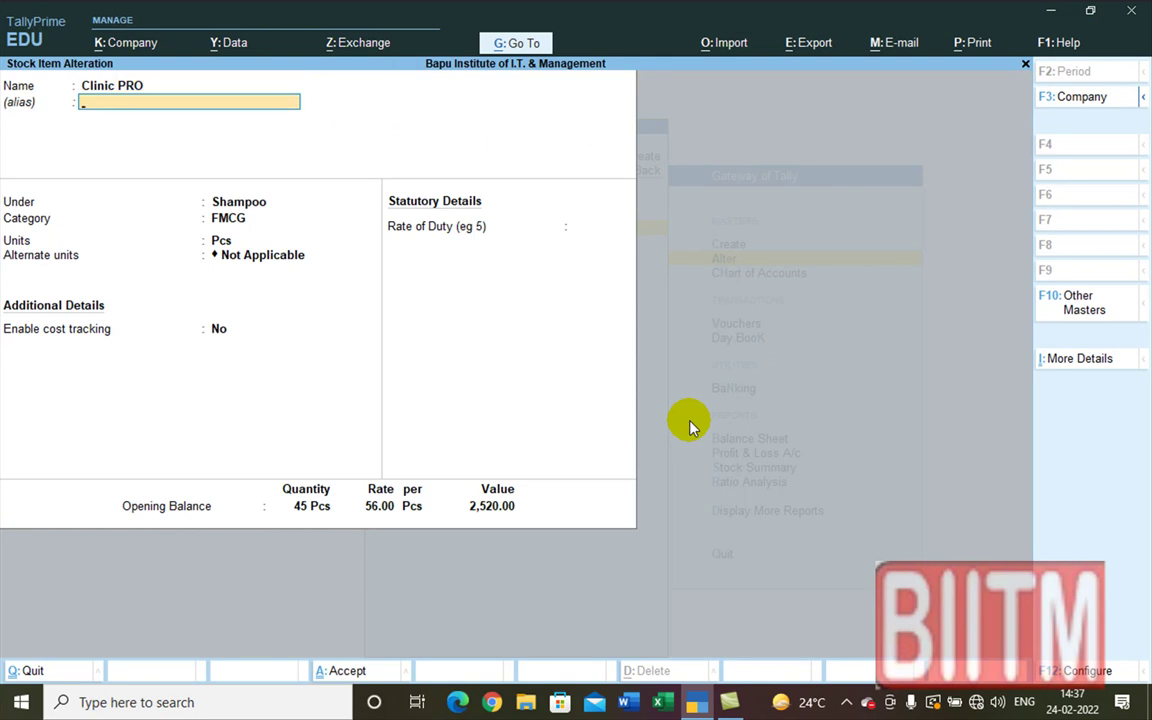
key("Return")
key("Return")
key("Return")
key("Return")
key("Return")
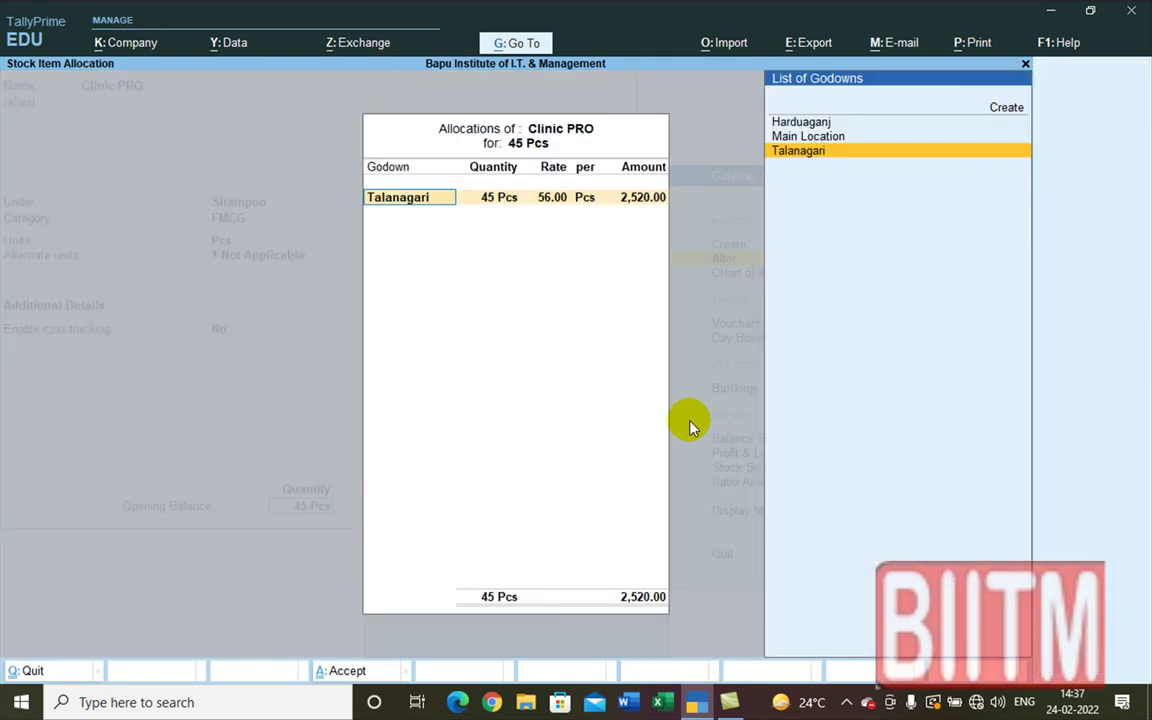
key("ctrl+a")
type("40")
key("Return")
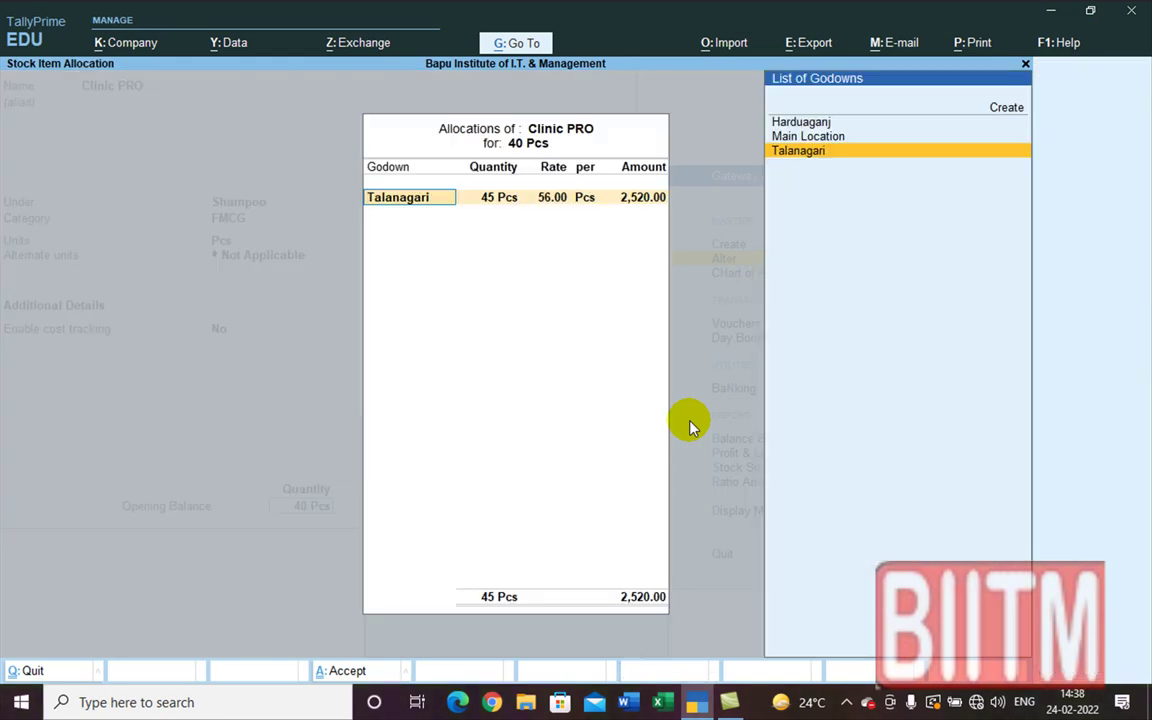
key("Return")
type("67")
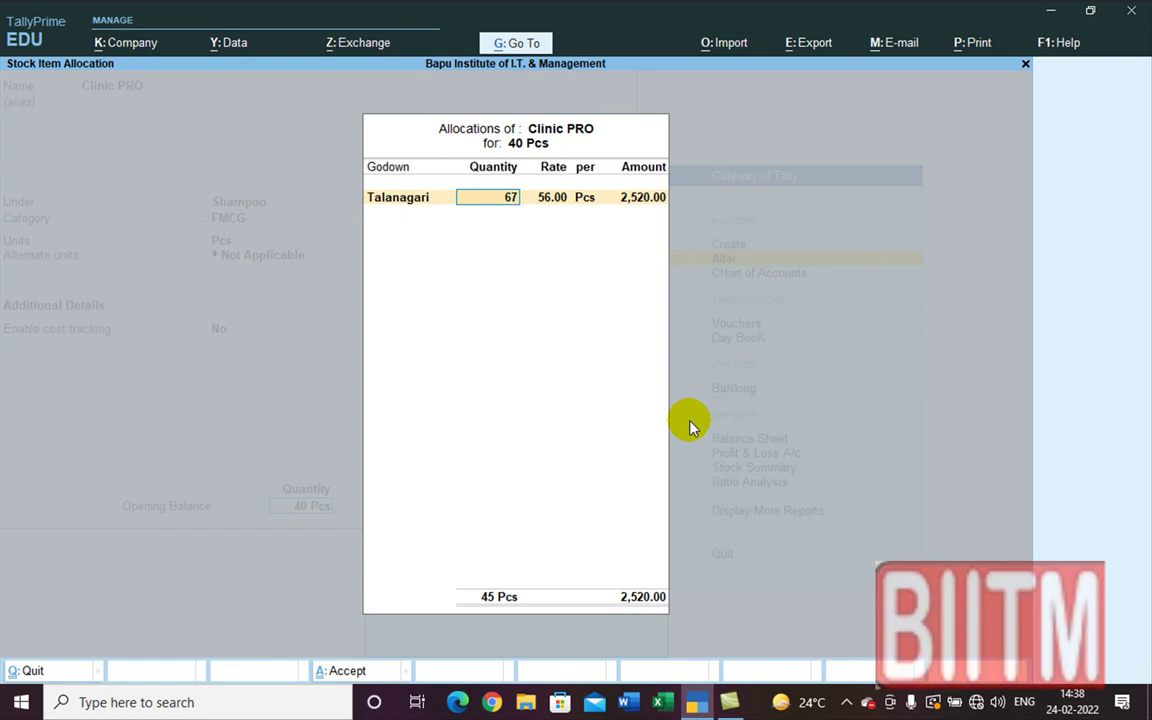
key("Return")
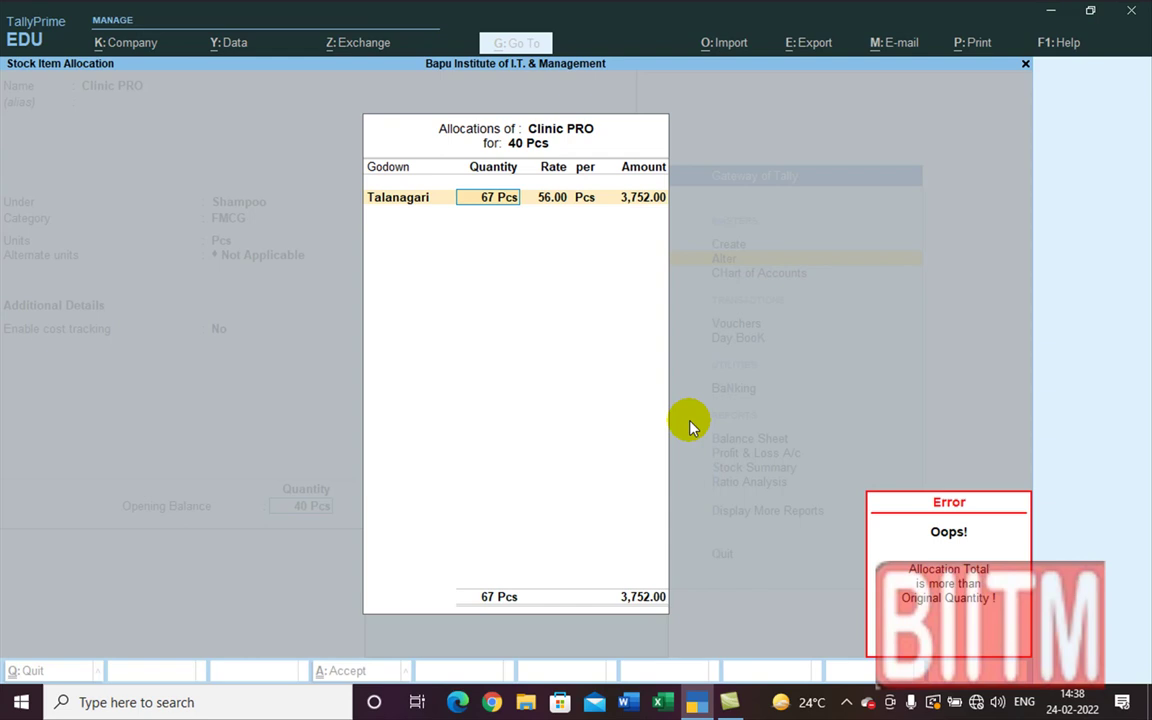
key("Escape")
- Allocate 40 Pcs of Clinic PRO to the Talanagari godown at a rate of 67 and save the item
key("BackSpace")
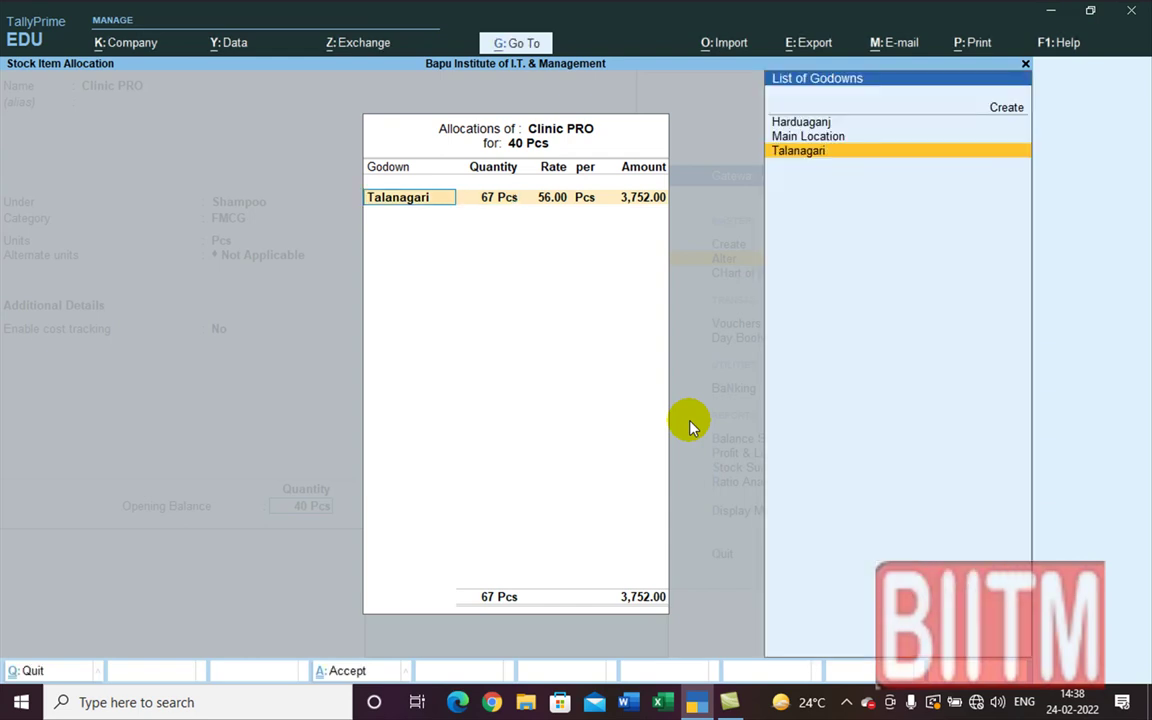
key("BackSpace")
key("Return")
key("Return")
type("40")
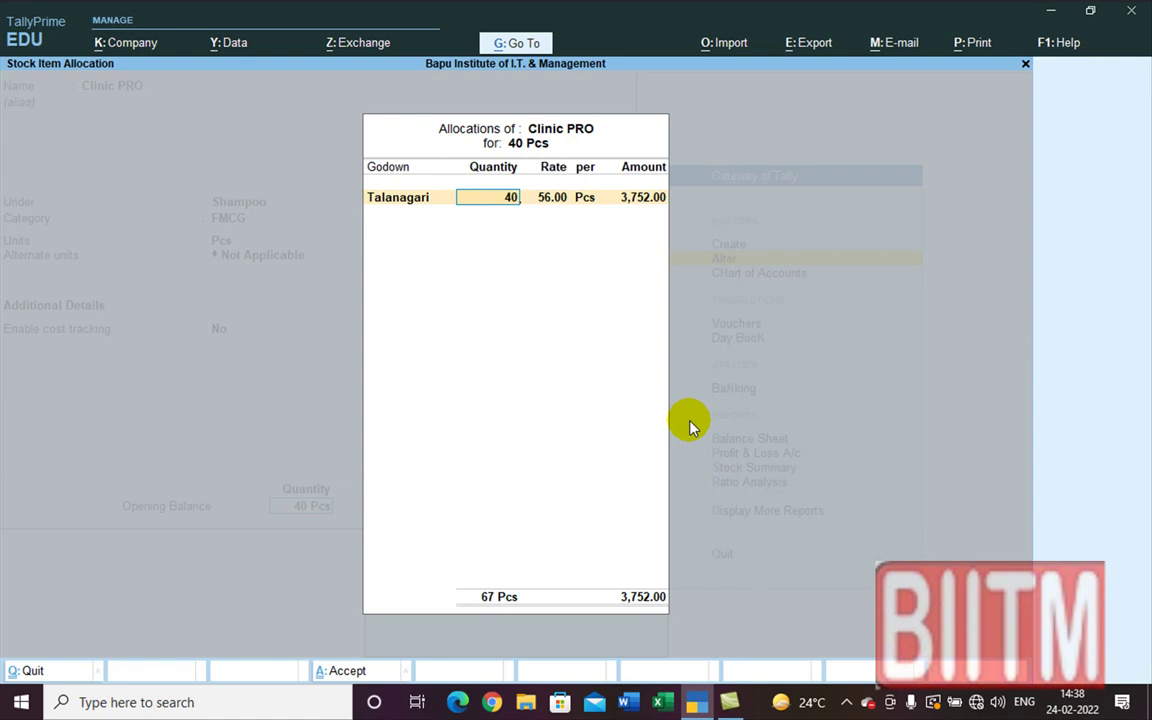
key("Return")
type("67")
key("Return")
key("Return")
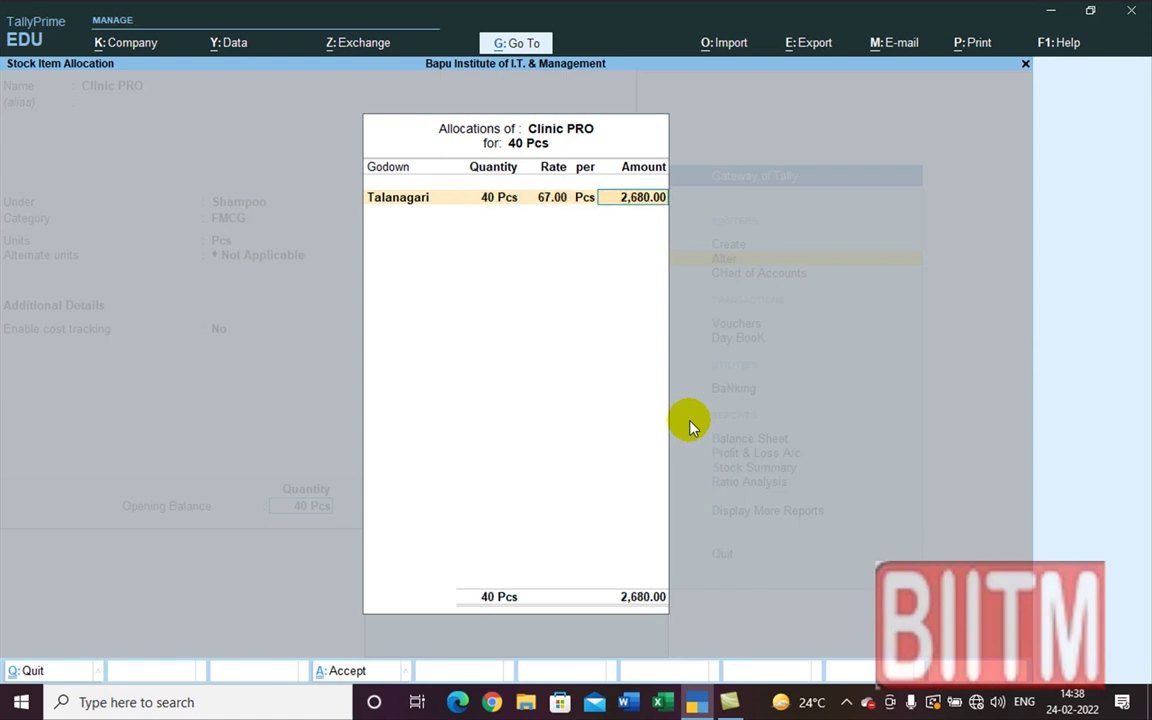
key("ctrl+a")
key("ctrl+a")
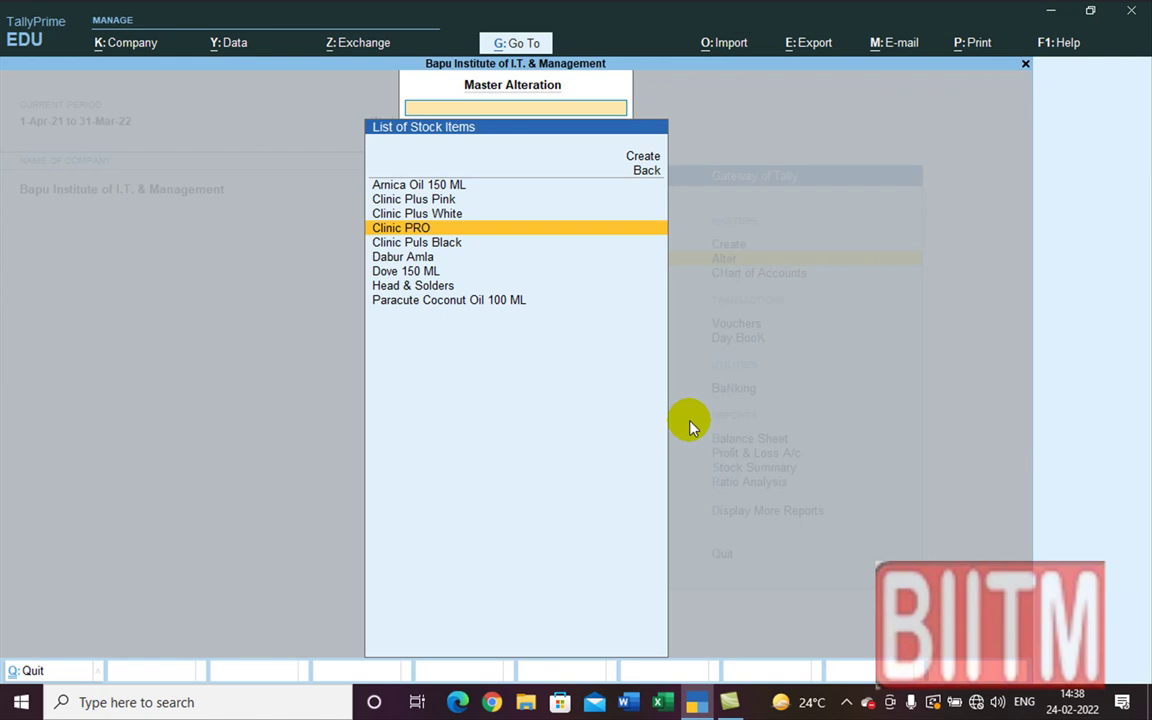
- Open the Clinic Plus White stock item for alteration and proceed to its opening balance quantity
key("Up")
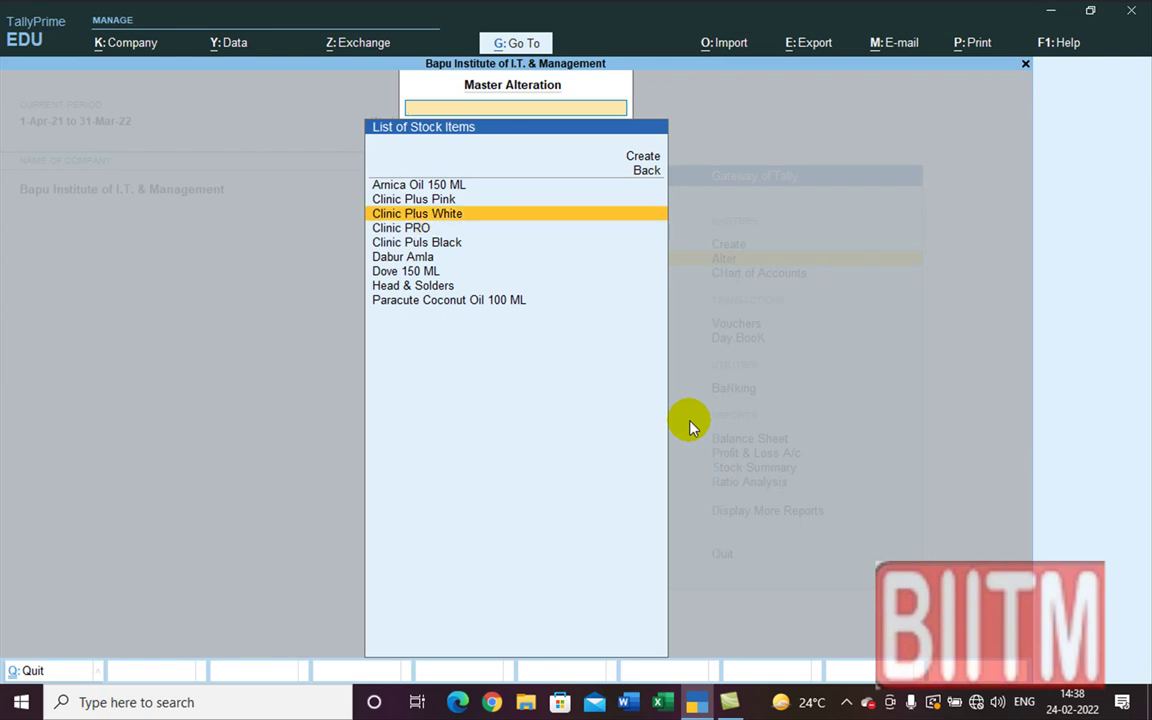
key("Return")
key("Return")
key("Return")
key("Return")
key("Return")
key("Return")
key("Return")
key("Return")
key("Return")
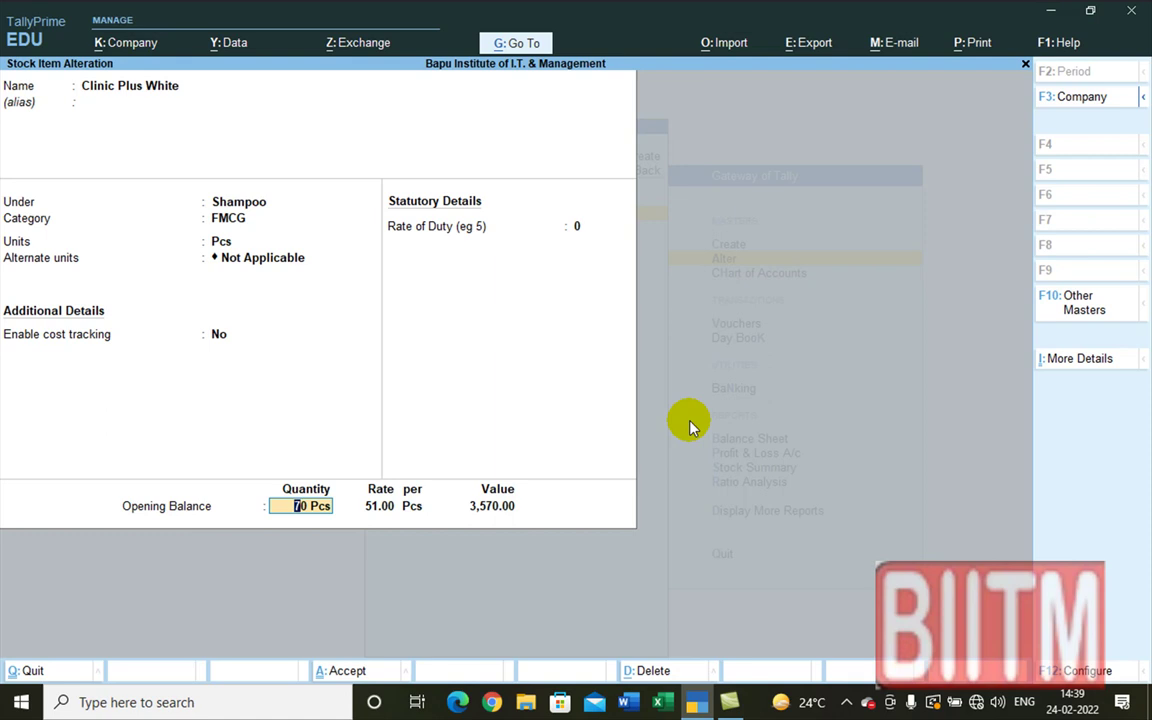
type("8")
key("BackSpace")
type("69")
key("Return")
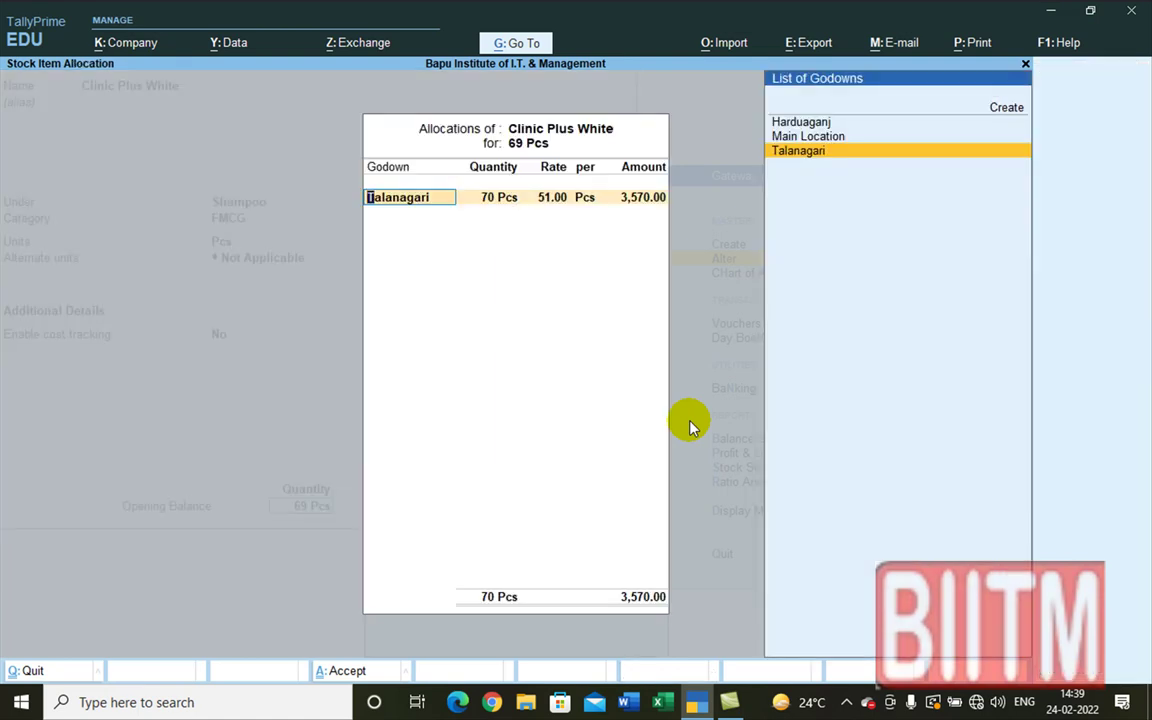
key("ctrl+a")
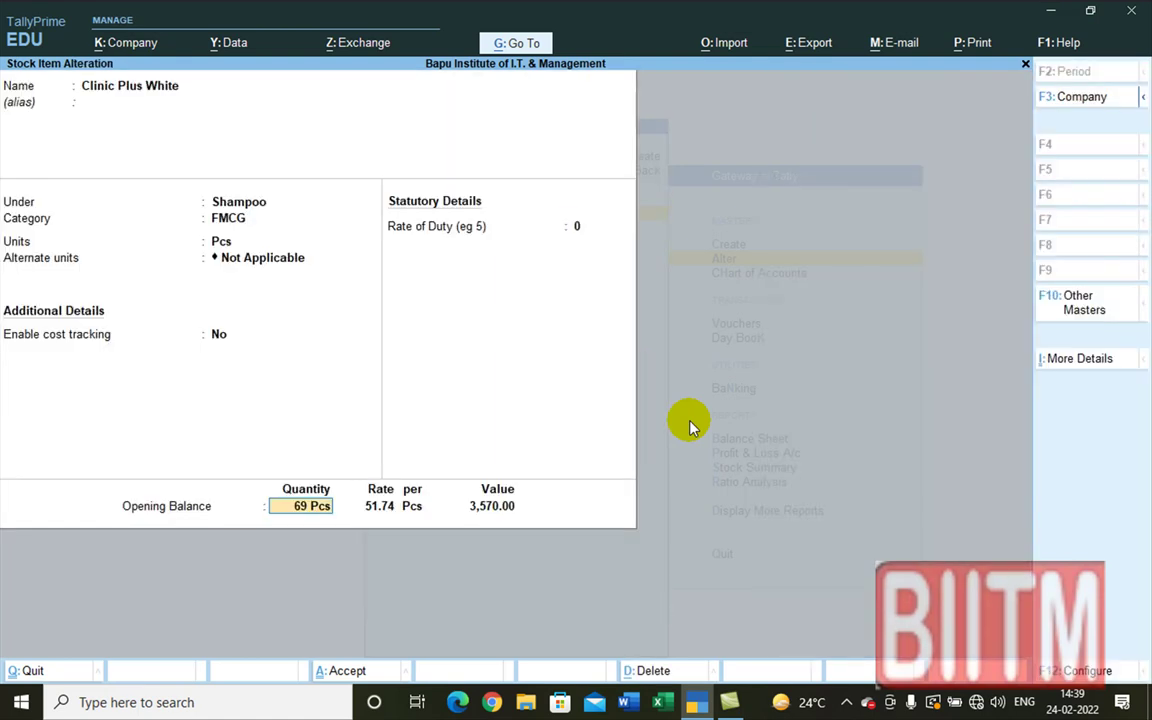
- Set the opening quantity of Clinic Plus White to 80 Pcs, allocated to the Talanagari godown at a rate of 69, and save the item
type("80")
key("Return")
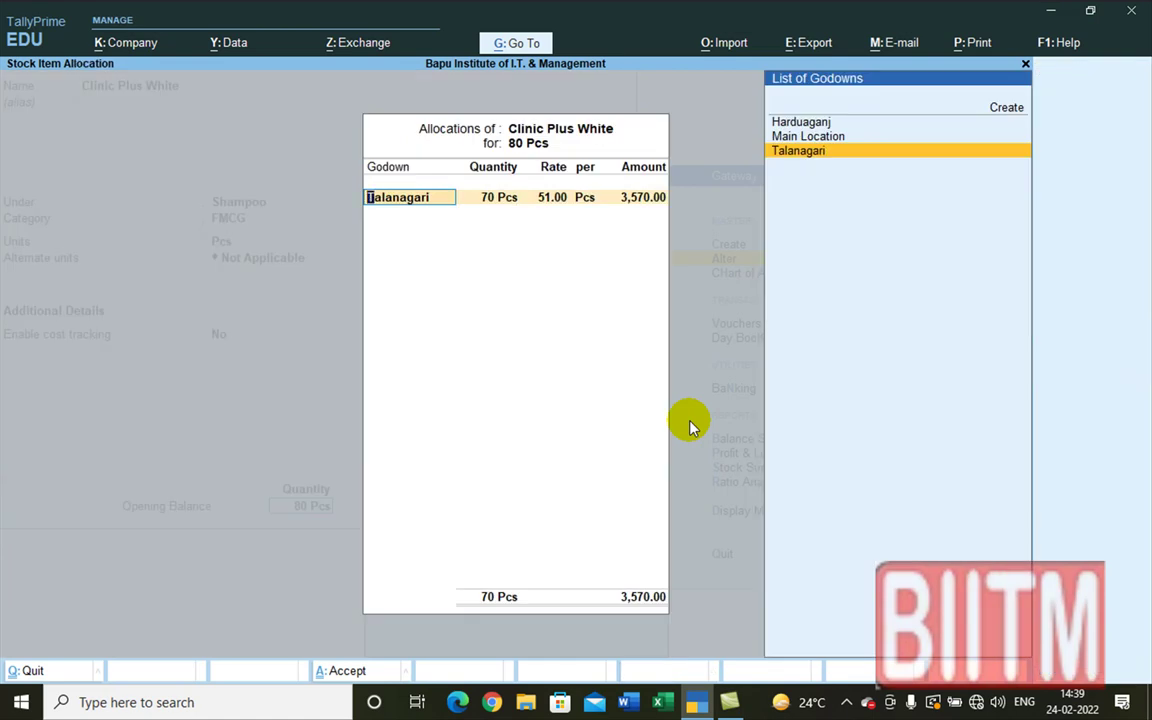
key("Return")
type("80")
key("Return")
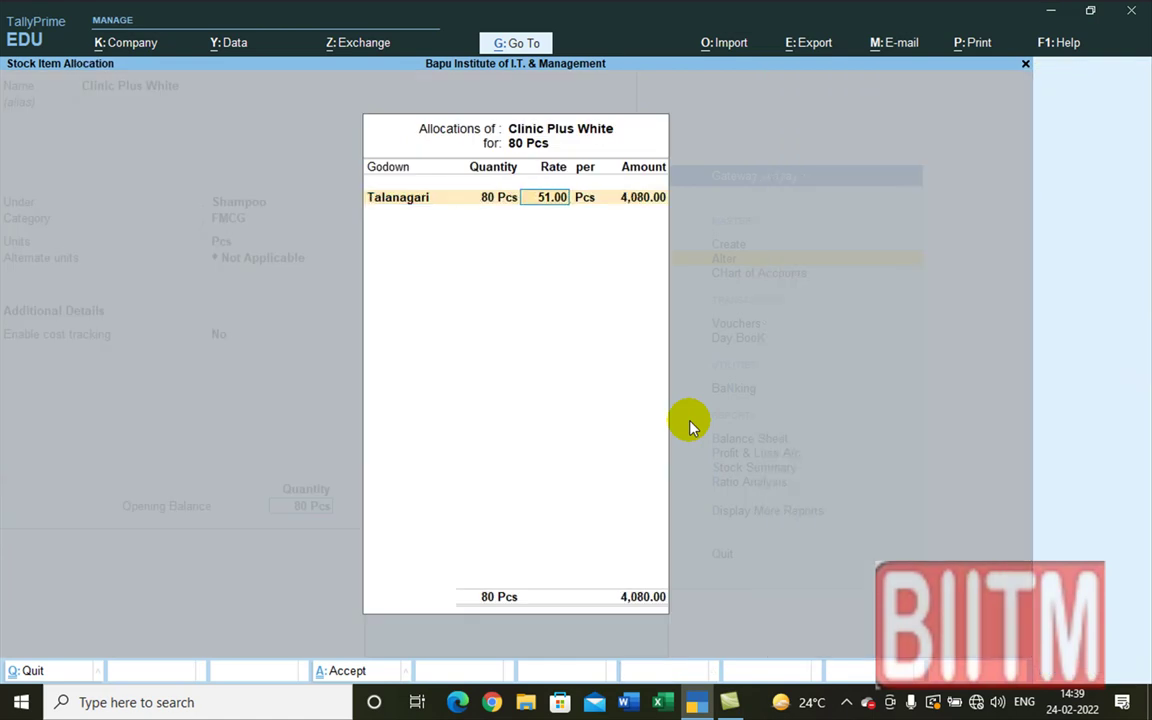
type("69")
key("Return")
key("Return")
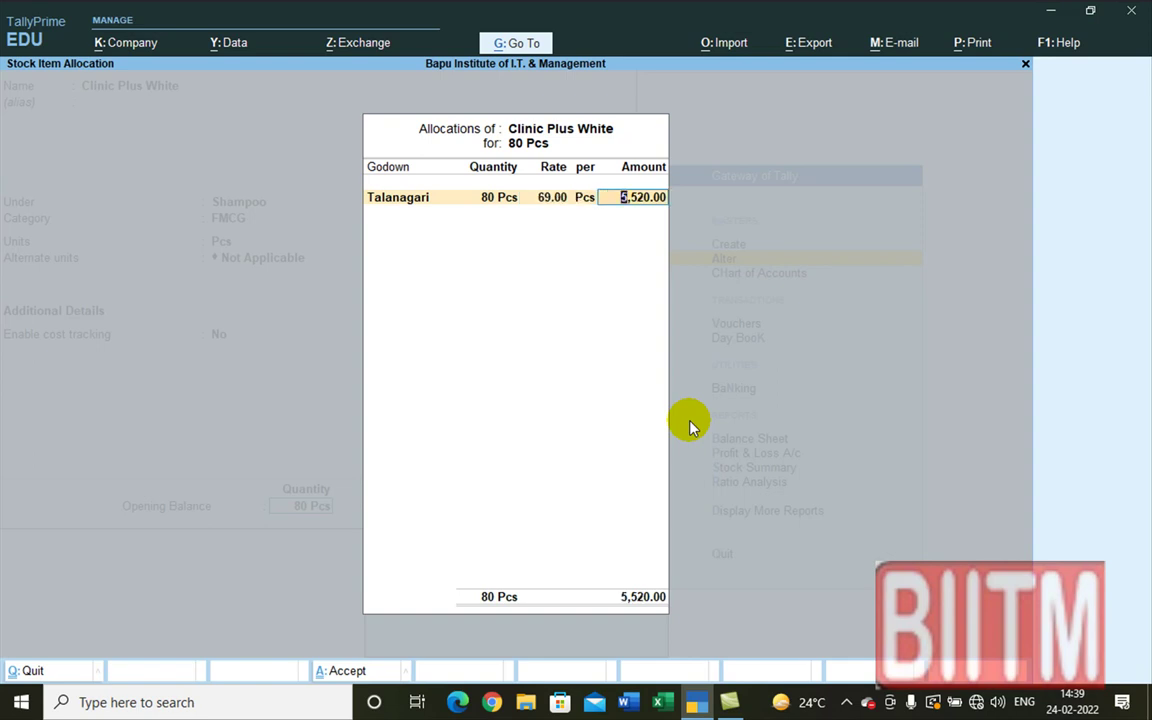
key("Return")
key("Return")
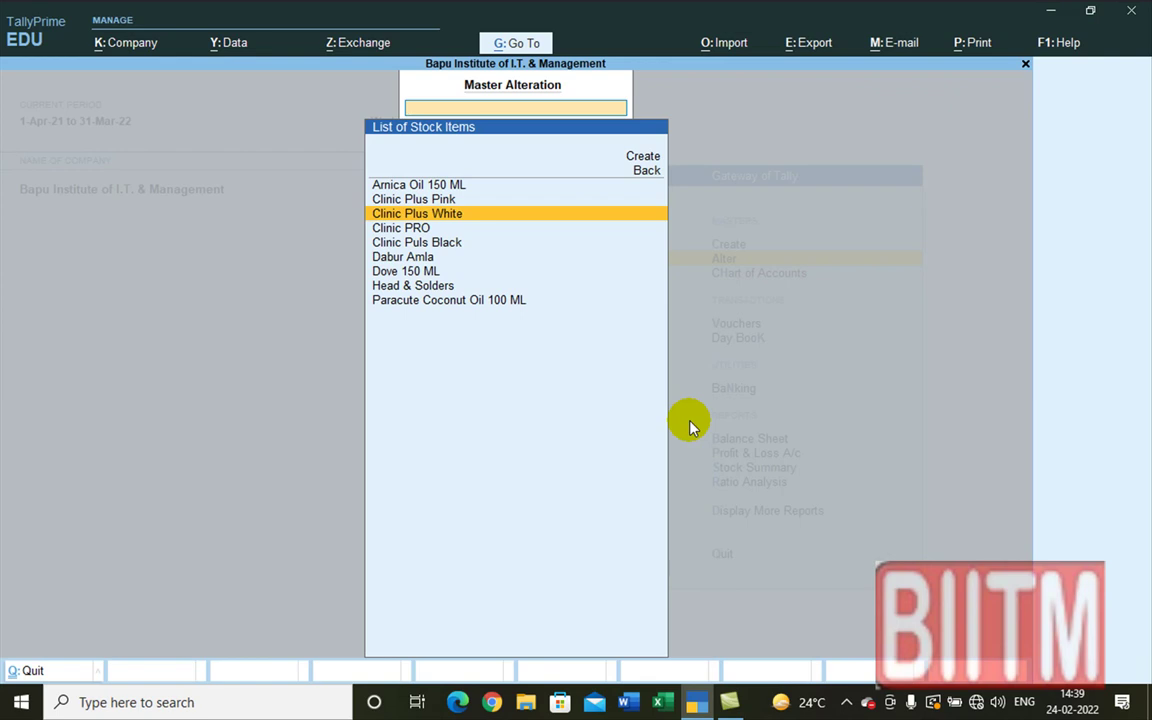
- Open the Clinic Puls Black stock item for alteration and set its opening balance quantity to 100 Pcs
key("Down")
key("Down")
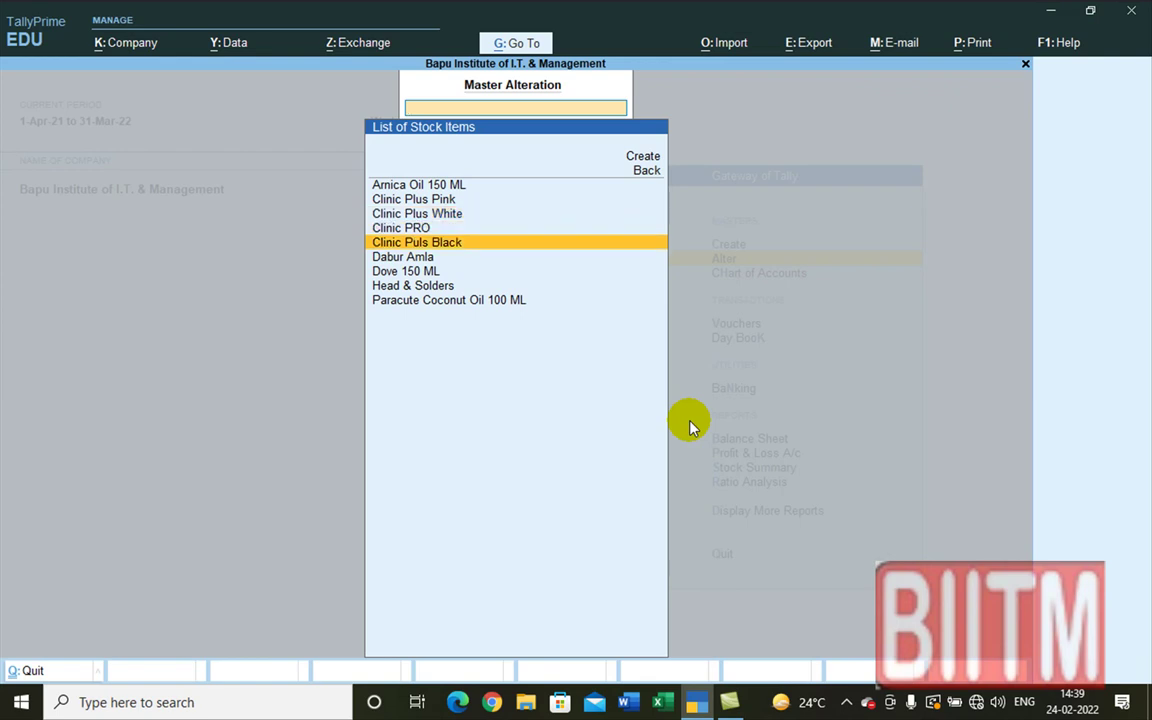
key("Return")
key("Return")
key("Return")
key("Return")
key("Return")
key("Return")
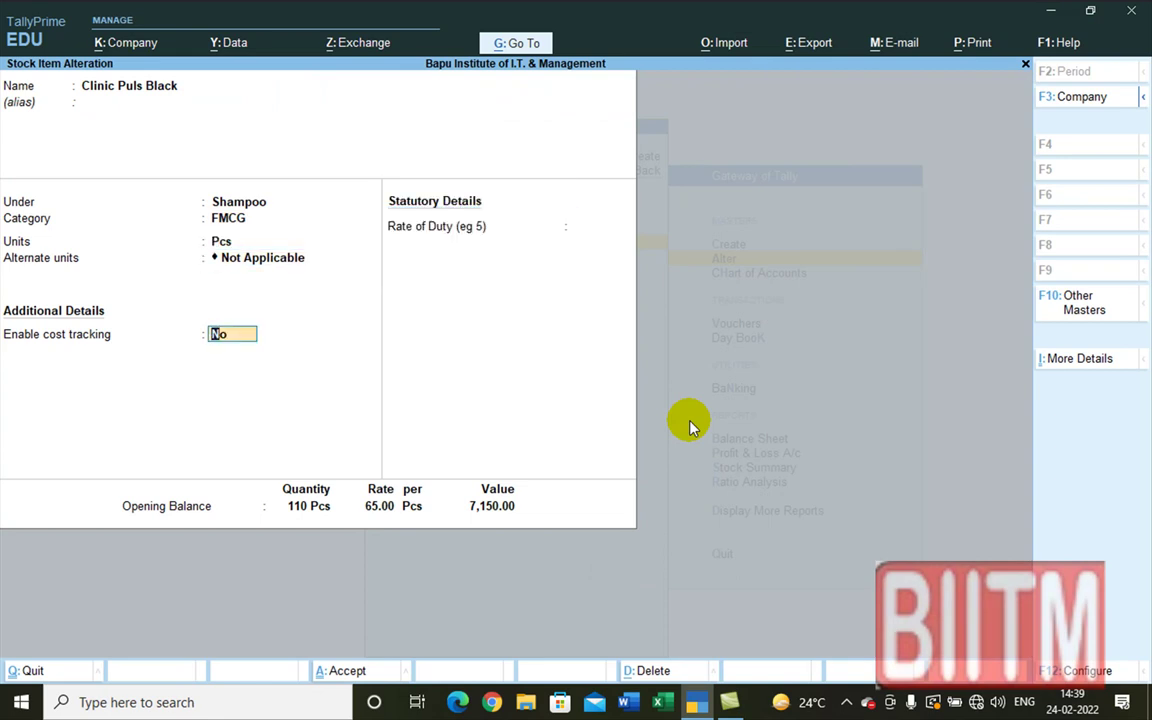
key("Return")
key("Return")
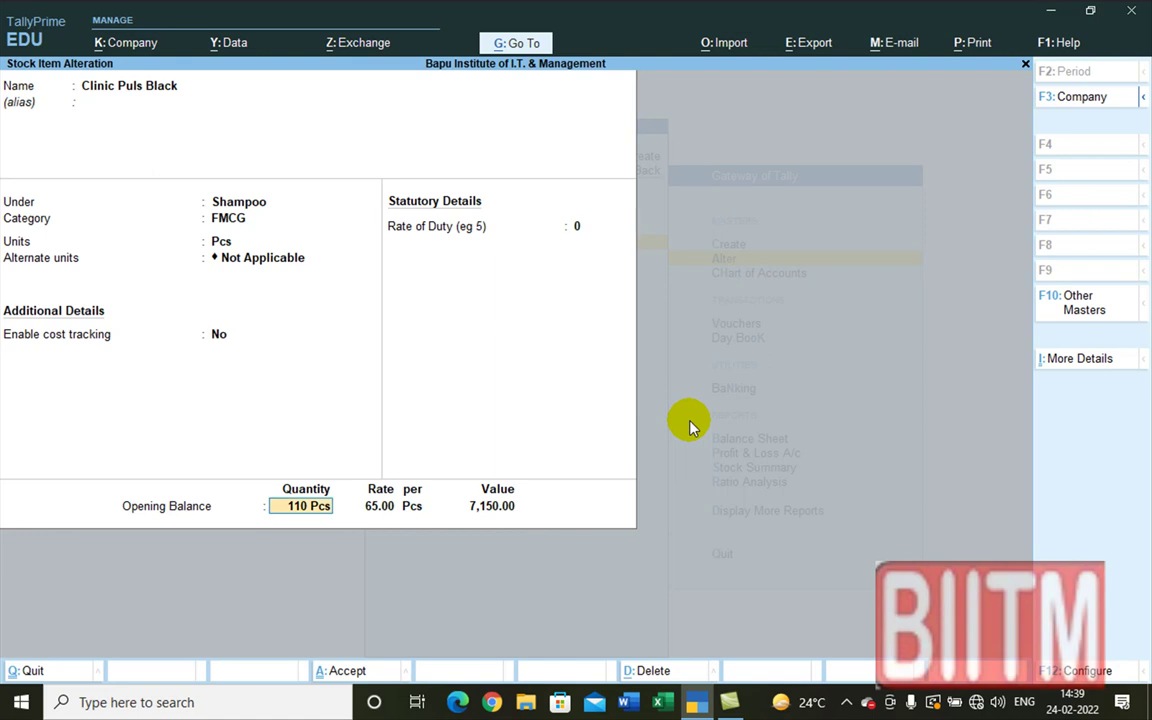
type("100")
key("Return")
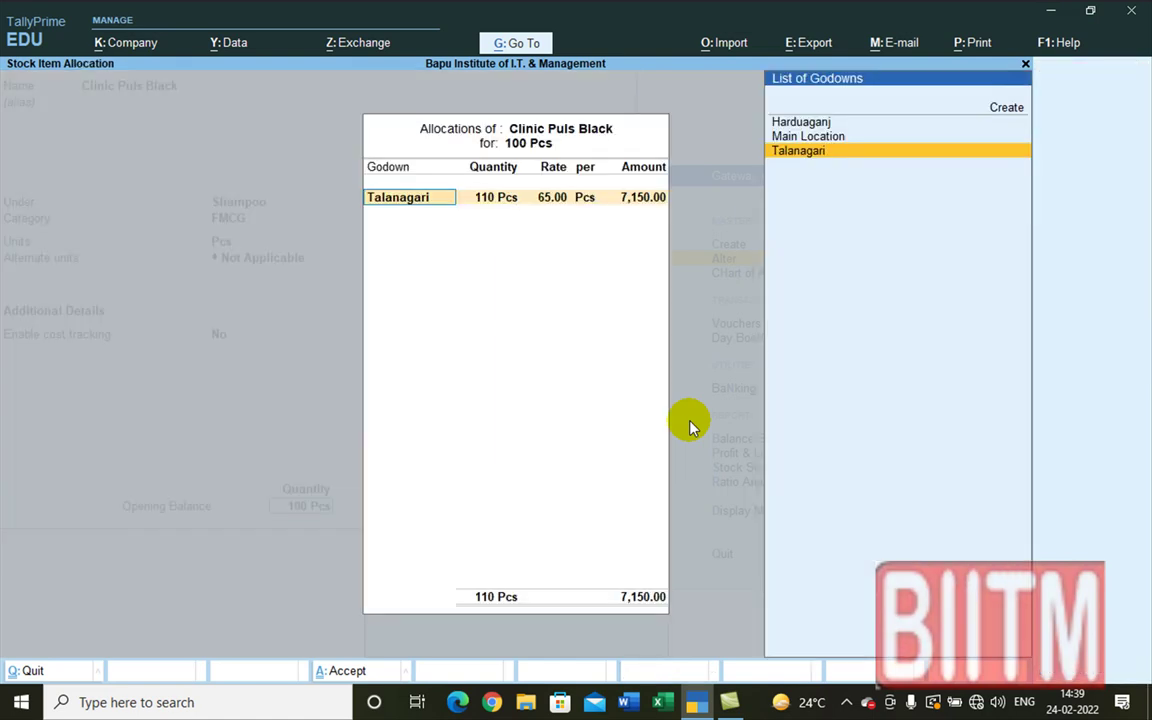
- Allocate 100 Pcs of Clinic Puls Black to the Talanagari godown at a rate of 55 and save the item
key("Return")
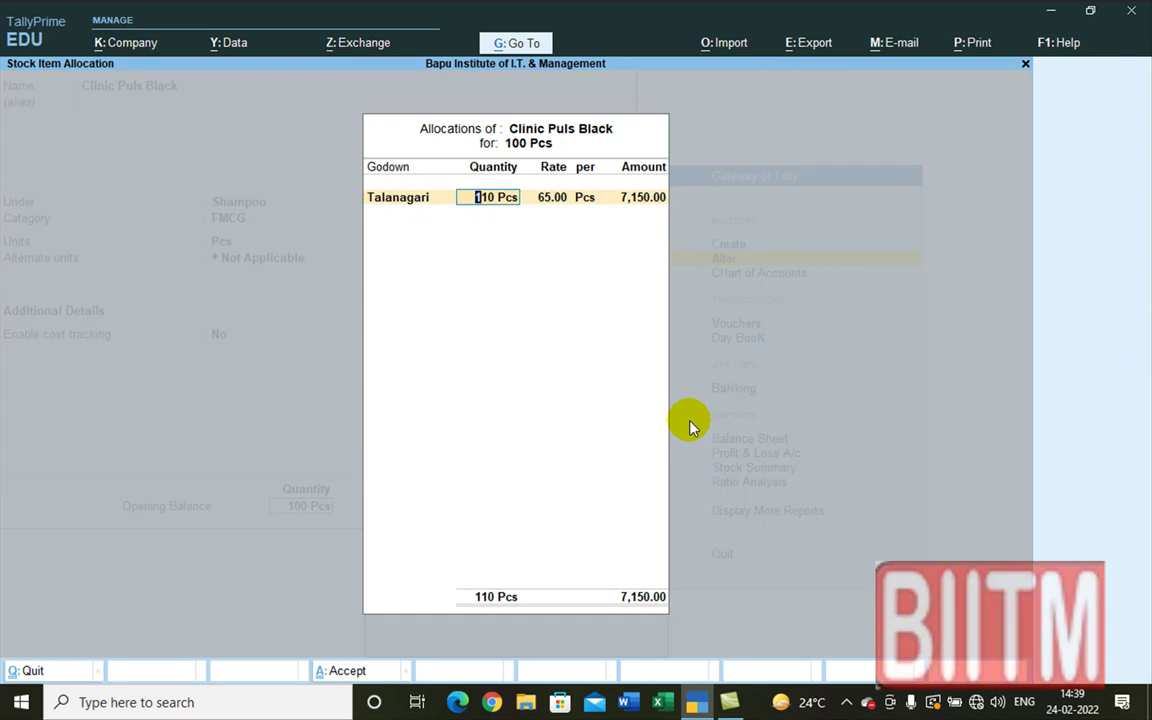
type("100")
key("Return")
type("55")
key("Return")
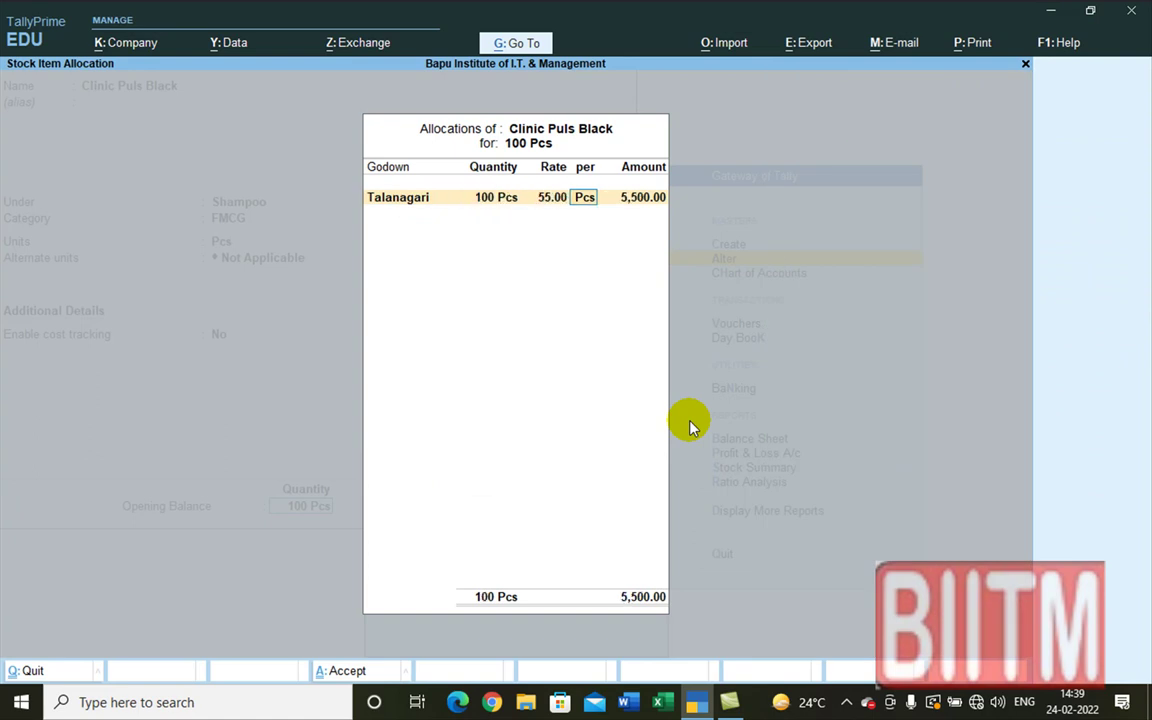
key("ctrl+a")
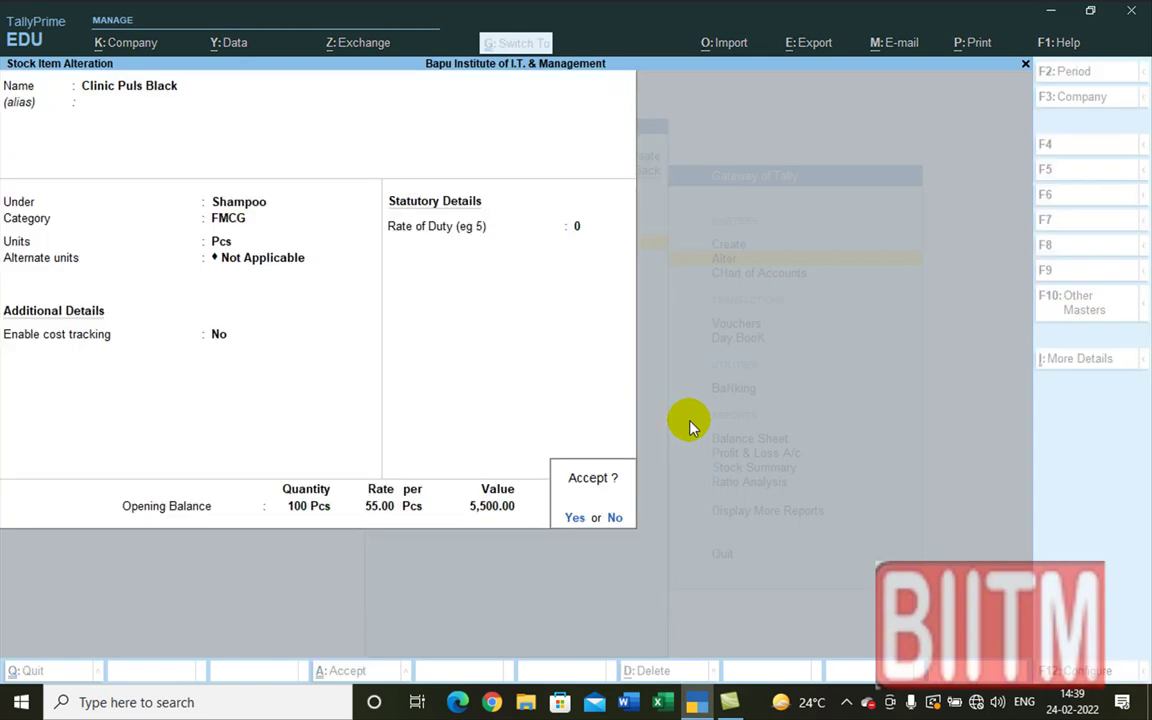
key("Return")
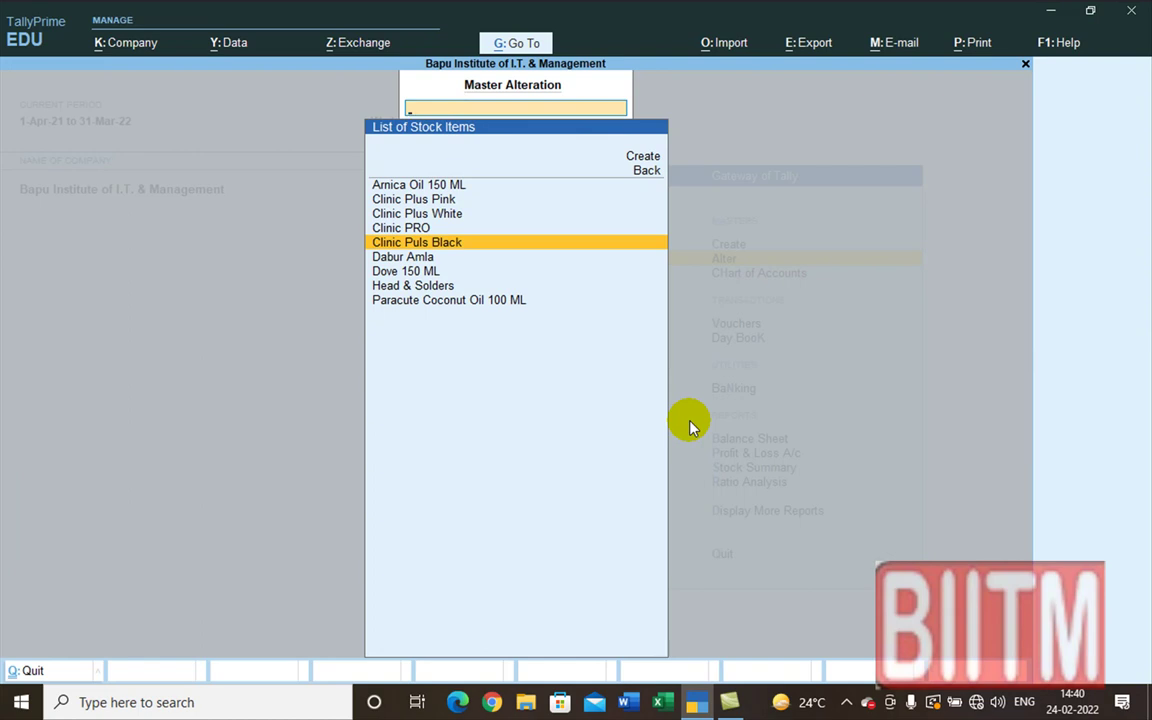
- Open the Clinic Plus Pink stock item for alteration
key("Up")
key("Up")
key("Up")
key("Return")
key("Return")
key("Return")
key("Return")
key("Return")
key("Return")
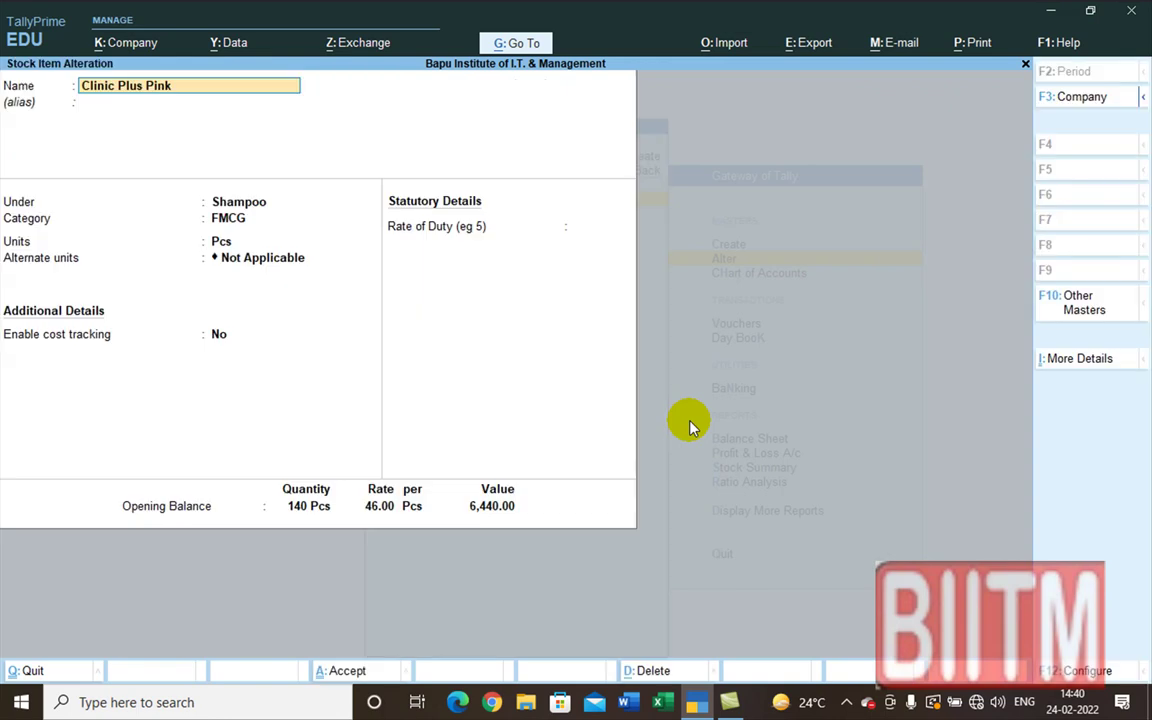
- Set the opening balance quantity of Clinic Plus Pink to 150 Pcs
key("Return")
key("Return")
key("Return")
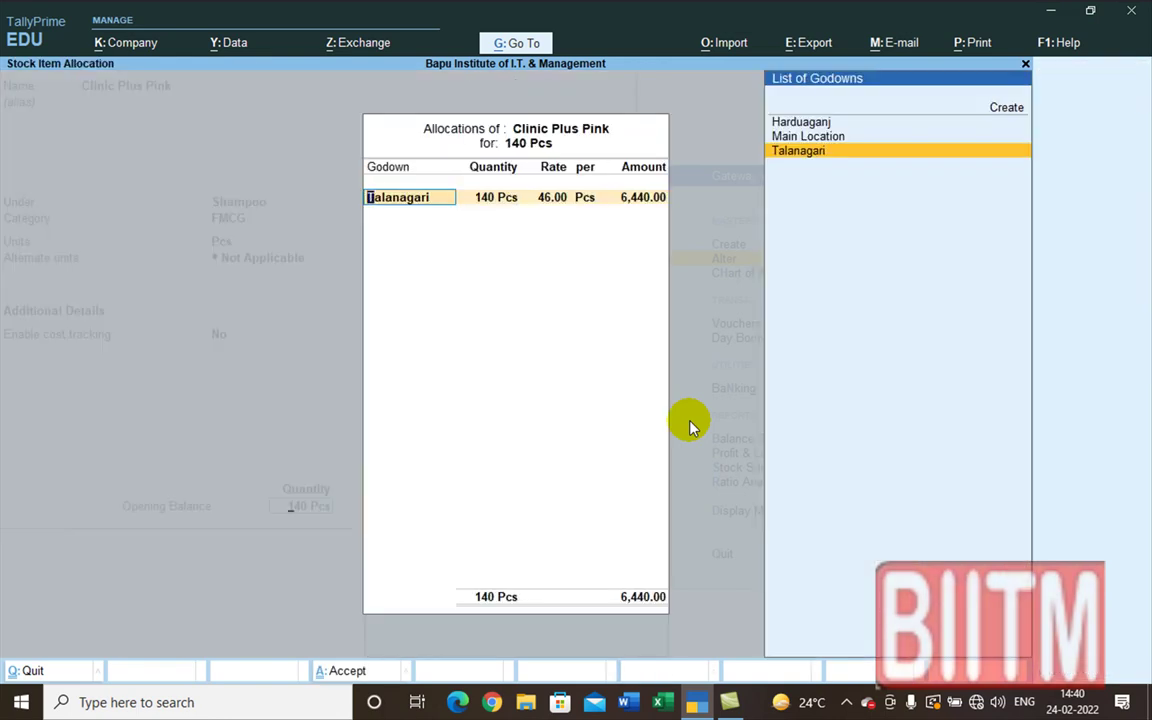
key("Escape")
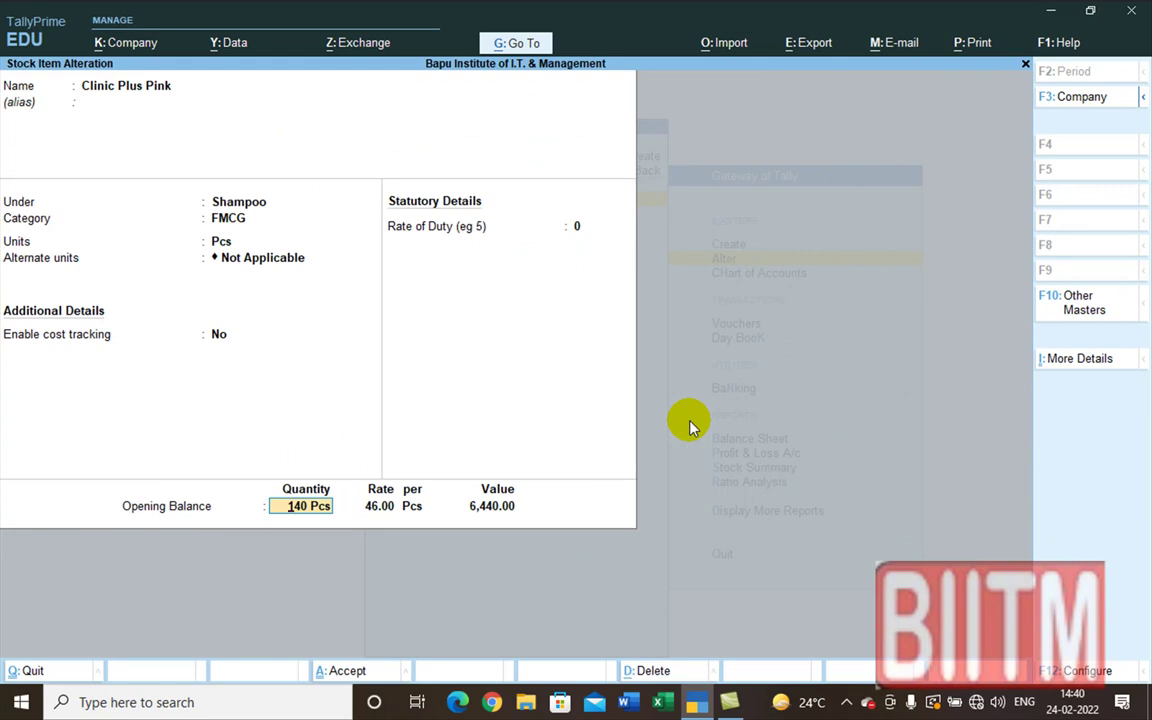
type("150")
key("Return")
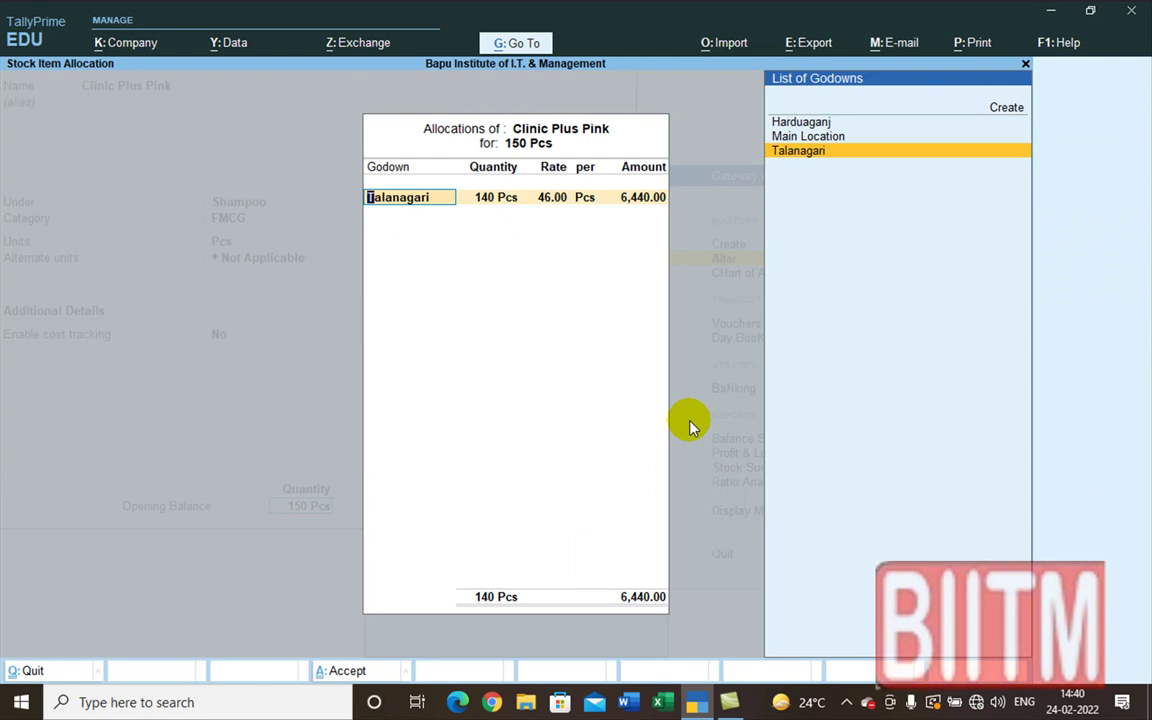
- Allocate 150 Pcs of Clinic Plus Pink to the Talanagari godown at a rate of 58 and save the item
key("Return")
type("150")
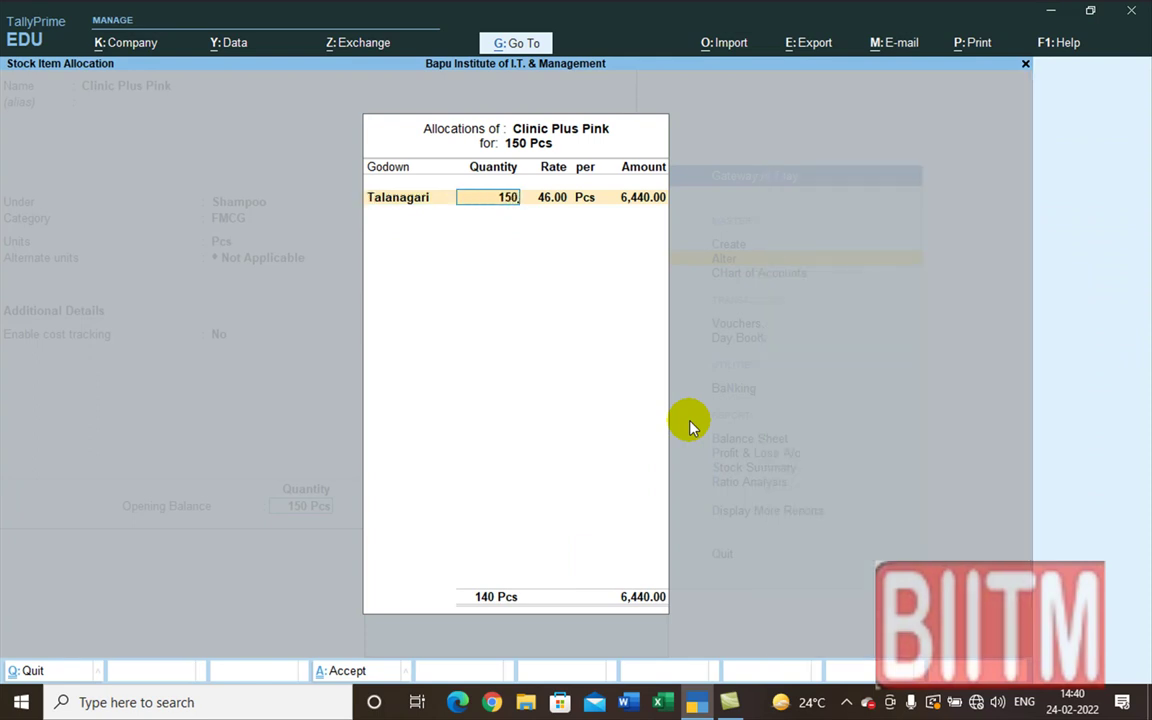
key("Return")
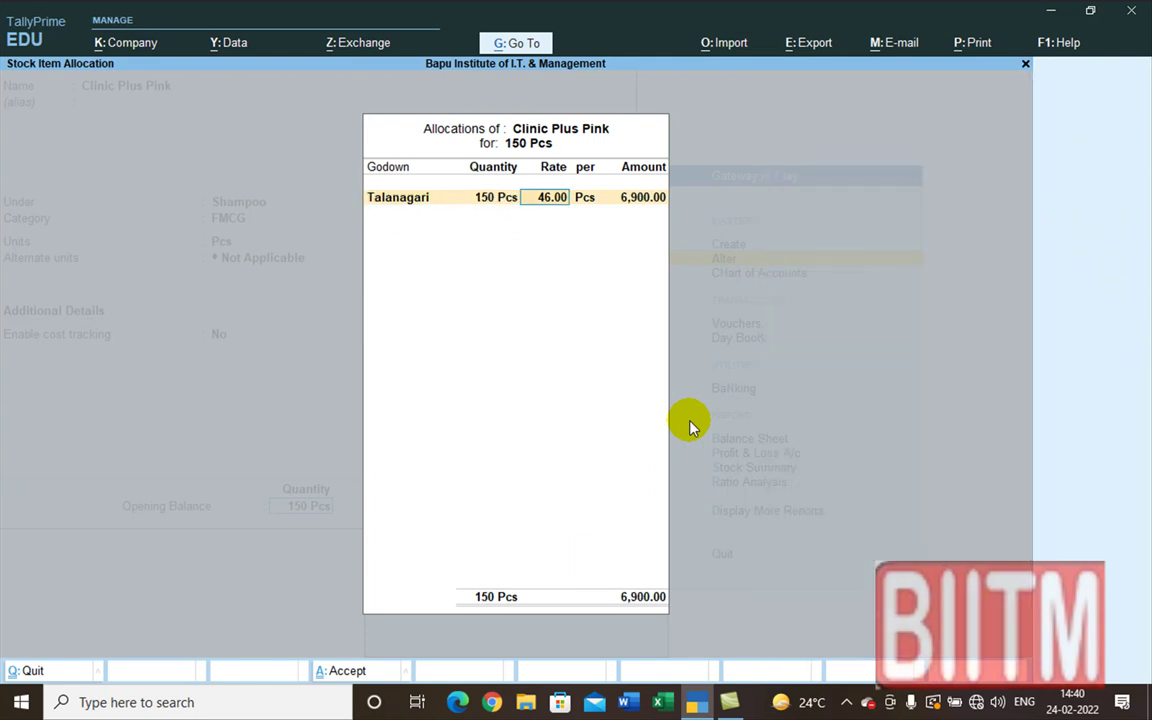
type("58")
key("Return")
key("Return")
key("Return")
key("Return")
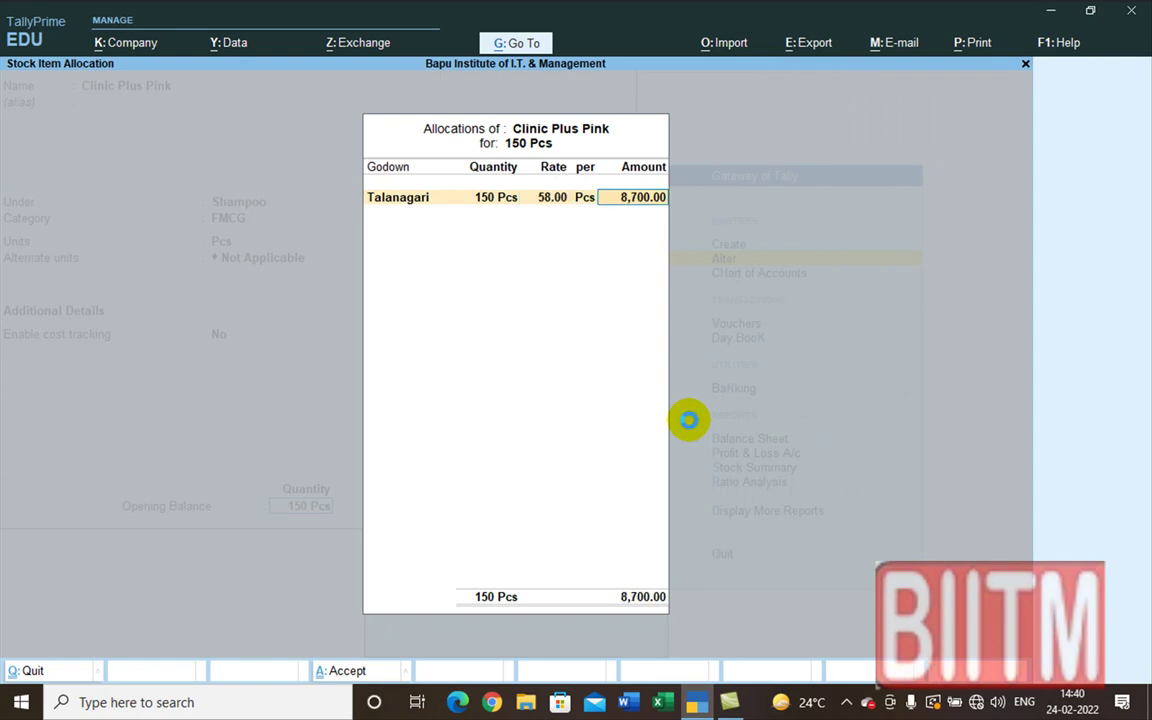
key("Return")
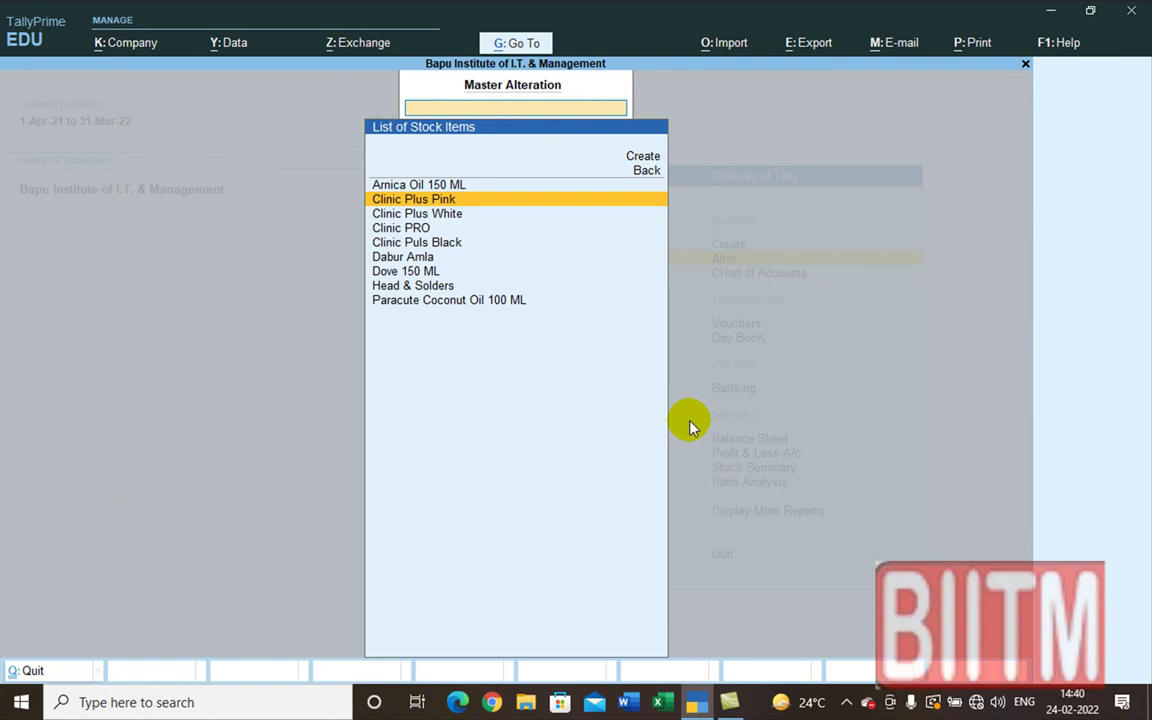
- Open the Clinic Plus White stock item for alteration and set its opening balance quantity to 50 Pcs
key("Down")
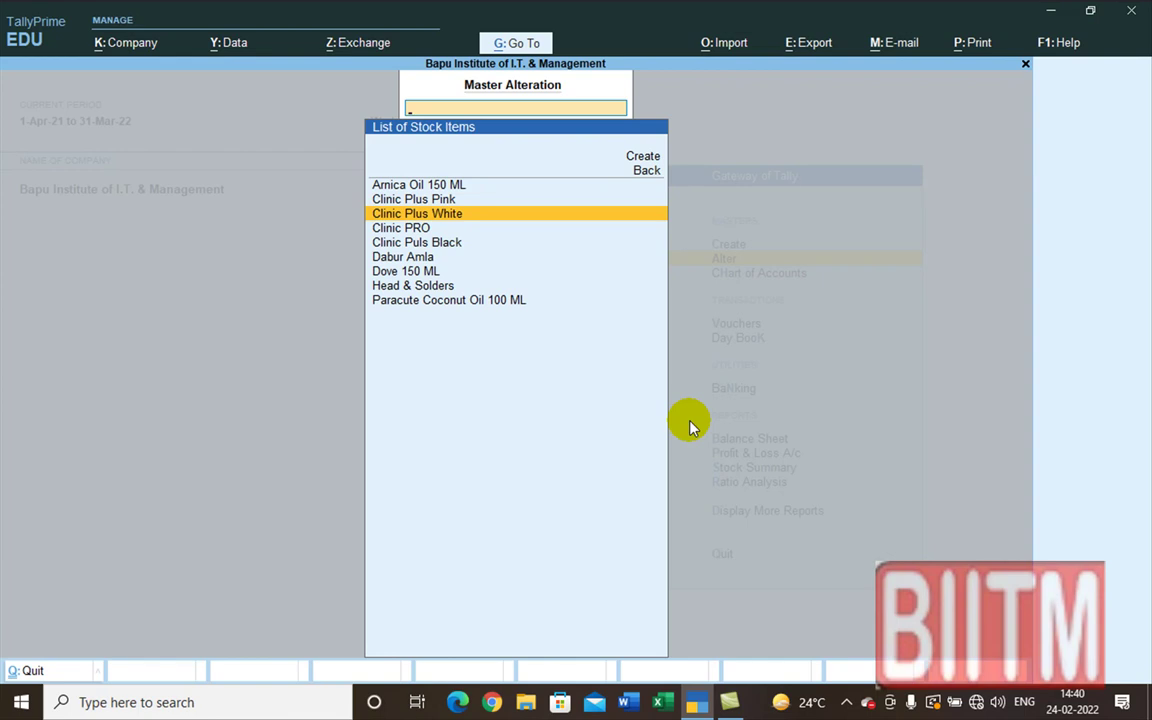
key("Return")
key("Return")
key("Return")
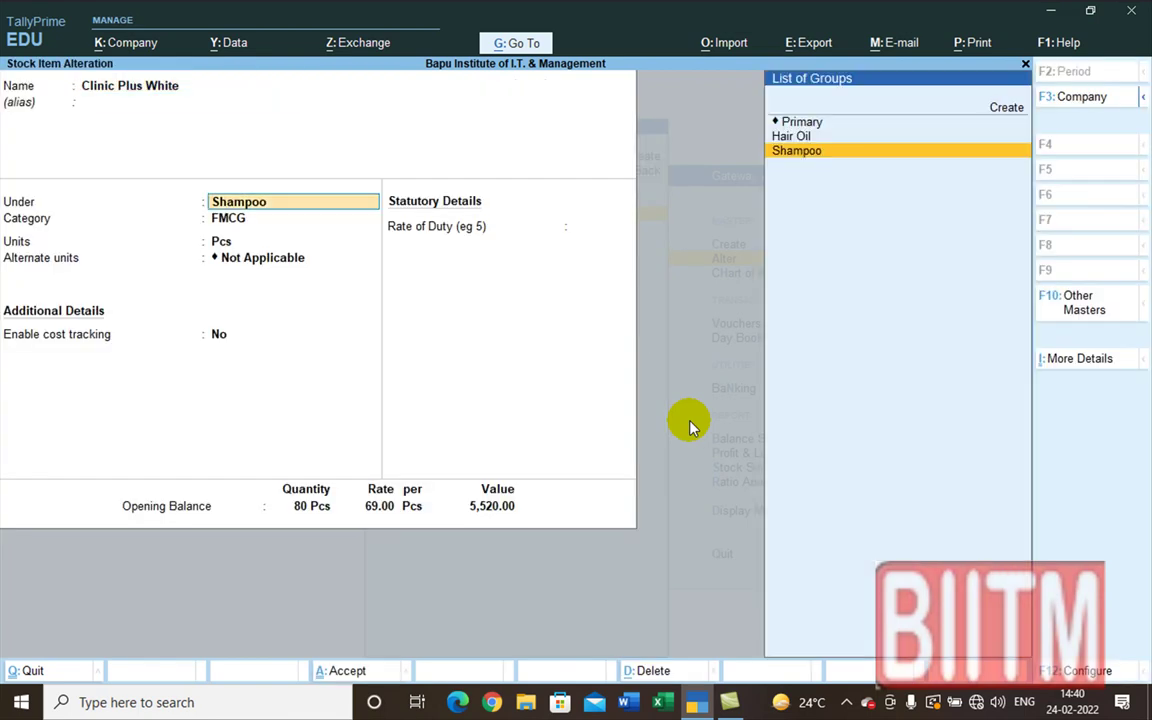
key("Return")
key("Return")
key("Return")
key("Return")
key("Return")
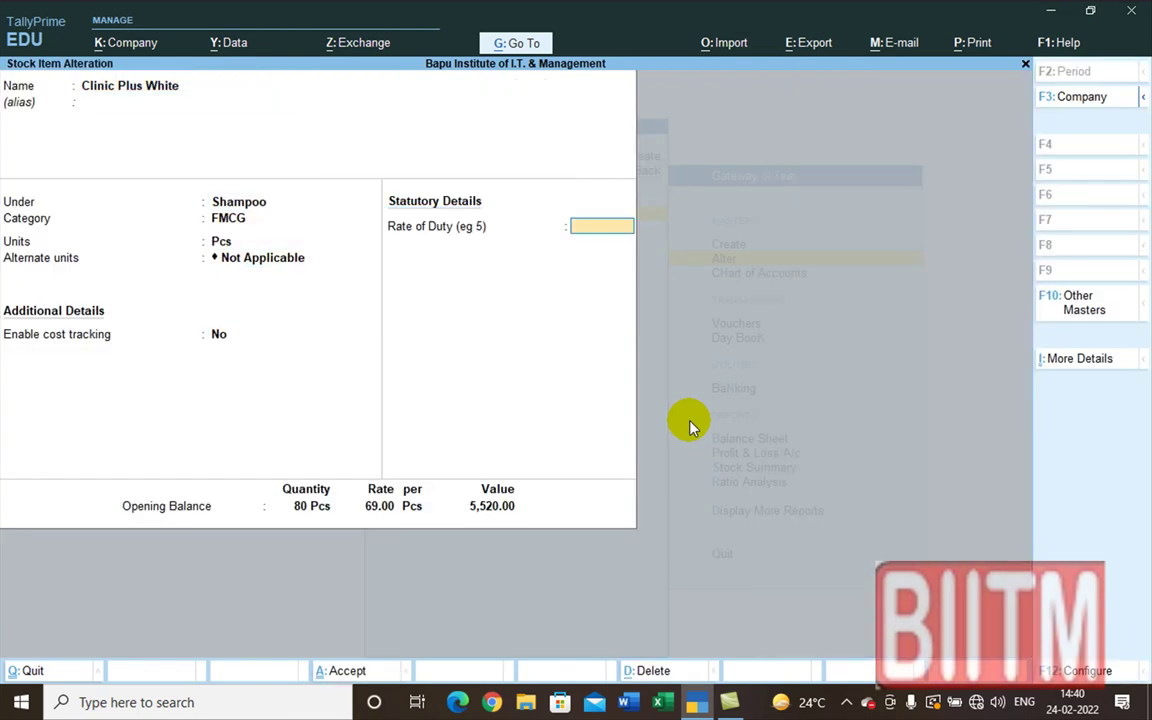
key("Return")
type("50")
key("Return")
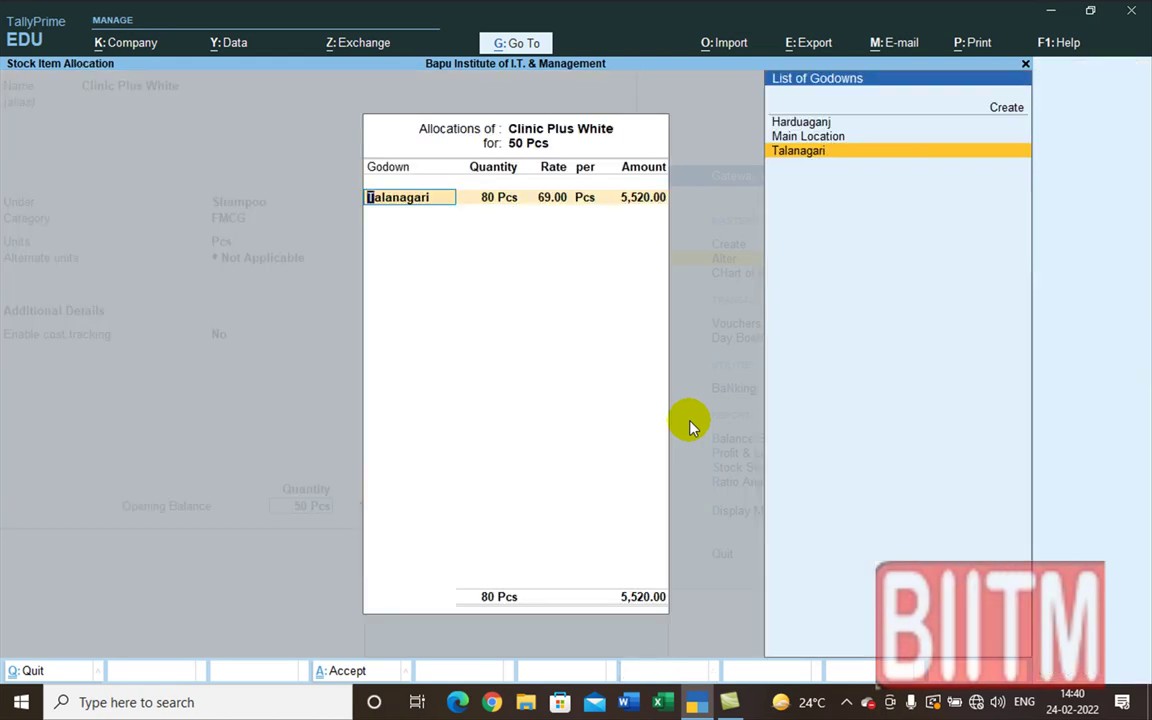
- Allocate 50 Pcs of Clinic Plus White to the Talanagari godown at a rate of 78, save the item and return to the Gateway
key("Return")
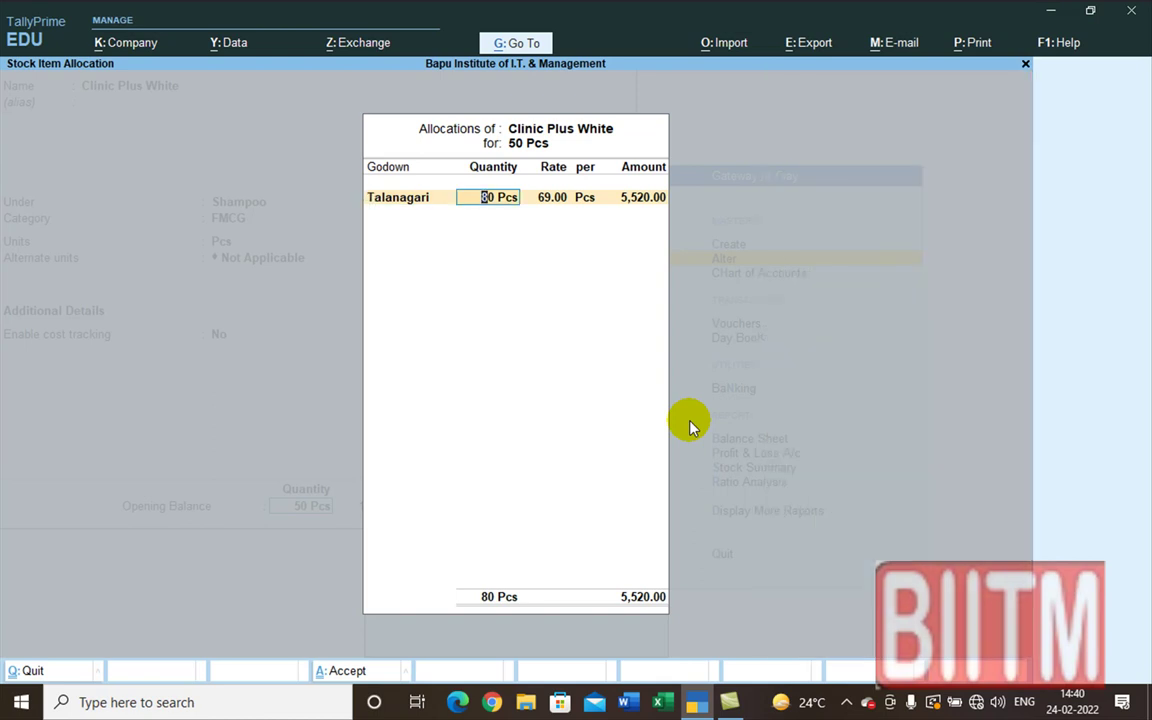
type("50")
key("Return")
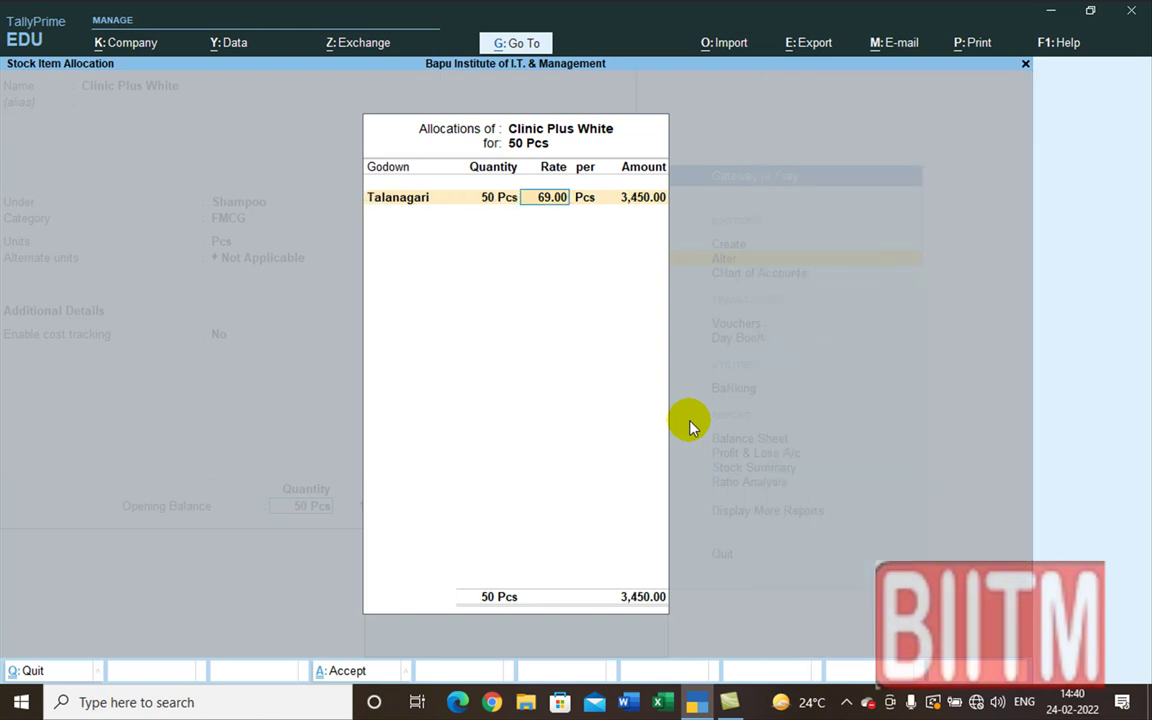
type("78")
key("Return")
key("Return")
key("Return")
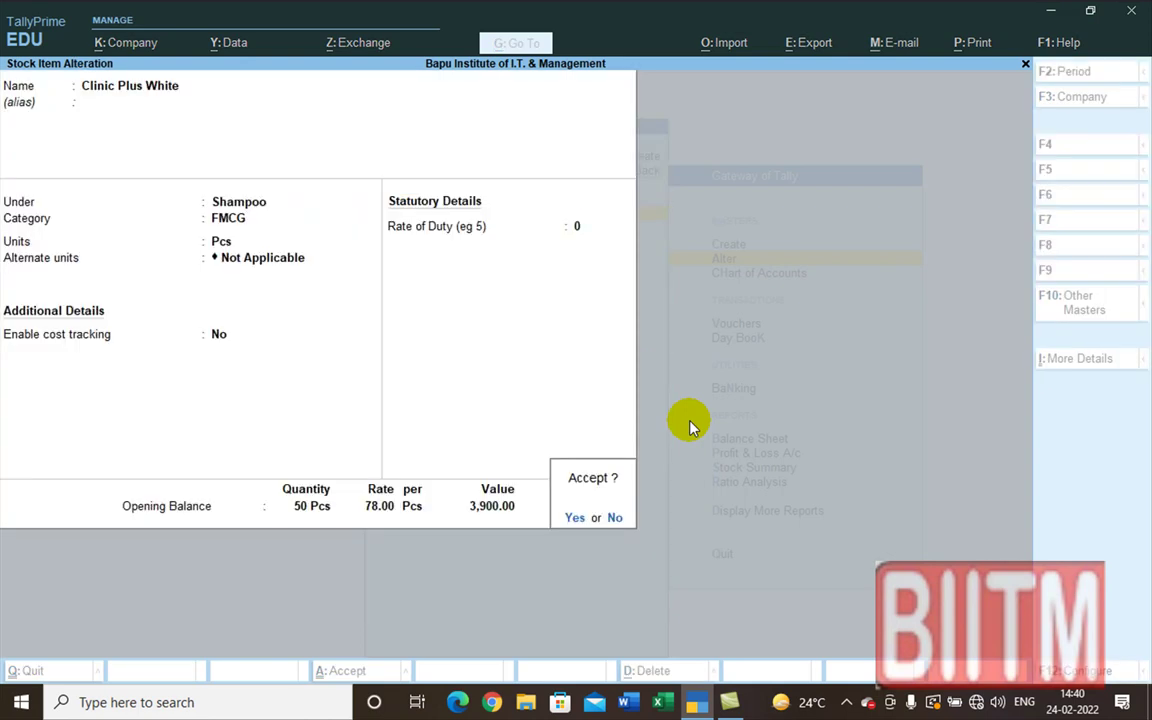
key("Return")
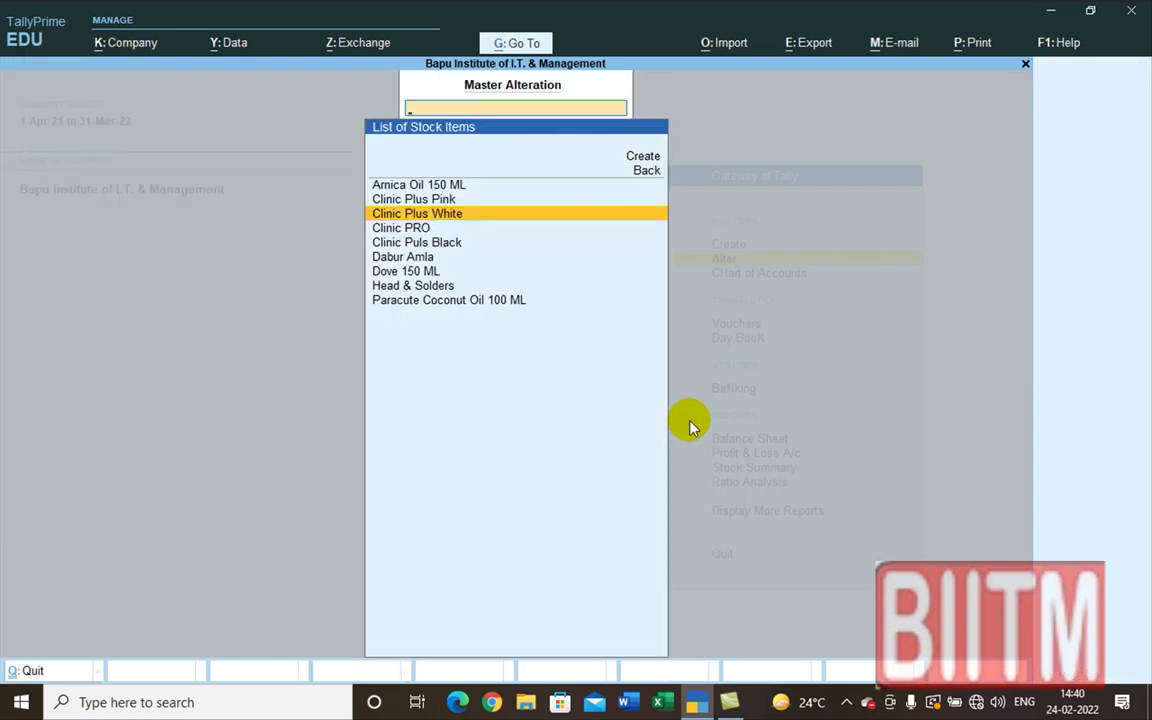
key("Escape")
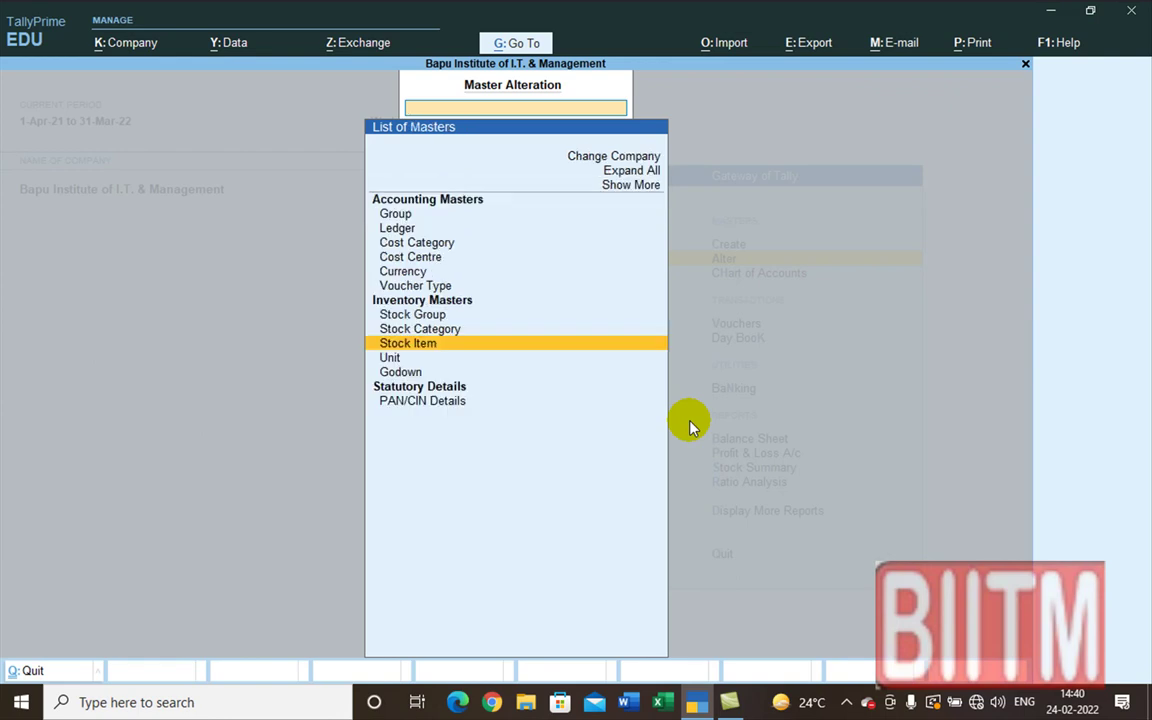
key("Escape")
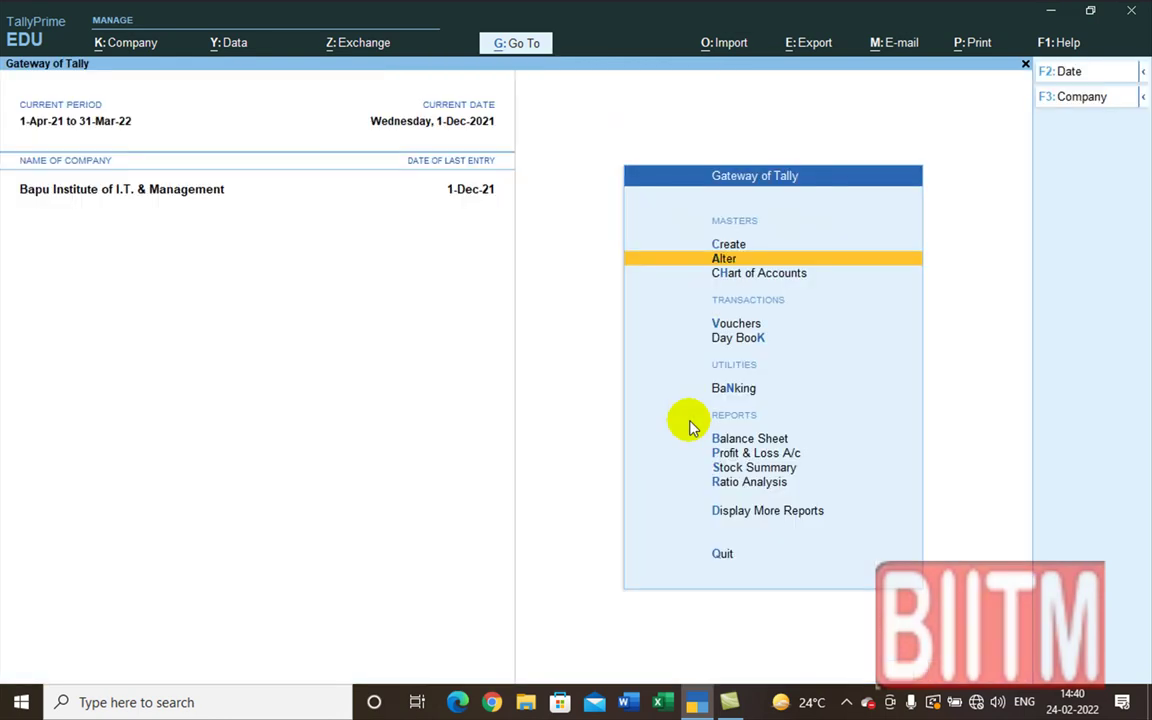
- Check the closing balances of the Hair Oil and Shampoo groups in the Stock Summary report
key("Down")
key("Down")
key("Down")
key("Down")
key("Down")
key("Down")
key("Down")
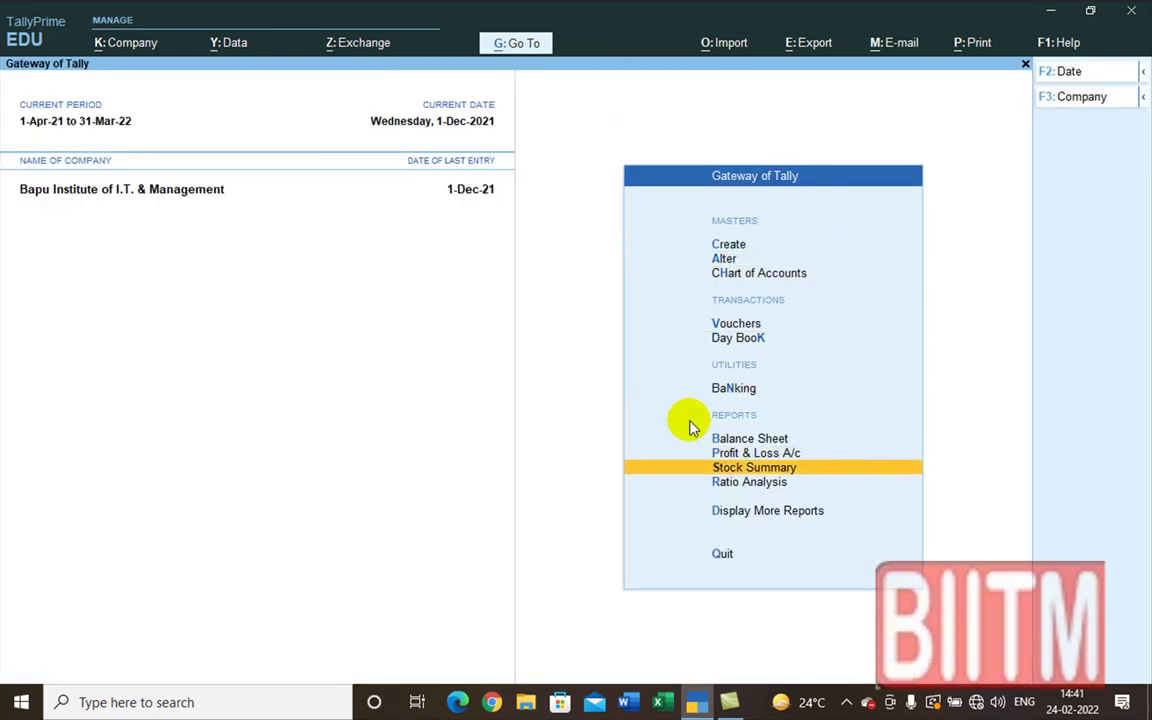
key("Return")
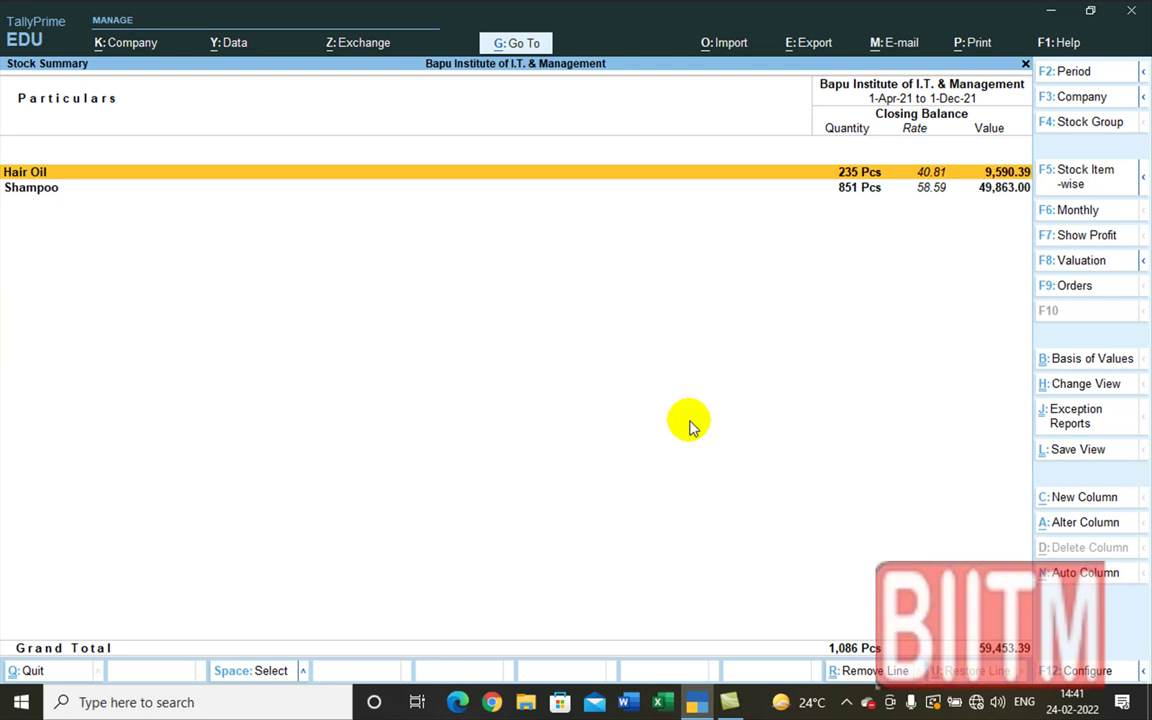
key("Down")
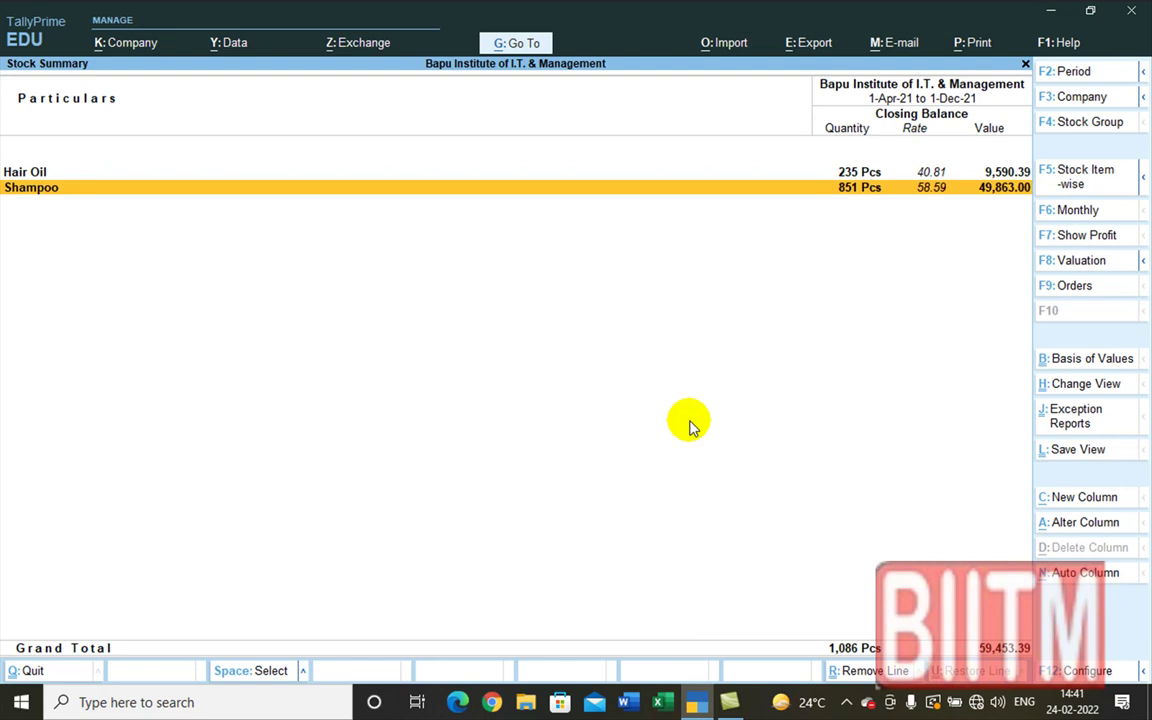
key("Escape")
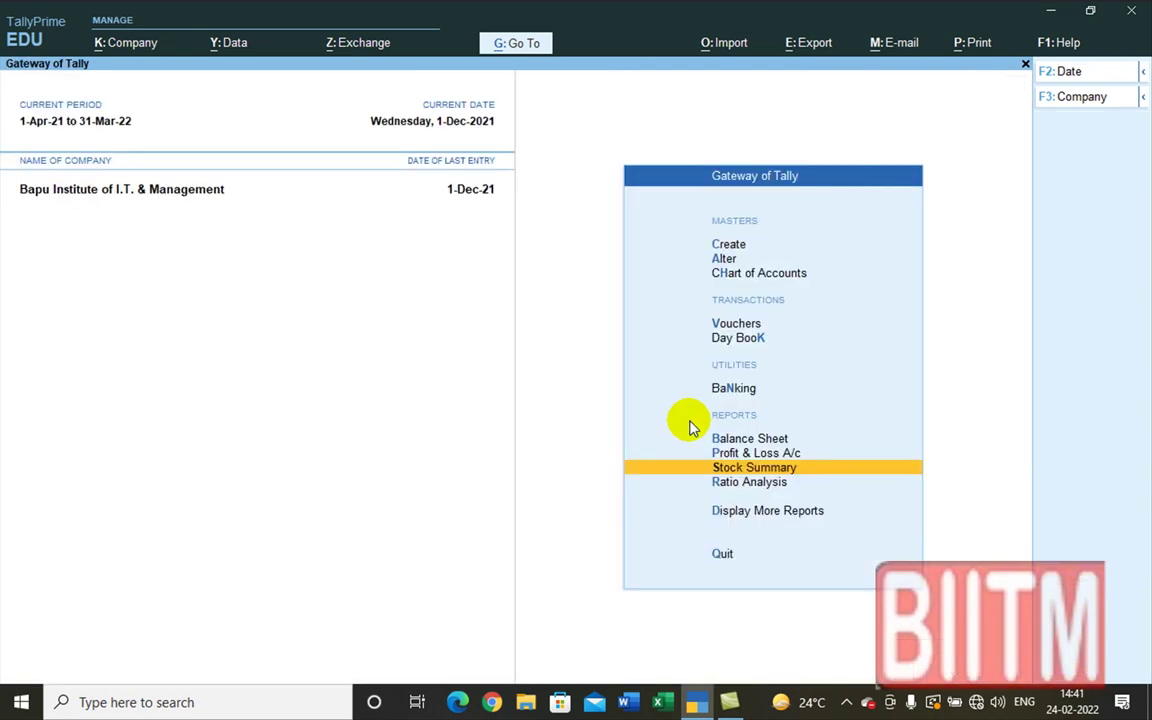
- Reopen the Stock Summary in detailed format and examine the closing quantity, rate and value of each hair oil and shampoo item
key("Return")
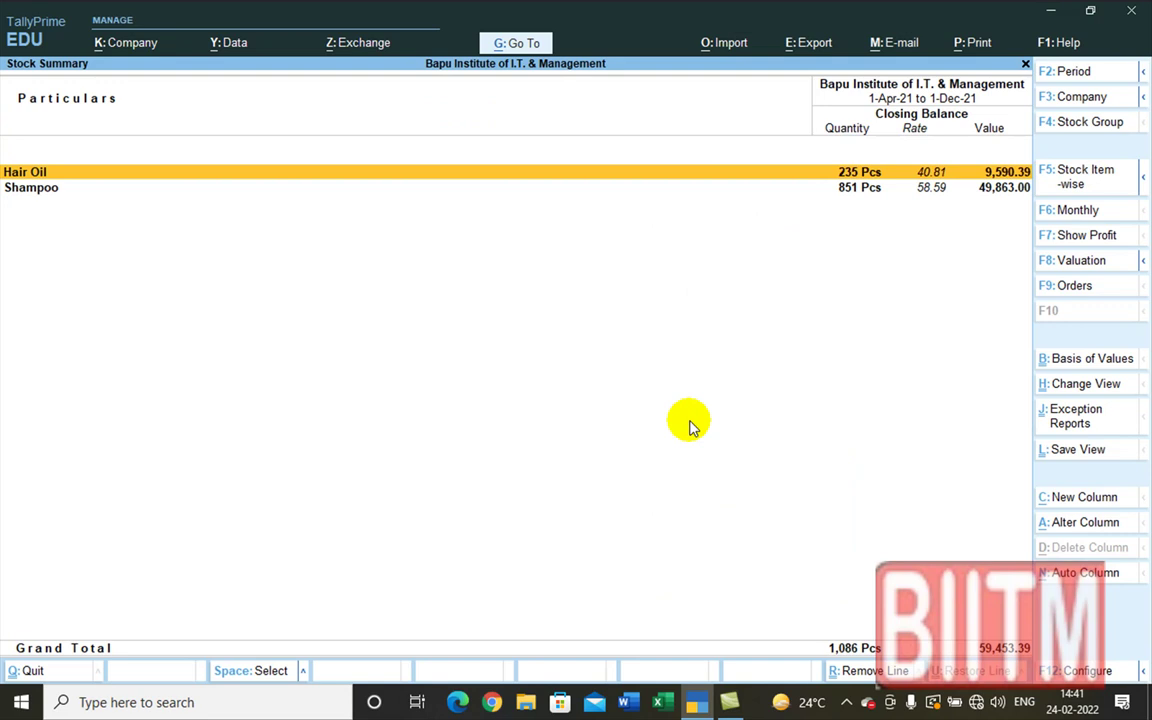
key("alt+F5")
key("Down")
key("Down")
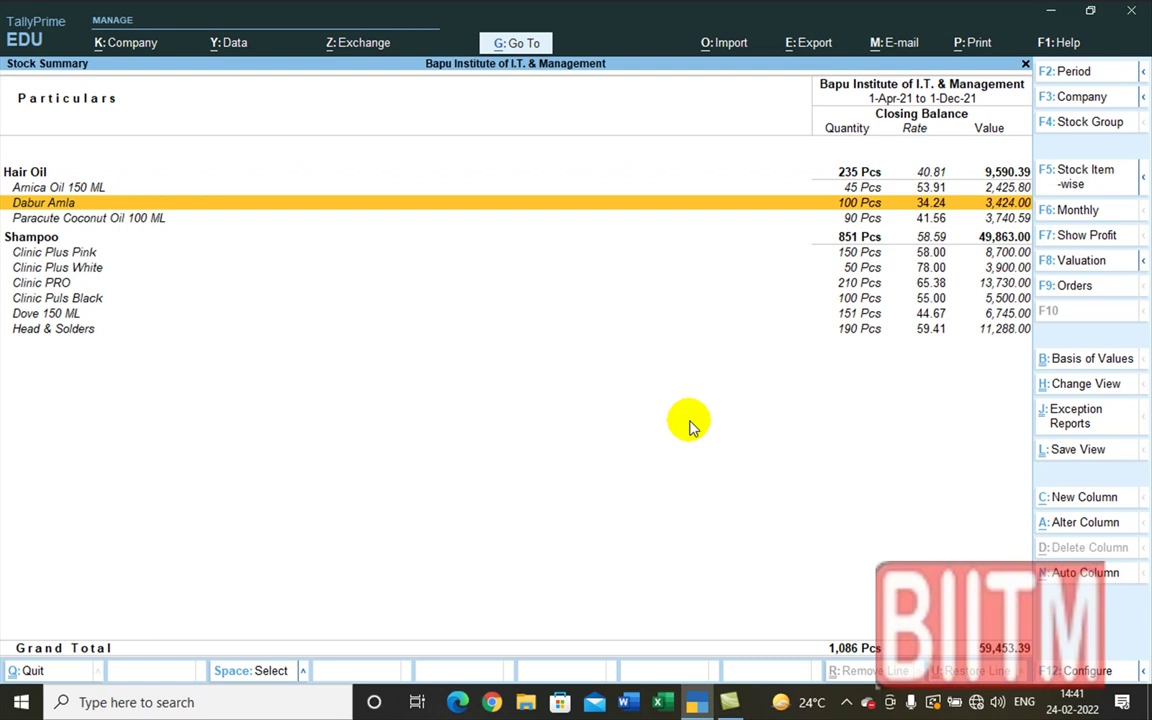
key("Down")
key("Down")
key("Down")
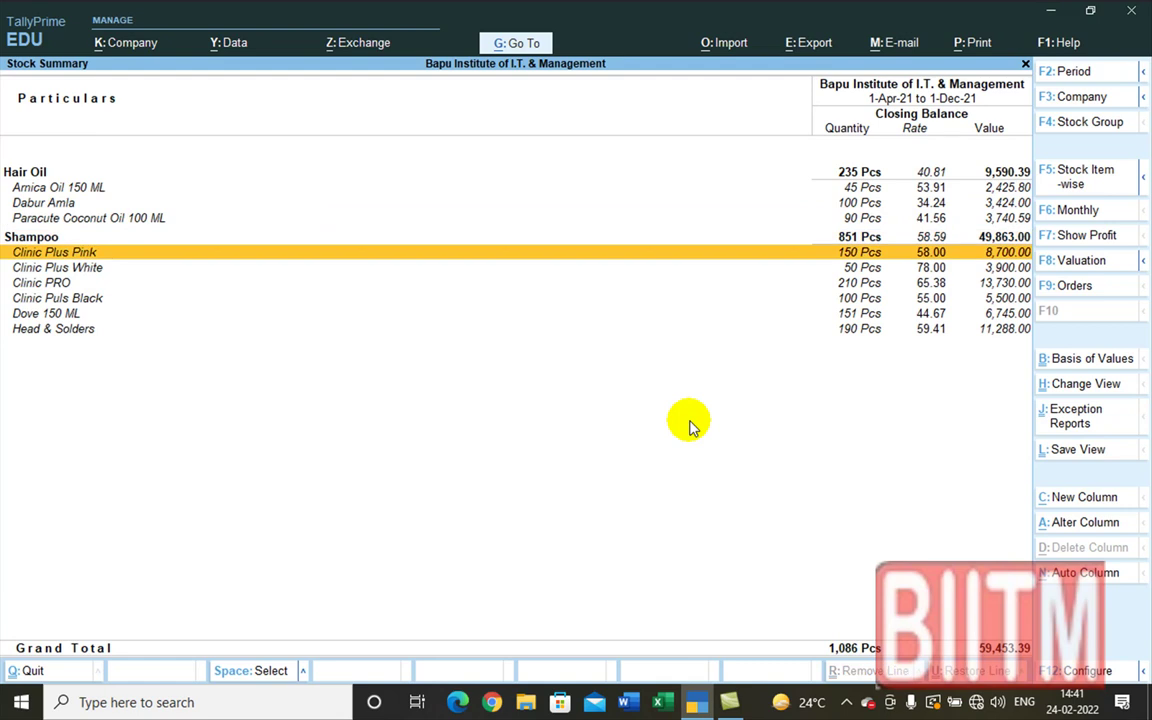
key("Down")
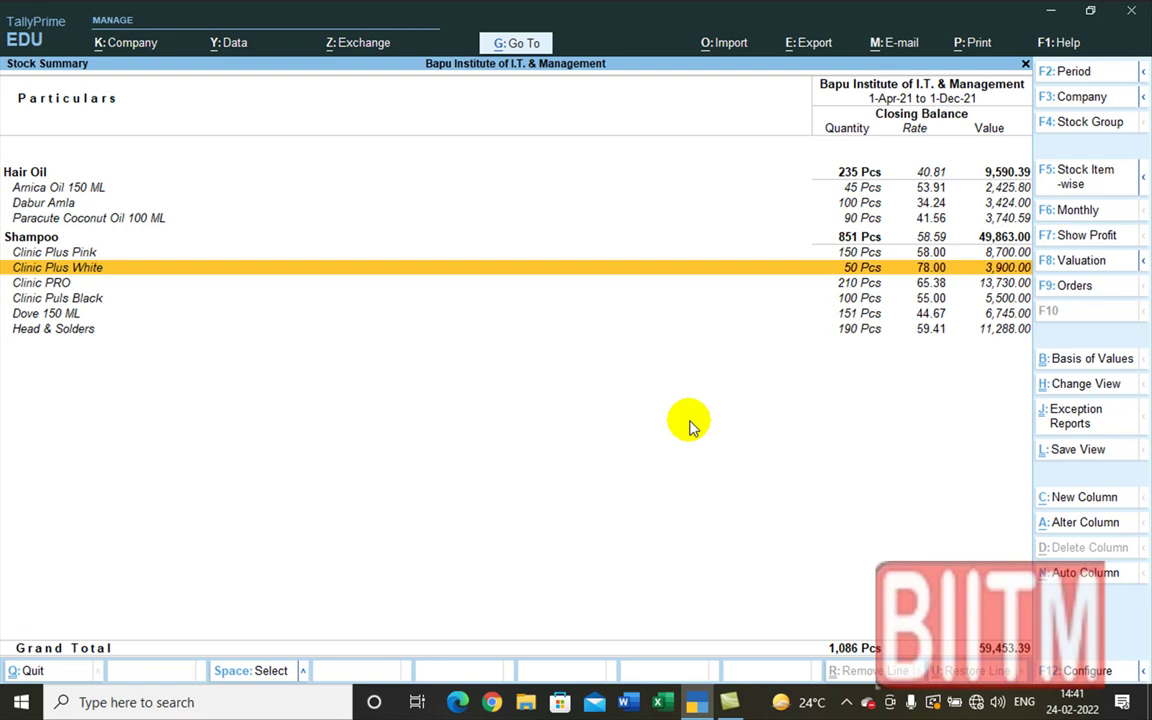
key("Up")
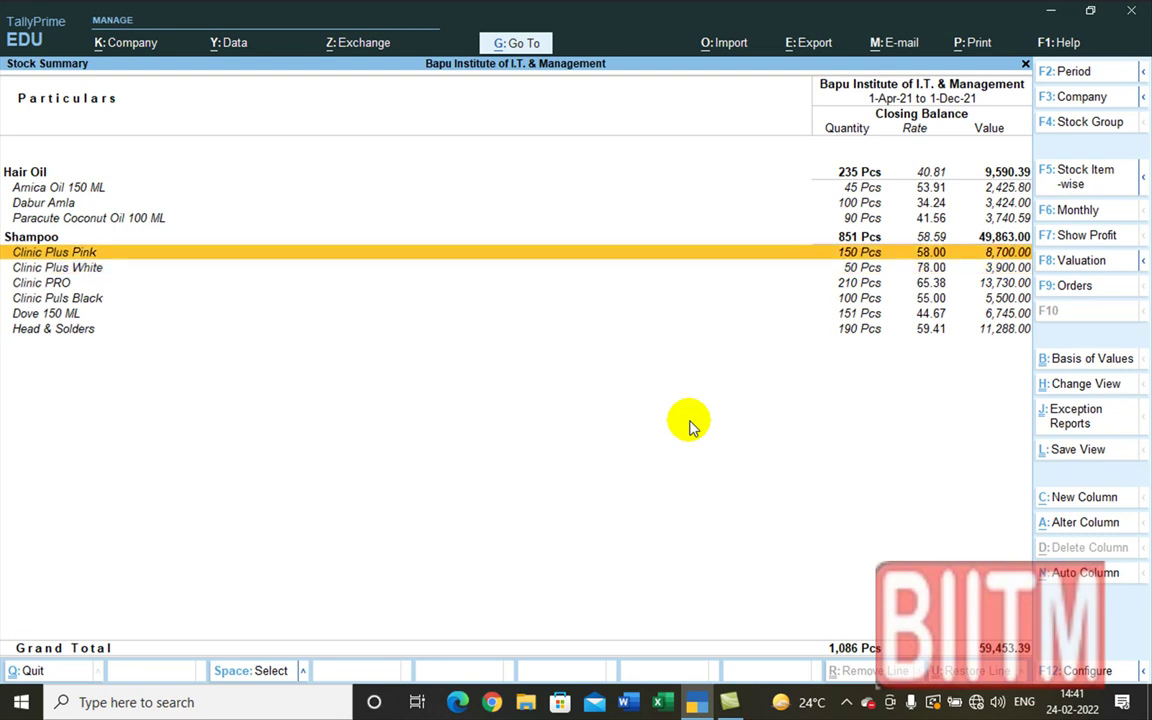
key("Down")
key("Down")
key("Down")
key("Down")
key("Down")
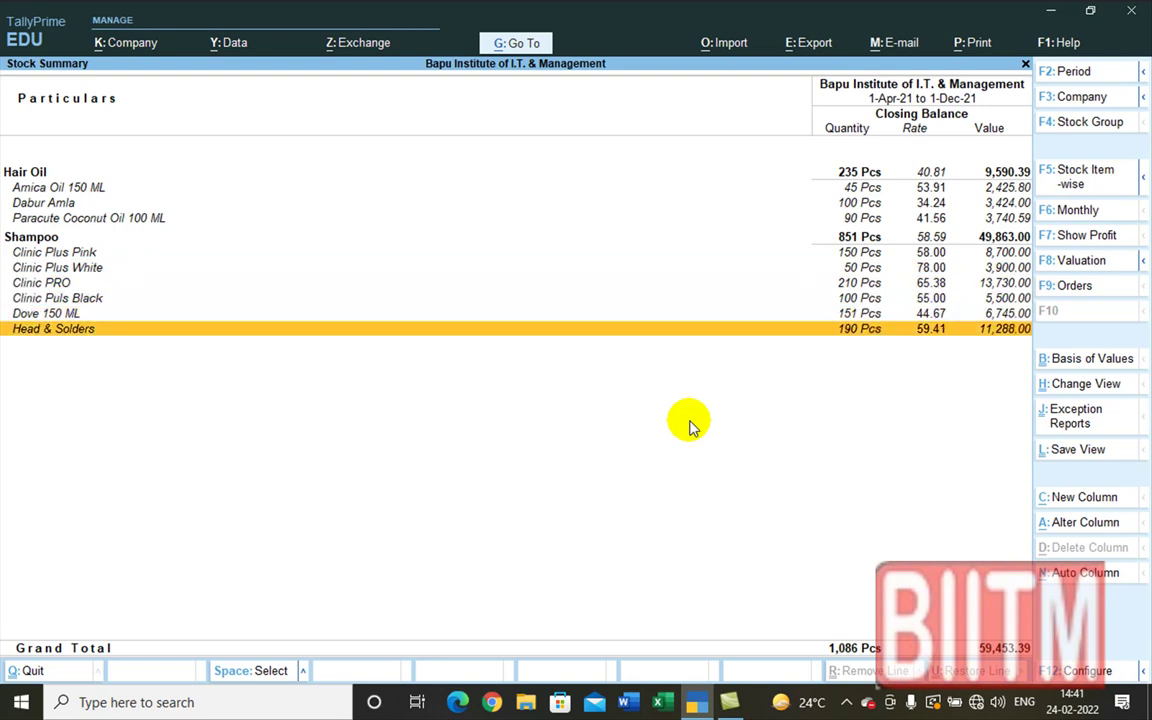
key("Escape")
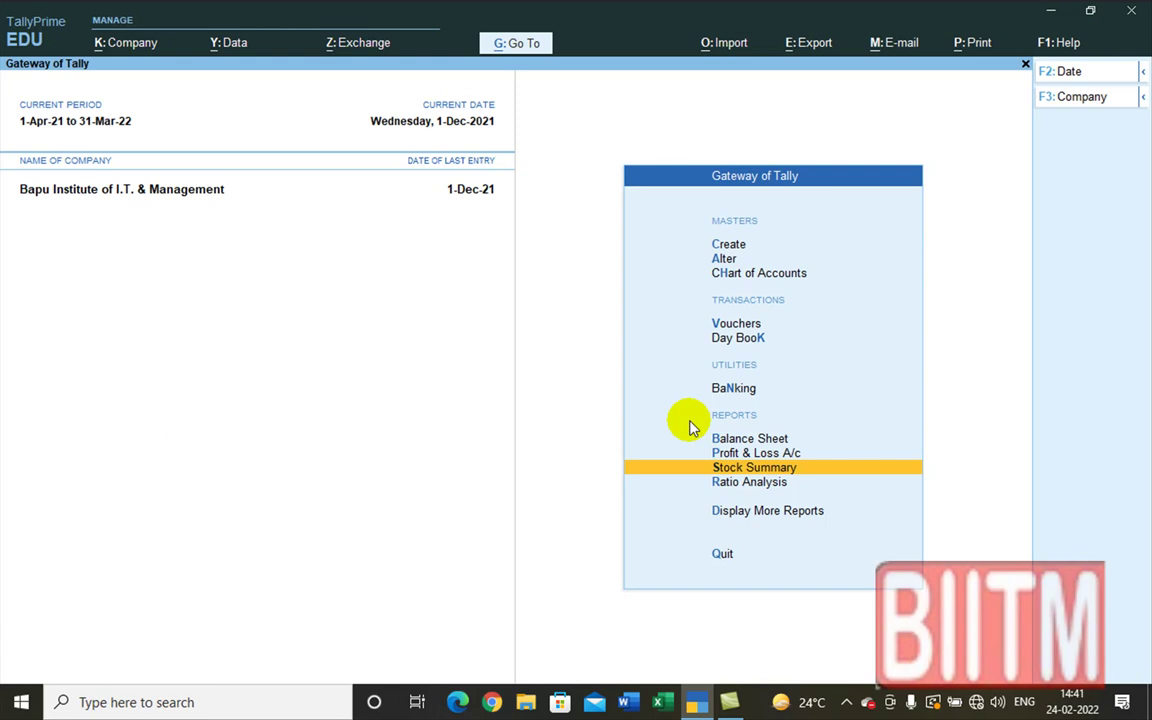
- Open the Balance Sheet report and expand it to the detailed format
key("Up")
key("Up")
key("Return")
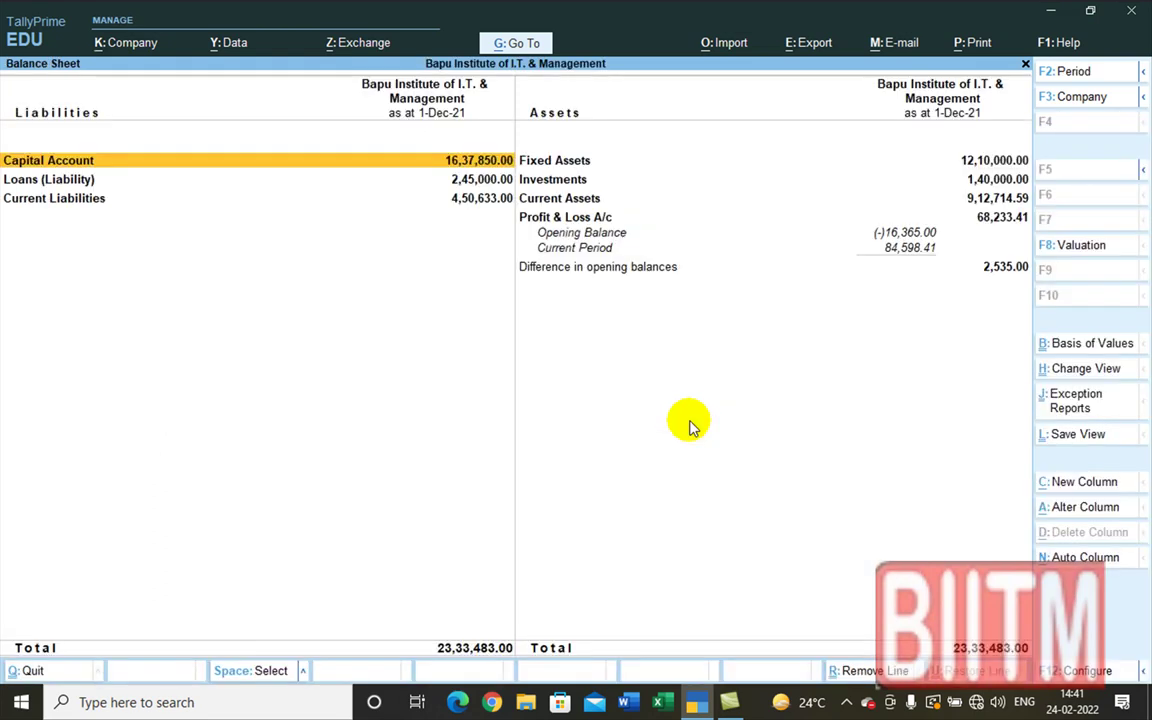
key("alt+F5")
- Examine the asset side of the detailed Balance Sheet down to the Profit & Loss A/c, then close the report
key("Right")
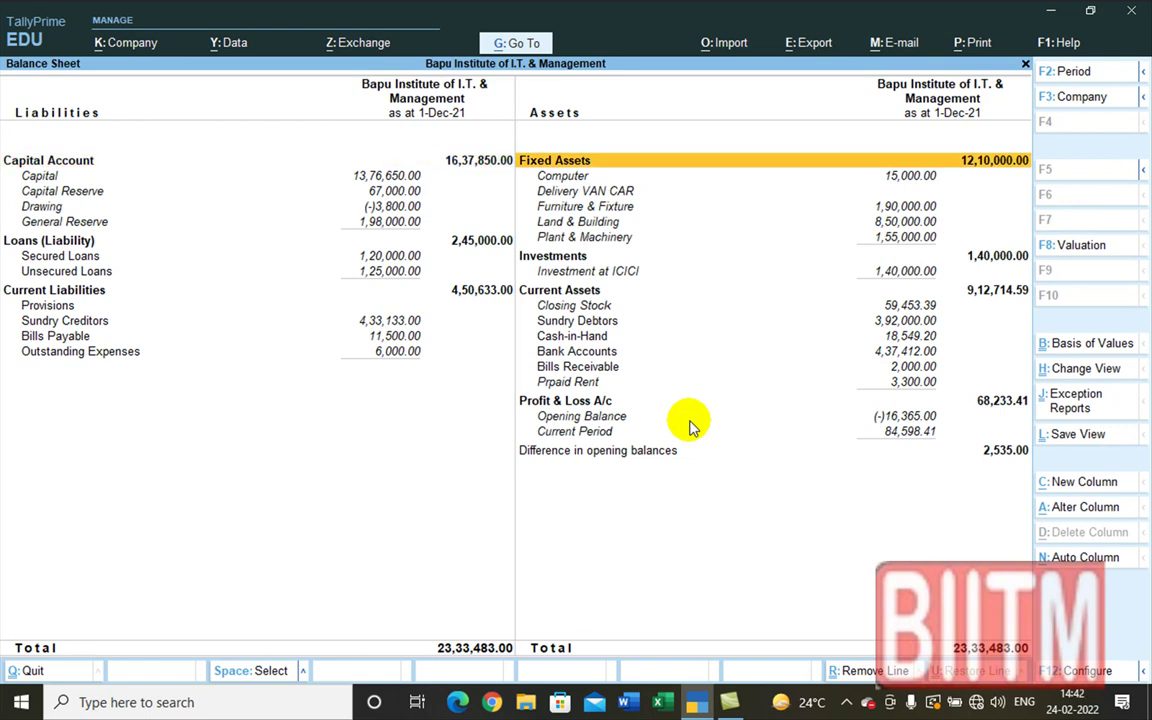
key("Down")
key("Down")
key("Down")
key("Down")
key("Down")
key("Down")
key("Down")
key("Down")
key("Down")
key("Down")
key("Down")
key("Down")
key("Down")
key("Down")
key("Down")
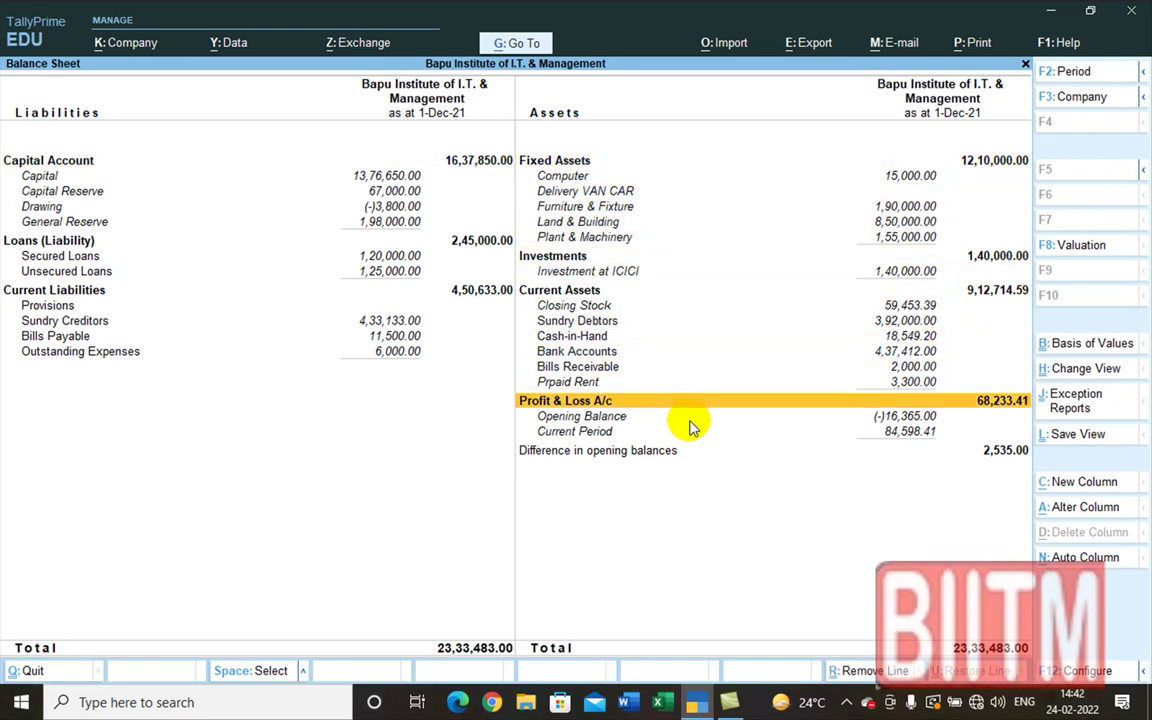
key("Up")
key("Up")
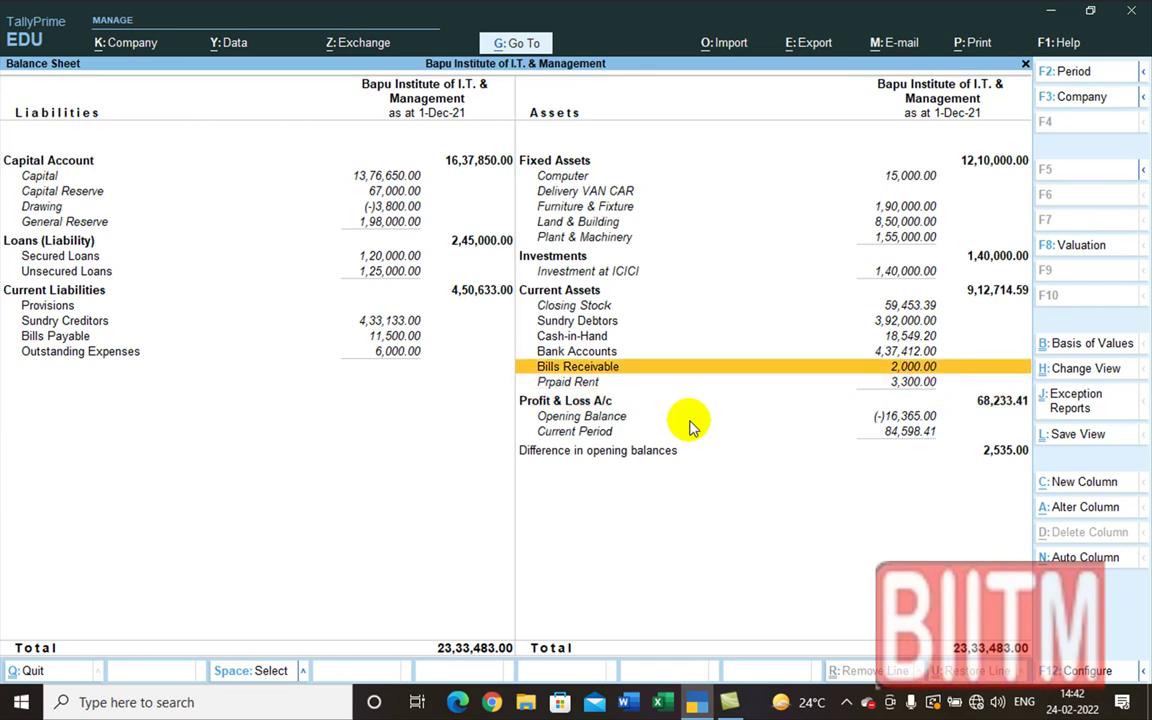
key("Escape")
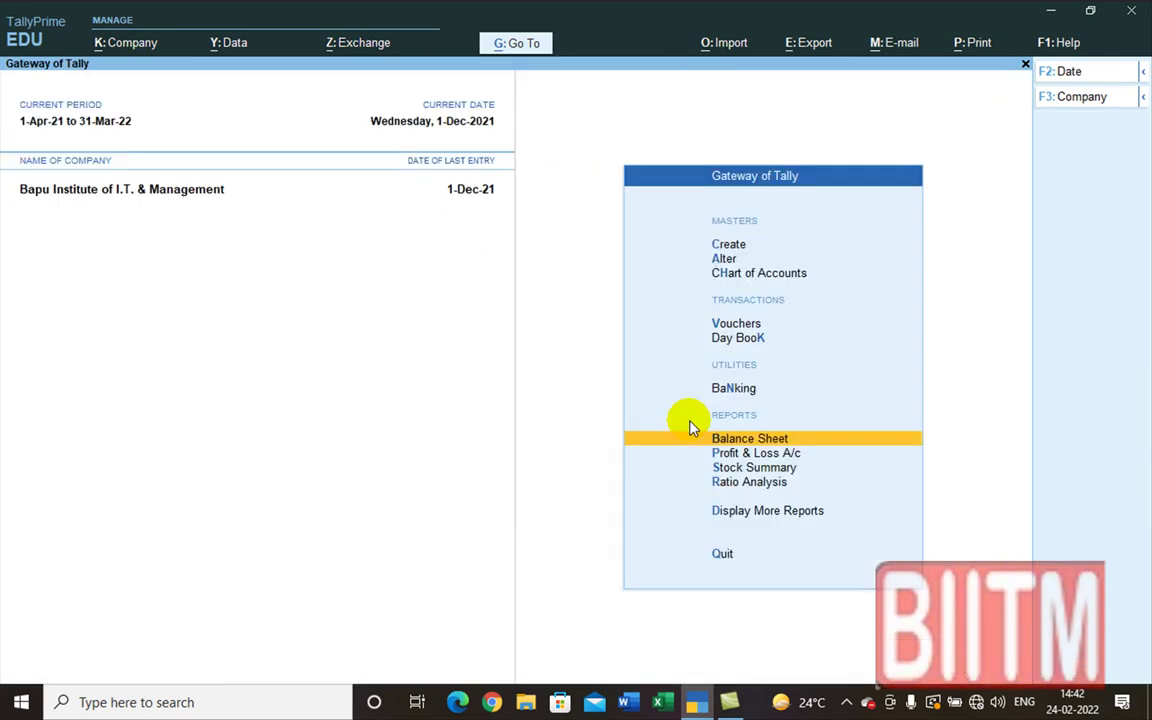
- Open the list of stock items for master alteration
key("Up")
key("Up")
key("Up")
key("Up")
key("Up")
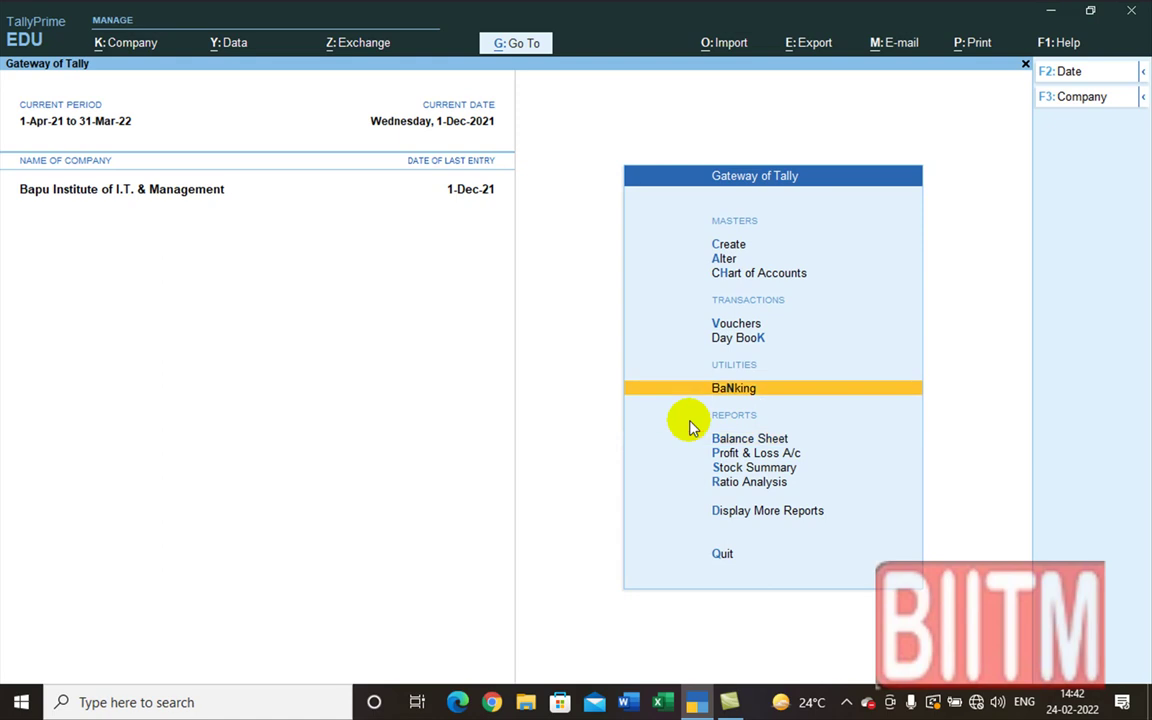
key("Return")
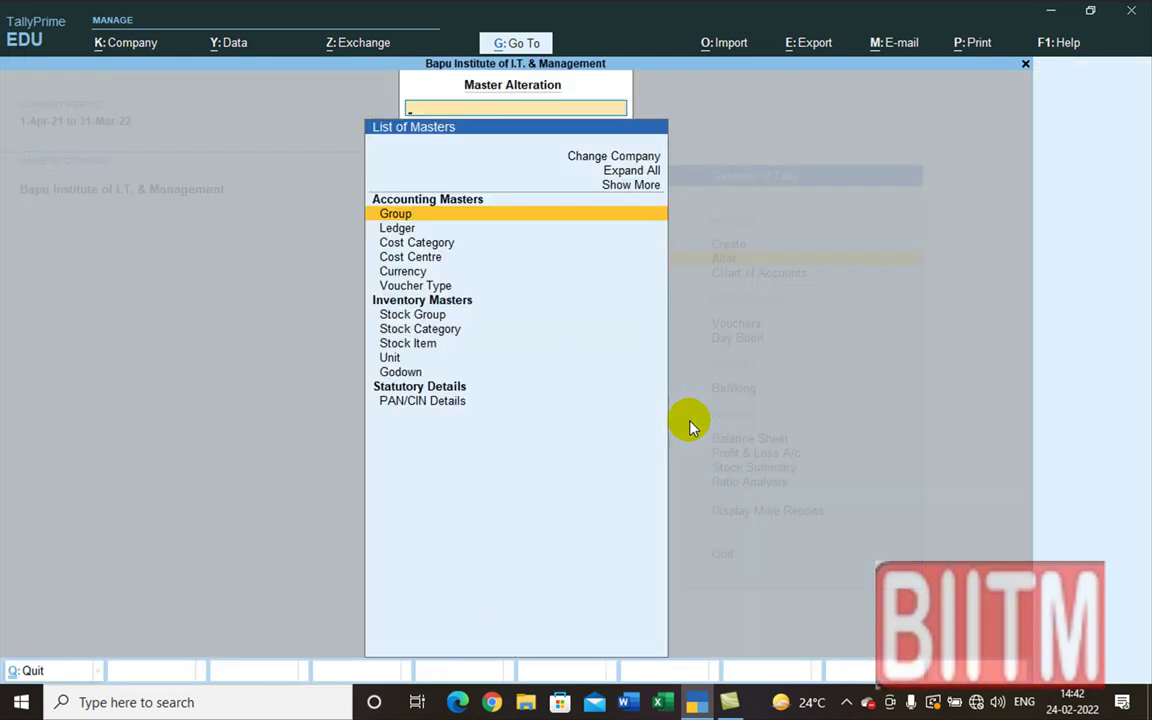
key("Down")
key("Down")
key("Down")
key("Down")
key("Down")
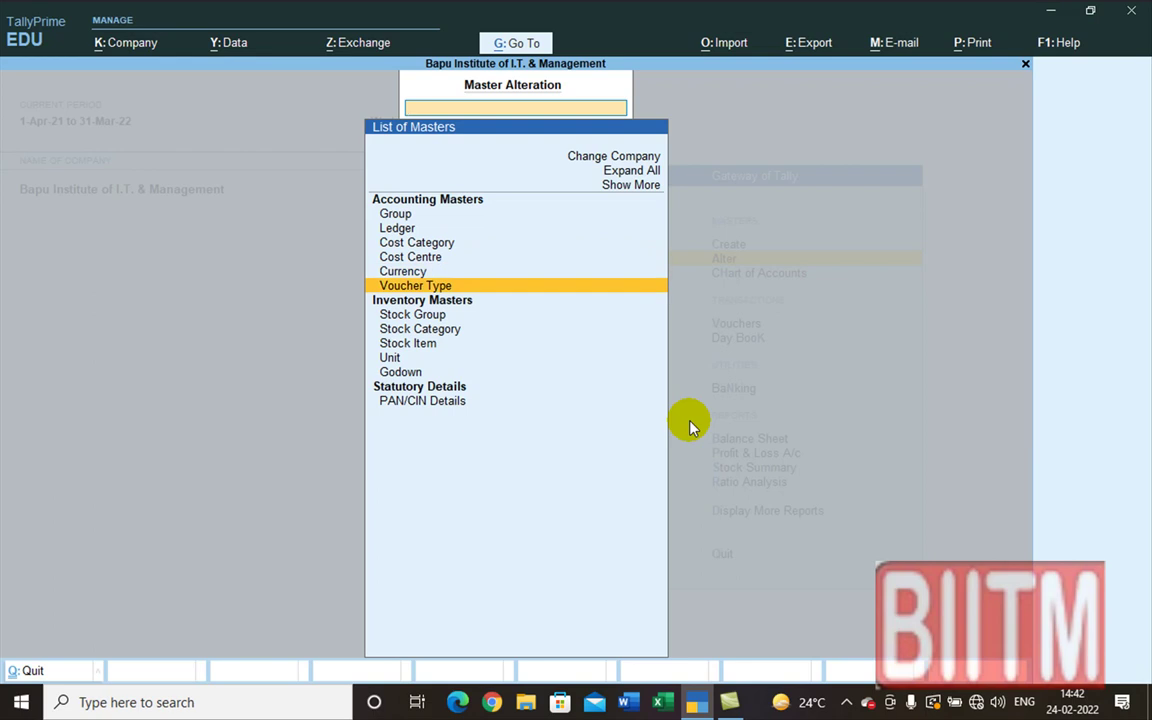
key("Down")
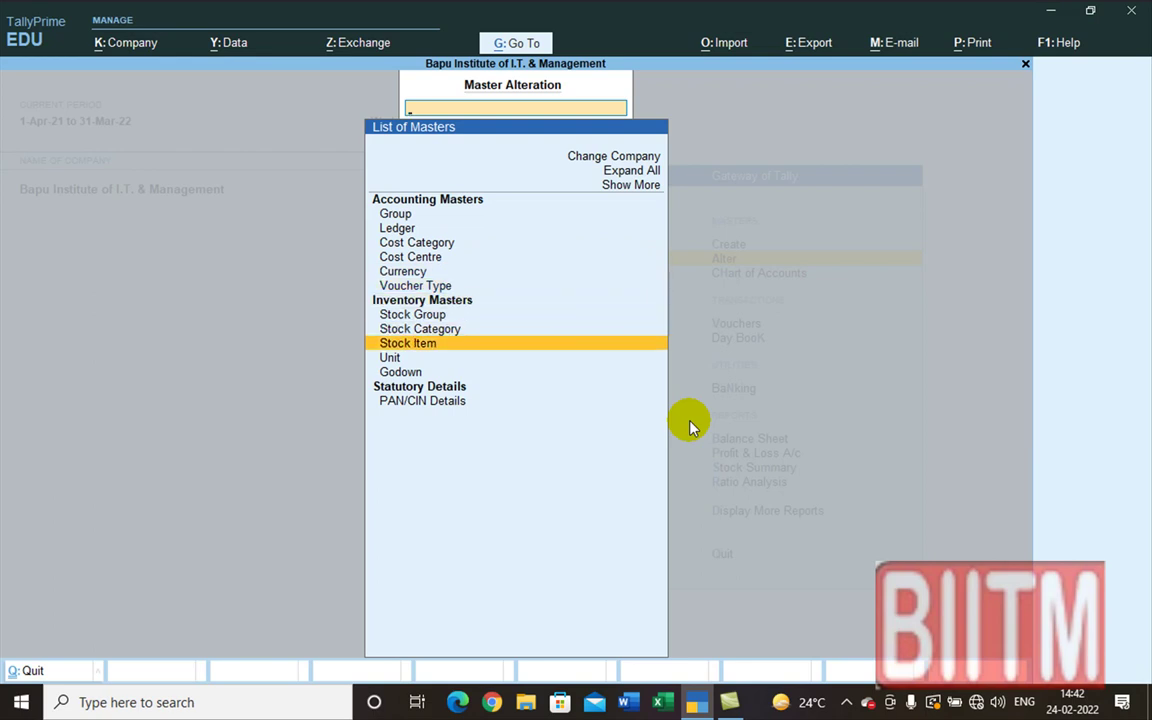
key("Return")
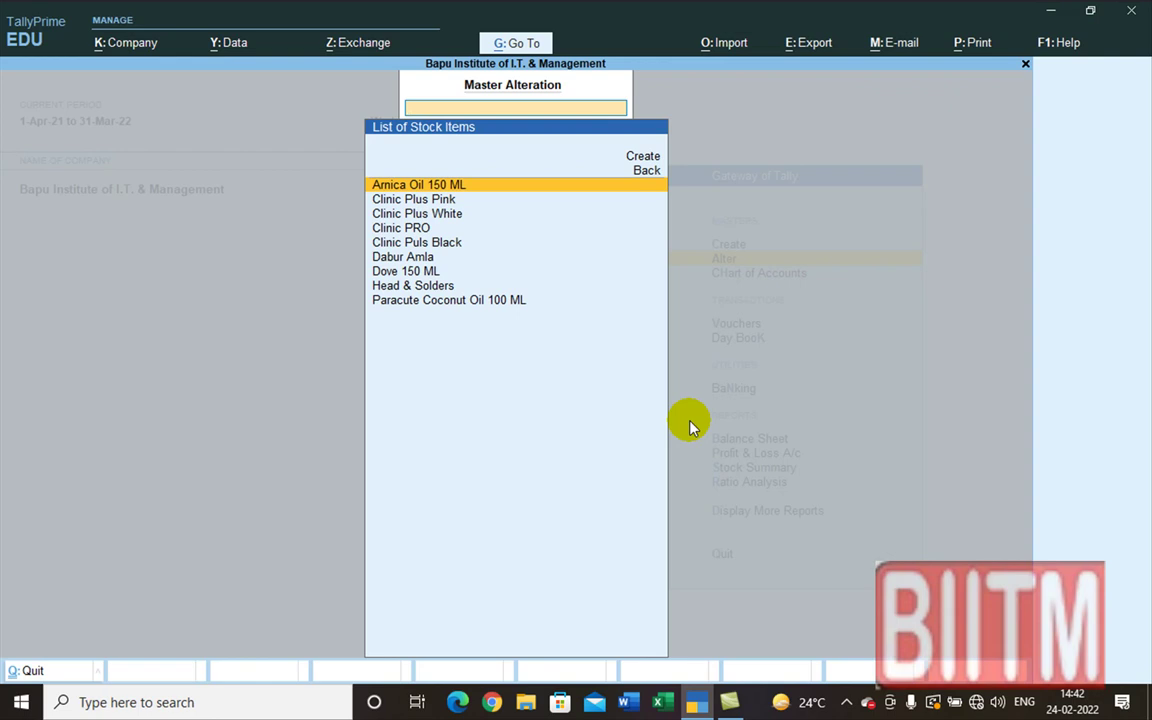
- Open the Head & Solders stock item, check its opening balance and leave it without altering anything
key("Down")
key("Down")
key("Down")
key("Down")
key("Down")
key("Down")
key("Down")
key("Down")
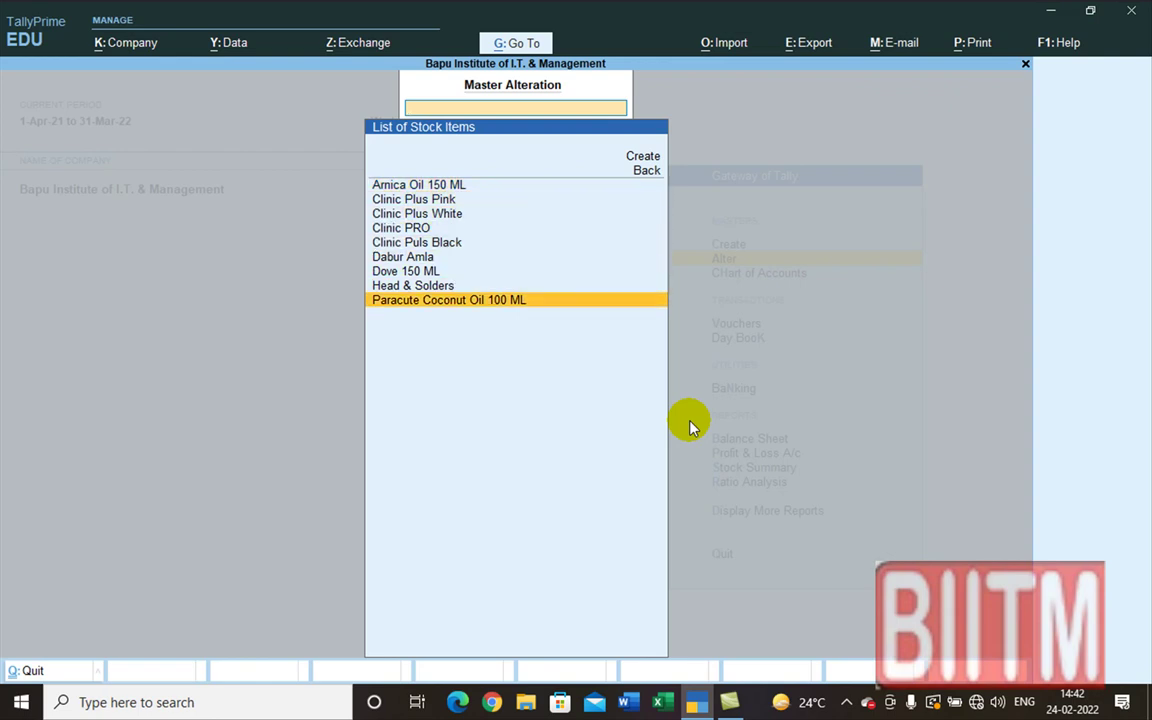
key("Up")
key("Return")
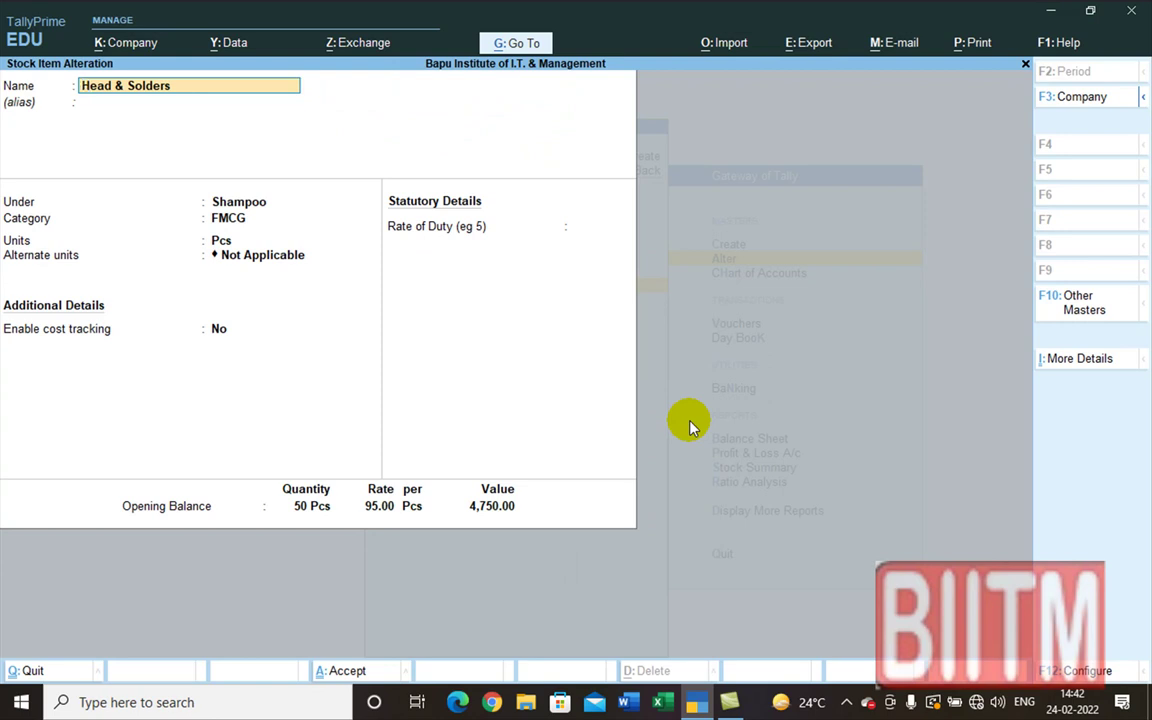
key("Escape")
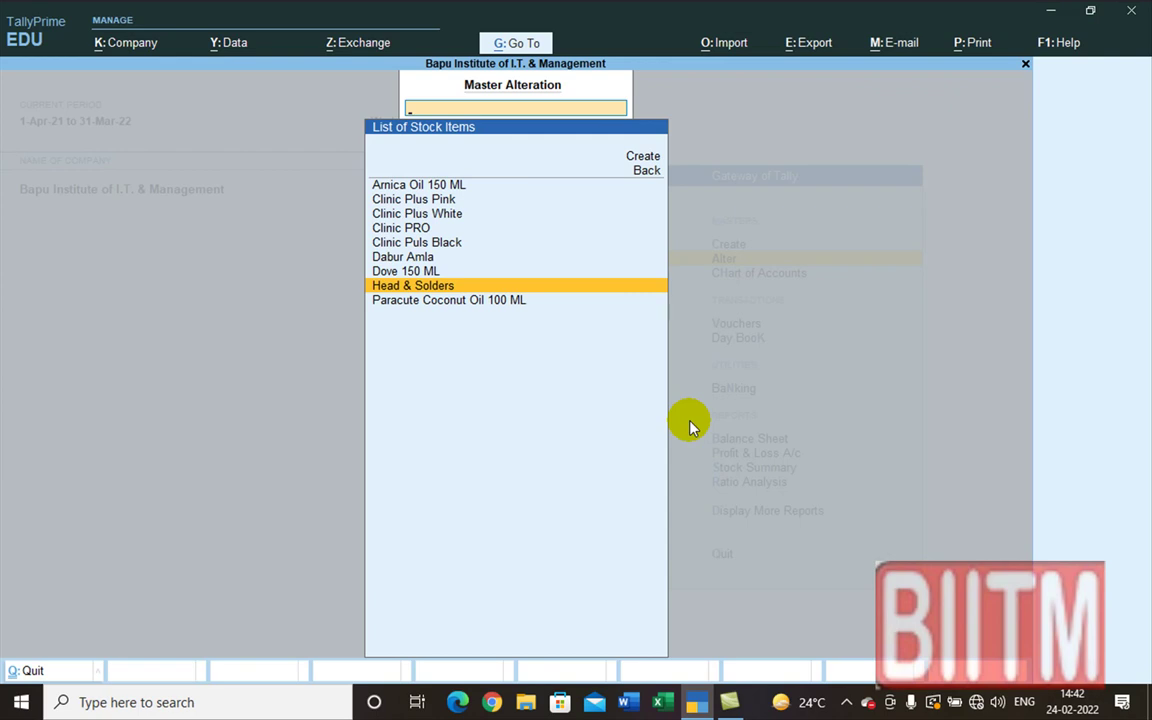
- Check the opening balance of the Paracute Coconut Oil 100 ML stock item and leave it without altering anything
key("Down")
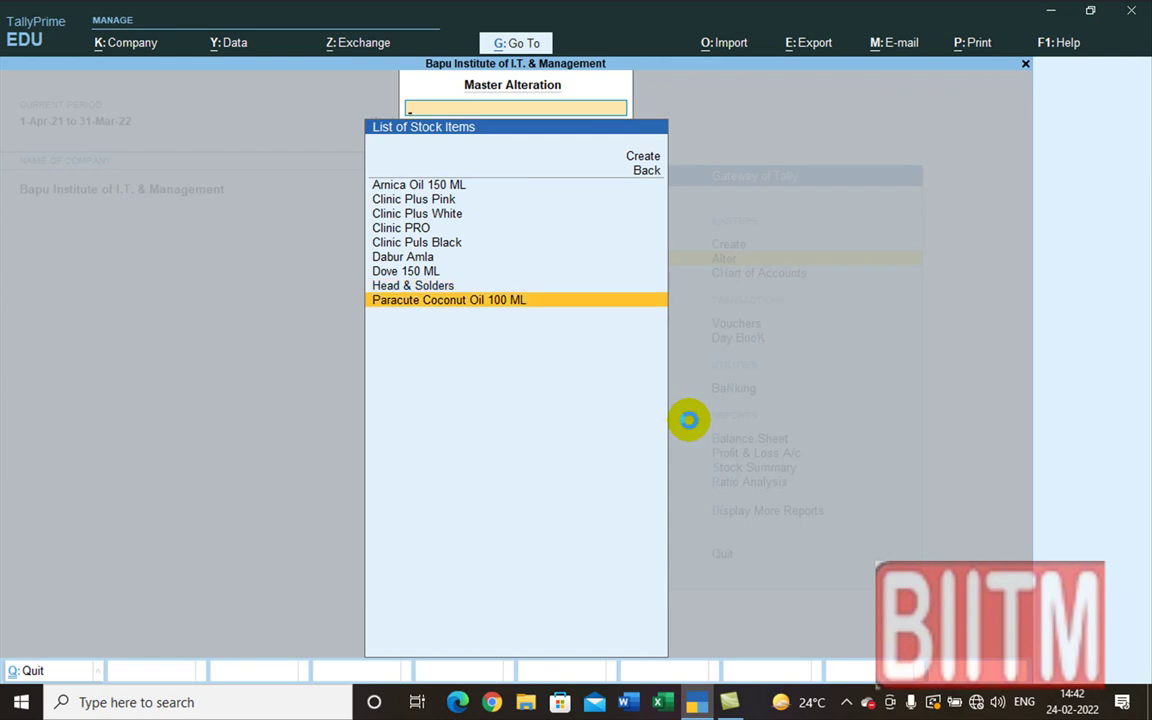
key("Return")
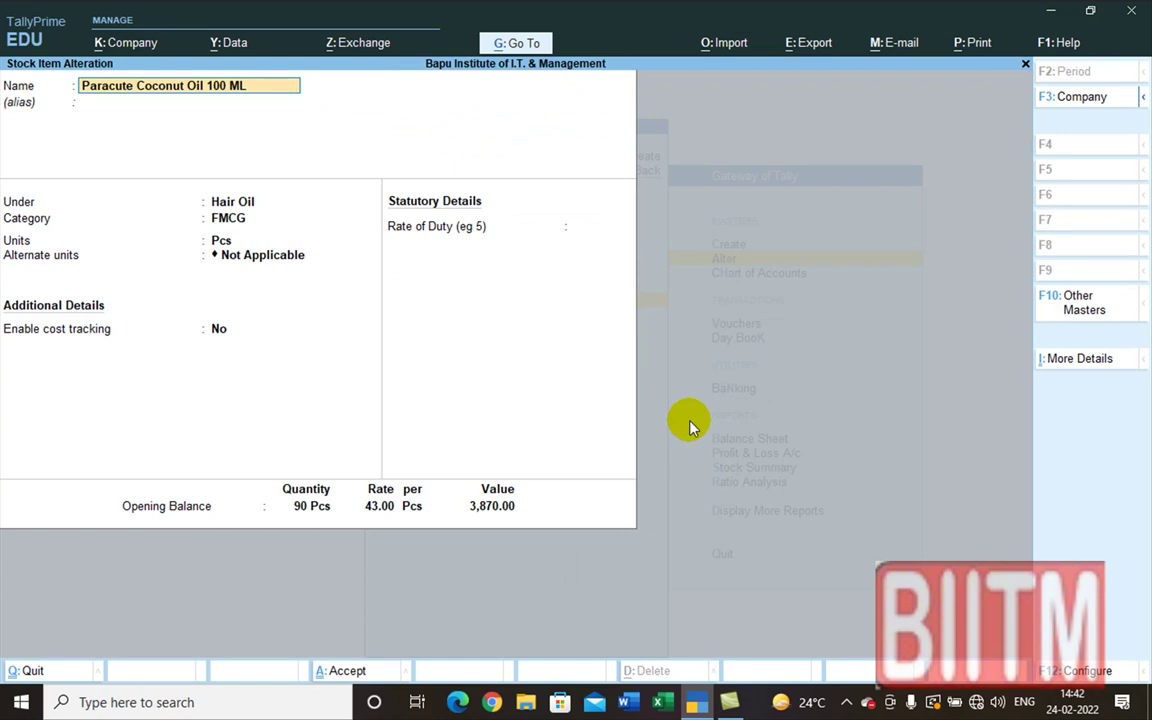
key("ctrl+q")
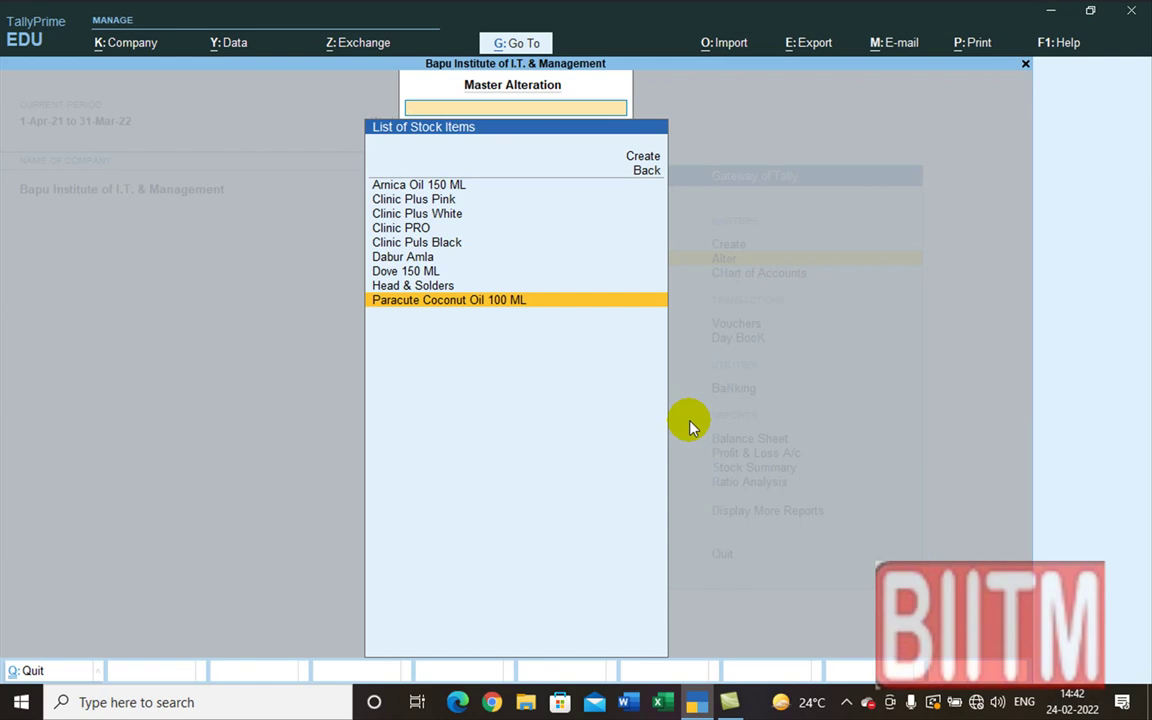
- Open the Arnica Oil 150 ML stock item for alteration
key("Up")
key("Up")
key("Up")
key("Up")
key("Up")
key("Up")
key("Up")
key("Up")
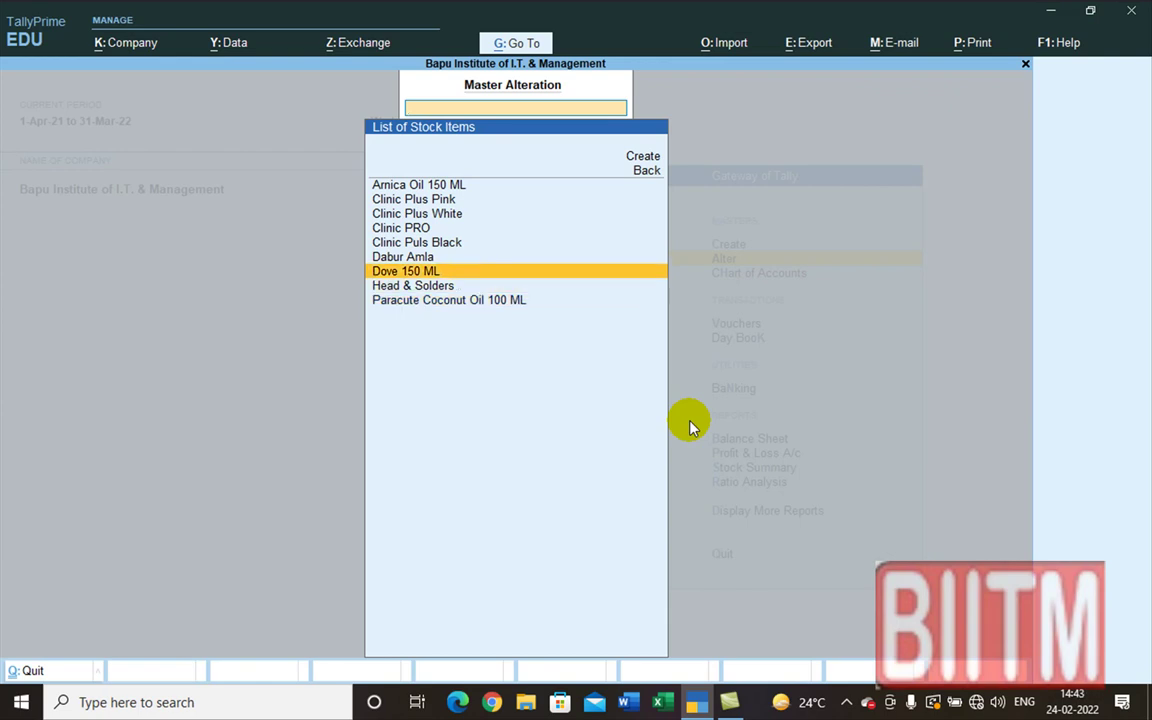
key("Return")
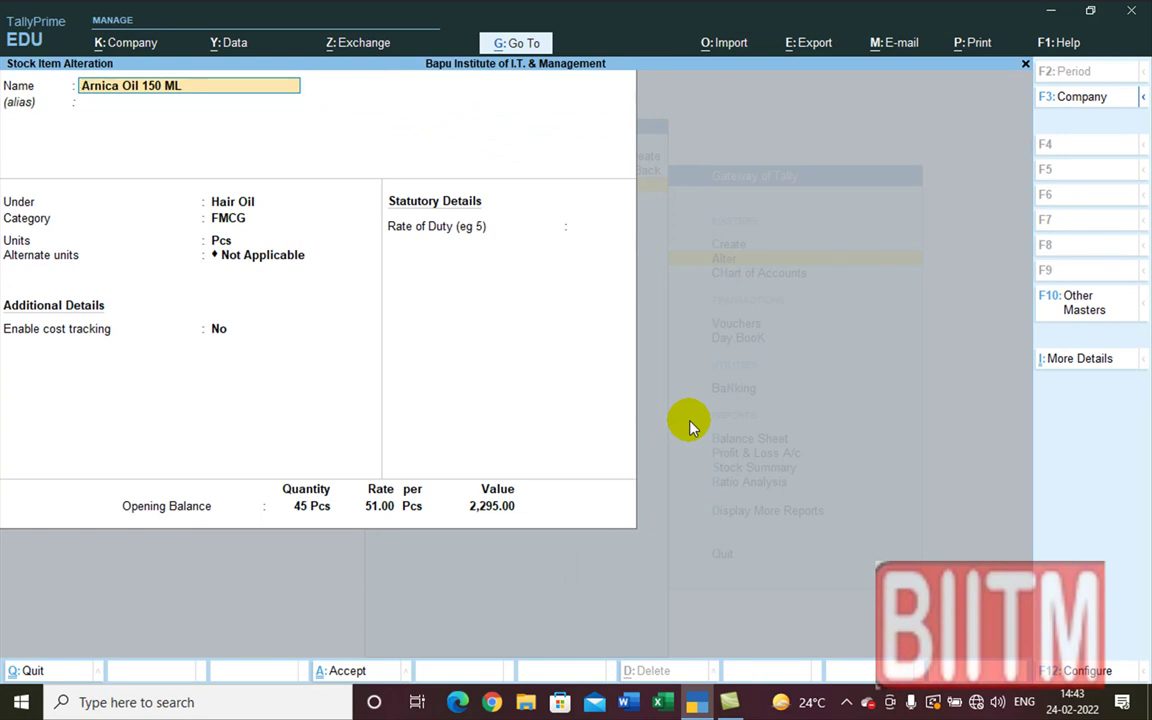
- Leave the Arnica Oil 150 ML stock item without altering it and open Dabur Amla for alteration
key("Escape")
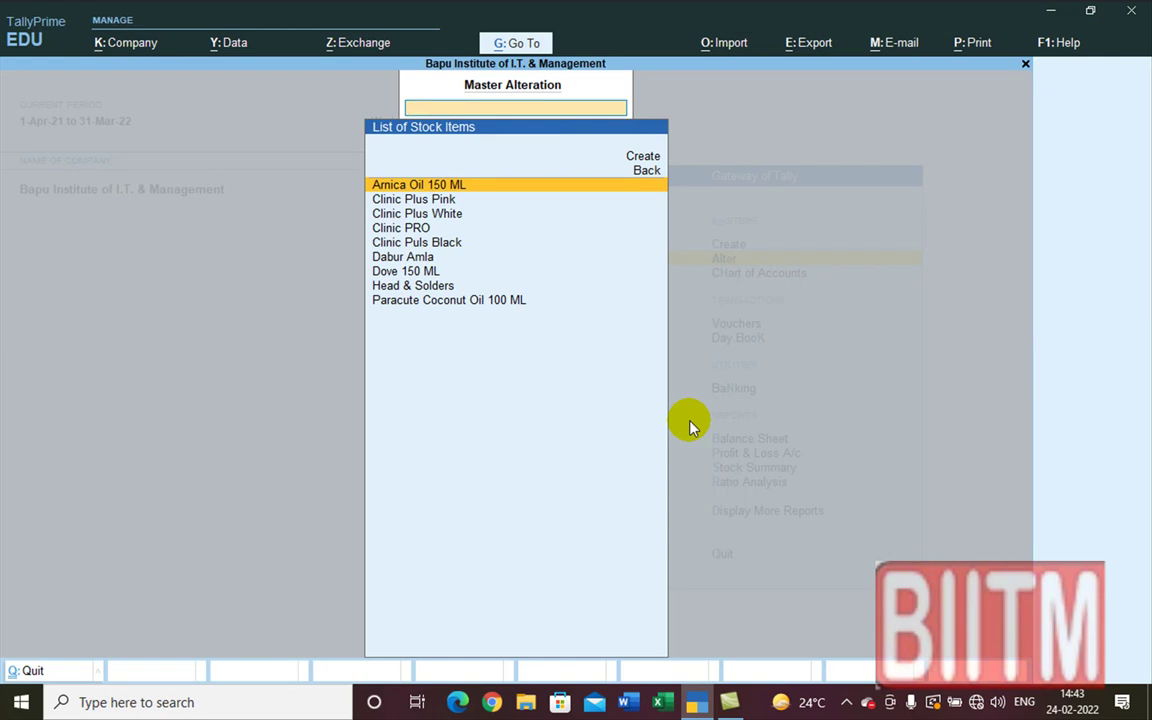
key("Down")
key("Down")
key("Down")
key("Down")
key("Down")
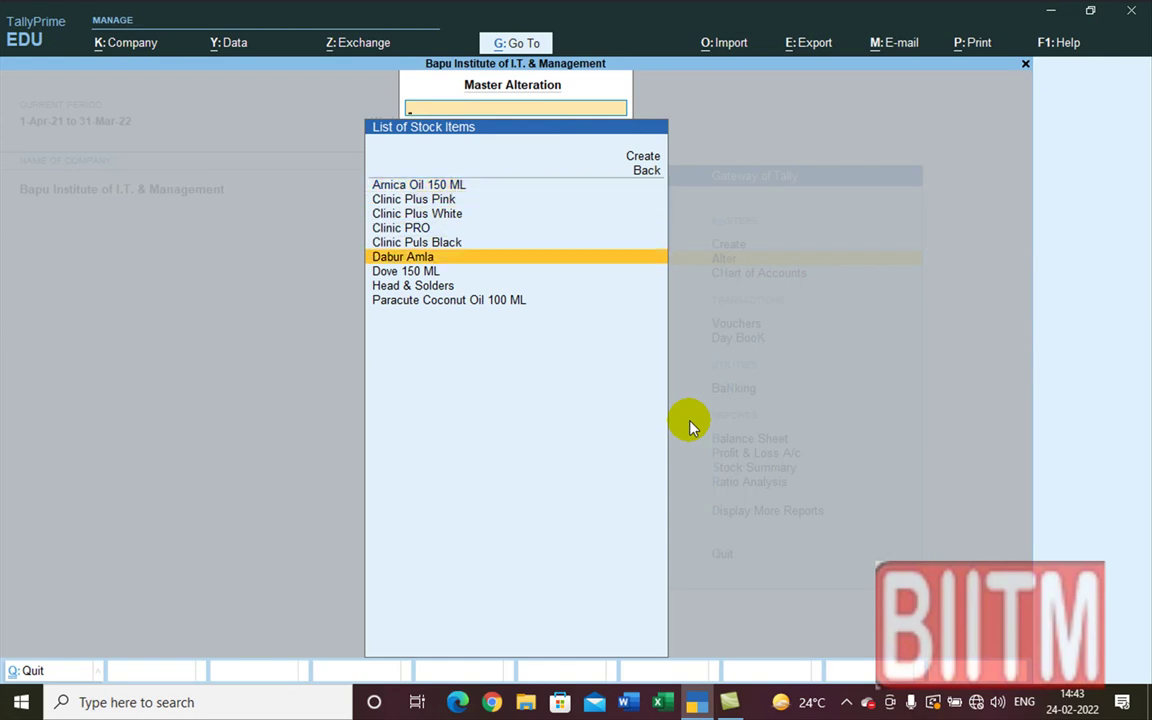
key("Return")
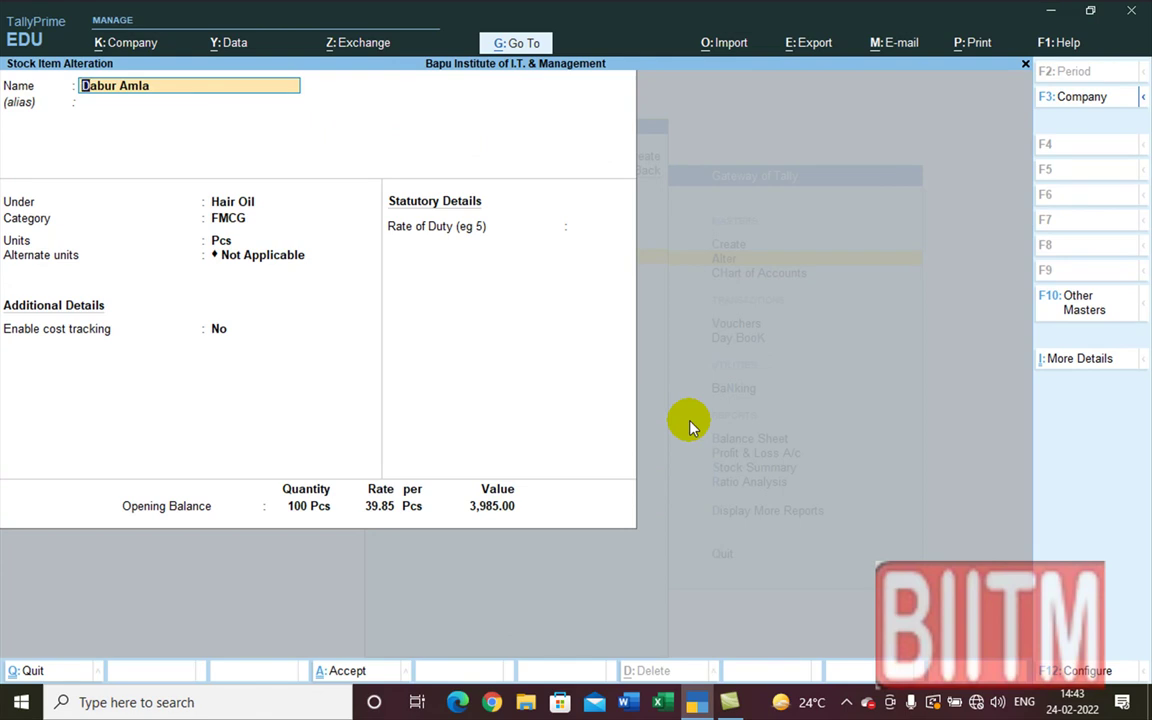
- Set the rate of Dabur Amla's Talanagari opening allocation to 32 per Pcs and save the stock item
key("Return")
key("Return")
key("Return")
key("Return")
key("Return")
key("Return")
key("Return")
key("Return")
key("Return")
key("Return")
type("32")
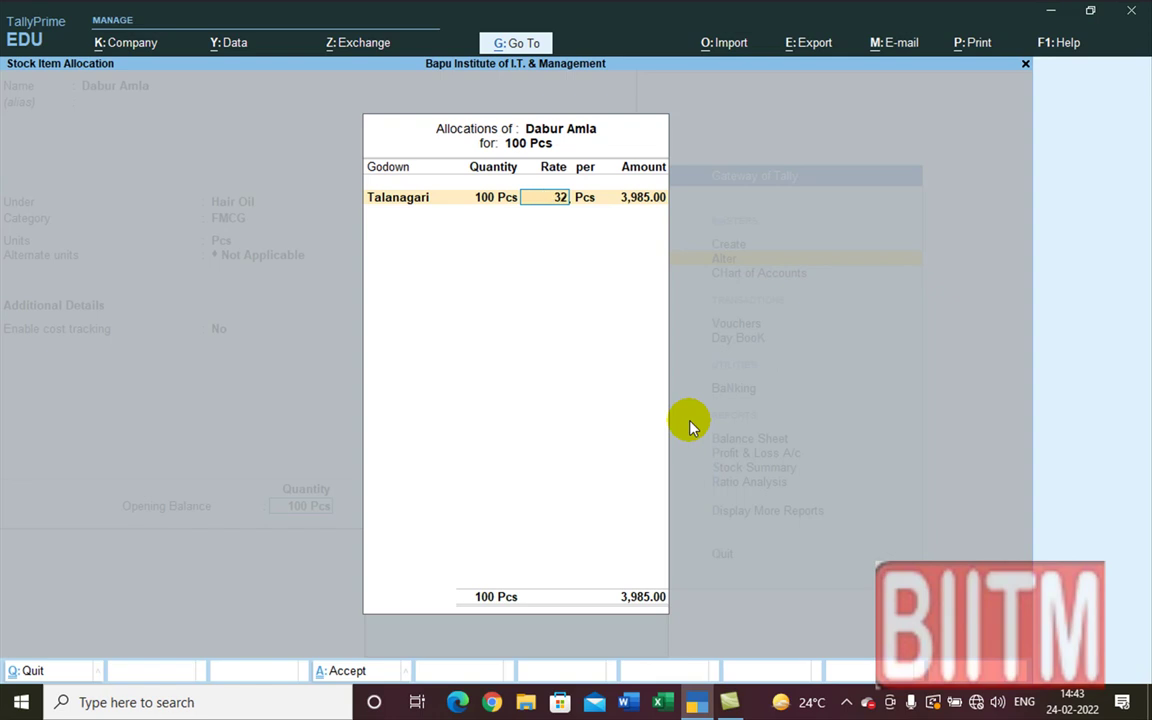
key("Return")
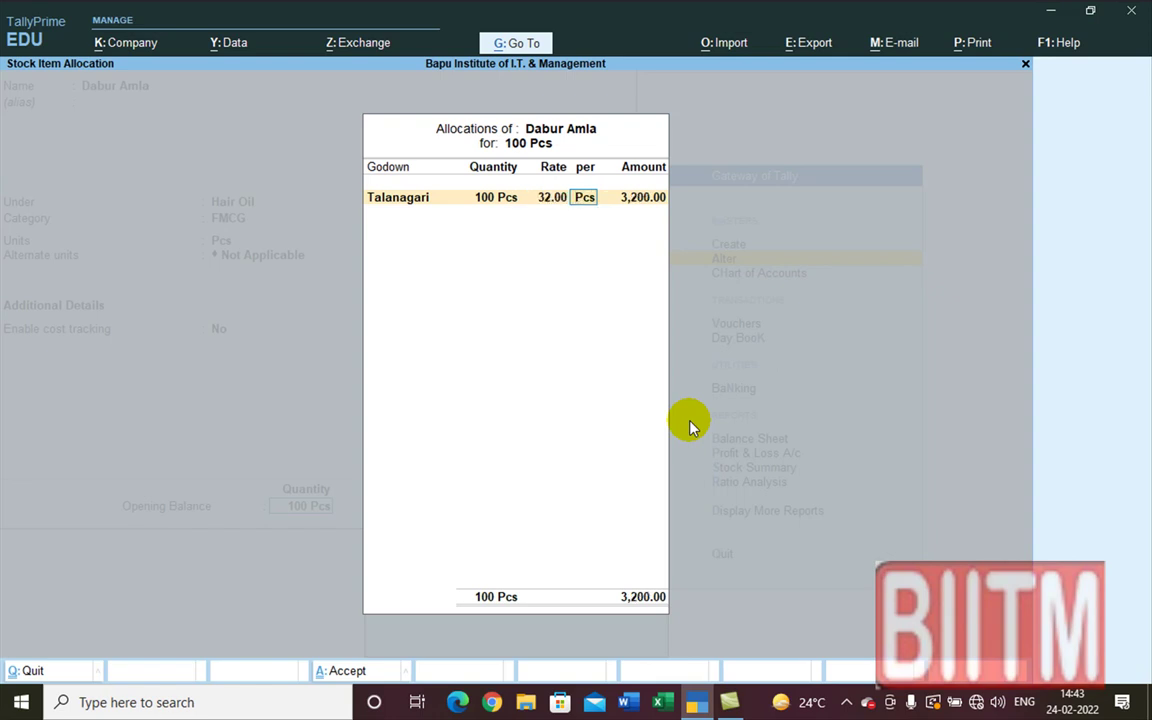
key("Return")
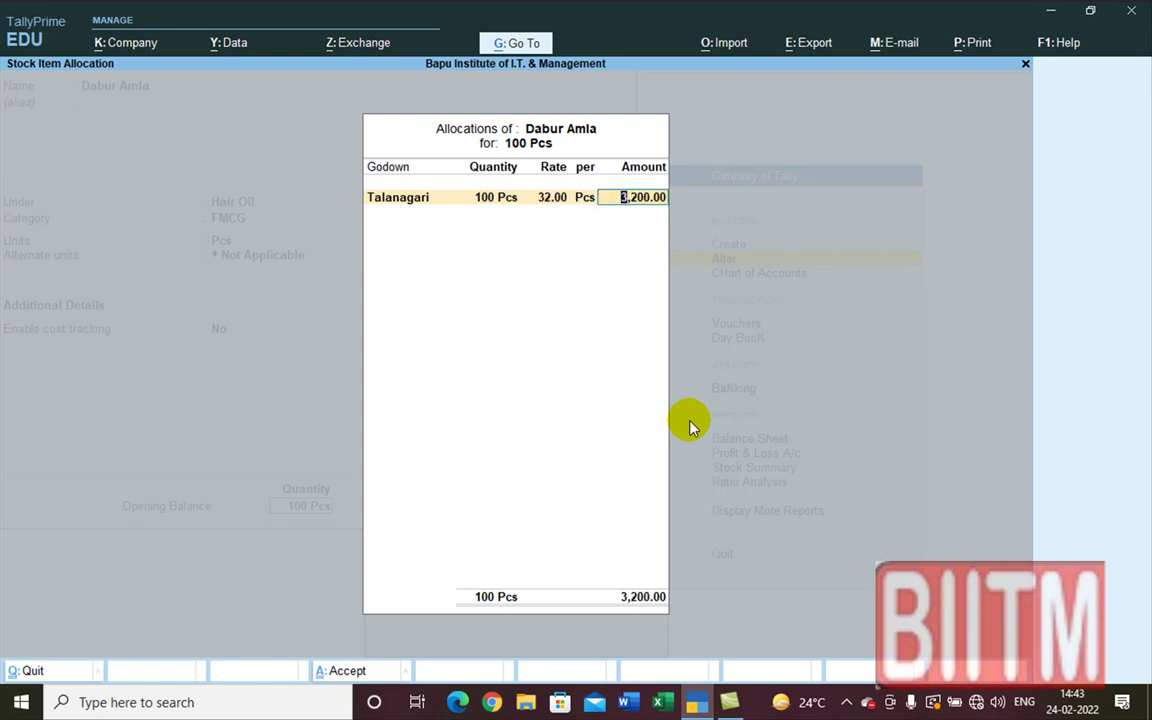
key("Return")
key("Return")
key("Return")
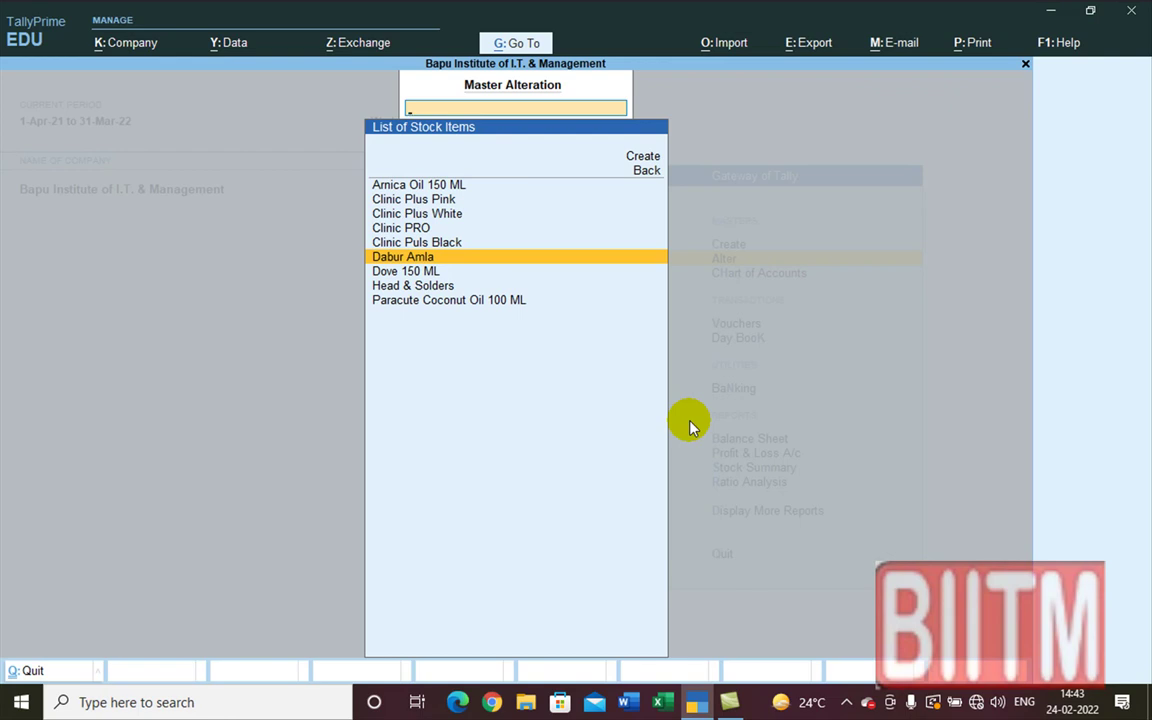
- Check the opening balance of the Clinic Plus White stock item and leave it without altering anything
key("Up")
key("Up")
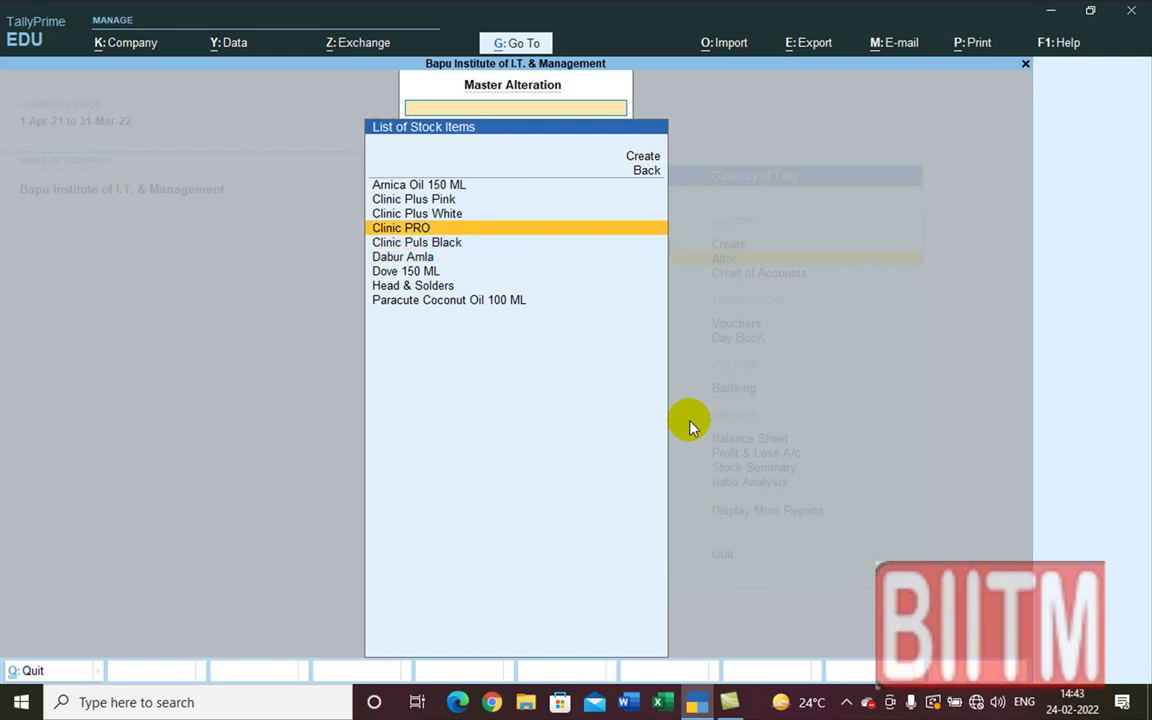
key("Up")
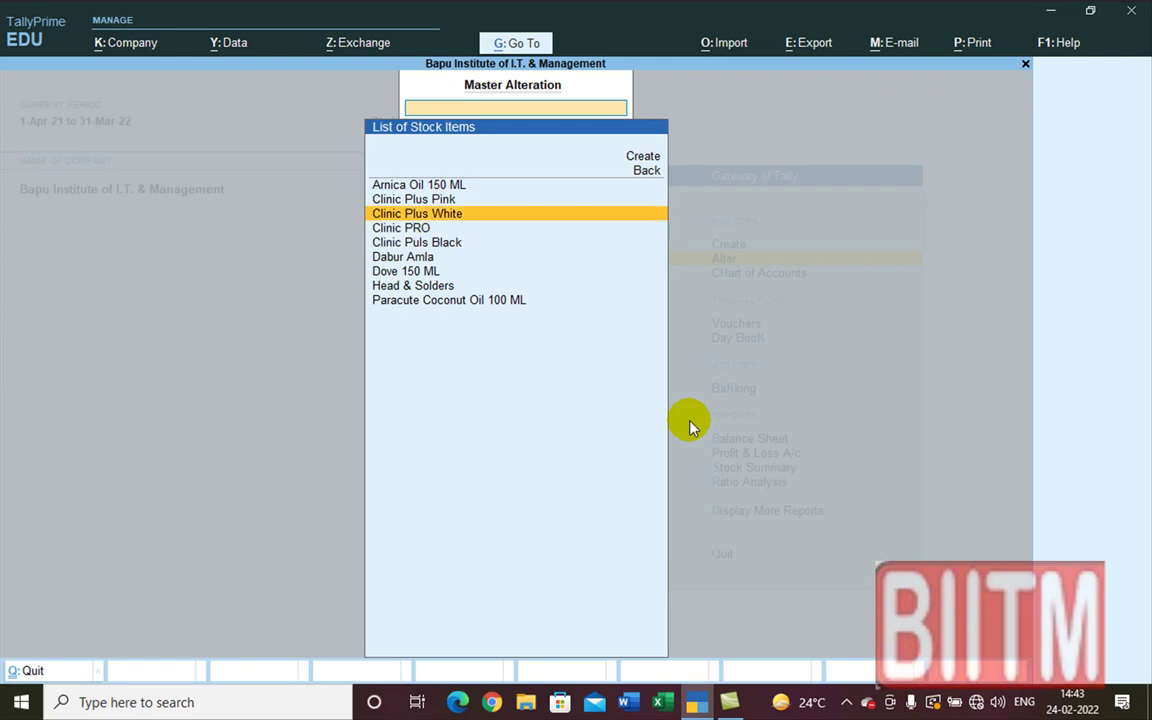
key("Return")
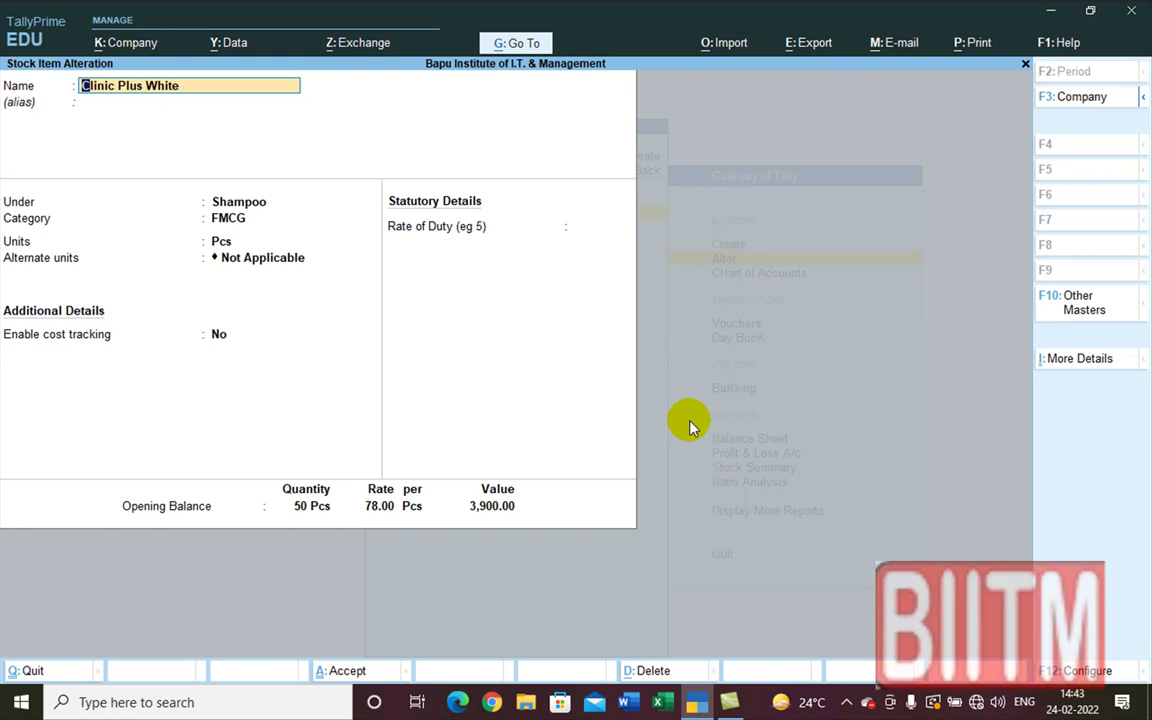
key("ctrl")
key("ctrl+q")
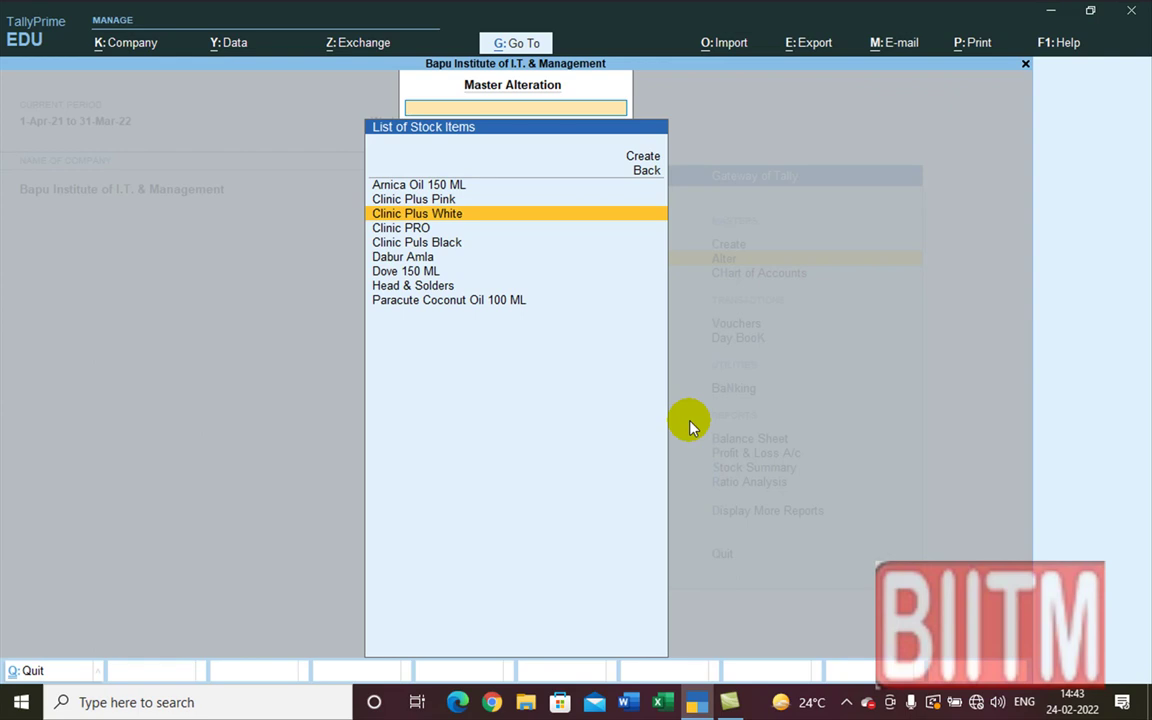
- Check the opening balance of the Clinic Plus Pink stock item and leave it without altering anything
key("Up")
key("Return")
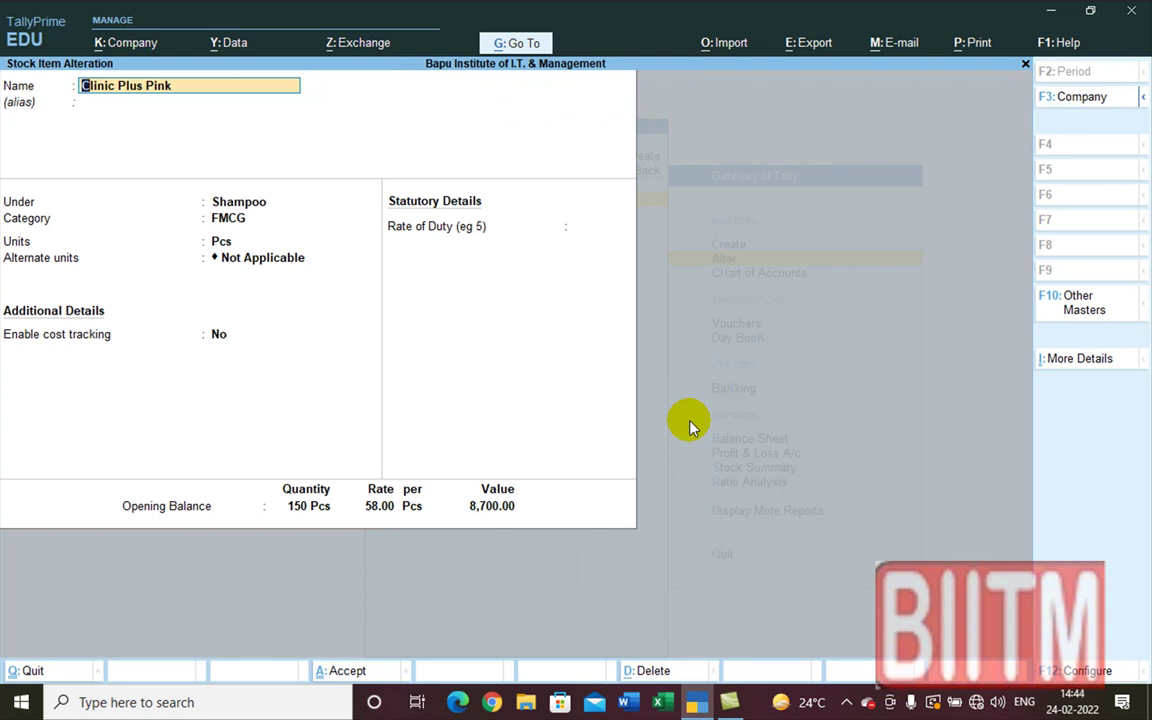
key("ctrl+q")
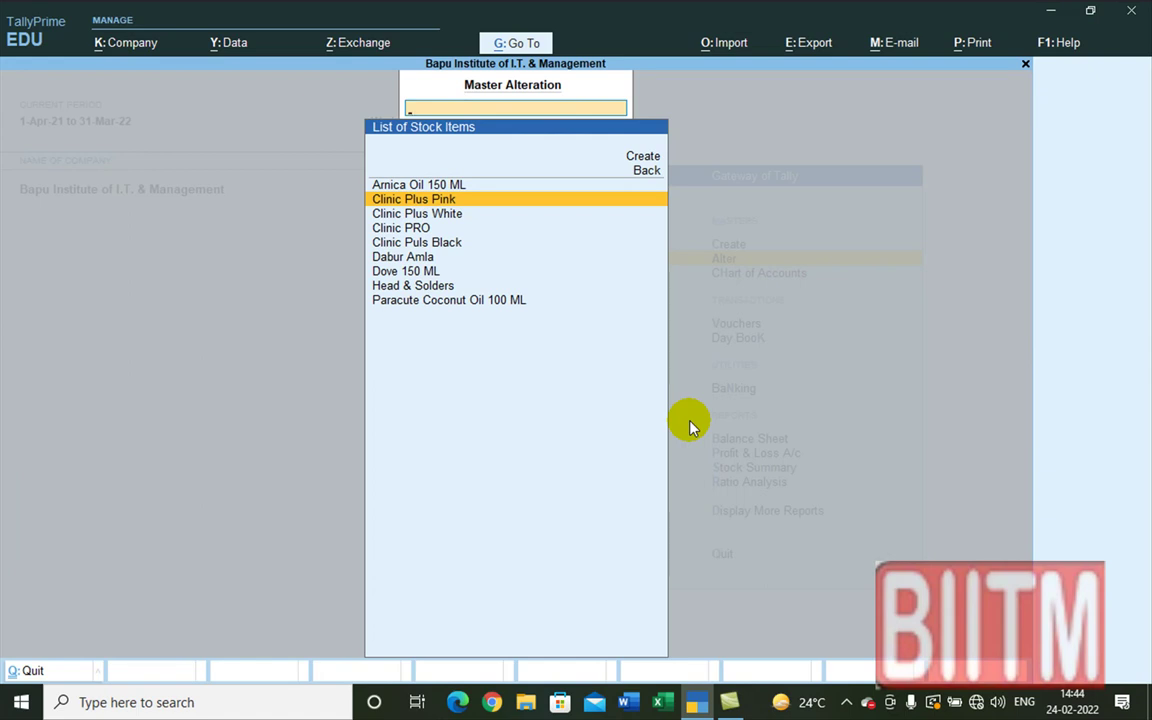
- Check the opening balance of the Clinic Puls Black stock item and leave it without altering anything
key("Down")
key("Down")
key("Down")
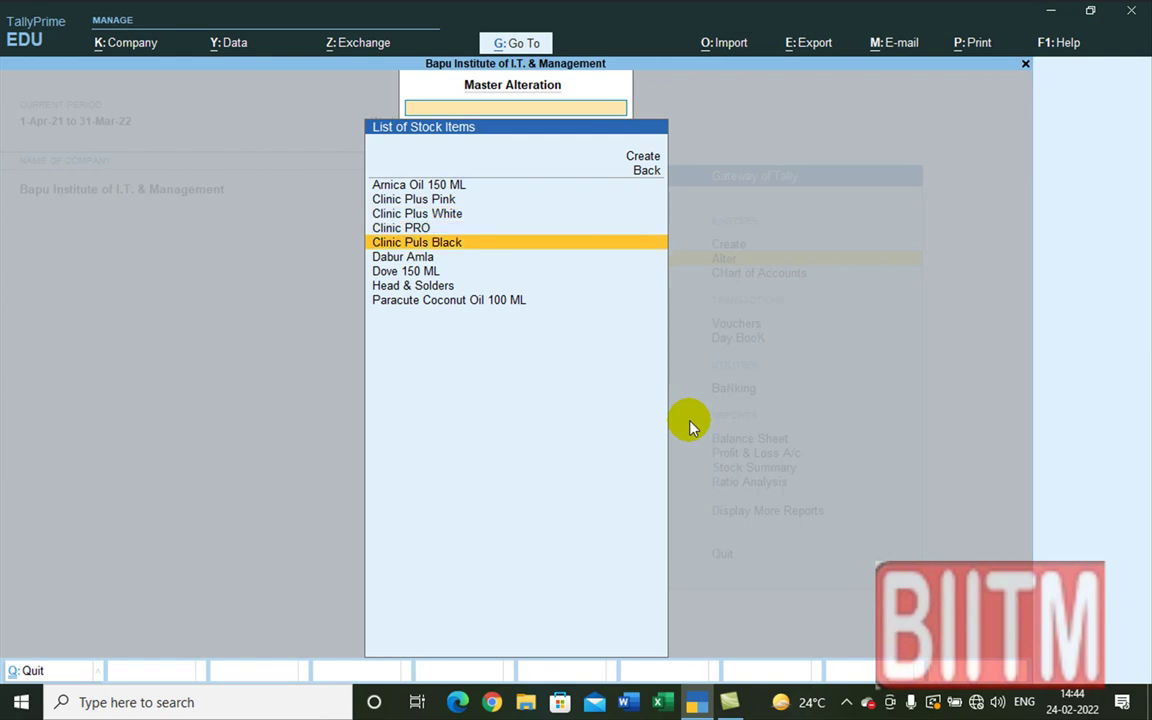
key("Up")
key("Up")
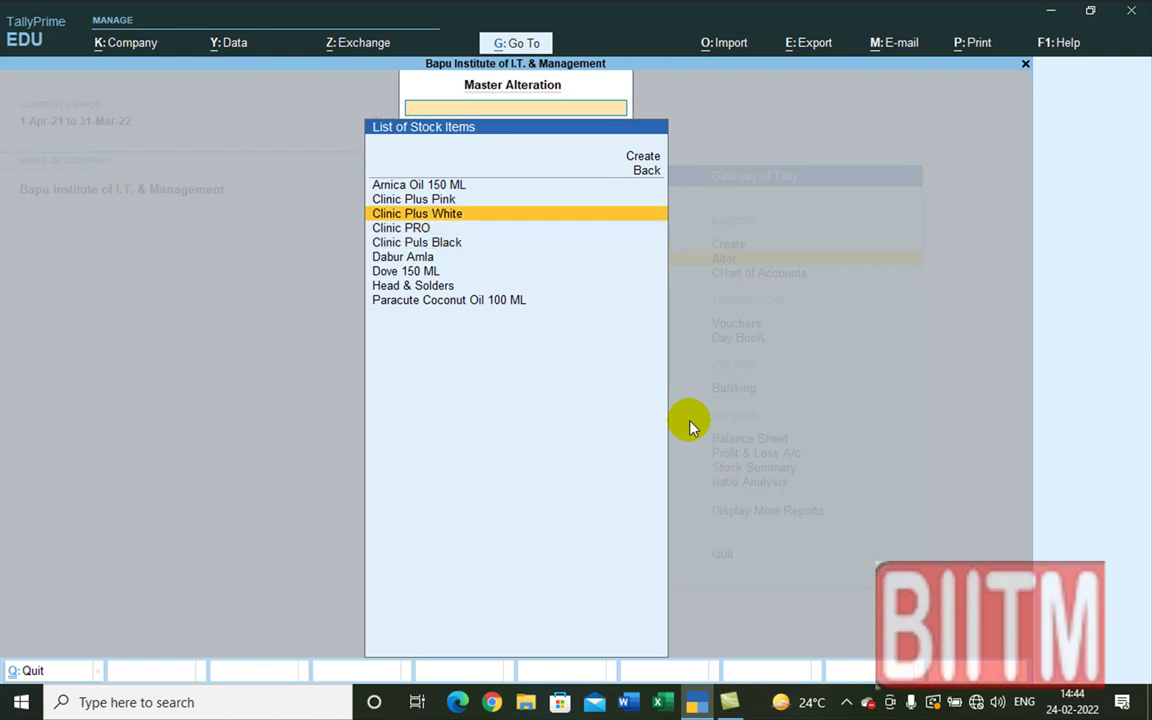
key("Down")
key("Down")
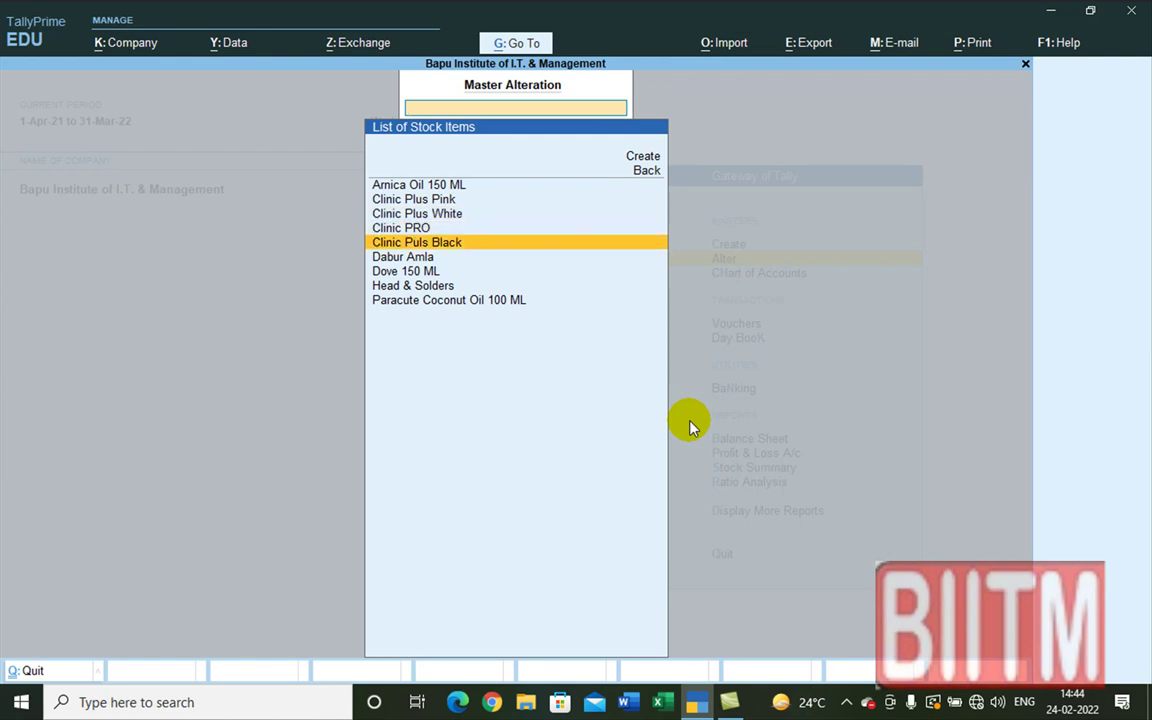
key("Return")
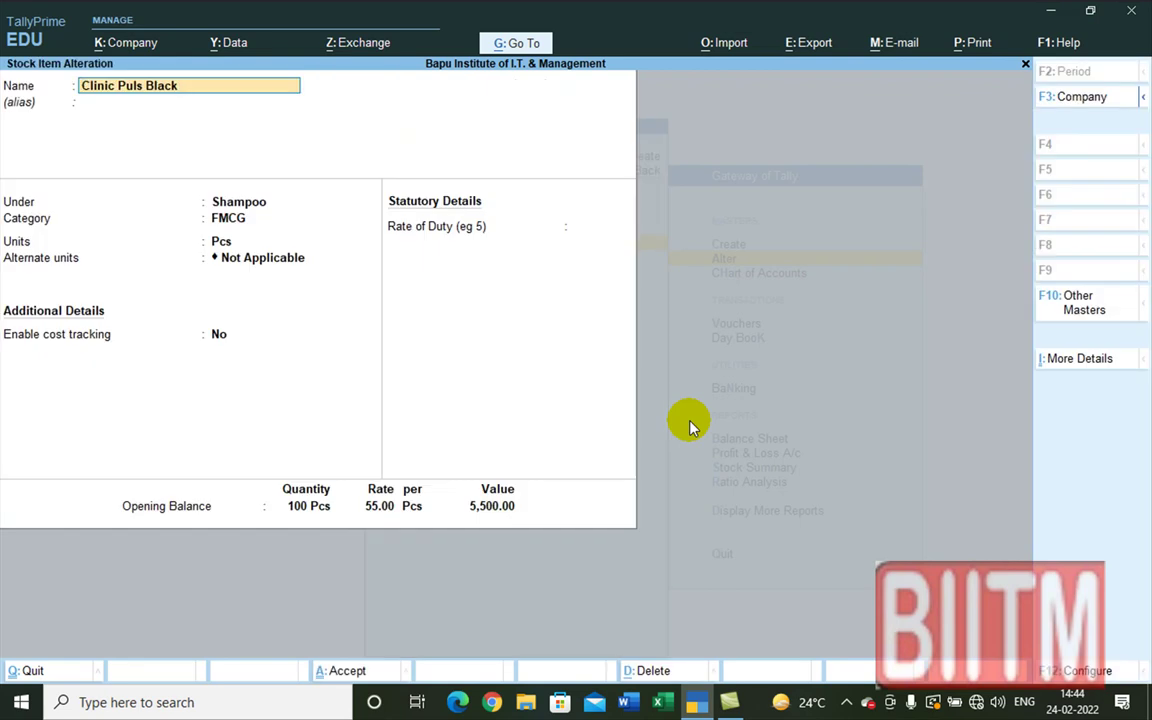
key("ctrl+q")
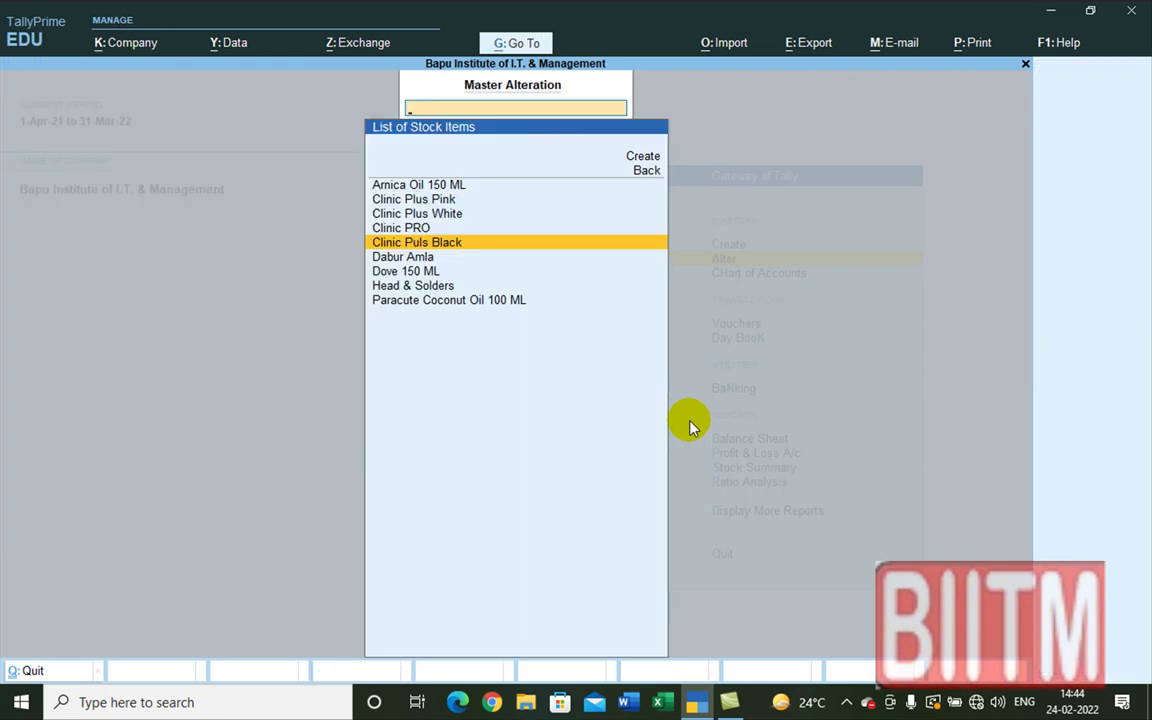
- Open the Clinic Plus White stock item for alteration and set its opening balance quantity to 80 Pcs
key("Up")
key("Up")
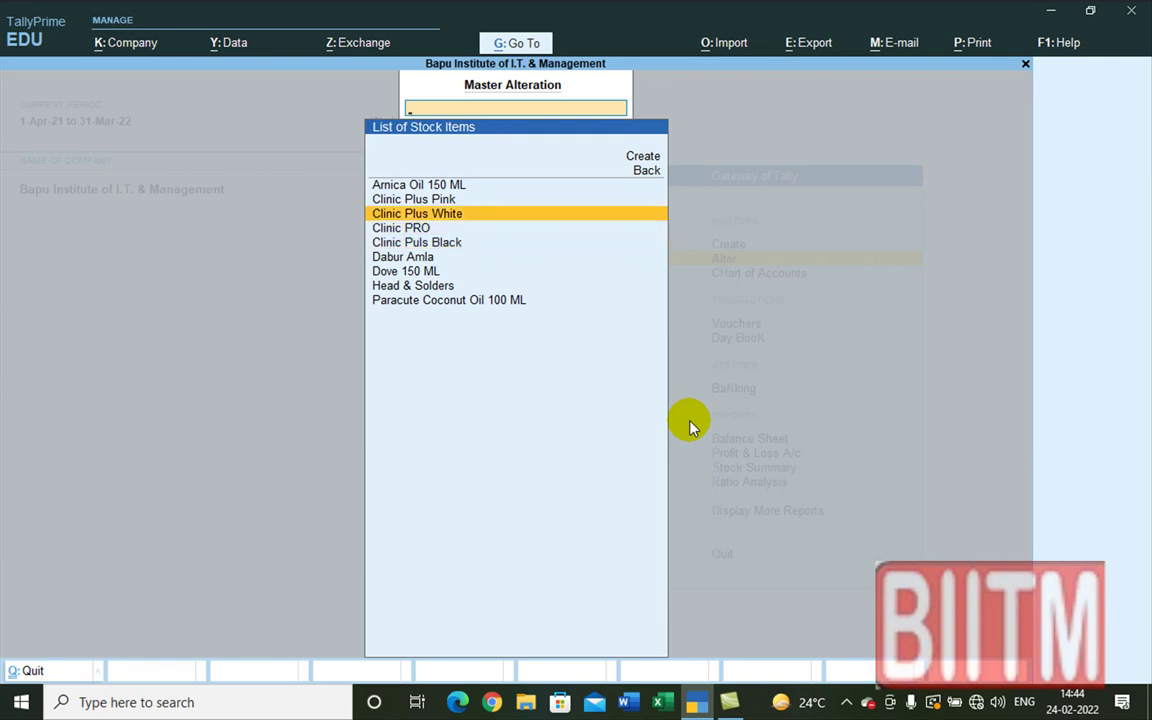
key("Return")
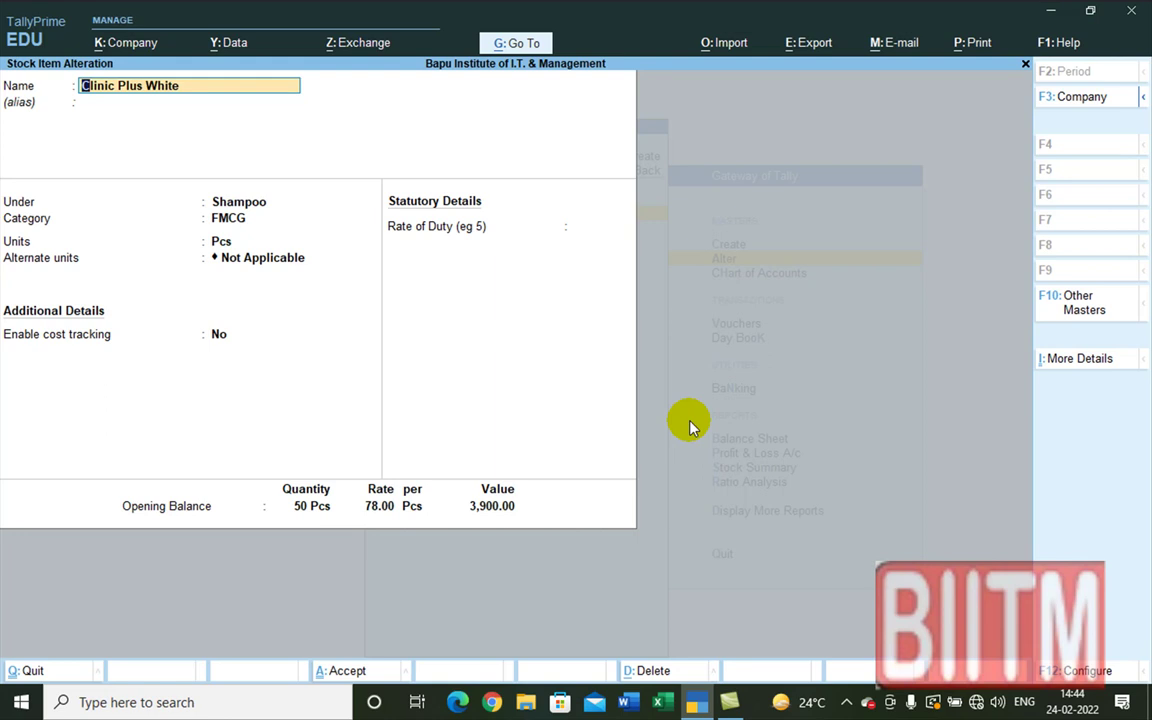
key("Return")
key("Return")
key("Return")
key("Return")
key("Return")
key("Return")
key("Return")
key("Return")
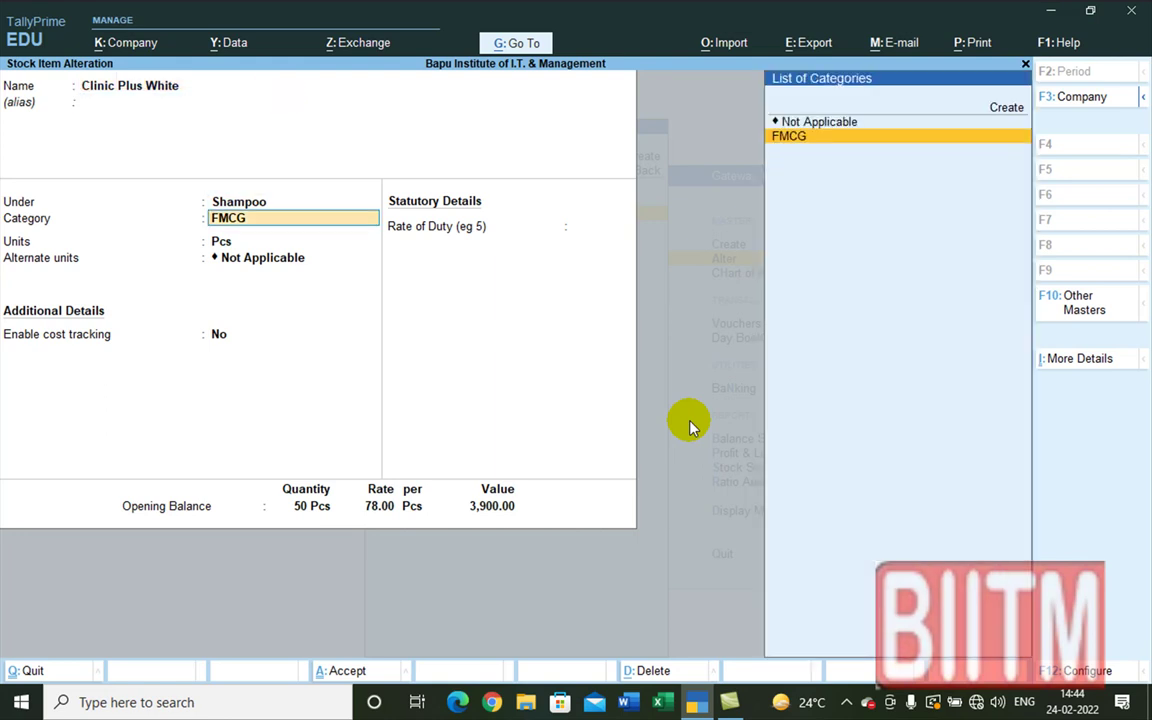
key("Return")
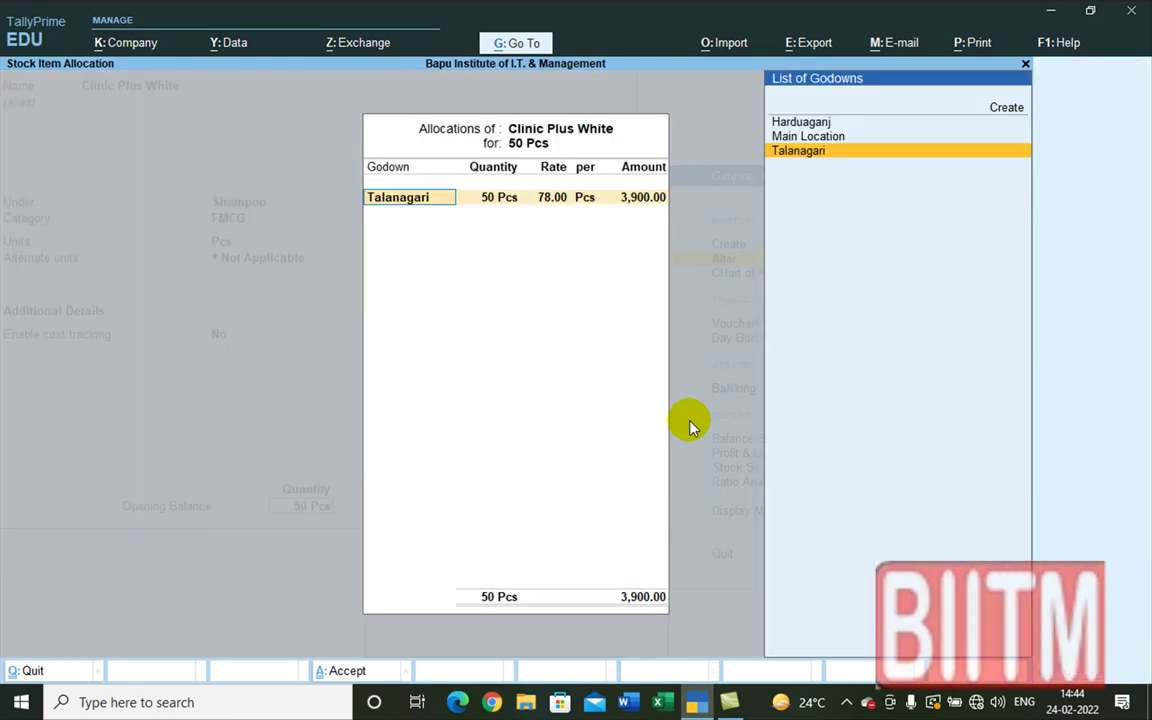
key("Escape")
type("80")
key("Return")
type("8")
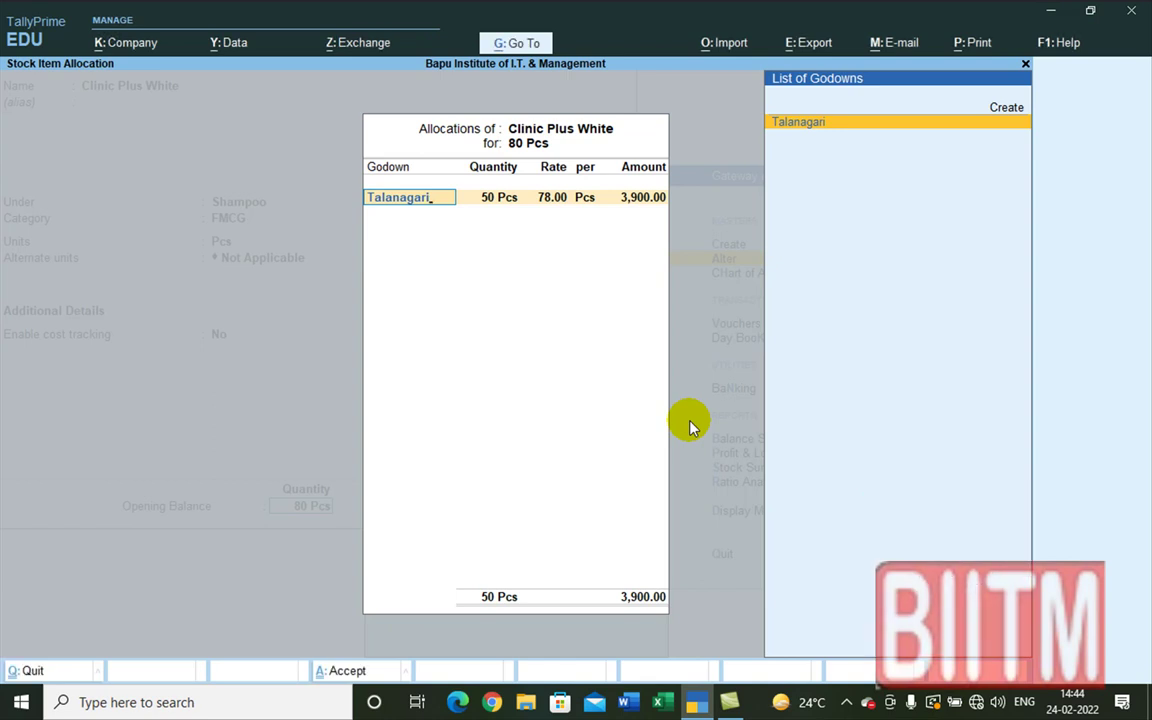
key("BackSpace")
key("BackSpace")
key("Return")
key("BackSpace")
key("BackSpace")
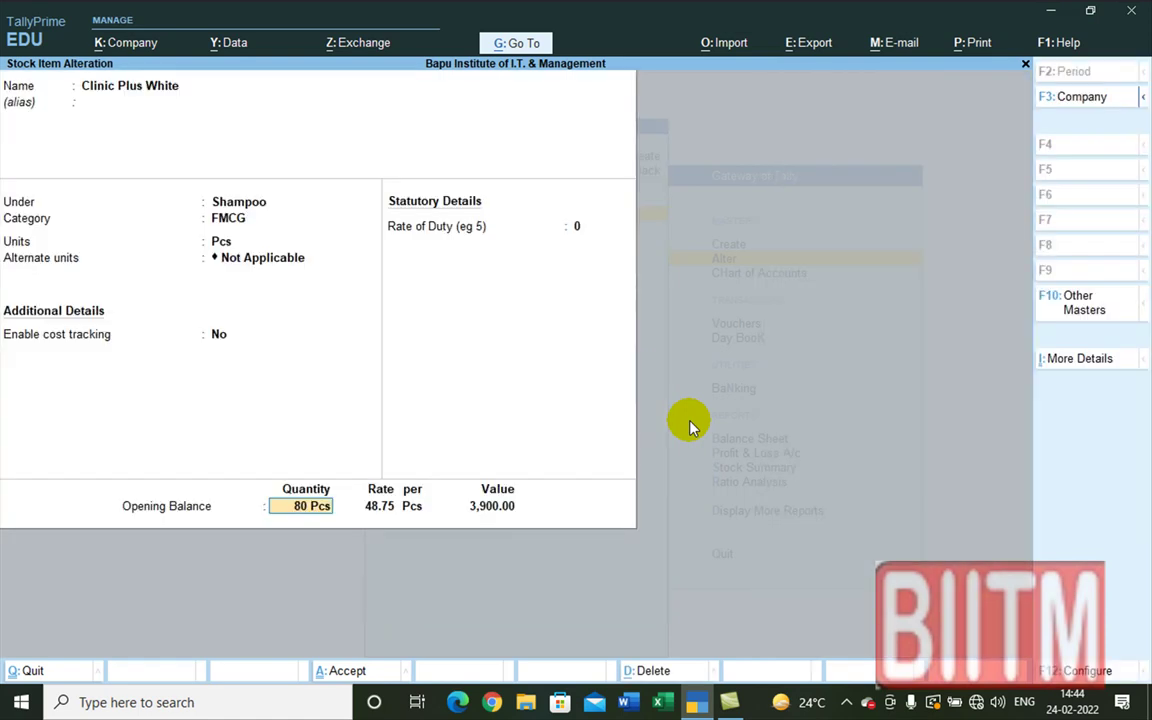
- Allocate 80 Pcs of Clinic Plus White to the Talanagari godown at a rate of 69 per Pcs and save the item
key("Return")
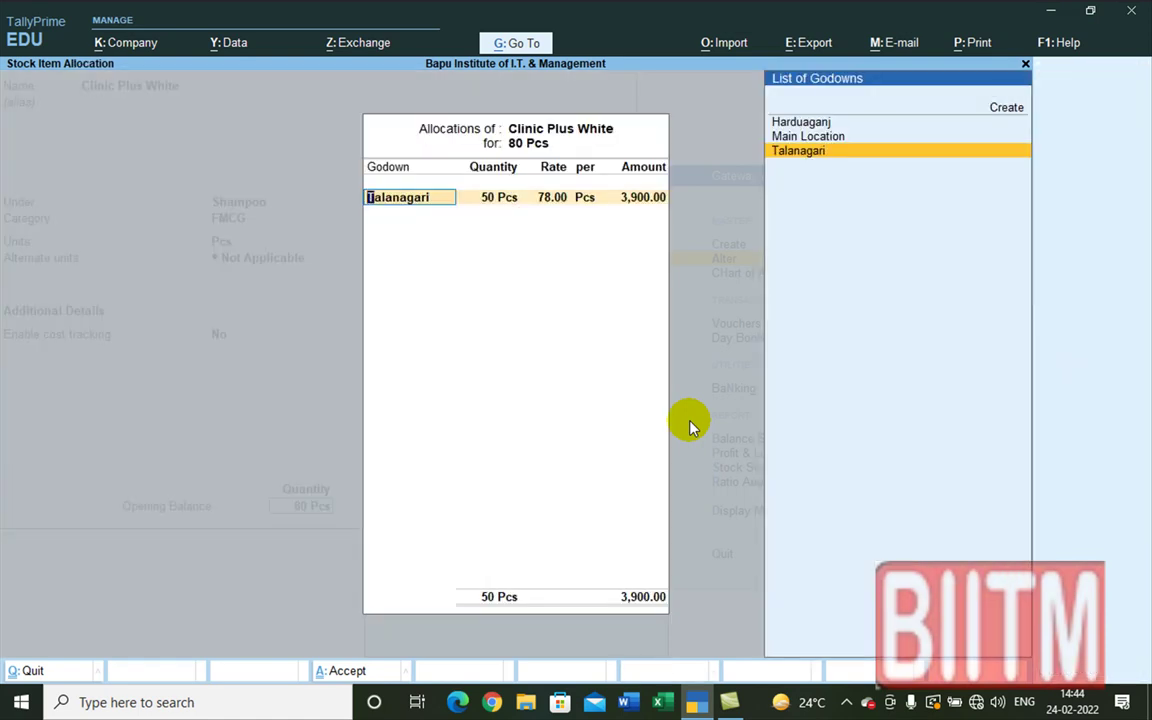
key("Return")
type("8")
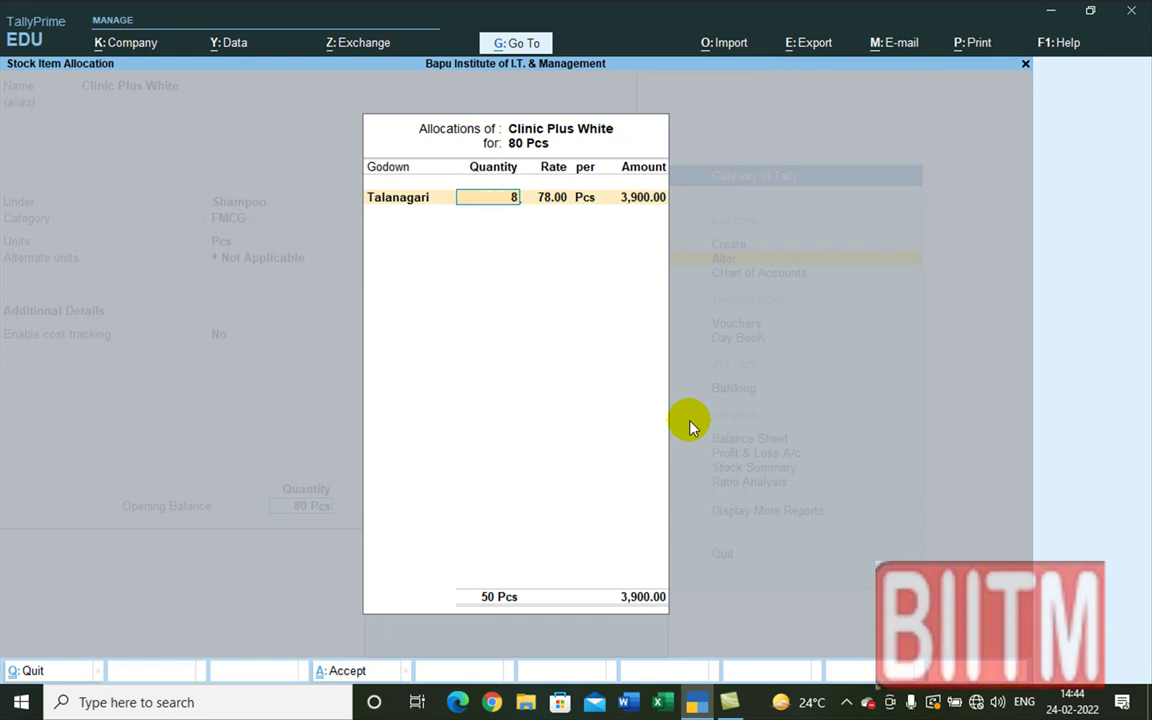
type("0")
key("Return")
type("69")
key("Return")
key("Return")
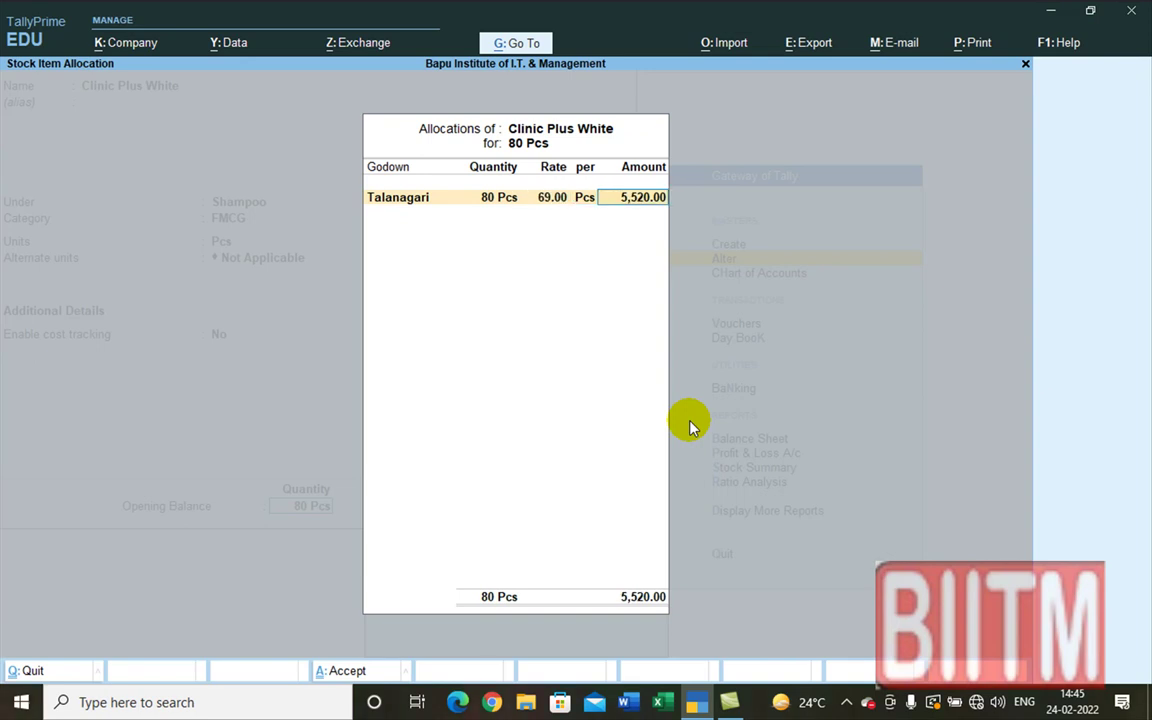
key("Return")
key("Return")
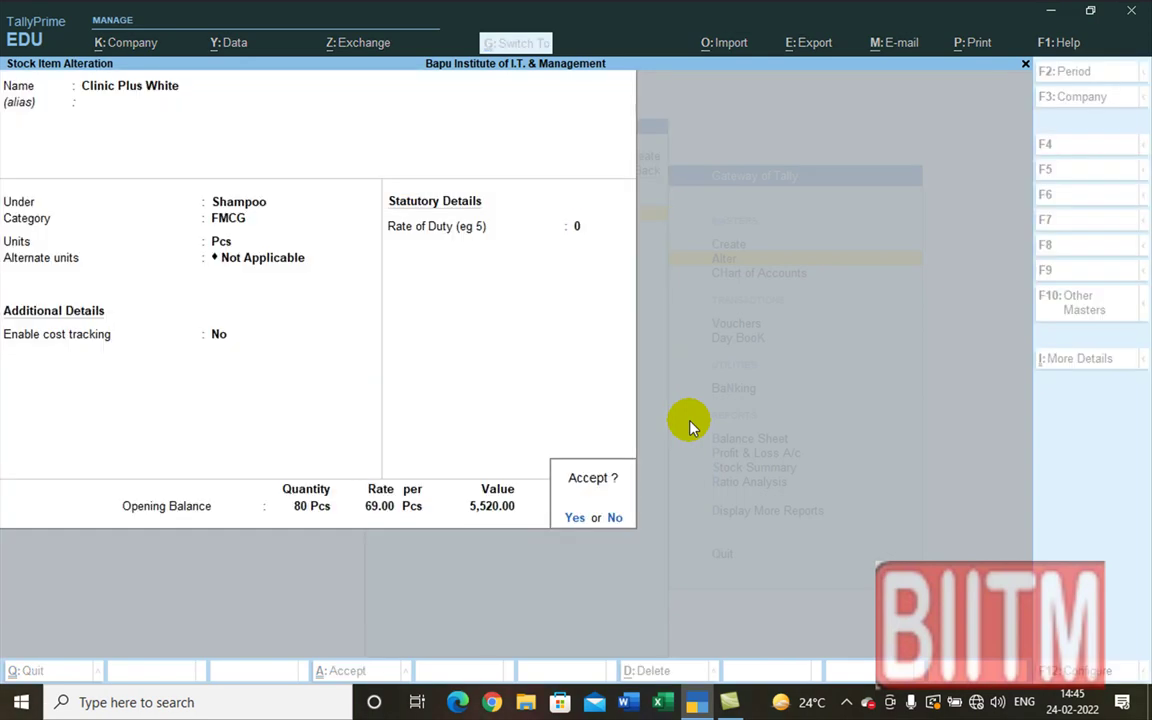
key("Return")
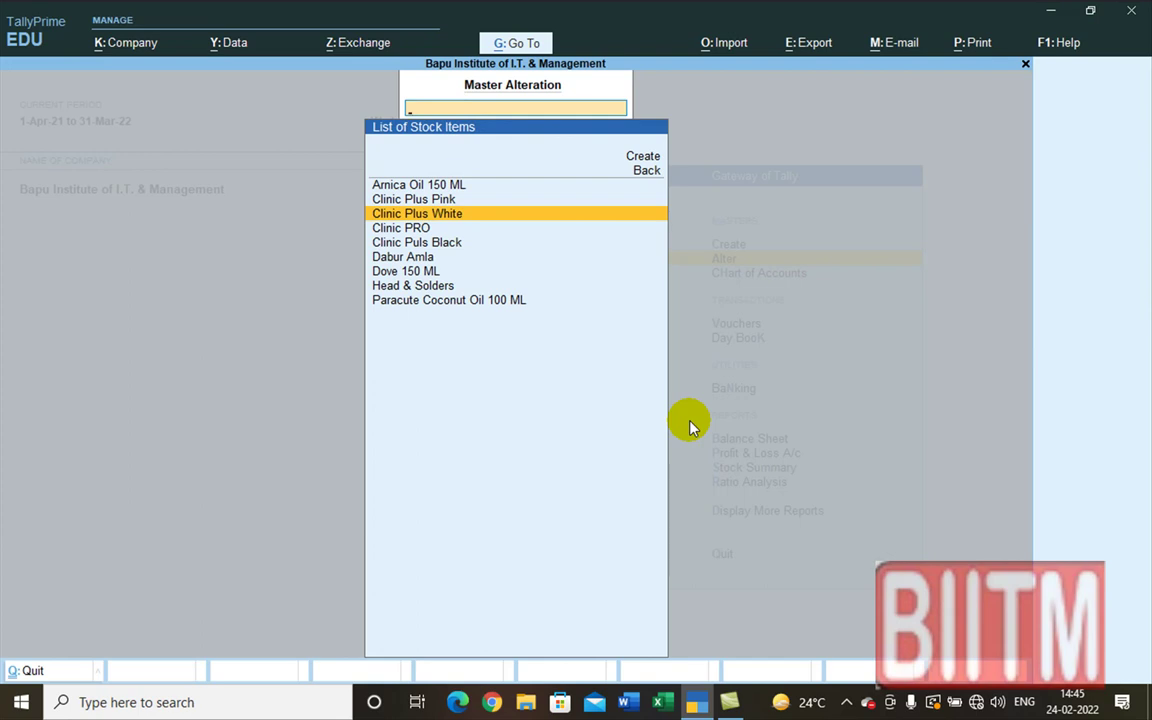
- Review the details of the Clinic Plus Pink stock item and accept it as it is
key("Up")
key("Return")
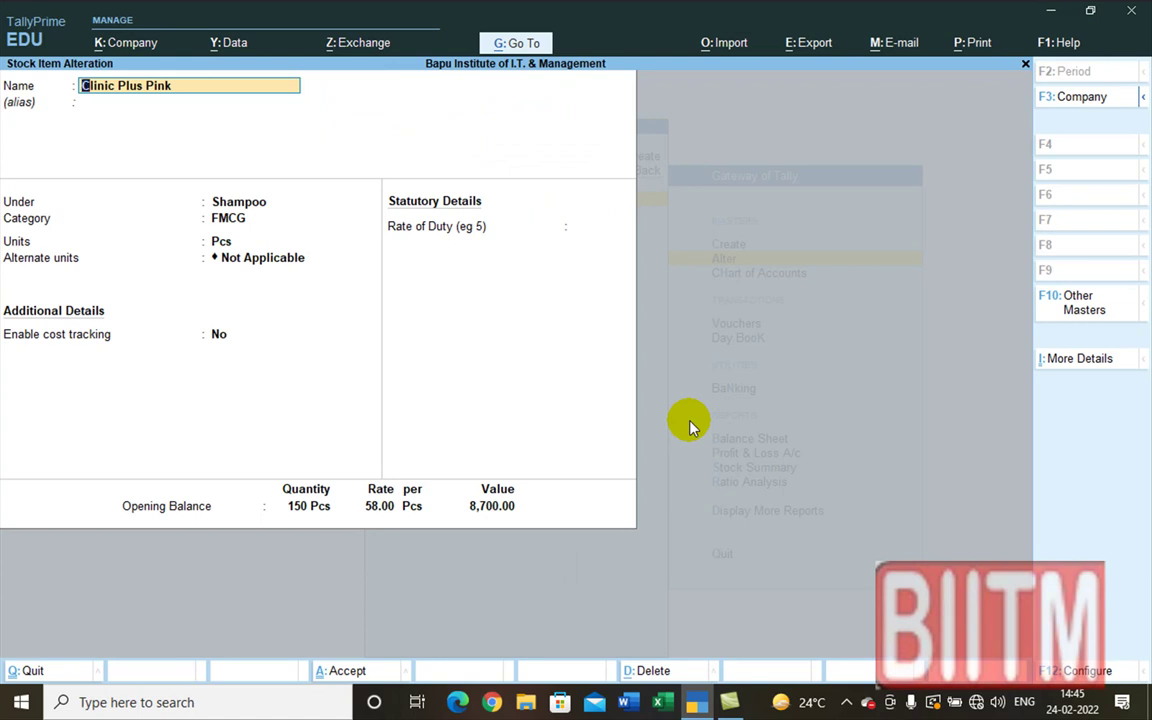
key("Return")
key("Return")
key("Return")
key("Return")
key("Return")
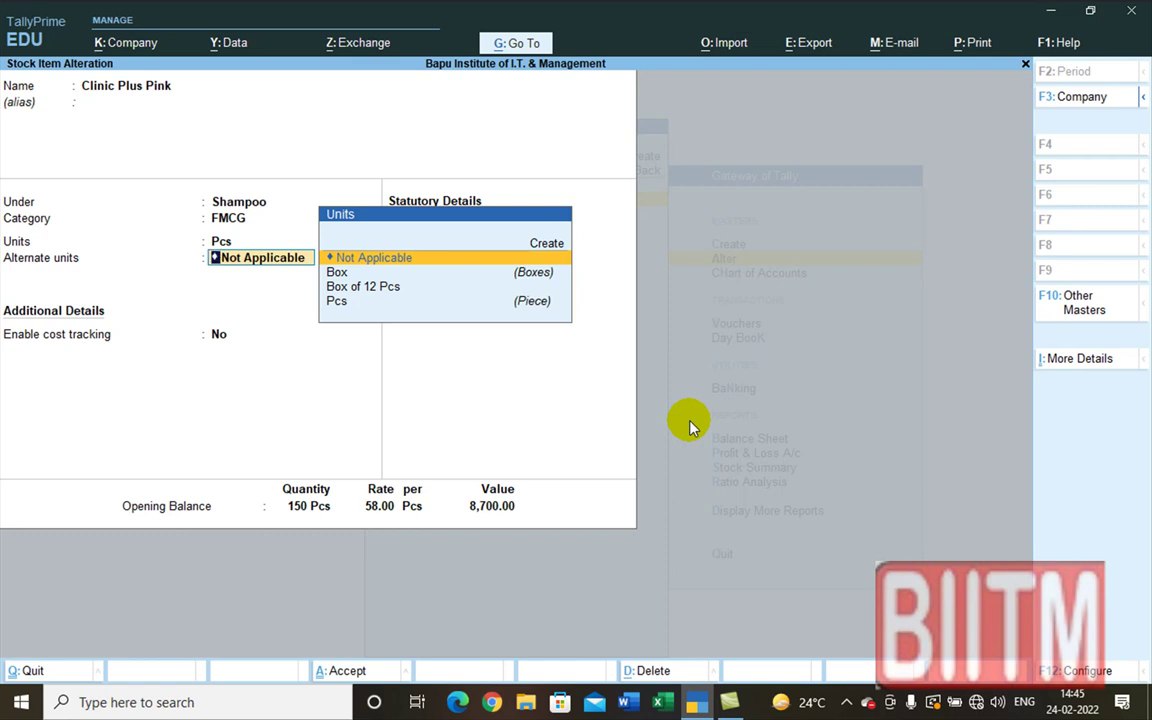
key("Return")
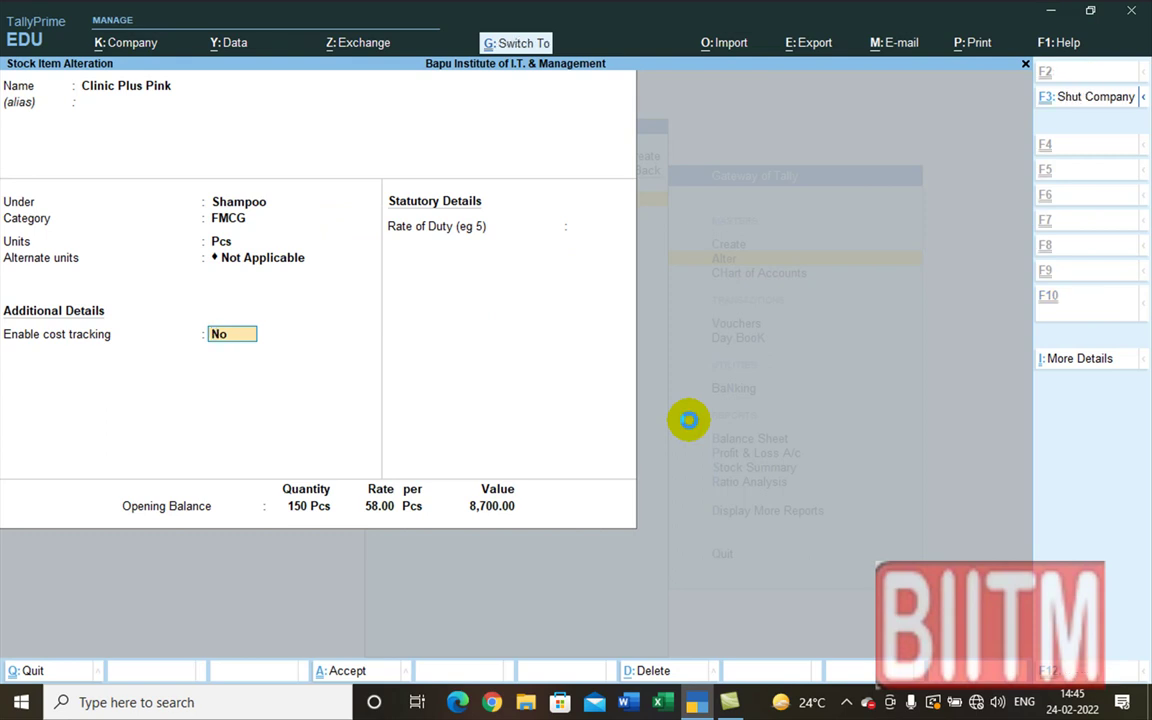
key("ctrl+a")
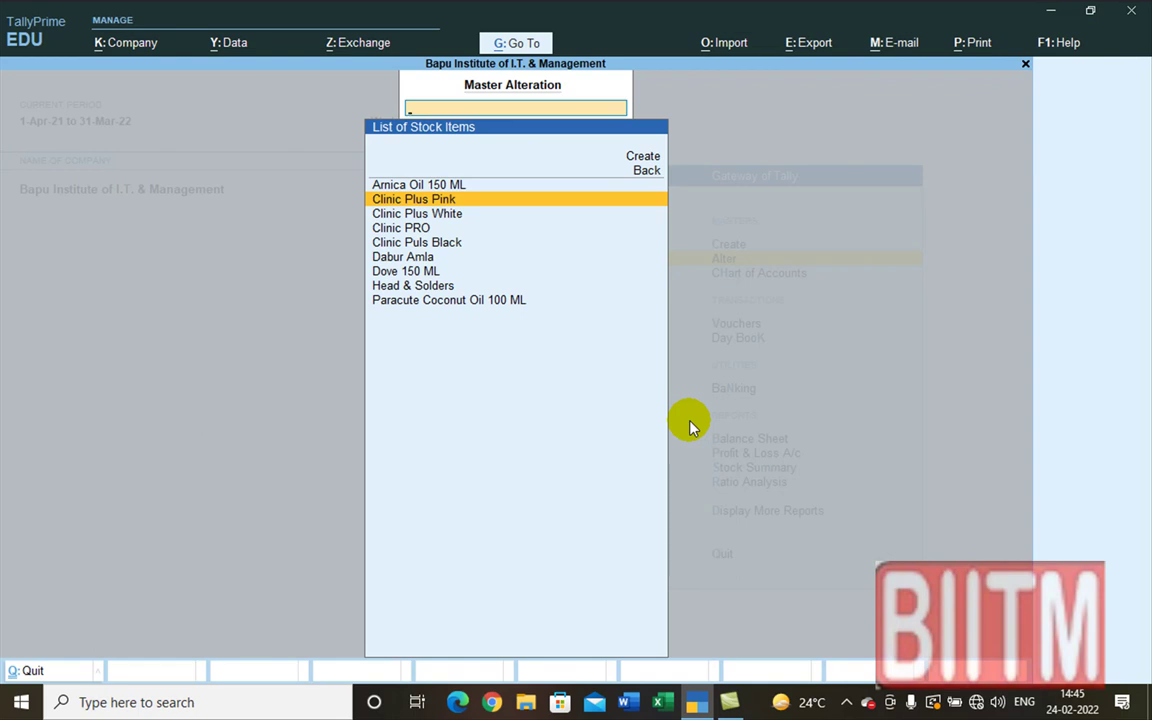
- Check the opening balance of the Clinic PRO stock item and leave it without altering anything
key("Return")
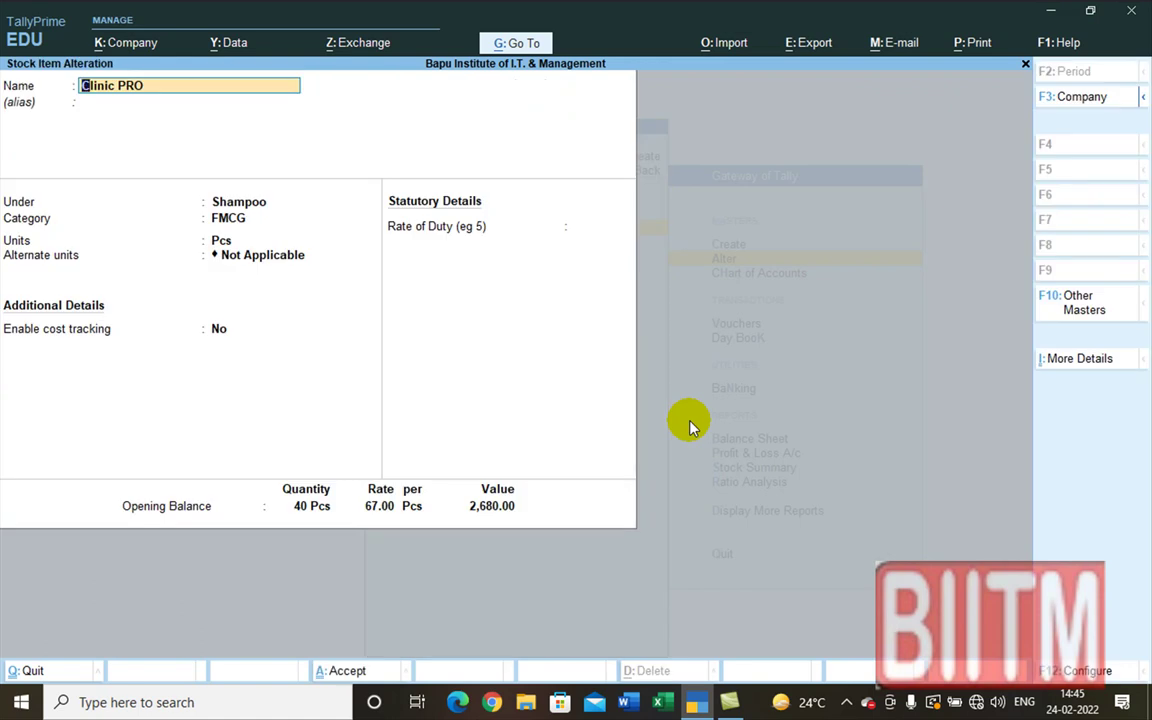
key("Escape")
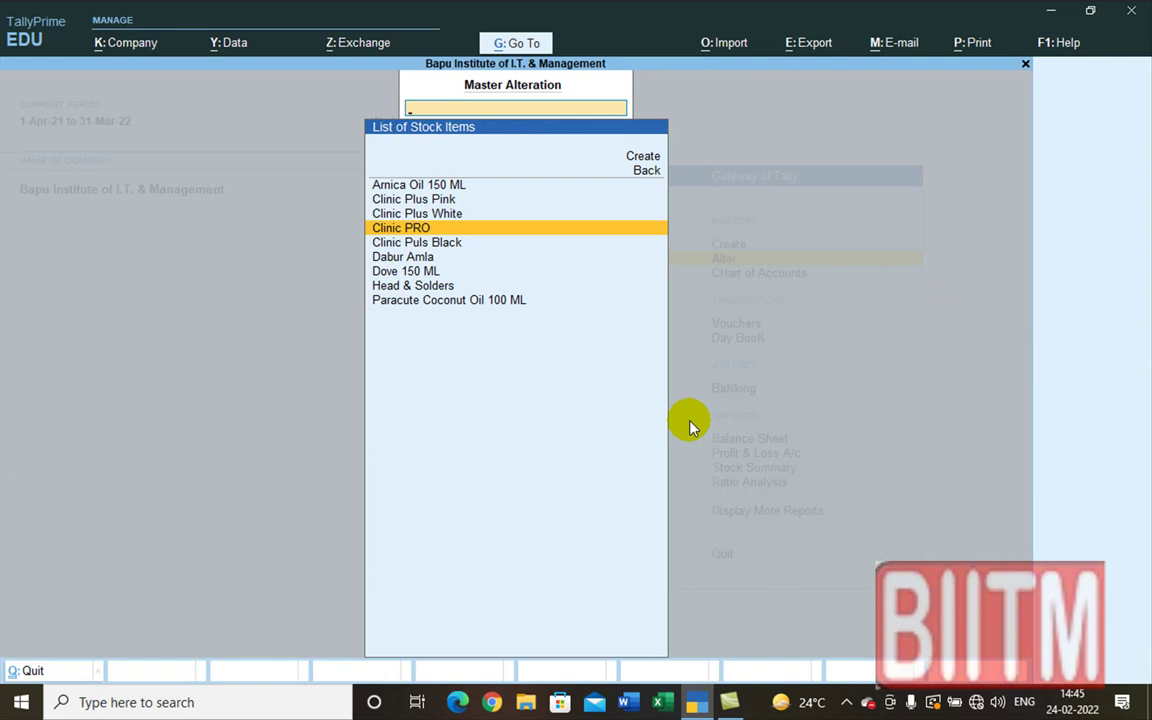
- Check the opening balance of the Head & Solders stock item and leave the master list without altering anything
key("Down")
key("Down")
key("Down")
key("Down")
key("Return")
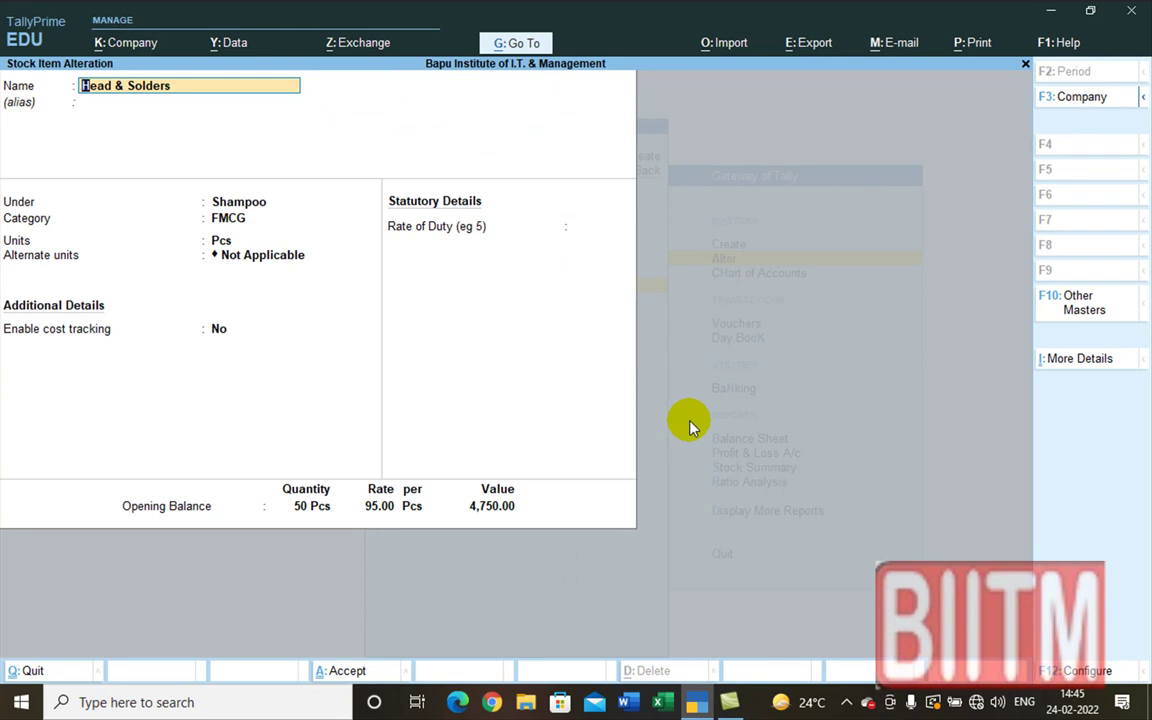
key("Escape")
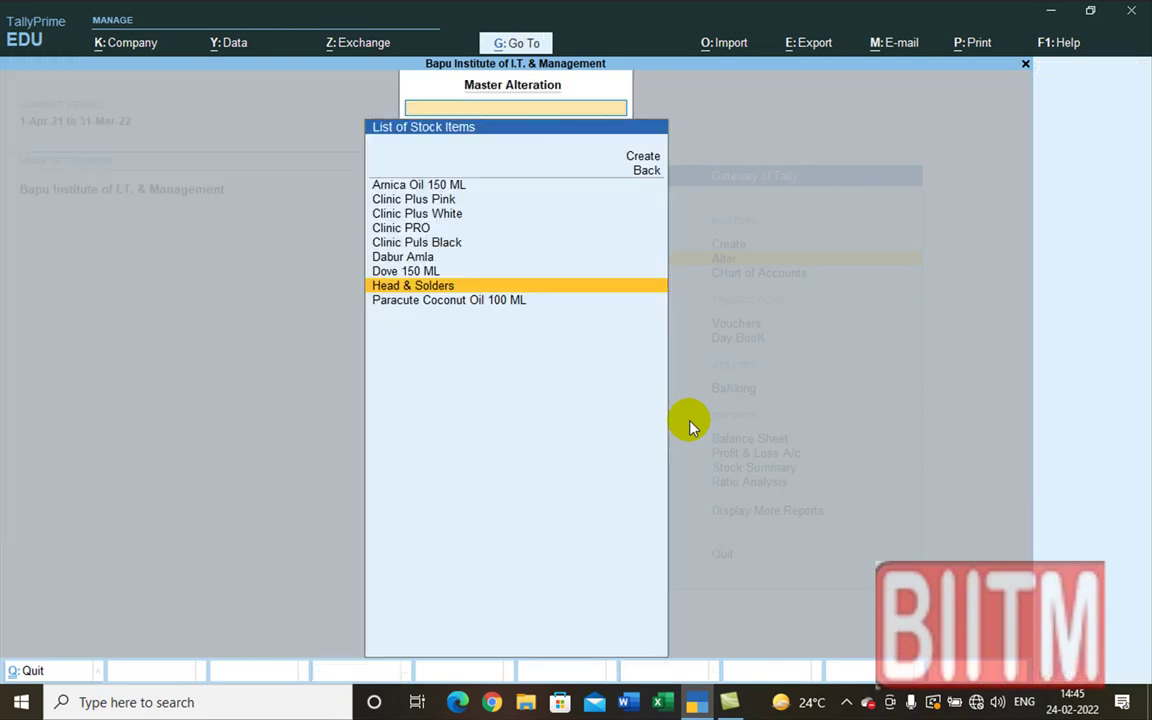
key("Escape")
key("Escape")
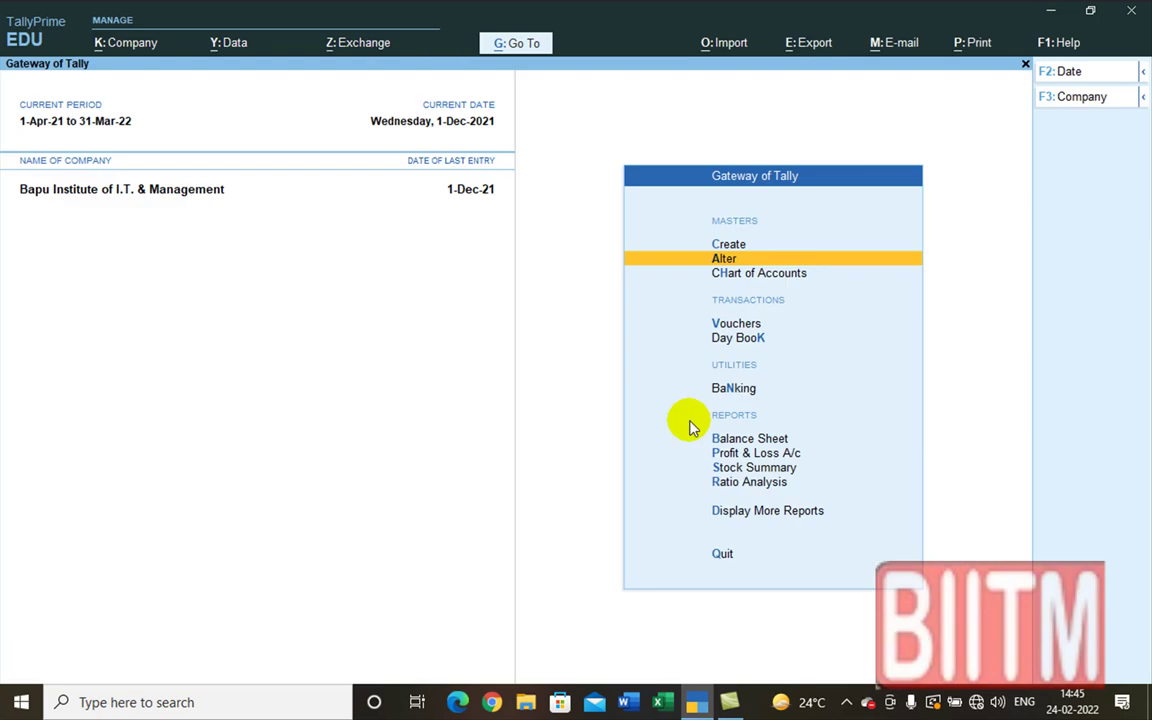
- Open the Balance Sheet report
key("Down")
key("Down")
key("Down")
key("Down")
key("Down")
key("Down")
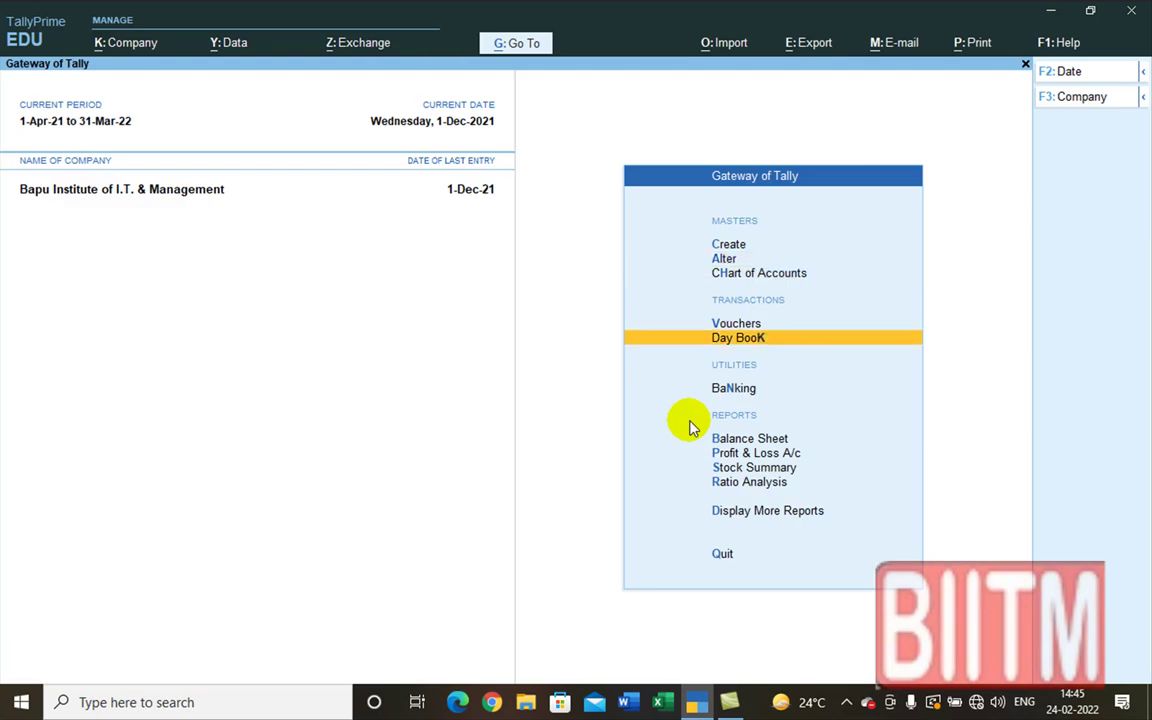
key("Up")
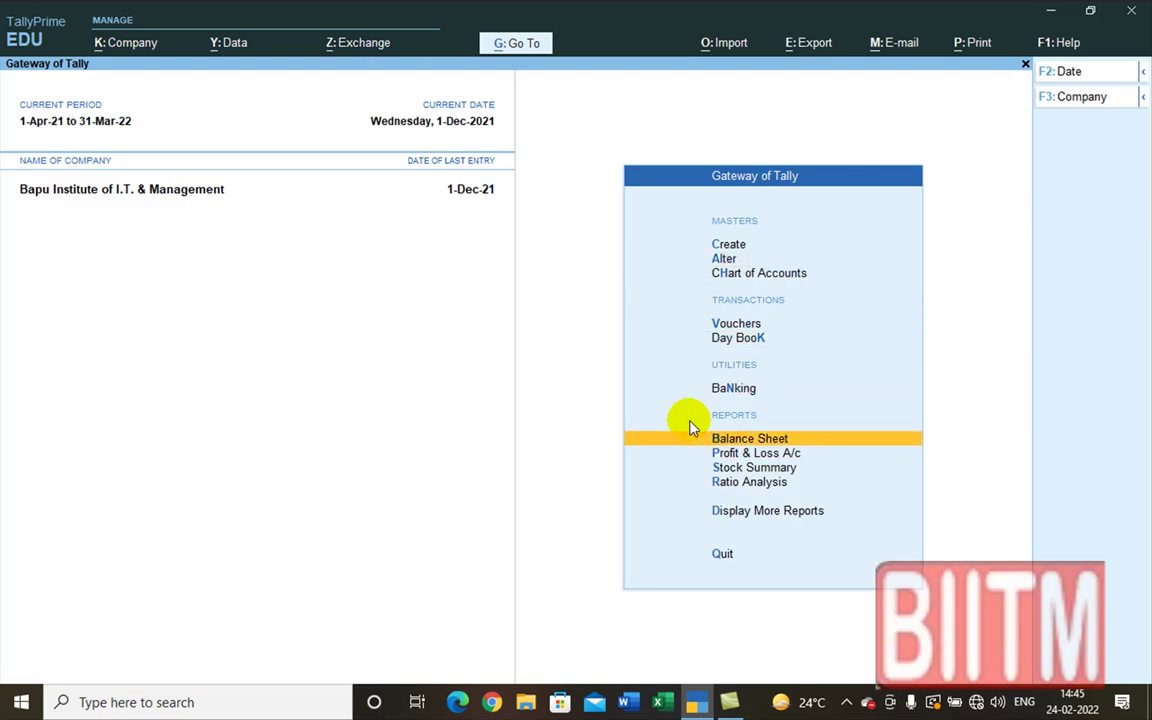
key("Return")
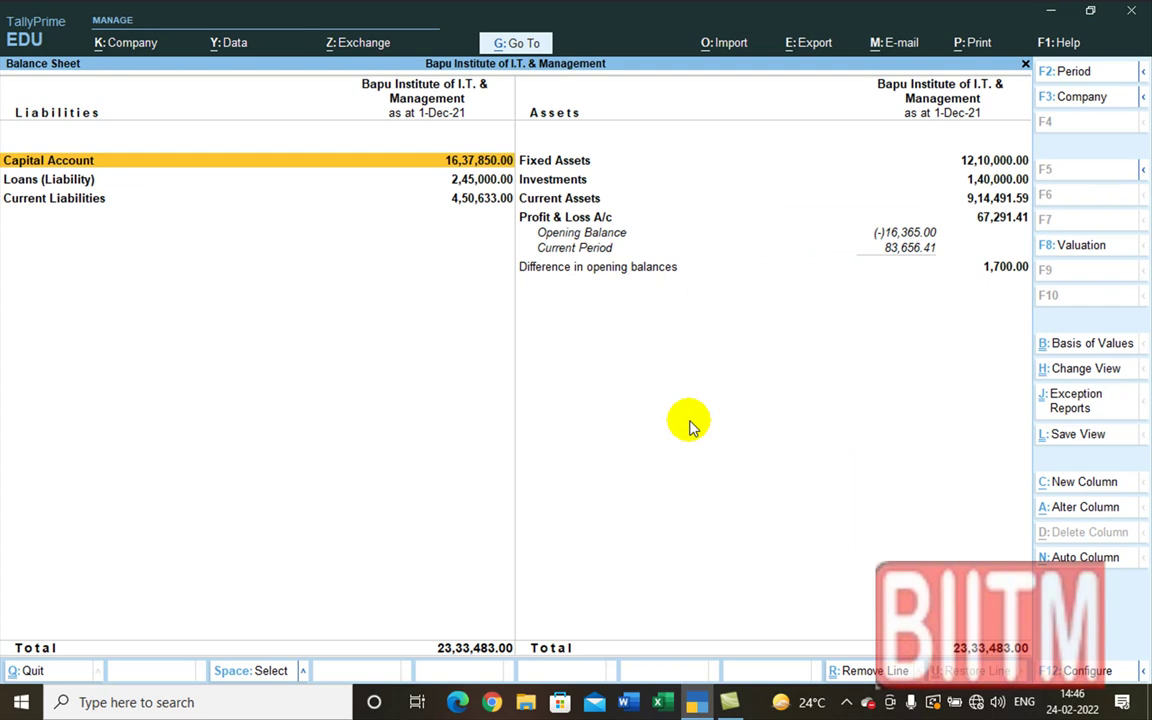
- Go to Current Assets in the Balance Sheet and expand the report to its detailed view
key("Right")
key("Down")
key("Down")
key("Down")
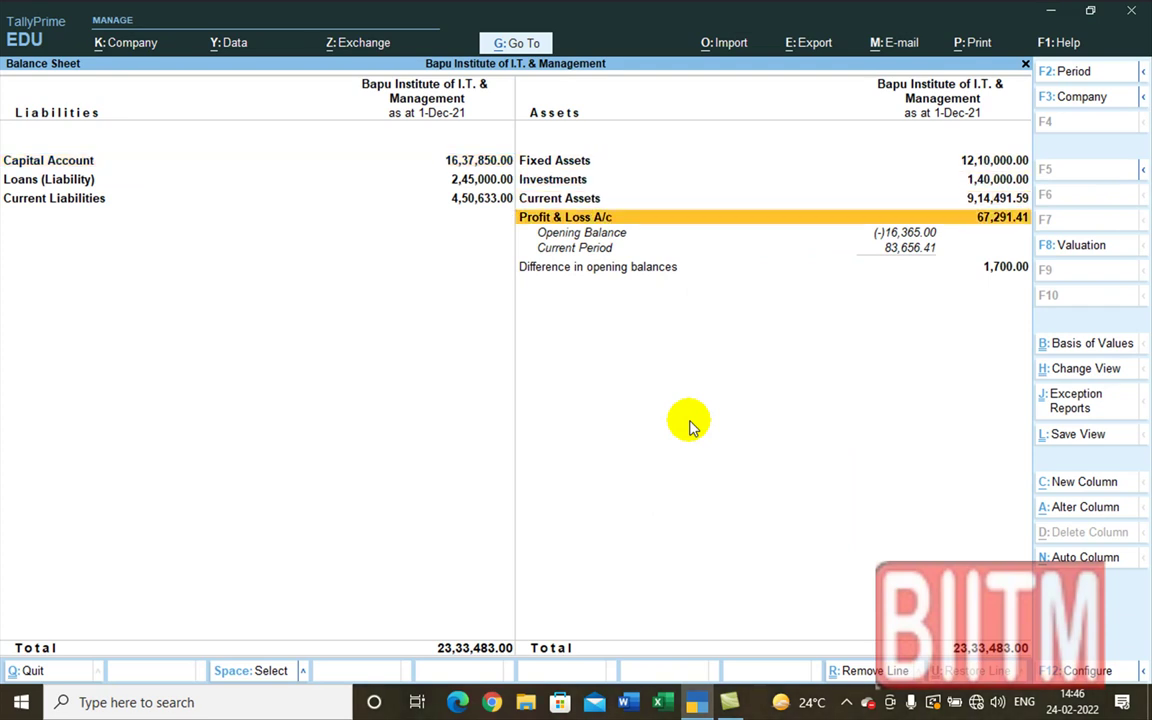
key("Up")
key("Down")
key("Up")
key("alt")
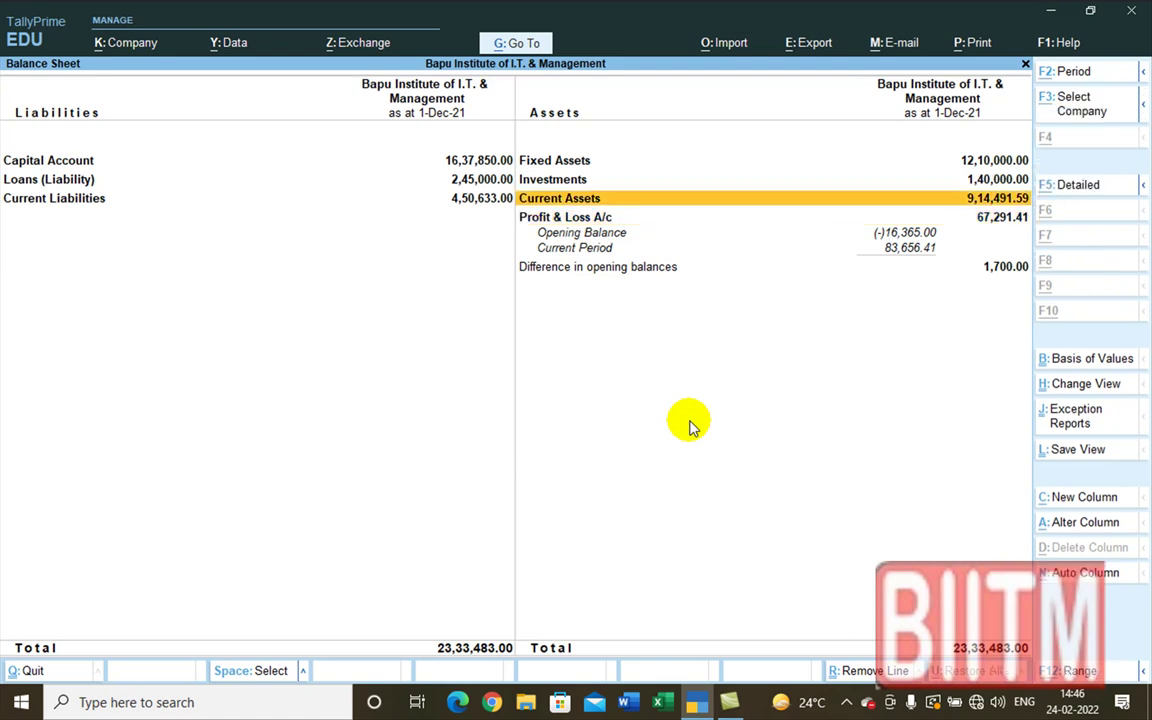
key("alt+F5")
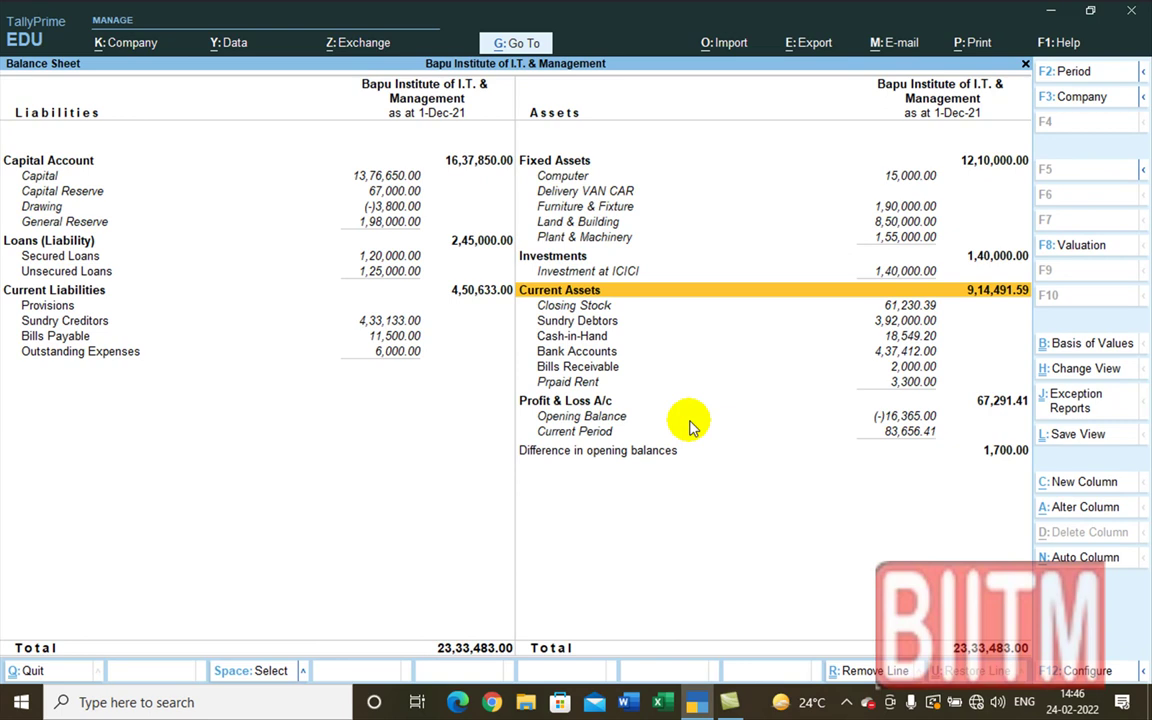
- Examine the ledger lines under Current Assets in the detailed Balance Sheet, including Closing Stock, and close the report
key("Down")
key("Down")
key("Down")
key("Down")
key("Down")
key("Down")
key("Down")
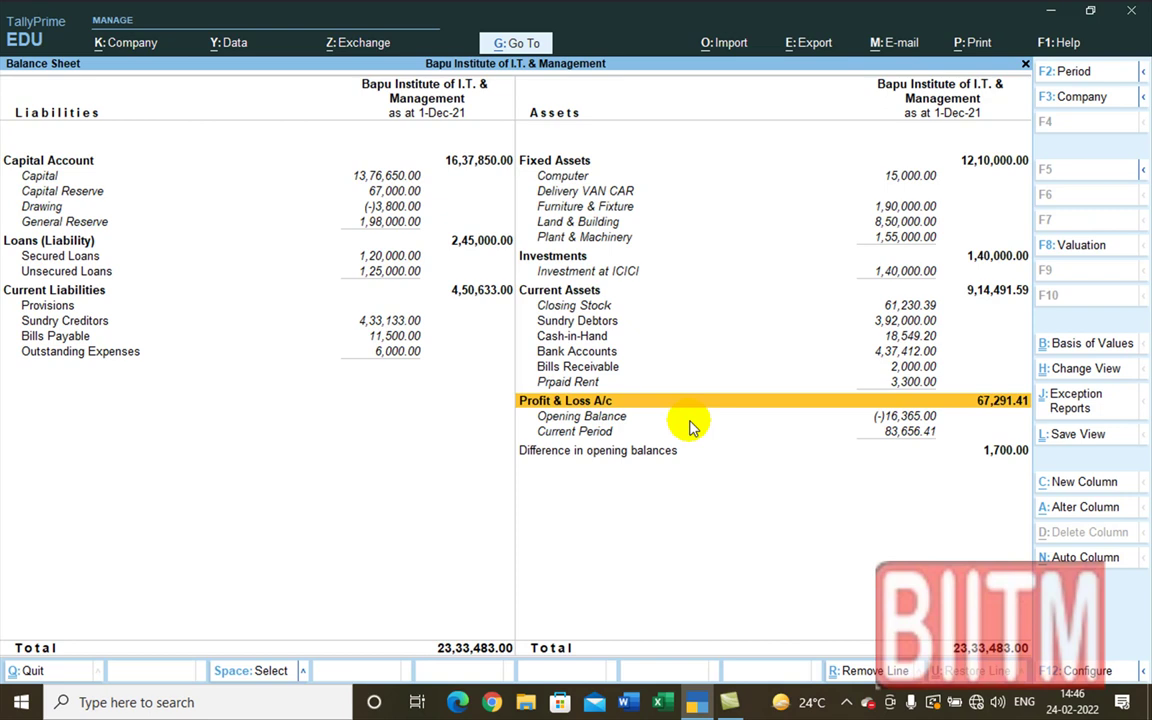
key("Up")
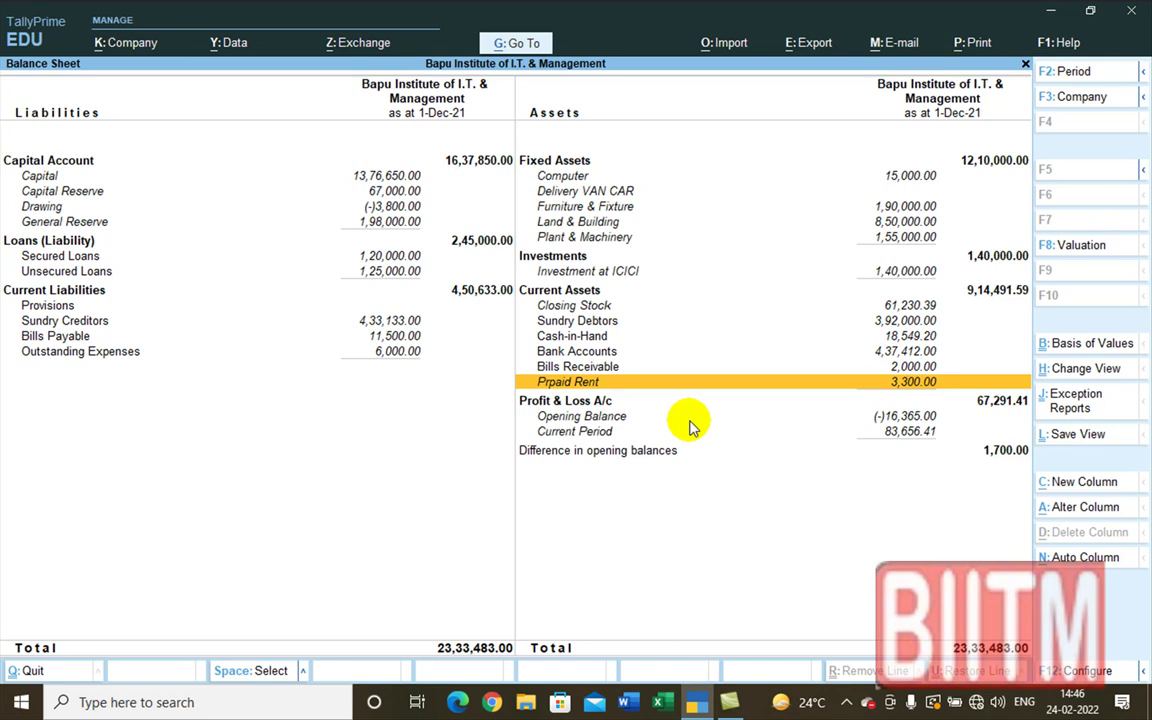
key("Escape")
- Open the Stock Summary and expand the Hair Oil and Shampoo groups to show their individual items
key("Down")
key("Down")
key("Return")
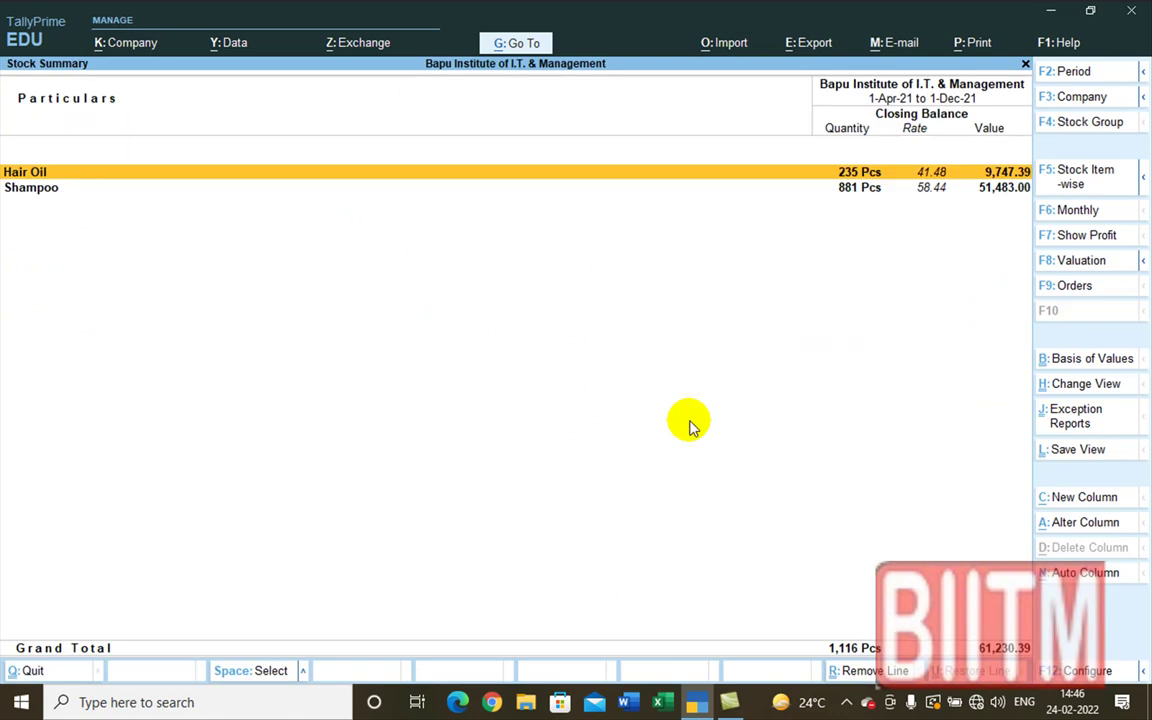
key("alt+F5")
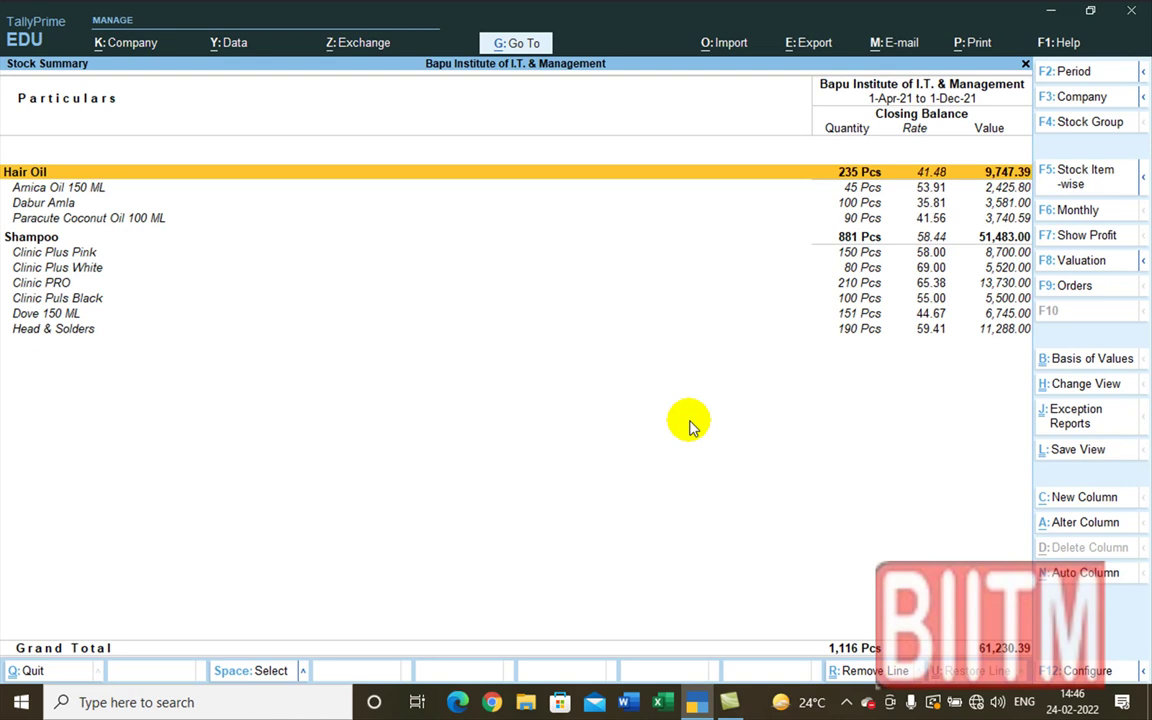
- Examine the closing quantity, rate and value of each Hair Oil and Shampoo item, and close the Stock Summary
key("Down")
key("Down")
key("Down")
key("Down")
key("Down")
key("Down")
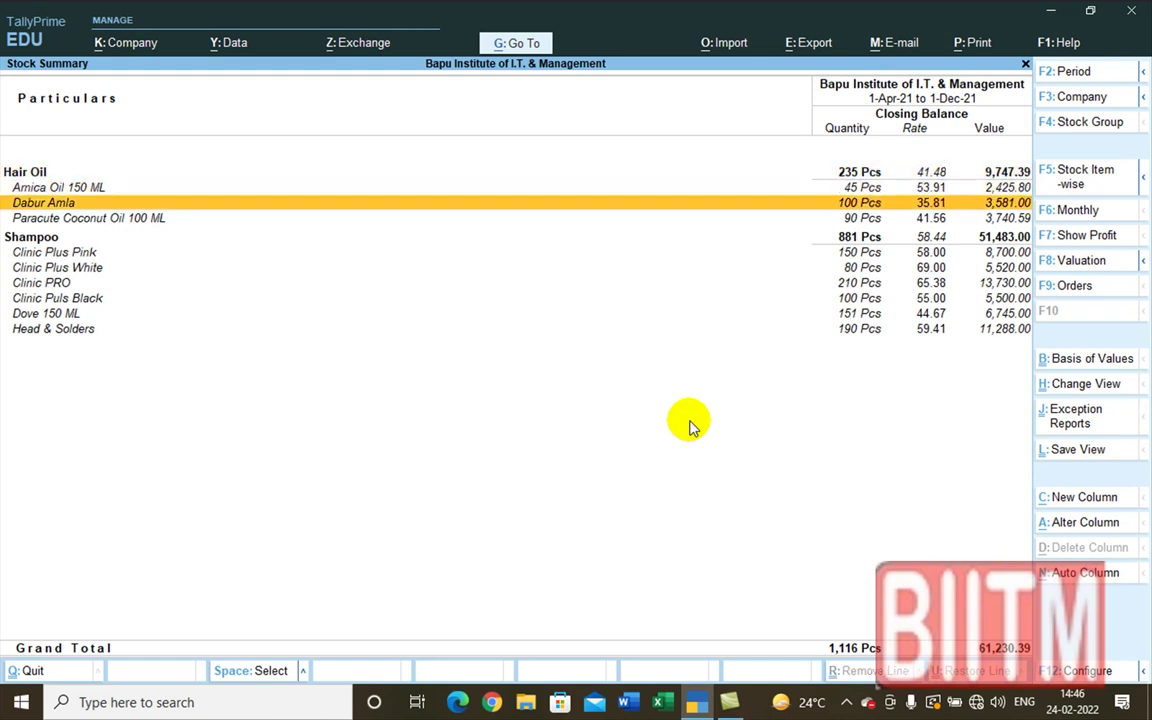
key("Up")
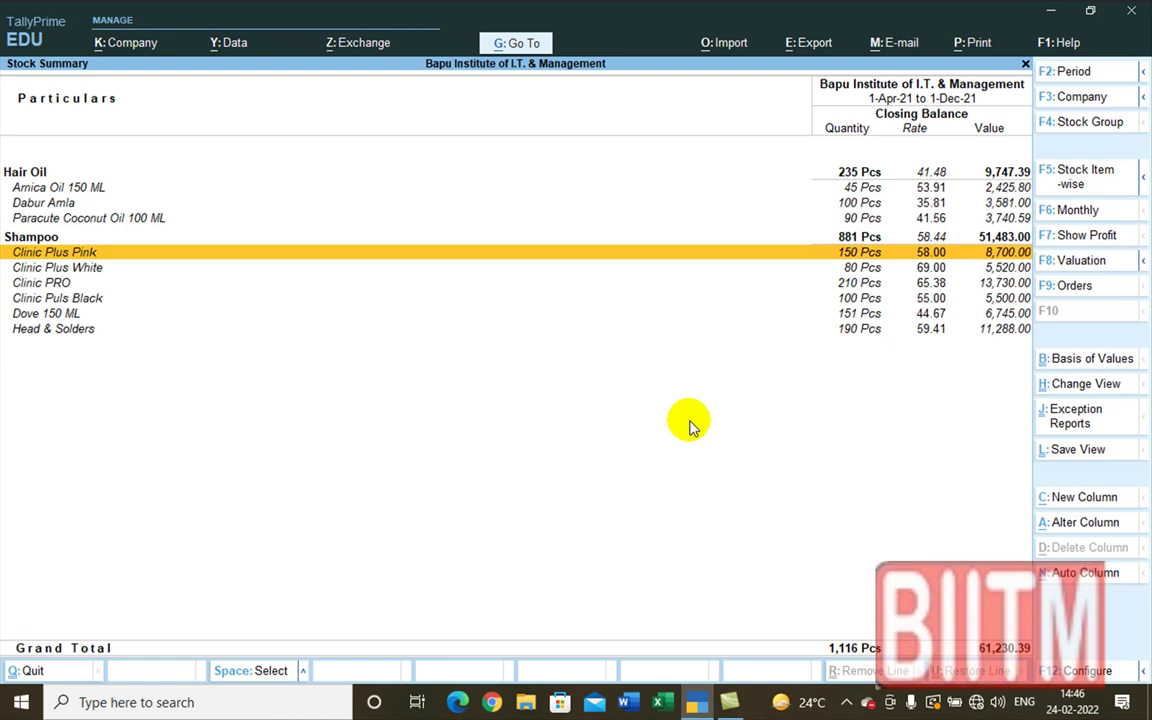
key("Down")
key("Down")
key("Down")
key("Down")
key("Down")
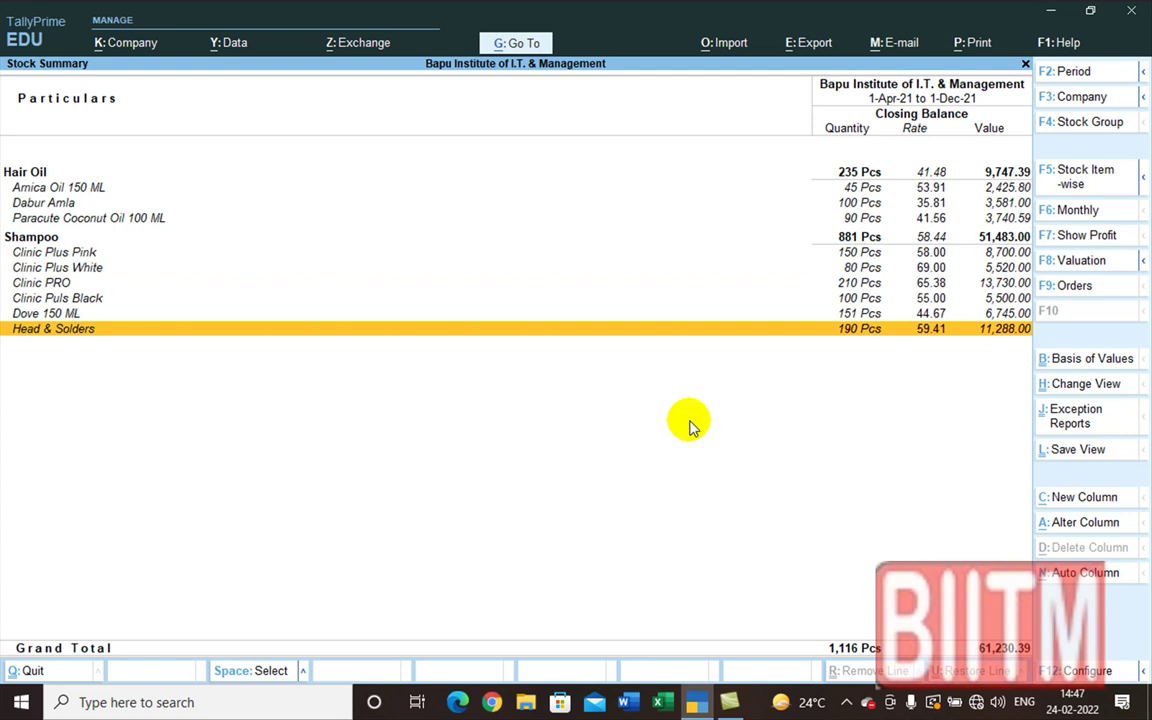
key("Escape")
- Open the list of stock items for alteration
key("Up")
key("Up")
key("Up")
key("Up")
key("Up")
key("Up")
key("Up")
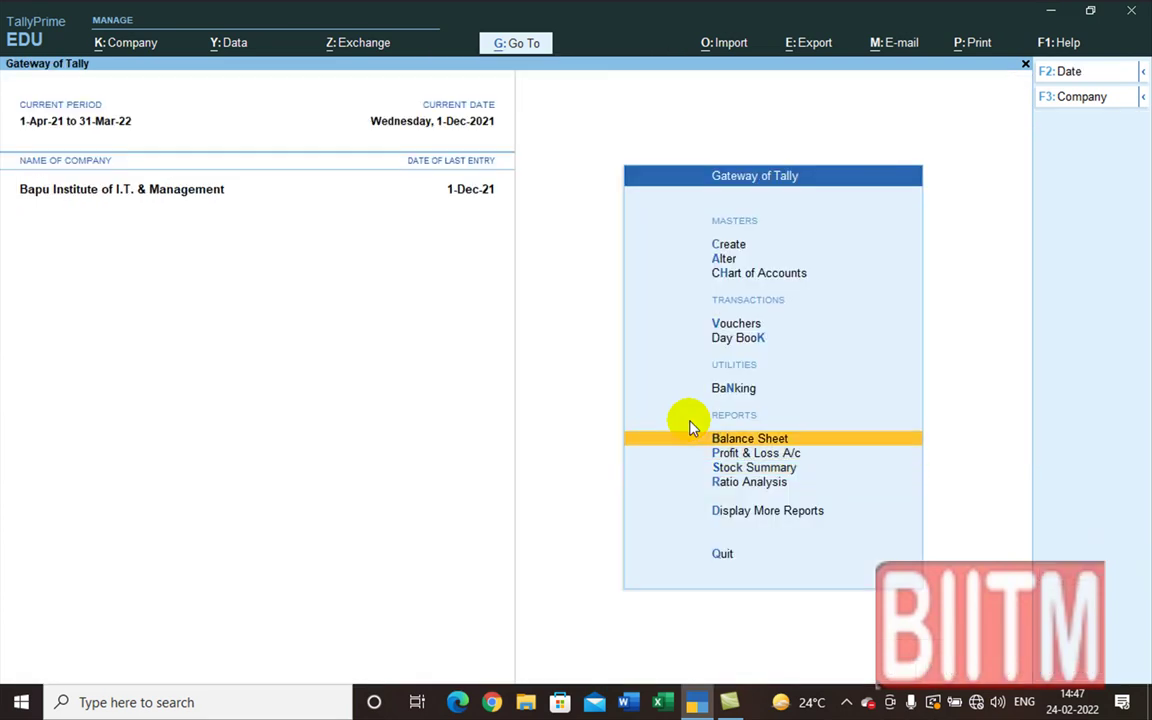
key("Return")
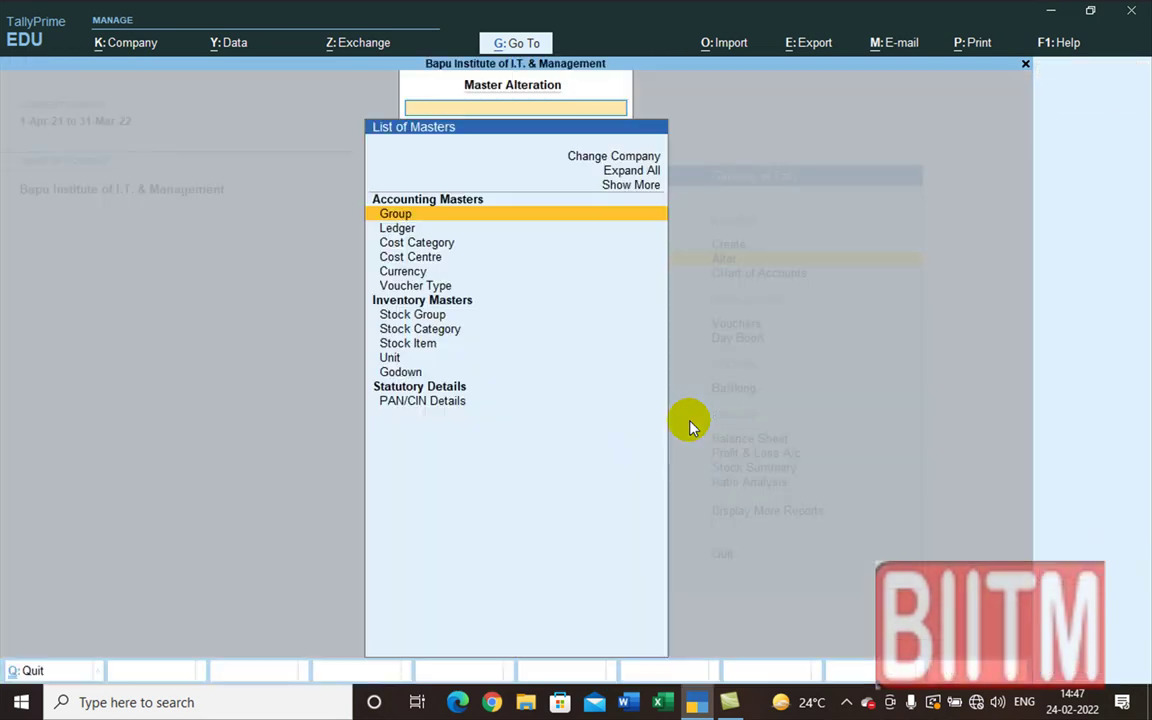
key("Down")
key("Down")
key("Down")
key("Down")
key("Down")
key("Down")
key("Down")
key("Down")
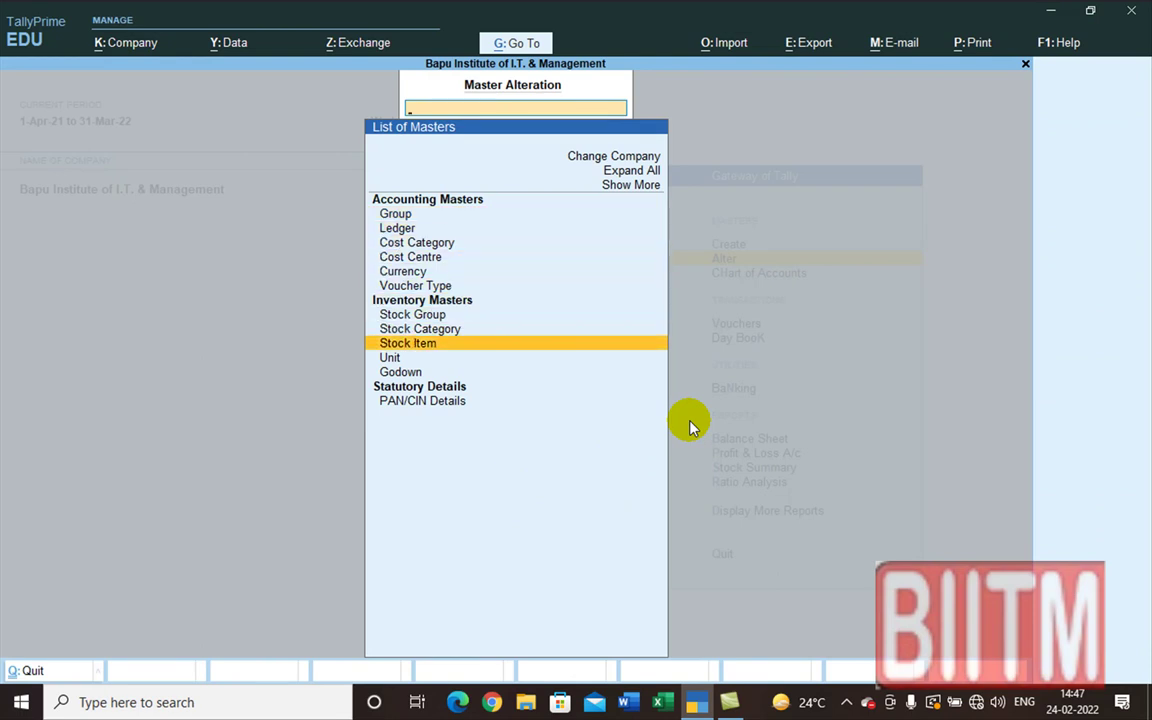
key("Return")
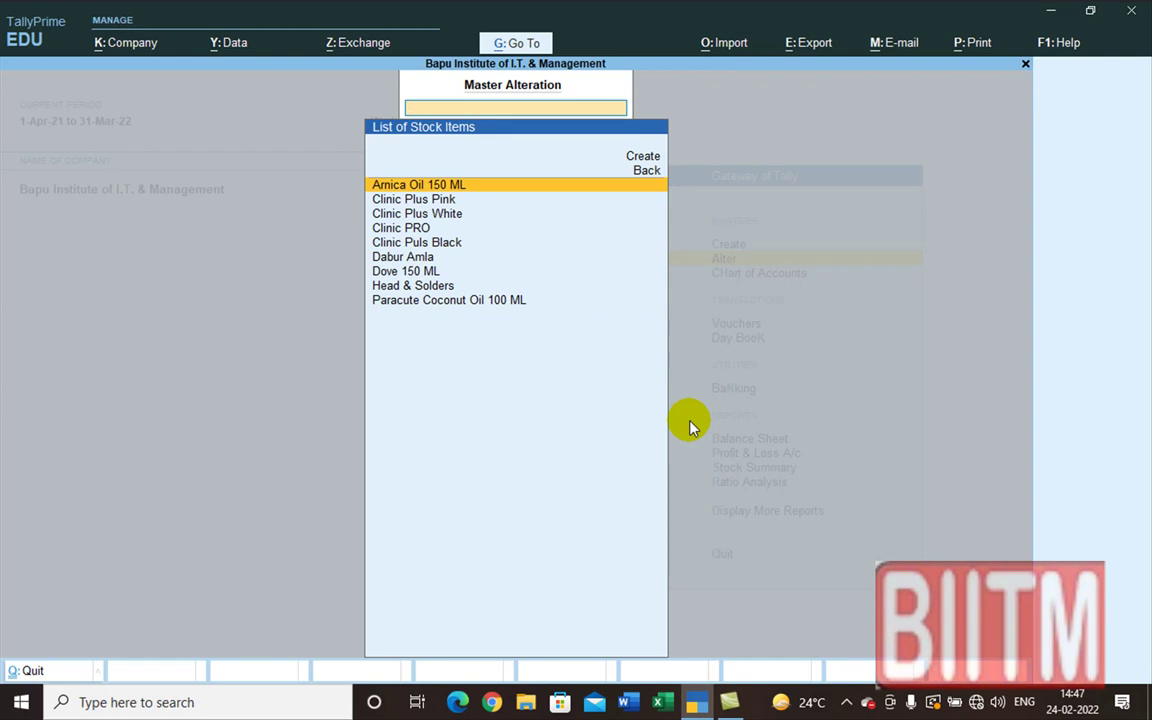
- Open the Head & Solders stock item and go through its fields to the godown allocation of its opening balance
key("Down")
key("Down")
key("Down")
key("Down")
key("Down")
key("Down")
key("Down")
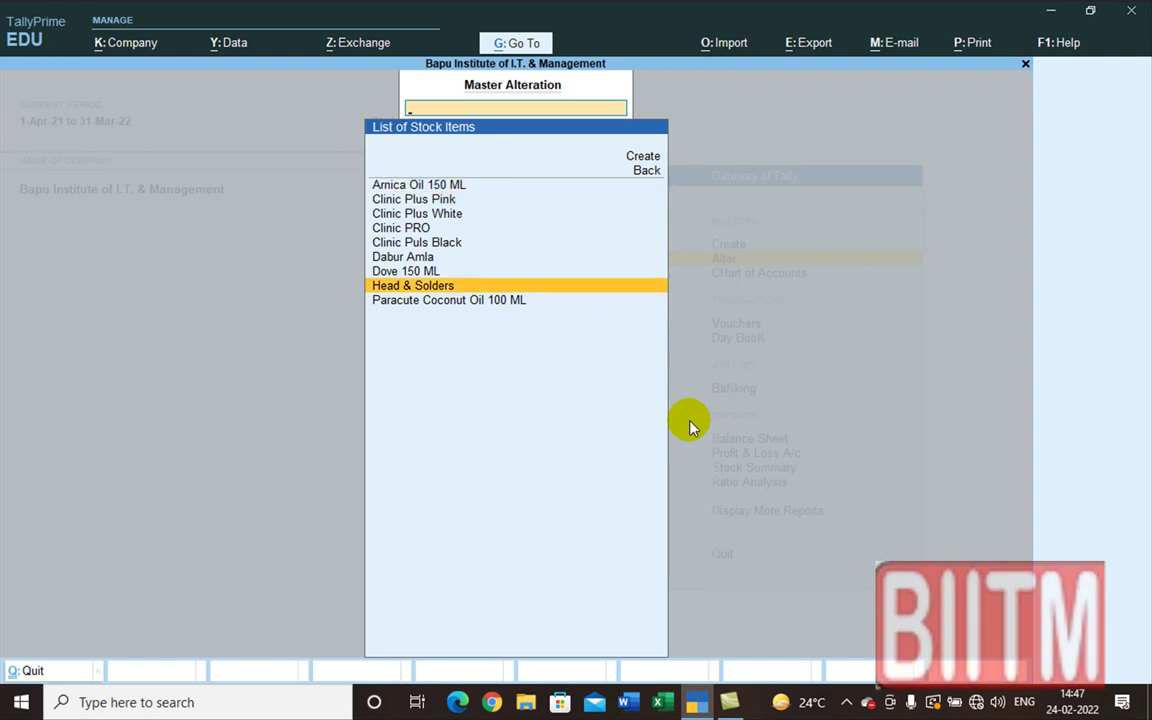
key("Return")
key("Return")
key("Return")
key("Return")
key("Return")
key("Return")
key("Return")
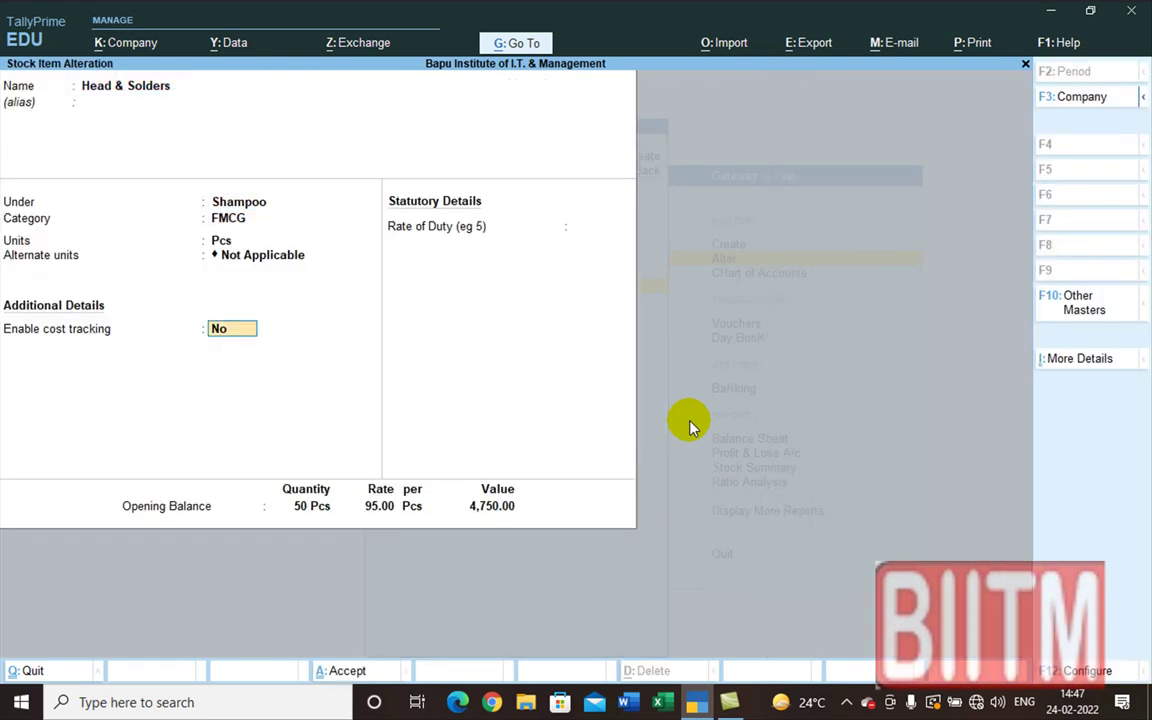
key("Return")
key("Return")
key("Return")
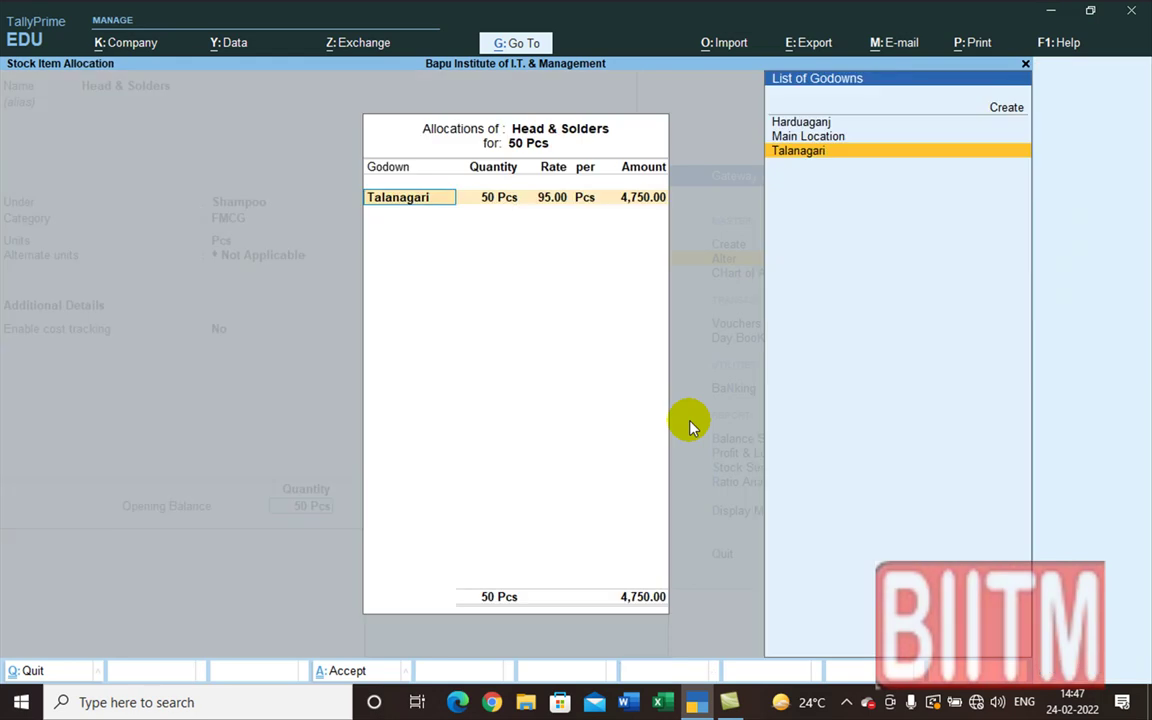
- Review the Talanagari allocation of Head & Solders, accept the item as it is, and return to the Gateway of Tally
key("Return")
key("Return")
key("Return")
key("Return")
key("Return")
key("Return")
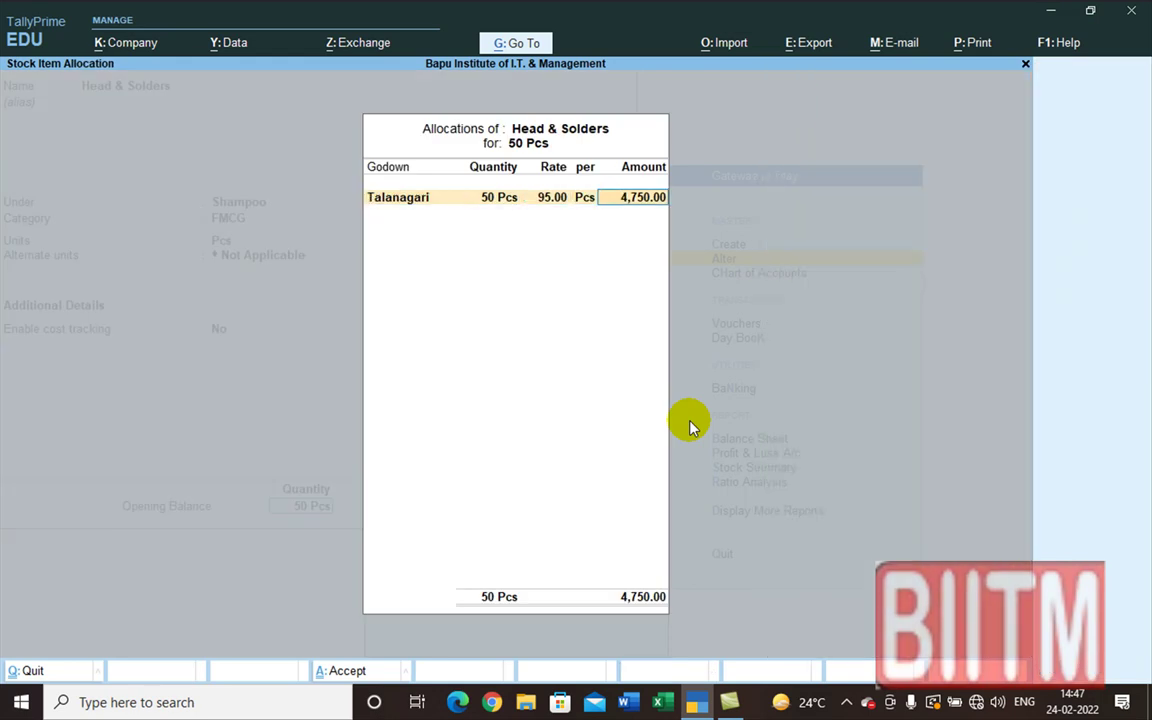
key("Return")
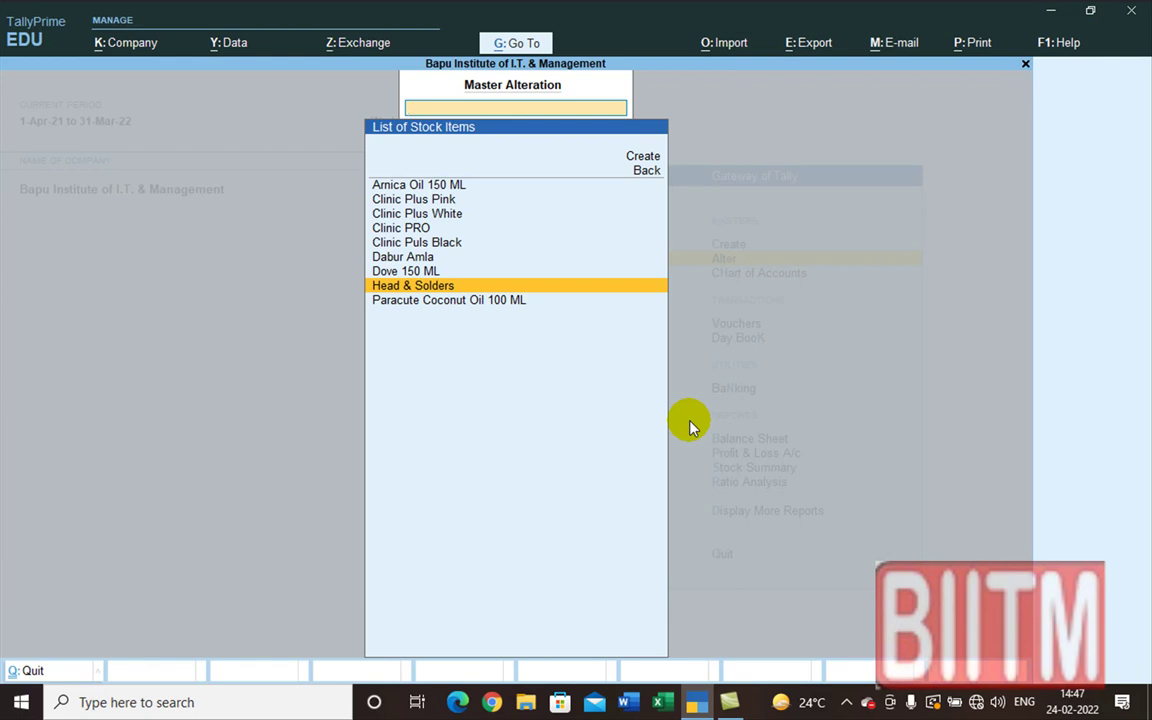
key("Escape")
key("Escape")
key("Escape")
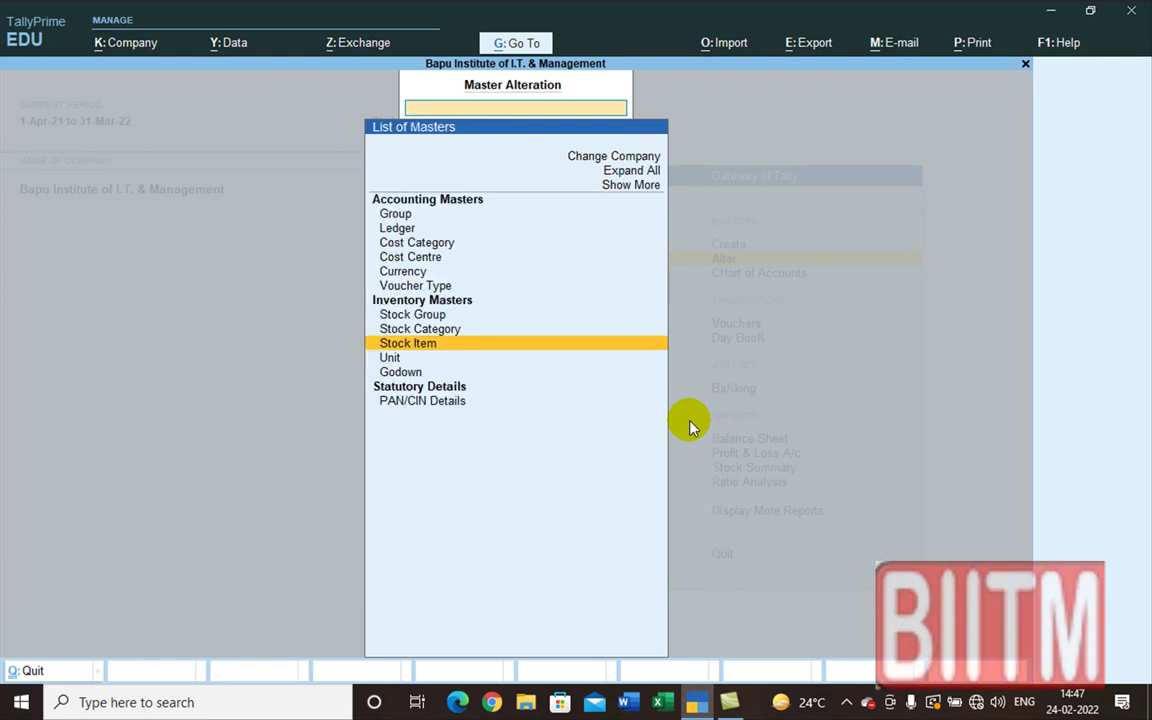
key("n")
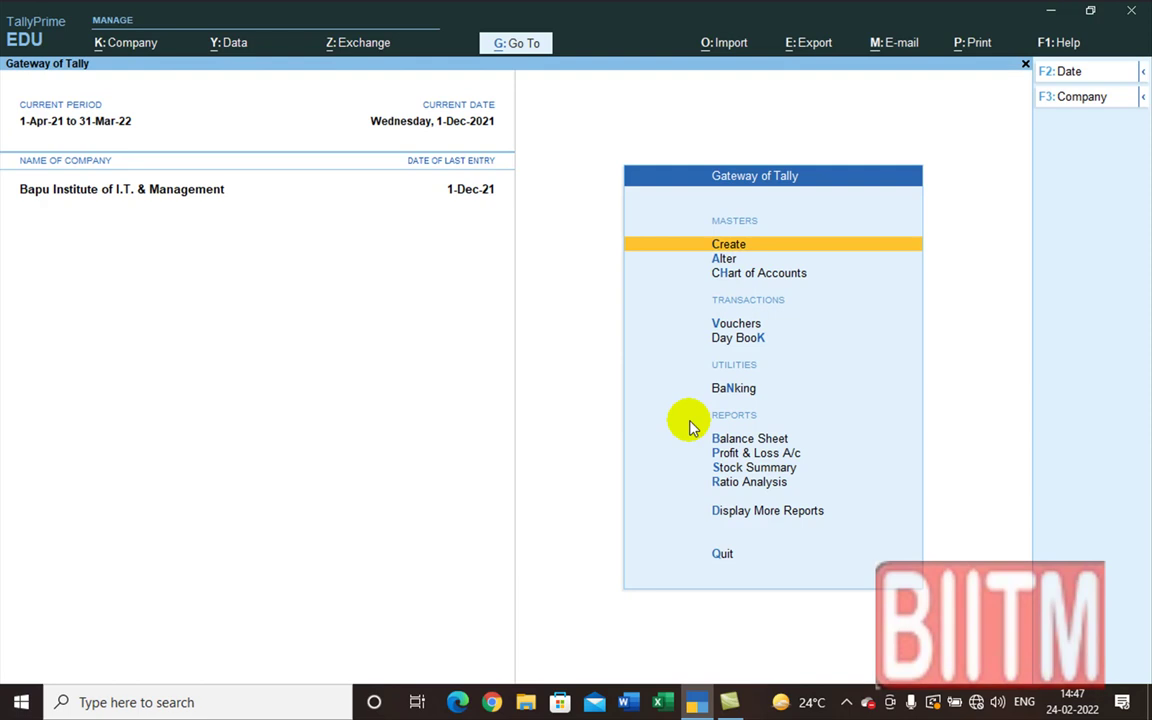
- Open the Day Book from the additional reports
key("Down")
key("Down")
key("Down")
key("Down")
key("Down")
key("Down")
key("Down")
key("Down")
key("Down")
key("Down")
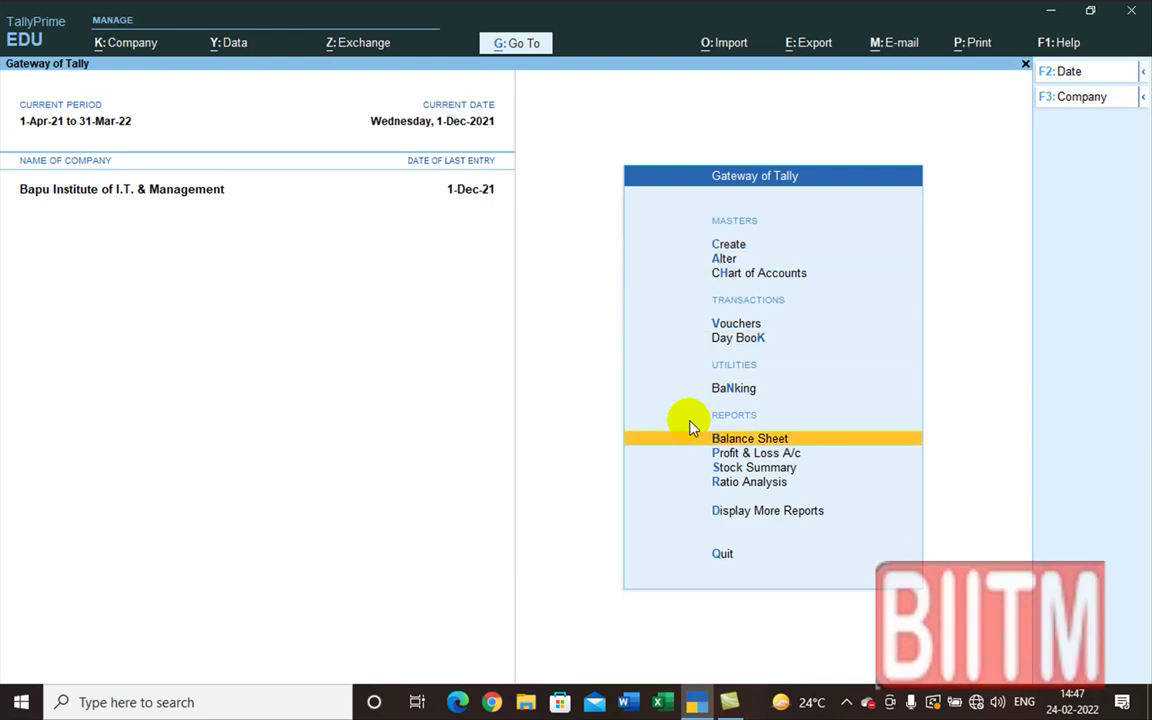
key("Return")
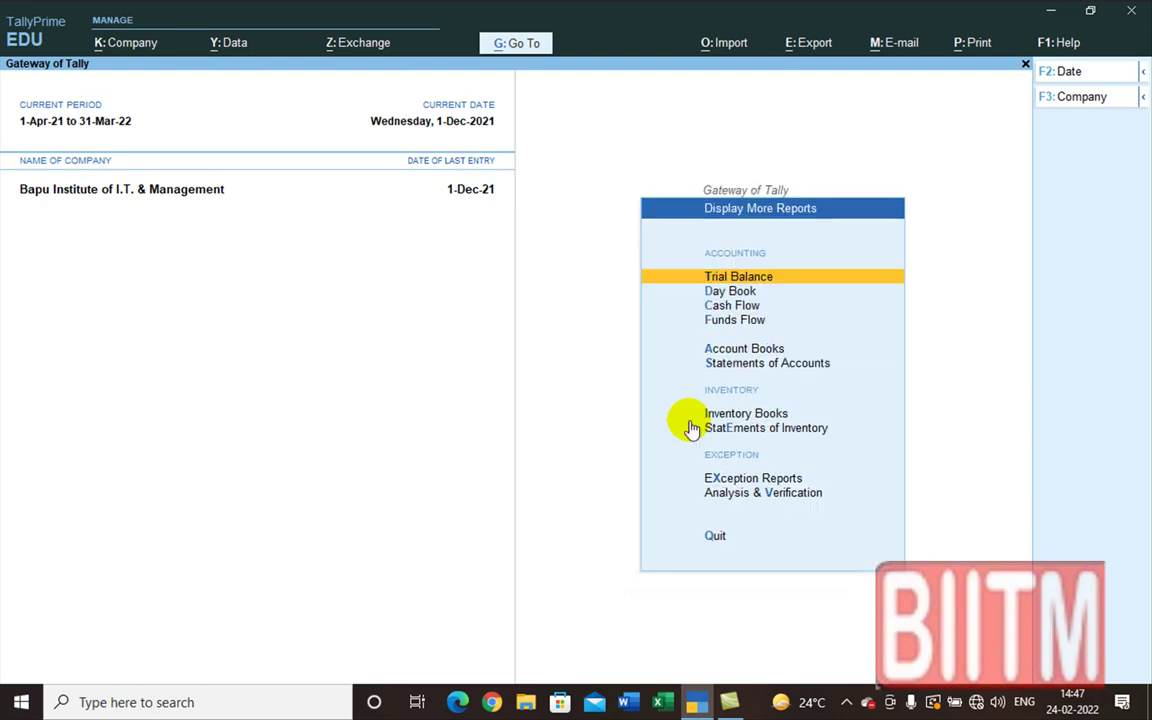
key("Down")
key("Return")
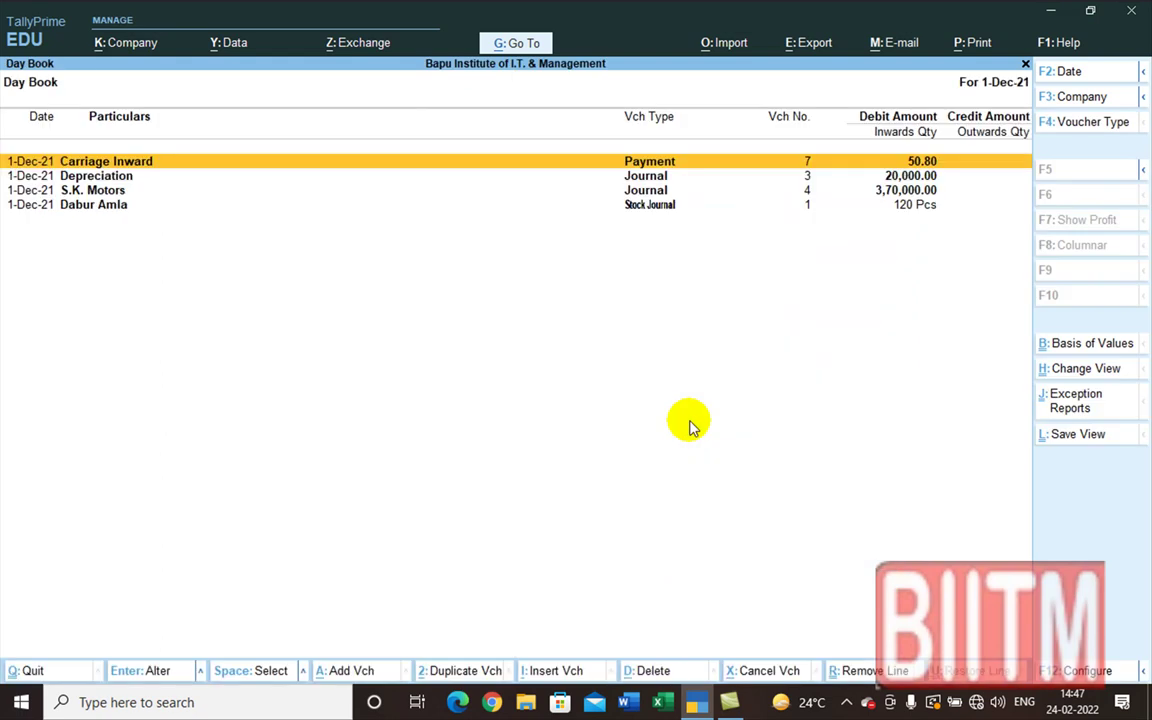
- Show the Day Book in detailed view, look through its vouchers, and return to the Gateway of Tally
key("alt")
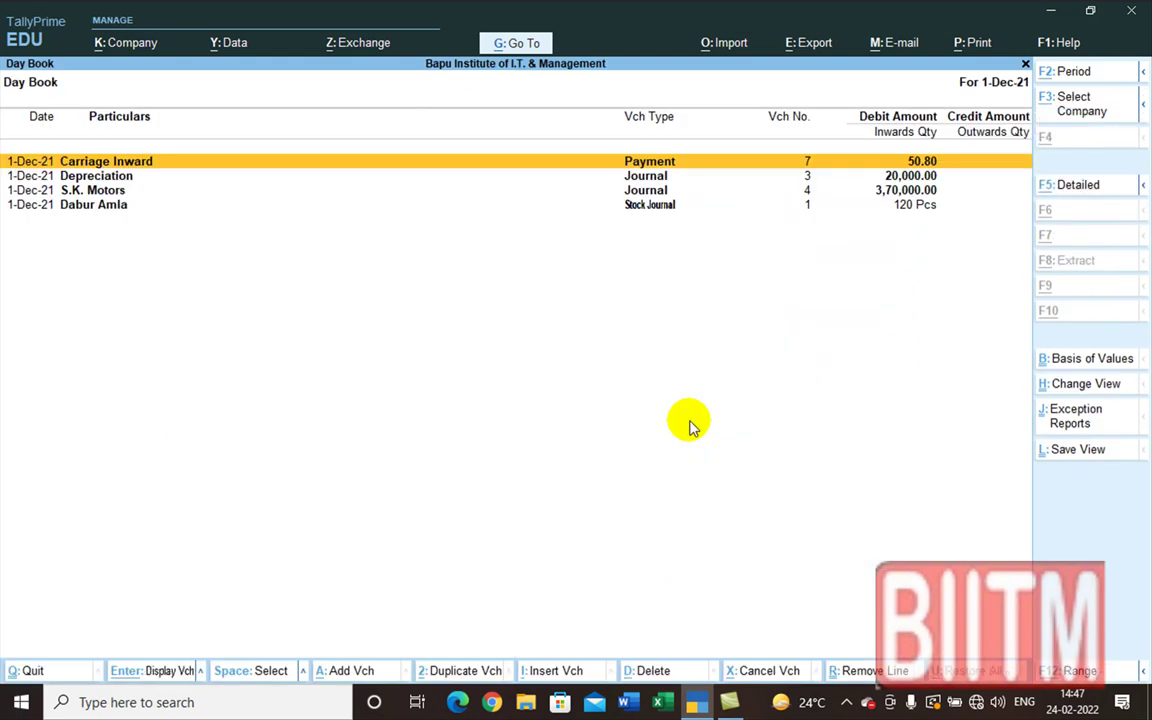
key("alt+F5")
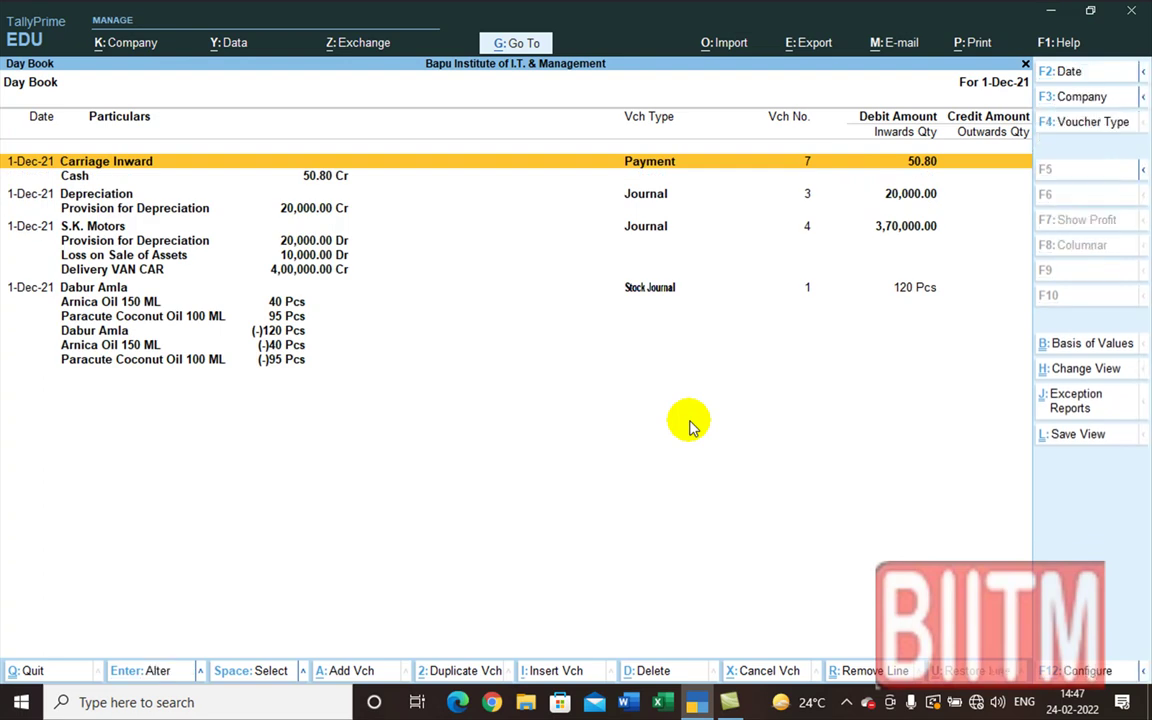
key("Down")
key("Down")
key("Down")
key("Down")
key("Down")
key("Down")
key("Down")
key("Escape")
key("Escape")
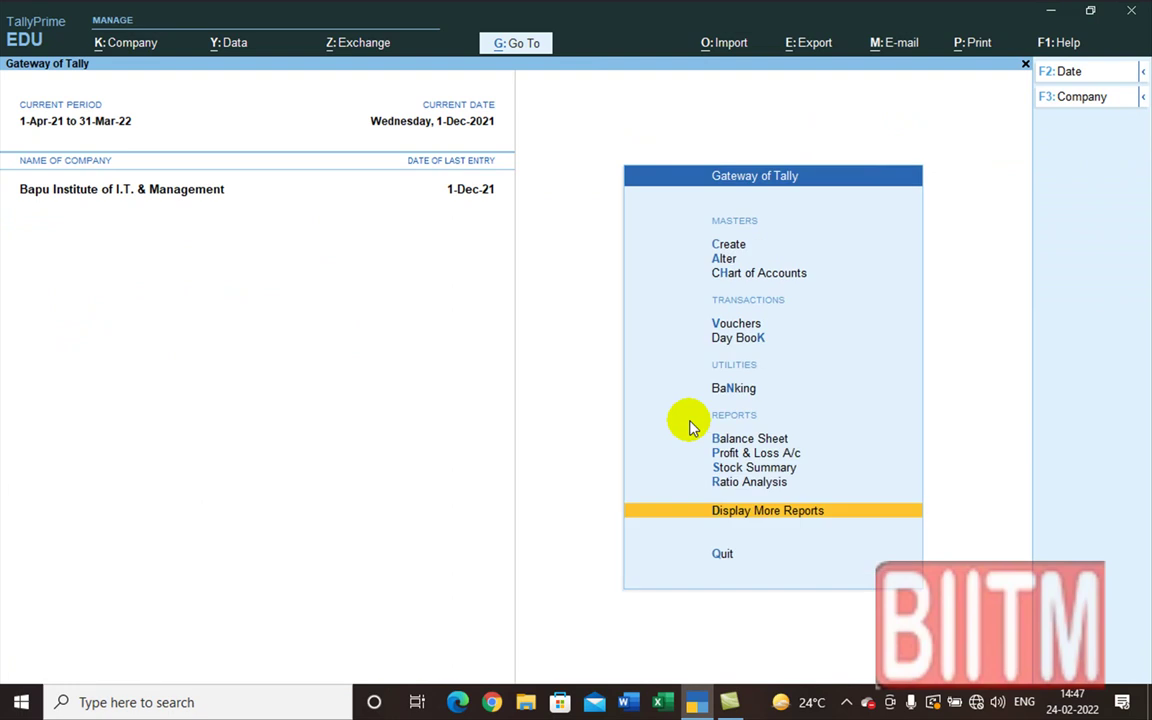
- Reopen the Day Book in detailed view and examine the payment and journal voucher lines down to Delivery VAN CAR
key("Return")
key("Down")
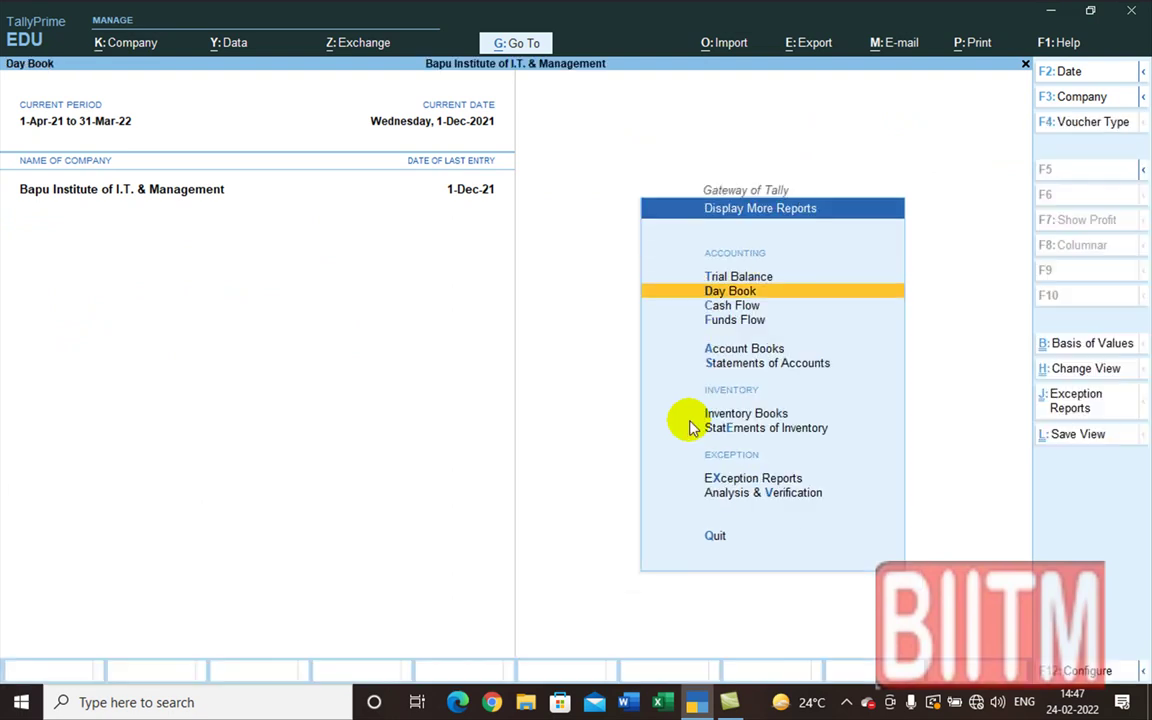
key("Return")
key("alt+F5")
key("Down")
key("Down")
key("Down")
key("Down")
key("Down")
key("Down")
key("Down")
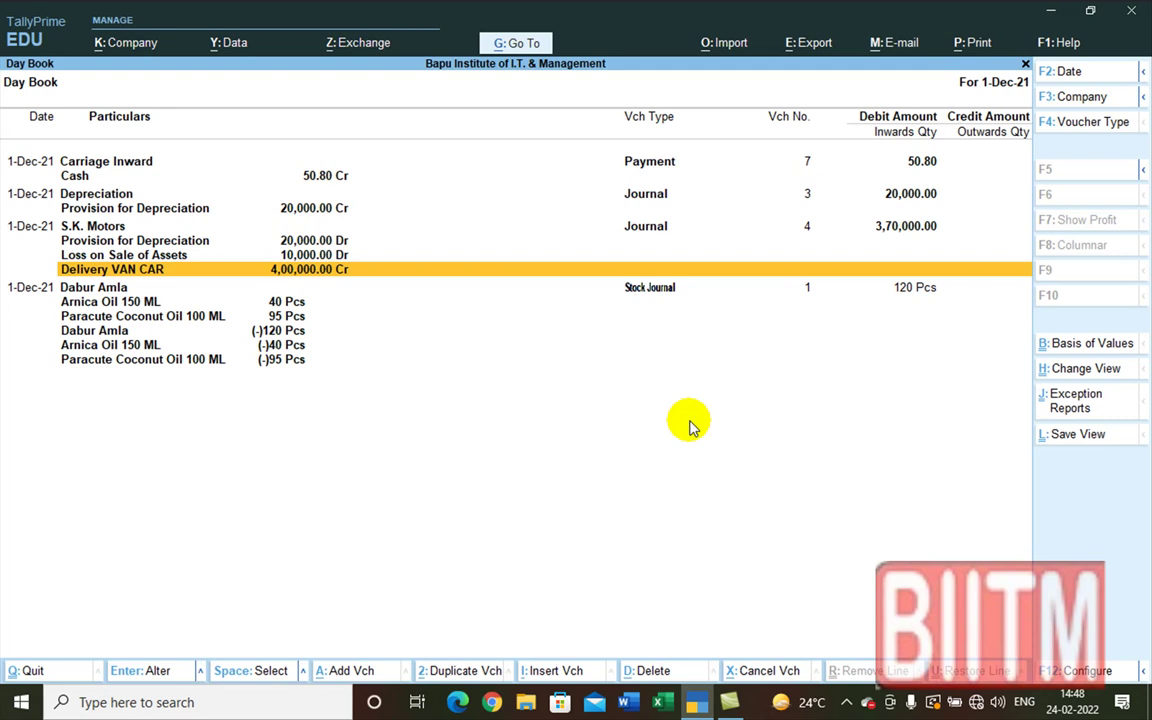
- Set the Day Book period to 1-Apr-21 through 1-Dec-21 and switch the report to condensed view
key("Down")
key("Up")
key("Up")
key("Up")
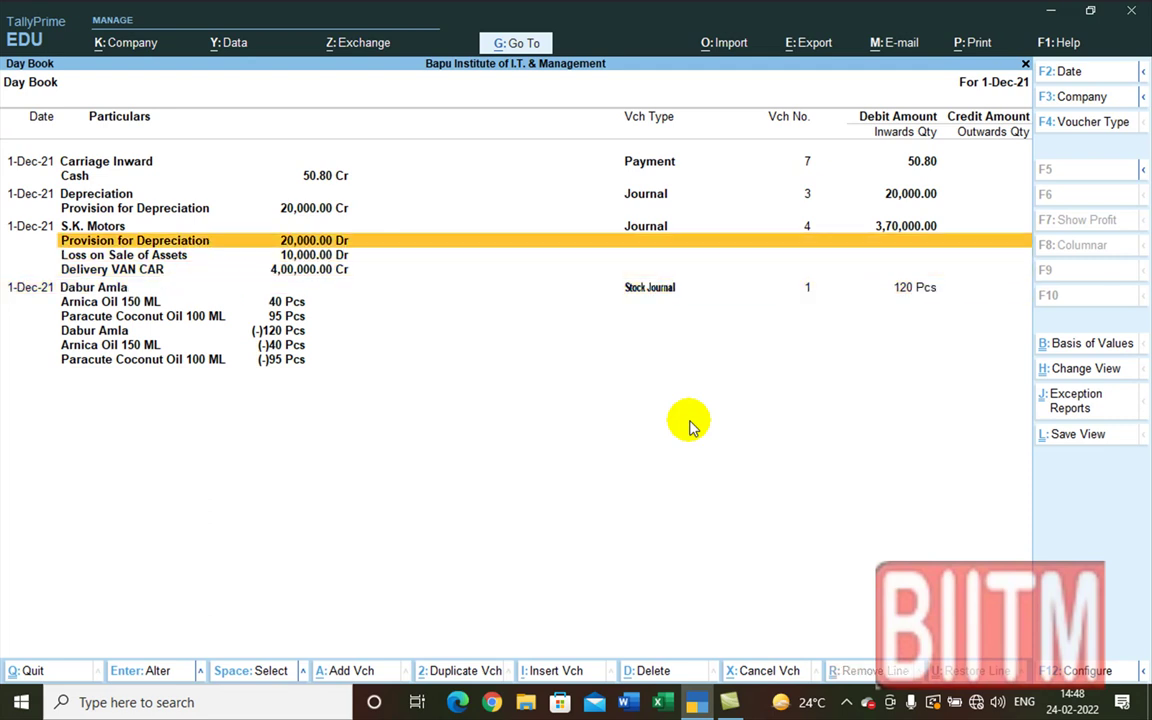
key("F2")
key("BackSpace")
key("Return")
key("BackSpace")
key("Return")
key("Down")
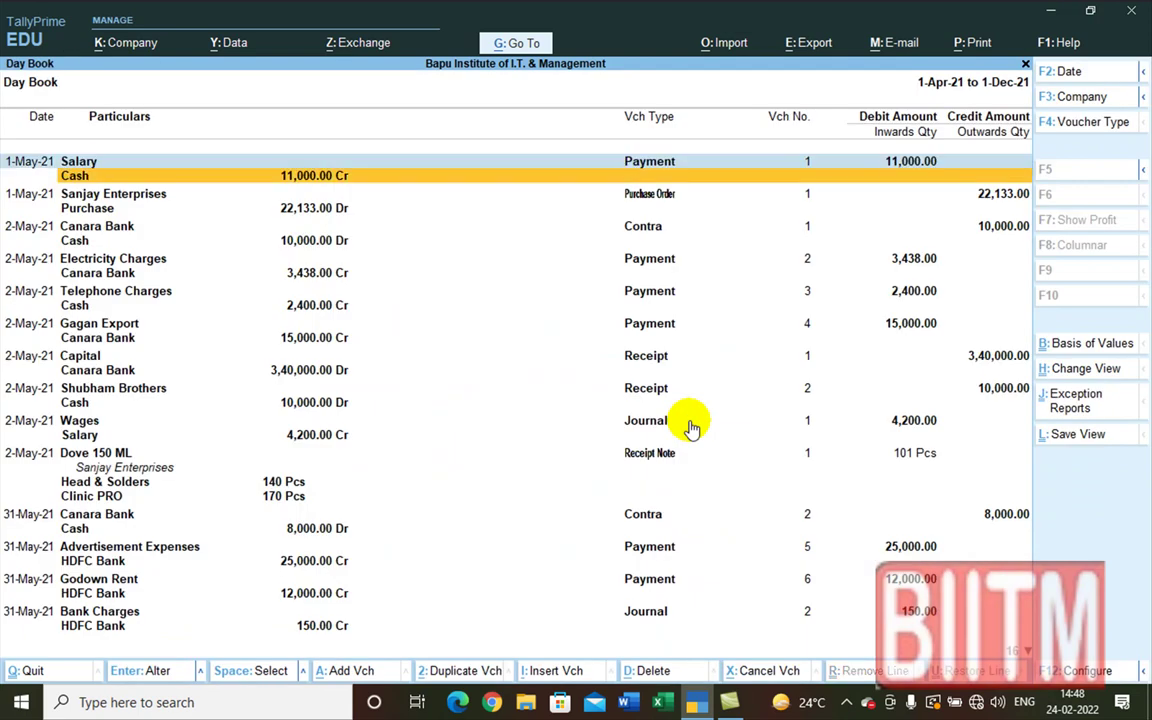
key("alt+F5")
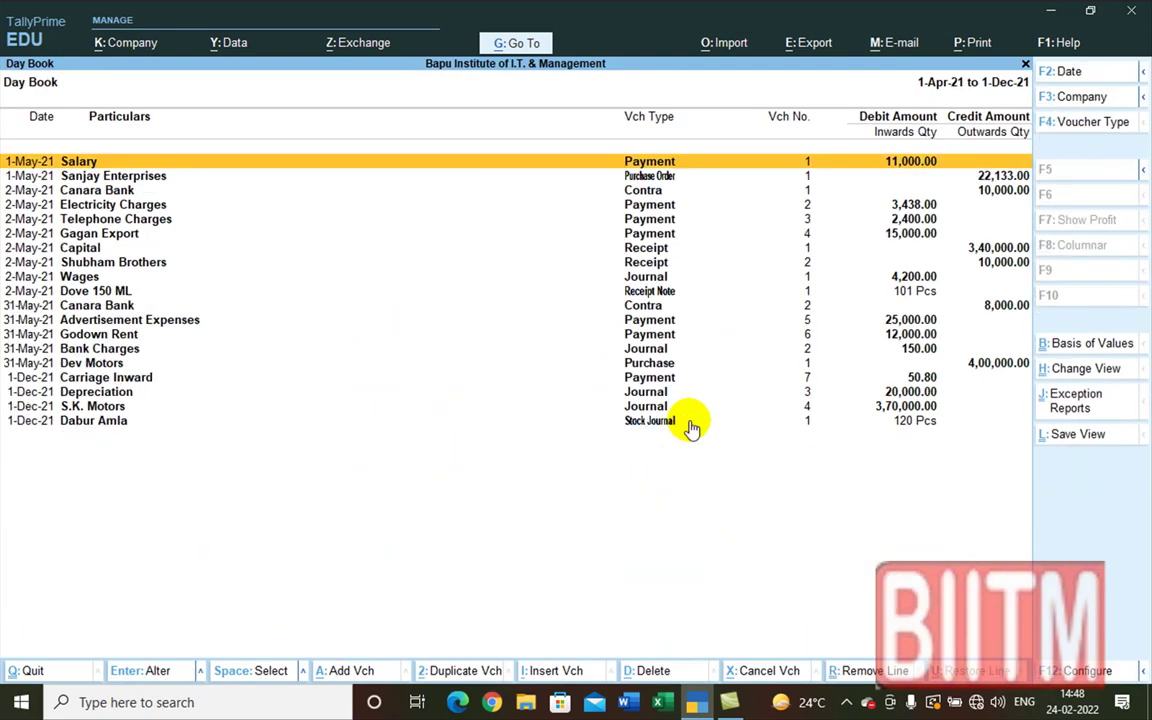
- Open the 1-Dec-21 Dabur Amla stock journal voucher from the Day Book for alteration
key("Down")
key("Down")
key("Down")
key("Down")
key("Down")
key("Down")
key("Down")
key("Down")
key("Down")
key("Down")
key("Down")
key("Down")
key("Down")
key("Down")
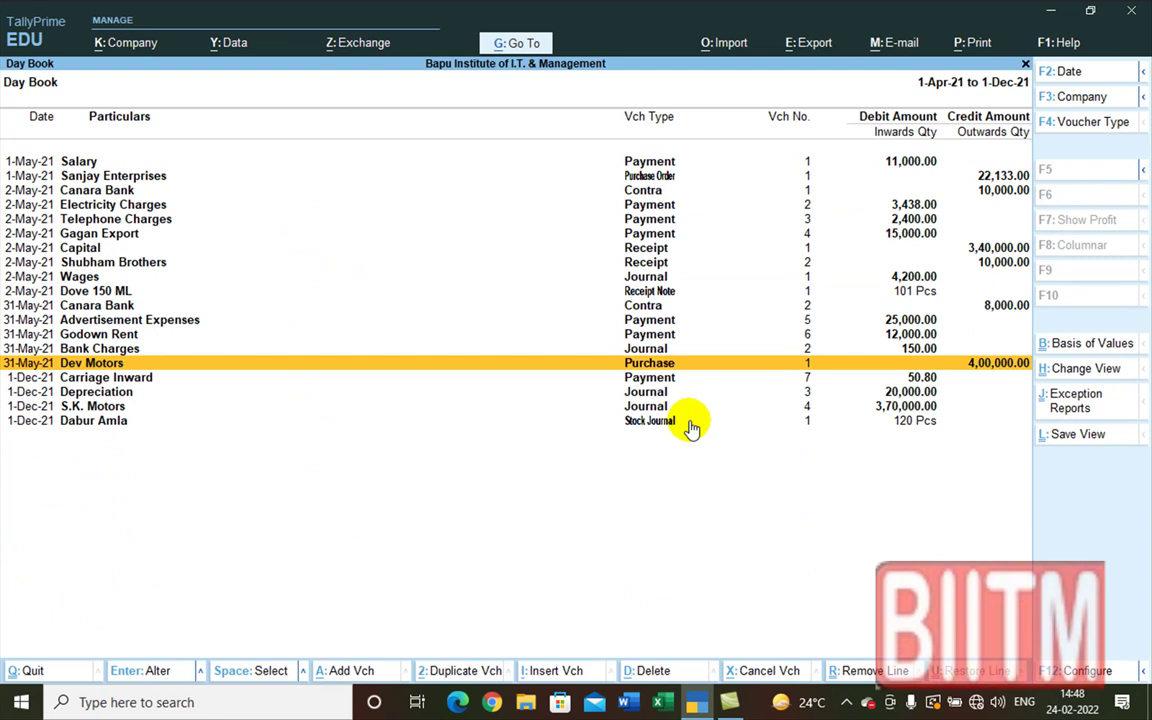
key("Down")
key("Down")
key("Down")
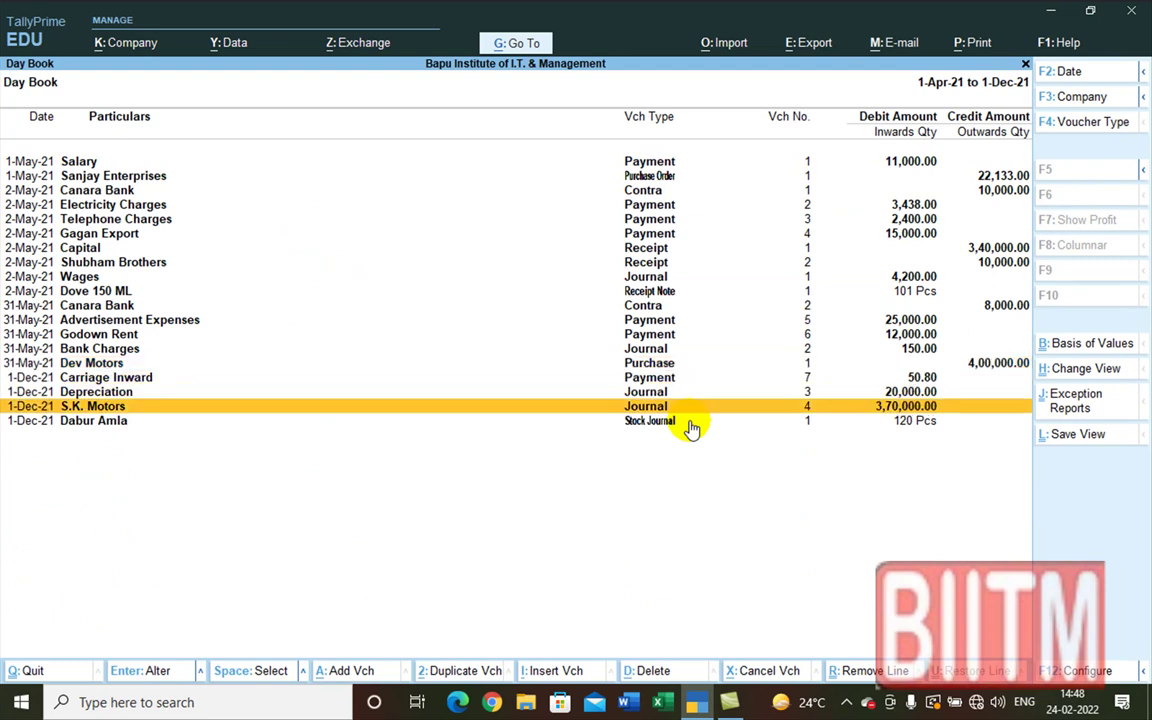
key("Down")
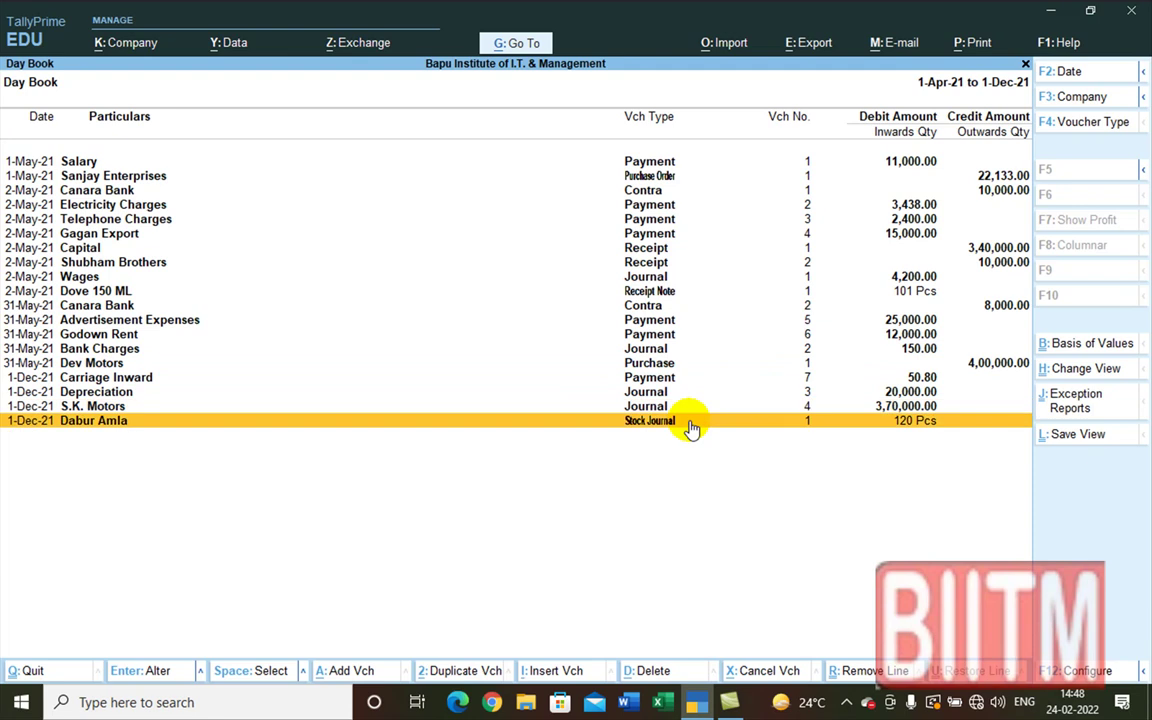
key("Return")
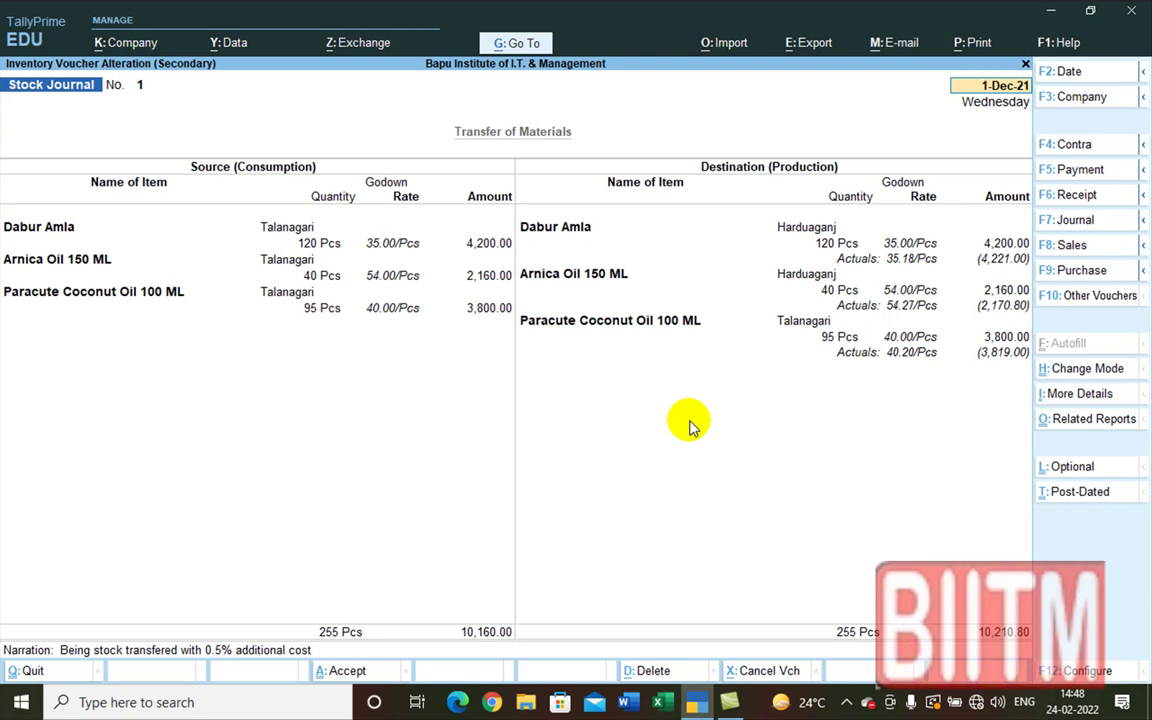
- Set the source entry of Dabur Amla at Talanagari to 100 Pcs at a rate of 32
key("Return")
key("Return")
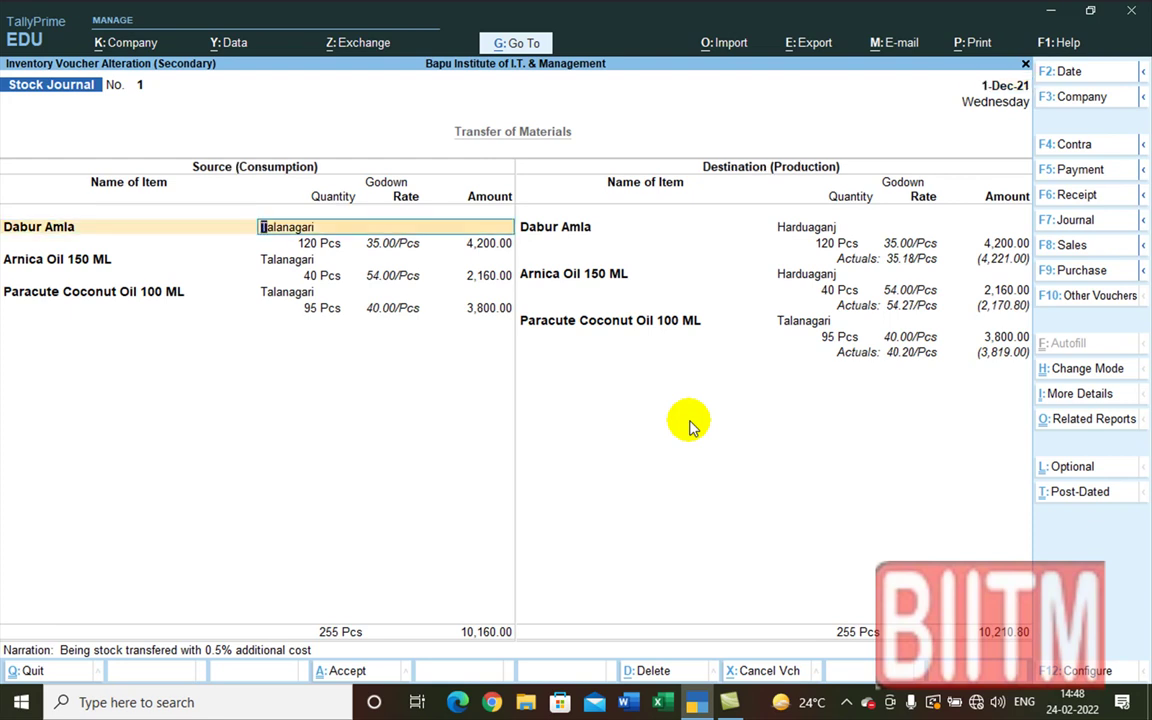
key("Return")
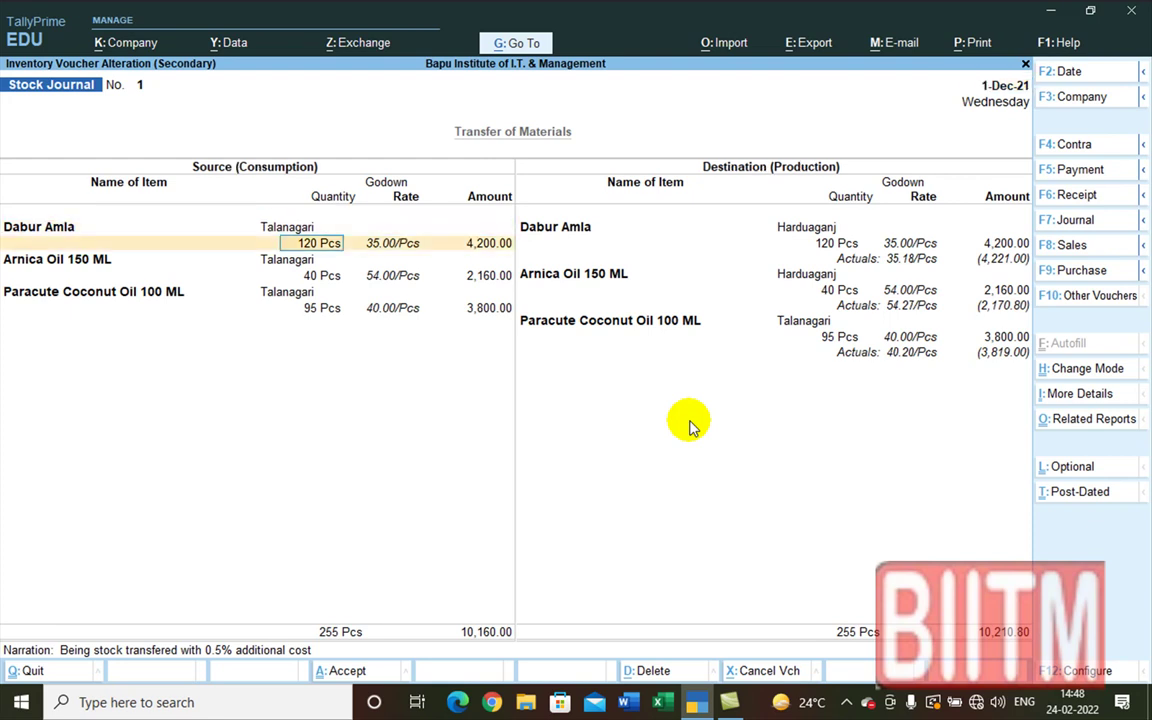
type("100")
key("Return")
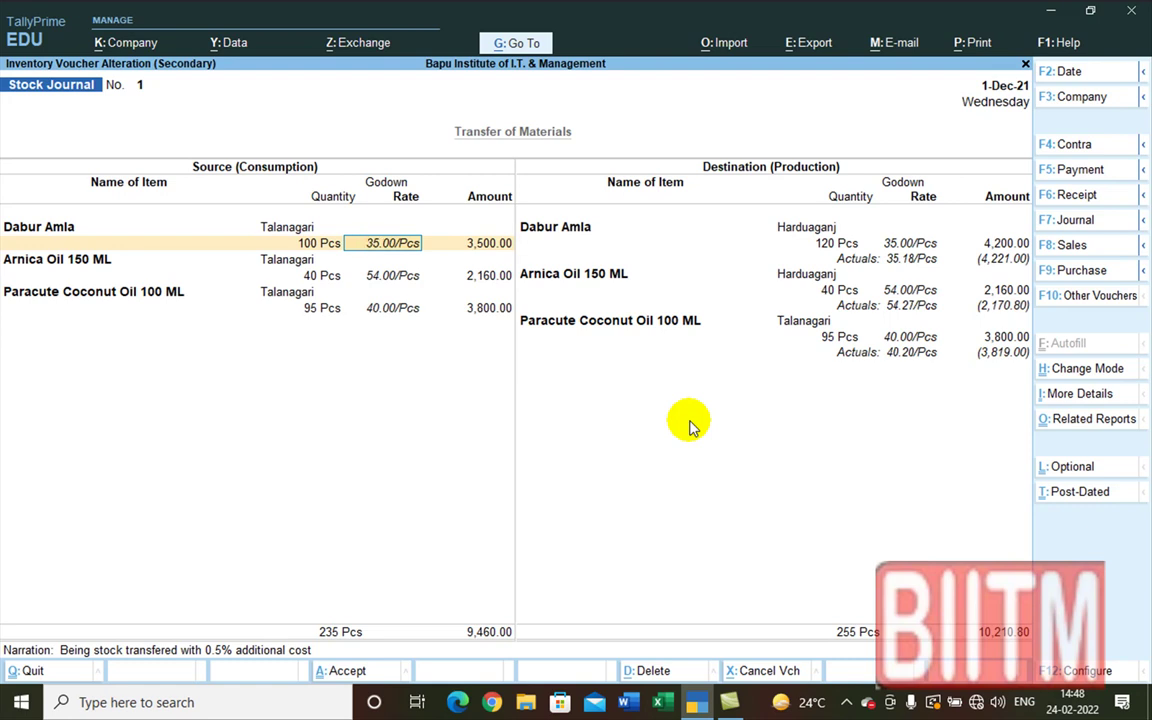
type("32")
key("Return")
key("Return")
- Set the source entry of Arnica Oil 150 ML at Talanagari to 45 Pcs at a rate of 51
key("Return")
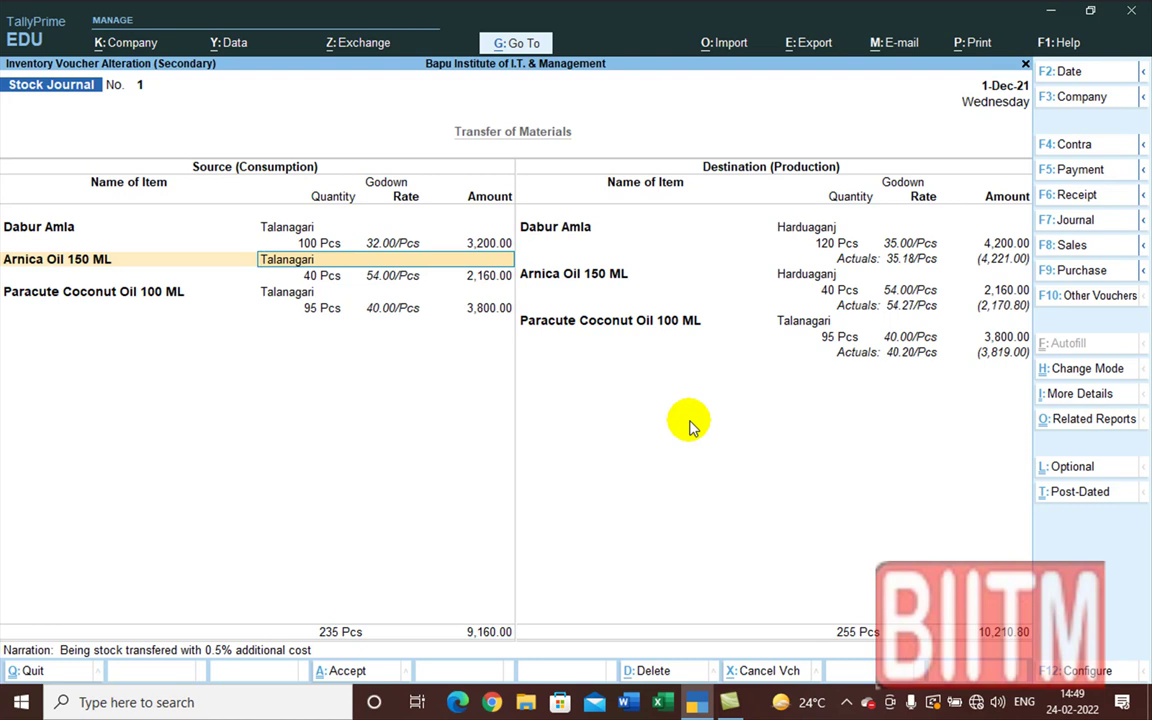
key("Return")
type("45")
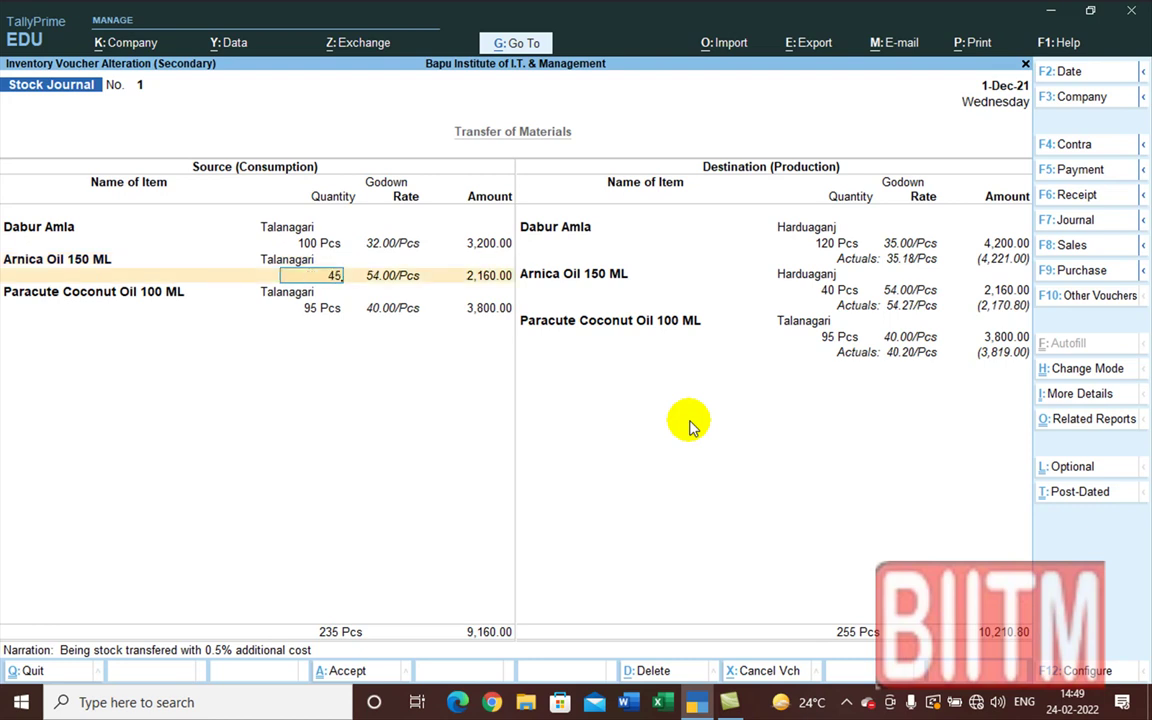
key("Return")
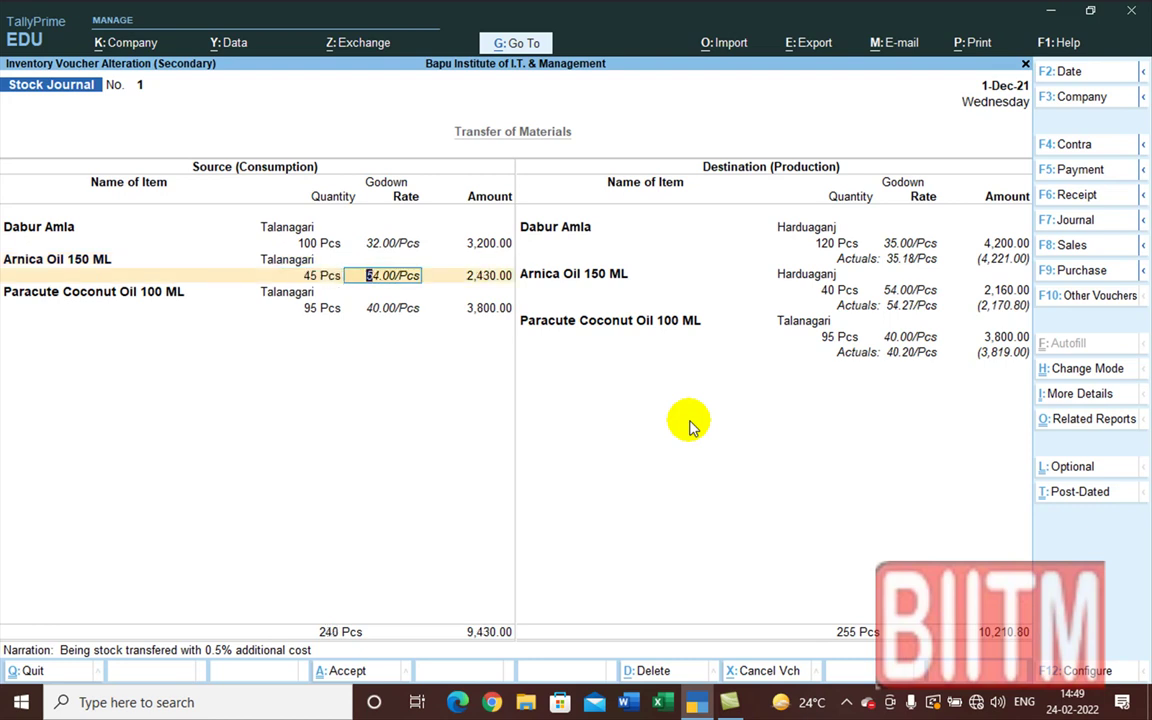
type("51")
key("Return")
key("Return")
- Set the source entry of Paracute Coconut Oil 100 ML at Talanagari to 90 Pcs at a rate of 43
key("Return")
key("Return")
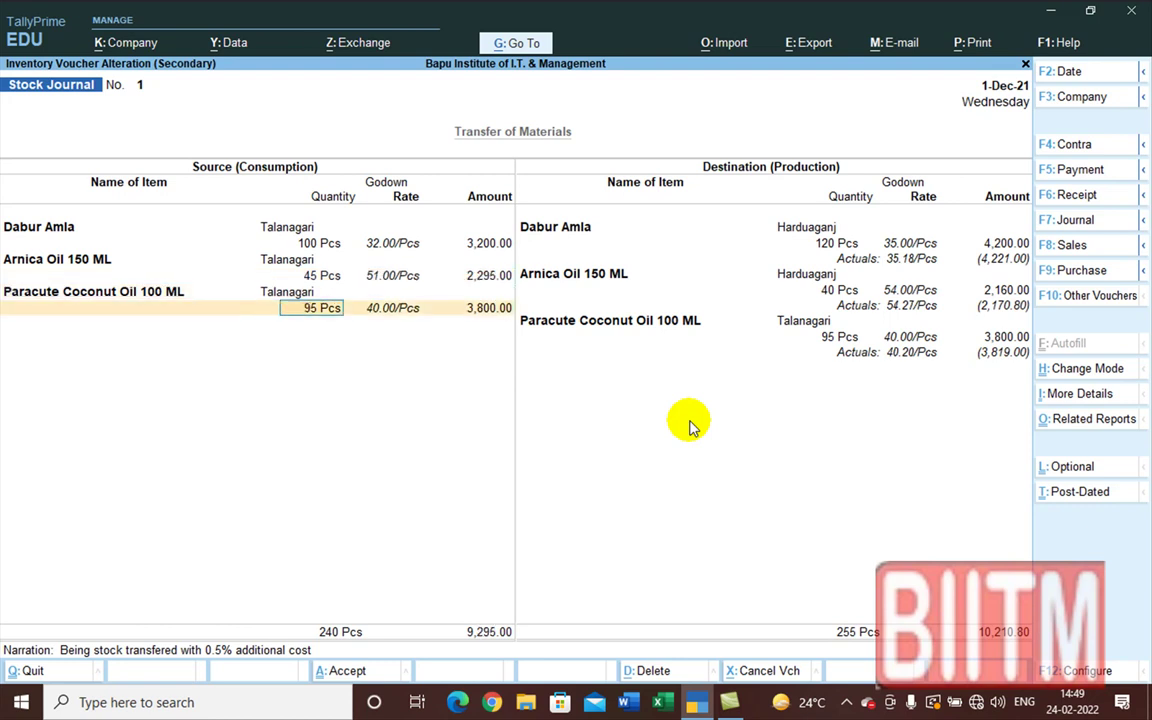
type("90")
key("Return")
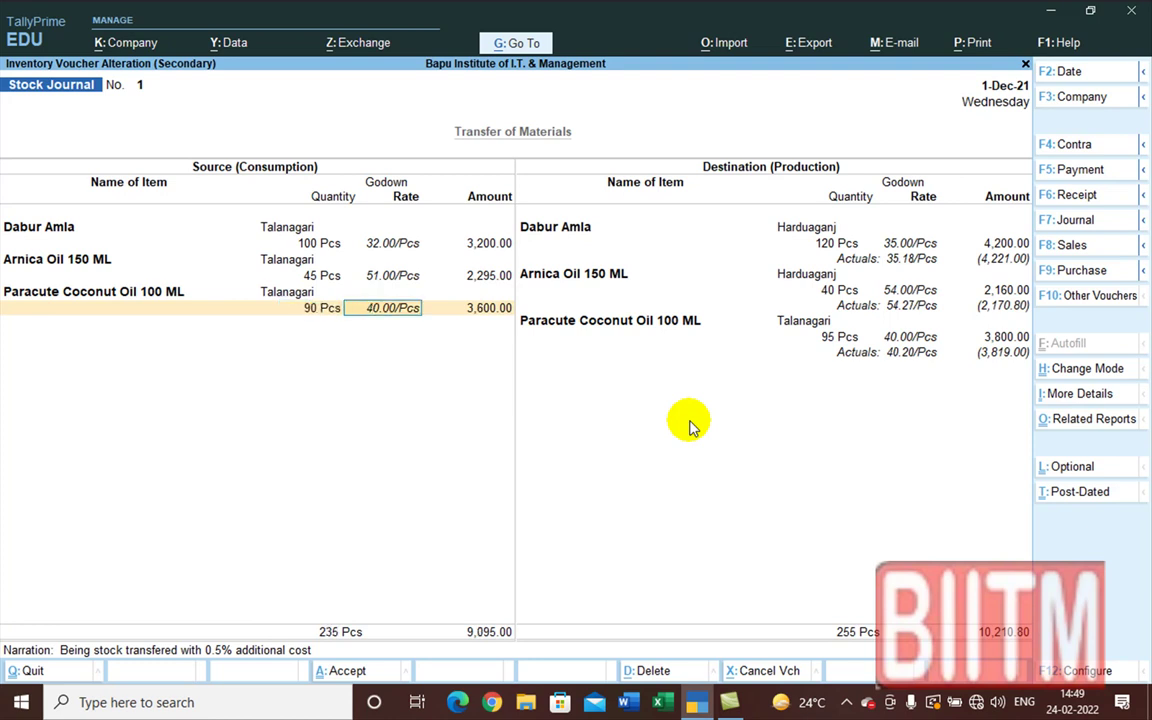
type("43")
key("Return")
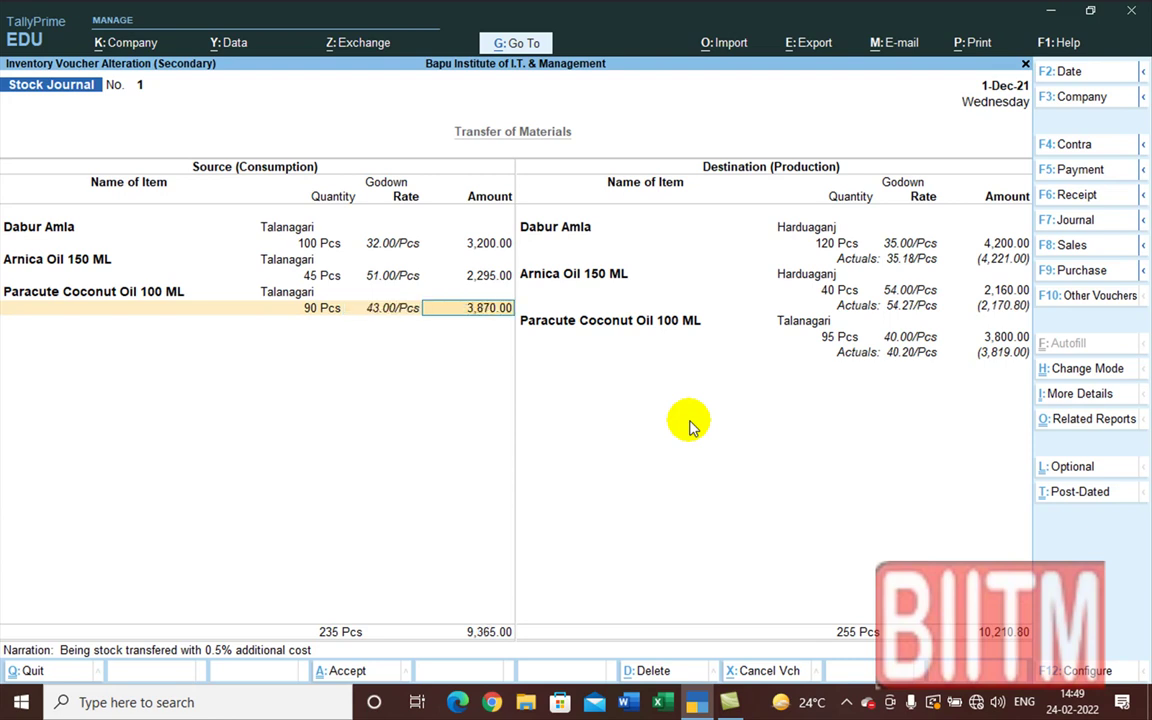
key("Return")
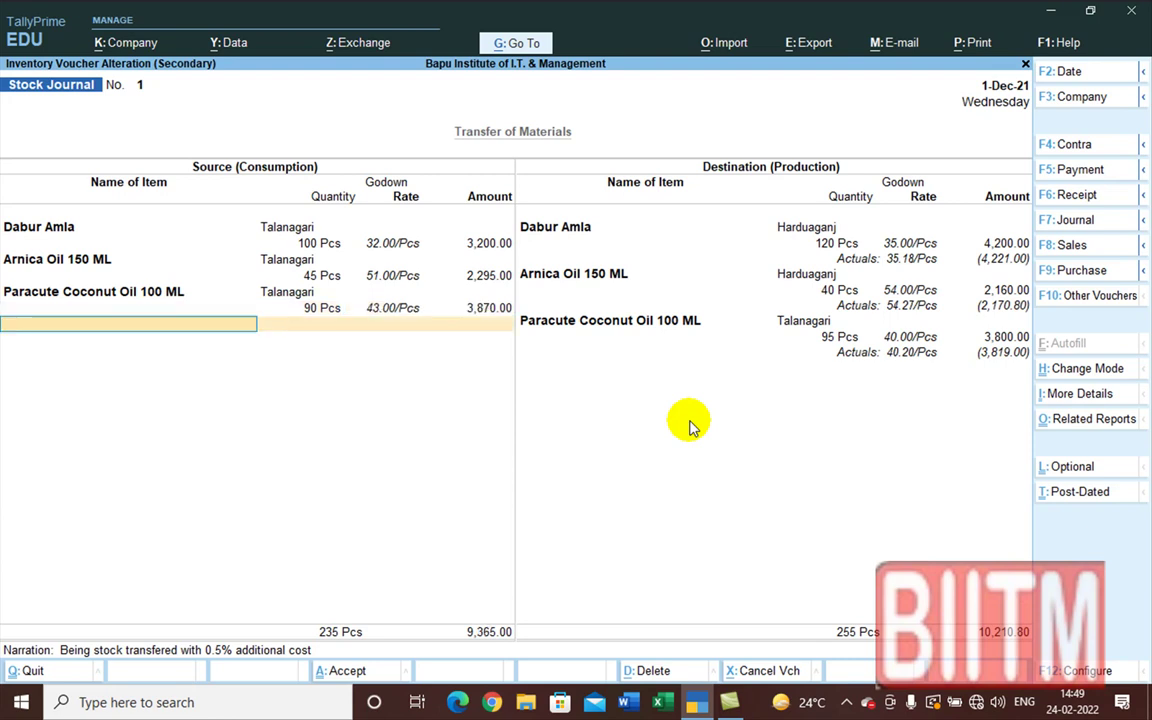
- Set the destination entry of Dabur Amla at Harduaganj to 100 Pcs at a rate of 32
key("Return")
key("Return")
key("Return")
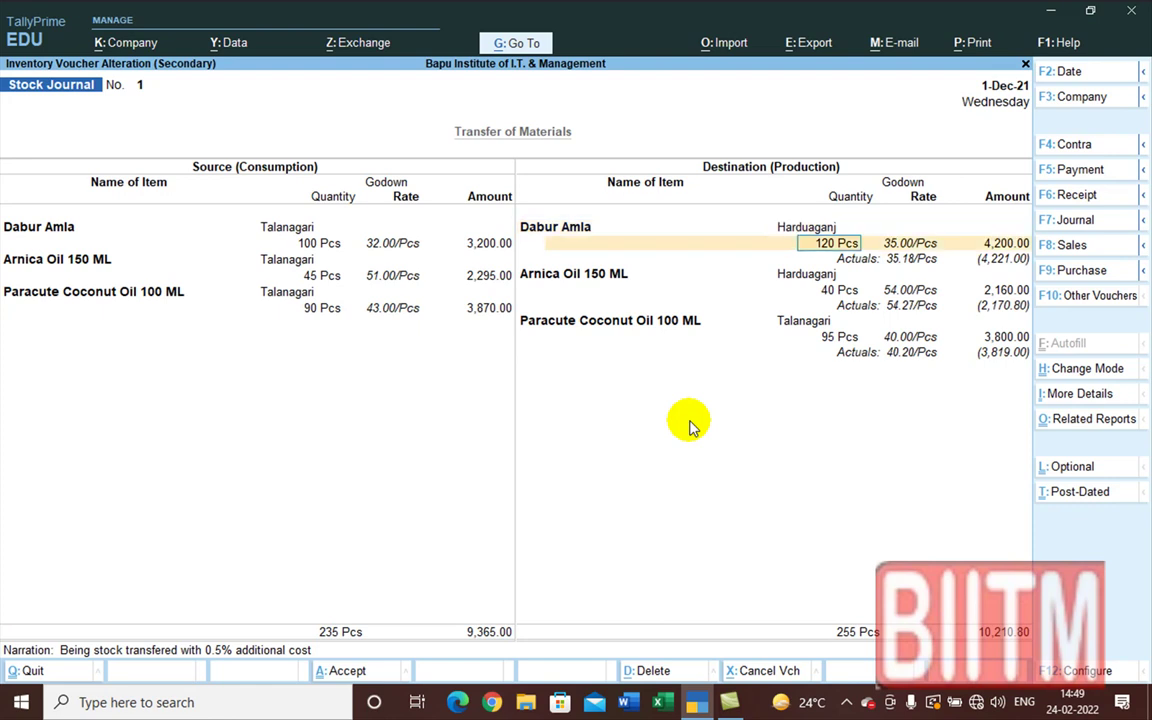
type("100")
key("Return")
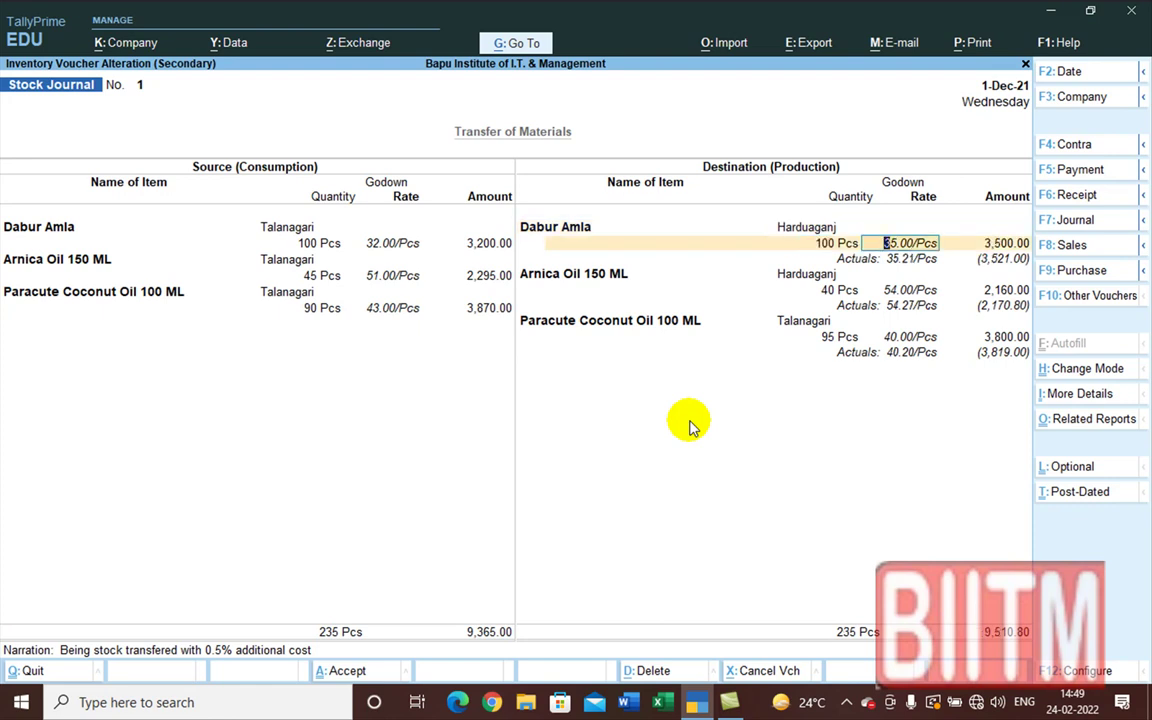
type("32")
key("Return")
- Set the Carriage Inward additional cost of the destination Dabur Amla to 1%
key("Return")
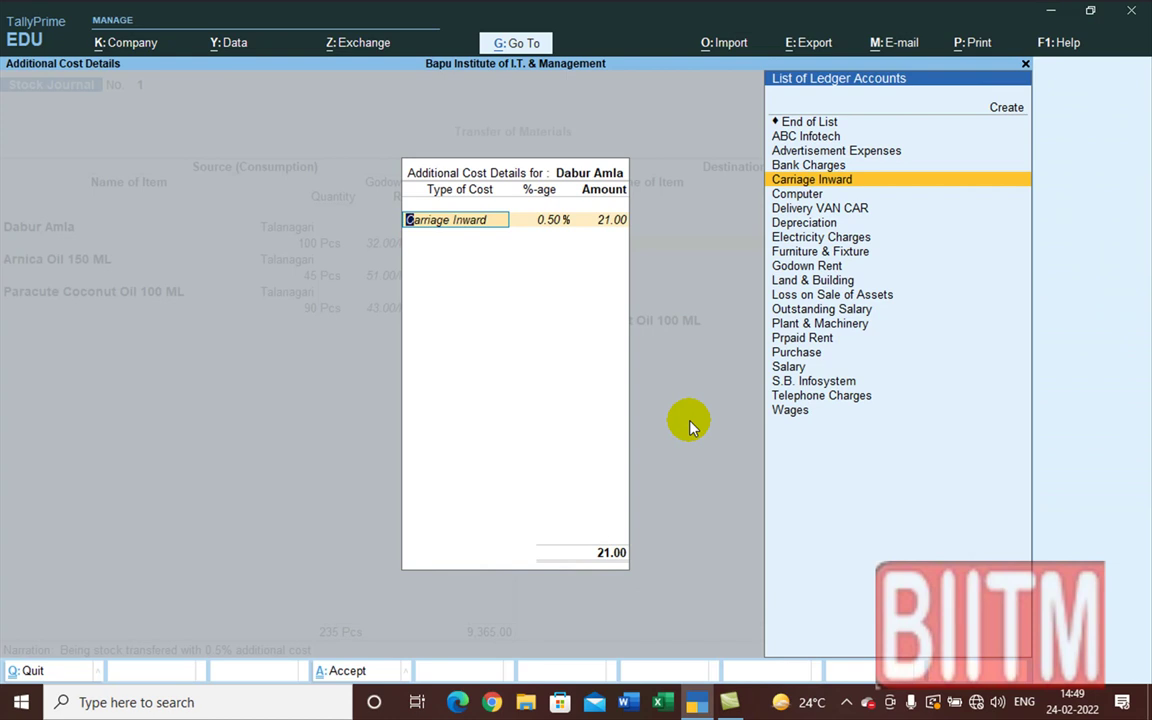
key("Return")
type("1")
key("Return")
key("Return")
key("Return")
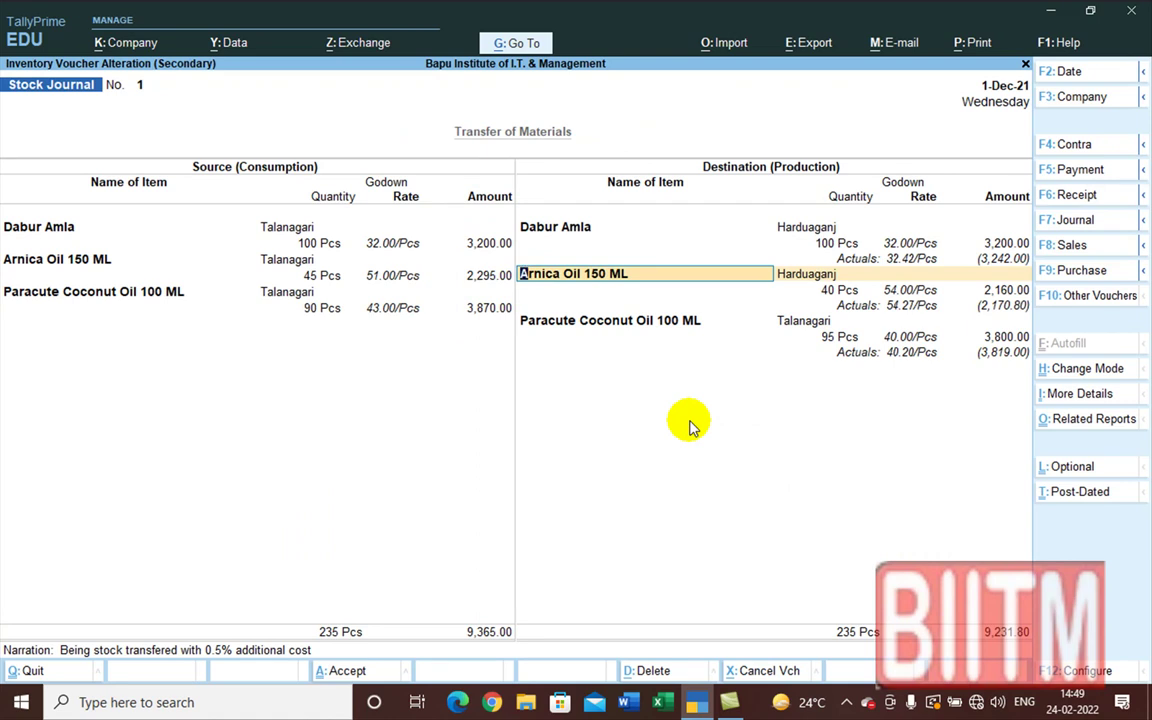
- Set the destination entry of Arnica Oil 150 ML at Harduaganj to 45 Pcs at a rate of 51
key("Return")
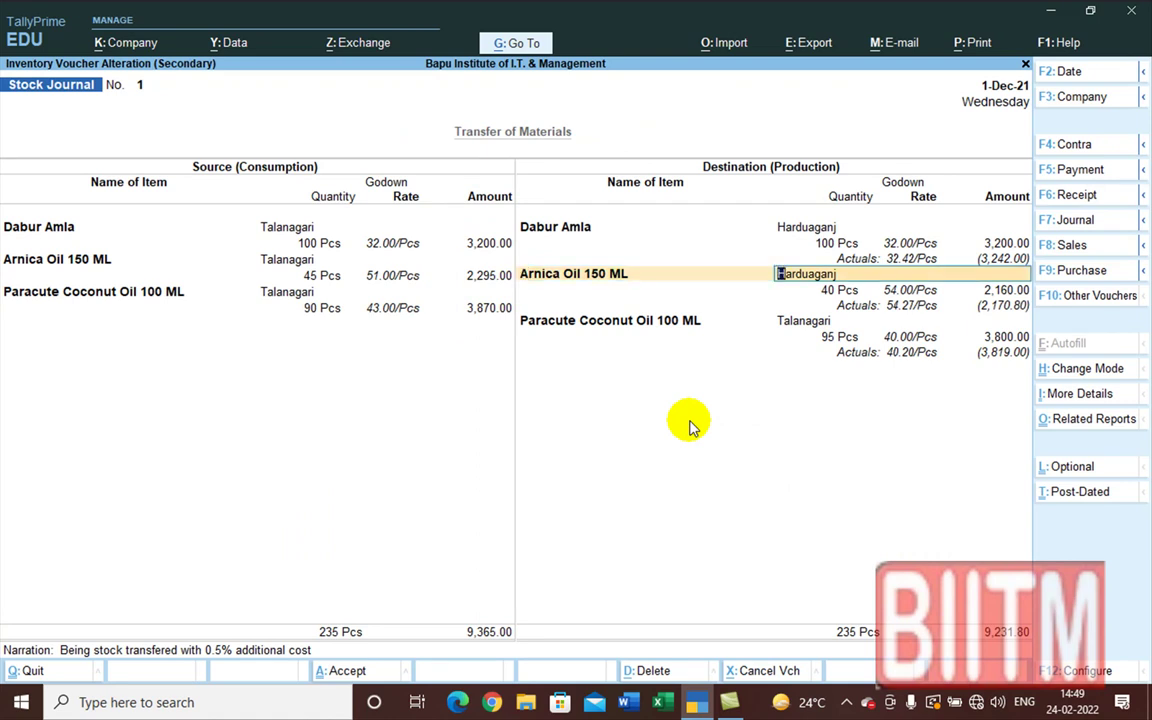
key("Return")
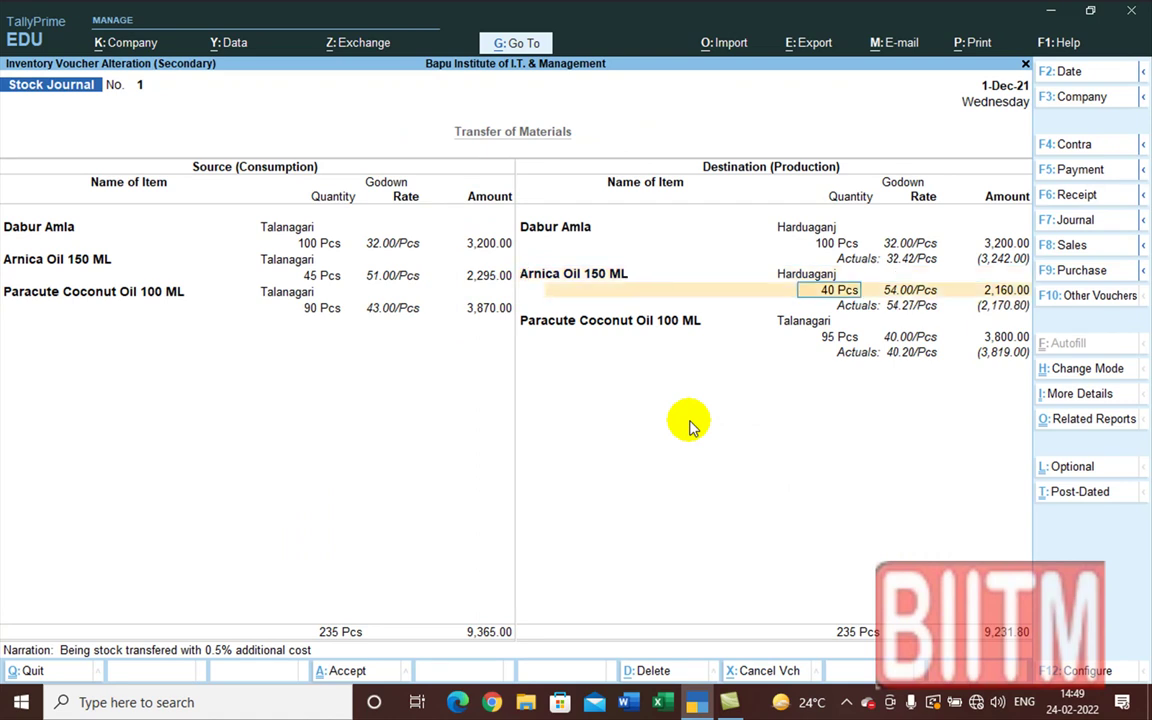
type("45")
key("Return")
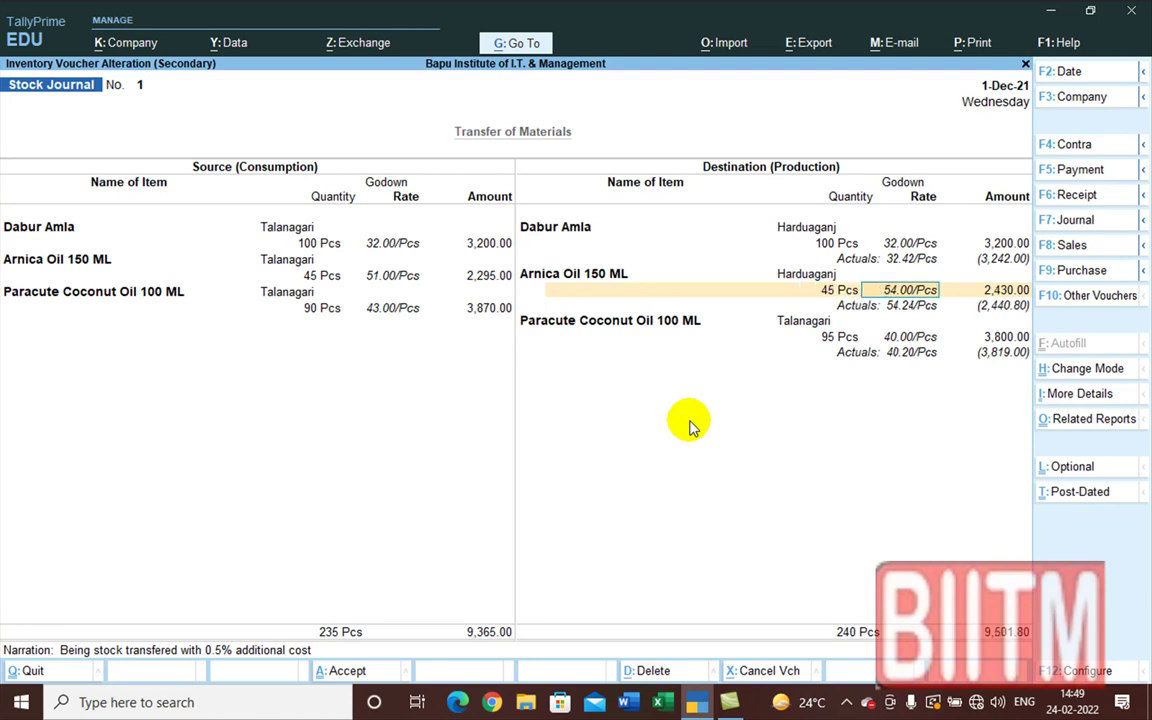
type("51")
key("Return")
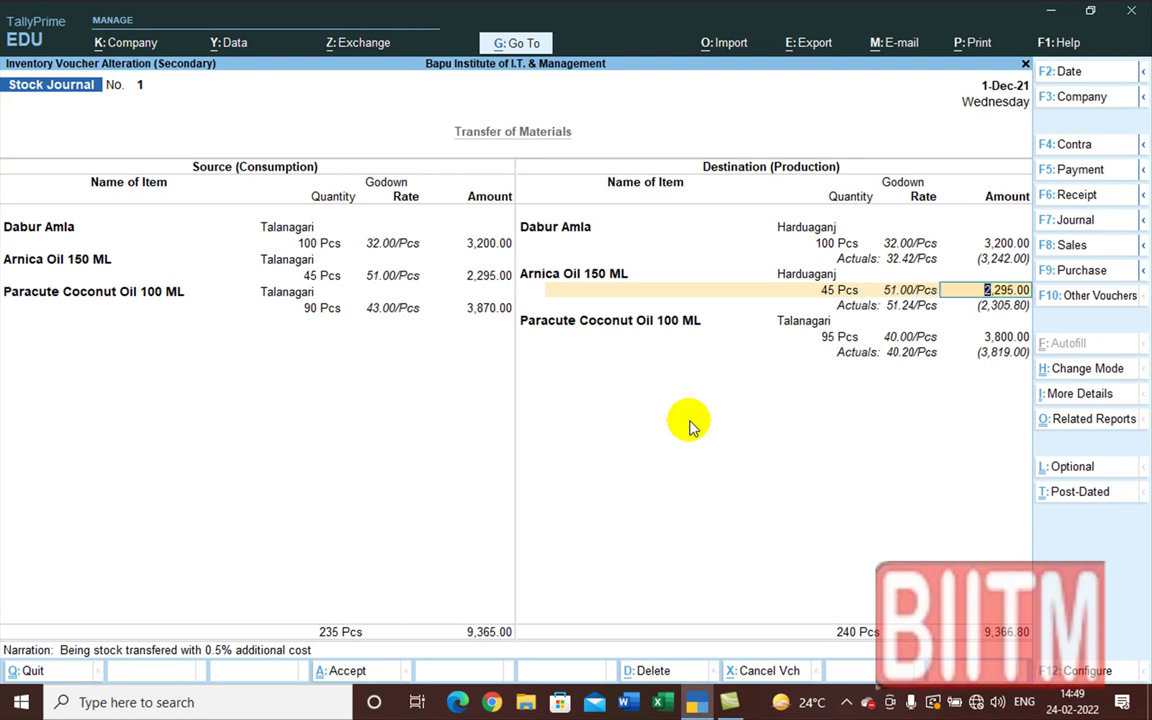
- Set the Carriage Inward additional cost of the destination Arnica Oil 150 ML to 1%
key("Return")
key("Return")
type("1")
key("Return")
key("Return")
key("Return")
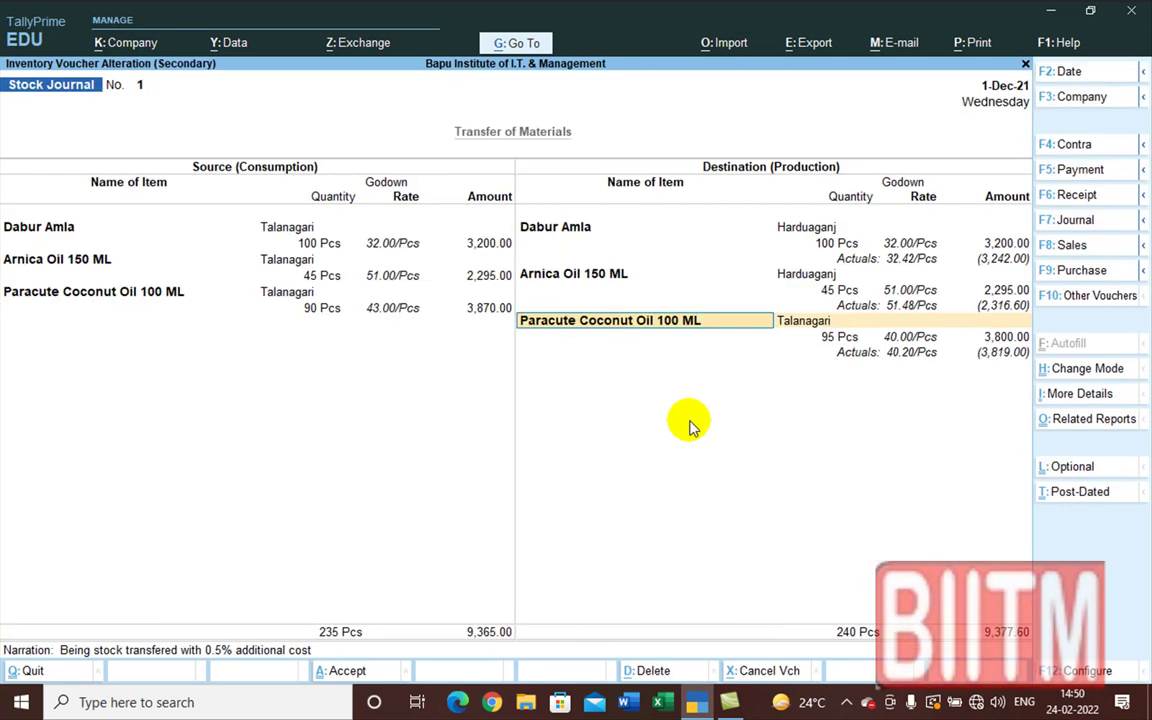
- Set the destination entry of Paracute Coconut Oil 100 ML at Talanagari to 90 Pcs at a rate of 43
key("Return")
key("Return")
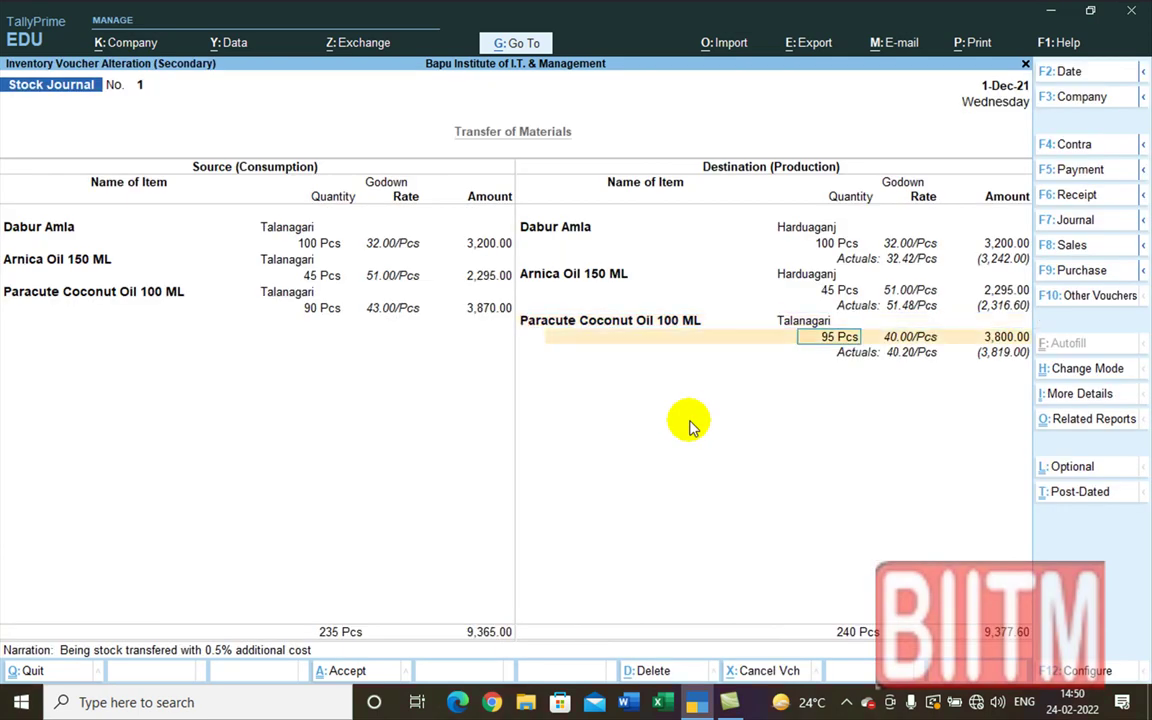
type("90")
key("Return")
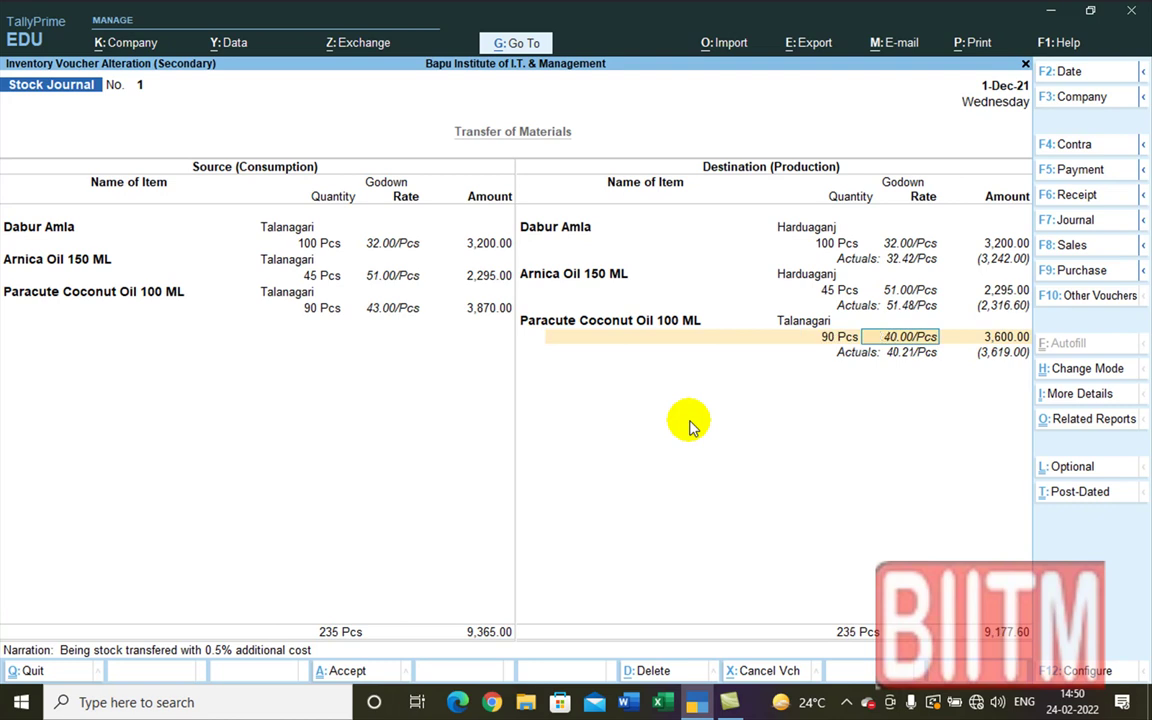
type("43")
key("Return")
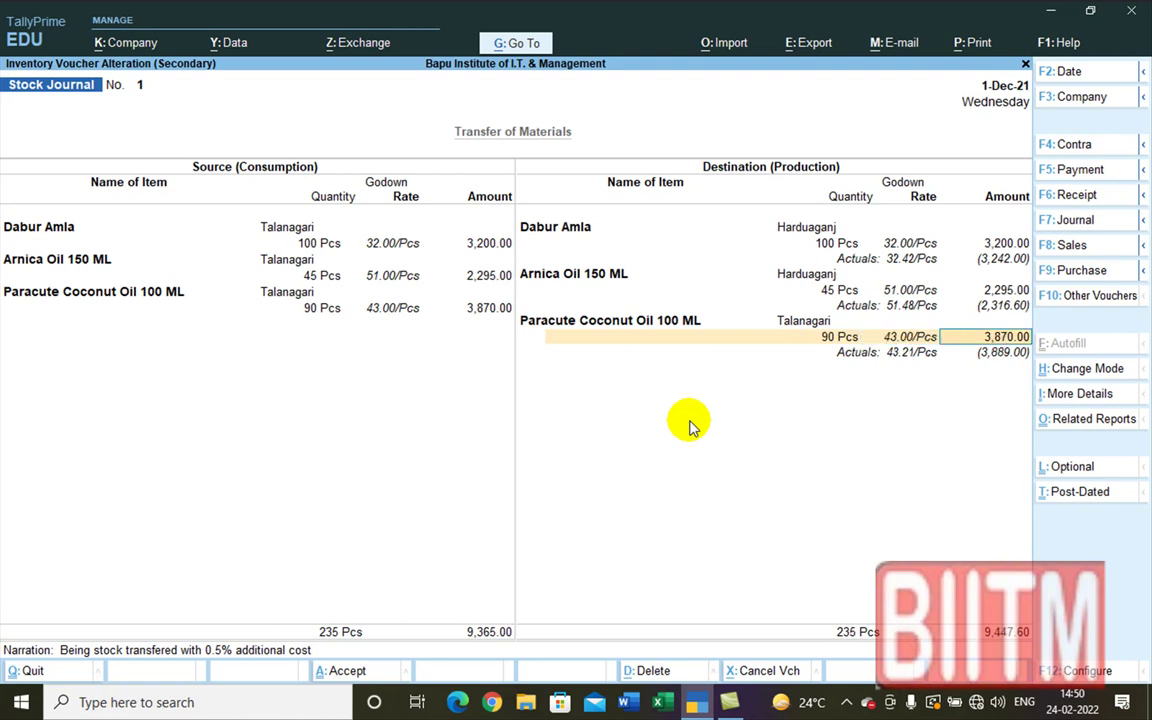
- Set the Carriage Inward additional cost of the destination Paracute Coconut Oil 100 ML to 1% and save the stock journal with its existing narration
key("Return")
key("Return")
type("1")
key("Return")
key("Return")
key("Return")
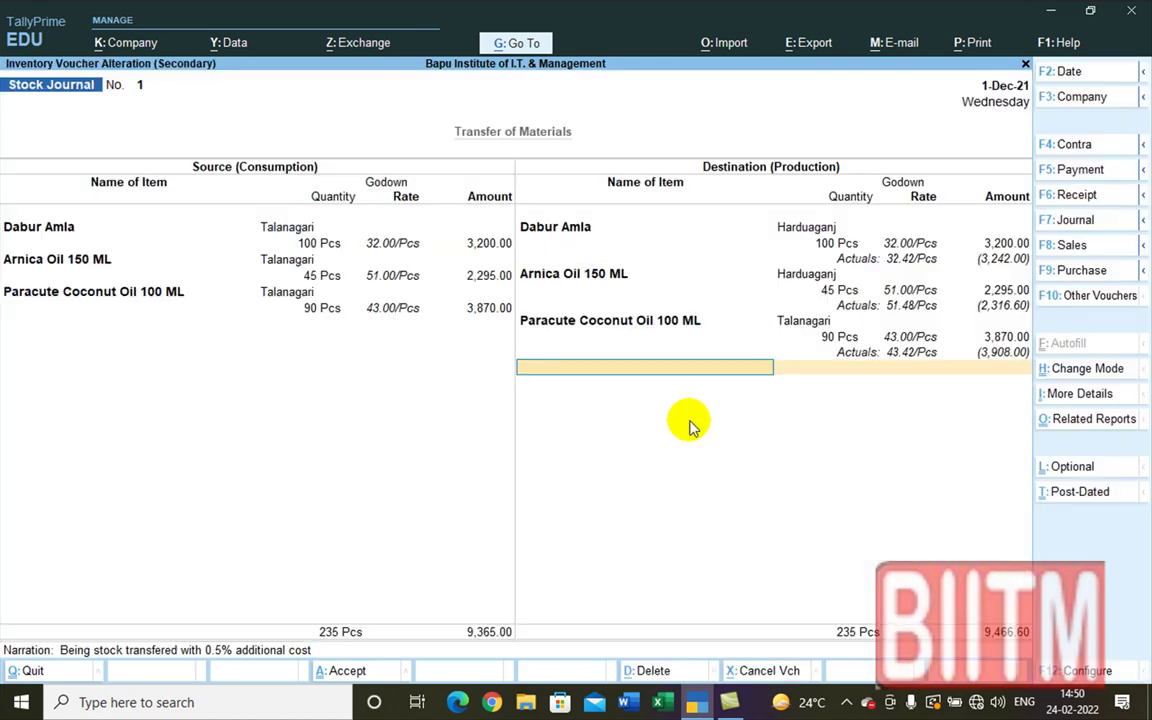
key("Return")
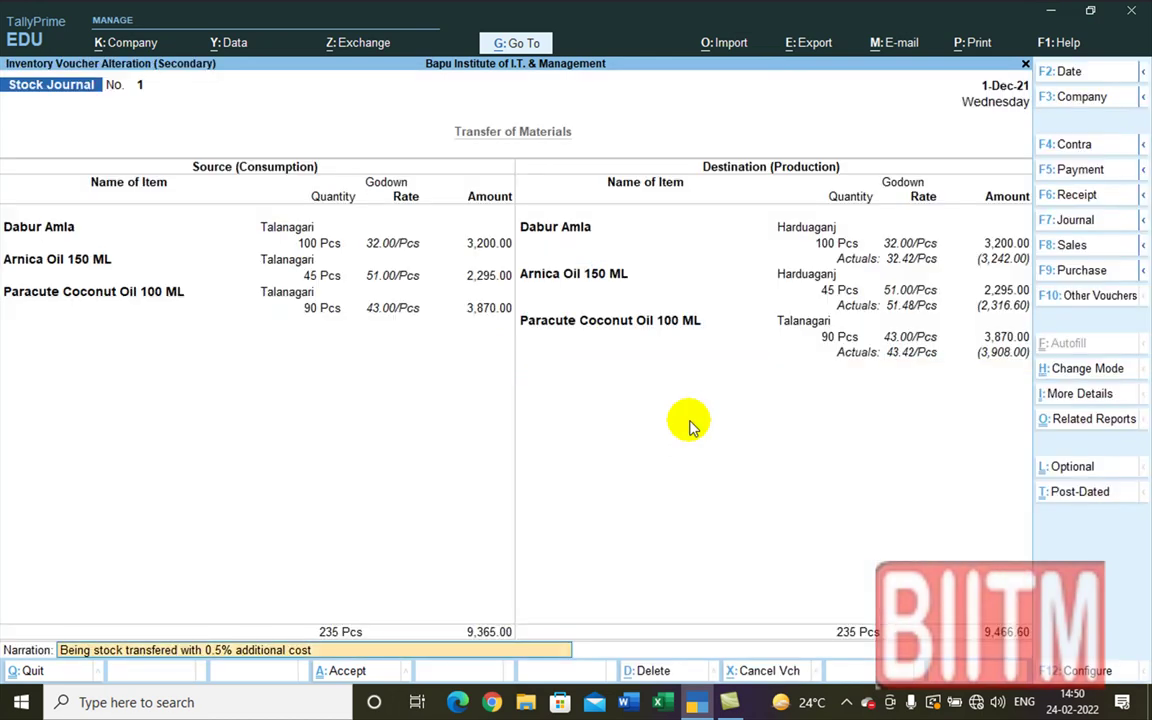
key("Return")
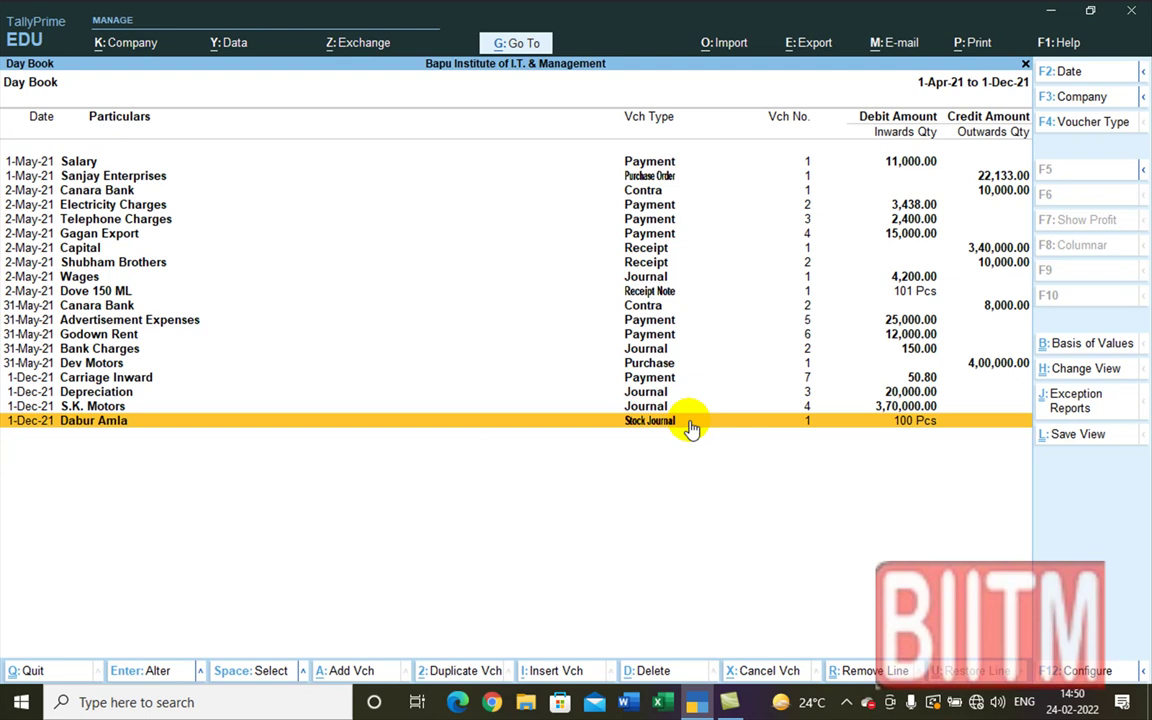
- Open the 2-May-21 Dove 150 ML receipt note voucher from the Day Book for alteration
key("Up")
key("Up")
key("Up")
key("Up")
key("Up")
key("Up")
key("Up")
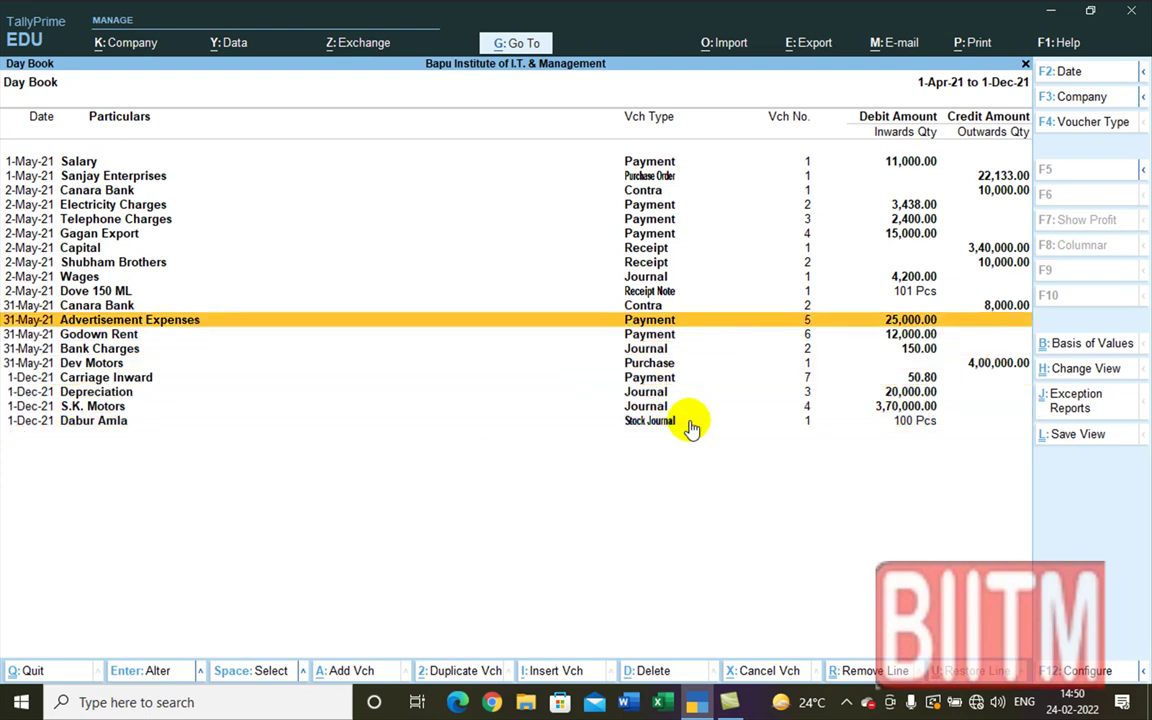
key("Up")
key("Up")
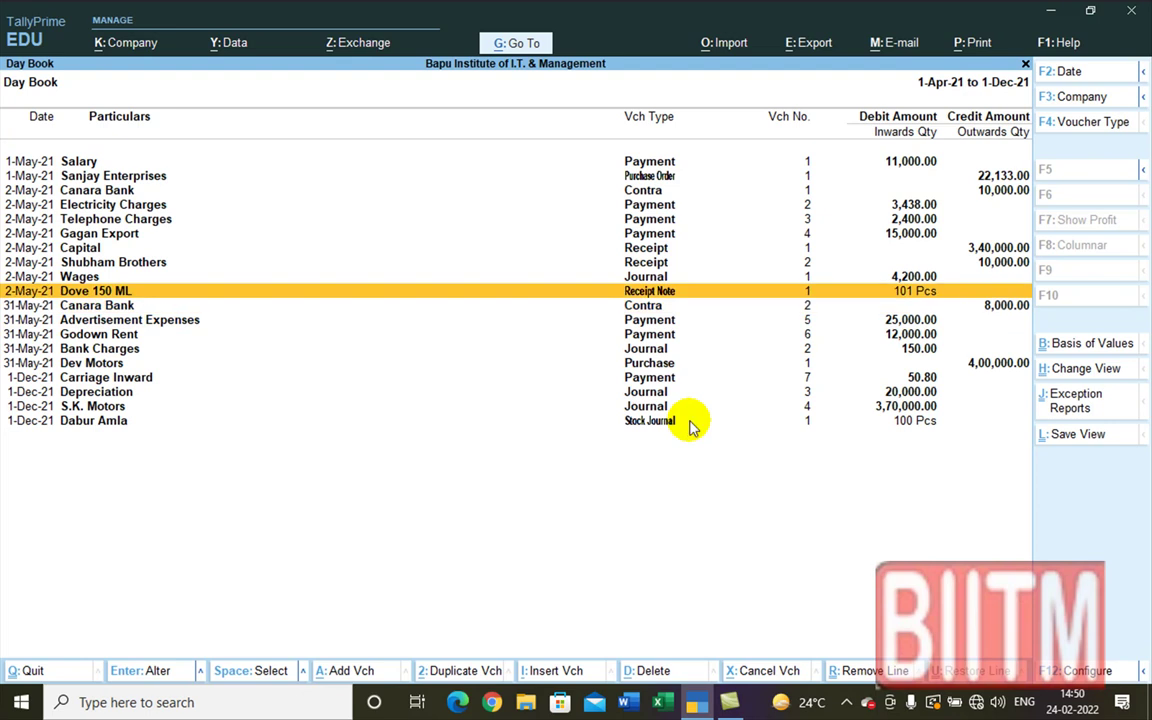
key("Return")
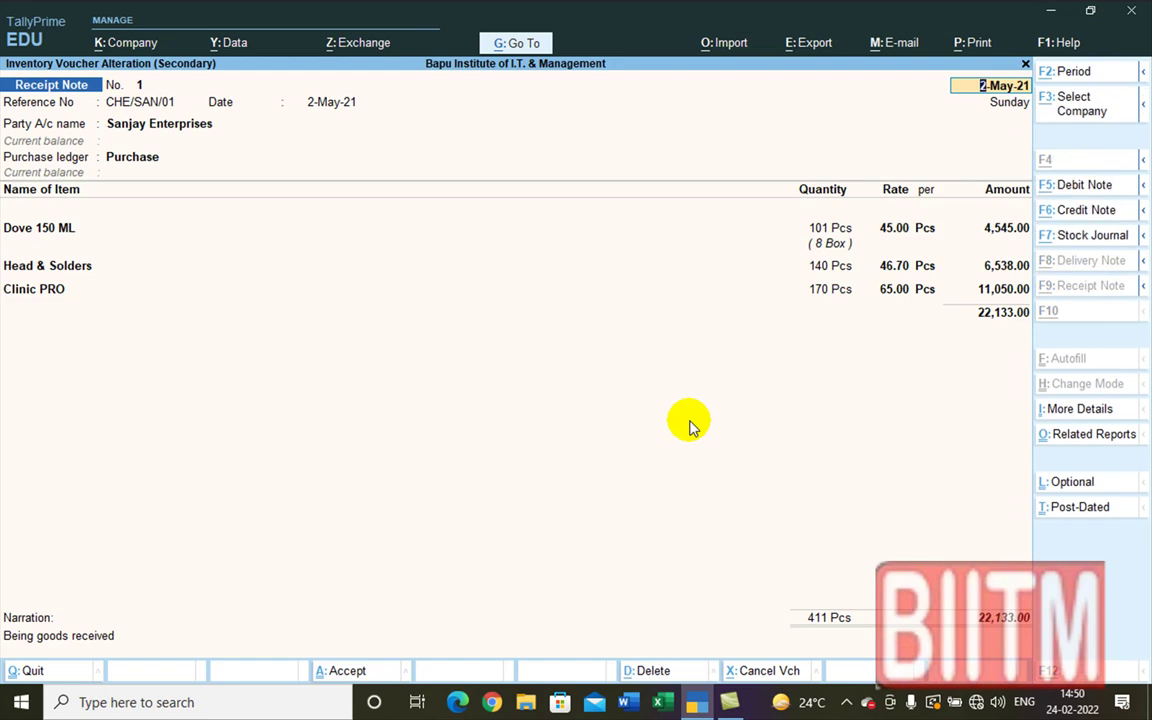
- Delete the 2-May-21 receipt note voucher and go back to the Gateway of Tally
key("alt+d")
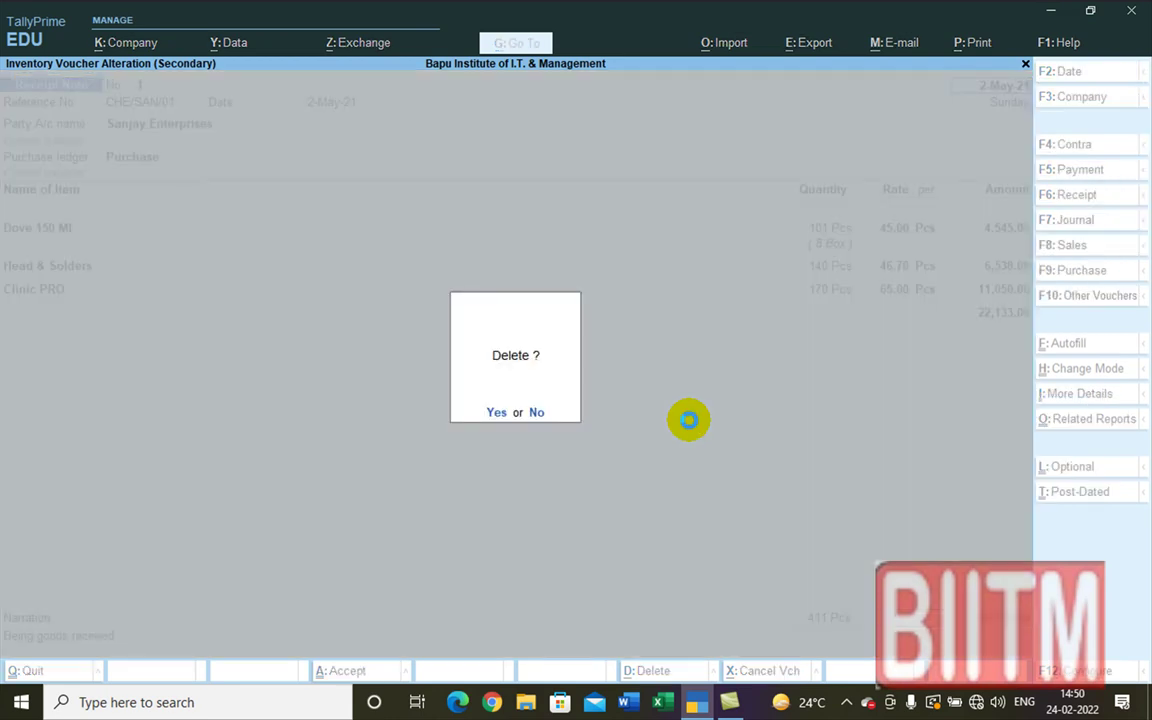
key("y")
key("Escape")
key("Down")
key("Escape")
- Open the Stock Summary and expand the stock groups to show their individual items
key("Up")
key("Up")
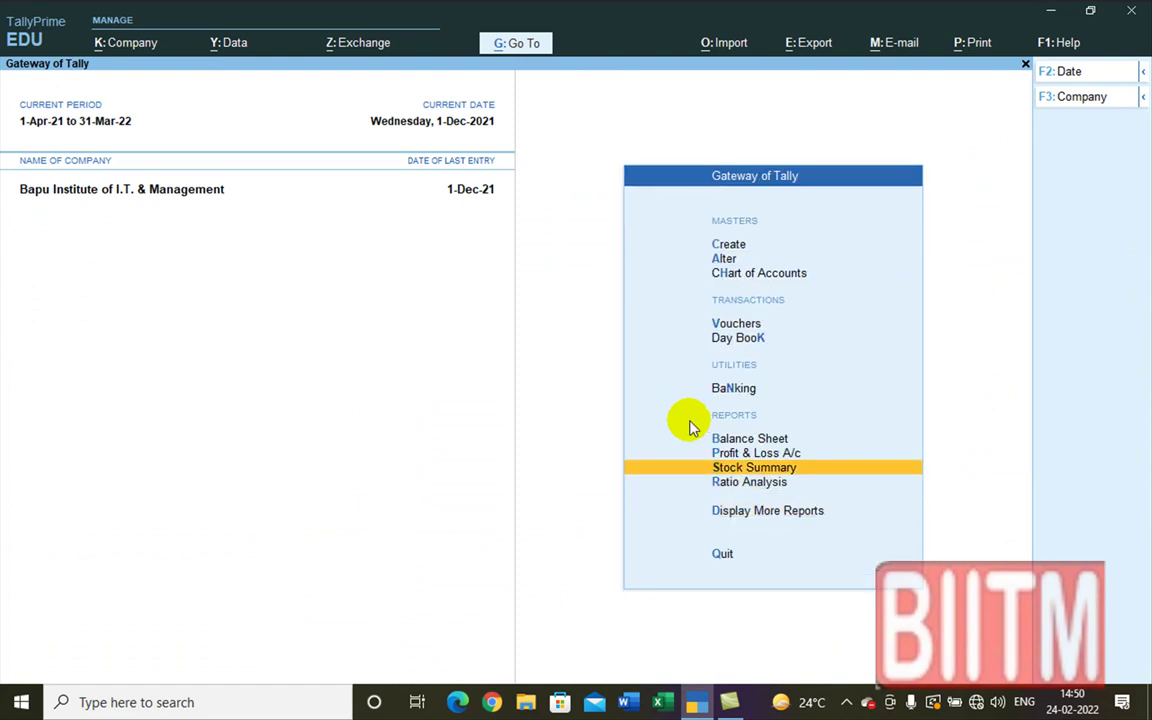
key("Return")
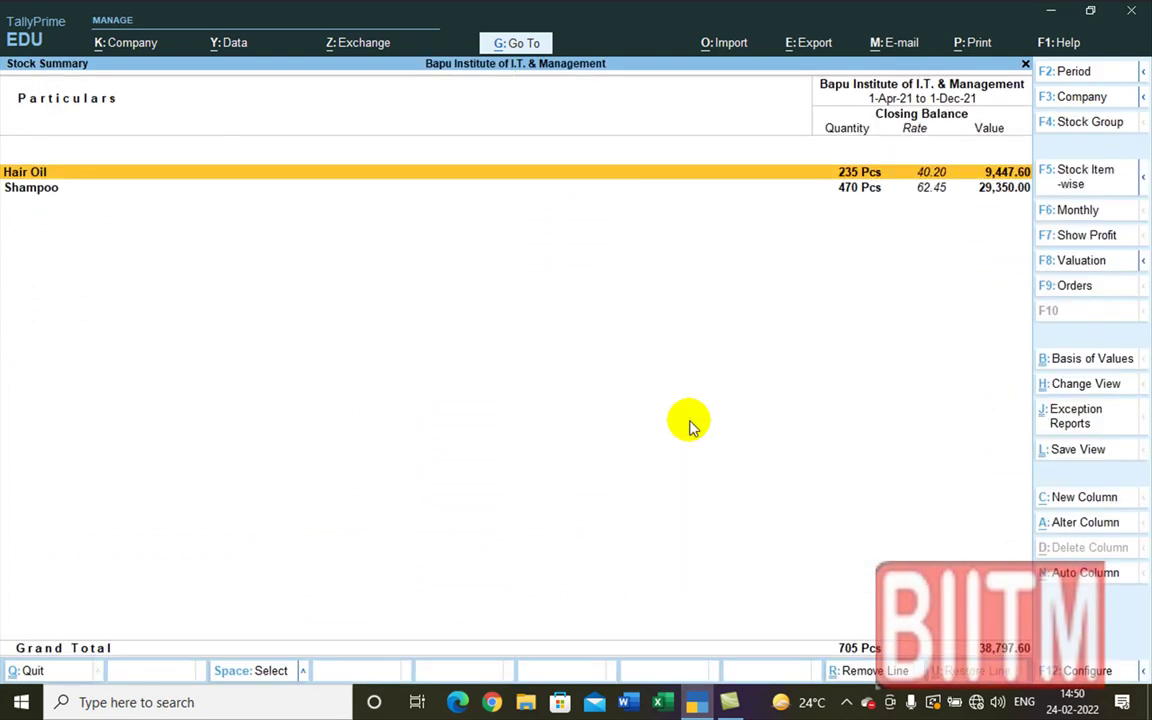
key("alt+F5")
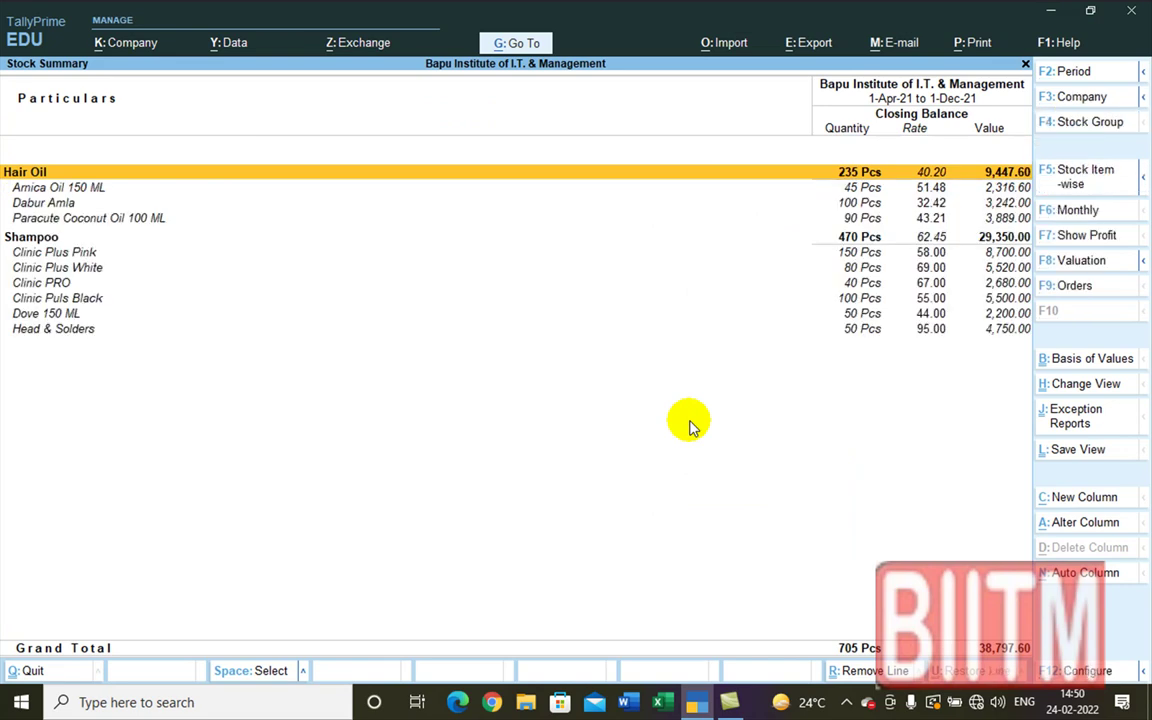
- Check the closing quantity, rate and value of the Hair Oil items and of Clinic Plus Pink and Clinic Plus White
key("Down")
key("Down")
key("Down")
key("Down")
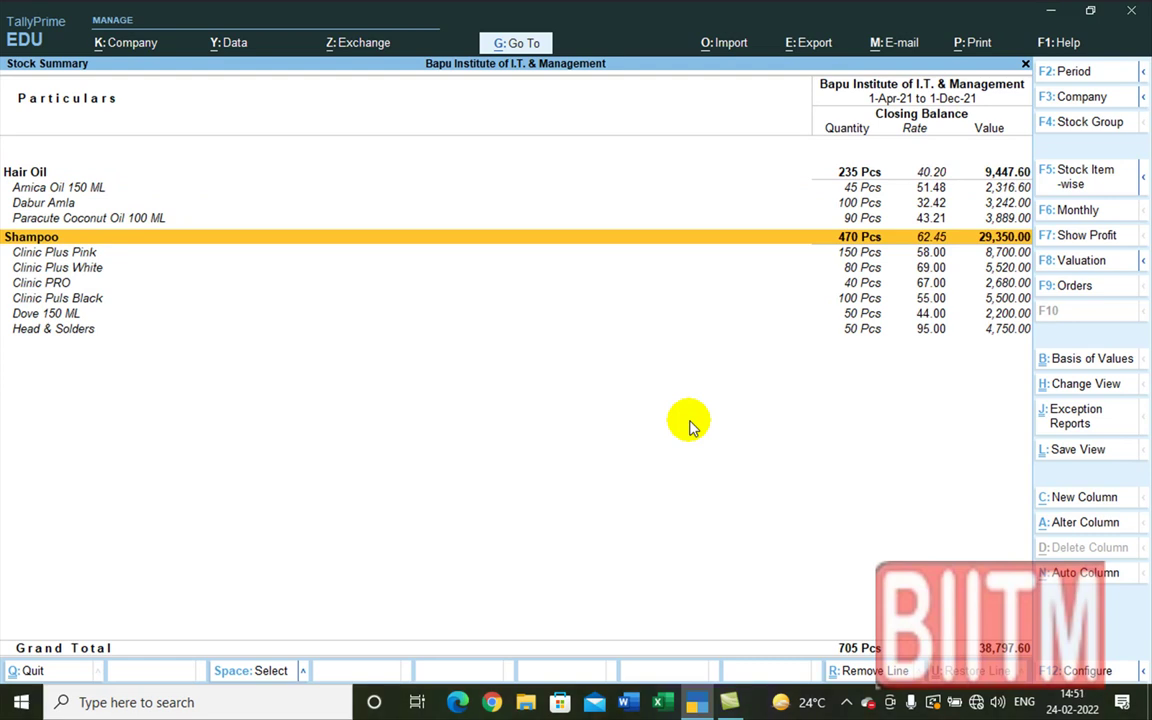
key("Up")
key("Up")
key("Up")
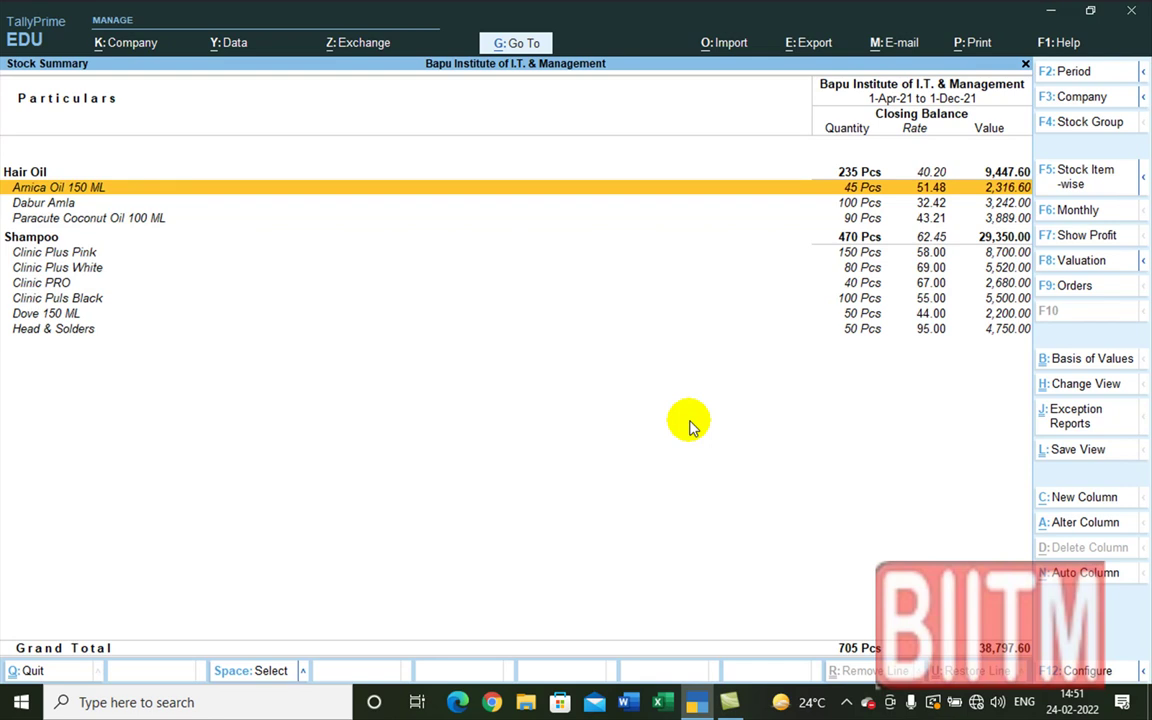
key("Down")
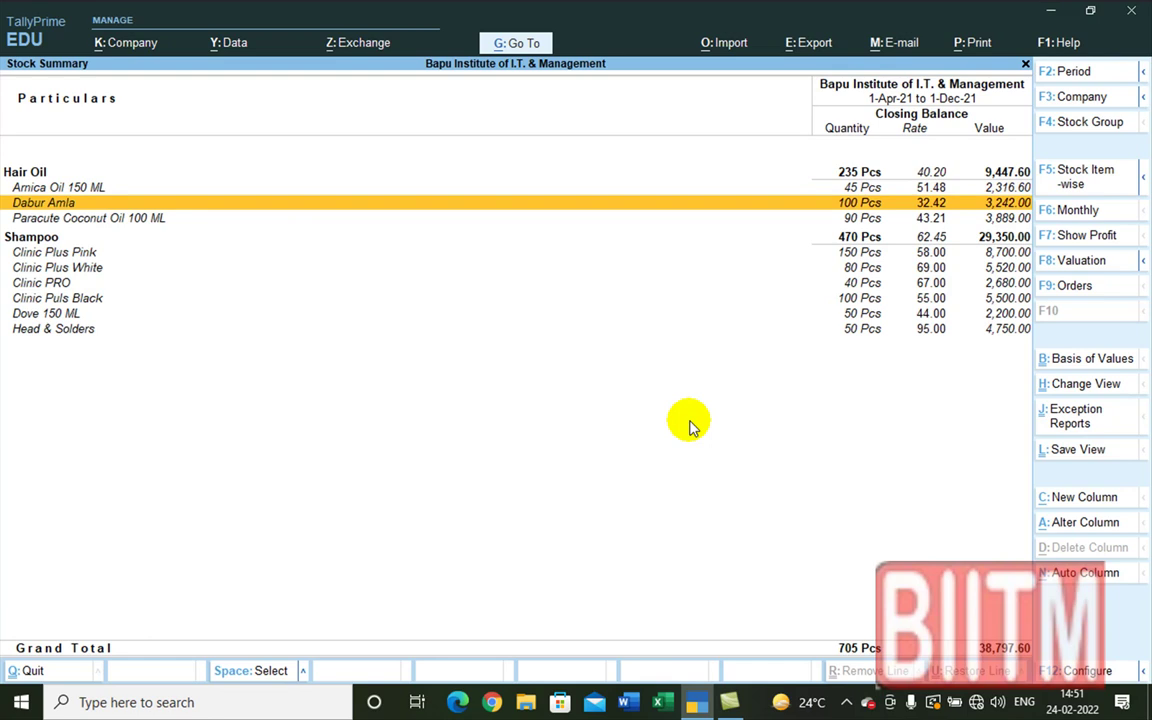
key("Down")
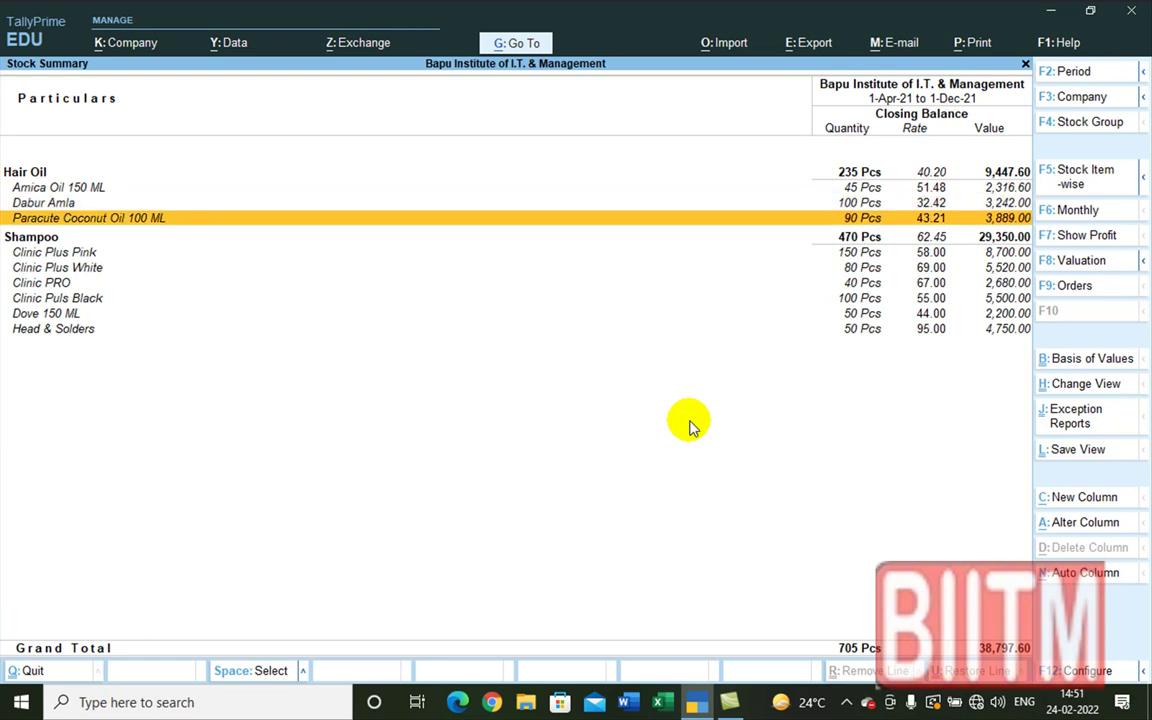
key("Down")
key("Down")
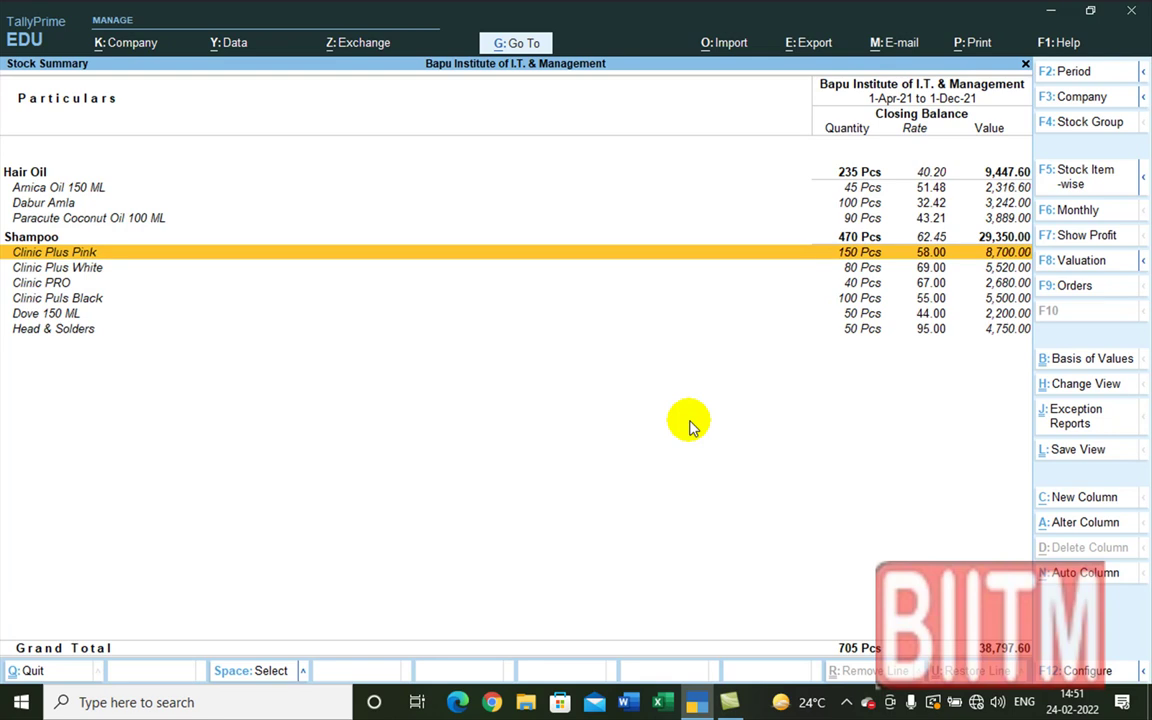
key("Down")
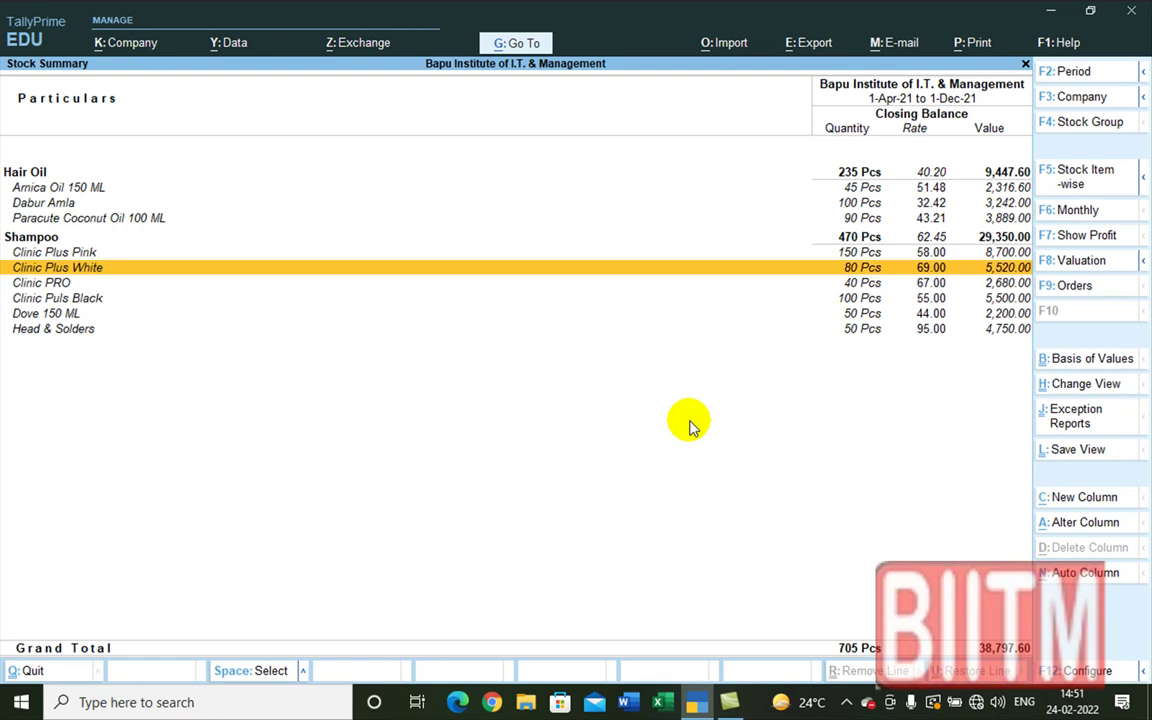
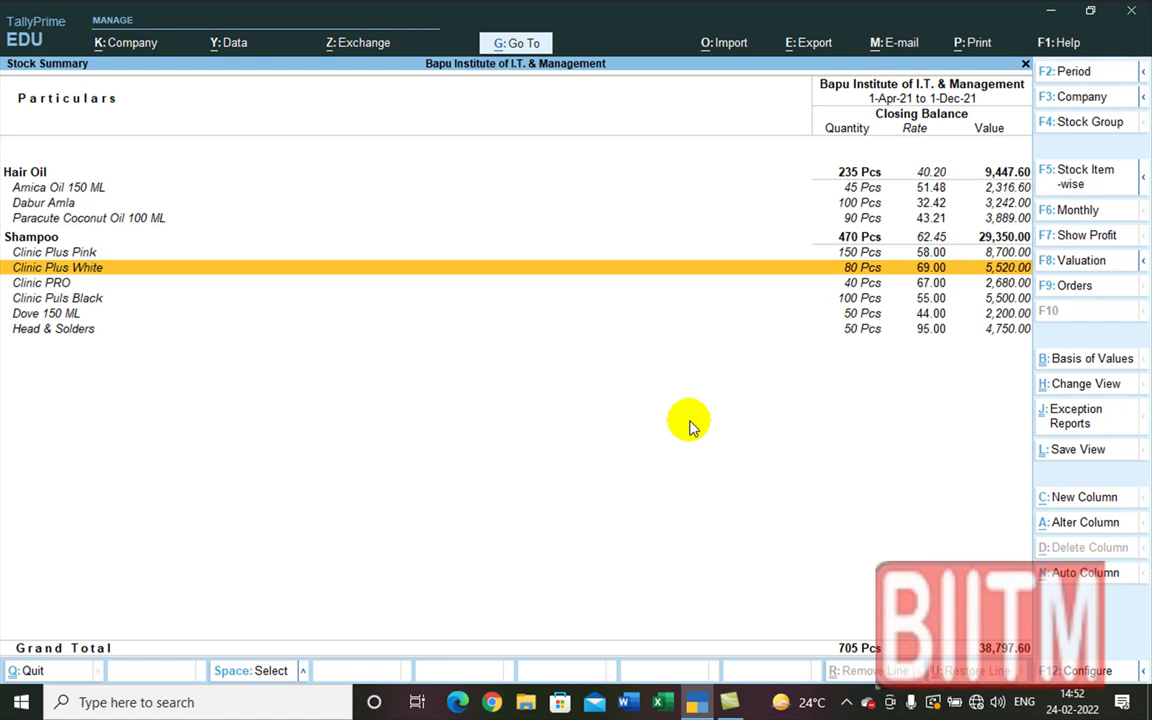
key("Up")
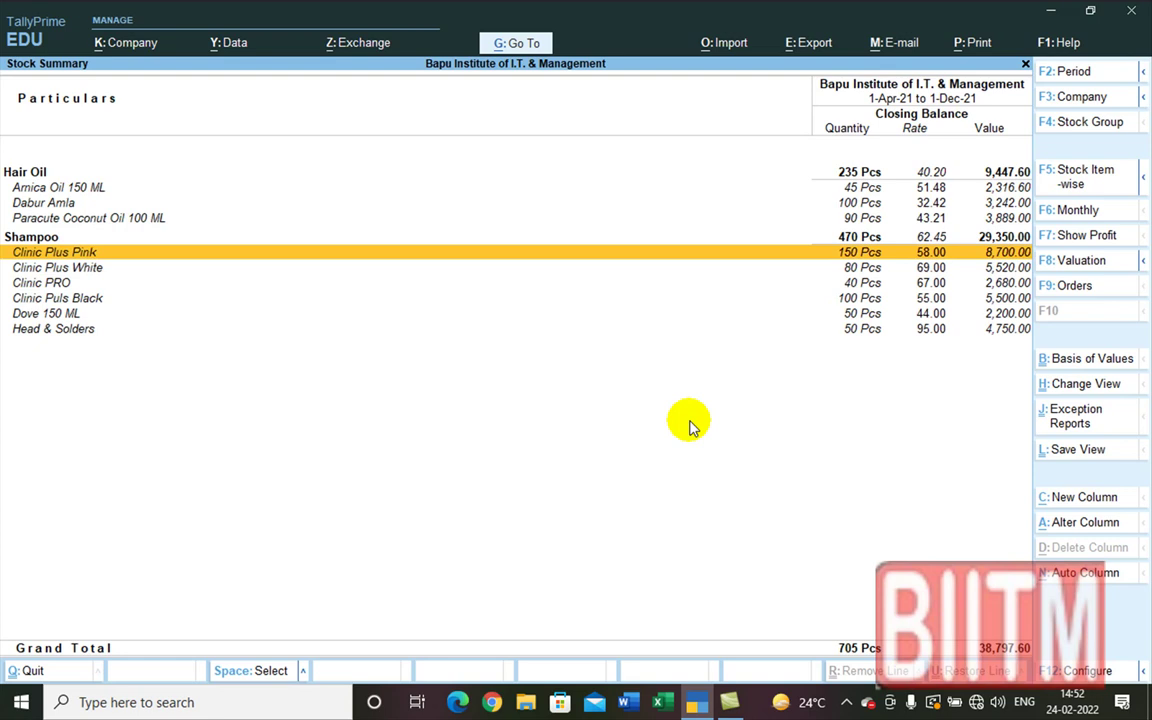
key("Down")
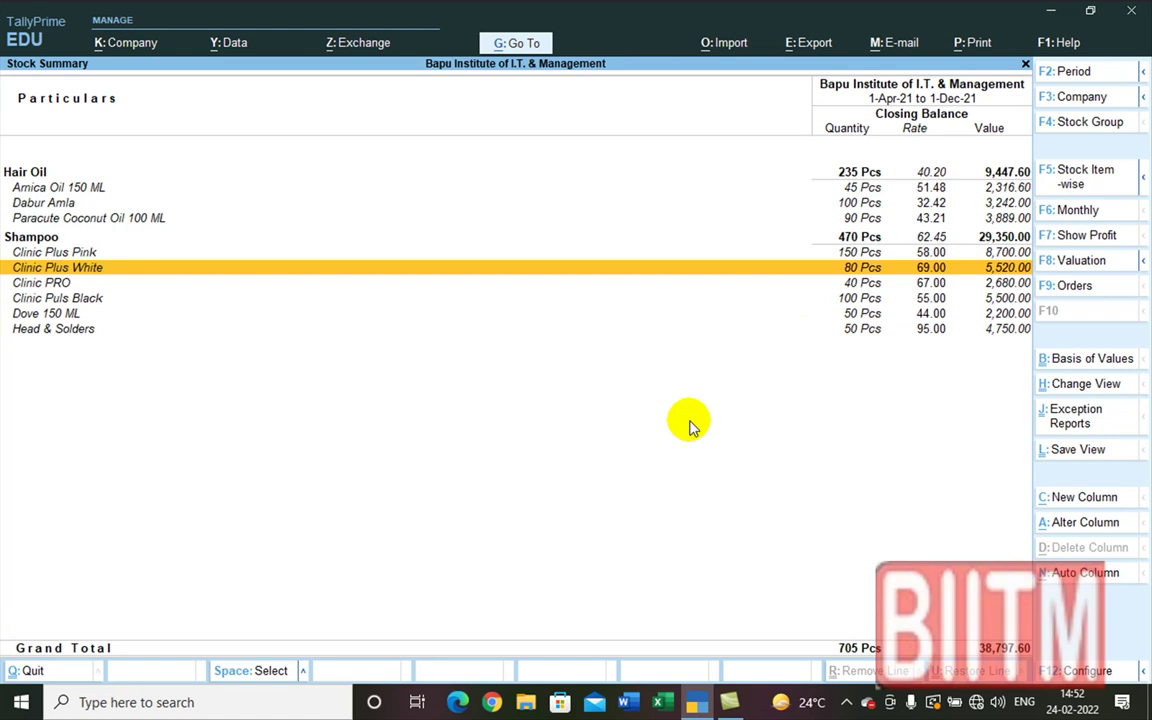
- Leave the Stock Summary and open the Clinic Plus White stock item for alteration
key("Escape")
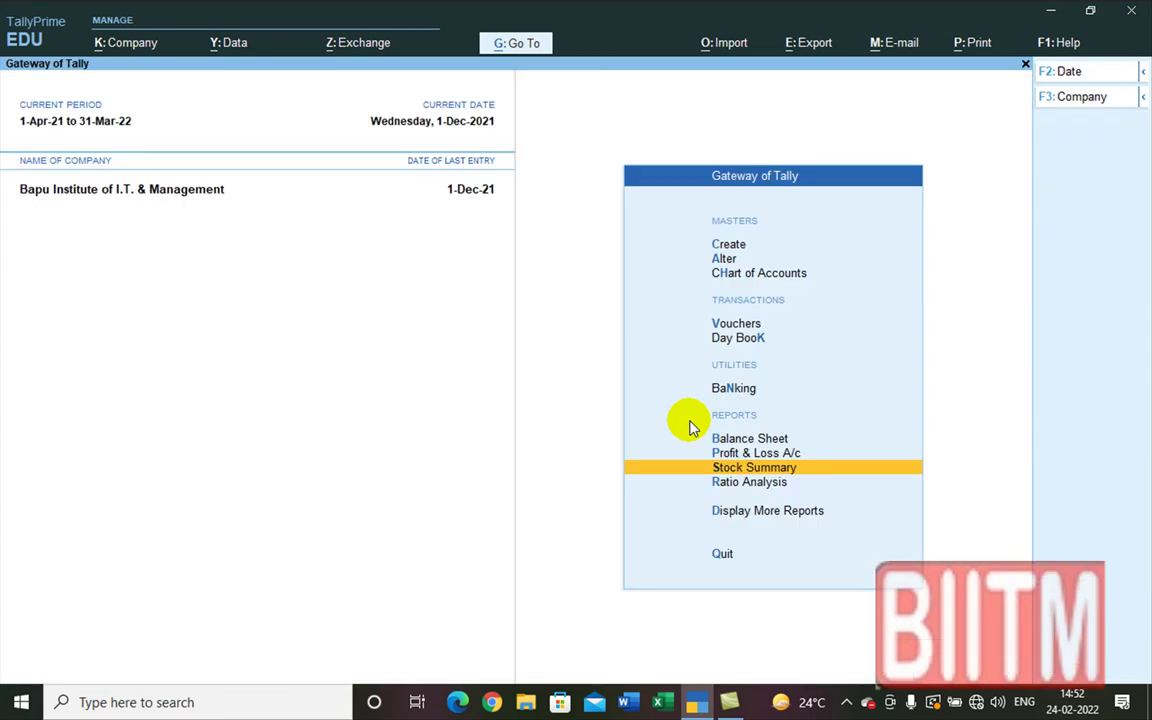
key("Up")
key("Up")
key("Up")
key("Up")
key("Up")
key("Up")
key("Up")
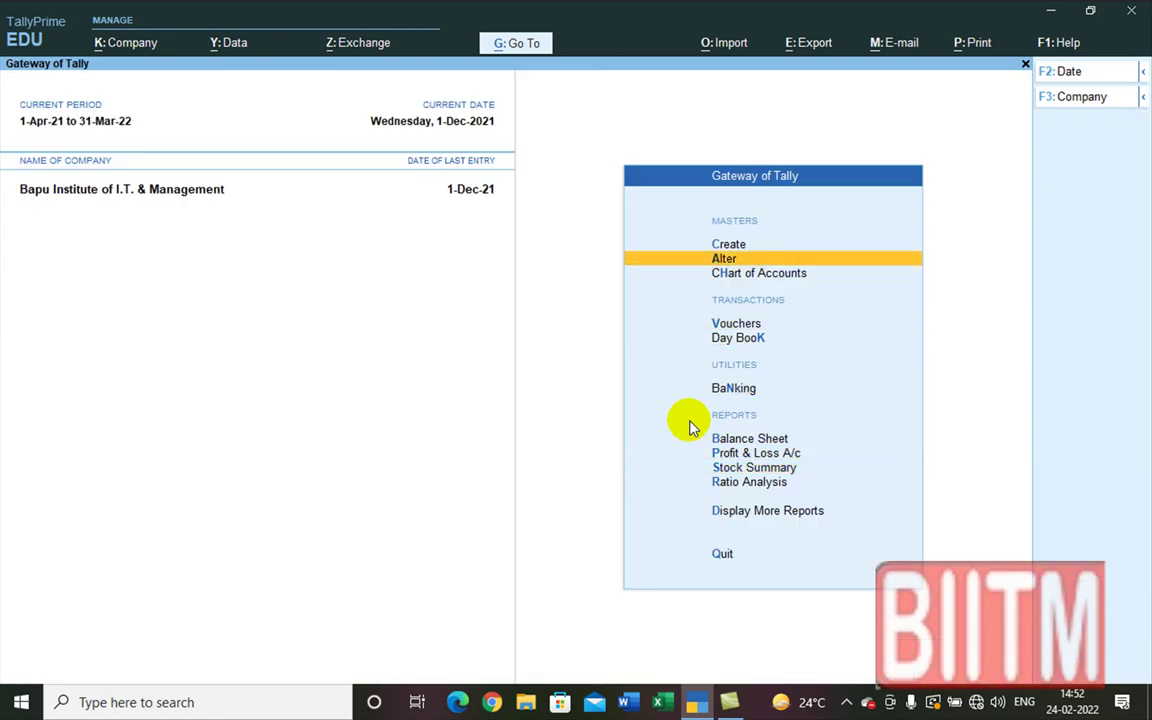
key("Return")
key("Down")
key("Down")
key("Down")
key("Down")
key("Down")
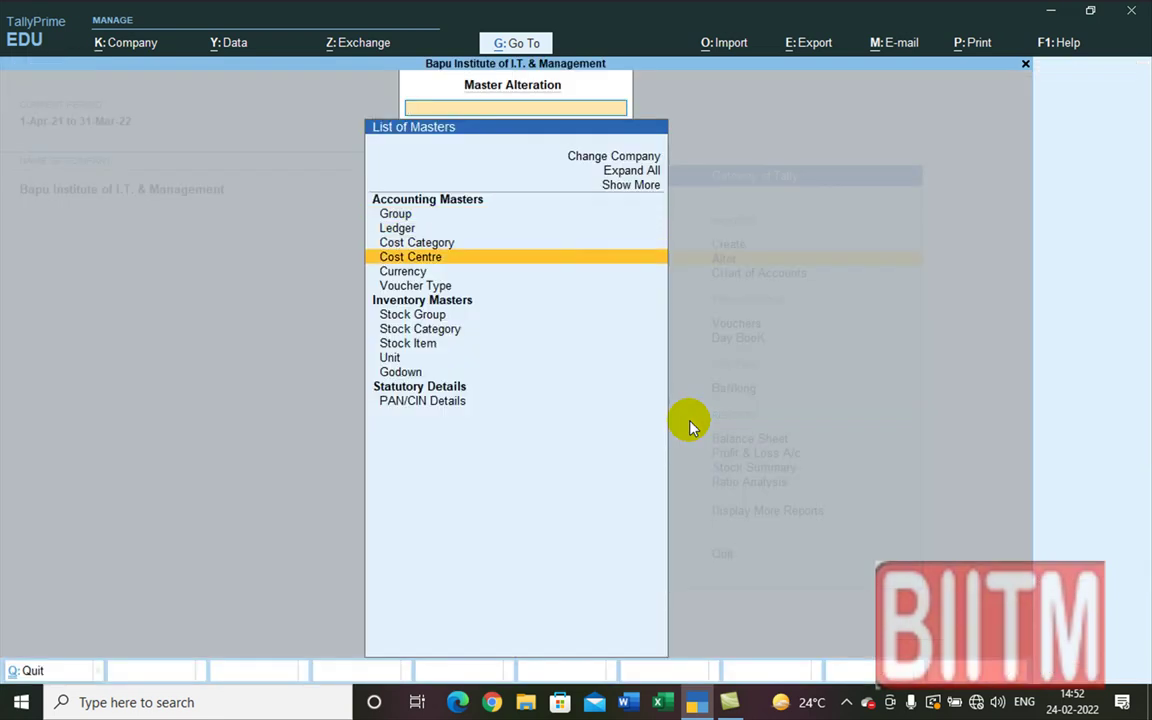
key("Down")
key("Down")
key("Down")
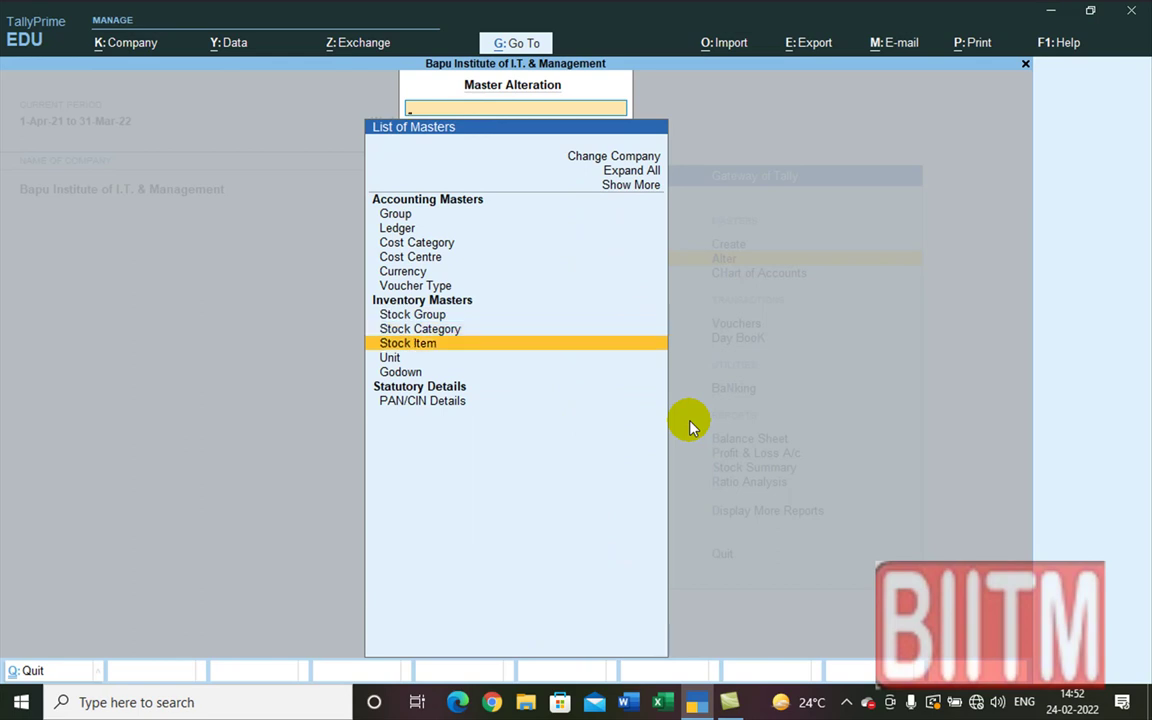
key("Return")
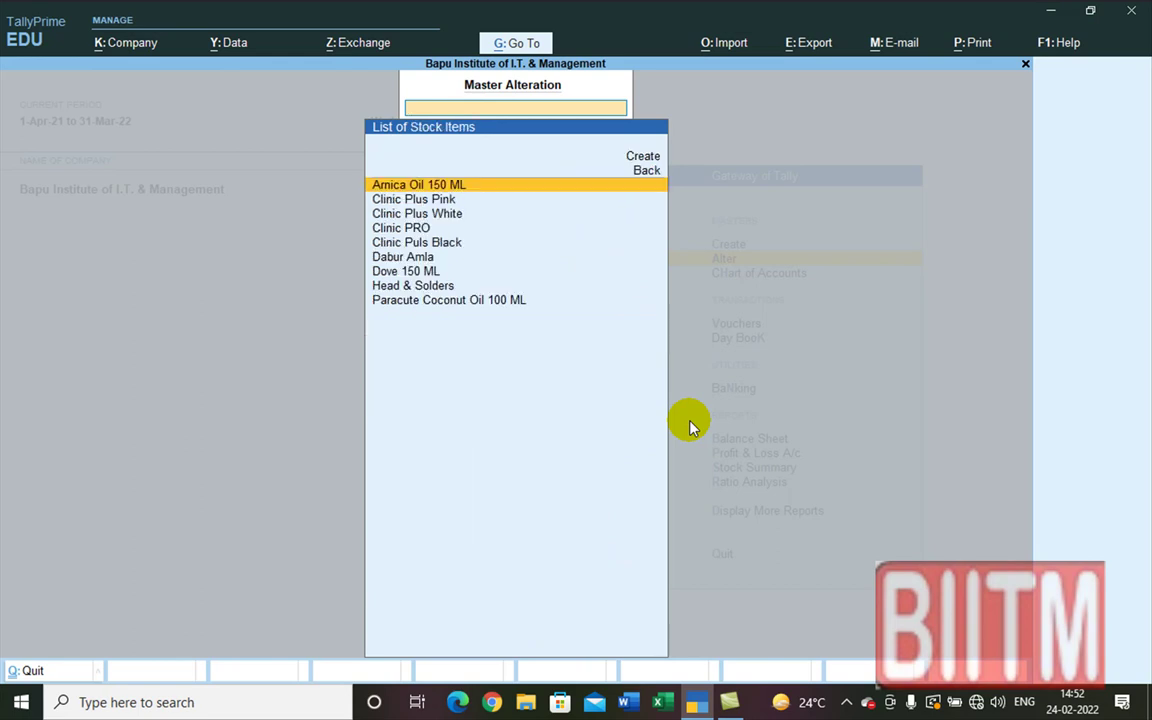
key("Down")
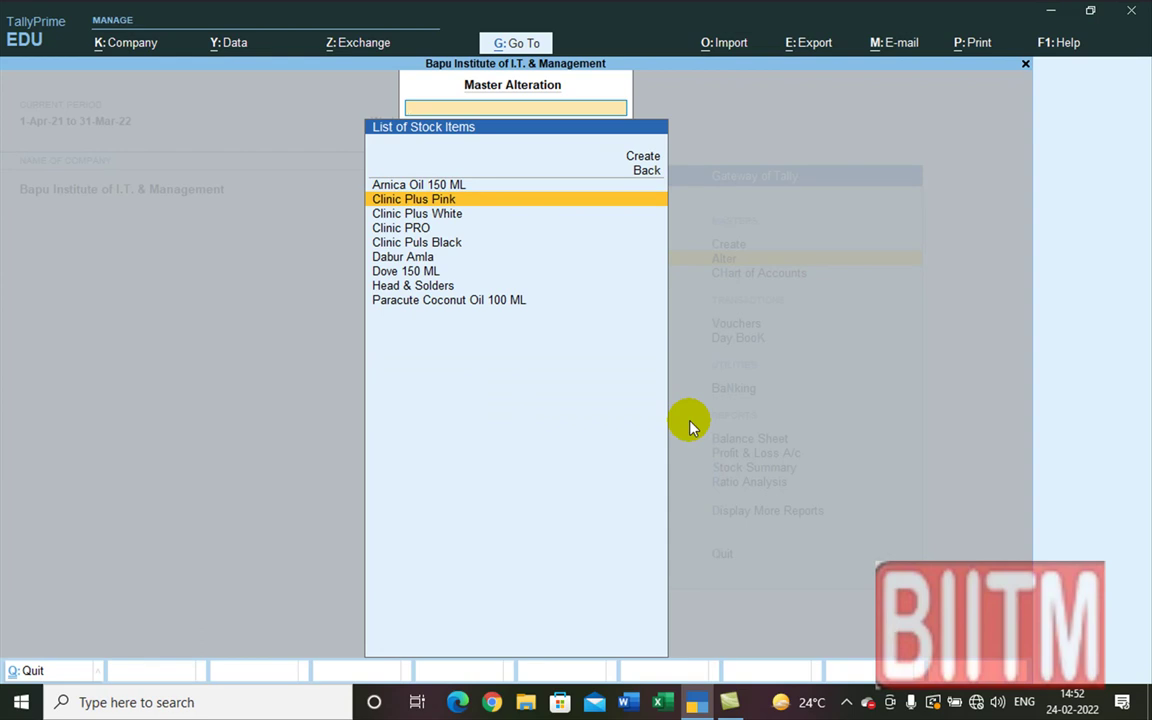
key("Down")
key("Return")
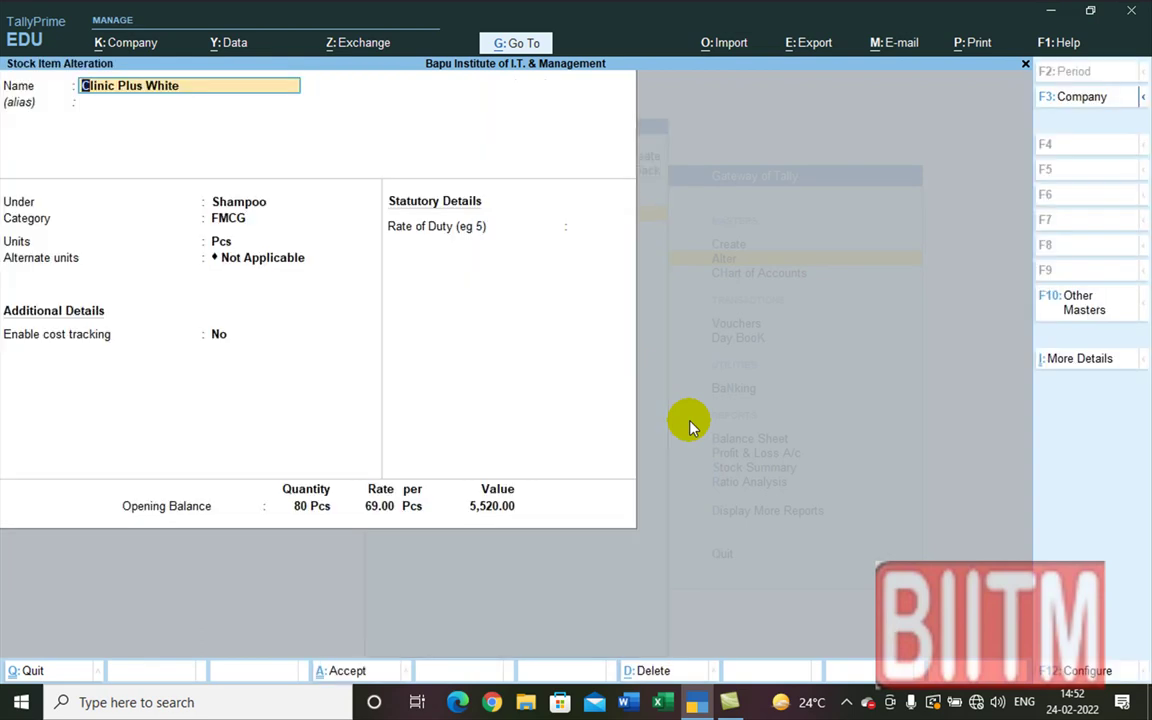
- Set the opening balance quantity of Clinic Plus White to 50 Pcs
key("Return")
key("Return")
key("Return")
key("Return")
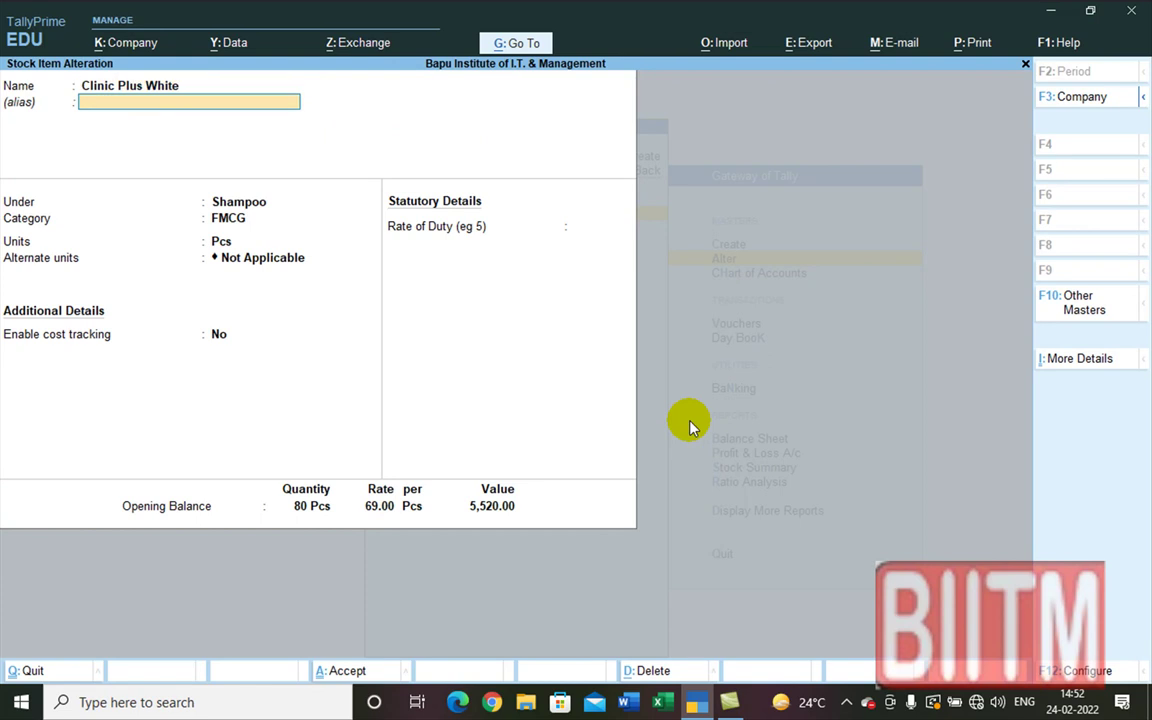
key("Return")
key("Return")
key("Return")
key("Return")
key("Return")
key("Return")
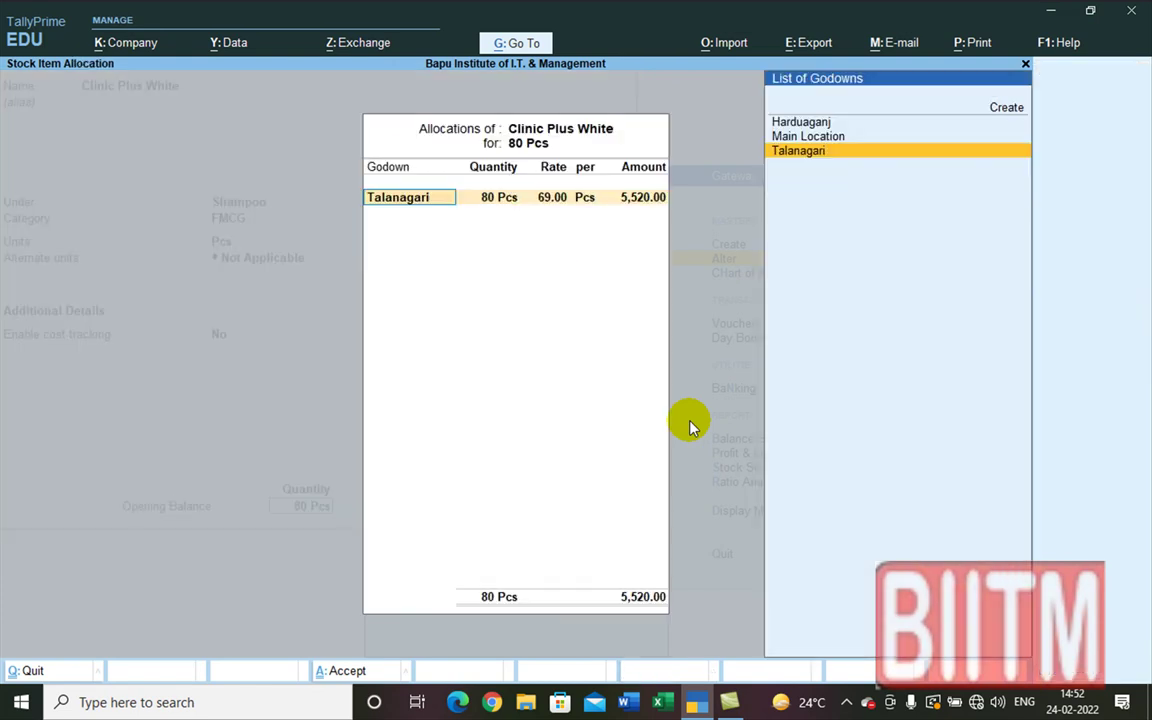
key("ctrl+a")
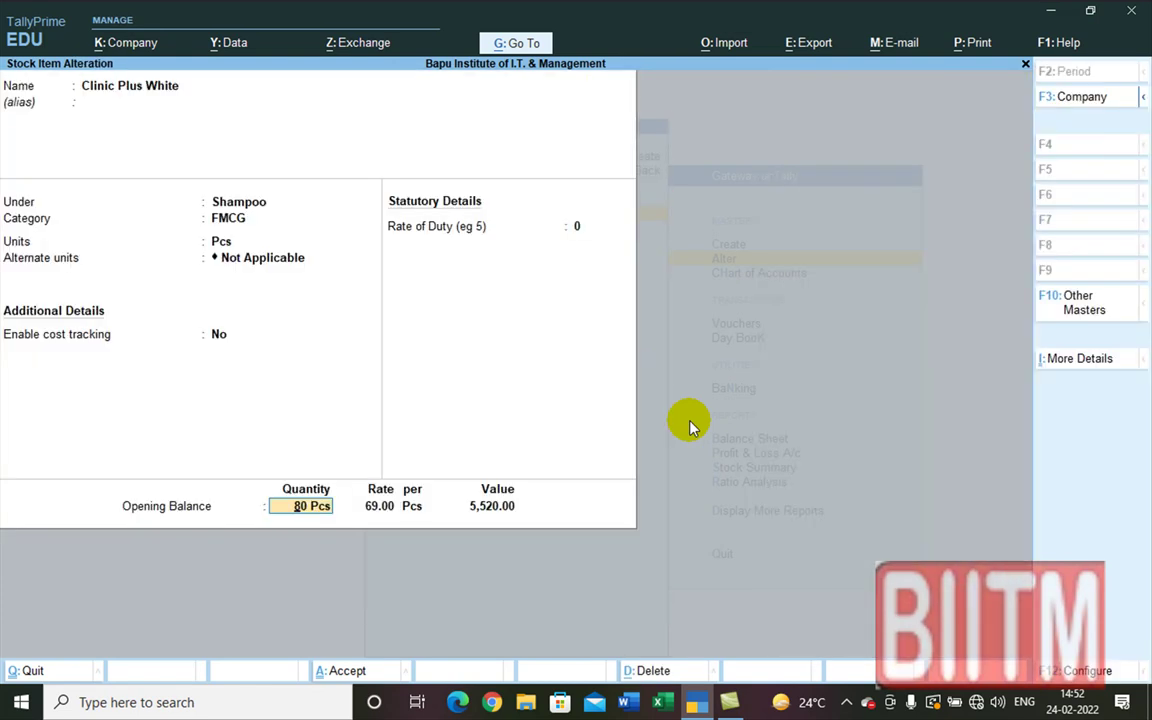
type("50")
key("Return")
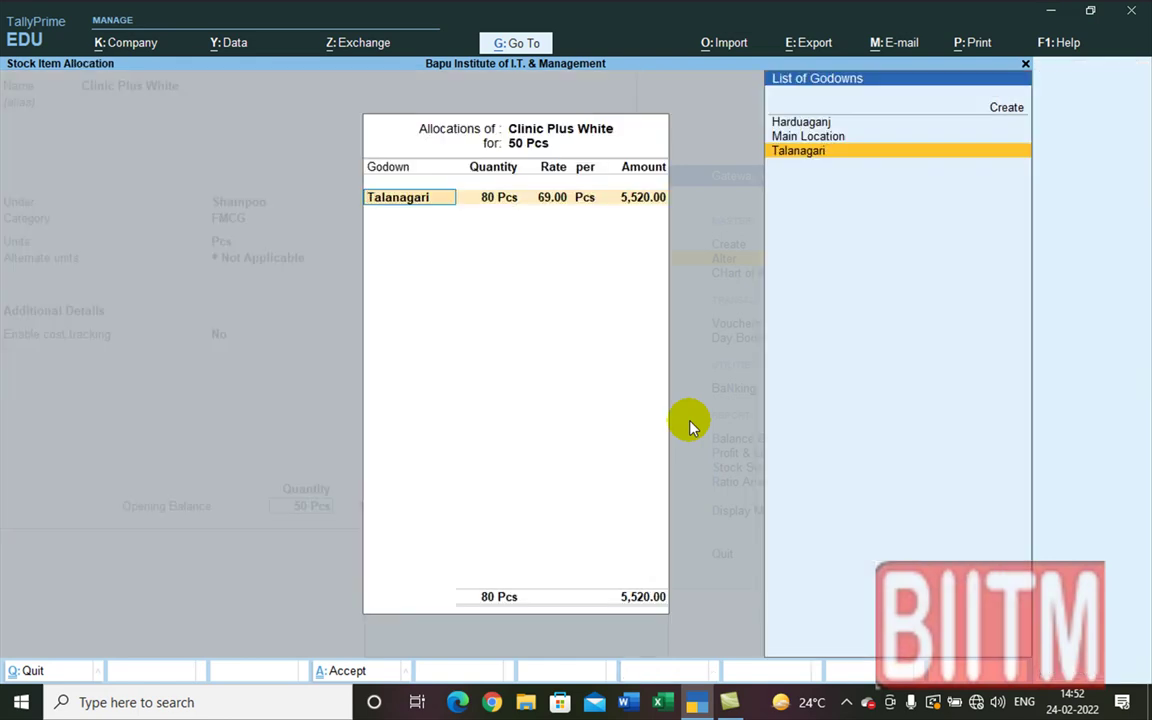
- Set the Talanagari godown allocation of Clinic Plus White to 50 Pcs at a rate of 78 and save the stock item
key("Return")
type("59")
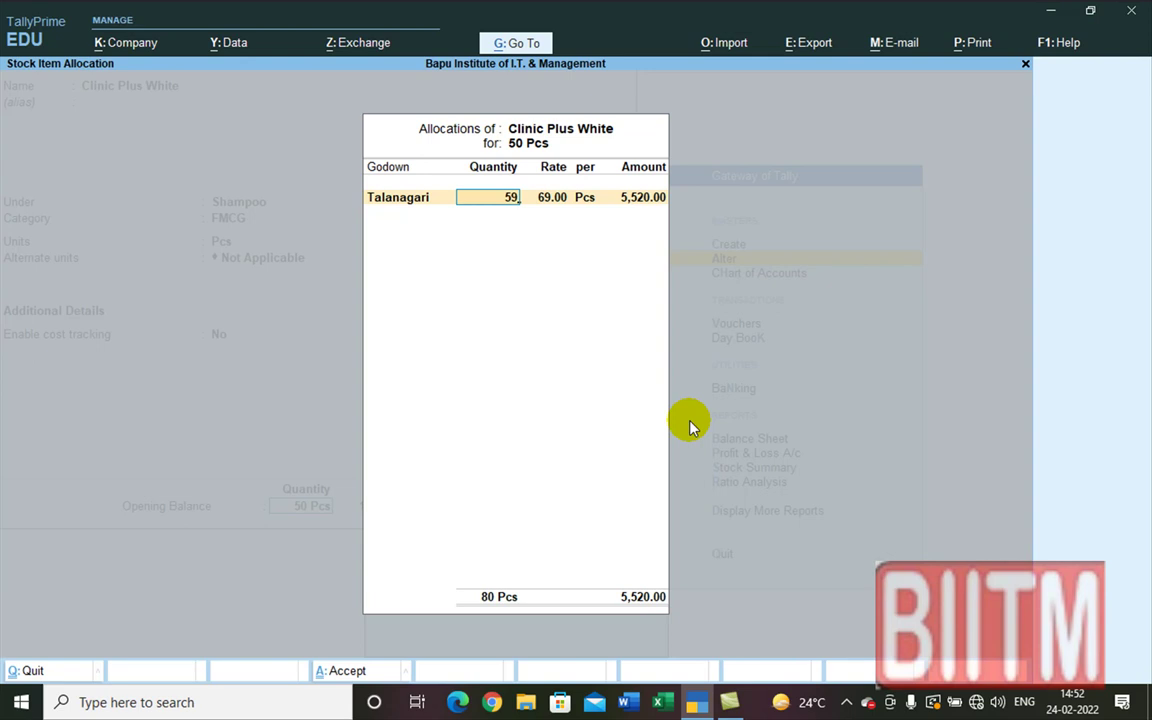
key("BackSpace")
type("0")
key("Return")
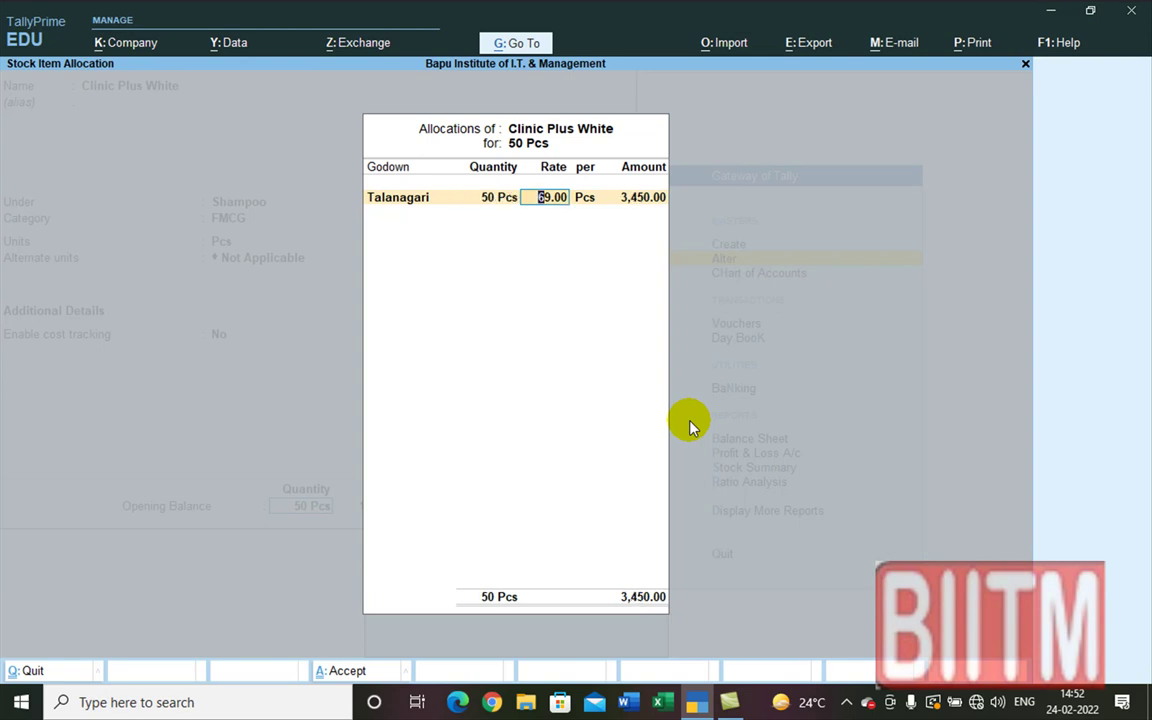
type("78")
key("Return")
key("Return")
key("Return")
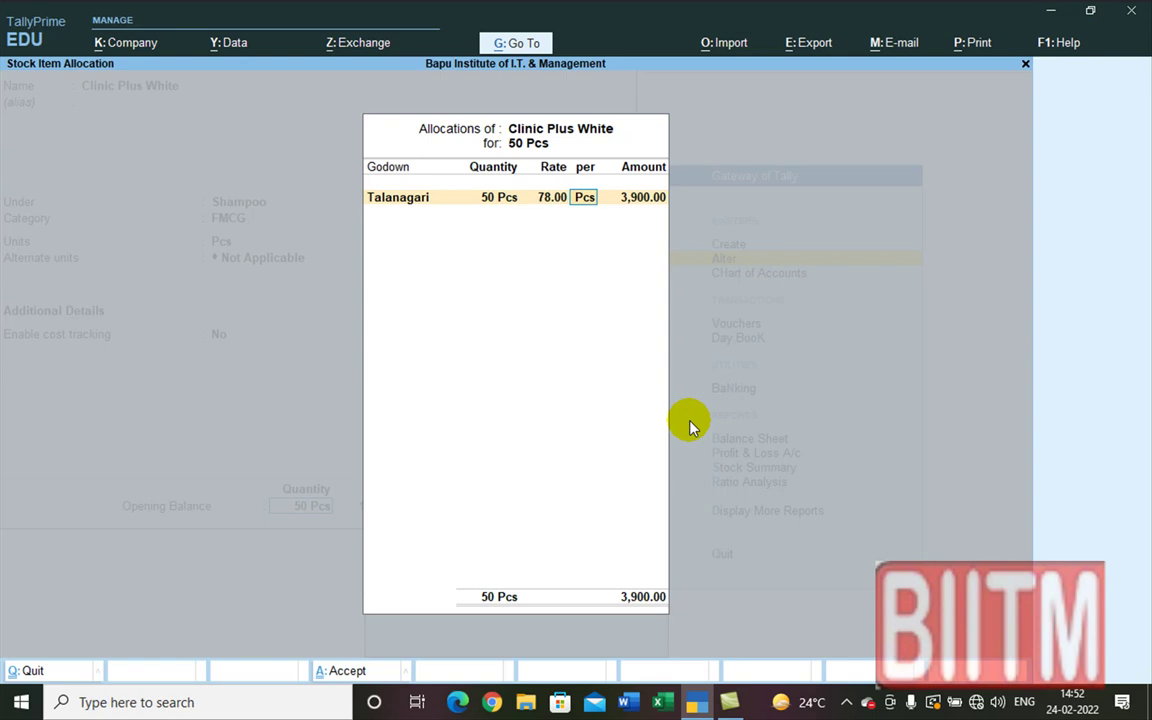
key("Return")
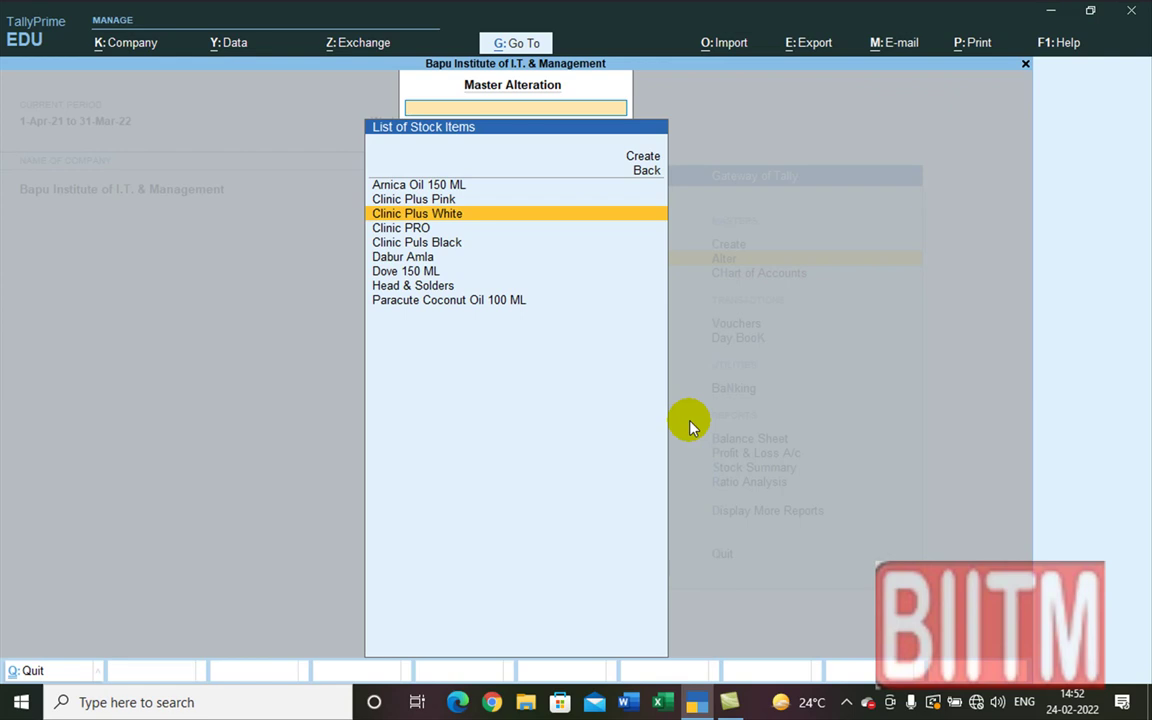
key("Escape")
key("Escape")
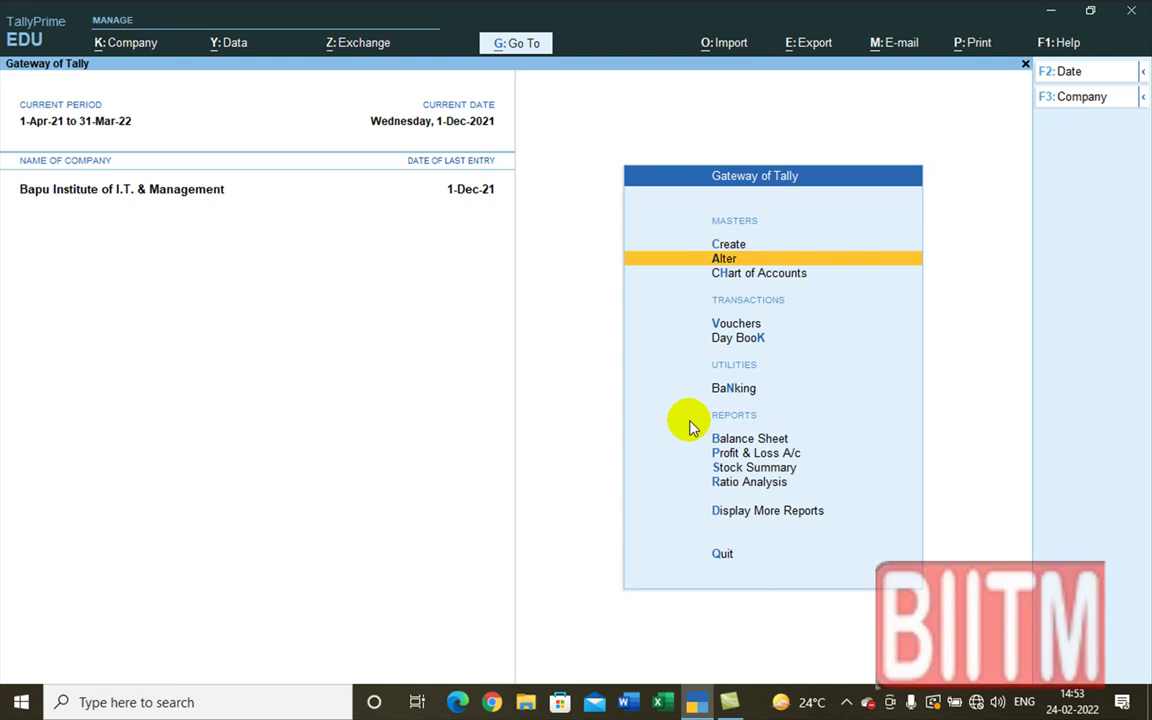
key("Escape")
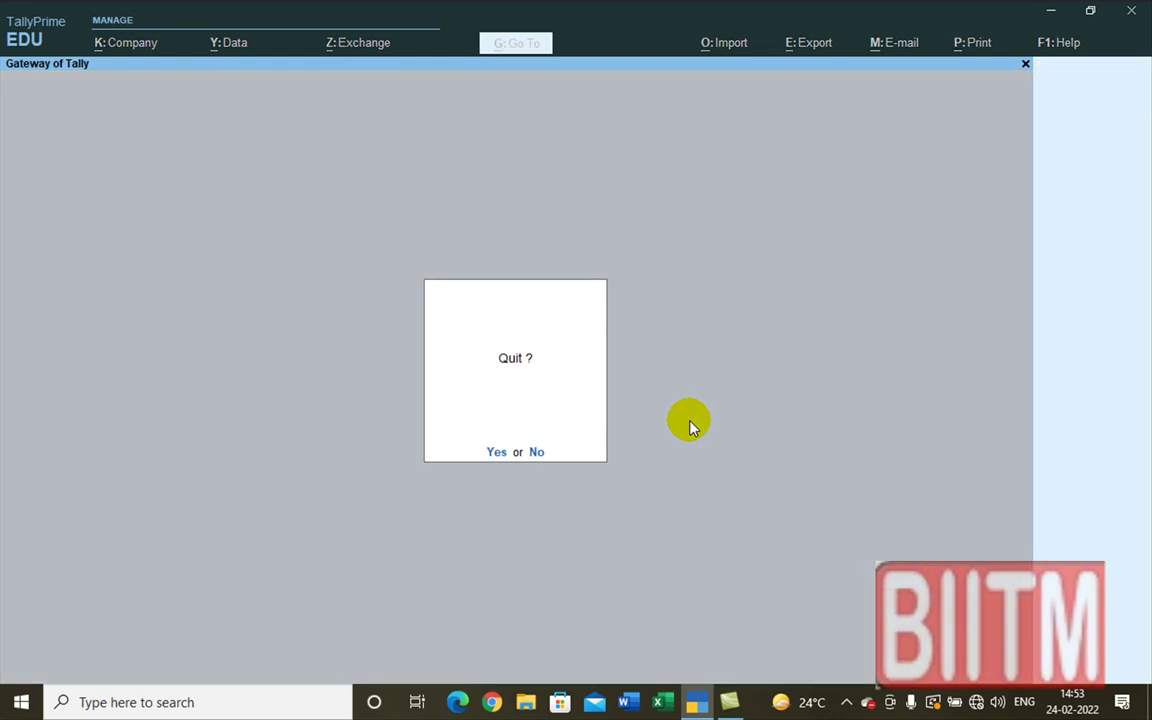
key("n")
key("Down")
key("Down")
key("Up")
key("Up")
key("Up")
key("Down")
key("Up")
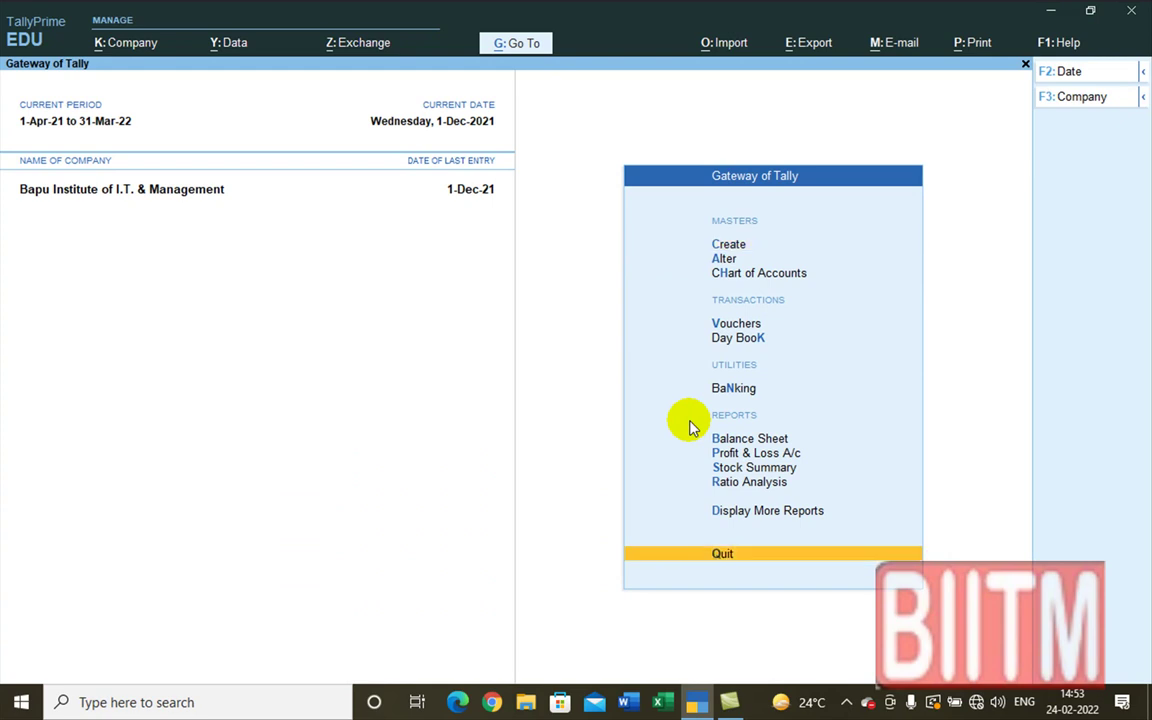
- Reopen the Stock Summary from the Gateway of Tally in its detailed item view
key("Up")
key("Up")
key("Return")
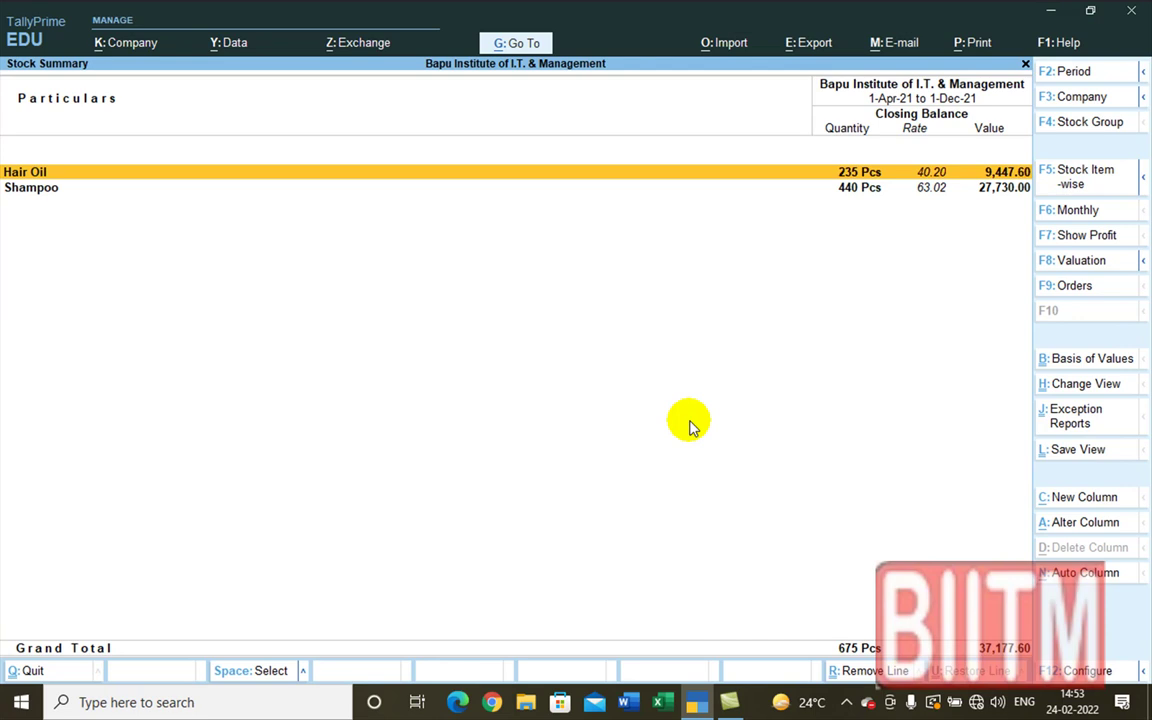
key("alt+F1")
- Verify the Clinic Plus Pink, Clinic Plus White and Clinic PRO closing figures in the Shampoo group
key("Down")
key("Down")
key("Down")
key("Down")
key("Down")
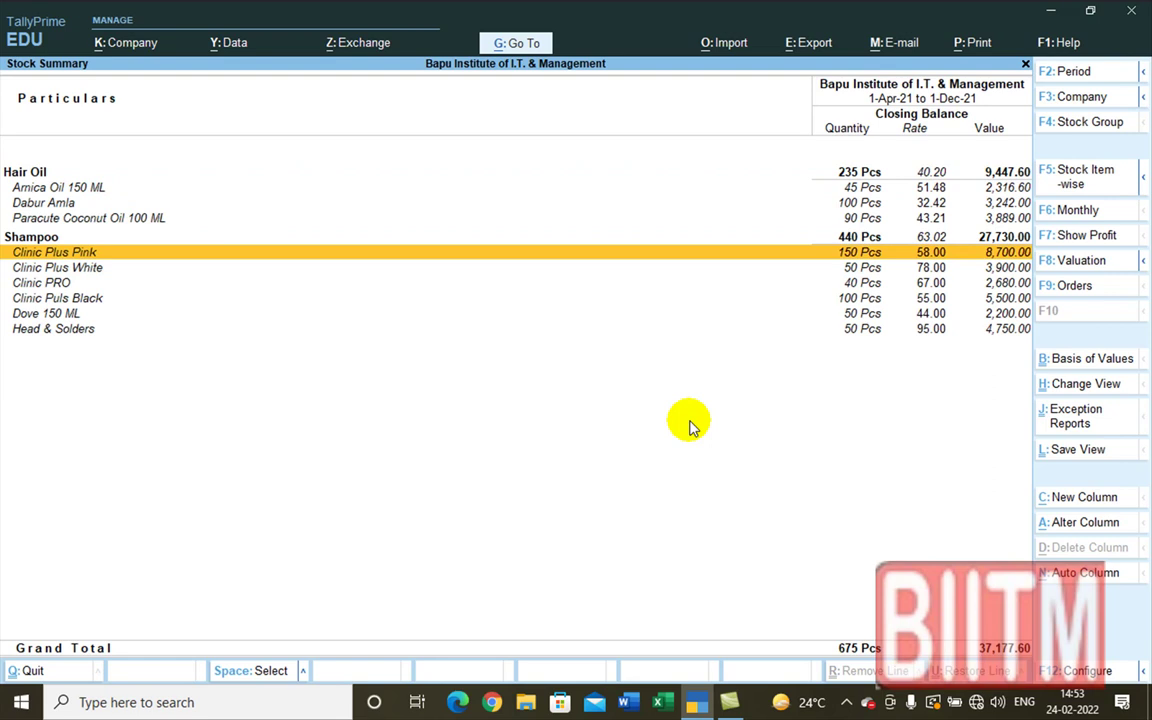
key("Down")
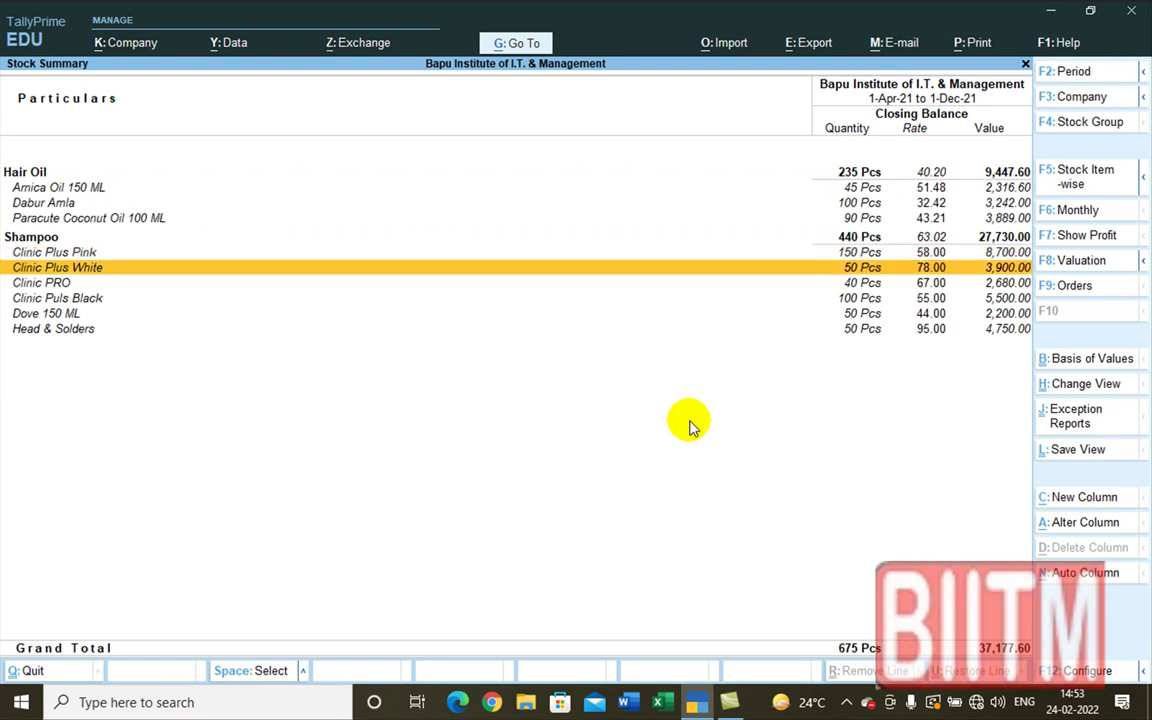
key("Down")
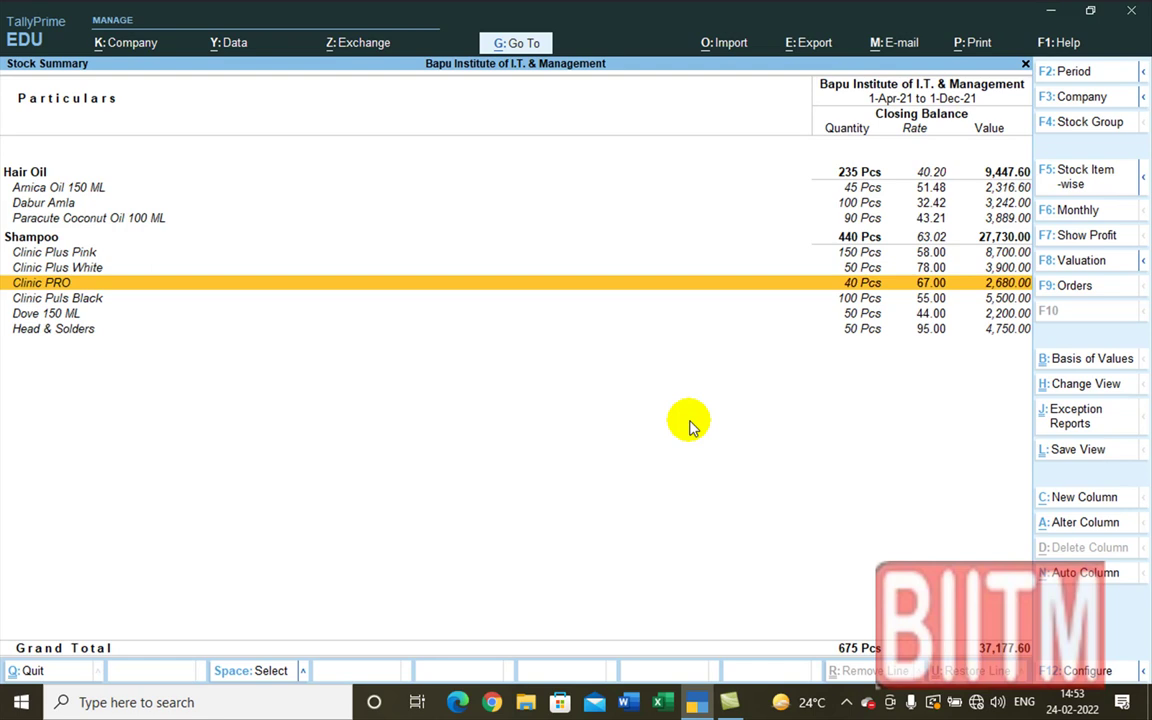
- Check the closing quantities and rates of Clinic Puls Black, Dove 150 ML and Head & Solders in the Shampoo group
key("Down")
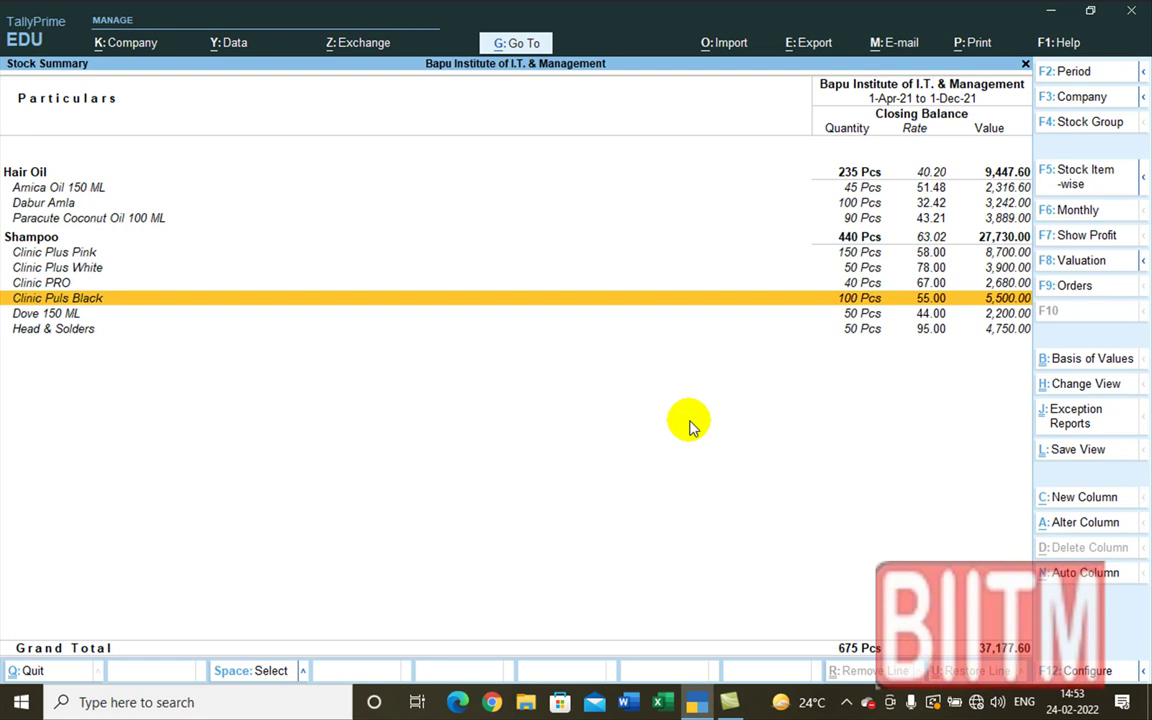
key("Down")
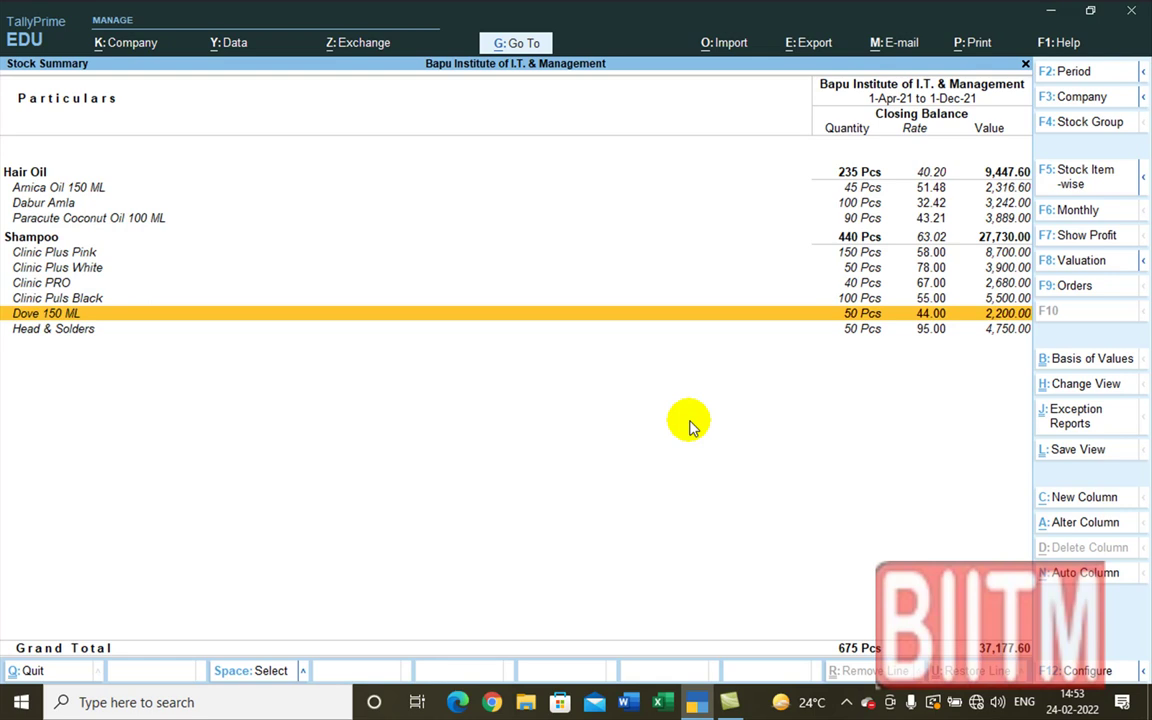
key("Down")
key("Up")
key("Up")
key("Up")
key("Up")
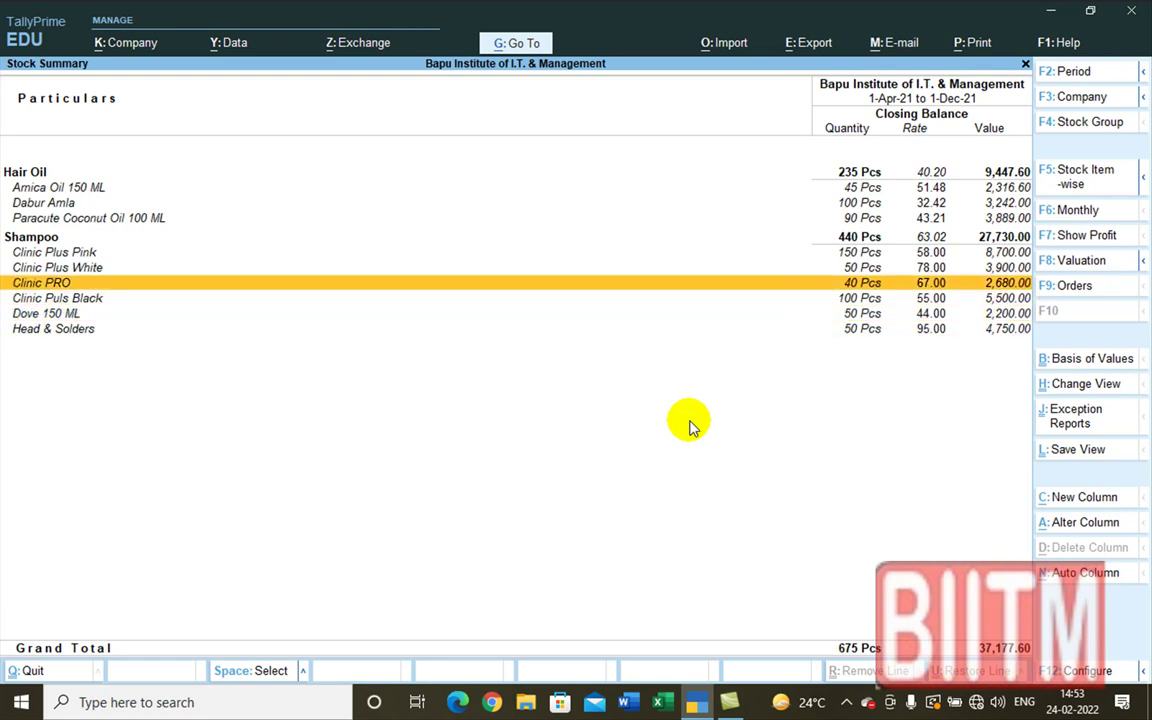
key("Up")
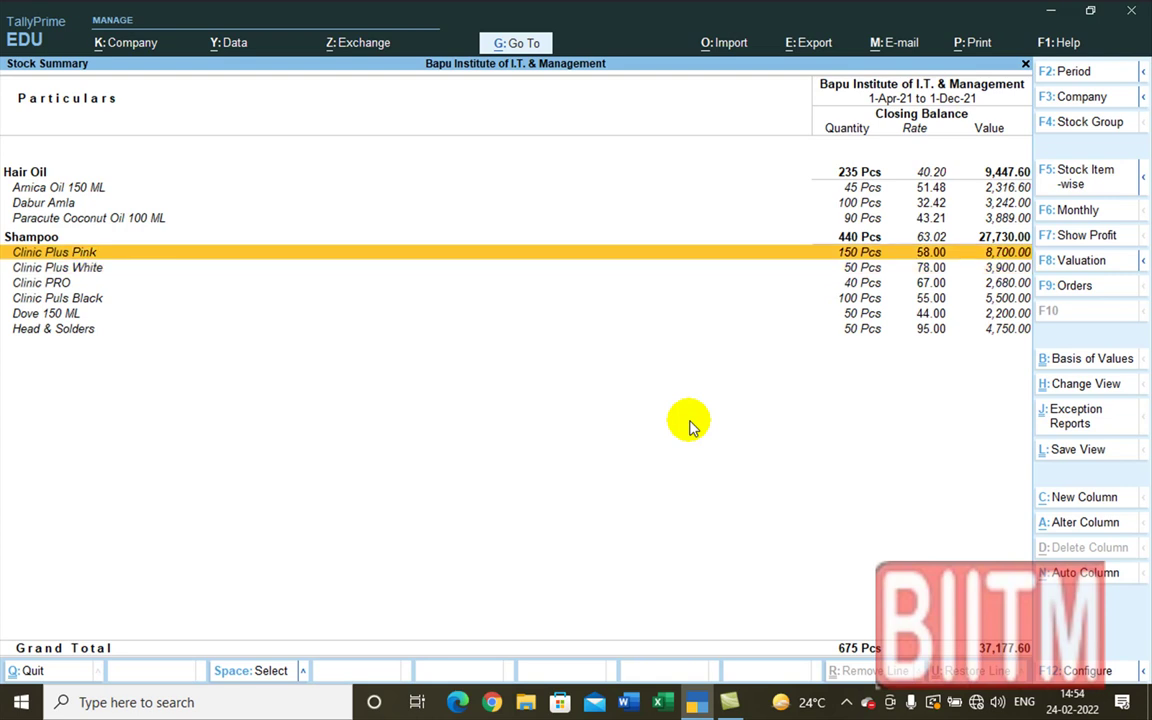
key("Down")
key("Down")
key("Down")
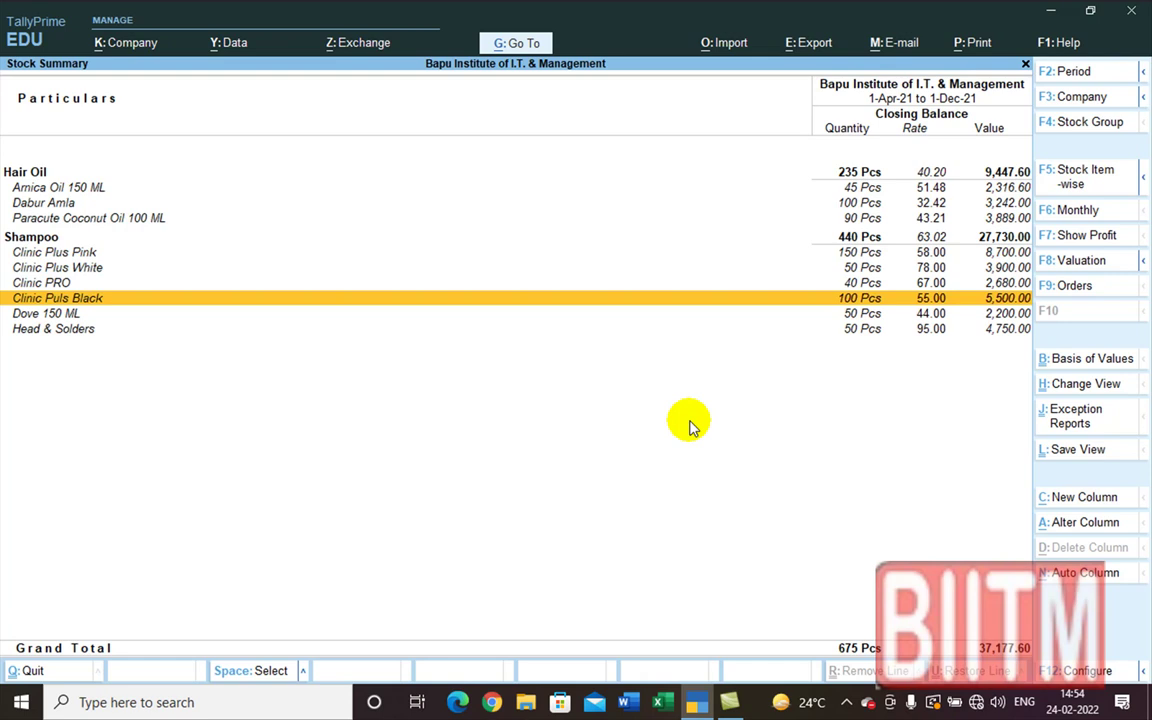
key("Down")
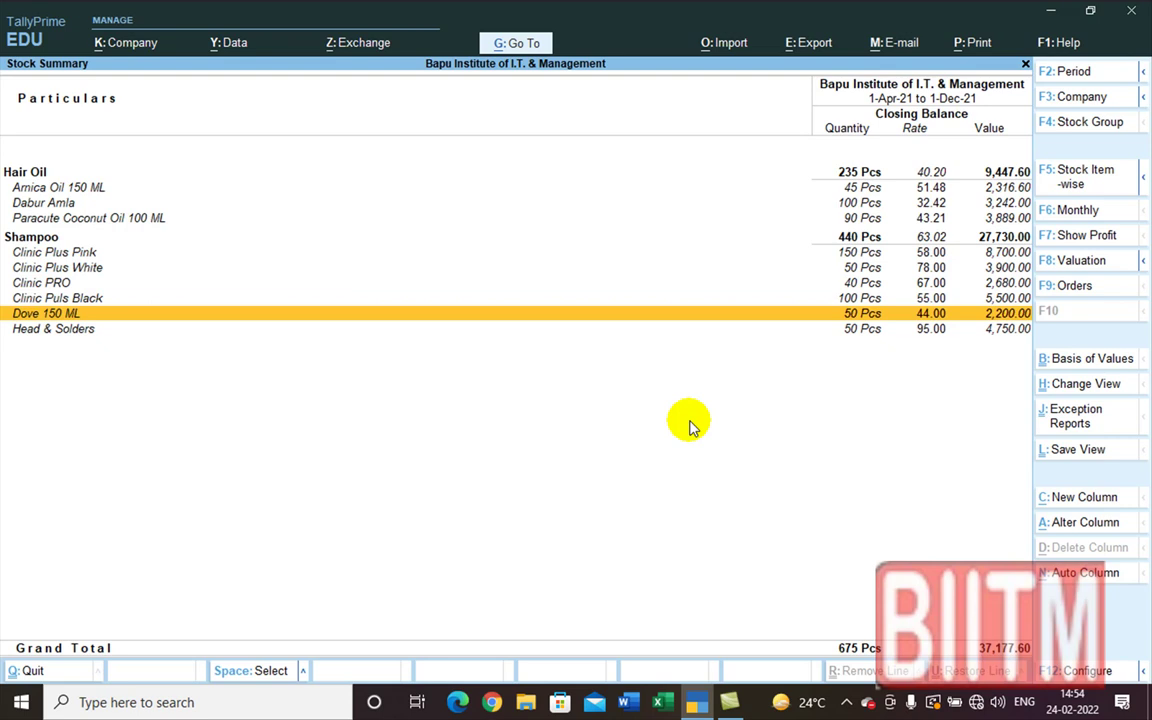
- Compare the Dove 150 ML closing figures with those of the other Shampoo items in the Stock Summary
key("Up")
key("Up")
key("Down")
key("Down")
key("Up")
key("Up")
key("Up")
key("Up")
key("Up")
key("Down")
key("Down")
key("Down")
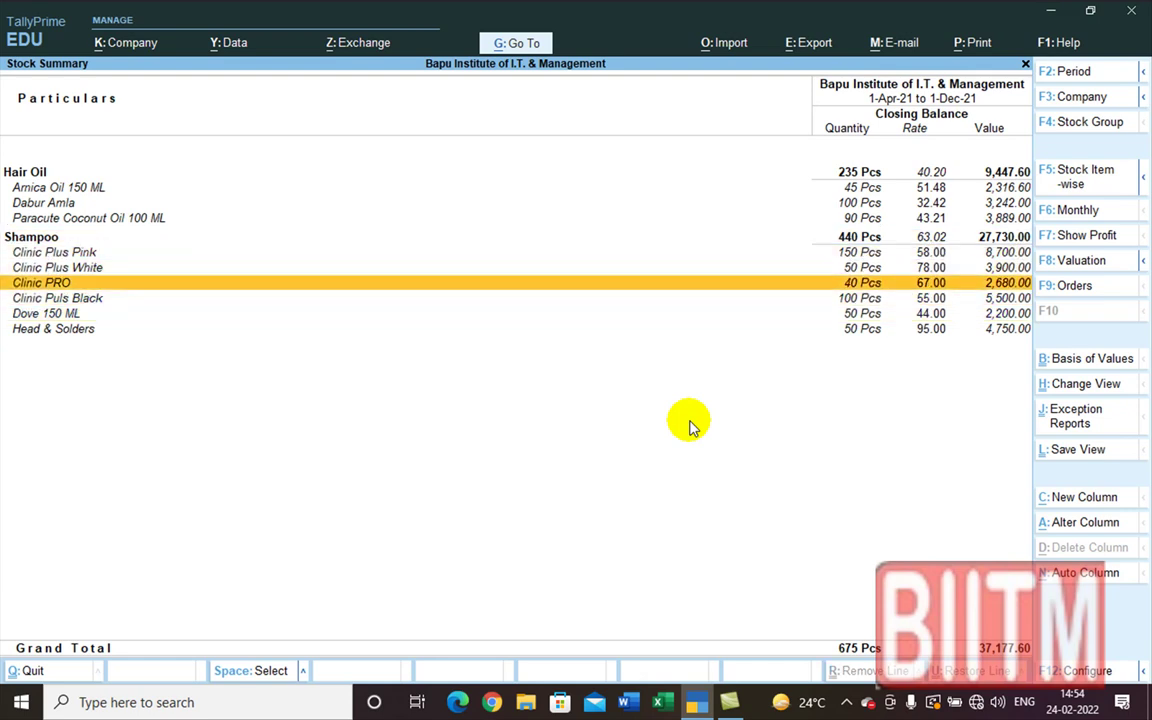
key("Down")
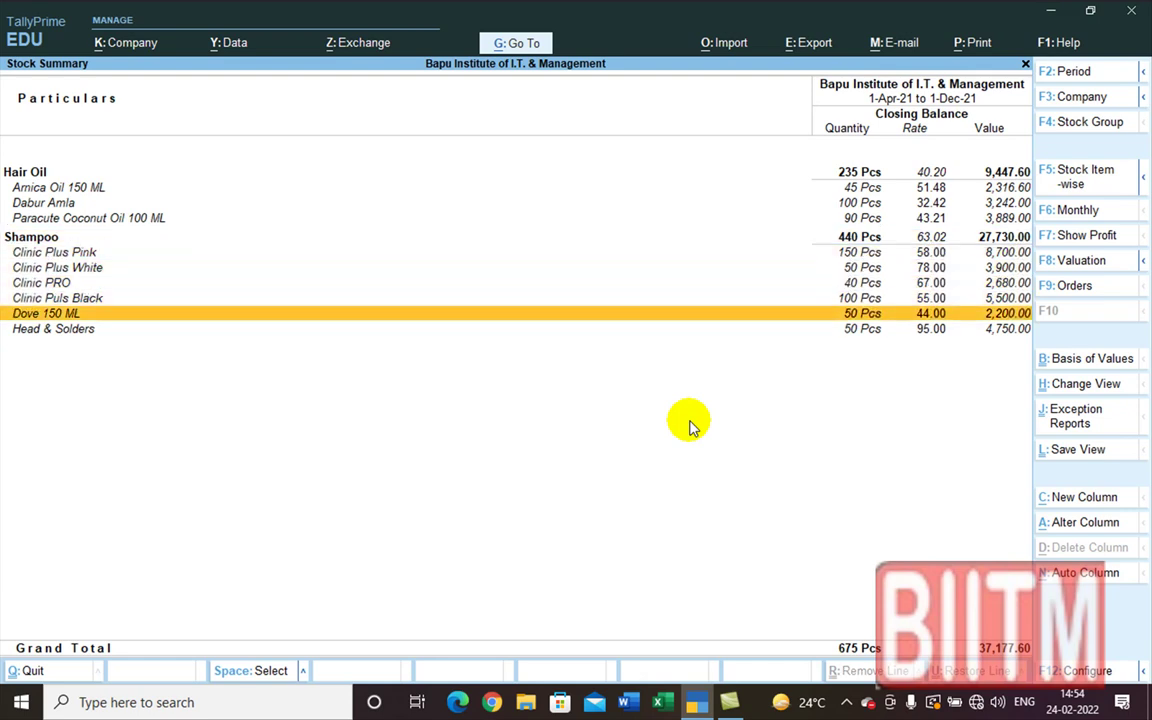
key("Up")
key("Down")
key("Down")
- Leave the Stock Summary and bring up the list of stock items for master alteration
key("Escape")
key("Up")
key("Up")
key("Up")
key("Up")
key("Up")
key("Up")
key("Up")
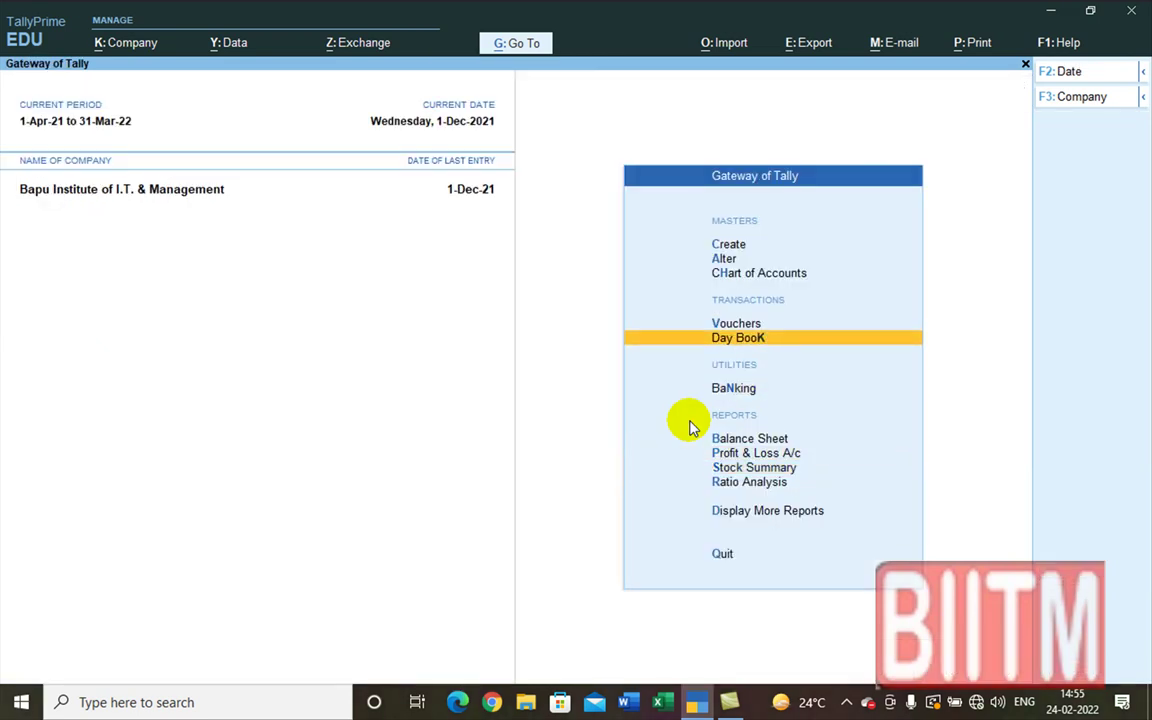
key("Return")
key("Down")
key("Down")
key("Down")
key("Down")
key("Down")
key("Down")
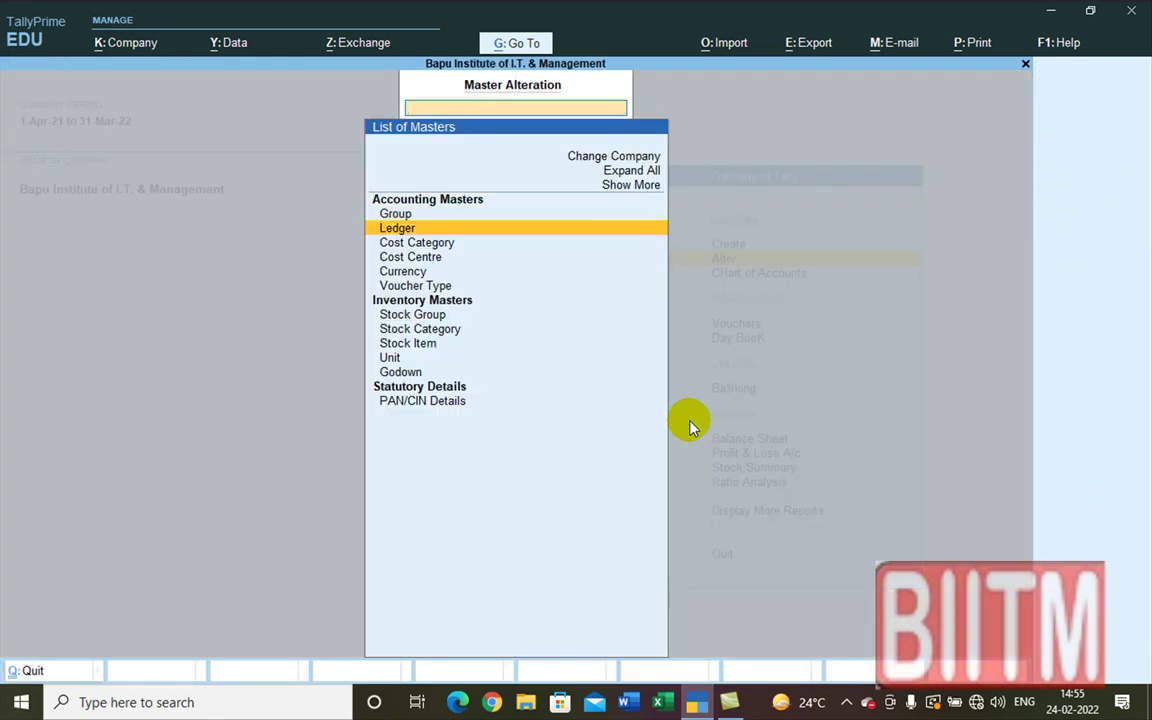
key("Down")
key("Down")
key("Down")
key("Down")
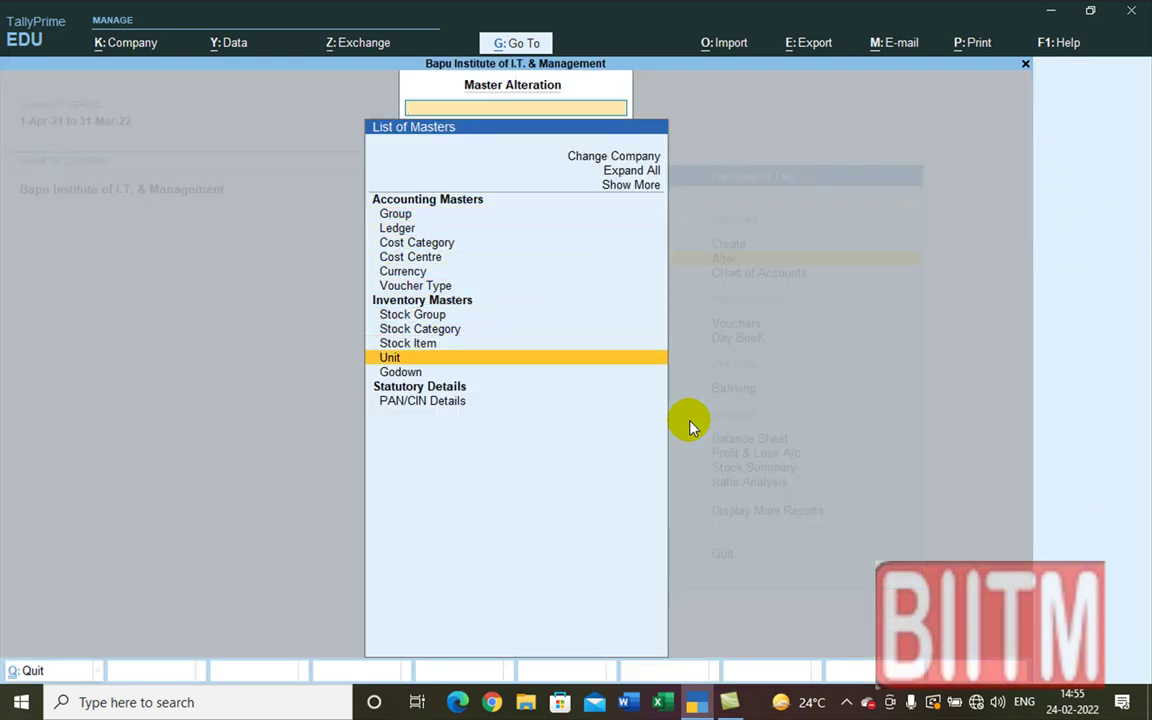
key("Up")
key("Return")
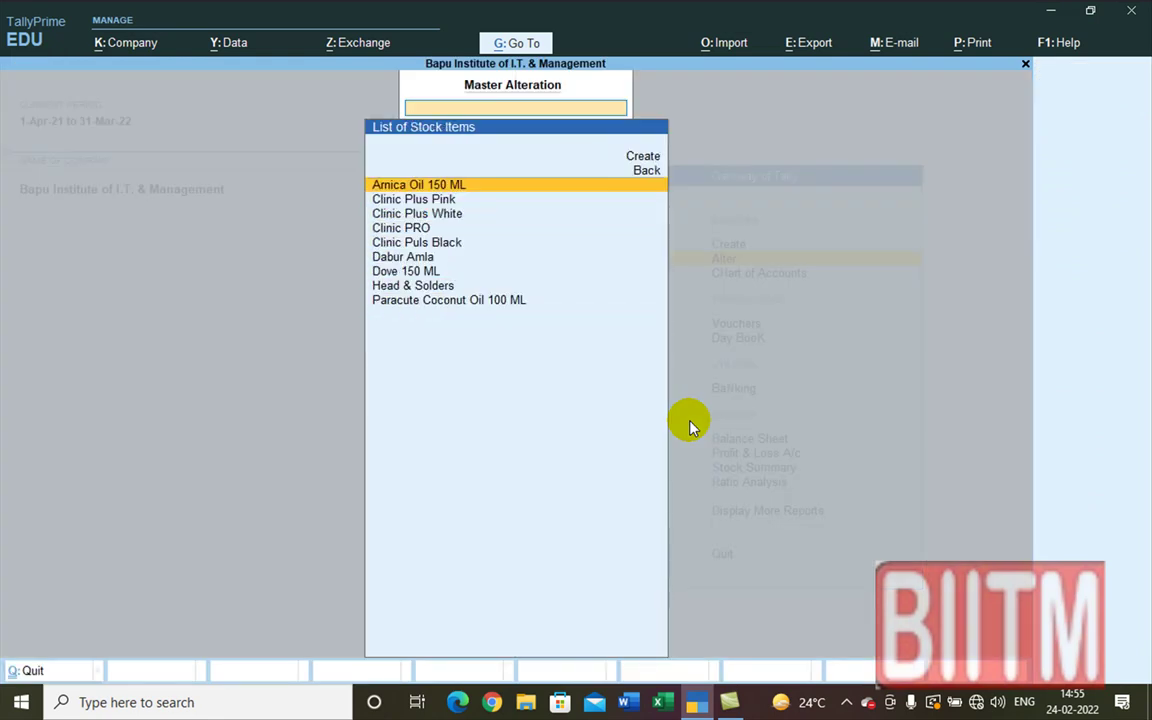
- Open the Dove 150 ML stock item for alteration
key("Down")
key("Down")
key("Down")
key("Down")
key("Down")
key("Down")
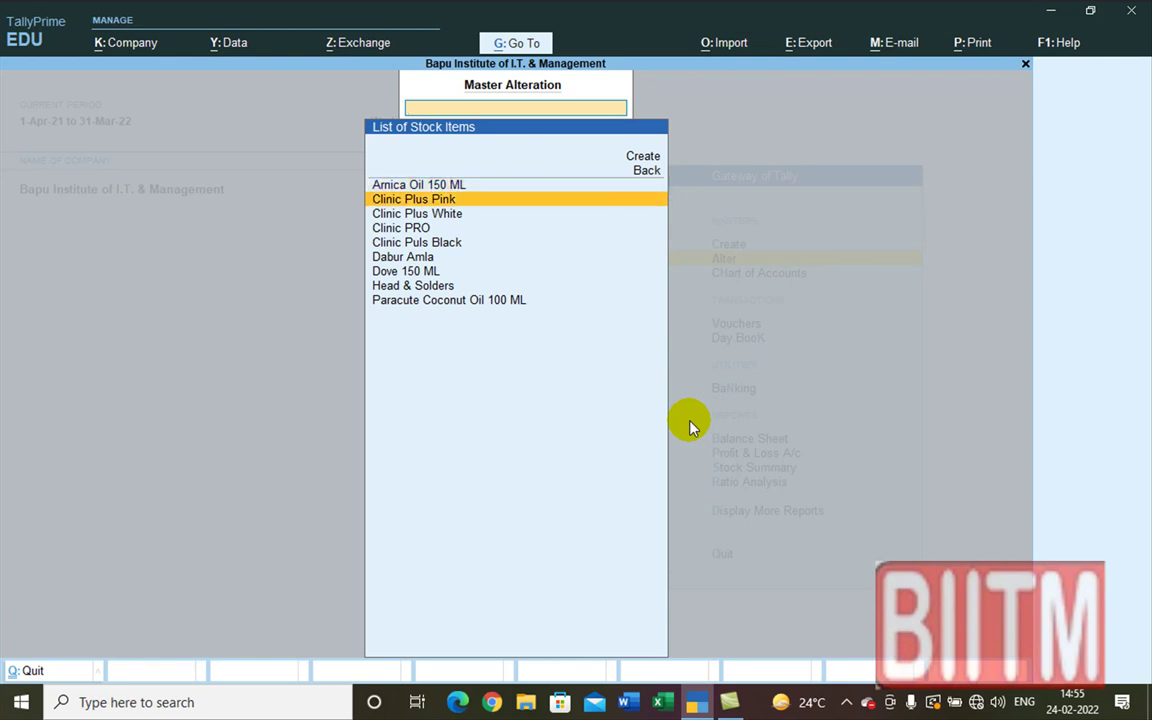
key("Return")
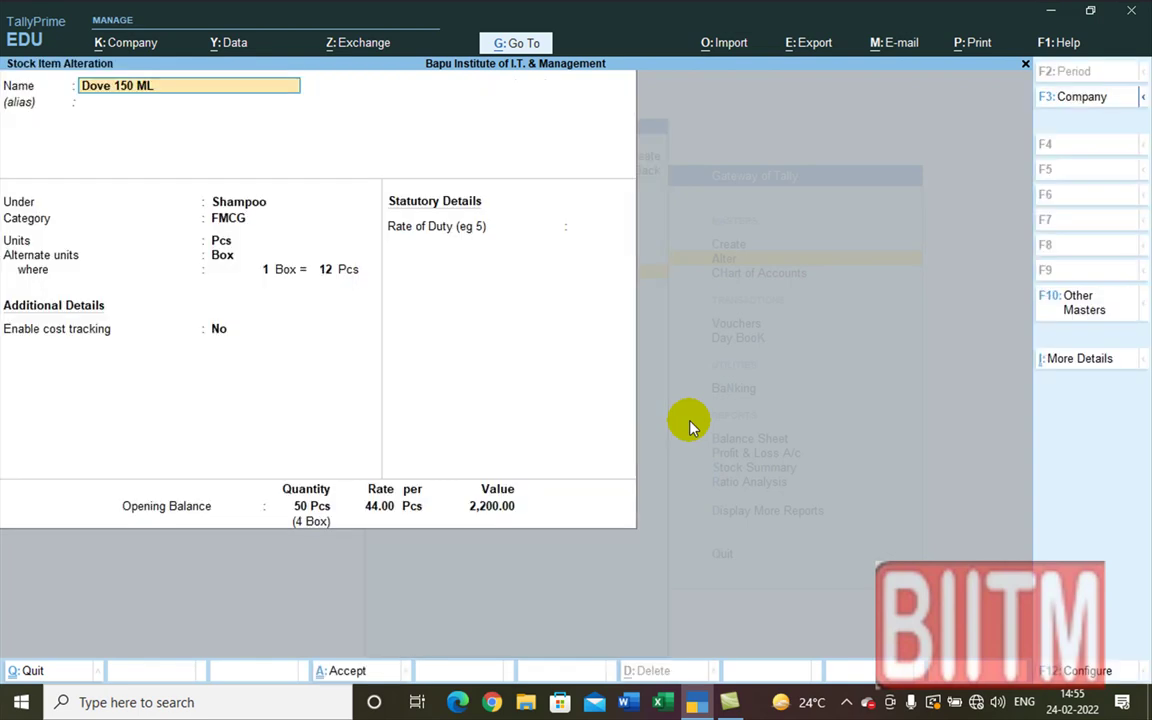
- Set the opening balance quantity of Dove 150 ML to 80 Pcs
key("Return")
key("Return")
key("Return")
key("Return")
key("Return")
key("Return")
key("Return")
key("Return")
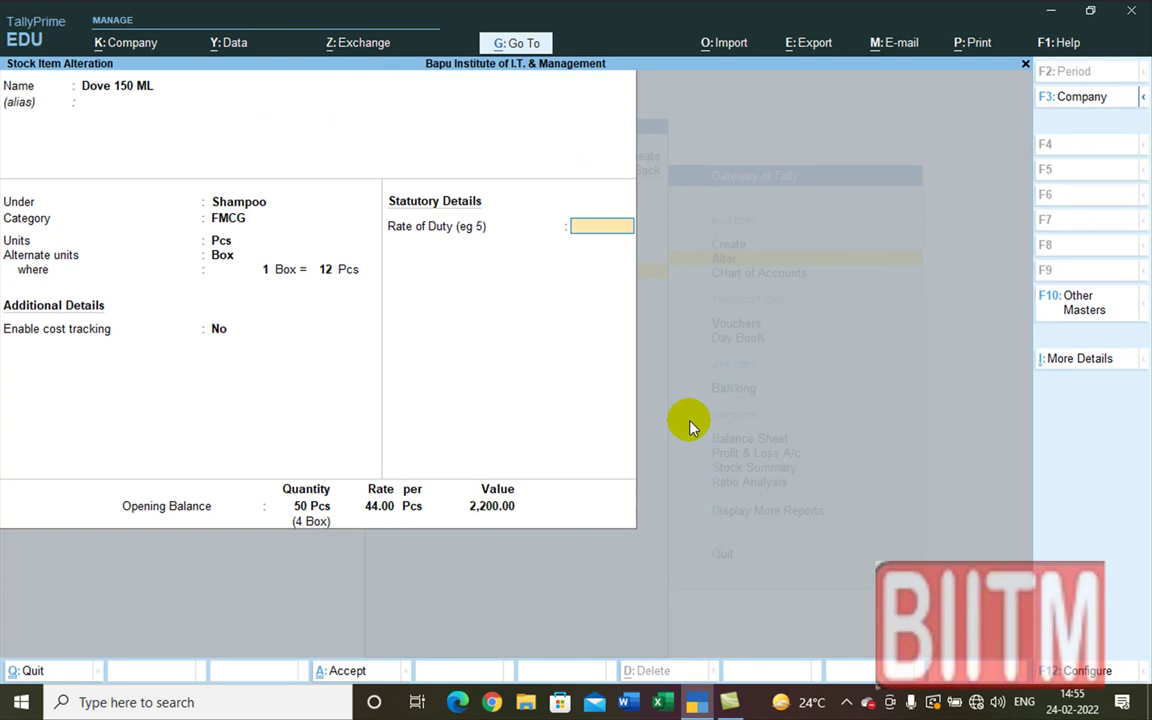
key("BackSpace")
key("BackSpace")
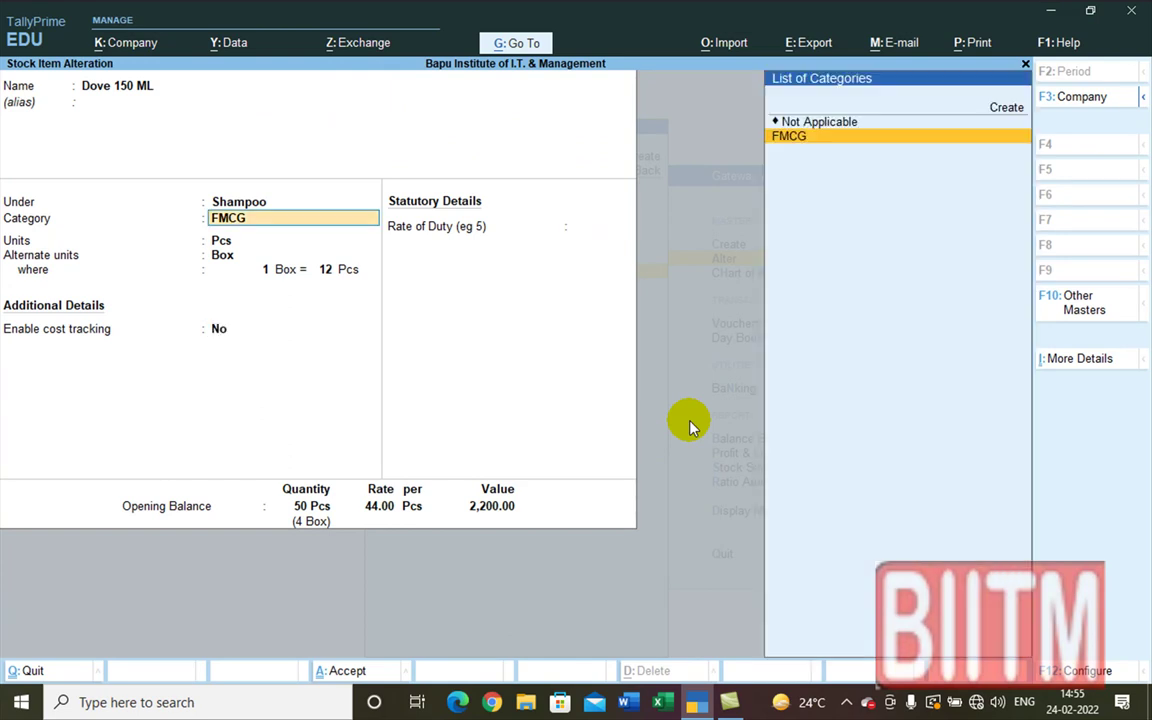
key("Return")
key("Return")
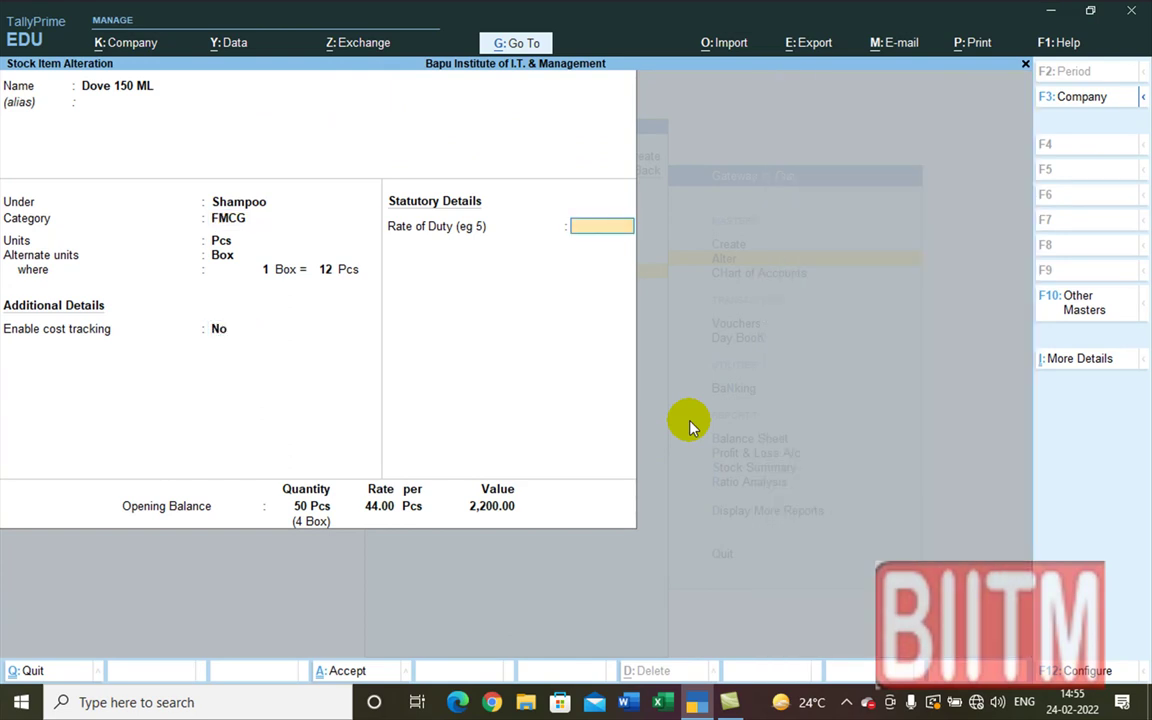
key("Return")
type("80")
key("Return")
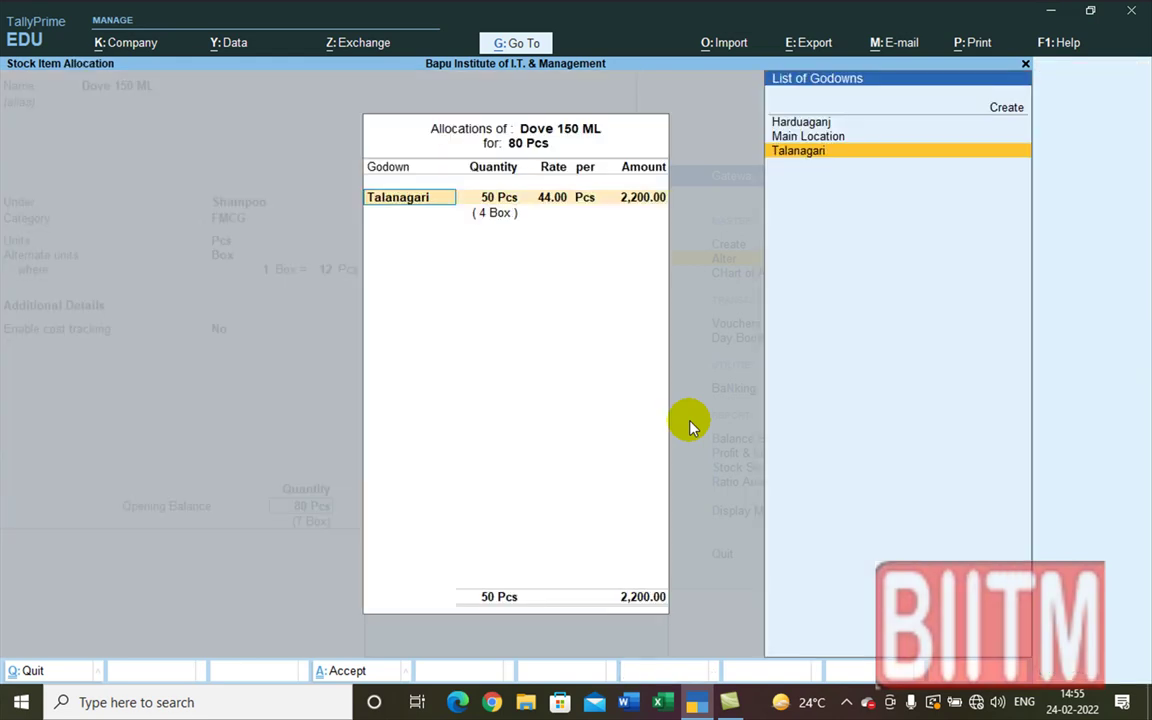
- Set the Talanagari godown allocation of Dove 150 ML to 80 Pcs at a rate of 69 and save the stock item
key("Return")
type("80")
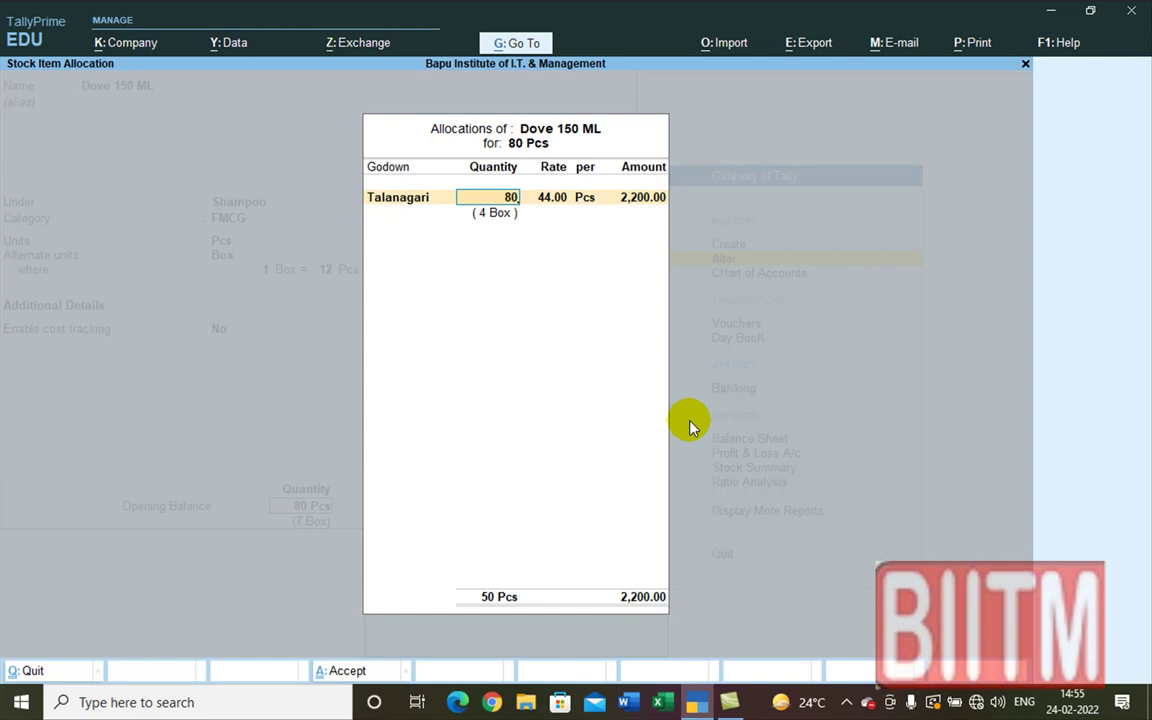
key("Return")
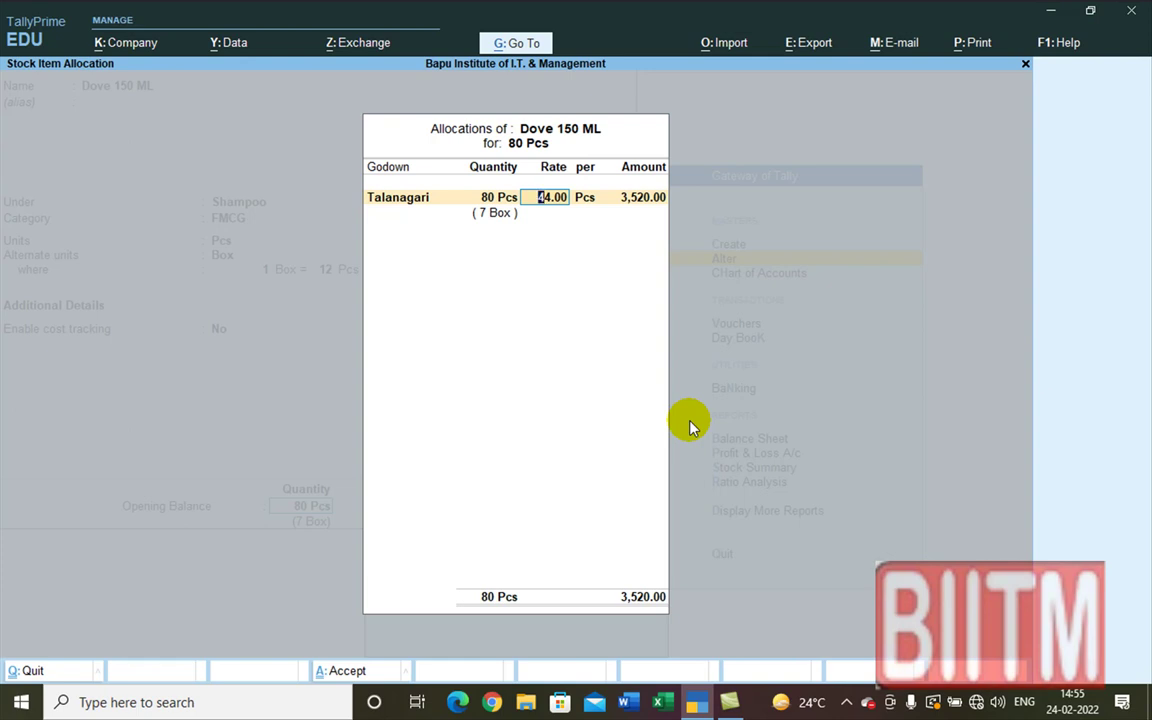
type("69")
key("Return")
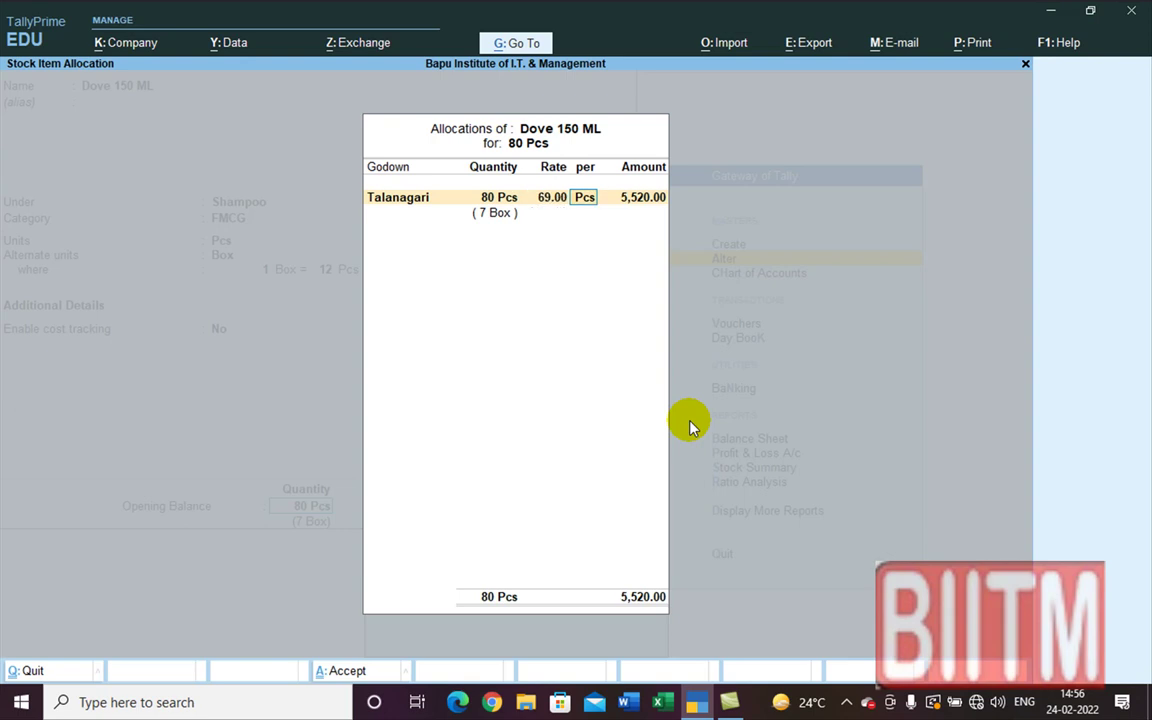
key("Return")
key("Return")
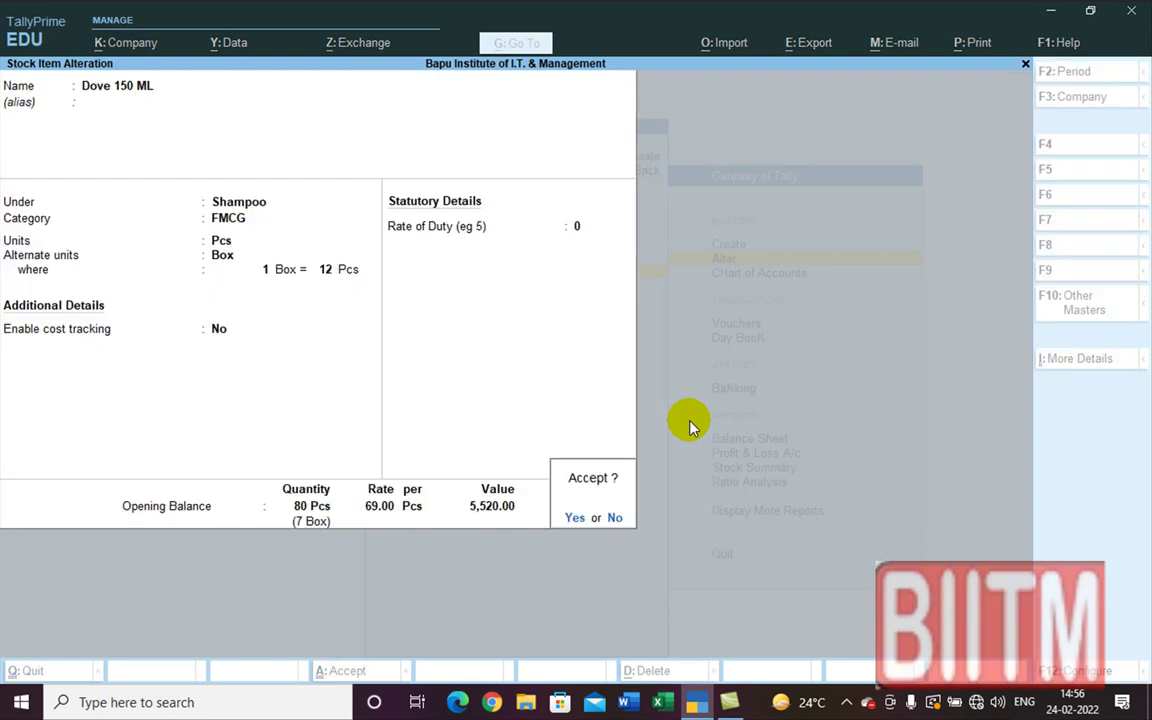
key("Return")
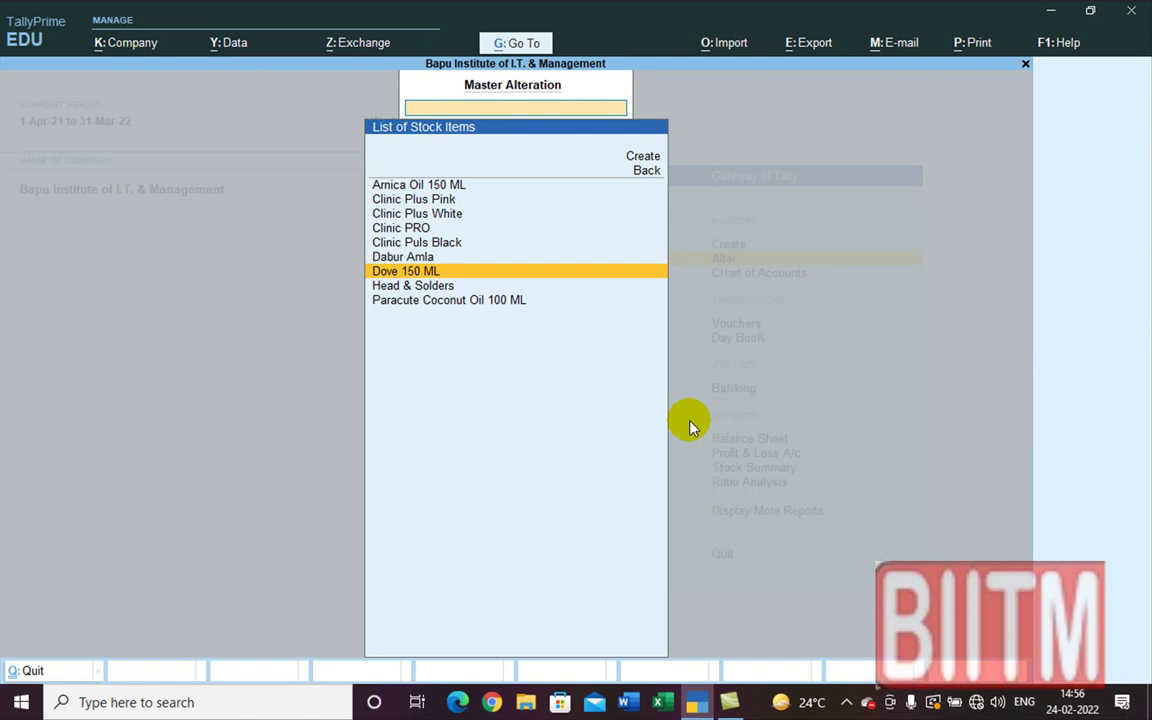
- Return to the Gateway of Tally and reopen the Stock Summary in its detailed item view
key("Escape")
key("Escape")
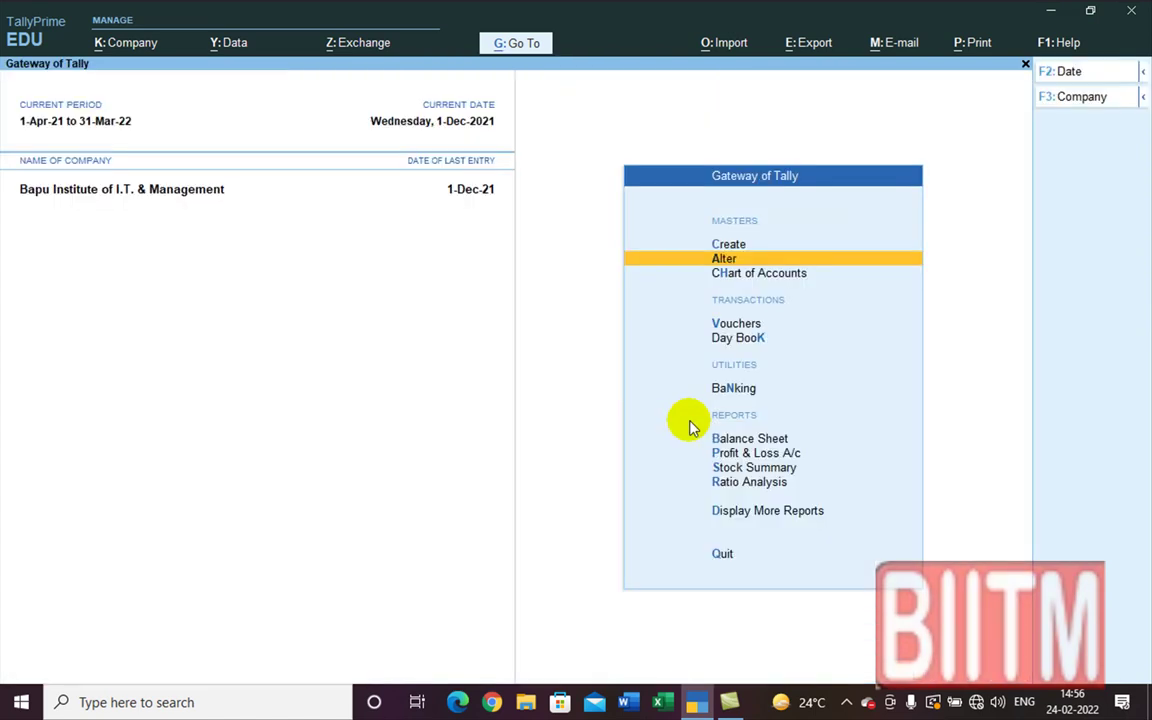
key("Down")
key("Down")
key("Down")
key("Down")
key("Down")
key("Down")
key("Down")
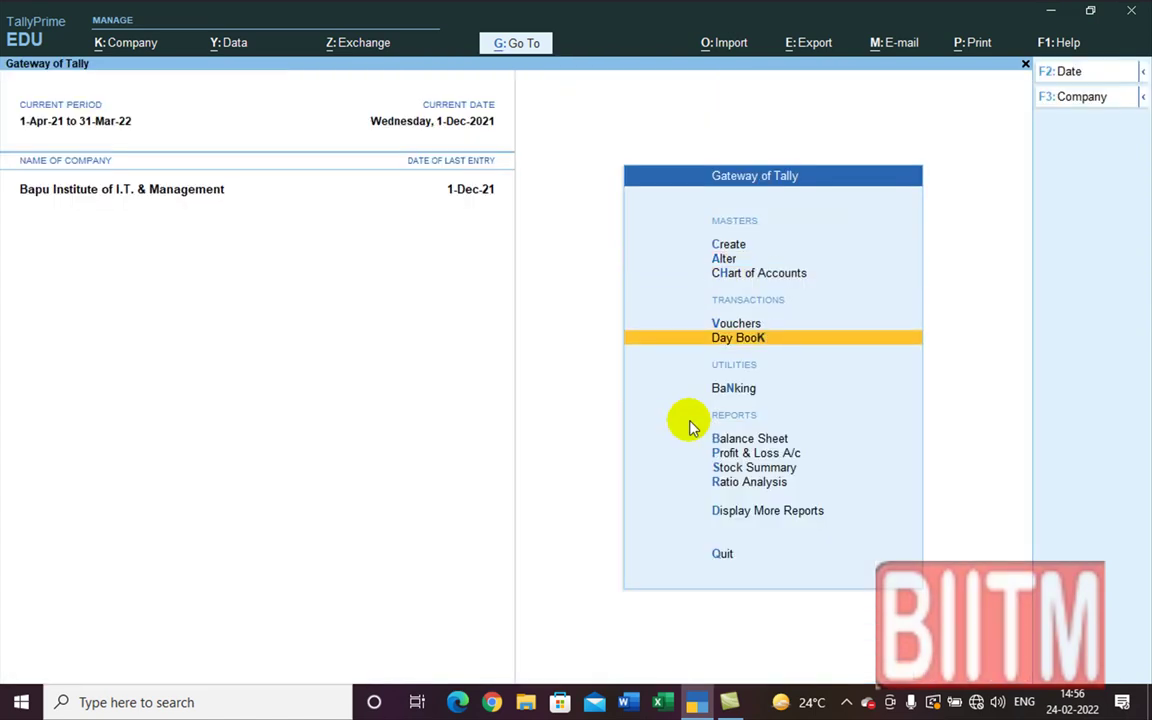
key("Return")
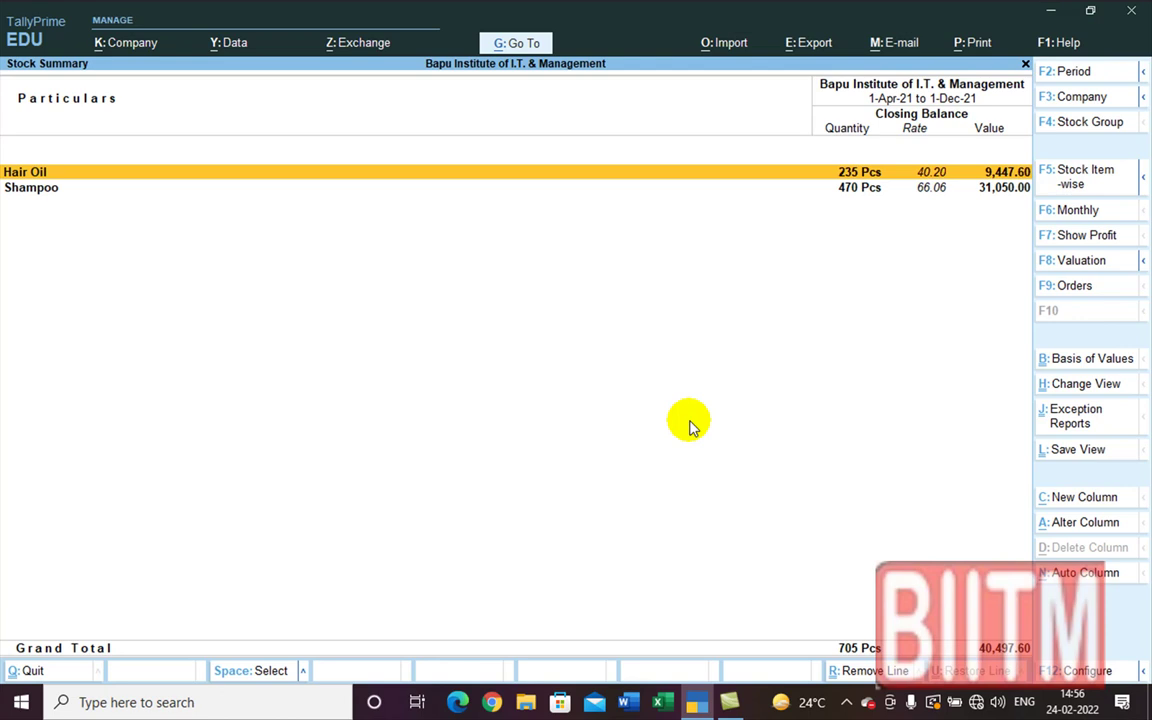
key("alt+F5")
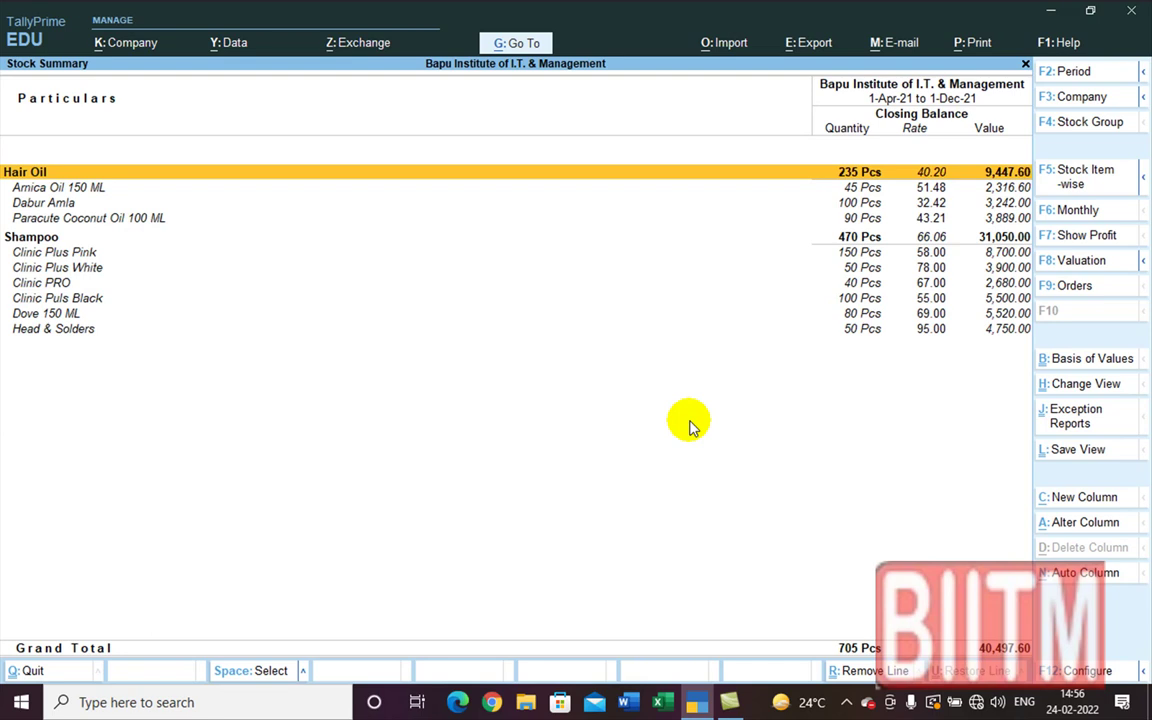
- Review the closing figures of the Hair Oil items and the Shampoo group in the Stock Summary
key("Down")
key("Down")
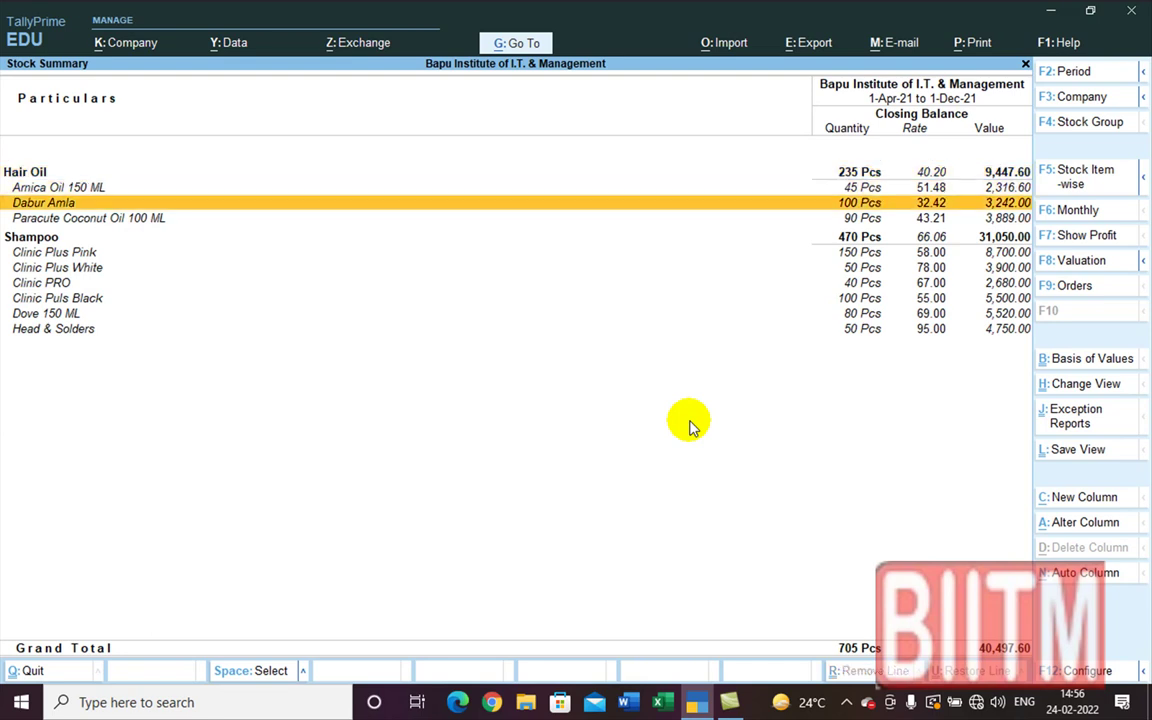
key("Up")
key("Up")
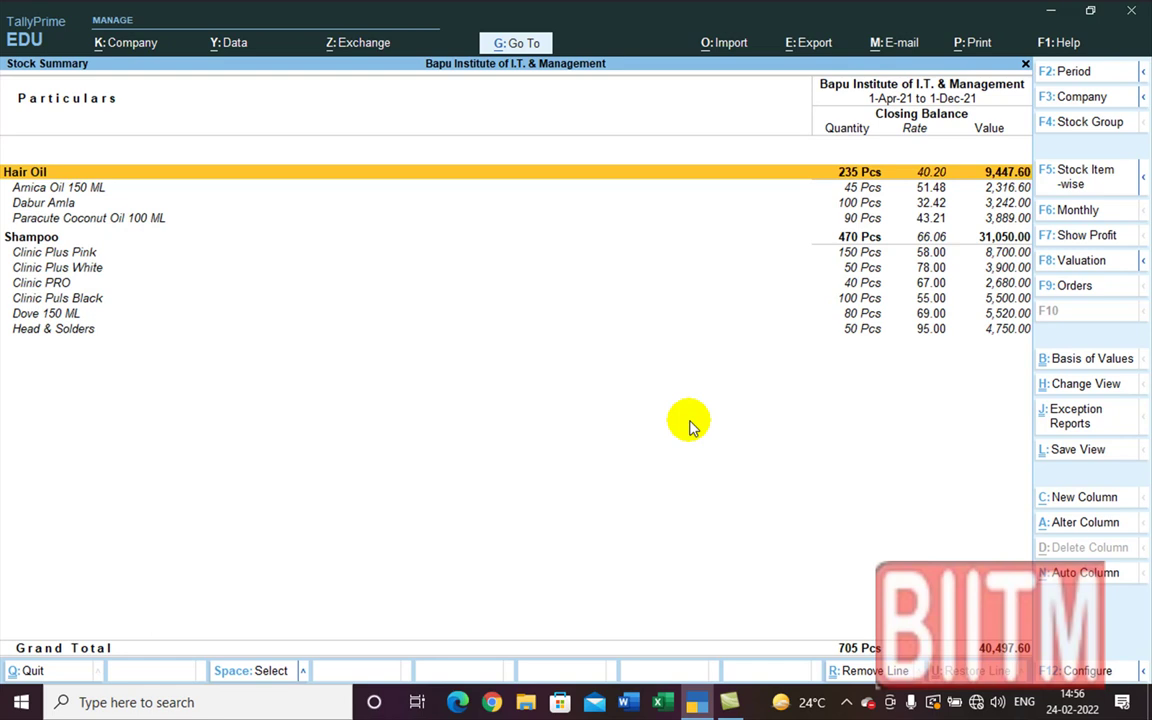
key("Down")
key("Down")
key("Down")
key("Down")
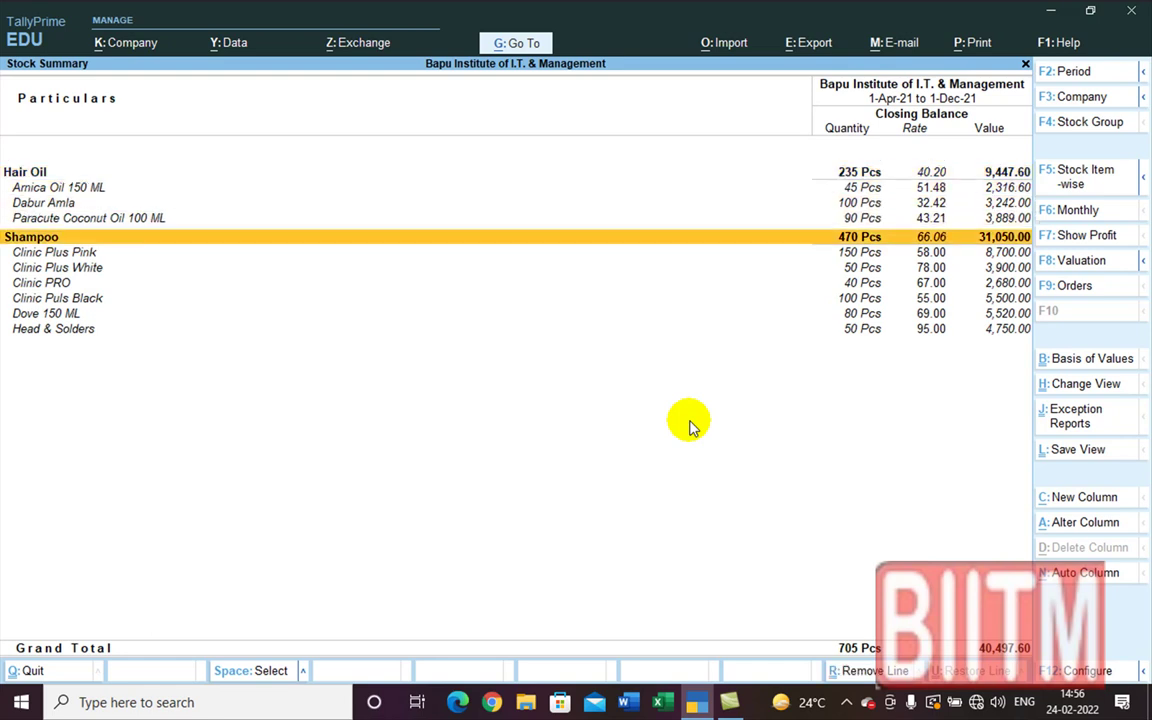
- Open the Balance Sheet in its detailed view to examine the group breakdown, including Closing Stock
key("Escape")
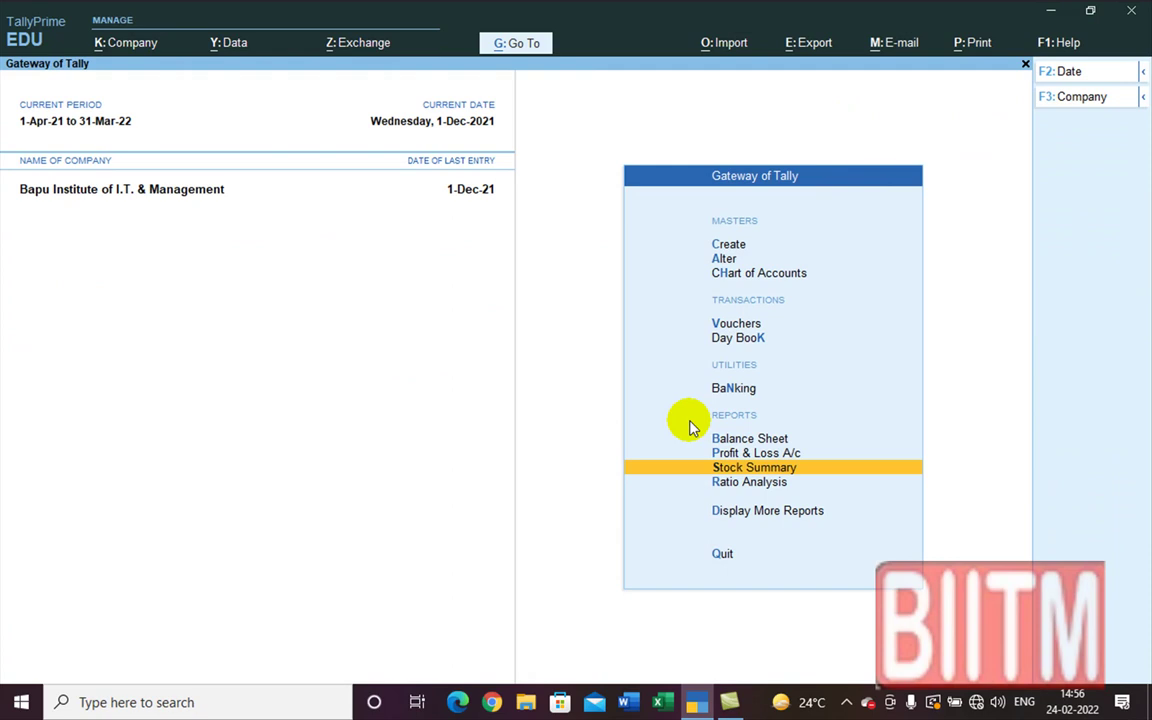
key("Up")
key("Up")
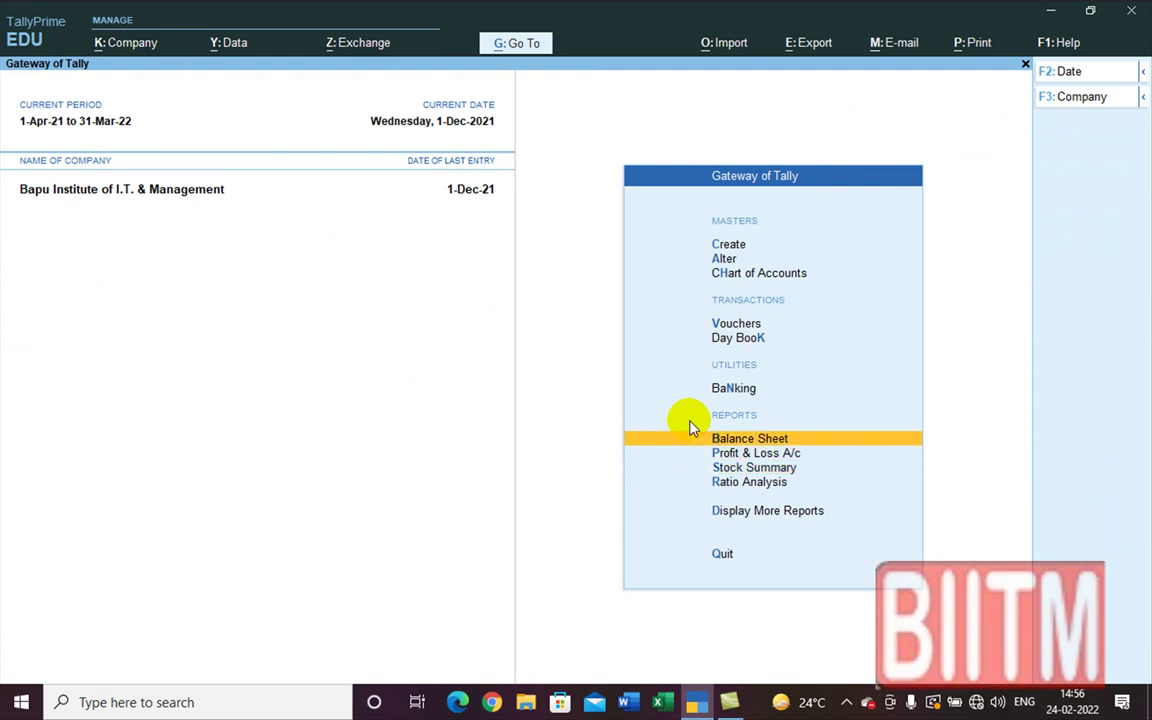
key("Return")
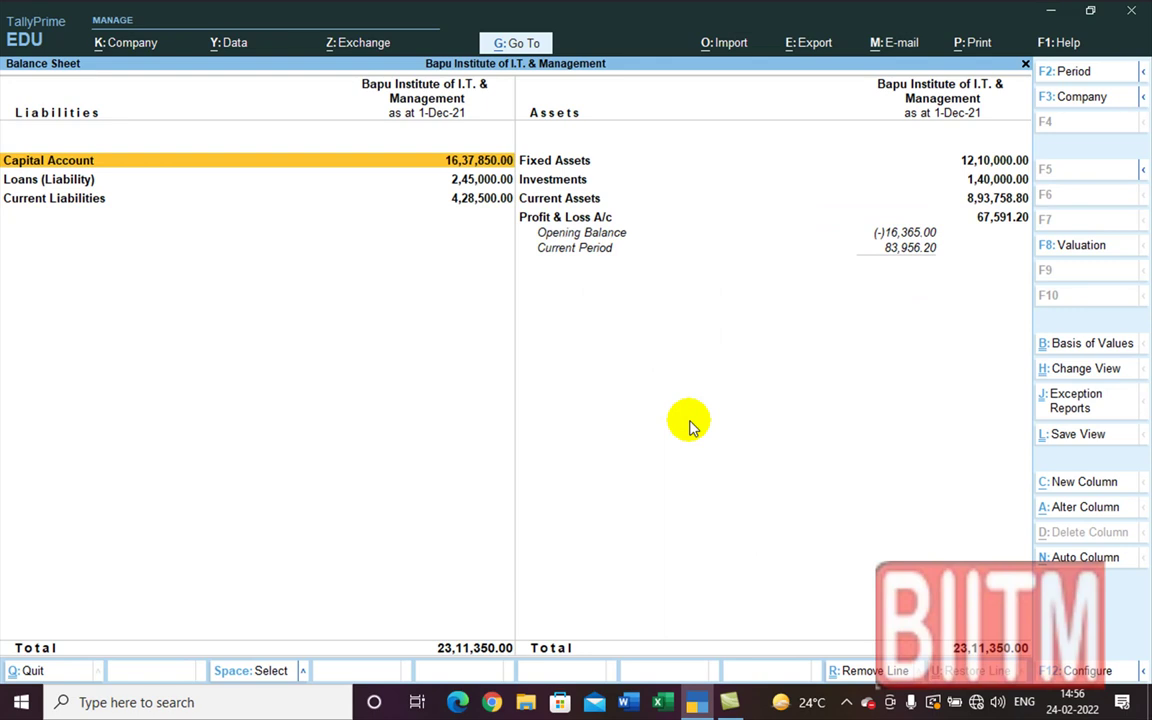
key("alt+F5")
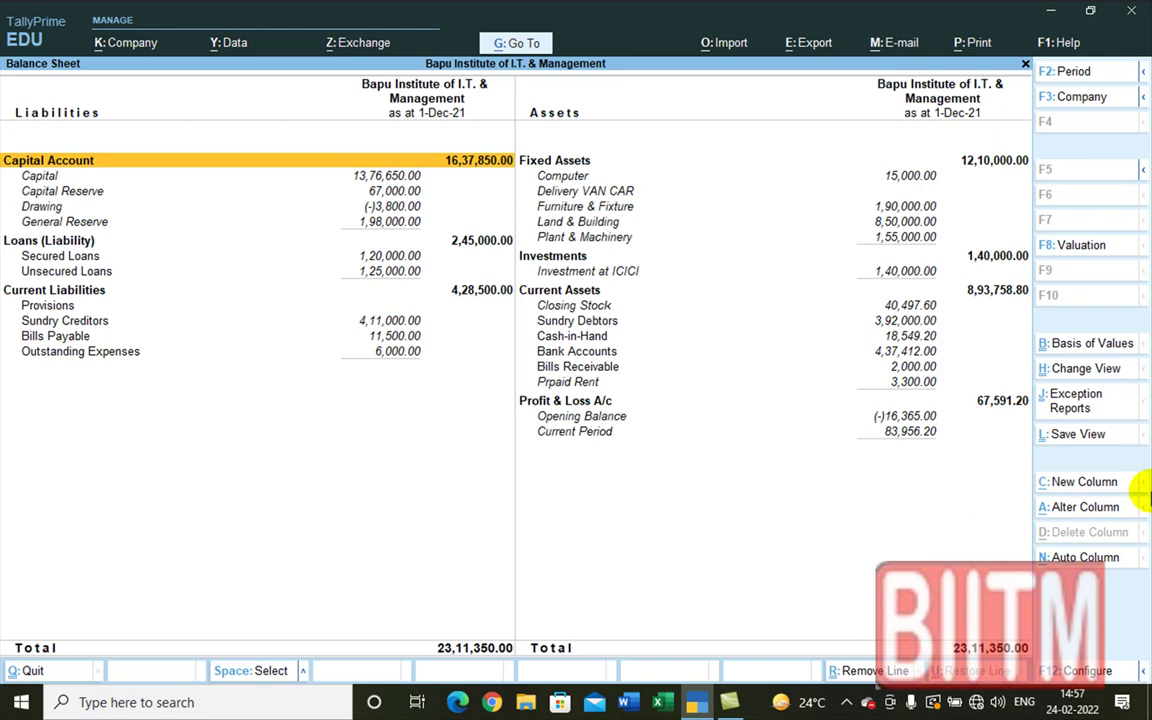
- Leave the Balance Sheet and open the Stock Summary in its detailed view to examine the closing balances of each item
key("Escape")
key("Down")
key("Down")
key("Down")
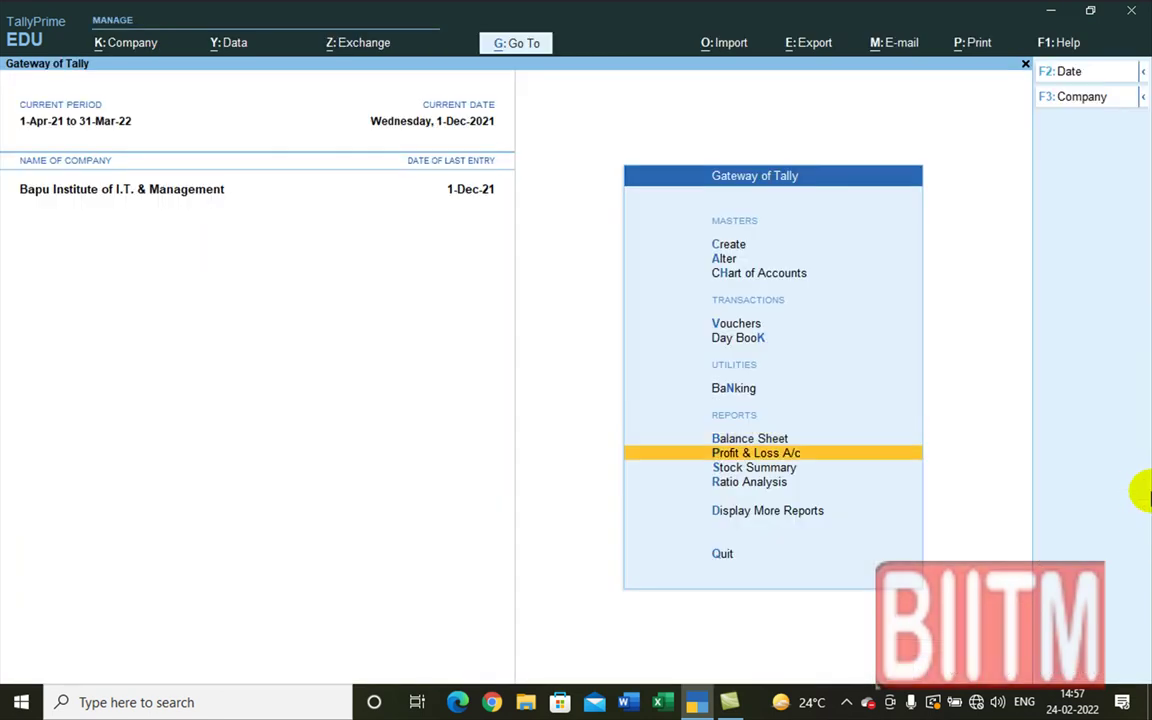
key("Up")
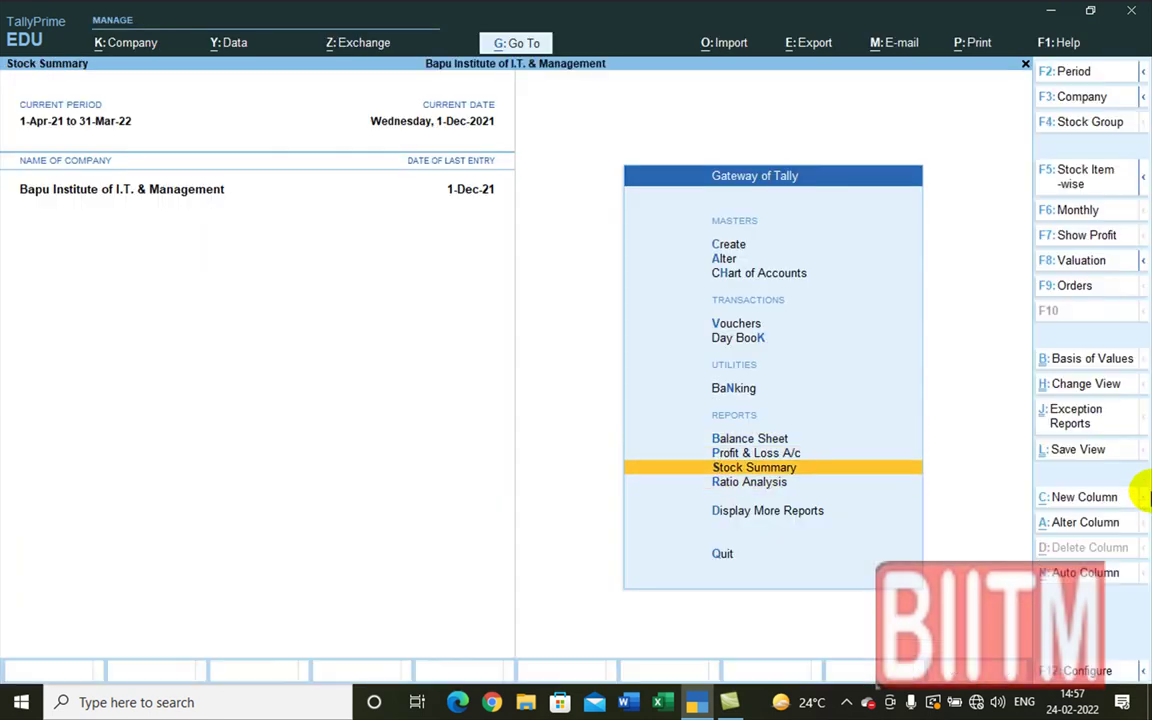
key("Return")
key("alt+F5")
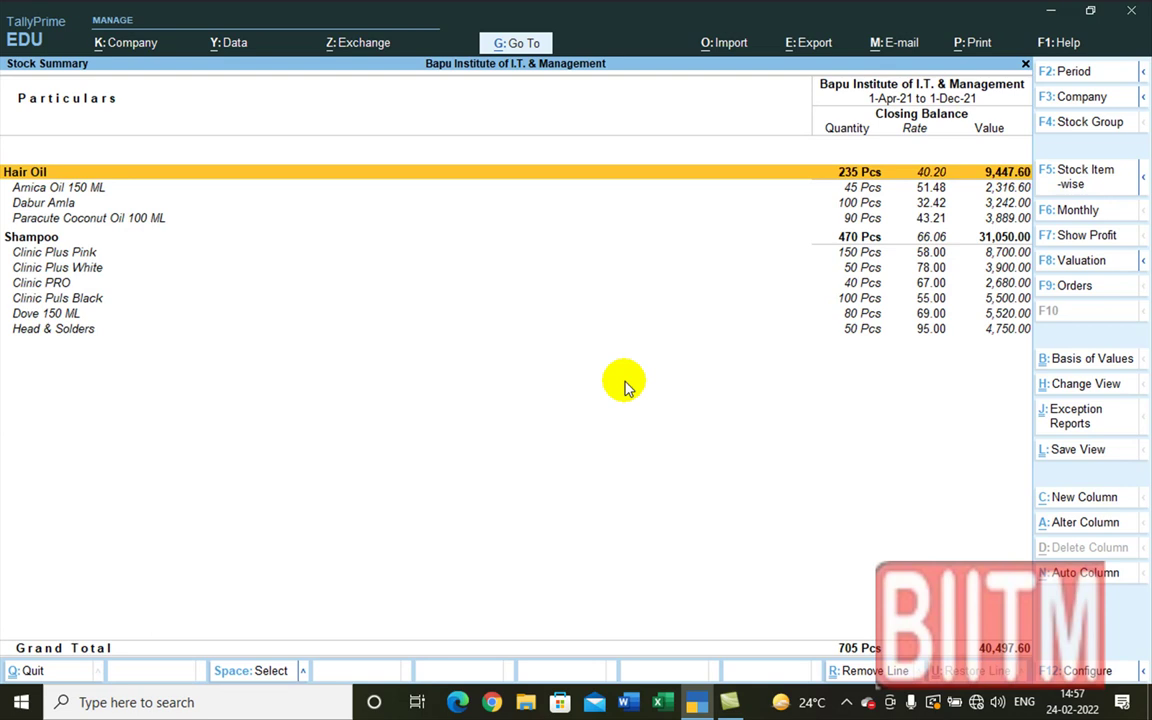
- Leave the Stock Summary and open the Day Book from the additional reports
key("Escape")
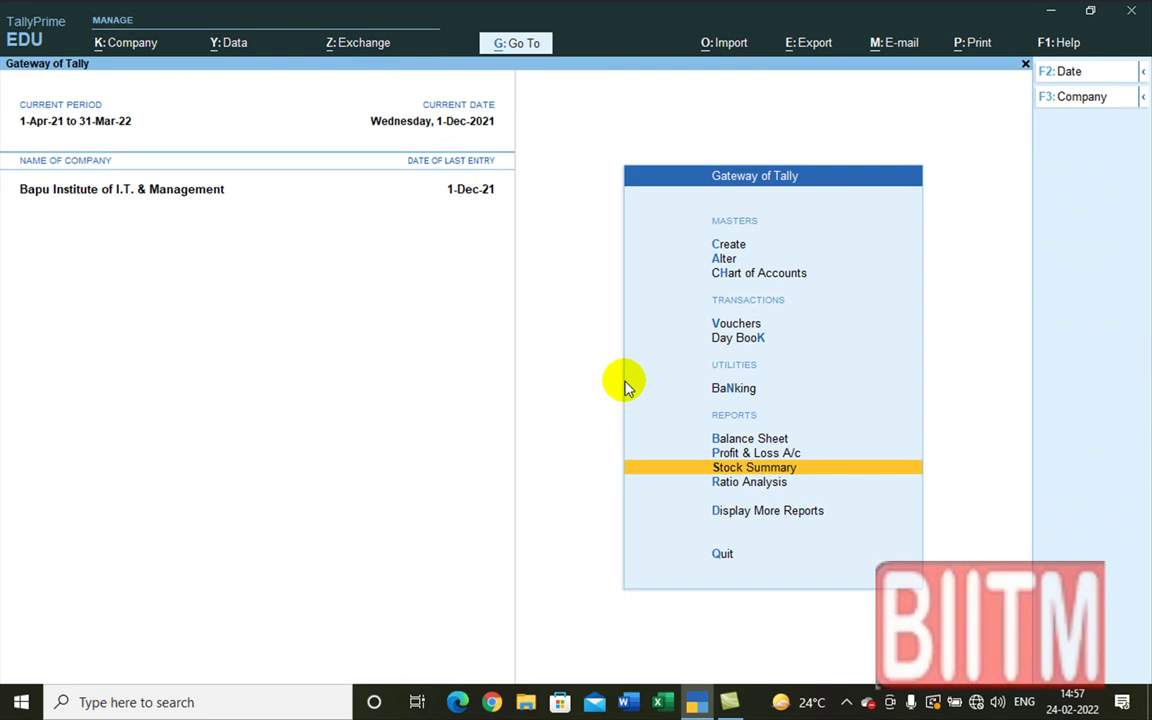
key("Down")
key("Down")
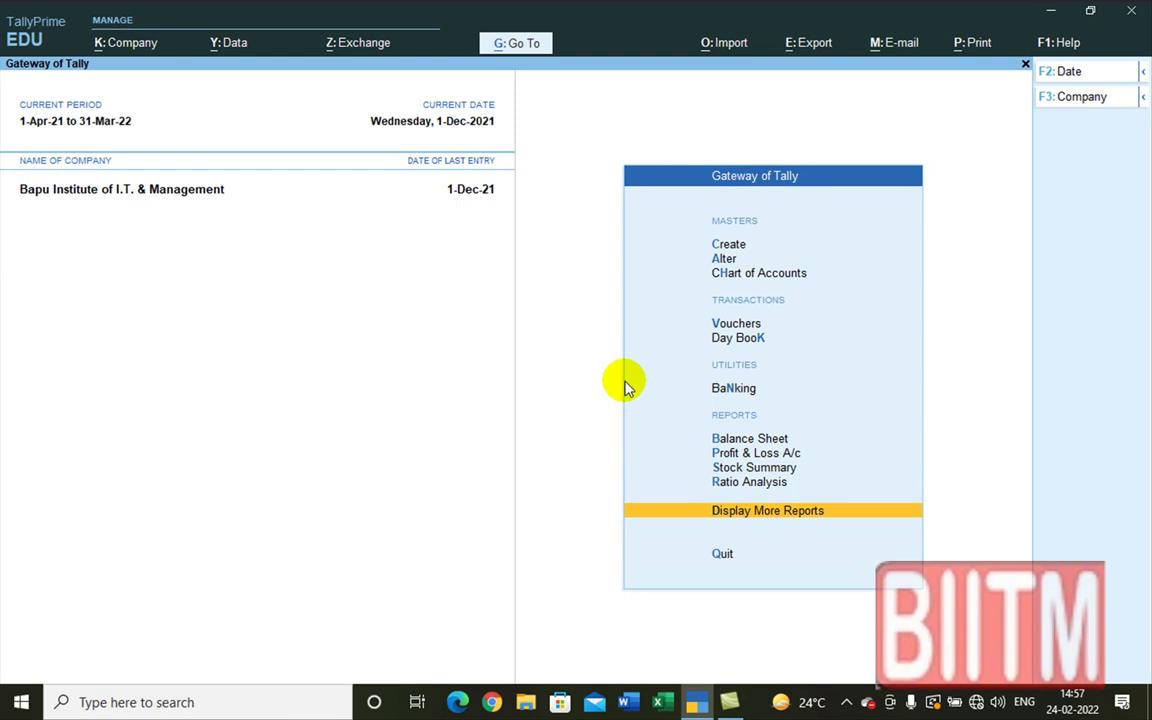
key("Return")
key("Down")
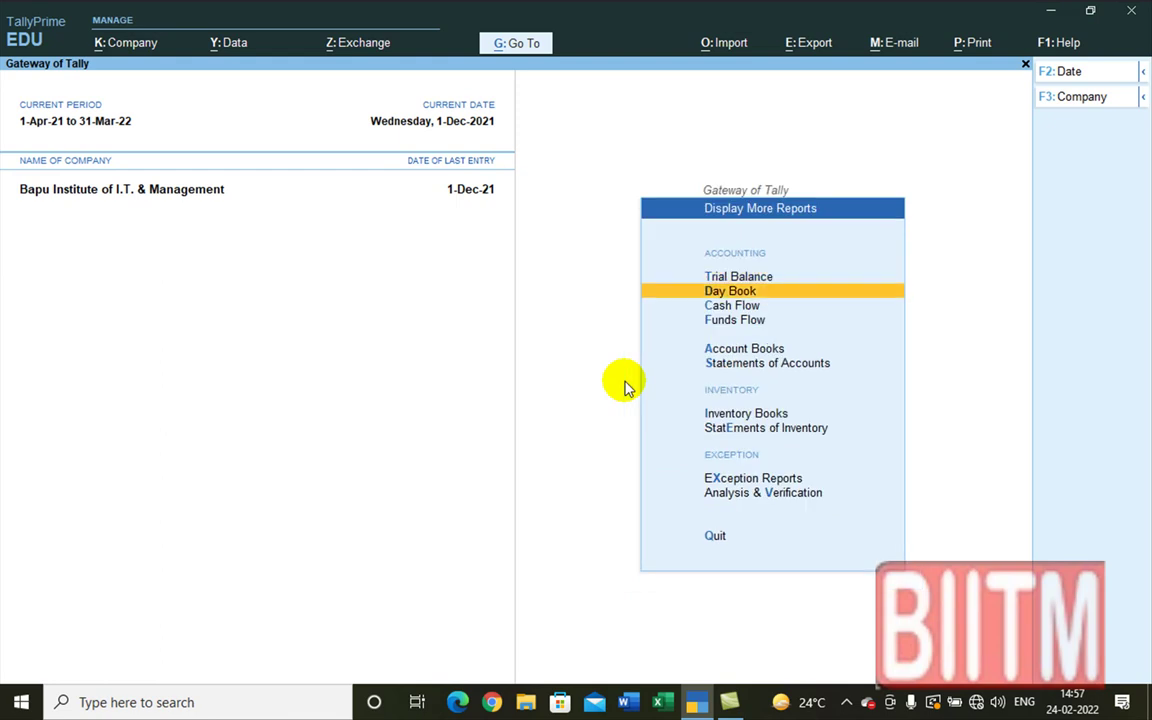
key("Return")
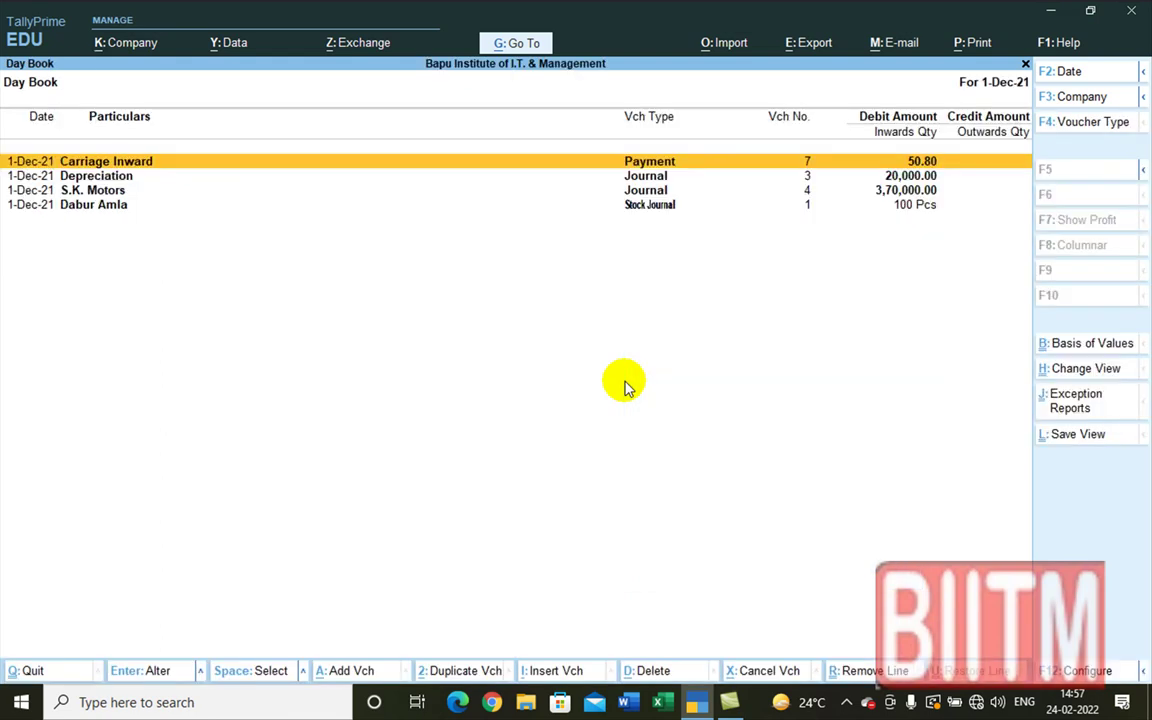
- Set the Day Book period to 1-Apr-21 to 1-Dec-21
key("Down")
key("Down")
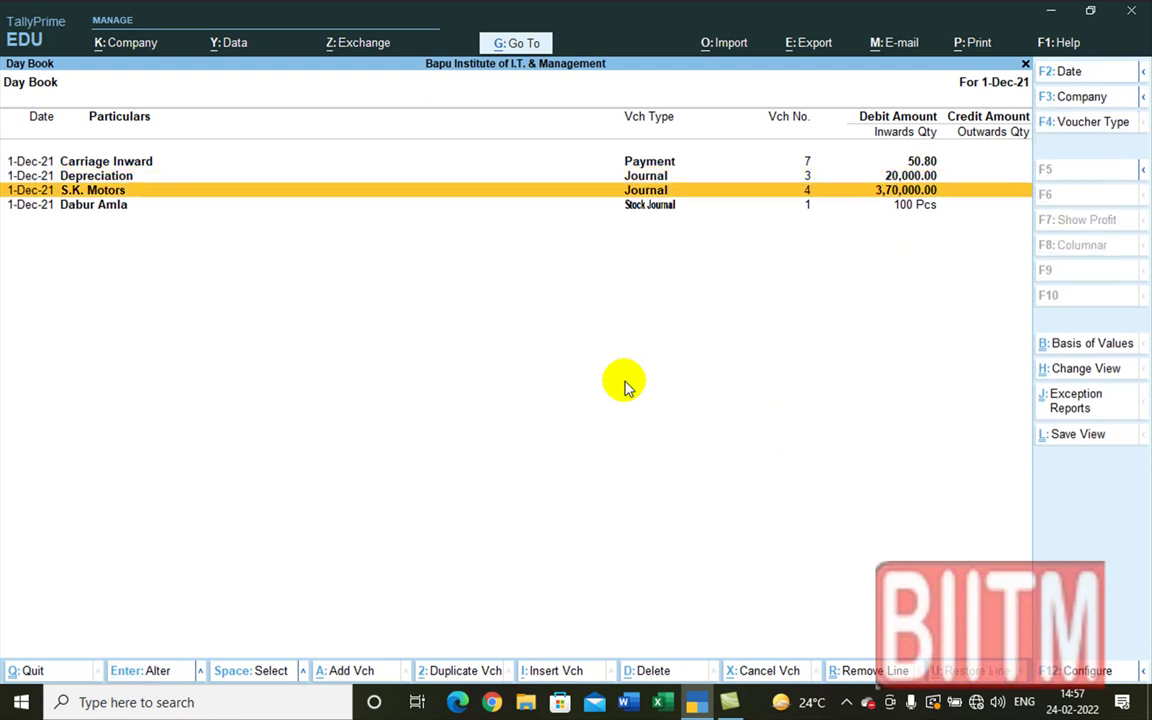
key("alt+F2")
key("space")
key("Return")
key("space")
key("Return")
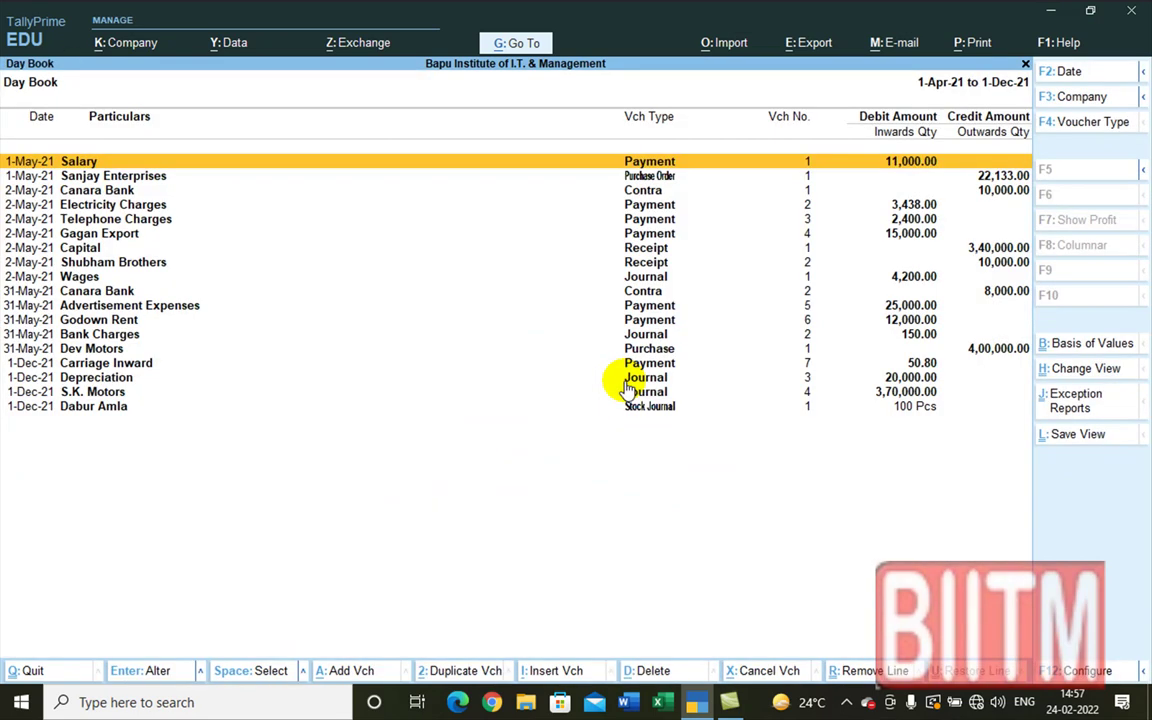
- Open the Dabur Amla stock journal voucher dated 1-Dec-21 to examine its source and destination totals
key("Down")
key("Down")
key("Down")
key("Down")
key("Down")
key("Down")
key("Down")
key("Down")
key("Down")
key("Down")
key("Down")
key("Down")
key("Down")
key("Down")
key("Down")
key("Down")
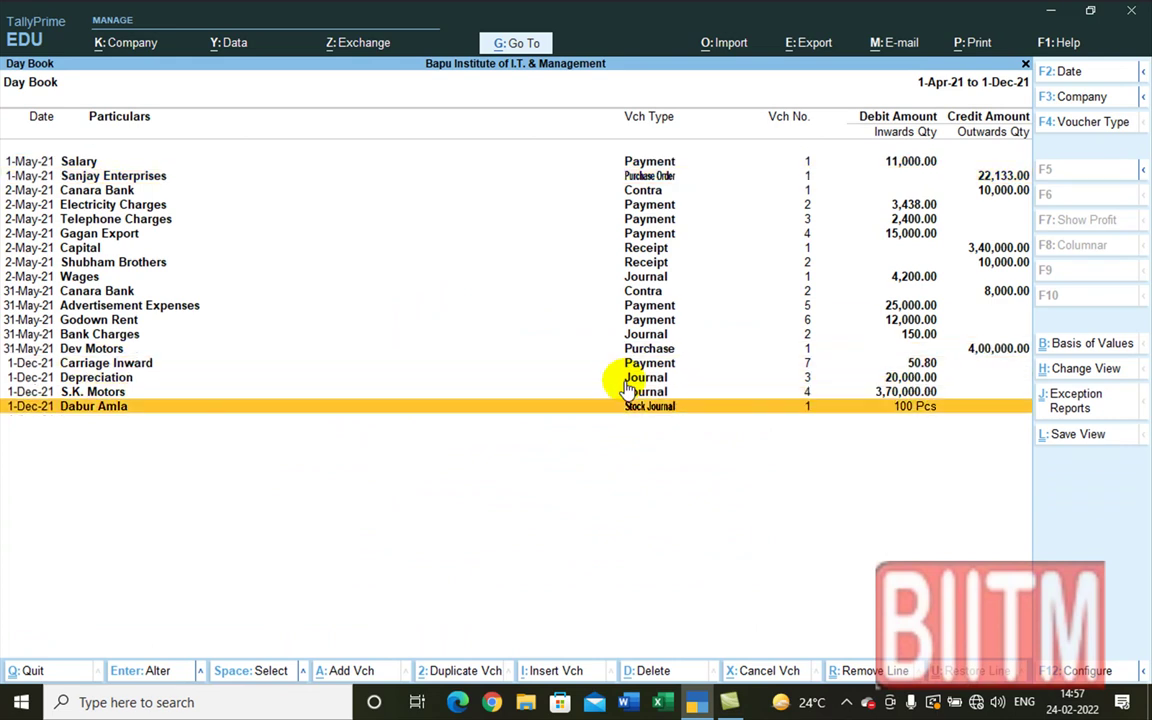
key("Return")
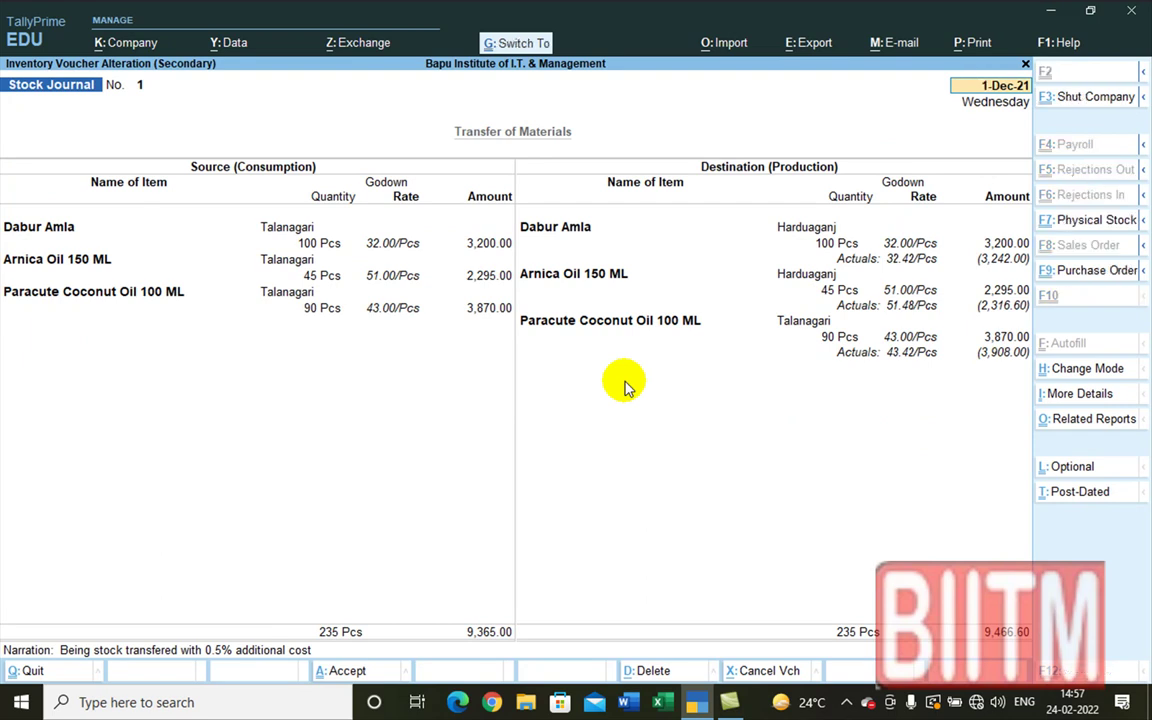
- Calculate 9466.60-9365, the difference between the stock journal's destination and source totals, and copy the result
key("ctrl+n")
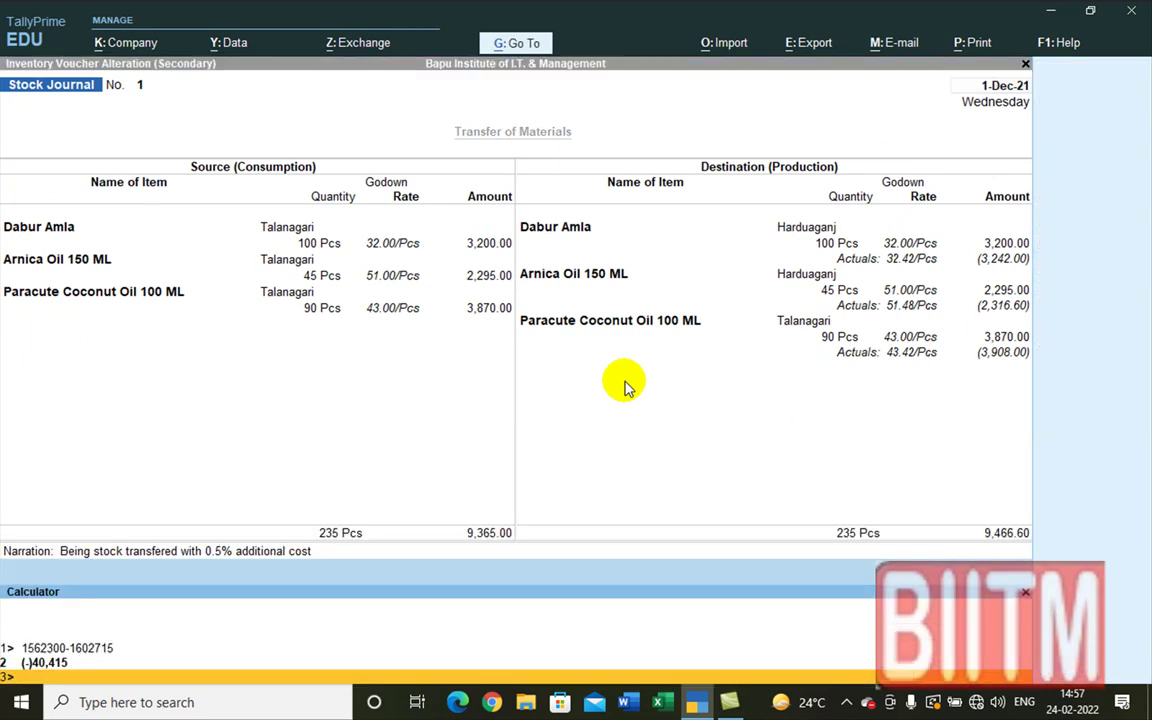
type("9466.60")
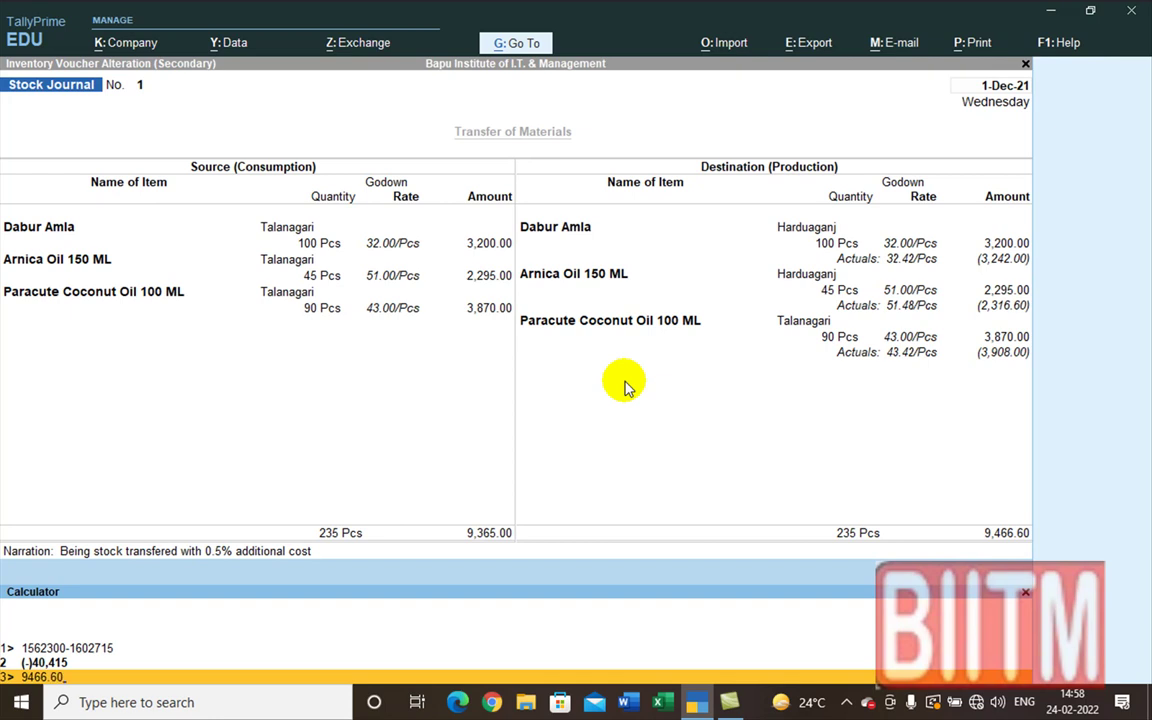
type("-9365")
key("Return")
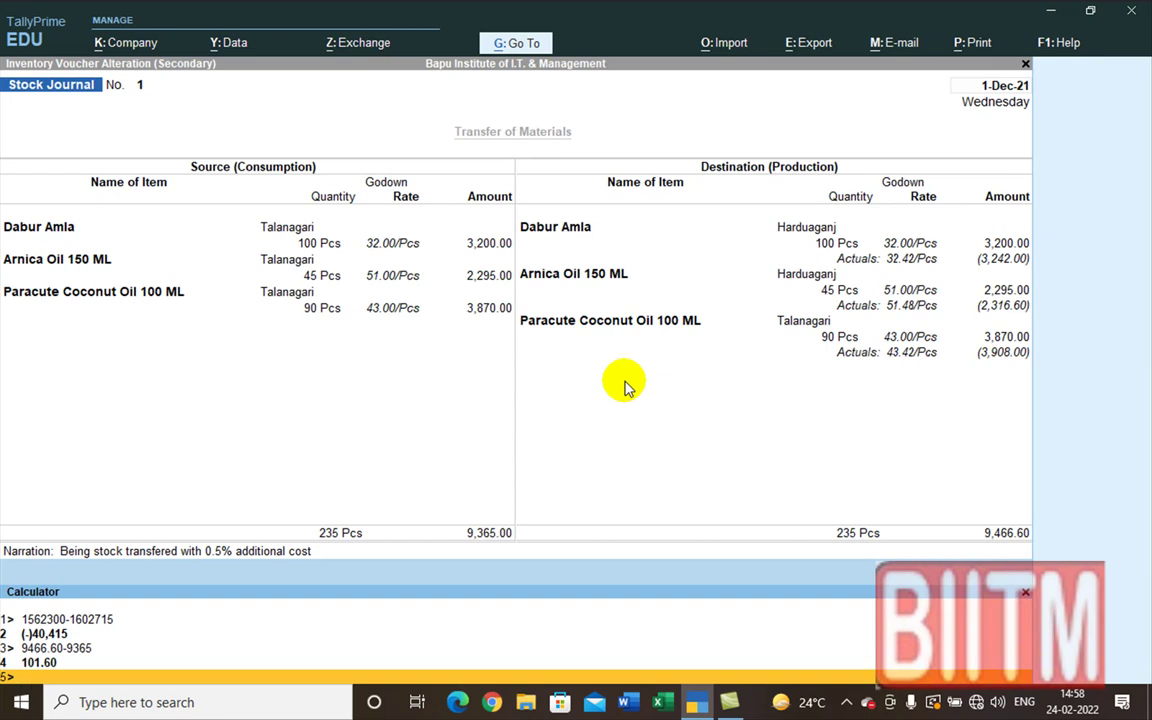
key("Up")
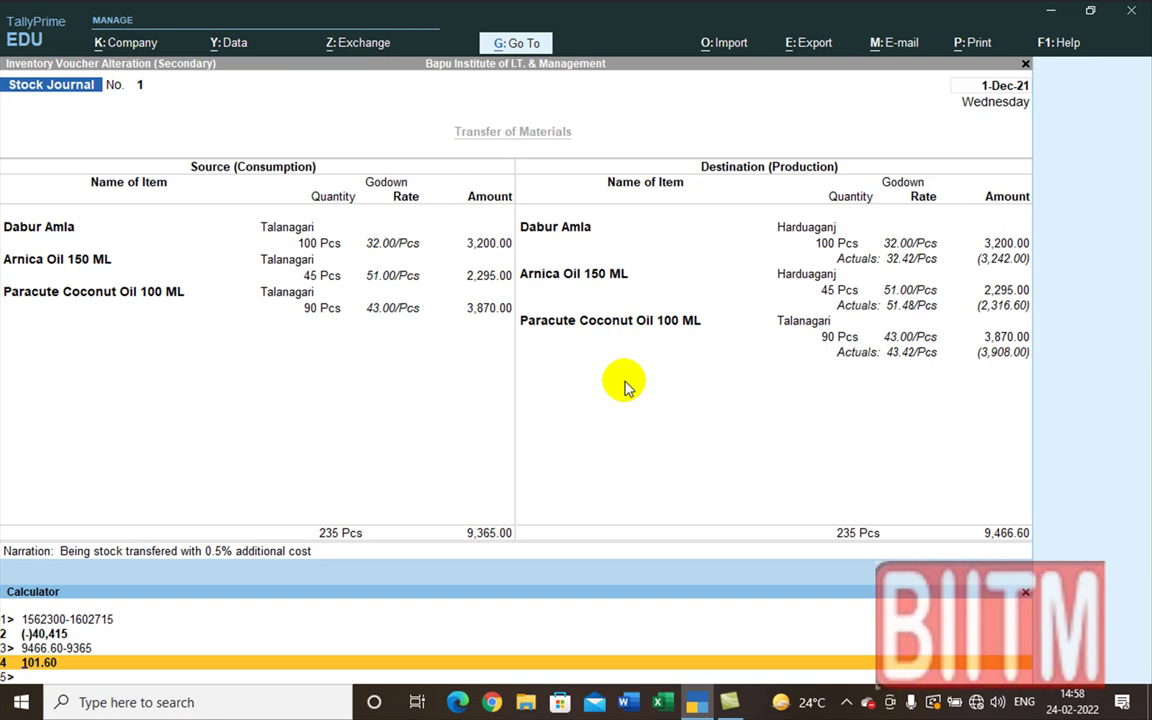
key("ctrl")
key("ctrl+n")
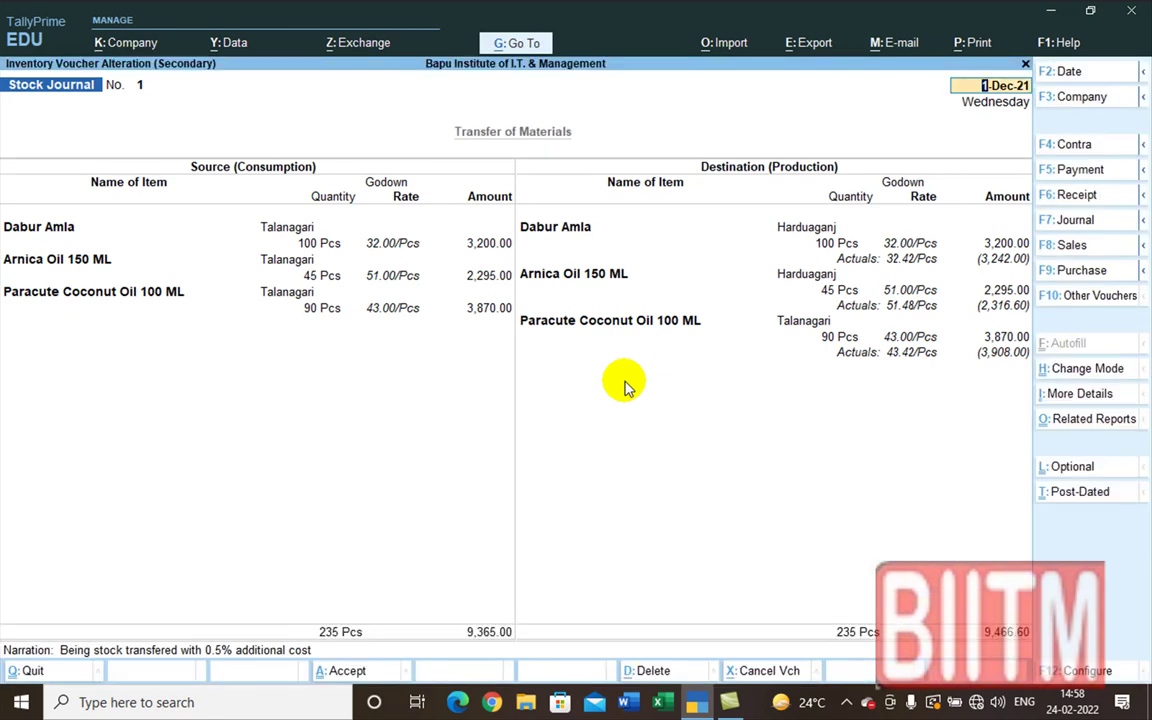
- Quit the stock journal without saving and open the Carriage Inward payment voucher dated 1-Dec-21 from the Day Book
key("BackSpace")
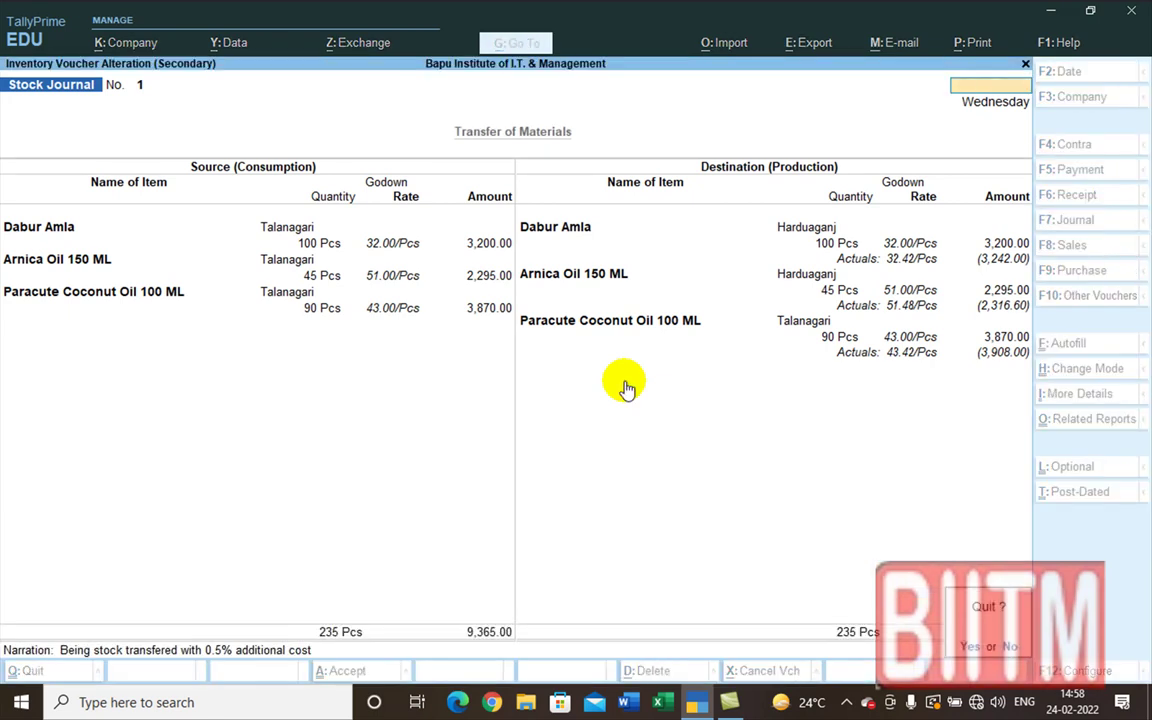
key("Escape")
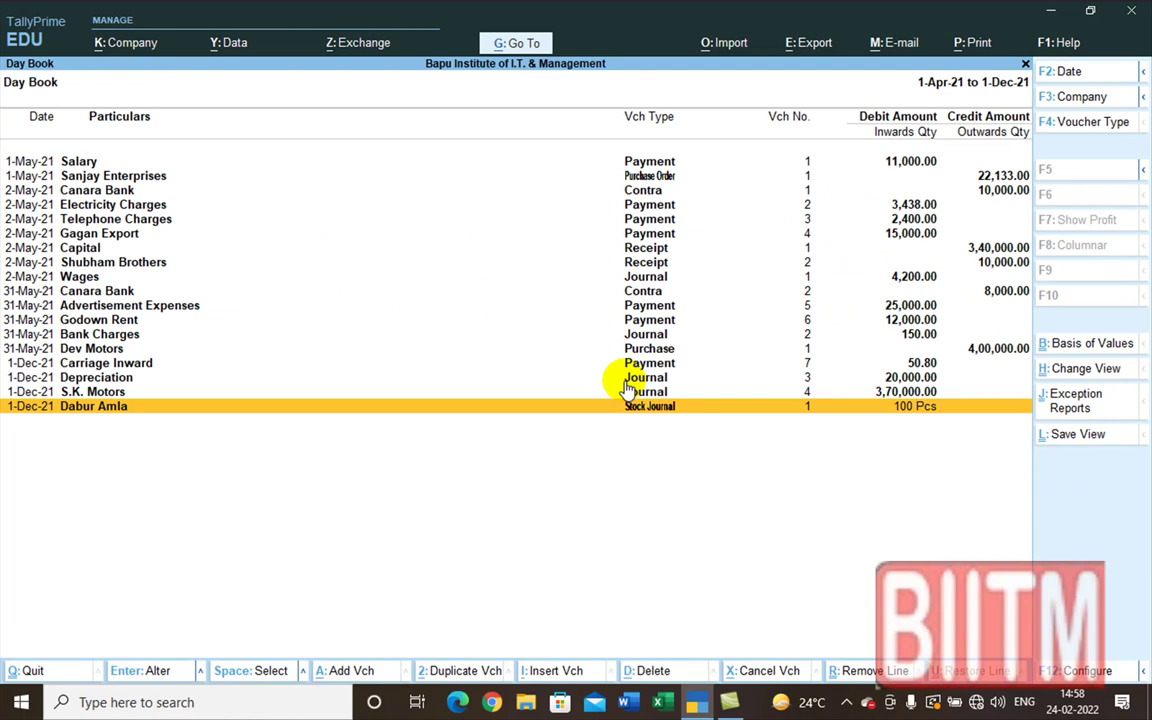
key("Up")
key("Up")
key("Up")
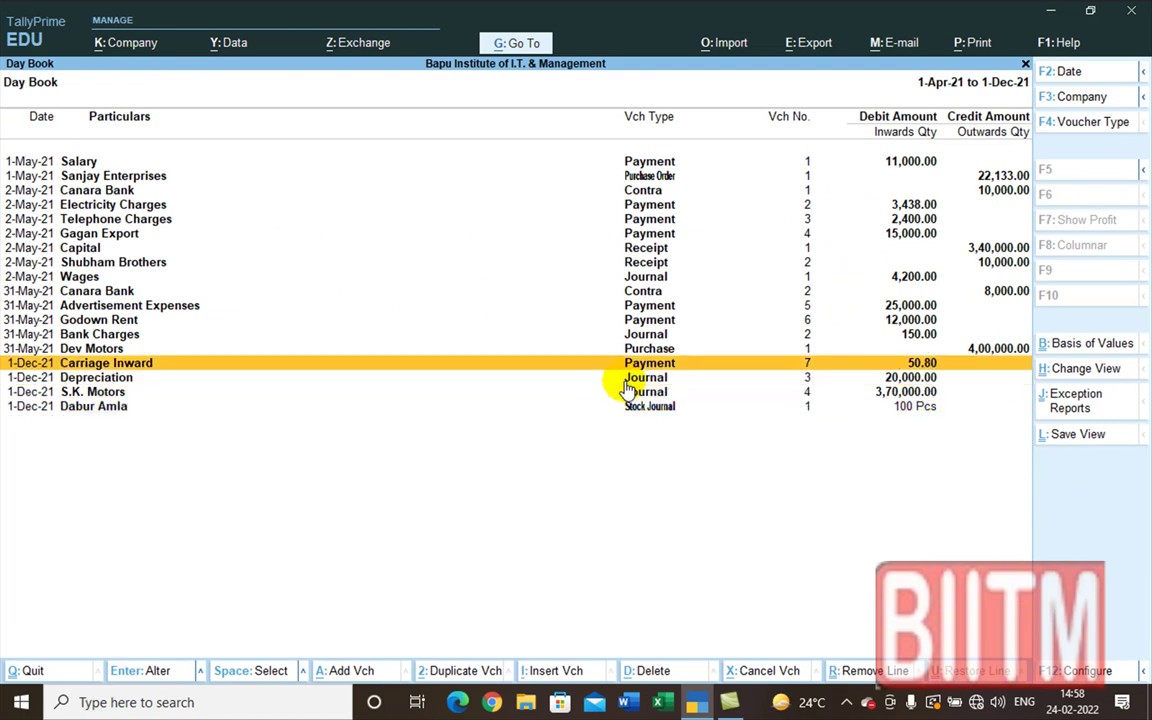
key("Return")
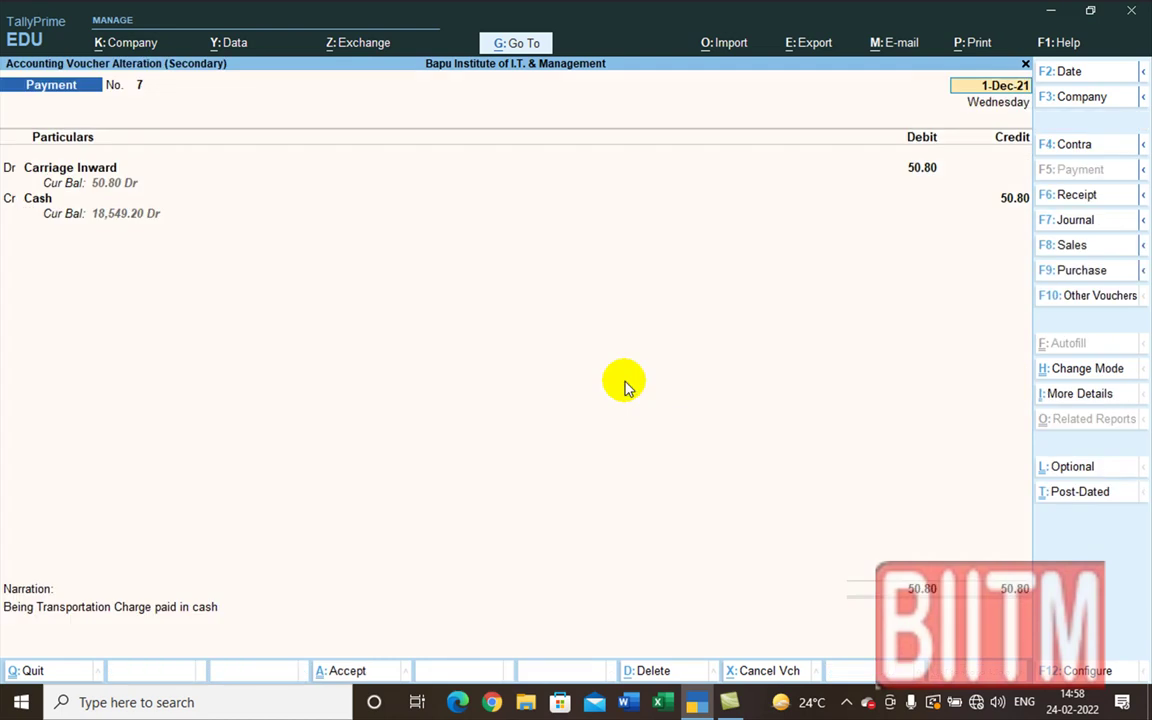
- Set the Carriage Inward debit amount to 101.60 in the payment voucher, keeping Cash as the matching credit ledger
key("Return")
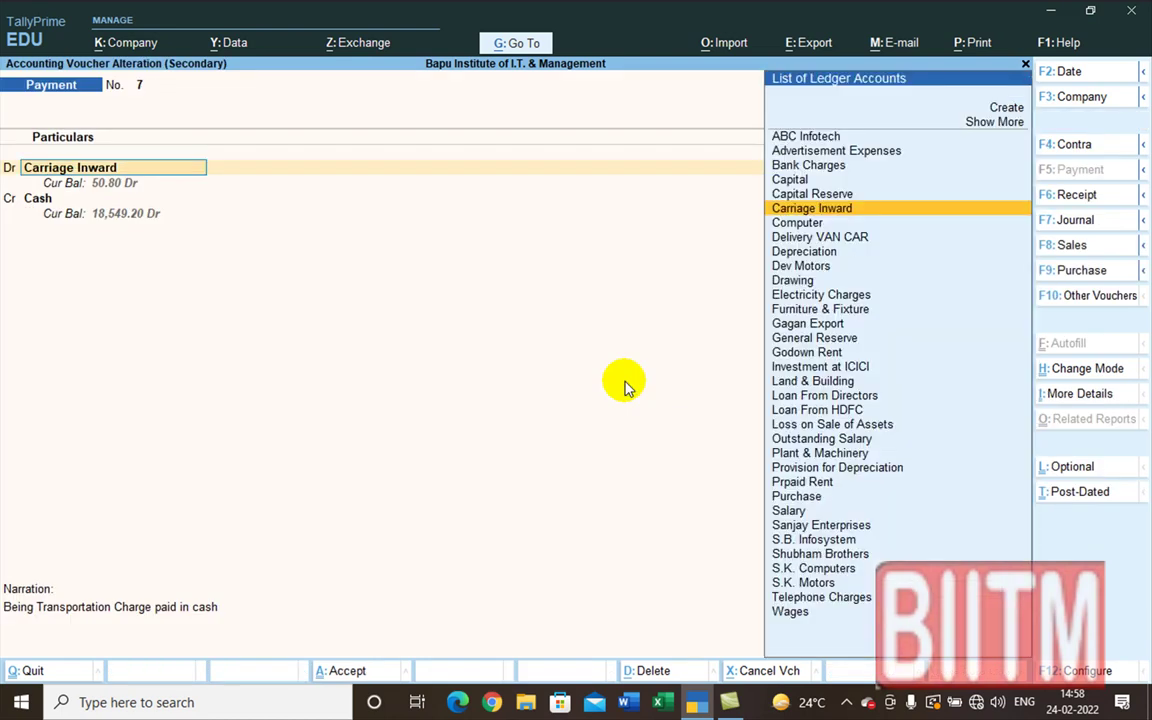
key("Return")
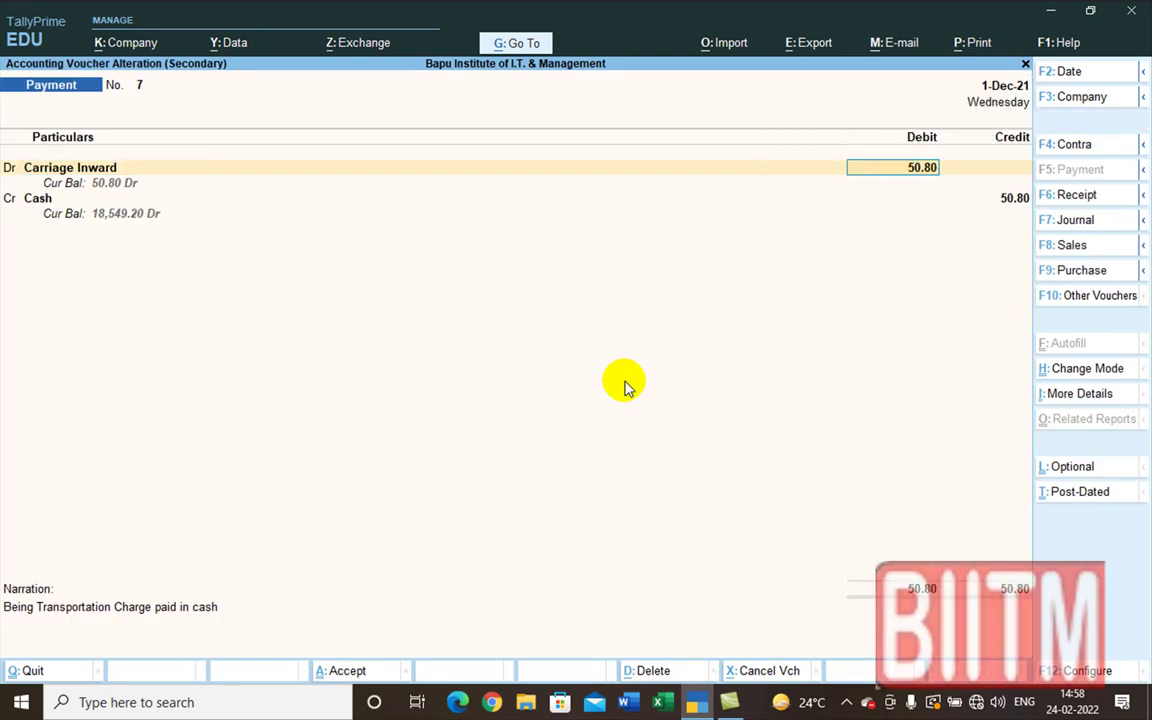
key("ctrl")
type("101.60")
key("Return")
key("Return")
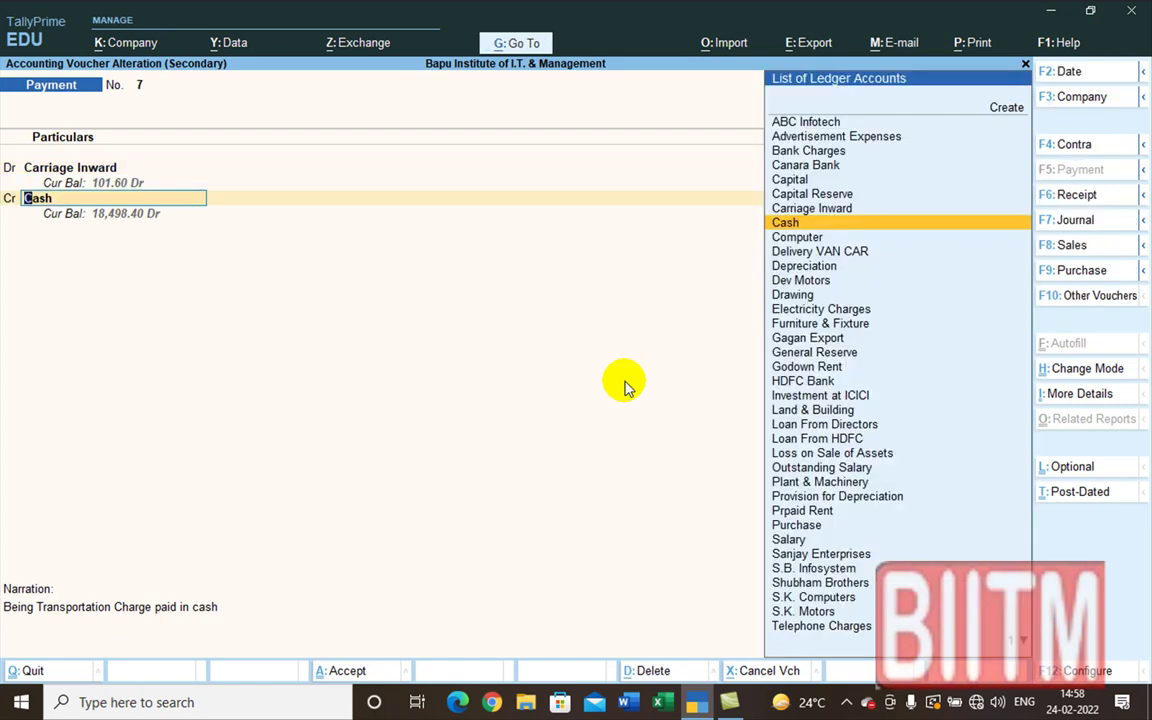
key("Return")
key("Return")
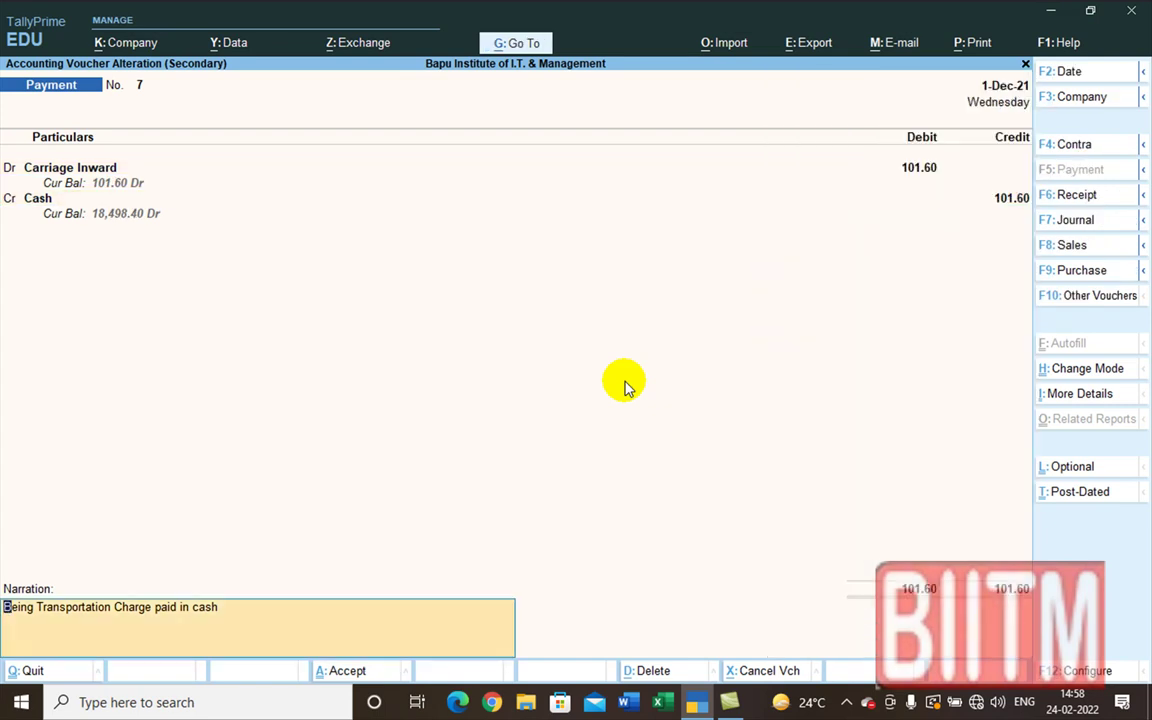
- Save the Carriage Inward payment voucher with its existing narration and leave the Day Book
key("Return")
key("Return")
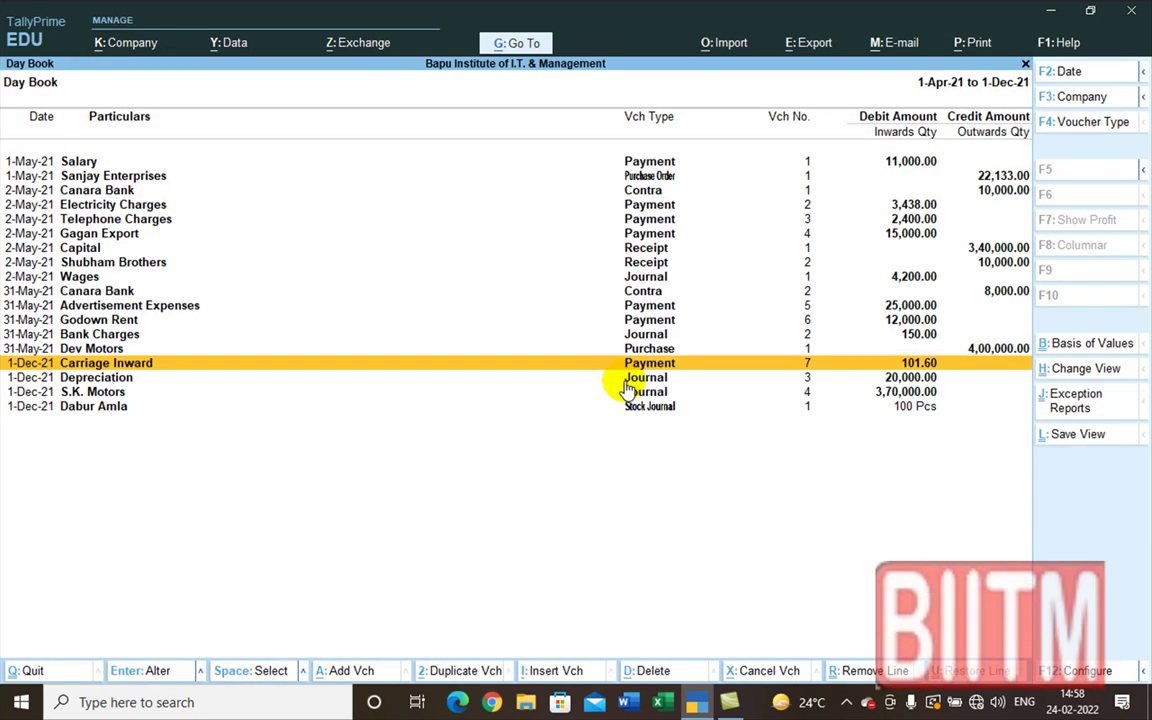
key("Escape")
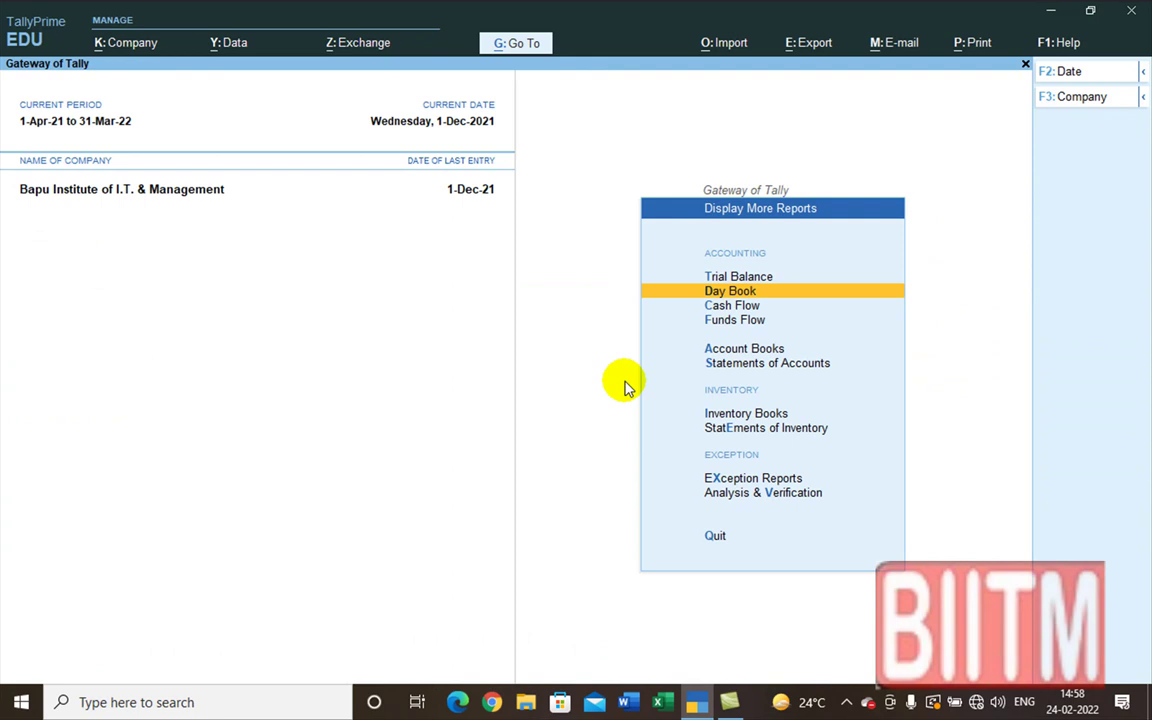
key("Escape")
- View the Stock Summary in detailed form, with the individual items listed under each stock group
key("Up")
key("Up")
key("Up")
key("Up")
key("Up")
key("Up")
key("Up")
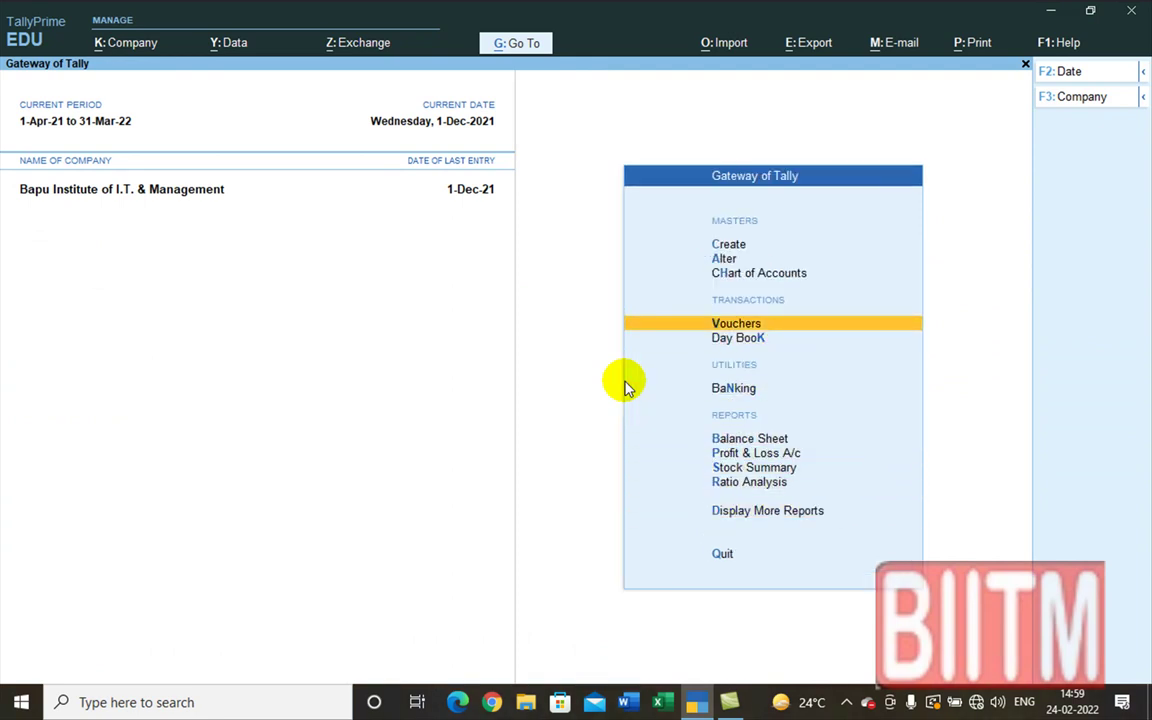
key("Down")
key("Down")
key("Down")
key("Down")
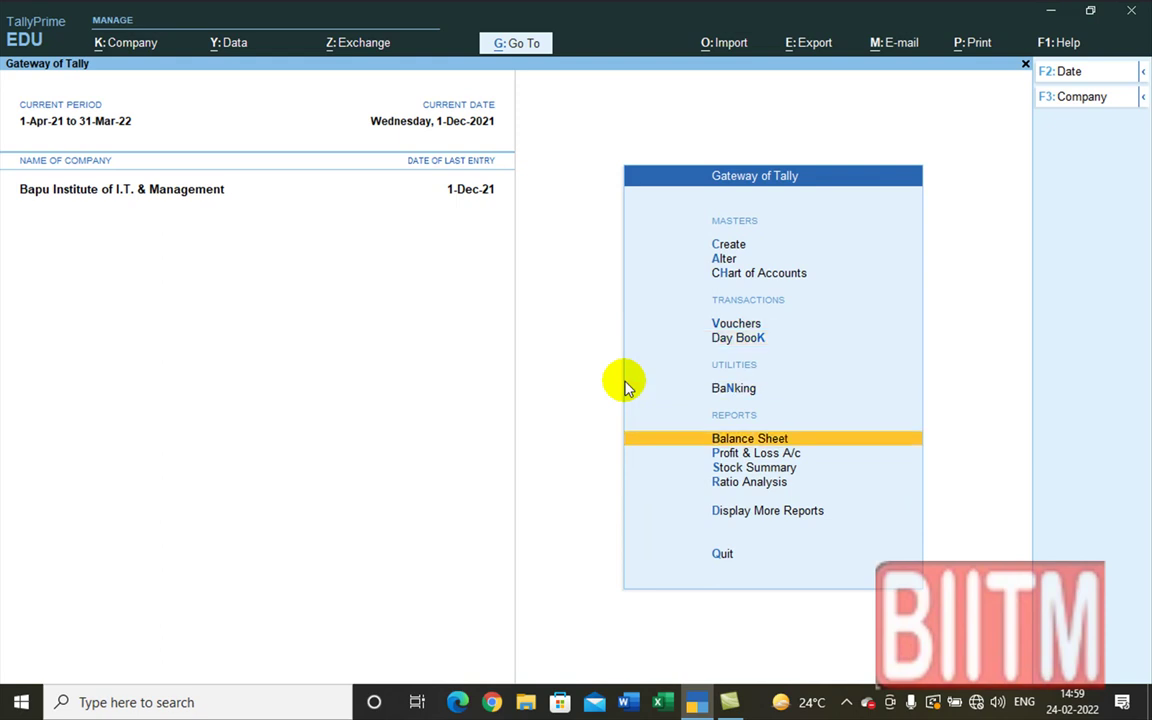
key("Up")
key("Down")
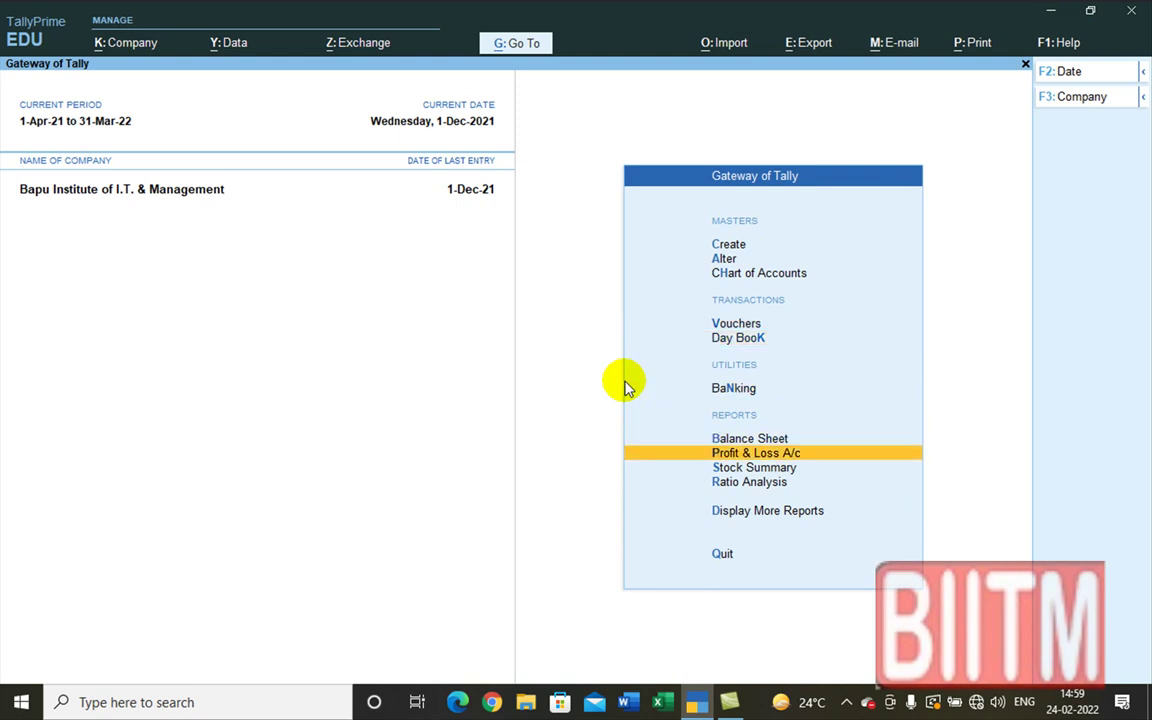
key("Down")
key("Return")
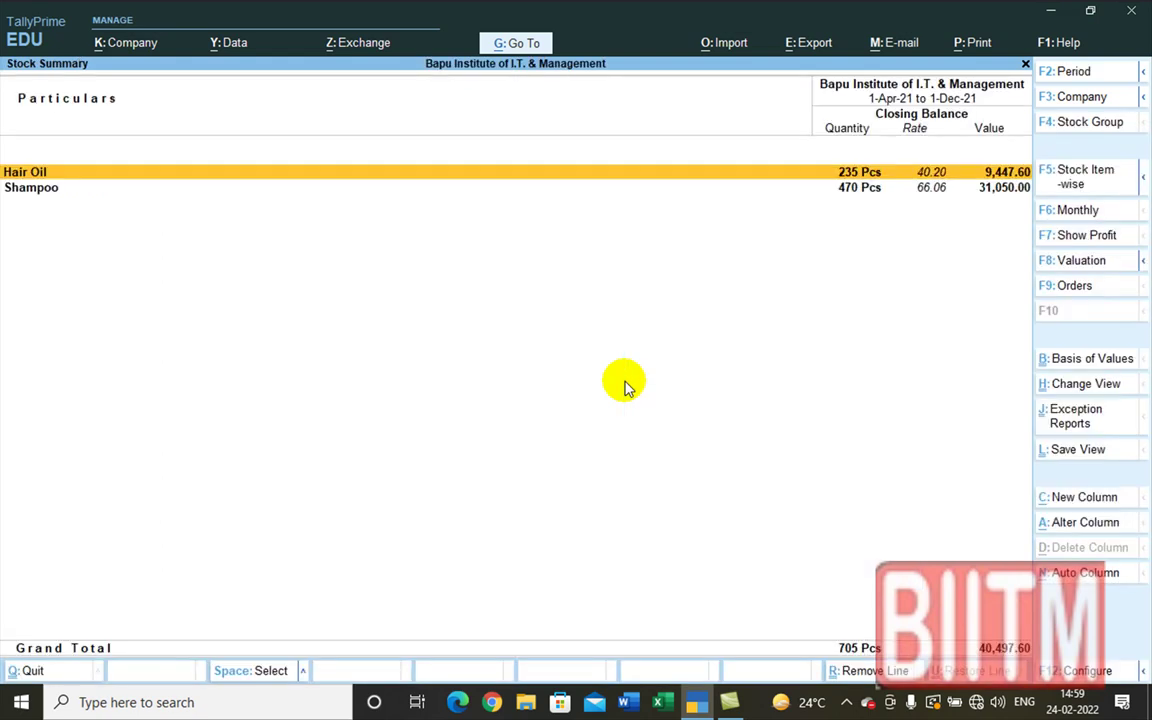
key("alt+F5")
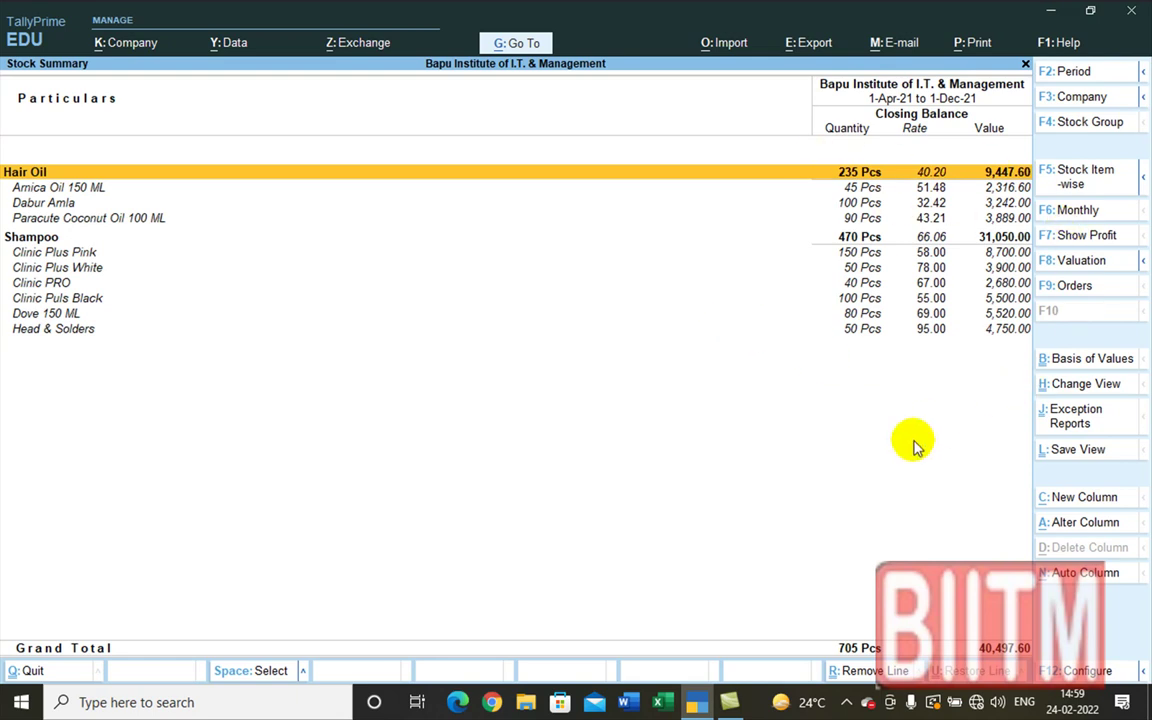
- Review the Balance Sheet in detailed form, with the ledgers and subgroups under each heading, and return to the Gateway
key("Escape")
key("Up")
key("Up")
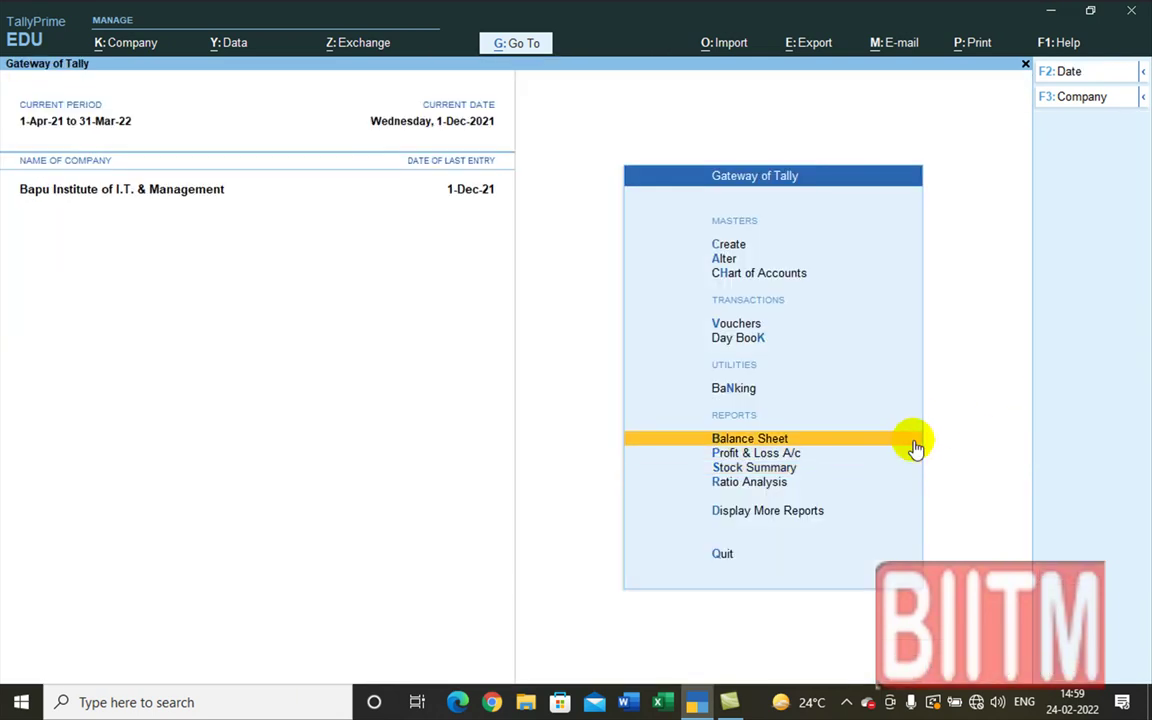
key("Return")
key("alt+F5")
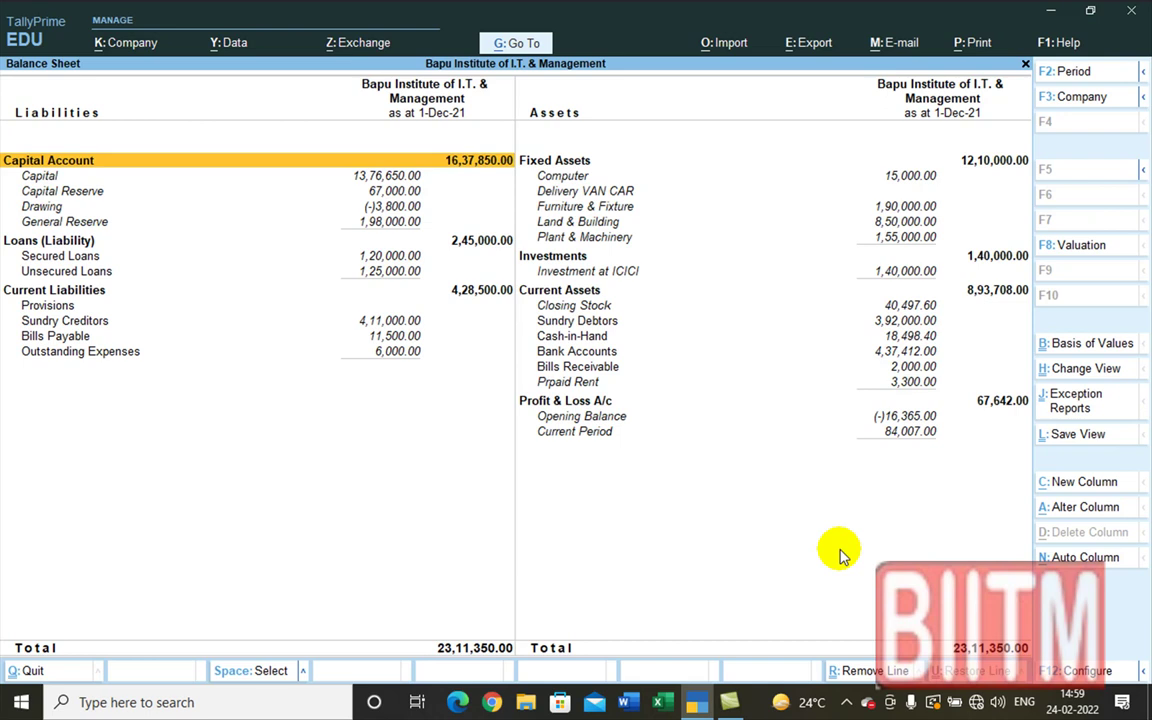
key("Escape")
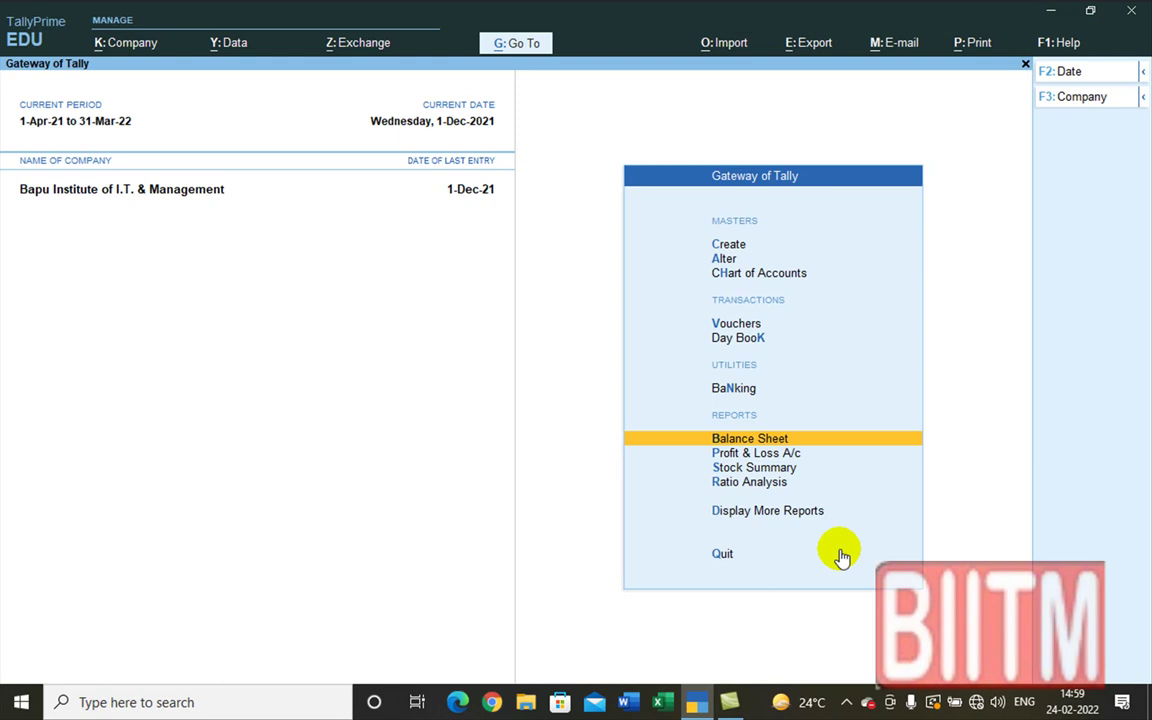
key("Escape")
key("Escape")
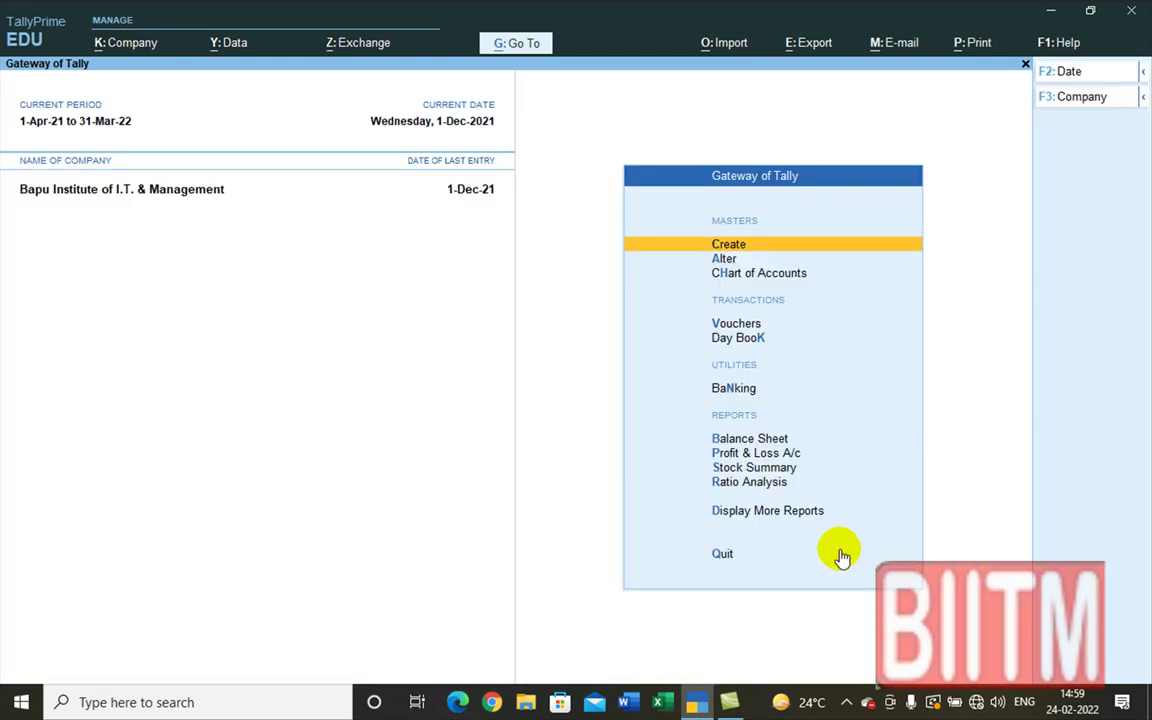
- Start a new accounting voucher from the Gateway's transactions section
key("Down")
key("Down")
key("Down")
key("Down")
key("Down")
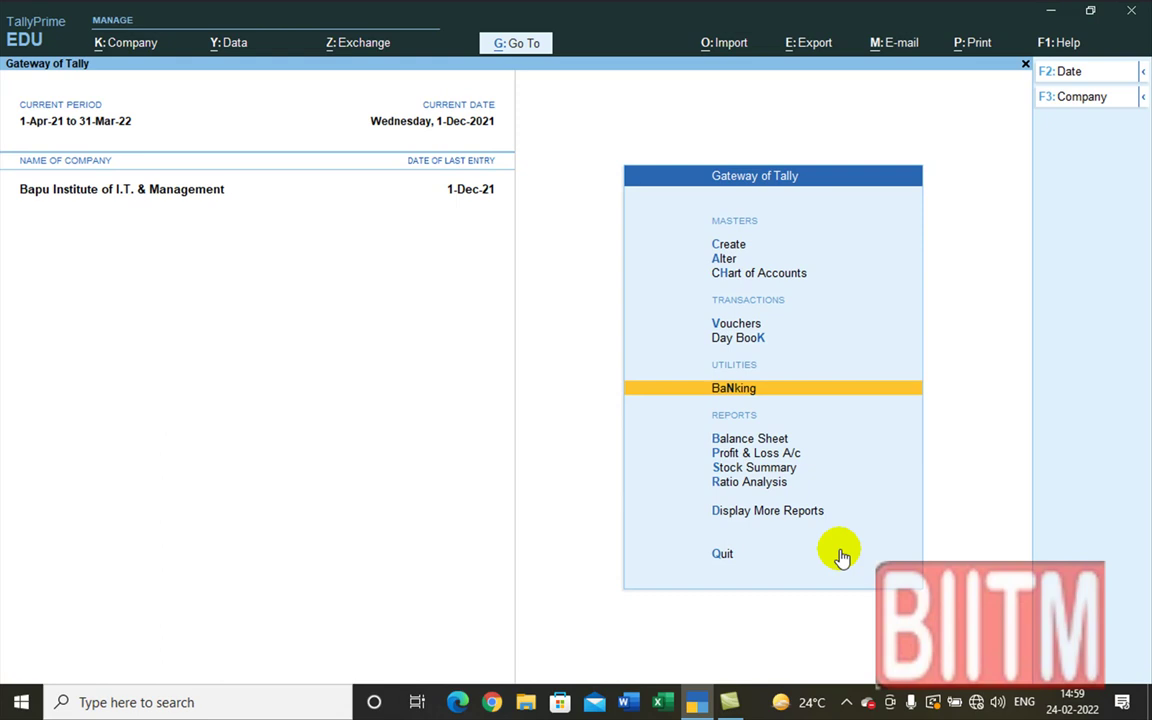
key("Up")
key("Up")
key("Return")
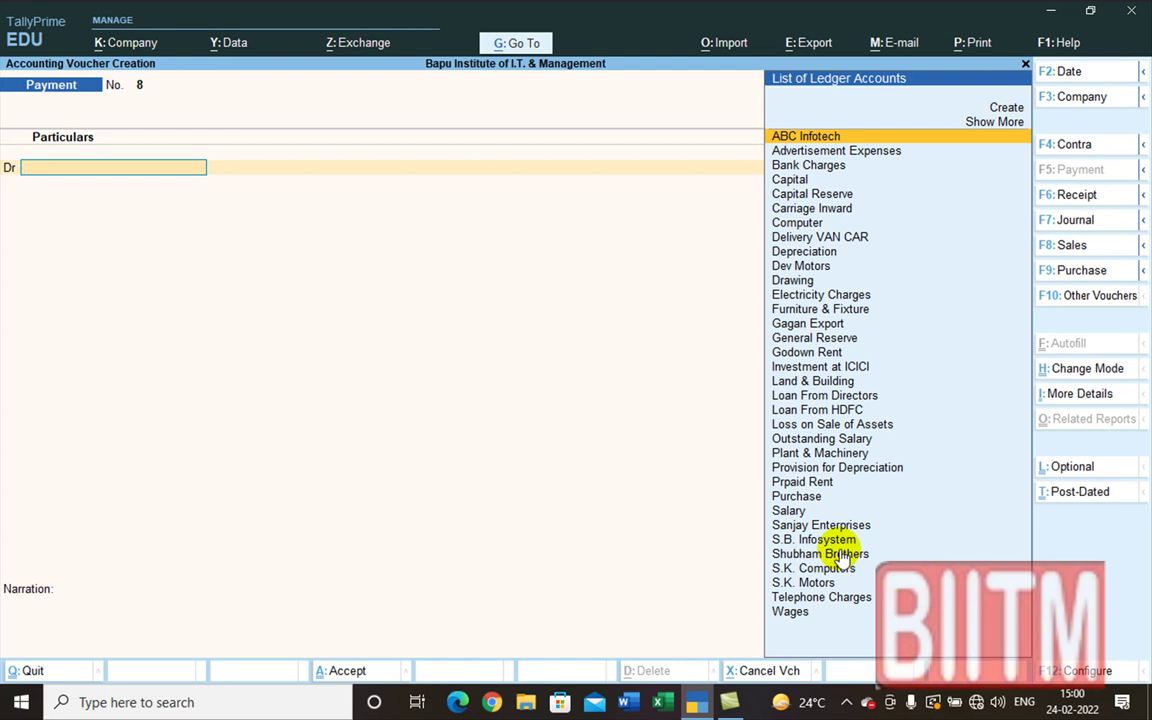
- Switch the new voucher to the Receipt type
left_click(1060, 295)
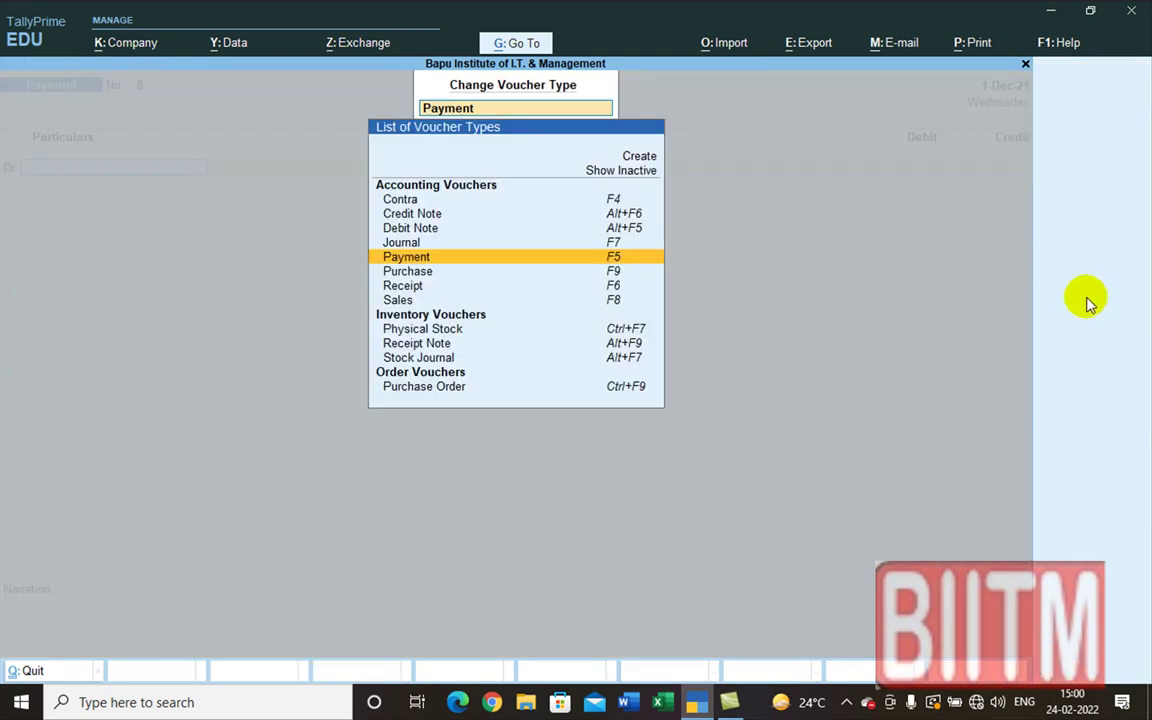
left_click(404, 288)
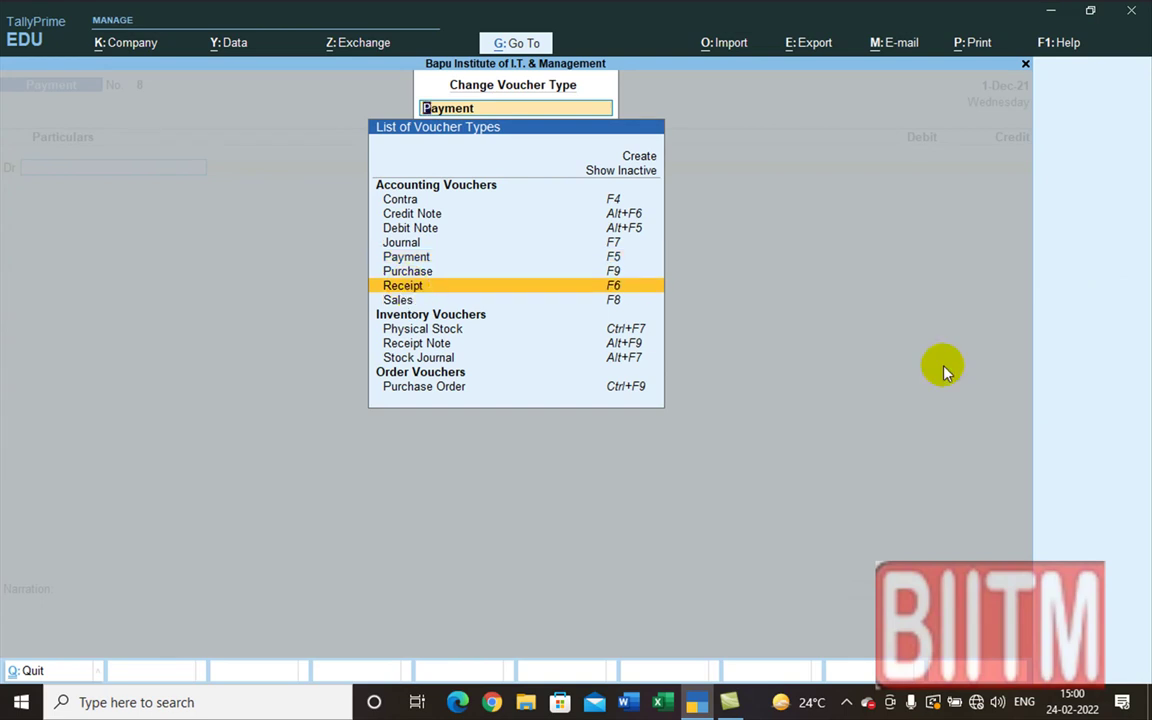
key("Return")
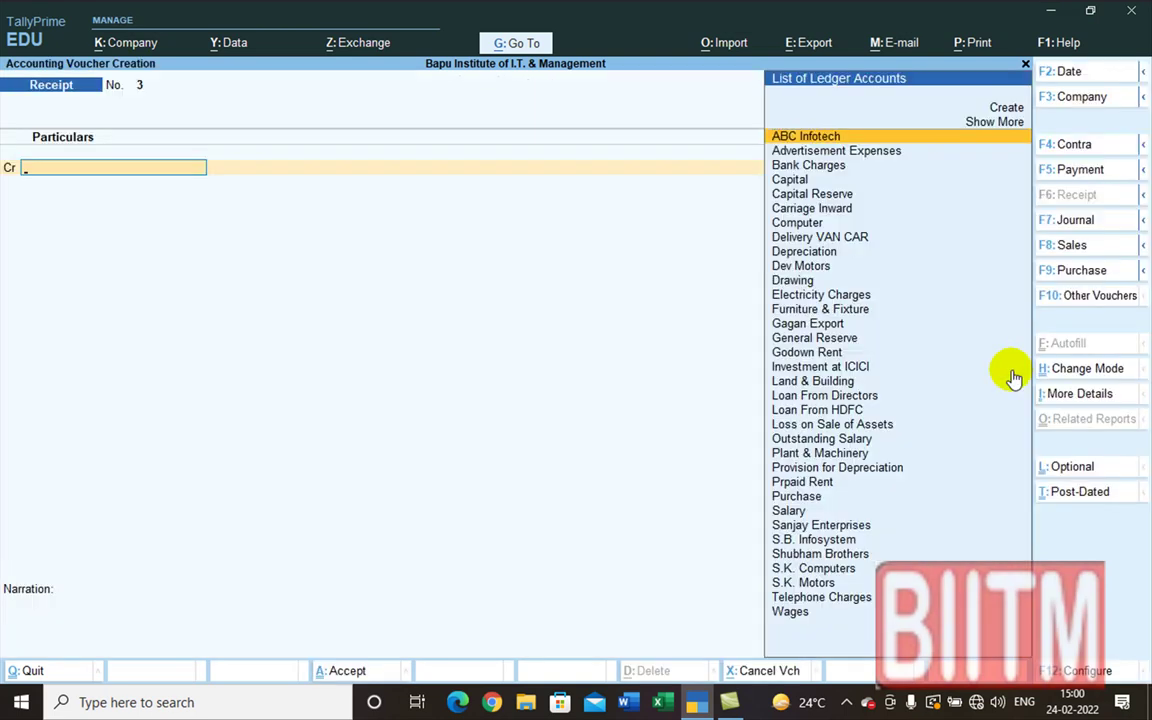
- Change the voucher type to Receipt Note among the inventory vouchers
left_click(1098, 294)
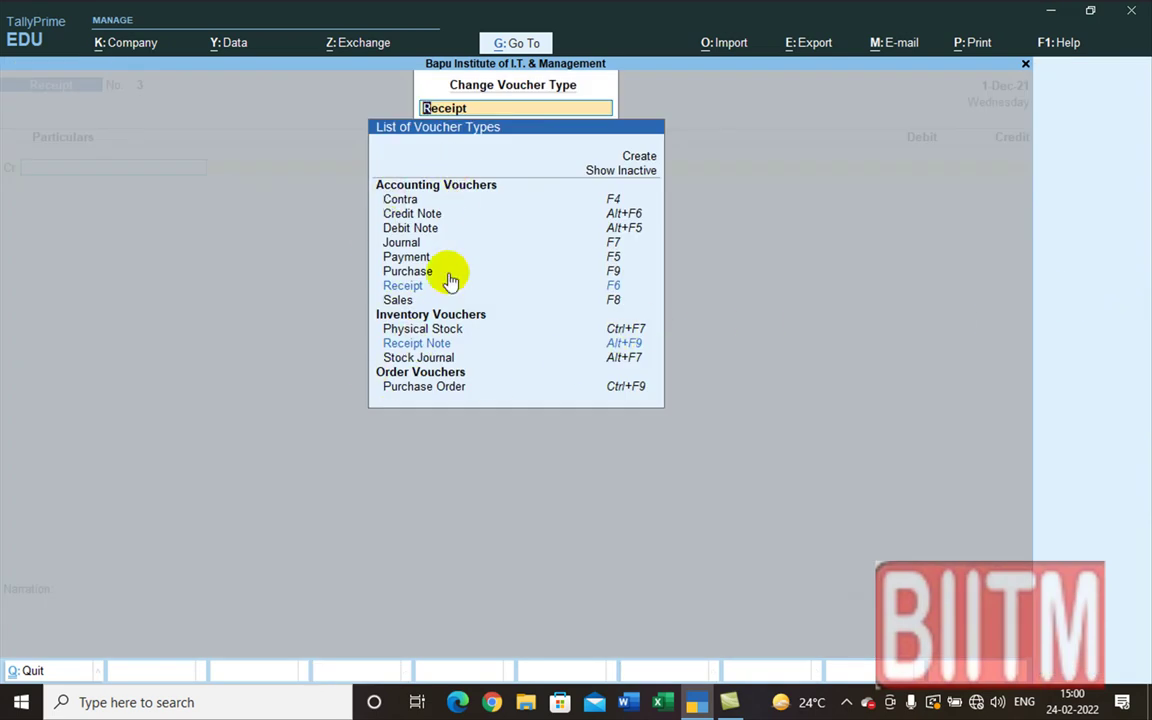
left_click(608, 174)
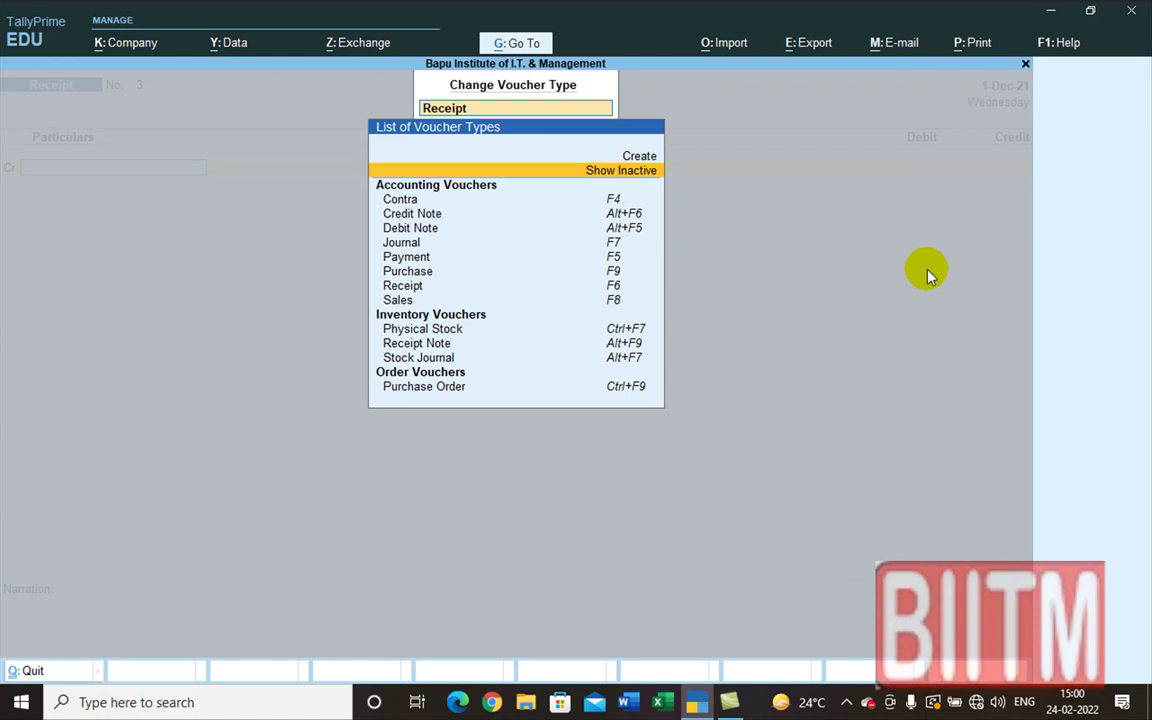
left_click(618, 343)
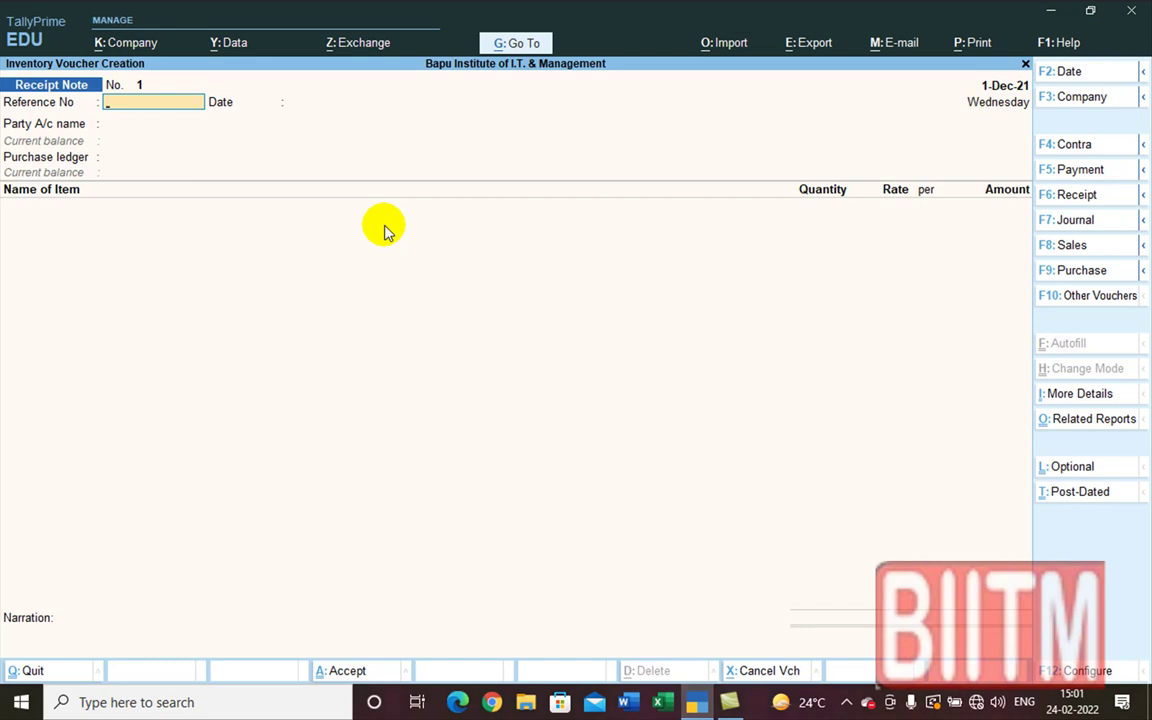
- Enter the reference number CHJ/San/01 and set both the voucher date and the reference date to 2-May-21
type("CHJ/San/0")
key("Return")
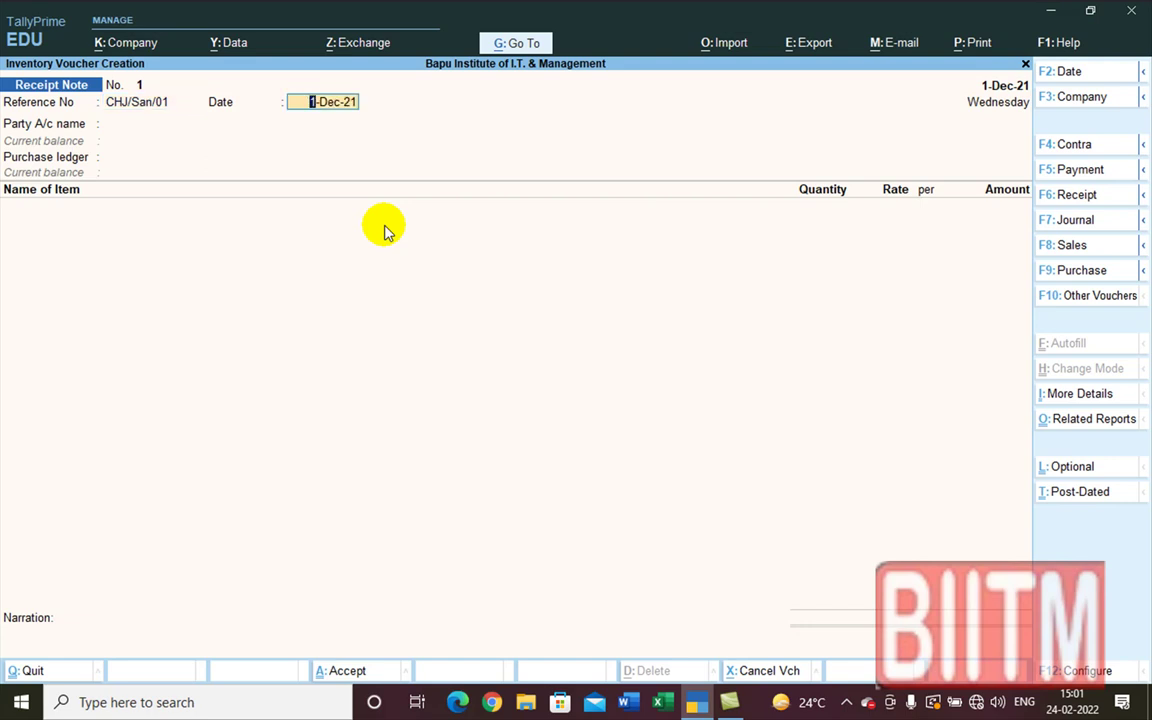
key("F2")
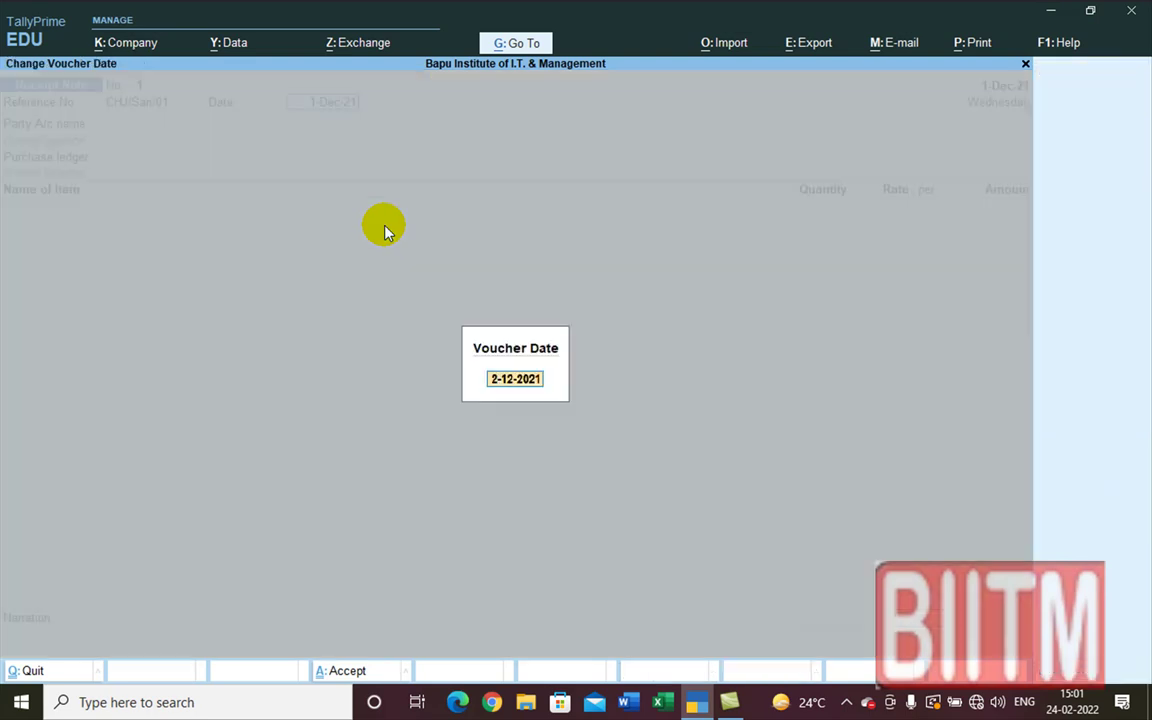
key("BackSpace")
type("2.5")
key("Return")
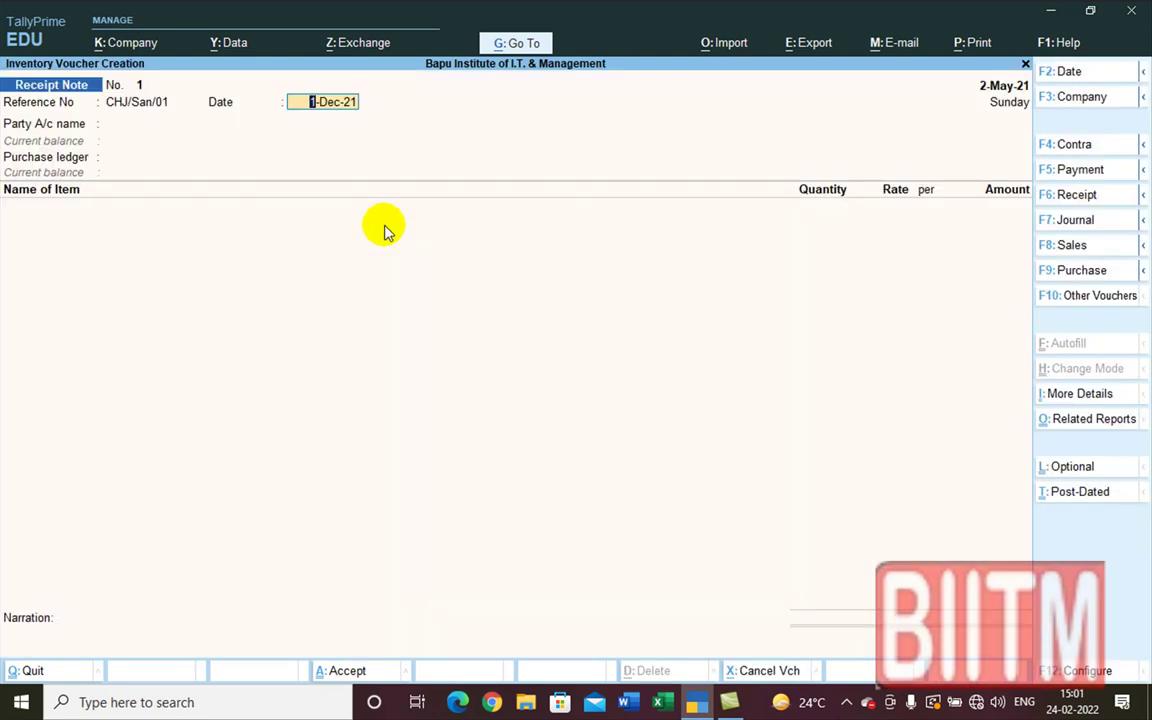
type("2.5.21")
key("Return")
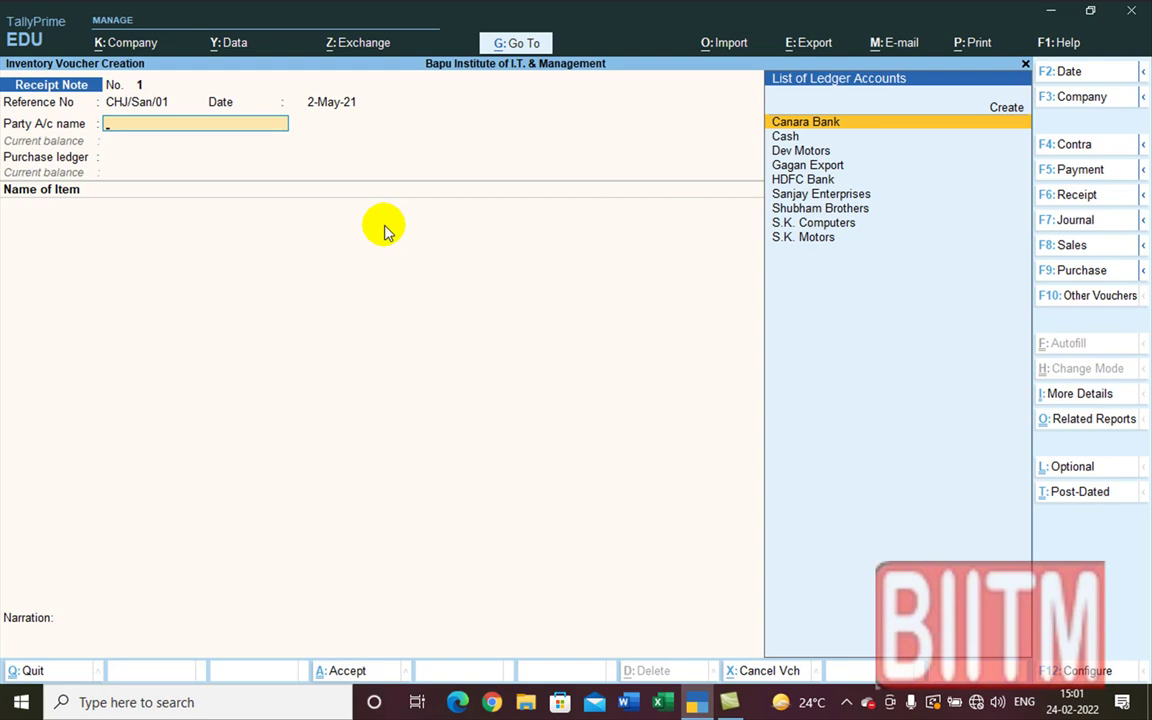
- Choose Sanjay Enterprises as the party account and link its purchase order dated 1-May-21 to the receipt note
key("Down")
key("Down")
key("Down")
key("Down")
key("Down")
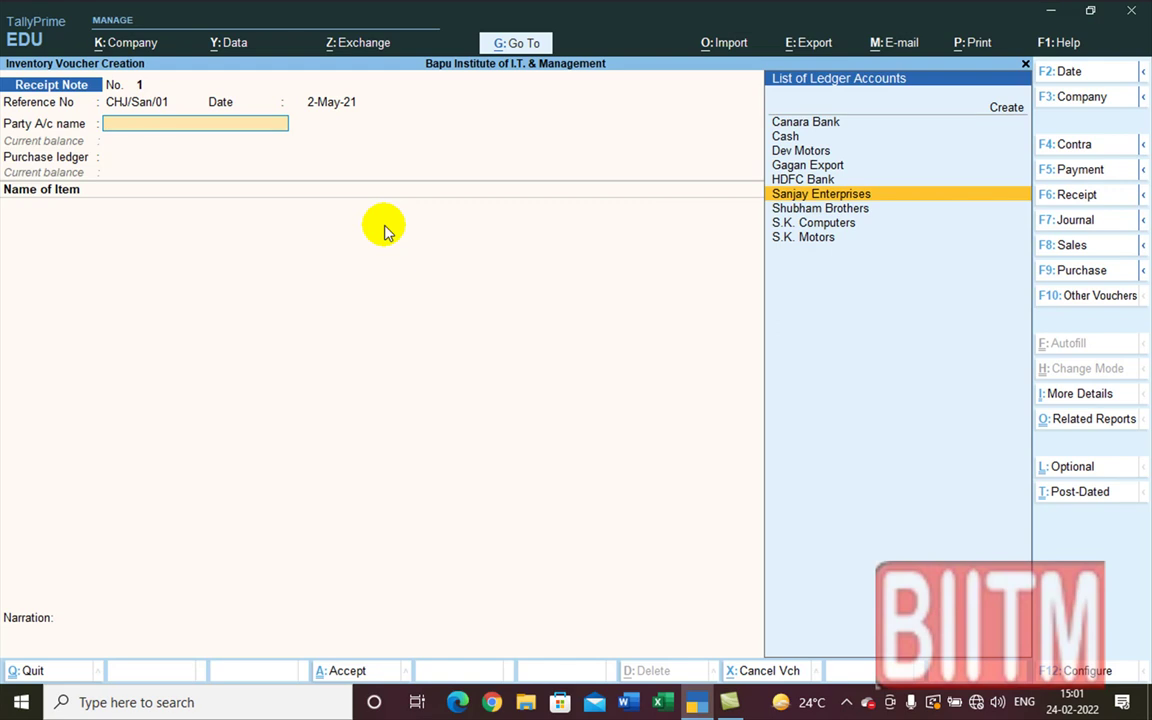
key("Return")
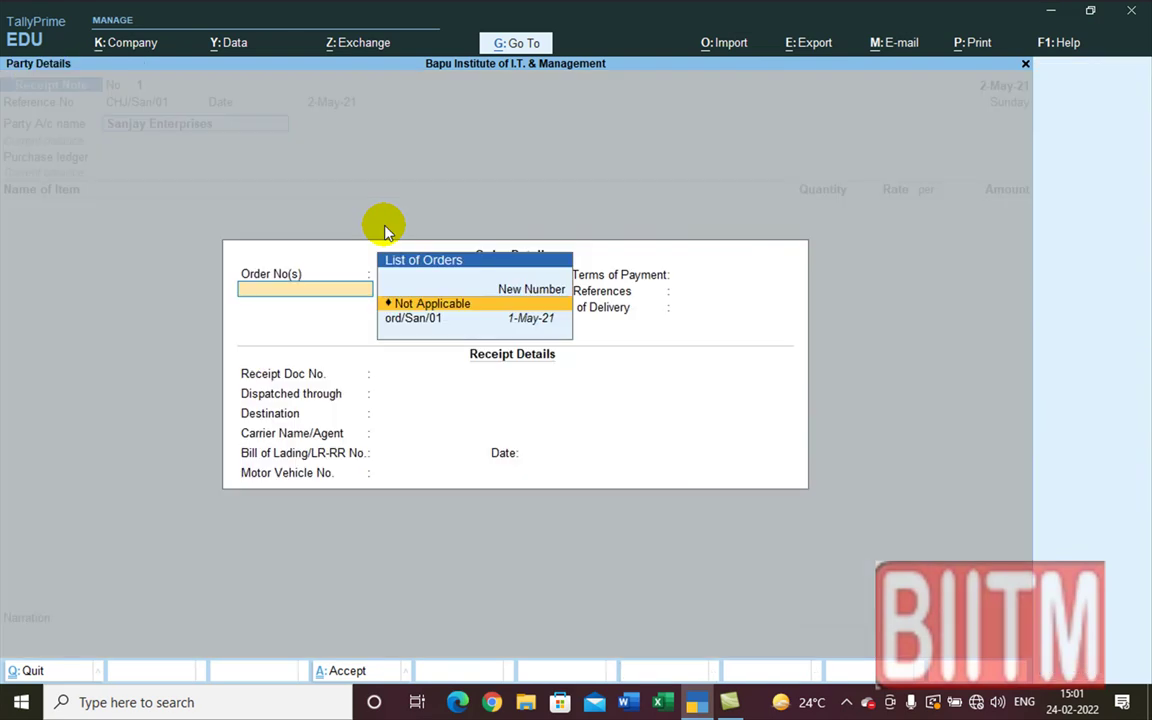
key("Down")
key("Return")
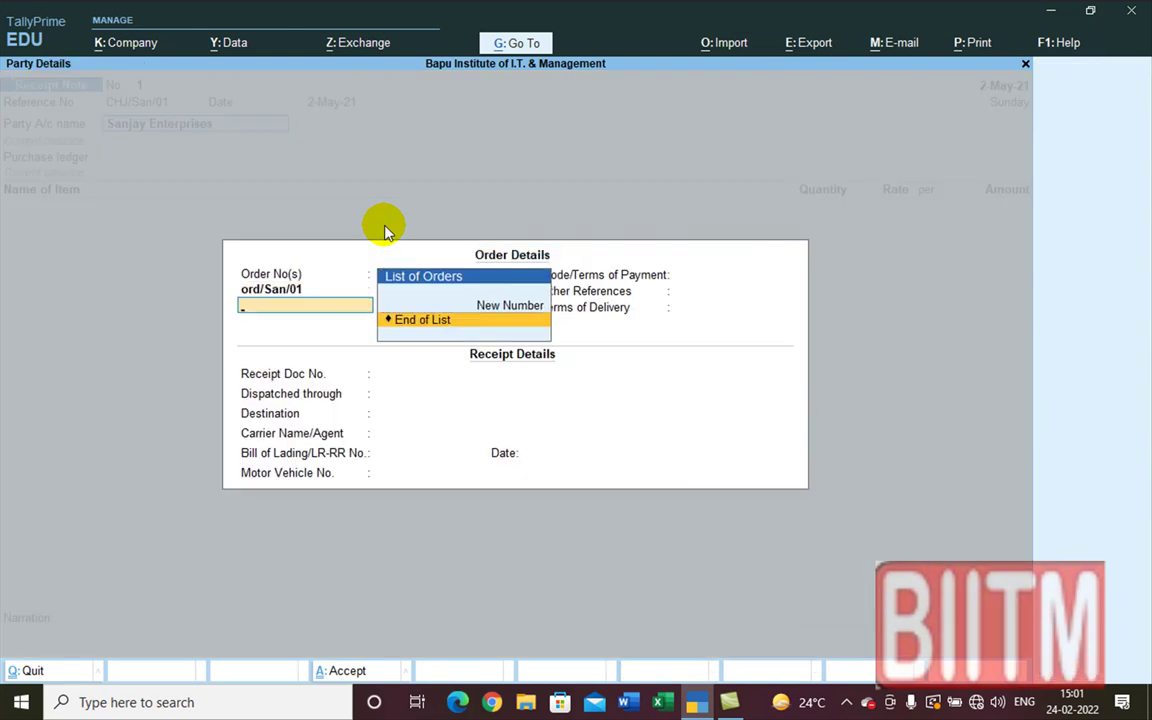
- Finish the order list, leave the optional delivery and receipt details blank, and accept the supplier's party details
key("Return")
key("Return")
key("Return")
key("Return")
key("Return")
key("Return")
key("Return")
key("Return")
key("Return")
key("Return")
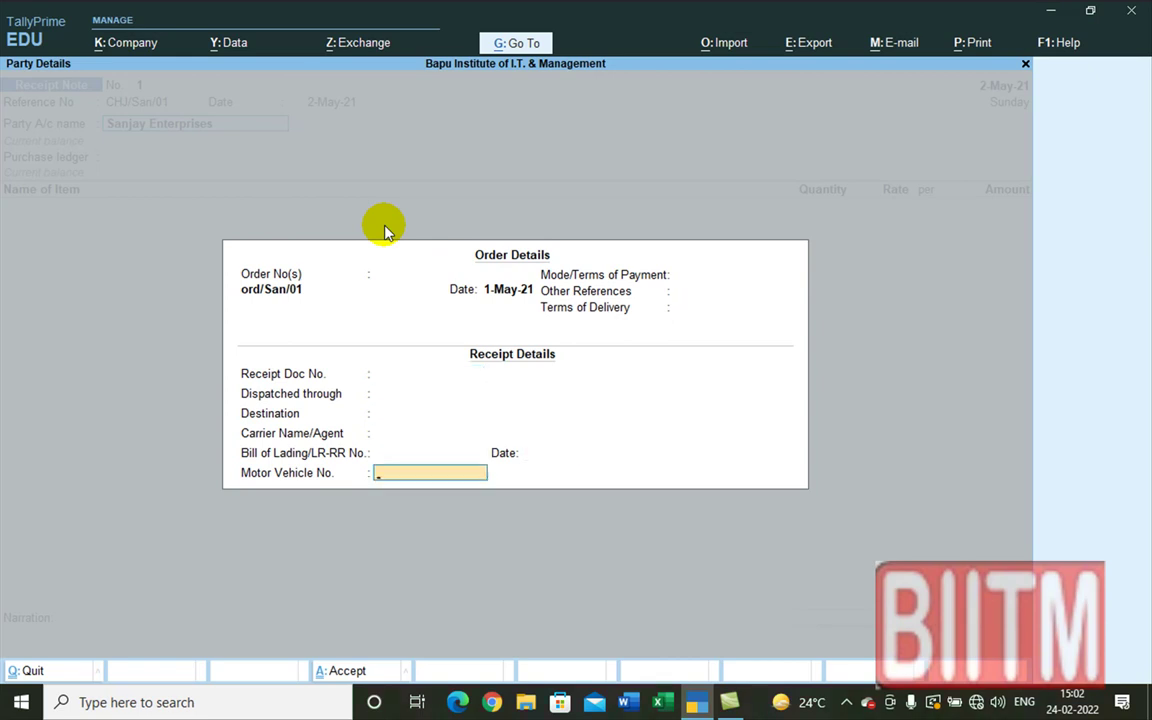
key("Return")
key("Return")
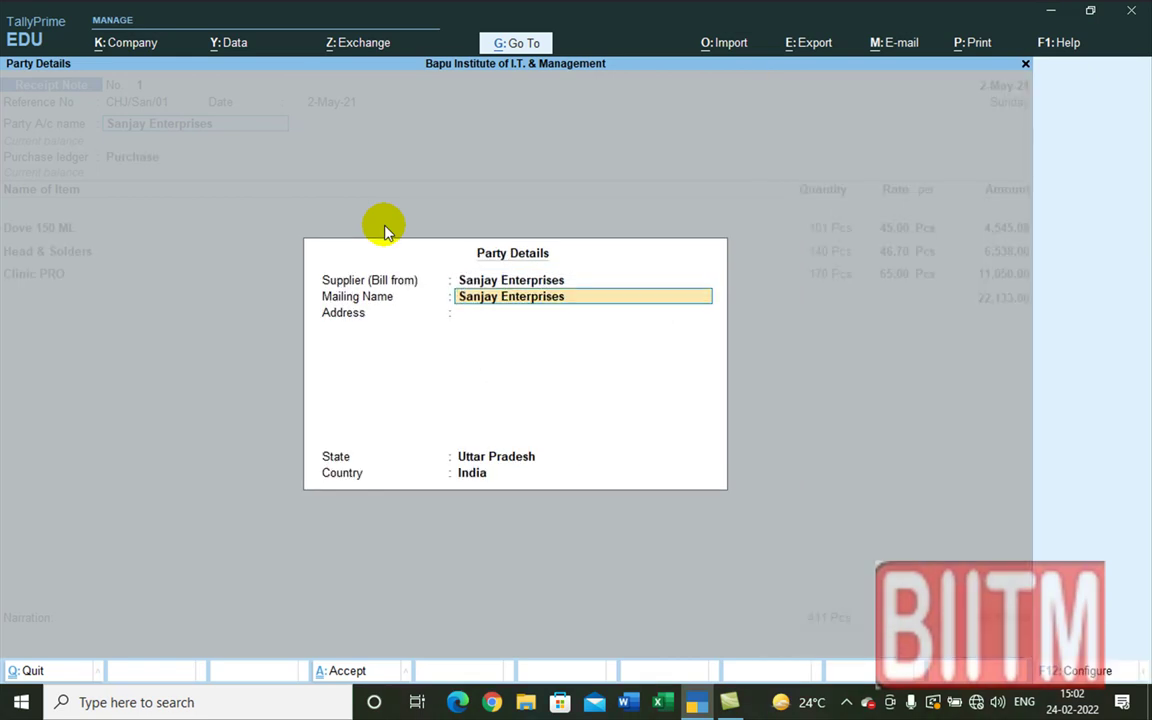
key("ctrl+a")
key("Return")
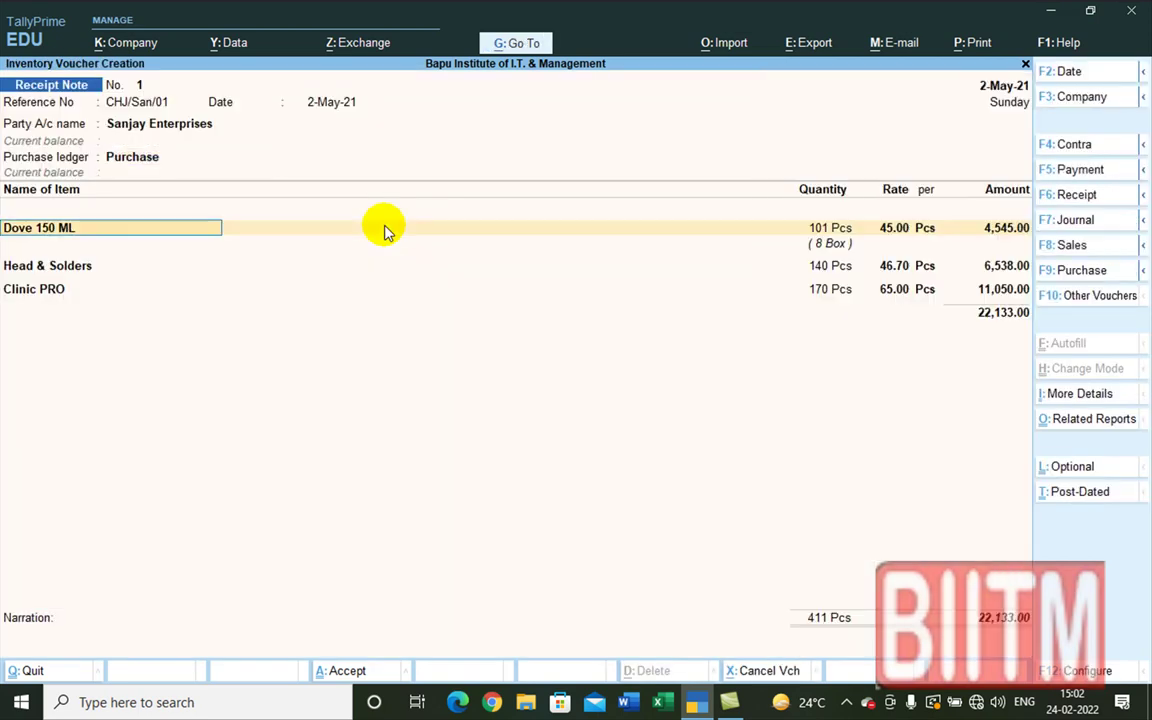
- Confirm the Dove 150 ML allocation of 101 Pcs at 45.00 in the Harduaganj godown under tracking number CHJ/San/01
key("Return")
key("Return")
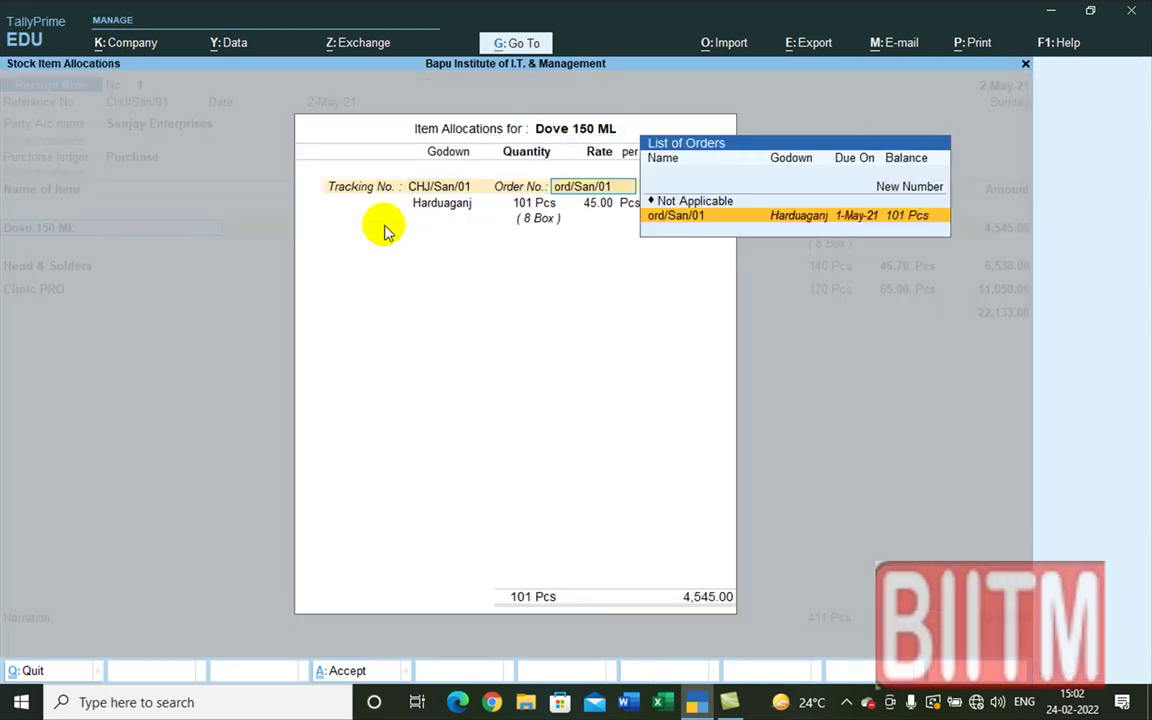
key("Return")
key("Return")
key("Return")
key("Return")
key("Return")
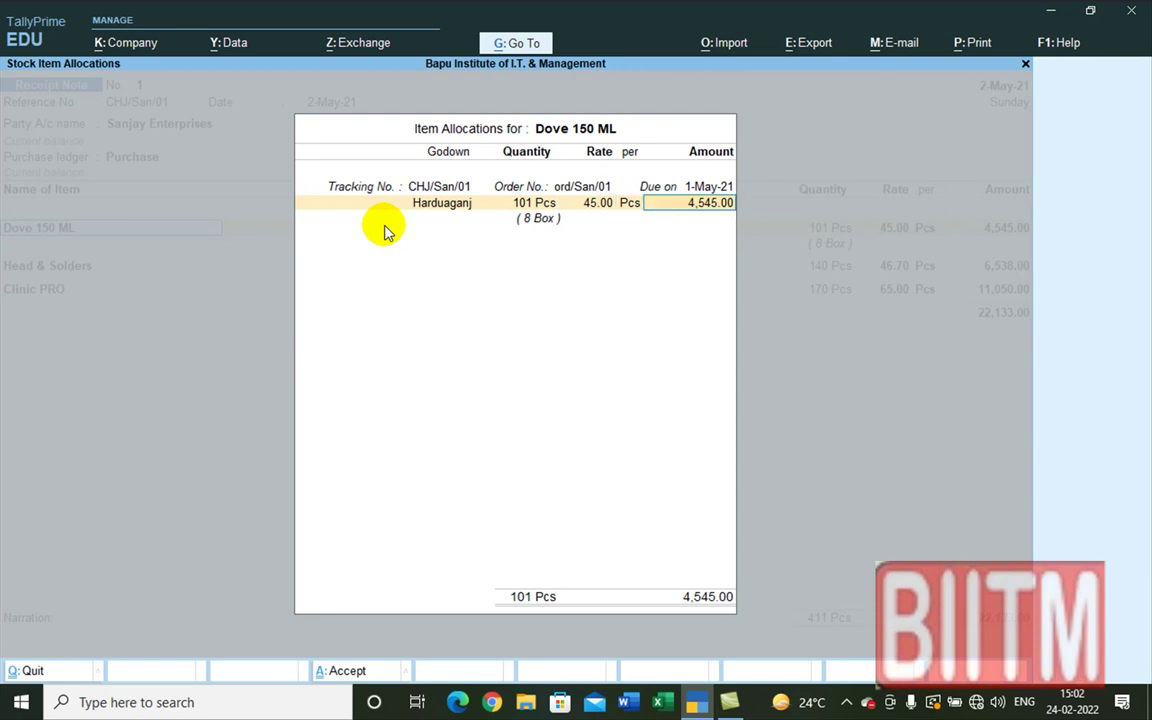
key("Return")
key("Return")
key("Return")
- Confirm the Head & Solders allocation of 140 Pcs at 46.70 in the Harduaganj godown under tracking number CHJ/San/01
key("Return")
key("Return")
key("Return")
key("Return")
key("Return")
key("Return")
key("Return")
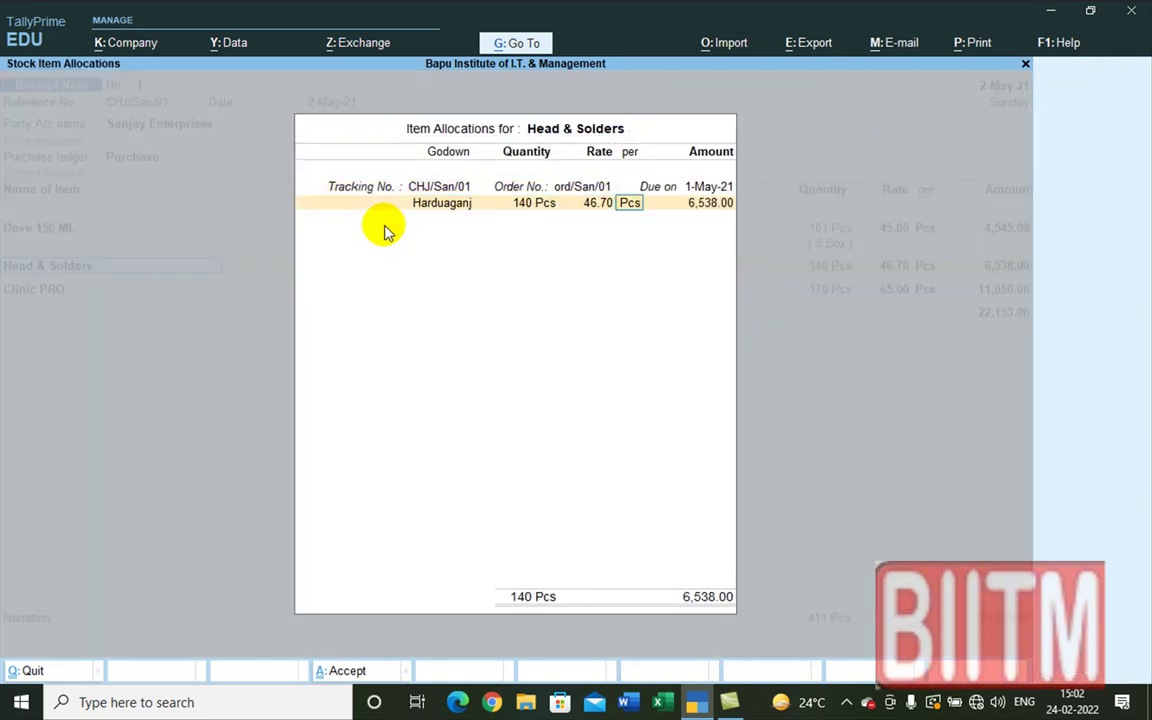
key("Return")
key("Return")
key("Return")
- Confirm the Clinic PRO allocation of 170 Pcs at 65.00 under tracking number CHJ/San/01 and end the item list
key("Return")
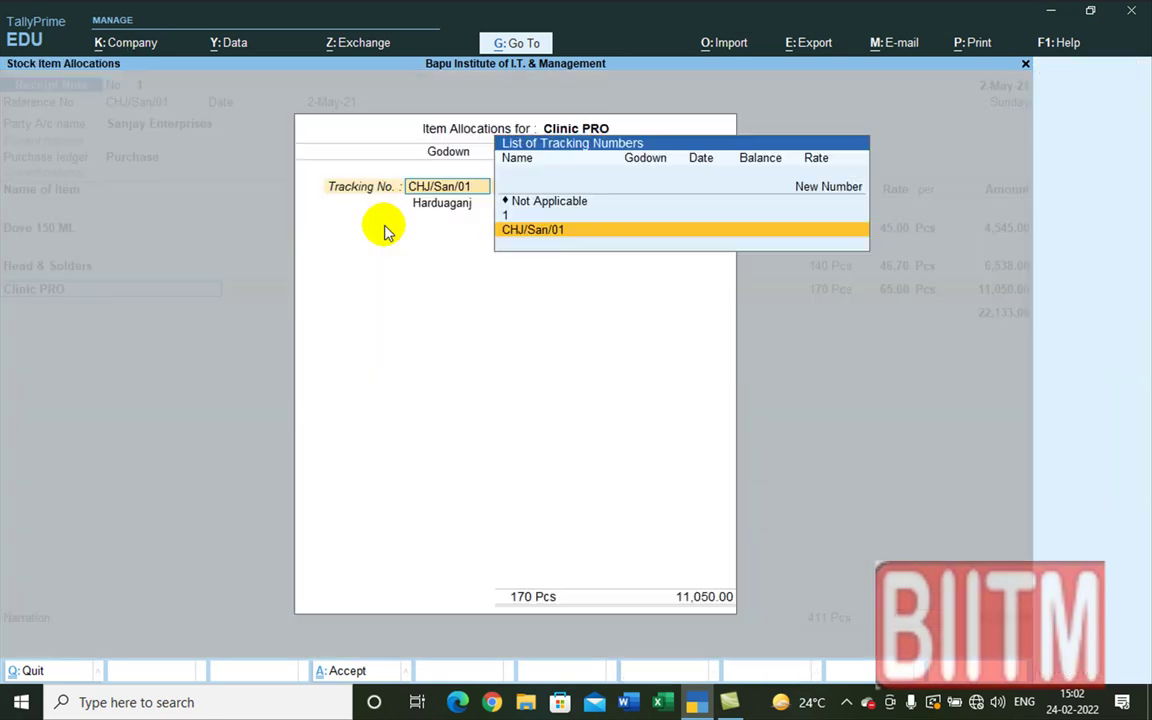
key("Return")
key("Return")
key("Return")
key("Return")
key("Return")
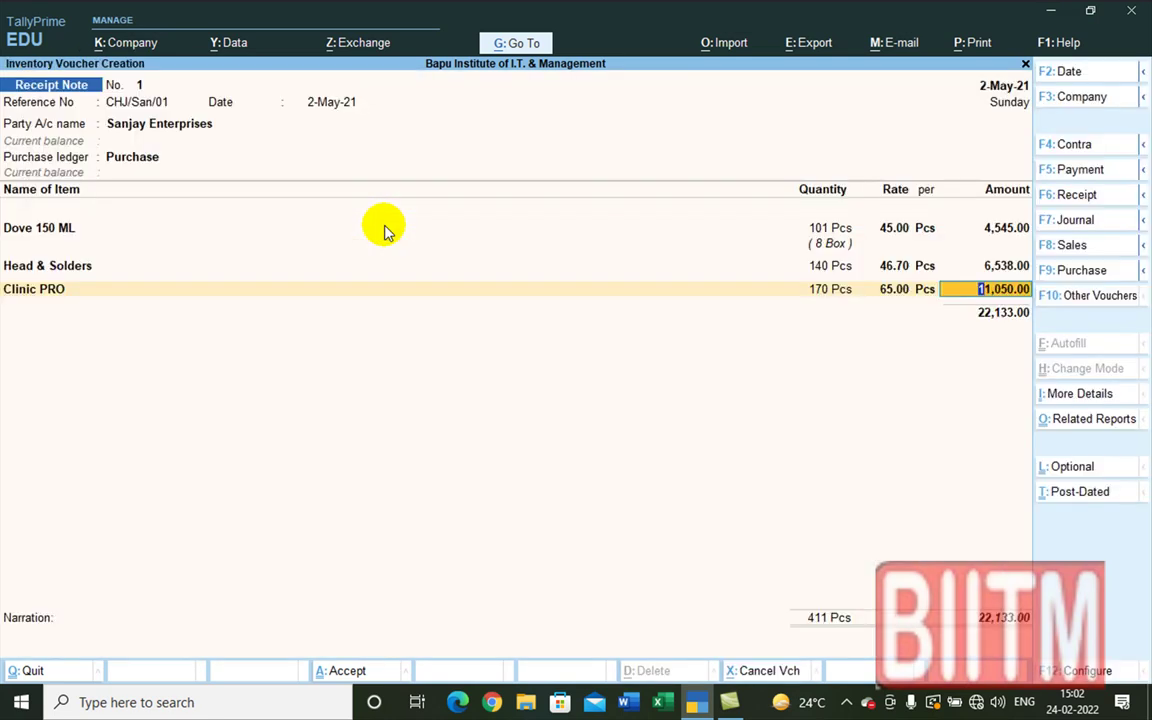
key("Return")
key("Return")
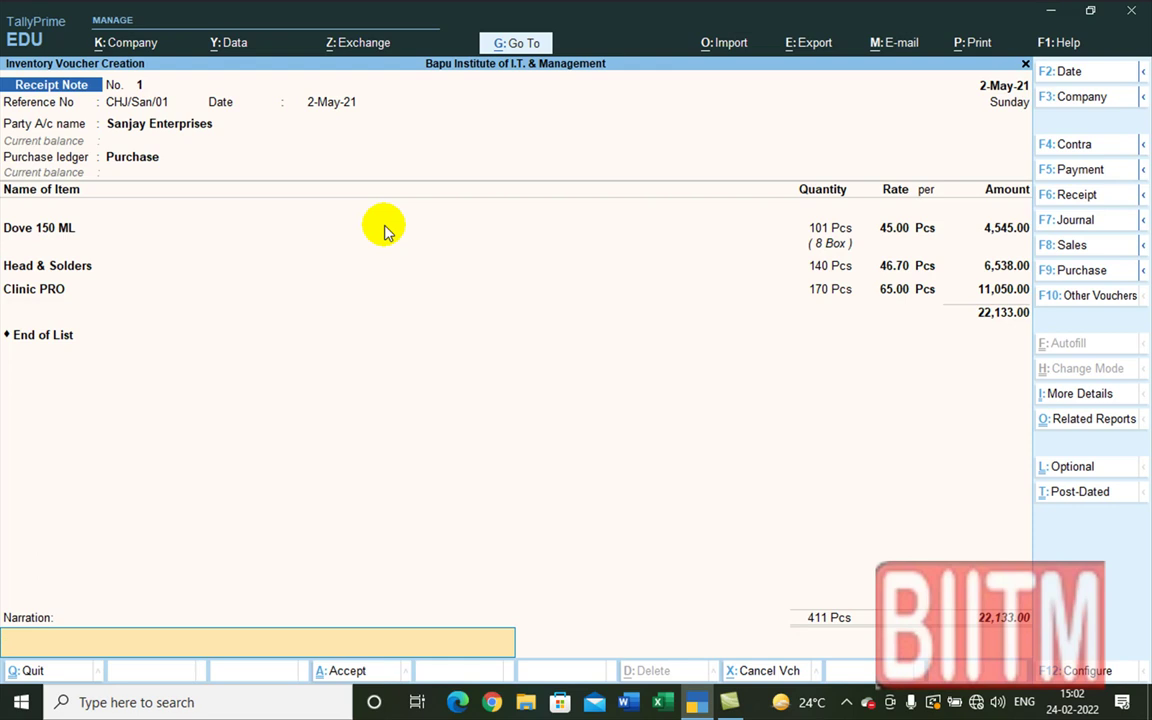
- Add the narration "Being goods received" to the receipt note and save it
type("Being goods received")
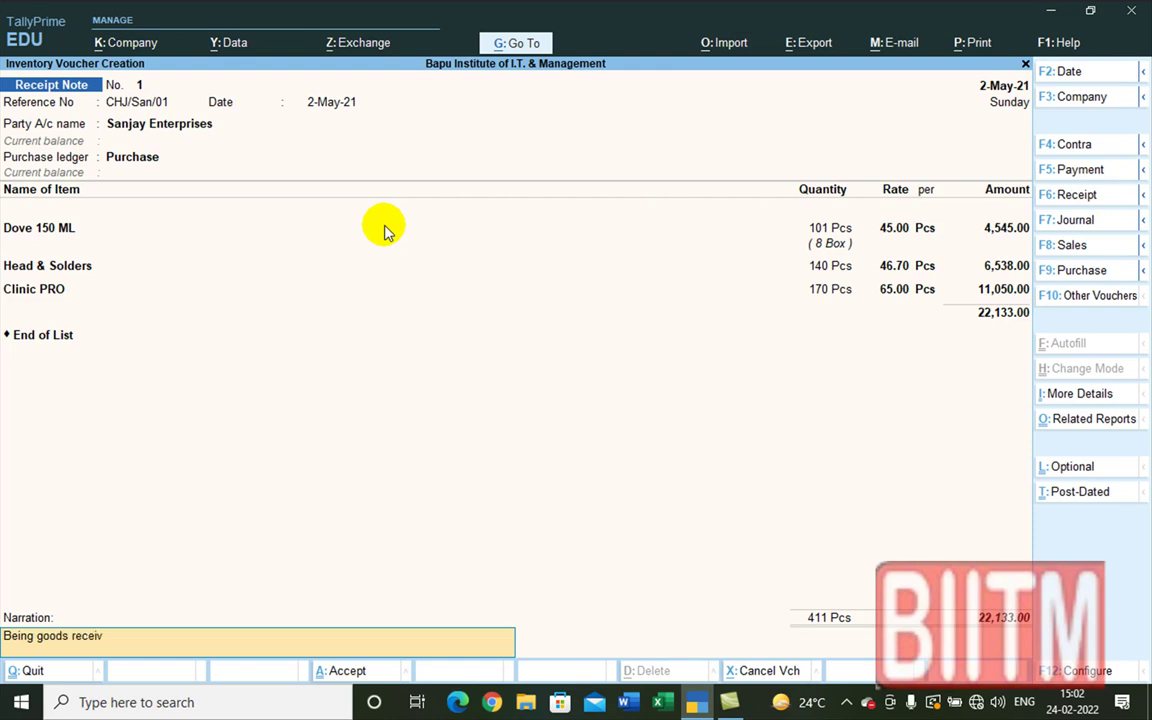
key("Return")
key("Return")
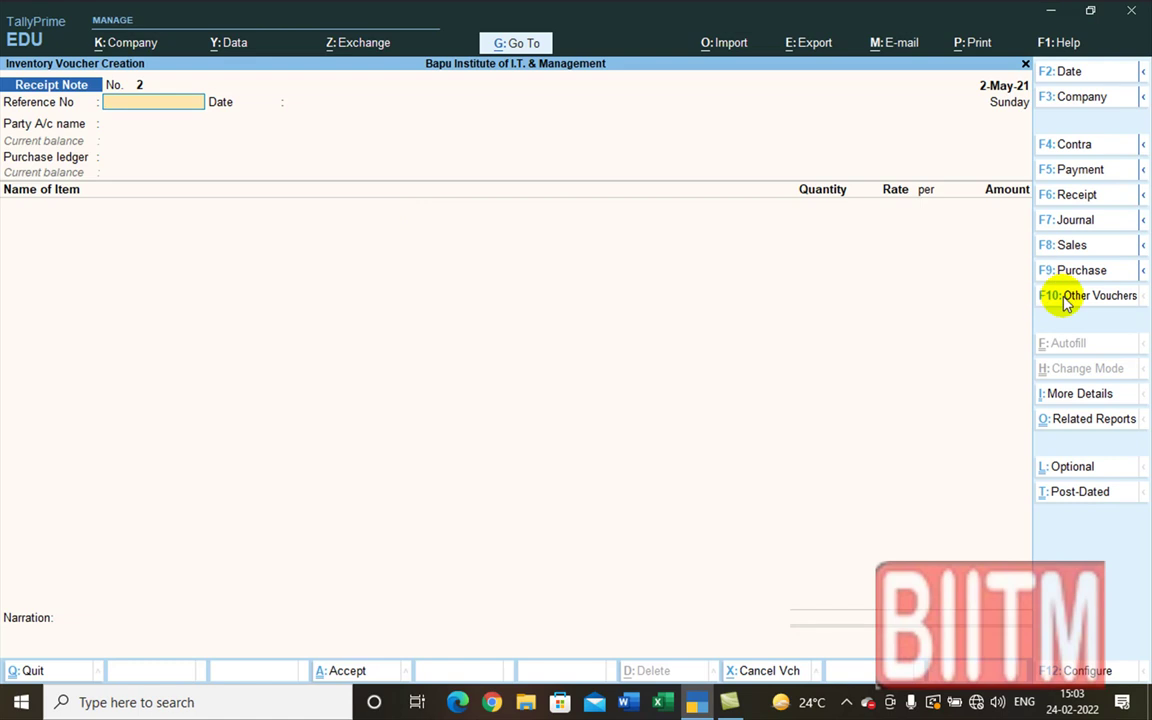
- Show the inactive voucher types, activate Rejections Out and switch voucher entry to it
left_click(1040, 298)
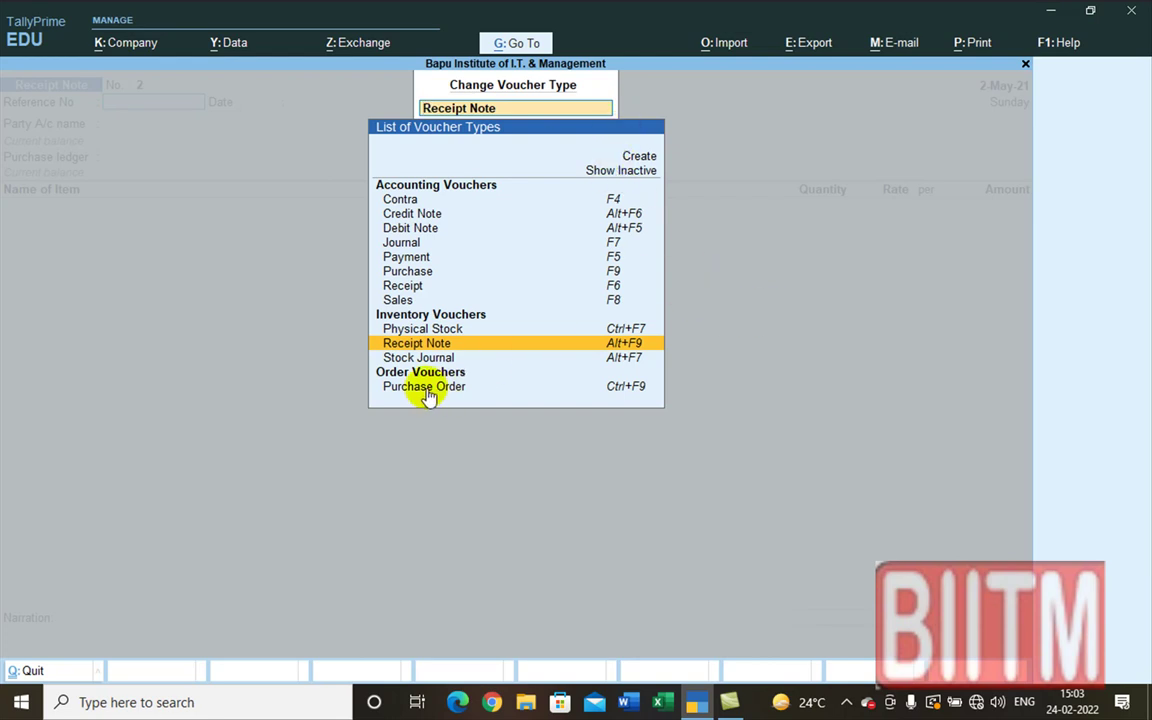
left_click(622, 173)
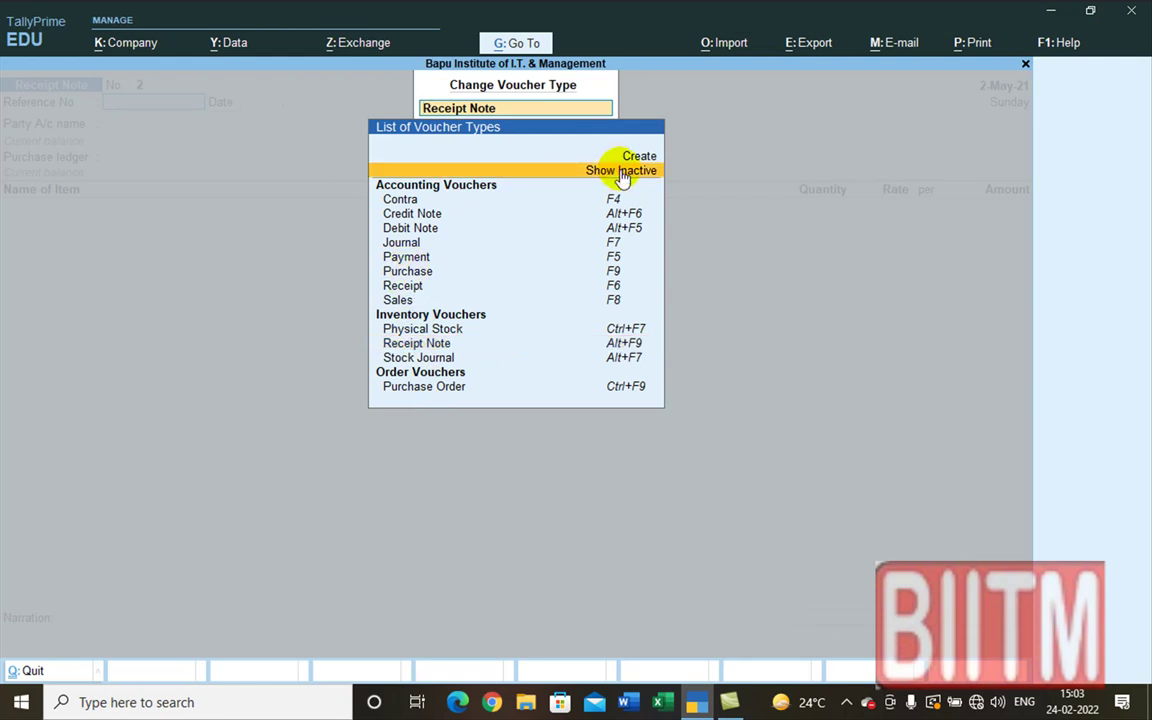
left_click(622, 173)
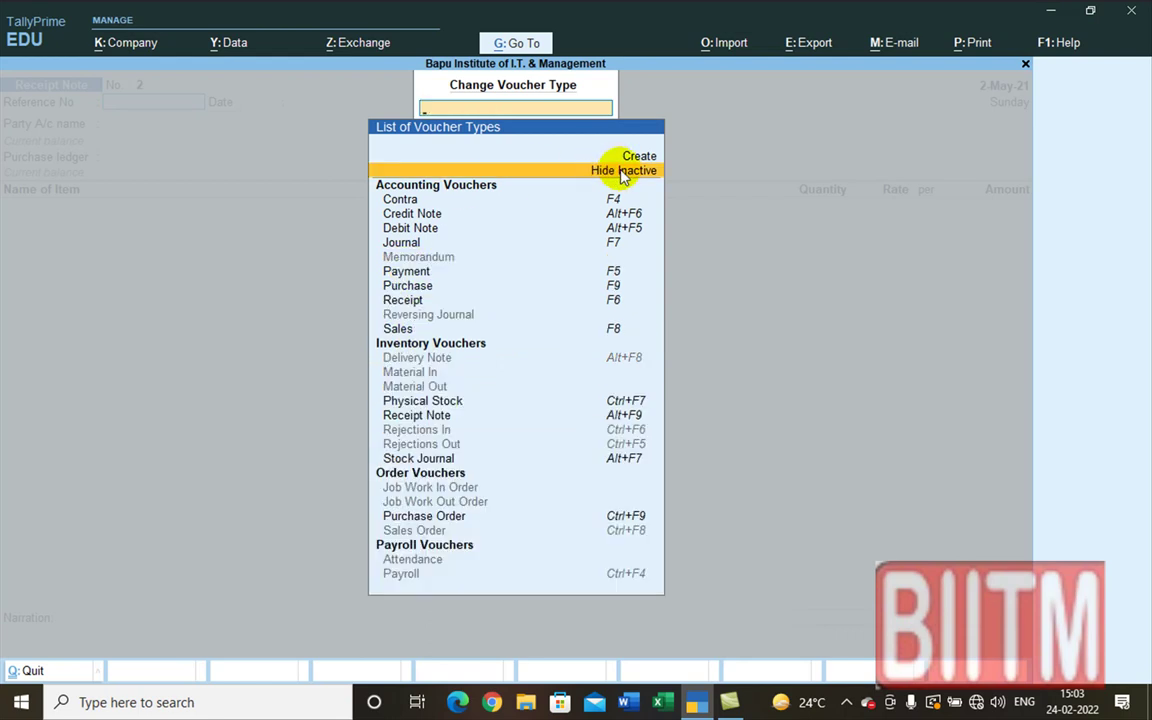
left_click(437, 447)
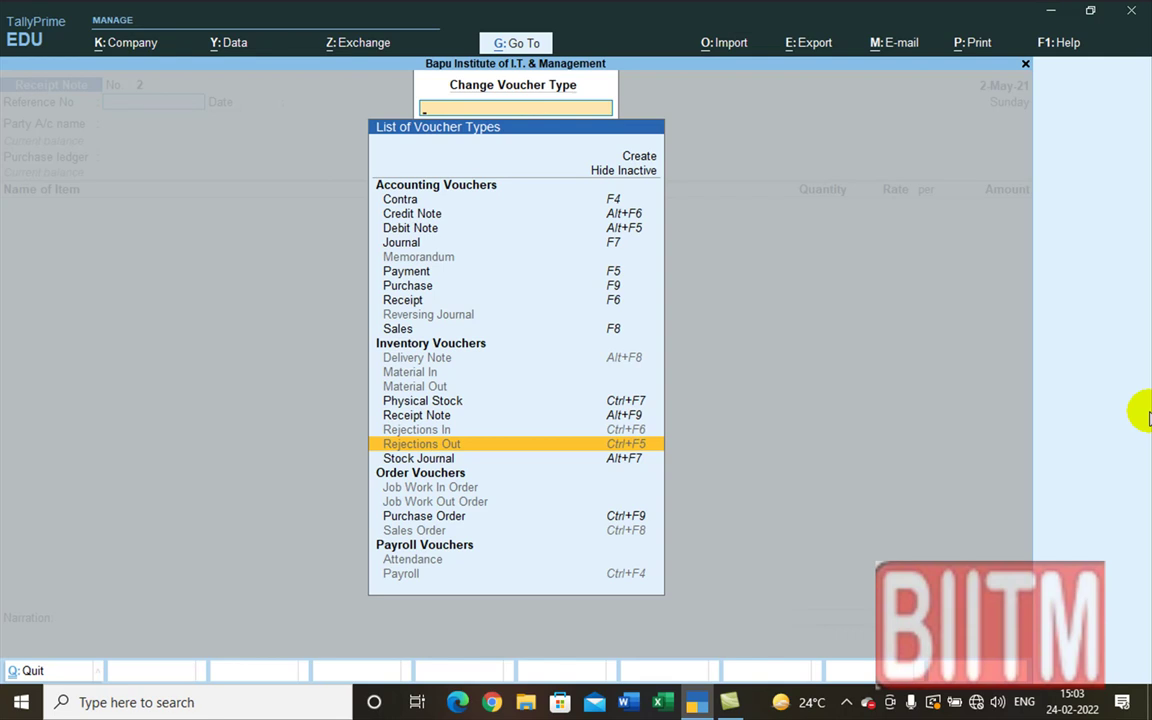
key("Return")
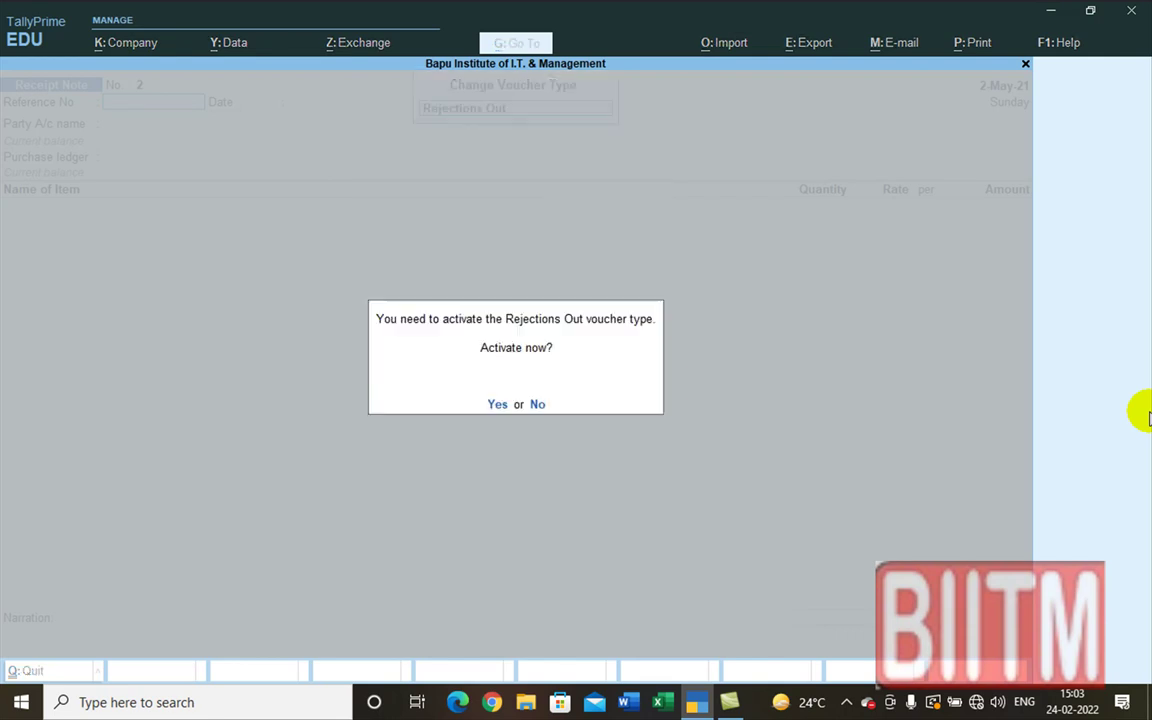
key("y")
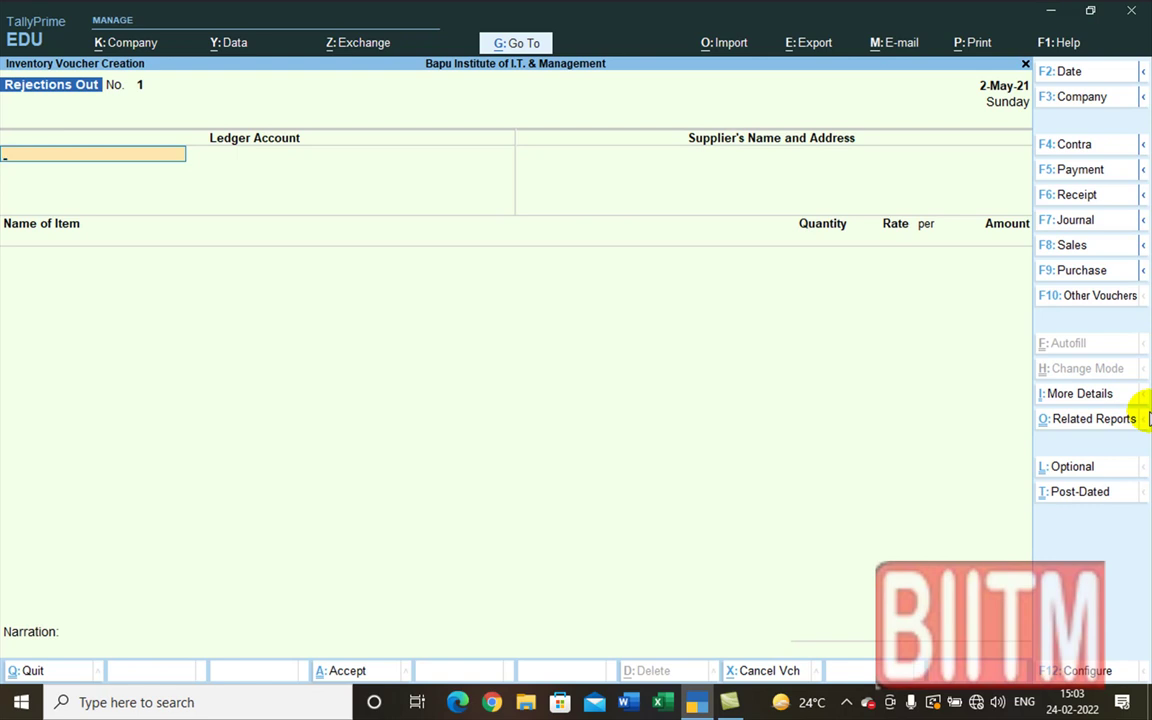
- Set Sanjay Enterprises as the ledger account of the Rejections Out voucher and accept its supplier name and address details
type("S")
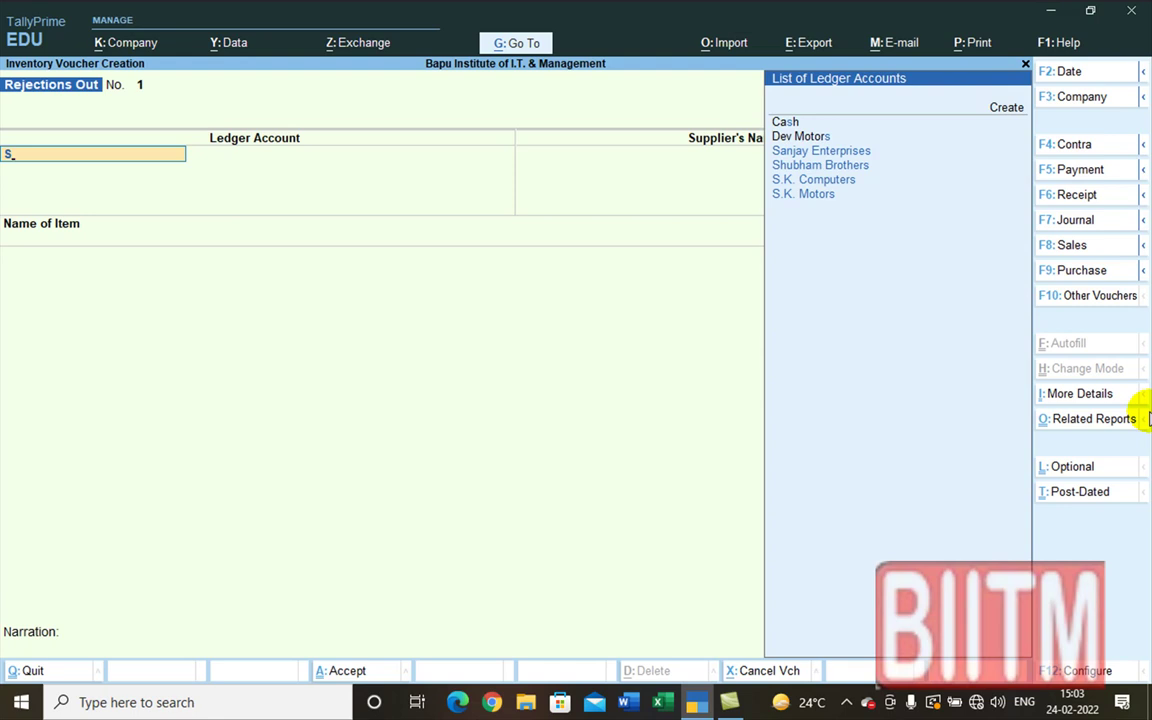
key("Down")
key("Up")
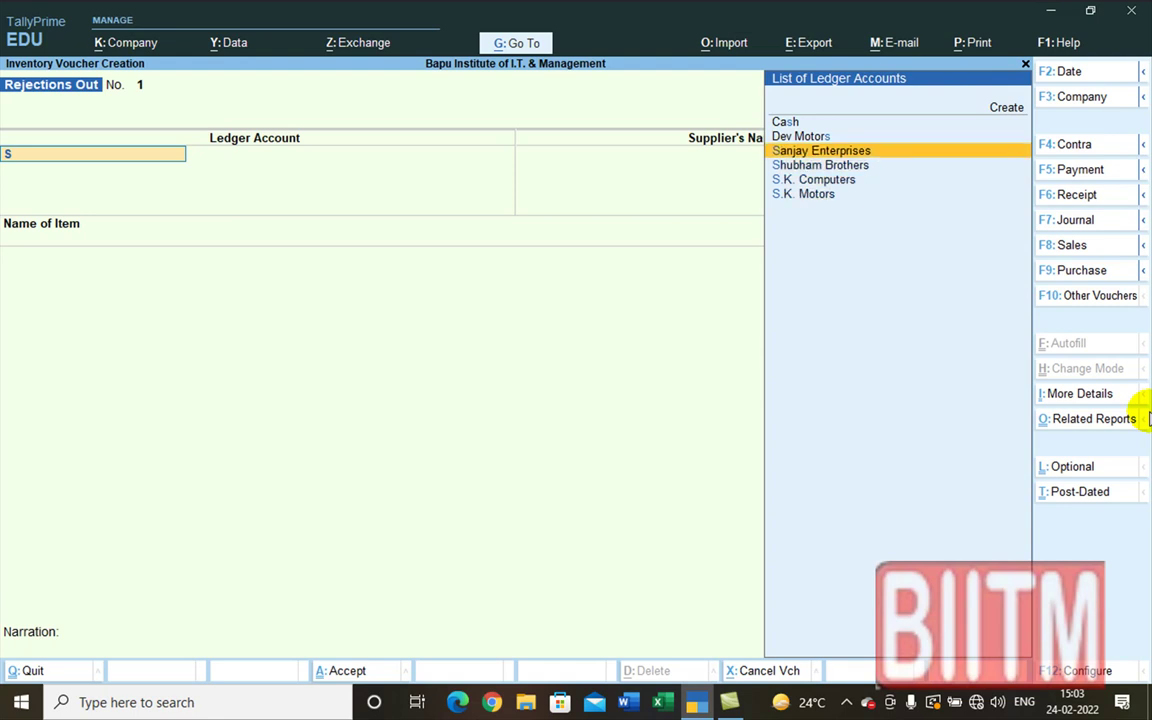
key("Return")
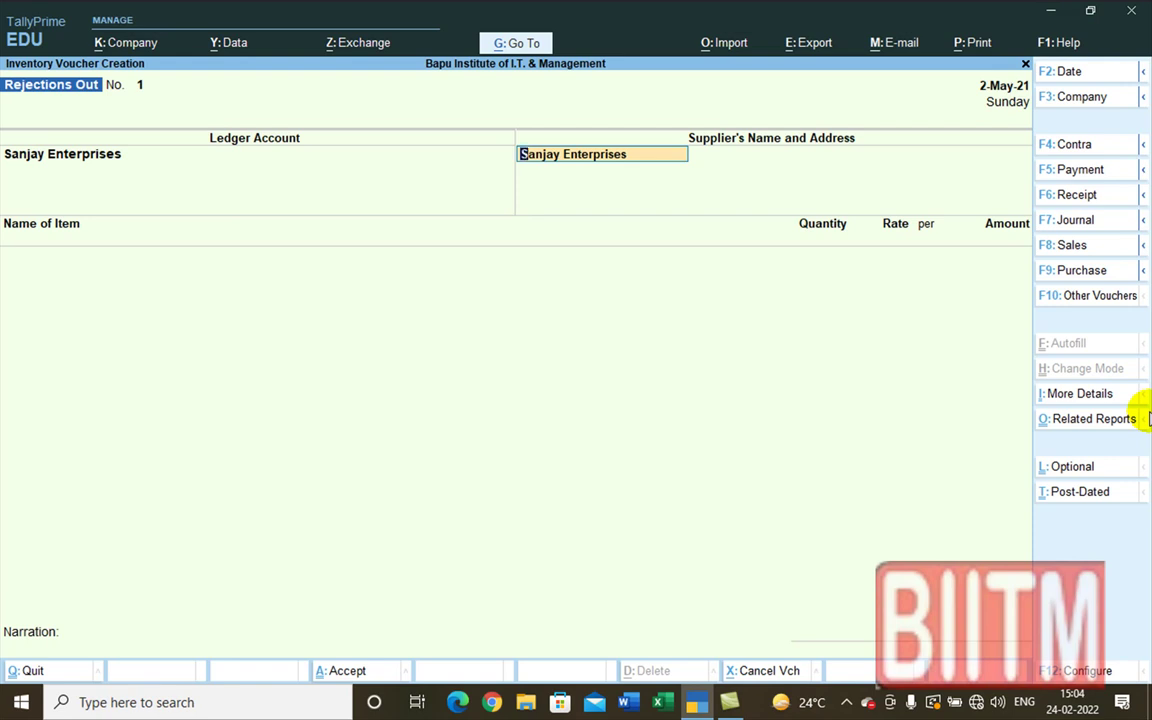
key("Return")
key("Return")
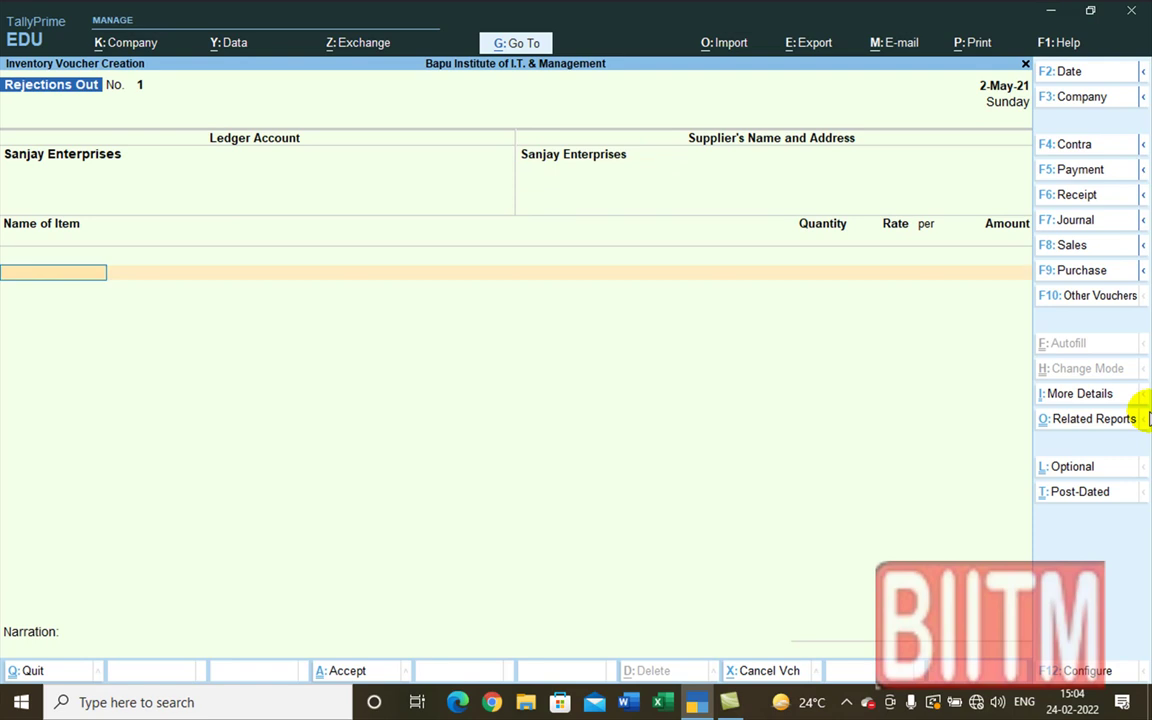
- Add the item Arnica Oil 150 ML, allocated to tracking number 1, order number Not Applicable, in the Harduaganj godown
type("Arnica Oil 150 ML")
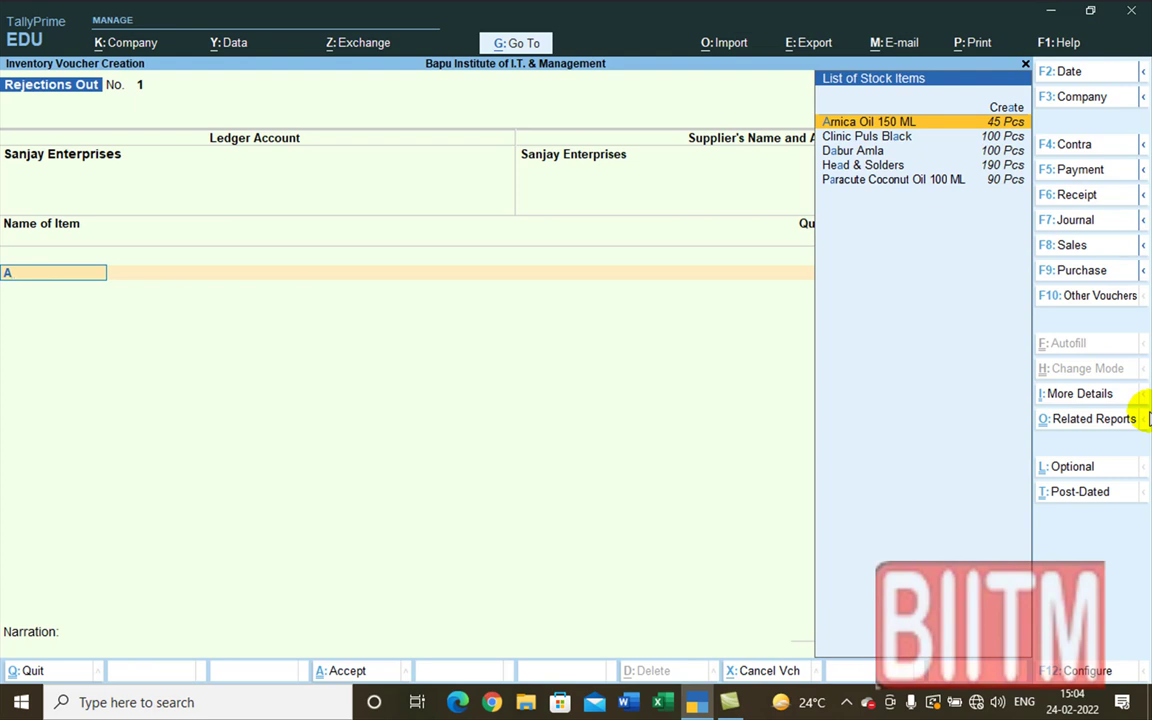
key("Return")
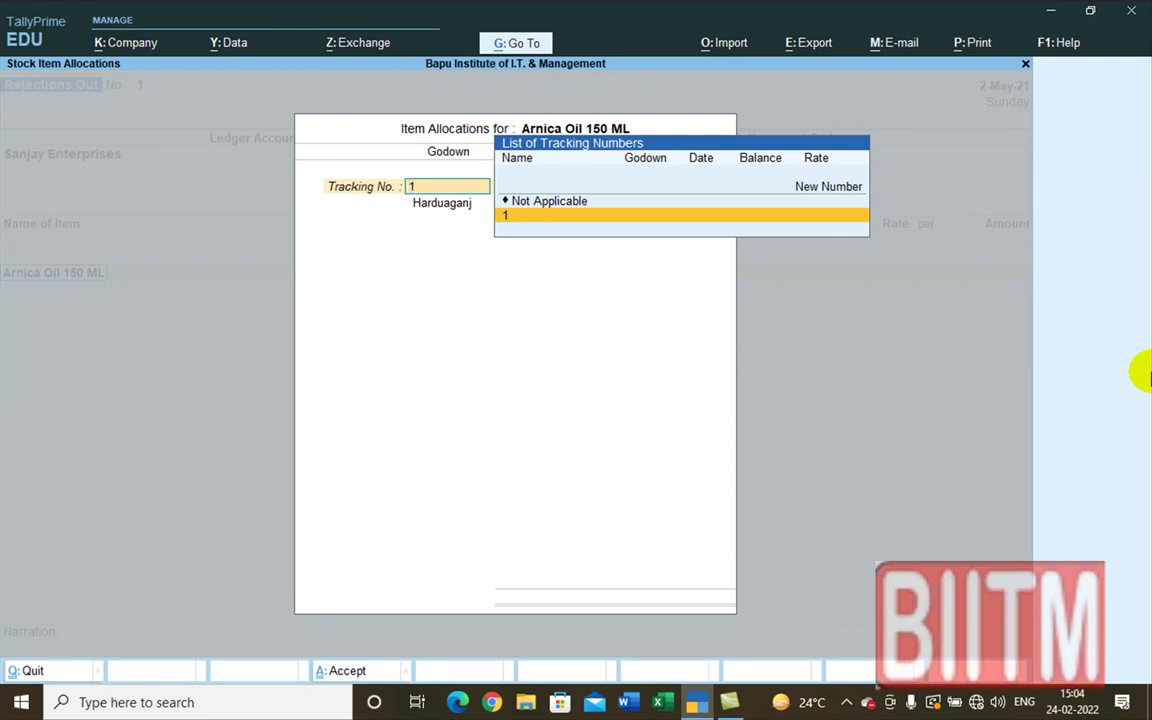
key("Return")
key("Return")
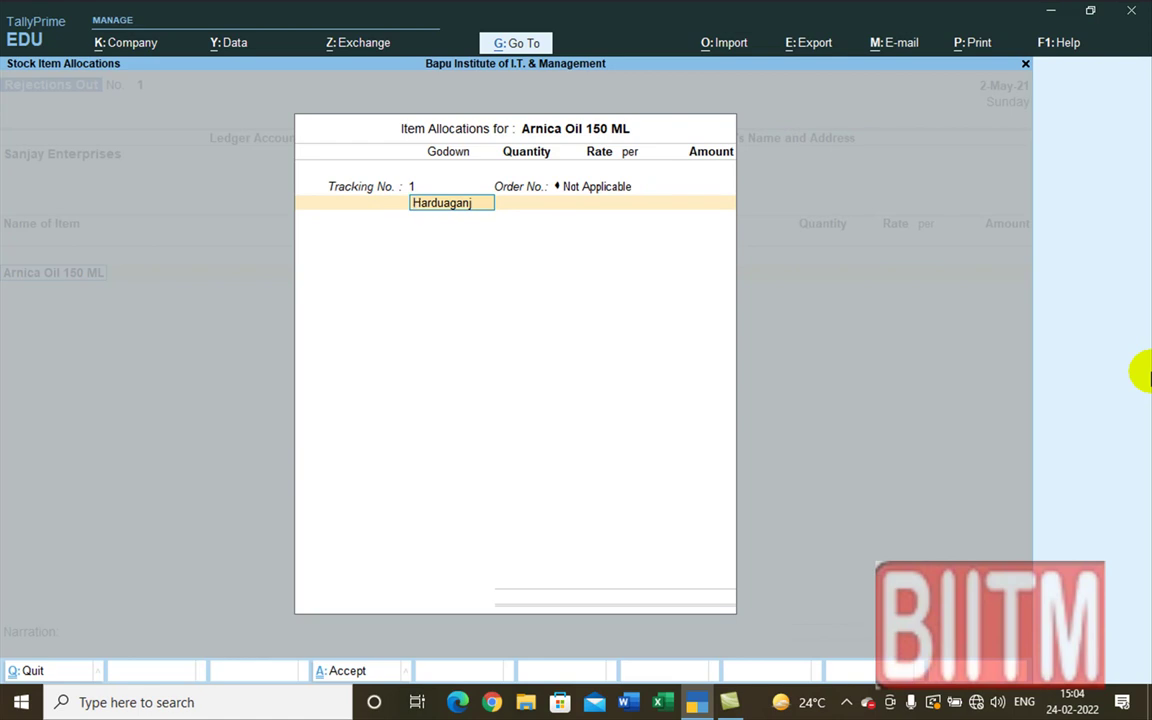
key("Return")
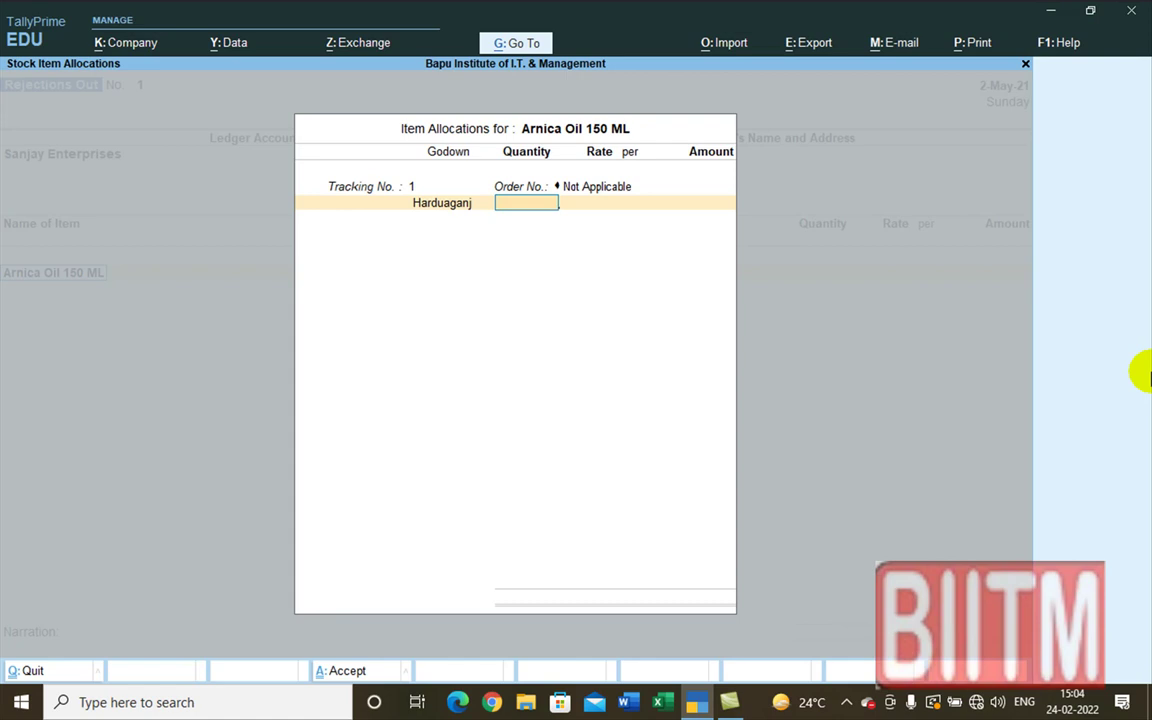
key("BackSpace")
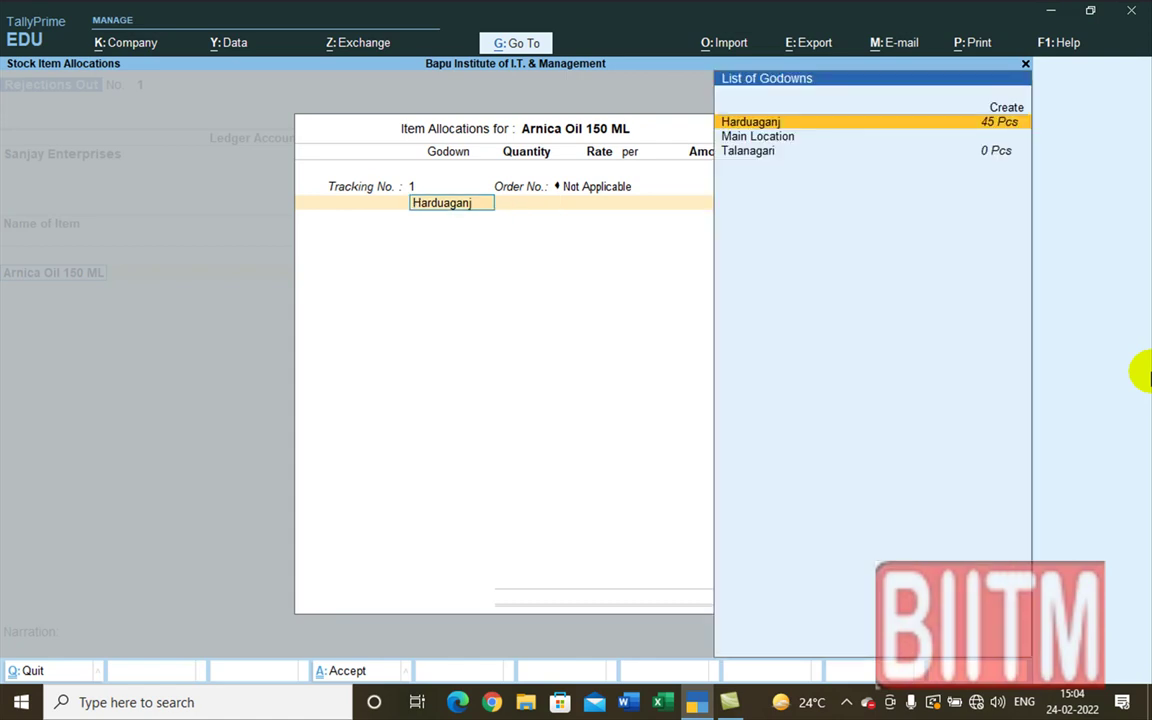
key("Down")
key("Down")
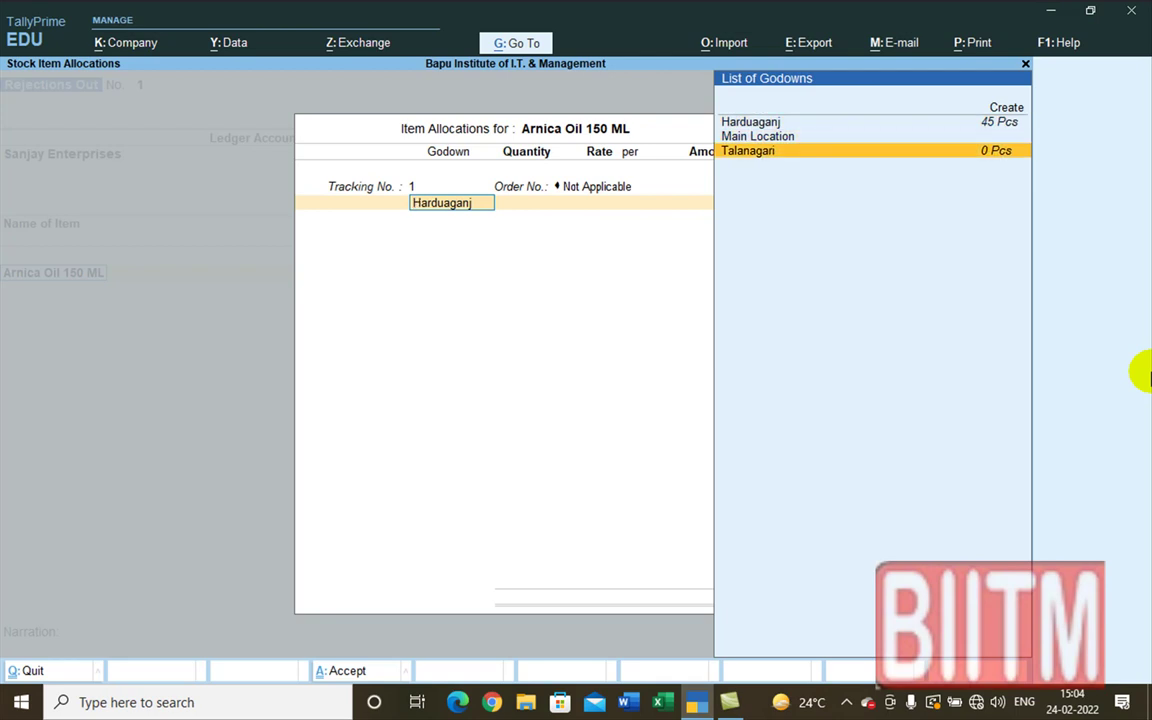
key("Up")
key("Up")
key("Up")
key("Down")
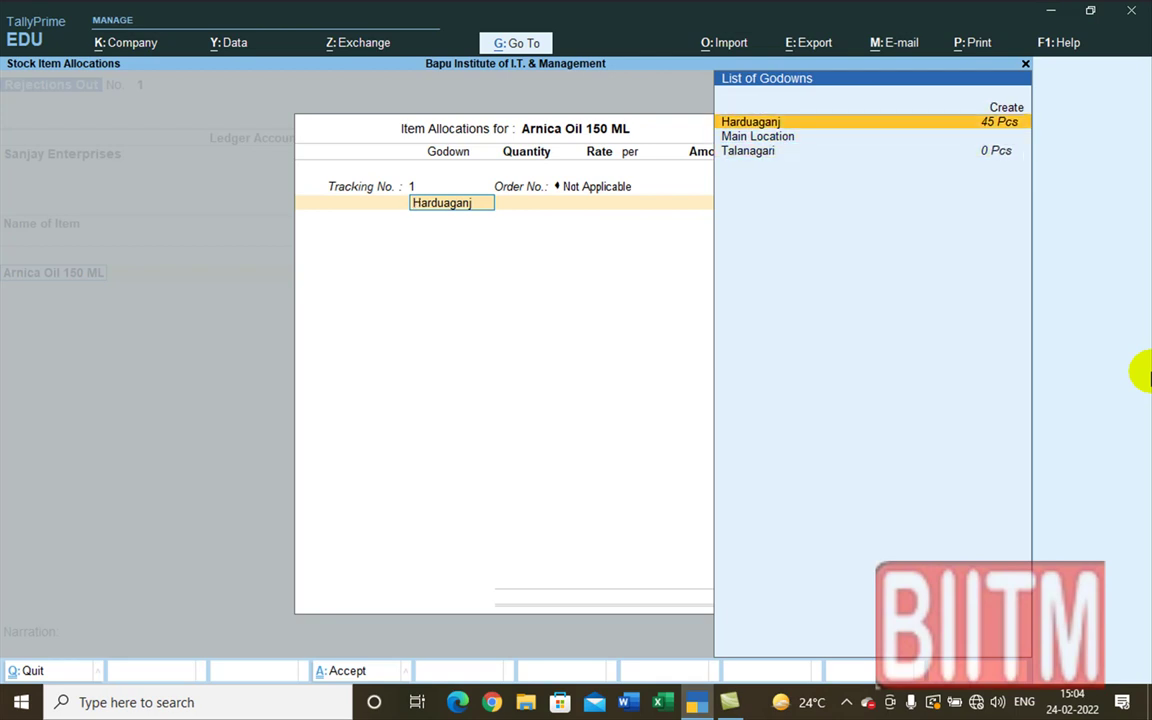
key("Return")
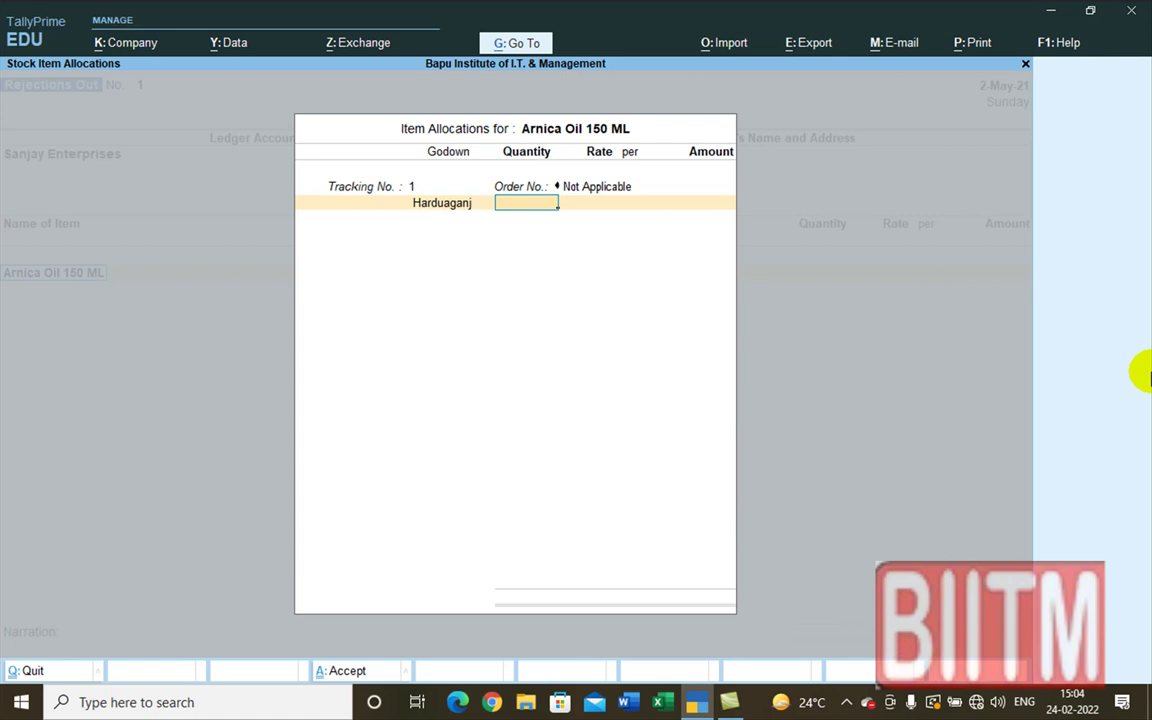
- Set the rejected Arnica Oil quantity to 5 Pcs at 51.00 per Pcs and end the allocation and item lists
type("5")
key("Return")
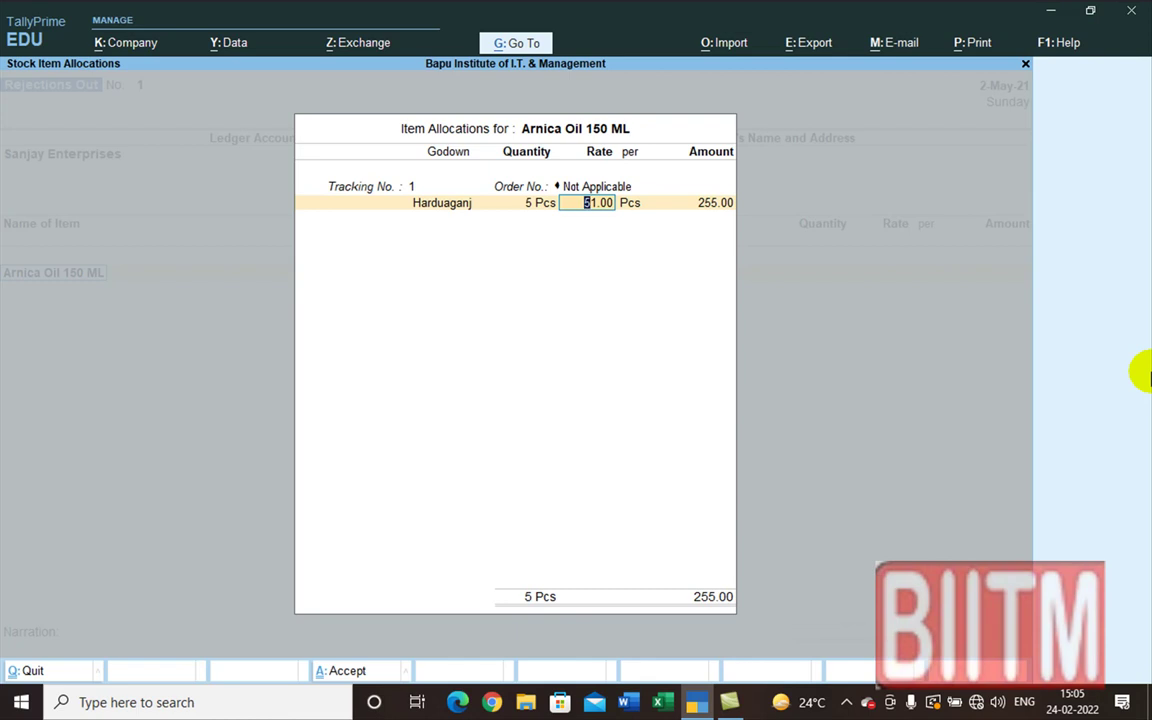
key("Return")
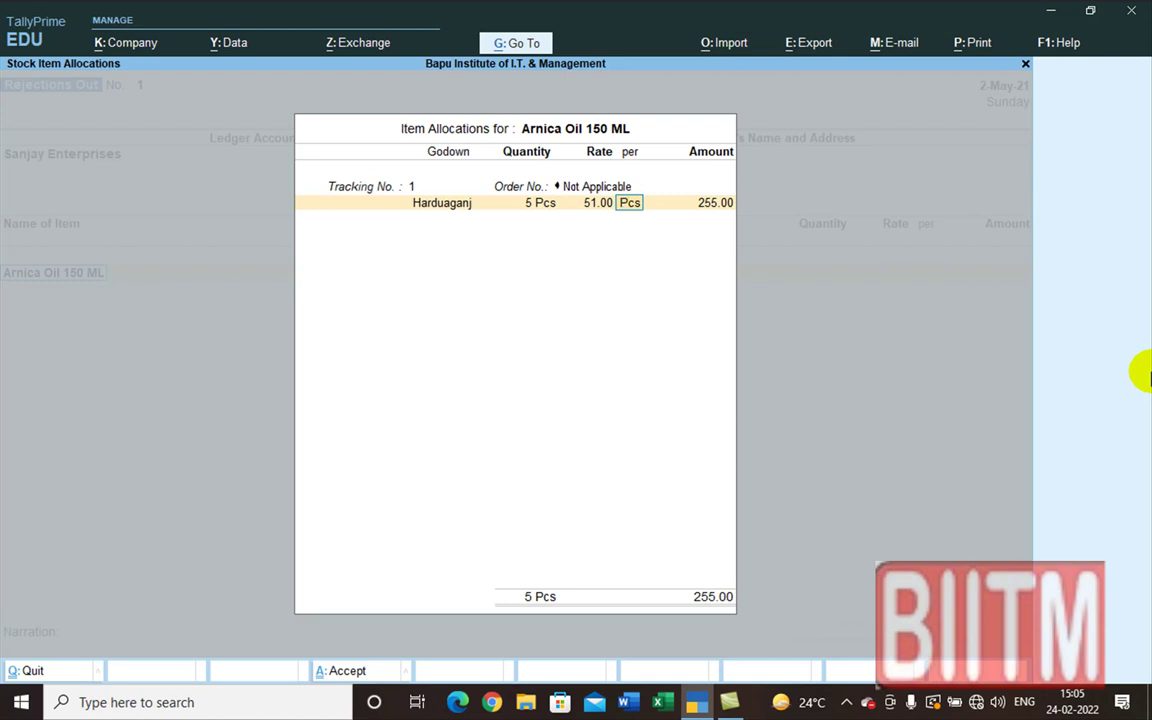
key("Return")
key("Return")
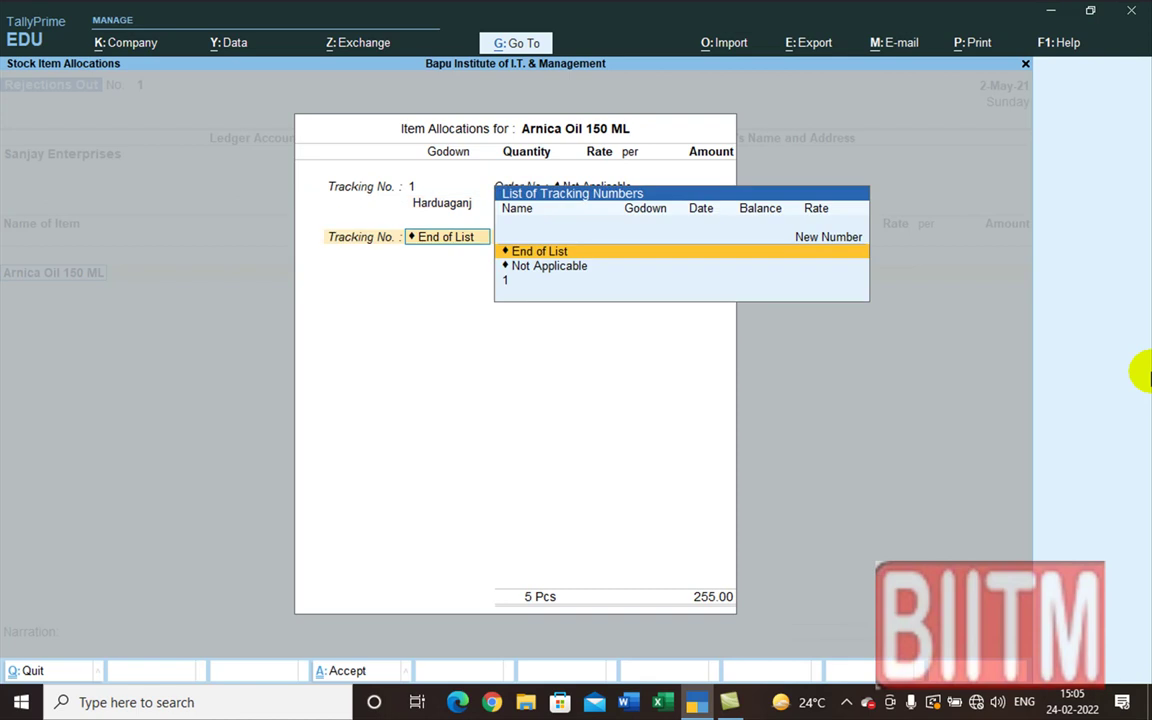
key("Return")
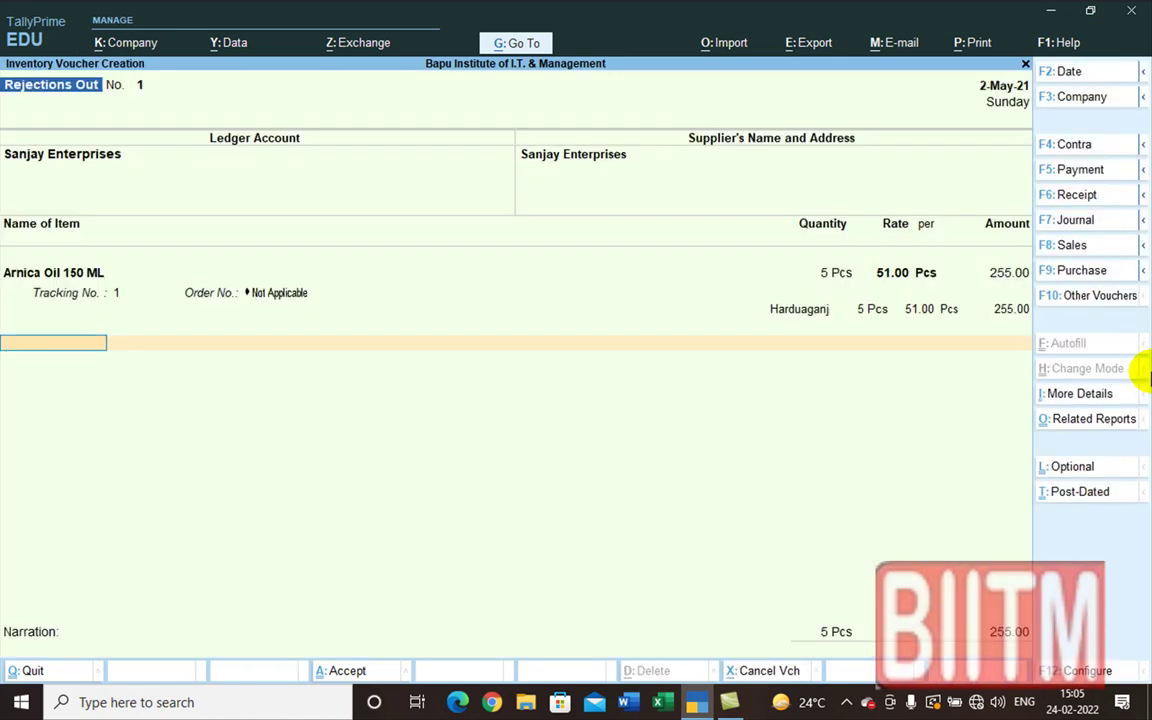
key("Return")
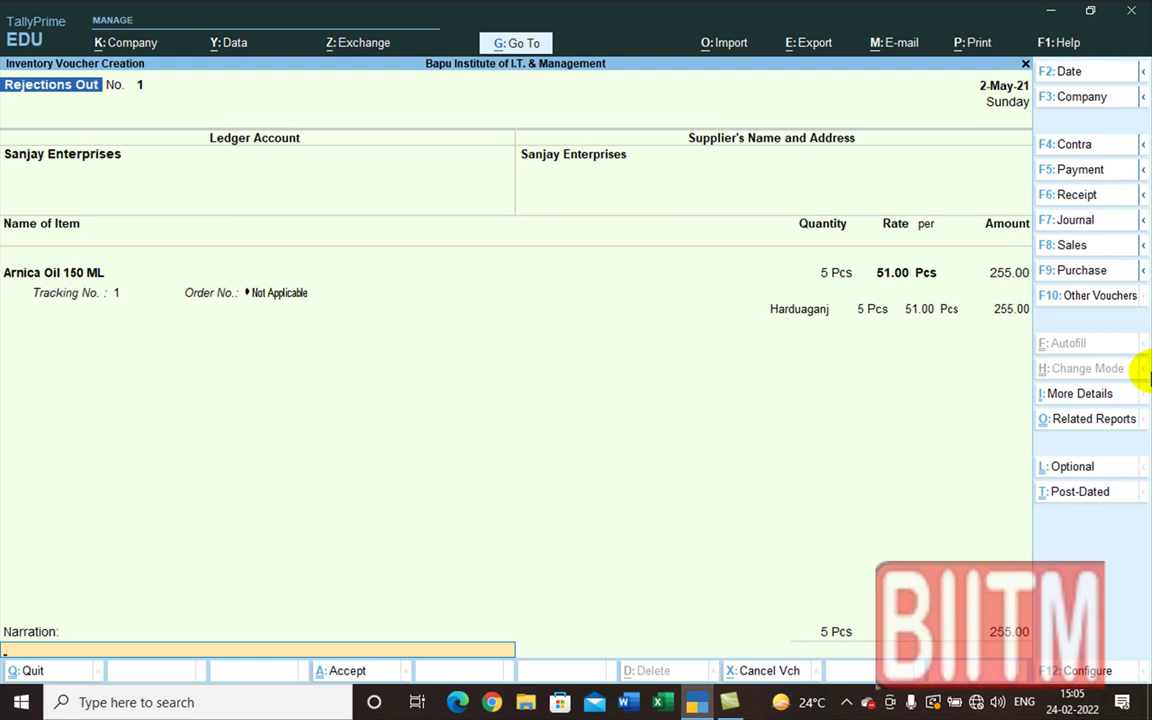
- Enter the narration "Being 5 pcs of Arnica Oil 150 ml rejected due to inferior quality", save the voucher and leave voucher creation
type("Being 5 pcs of Arnica Oil")
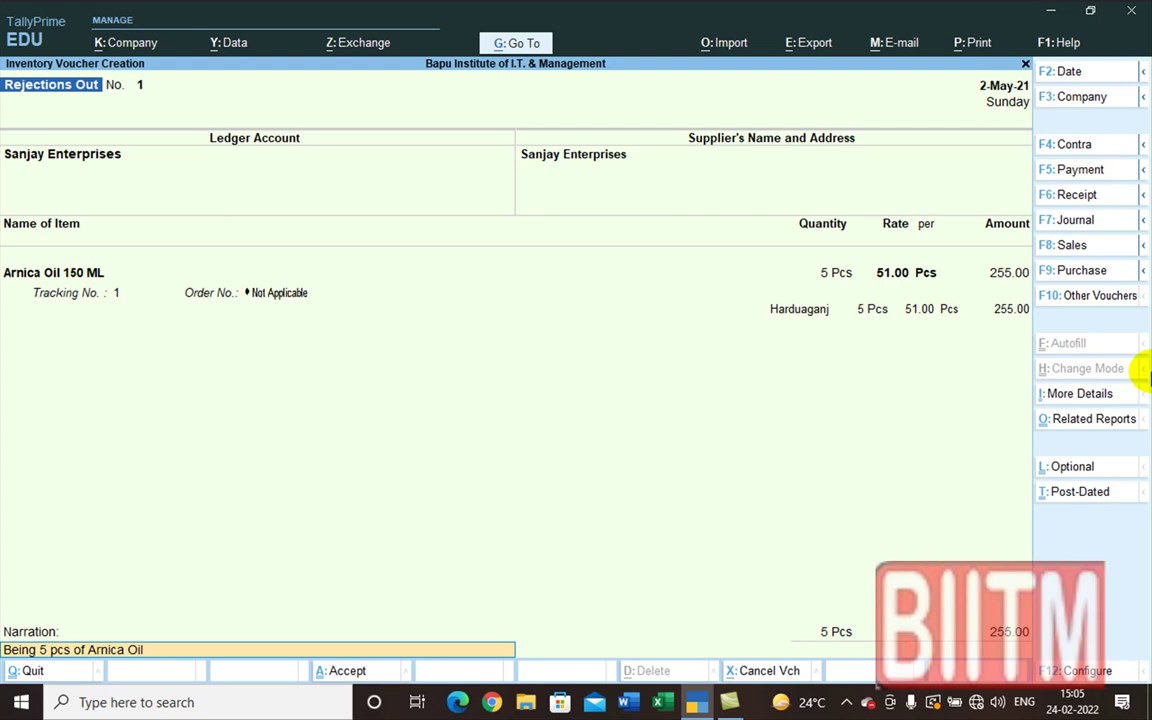
type("150 ml")
type("rejected due to")
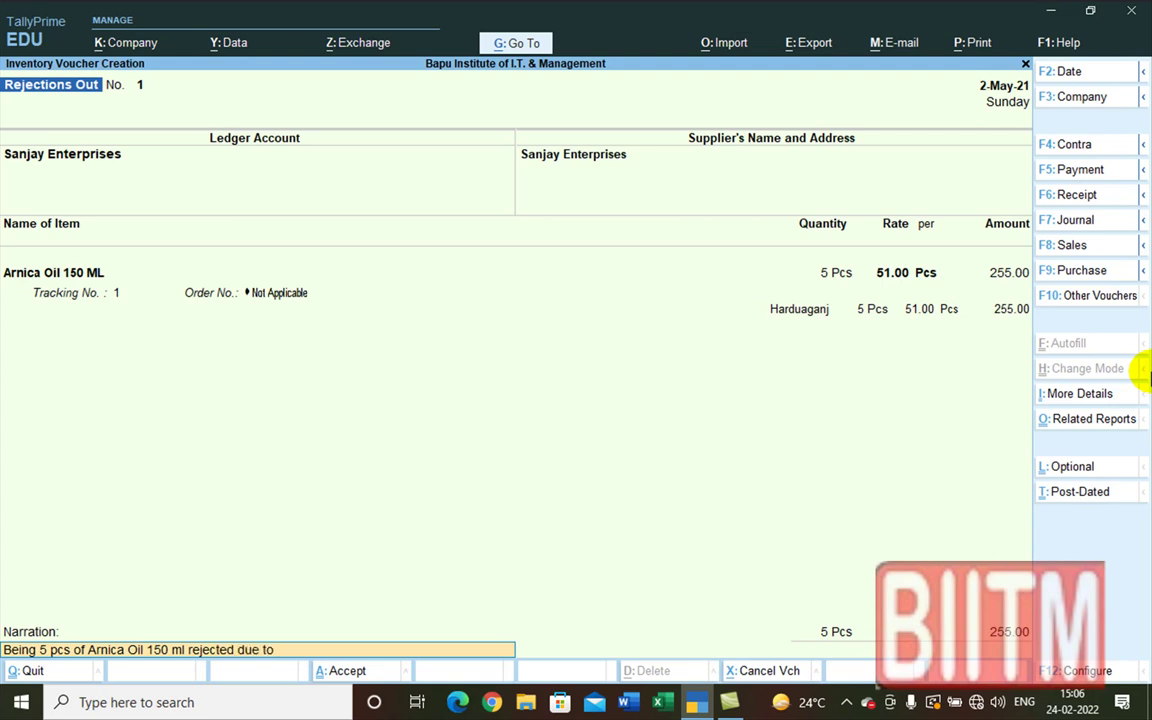
type(" inferior quality")
key("Return")
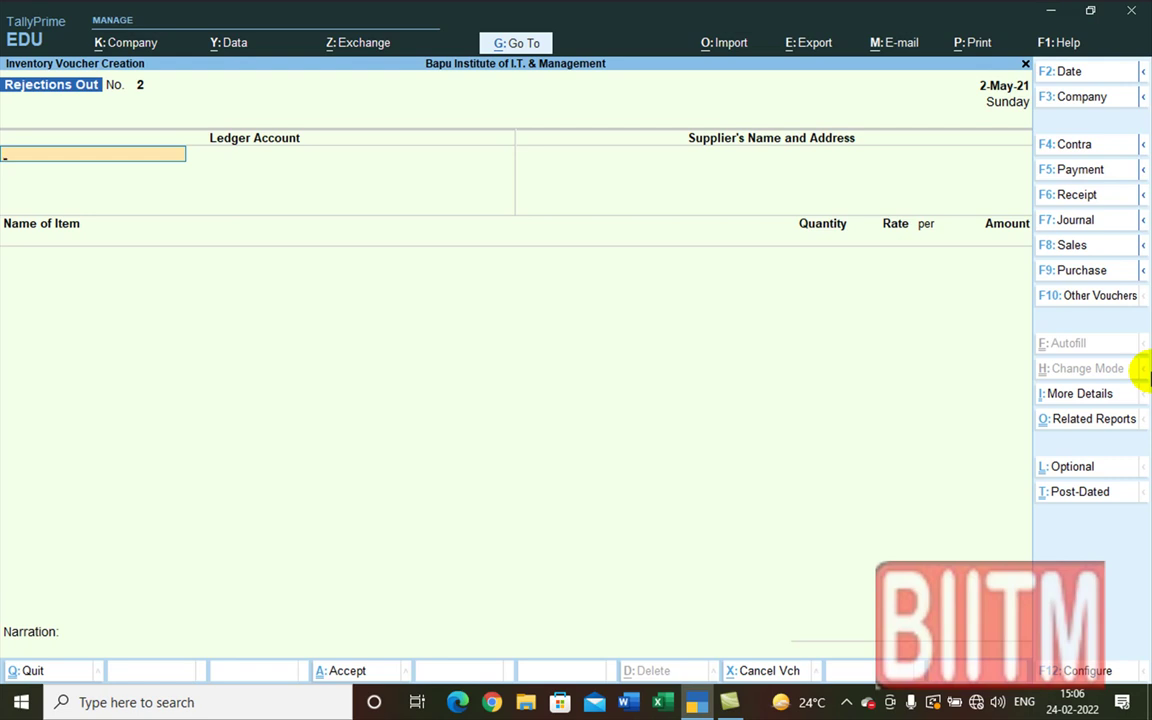
key("Escape")
key("y")
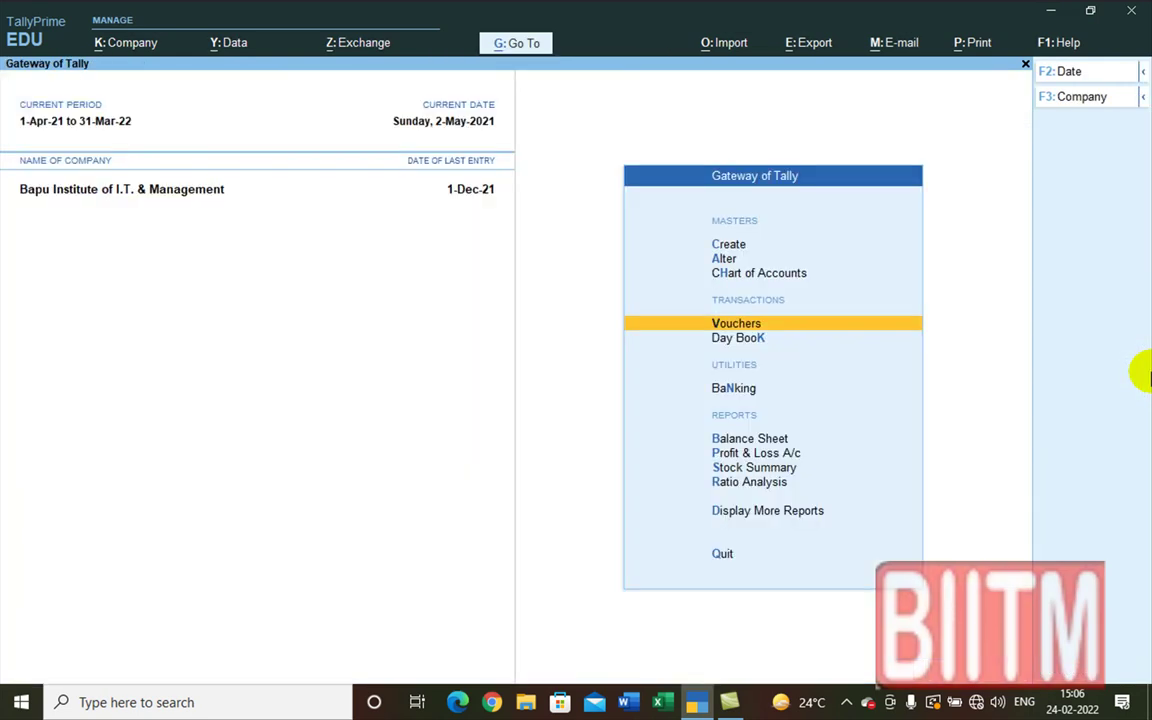
- Open the Profit & Loss A/c report from the Gateway of Tally and expand it to the detailed view
key("Down")
key("Down")
key("Down")
key("Down")
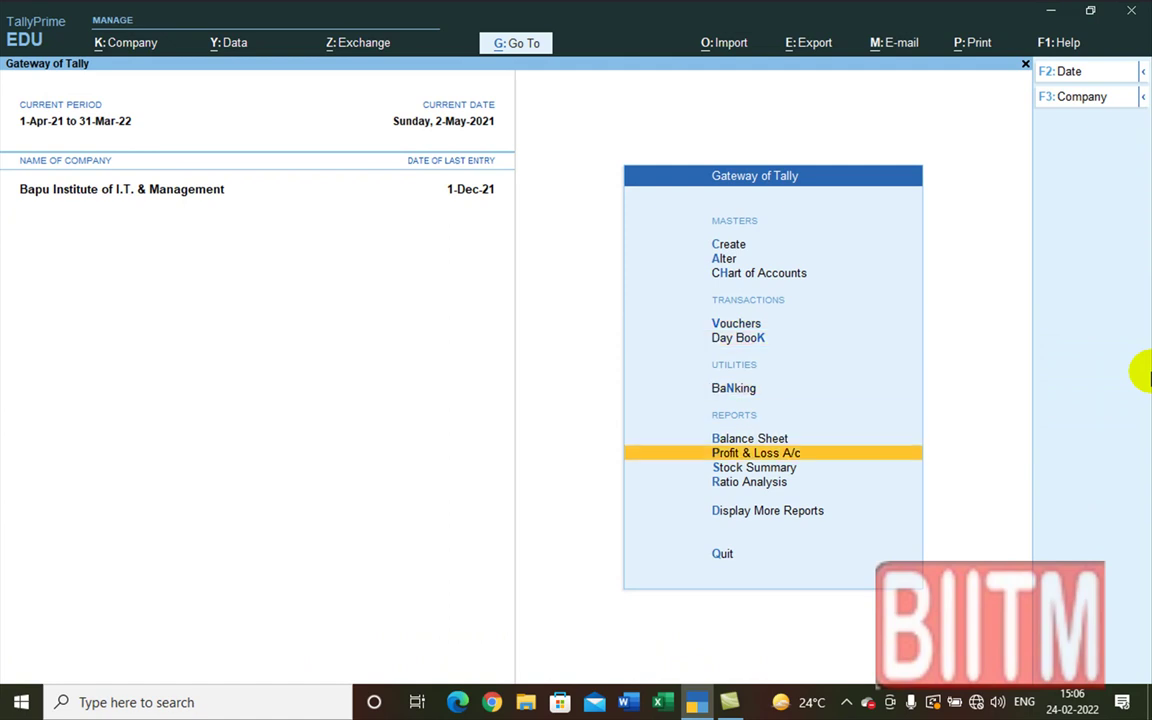
key("Return")
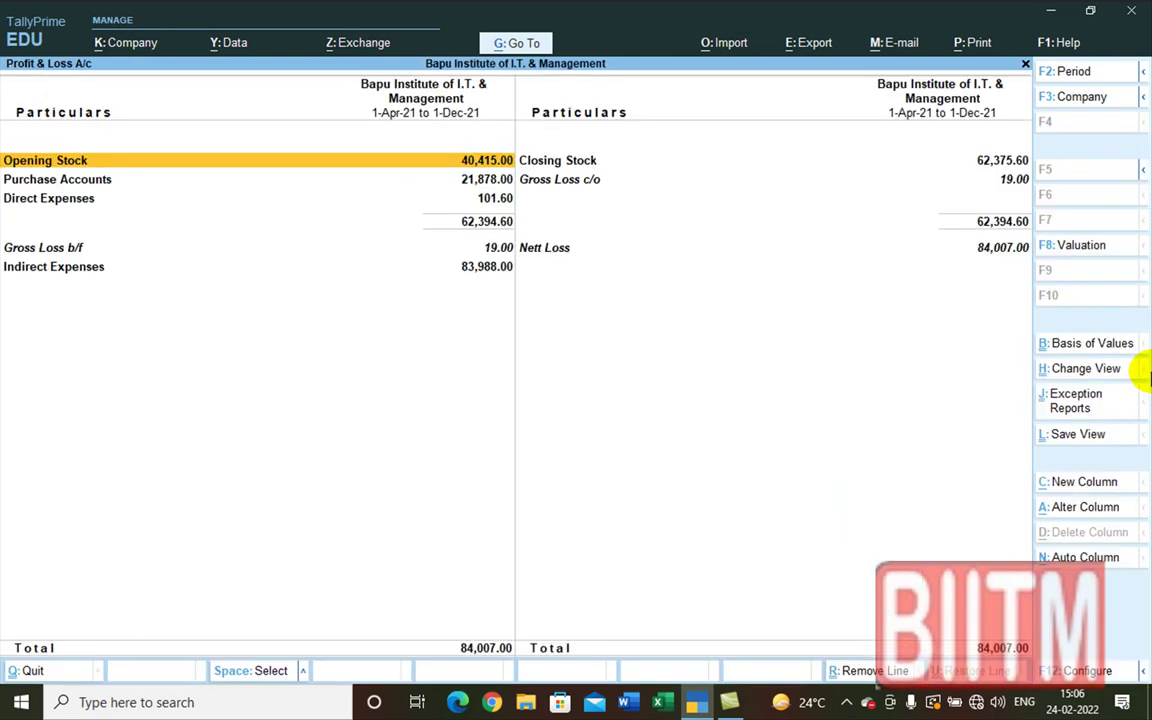
key("alt+F5")
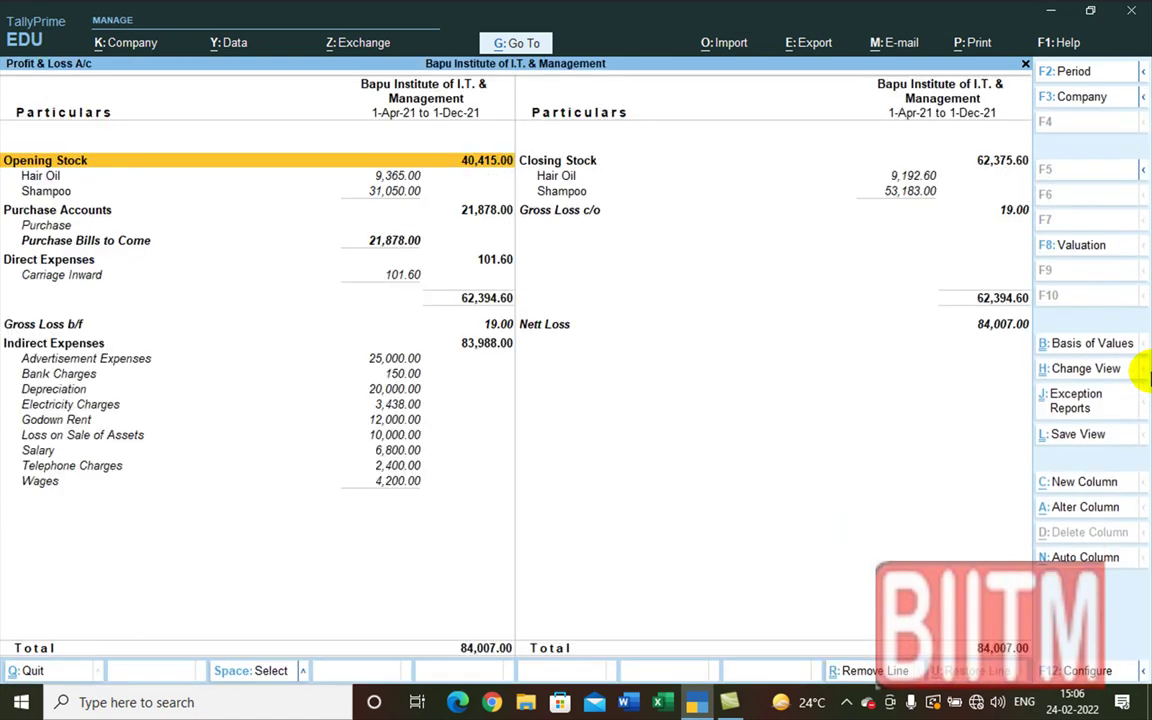
- Examine the pending purchase bills behind Purchase Bills to Come and return to the Profit & Loss A/c
key("Down")
key("Down")
key("Down")
key("Down")
key("Down")
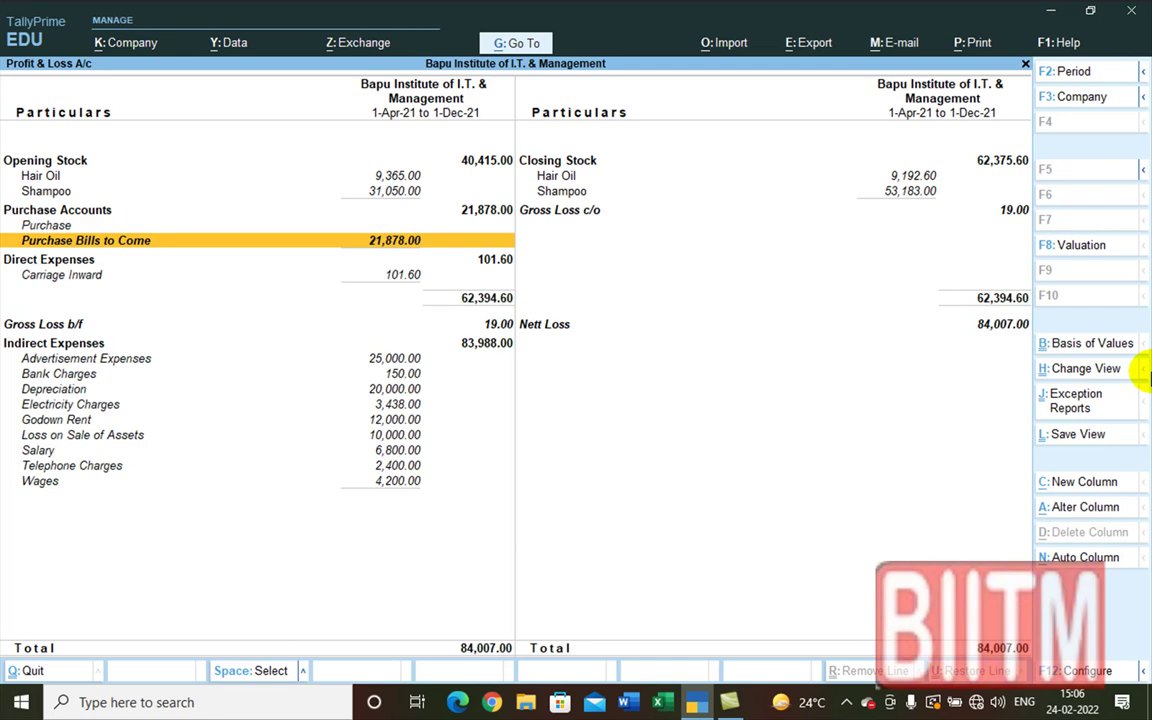
key("Return")
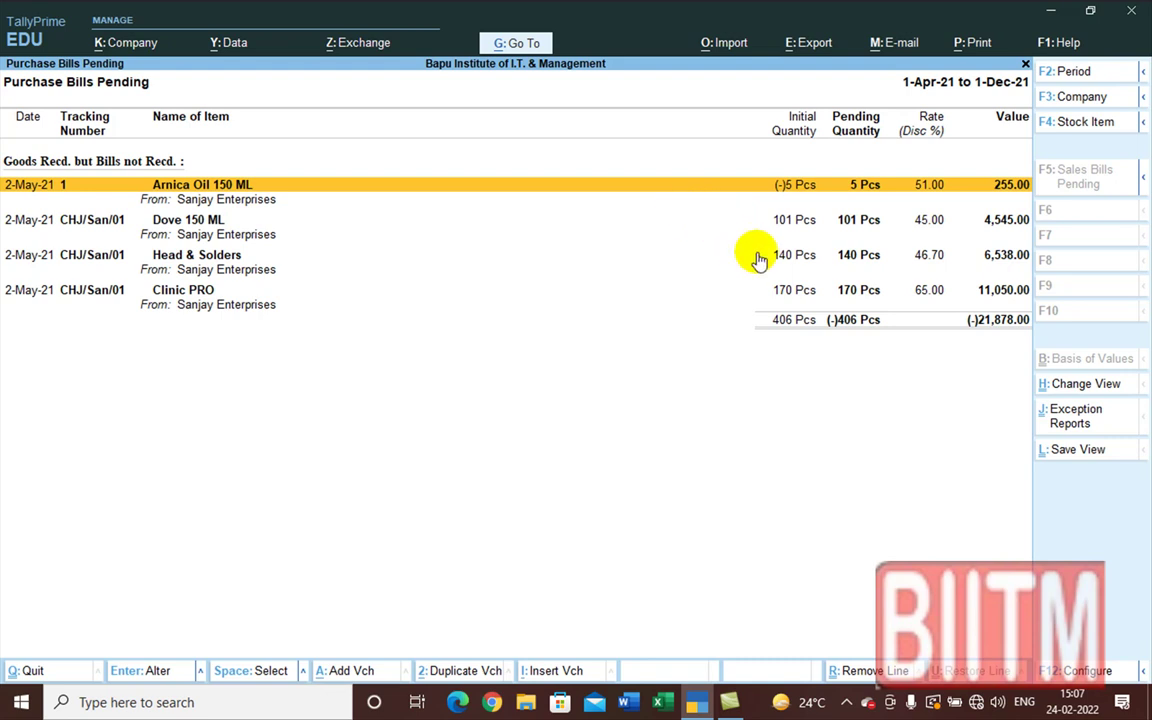
key("Escape")
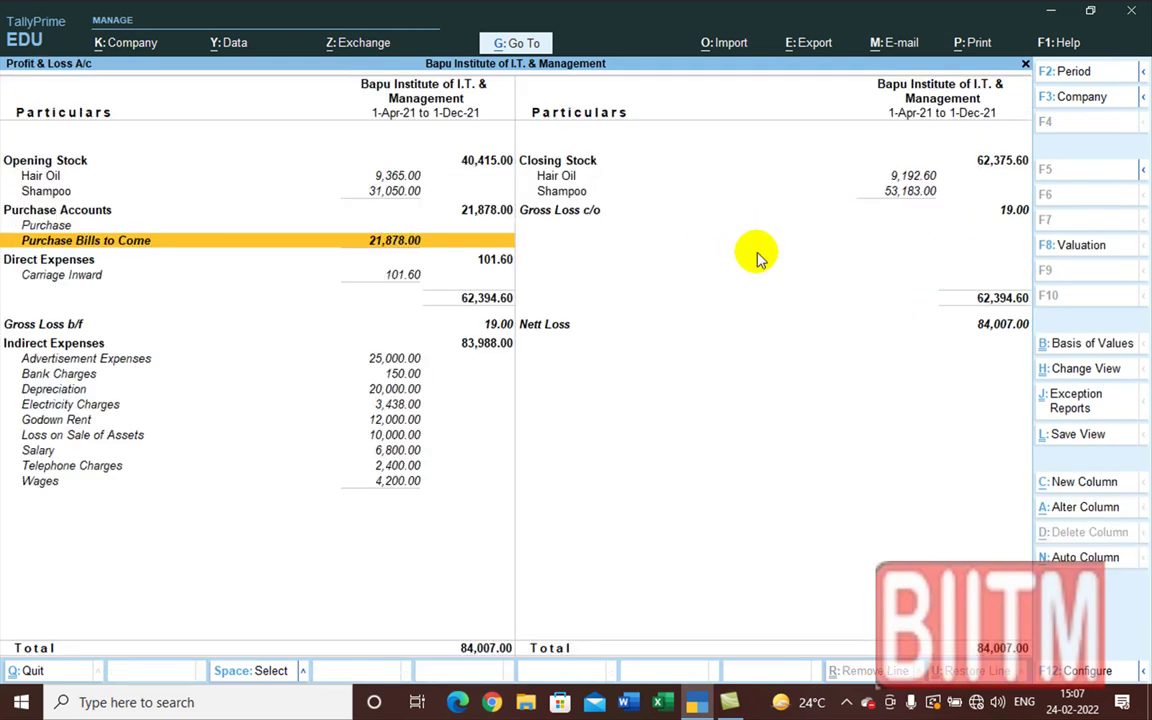
- Leave the Profit & Loss A/c and open the Day Book from Display More Reports
key("Escape")
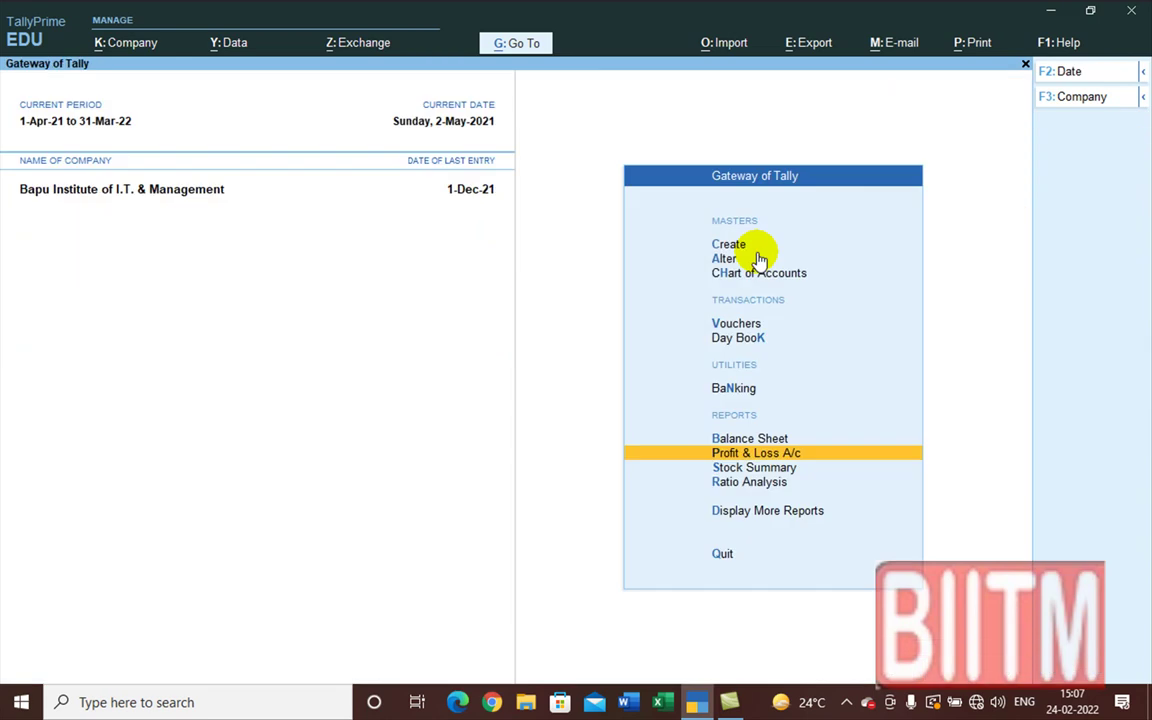
key("Down")
key("Down")
key("Down")
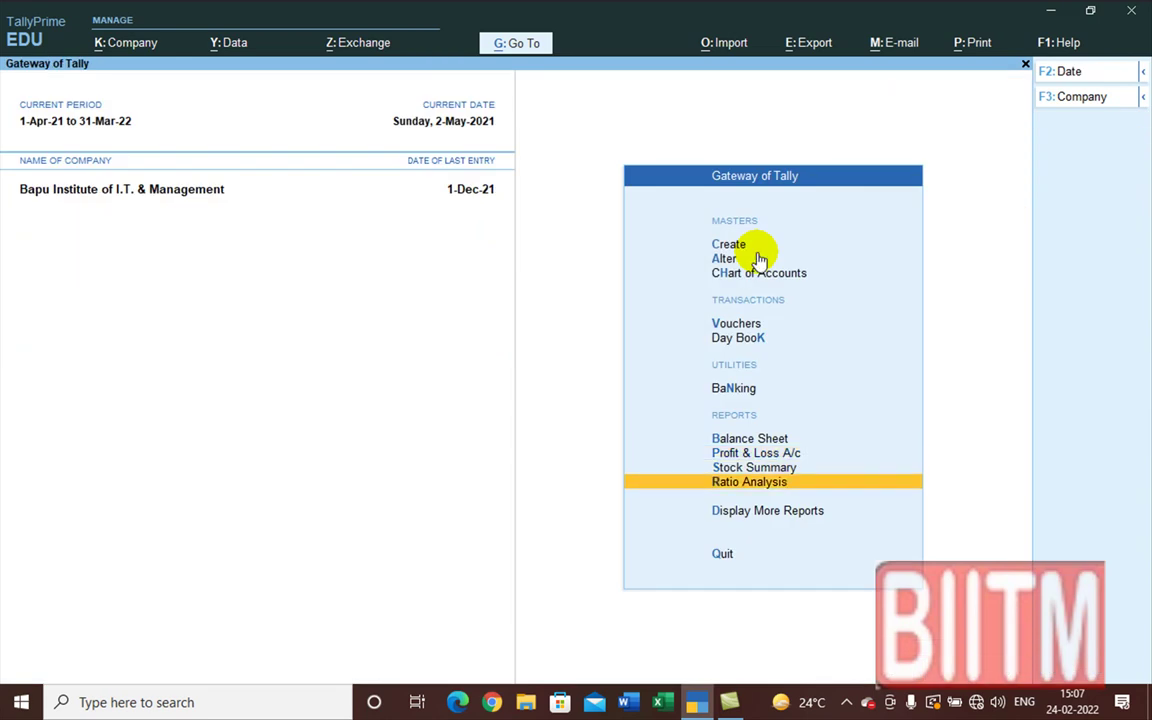
key("Return")
key("Down")
key("Down")
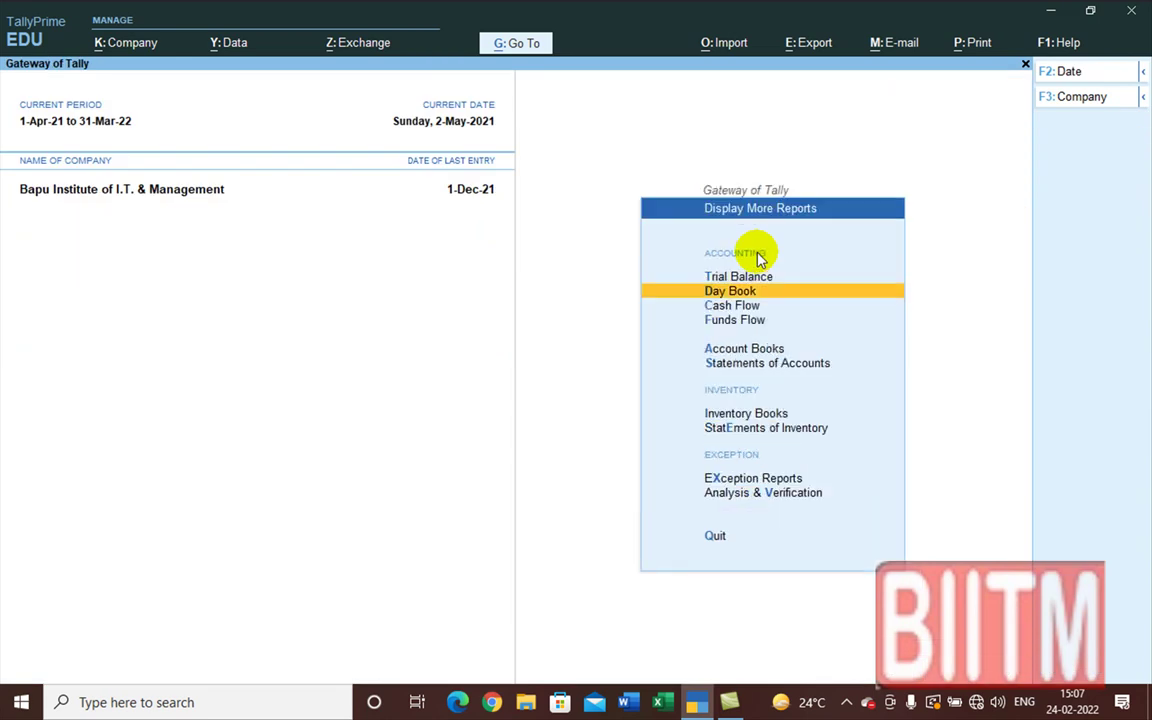
key("Up")
key("Return")
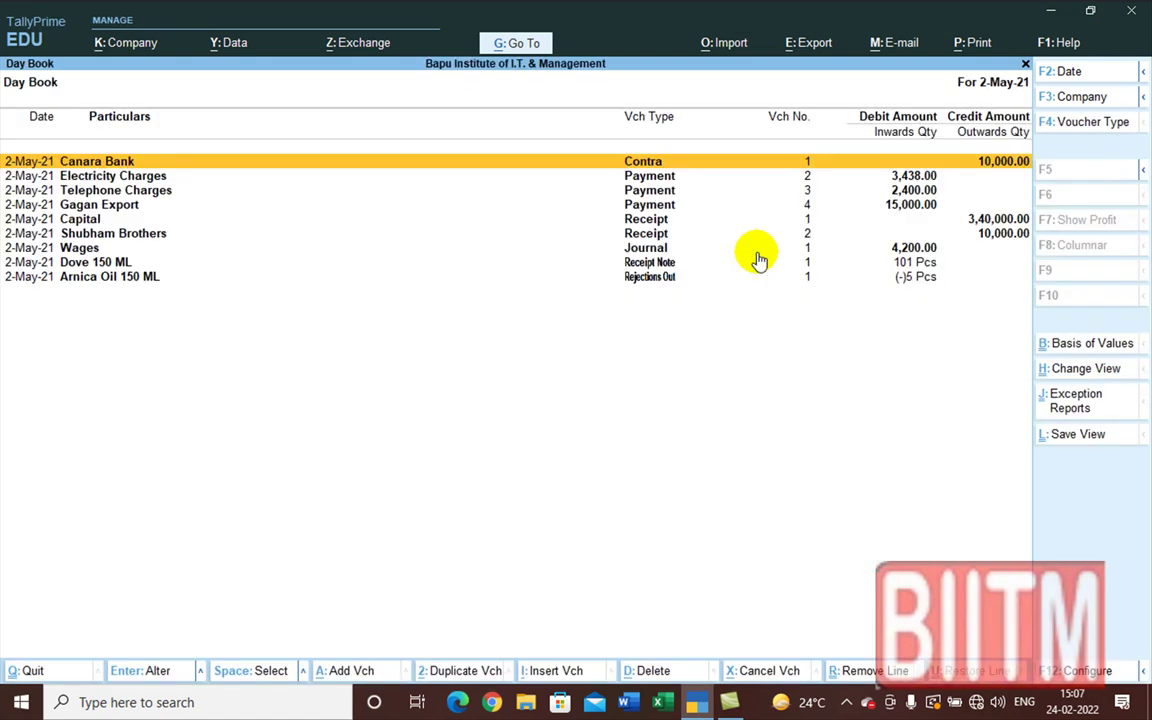
- Delete the Rejections Out voucher for Arnica Oil 150 ML from the Day Book
key("Down")
key("Down")
key("Down")
key("Down")
key("Down")
key("Down")
key("Down")
key("Down")
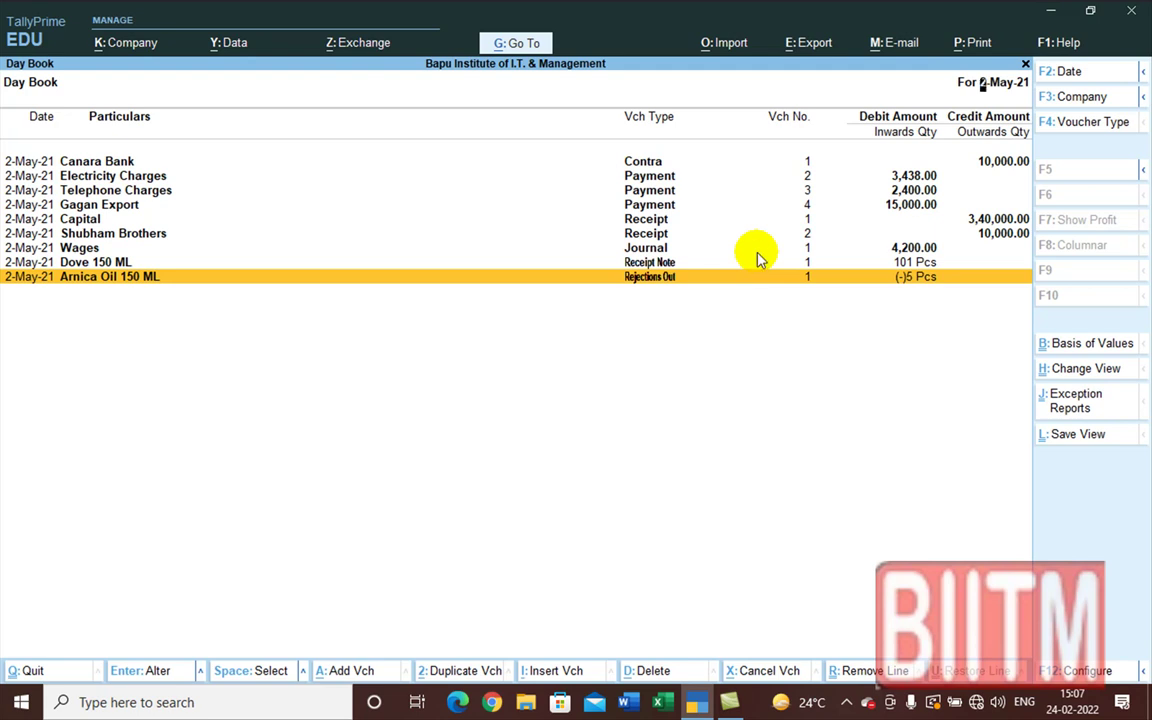
key("Return")
key("F2")
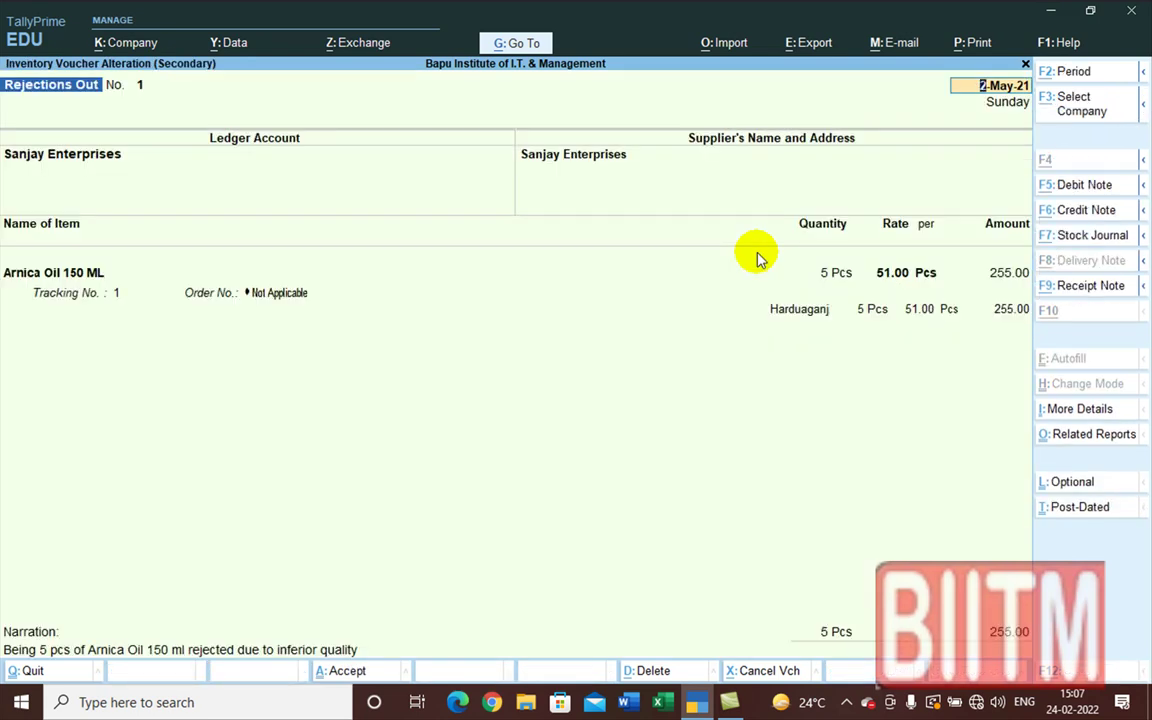
key("alt+d")
key("y")
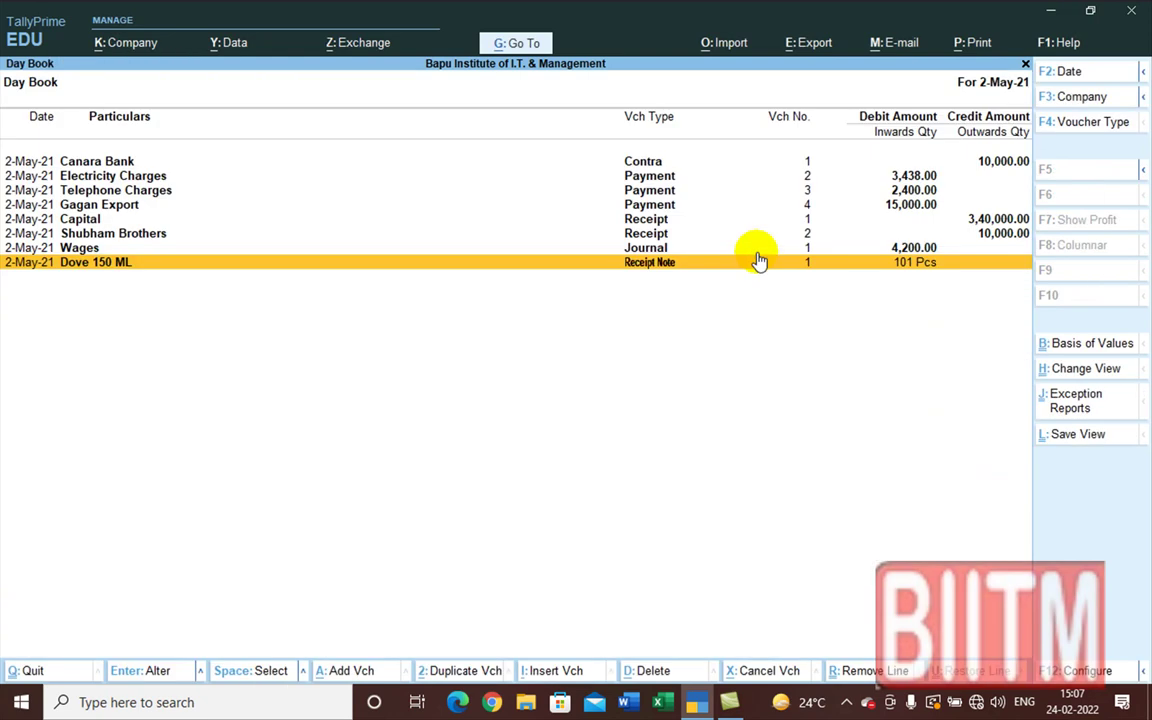
- Delete the Receipt Note voucher dated 2-May-21 for Sanjay Enterprises from the Day Book
key("Return")
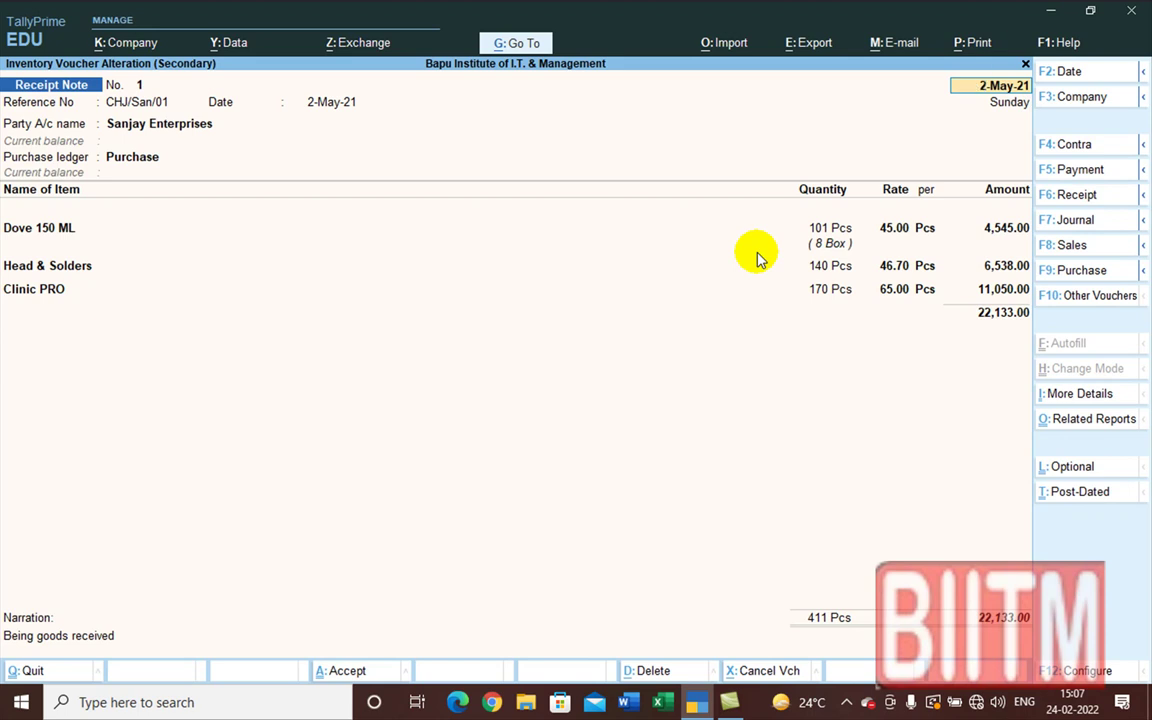
key("alt")
key("alt+d")
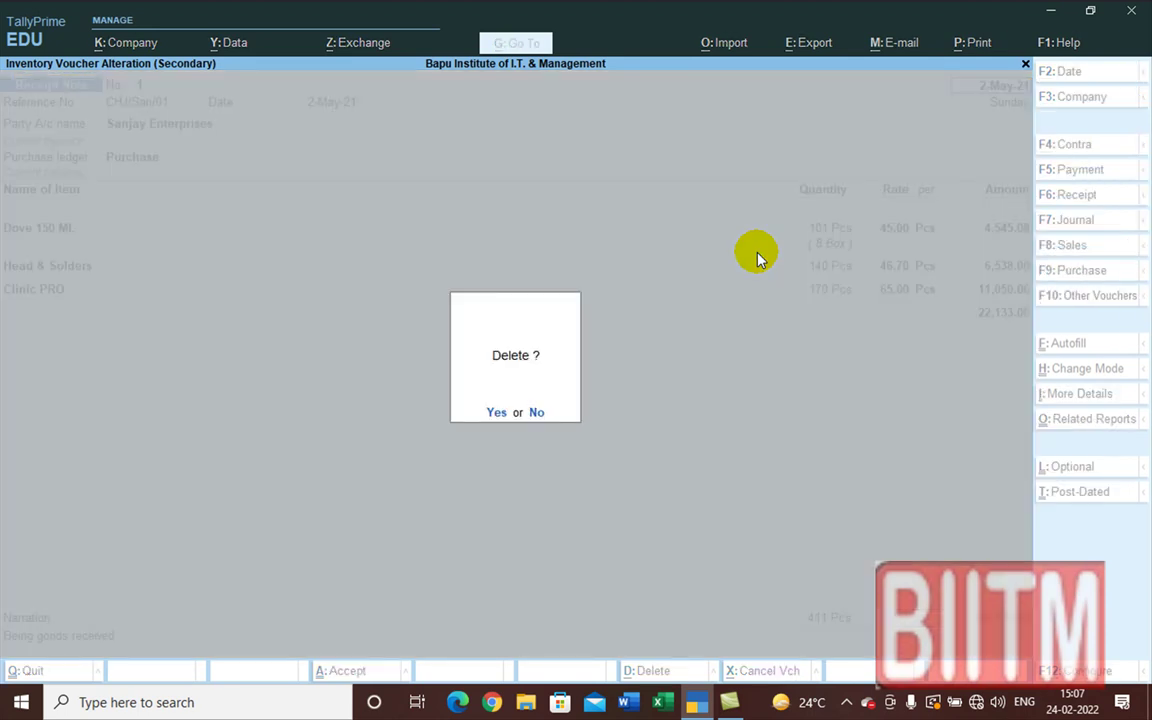
key("y")
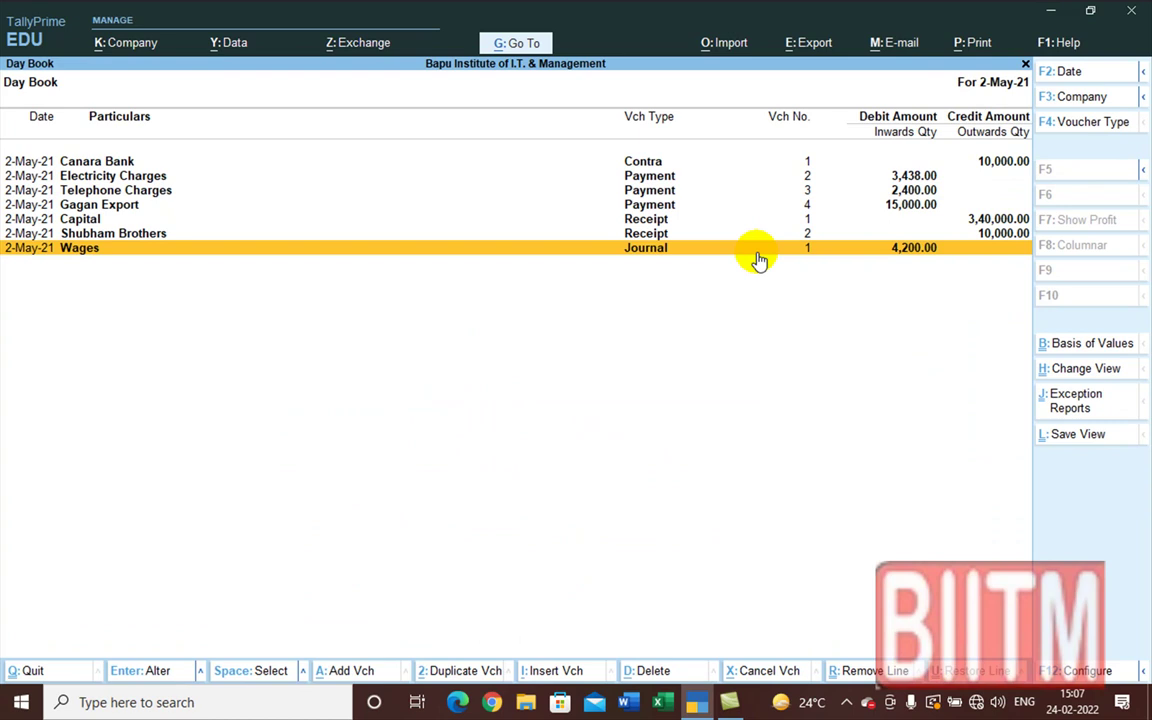
- Change the Day Book period using blank From and To dates to cover all vouchers
key("alt+F2")
key("space")
key("Return")
key("space")
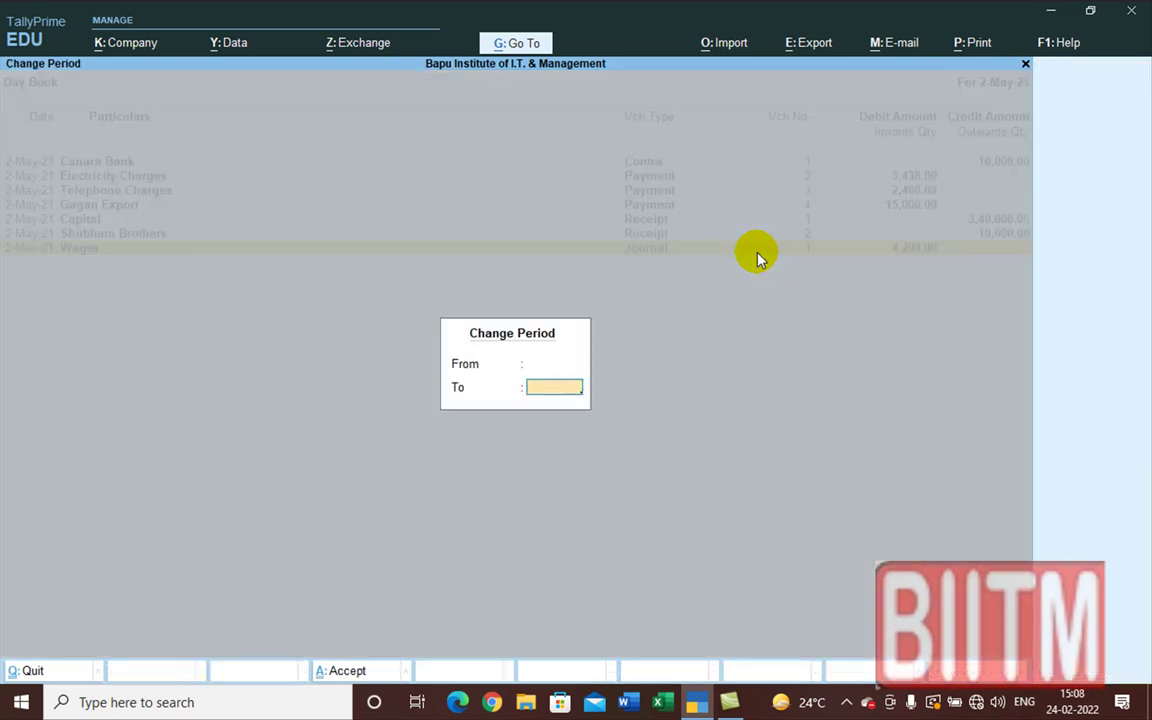
key("Return")
- Delete the Sanjay Enterprises Purchase Order voucher dated 1-May-21 from the Day Book
key("Down")
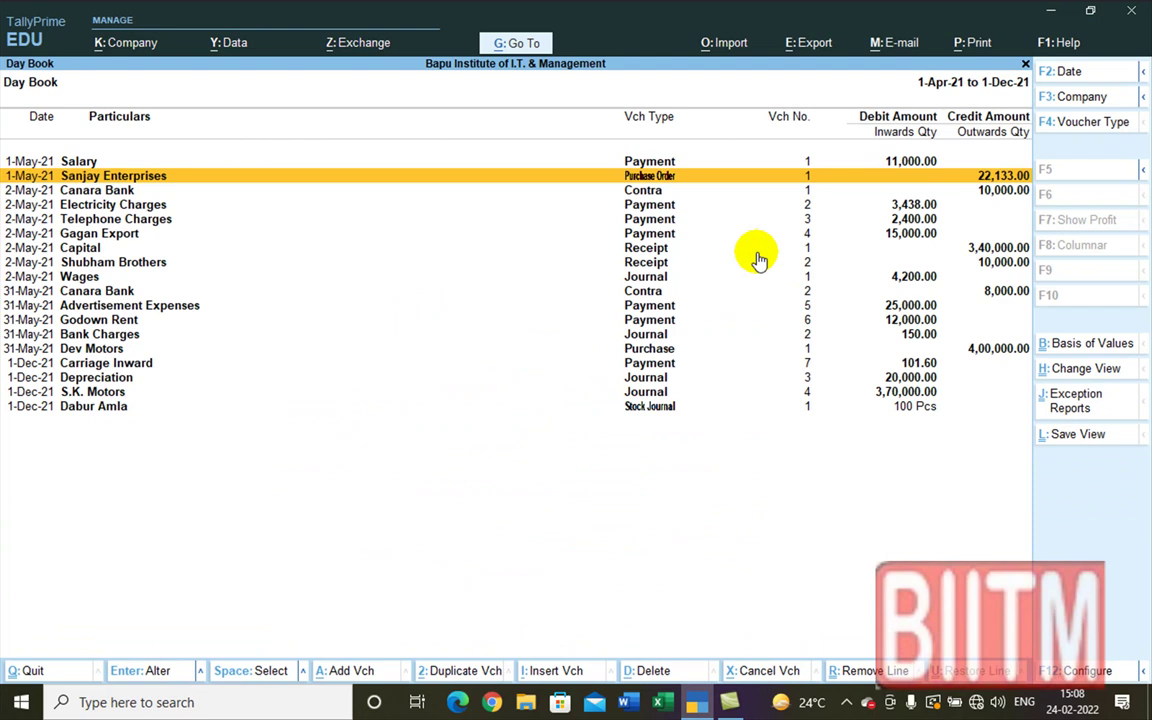
key("Return")
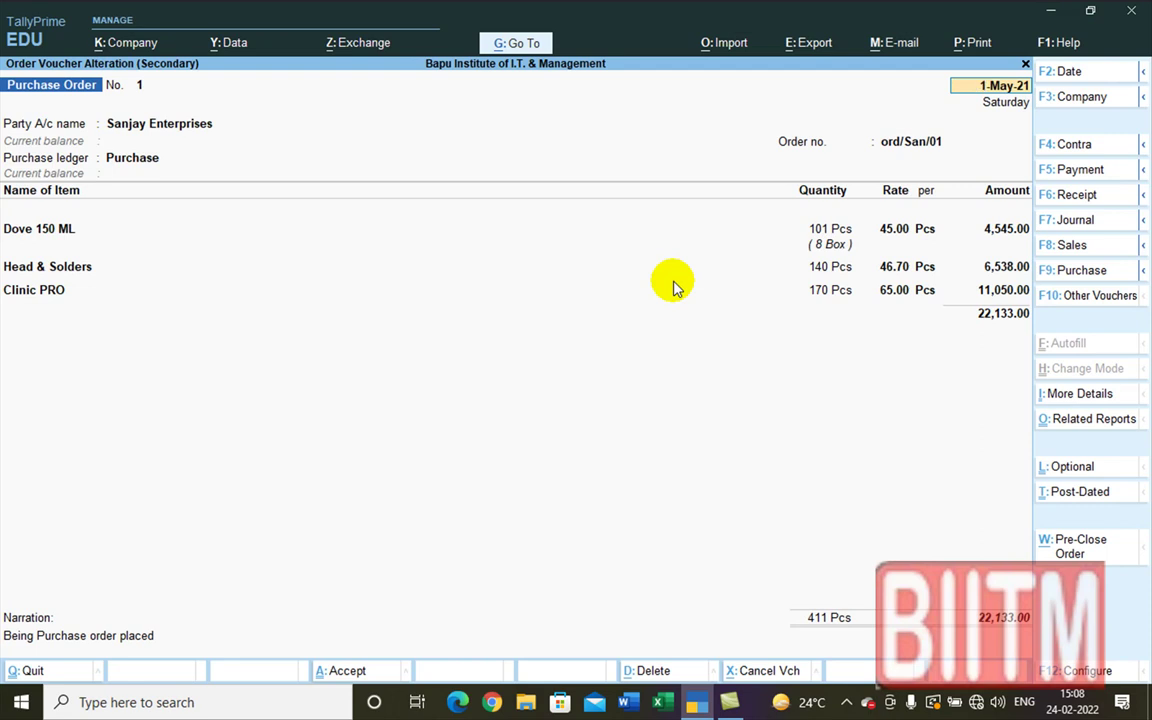
key("alt+d")
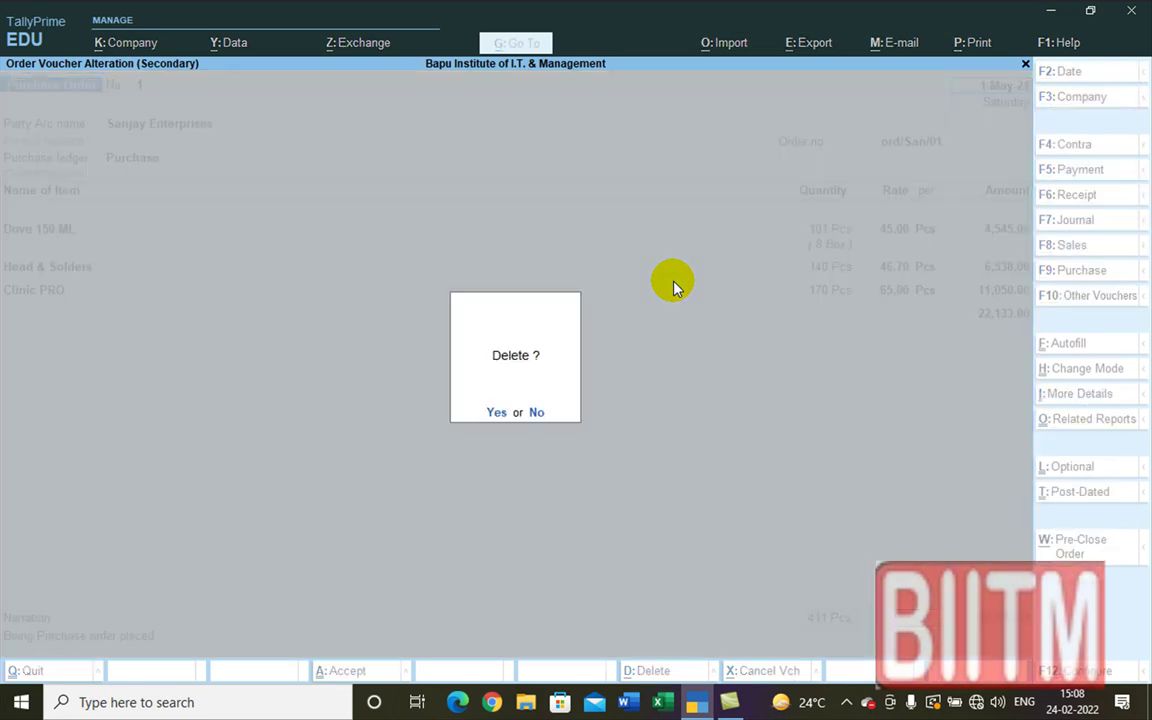
key("y")
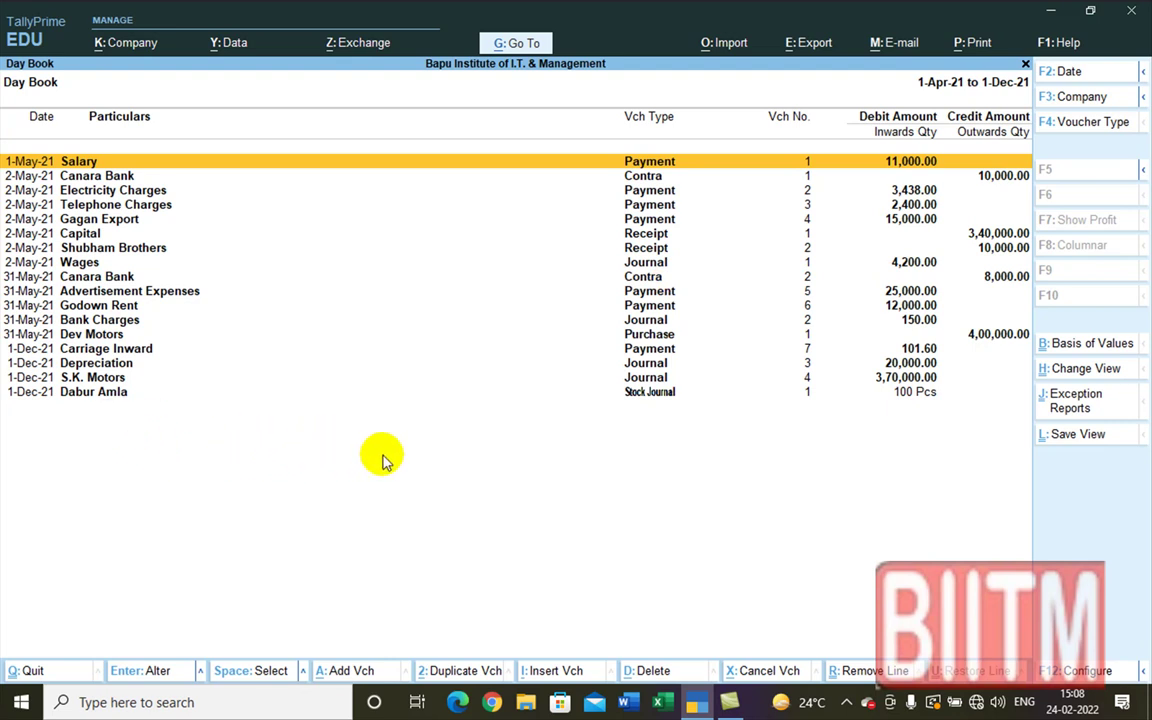
- Return to the Gateway of Tally, start a Purchase Order voucher and set its date to 1-May-21
key("Escape")
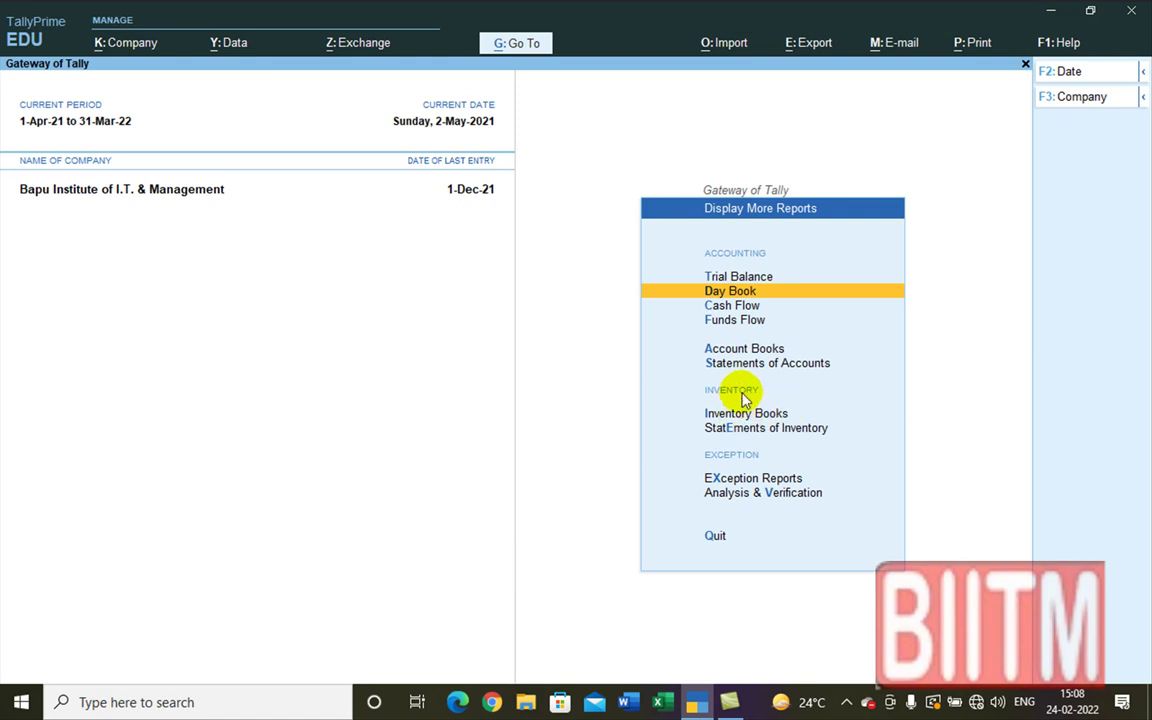
key("Escape")
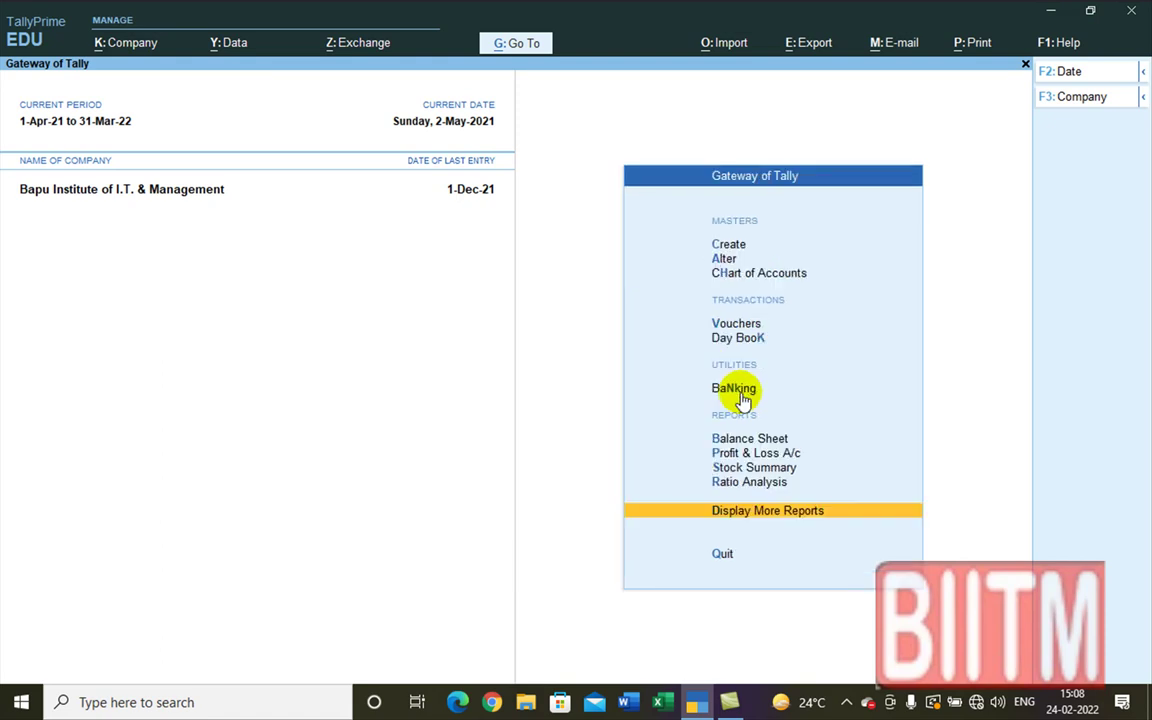
left_click(737, 325)
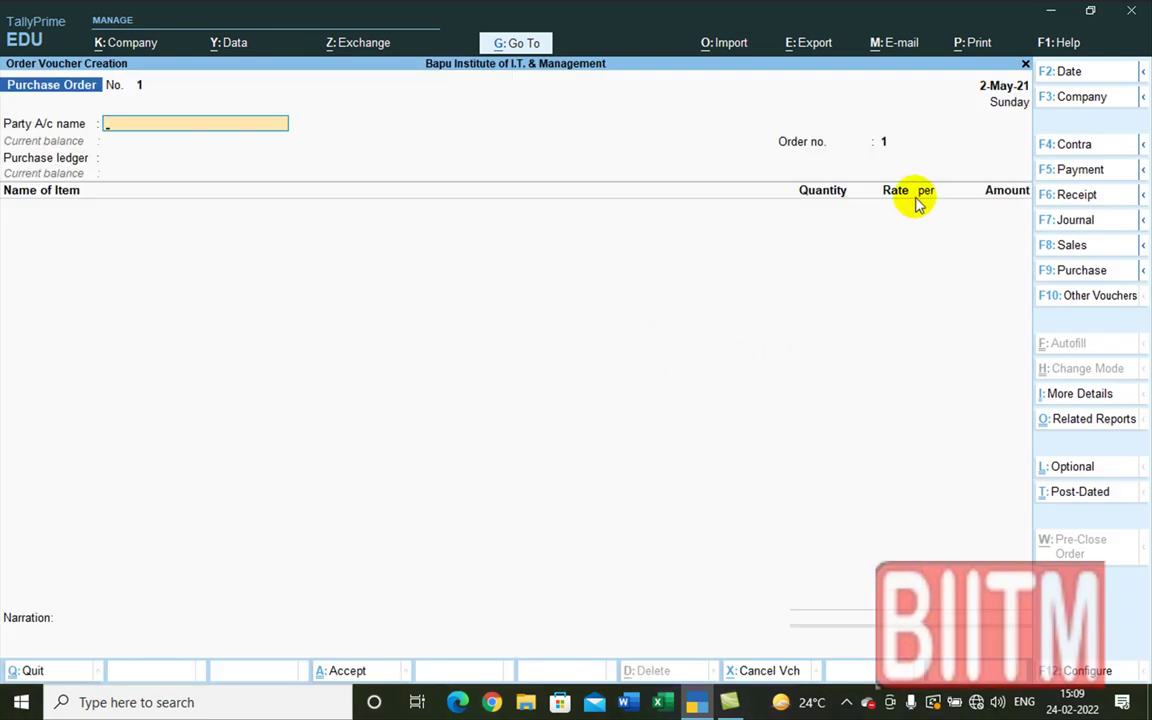
key("F2")
type("1.5.")
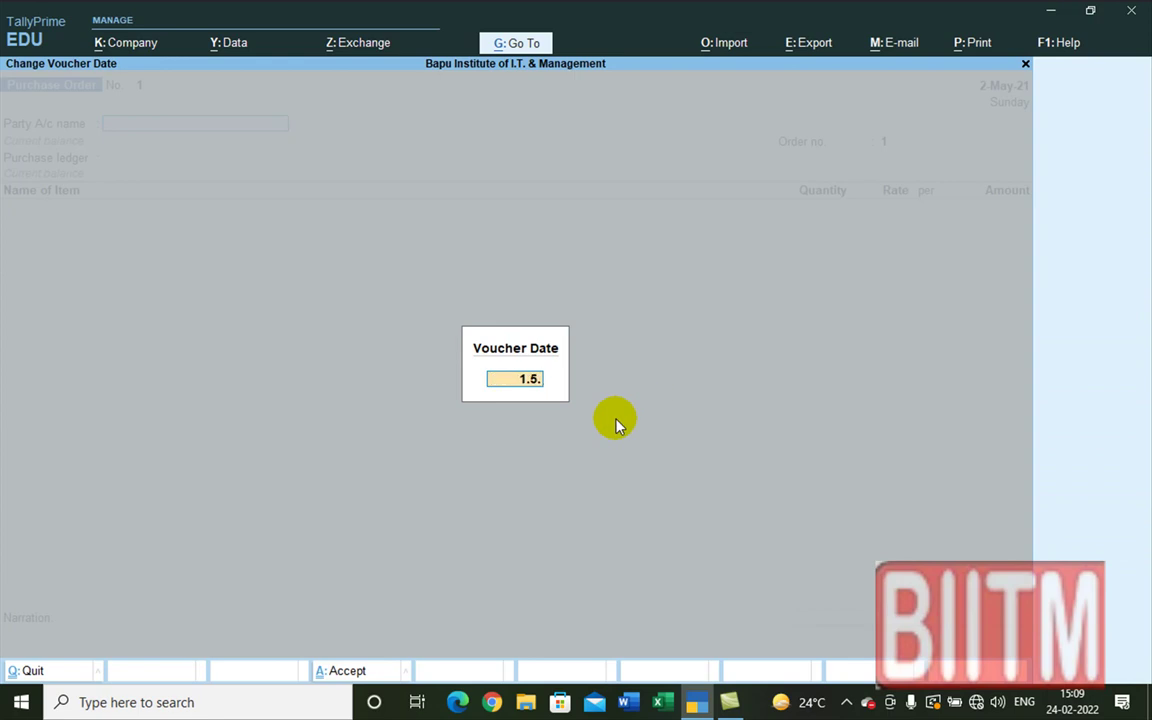
key("Return")
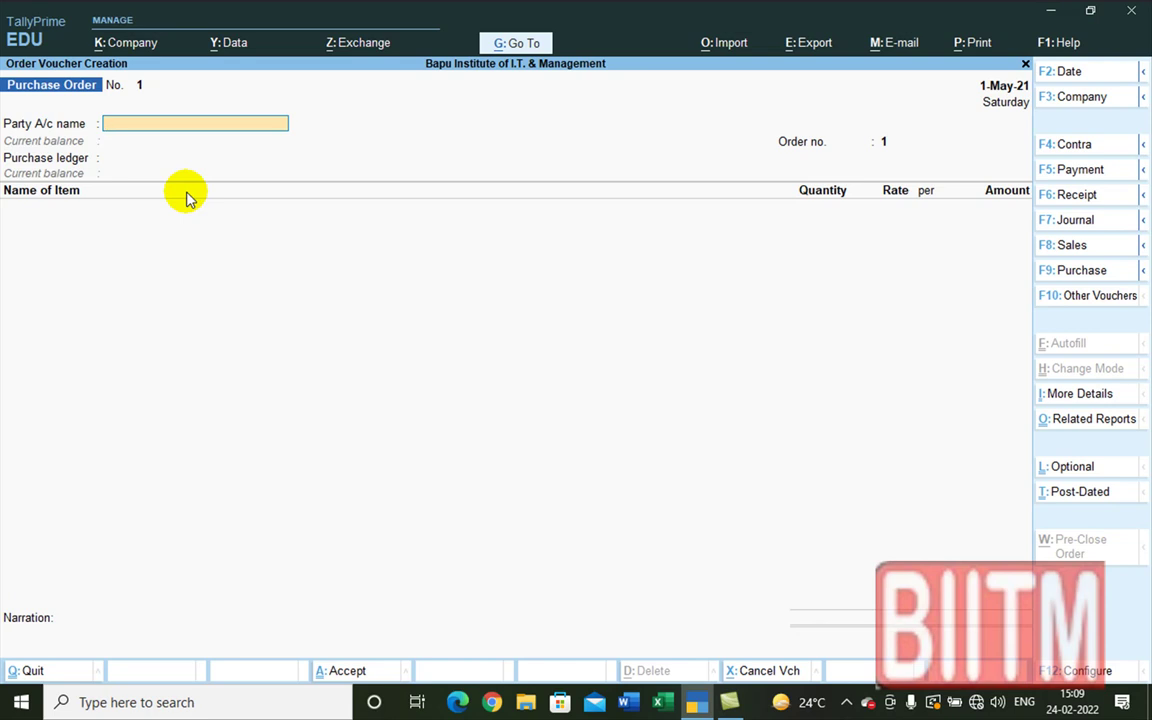
- Select Sanjay Enterprises as the order's party account and accept the order and party details without changes
type("S")
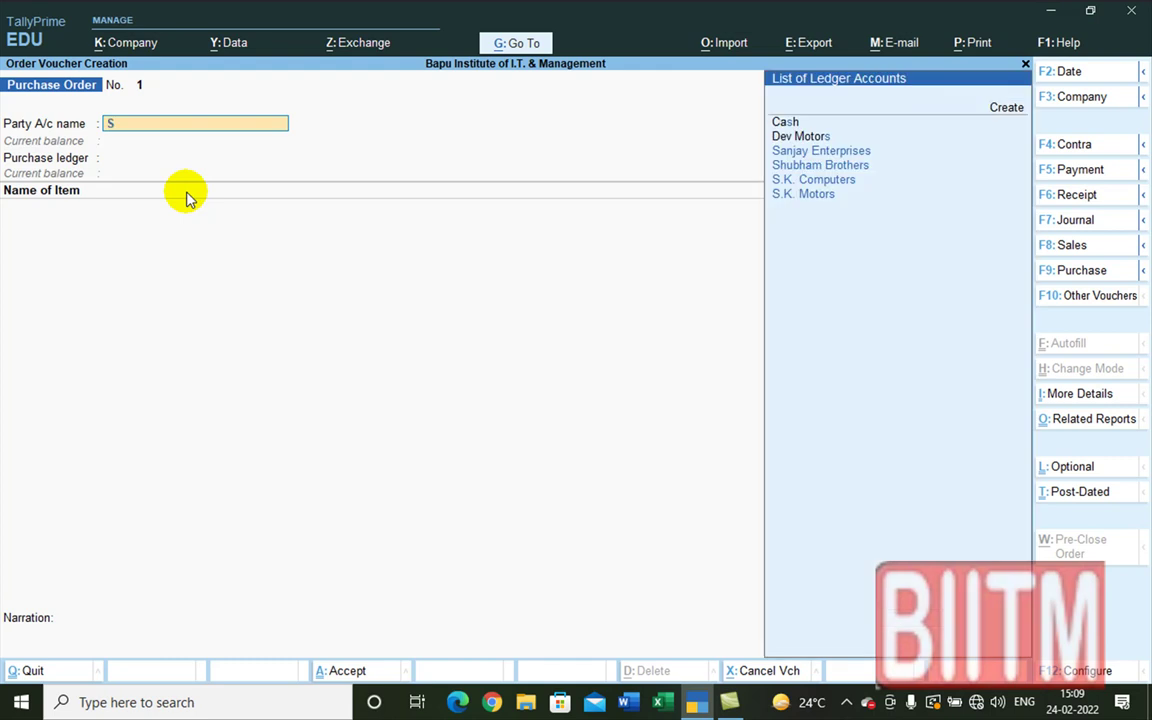
left_click(842, 152)
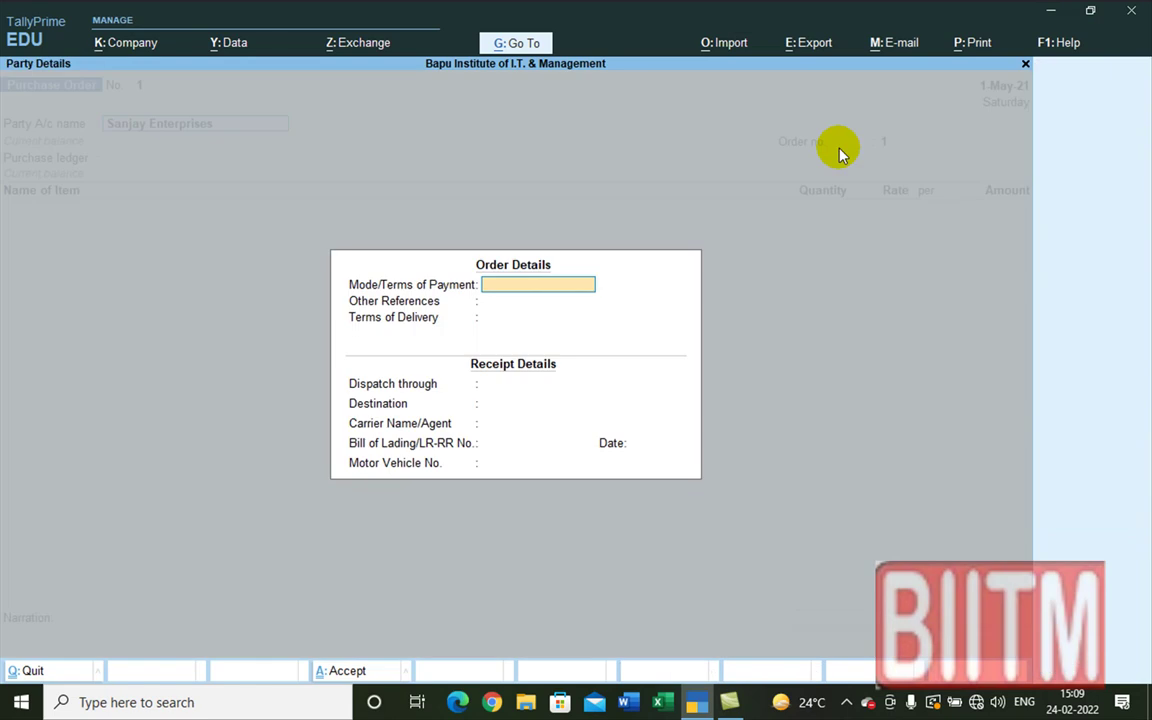
key("ctrl+a")
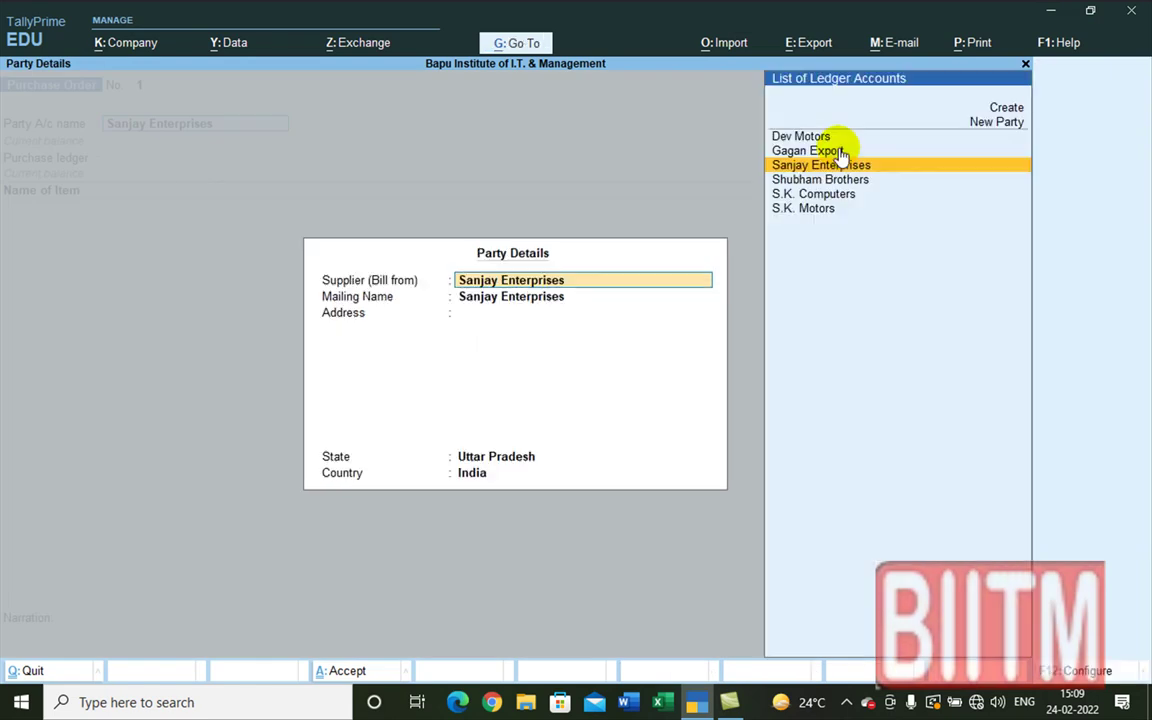
key("ctrl+a")
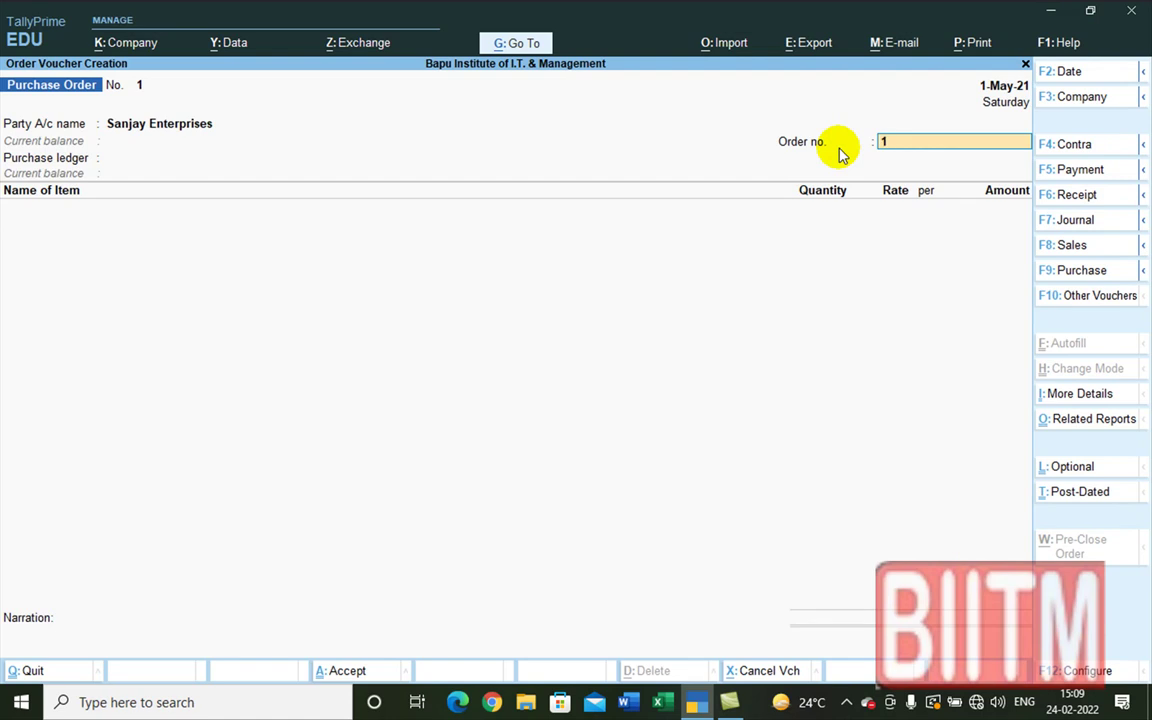
- Set the order number to Ord/San/01 and choose Purchase as the purchase ledger
key("BackSpace")
type("Ord/San/01")
key("Return")
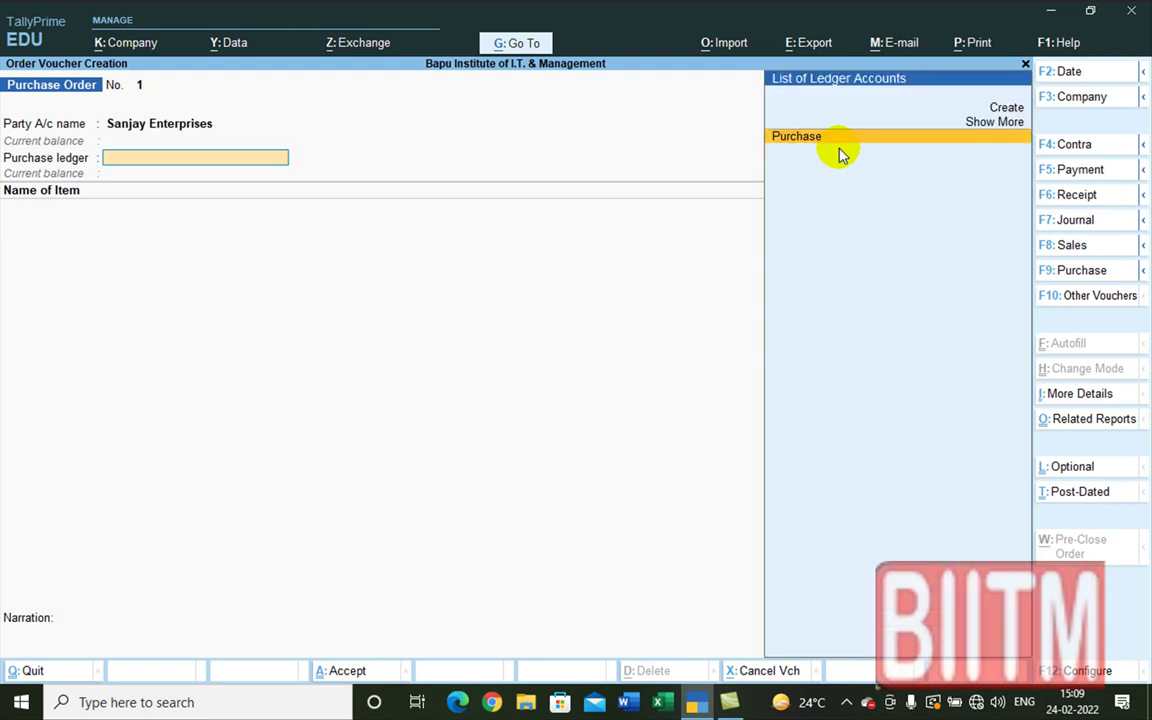
key("Return")
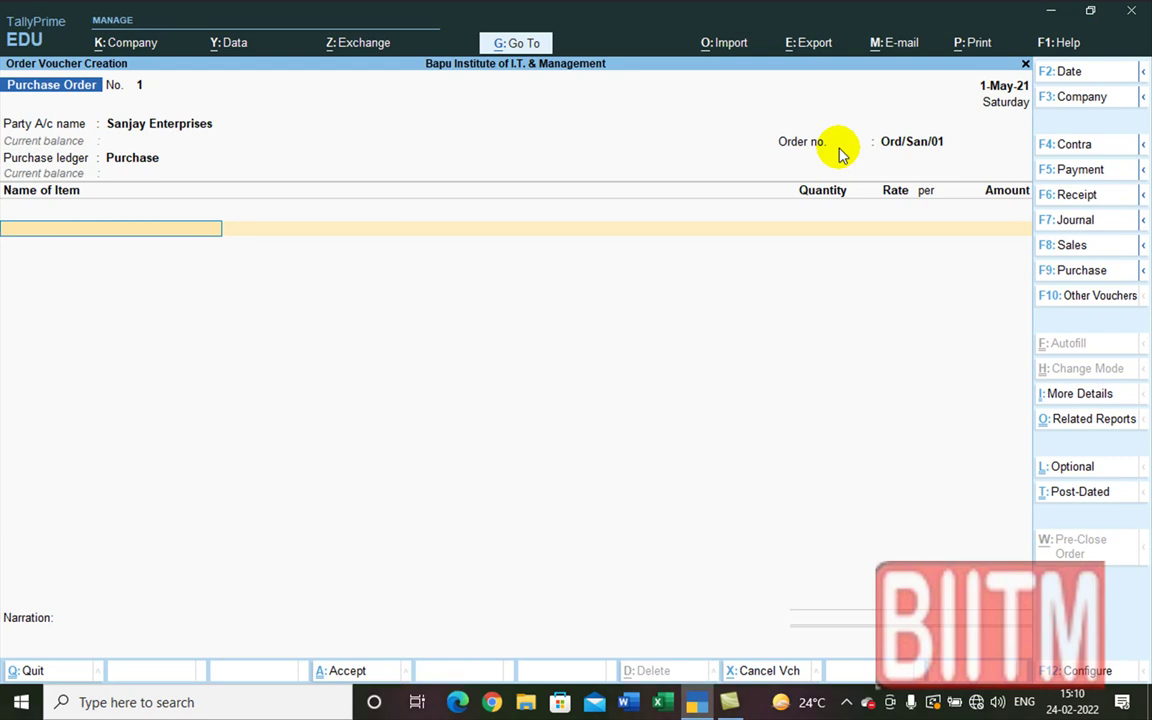
- Add Arnica Oil 150 ML to the order, due on 1-May-21, with godown Any and quantity 100 Pcs
type("A")
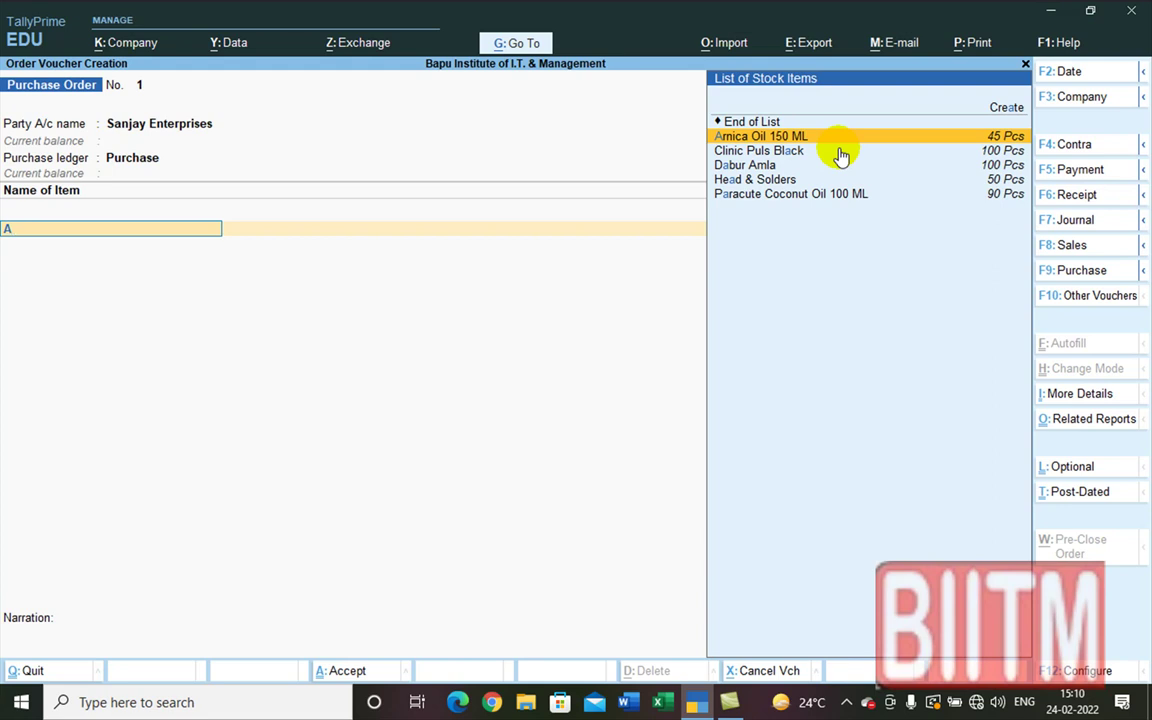
key("Return")
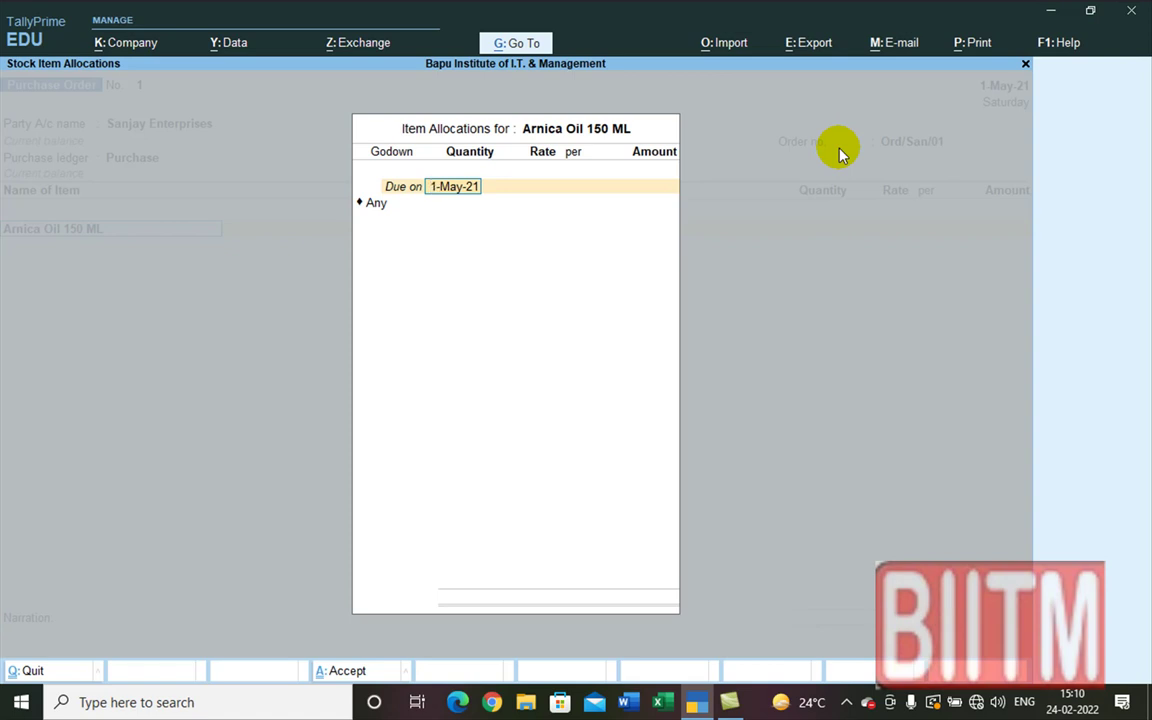
key("Return")
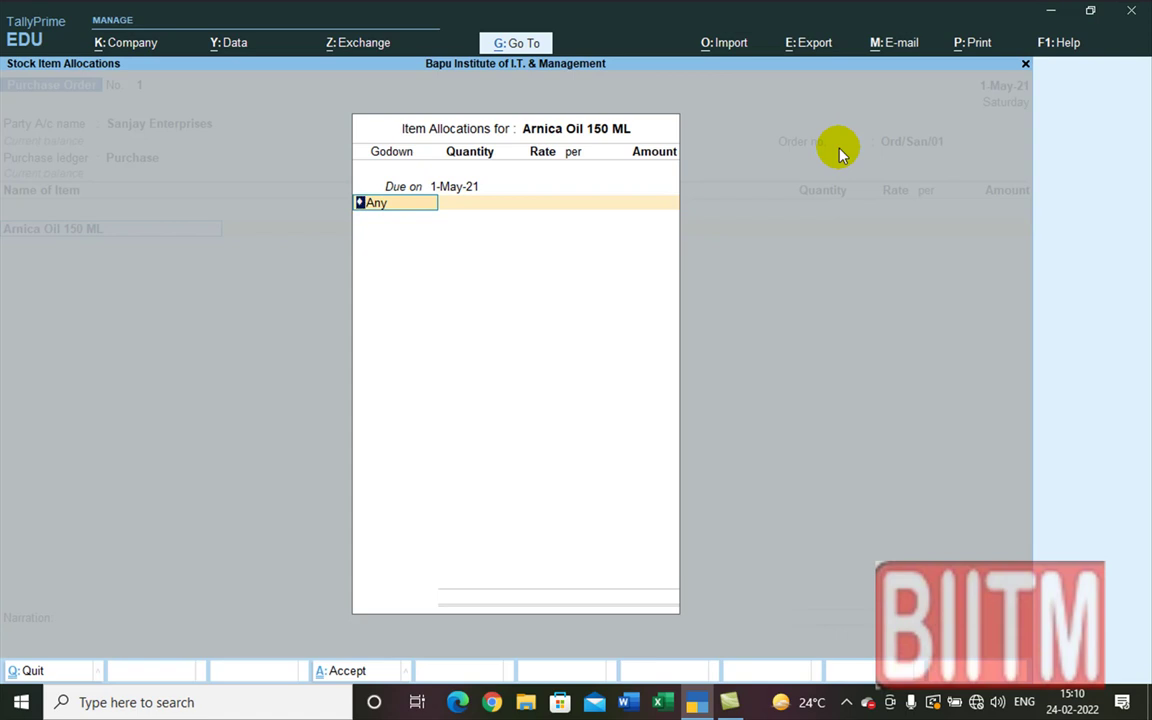
key("Return")
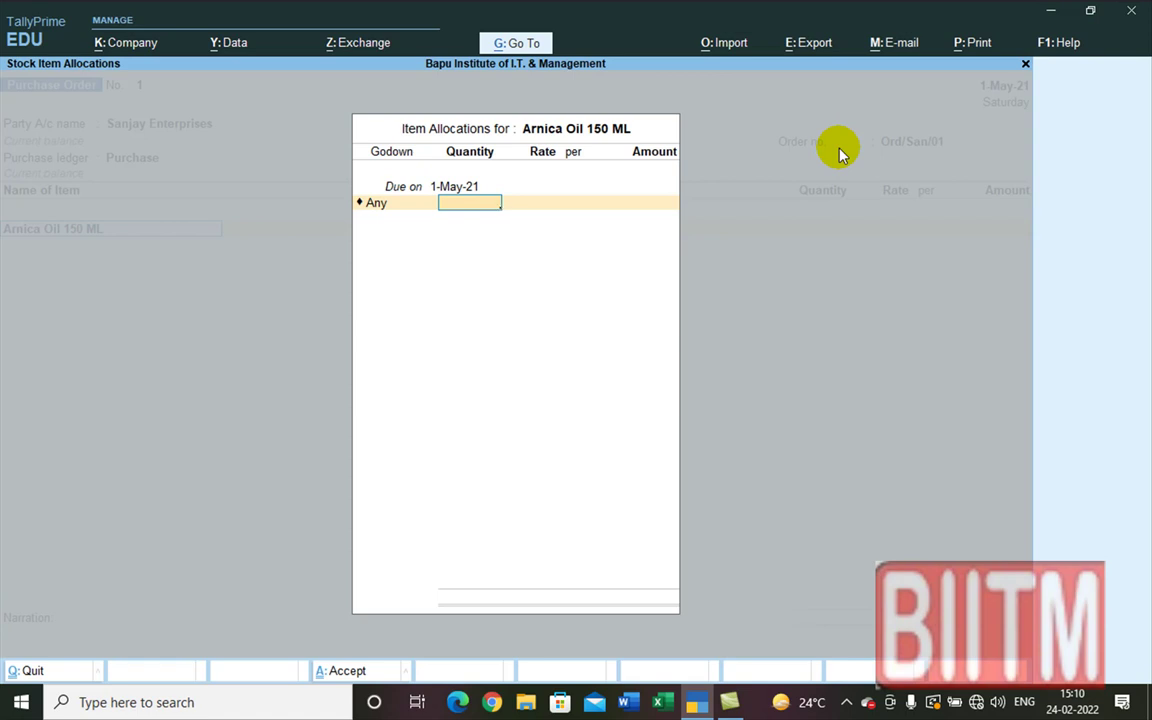
type("100")
key("Return")
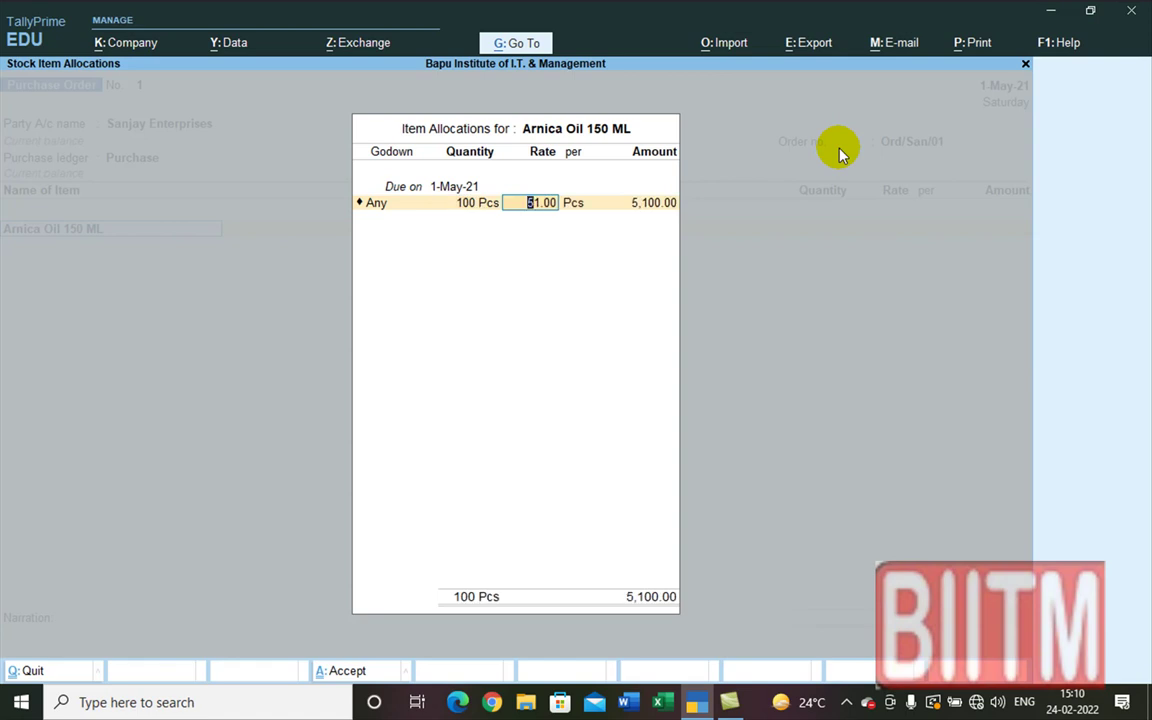
- Set the Arnica Oil rate to 0 and complete its item allocation without an amount
type("0")
key("Return")
key("Return")
key("Return")
key("Return")
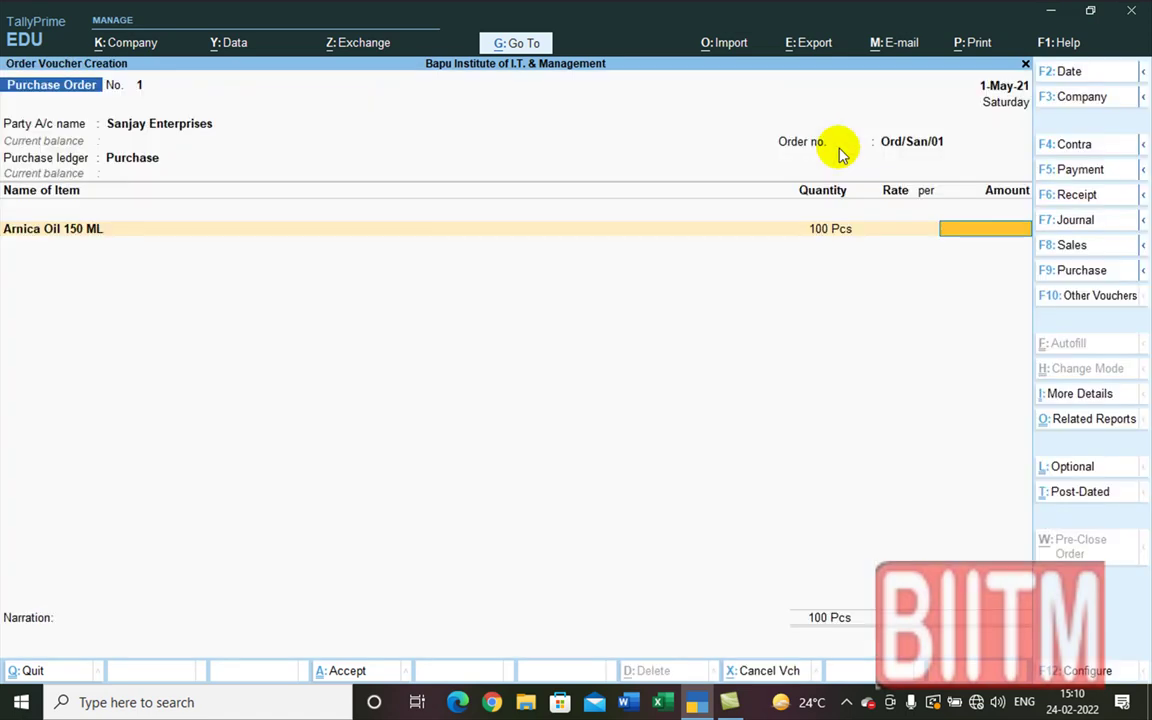
- Try to save the purchase order with its zero-rate Arnica Oil item, and leave the voucher without saving
key("ctrl+a")
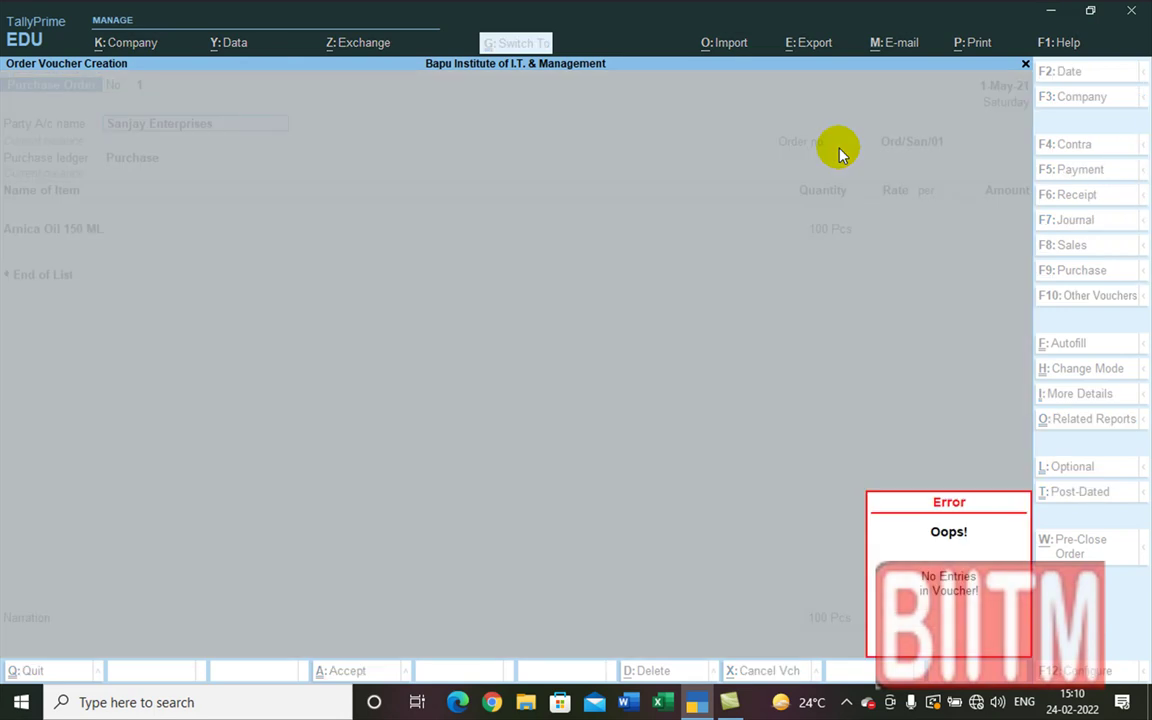
key("Escape")
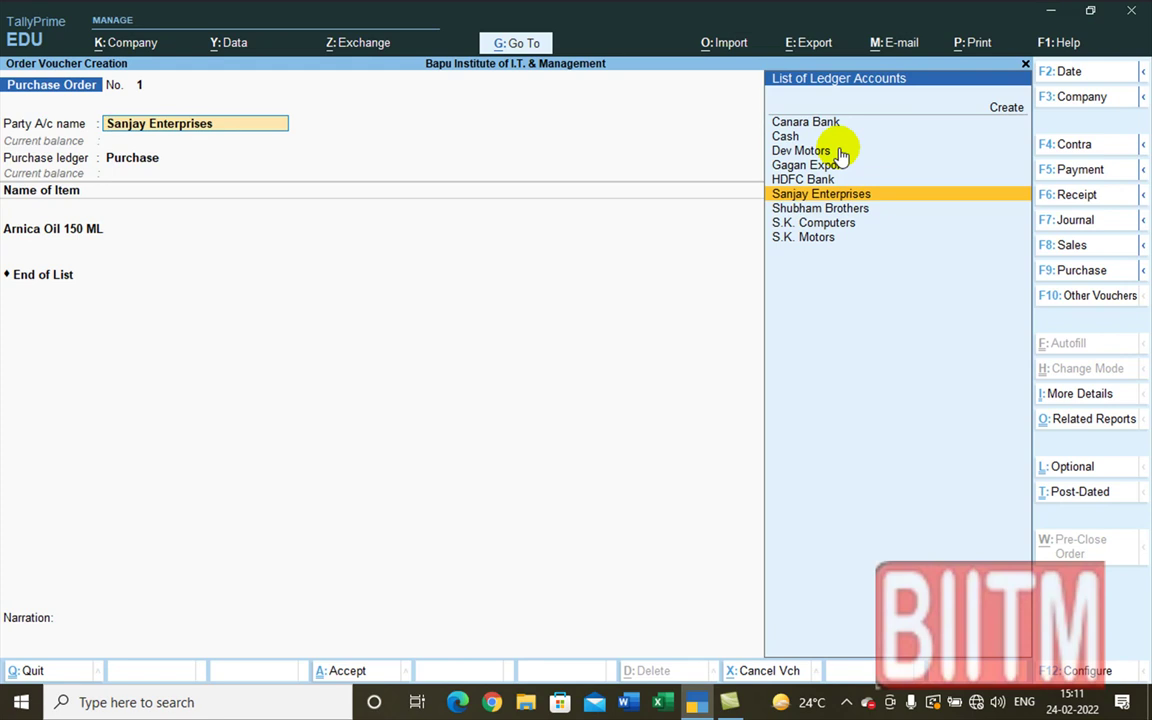
key("BackSpace")
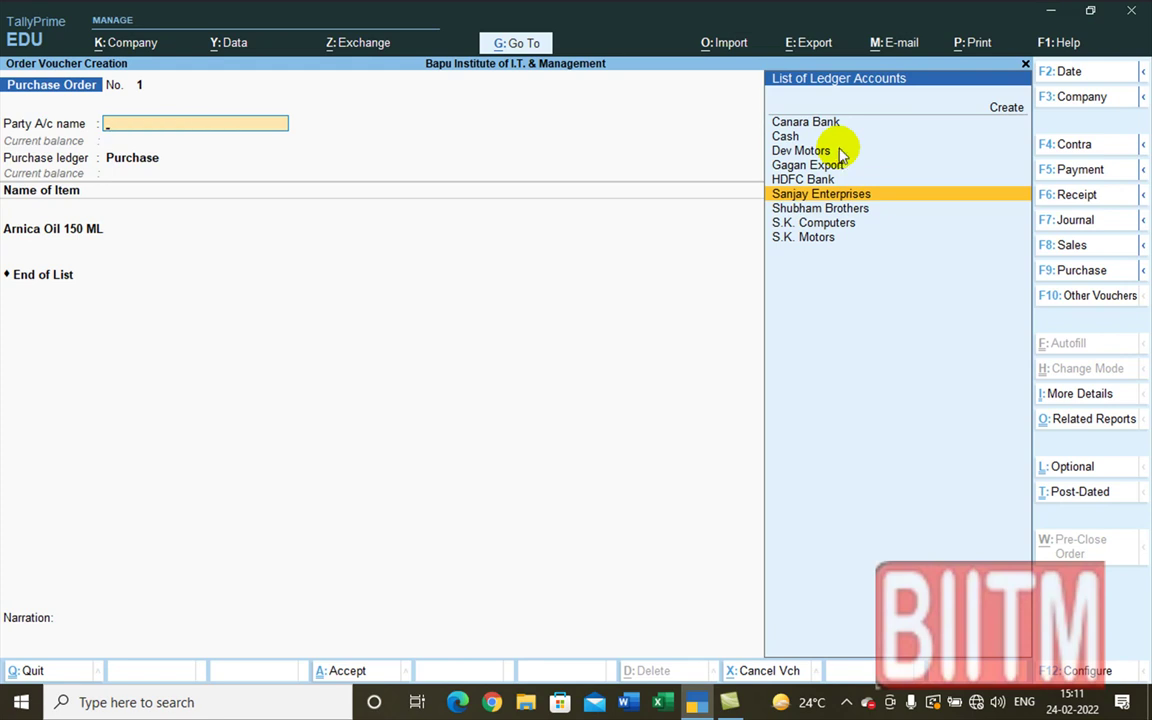
key("Escape")
- Open the Purchase Order voucher type for alteration
key("Up")
key("Up")
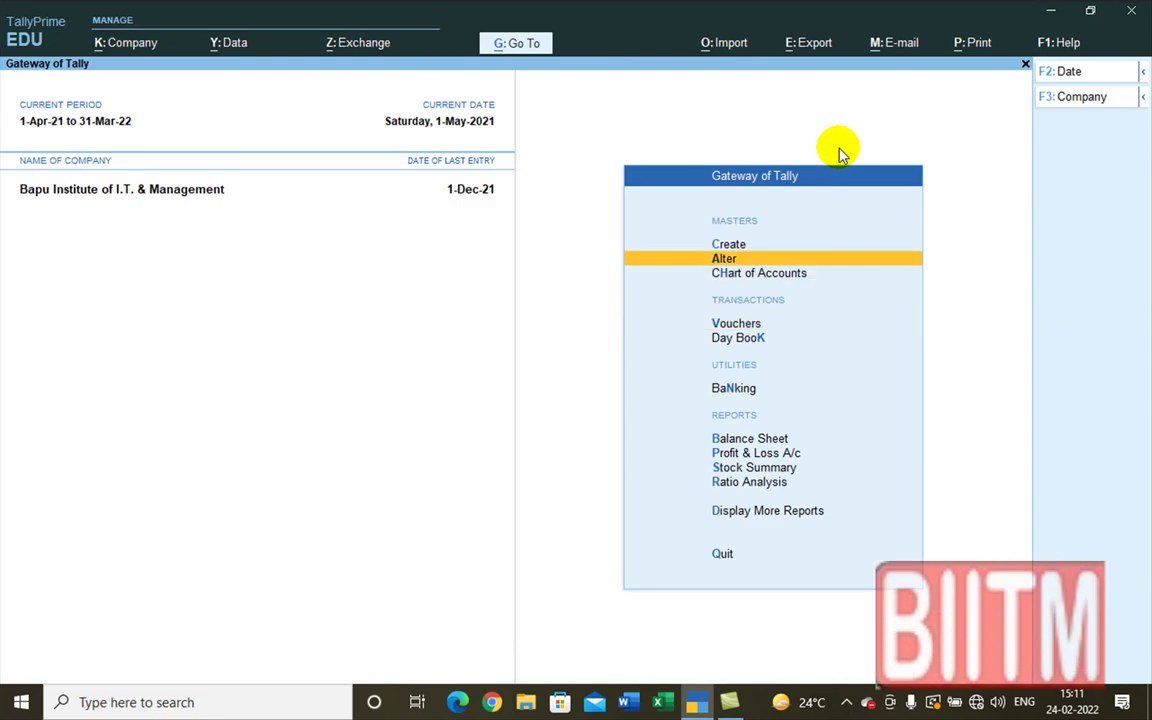
key("Return")
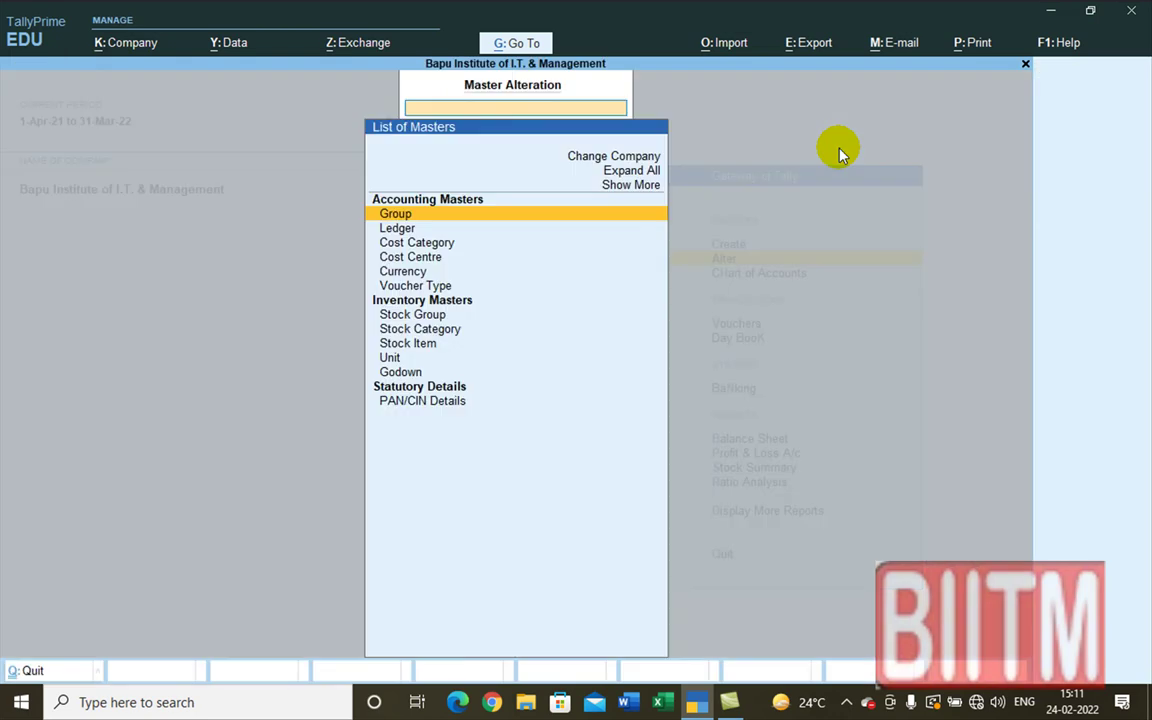
key("Down")
key("Down")
key("Down")
key("Down")
key("Down")
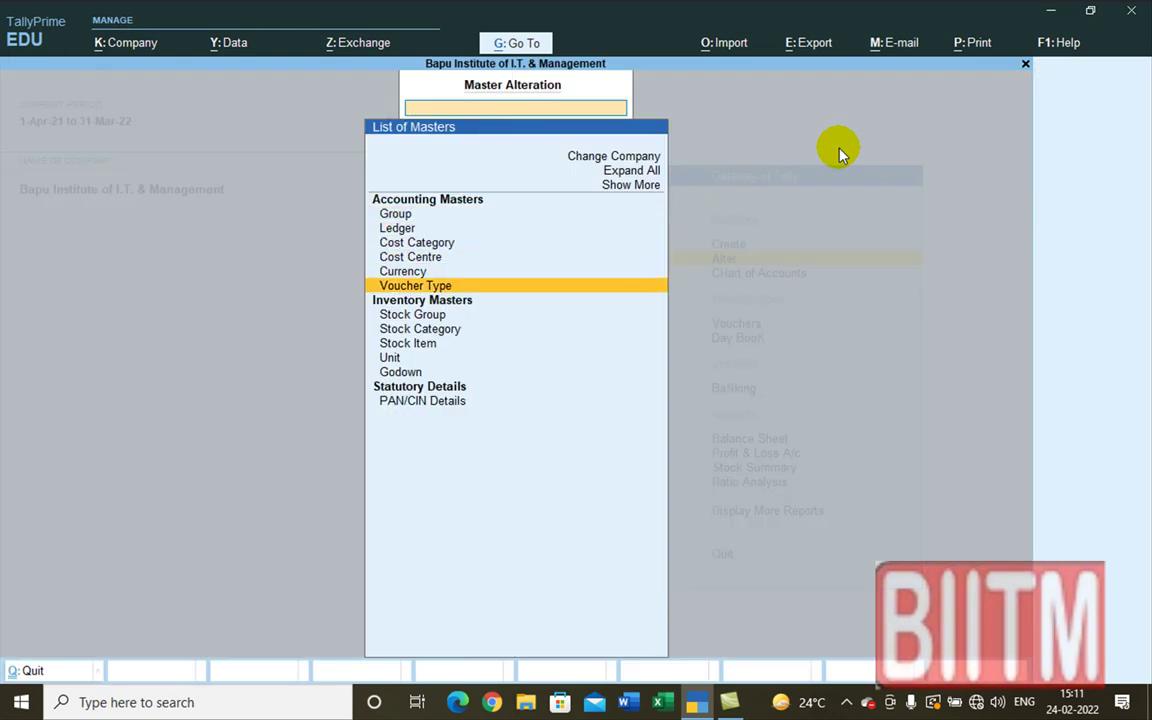
key("Return")
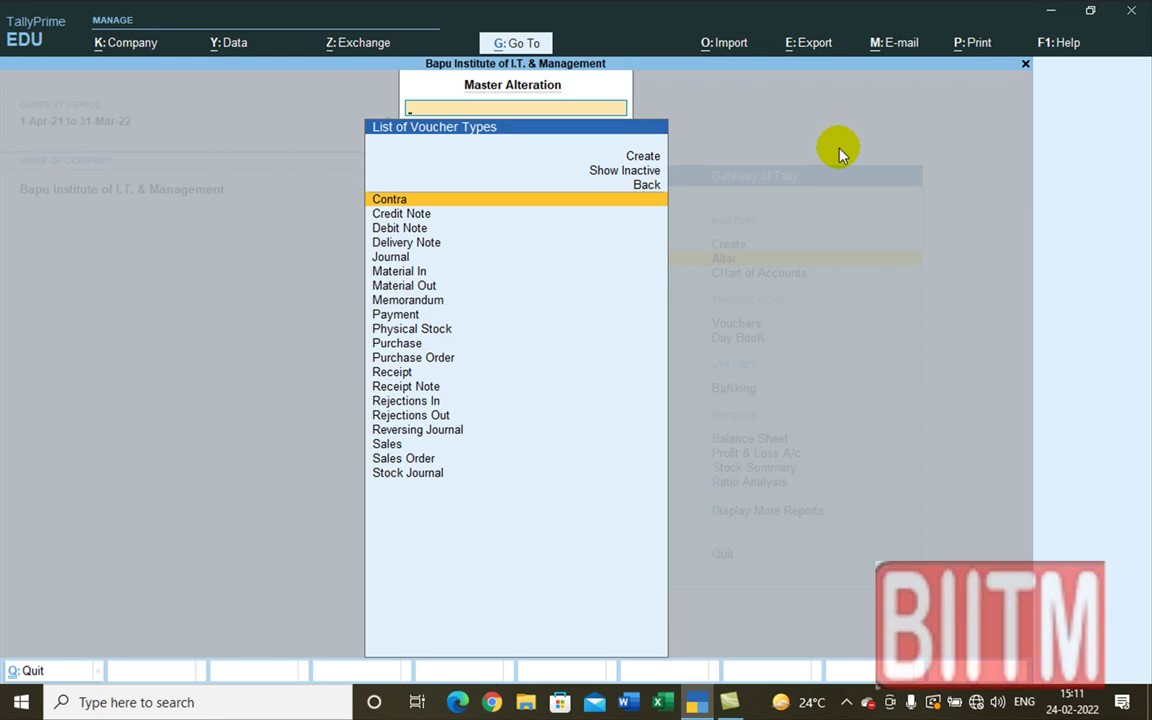
type("P")
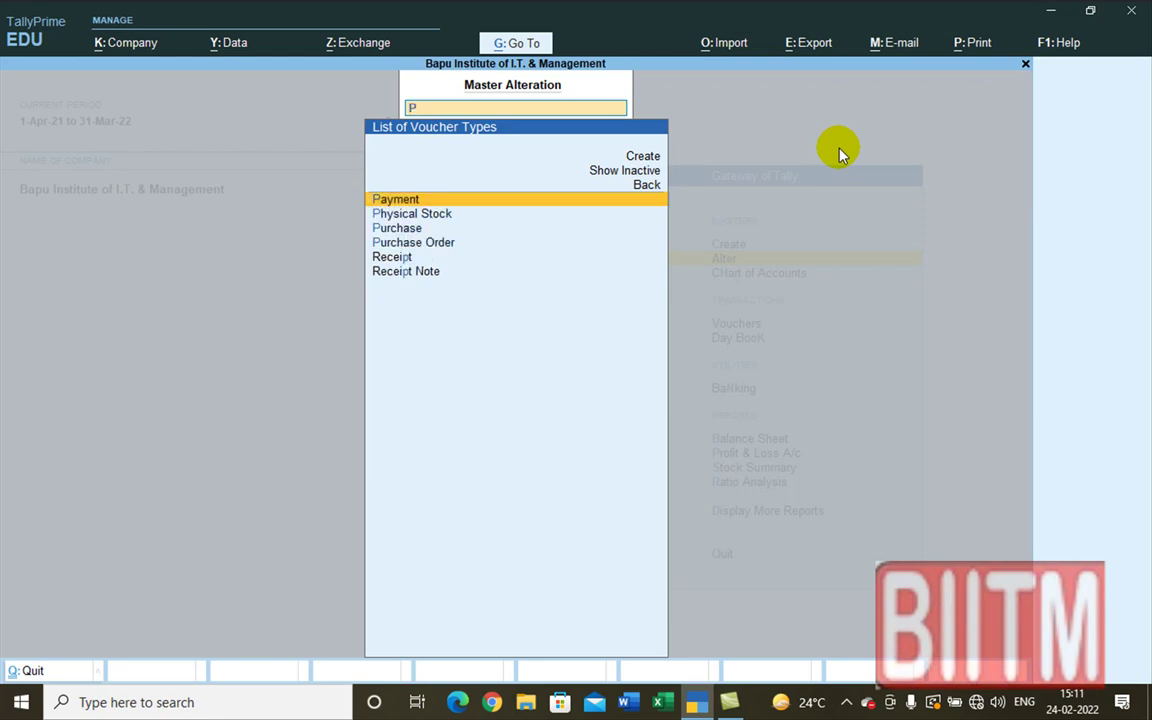
key("Down")
key("Down")
key("Down")
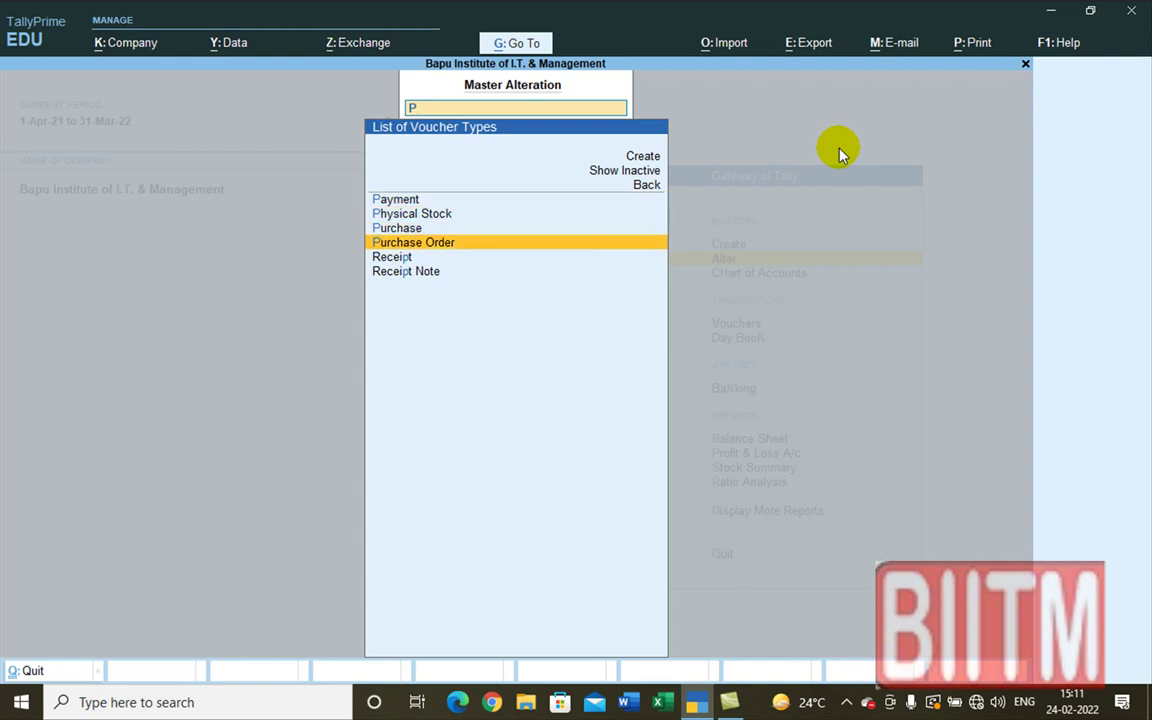
key("Return")
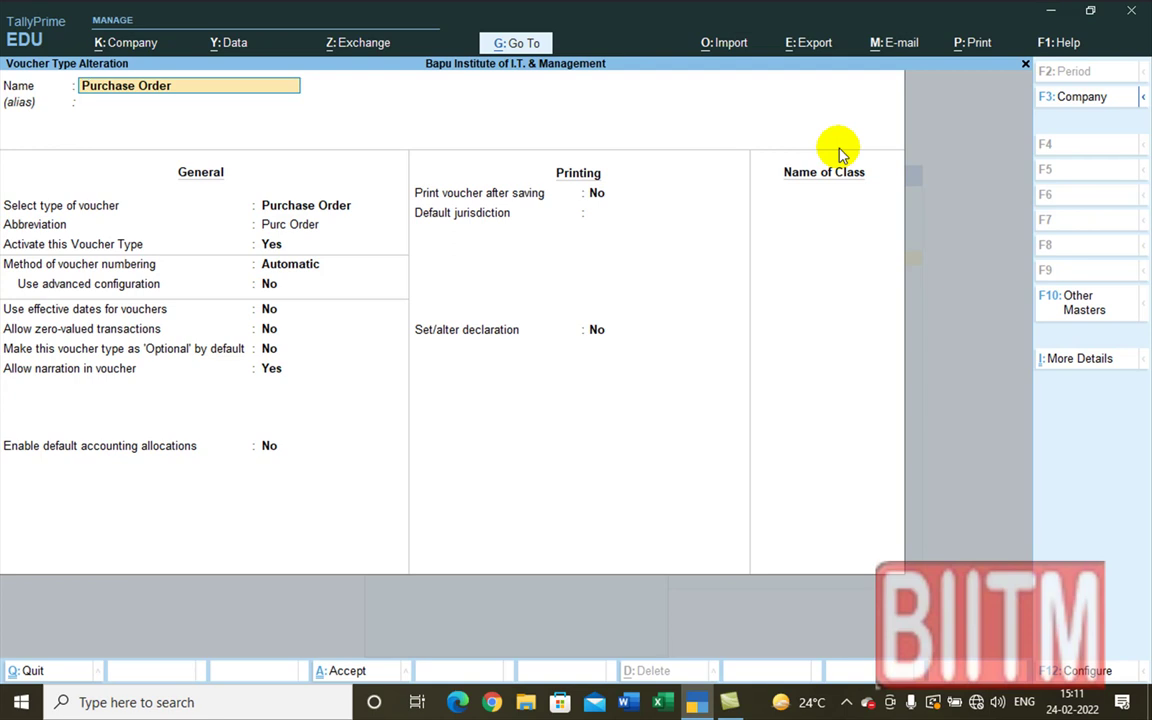
- Set Allow zero-valued transactions to Yes for the Purchase Order voucher type, save it and return to the Gateway
key("Return")
key("Return")
key("Return")
key("Return")
key("Return")
key("Return")
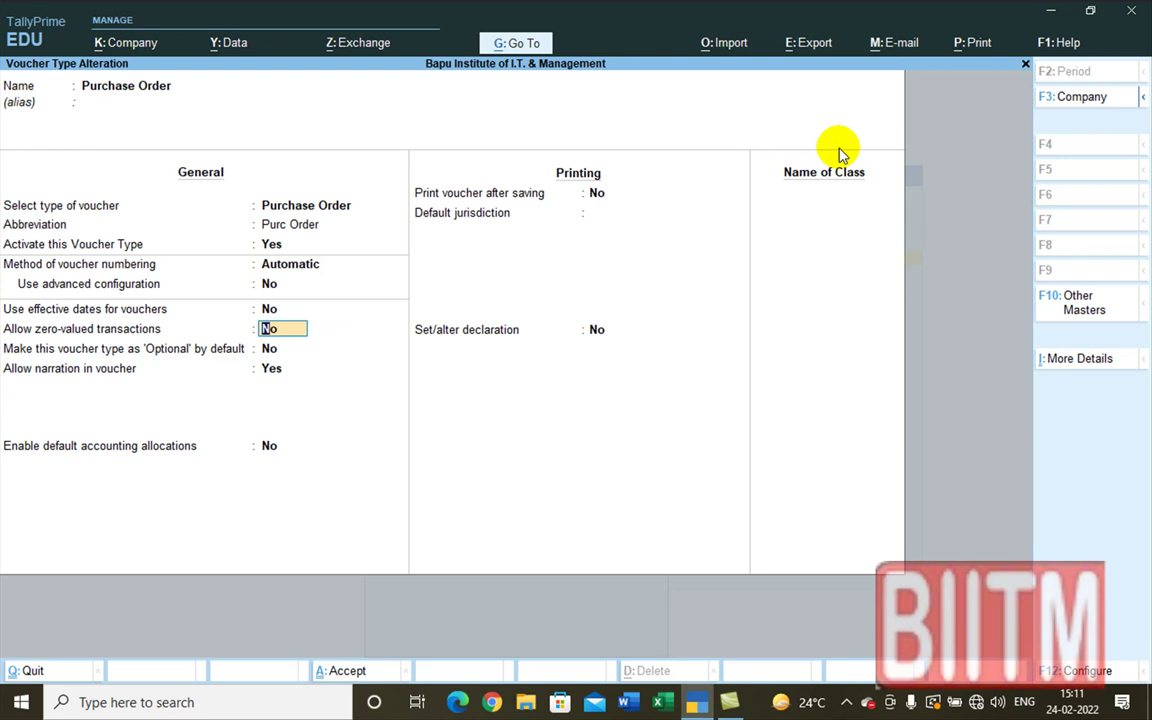
type("y")
key("Return")
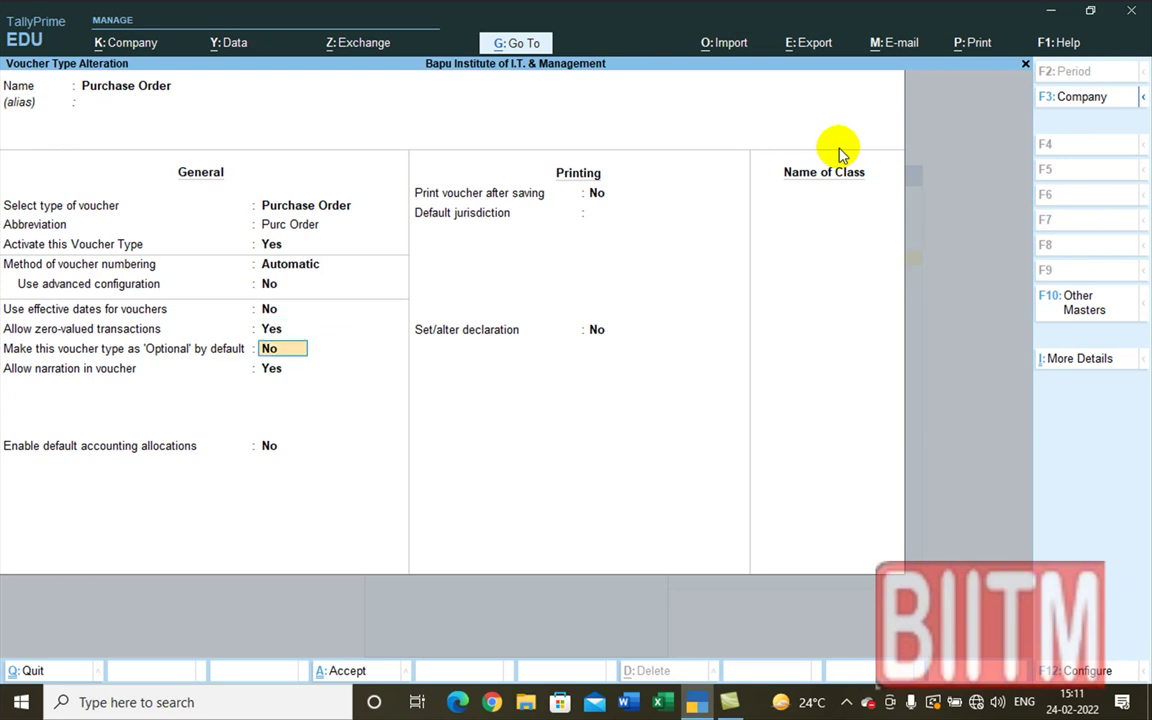
key("Up")
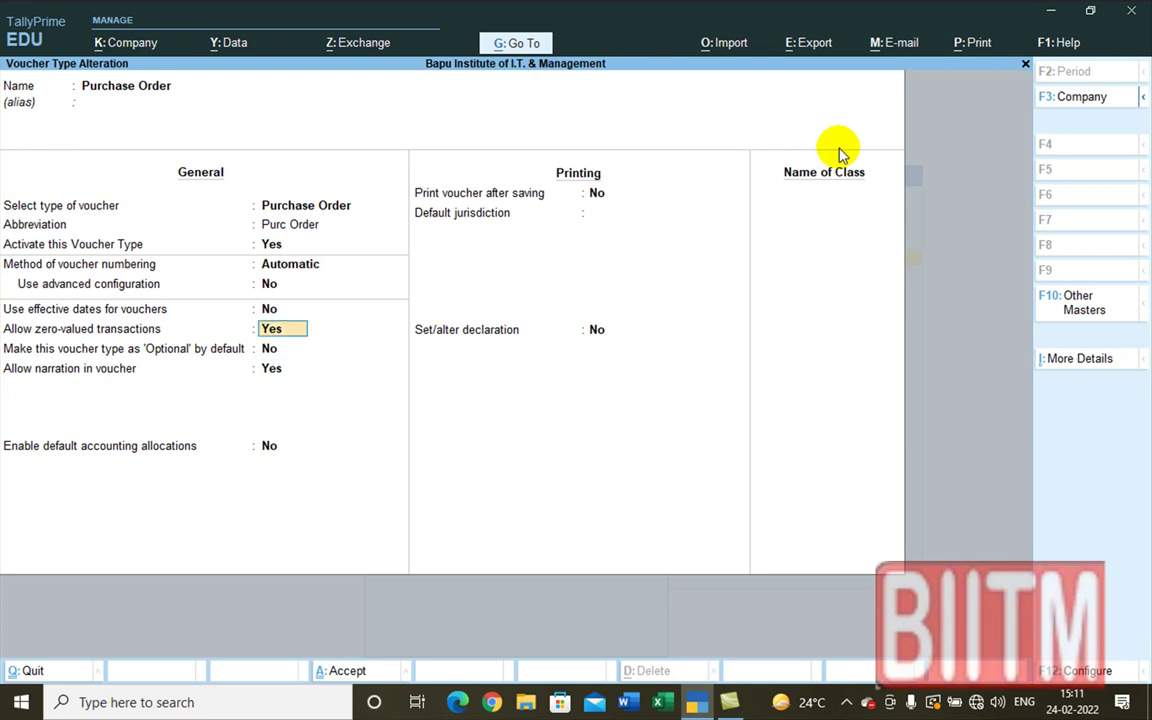
key("ctrl+a")
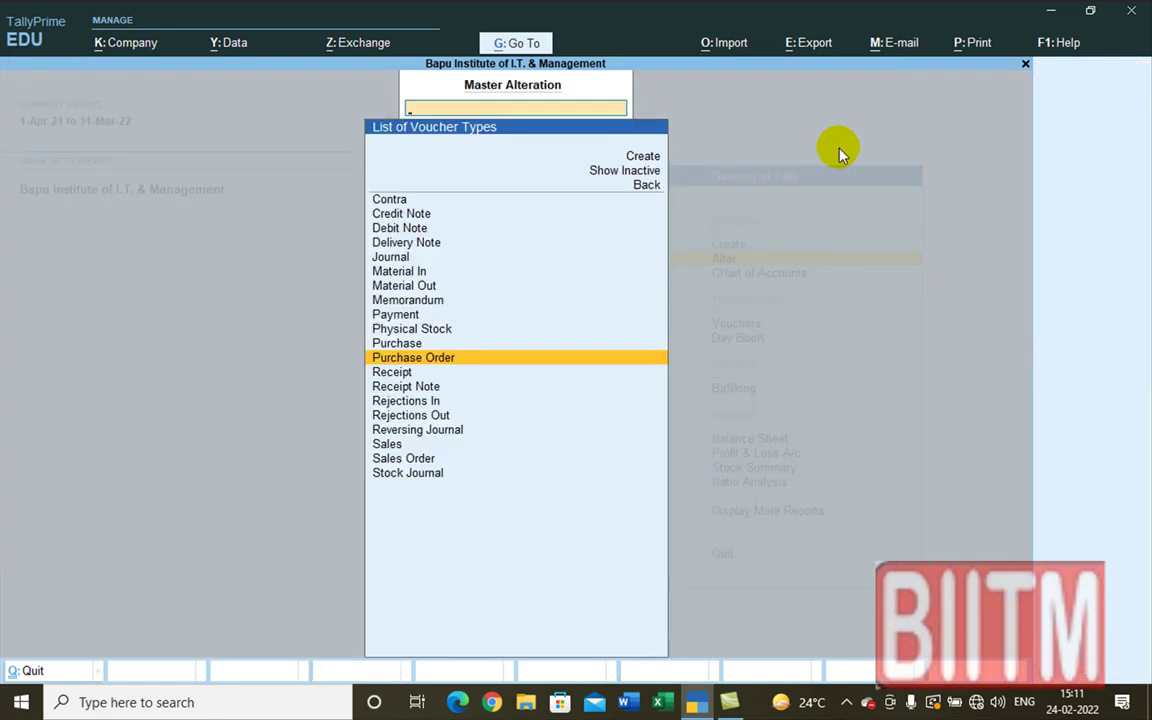
key("Escape")
key("Escape")
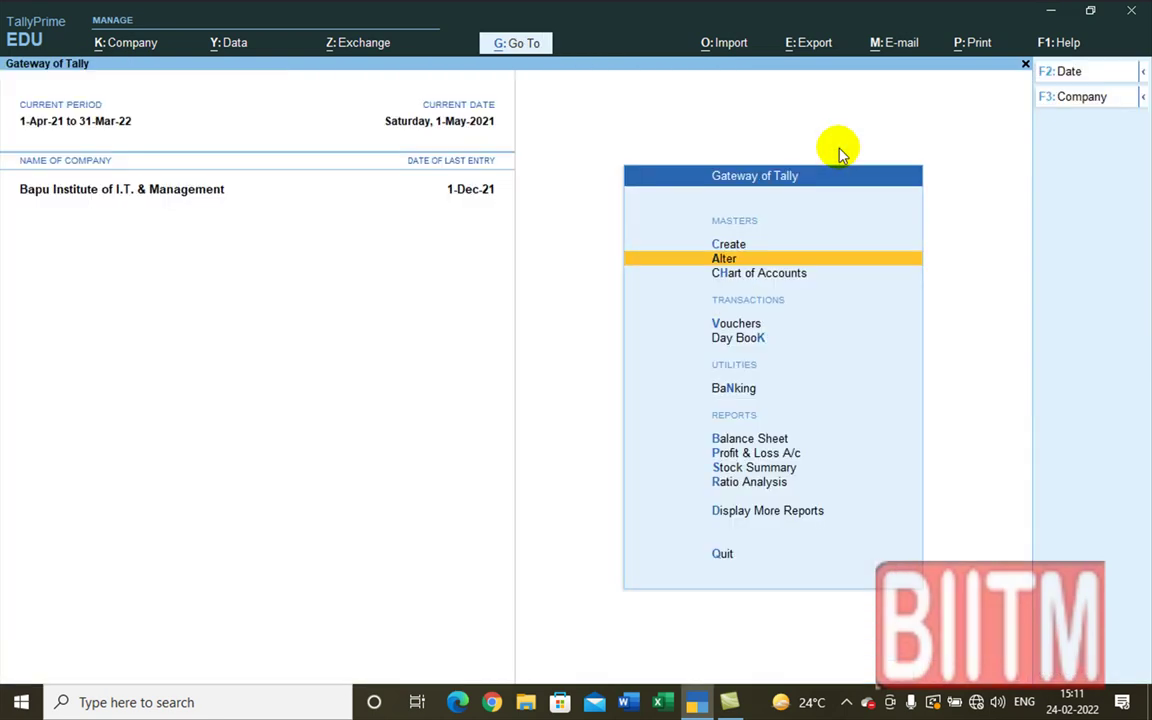
- Open a new purchase order voucher from the Gateway of Tally
key("Down")
key("Down")
key("Down")
key("Down")
key("Down")
key("Down")
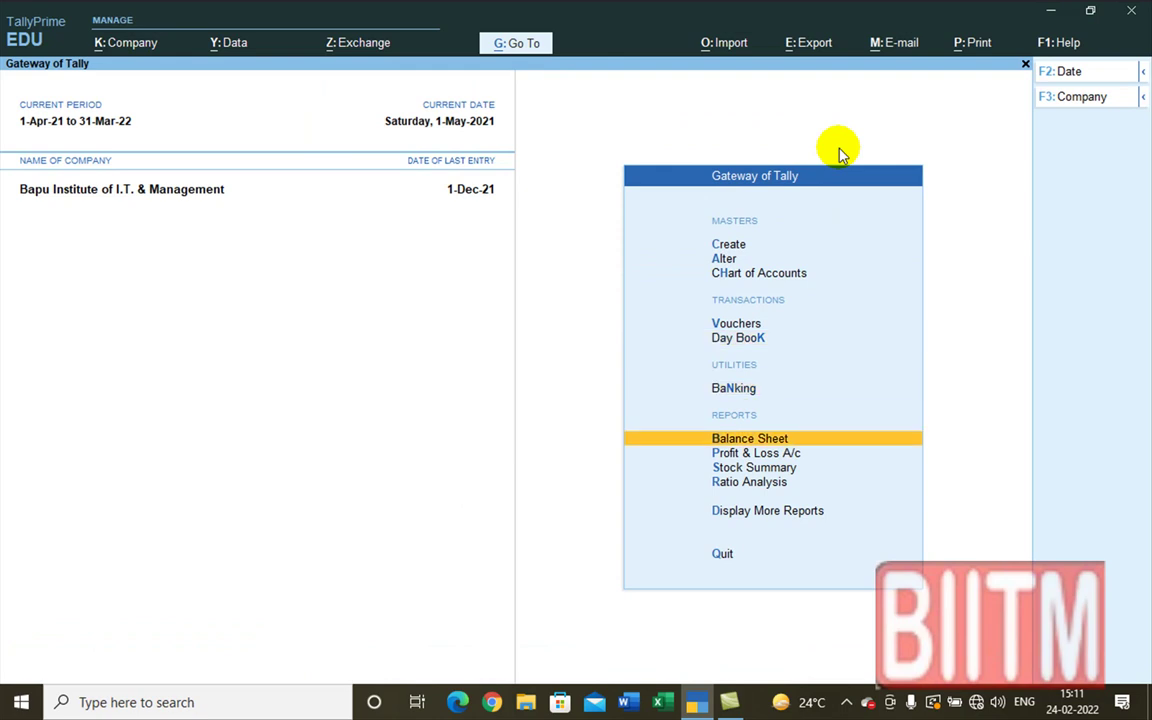
key("Down")
key("Down")
key("Down")
key("Up")
key("Up")
key("Up")
key("Up")
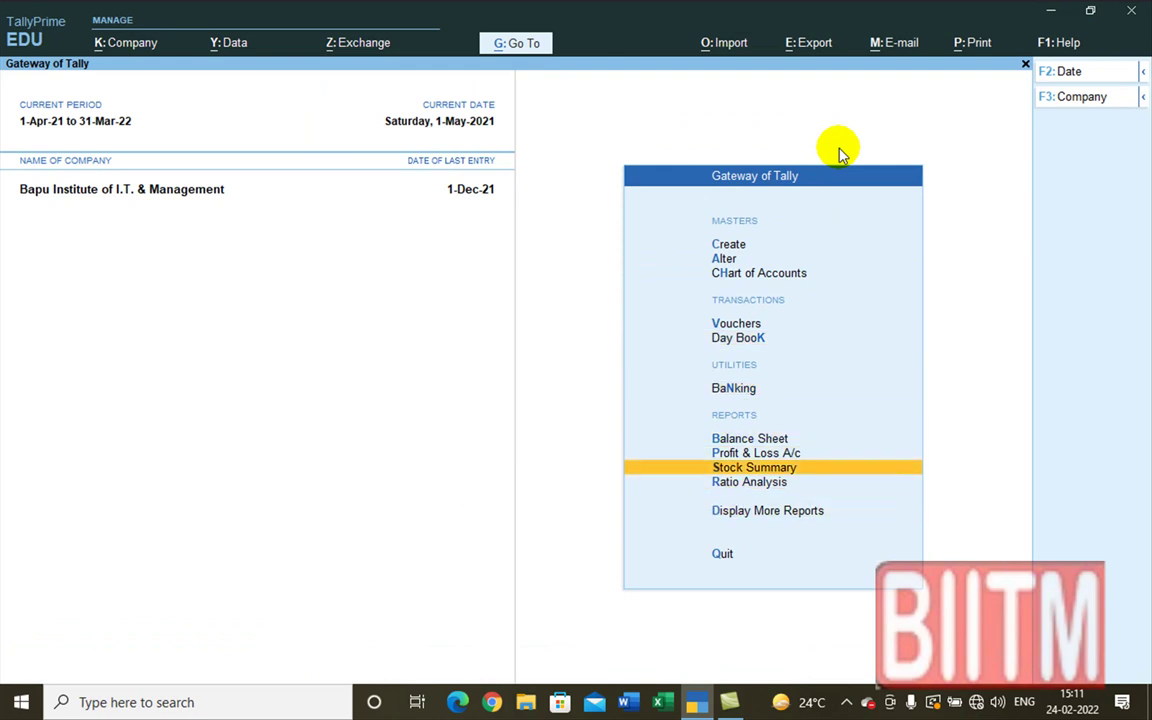
key("Up")
key("Up")
key("Up")
key("Return")
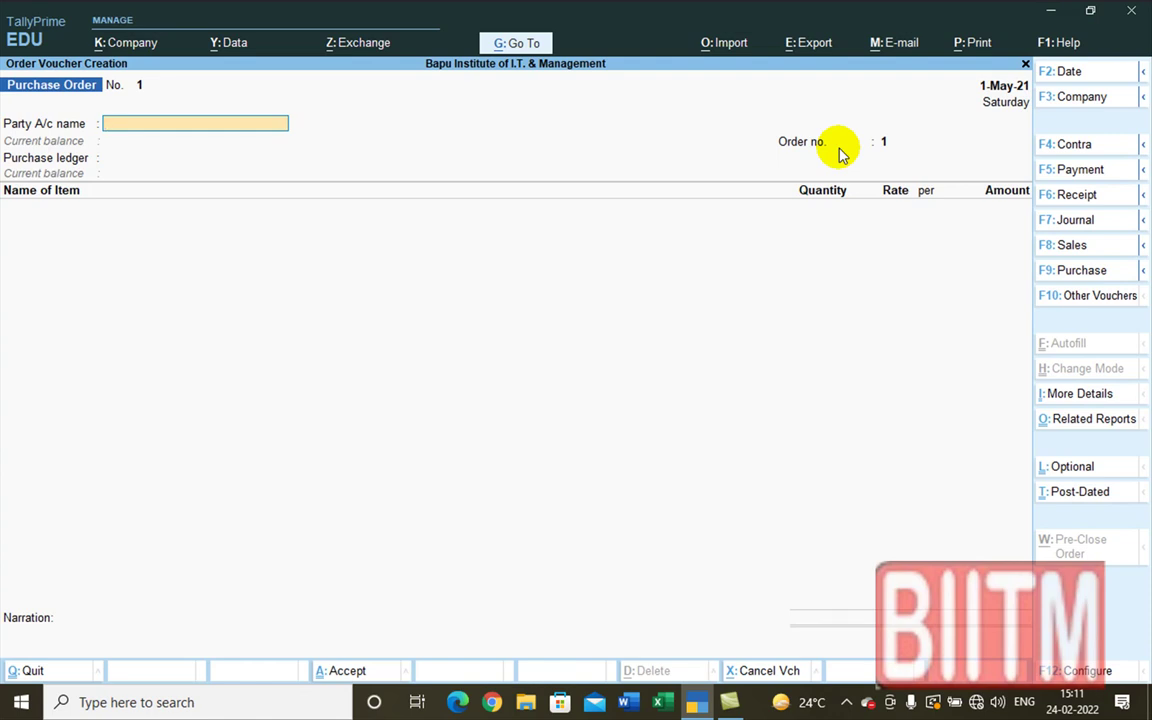
key("Escape")
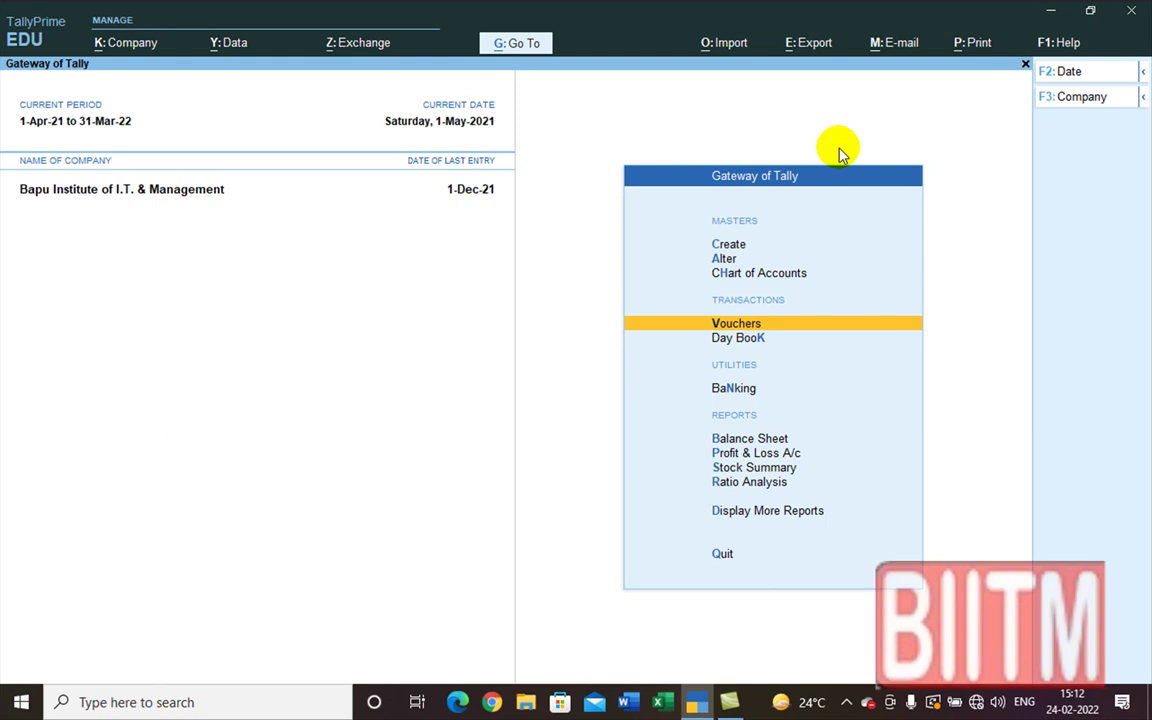
key("Return")
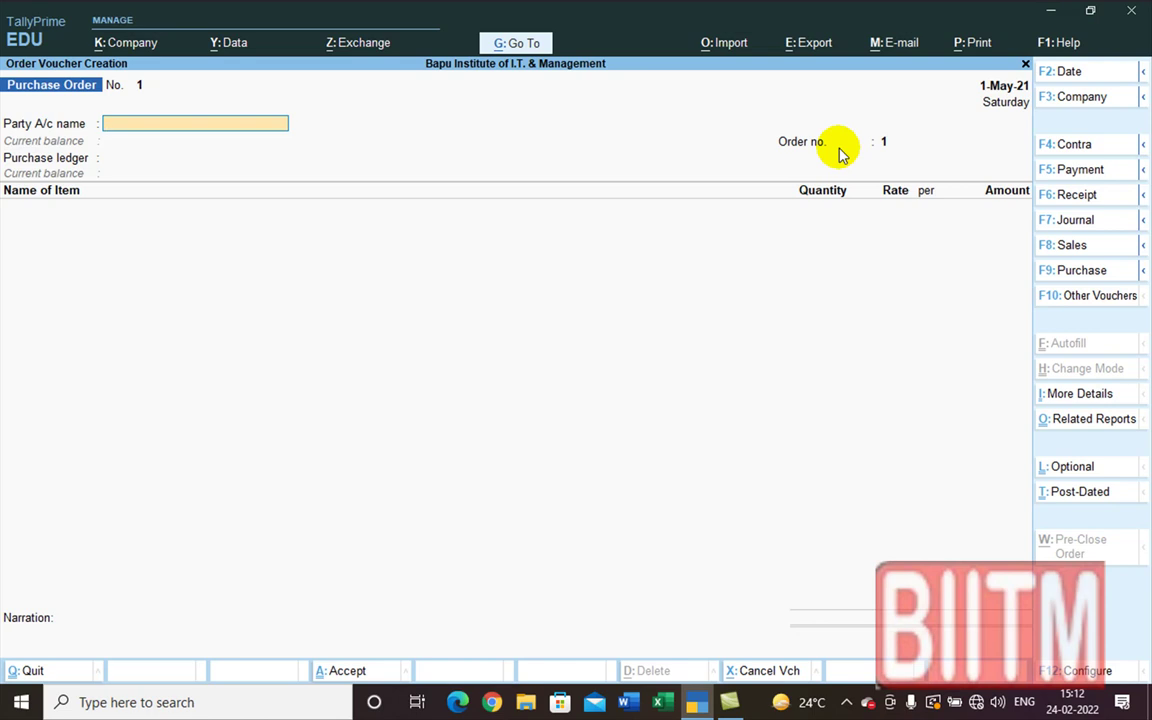
- Select Sanjay Enterprises as the new order's party account and accept the blank order details and default party details
type("S")
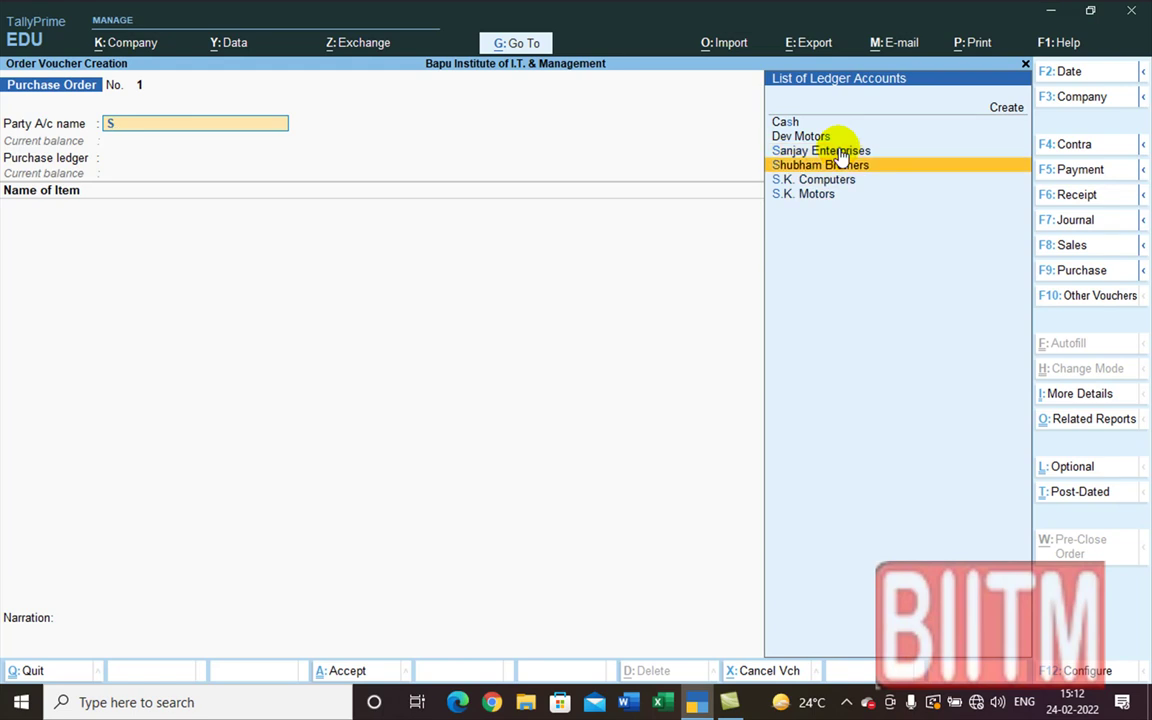
left_click(838, 148)
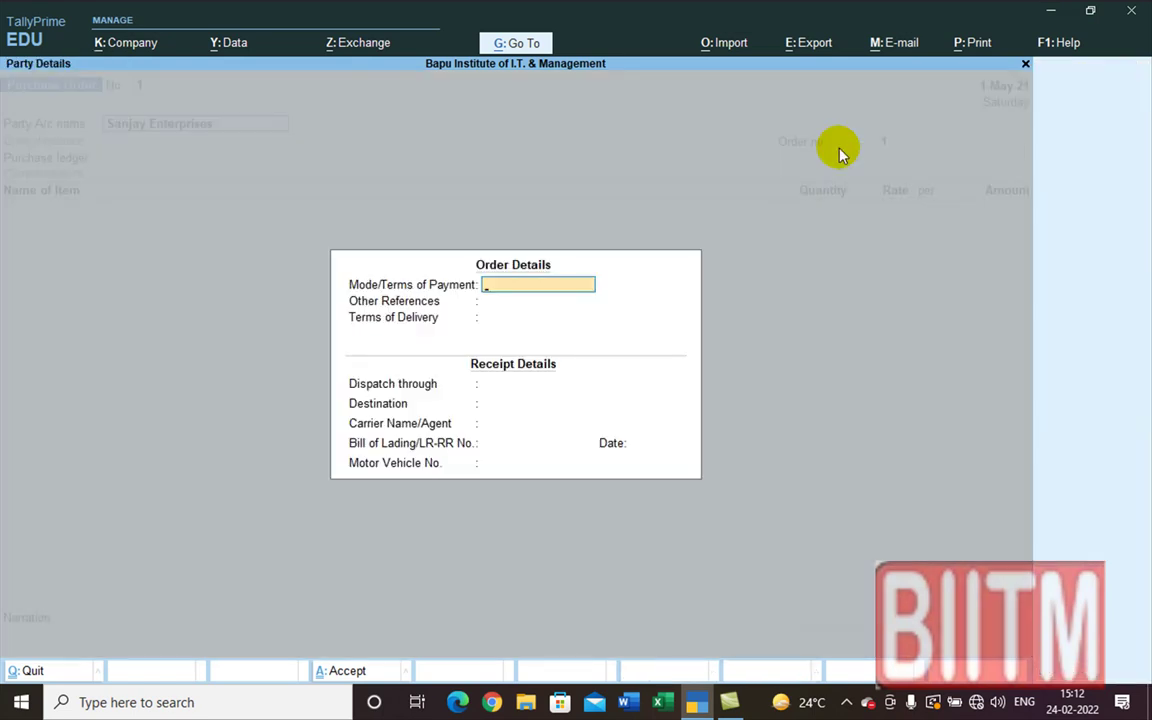
key("ctrl+a")
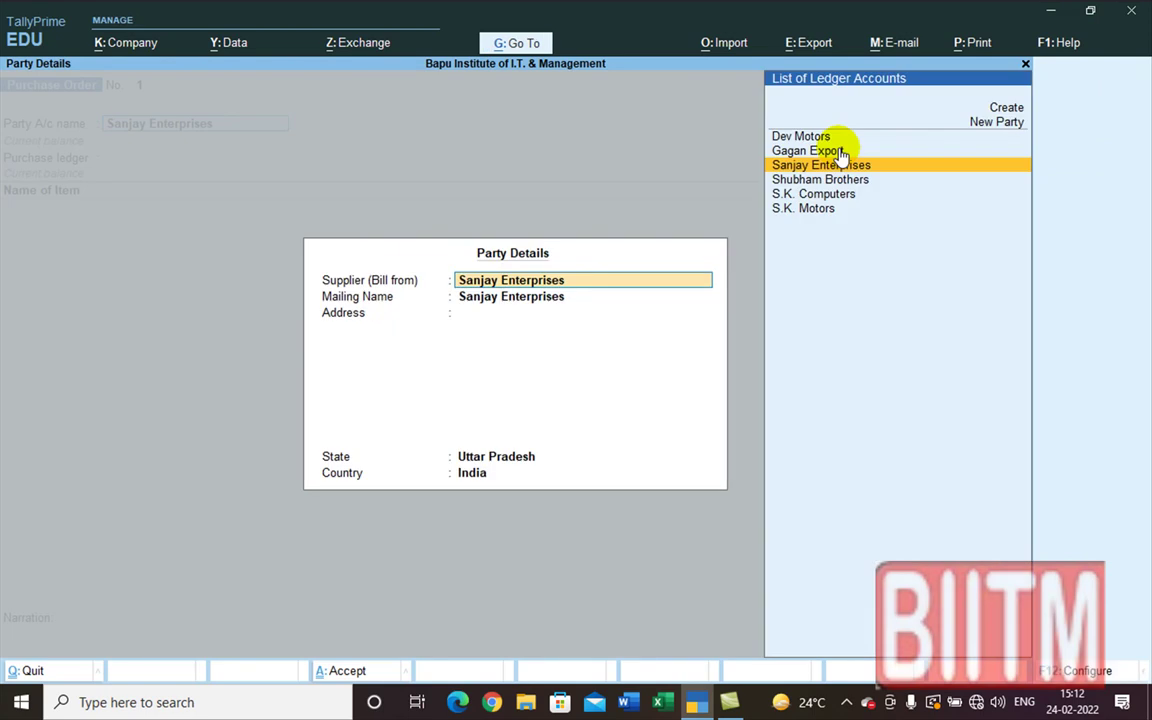
key("Escape")
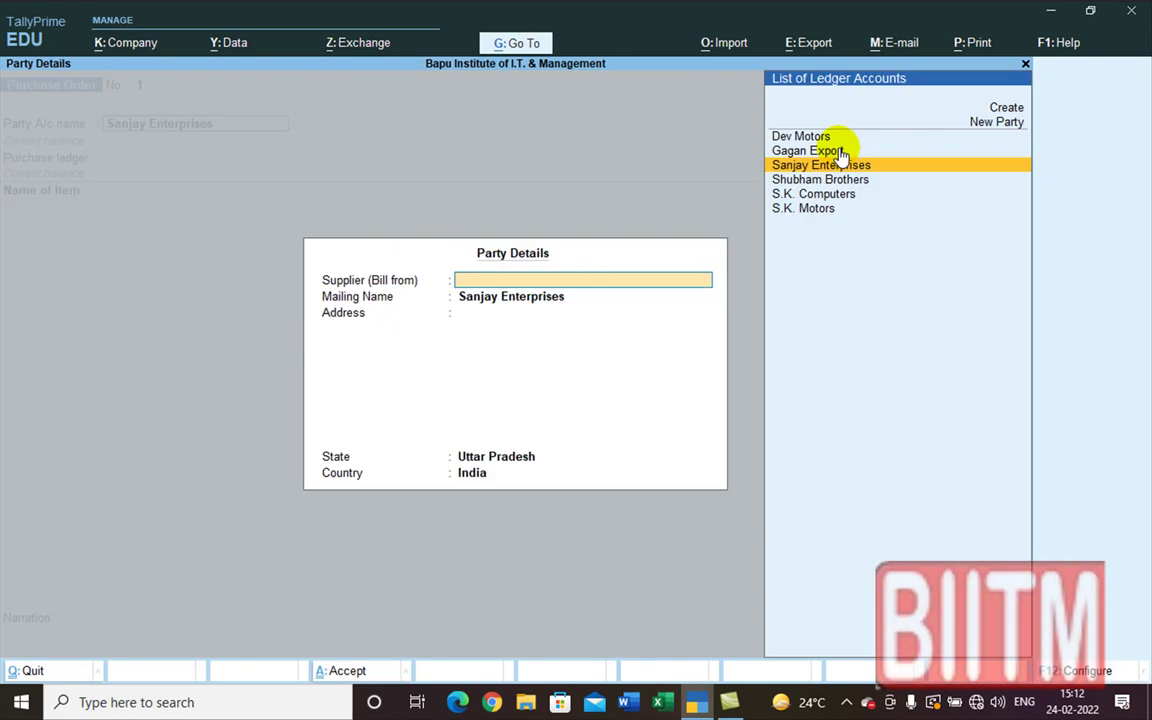
key("Escape")
key("y")
key("Return")
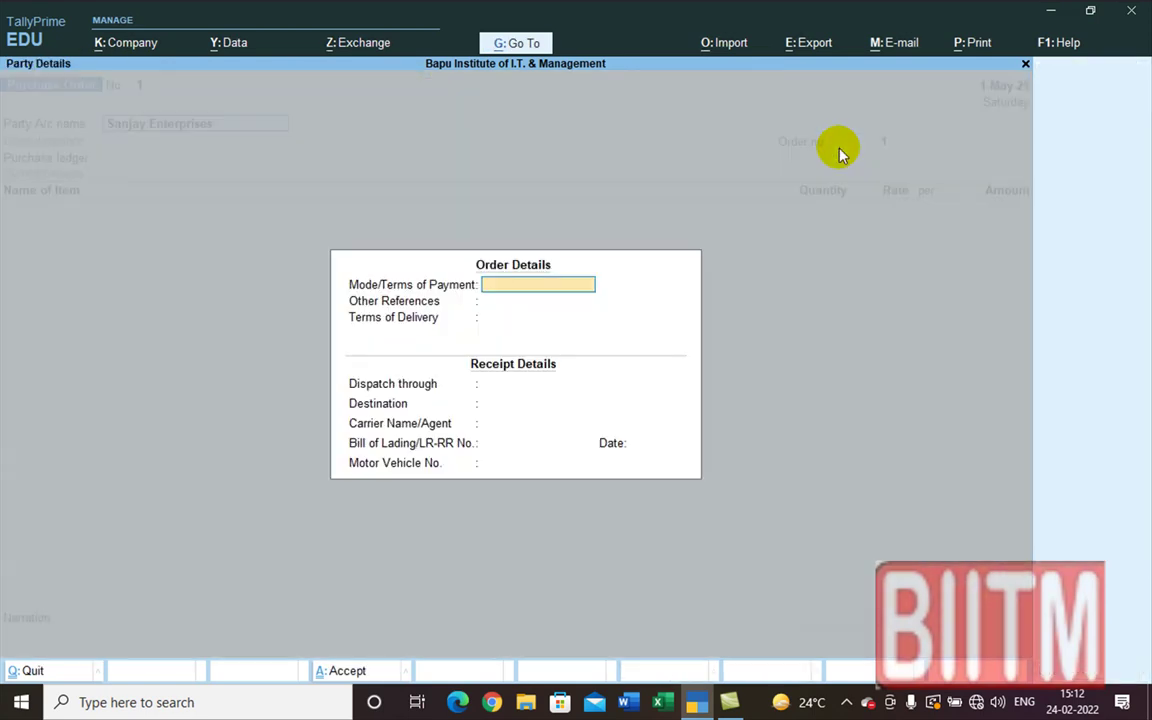
key("ctrl+a")
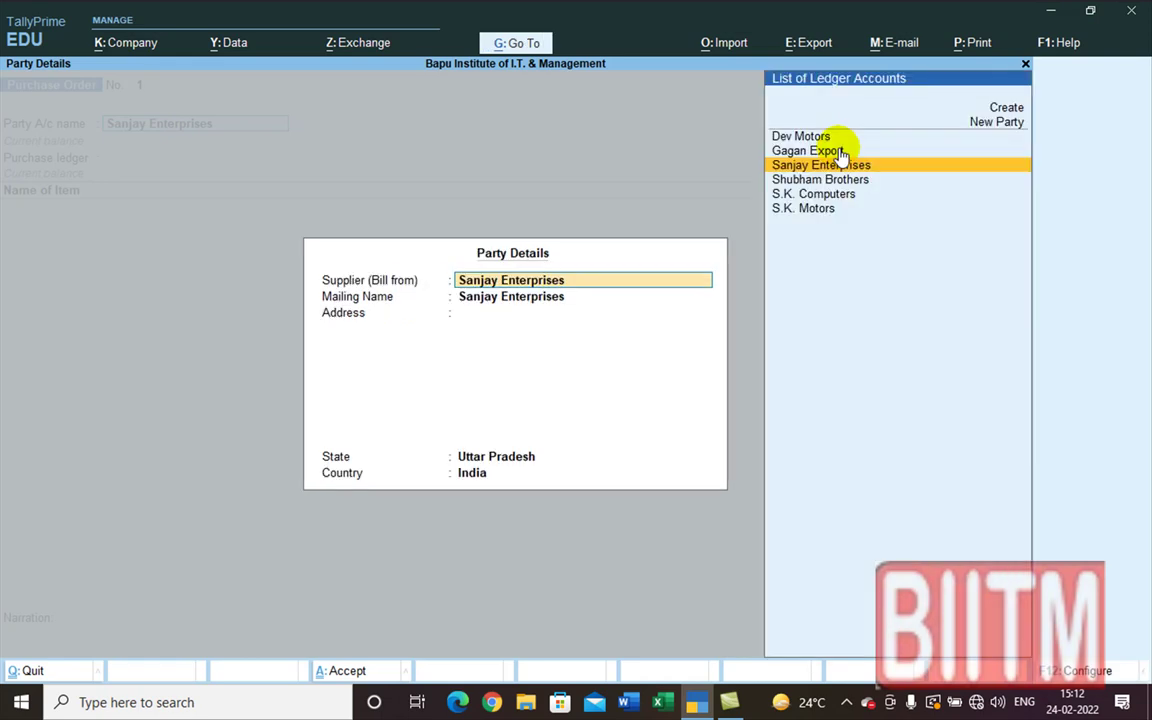
key("ctrl+a")
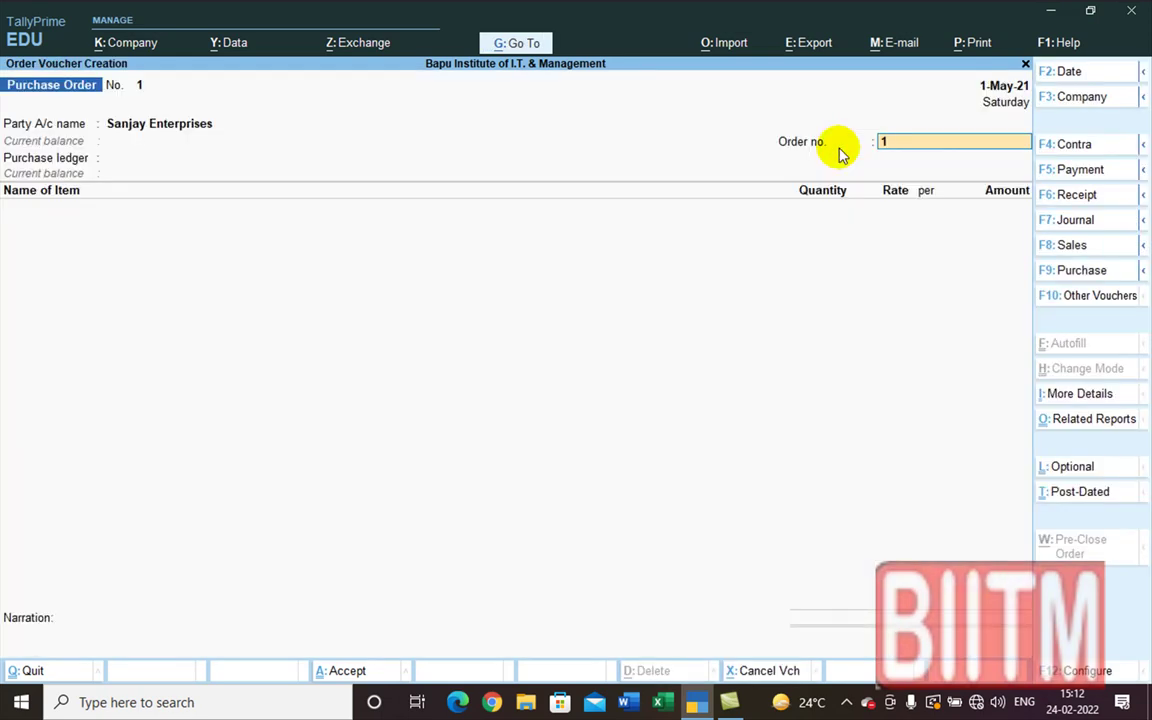
- Set the order number to Ord/san/01 and keep Purchase as the purchase ledger
type("Ord/")
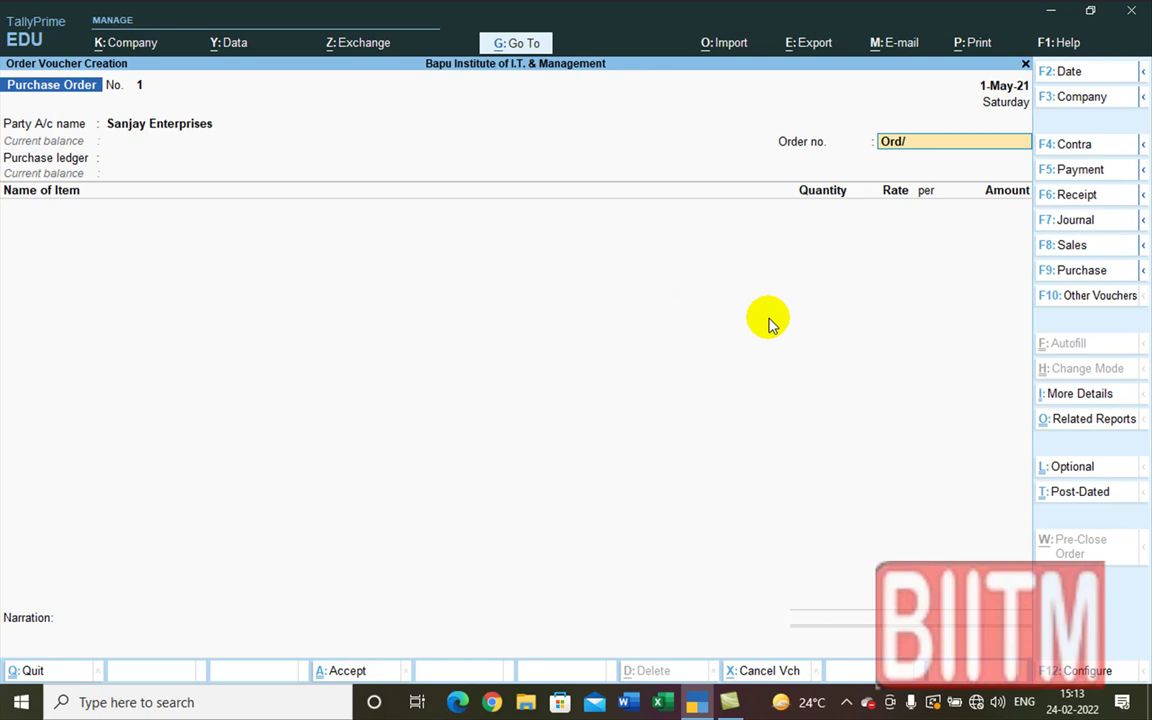
key("Return")
key("Return")
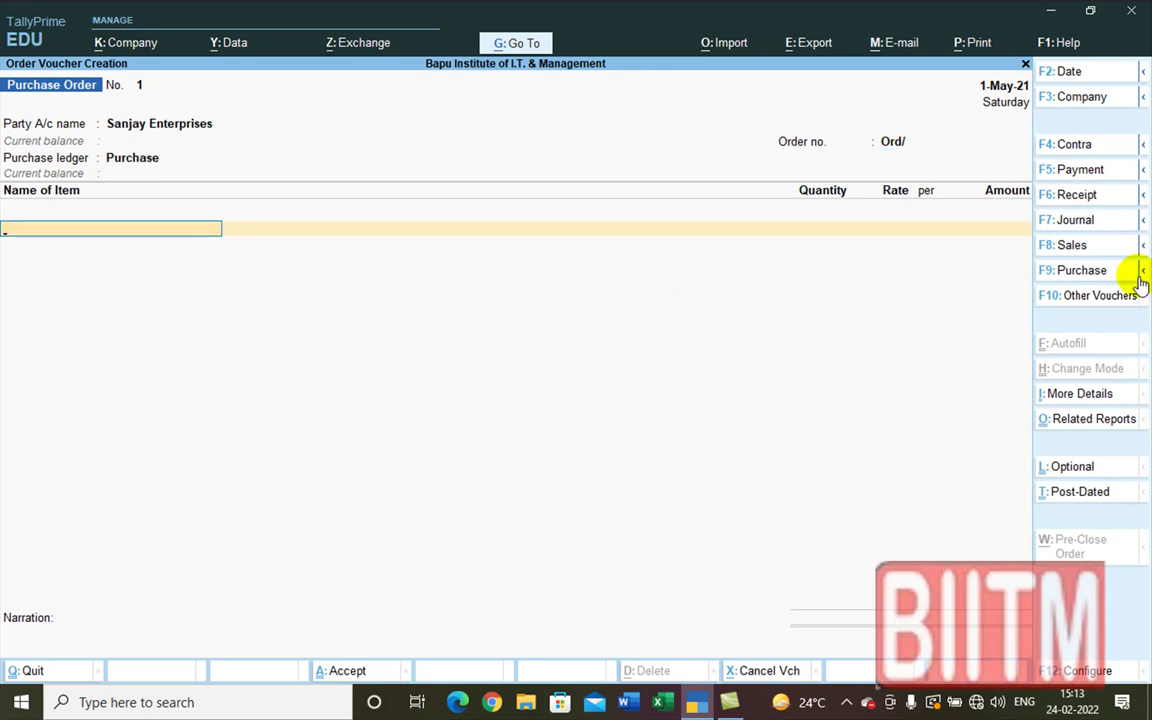
left_click(925, 148)
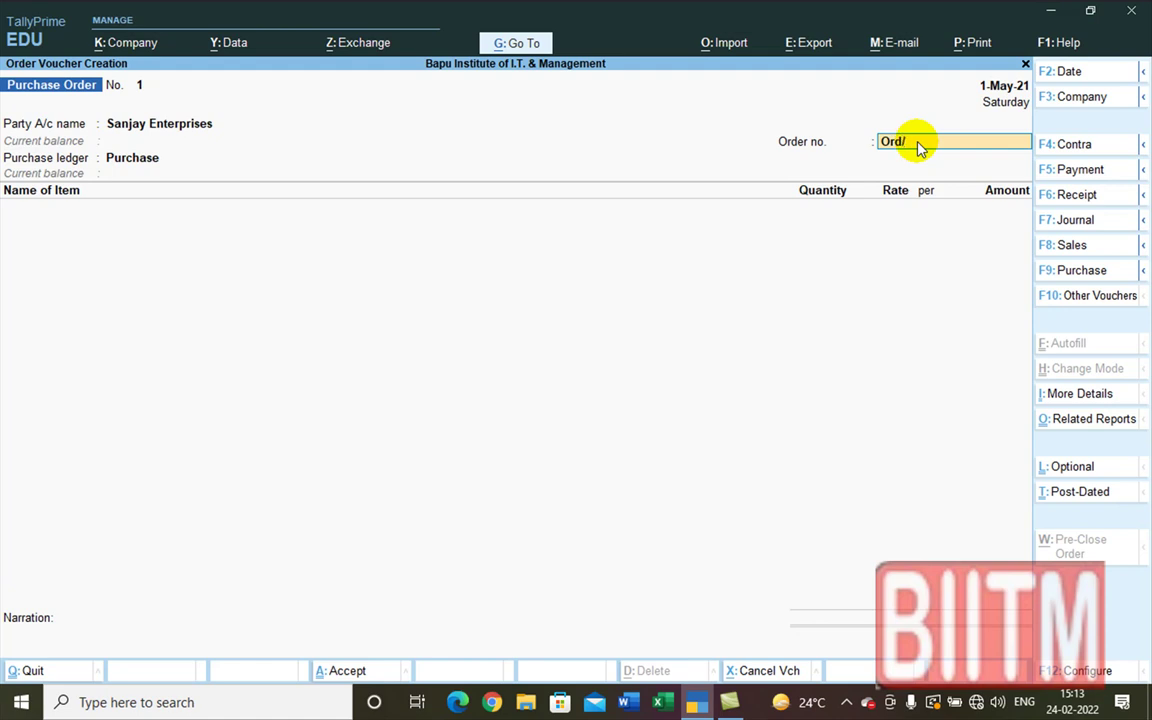
type("sanj")
key("BackSpace")
type("/")
key("Return")
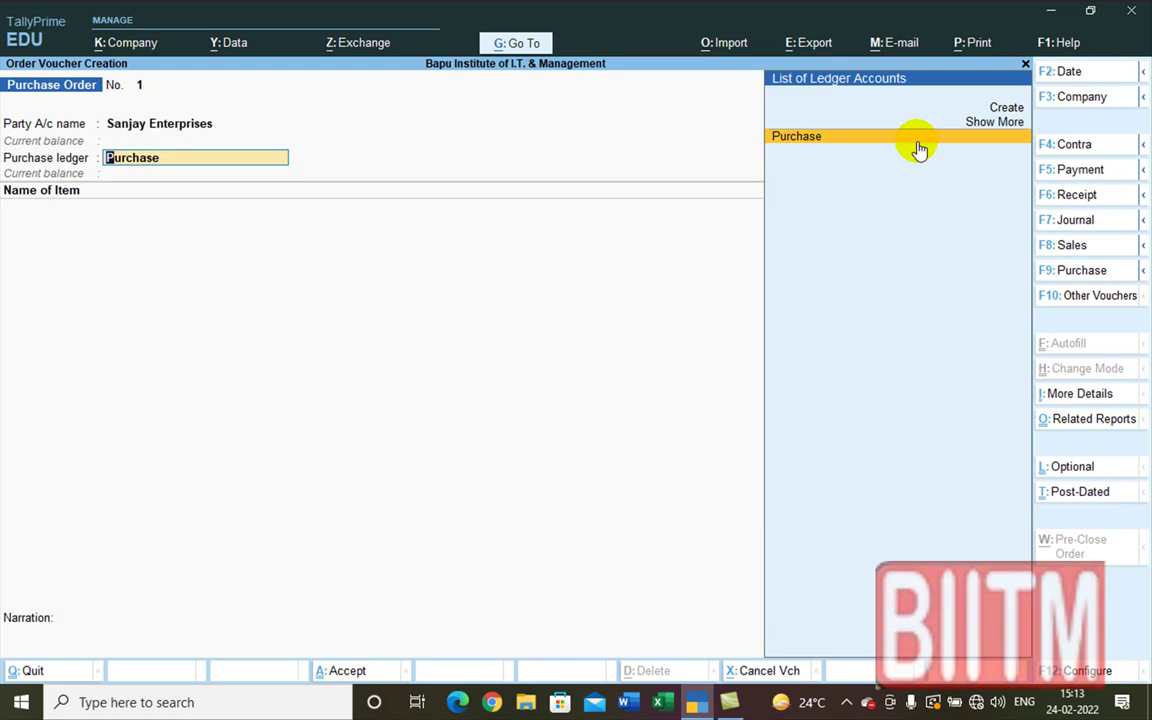
key("Return")
- Add Arnica Oil 150 ML to the order, due on 1-May-21, with 100 Pcs for the Harduaganj godown at 51.00
type("A")
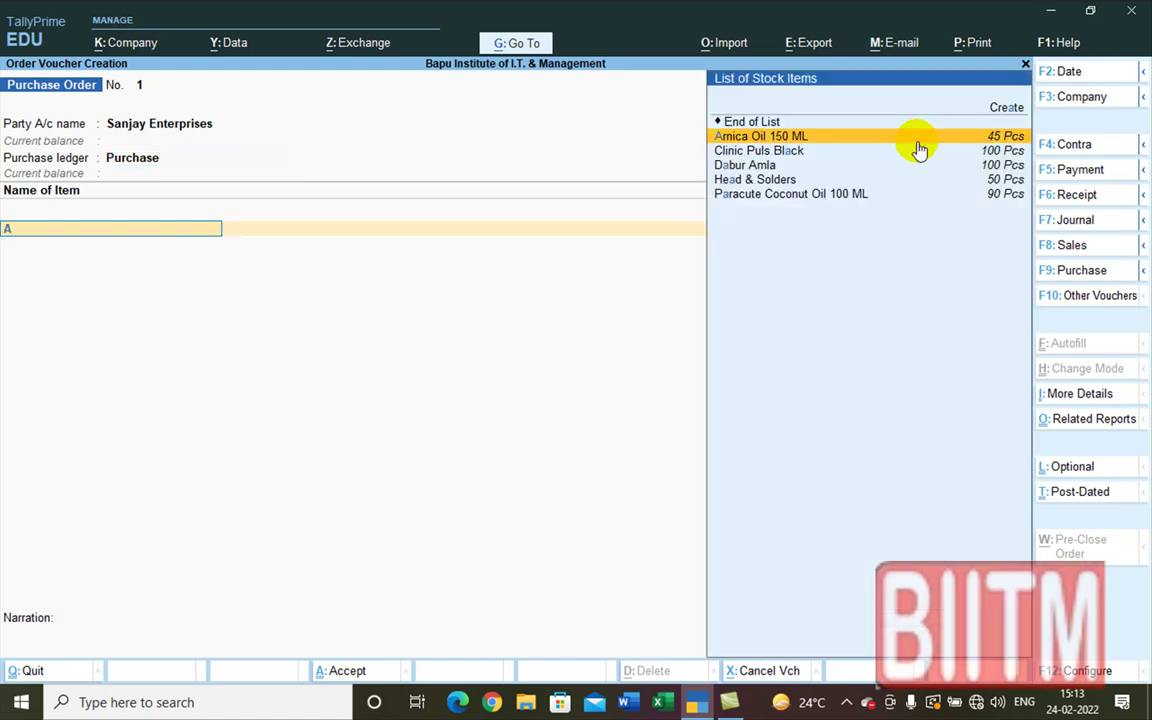
left_click(917, 140)
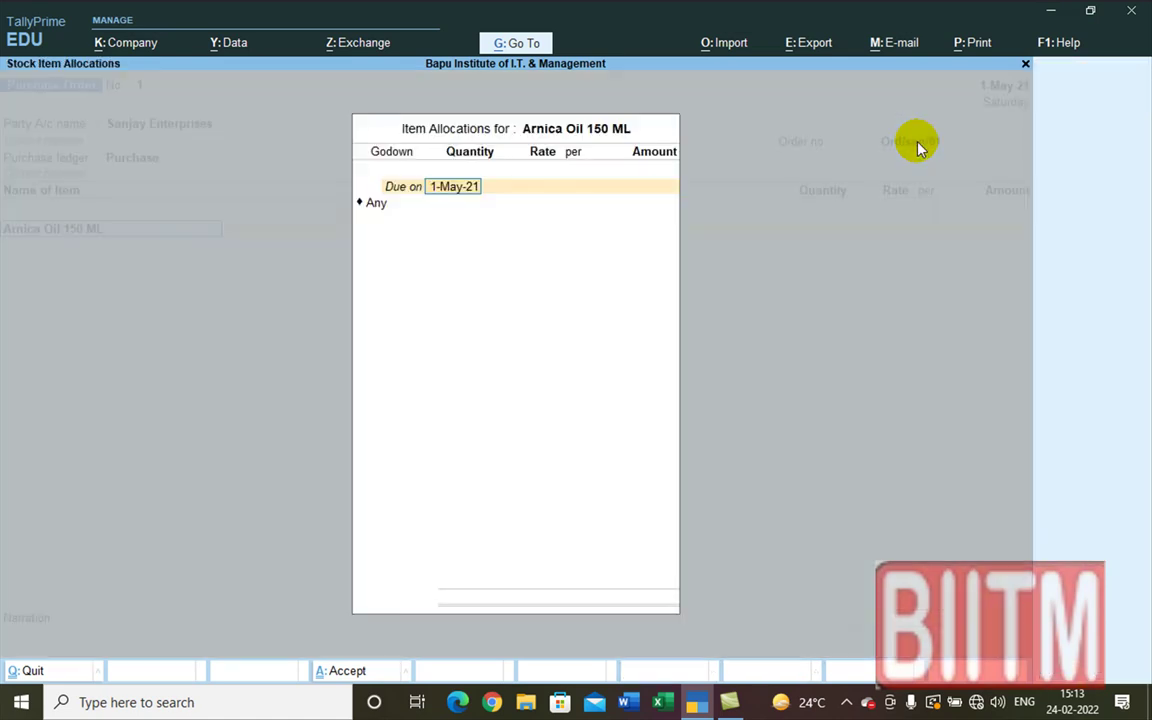
key("Return")
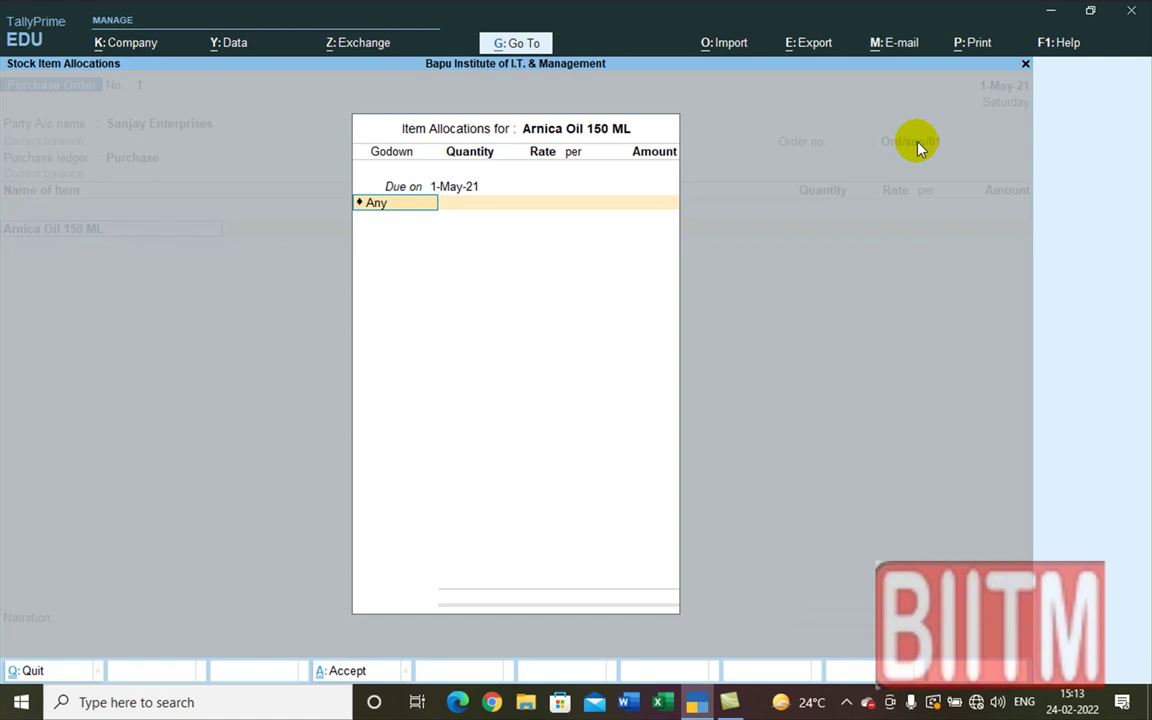
type("H")
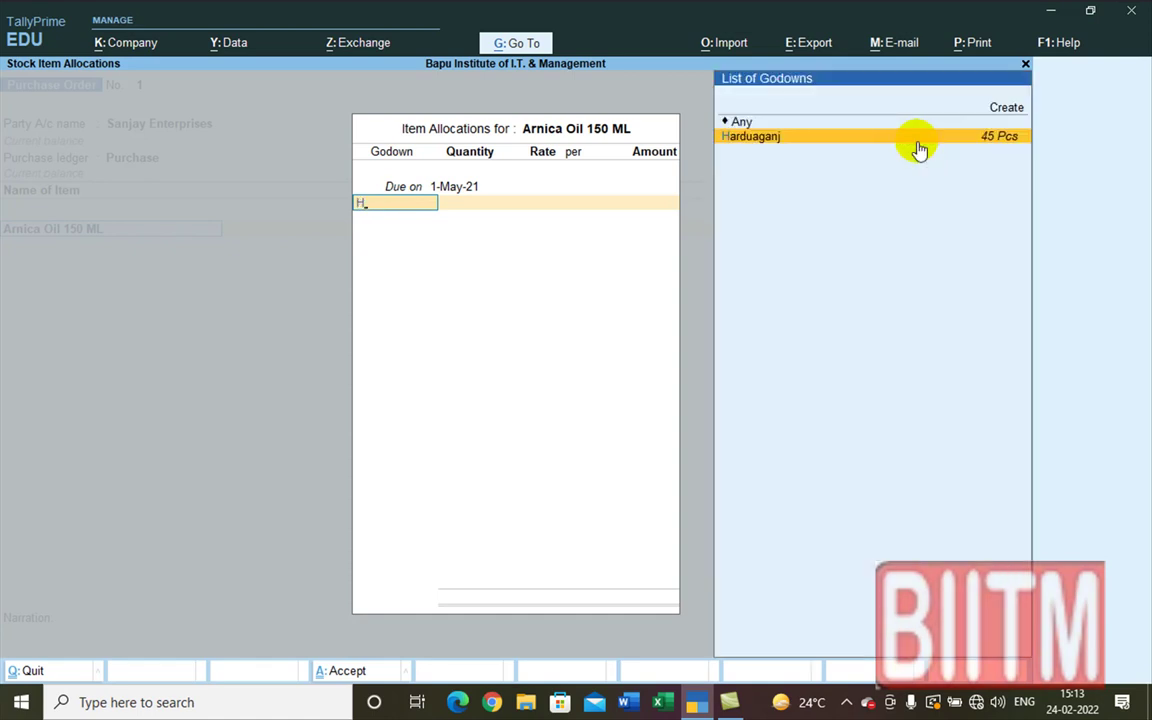
left_click(919, 148)
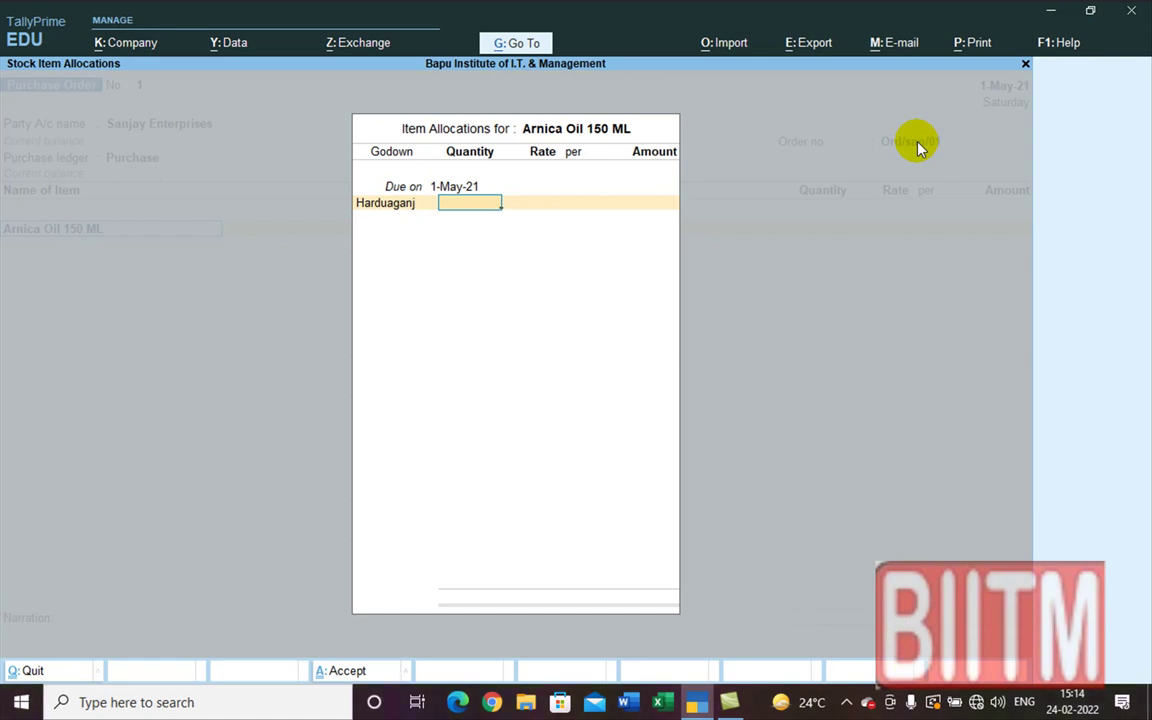
type("100")
key("Return")
key("Return")
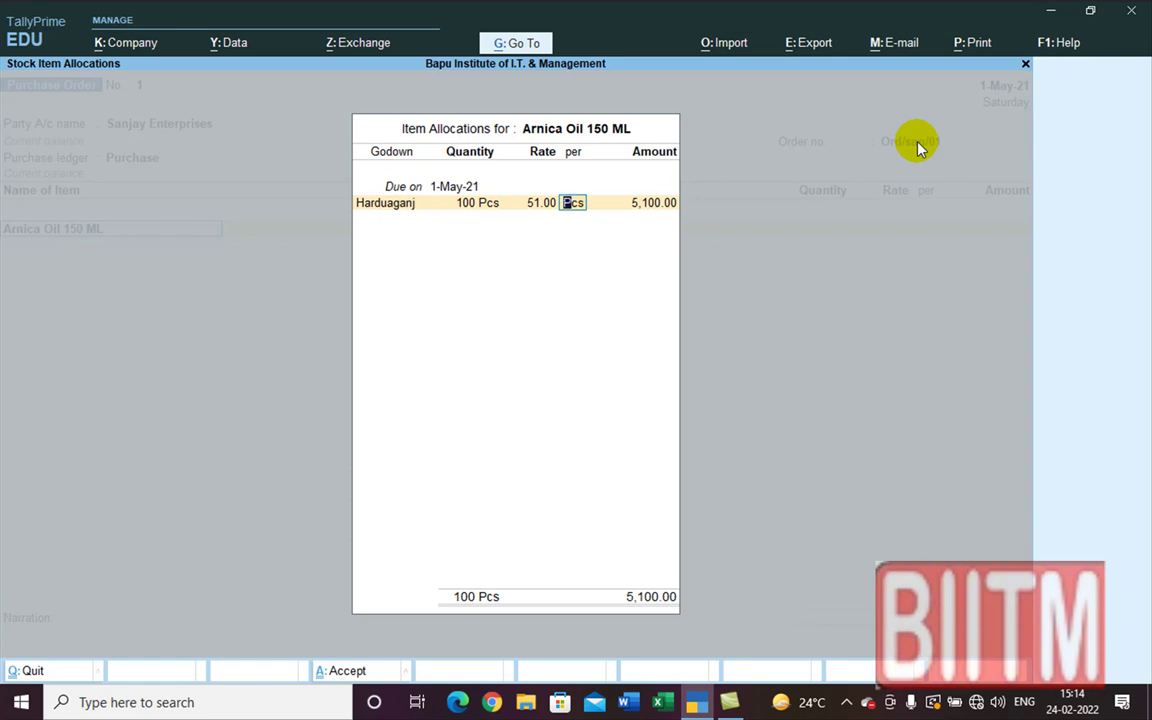
- Open the Arnica Oil 150 ML stock item master from the order, check its details and opening-balance godown allocation, and accept it
key("BackSpace")
key("BackSpace")
key("BackSpace")
key("BackSpace")
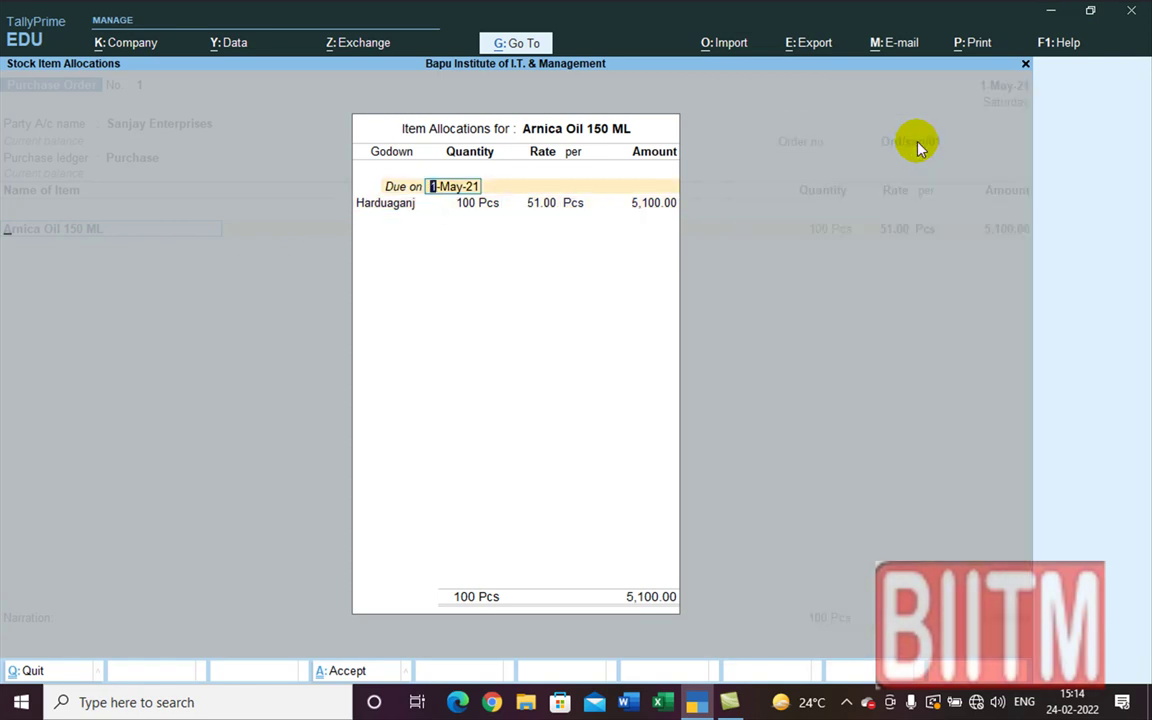
key("BackSpace")
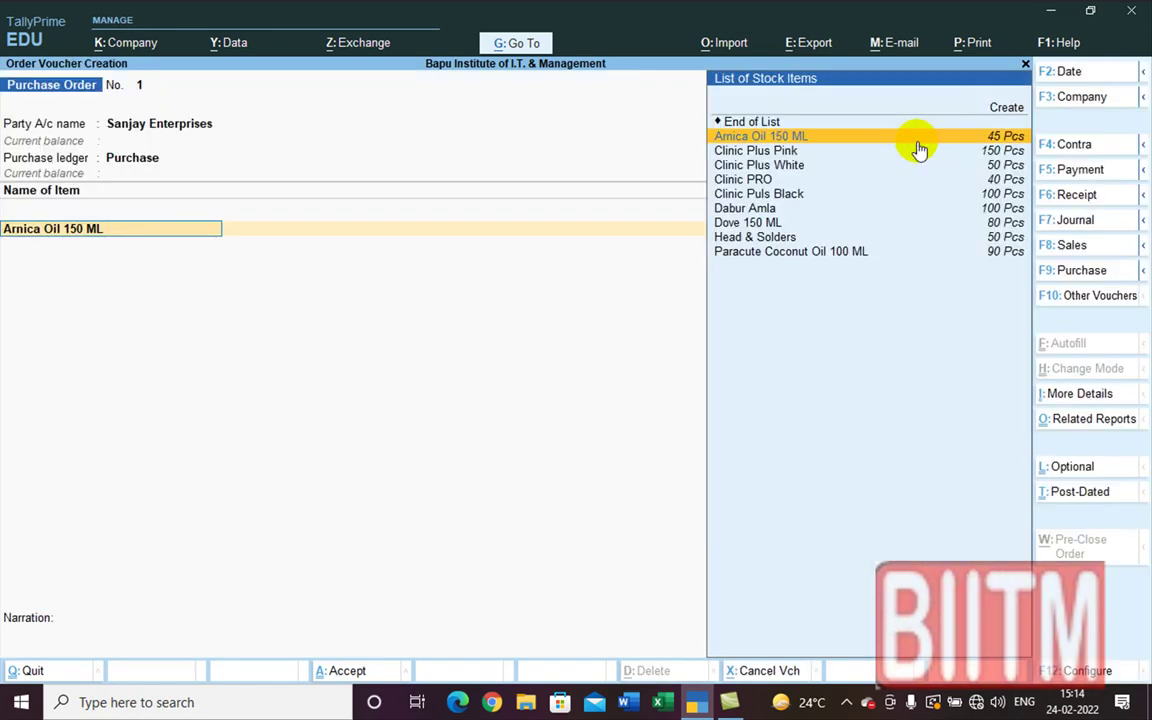
key("ctrl")
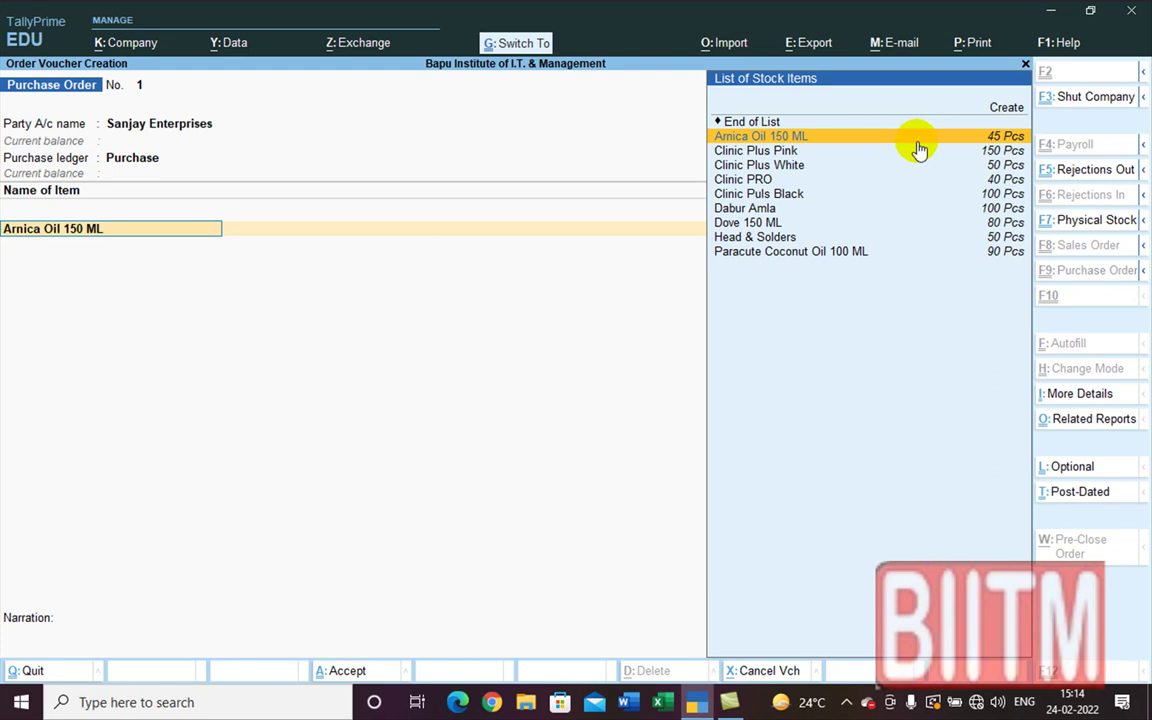
key("ctrl+Return")
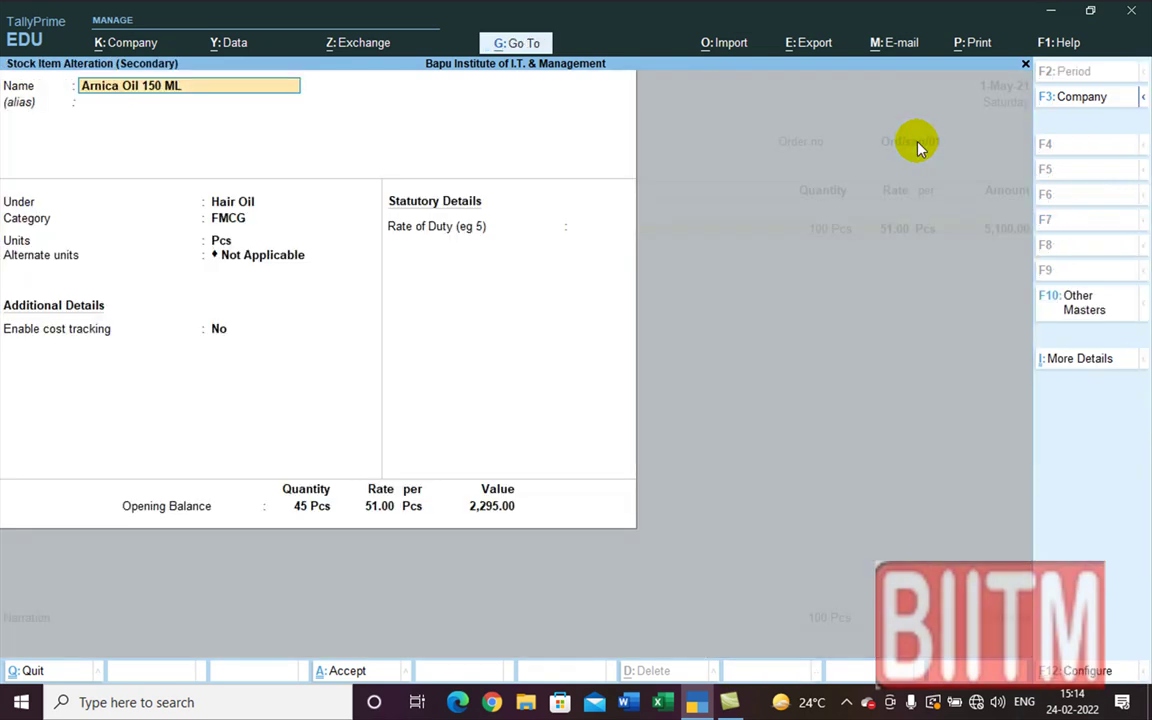
key("Return")
key("Return")
key("Return")
key("Return")
key("Return")
key("Return")
key("Return")
key("Return")
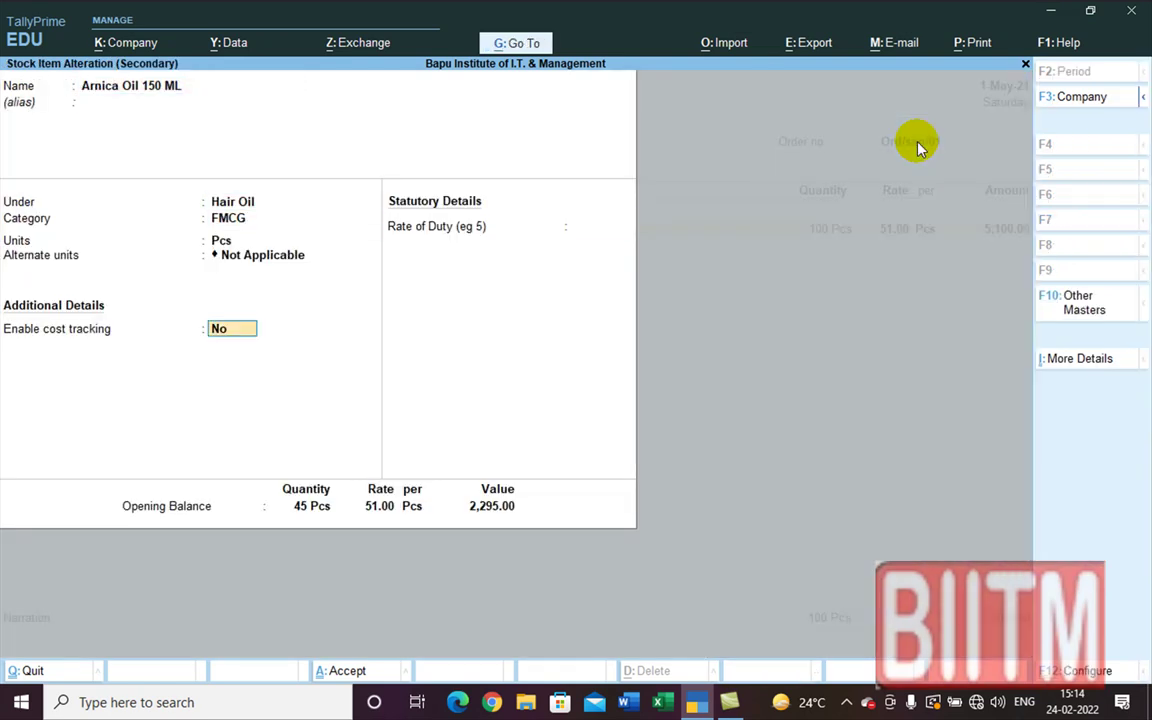
key("Return")
key("Return")
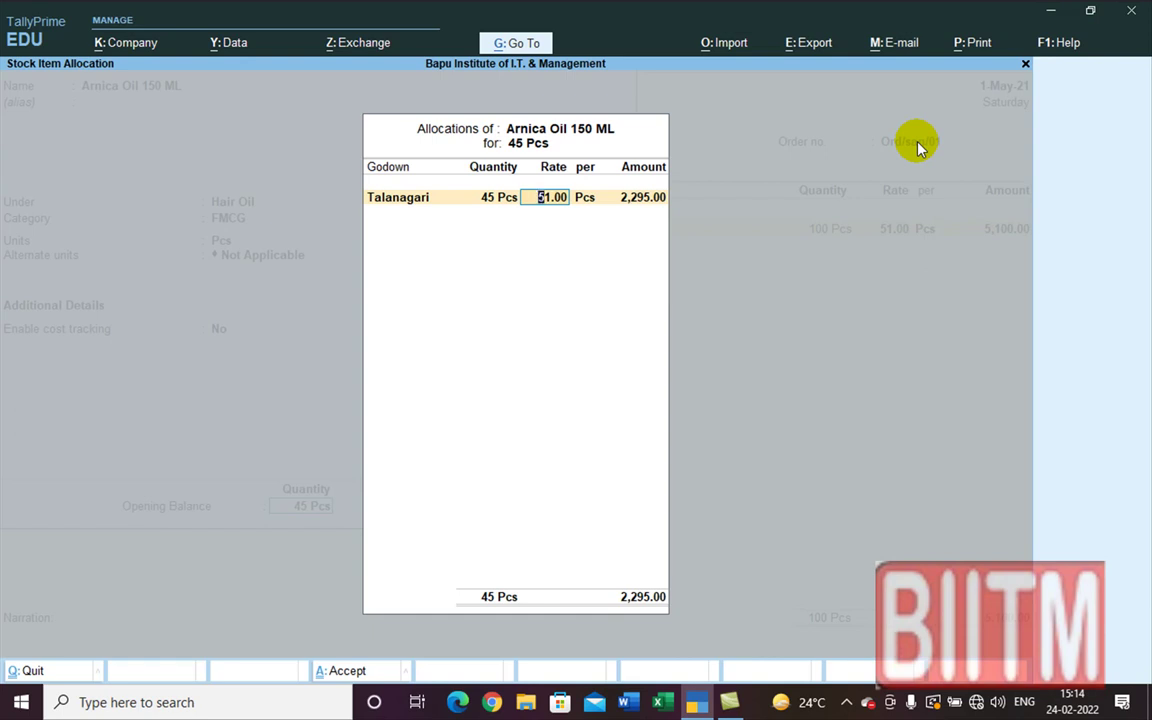
key("Return")
key("Return")
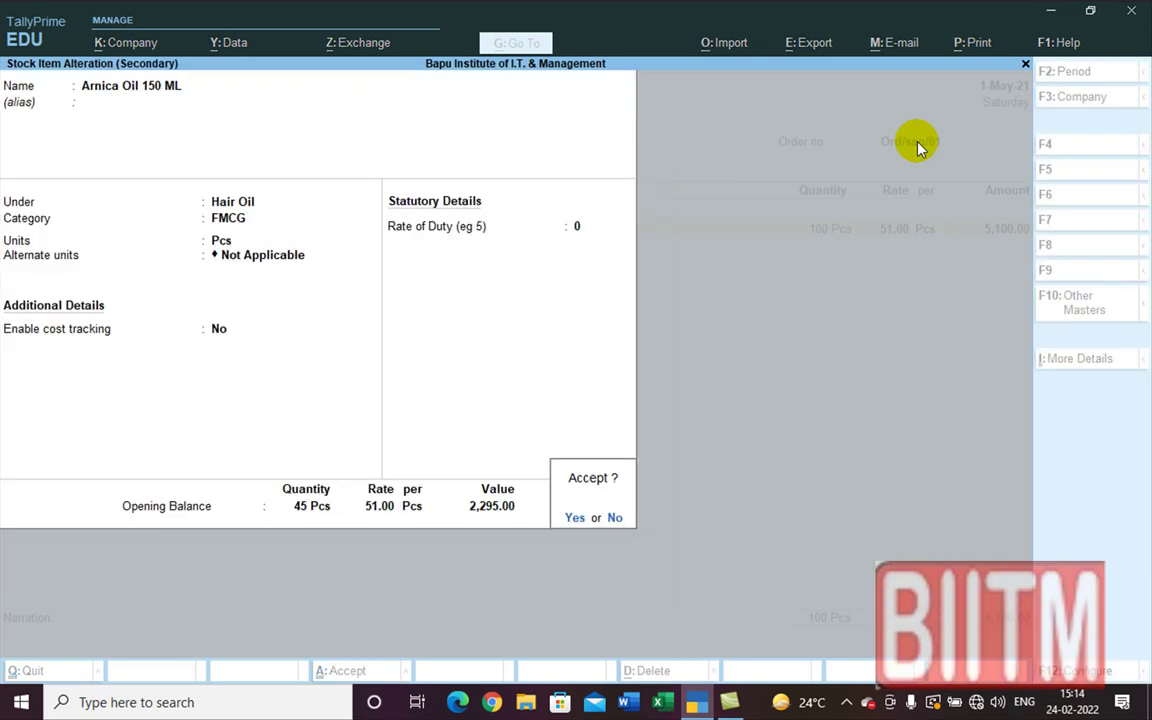
key("Return")
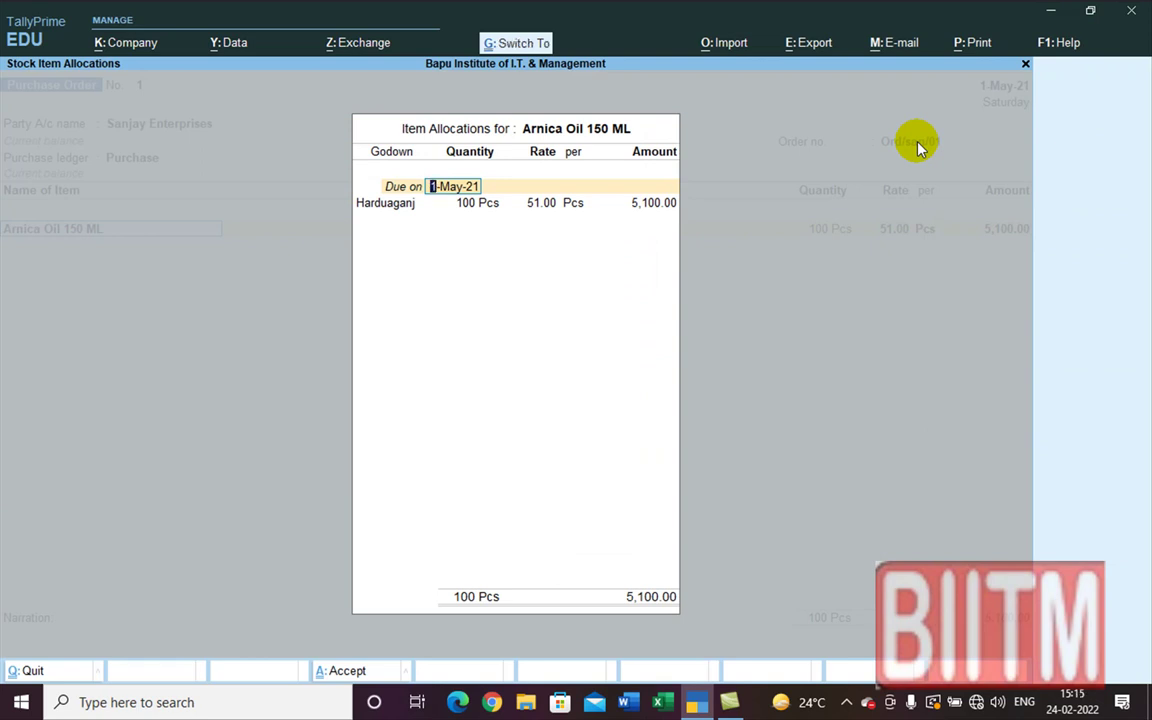
- Accept the Arnica Oil allocation and add 150 Pcs of Head & Solders for the Harduaganj godown at 95.00, due on 1-May-21
key("ctrl+a")
key("Return")
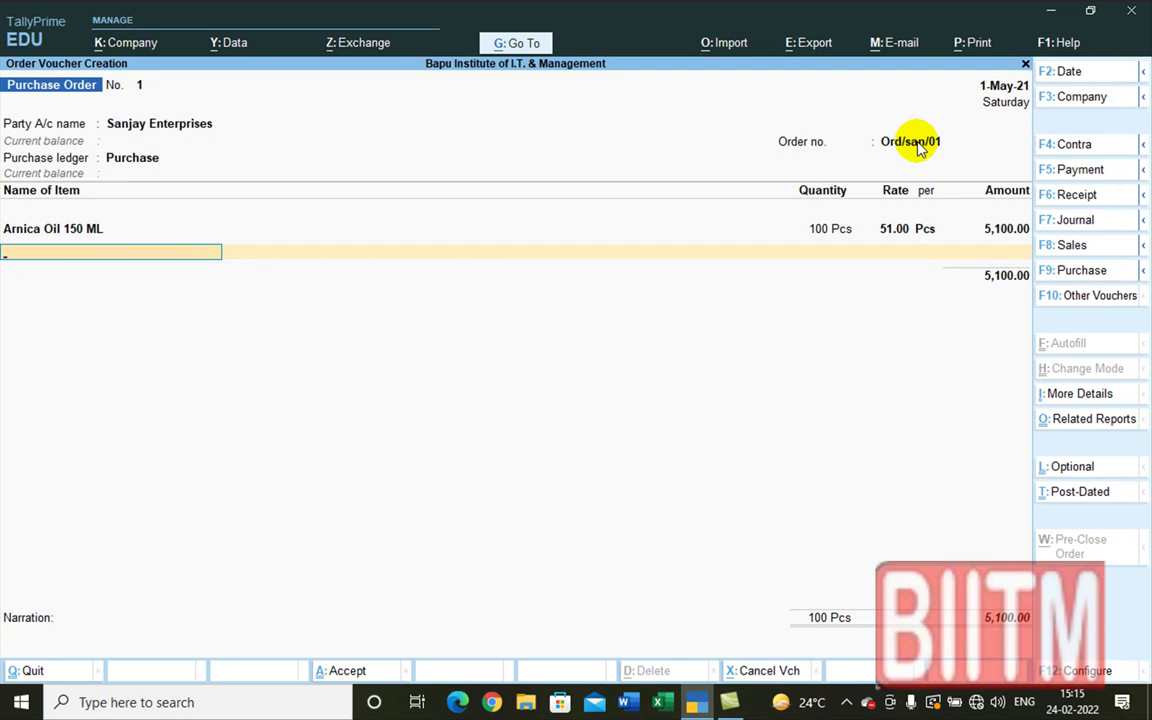
type("H")
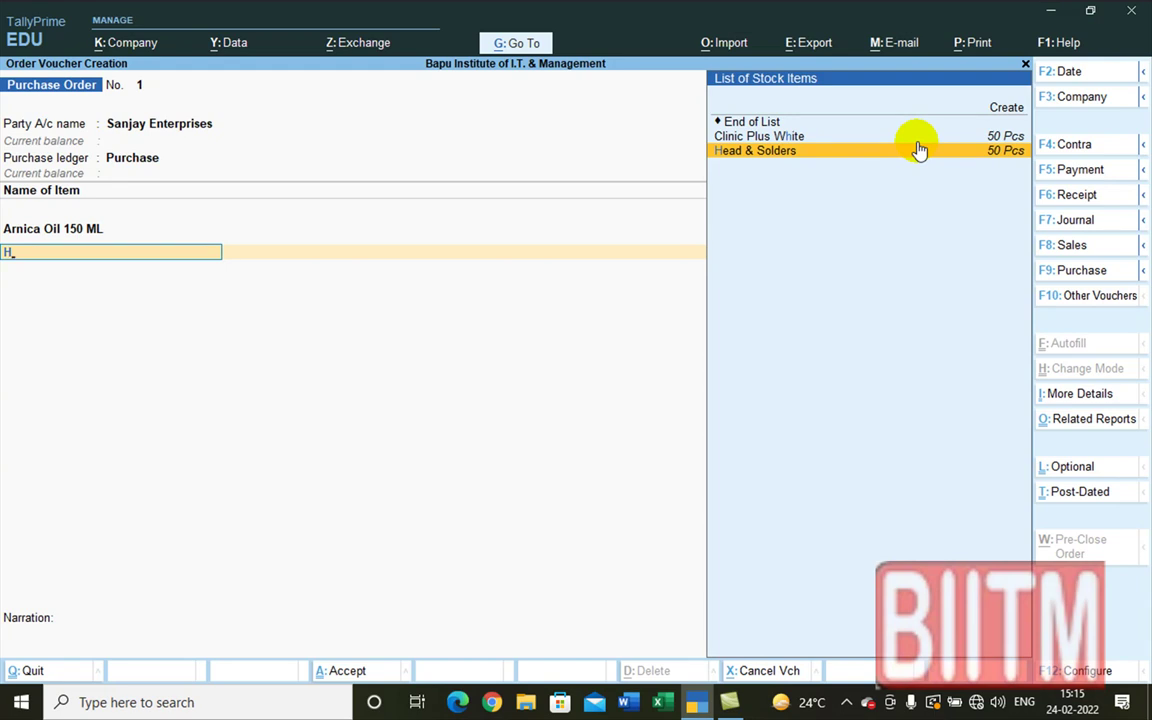
key("Return")
key("Return")
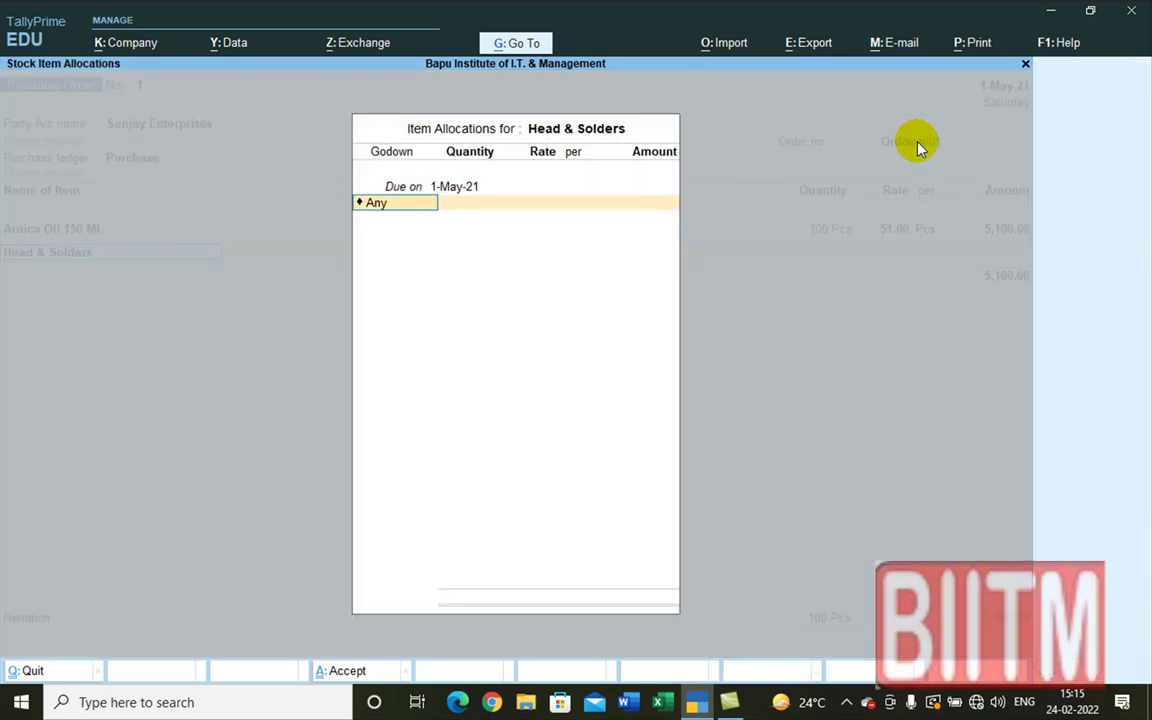
type("H")
key("Return")
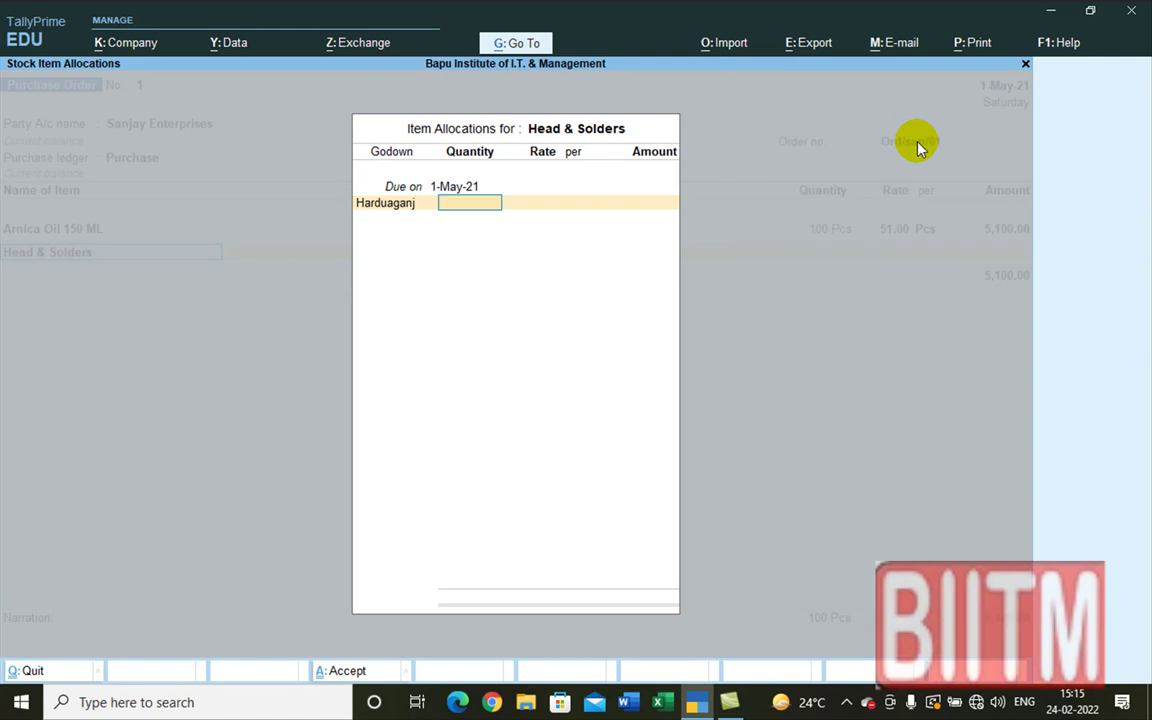
type("150")
key("Return")
key("Return")
key("Return")
key("Return")
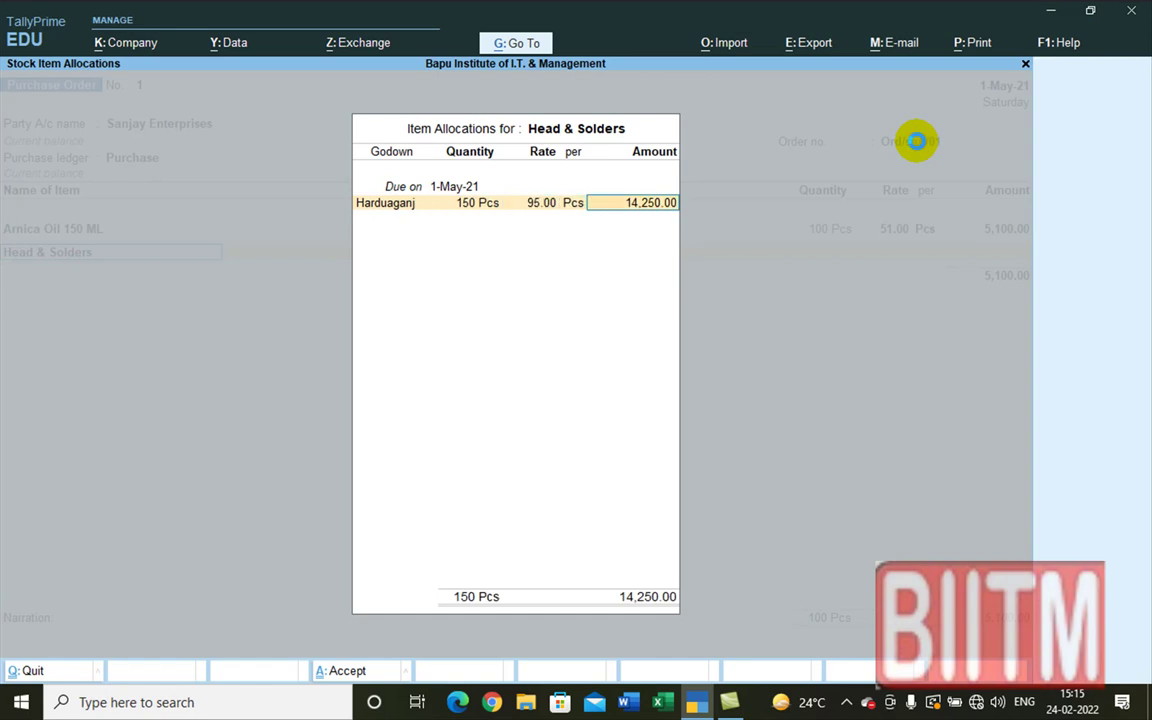
key("Return")
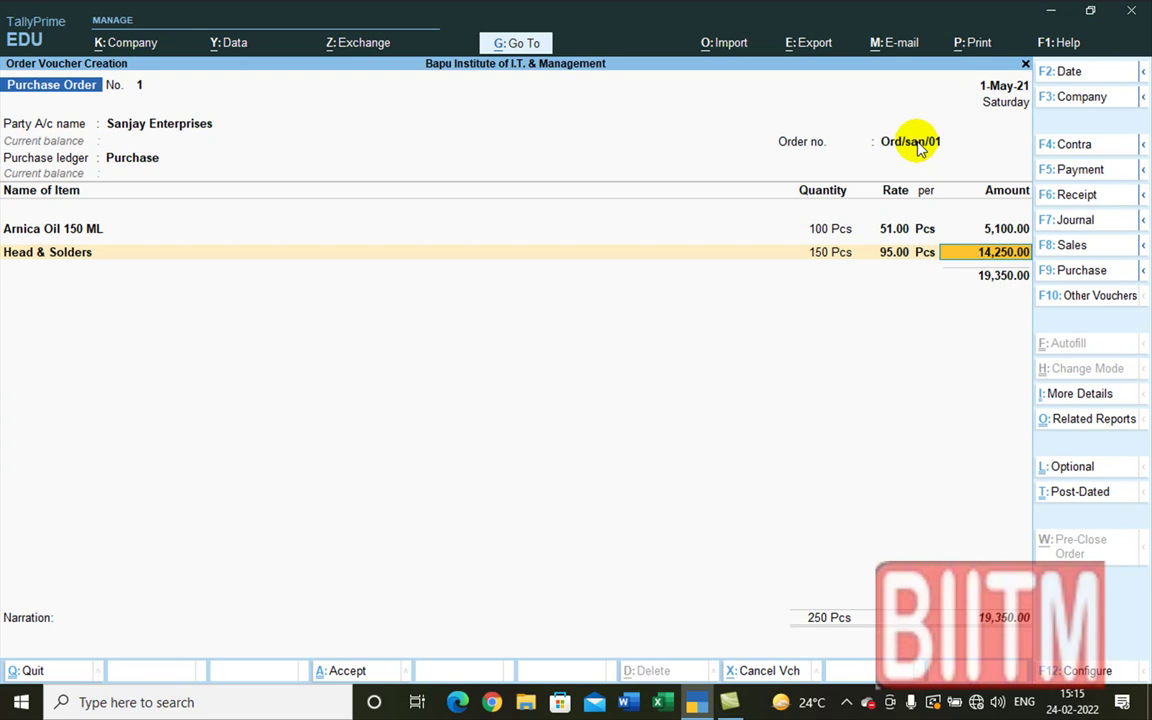
key("Return")
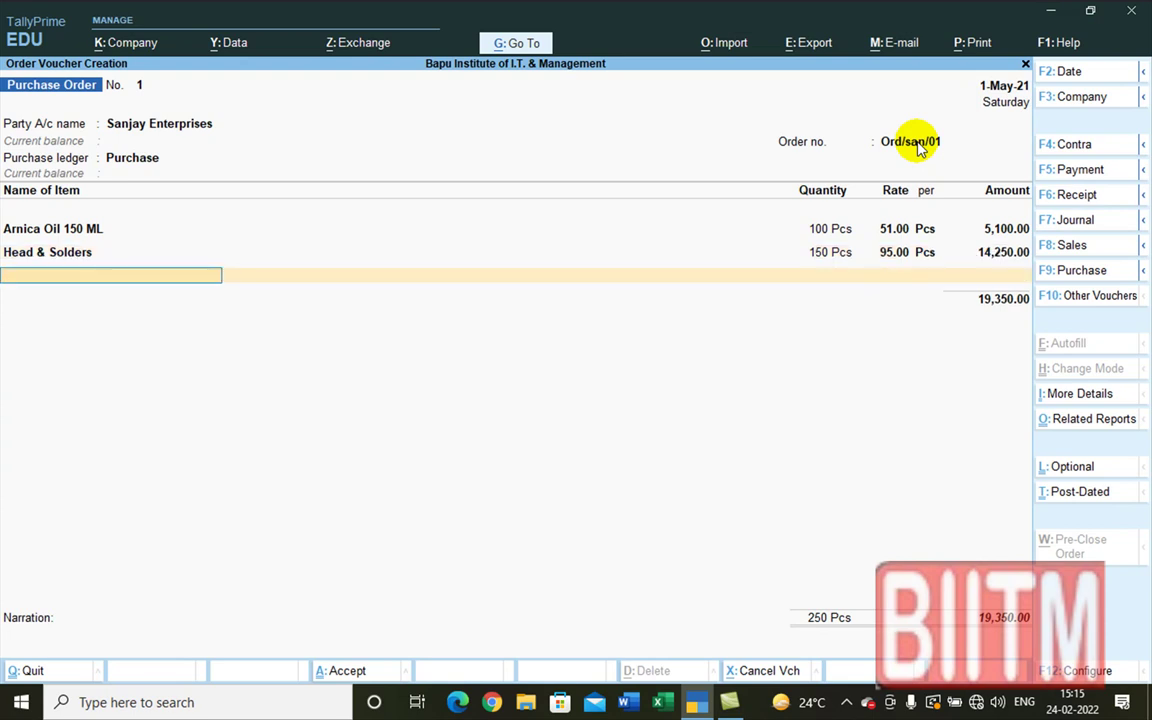
- Select Clinic PRO as the order's third stock item
type("1")
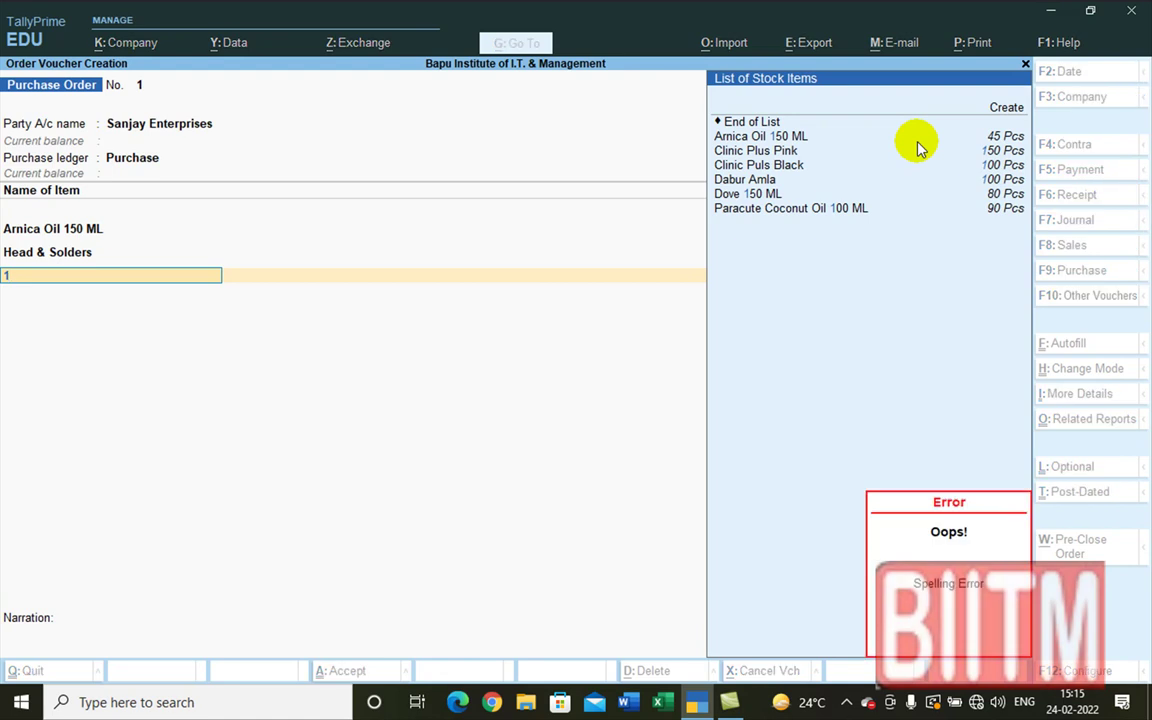
key("BackSpace")
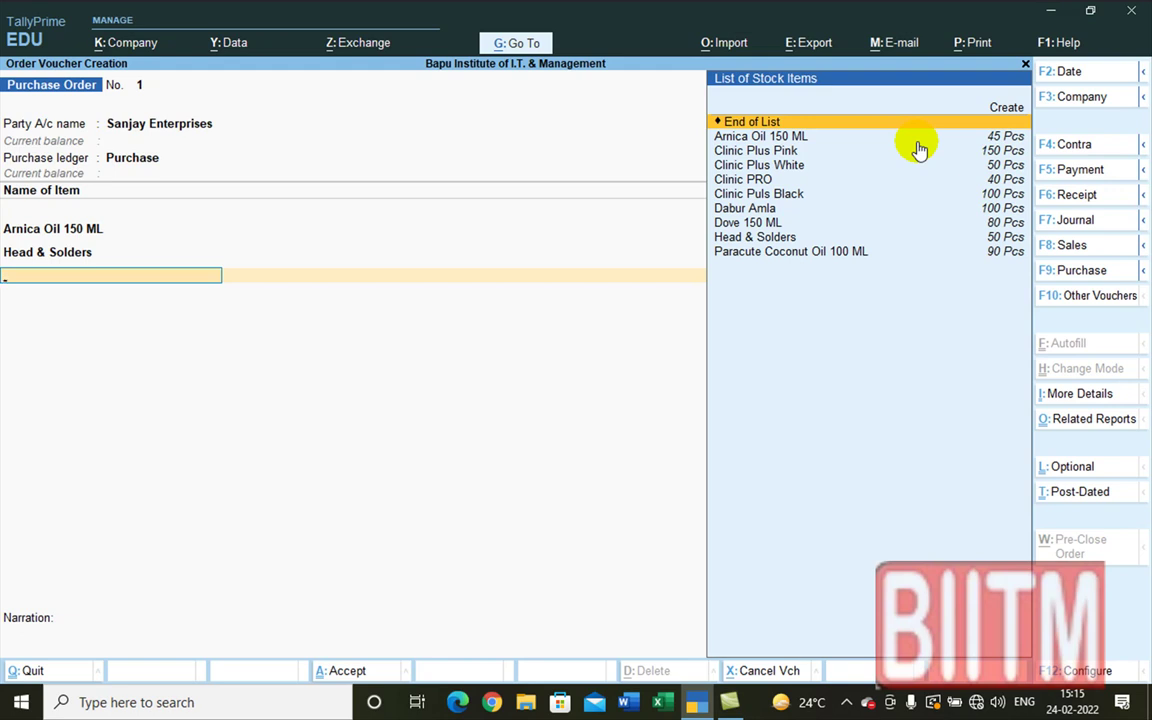
key("Down")
key("Down")
key("Down")
key("Down")
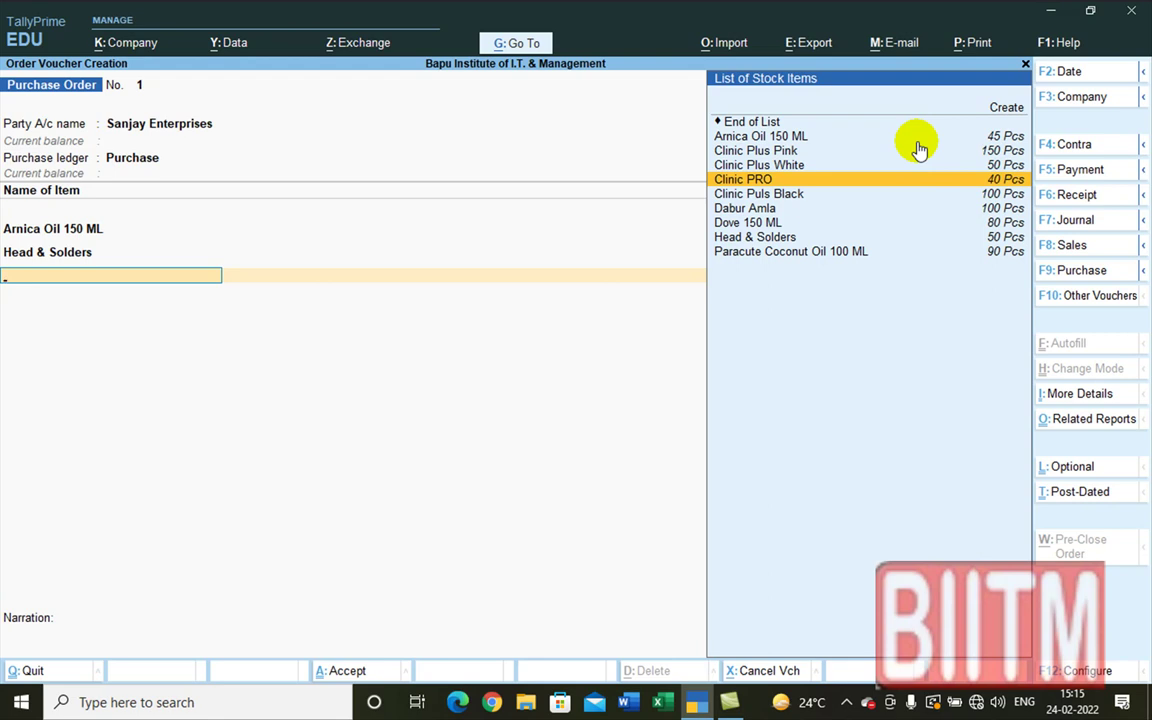
key("Return")
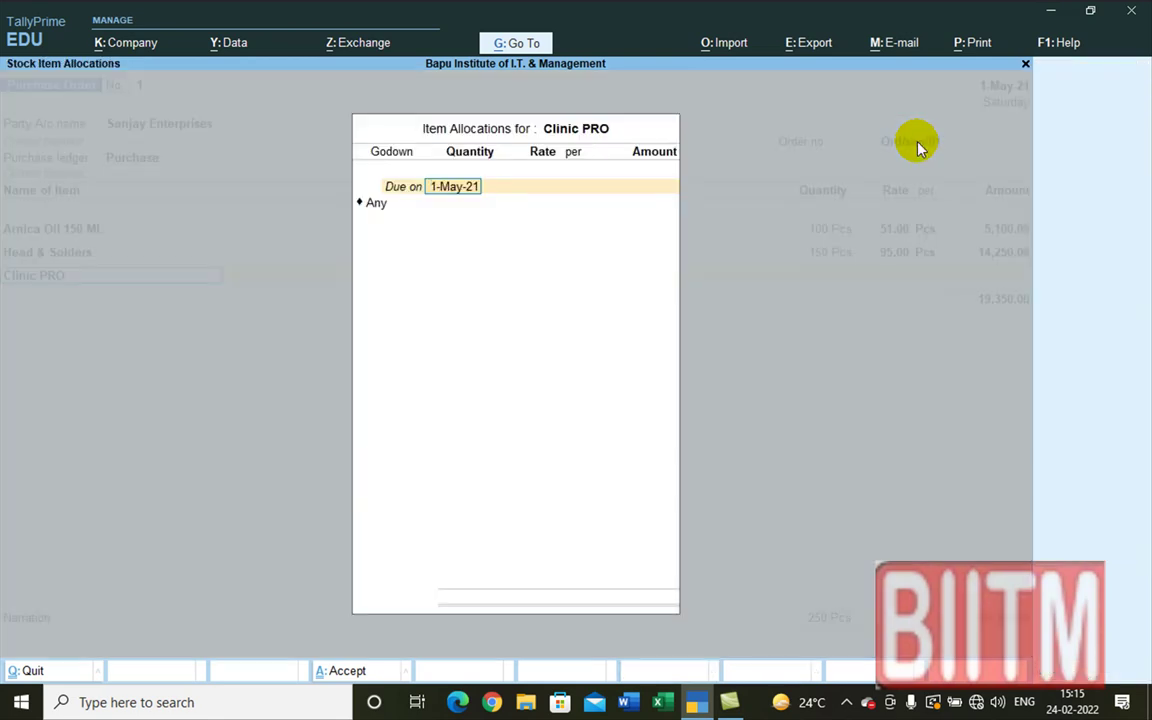
- Allocate 160 Pcs of Clinic PRO to the Harduaganj godown at 67.00 per Pcs, due on 1-May-21
key("Return")
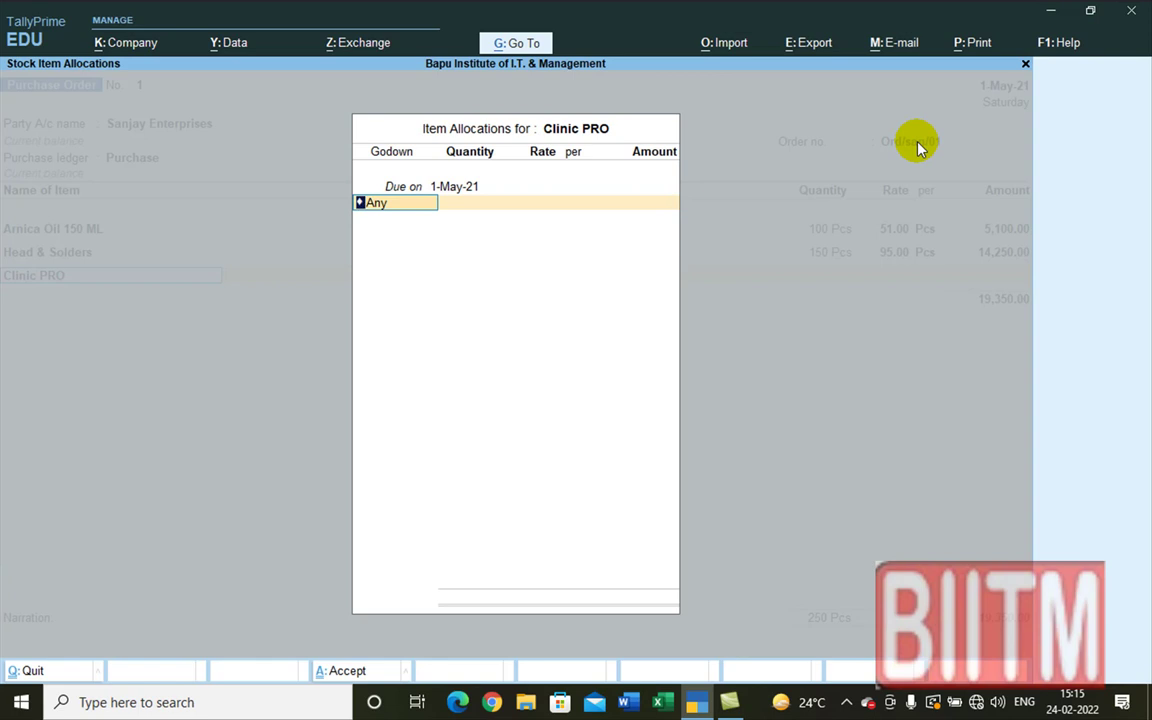
type("H")
key("Return")
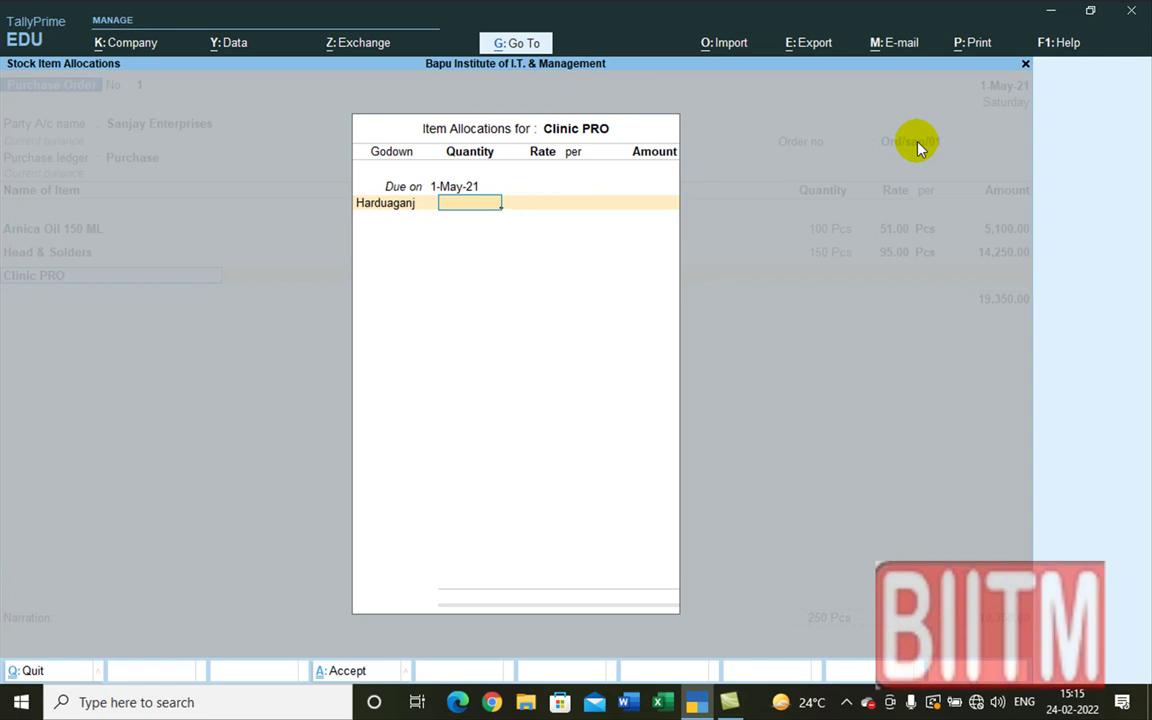
type("160")
key("Return")
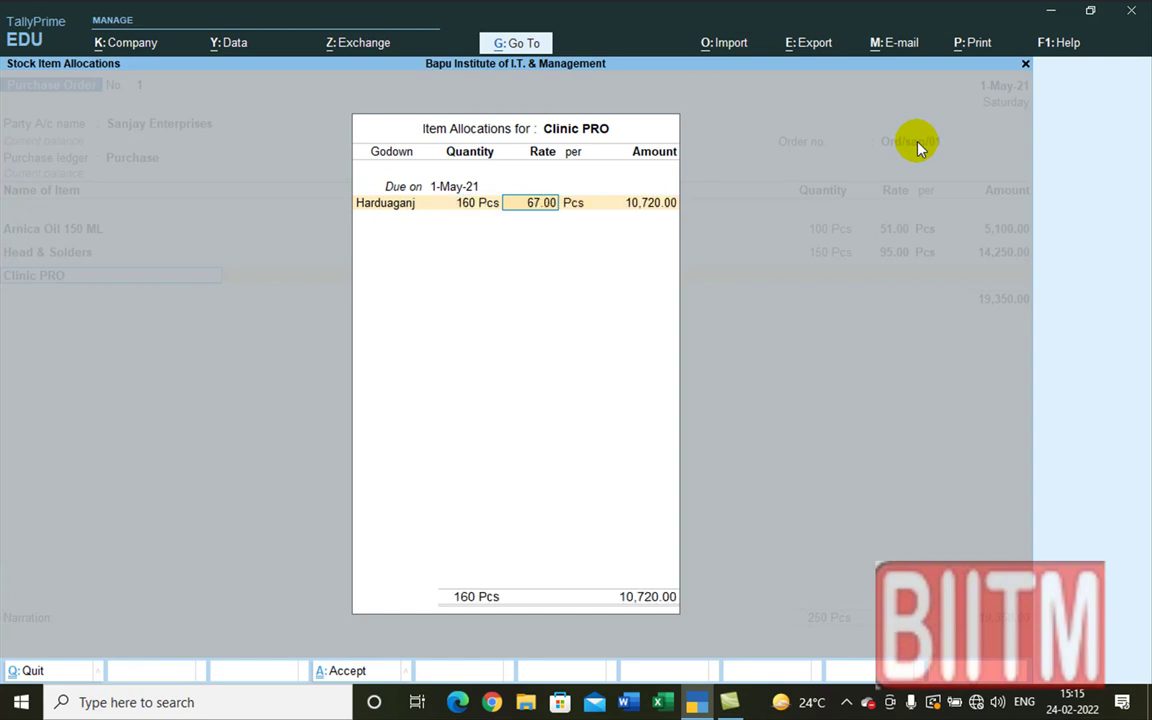
key("Return")
key("Return")
key("Return")
key("Return")
key("Return")
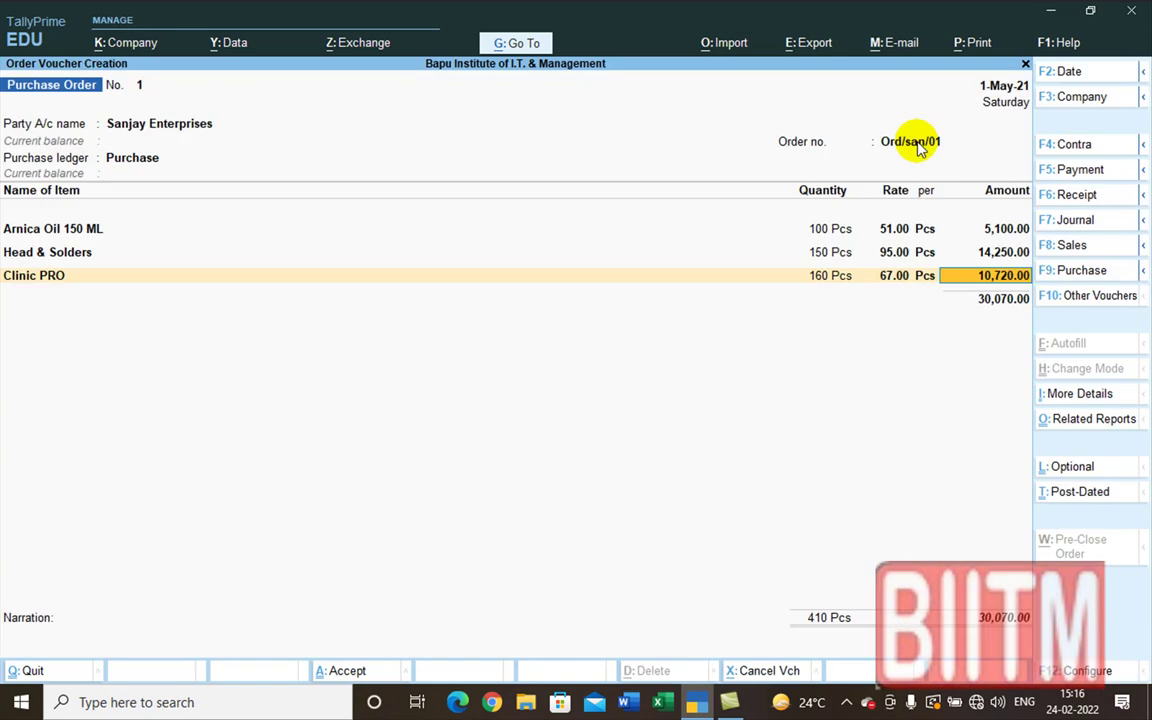
key("Return")
- End the item and ledger entries, enter the narration "Being purchase order placed" and save the purchase order
key("Return")
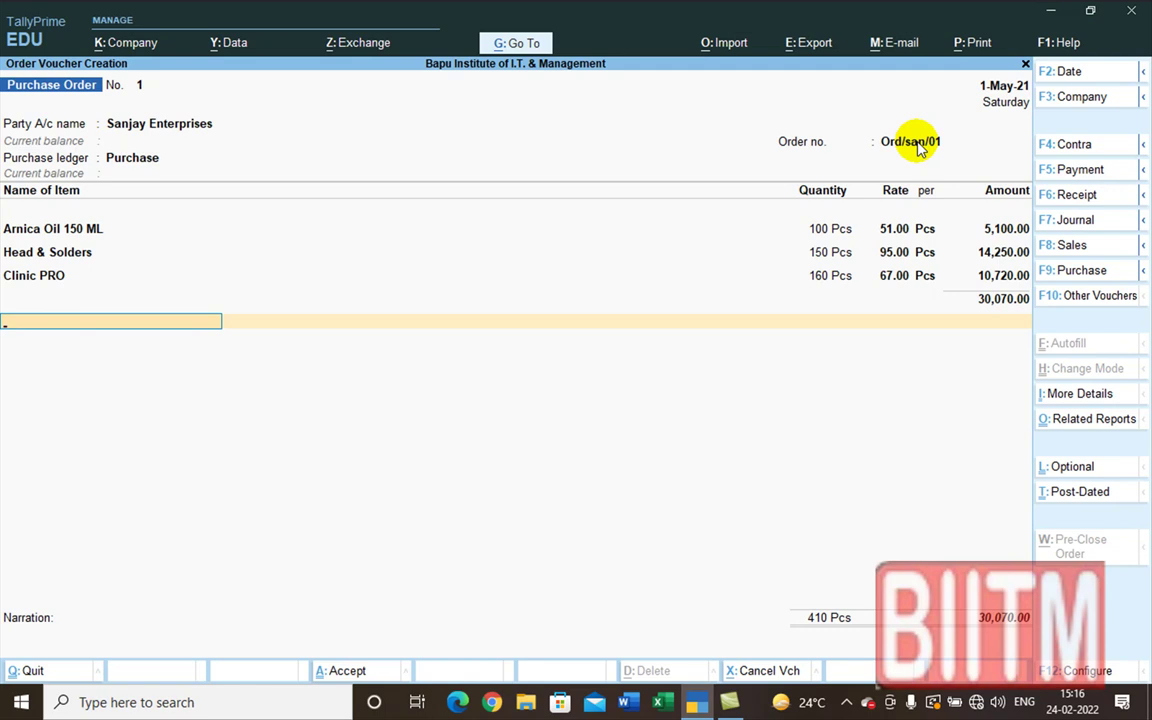
key("Return")
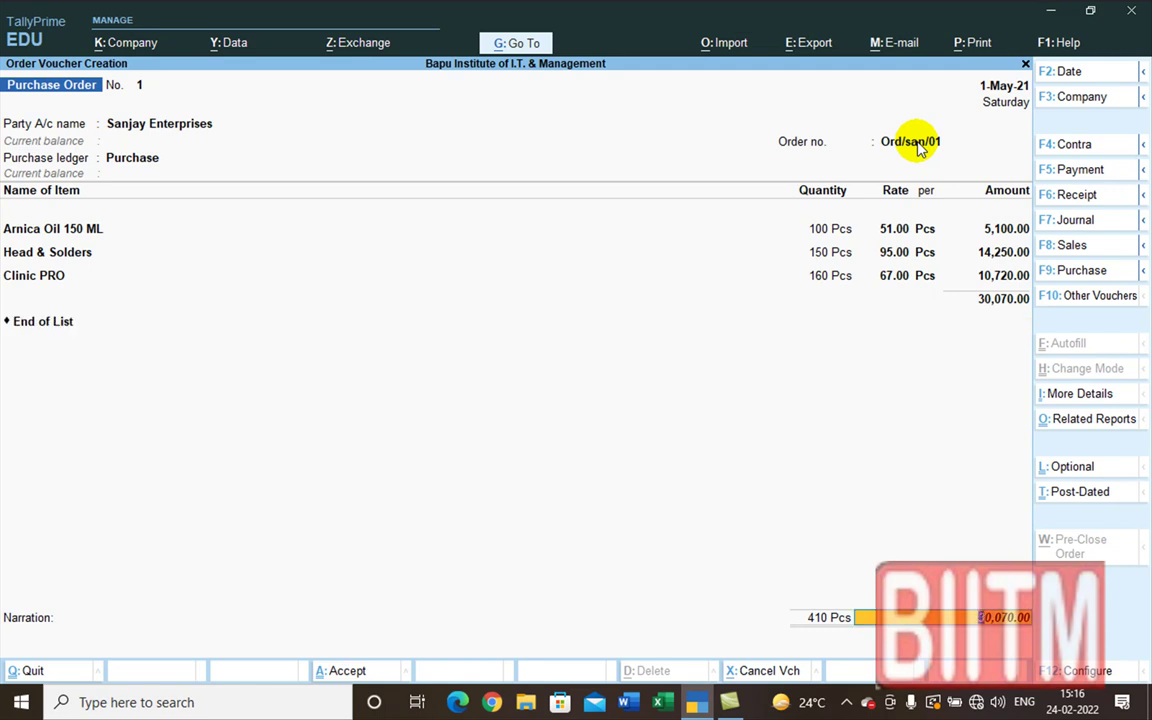
key("Return")
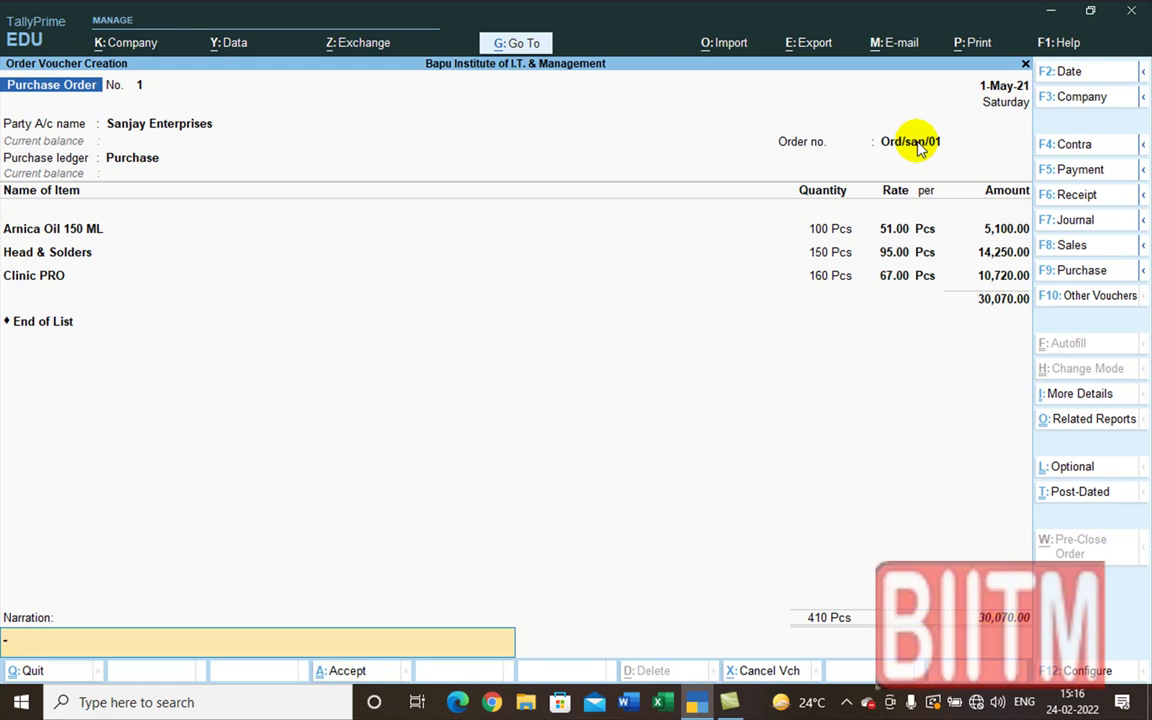
type("Being purchase orde")
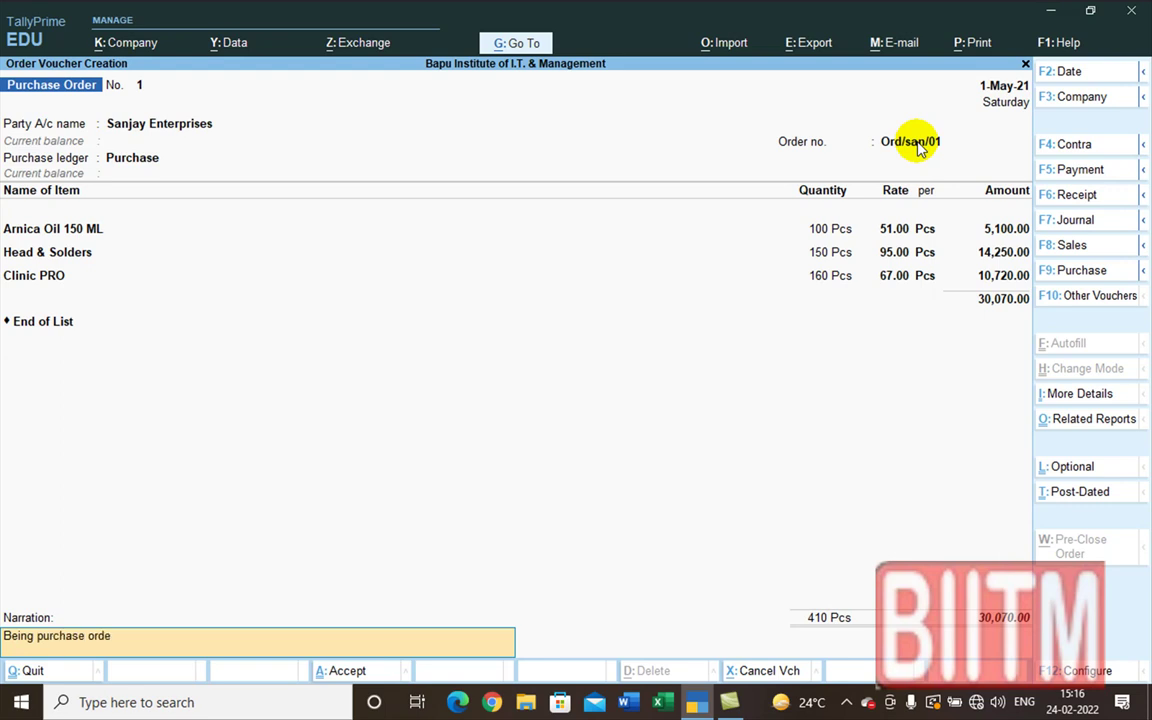
type("r placed")
key("Return")
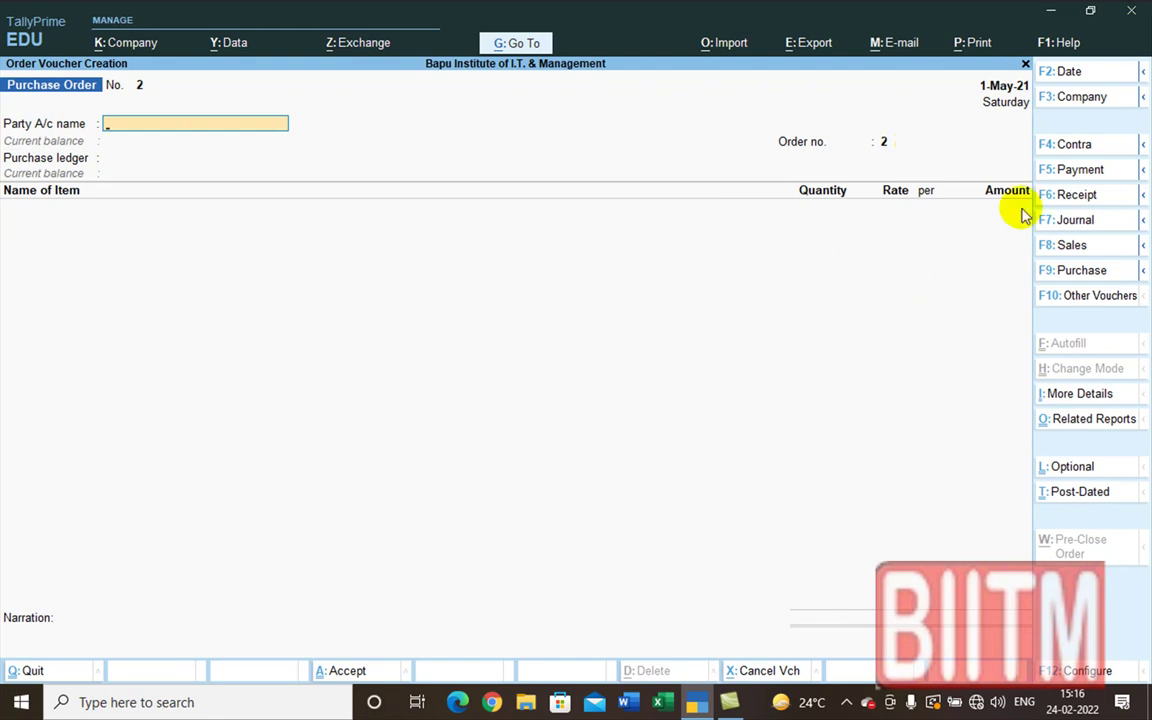
- Switch to a Receipt Note voucher and enter the reference number CHL/San/01
left_click(1022, 296)
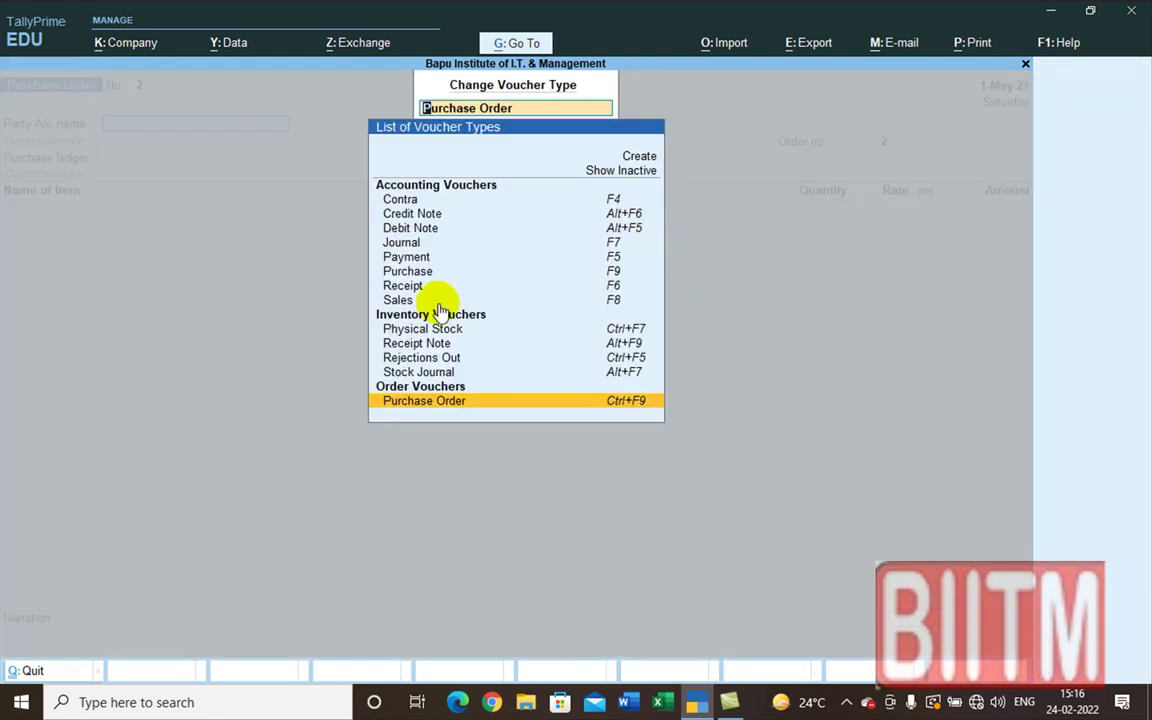
left_click(431, 344)
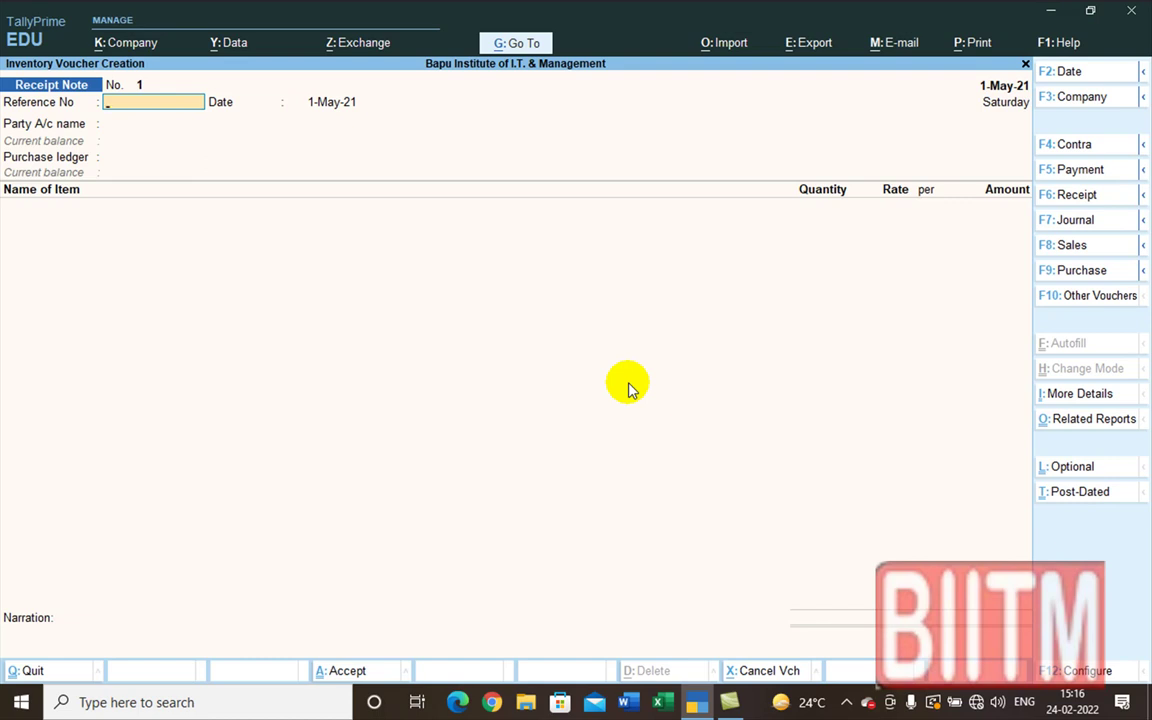
type("CHA")
key("BackSpace")
type("L/San/01")
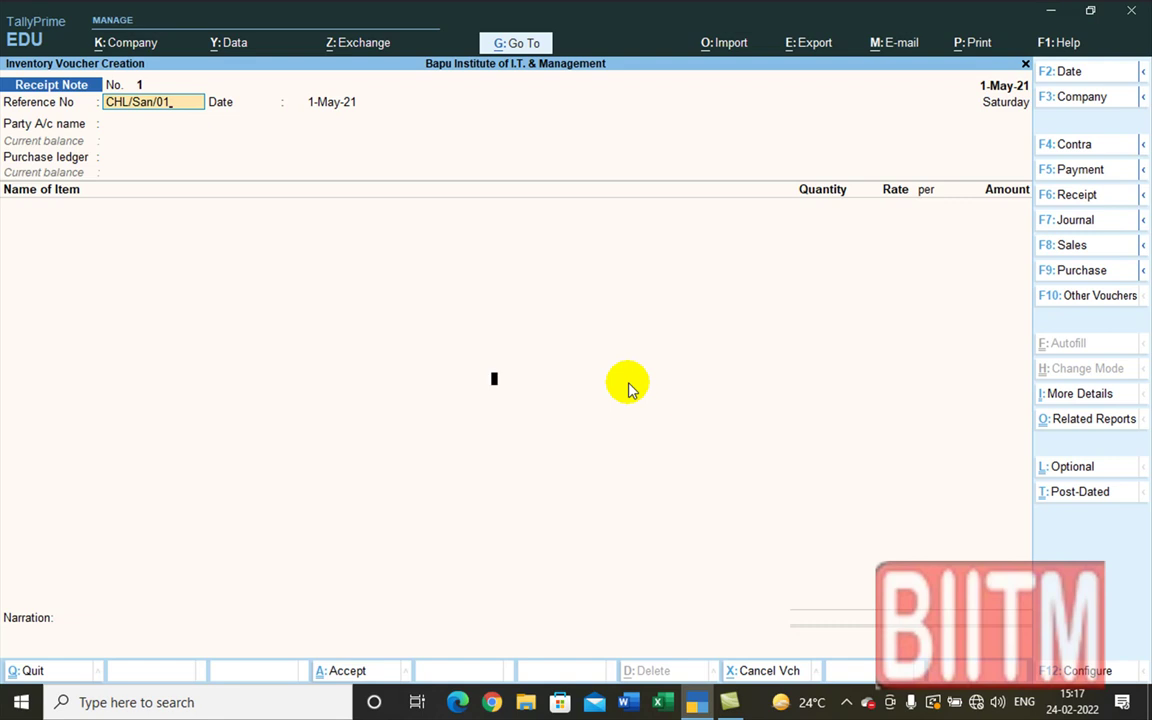
- Set both the voucher date and the reference date of the receipt note to 2-May-21
key("F2")
type("2")
key("Return")
key("Return")
type("2.4")
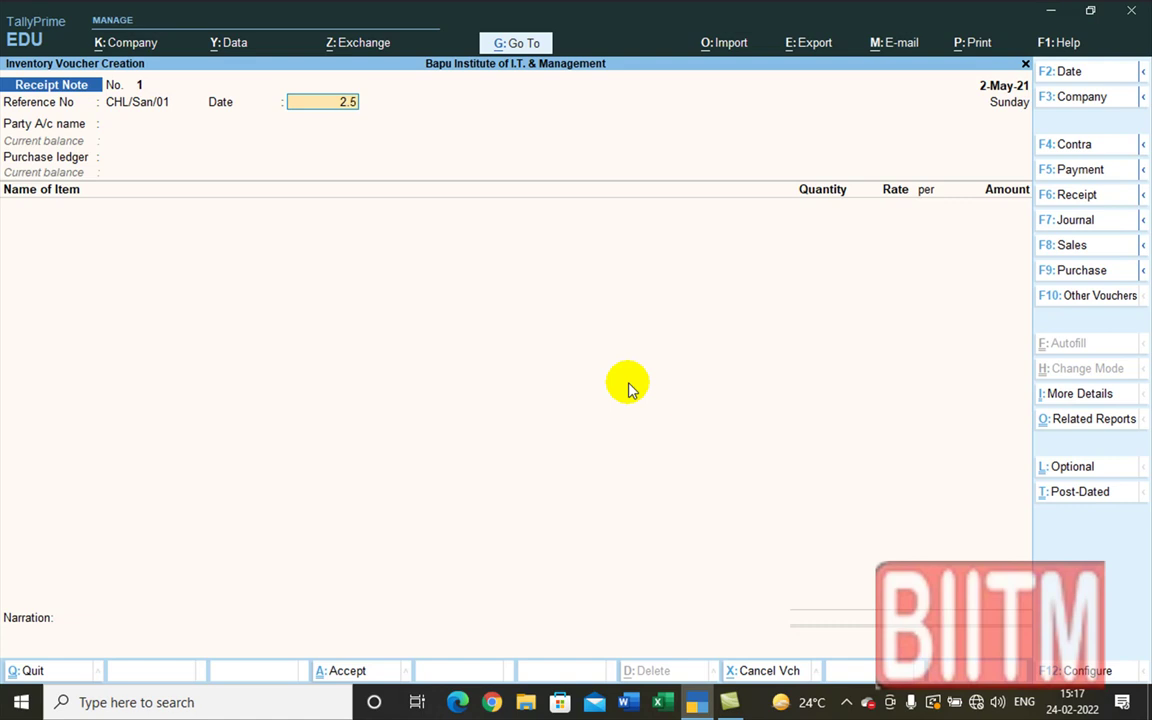
key("Return")
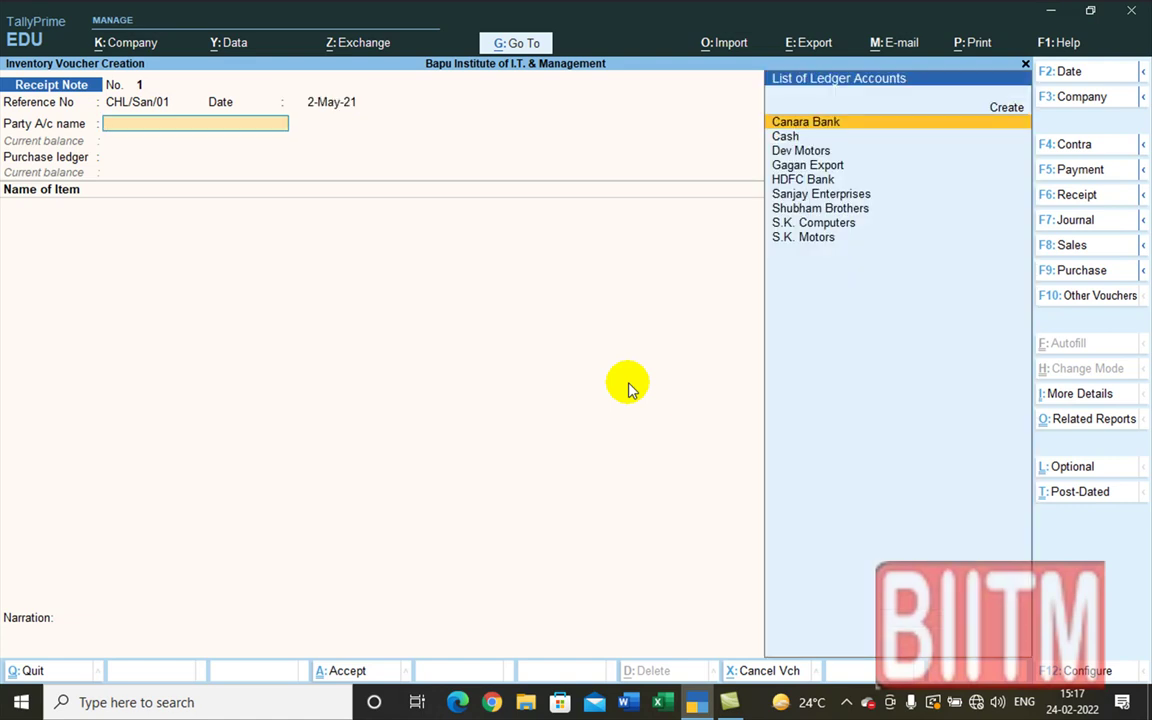
- Select Sanjay Enterprises as the party and link order Ord/san/01, leaving the remaining order and receipt details blank
type("S")
key("Down")
key("Up")
key("Return")
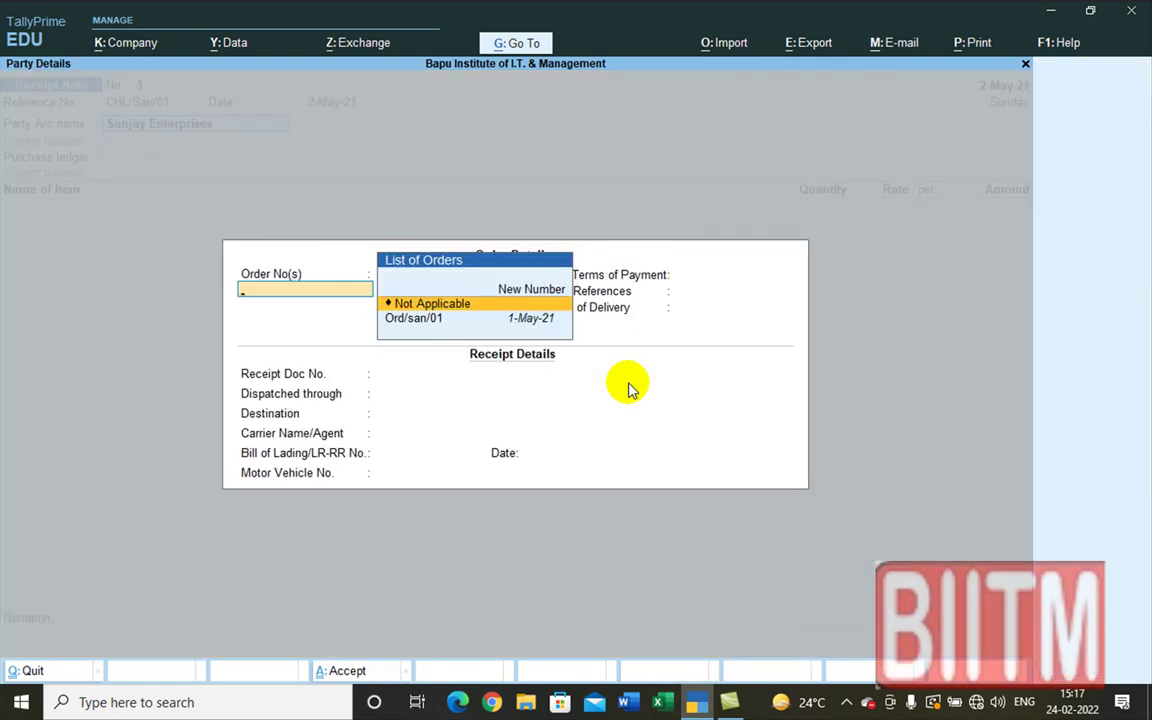
key("Down")
key("Return")
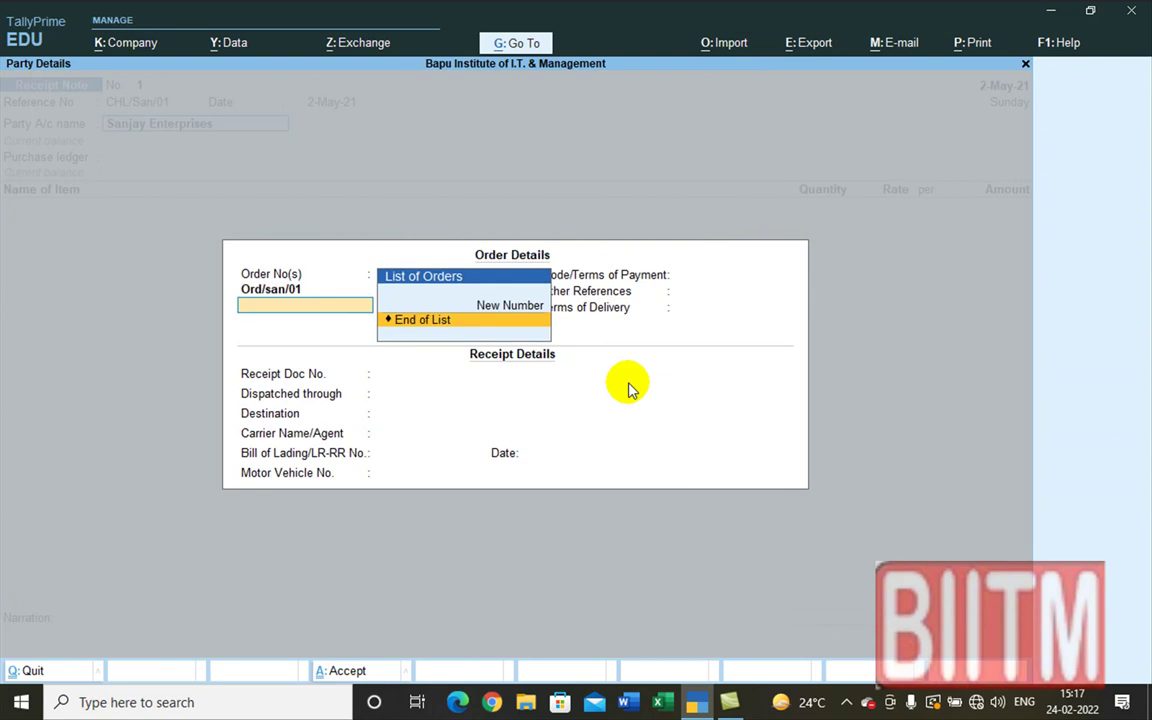
key("Return")
key("Return")
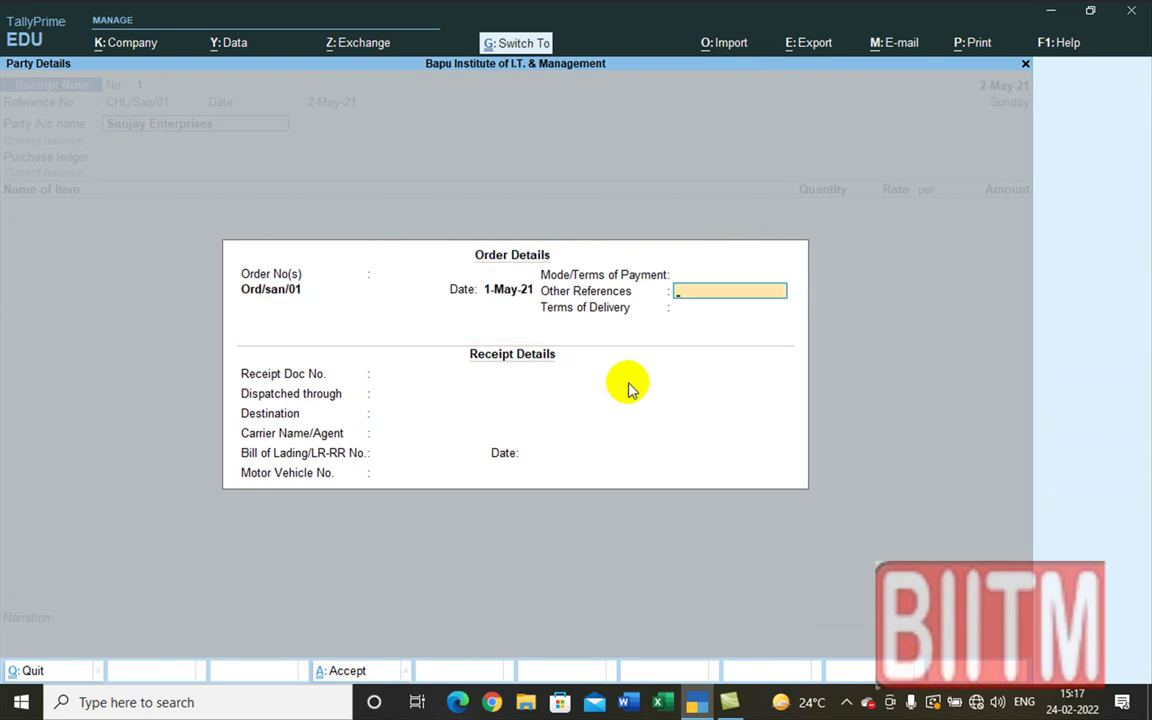
key("ctrl+a")
key("ctrl+a")
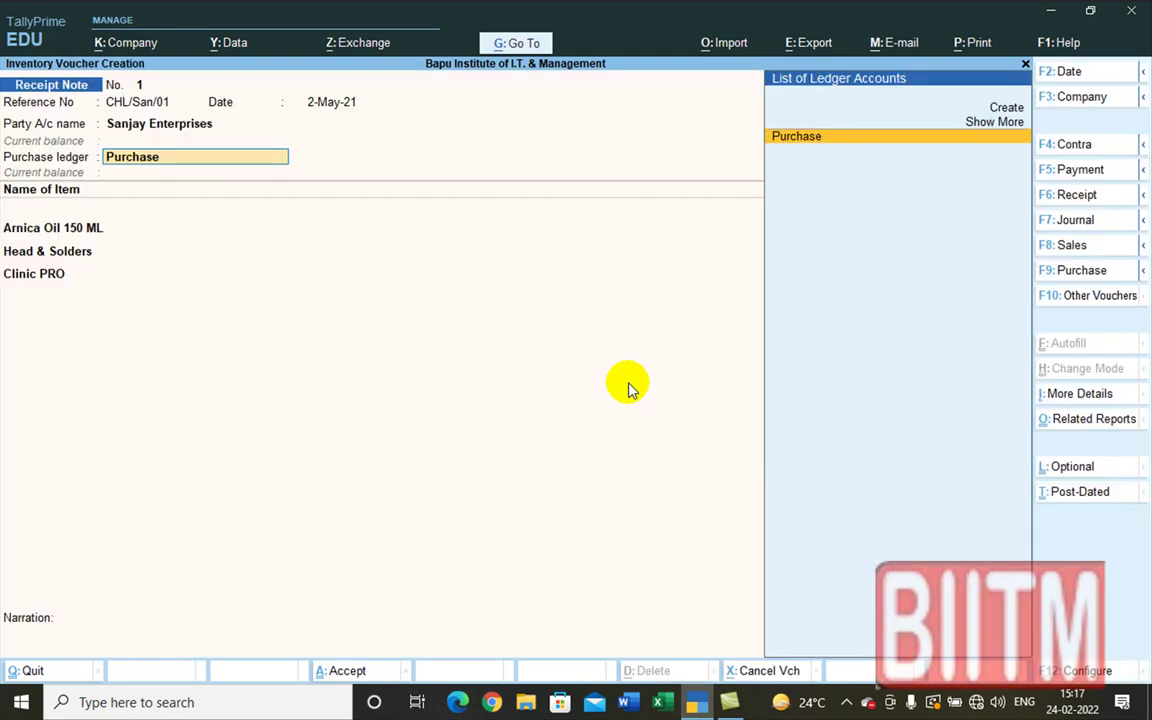
- Keep Purchase as the ledger and accept the order's allocations for Arnica Oil 150 ML and Head & Solders
key("Return")
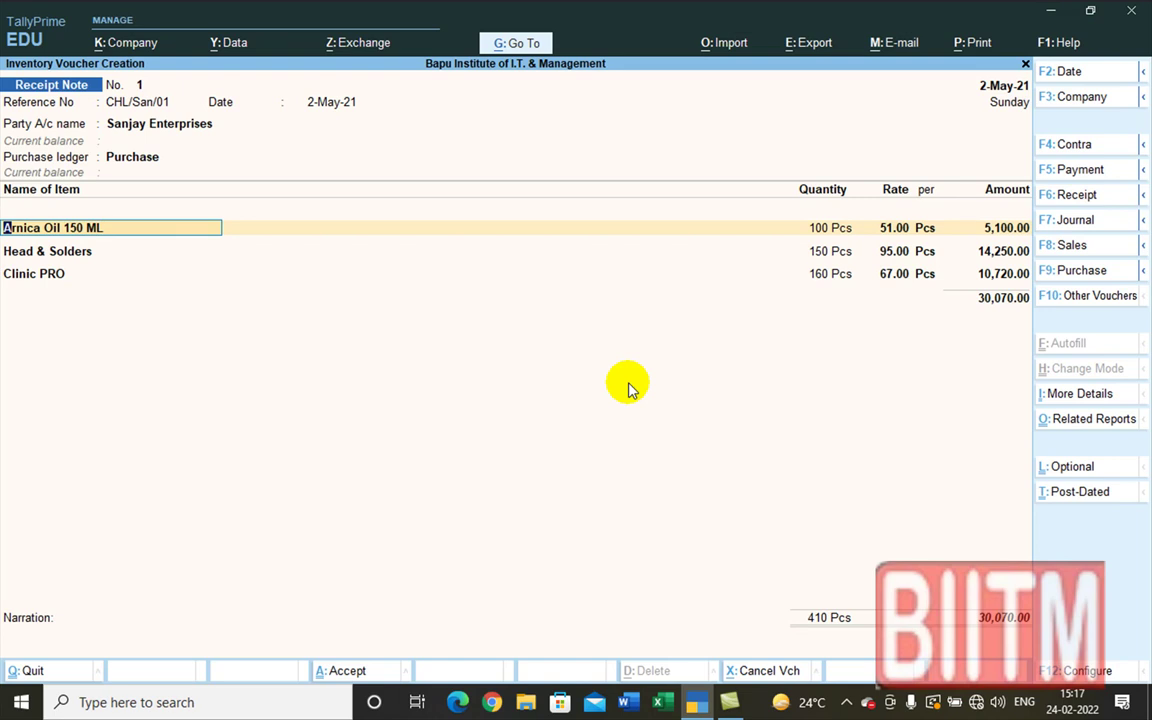
key("Return")
key("Return")
key("Return")
key("Return")
key("Return")
key("Return")
key("Return")
key("Return")
key("Return")
key("Return")
key("Return")
key("Return")
key("Return")
key("Return")
key("Return")
key("Return")
key("Return")
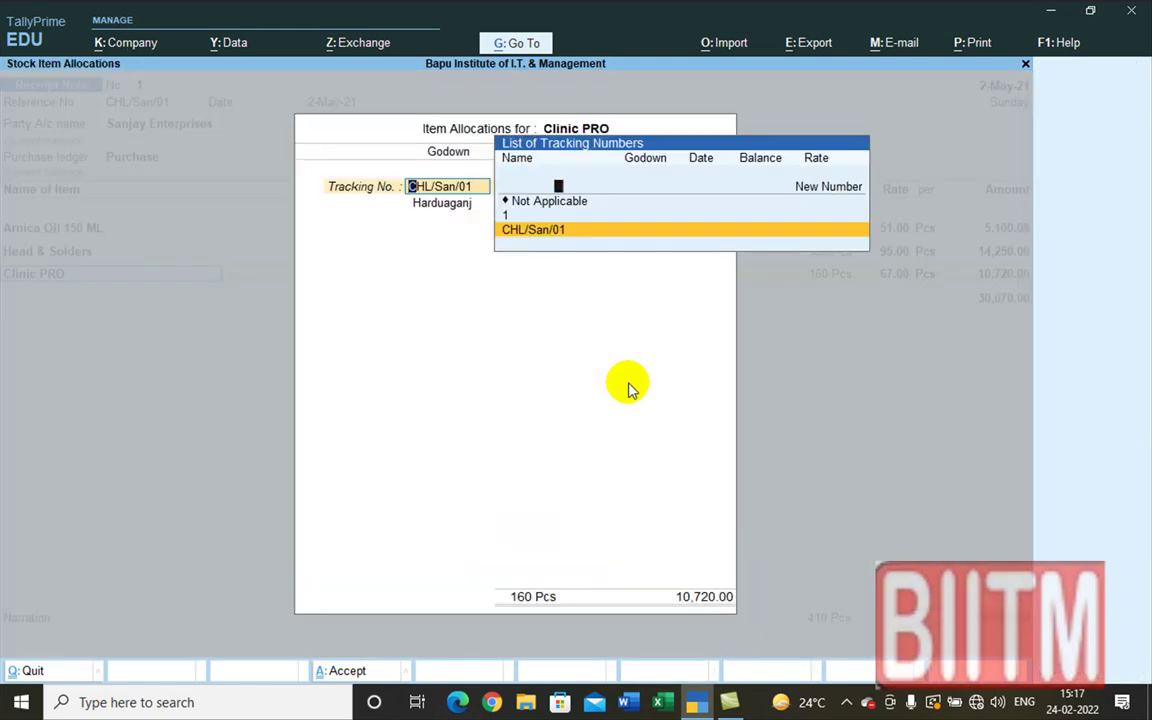
- Accept the Clinic PRO allocation under tracking number CHL/San/01 and end the item and ledger entries
key("Return")
key("Return")
key("Return")
key("Return")
key("Return")
key("Return")
key("Return")
key("Return")
key("Return")
key("Return")
key("Return")
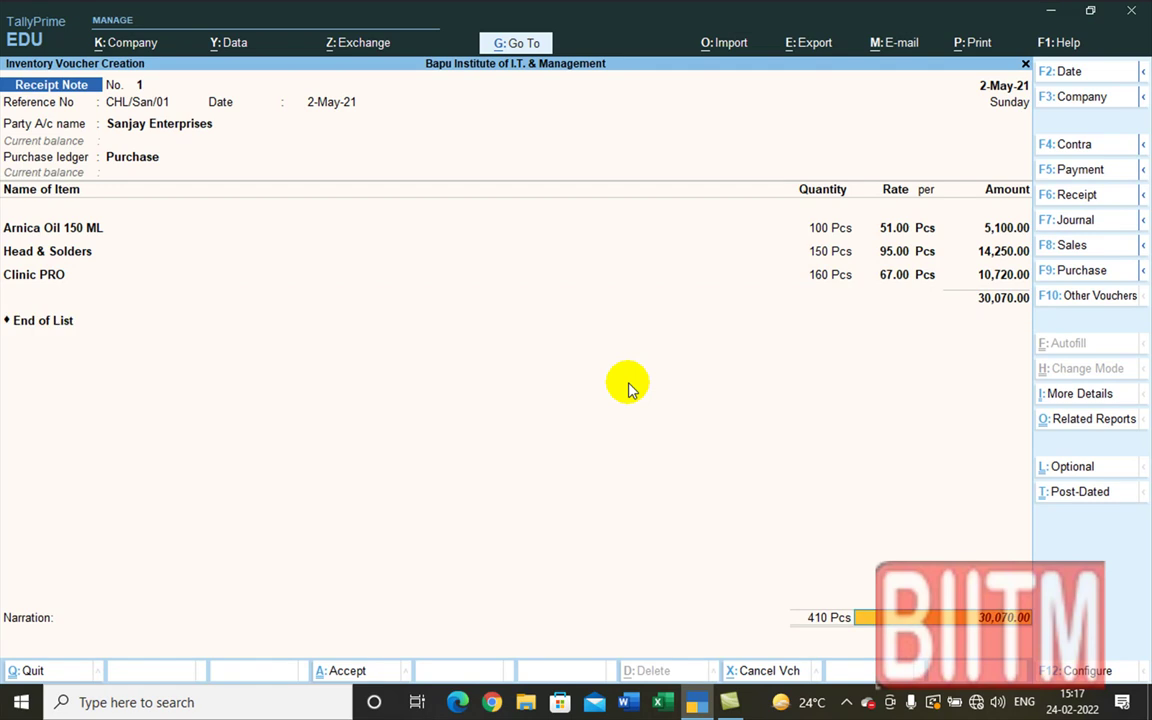
key("Return")
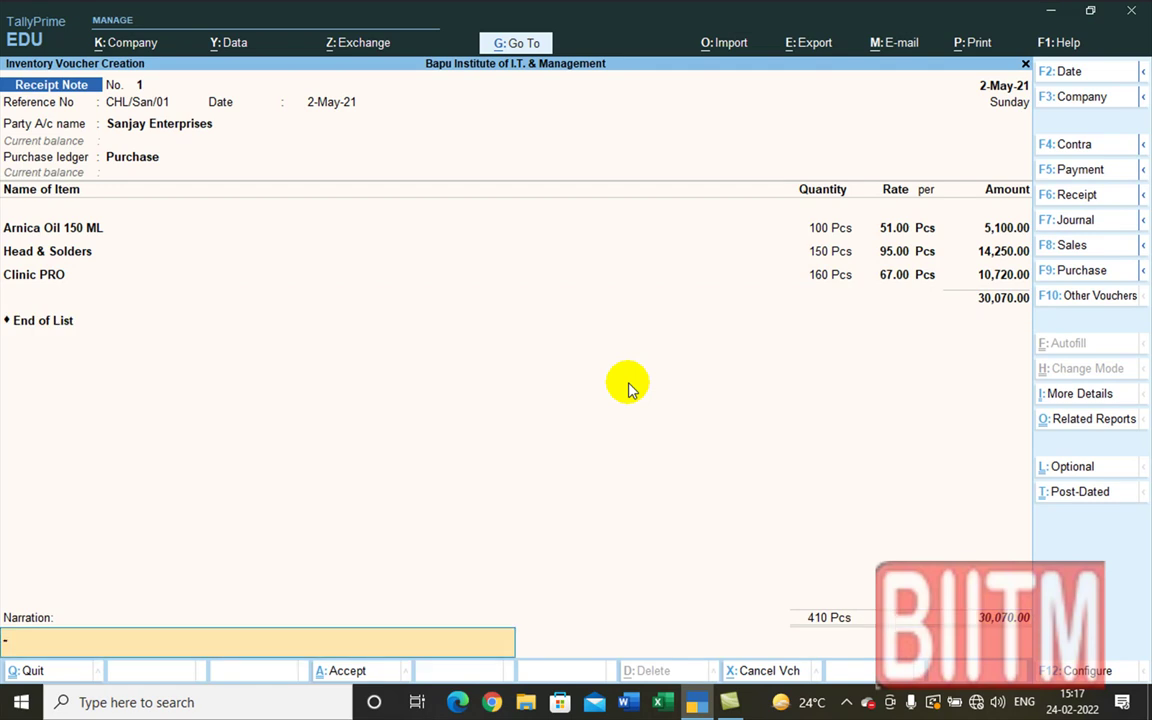
- Enter the narration "Being goods received" and save the receipt note
type("Being goofs")
key("BackSpace")
key("BackSpace")
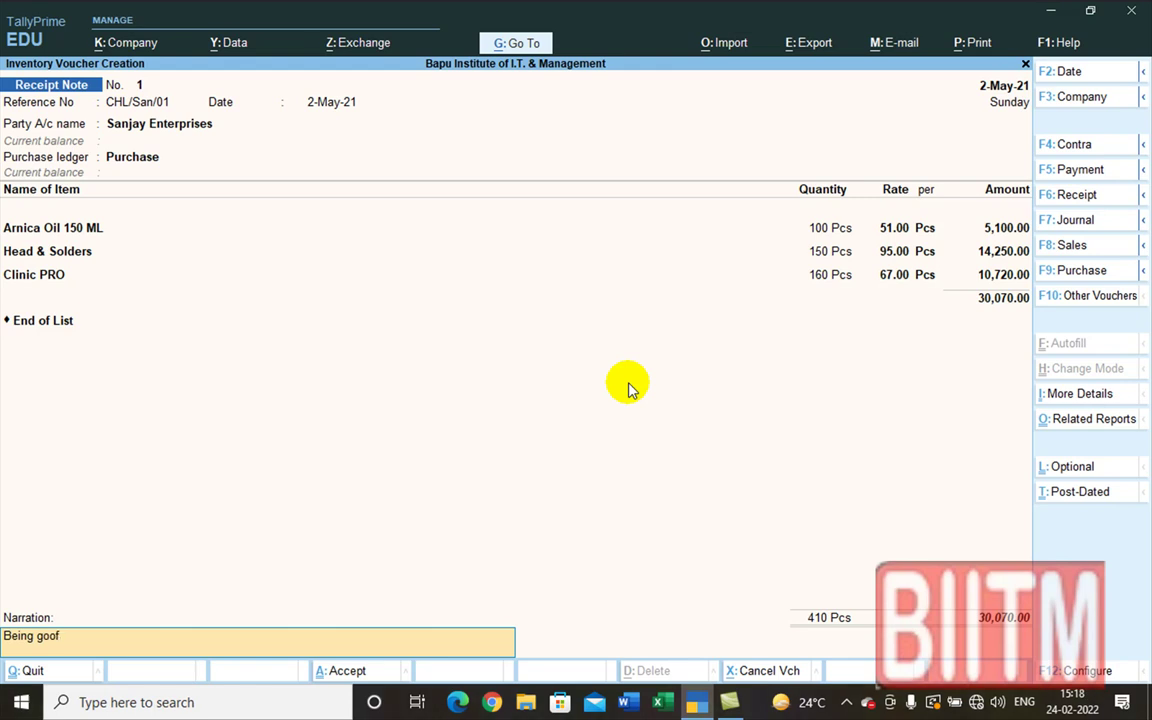
type("ds received")
key("Return")
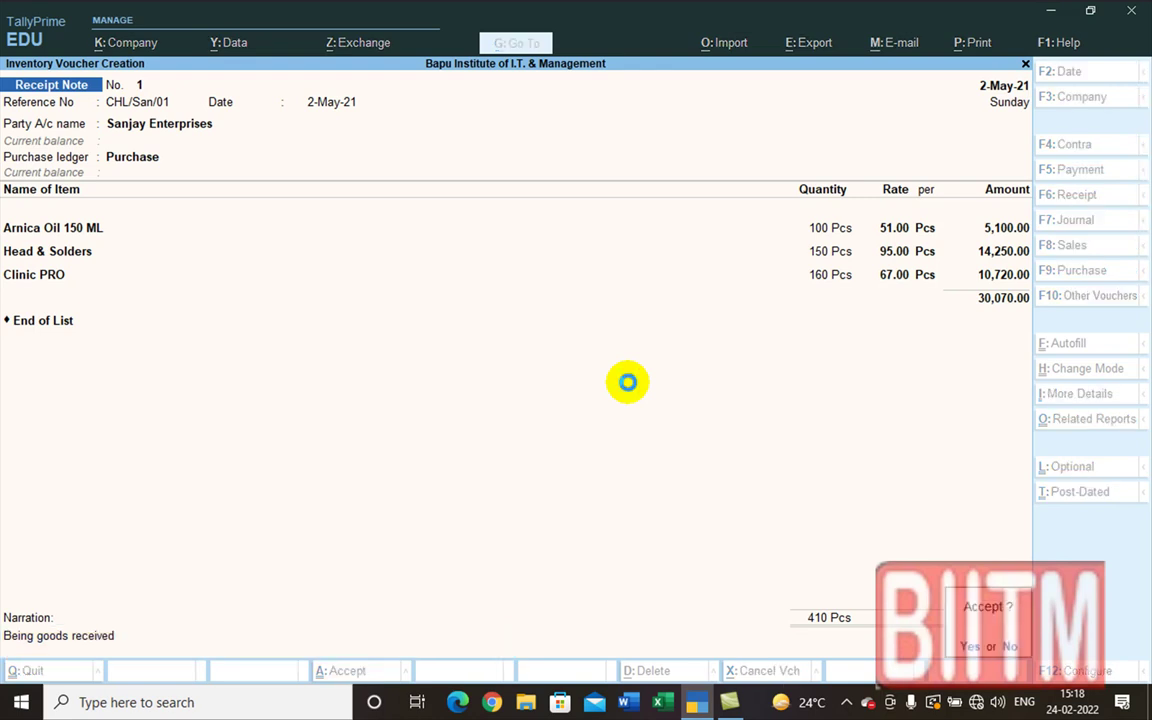
key("Return")
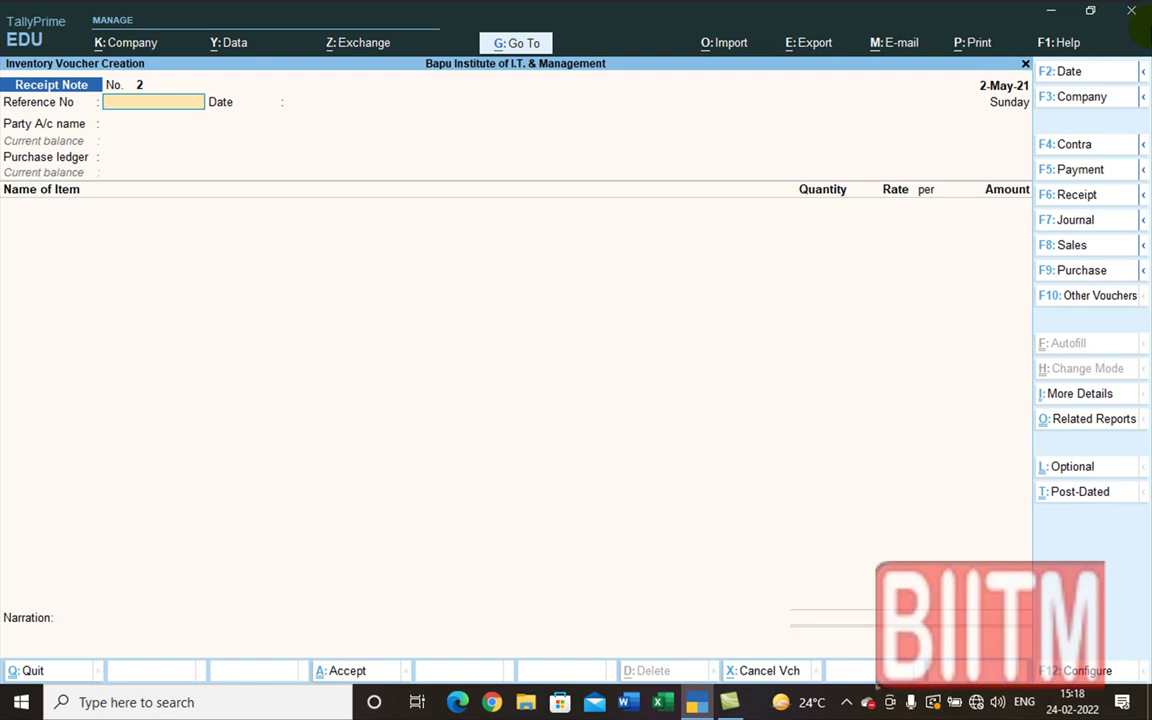
- Switch to a Rejections Out voucher and set Sanjay Enterprises as ledger account and supplier, leaving the address blank
left_click(1082, 297)
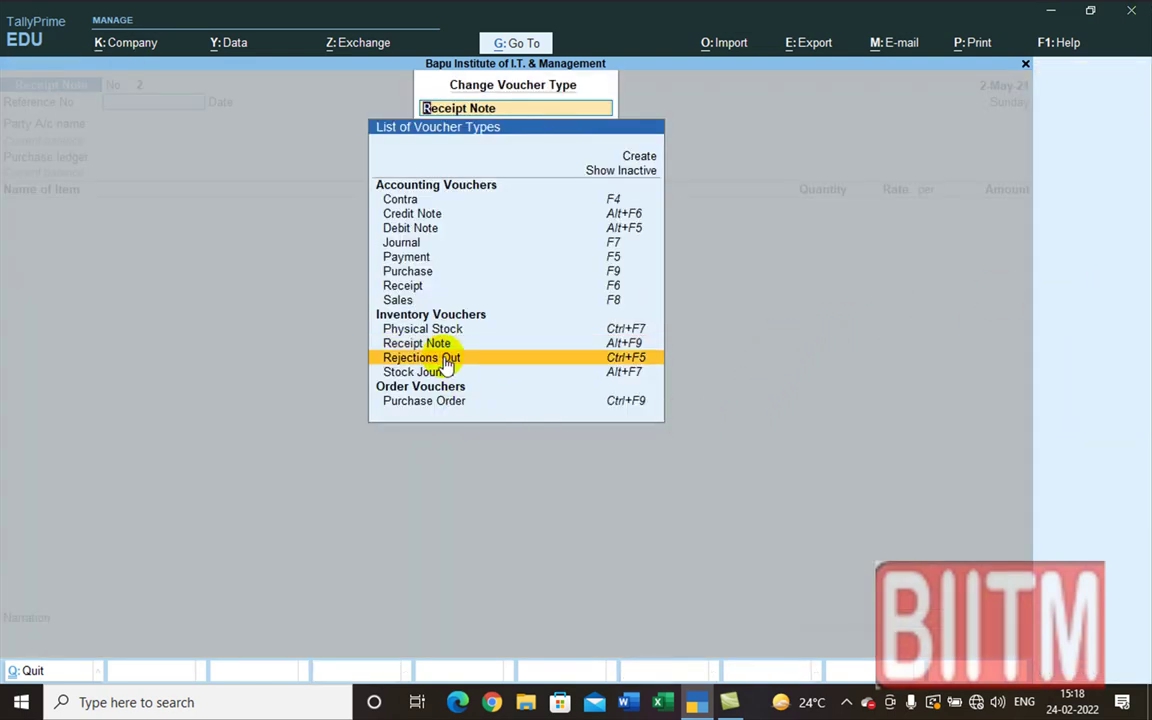
key("Return")
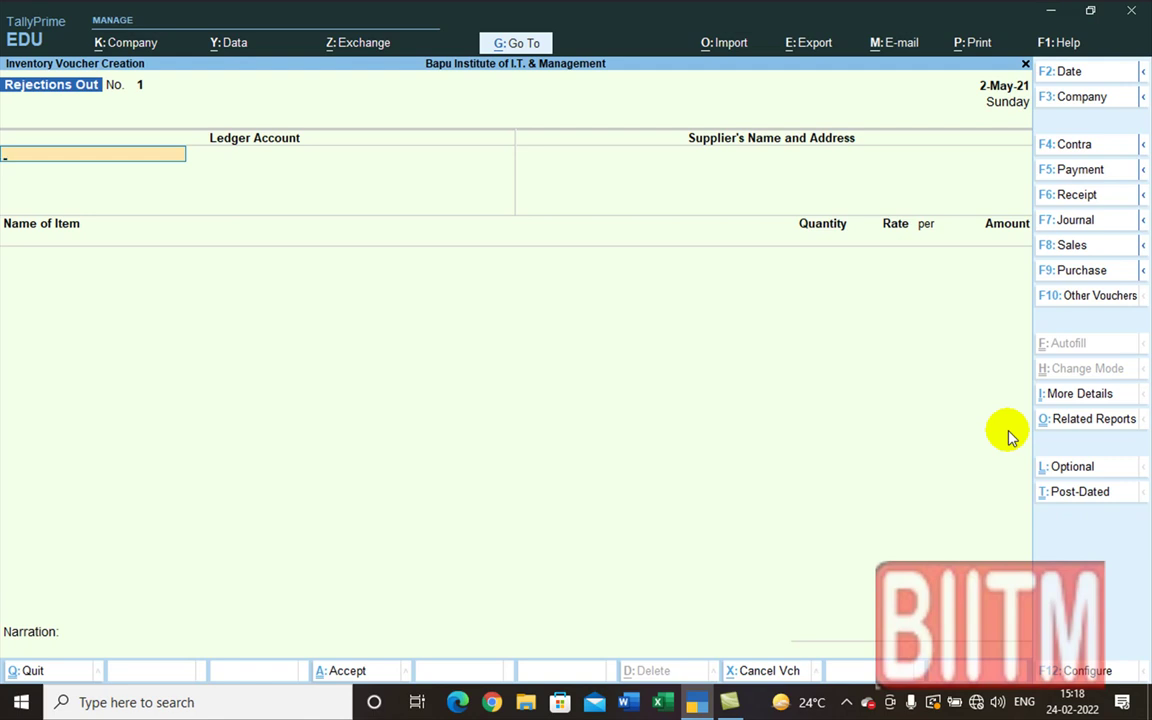
type("S")
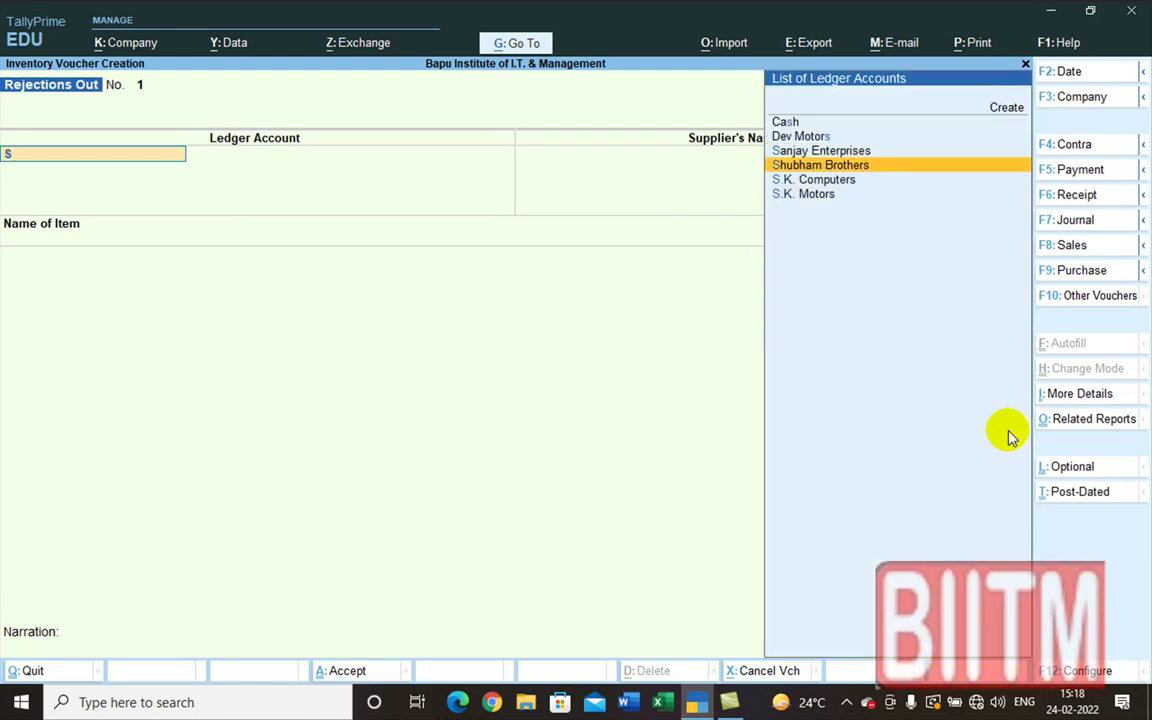
key("Return")
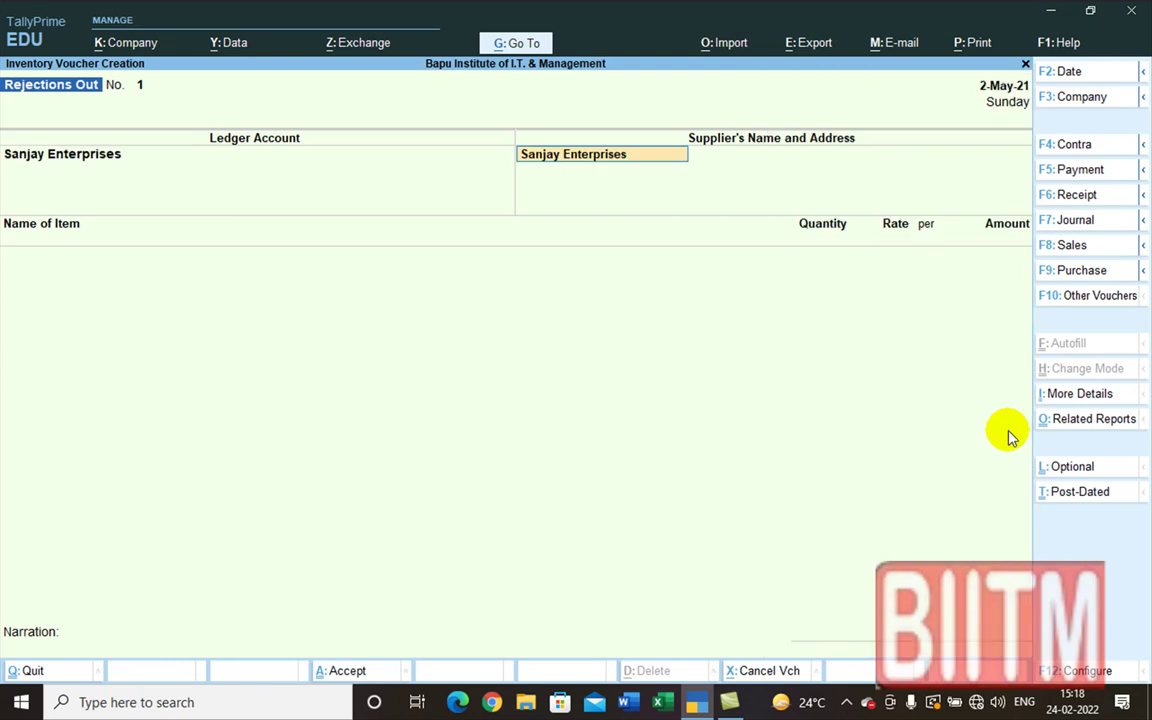
key("Return")
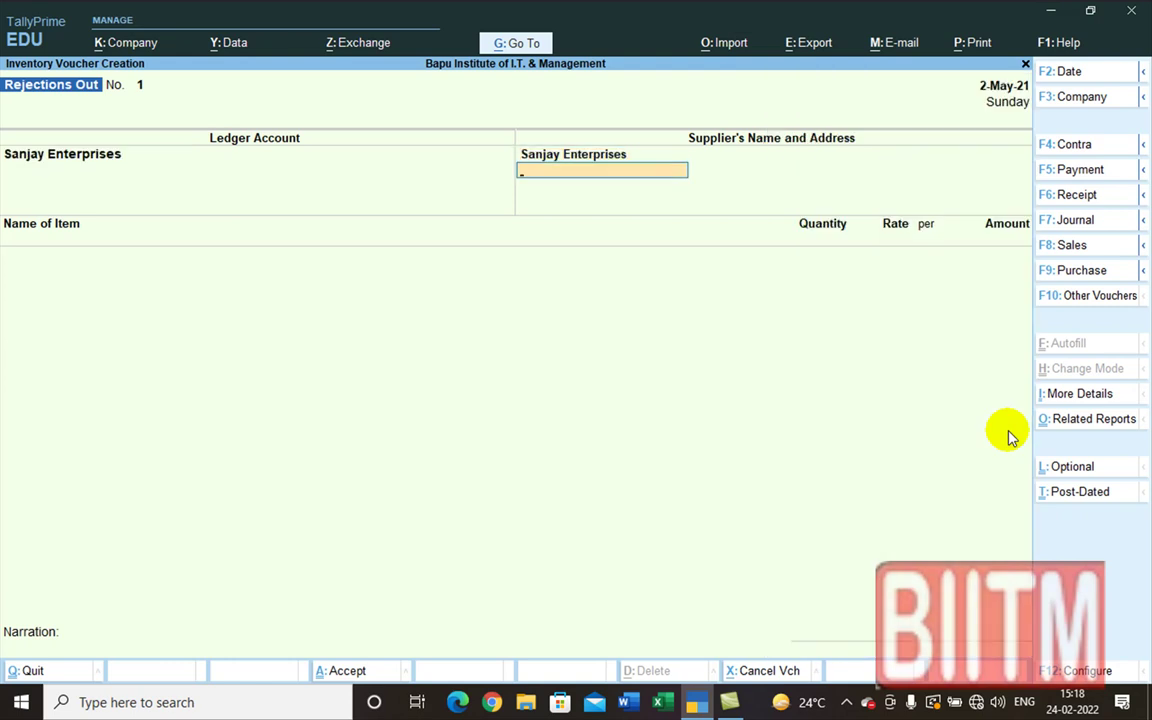
key("Return")
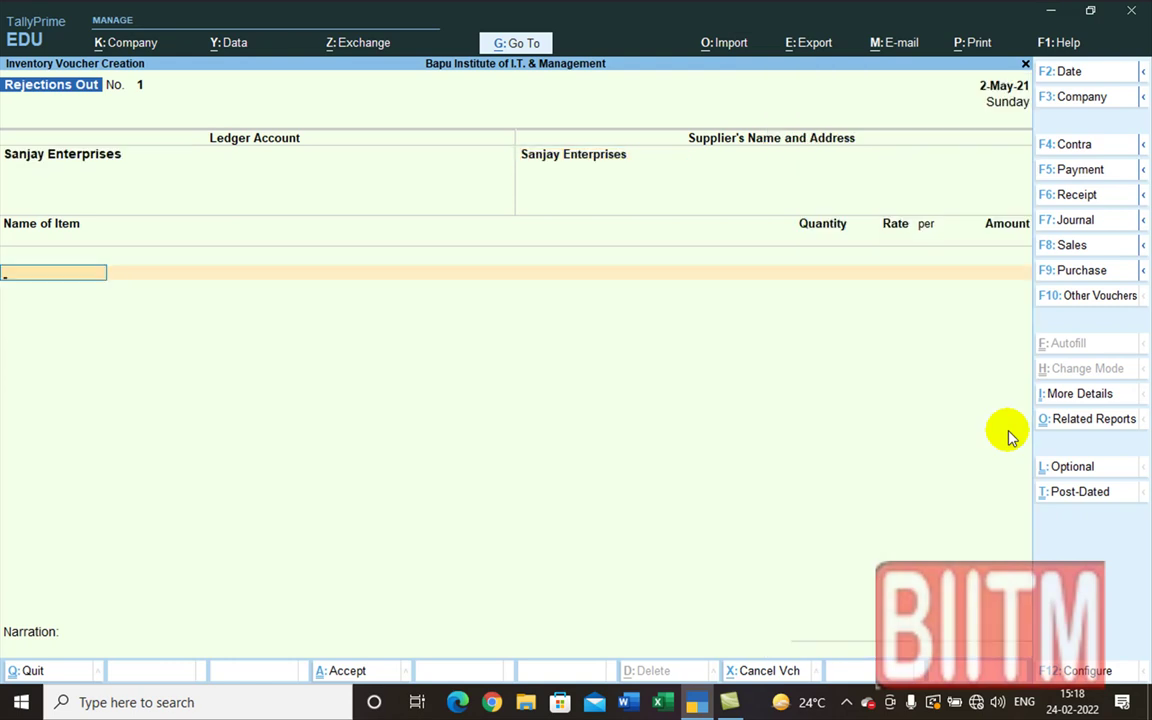
- Select Arnica Oil 150 ML as the rejected item and allocate it against tracking number CHL/San/01
type("A")
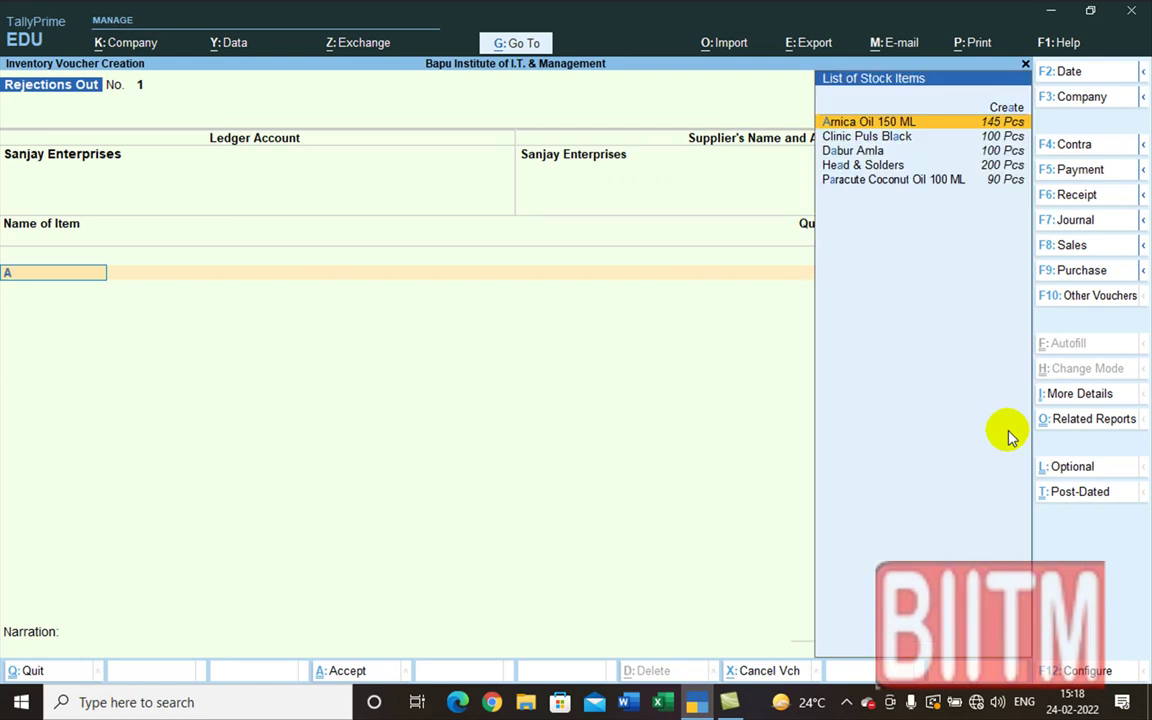
key("Return")
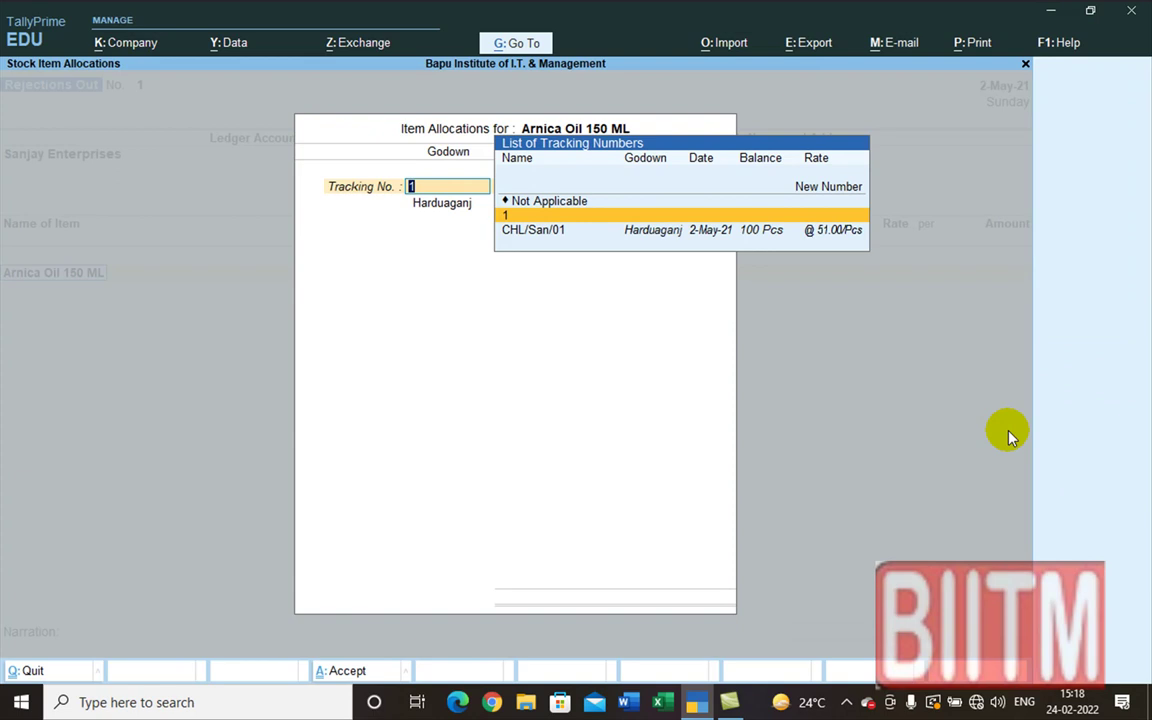
key("Down")
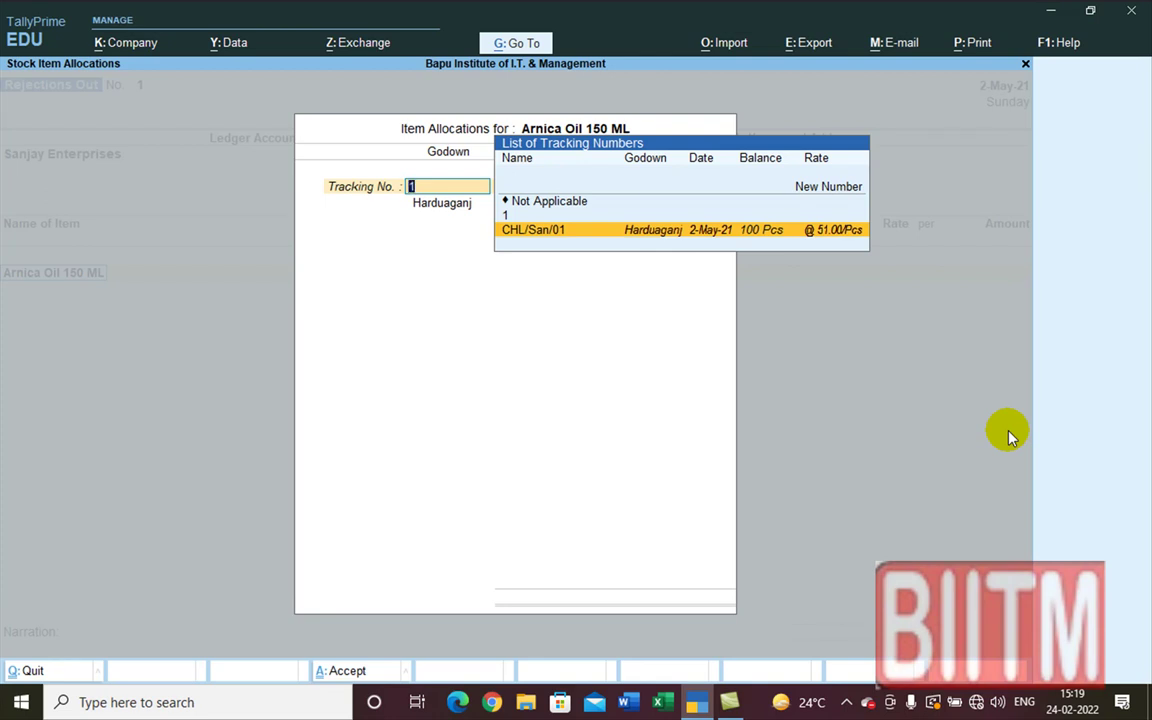
key("Return")
key("Return")
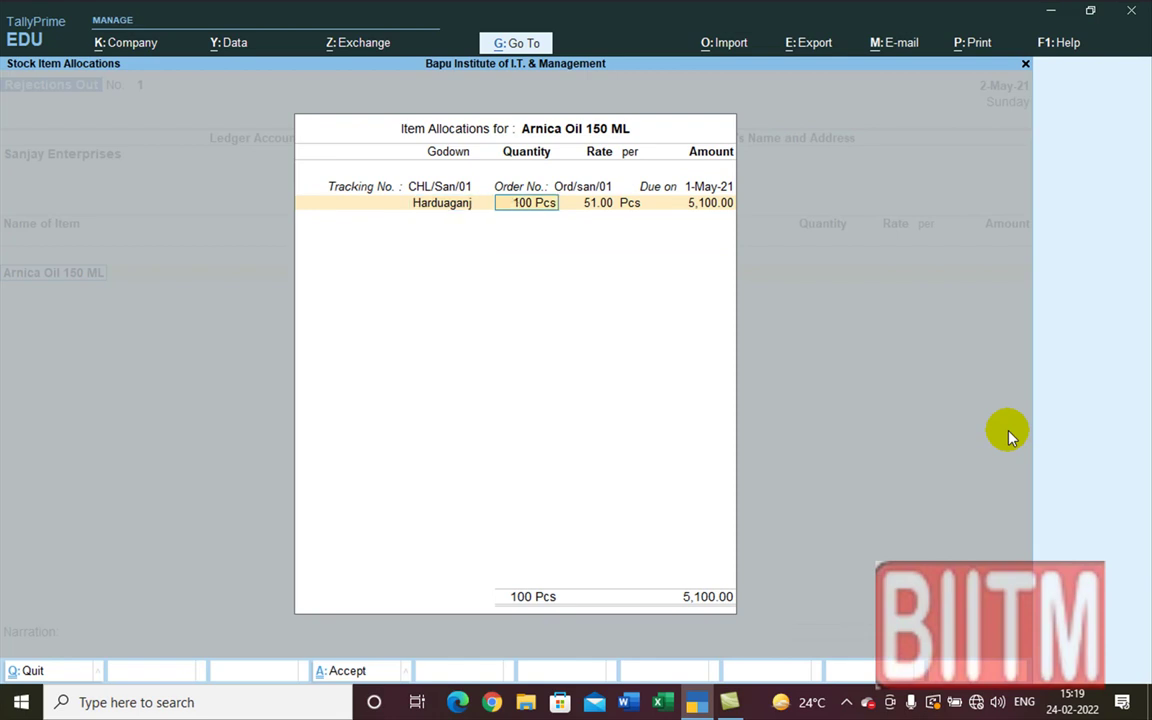
- Set the rejected quantity to 5 Pcs at 51.00 in the Harduaganj godown and end the item's allocations
type("5")
key("Return")
key("Return")
key("Return")
key("Return")
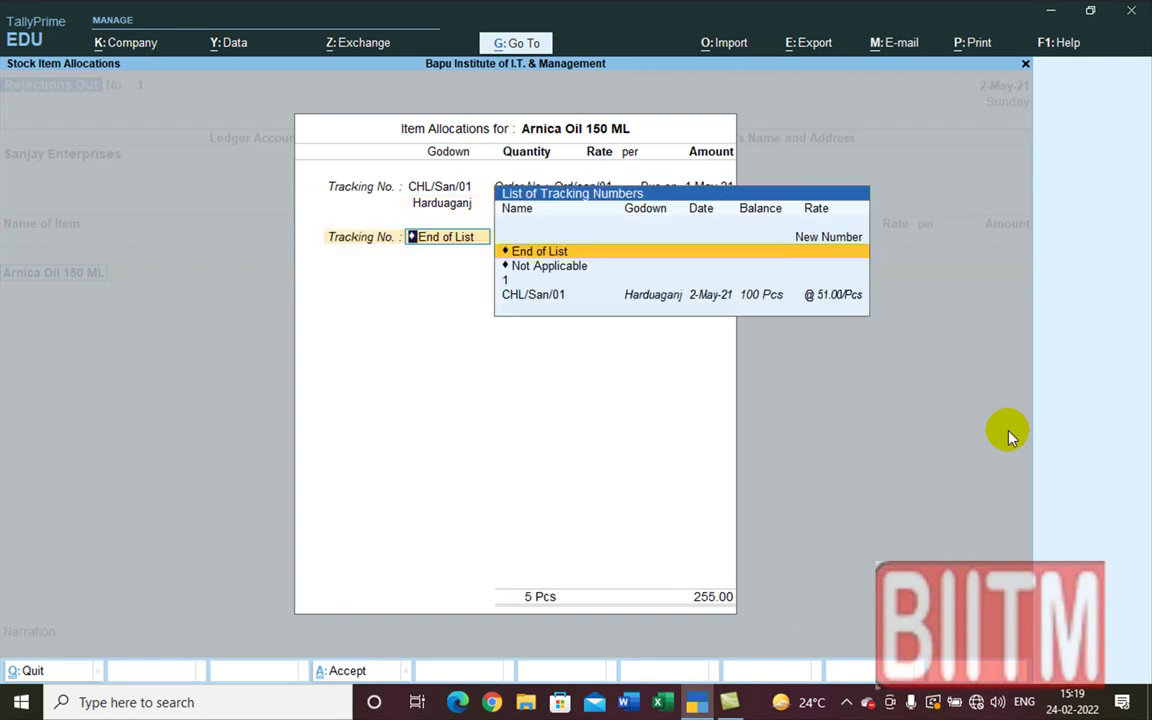
key("Return")
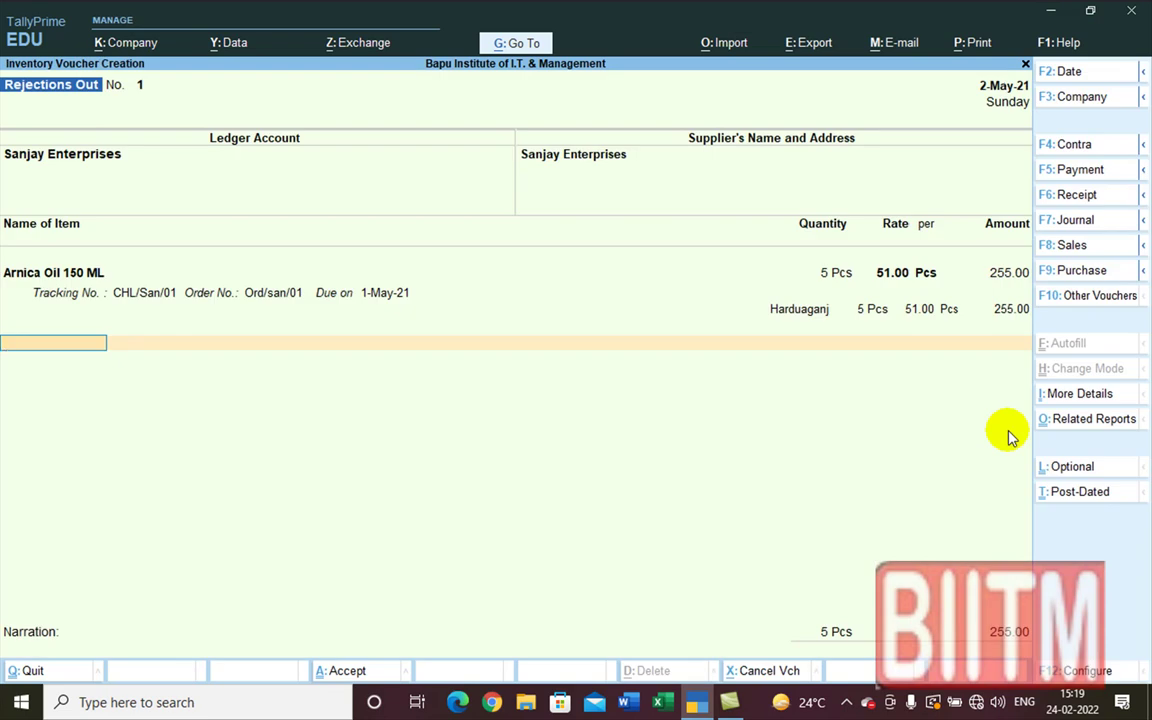
- End the item list, enter the narration "Being 5 pcs Arnica Oil 150 ML rejected due to inferior quality" and save the Rejections Out voucher
type("B")
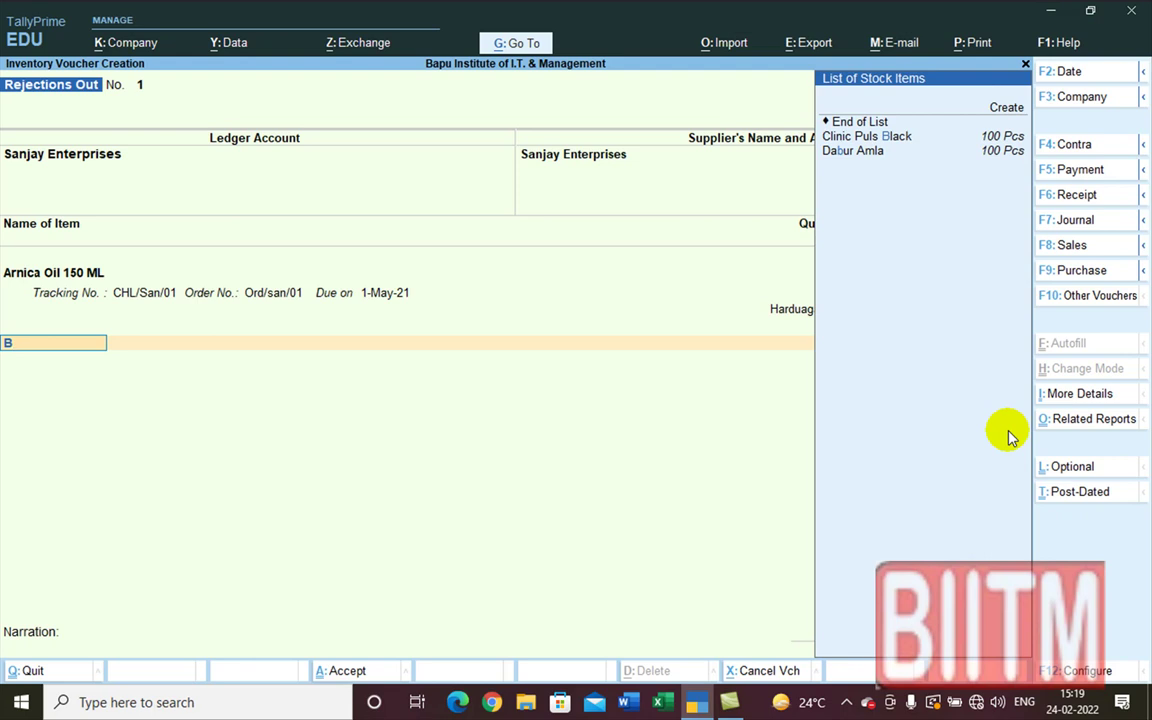
key("Return")
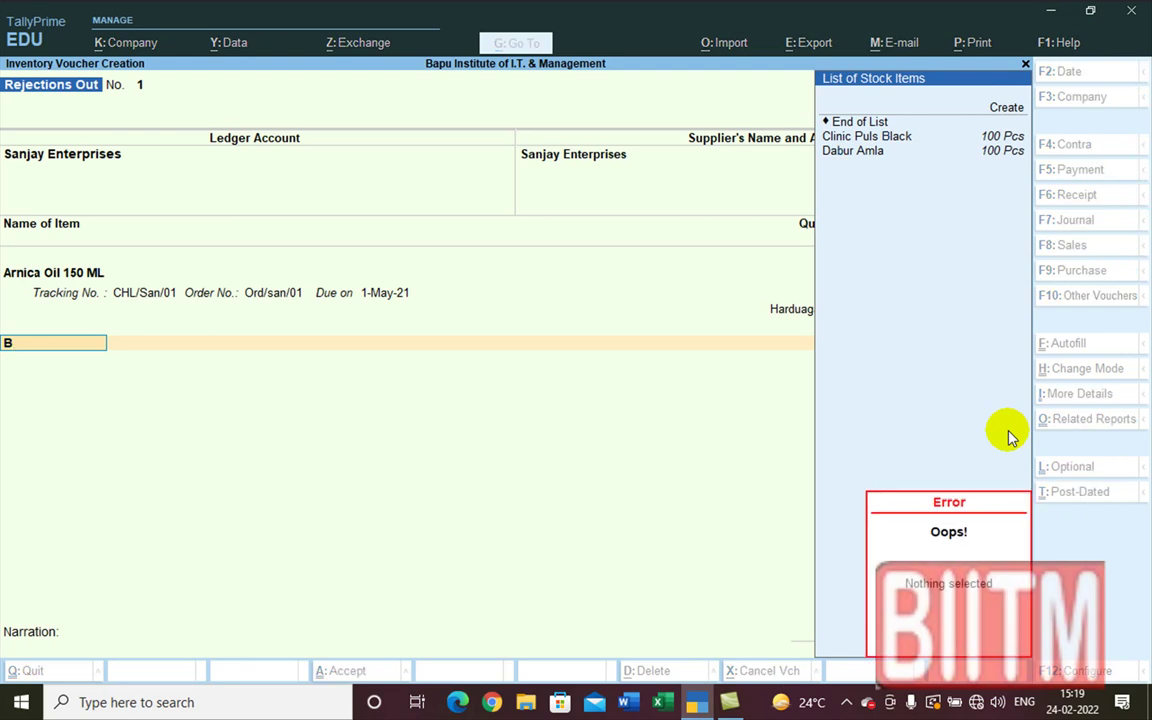
left_click(860, 122)
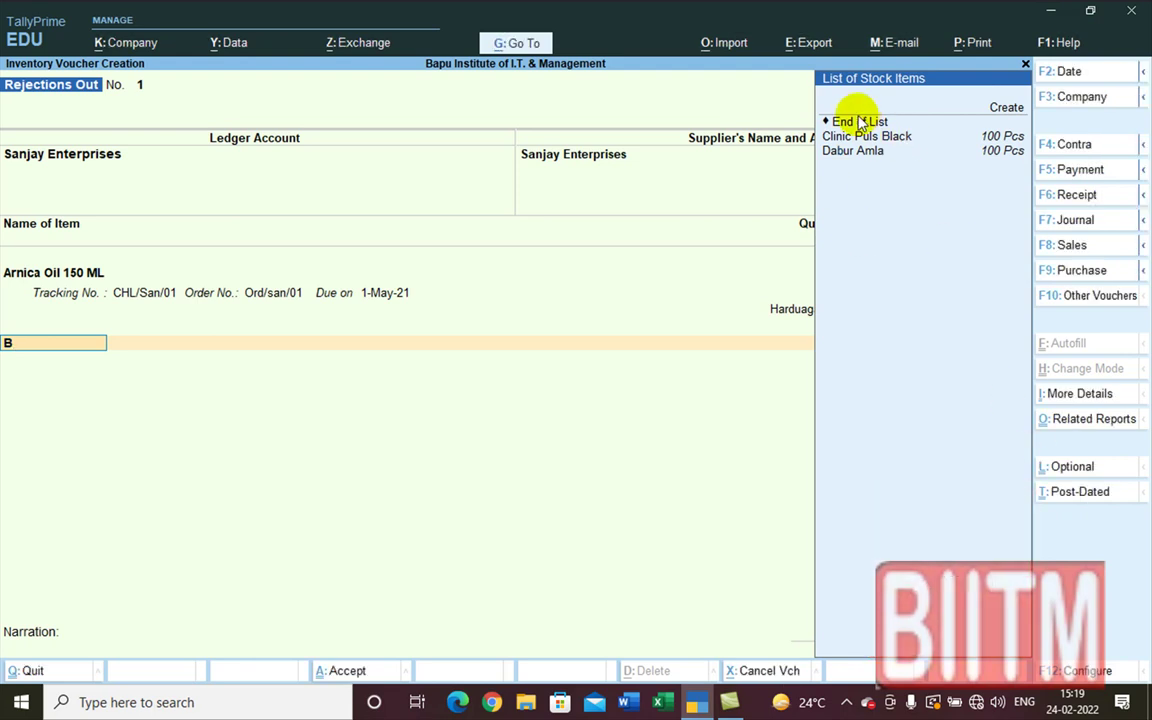
left_click(860, 122)
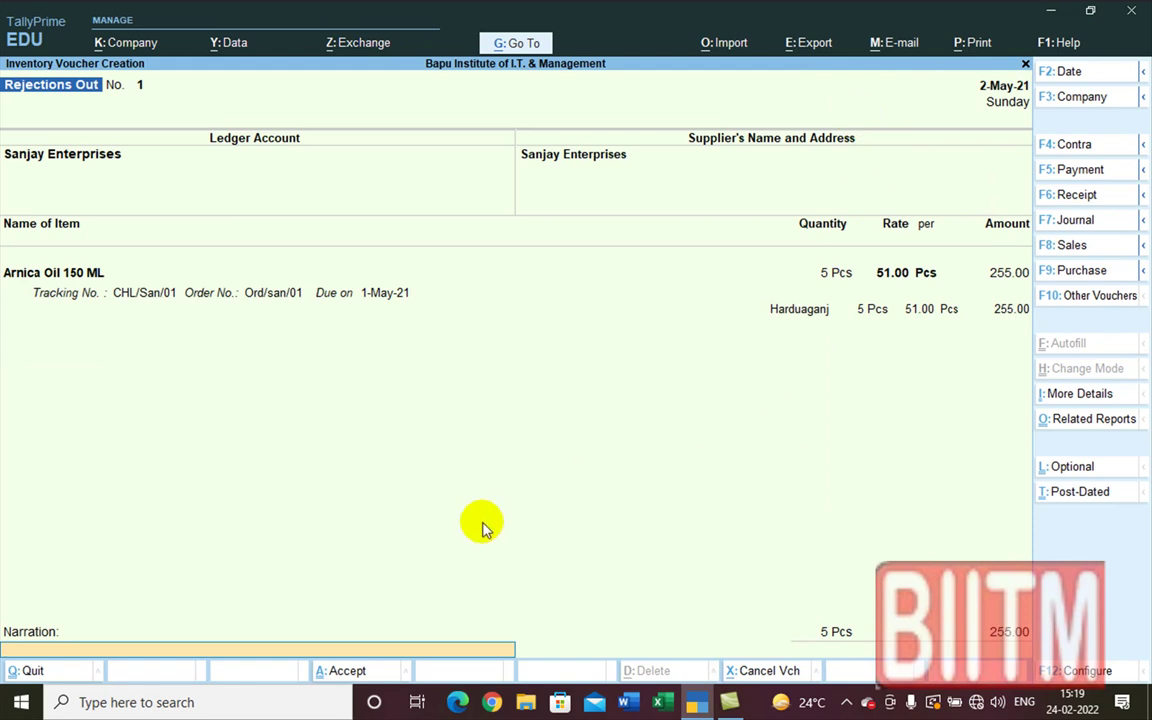
type("Being")
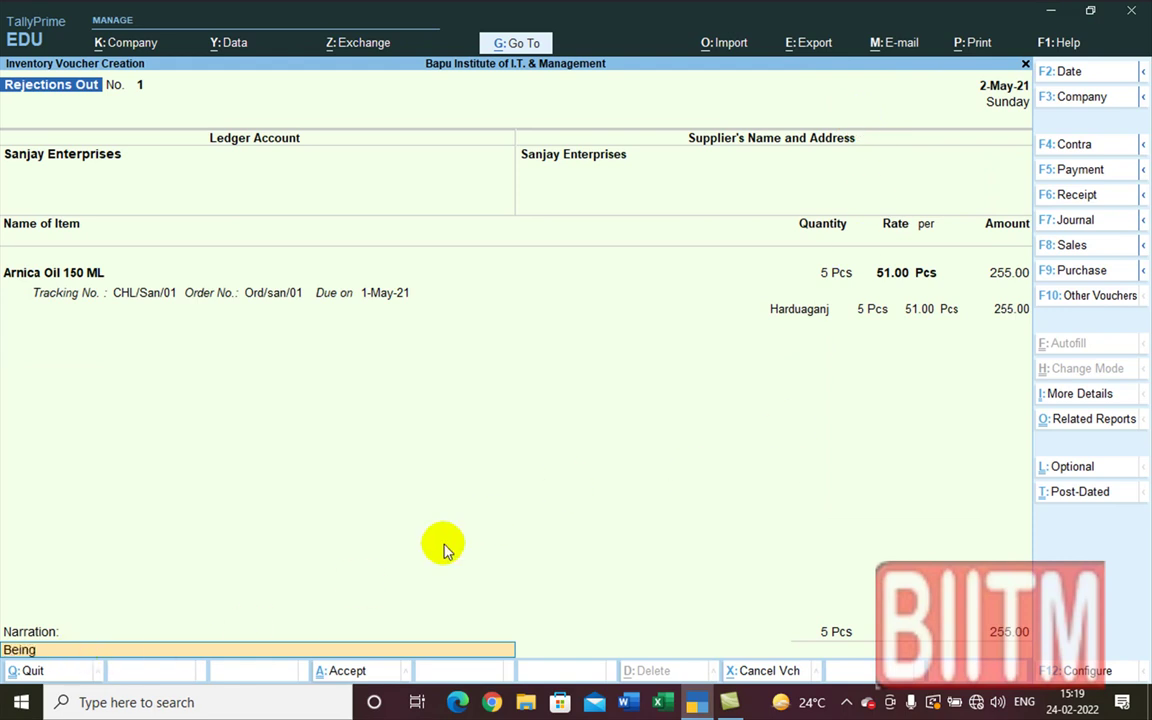
type(" 5 pcs Arnica Oil 150")
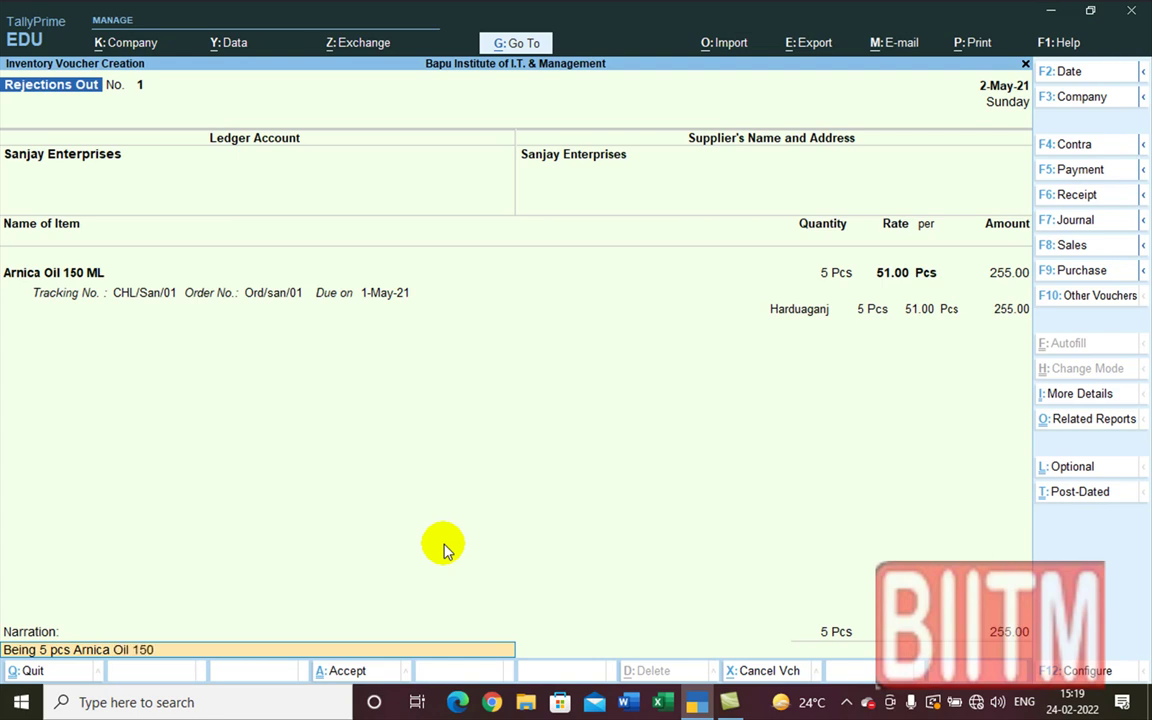
type(" ML rejected due")
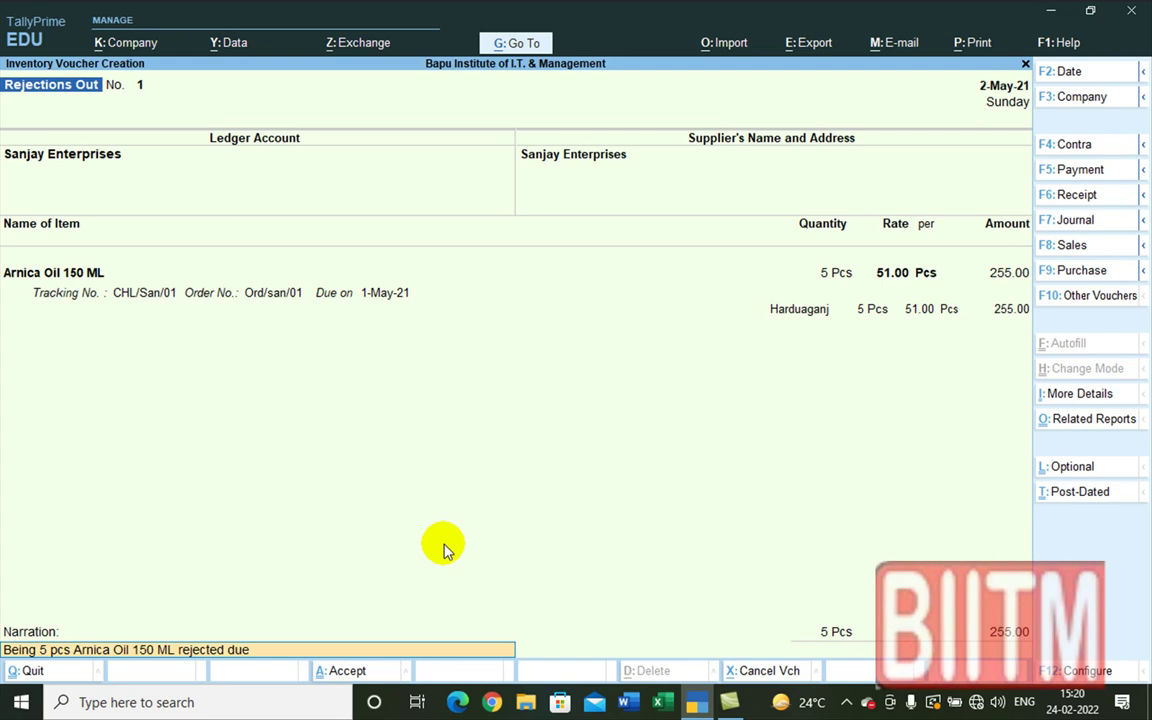
type(" to inferior quality")
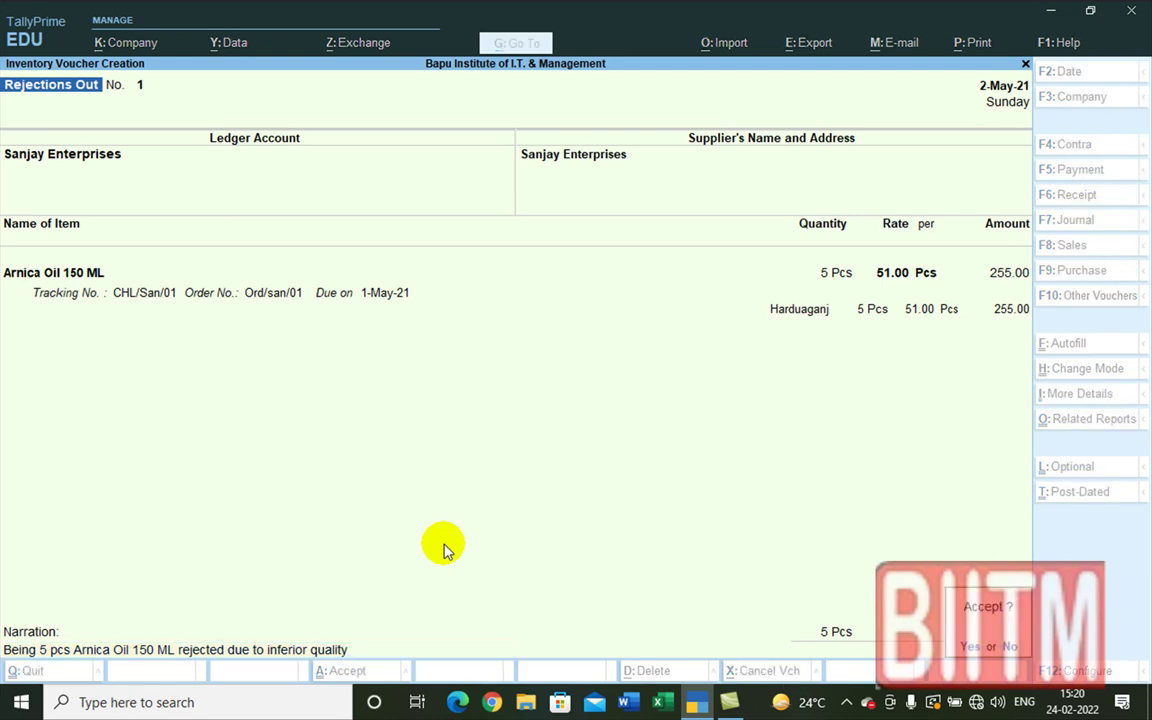
key("Return")
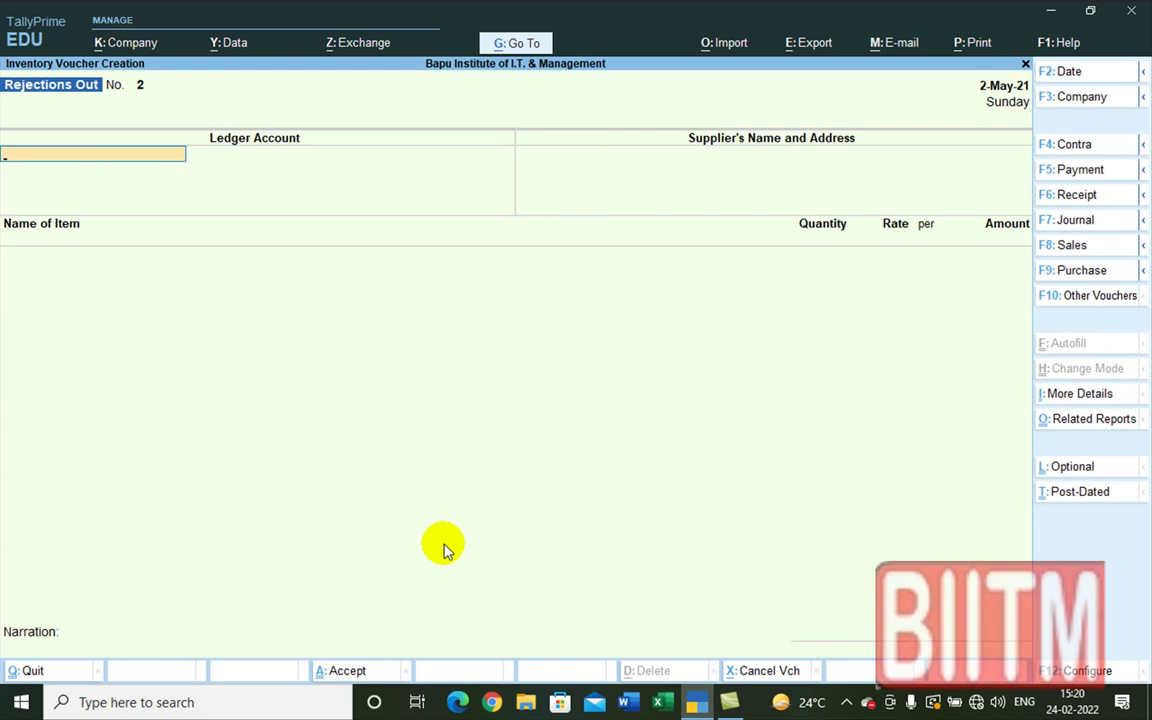
- Leave voucher entry, open the Profit & Loss A/c report and expand it to the detailed view
key("Escape")
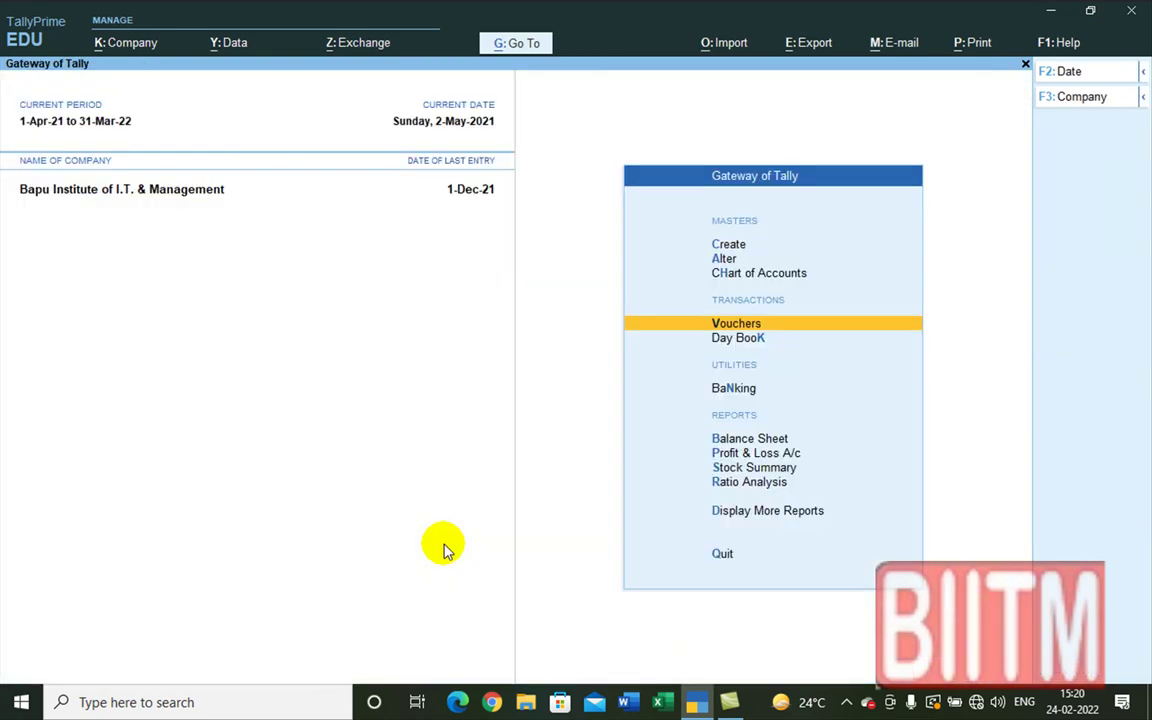
key("Down")
key("Down")
key("Down")
key("Down")
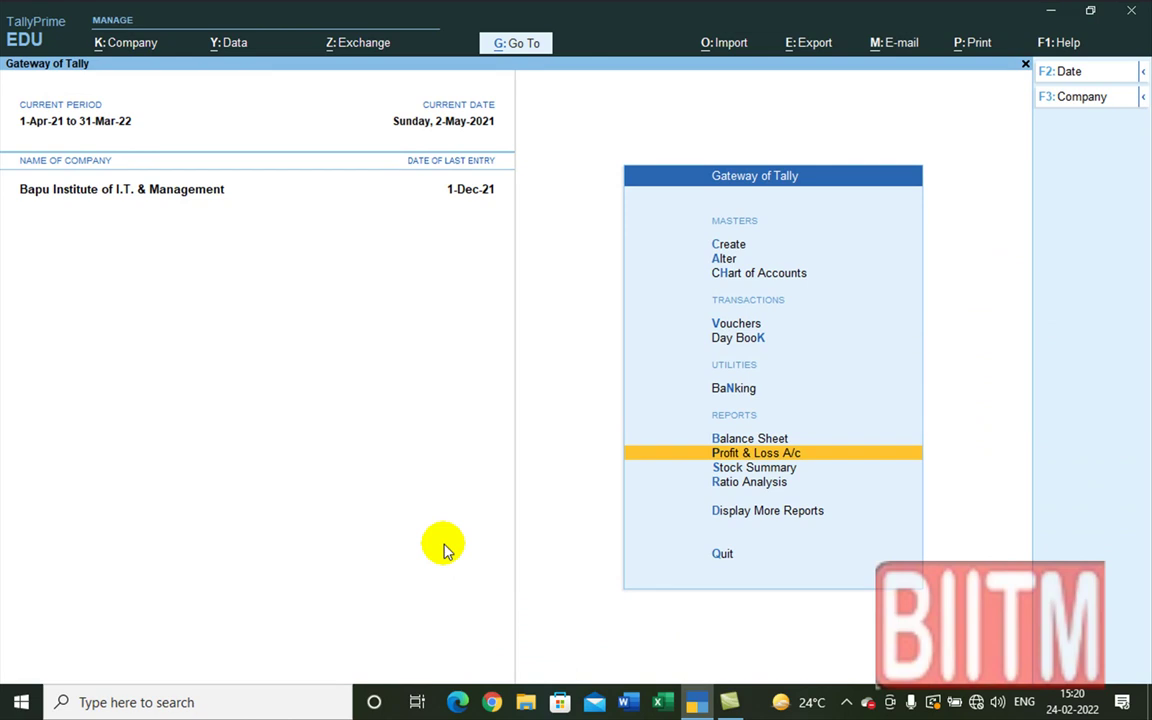
key("Return")
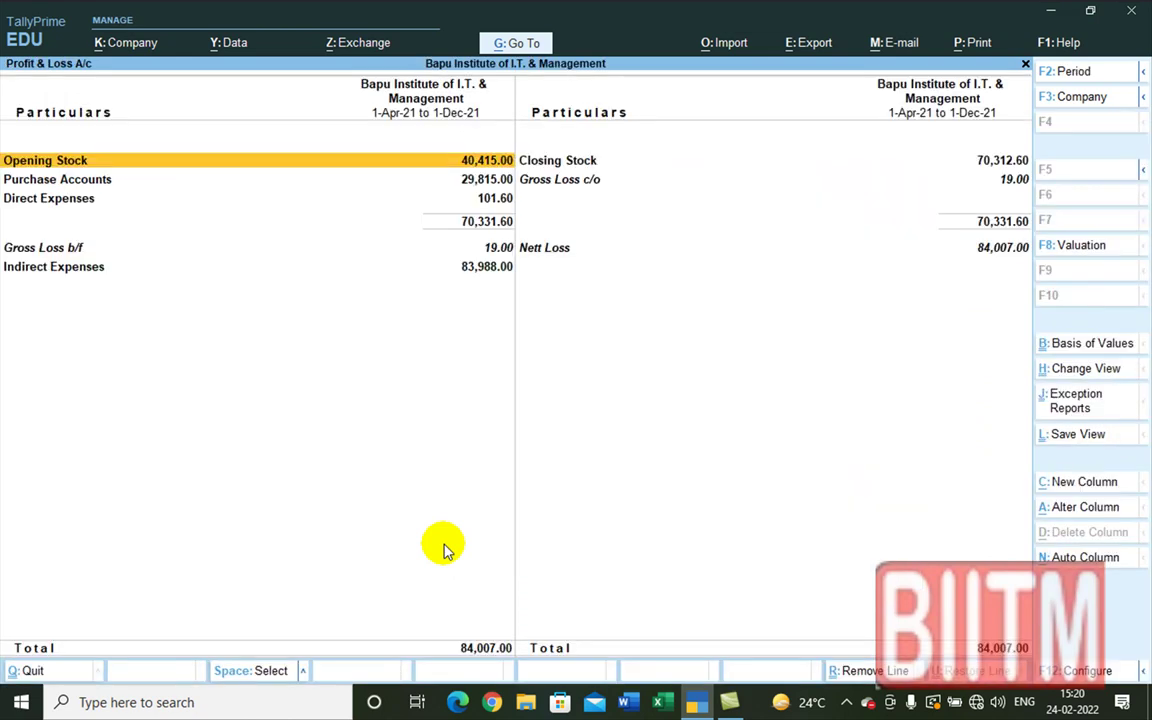
key("alt+F5")
- Examine the pending items behind Purchase Bills to Come, and return to the Gateway of Tally
key("Down")
key("Down")
key("Down")
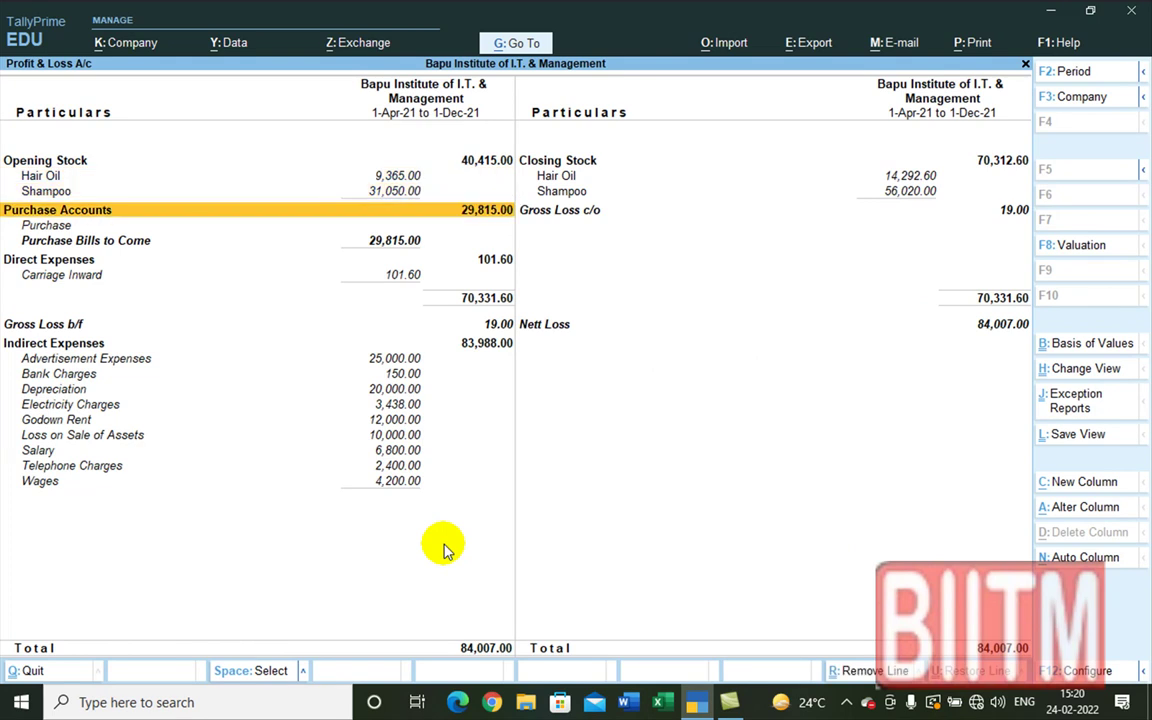
key("Down")
key("Down")
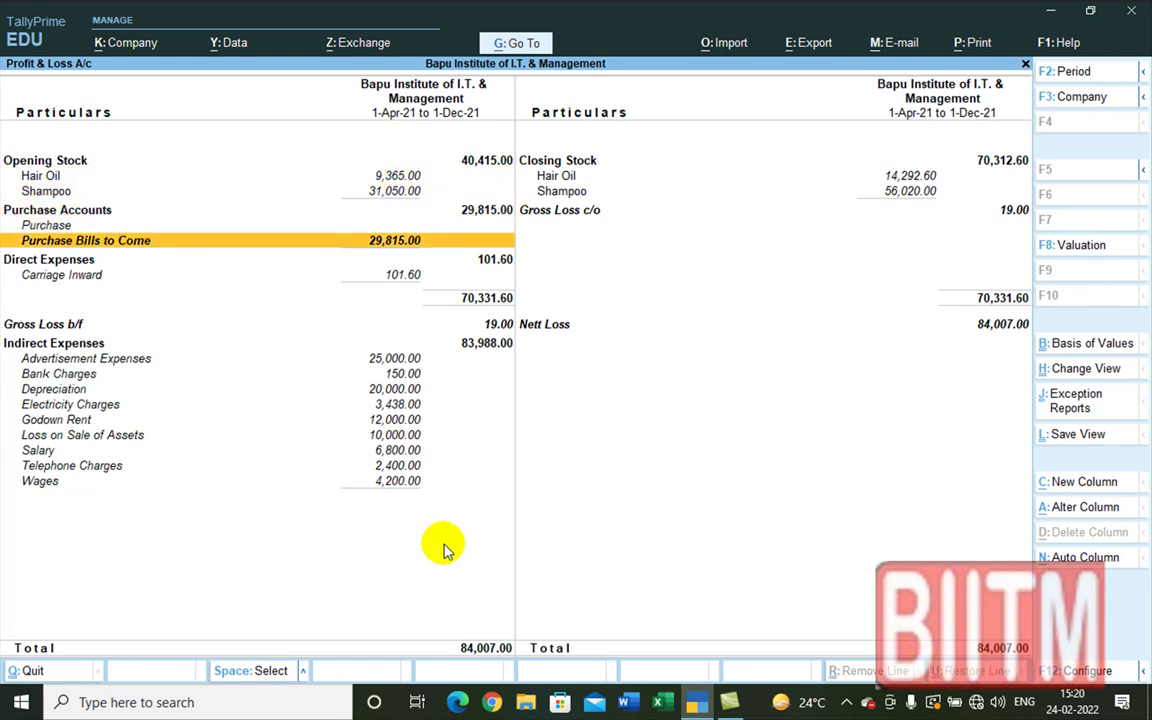
key("Return")
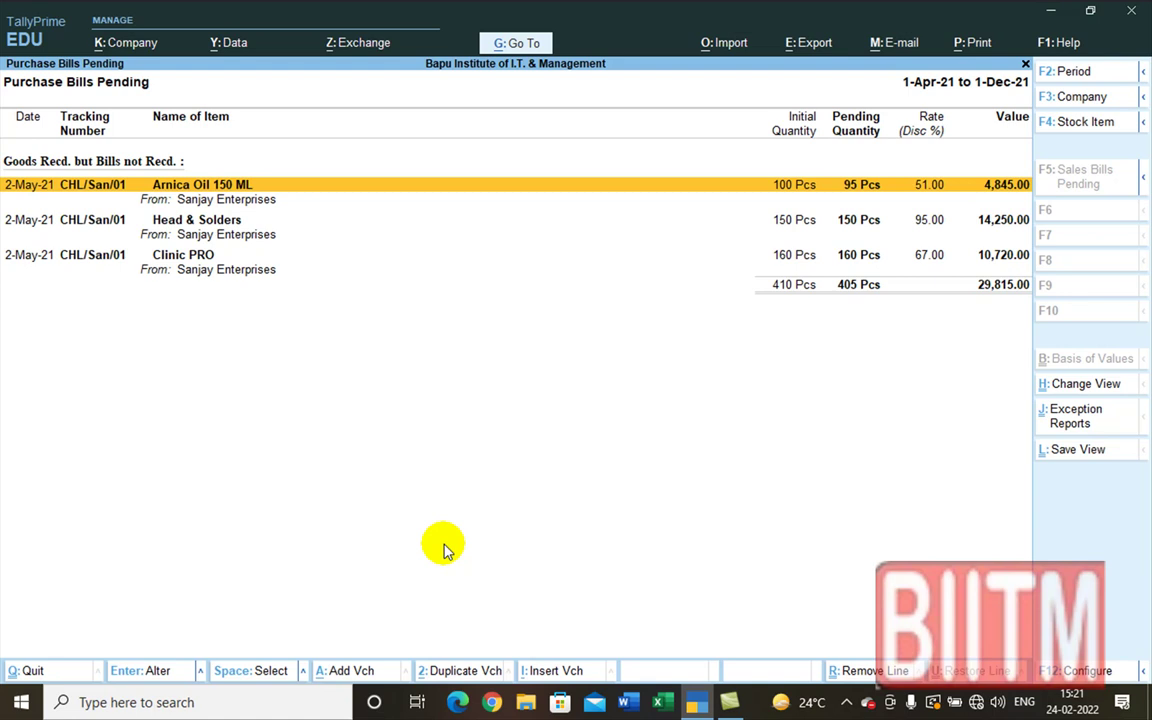
key("Escape")
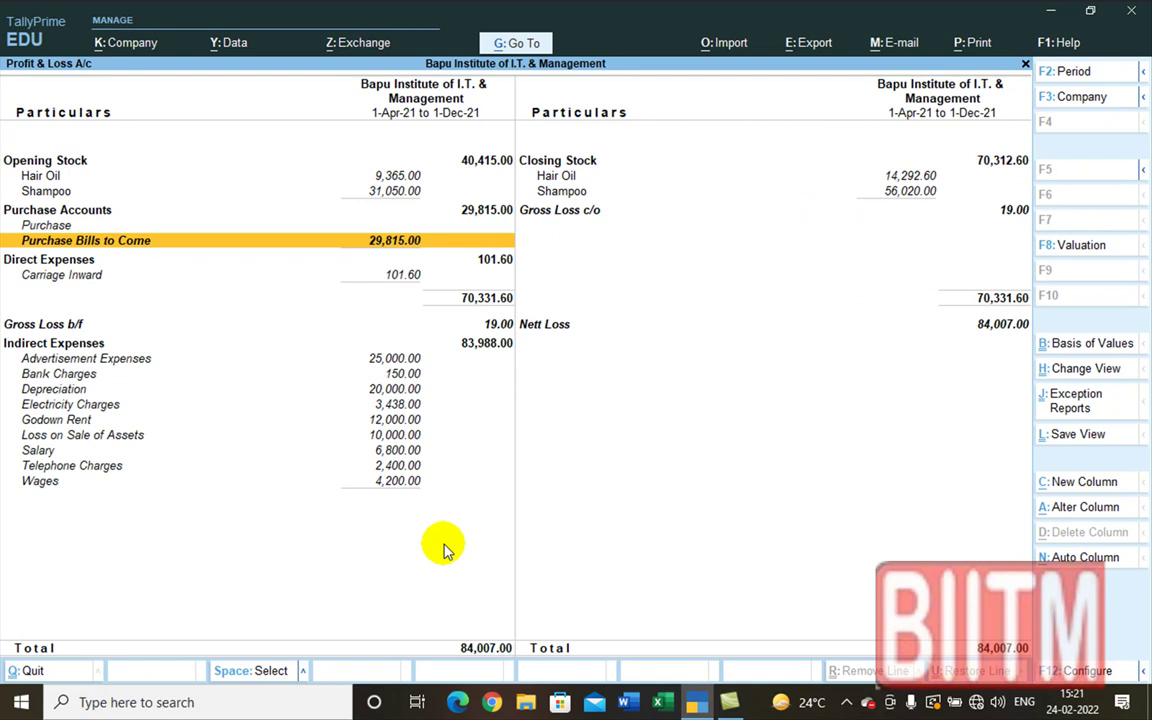
key("Escape")
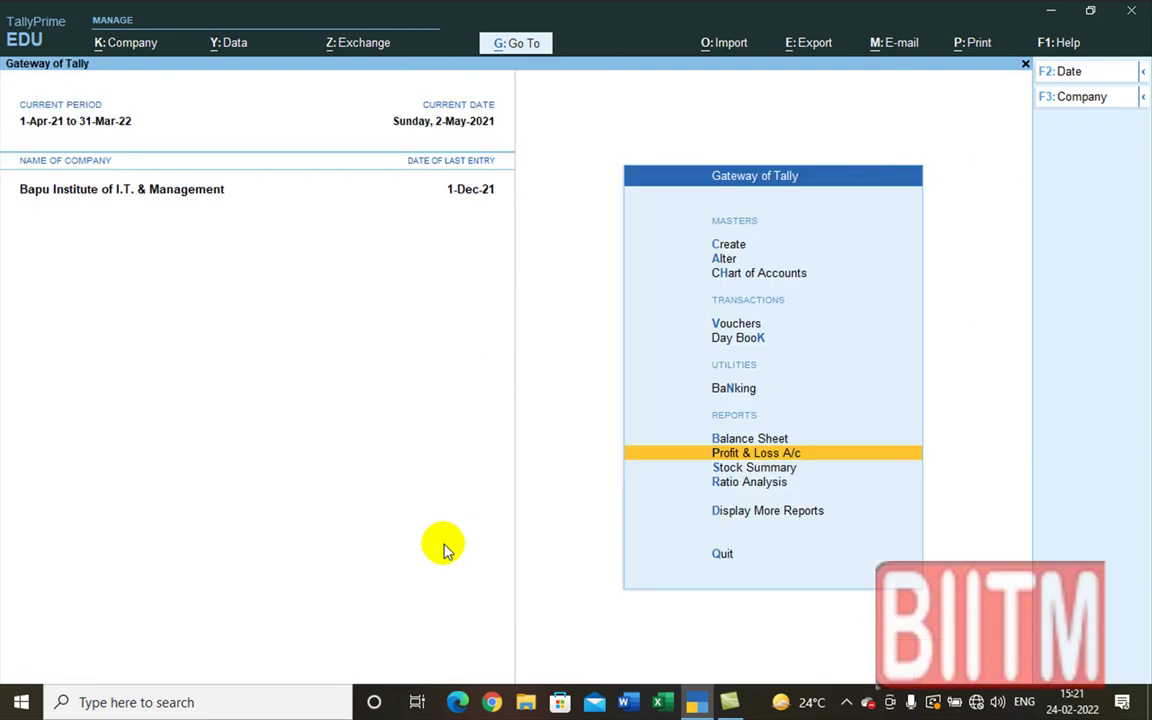
- Go back to voucher entry and switch to a new Purchase voucher
key("Down")
key("Up")
key("Up")
key("Up")
key("Up")
key("Up")
key("Return")
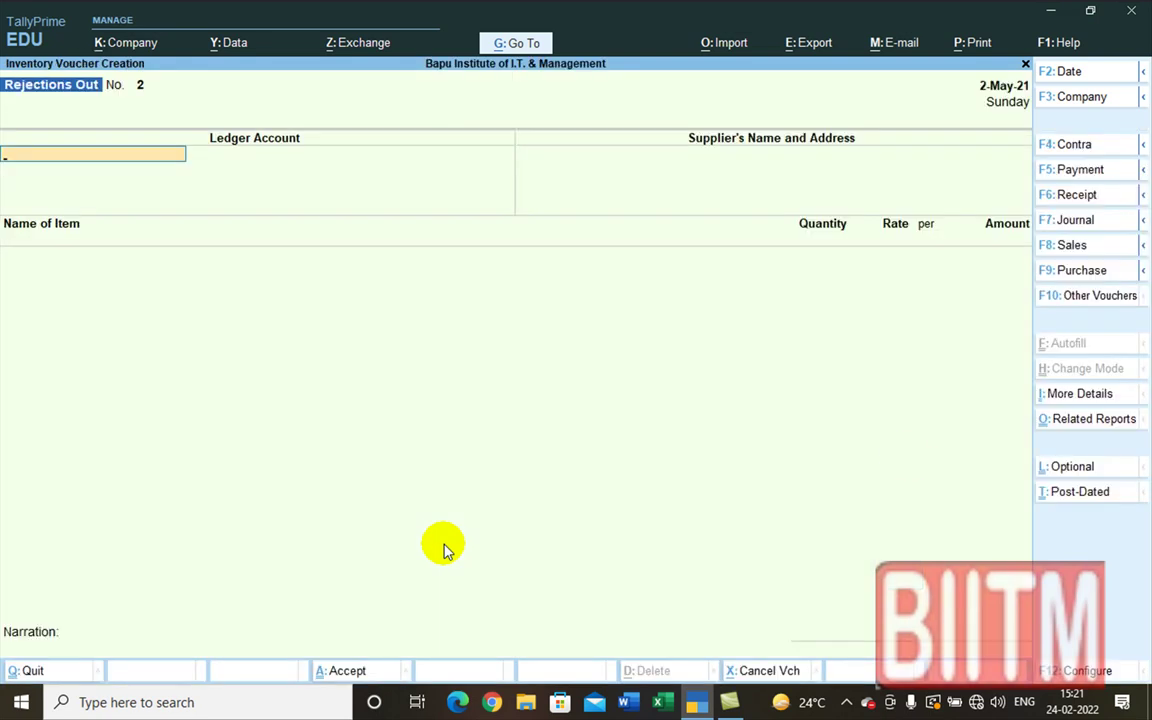
left_click(1065, 276)
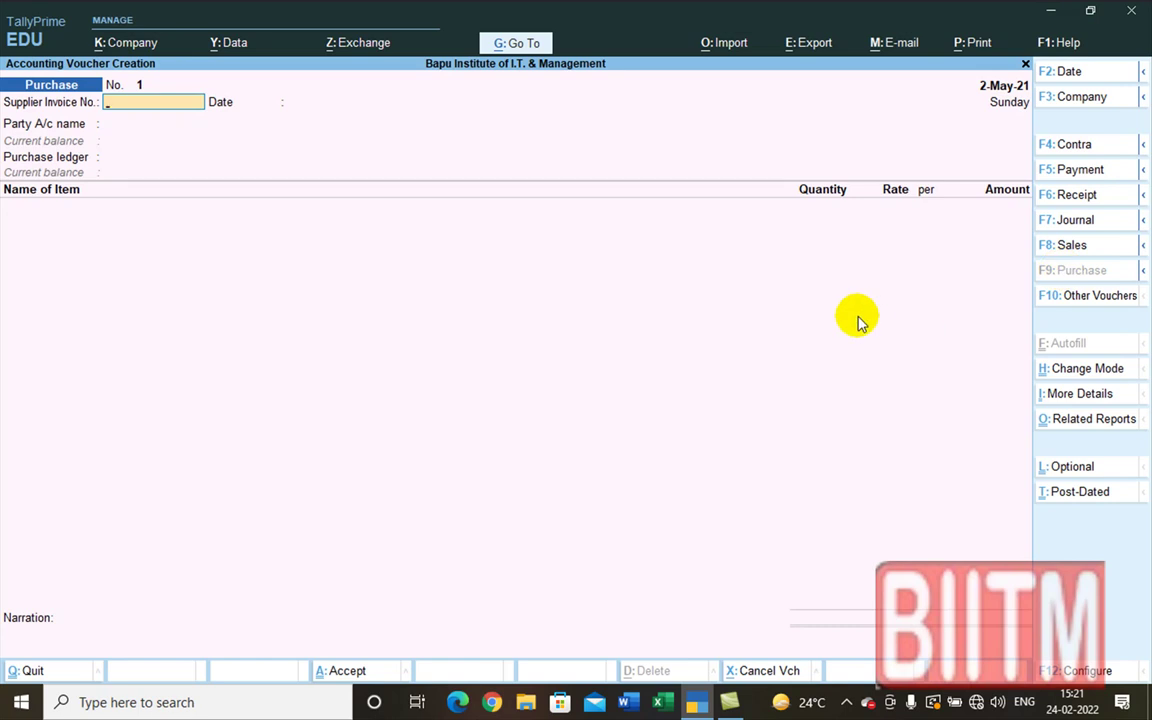
- Enter supplier invoice number San/20-21/314 dated 2-May-21 and choose Sanjay Enterprises as the party account
type("San/")
type("20-21/314")
key("Return")
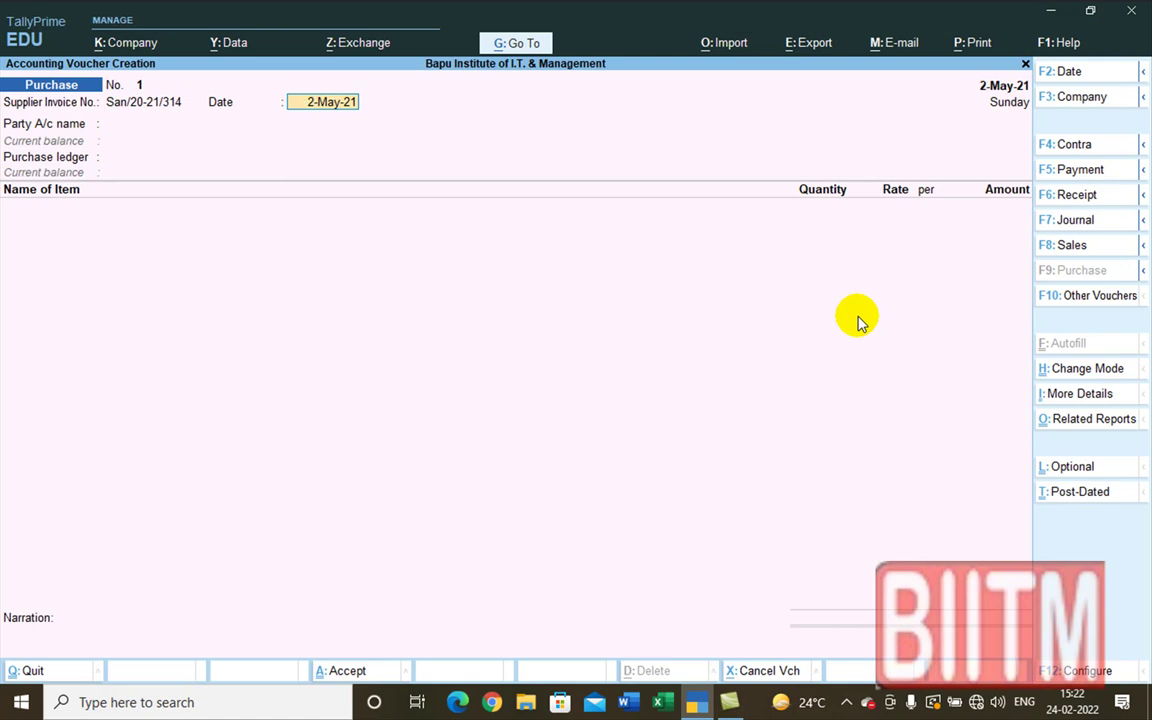
key("Return")
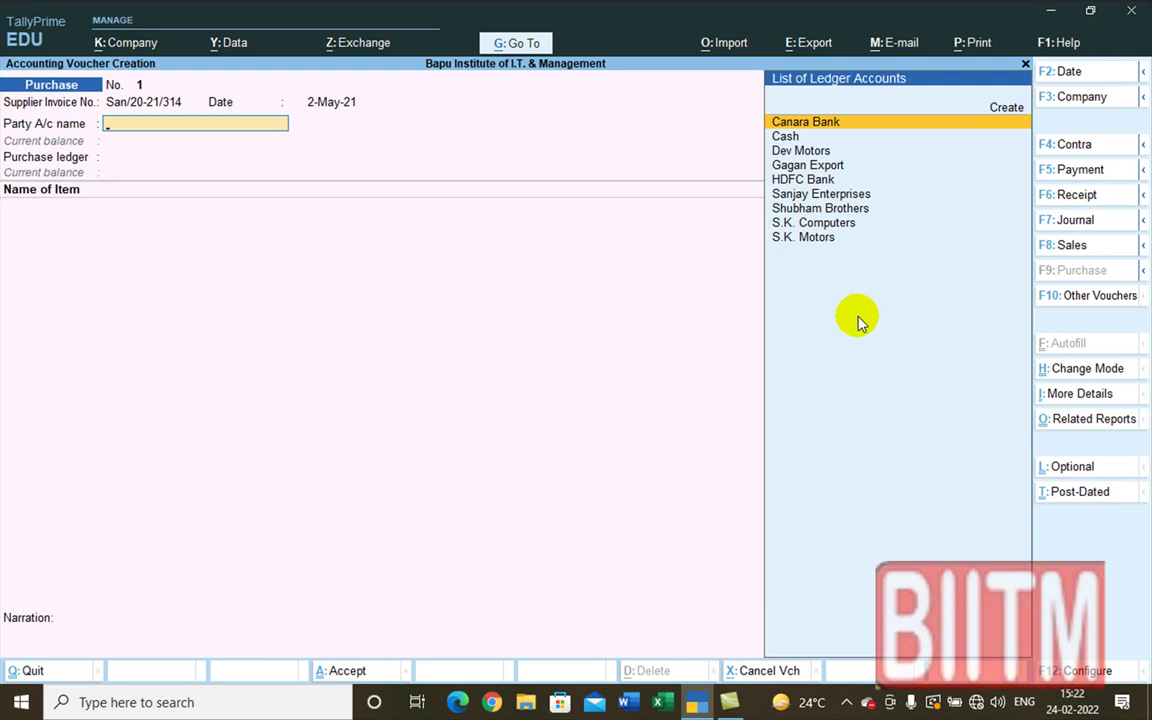
type("S")
key("Down")
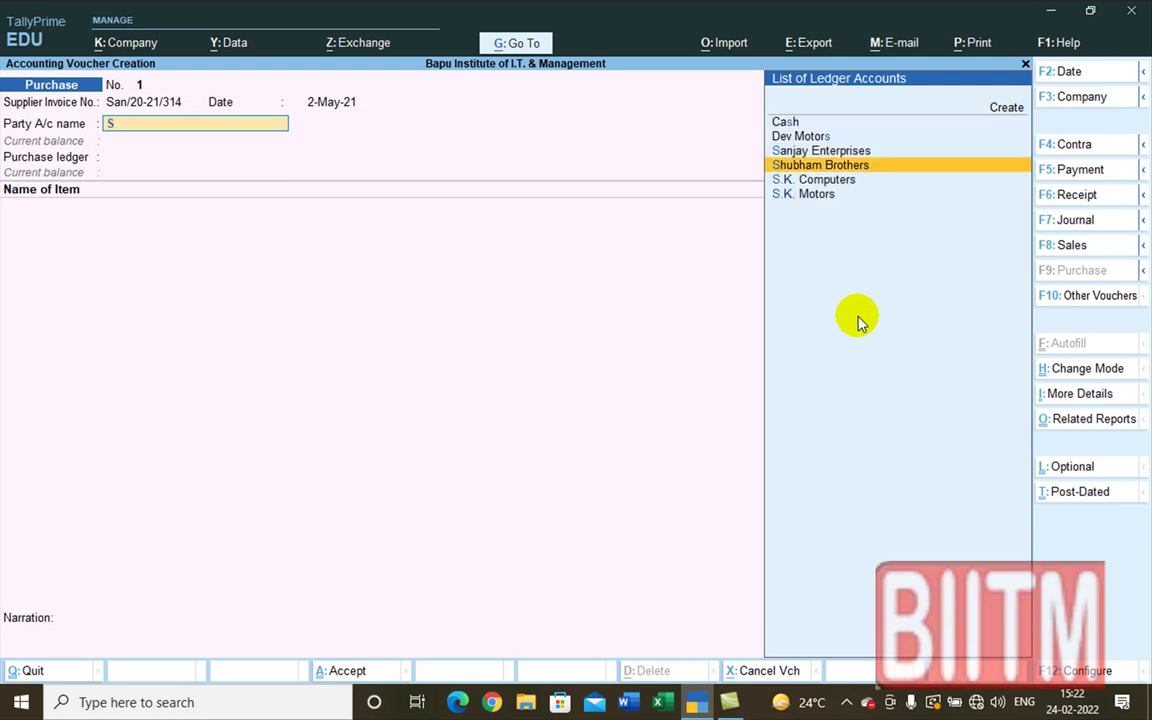
key("Up")
key("Return")
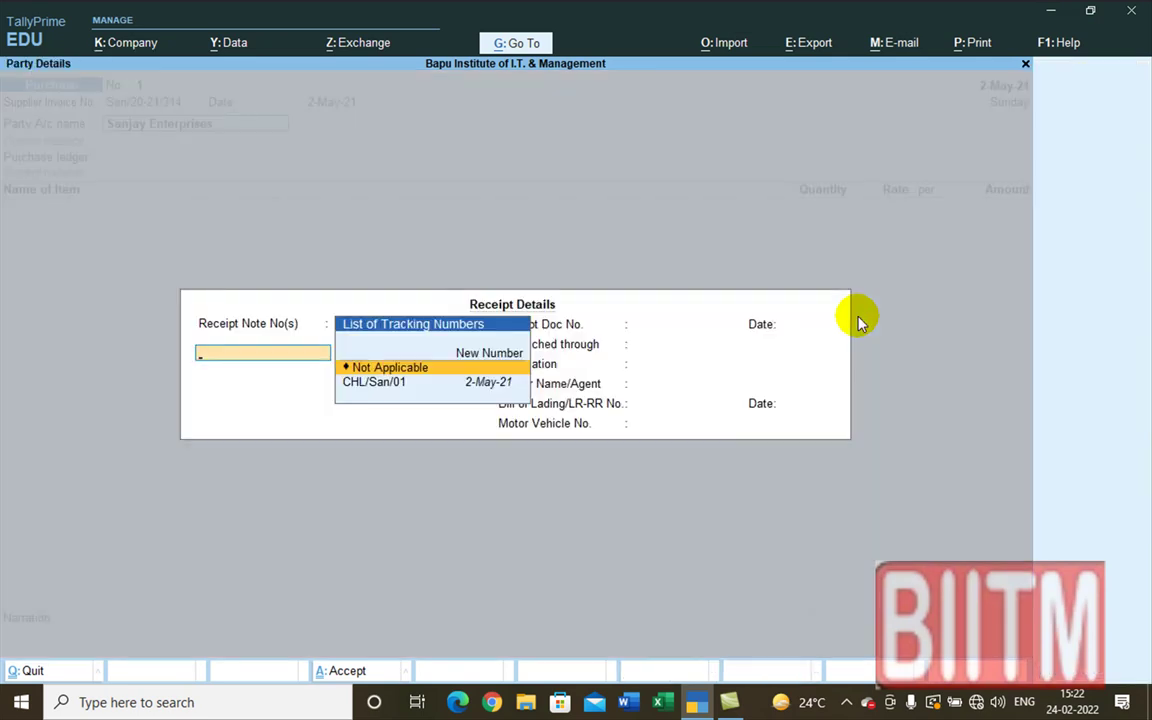
- Link the purchase to receipt note CHL/San/01 and leave the remaining receipt details blank
key("Down")
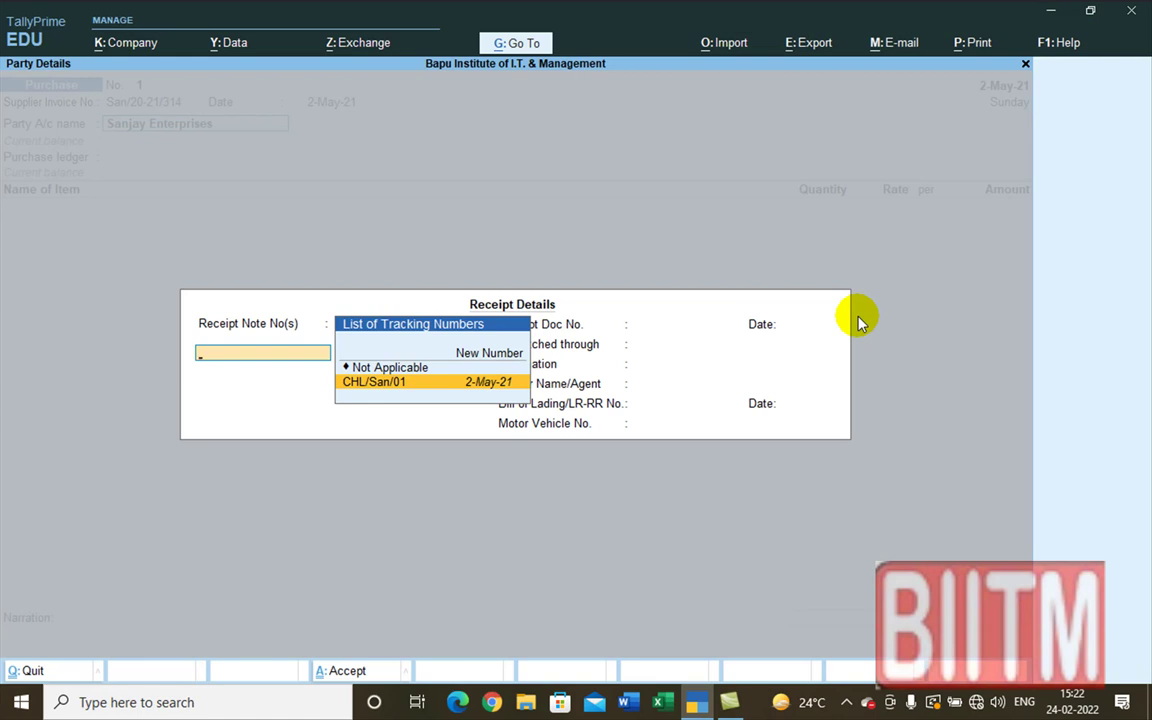
key("Return")
key("Return")
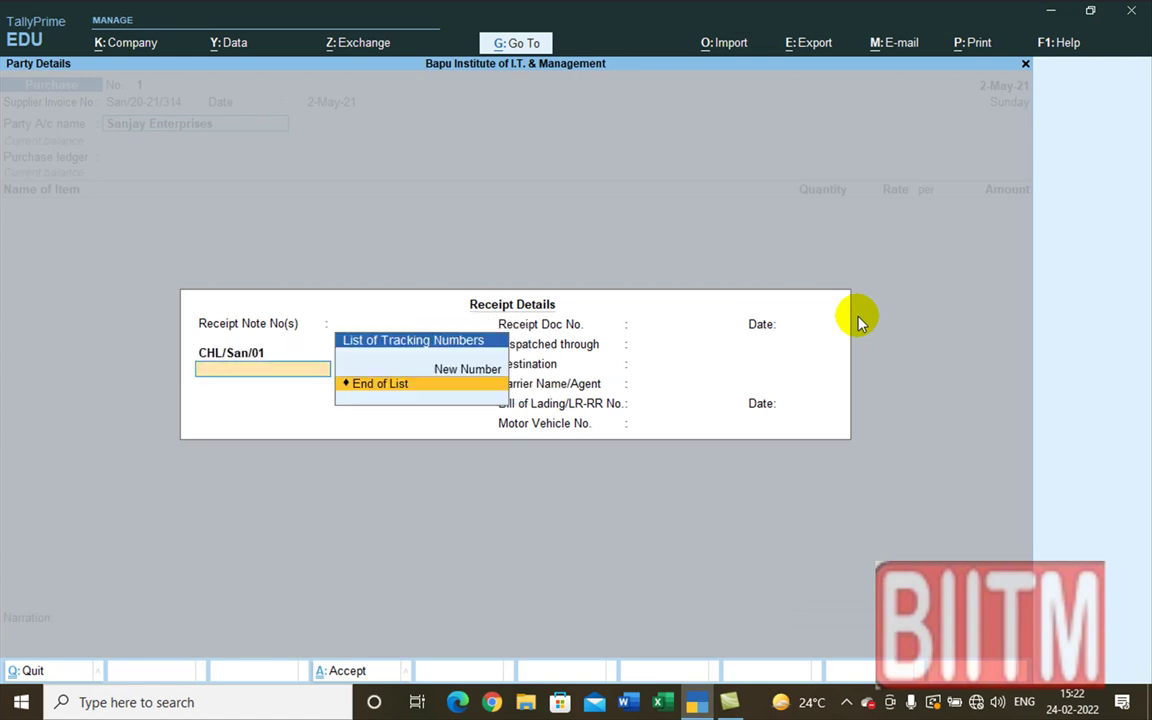
key("Return")
key("Return")
key("Return")
key("Return")
key("Return")
key("Return")
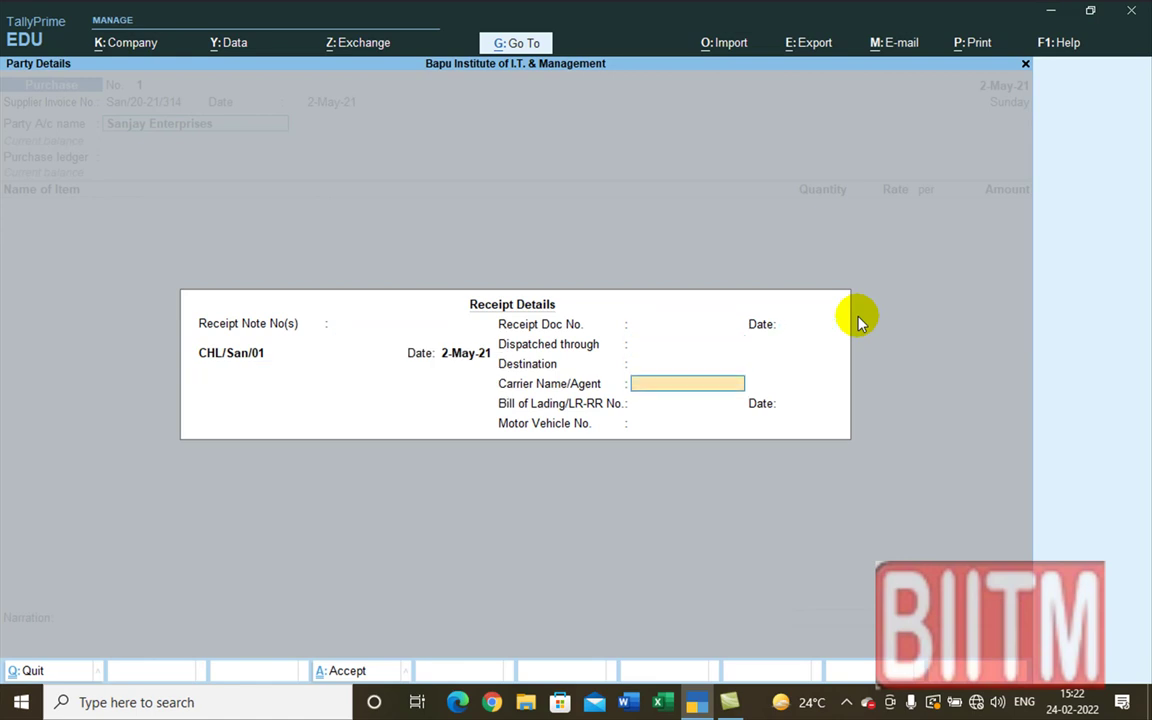
key("Return")
key("Return")
key("Return")
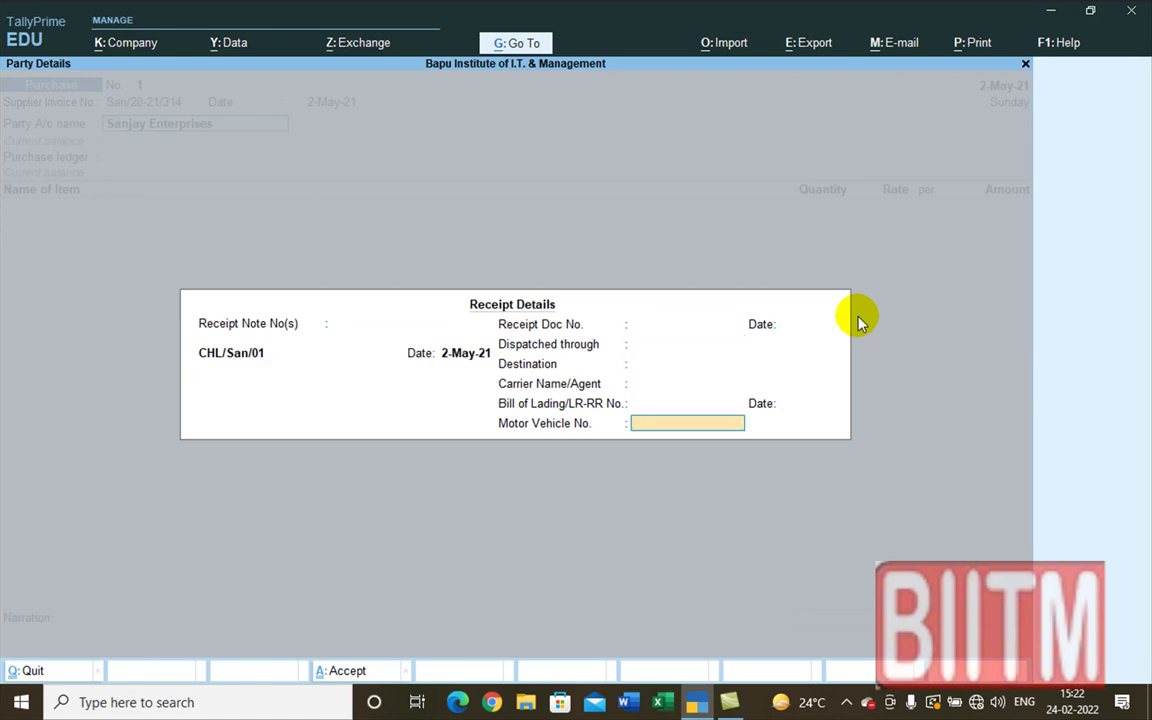
key("Return")
- Accept the party details with a blank address and use Purchase as the purchase ledger
key("Return")
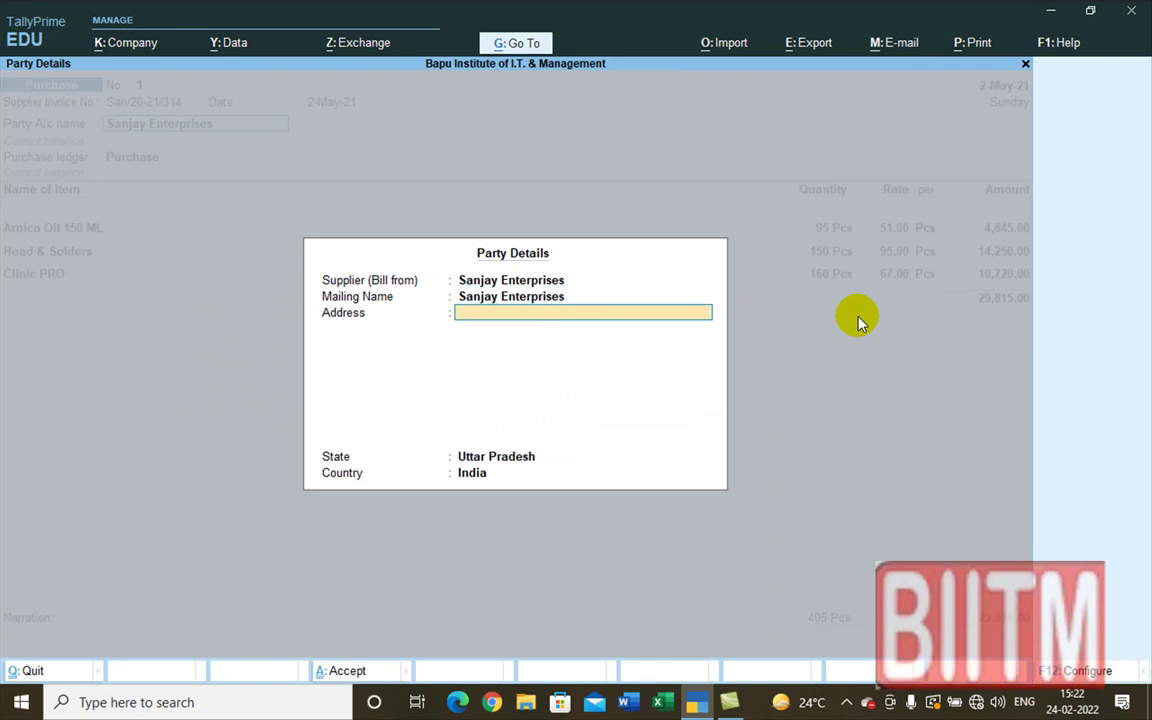
key("ctrl+a")
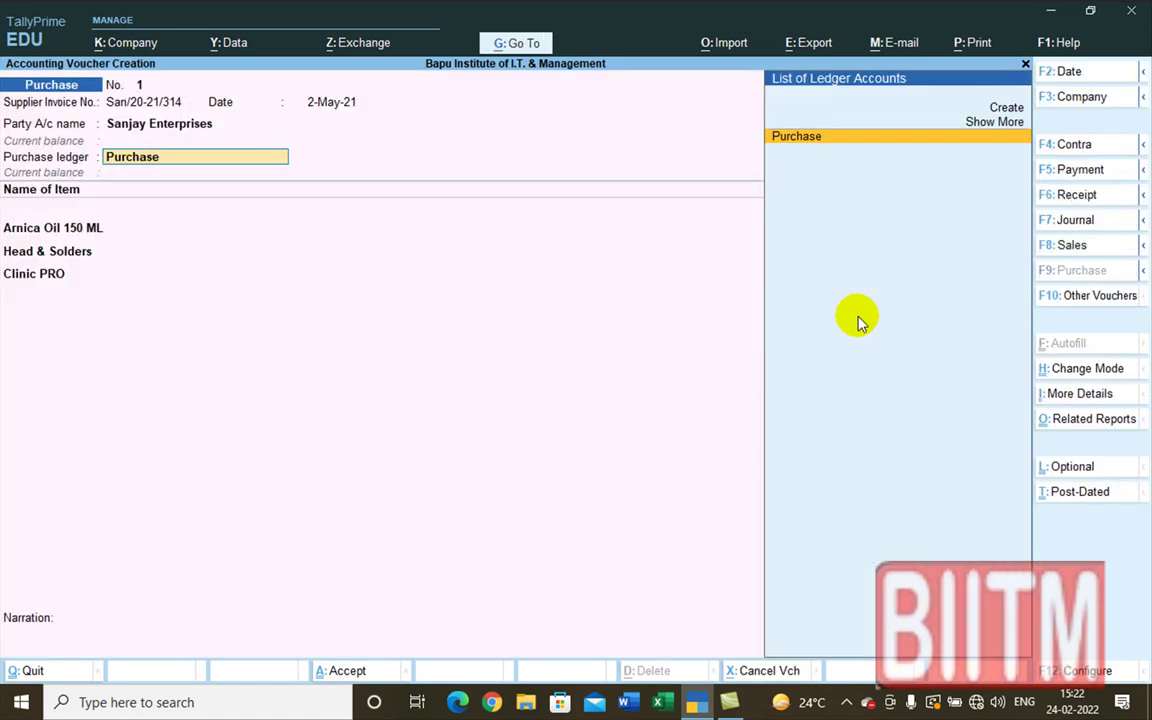
key("Return")
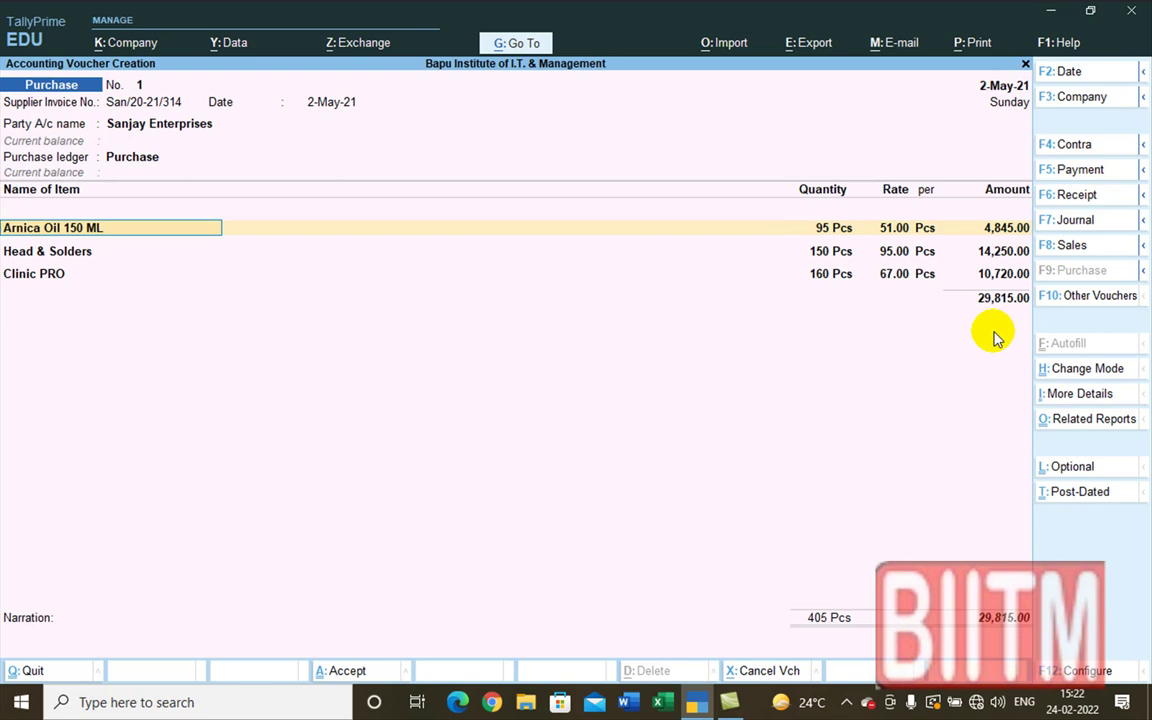
- Accept the Arnica Oil 150 ML allocation against tracking number CHL/San/01 in the Harduaganj godown, with 95 Pcs at 51.00
key("Return")
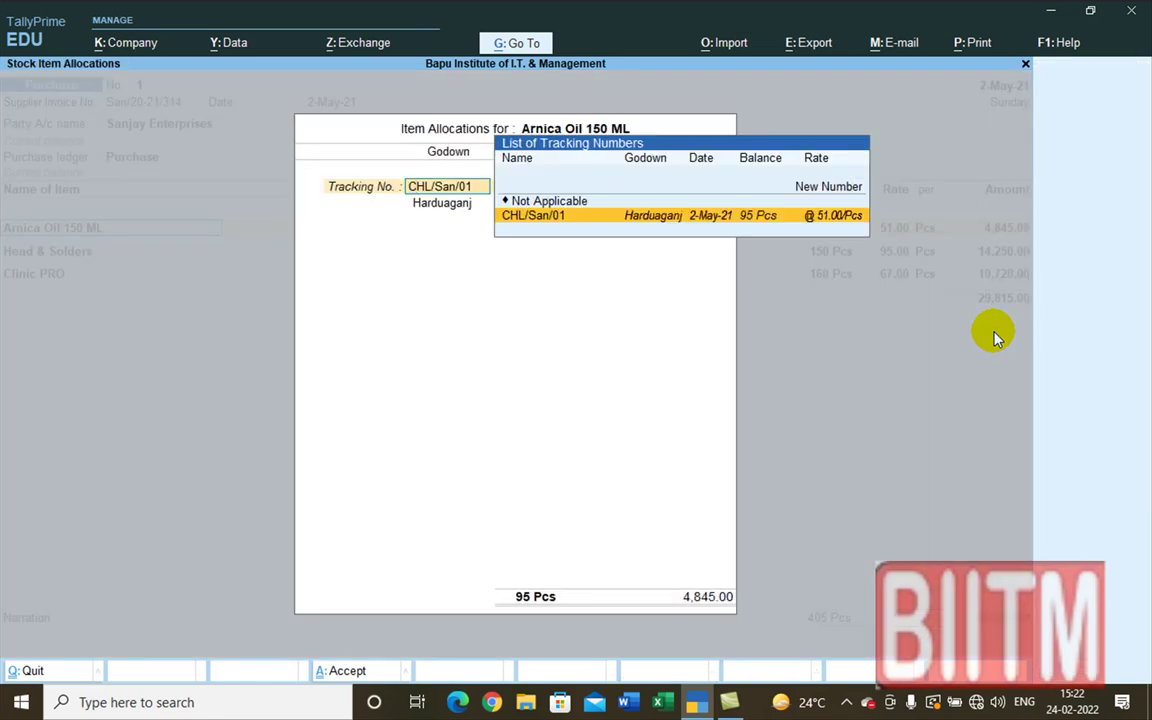
key("Return")
key("Return")
key("Return")
key("Return")
key("Return")
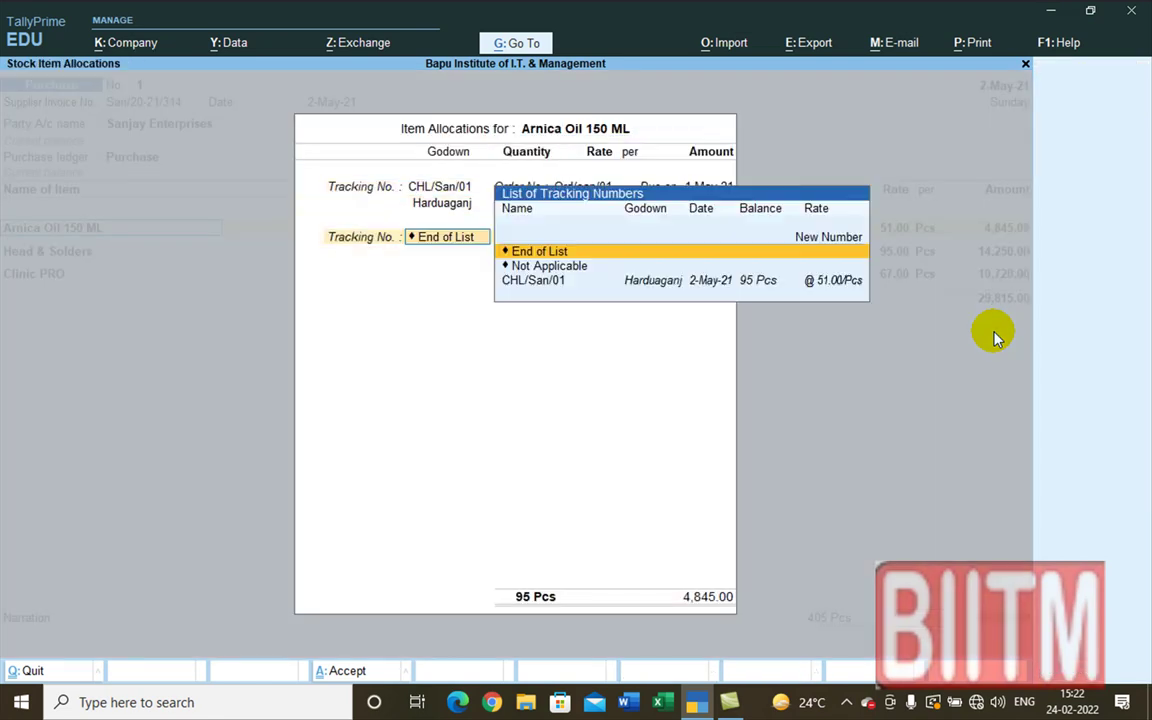
key("Return")
key("Return")
- Accept the Head & Solders allocation against tracking number CHL/San/01 in the Harduaganj godown, with 150 Pcs at 95.00
key("Return")
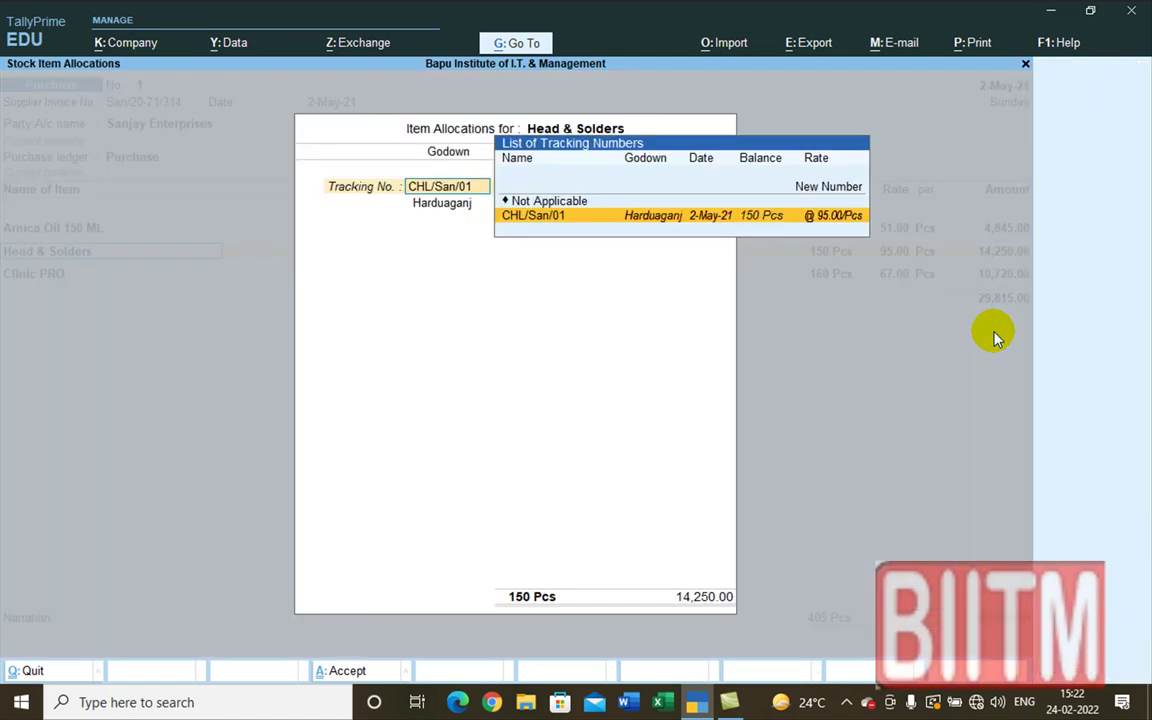
key("Return")
key("Return")
key("Return")
key("Return")
key("Return")
key("Return")
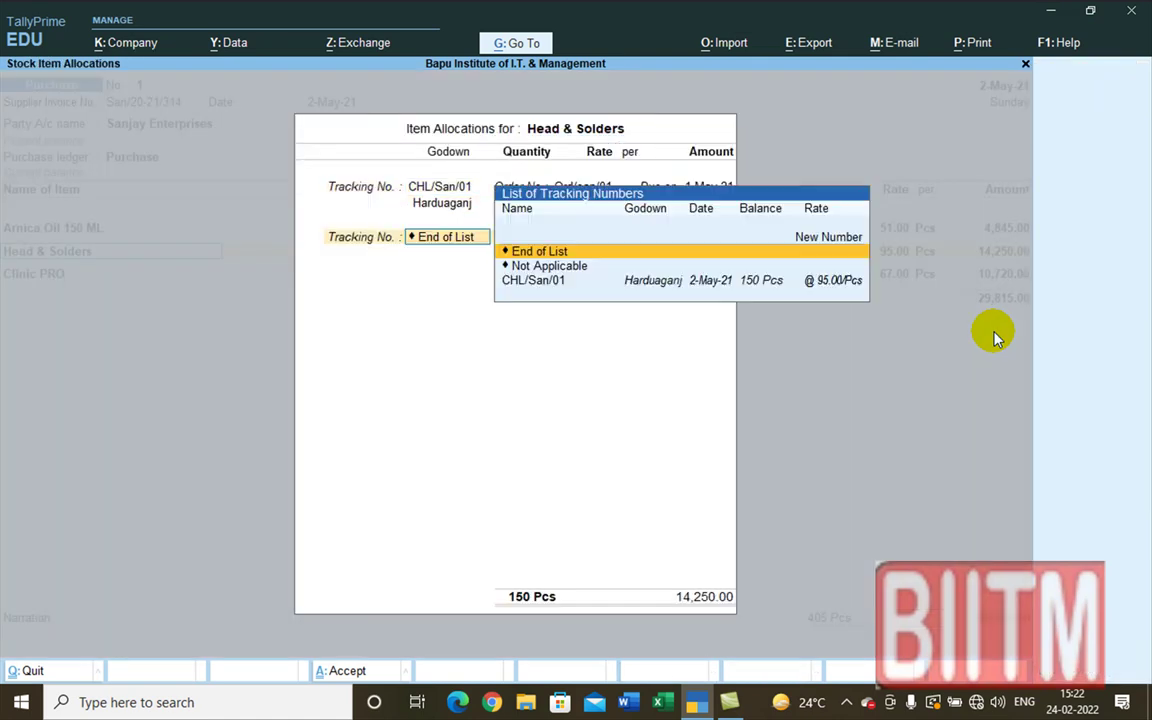
key("Return")
- Accept the Clinic PRO allocation against tracking number CHL/San/01 in the Harduaganj godown, with 160 Pcs at 67.00
key("Return")
key("Return")
key("Return")
key("Return")
key("Return")
key("Return")
key("Return")
key("Return")
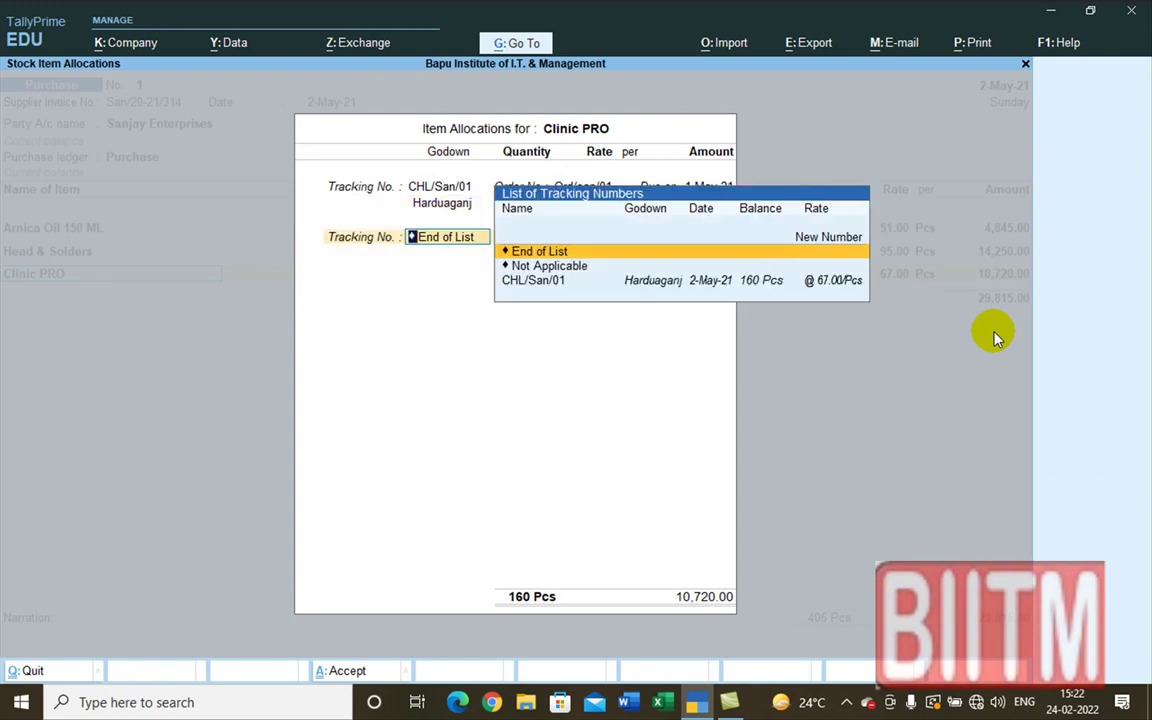
key("Return")
key("Return")
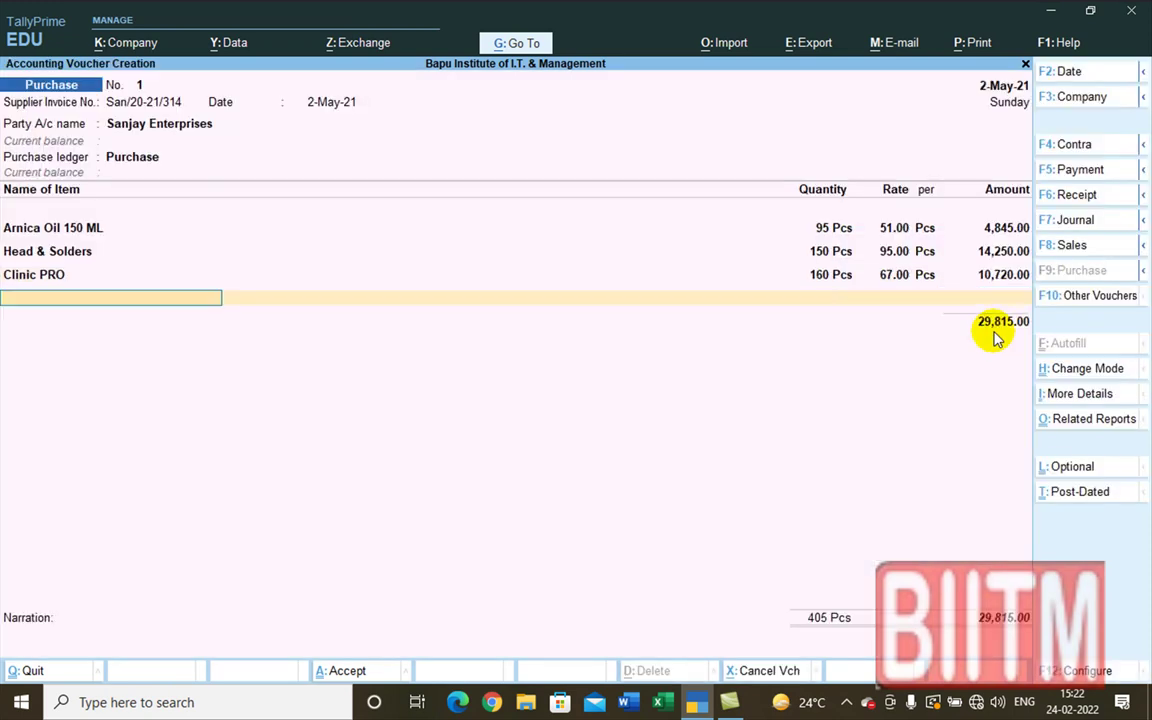
- End the item list and accept the Sanjay Enterprises bill-wise details as a New Ref under the supplier invoice number for 29,815.00 Cr
key("Return")
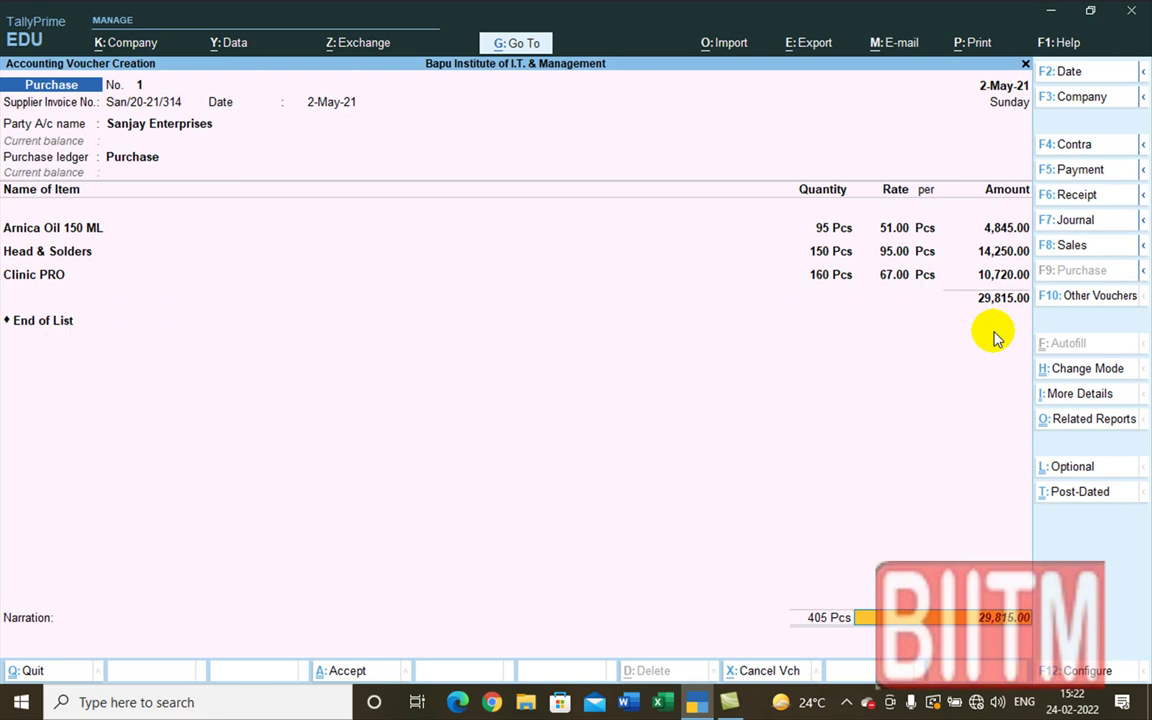
key("Return")
key("Return")
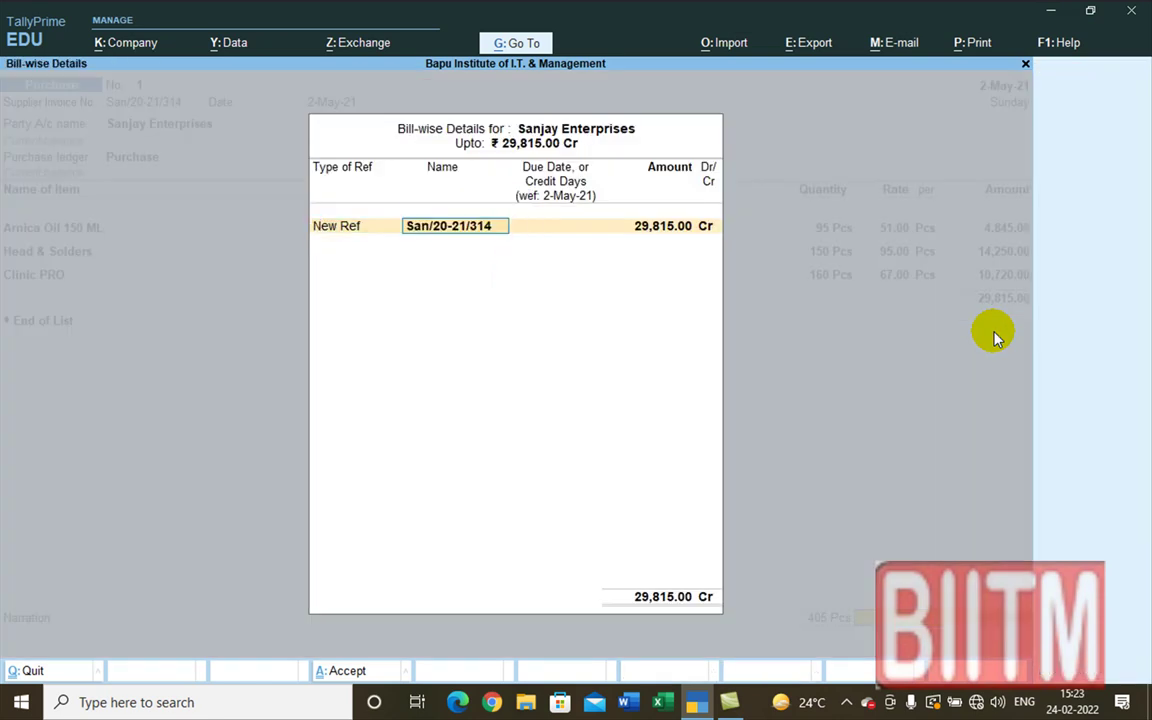
key("Return")
key("Return")
key("Return")
key("Return")
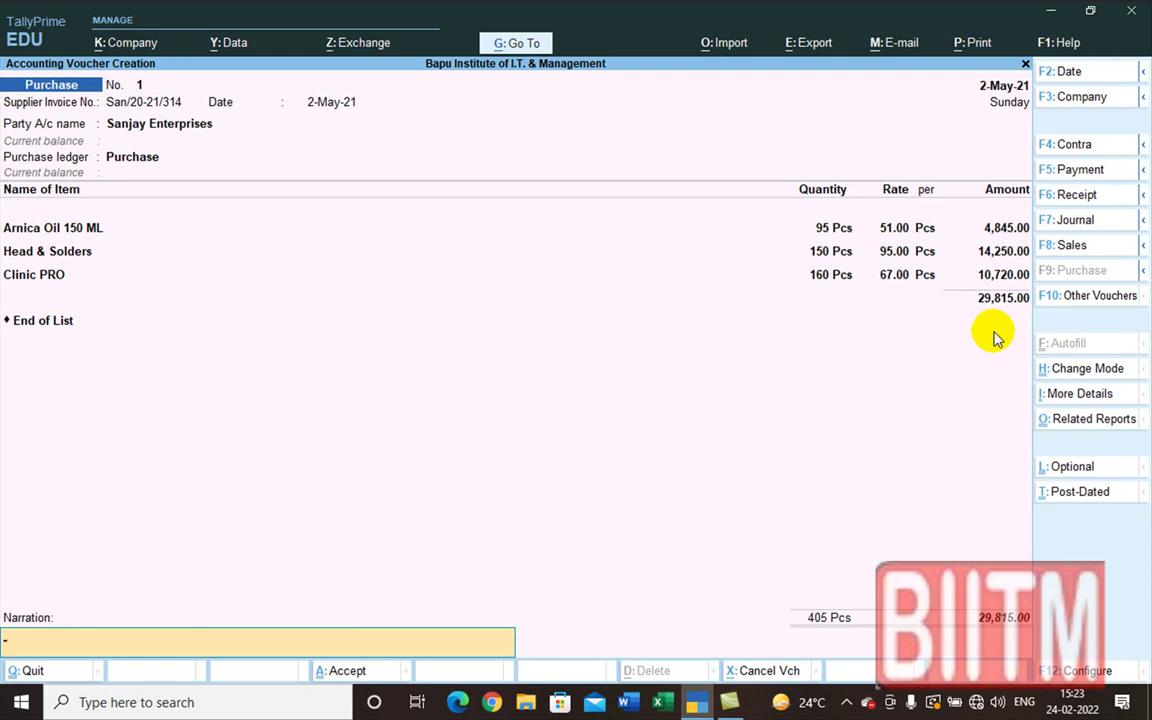
- Enter the narration "Being invoice received from M/s Sanjay Enterprises" and save the purchase voucher
type("Being invoice received")
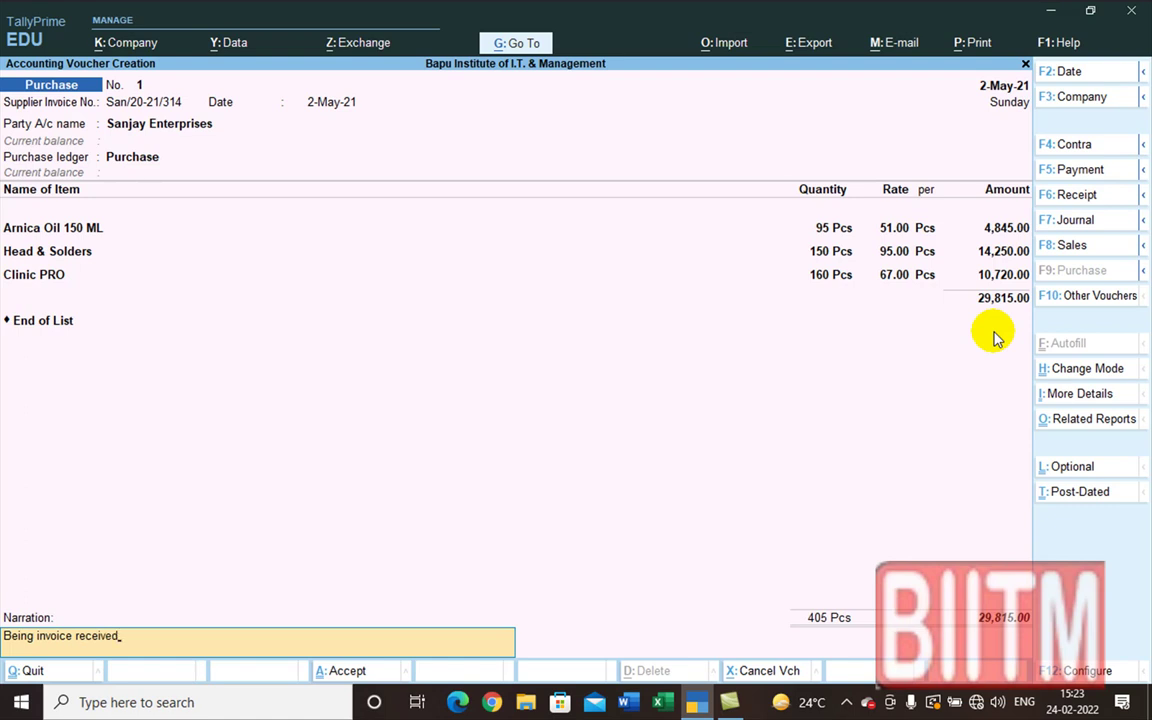
type(" from M/s Sanjay En")
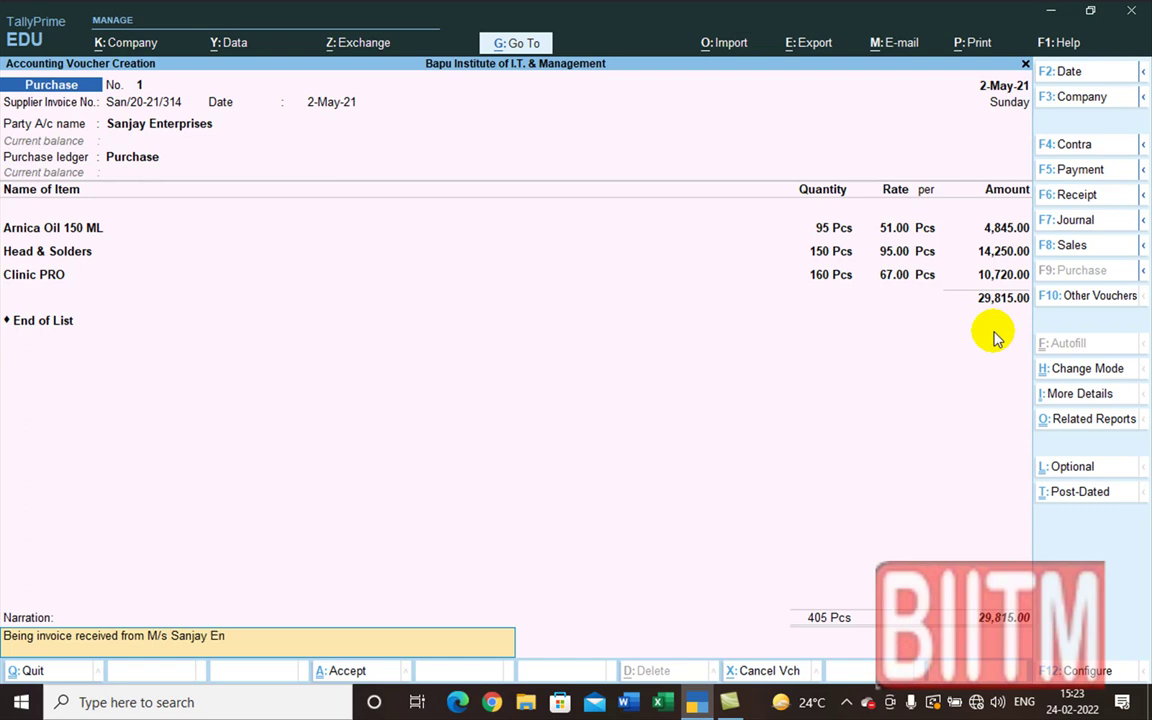
type("re")
key("BackSpace")
key("BackSpace")
type("er")
key("BackSpace")
key("BackSpace")
type("terprises")
key("Return")
key("Return")
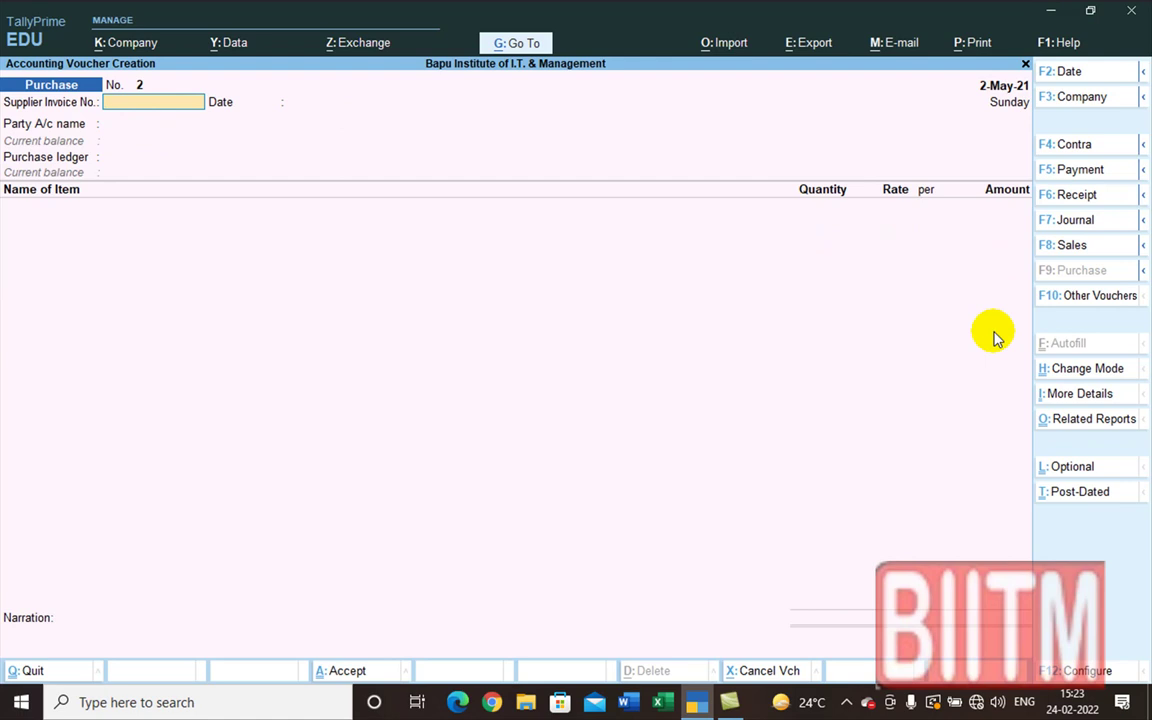
- Leave voucher entry and display the Profit & Loss A/c in its detailed view
key("Escape")
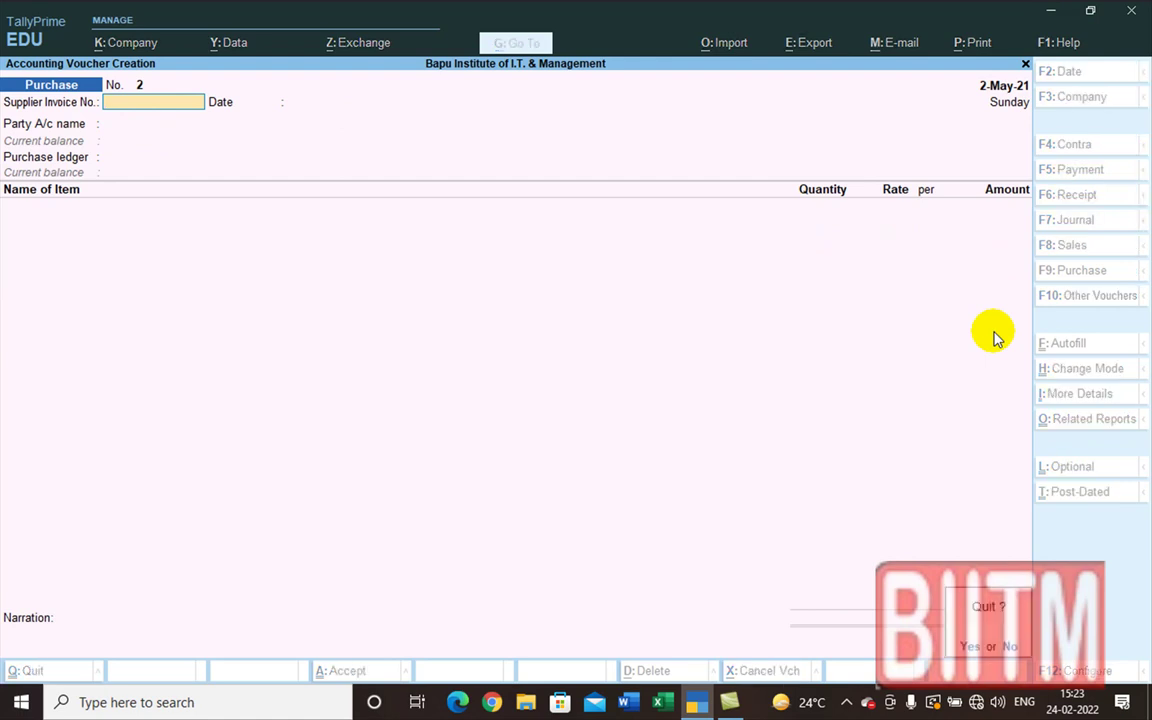
key("Return")
key("Down")
key("Down")
key("Down")
key("Down")
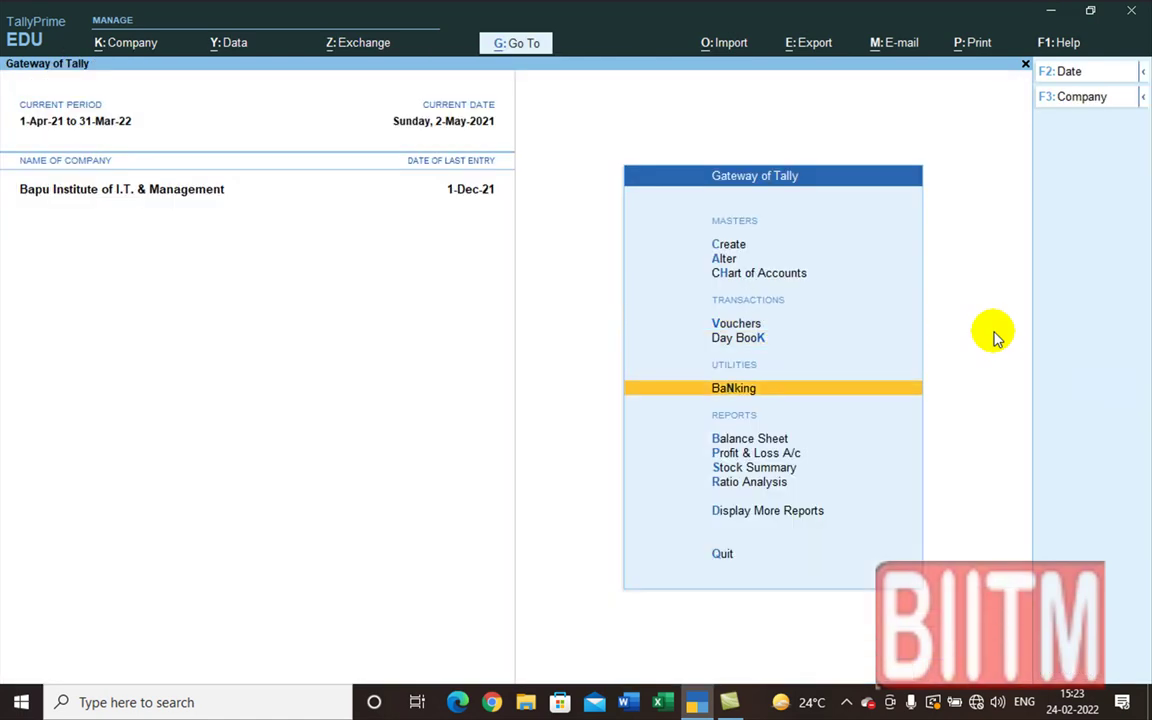
key("Return")
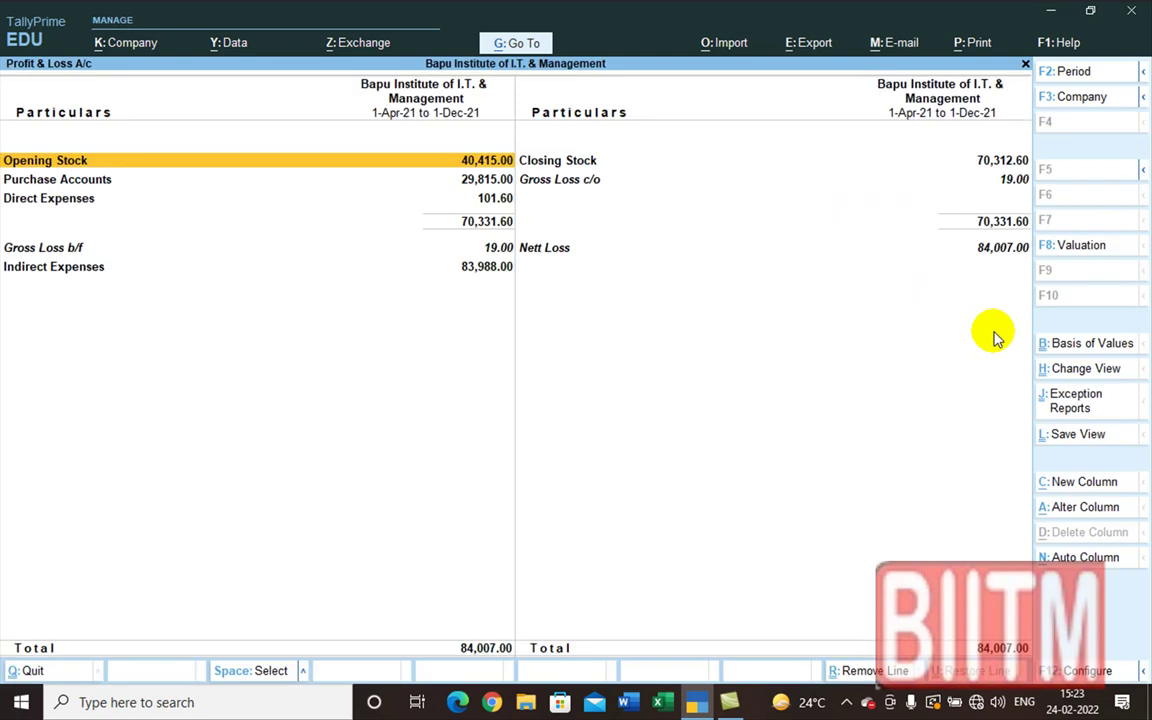
key("alt+F5")
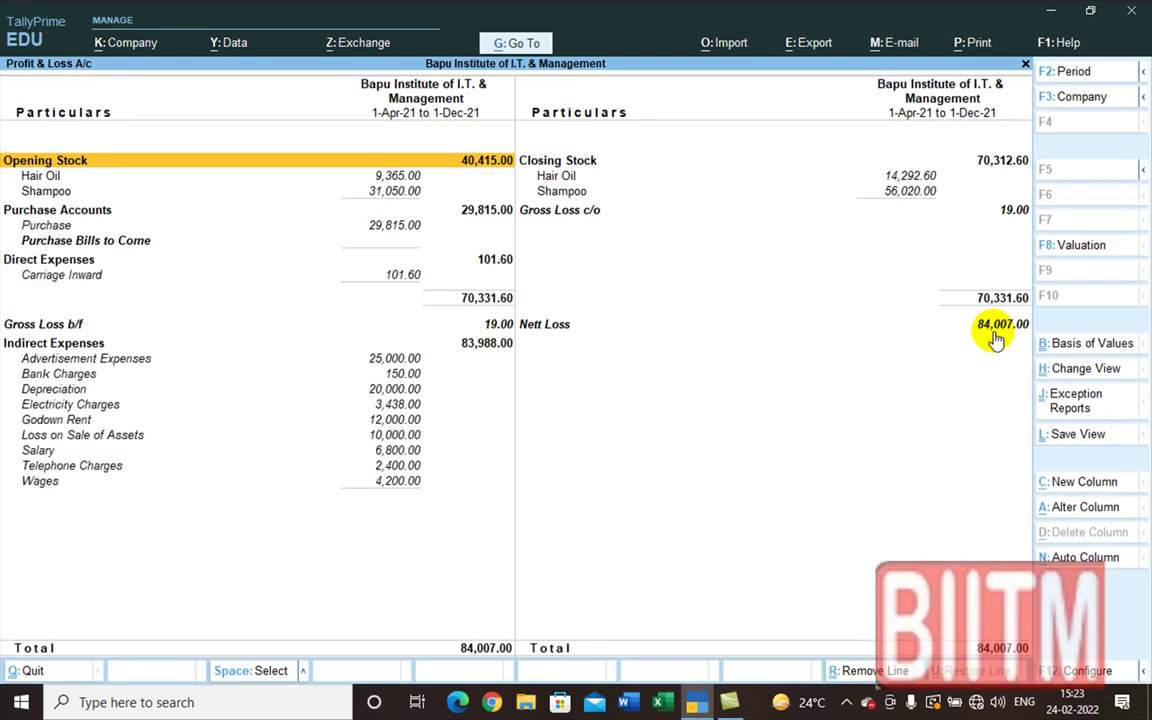
- Examine the Purchase and Purchase Bills to Come lines under Purchase Accounts, and close the report
key("Down")
key("Down")
key("Down")
key("Down")
key("Down")
key("Up")
key("Up")
key("Down")
key("Up")
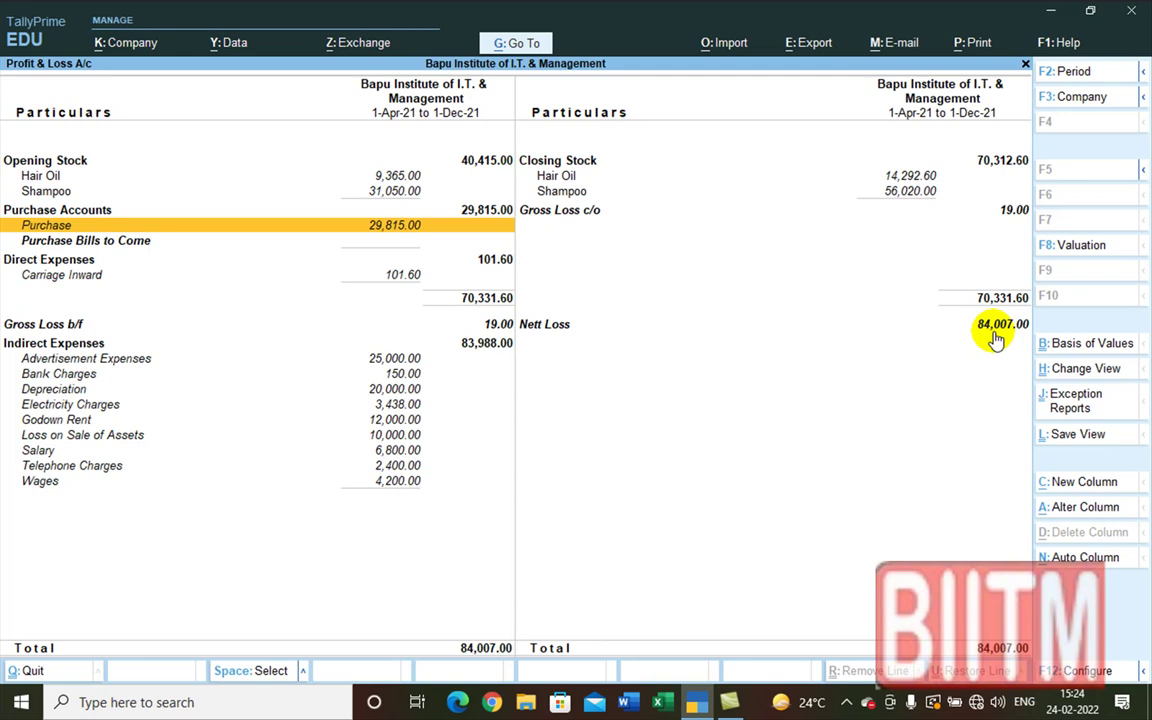
key("Escape")
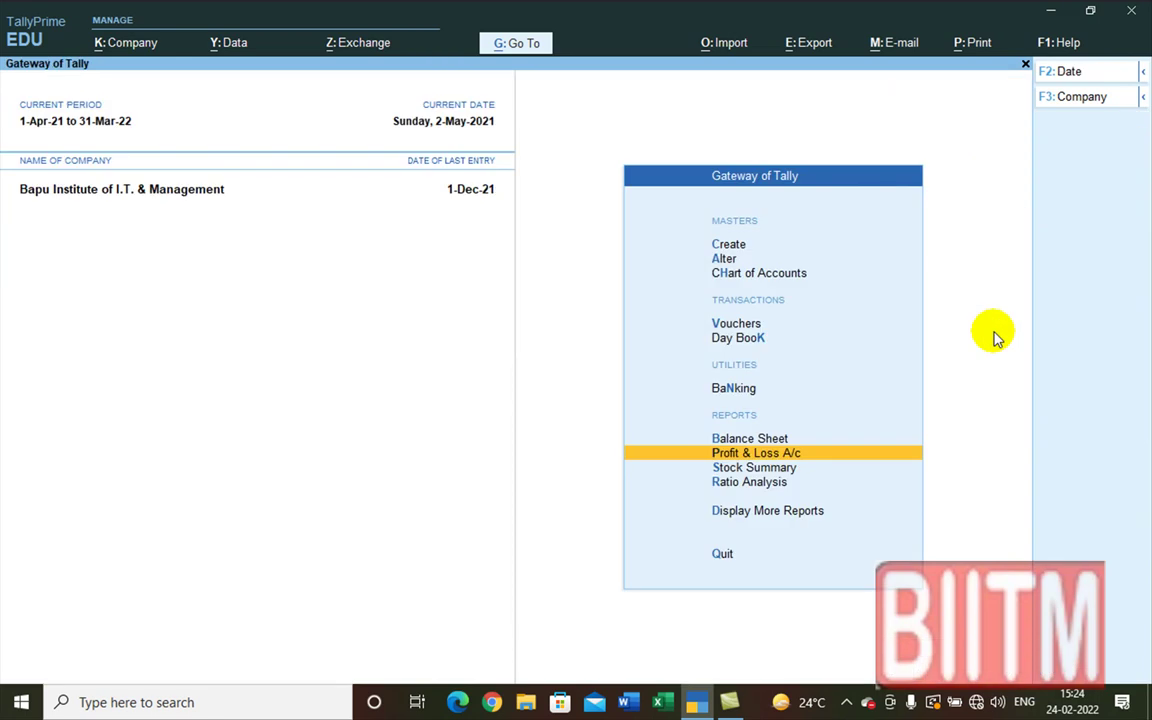
- Return to voucher entry and change the voucher type to Debit Note
key("Down")
key("Down")
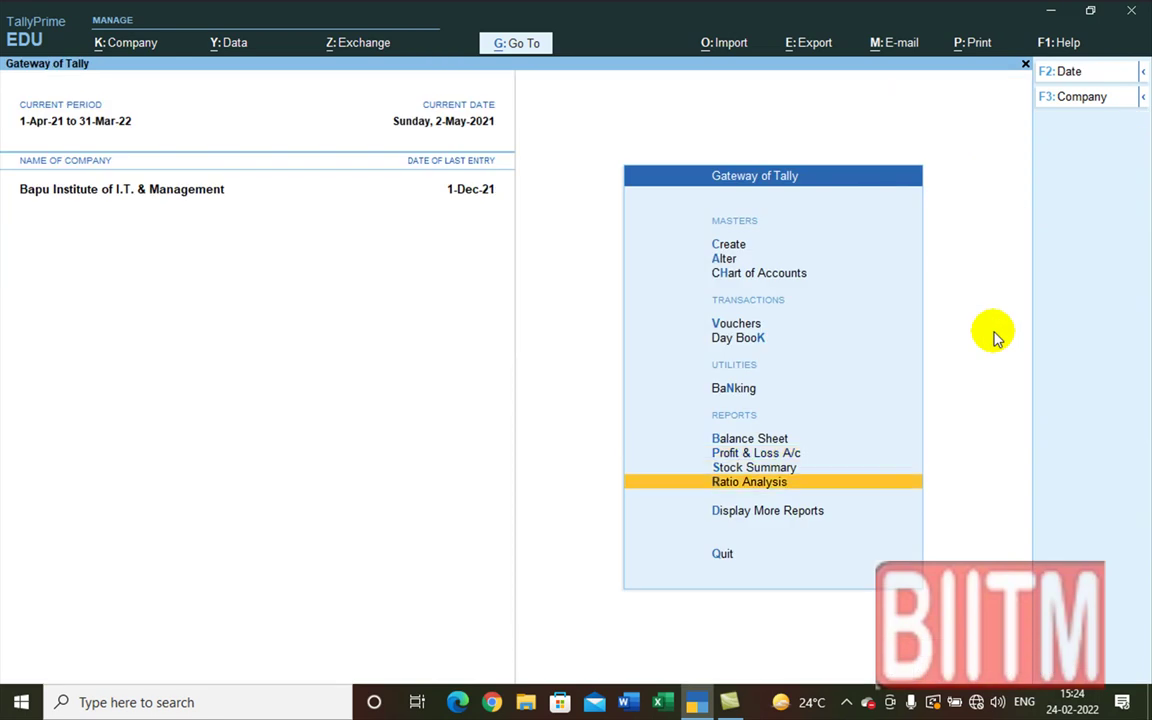
key("Up")
key("Up")
key("Up")
key("Up")
key("Up")
key("Up")
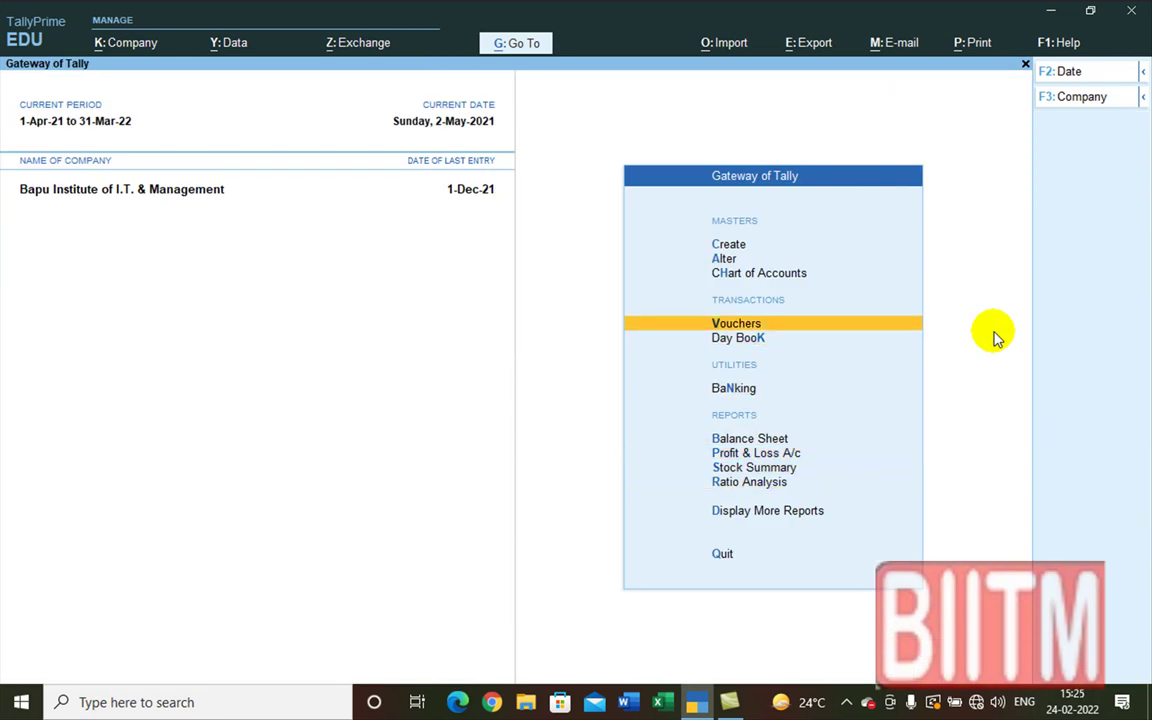
key("Return")
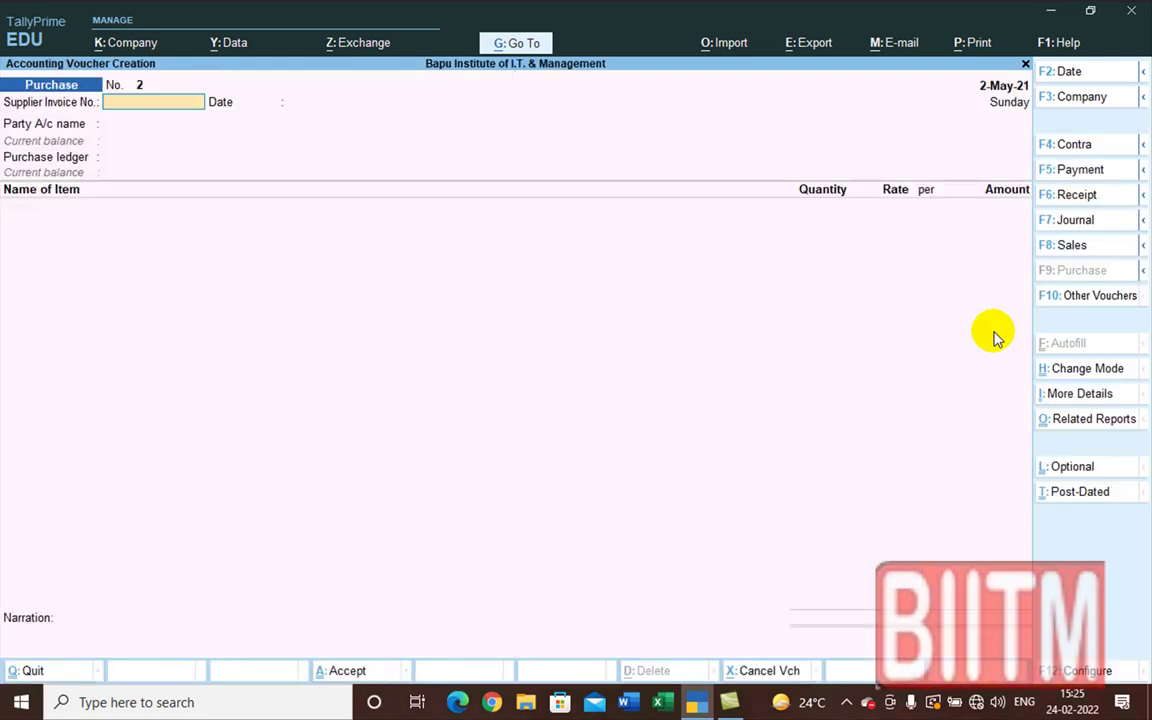
left_click(1090, 298)
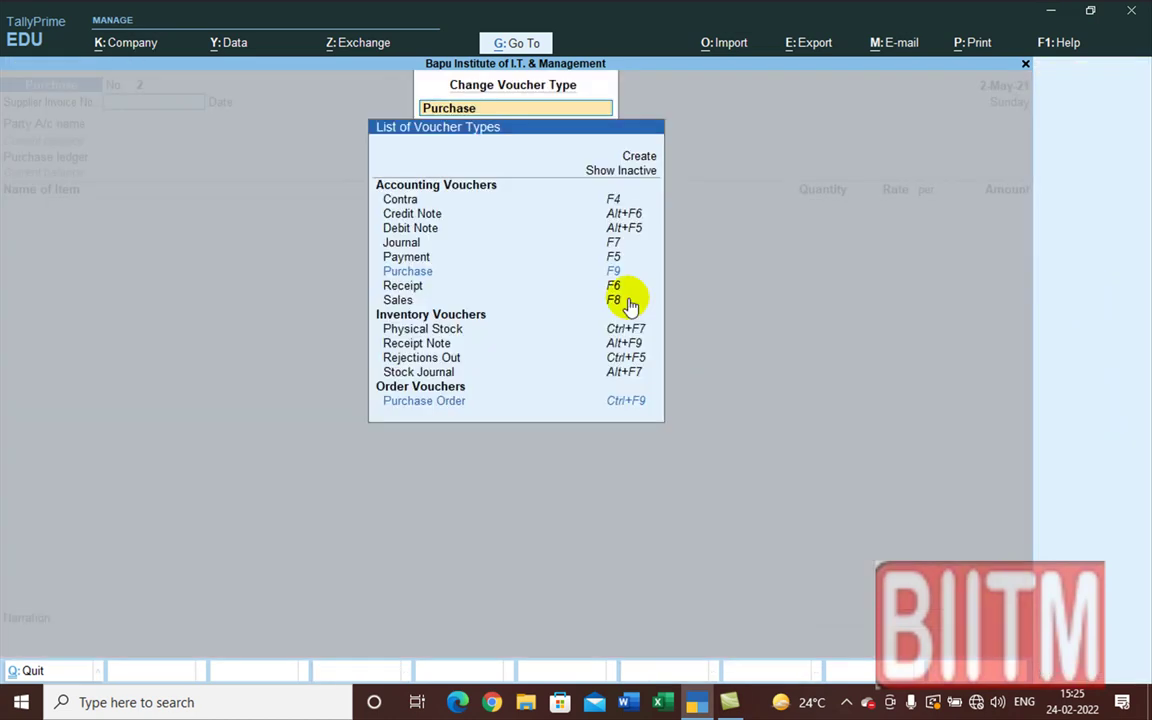
left_click(427, 229)
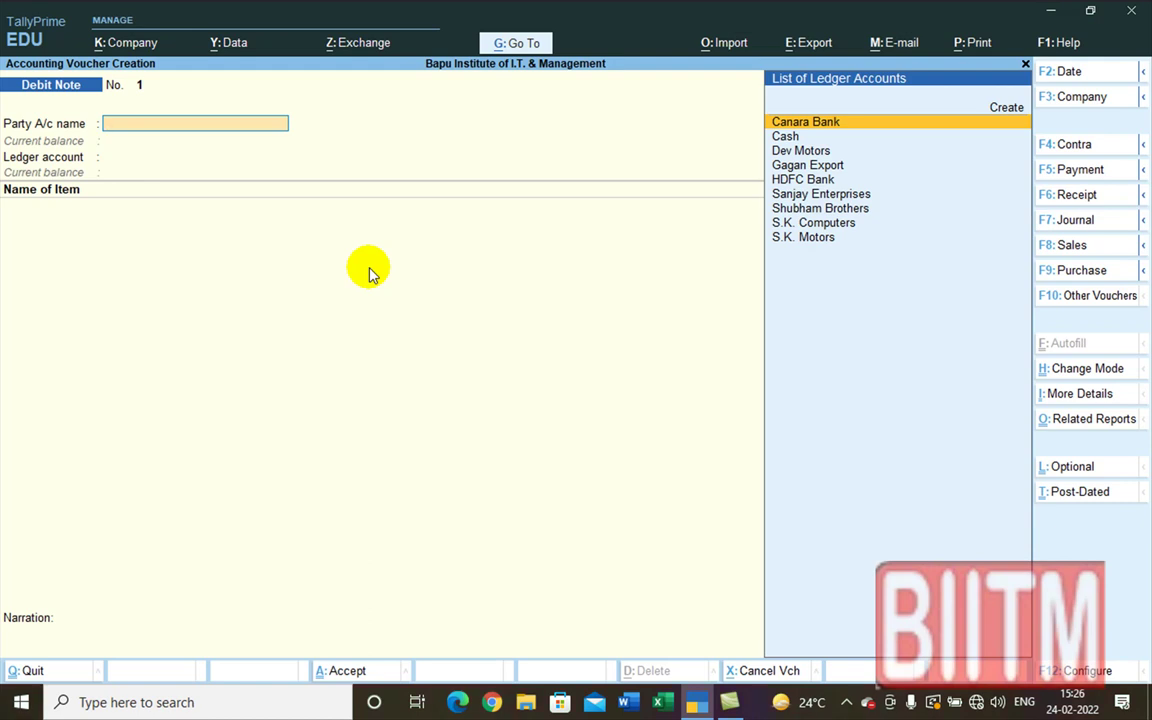
- Set Sanjay Enterprises as the party with tracking Not Applicable, leave the dispatch and original invoice details blank, and accept the default party details
type("S")
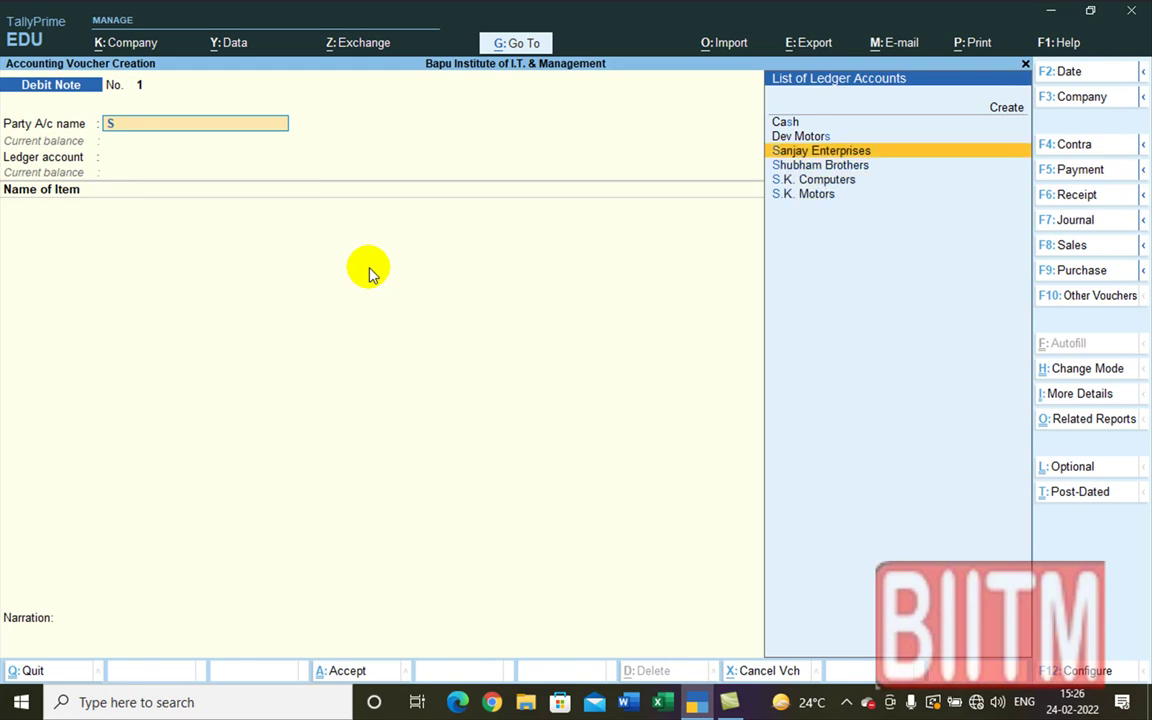
key("Return")
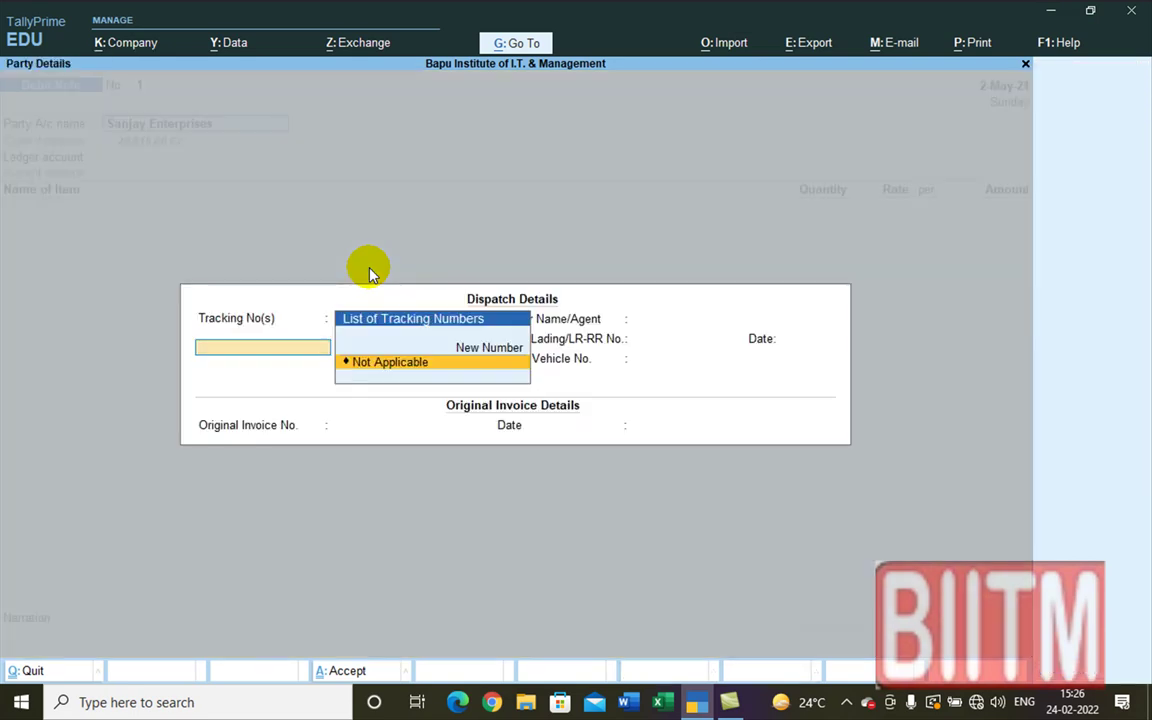
key("Return")
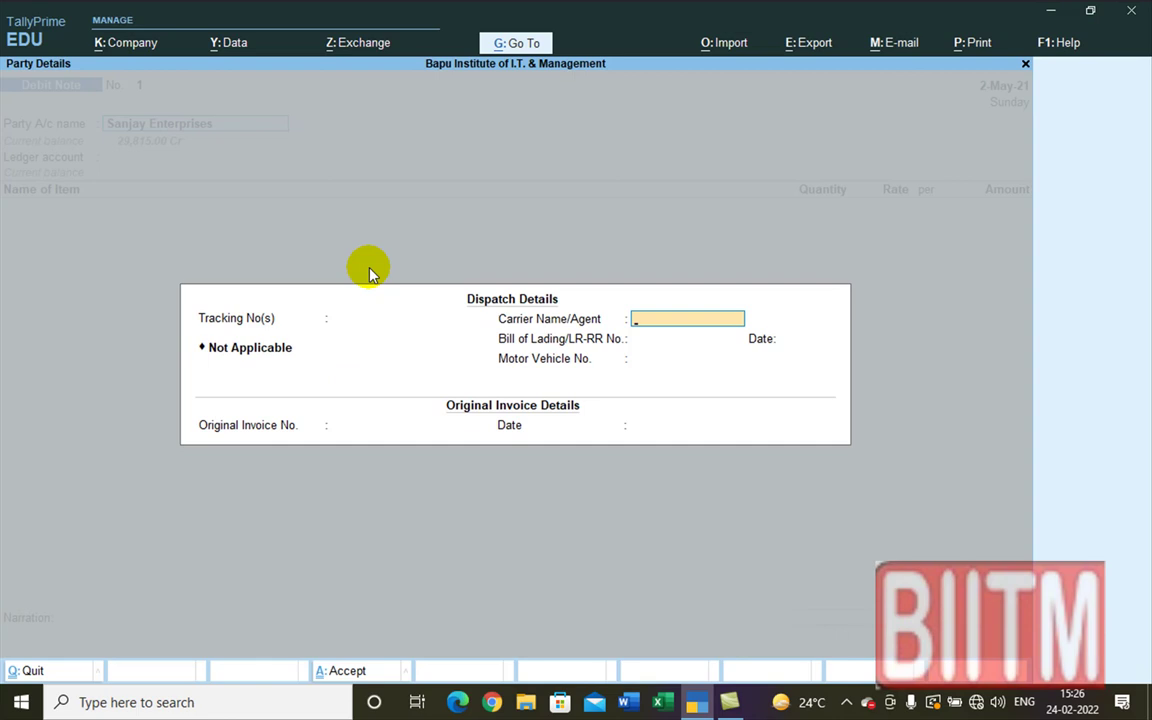
key("Return")
key("Return")
key("Return")
key("Return")
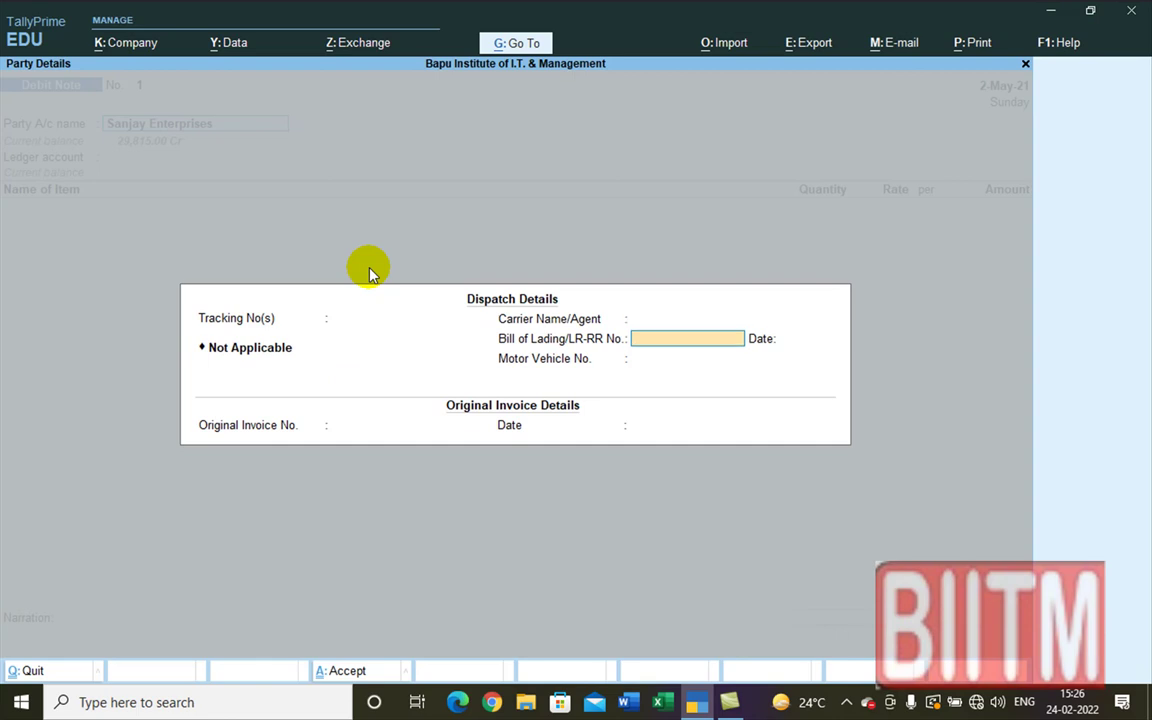
key("Return")
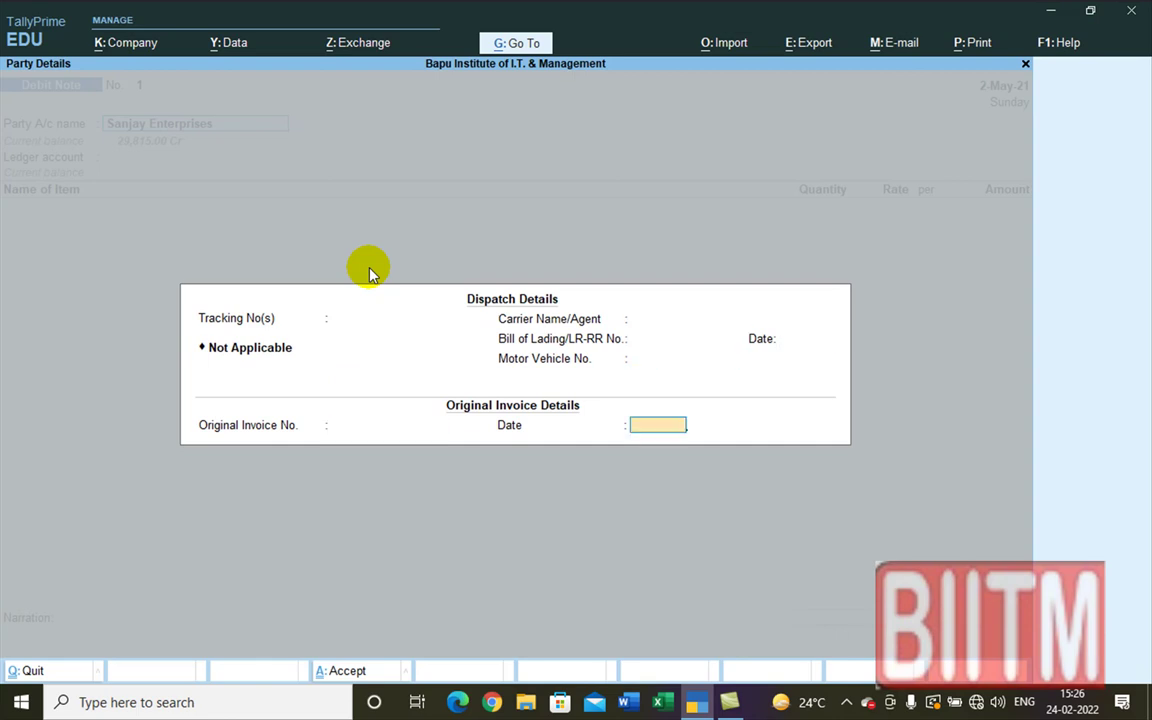
key("Return")
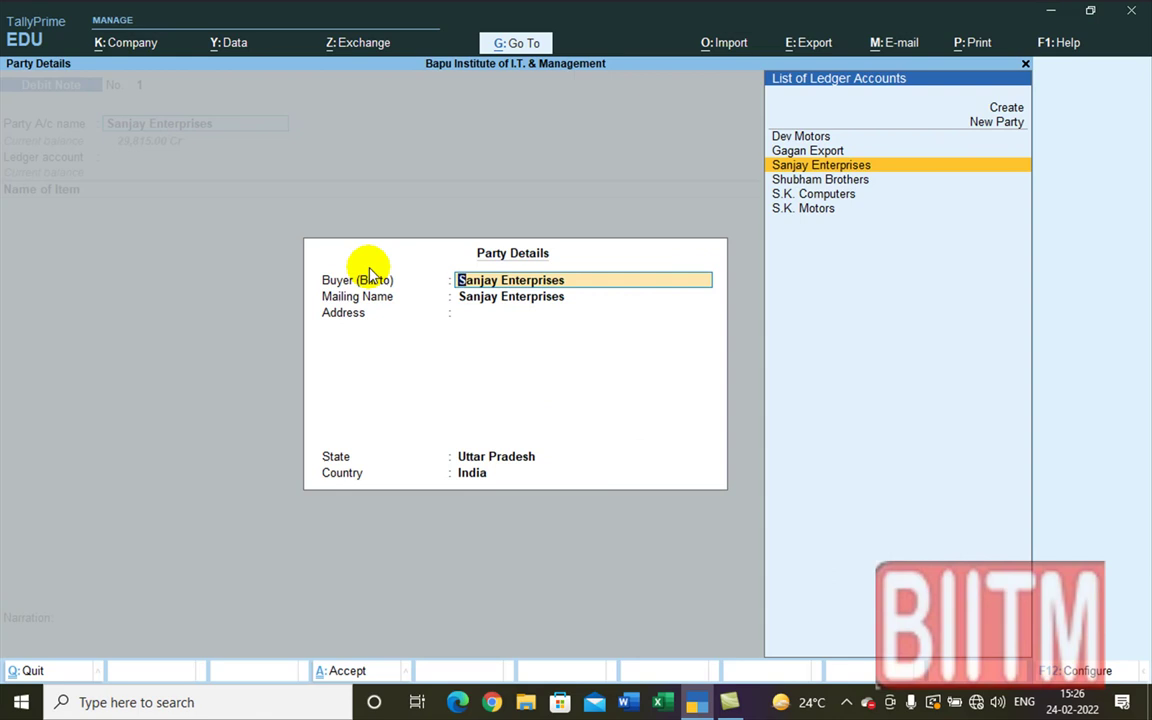
key("Return")
key("ctrl+a")
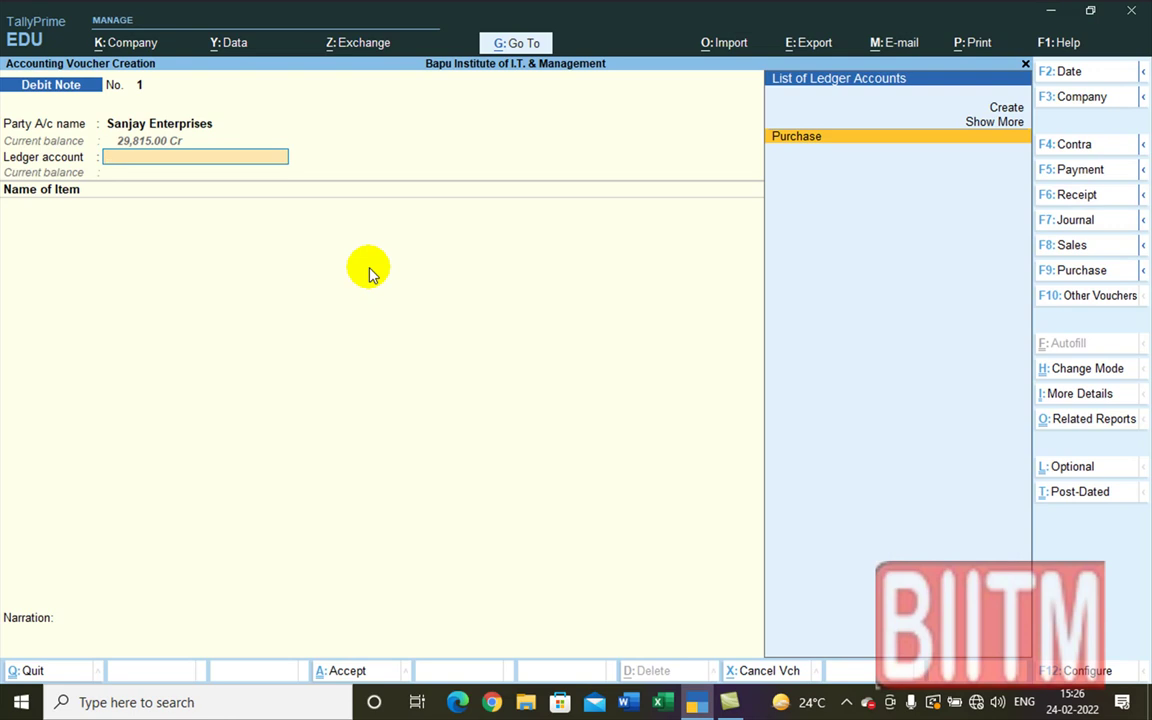
- Start a new ledger from the debit note's ledger account, named Purchase Return with no alias
key("alt+c")
type("P")
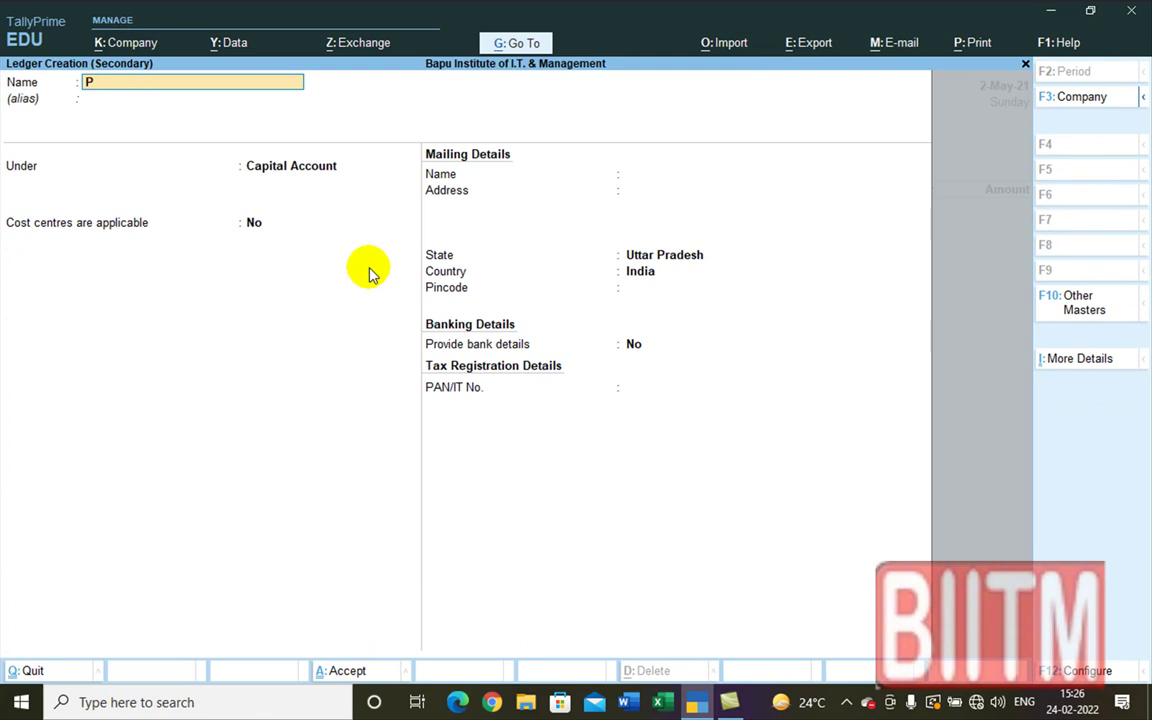
type("urchase Reu")
key("BackSpace")
type("e")
key("BackSpace")
type("turn")
key("Return")
key("Return")
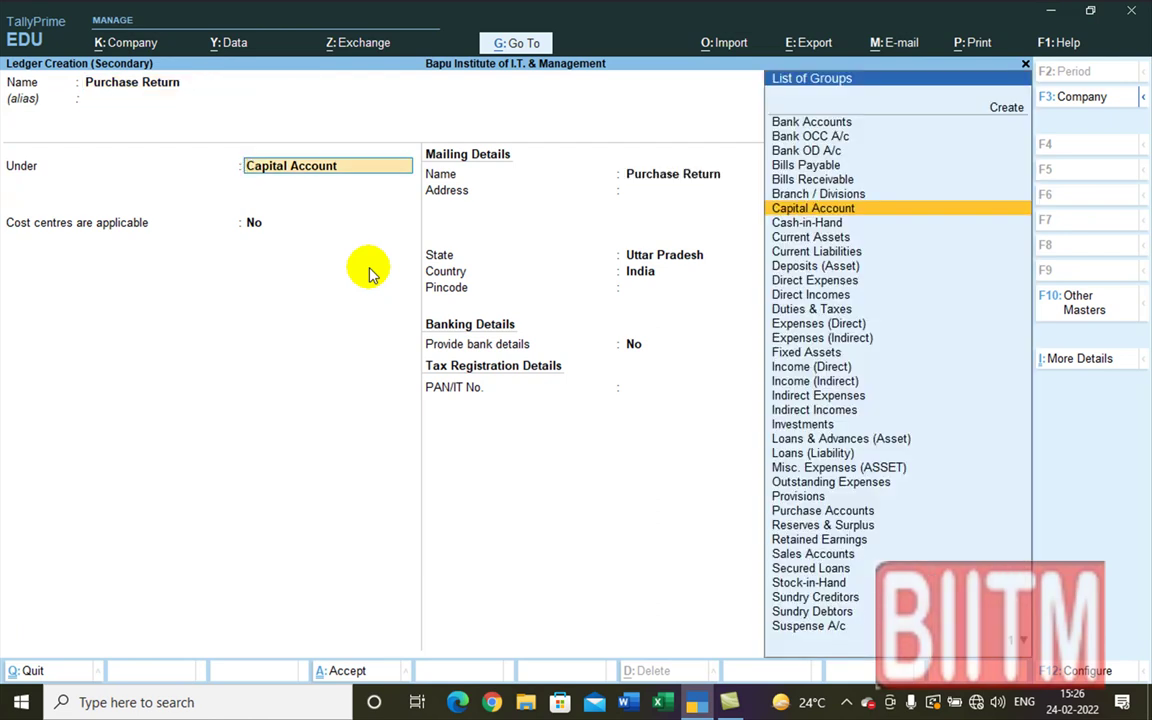
- Place the Purchase Return ledger under Purchase Accounts and set its type of ledger to Not Applicable
type("P")
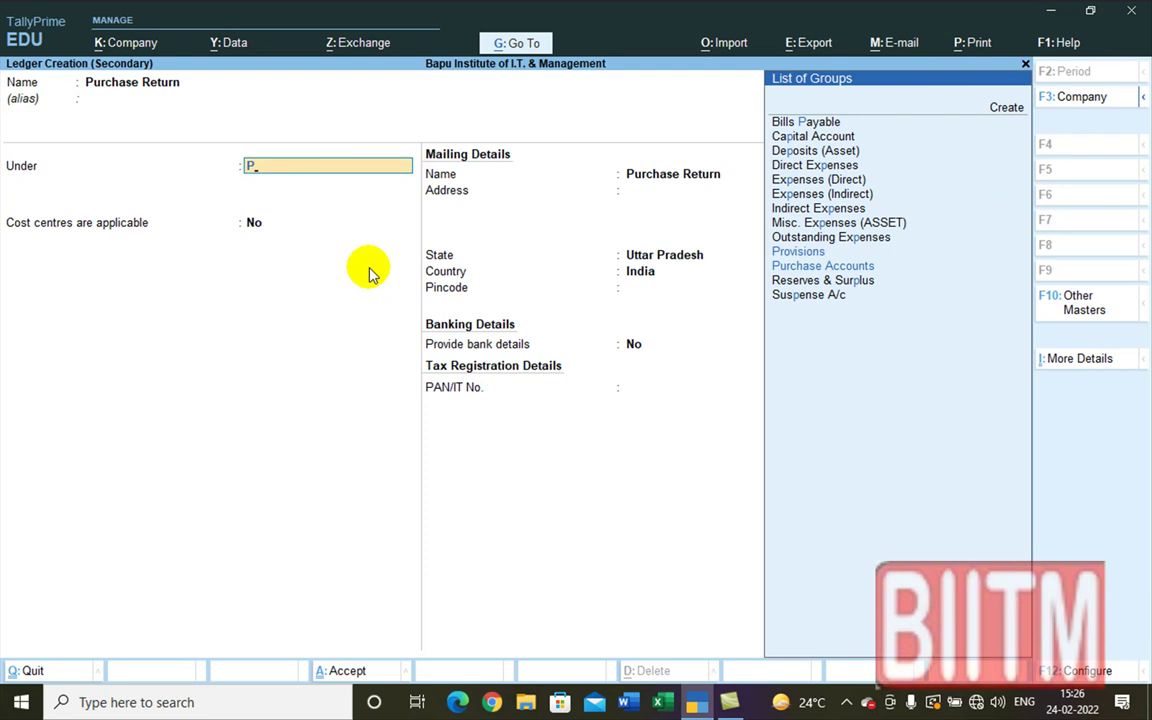
key("Down")
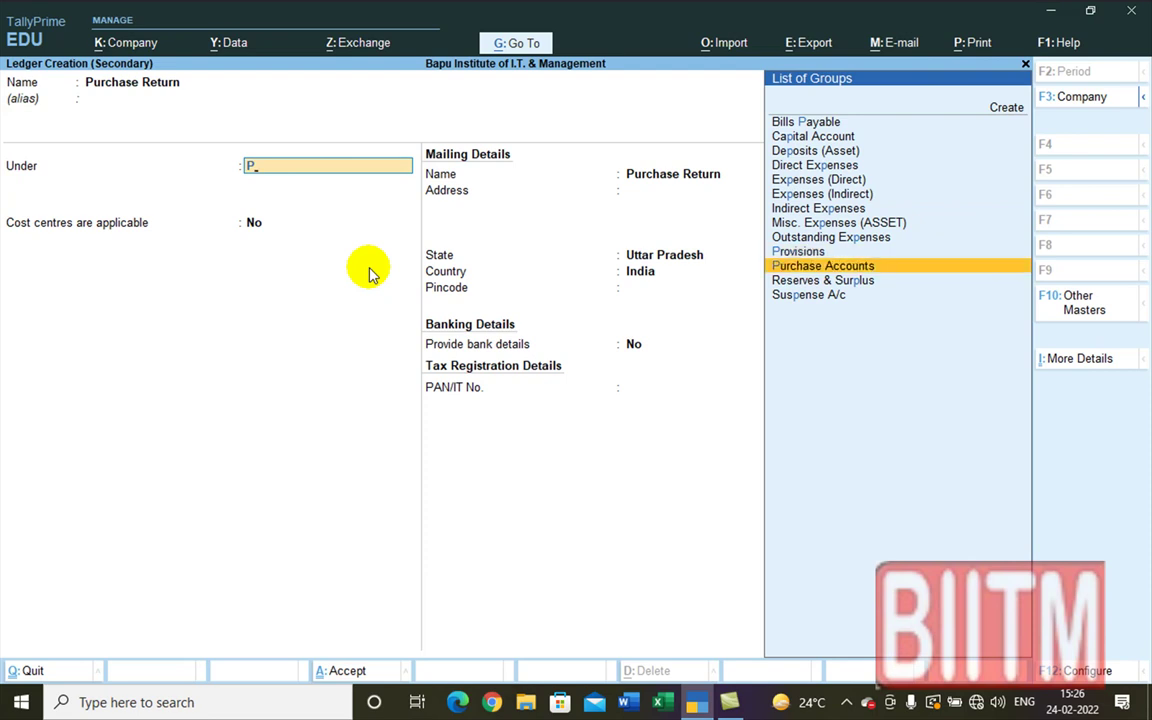
key("Return")
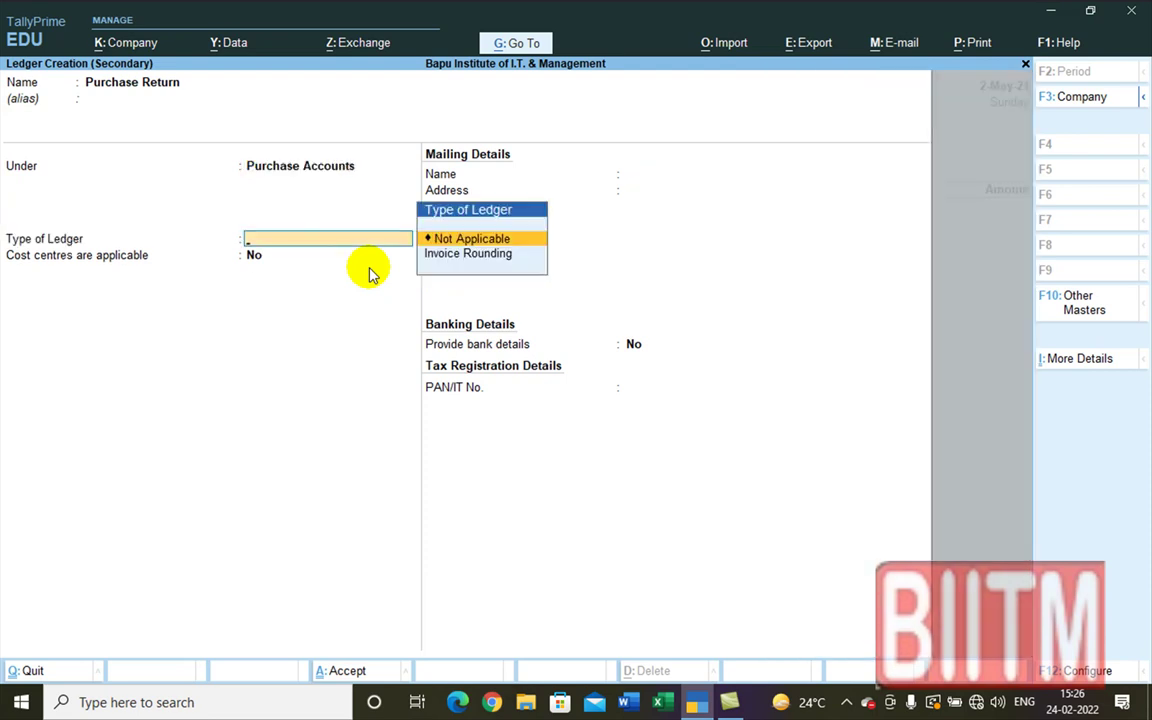
key("Return")
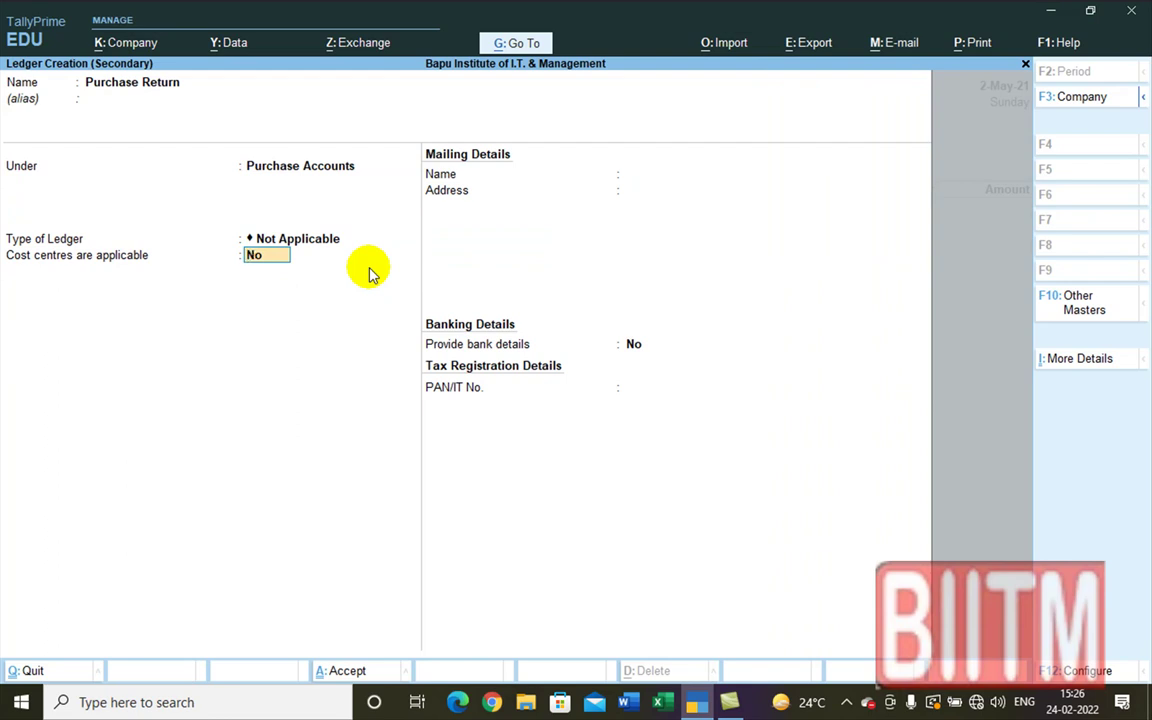
- Show all ledger configuration options and enable Use Inventory Allocations for Ledgers
key("F12")
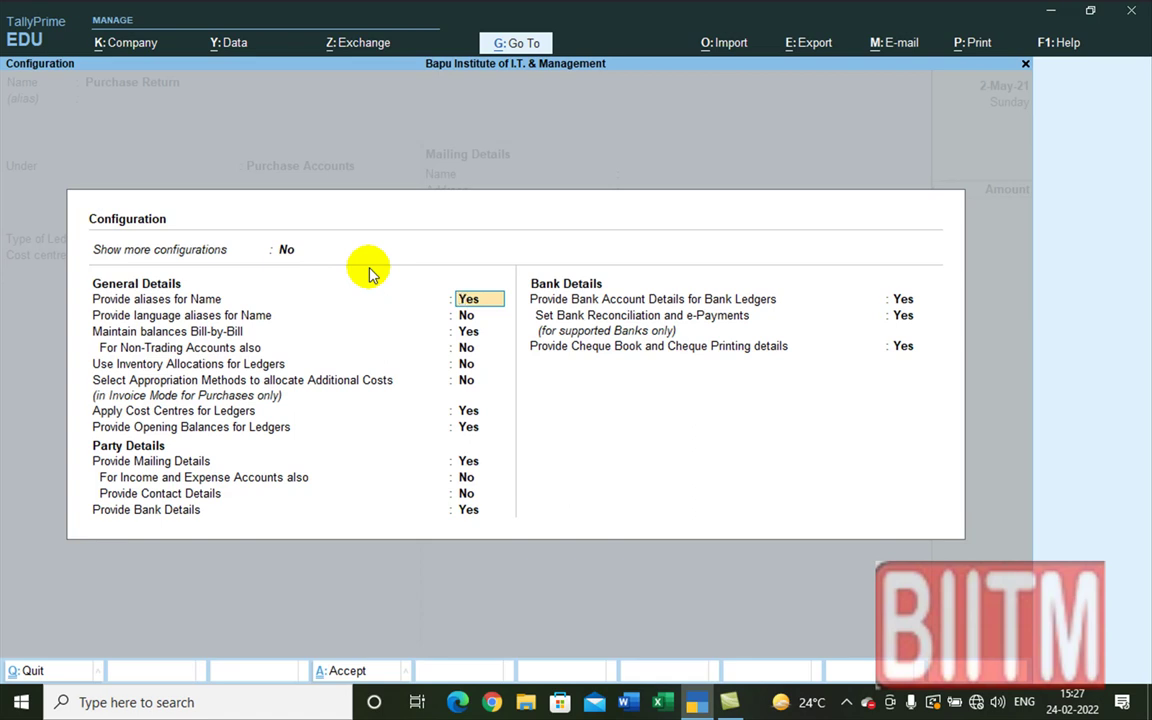
key("Return")
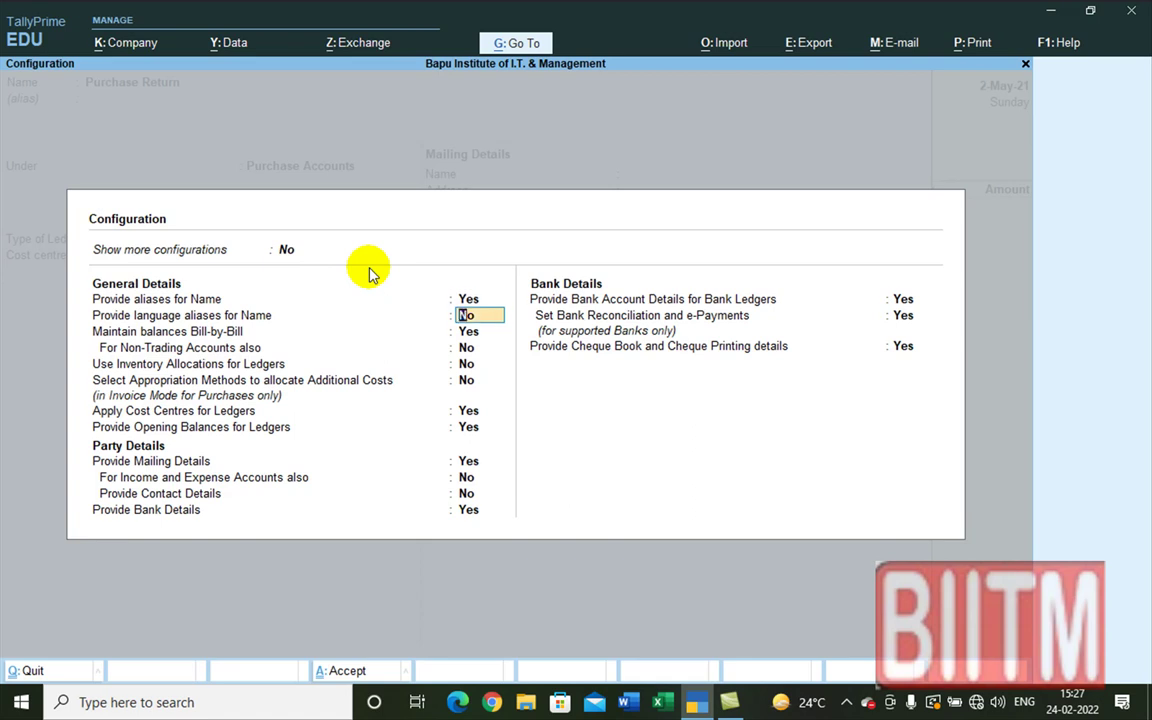
left_click(280, 248)
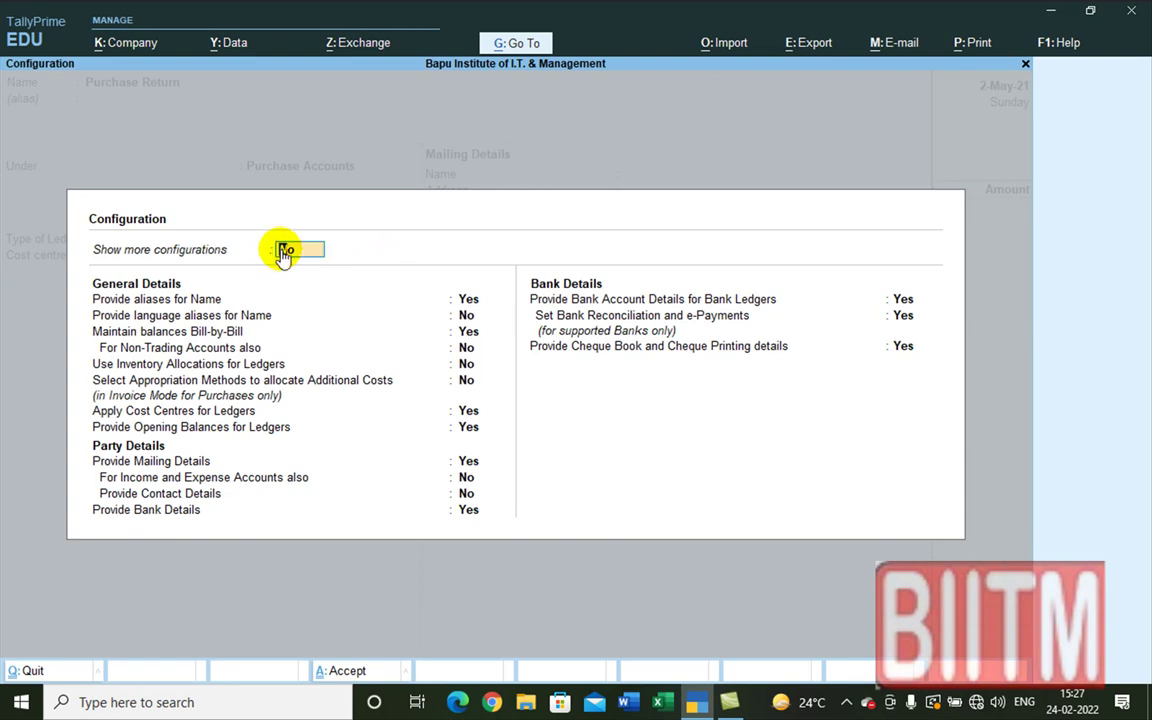
left_click(286, 223)
left_click(286, 223)
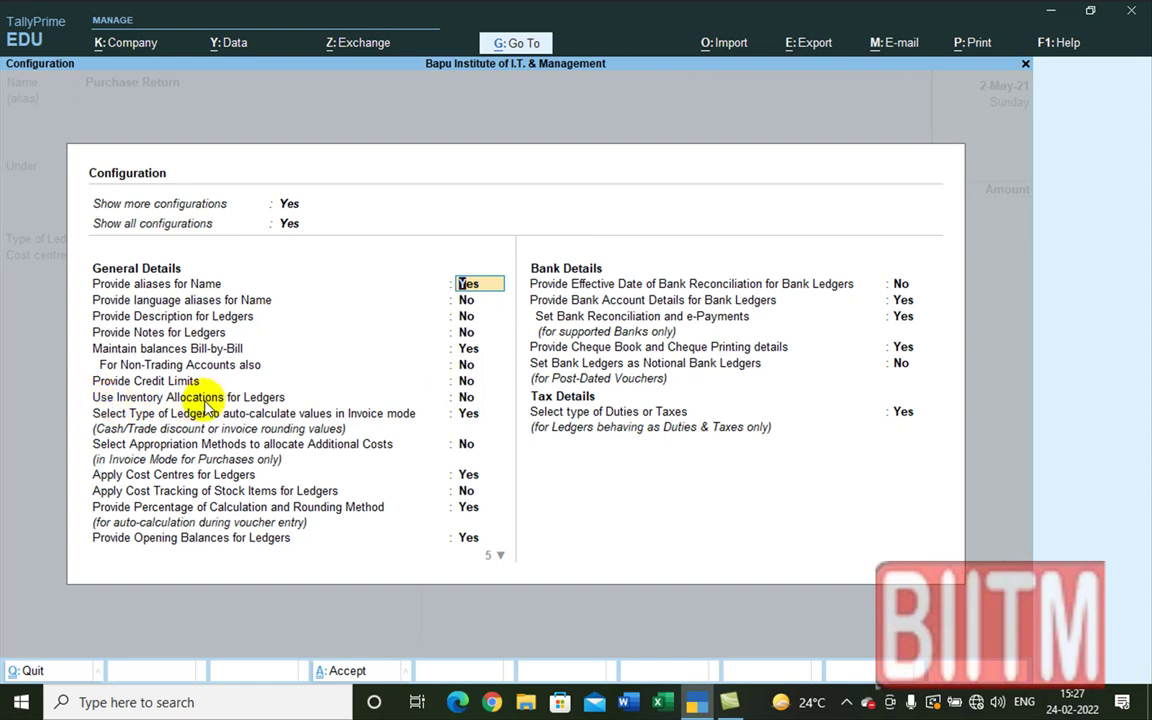
left_click(467, 398)
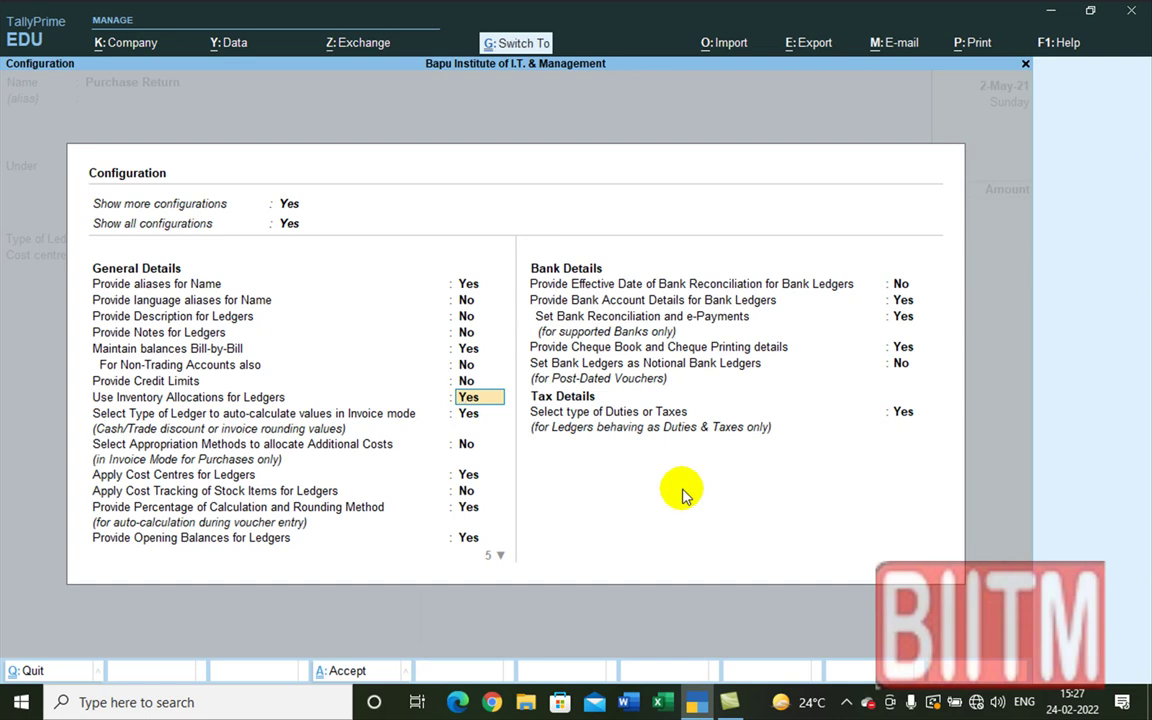
key("ctrl+a")
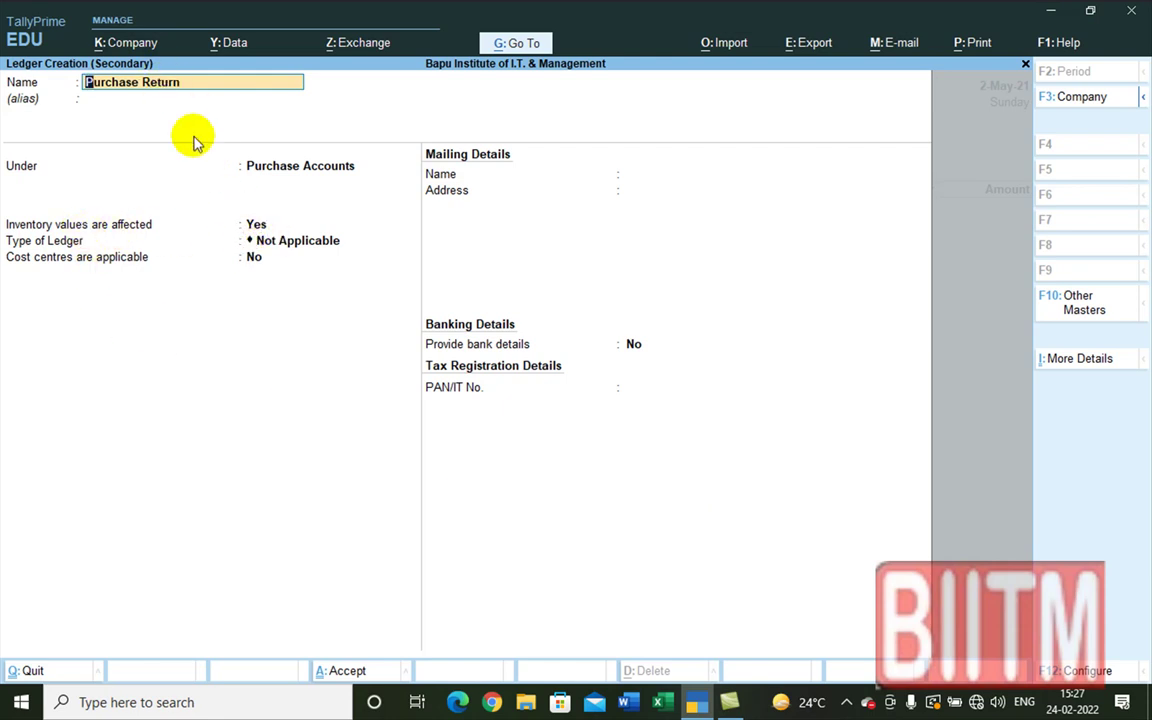
- Keep Inventory values are affected at Yes, ledger type Not Applicable and cost centres No, and save the Purchase Return ledger
left_click(256, 224)
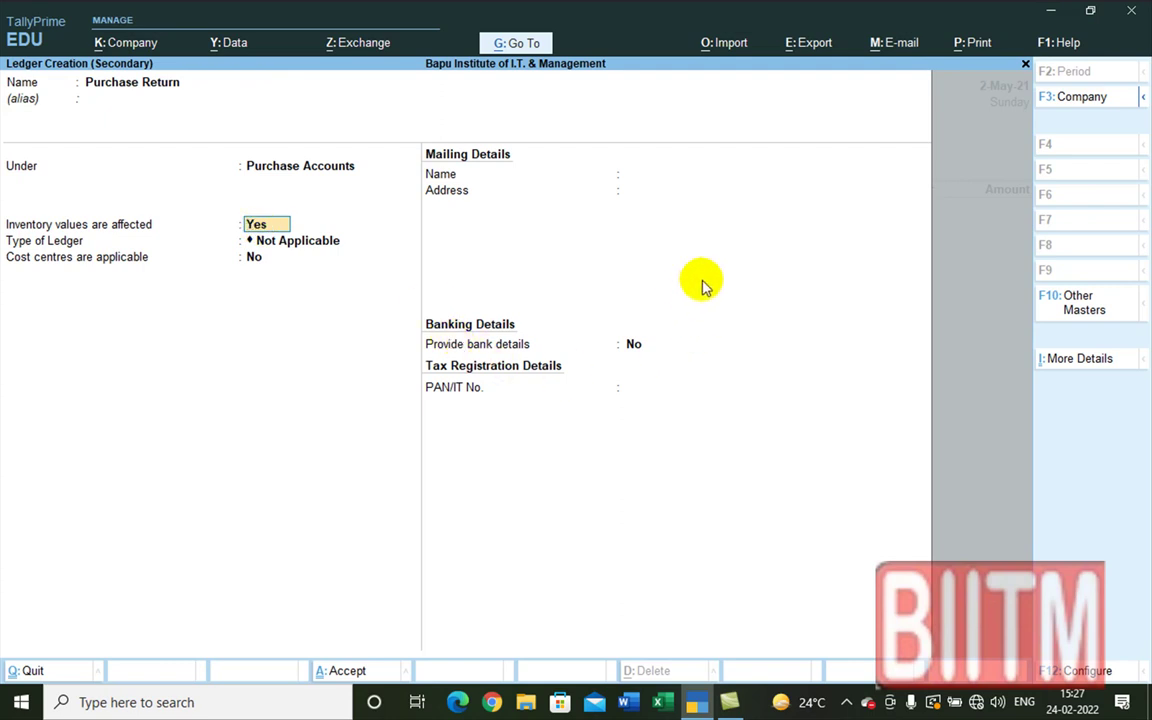
key("Return")
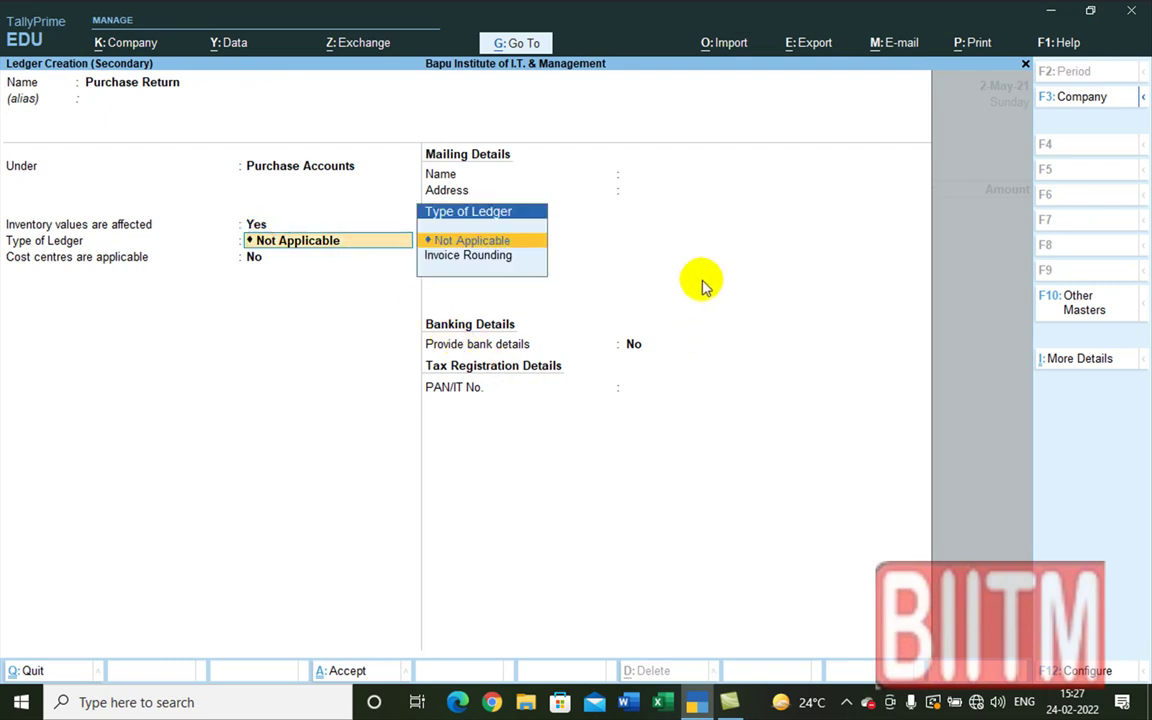
key("Return")
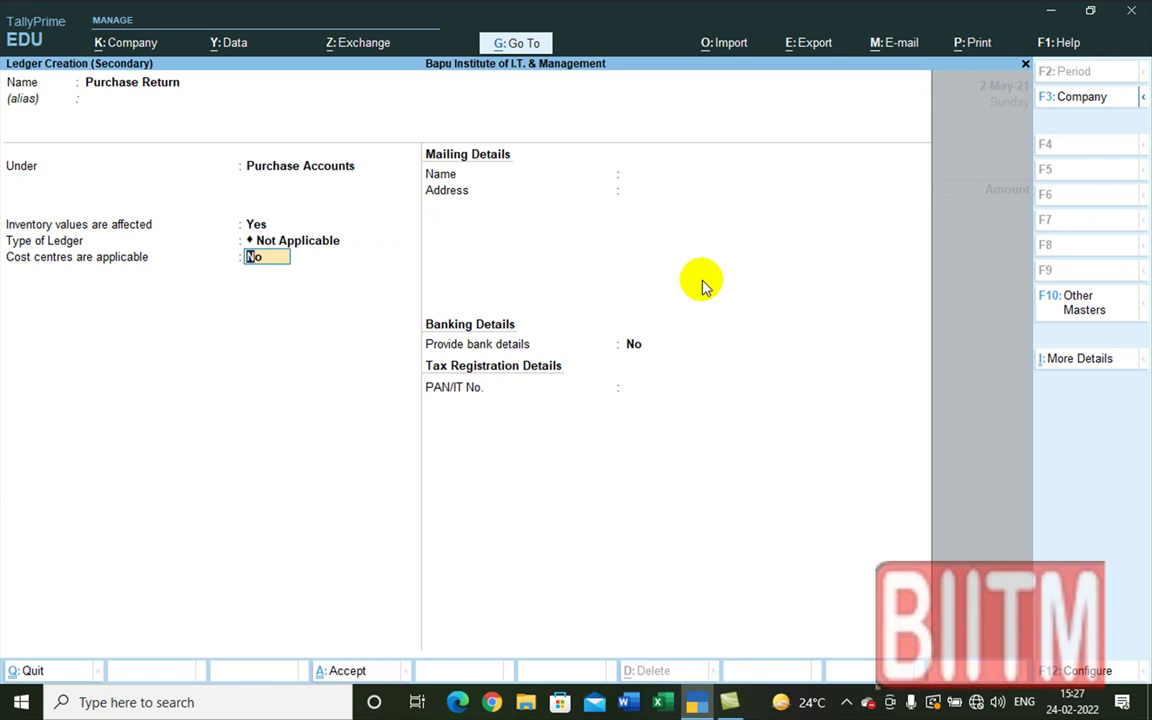
key("Return")
key("Return")
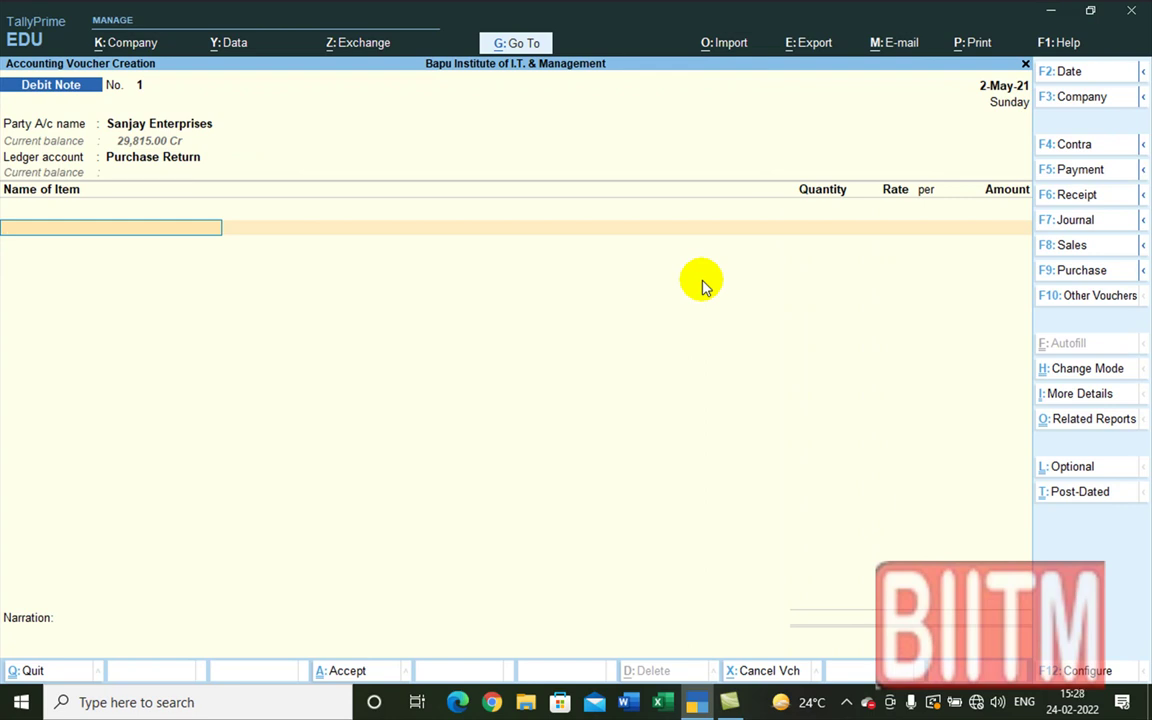
- Add Clinic PRO as the debit note's stock item, with tracking number and order number Not Applicable
type("C")
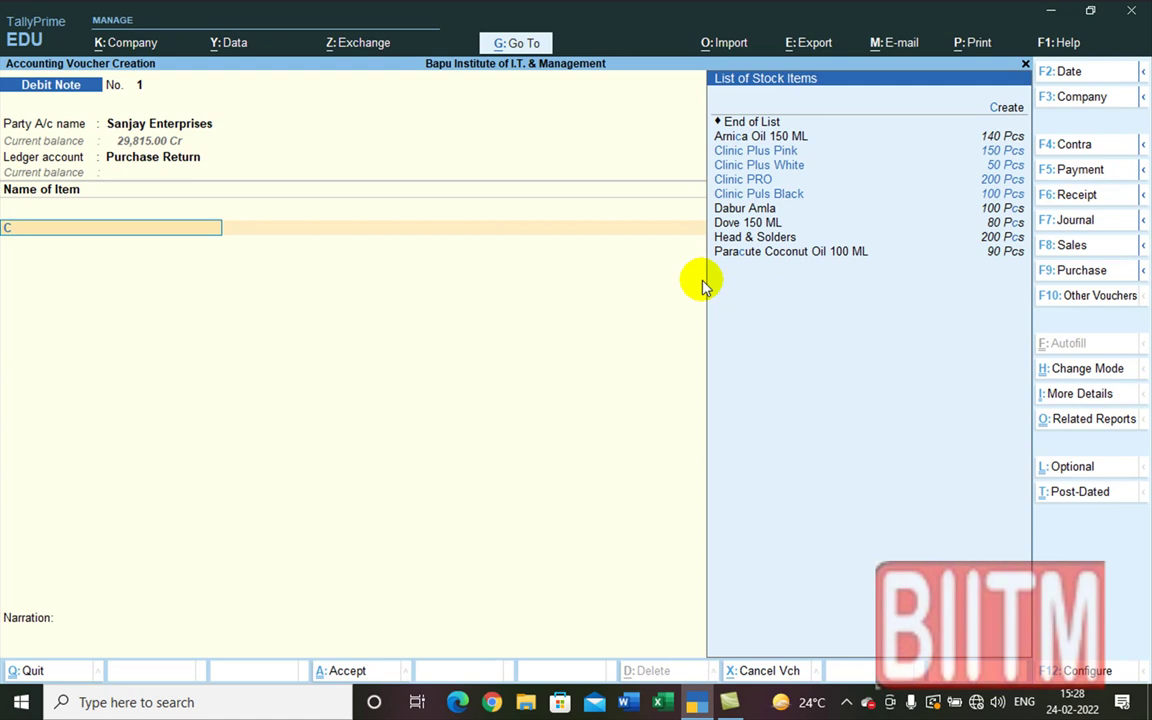
key("Down")
key("Down")
key("Down")
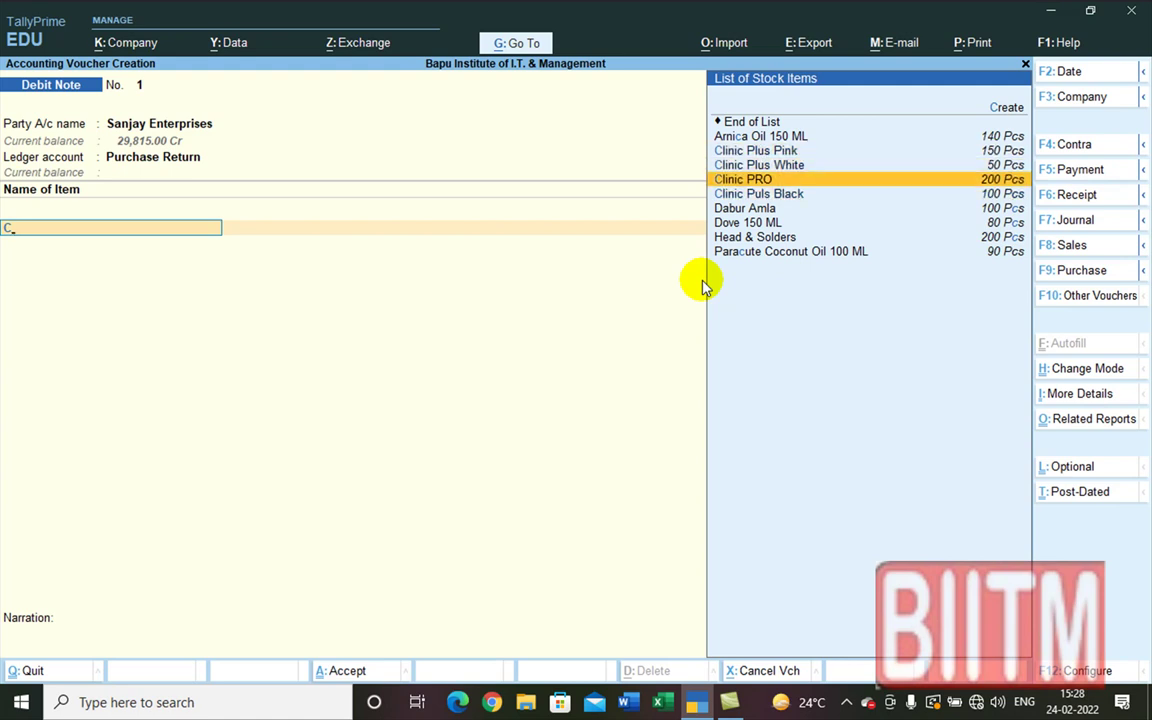
key("Return")
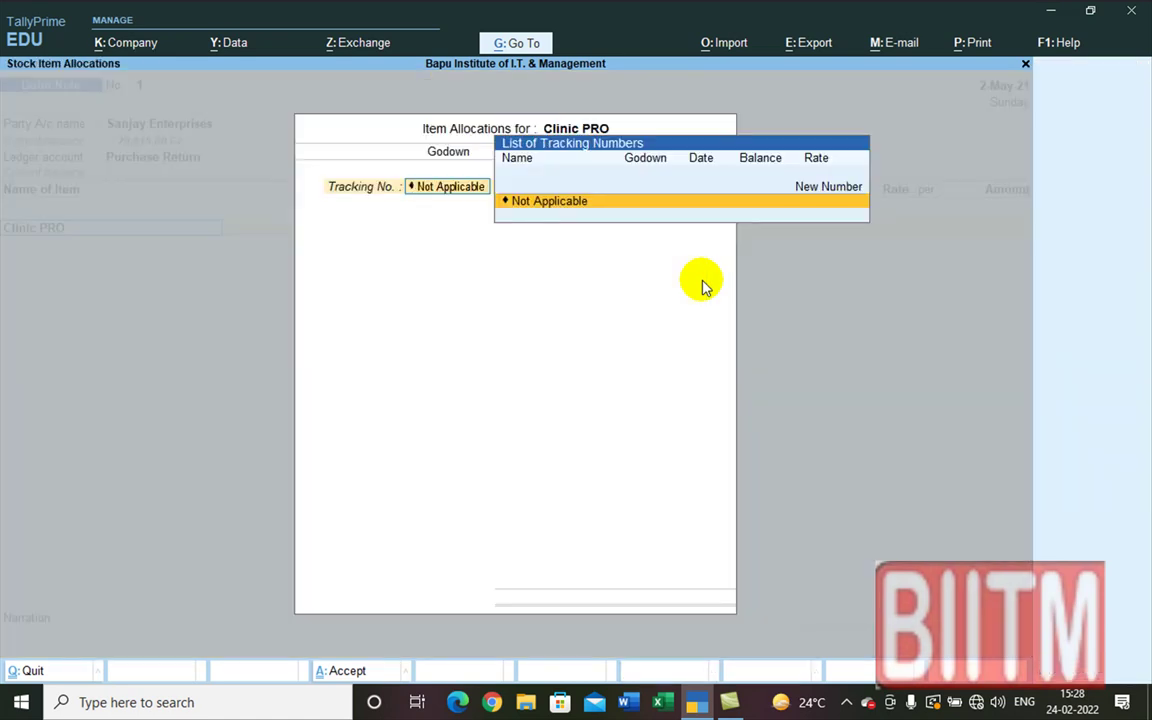
key("Return")
key("Return")
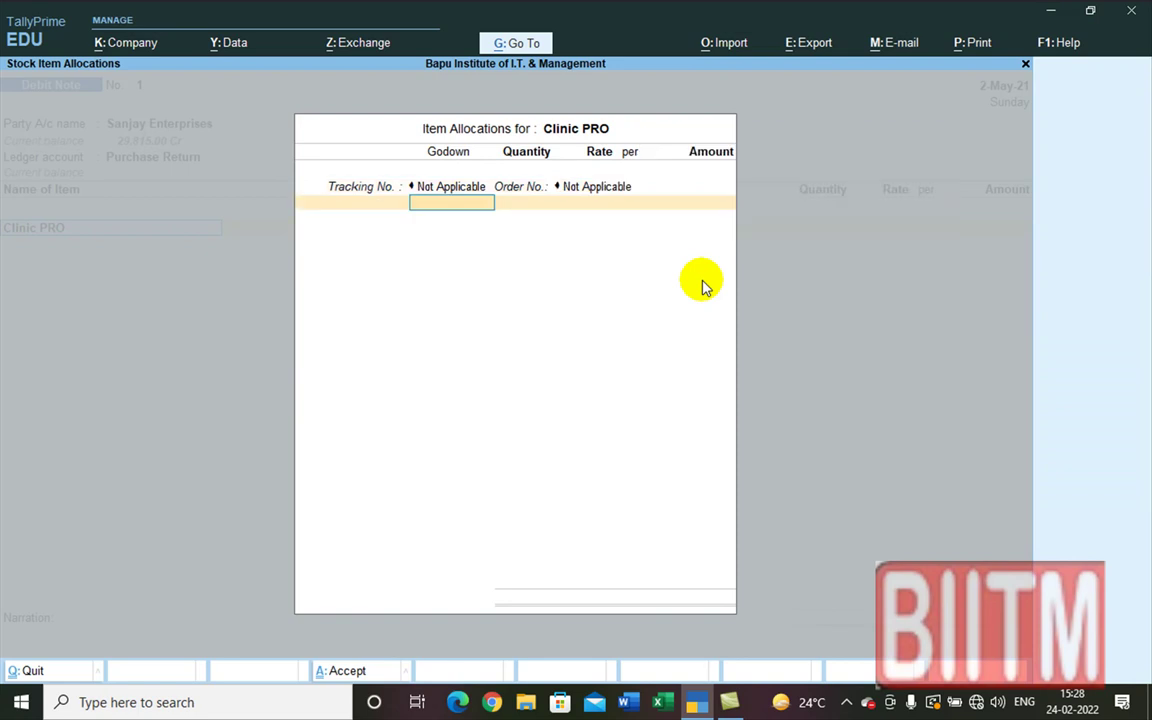
- Allocate 8 Pcs of Clinic PRO from the Harduaganj godown at the default rate of 67.00 per Pcs
type("H")
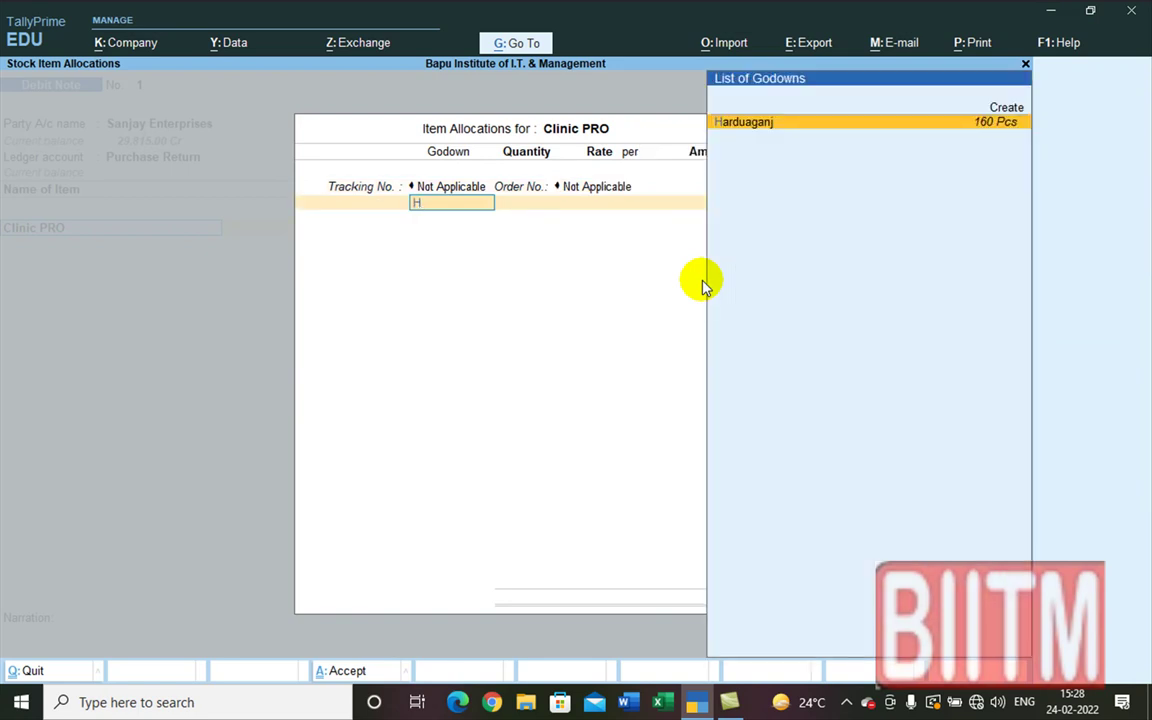
key("Return")
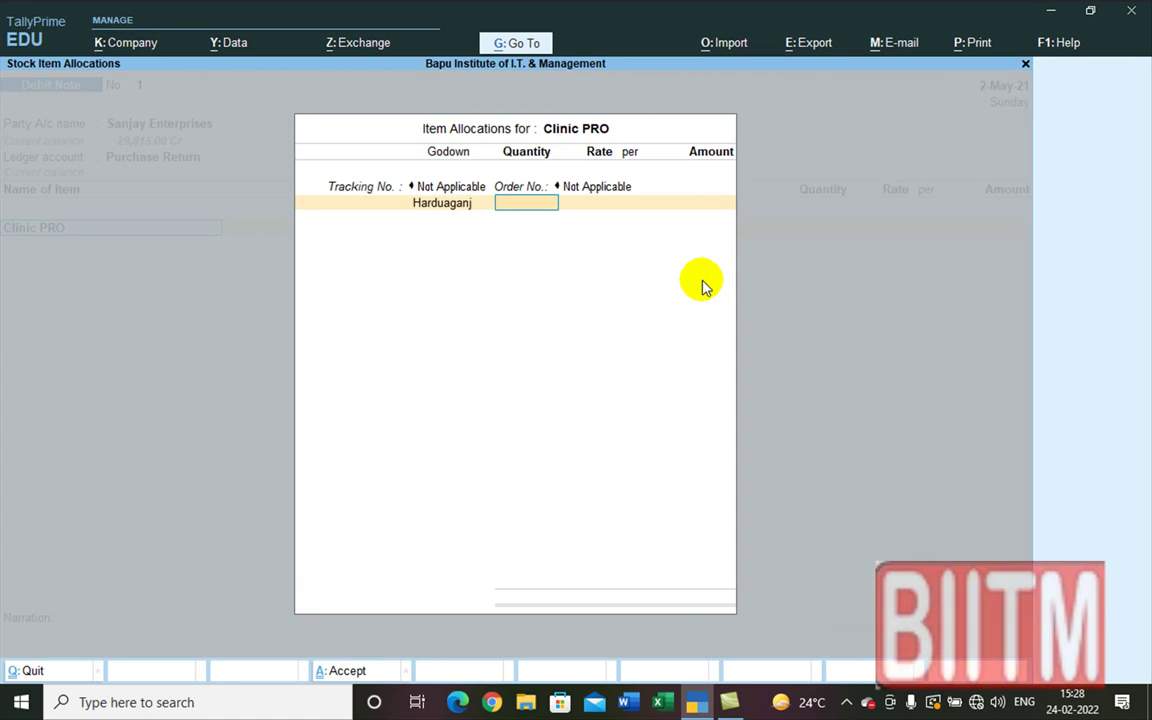
type("8")
key("Return")
key("Return")
key("Return")
key("Return")
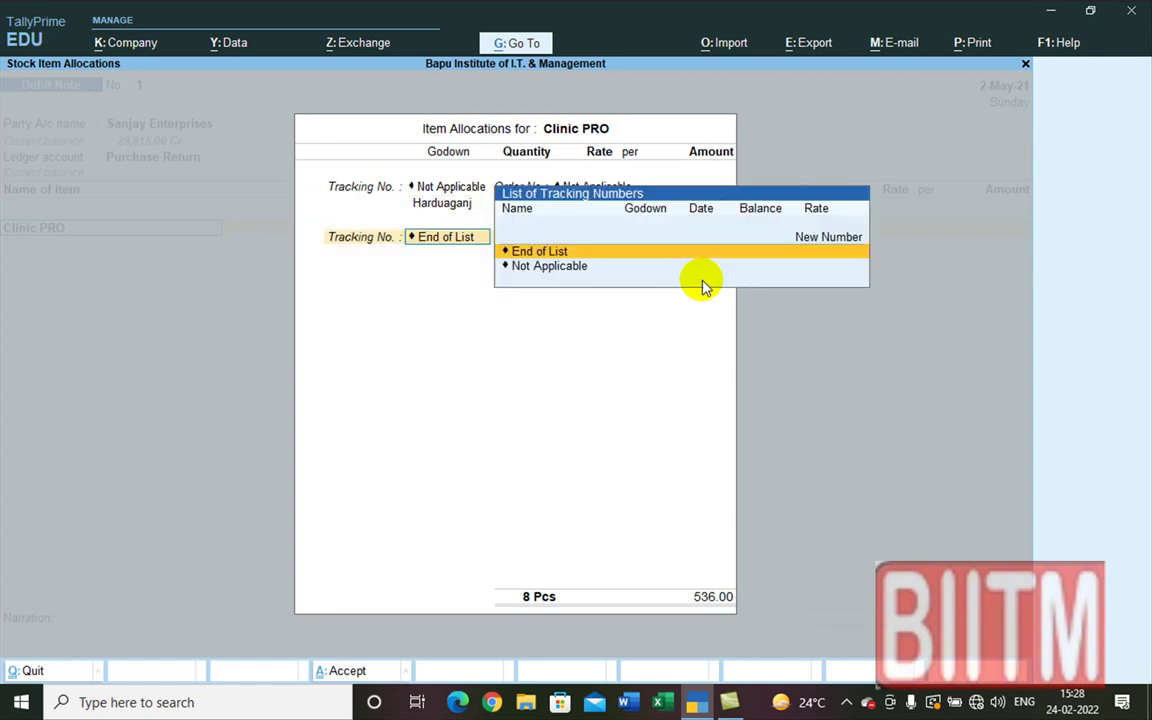
key("Return")
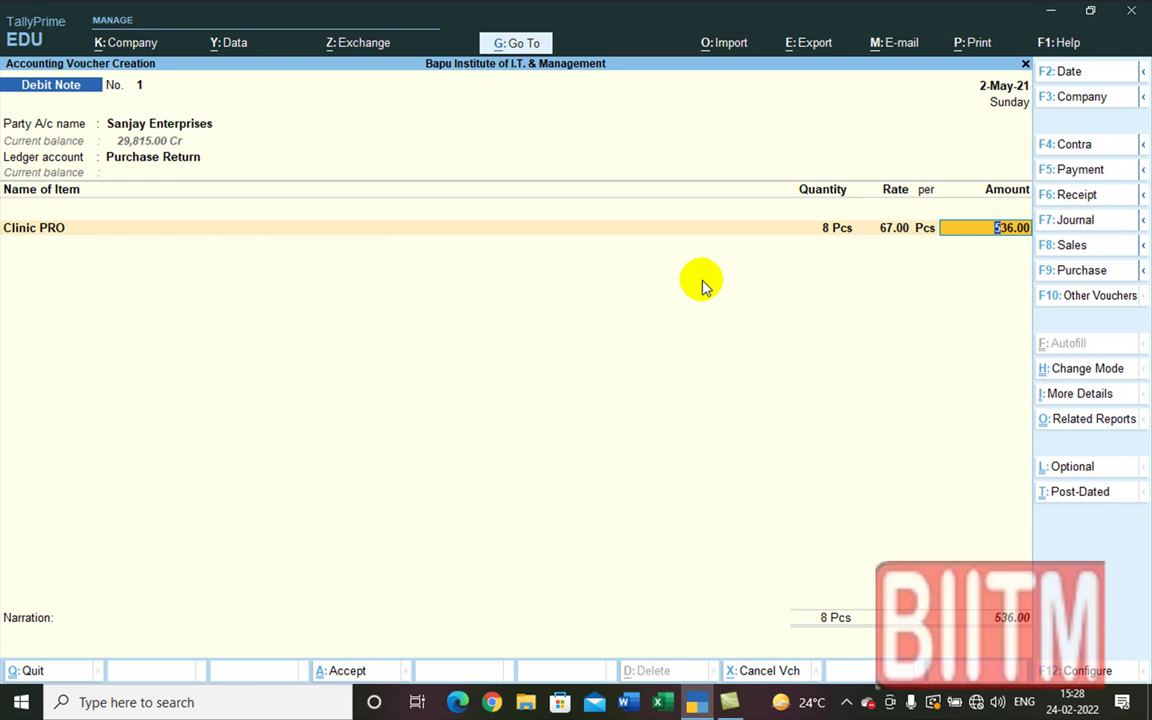
key("Return")
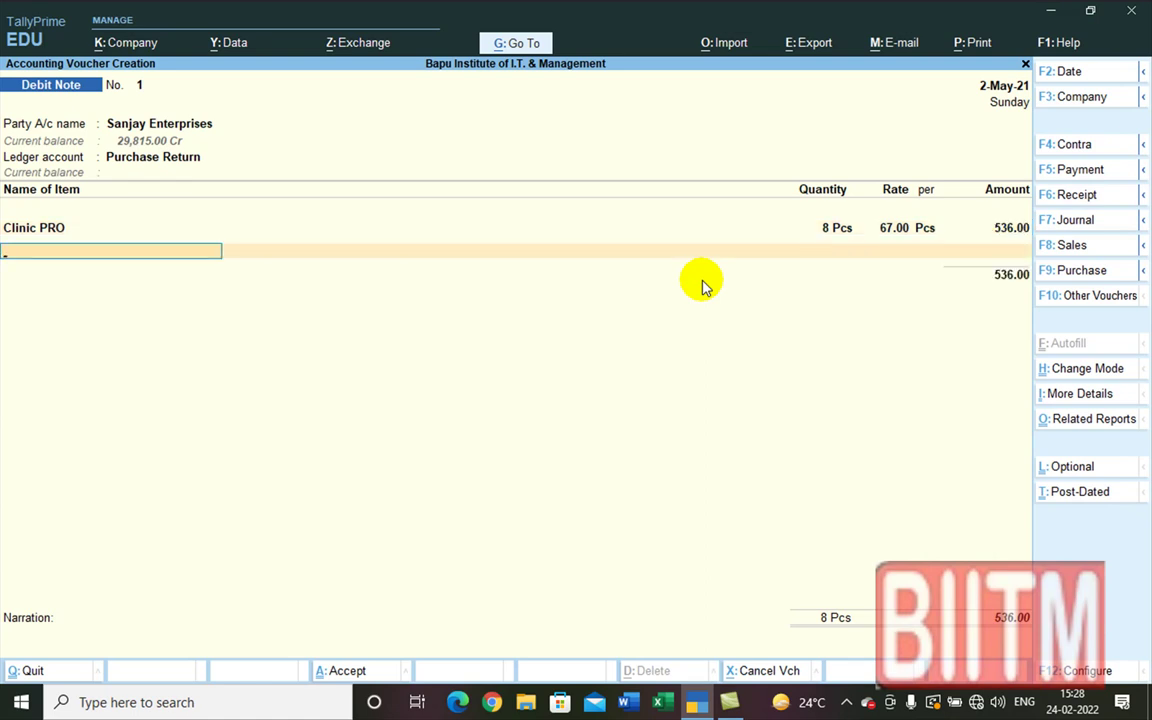
- End the item list and adjust the full 536.00 Dr as Agst Ref against bill San/20-21/314
key("Return")
key("Return")
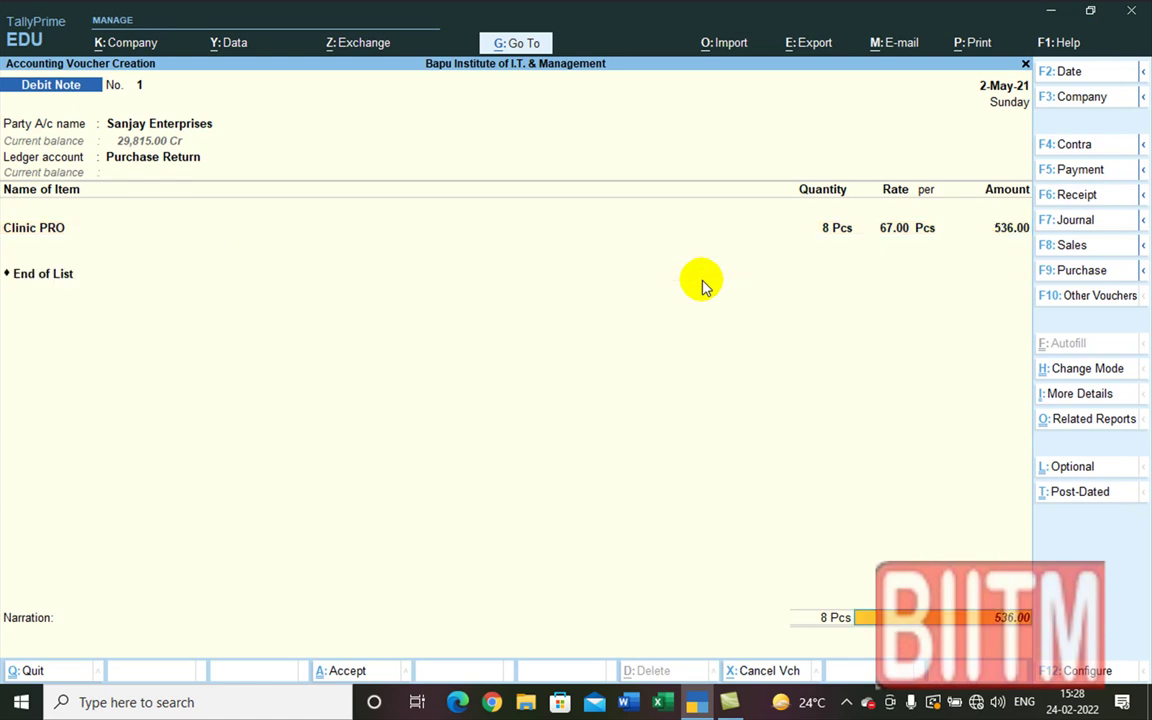
key("Return")
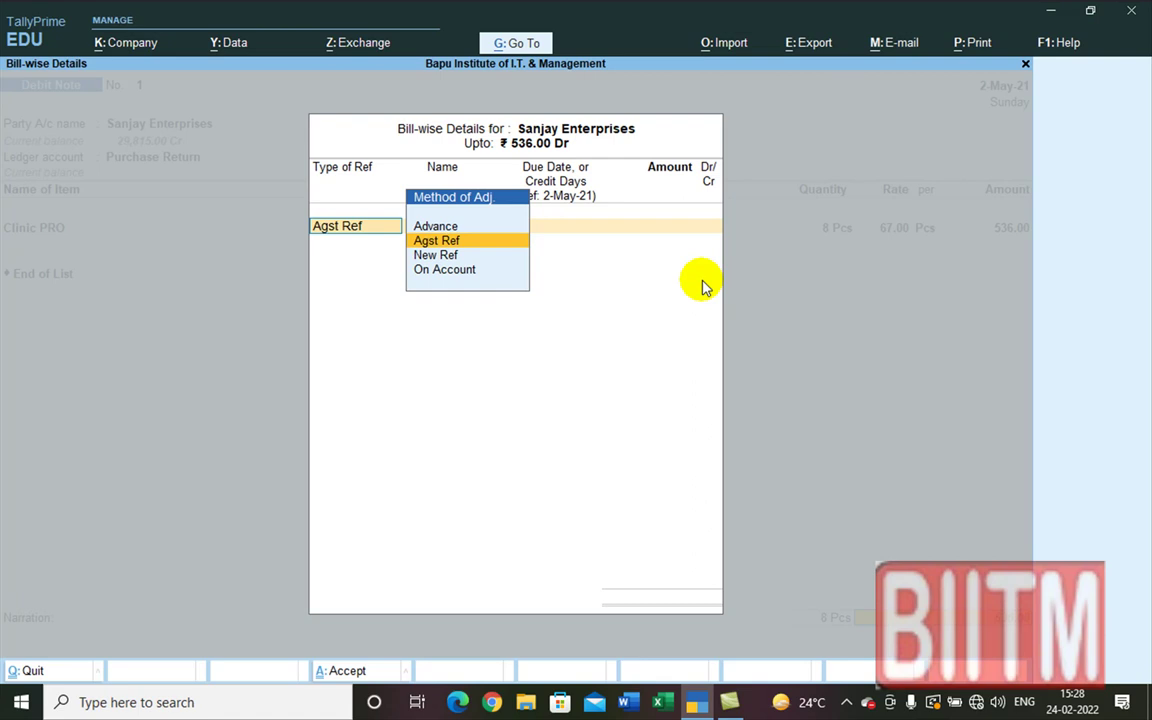
key("Return")
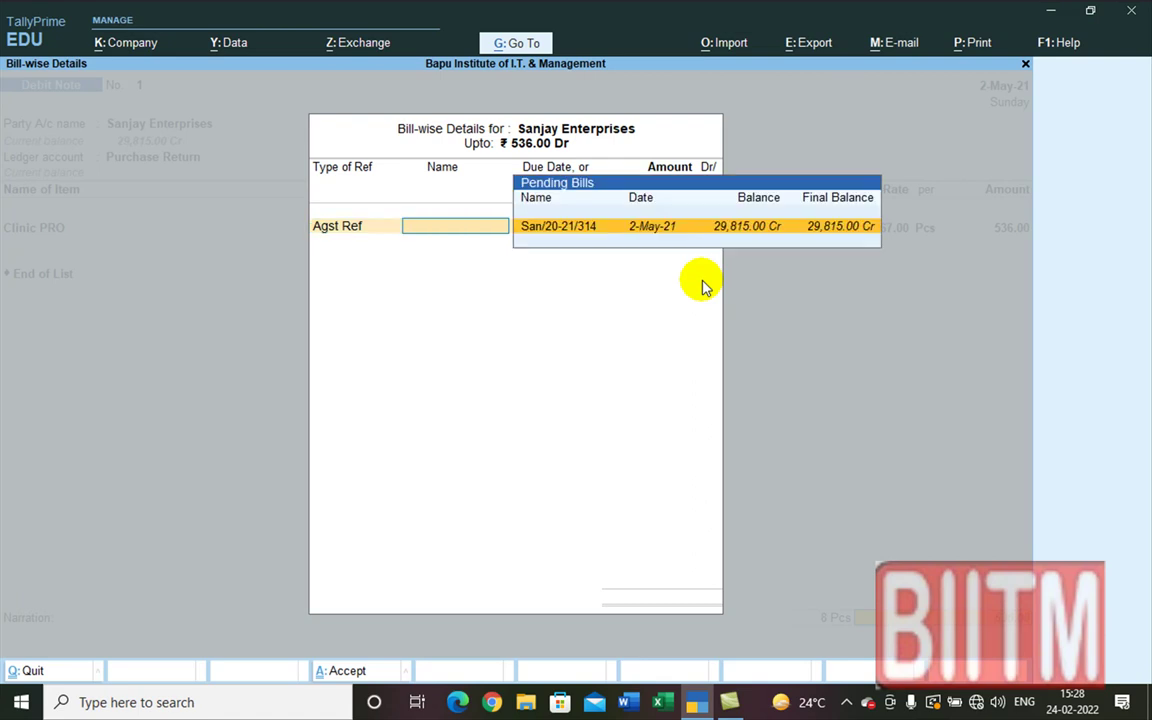
key("Return")
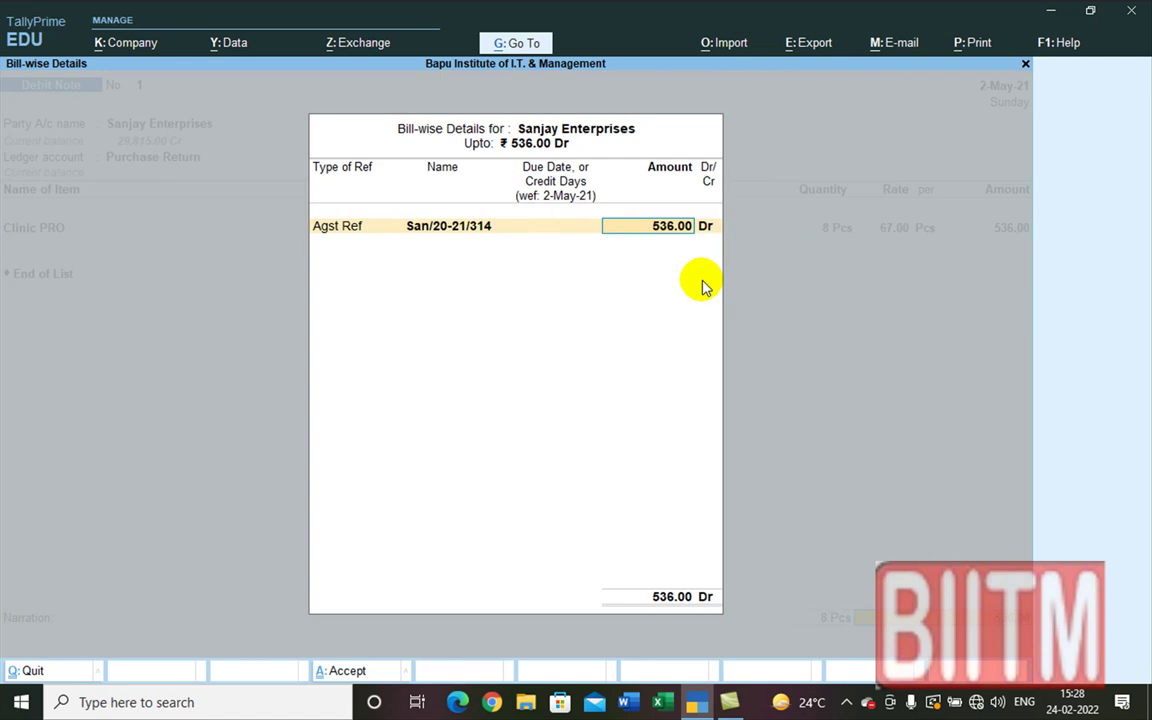
key("Return")
key("Return")
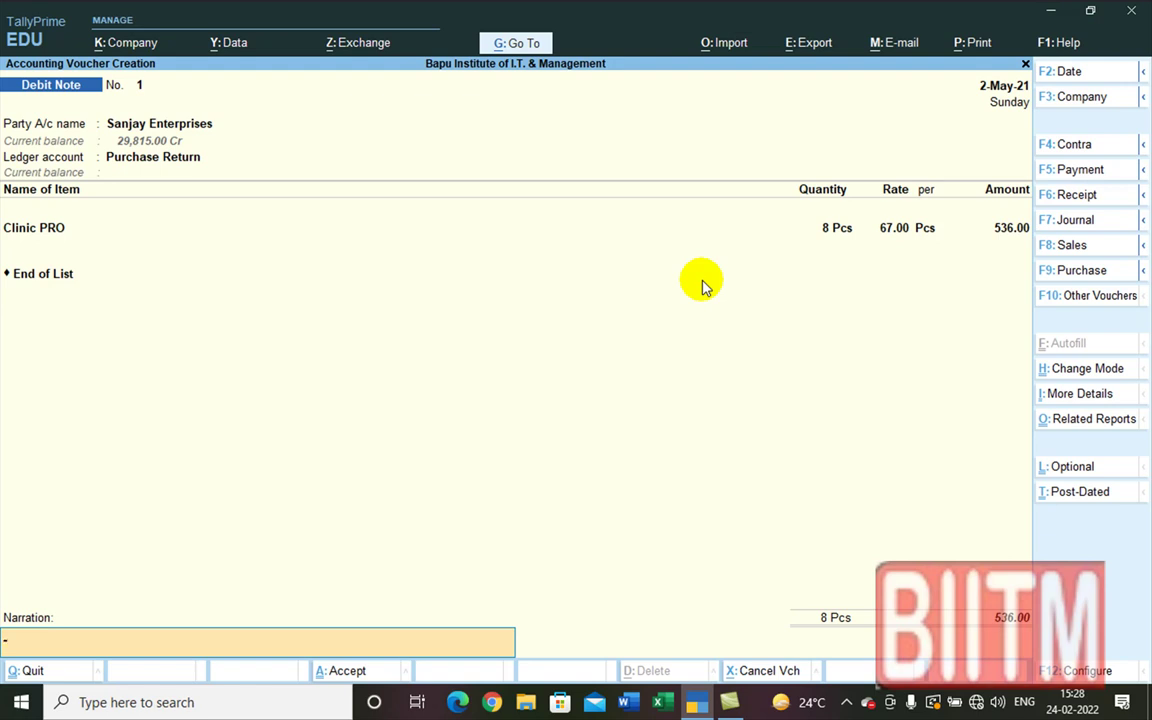
- Enter the narration "Being goods return to Sanjay Enterprises" and save the debit note
type("Being")
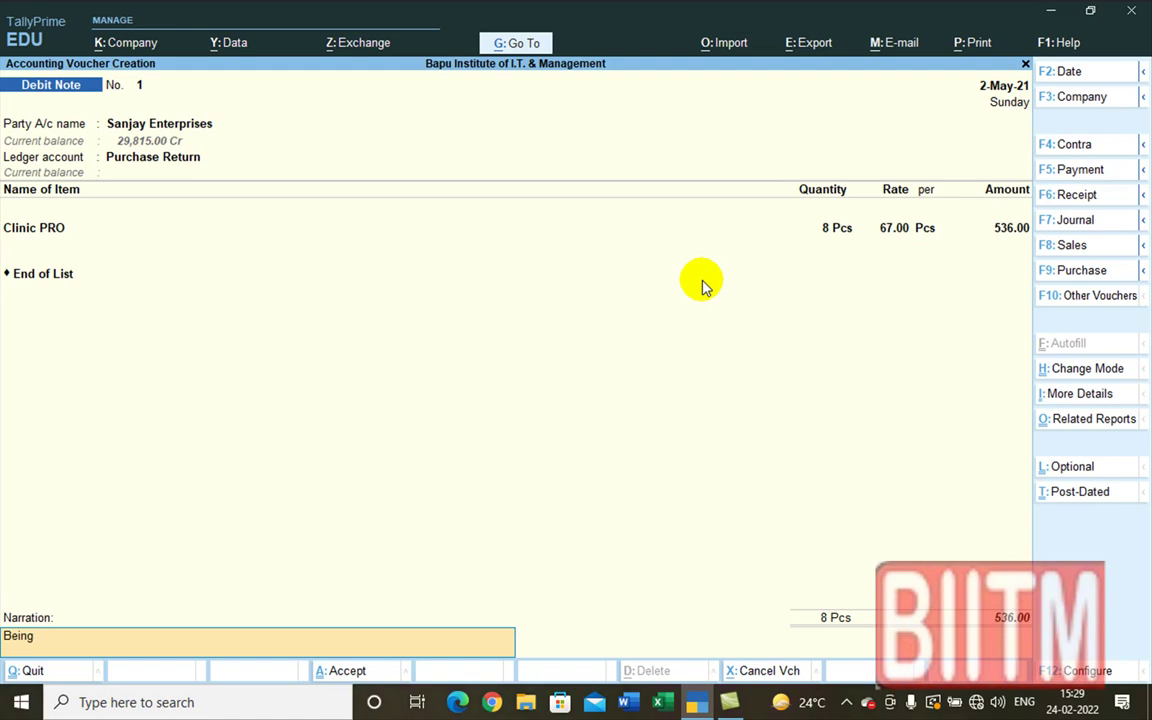
type(" goods return to Sanjay EN")
key("BackSpace")
type("n")
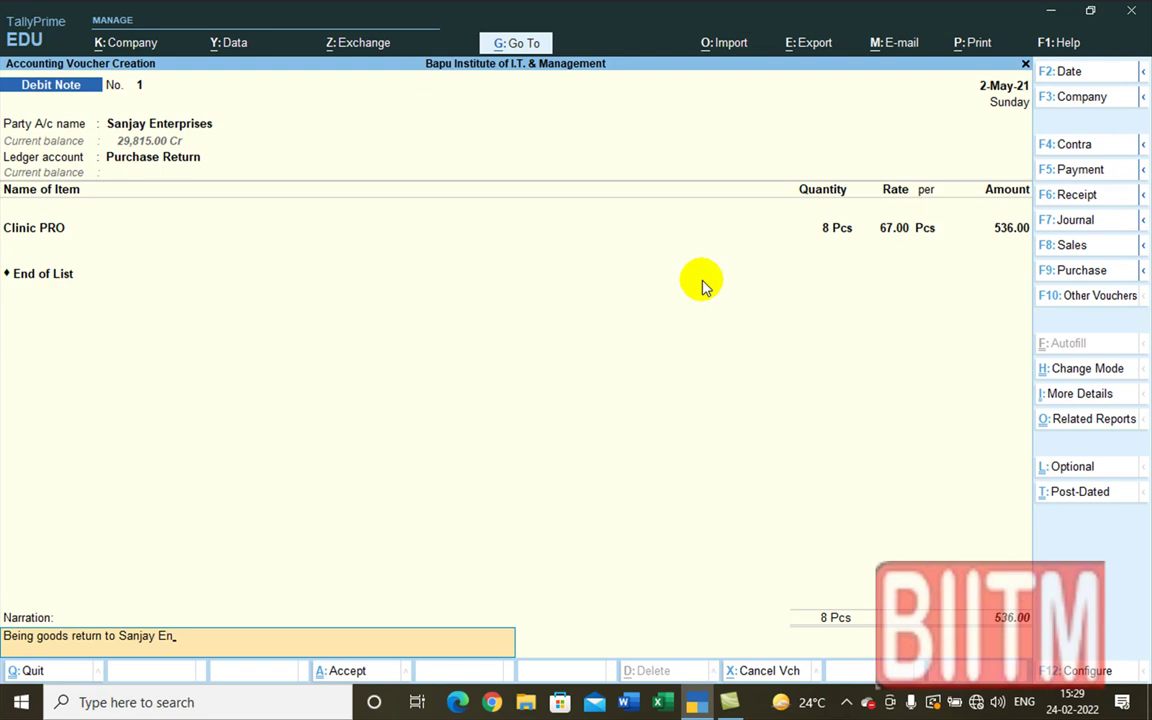
type("terprises")
key("Return")
key("Return")
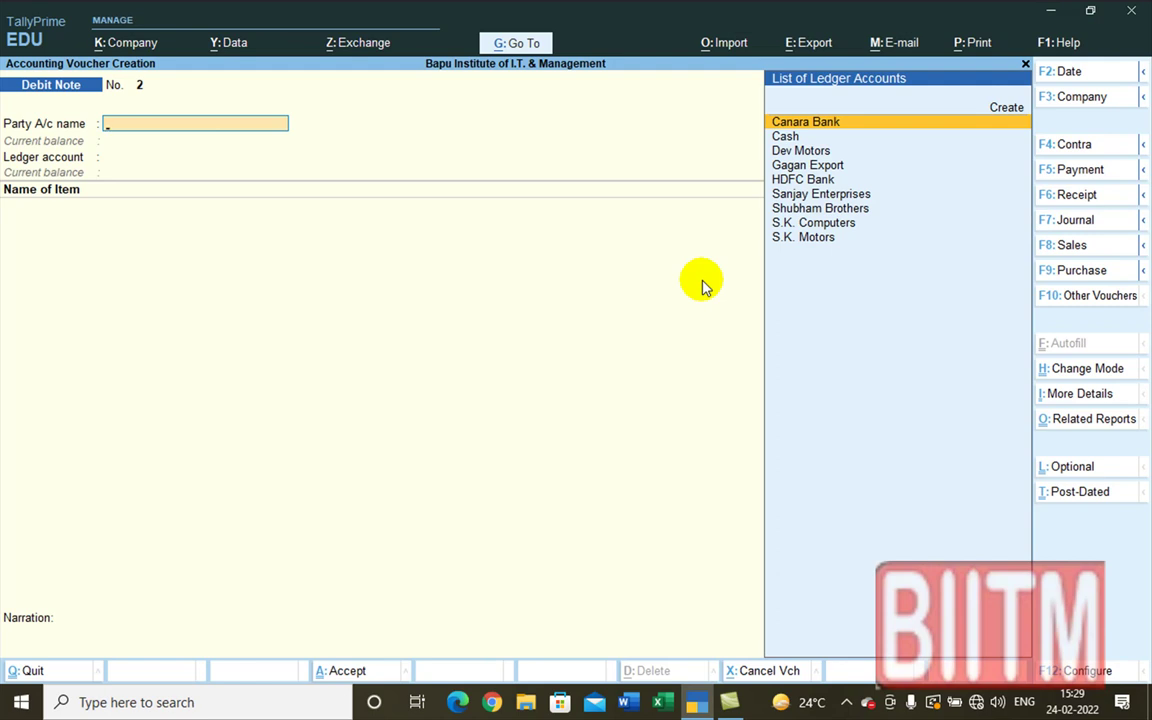
- Leave voucher entry and open the Account Books from the additional reports
key("Escape")
key("Escape")
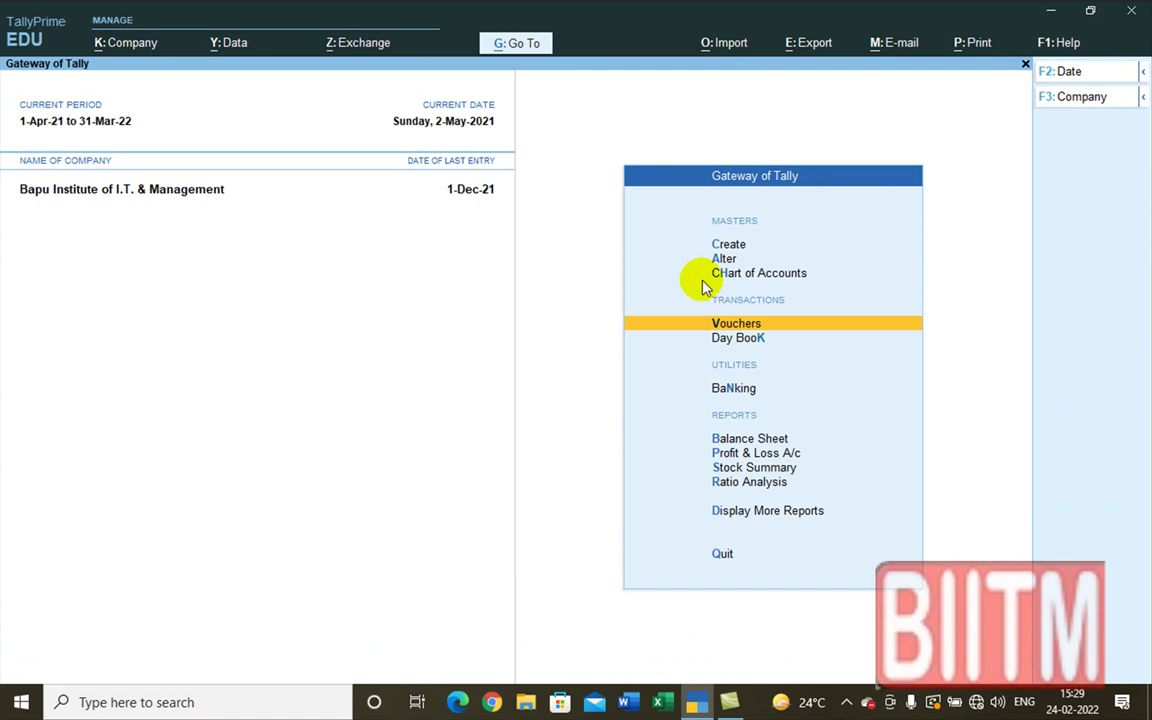
key("Escape")
key("Escape")
key("Down")
key("Down")
key("Down")
key("Down")
key("Down")
key("Down")
key("Down")
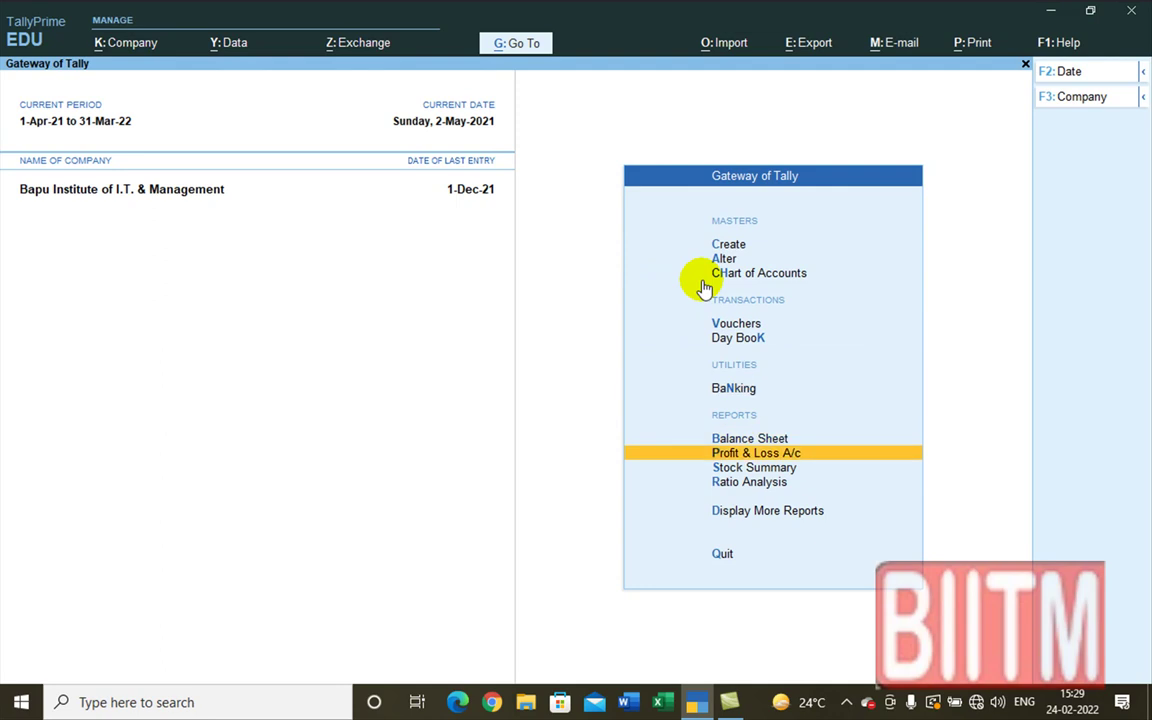
key("Down")
key("Down")
key("Down")
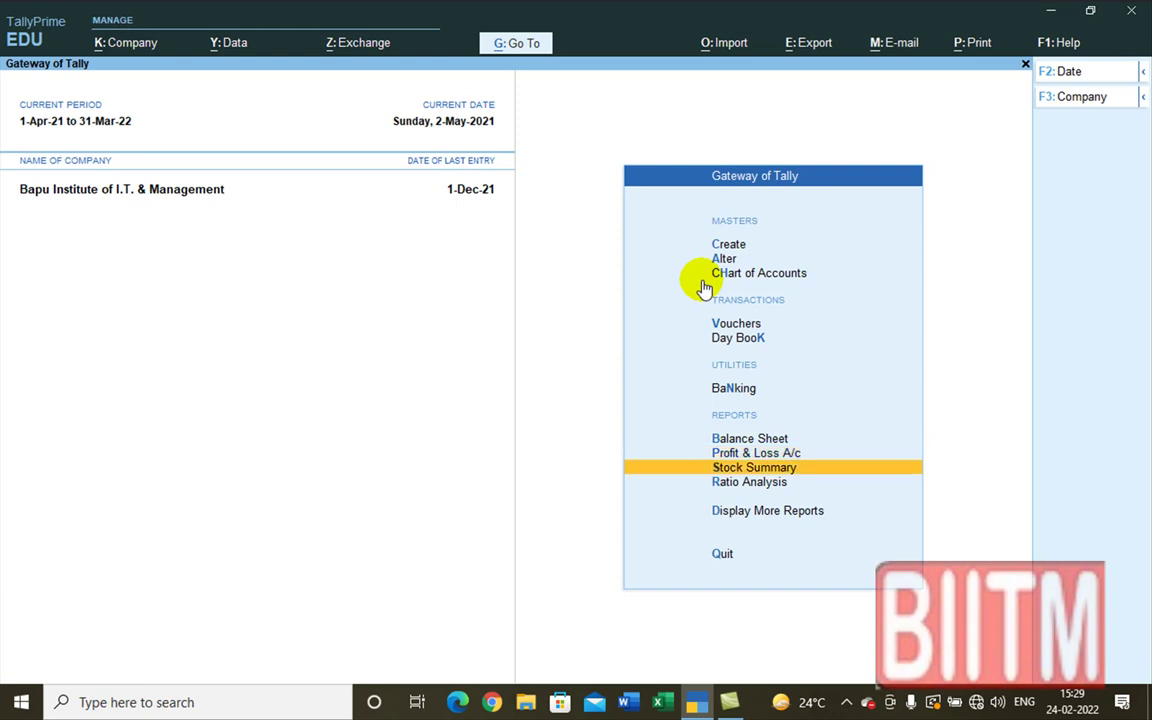
key("Return")
key("Down")
key("Down")
key("Down")
key("Down")
key("Return")
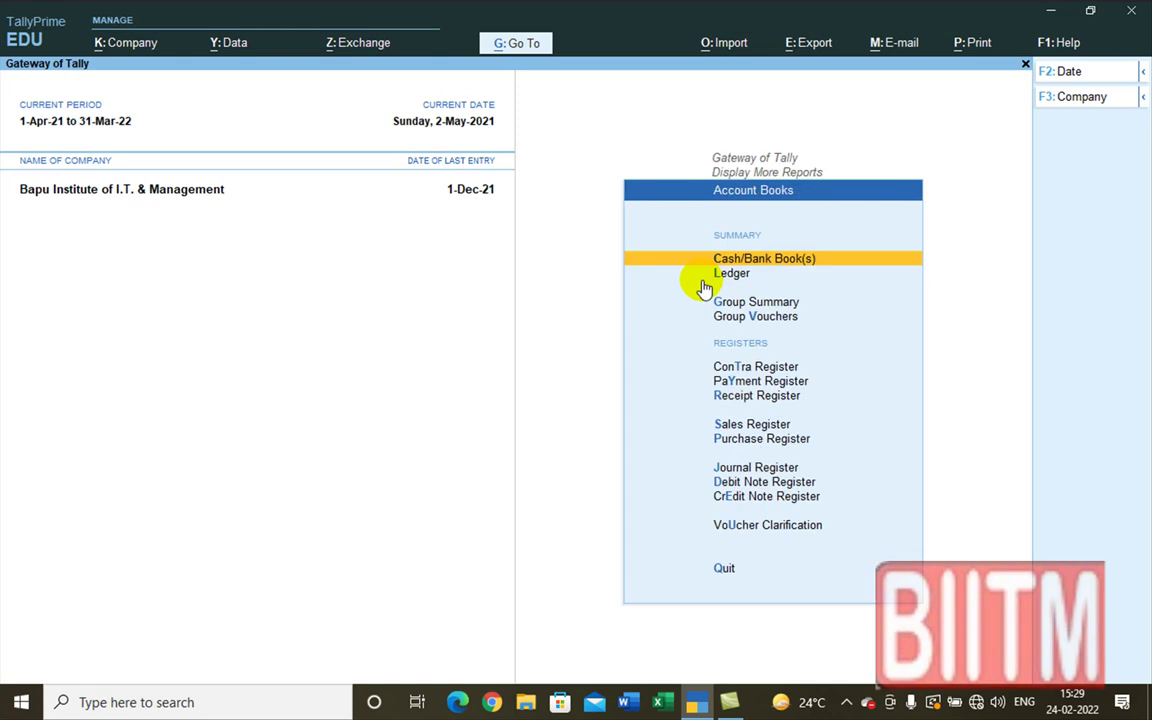
- Examine the purchase and purchase return entries in the Sanjay Enterprises ledger, and return to Account Books
left_click(704, 284)
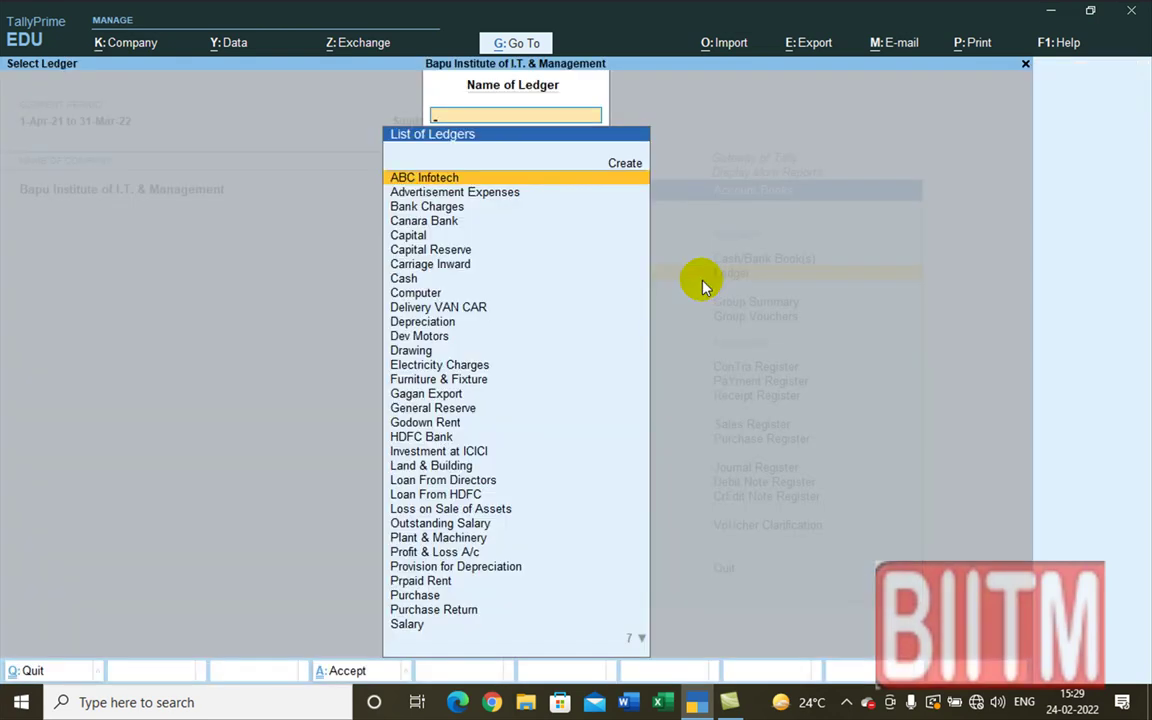
type("S")
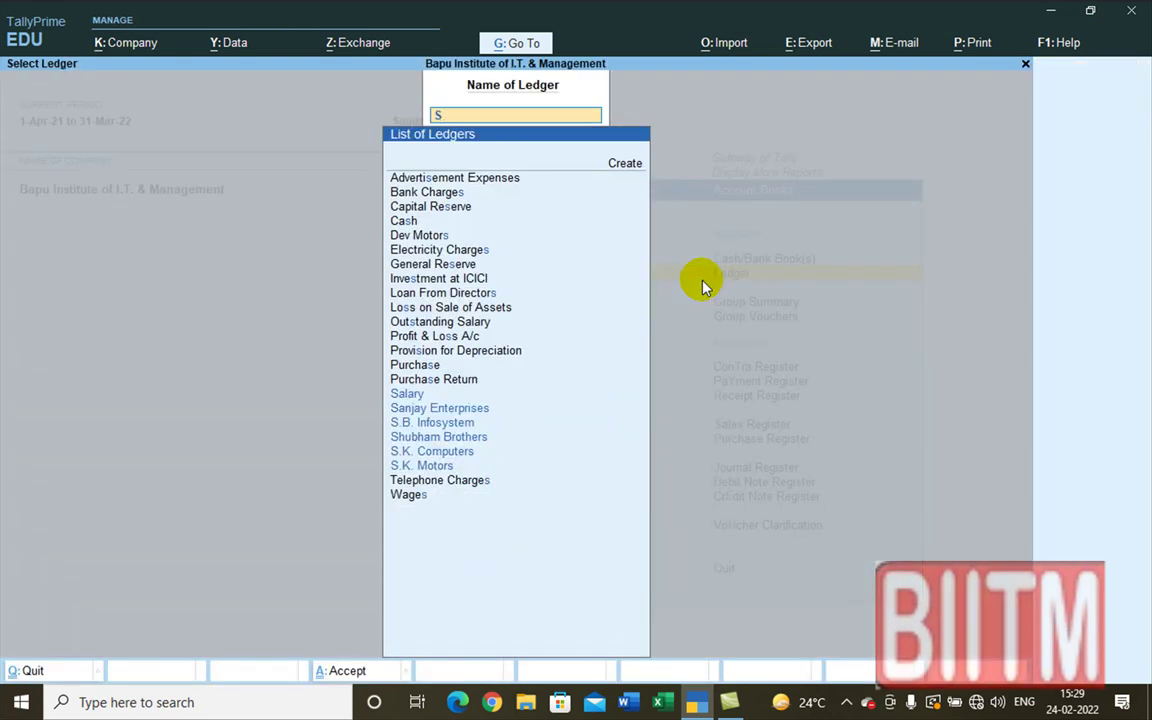
key("Down")
key("Down")
key("Return")
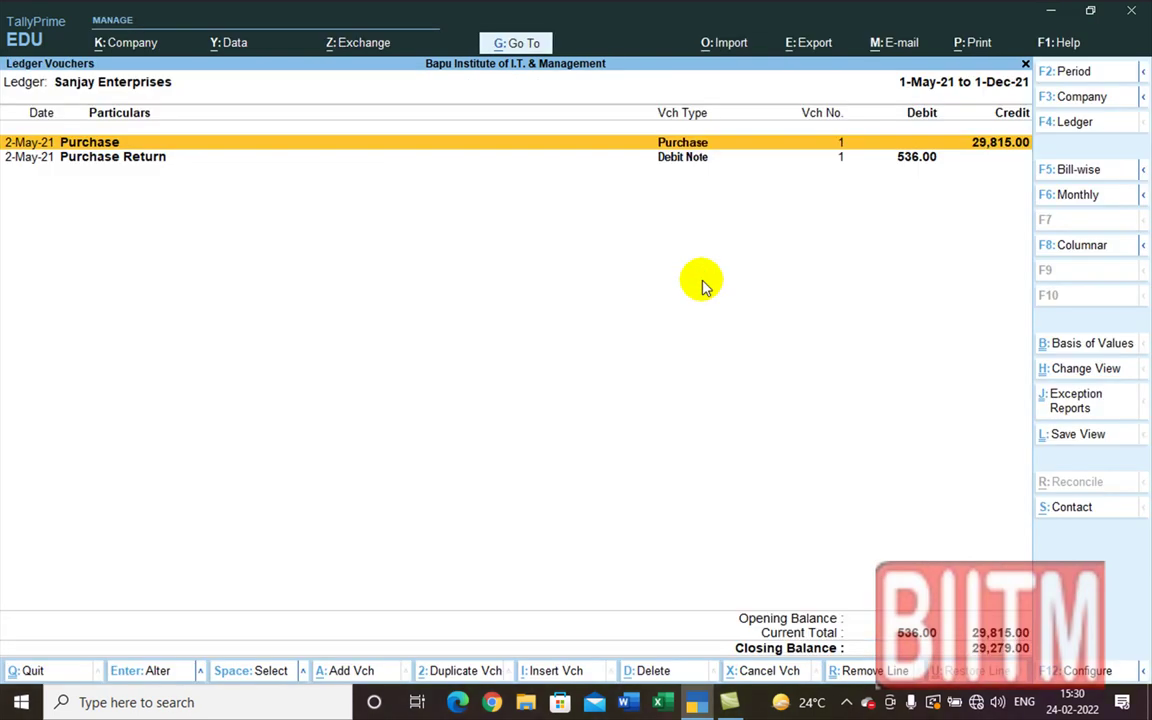
key("Down")
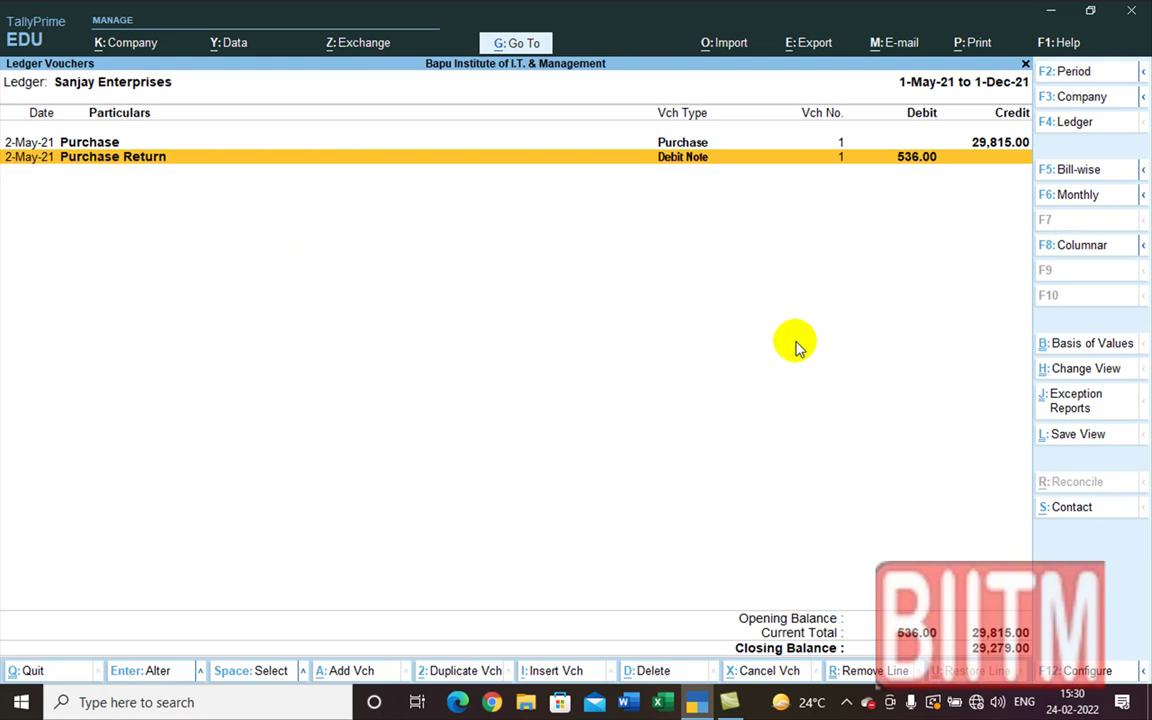
key("Escape")
key("BackSpace")
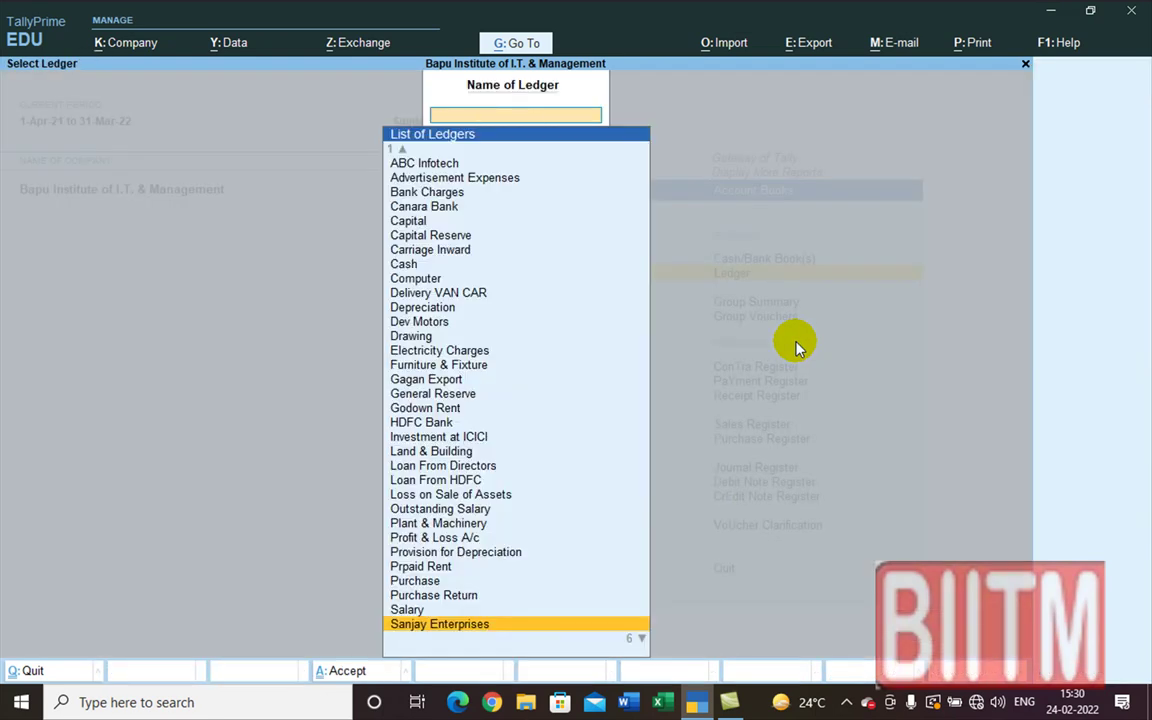
key("Escape")
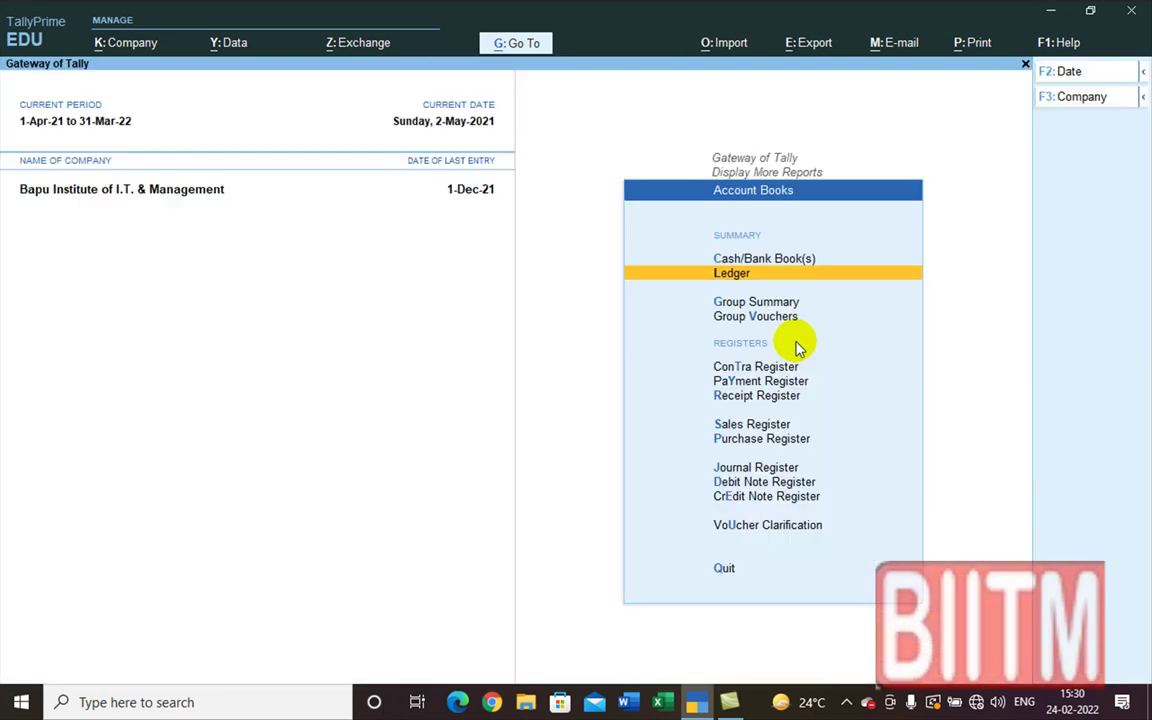